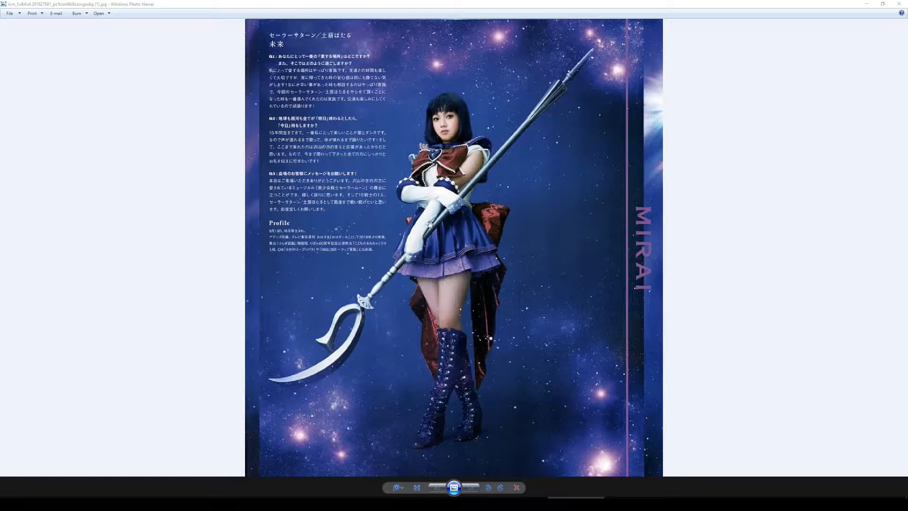
Step: Examine the costume and staff in the reference photo up close, close the photo viewer and switch to Blender
scroll(429, 224, up, 3)
scroll(430, 224, down, 2)
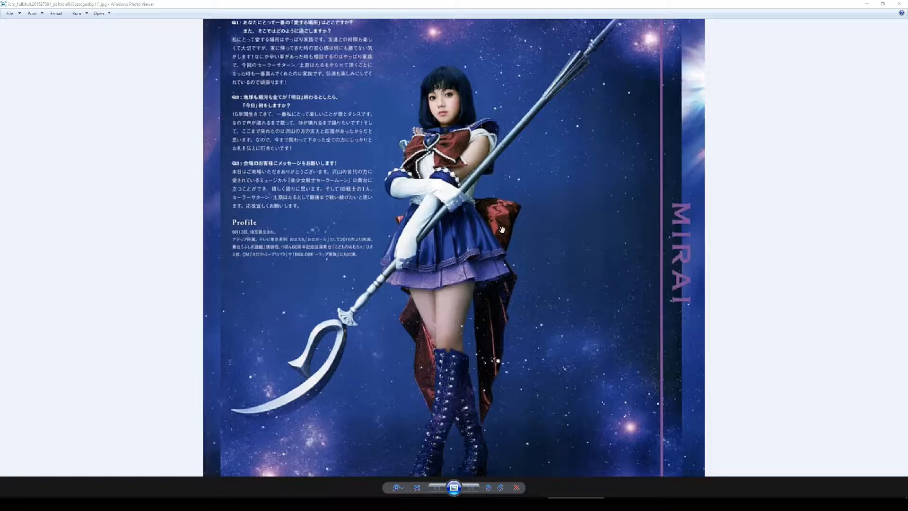
click(899, 4)
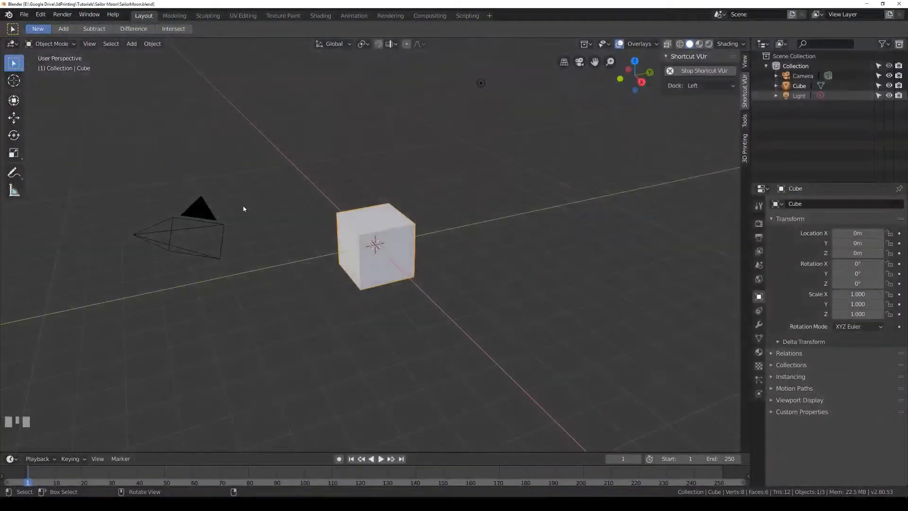
Step: Open the preferences and review which import-export, mesh and object add-ons are enabled
click(113, 14)
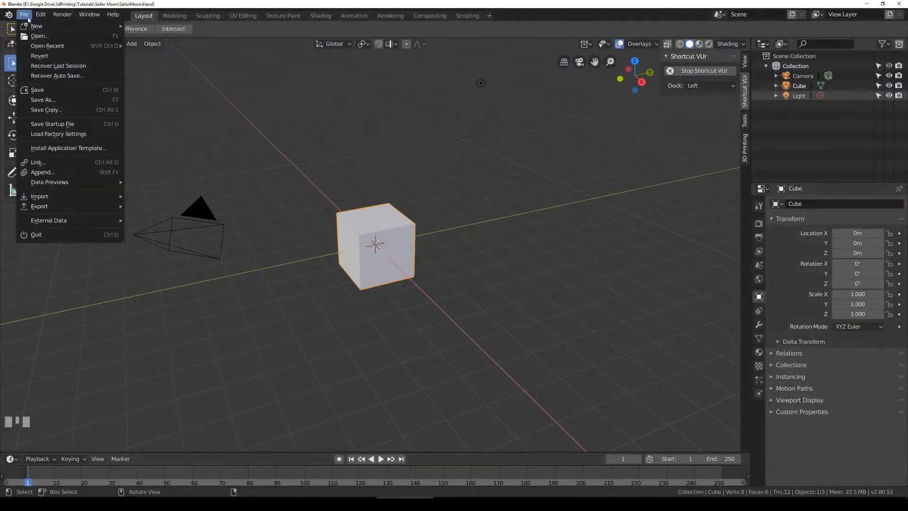
mouse_move(41, 14)
click(61, 145)
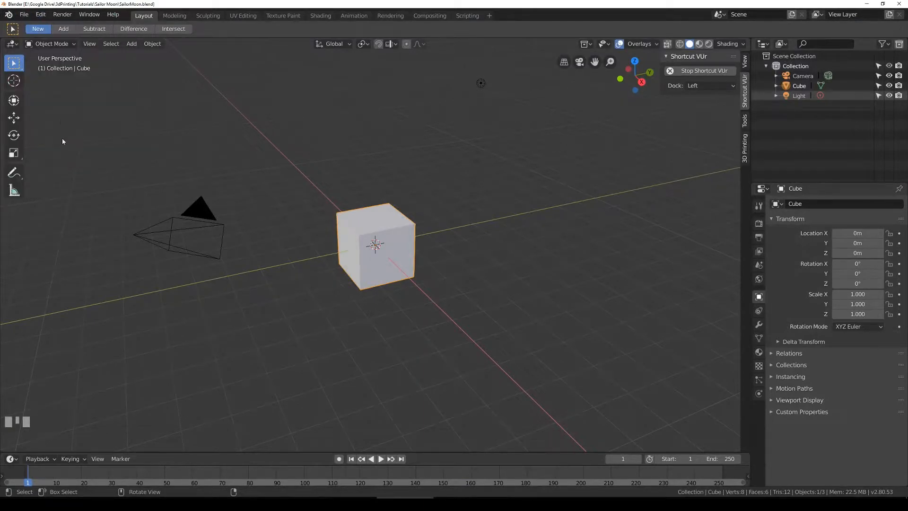
click(41, 14)
click(61, 146)
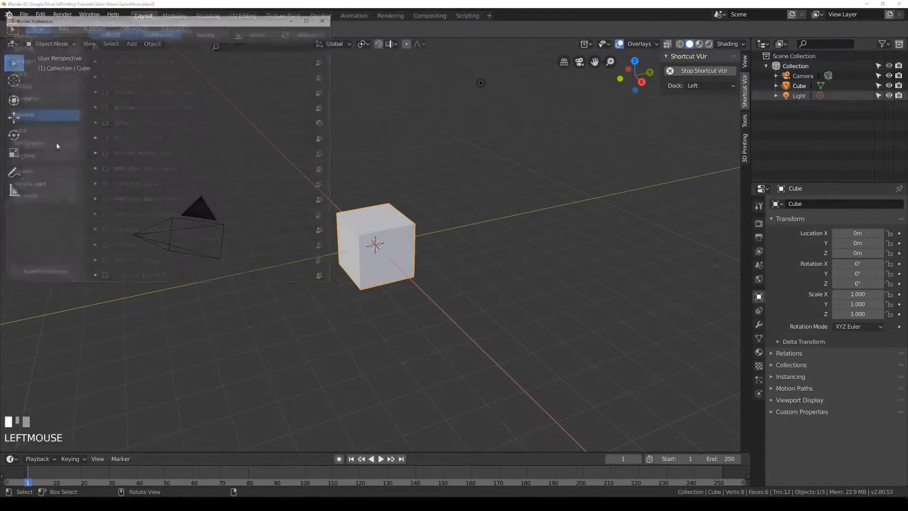
scroll(187, 202, down, 15)
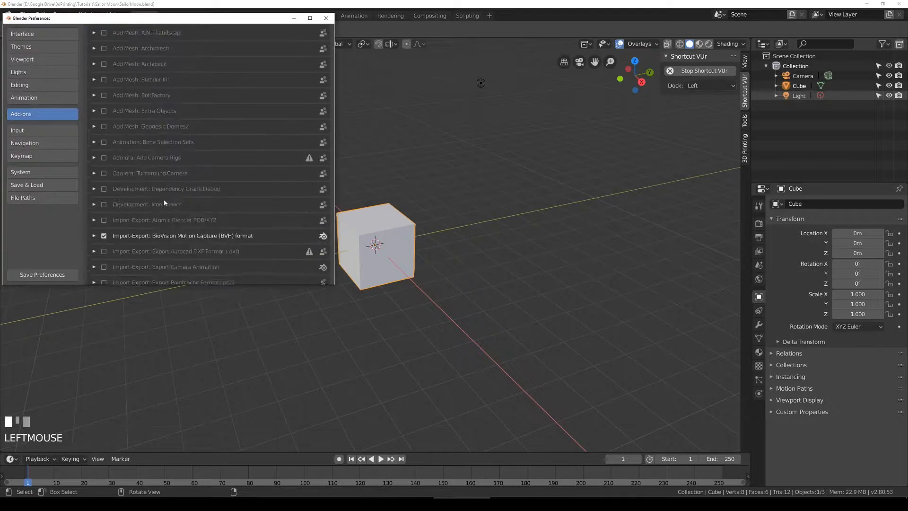
middle_drag(135, 238, 135, 141)
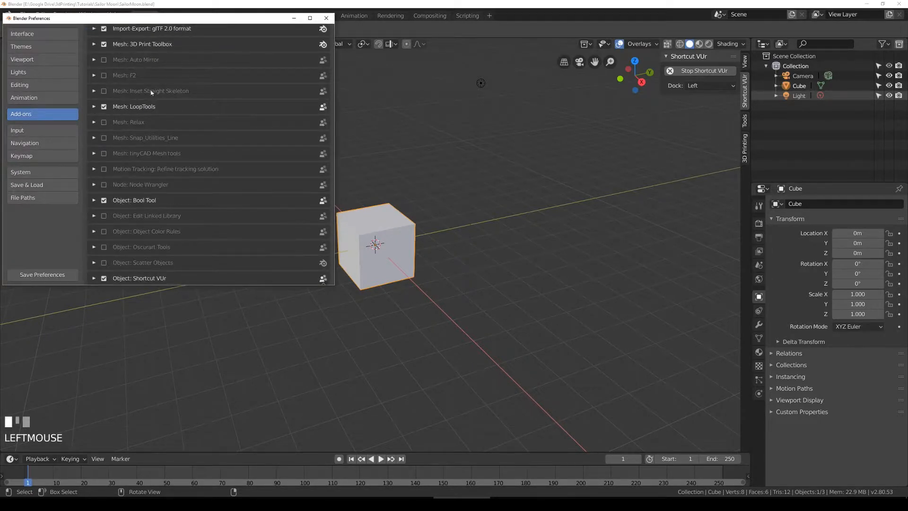
Step: Set the keymap preset to Blender 27X, save the preferences and close their window
click(32, 158)
click(118, 32)
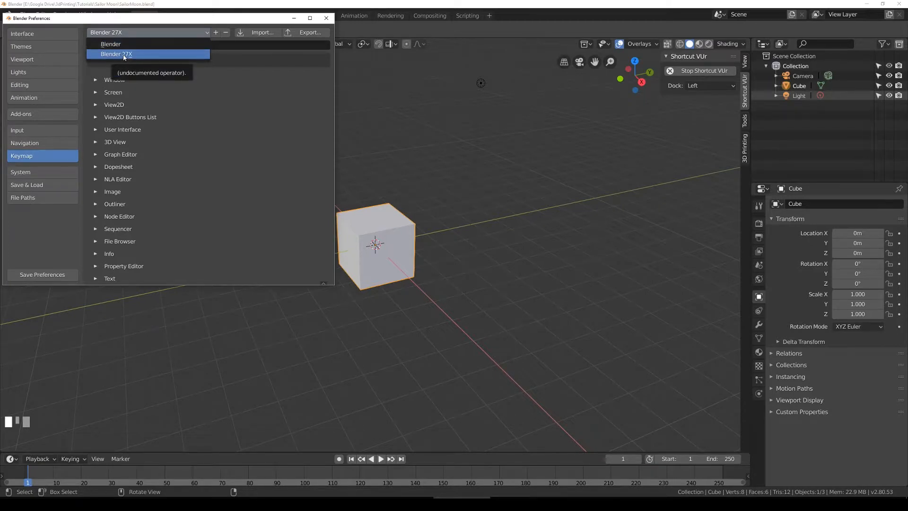
click(124, 55)
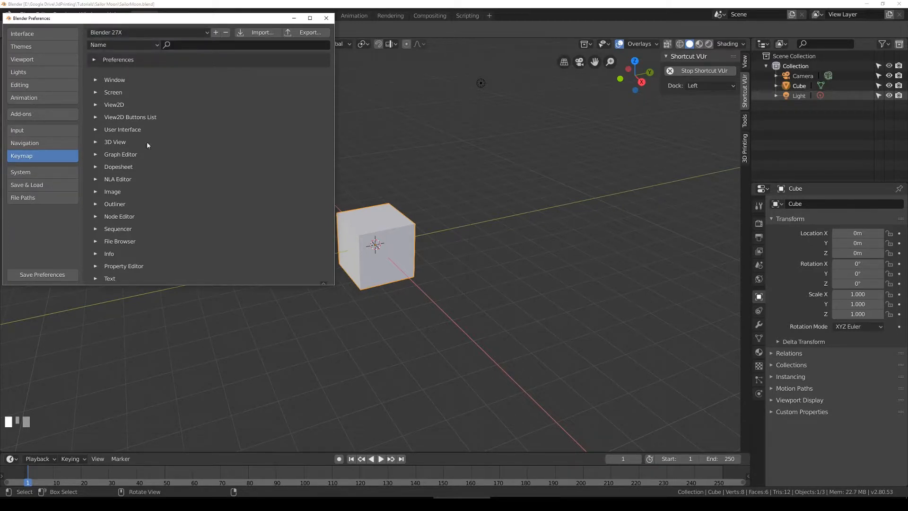
click(33, 277)
click(326, 18)
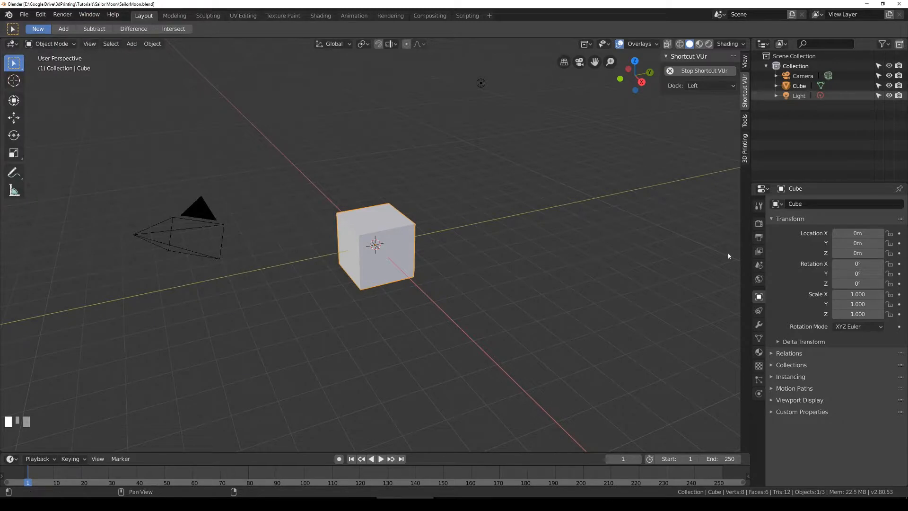
Step: Set the scene's unit system to None and save the file
click(758, 279)
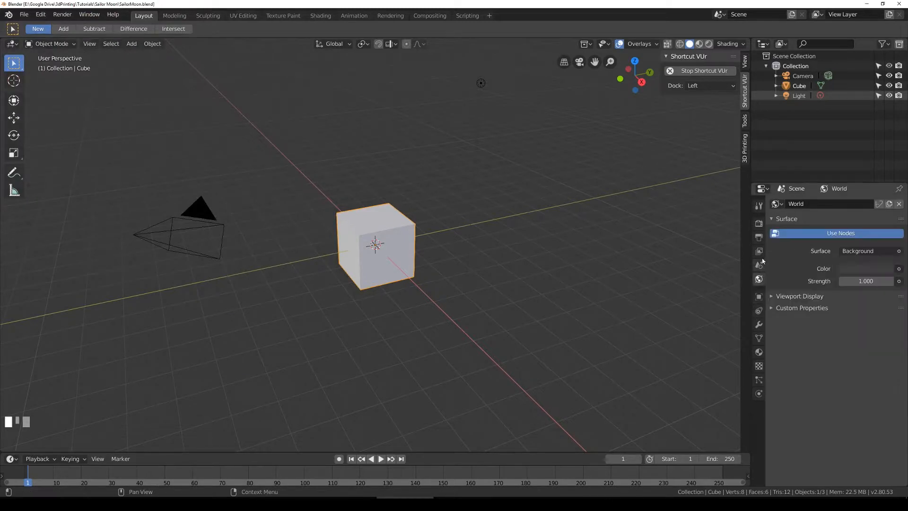
click(758, 266)
click(759, 251)
click(759, 266)
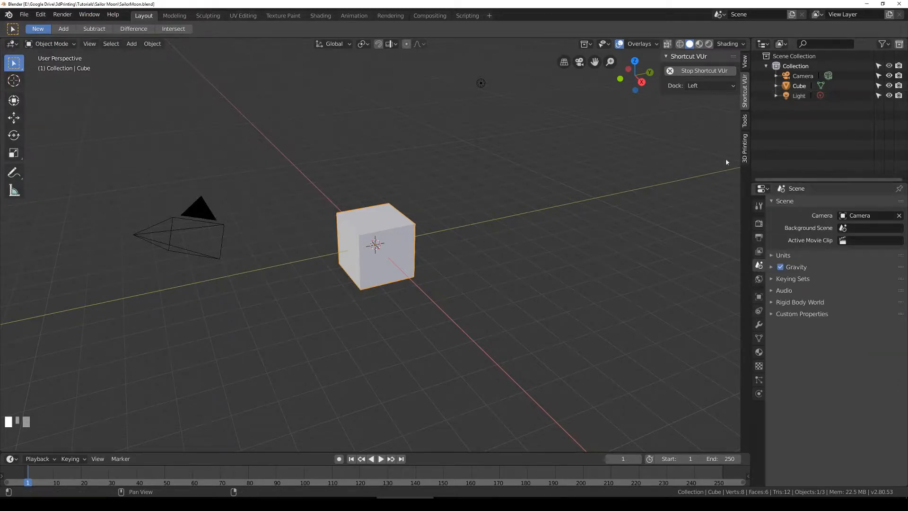
click(783, 255)
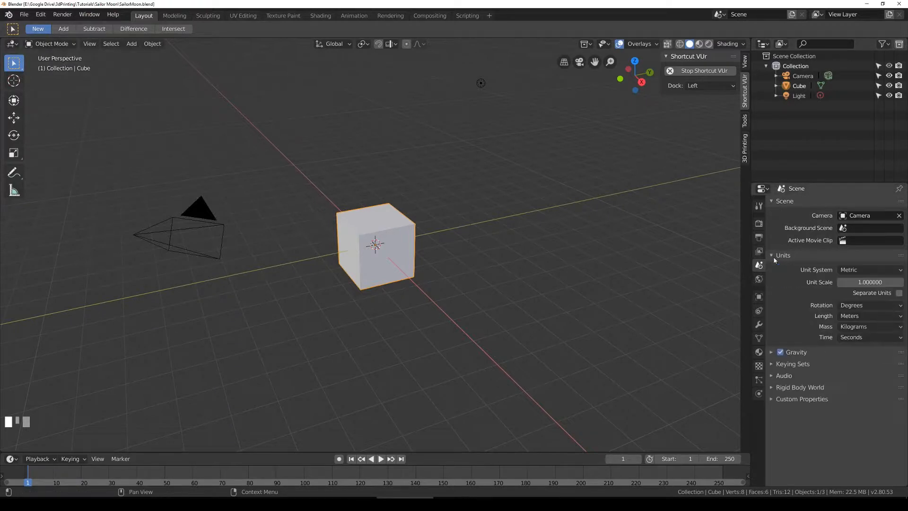
click(848, 269)
click(849, 284)
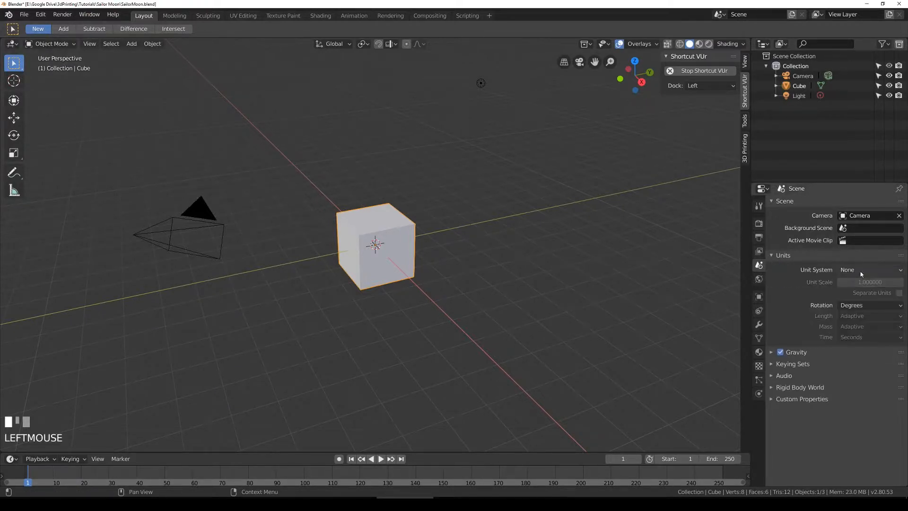
key(ctrl+s)
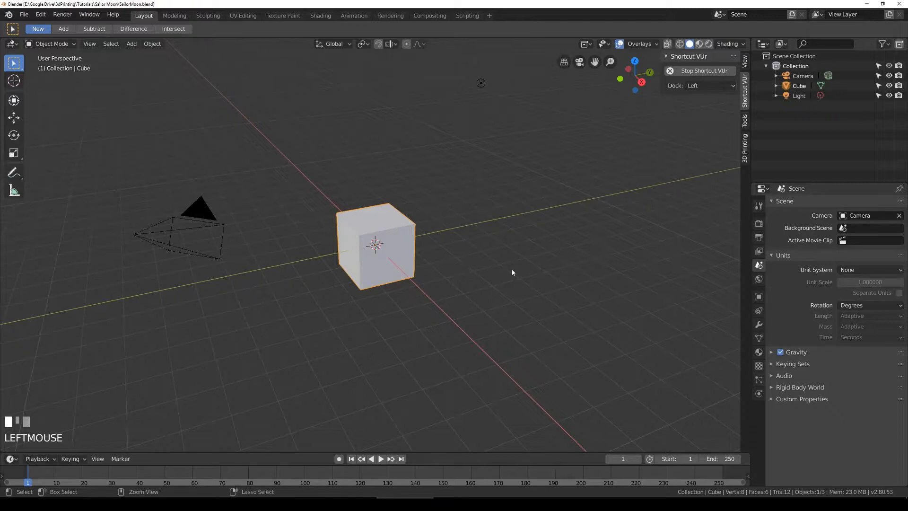
Step: Set the 3D view's clip end distance to 30000, hide the sidebar and save the file
key(n)
key(n)
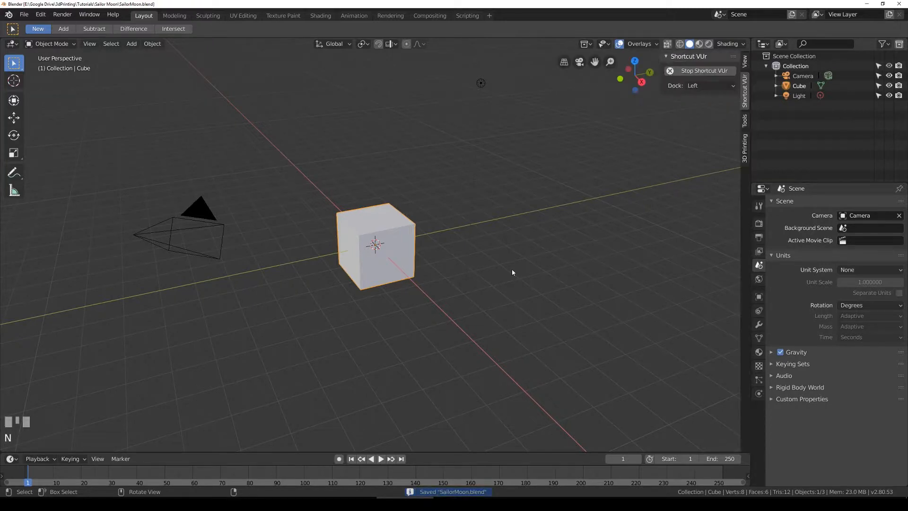
click(745, 62)
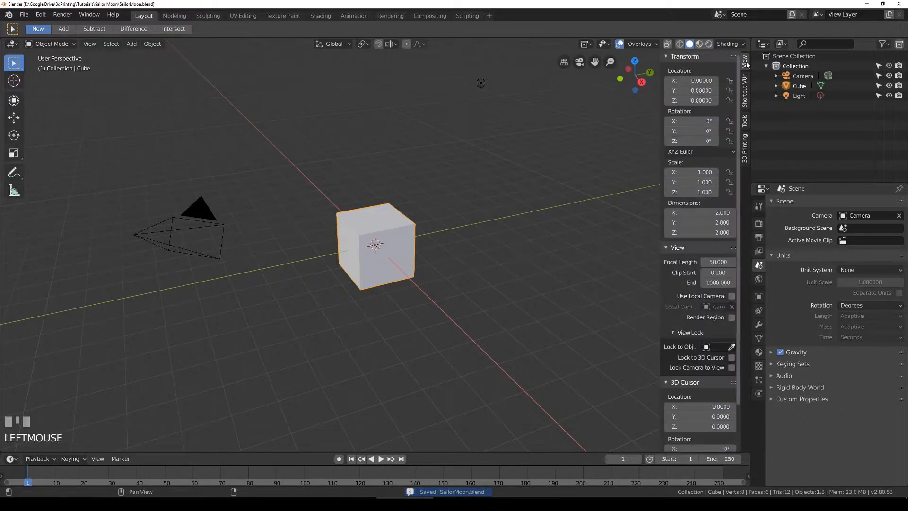
scroll(712, 230, down, 3)
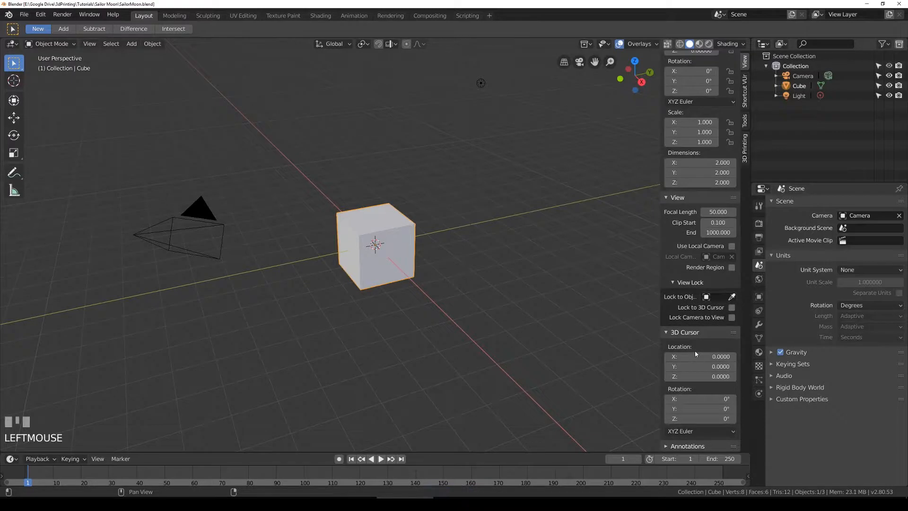
click(712, 231)
text(30000)
key(Return)
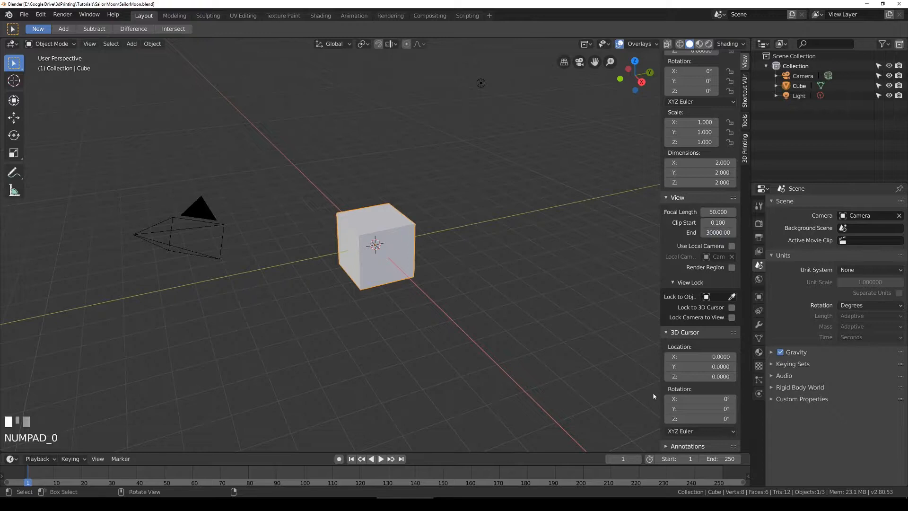
key(Return)
click(669, 199)
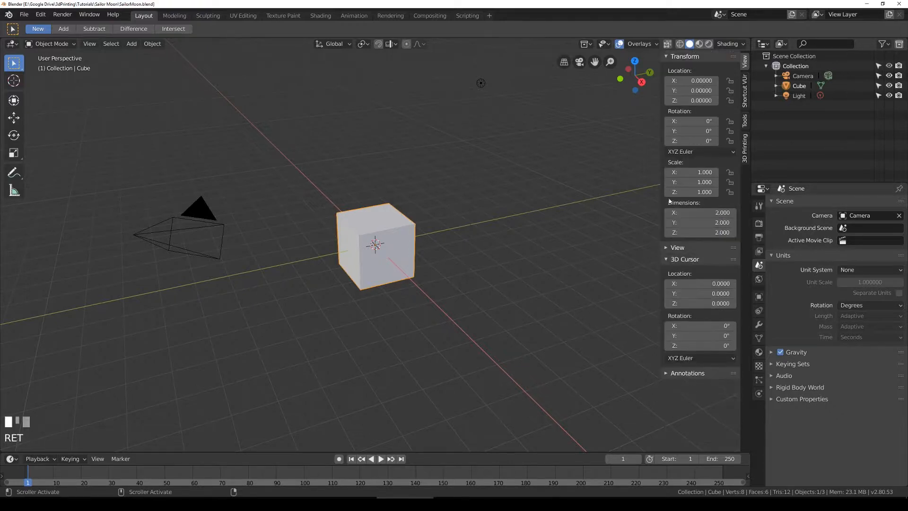
click(667, 251)
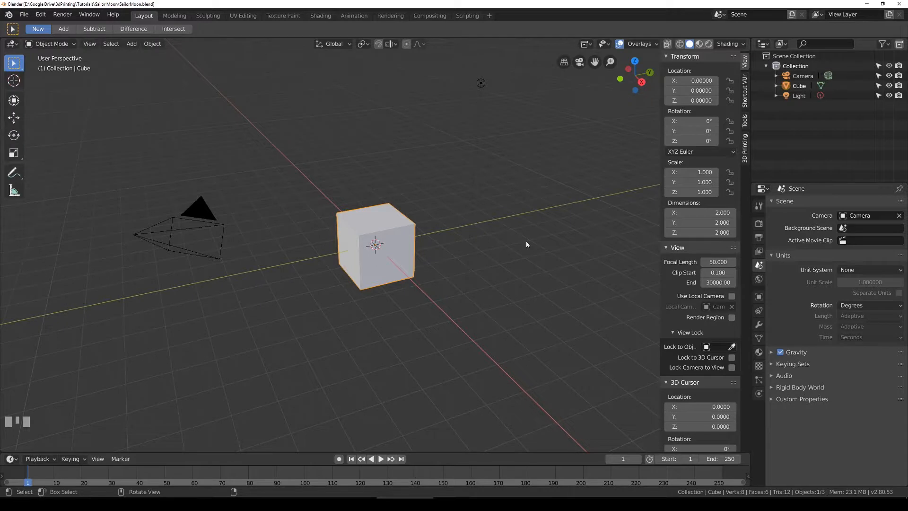
key(n)
key(ctrl+s)
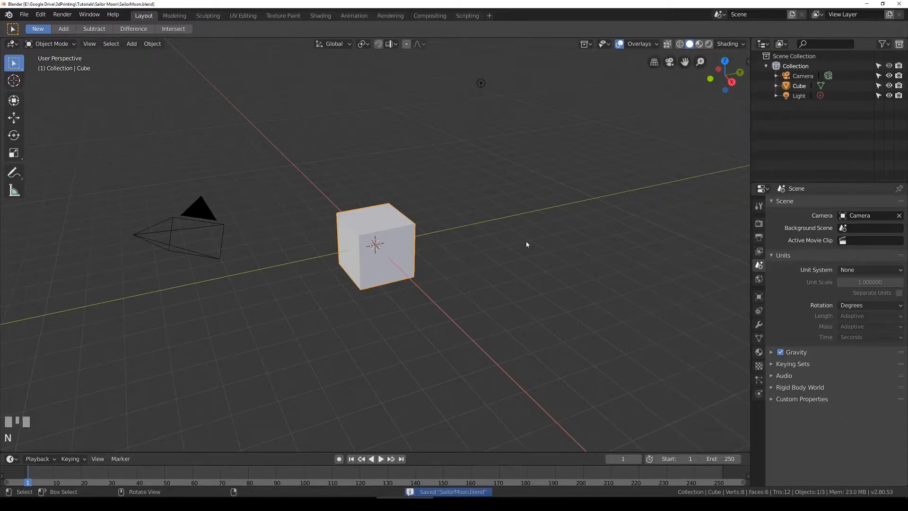
Step: Delete the default cube, light and camera from the scene
click(133, 43)
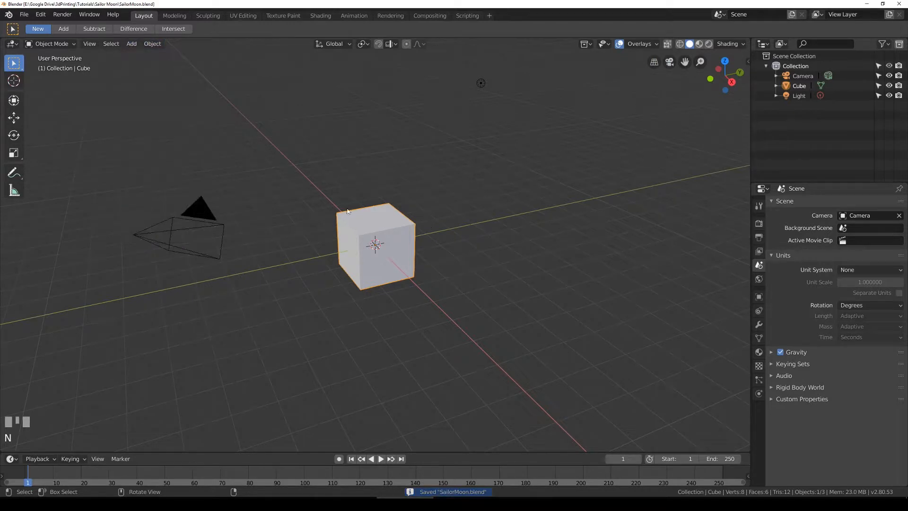
key(alt+a)
key(a)
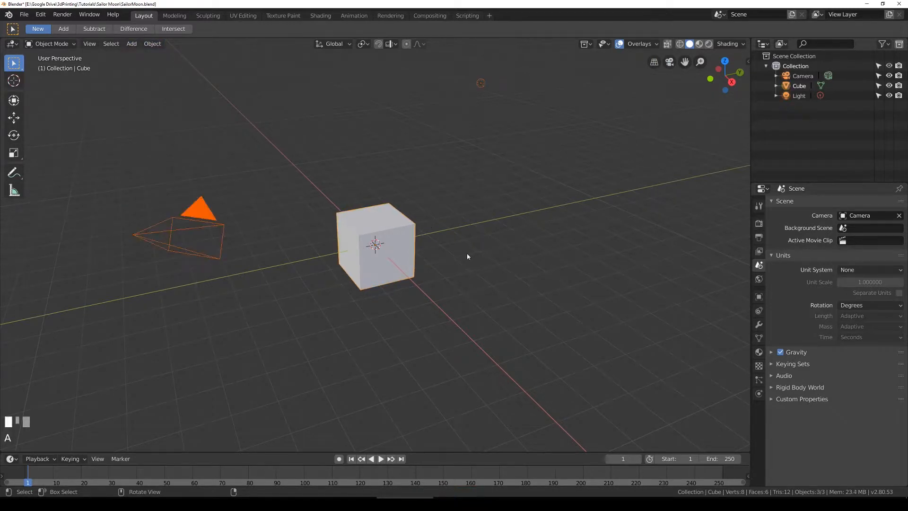
key(alt+a)
key(a)
click(423, 299)
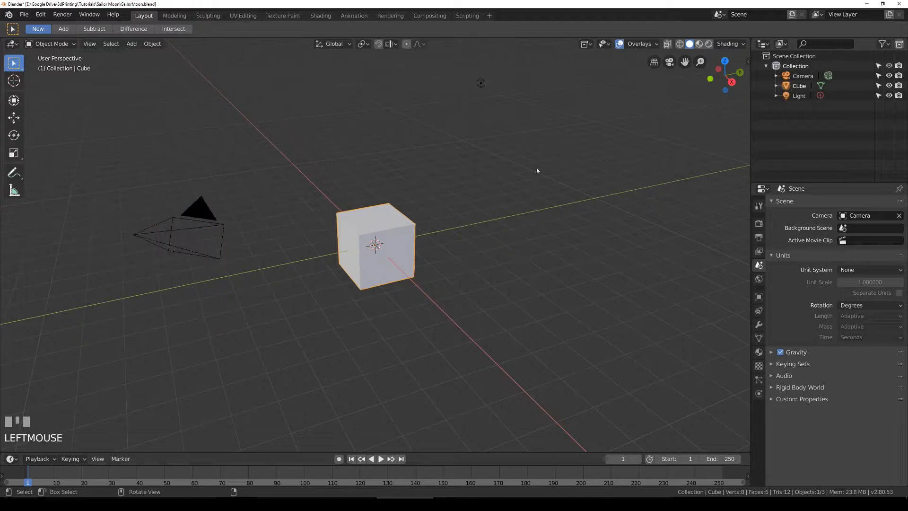
shift+click(482, 84)
shift+click(200, 223)
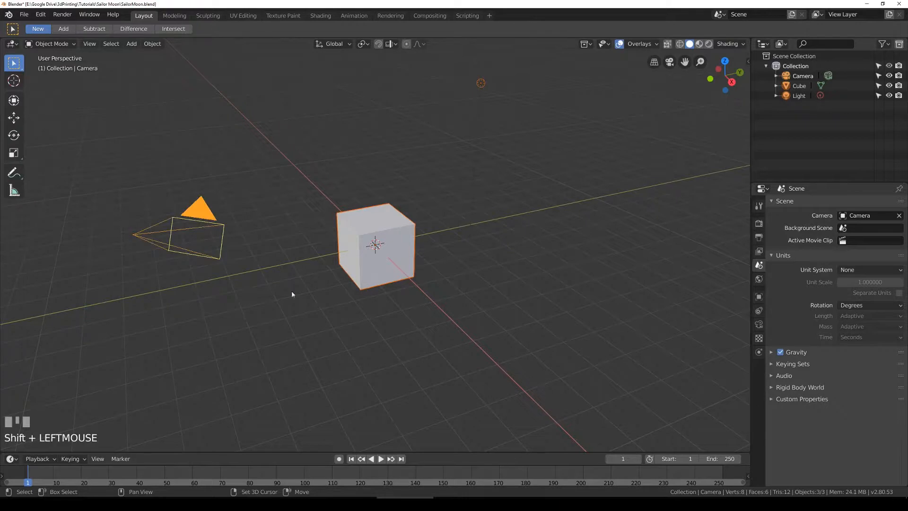
key(Delete)
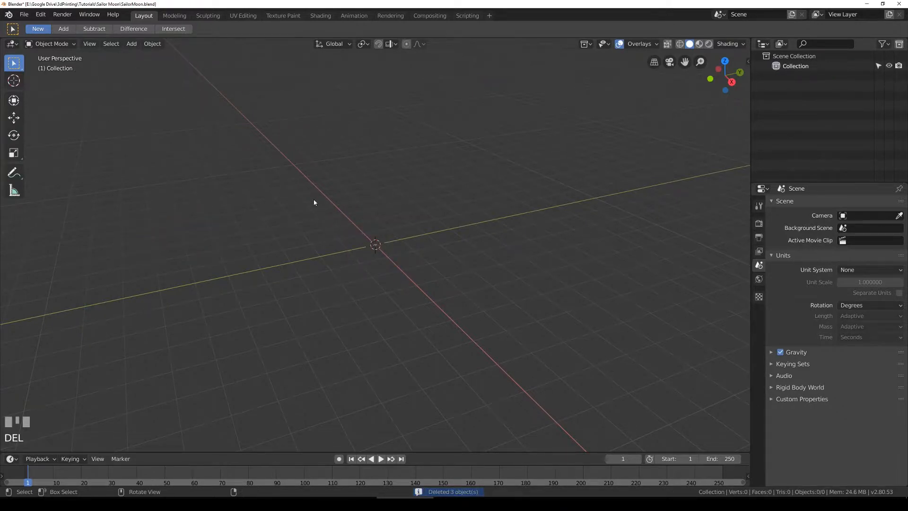
Step: Examine the empty scene around the origin from different angles and distances
mouse_move(379, 217)
middle_down()
mouse_move(353, 225)
mouse_move(368, 194)
mouse_move(358, 205)
mouse_move(370, 216)
mouse_move(421, 229)
mouse_move(371, 217)
mouse_move(432, 224)
mouse_move(396, 214)
middle_up()
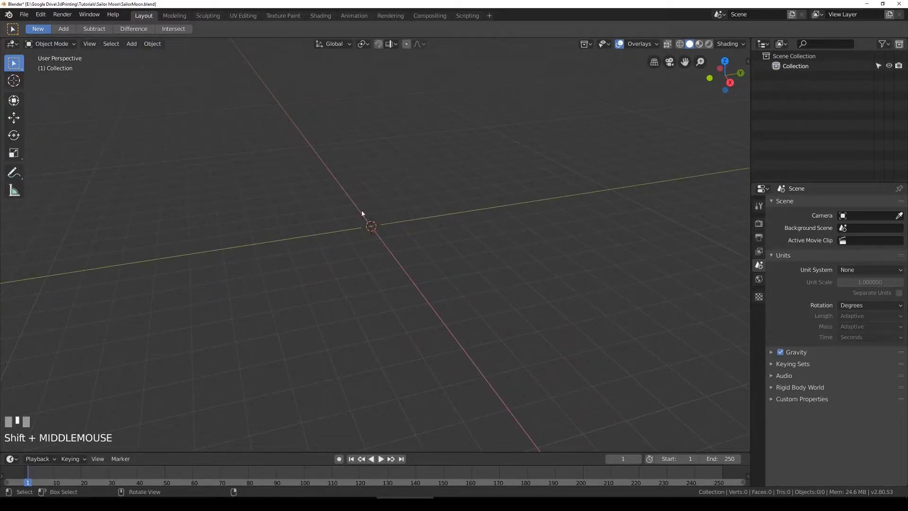
scroll(364, 219, up, 3)
scroll(362, 226, down, 2)
scroll(363, 227, up, 2)
scroll(363, 225, down, 1)
middle_drag(362, 226, 410, 246)
shift+middle_drag(204, 187, 386, 228)
shift+middle_drag(197, 217, 315, 158)
scroll(389, 196, down, 1)
scroll(391, 195, up, 1)
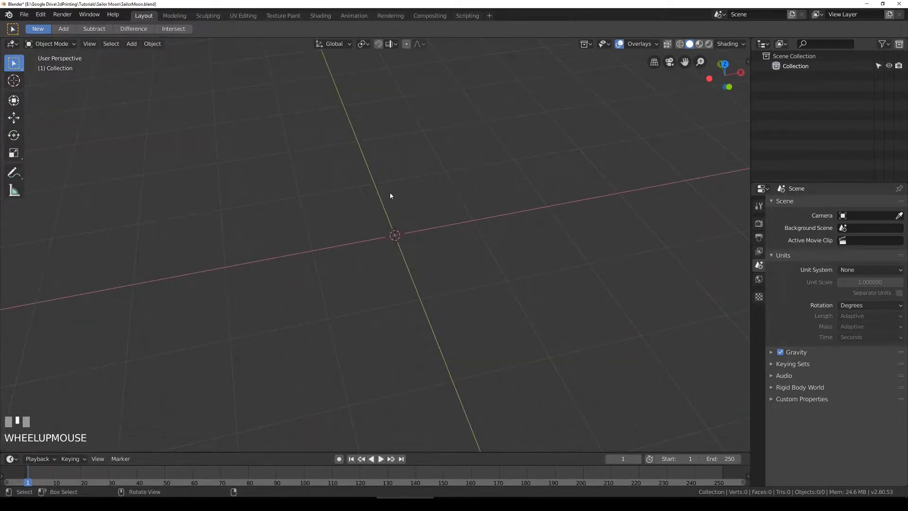
Step: Check the empty scene in the front, top and side orthographic views
key(KP_1)
key(KP_7)
key(KP_1)
key(KP_7)
key(KP_1)
key(KP_3)
key(KP_9)
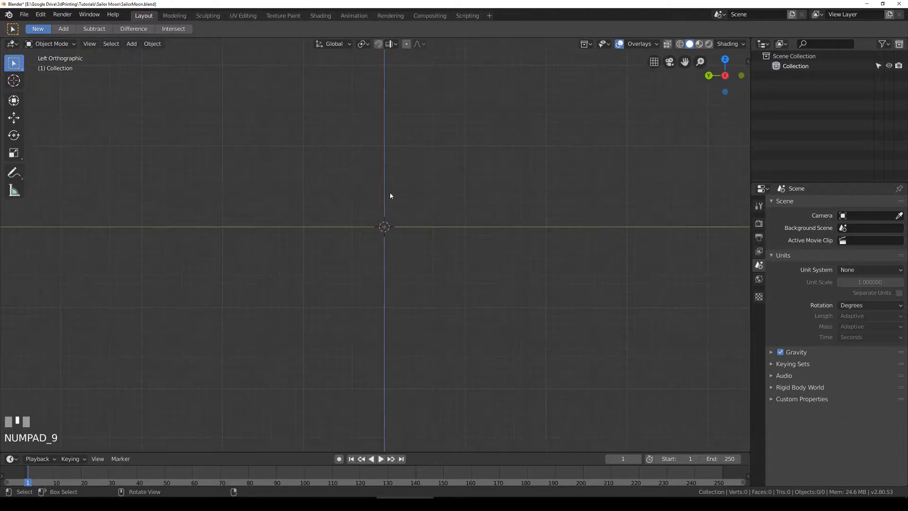
key(KP_7)
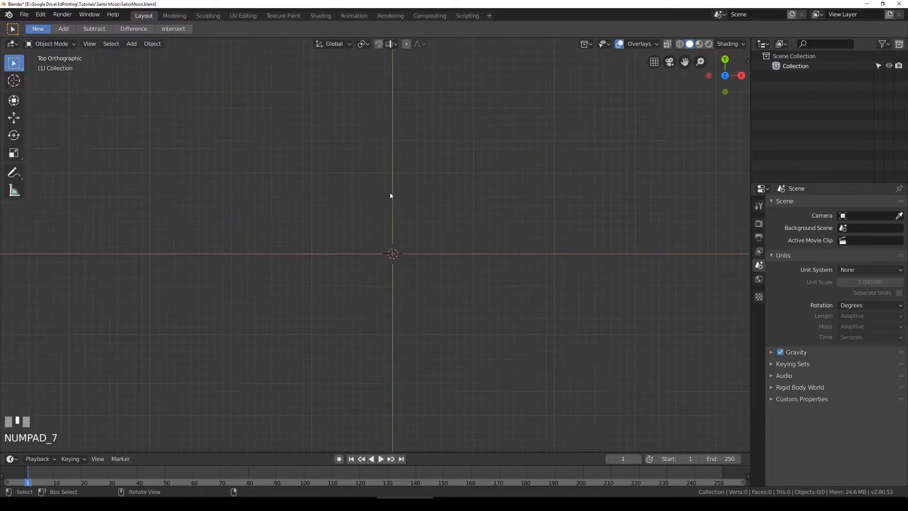
Step: Compare the perspective and orthographic projections of the front view
key(KP_4)
key(KP_8)
key(KP_1)
key(KP_7)
key(KP_1)
key(KP_5)
key(KP_5)
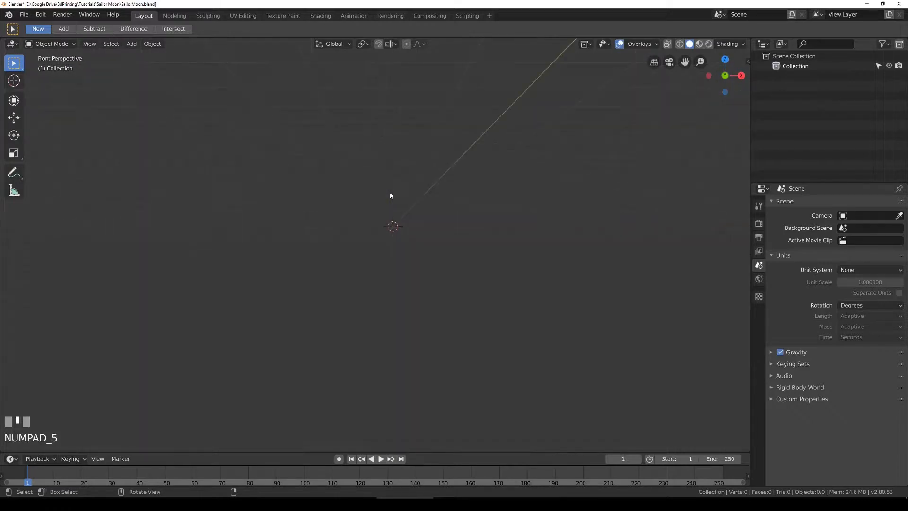
Step: Set the viewport to the front orthographic view and save the file
scroll(360, 218, down, 2)
shift+middle_drag(391, 196, 381, 225)
key(KP_7)
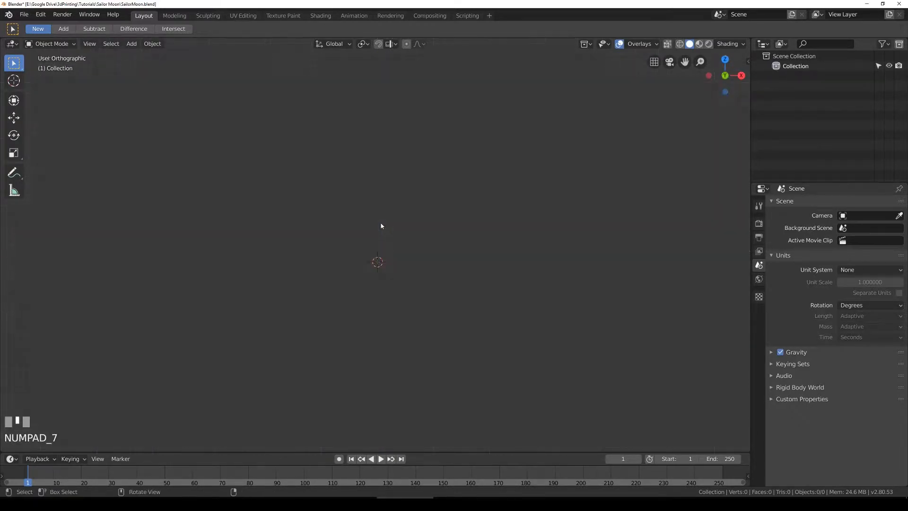
key(KP_1)
key(ctrl+s)
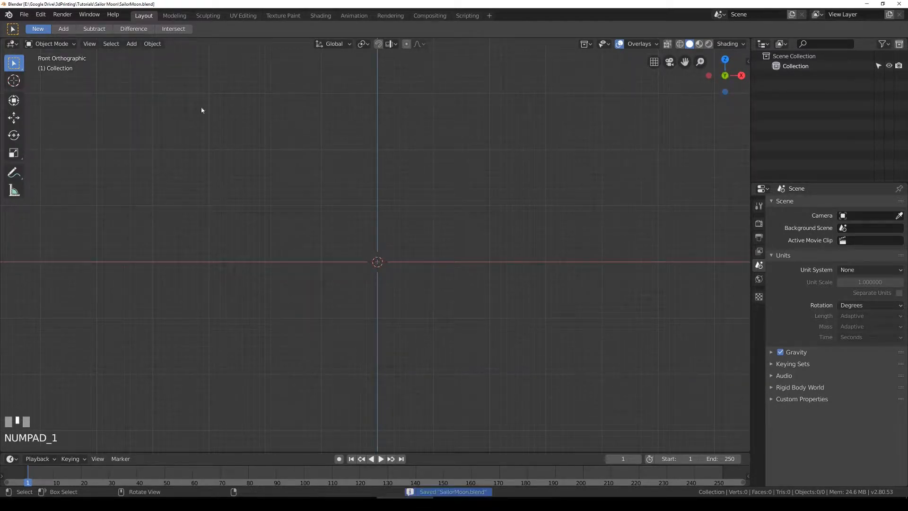
Step: Add icm_fullxfull.201627881_ps1tron6ki8csscgoskg (1).jpg from the Sailor Moon folder as a reference image, with Align to view turned off
click(136, 47)
mouse_move(149, 160)
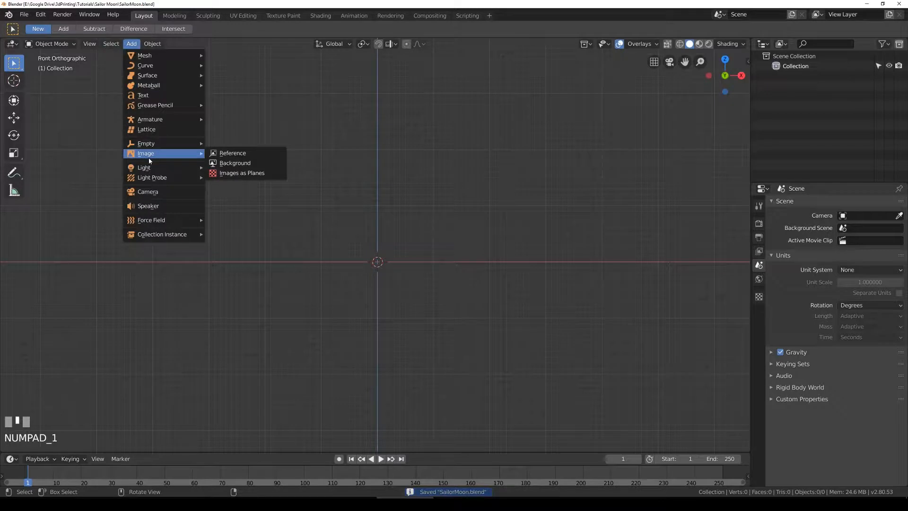
click(237, 153)
click(205, 89)
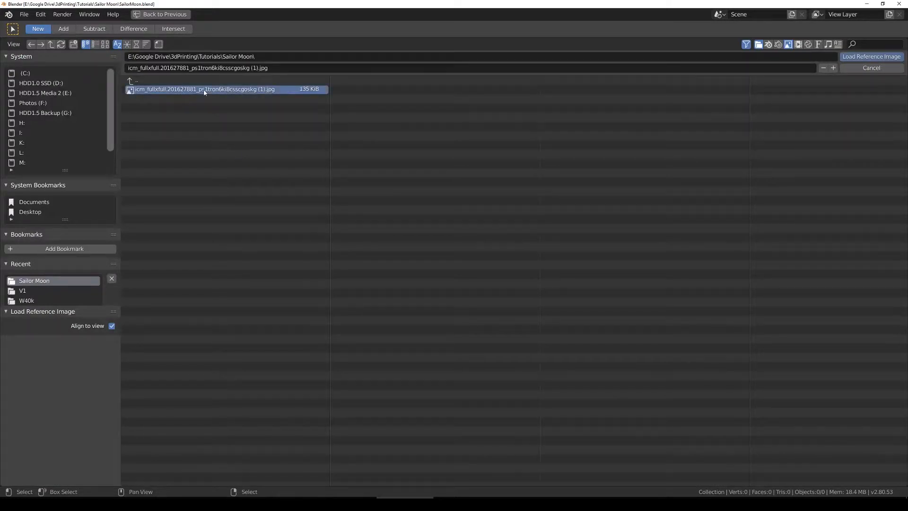
click(112, 327)
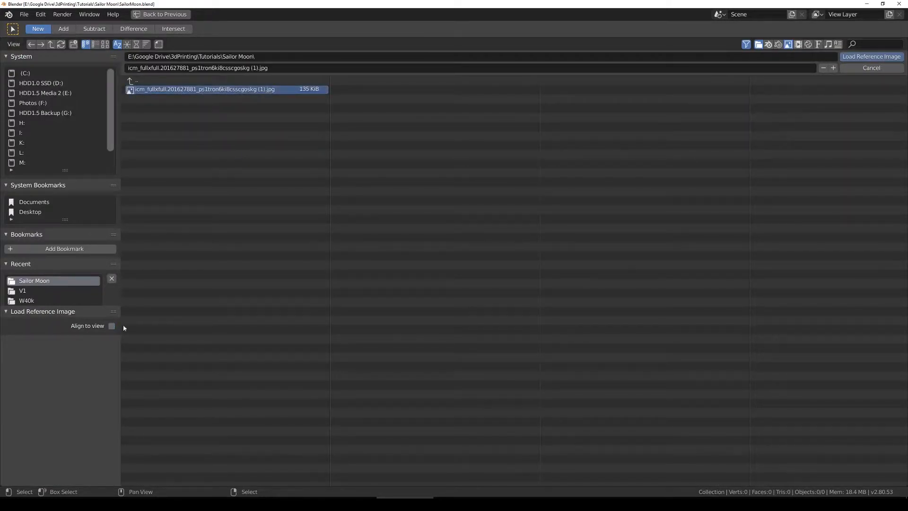
click(871, 56)
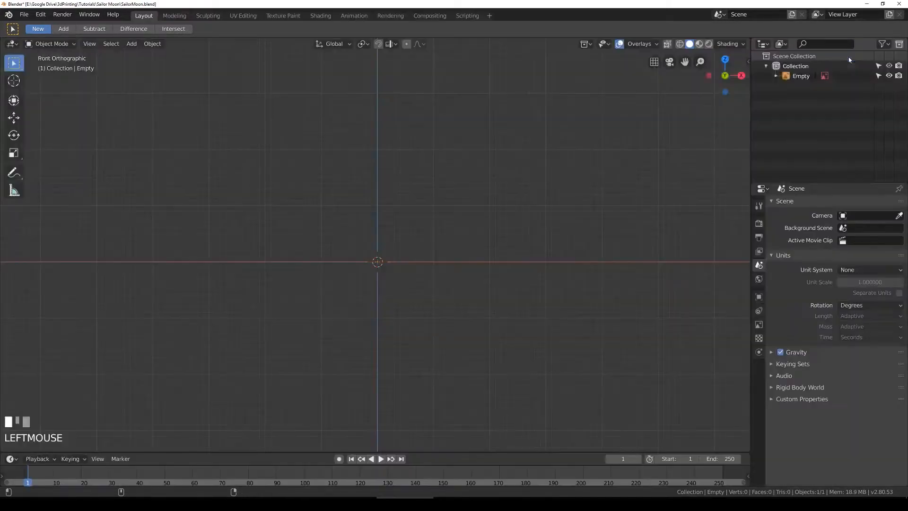
Step: Examine the reference image lying on the ground plane in the top, front and angled views
middle_drag(396, 256, 381, 261)
scroll(379, 263, up, 6)
key(KP_7)
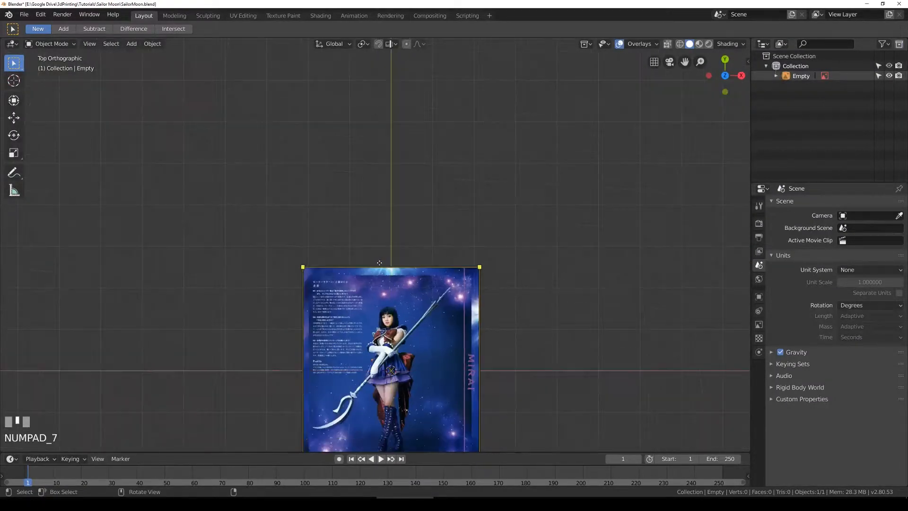
shift+middle_drag(379, 262, 375, 186)
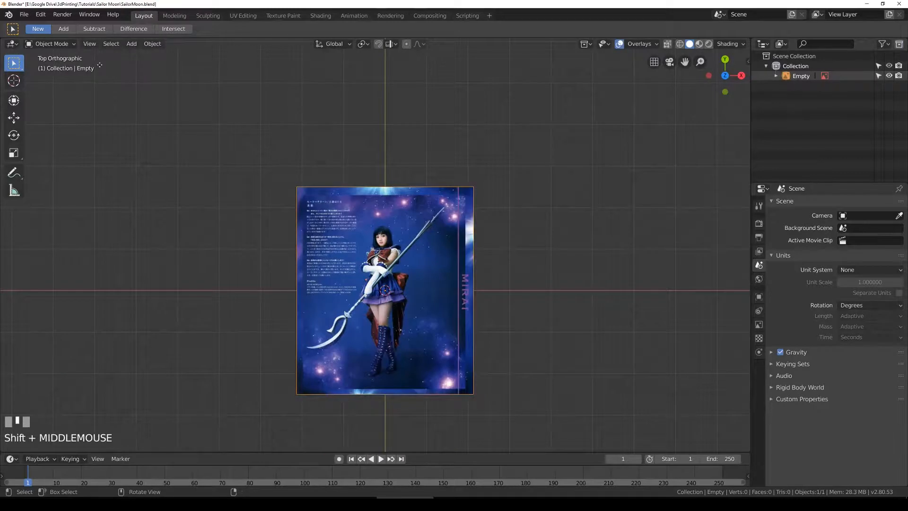
click(391, 248)
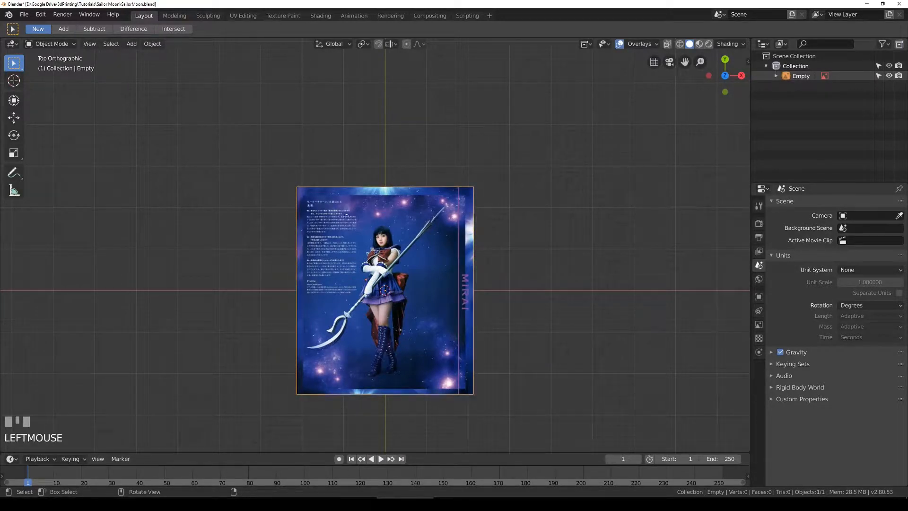
middle_drag(420, 280, 407, 189)
scroll(412, 154, up, 4)
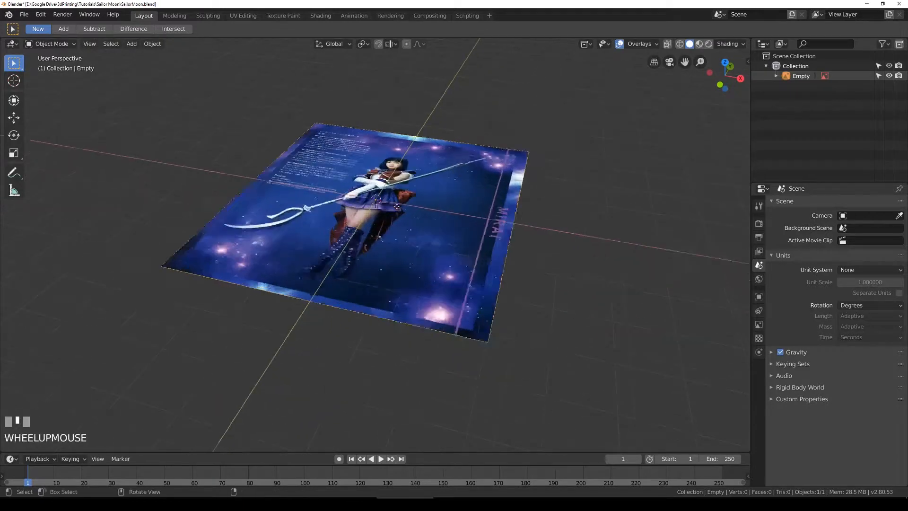
middle_drag(413, 153, 394, 192)
key(KP_7)
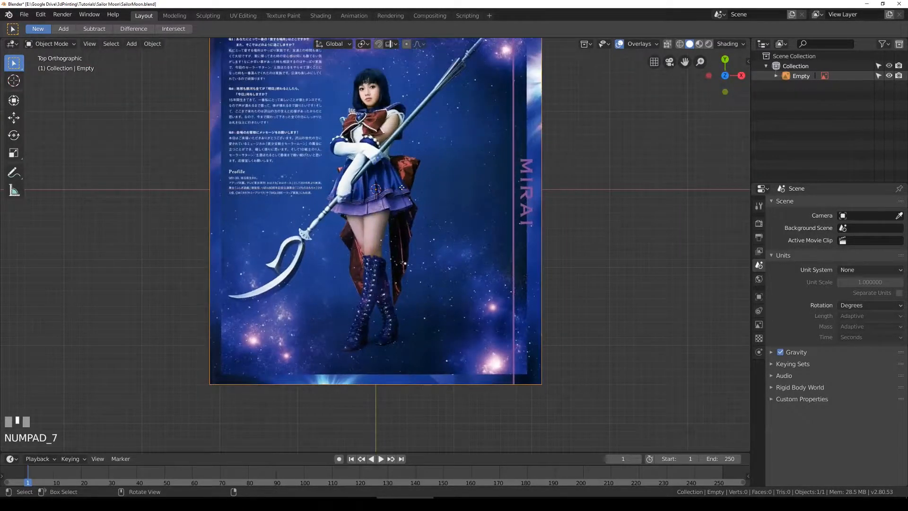
scroll(402, 187, down, 2)
key(KP_1)
key(KP_7)
shift+middle_drag(402, 188, 399, 233)
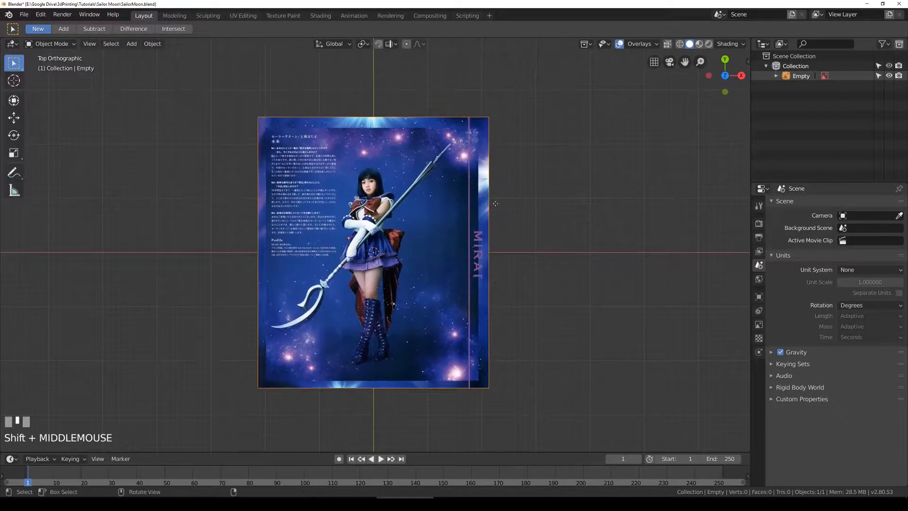
Step: Rotate the reference image about 138° clockwise and move it so the staff lies vertically along the Y axis
click(421, 264)
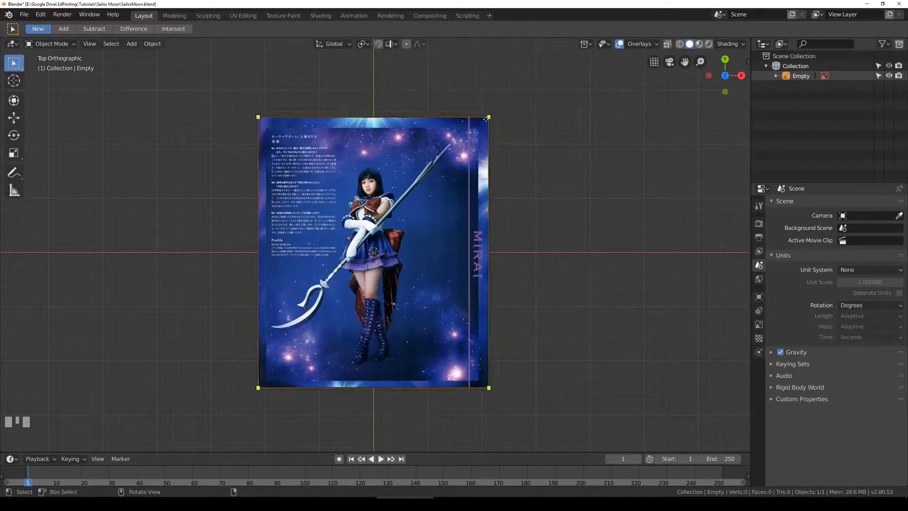
key(r)
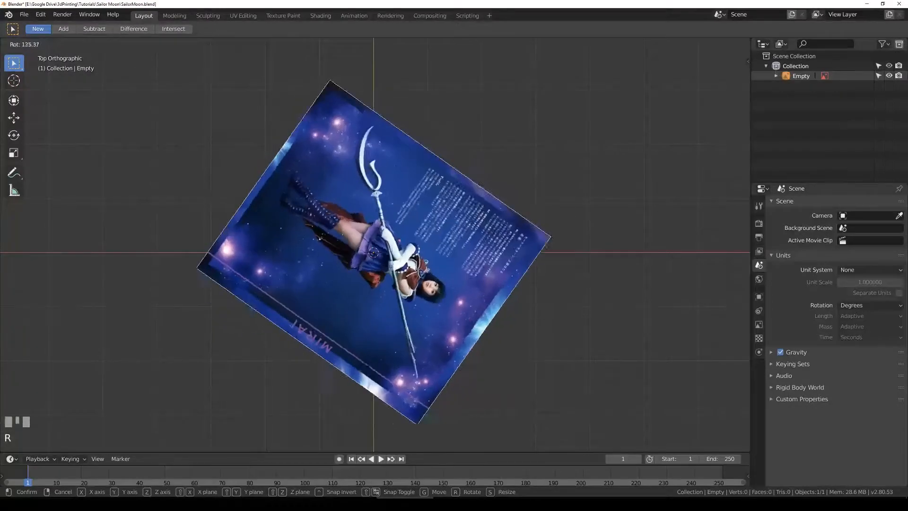
click(335, 374)
key(g)
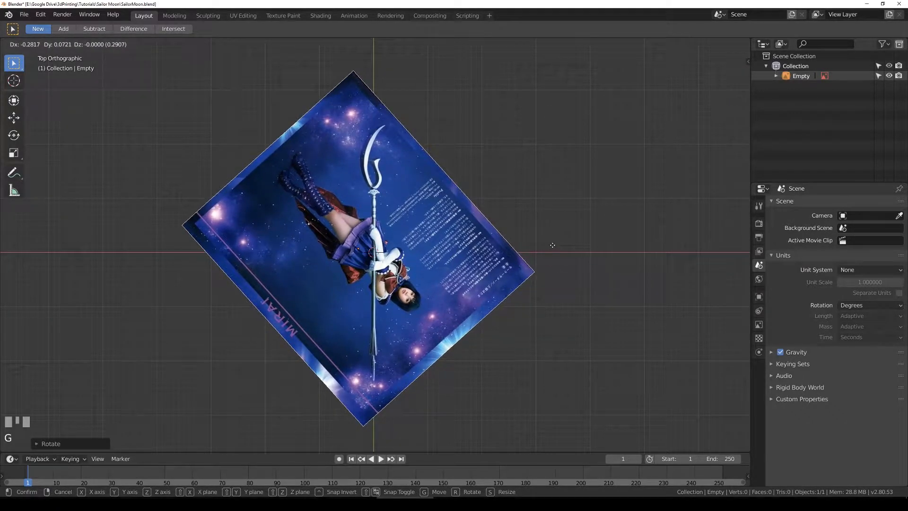
click(564, 290)
Step: Lower the reference image about 0.2 along the Z axis and save the file
key(z)
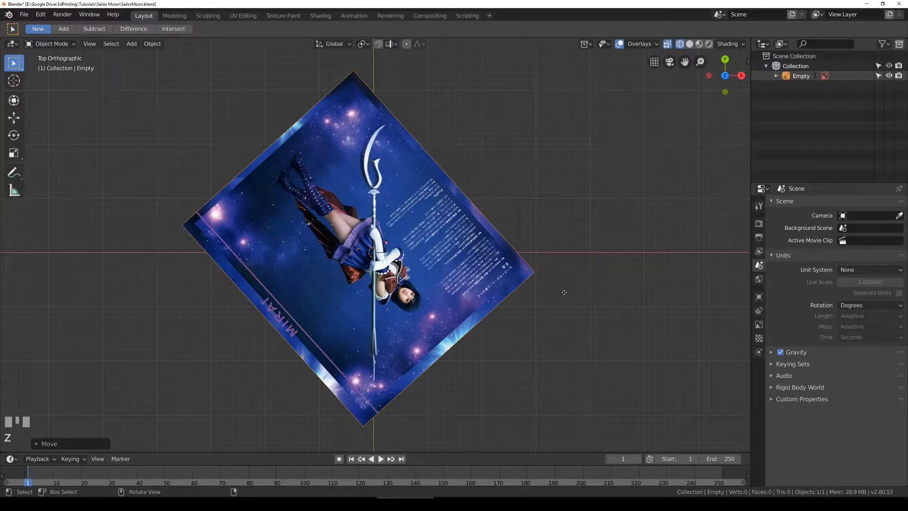
middle_drag(554, 287, 411, 258)
scroll(349, 249, up, 2)
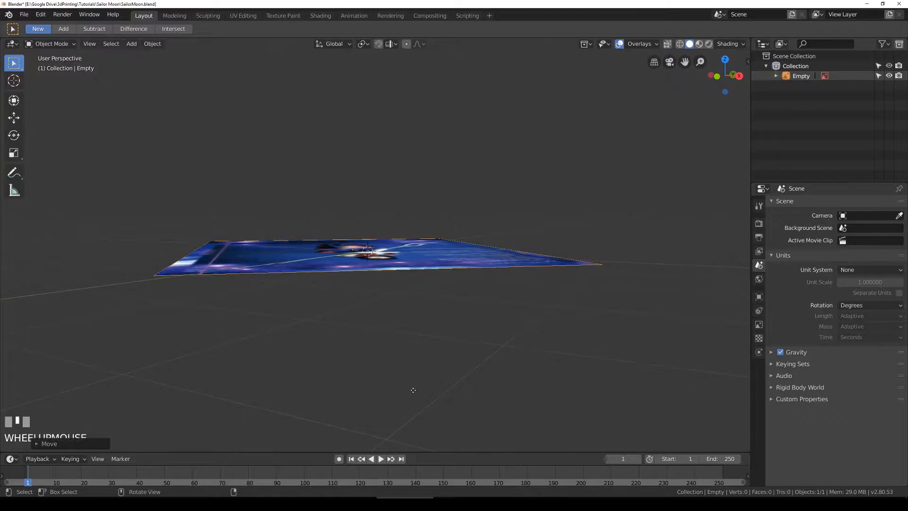
key(g)
key(z)
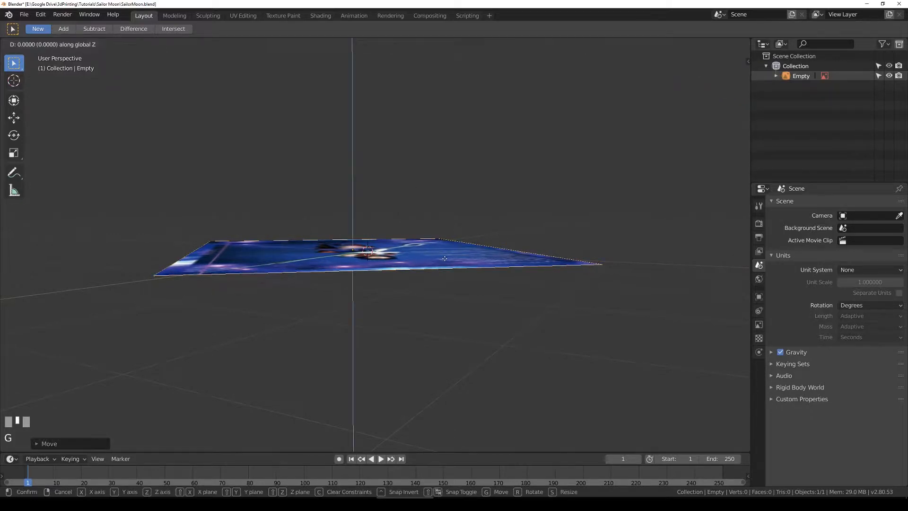
click(416, 272)
mouse_move(417, 272)
middle_down()
mouse_move(395, 271)
mouse_move(415, 258)
middle_up()
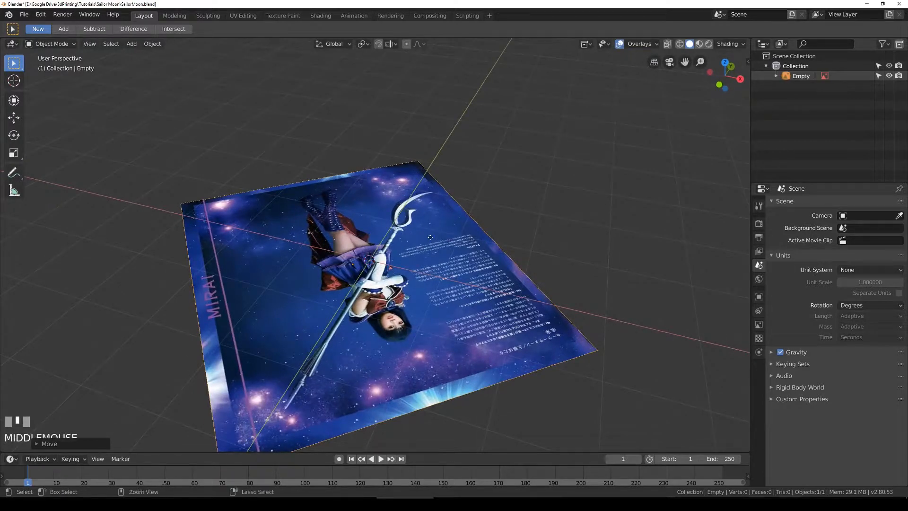
key(ctrl+s)
Step: View the staff in the reference image from the top and place the SCH 40 pipe photo beside it for comparison
key(KP_7)
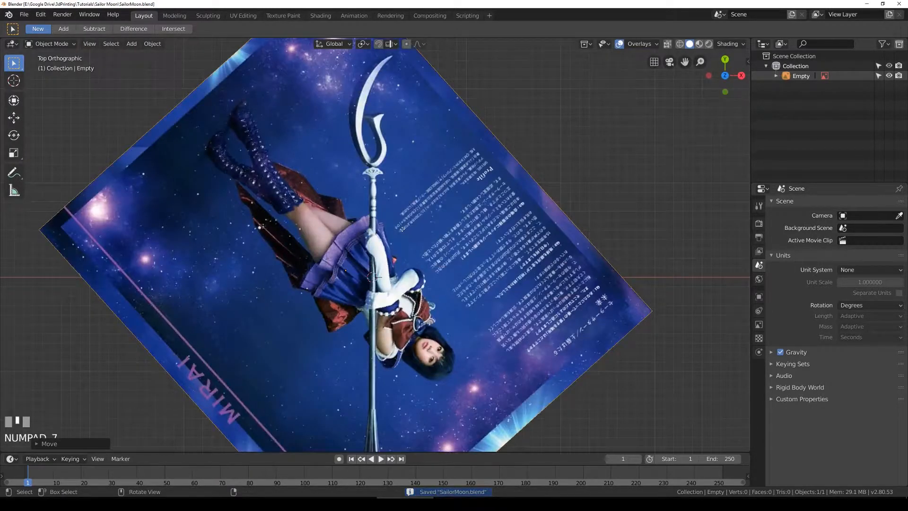
scroll(402, 229, down, 3)
scroll(402, 230, up, 2)
shift+middle_drag(431, 221, 439, 153)
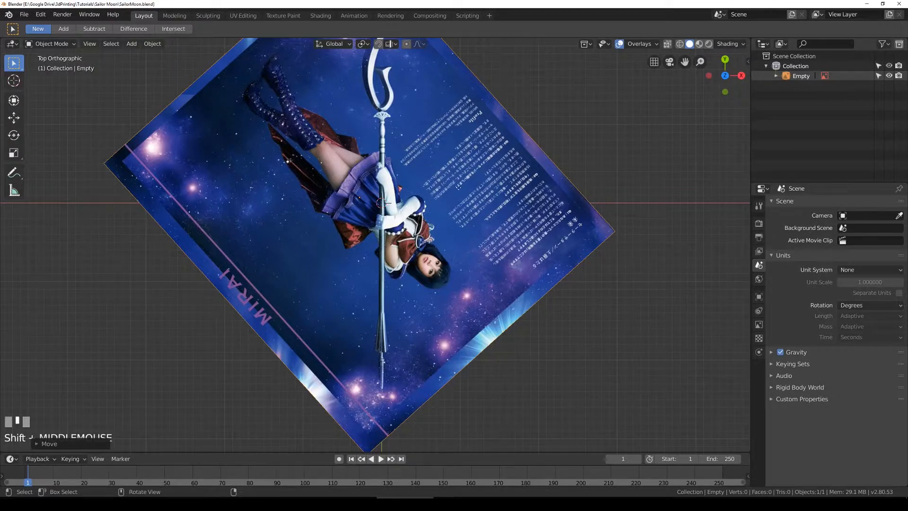
shift+middle_drag(458, 187, 458, 207)
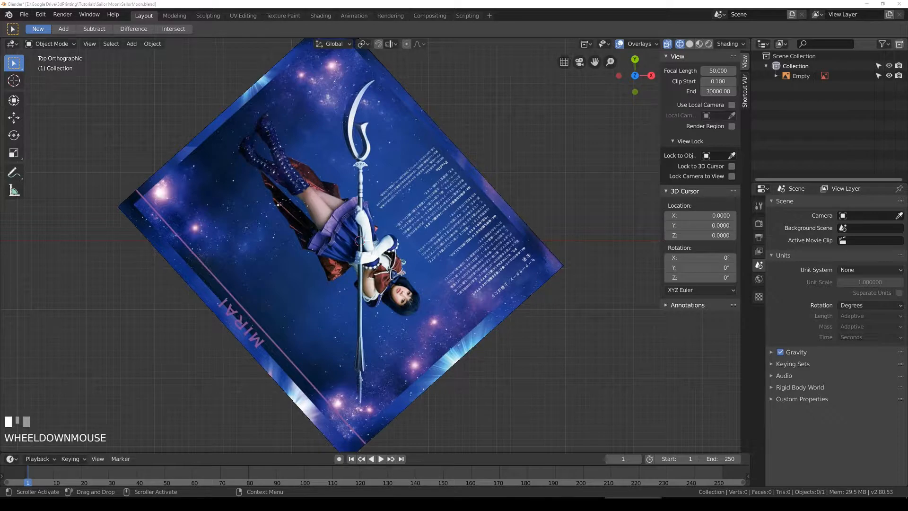
drag(907, 142, 577, 116)
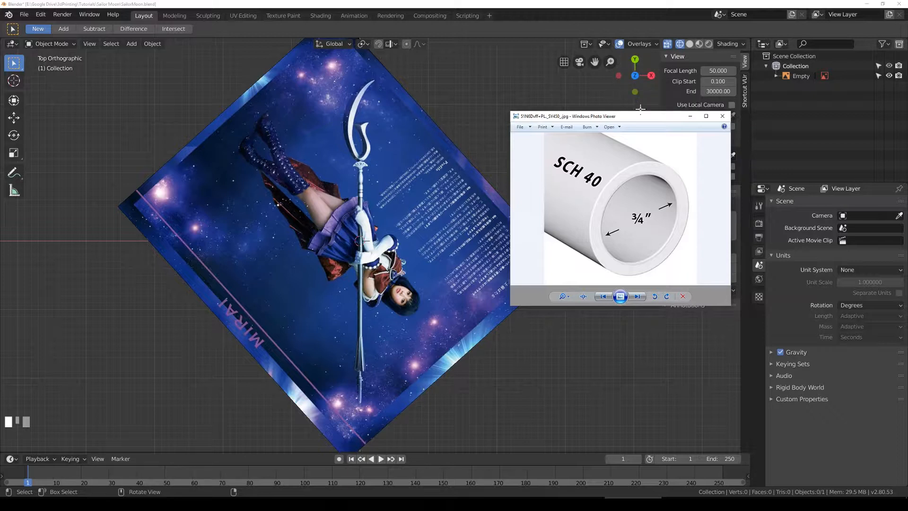
Step: Add a cylinder mesh at the origin with a radius of 13.5
click(407, 176)
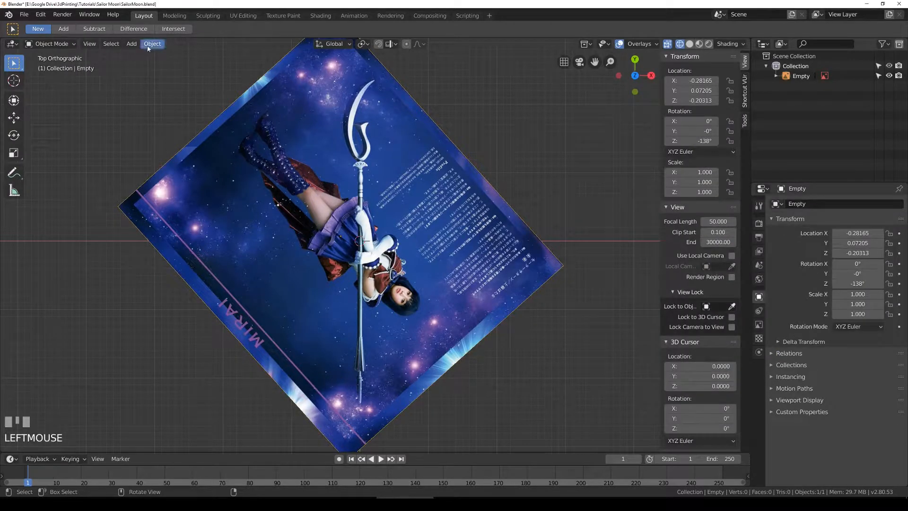
click(132, 45)
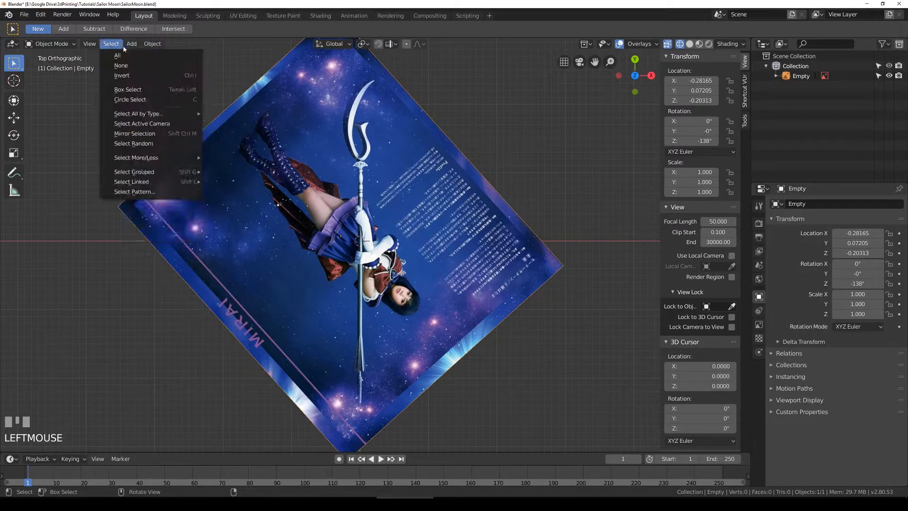
mouse_move(156, 159)
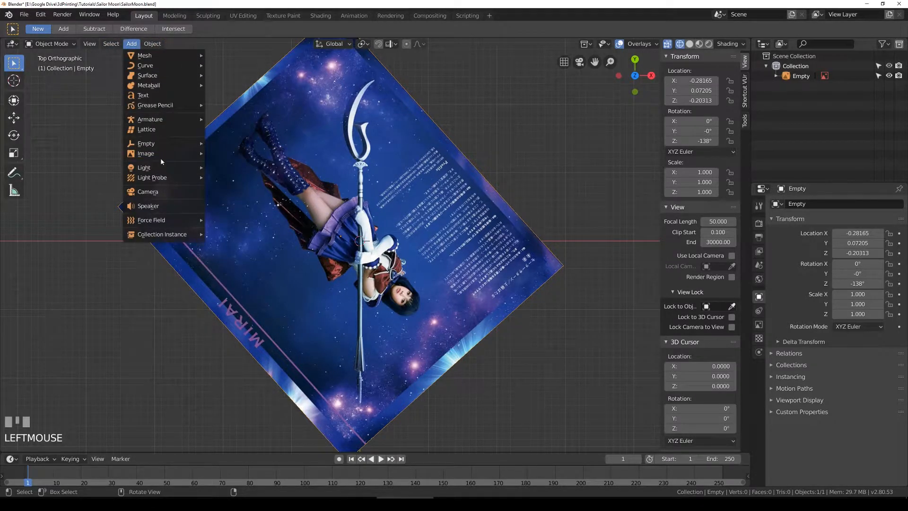
mouse_move(167, 144)
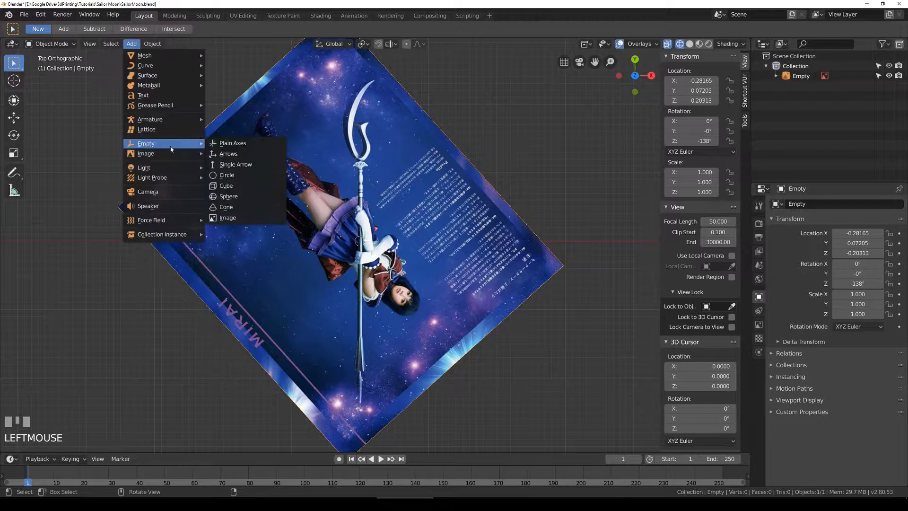
mouse_move(187, 57)
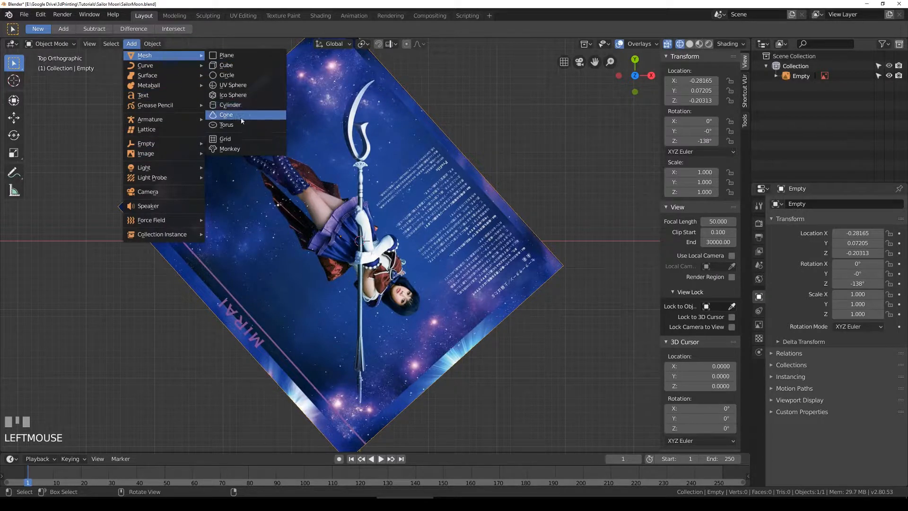
click(250, 106)
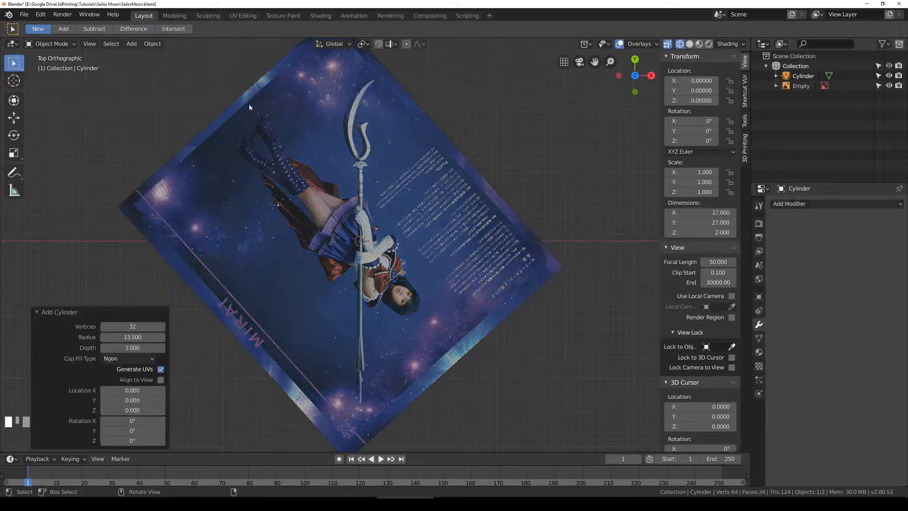
scroll(354, 226, down, 6)
click(132, 337)
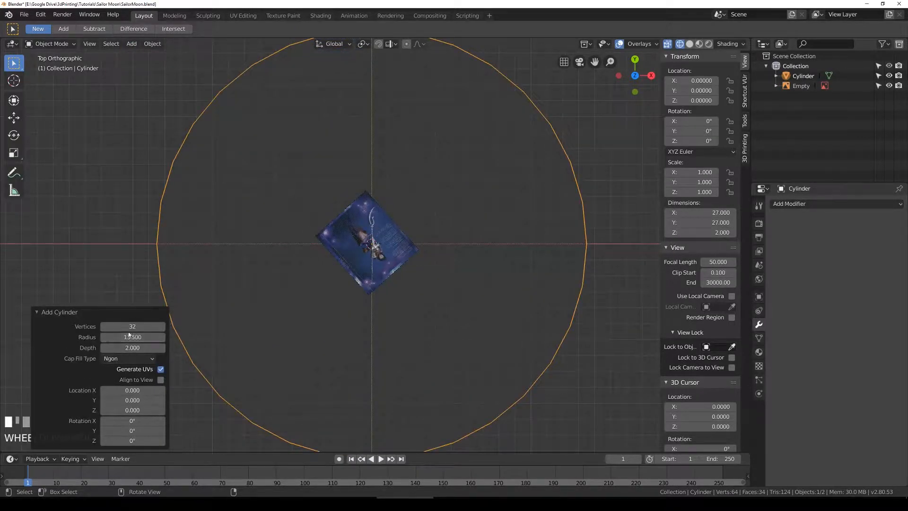
text(13.5)
key(Return)
Step: Rotate the cylinder 90° about the X axis so its length runs along the staff
scroll(489, 263, down, 2)
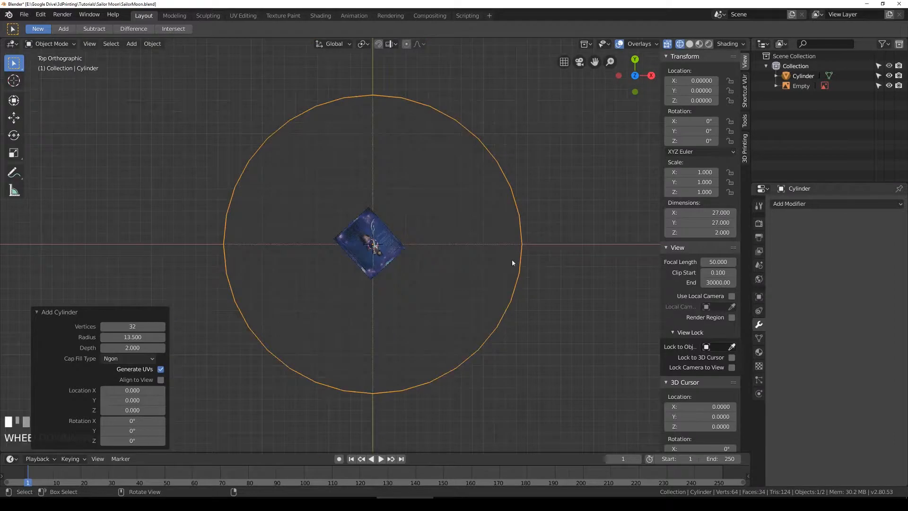
key(r)
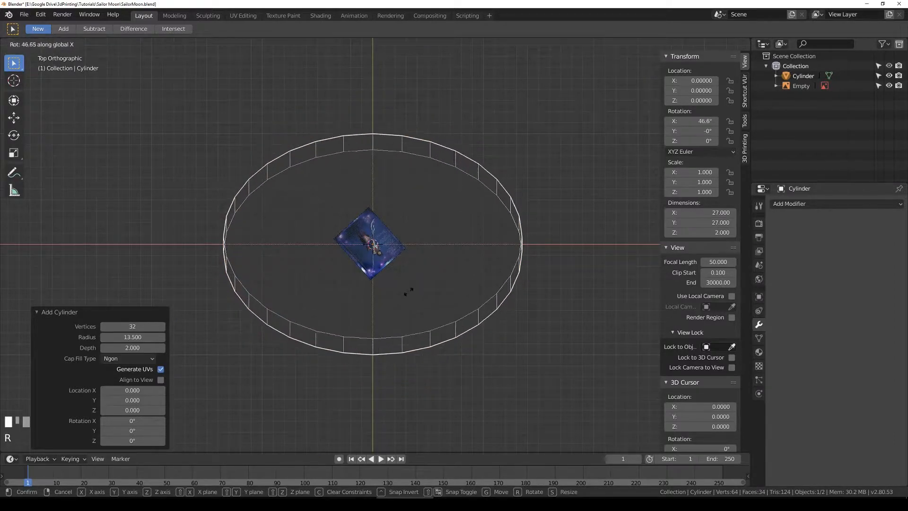
right_click(407, 294)
key(r)
key(x)
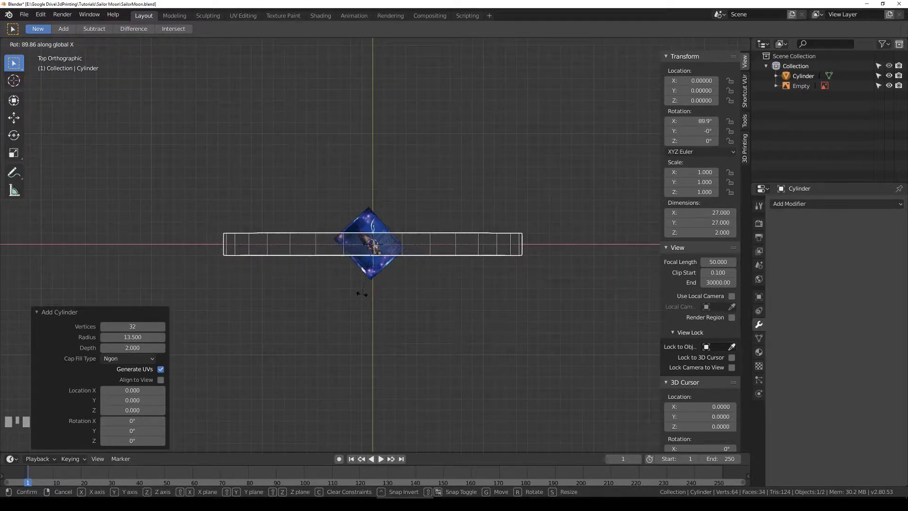
click(365, 297)
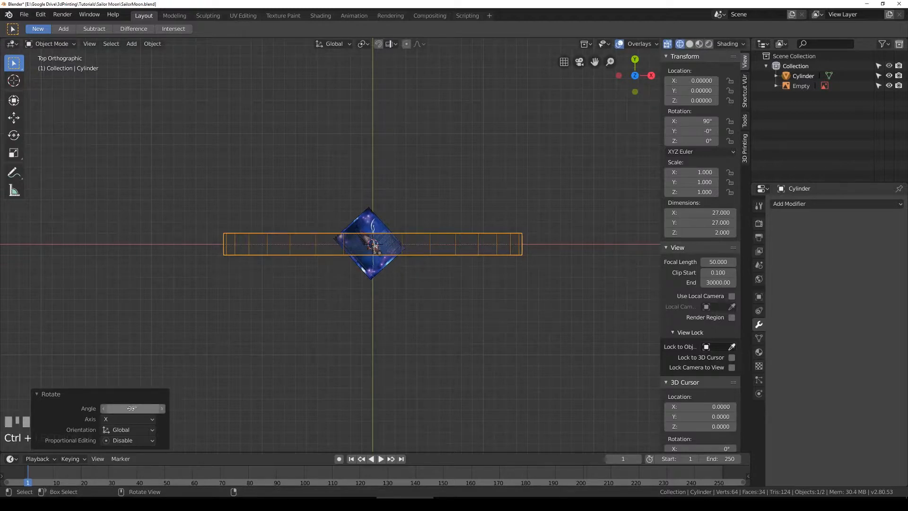
Step: Scale the cylinder about 2.5 times along the global Y axis
scroll(374, 281, up, 4)
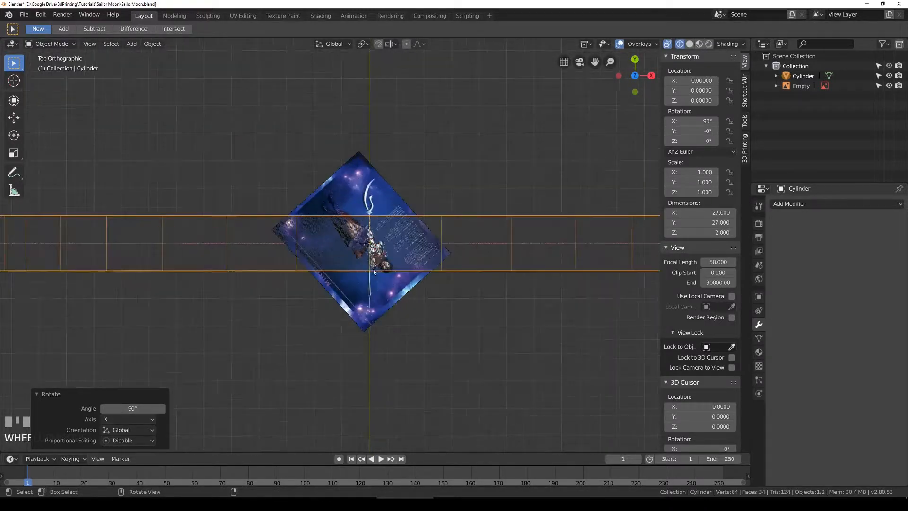
scroll(387, 237, down, 6)
scroll(387, 218, up, 1)
key(s)
key(y)
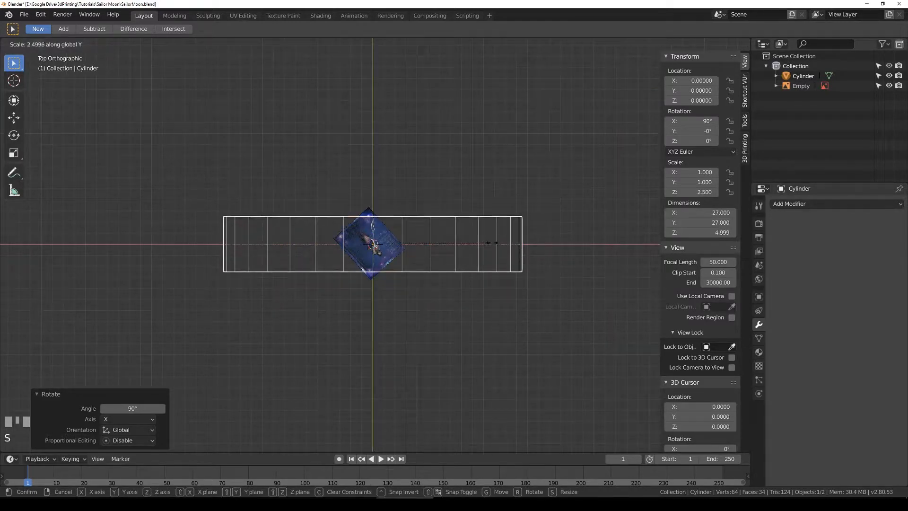
click(490, 245)
click(133, 408)
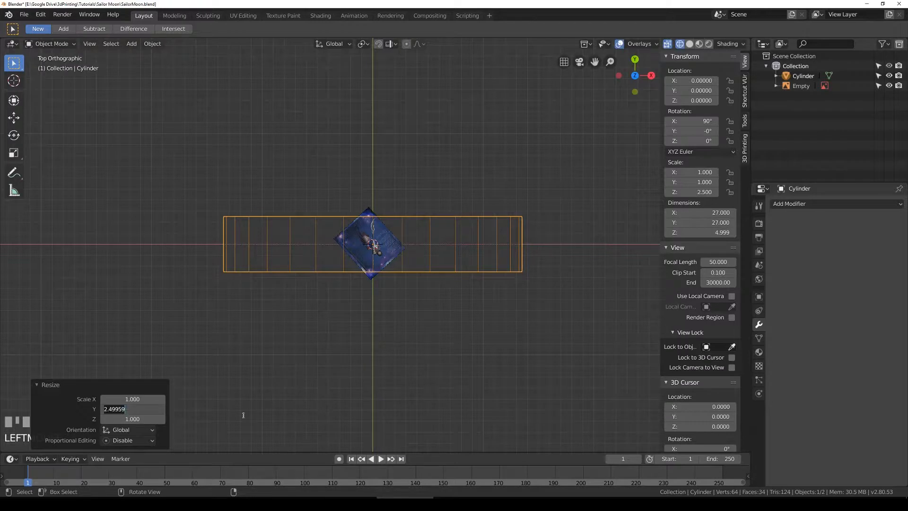
Step: Set the cylinder's Z scale to 1000
click(720, 211)
click(699, 192)
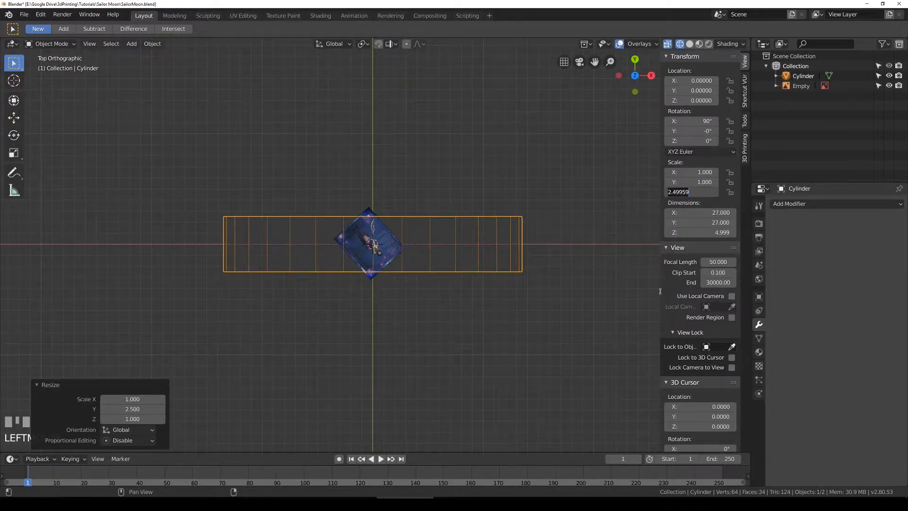
text(1000)
key(KP_Enter)
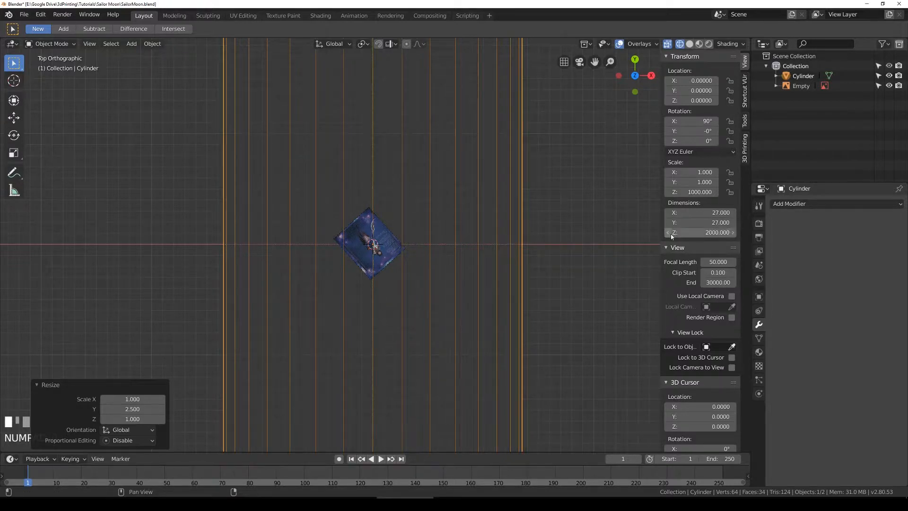
Step: Set the cylinder's Z dimension to 1000 and save the file
click(707, 233)
text(1000)
key(Return)
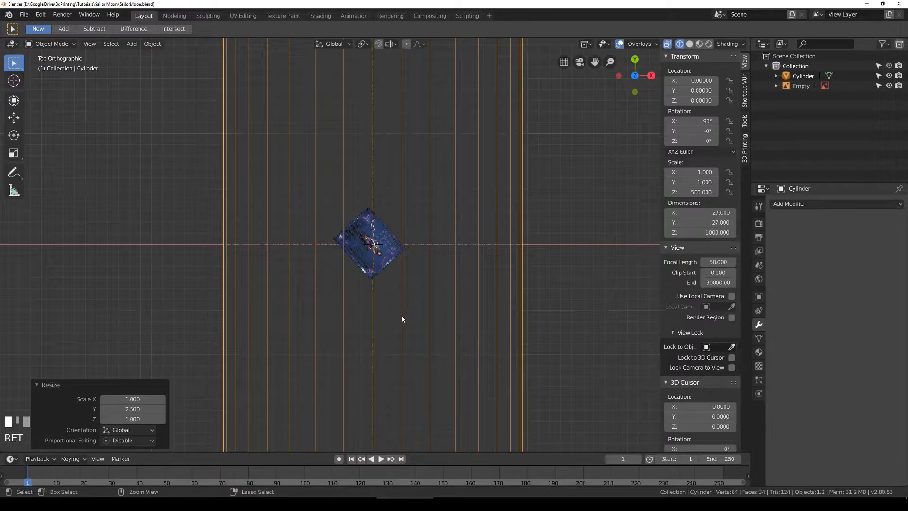
key(ctrl+s)
Step: Select the reference image and scale it up uniformly to about 294 so its staff approaches the cylinder's length
click(388, 256)
click(530, 244)
scroll(407, 273, down, 5)
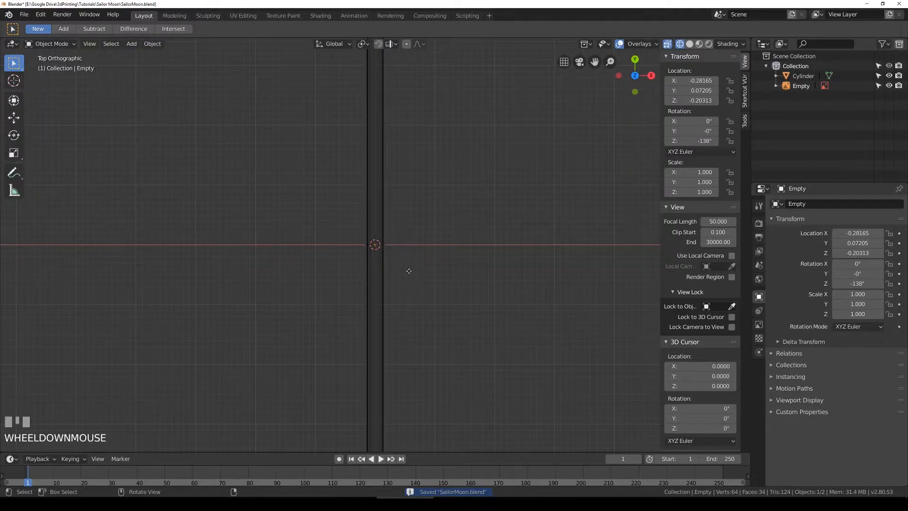
key(s)
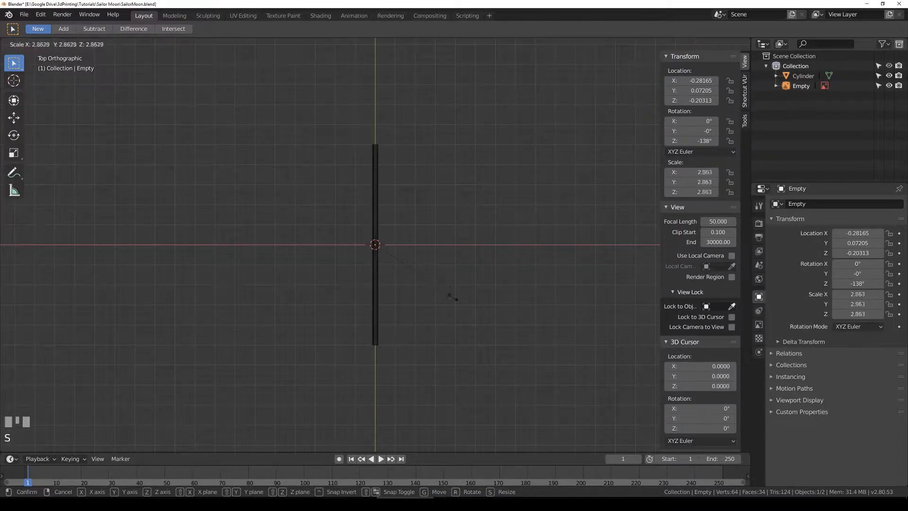
click(587, 359)
key(s)
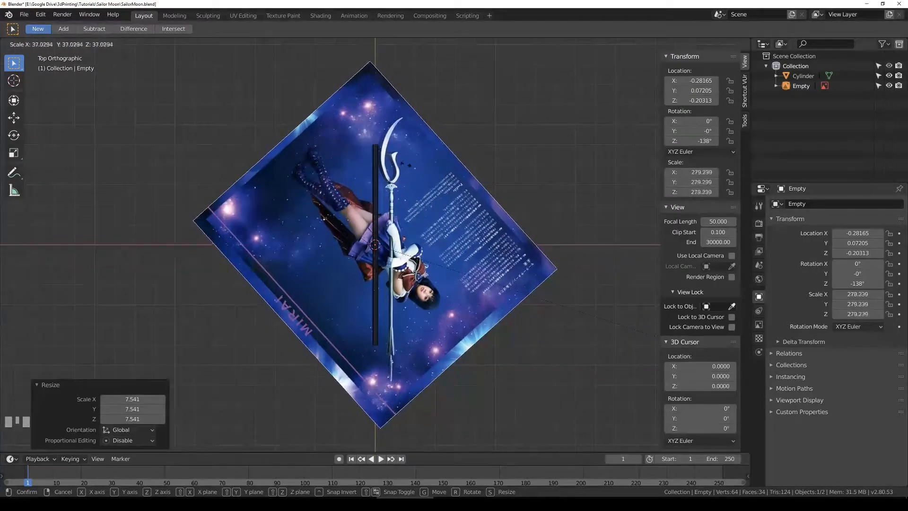
click(509, 240)
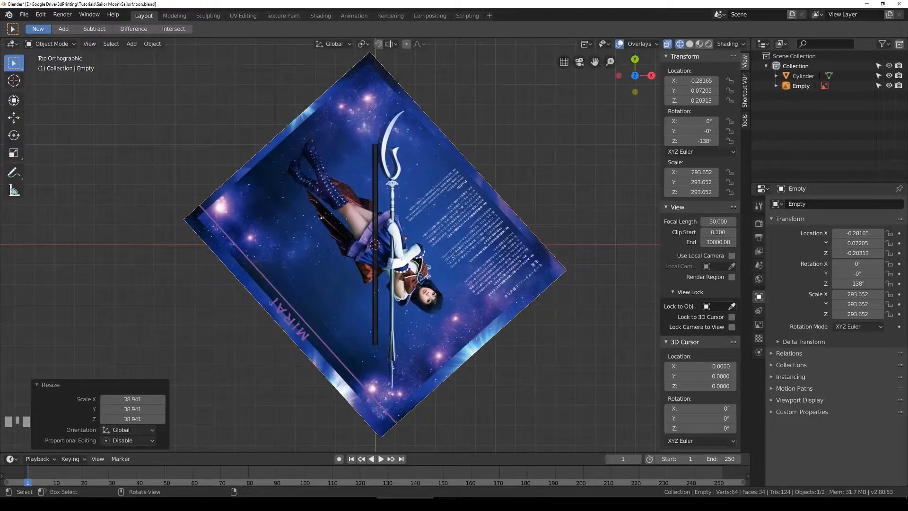
Step: Move the reference image to about X -84.4, Y 159.5 so its staff lies over the cylinder
scroll(491, 283, up, 1)
key(g)
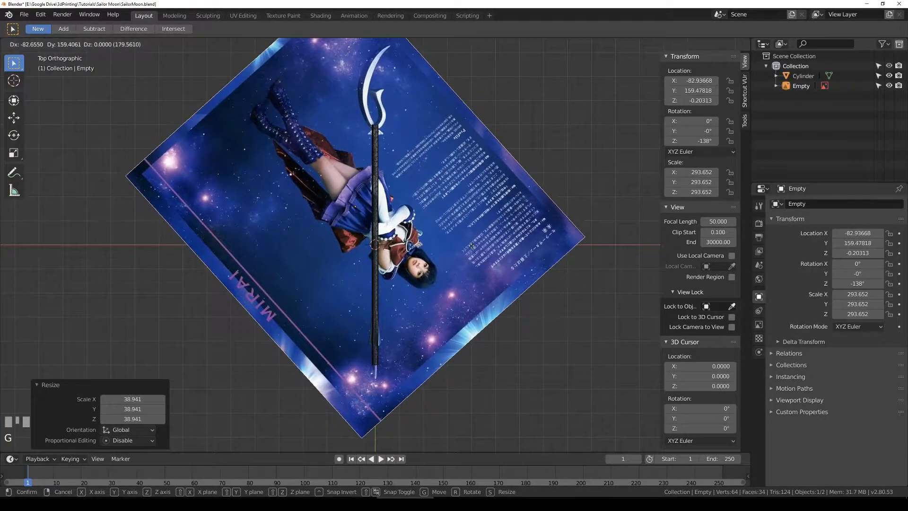
click(453, 212)
scroll(453, 212, up, 3)
scroll(453, 213, down, 2)
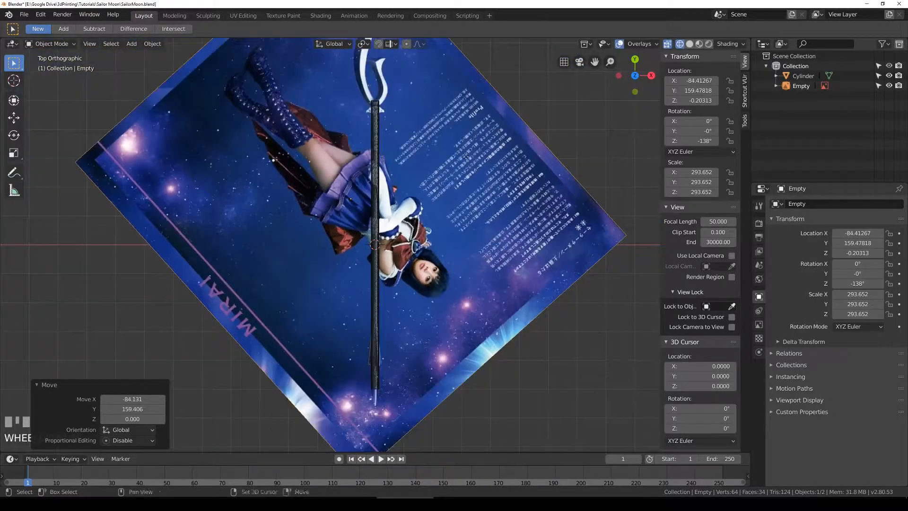
Step: Enlarge the reference image by a factor of about 1.175 to fit the staff's shaft to the cylinder's length
shift+middle_drag(493, 201, 489, 219)
key(s)
click(508, 221)
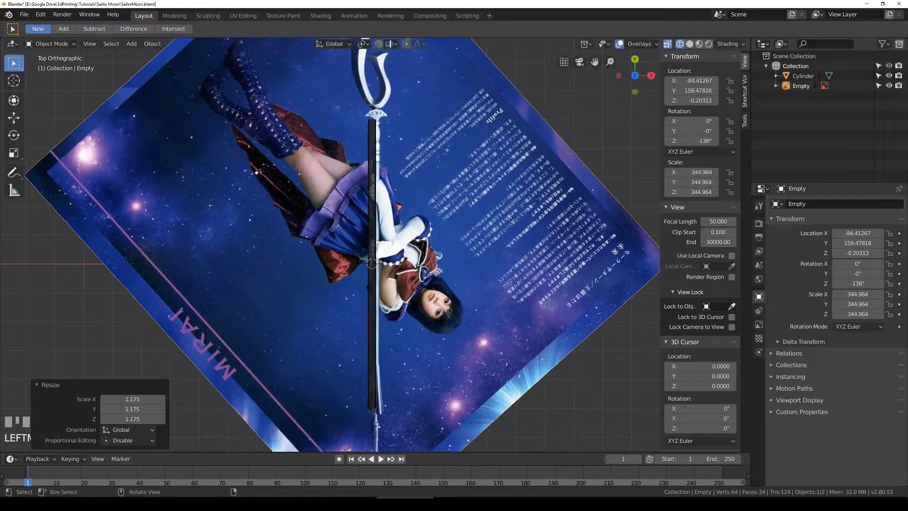
Step: Realign the image's staff with the cylinder by moving the image to about X -100.4, Y 160.7, and save the file
key(g)
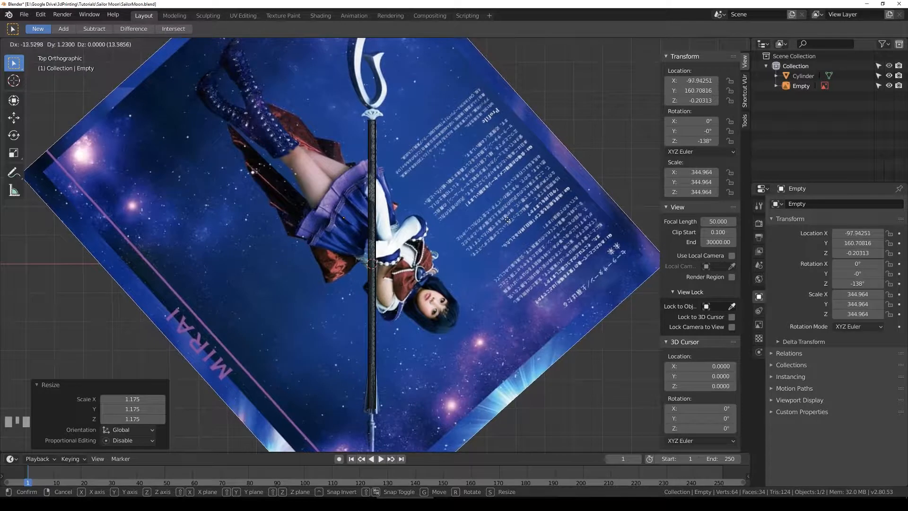
click(497, 219)
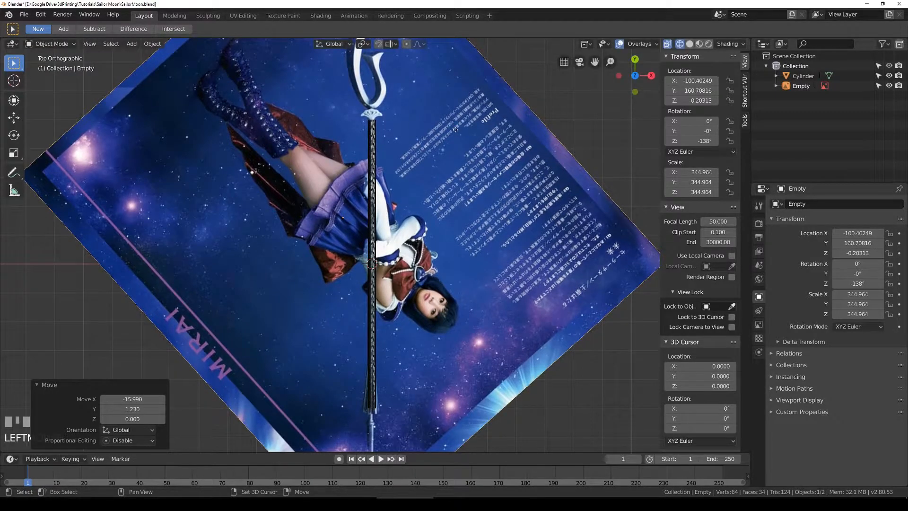
shift+scroll(466, 161, up, 1)
key(ctrl+s)
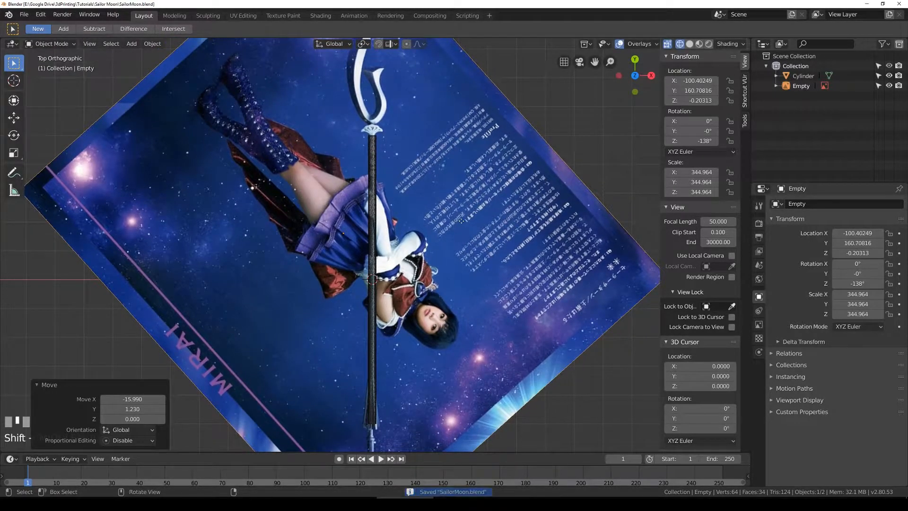
Step: Add a plane mesh at the origin and scale it up to about 644 by 644
scroll(483, 316, down, 1)
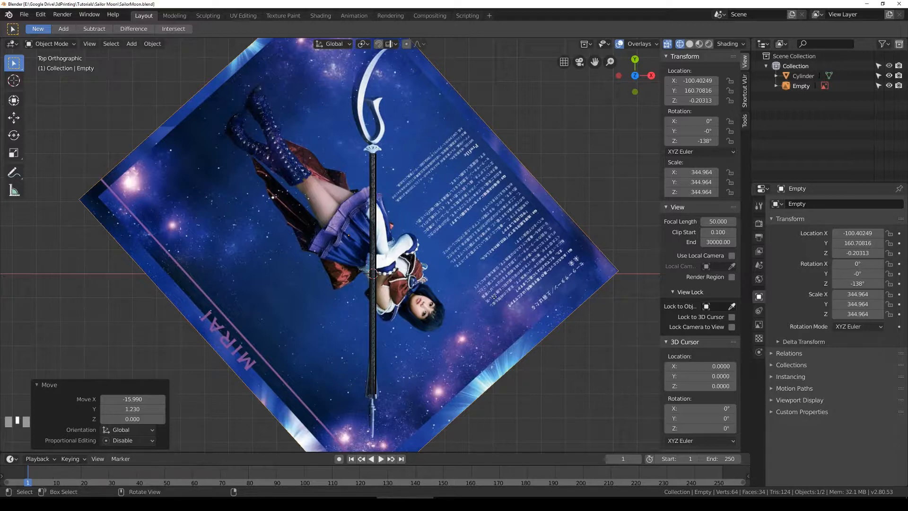
click(131, 44)
click(133, 46)
click(136, 45)
mouse_move(161, 56)
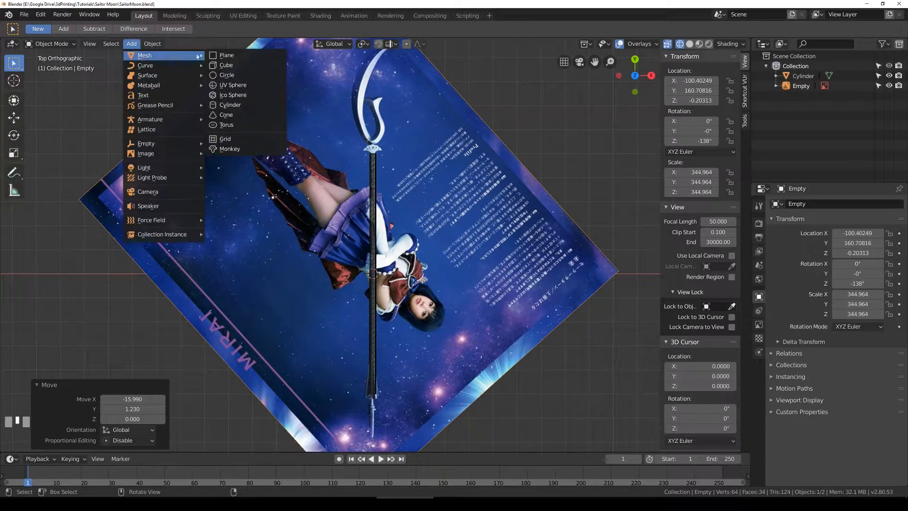
click(255, 57)
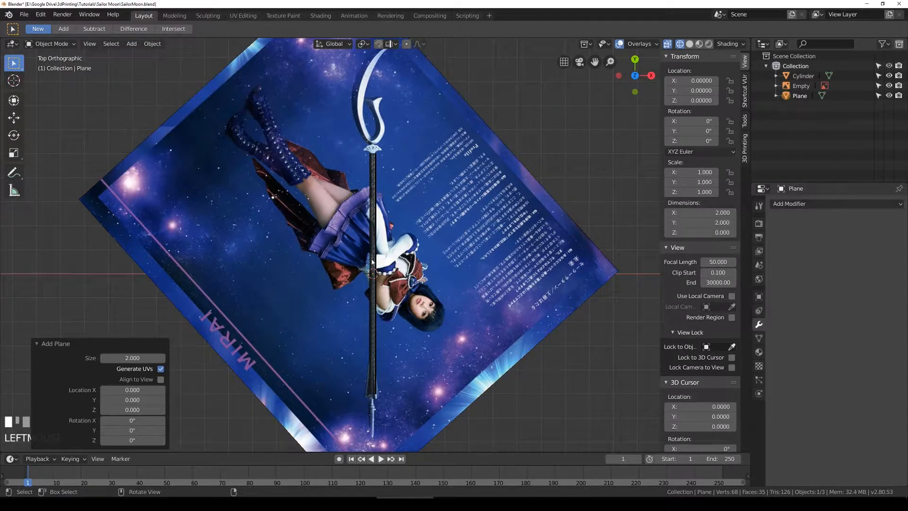
key(s)
click(374, 292)
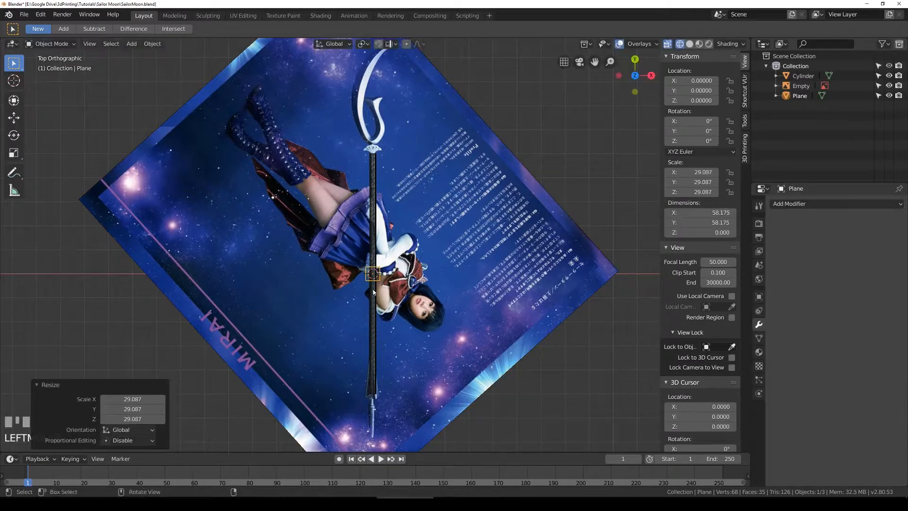
key(s)
click(529, 351)
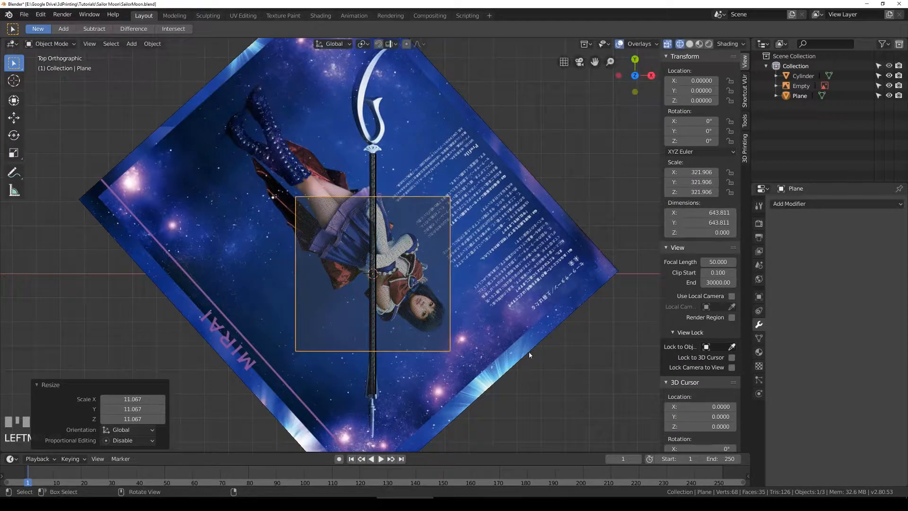
Step: Set the plane's X dimension to 1850
click(698, 212)
text(1850)
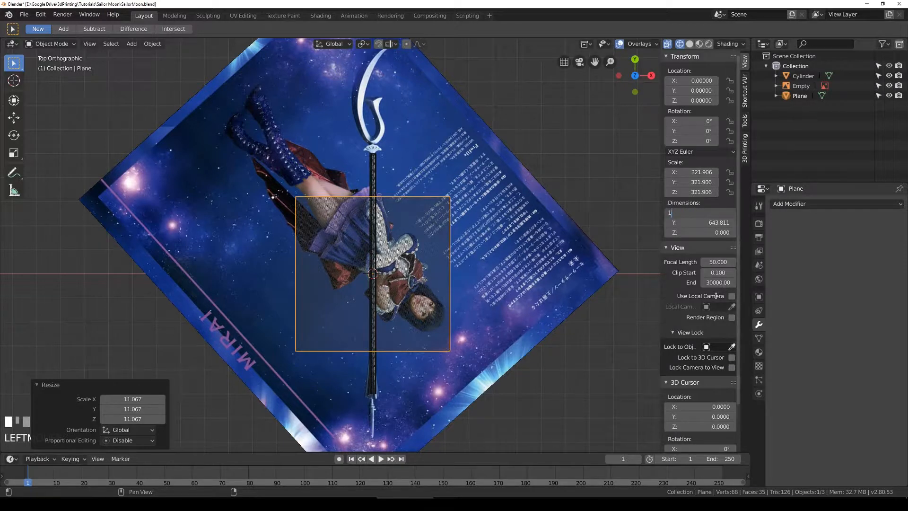
key(Return)
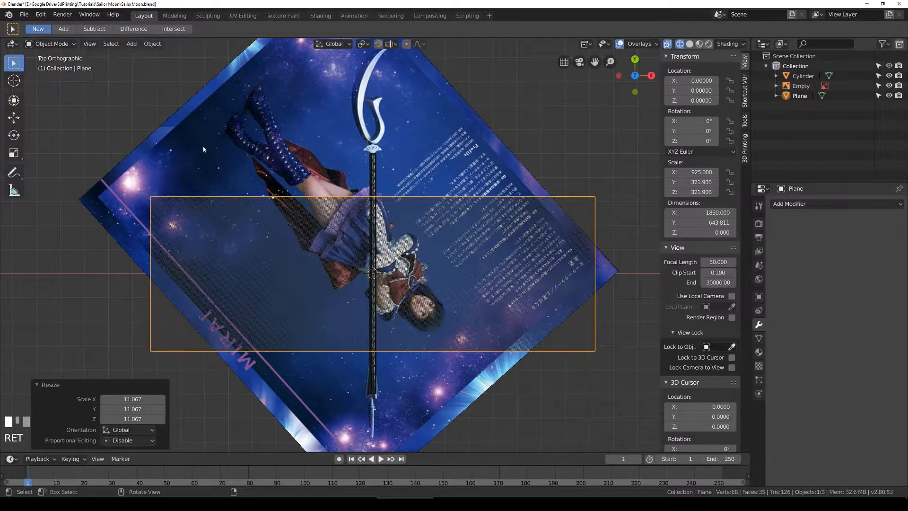
Step: Rotate the plane to about -46.6° around Z so its long side runs along the woman's body
click(131, 44)
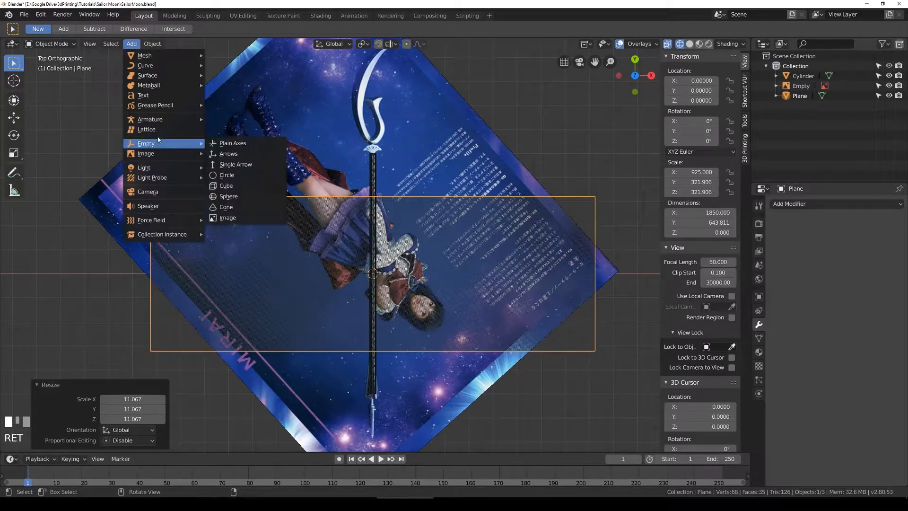
click(685, 220)
key(r)
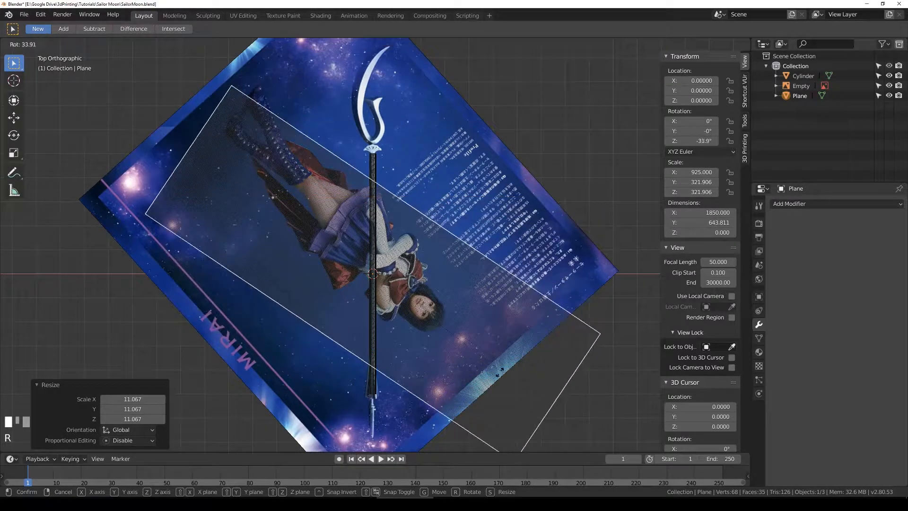
click(510, 362)
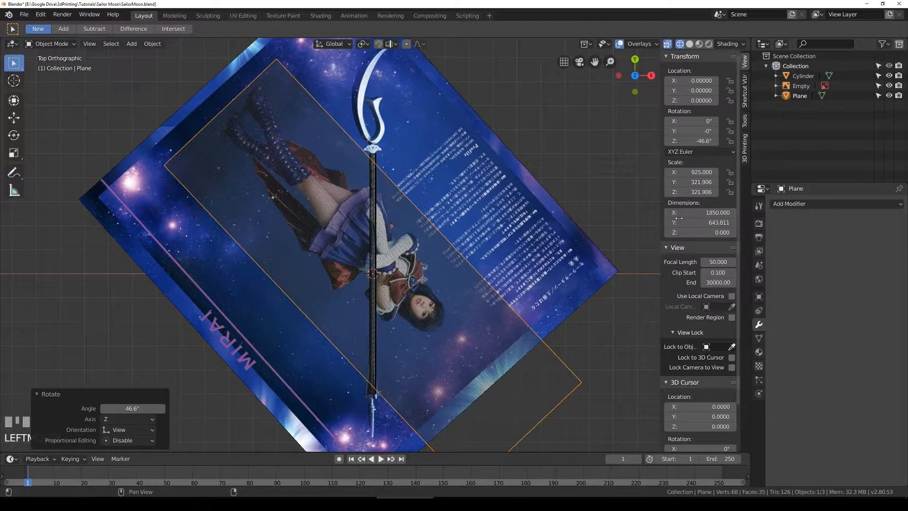
Step: Shrink the plane to about 1239 by 431 and position it over the woman at about X -147, Y 232
scroll(560, 405, down, 1)
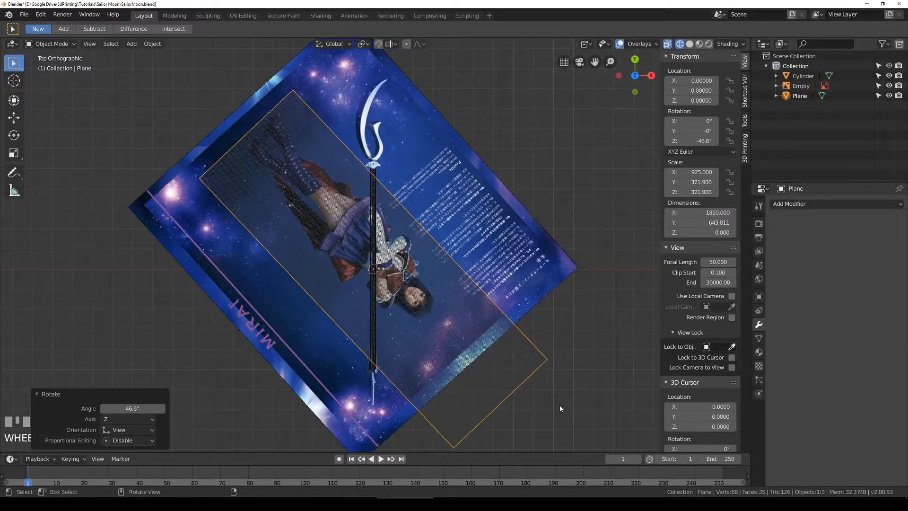
key(s)
click(487, 352)
key(g)
click(453, 307)
key(s)
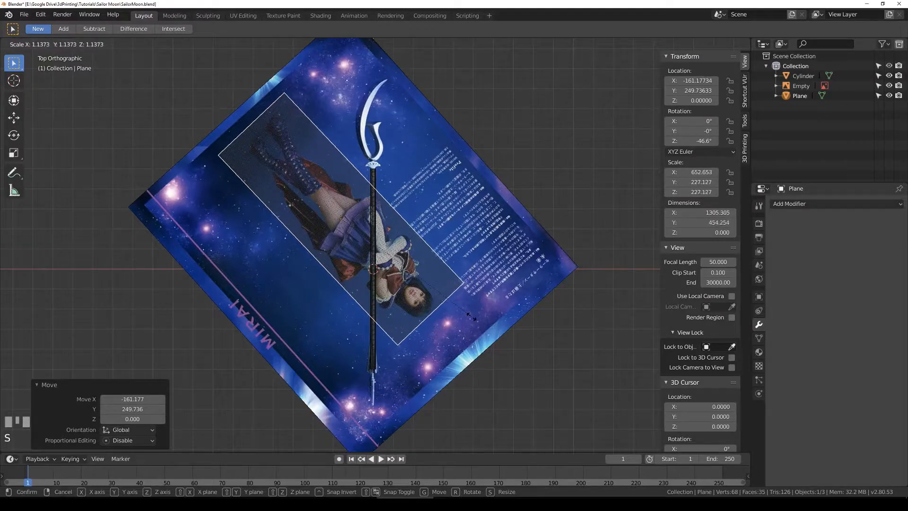
click(465, 314)
key(g)
click(471, 322)
key(s)
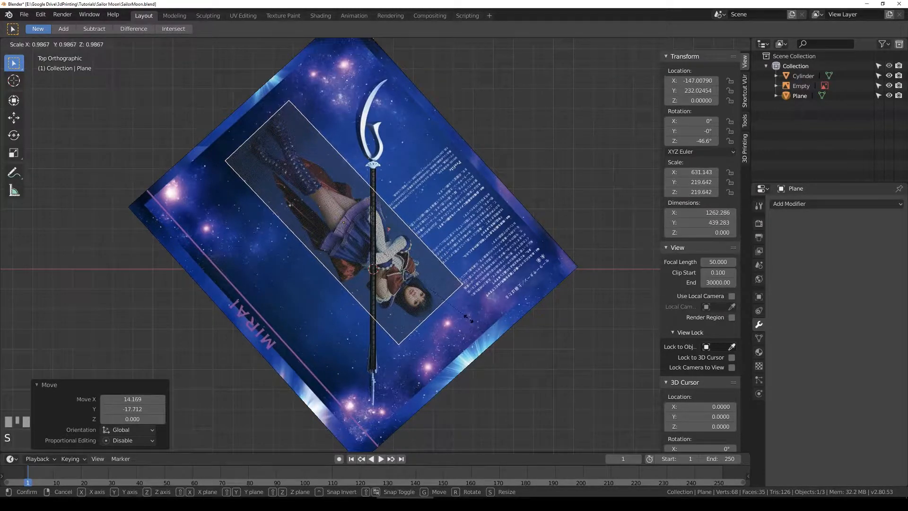
click(469, 327)
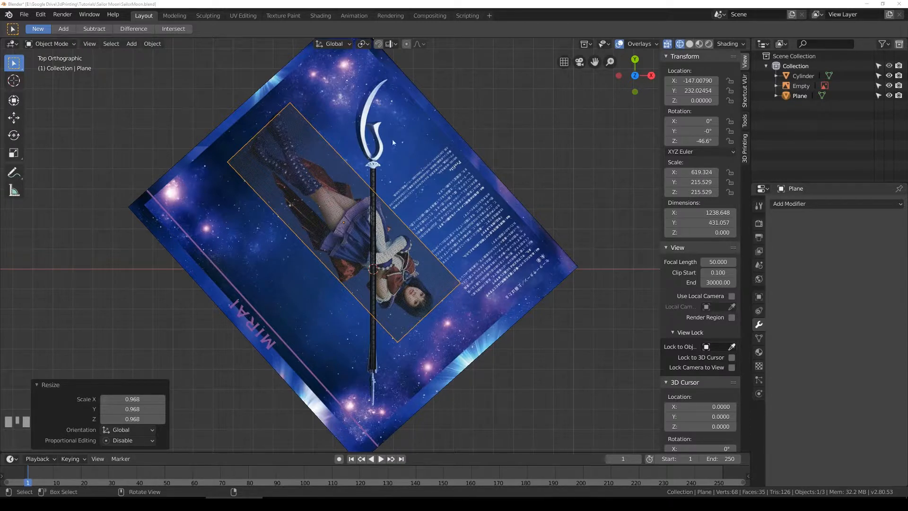
Step: Enlarge the plane over the woman uniformly to about 1725 by 600
click(454, 288)
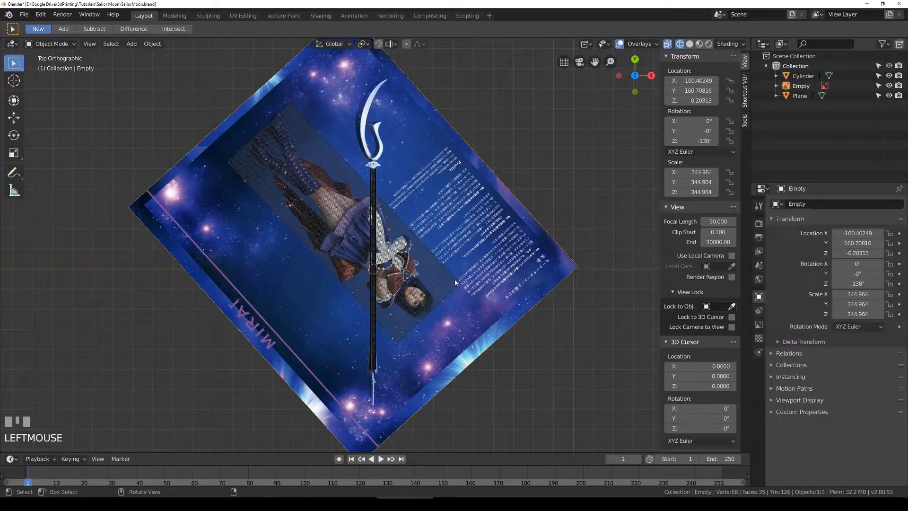
key(s)
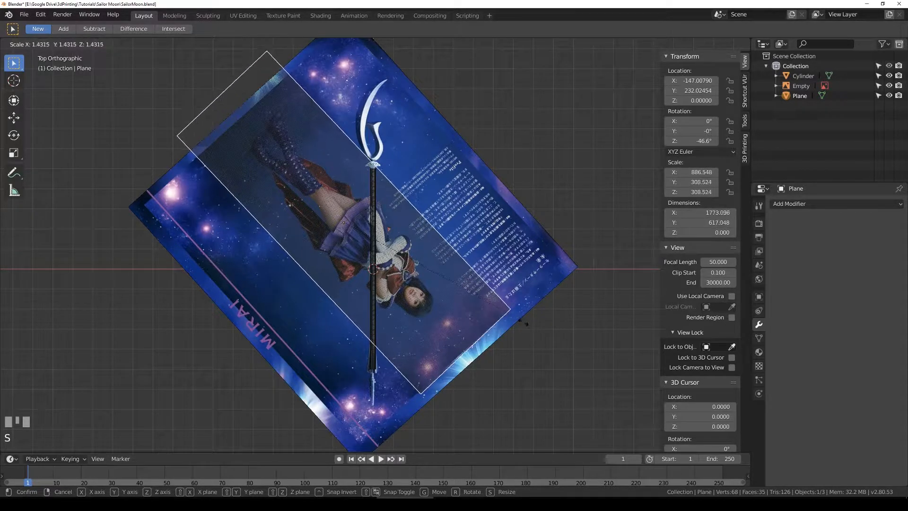
click(529, 321)
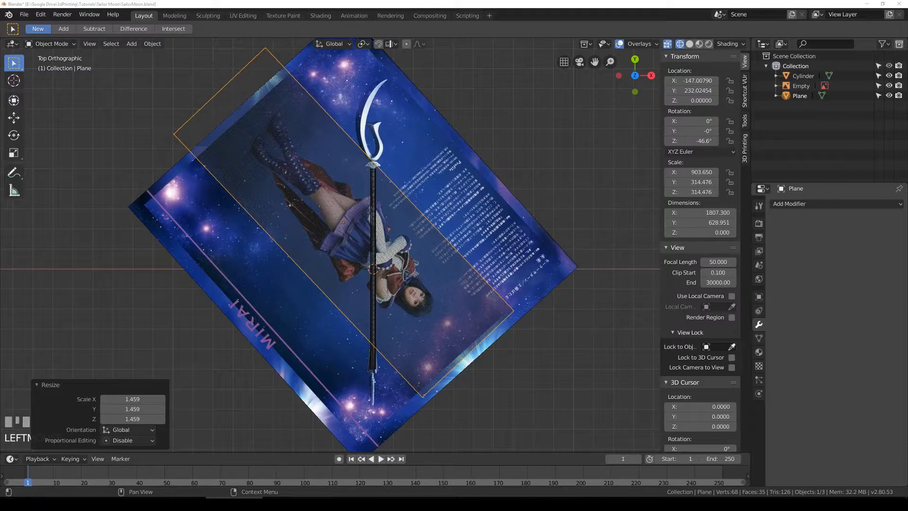
click(502, 321)
key(s)
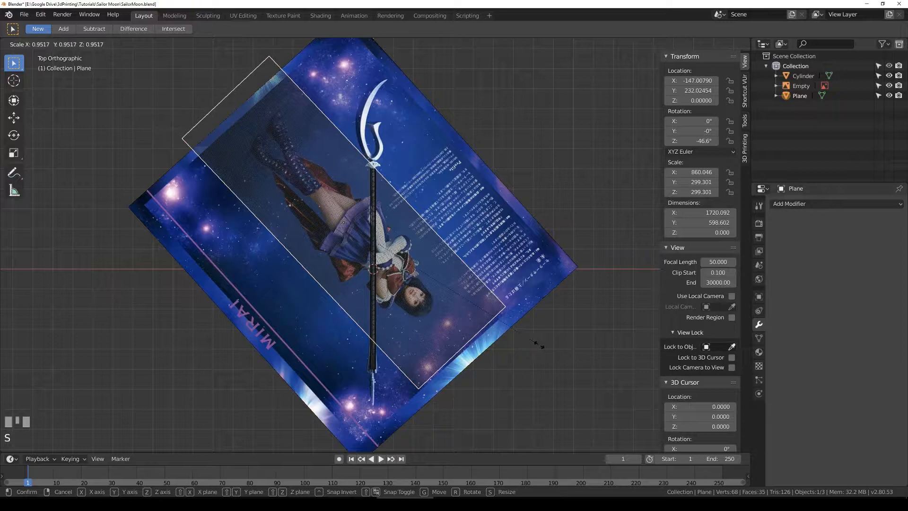
click(540, 345)
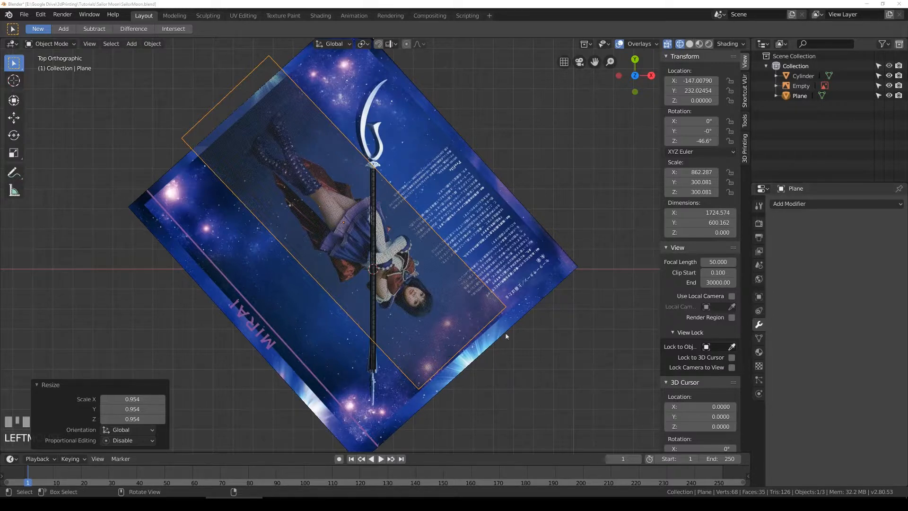
Step: Enlarge the reference image uniformly to a scale of about 468 and shift it along X to about -132, aligning its staff with the cylinder
click(520, 291)
key(s)
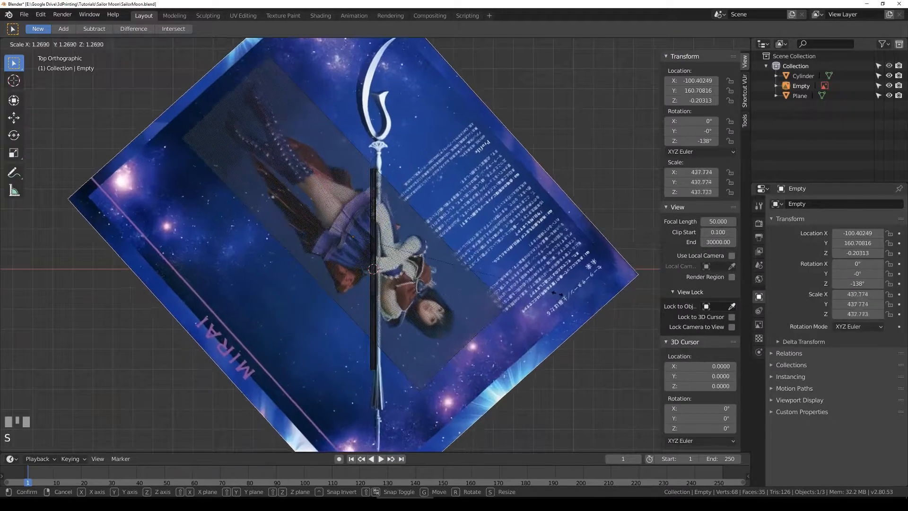
click(563, 294)
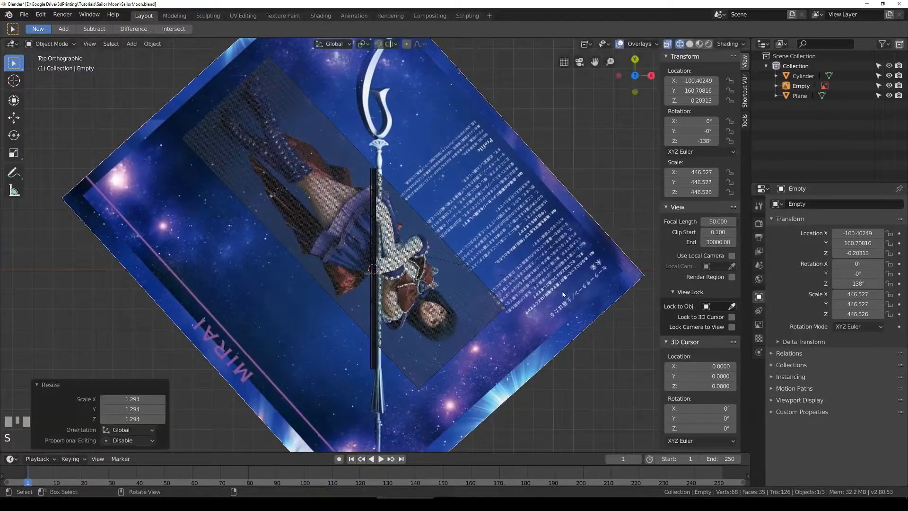
key(s)
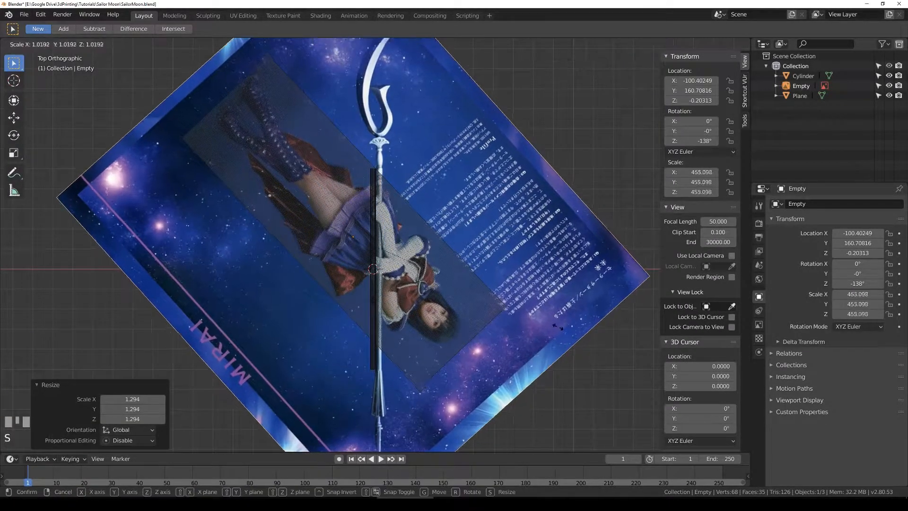
click(566, 329)
key(g)
key(x)
click(554, 325)
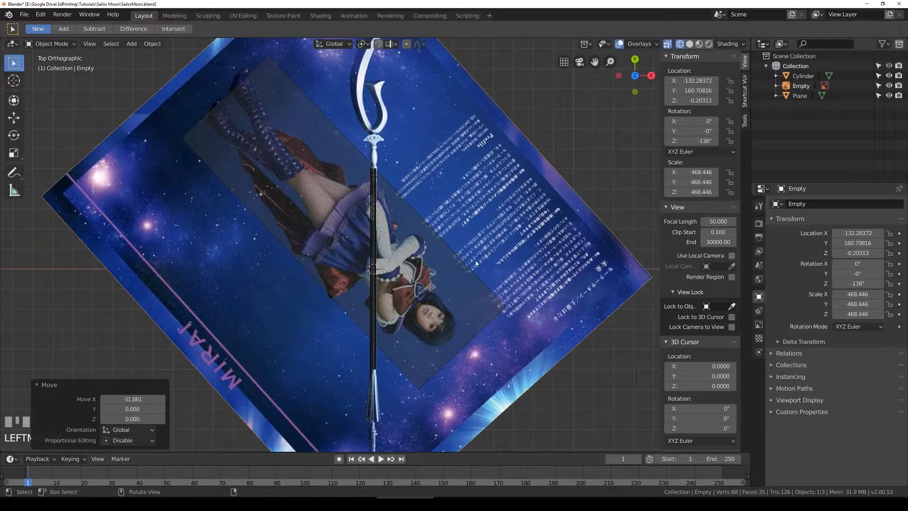
Step: Delete the height-reference plane over the woman and save the file
click(483, 287)
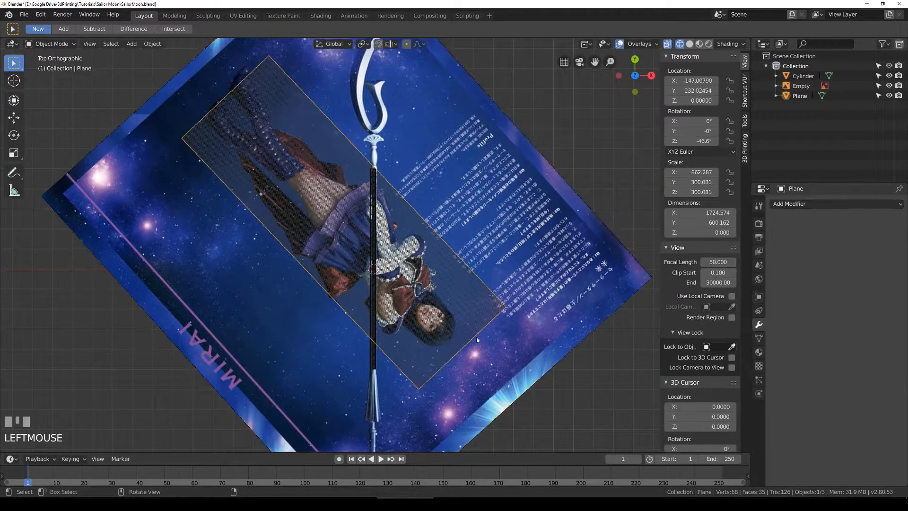
key(Delete)
key(ctrl+s)
Step: Select the cylinder lying over the staff's shaft
click(371, 213)
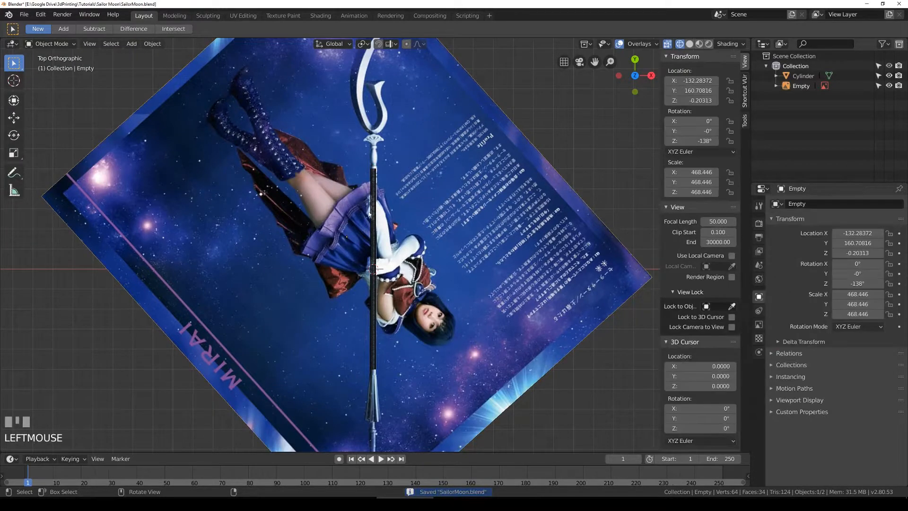
click(374, 305)
click(373, 304)
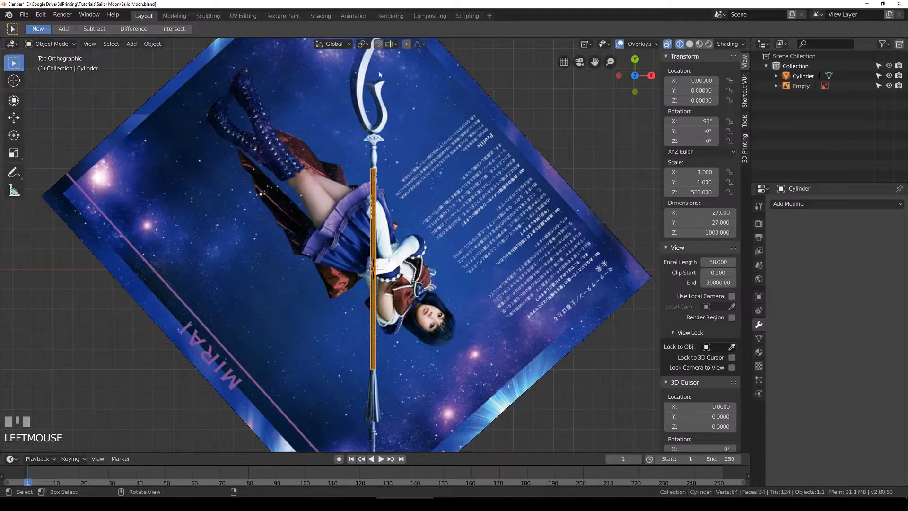
key(s)
key(x)
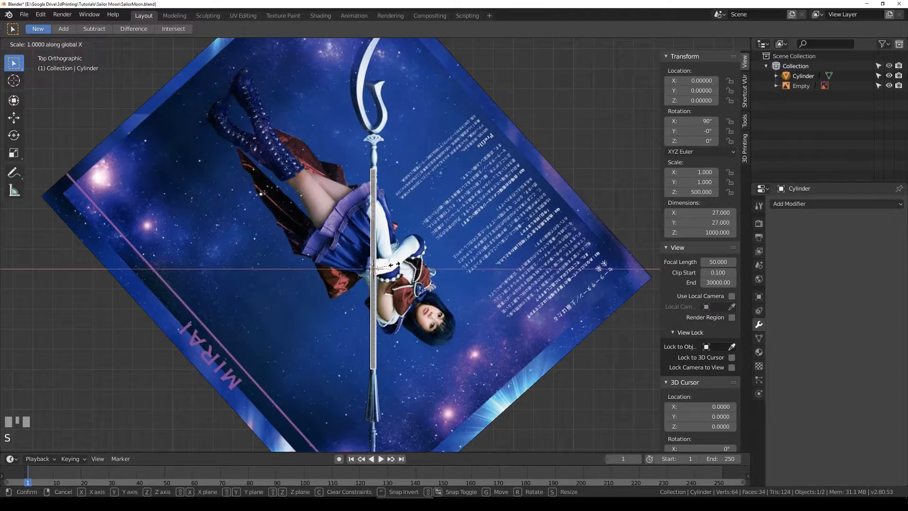
right_click(394, 265)
Step: Lengthen the cylinder to a Z dimension of 1471.3 and move it along Y to about -37.2
drag(705, 234, 775, 233)
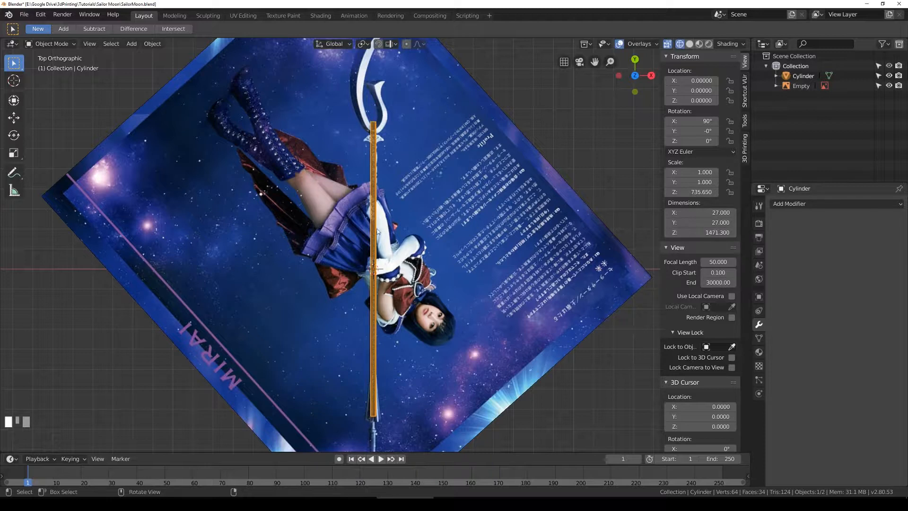
key(g)
key(y)
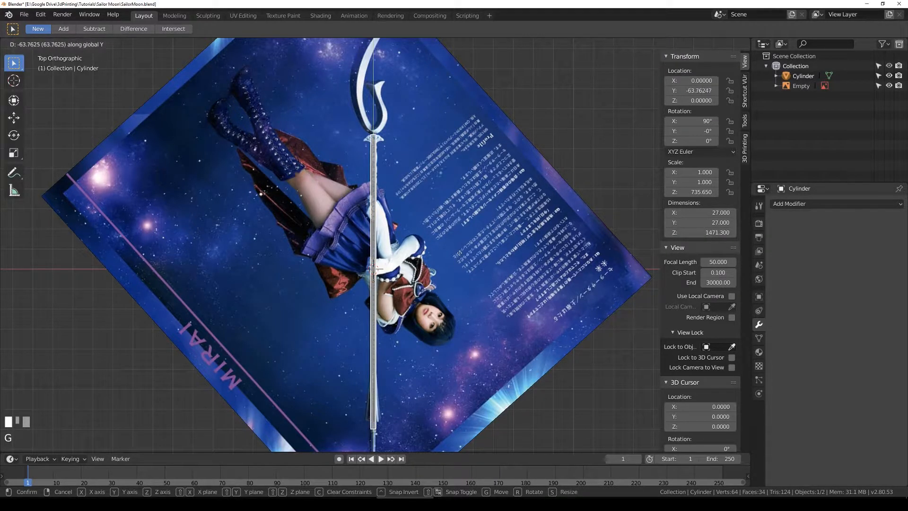
click(463, 251)
Step: Inspect the cylinder's upper end against the staff's collar and blade from several angles, return to the top view and save the file
scroll(414, 173, up, 3)
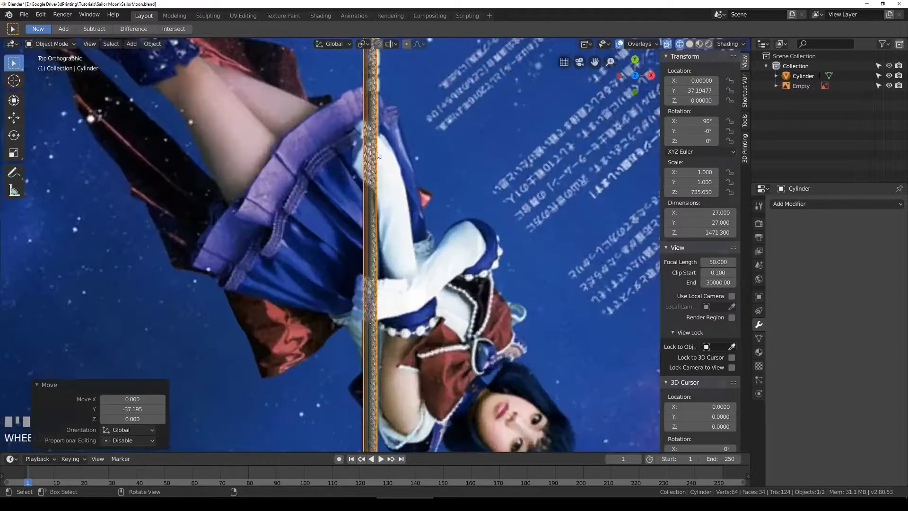
shift+scroll(376, 153, up, 2)
scroll(337, 49, up, 4)
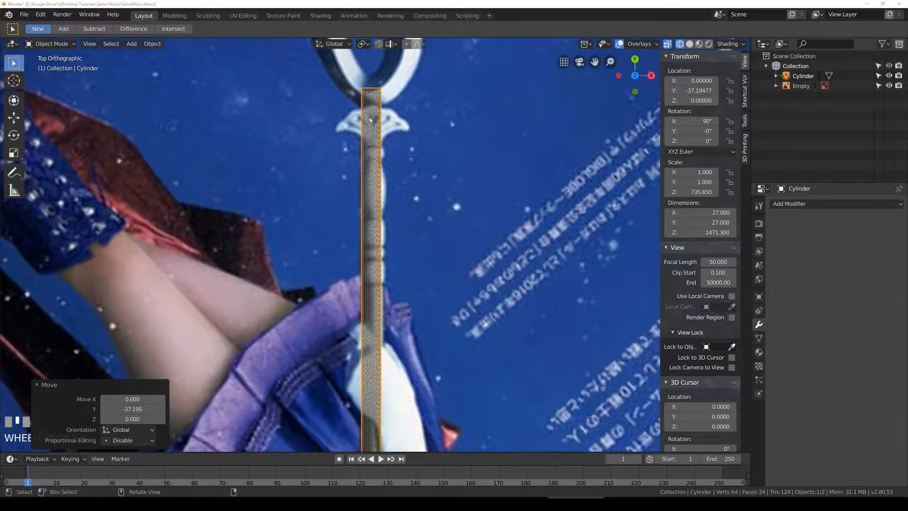
middle_drag(392, 97, 405, 148)
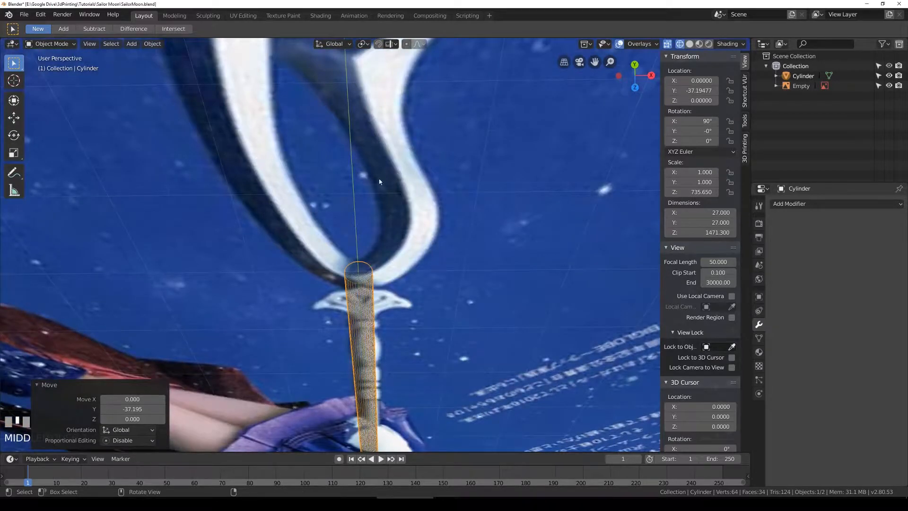
scroll(405, 250, down, 6)
middle_drag(405, 251, 402, 185)
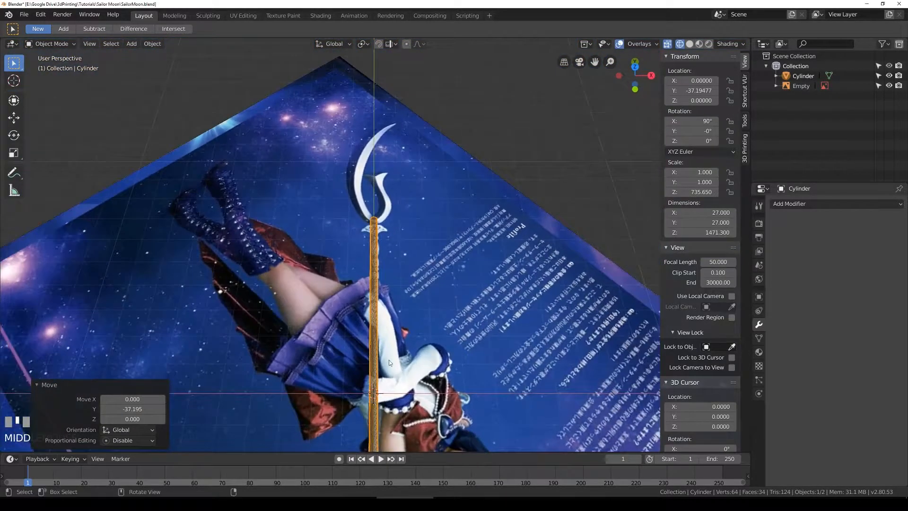
scroll(420, 285, up, 2)
key(KP_7)
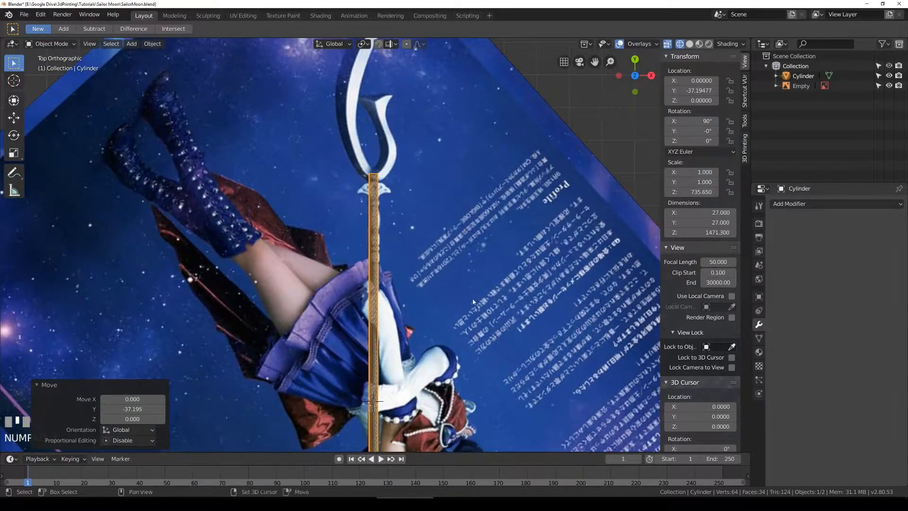
shift+middle_drag(449, 230, 431, 183)
key(ctrl+s)
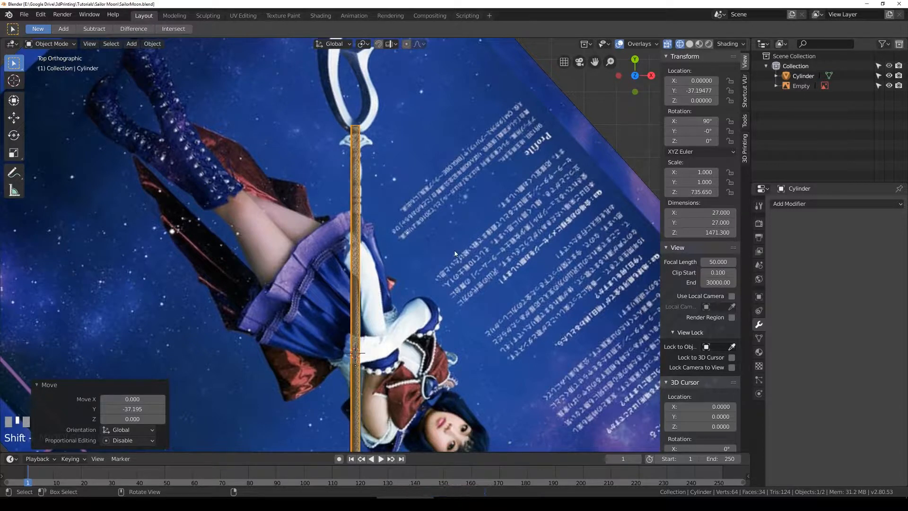
Step: Inspect the cylinder's lower end against the staff's flared fitting and tip, recheck the upper end and save the file
scroll(416, 301, down, 2)
shift+middle_drag(404, 334, 422, 29)
scroll(381, 323, up, 3)
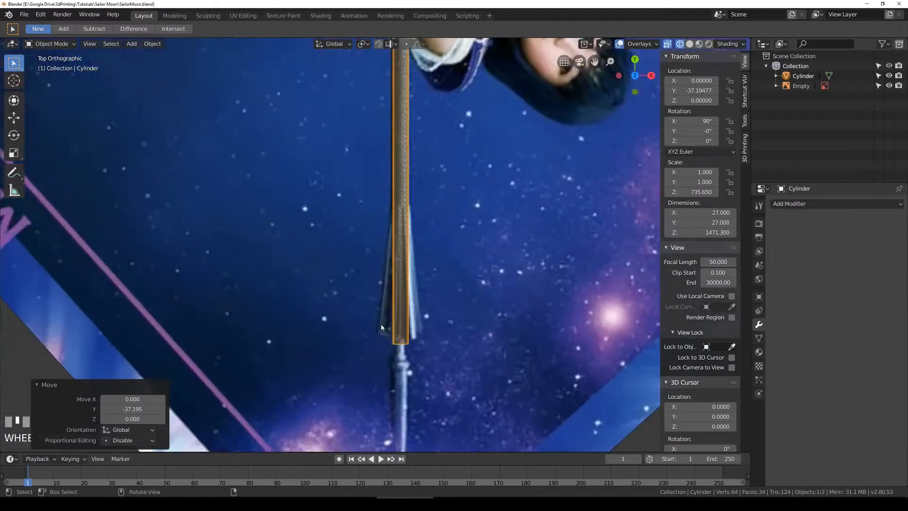
shift+middle_drag(472, 349, 461, 249)
scroll(441, 284, up, 4)
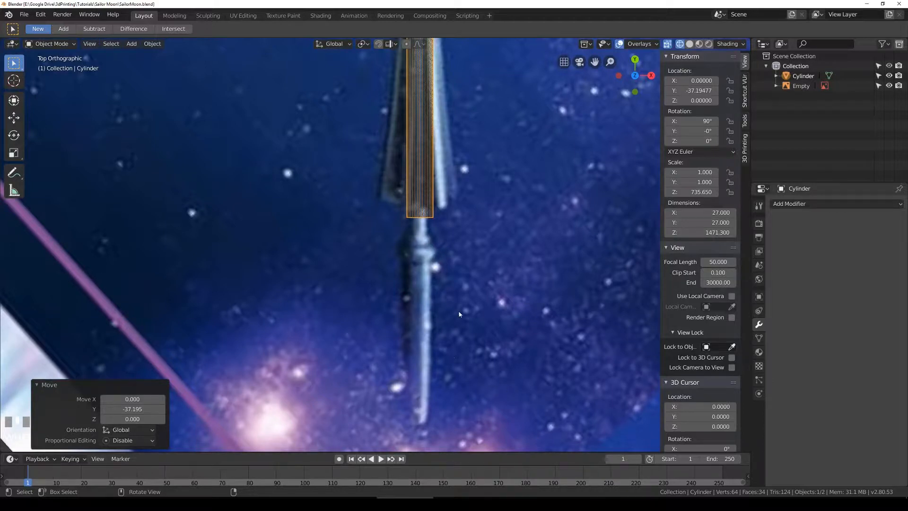
scroll(459, 314, down, 6)
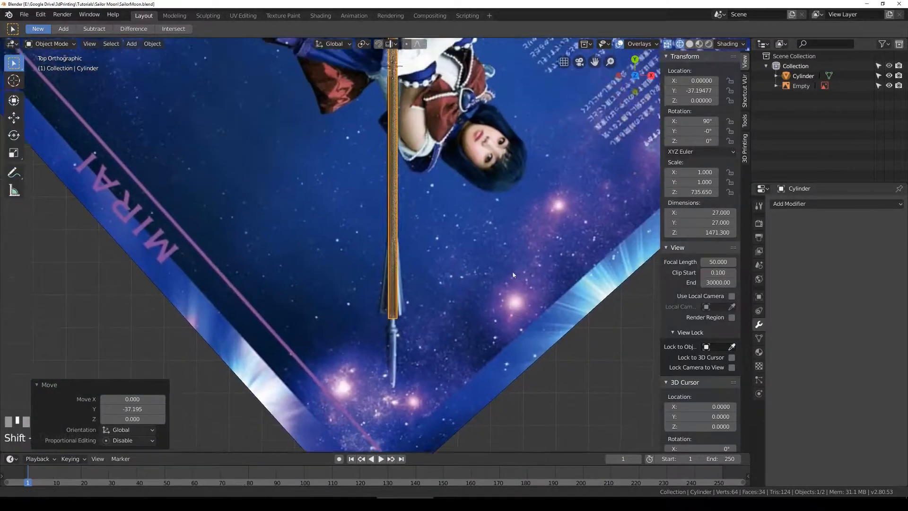
scroll(513, 266, up, 4)
scroll(415, 335, down, 3)
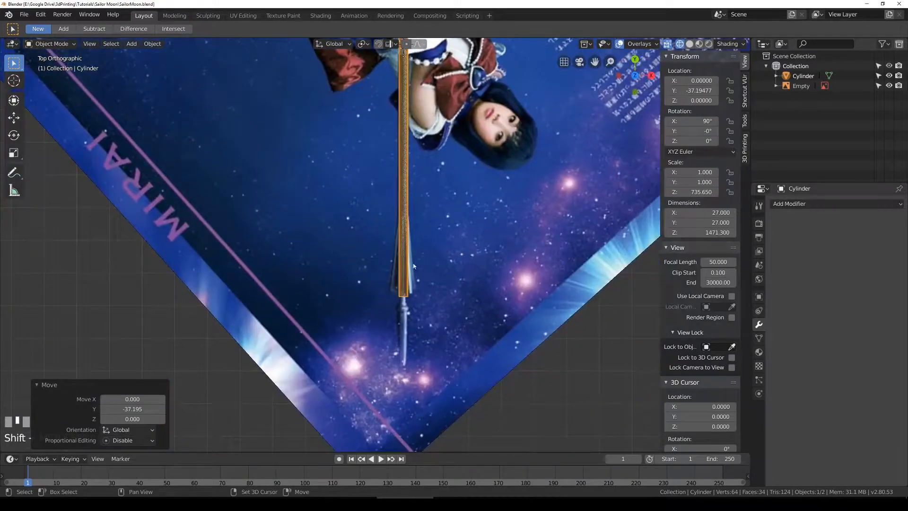
scroll(486, 120, up, 6)
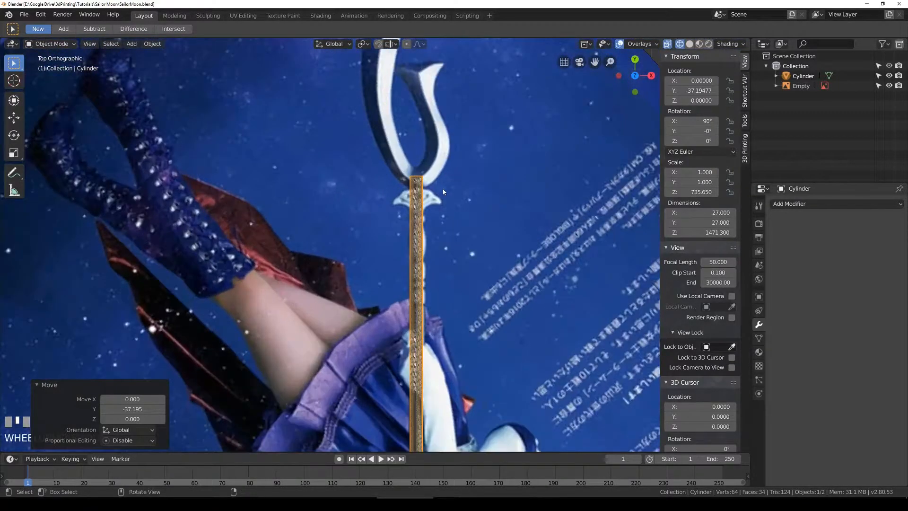
key(ctrl+s)
Step: Shorten the cylinder to a length of about 1469.8 by moving its upper-end vertices along Y in Edit Mode
click(422, 178)
scroll(428, 178, up, 3)
click(455, 144)
shift+middle_drag(476, 125, 405, 201)
scroll(379, 186, up, 4)
key(Tab)
key(a)
key(a)
key(a)
drag(299, 129, 425, 202)
key(a)
key(b)
drag(308, 150, 413, 196)
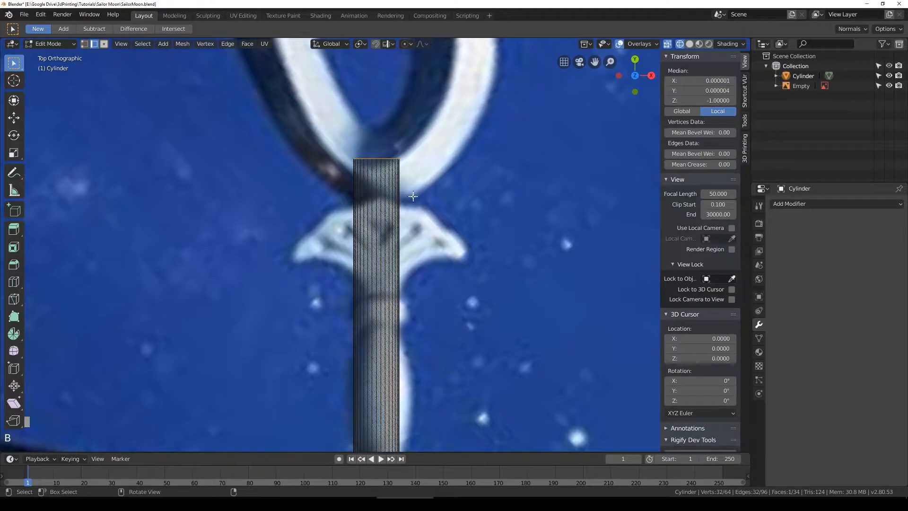
key(g)
key(y)
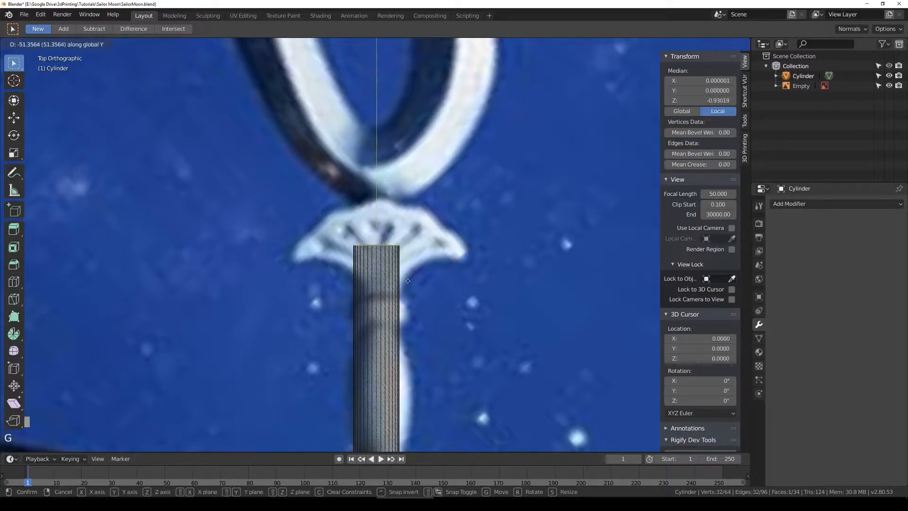
click(428, 201)
key(Tab)
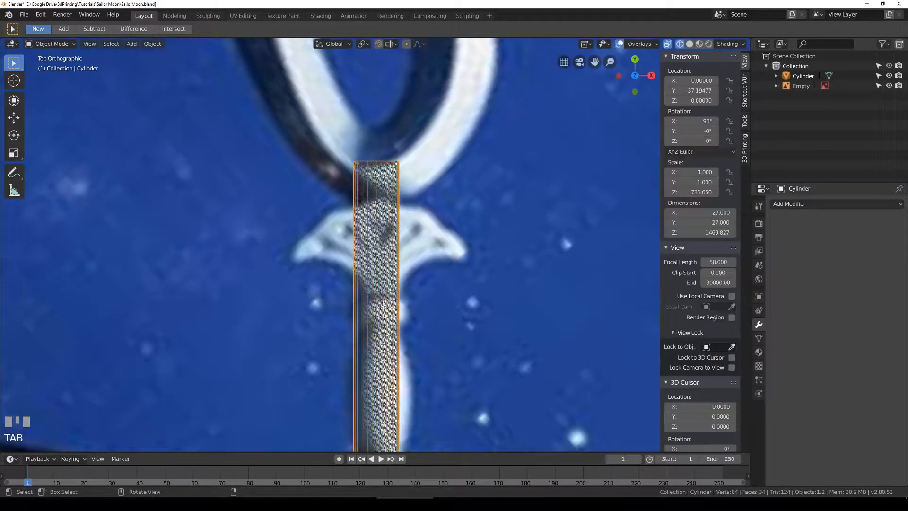
Step: Draw an annotation box around the collar and the base of the blade at the cylinder's upper end
scroll(453, 123, down, 2)
shift+middle_drag(463, 123, 455, 185)
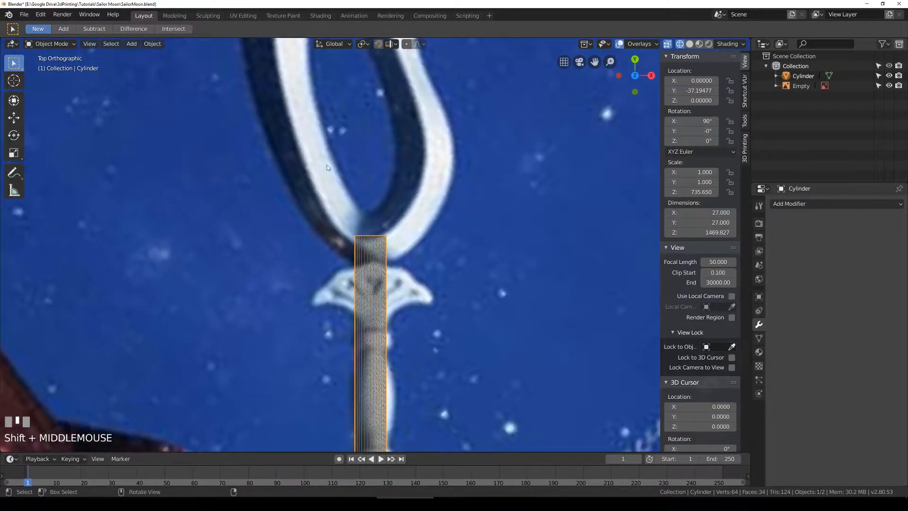
click(132, 43)
click(17, 179)
drag(468, 168, 268, 167)
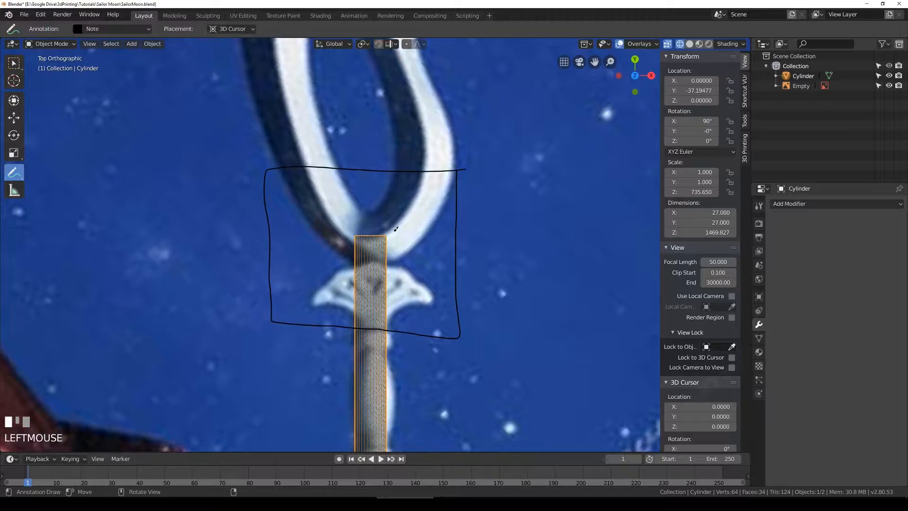
Step: Draw two more annotation boxes, one around the small hook's lower curve and one around its pointed tip
shift+middle_drag(404, 160, 423, 256)
drag(375, 123, 375, 133)
drag(501, 182, 368, 126)
shift+middle_drag(367, 127, 375, 200)
mouse_move(347, 120)
mouse_down()
mouse_move(504, 200)
mouse_move(363, 115)
mouse_up()
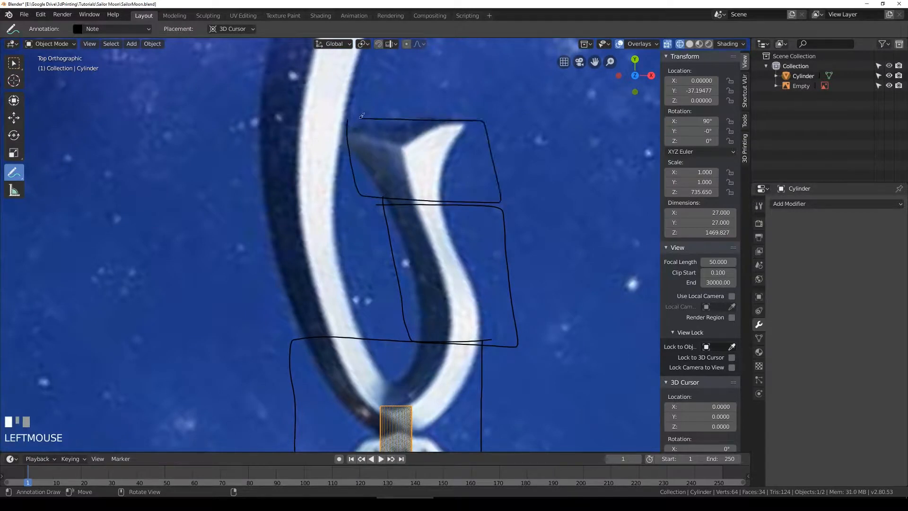
Step: Box the large crescent blade's lower, middle and upper sections with annotation strokes to mark separate pieces
mouse_move(286, 169)
mouse_down()
mouse_move(239, 335)
mouse_move(348, 343)
mouse_up()
shift+middle_drag(266, 170, 258, 322)
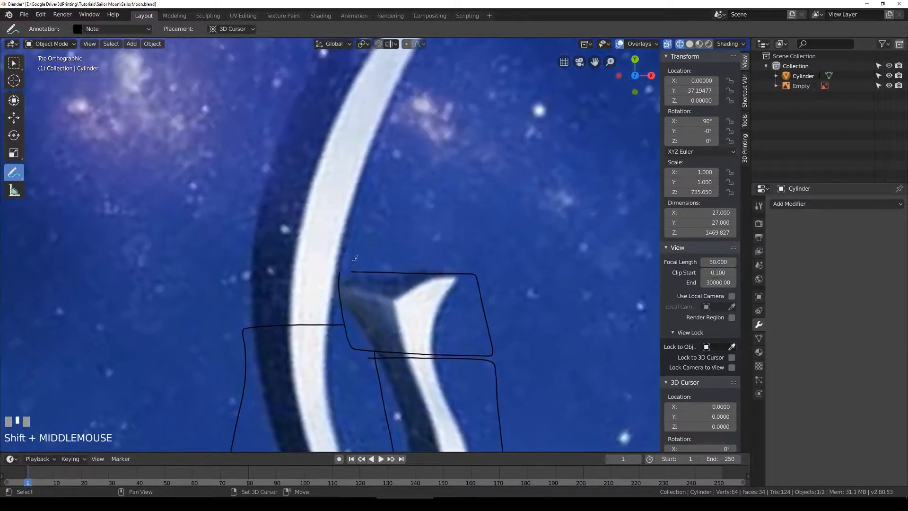
mouse_move(258, 322)
mouse_down()
mouse_move(255, 161)
mouse_move(428, 148)
mouse_move(423, 269)
mouse_move(356, 271)
mouse_up()
shift+middle_drag(279, 125, 268, 261)
mouse_move(269, 261)
mouse_down()
mouse_move(284, 111)
mouse_move(487, 73)
mouse_move(508, 273)
mouse_up()
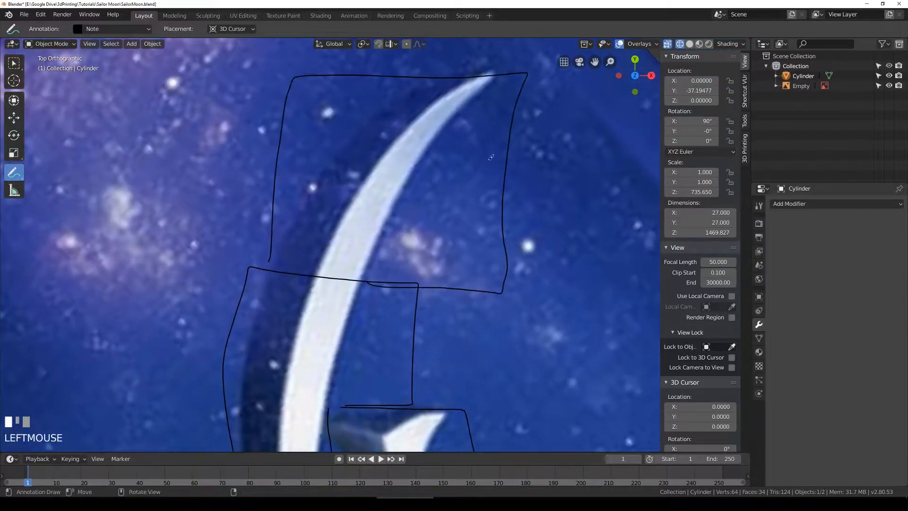
Step: Sketch an annotation beside the blade of a long, flat piece split lengthwise into two halves, with a zigzag along the seam
scroll(461, 173, down, 2)
shift+middle_drag(442, 317, 434, 246)
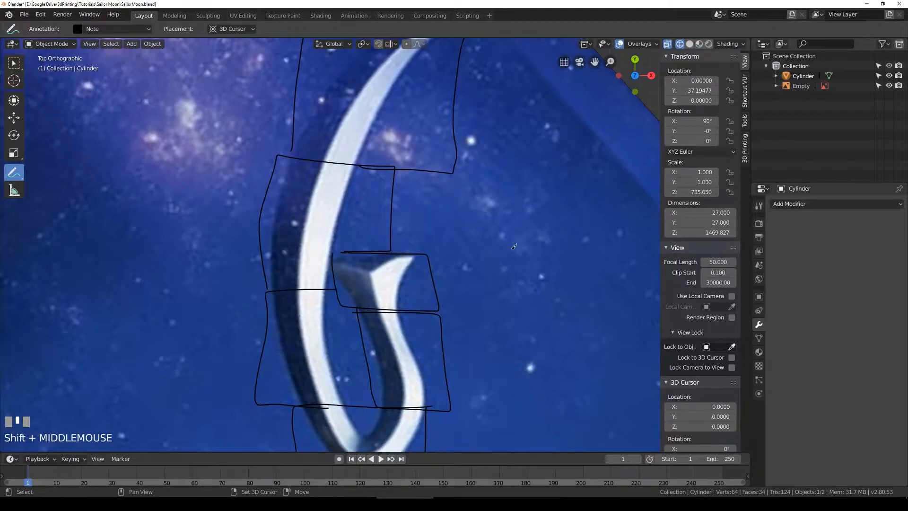
shift+middle_drag(514, 247, 382, 251)
drag(326, 257, 576, 238)
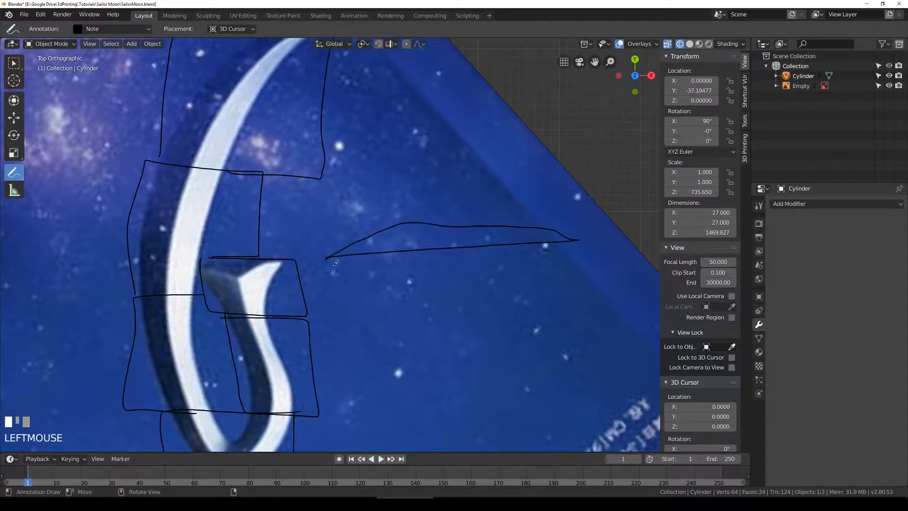
drag(504, 256, 350, 269)
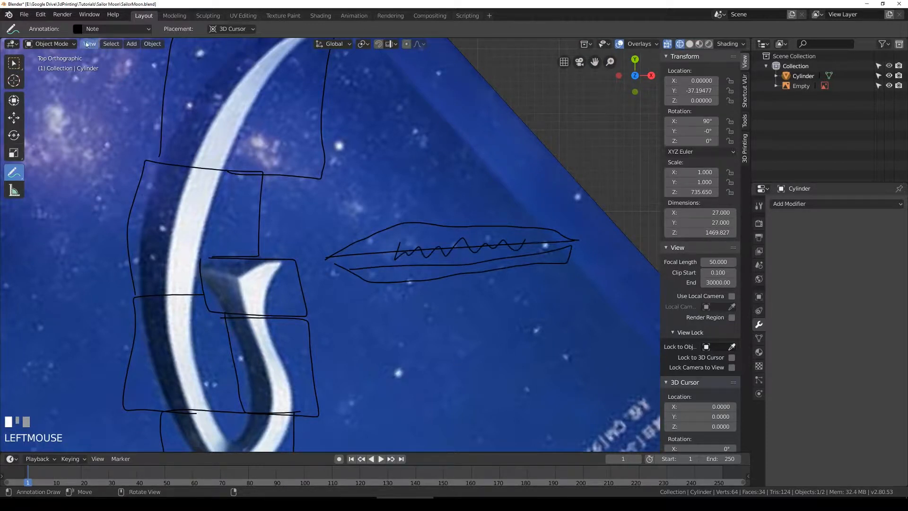
Step: Delete the annotation layer with all its strokes and save the file
click(122, 29)
click(181, 48)
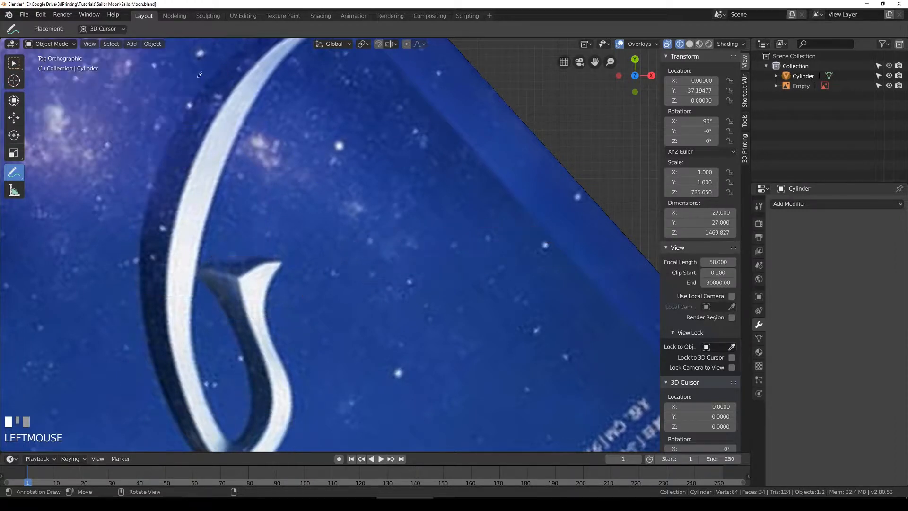
scroll(377, 241, down, 3)
shift+middle_drag(309, 382, 387, 237)
scroll(387, 237, up, 2)
key(ctrl+s)
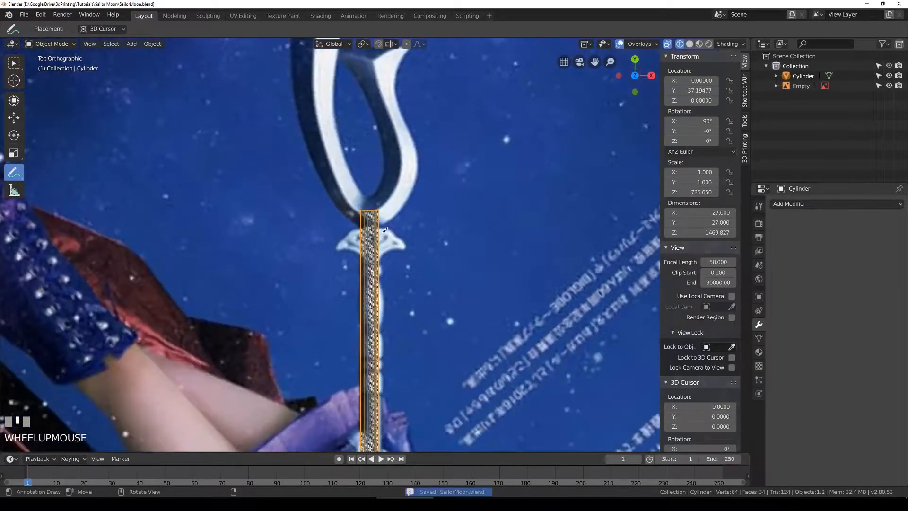
scroll(439, 251, up, 4)
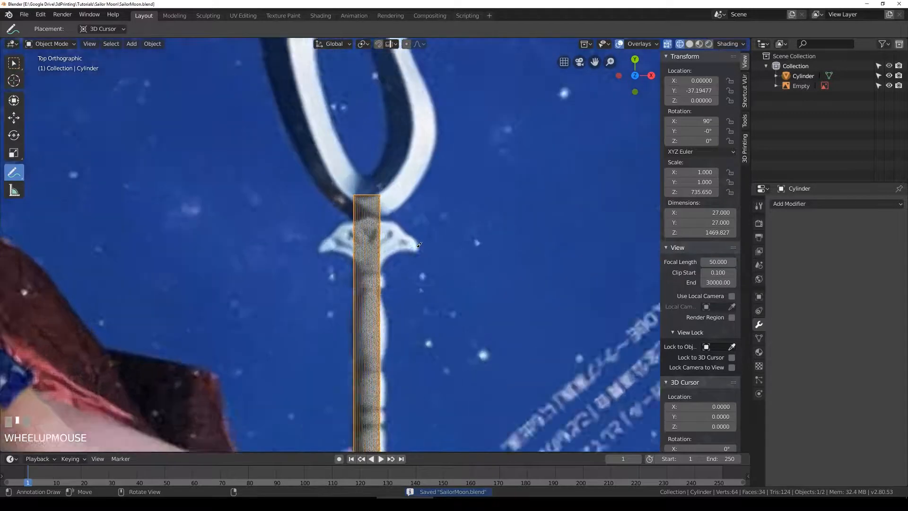
Step: Switch from annotation drawing to the Select Box tool
shift+middle_drag(457, 168, 417, 228)
key(Tab)
key(Tab)
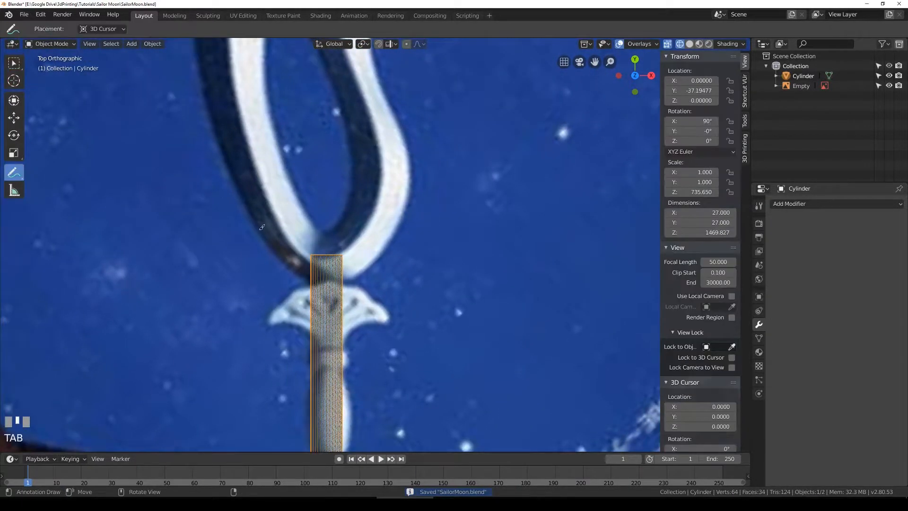
click(14, 62)
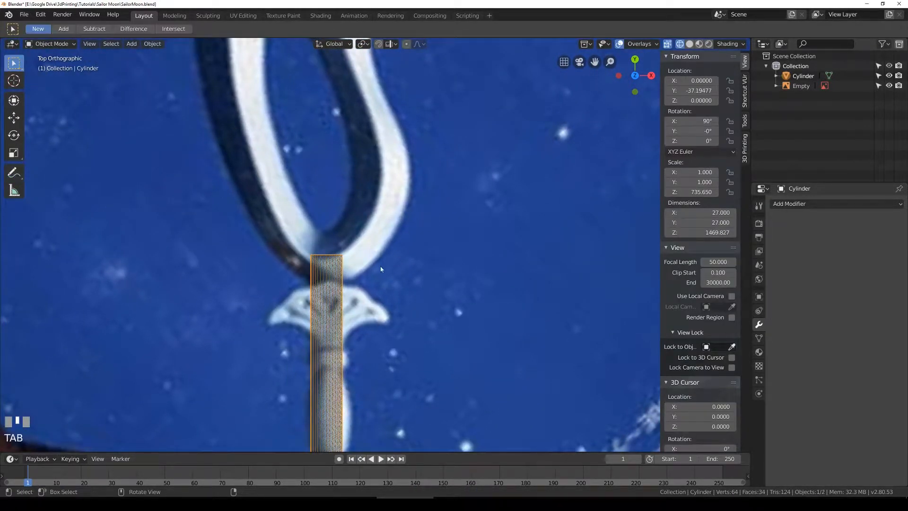
Step: Add a plane mesh and move it onto the large crescent blade, about -58.55 on X and 1024.64 on Y
shift+middle_drag(383, 179, 399, 325)
scroll(392, 246, down, 4)
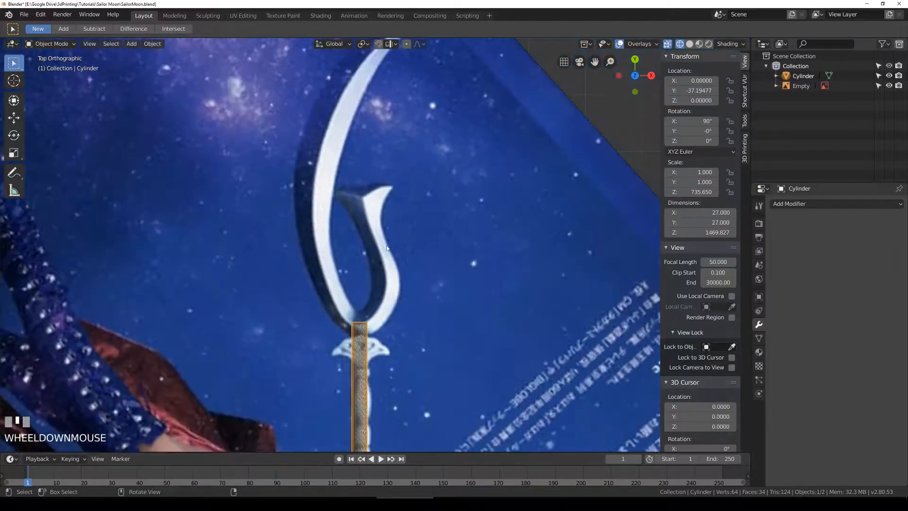
shift+middle_drag(404, 203, 389, 254)
click(132, 44)
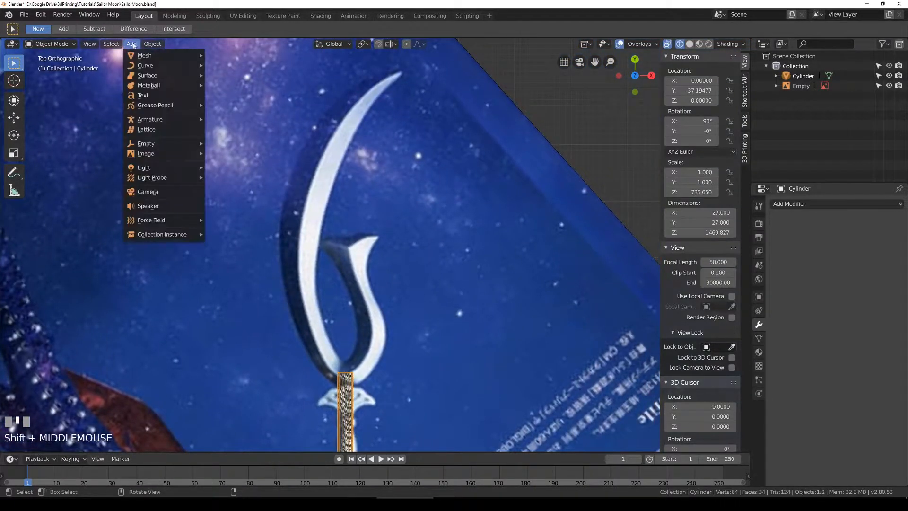
mouse_move(141, 54)
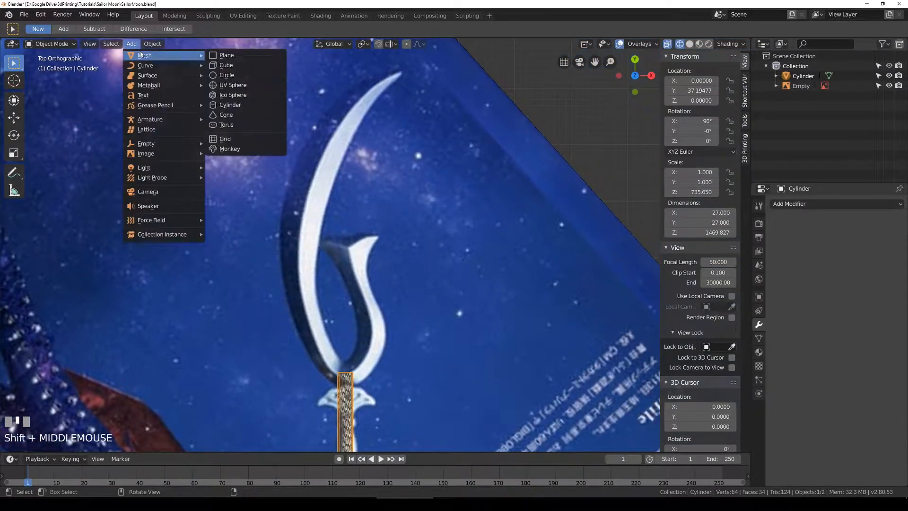
click(231, 57)
scroll(354, 319, down, 3)
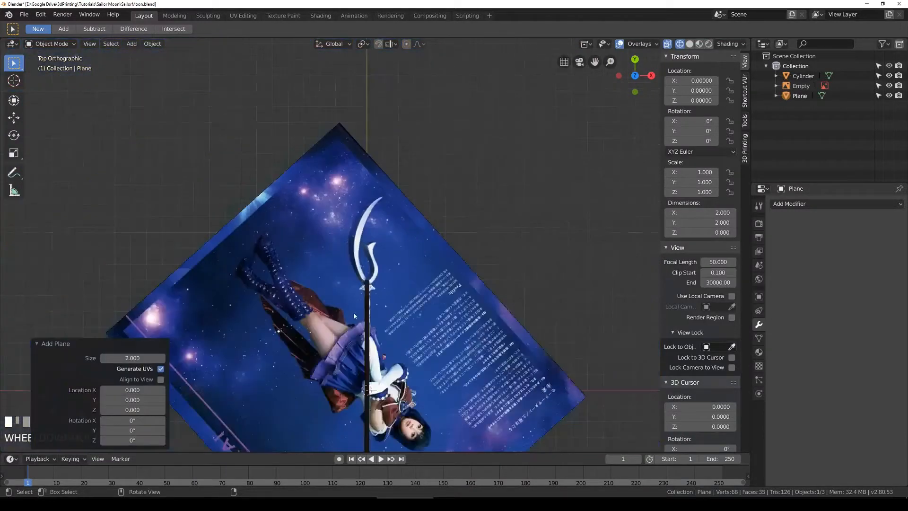
scroll(354, 319, down, 2)
key(g)
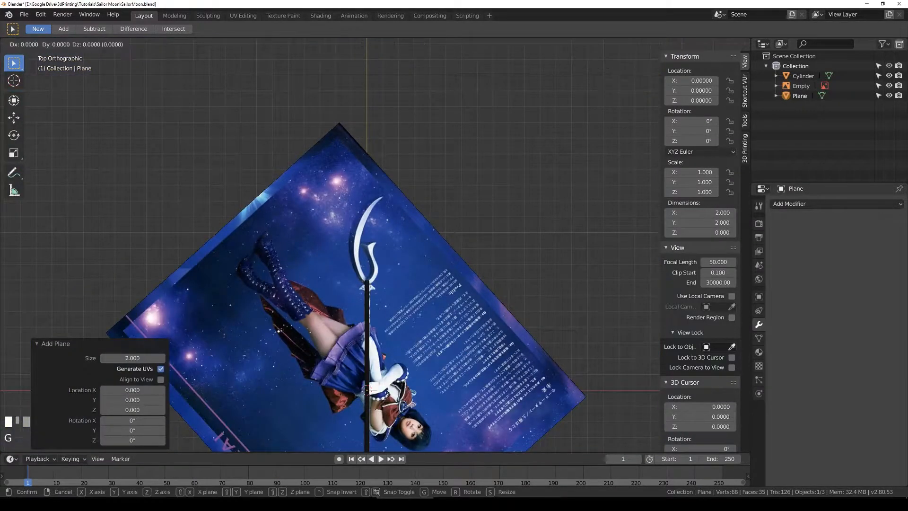
click(375, 235)
Step: Scale the plane up to about 71.3 units square so it spans the width of the crescent blade
scroll(375, 235, up, 9)
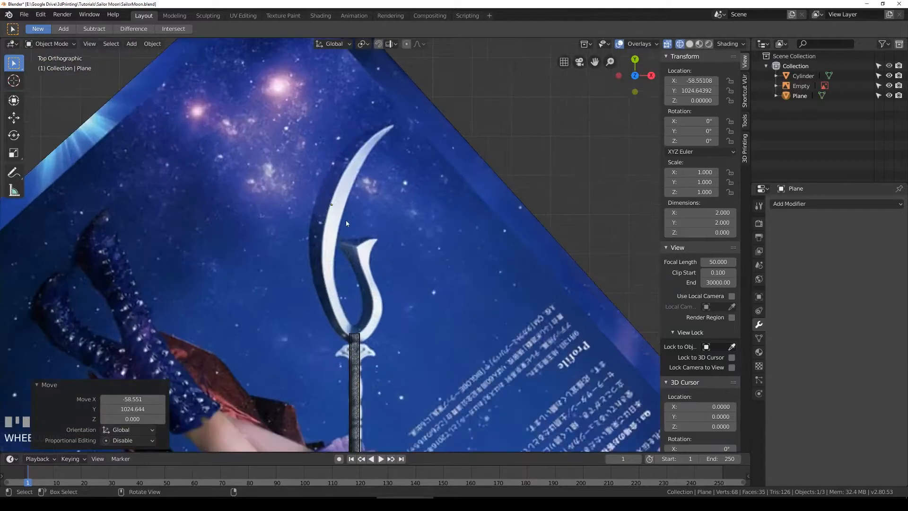
key(s)
click(305, 173)
key(s)
click(557, 280)
key(s)
click(401, 227)
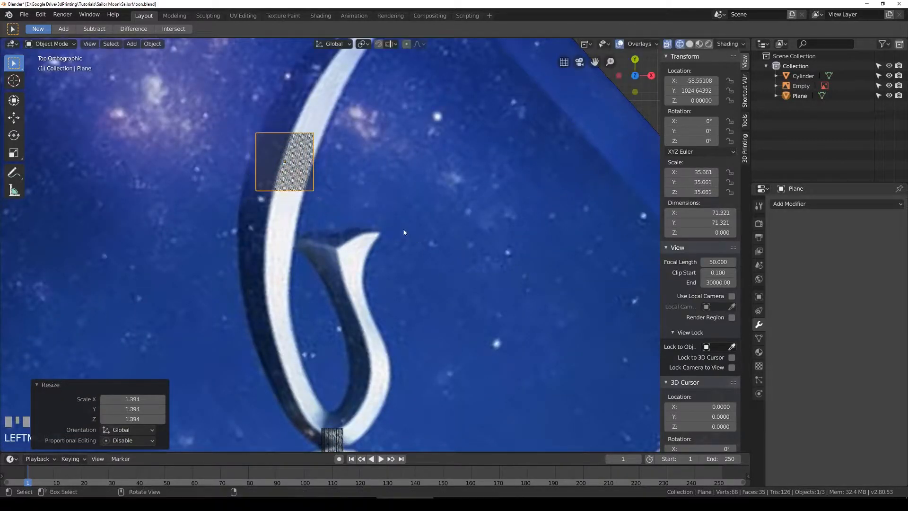
Step: Switch to vertex editing of the plane and move its two lower corners onto the blade's outer and inner edges
right_click(389, 268)
key(Tab)
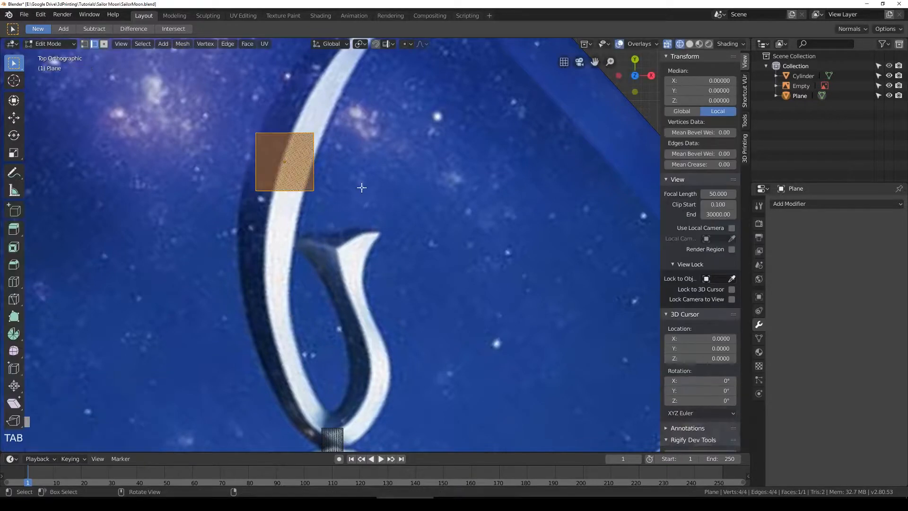
shift+middle_drag(371, 155, 374, 216)
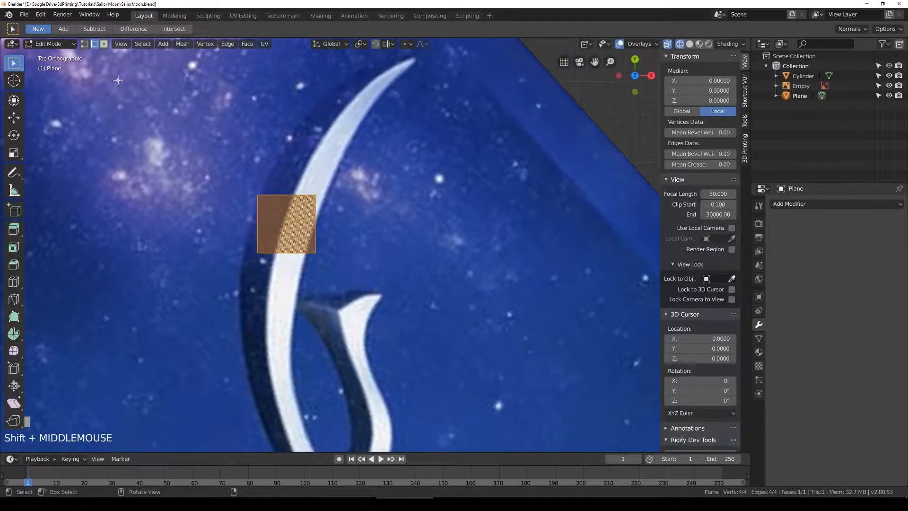
click(84, 44)
click(258, 195)
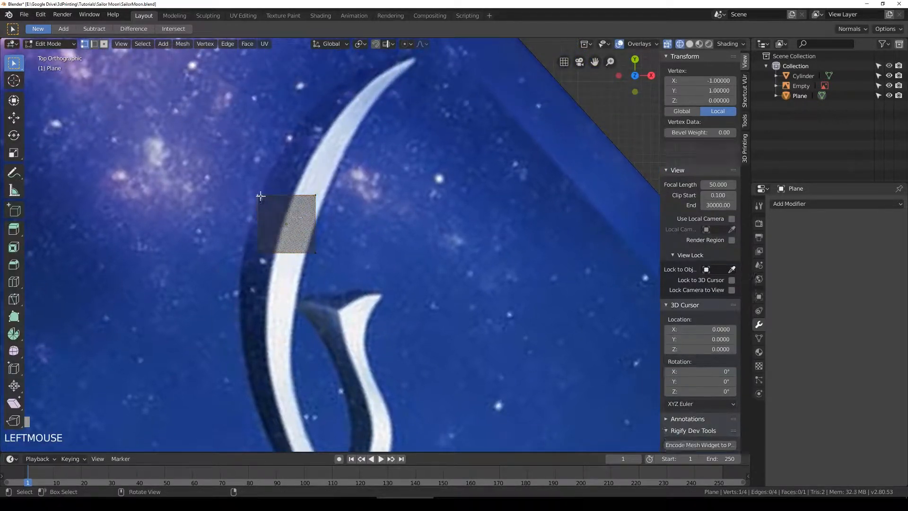
key(g)
click(245, 259)
click(318, 254)
key(g)
click(304, 273)
Step: Move the plane's two upper corner vertices onto the blade's edges so the face follows the blade's slant
click(315, 195)
key(g)
click(317, 214)
click(258, 193)
key(g)
click(262, 193)
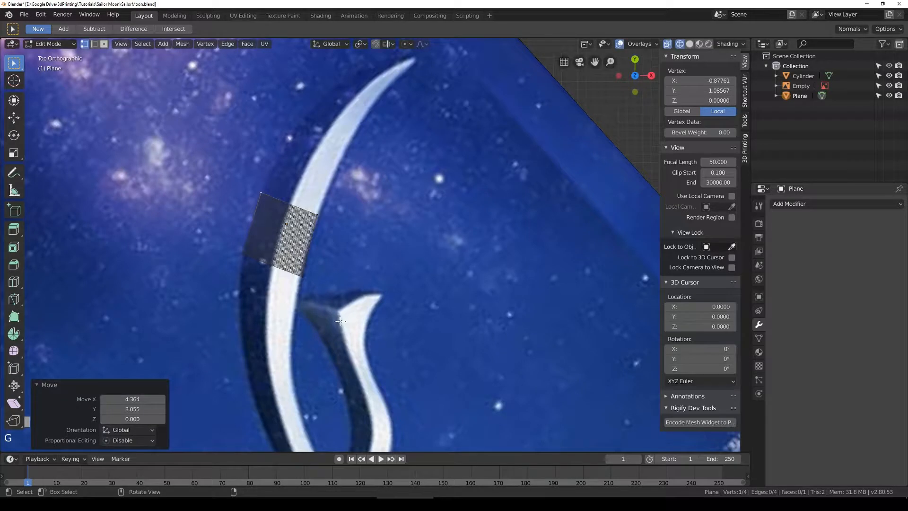
Step: Leave mesh editing and add a Subdivision Surface modifier to the plane
key(Tab)
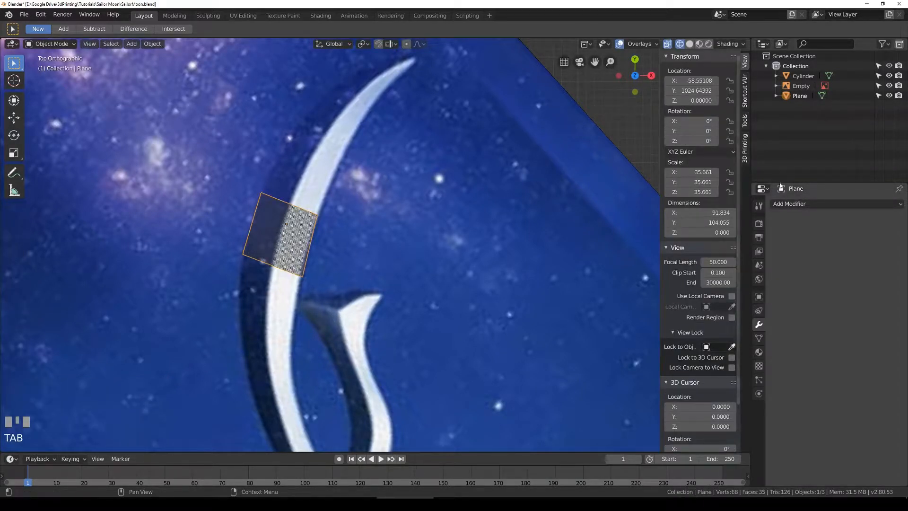
click(300, 220)
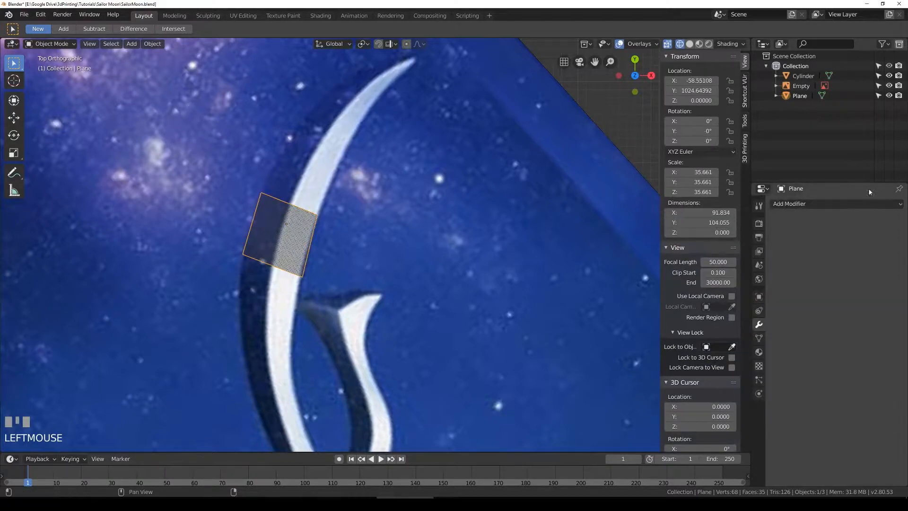
click(833, 204)
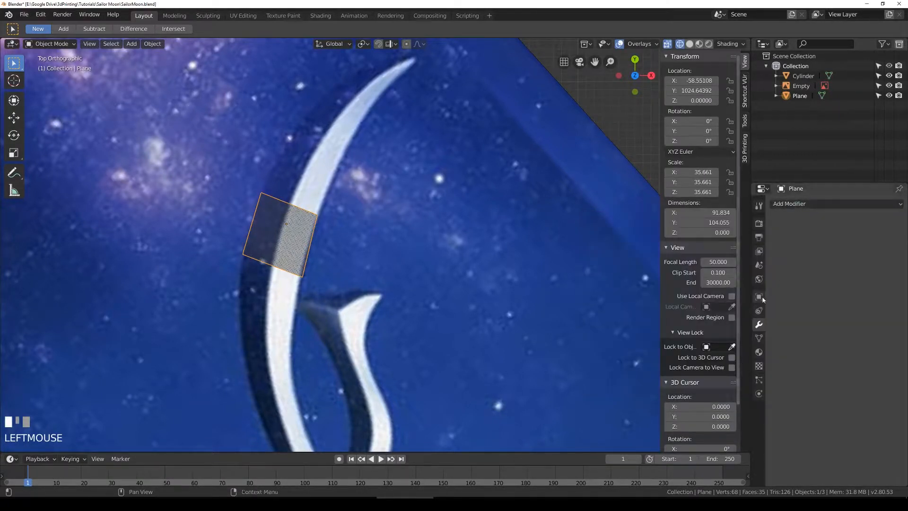
click(758, 206)
click(759, 296)
click(759, 325)
click(832, 203)
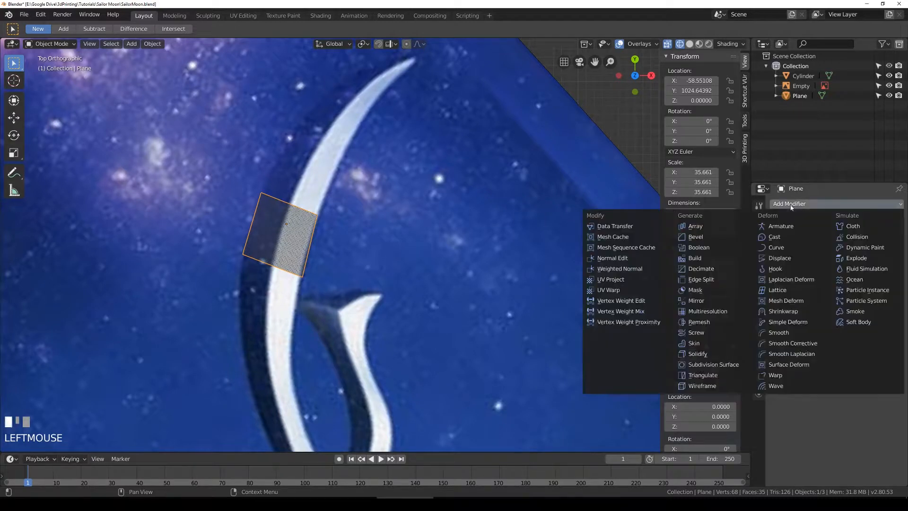
click(714, 364)
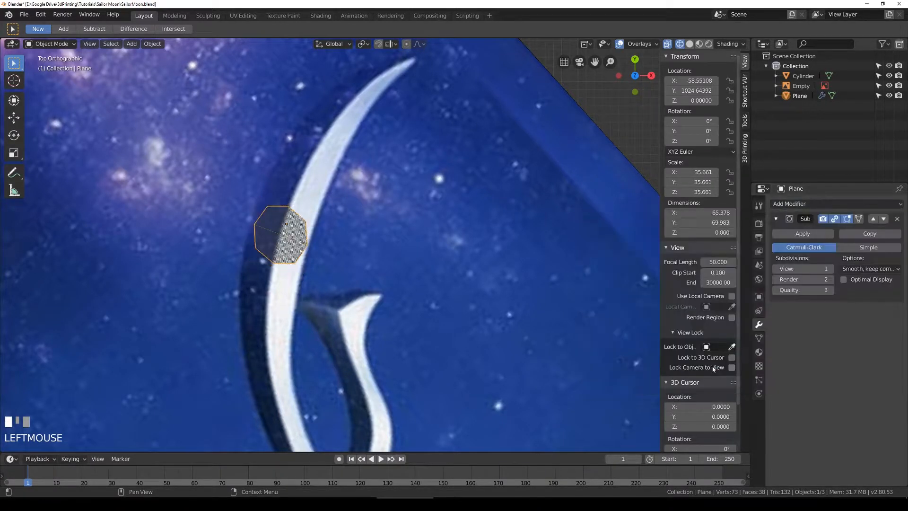
Step: Set the modifier's viewport subdivisions to 2 with its result shown on the edit cage, and save the file
click(831, 268)
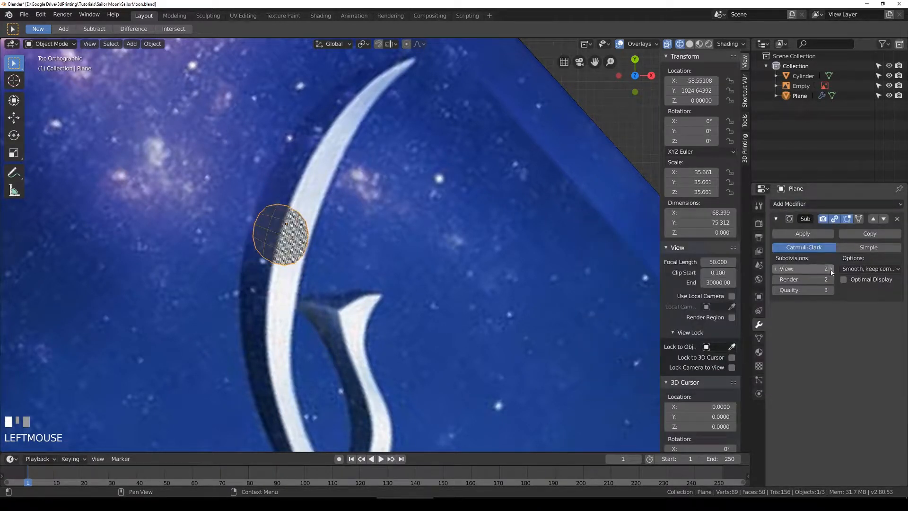
click(859, 219)
key(ctrl+s)
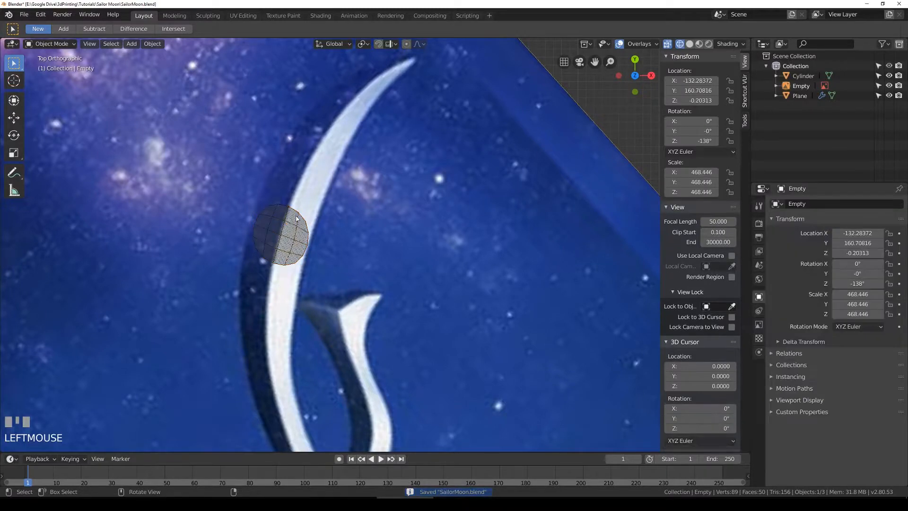
Step: Extrude the plane's upper edge along the blade, about 32.3 on X and 67.9 on Y
key(Tab)
scroll(234, 195, up, 3)
click(188, 181)
shift+click(255, 204)
shift+middle_drag(255, 204, 256, 304)
key(e)
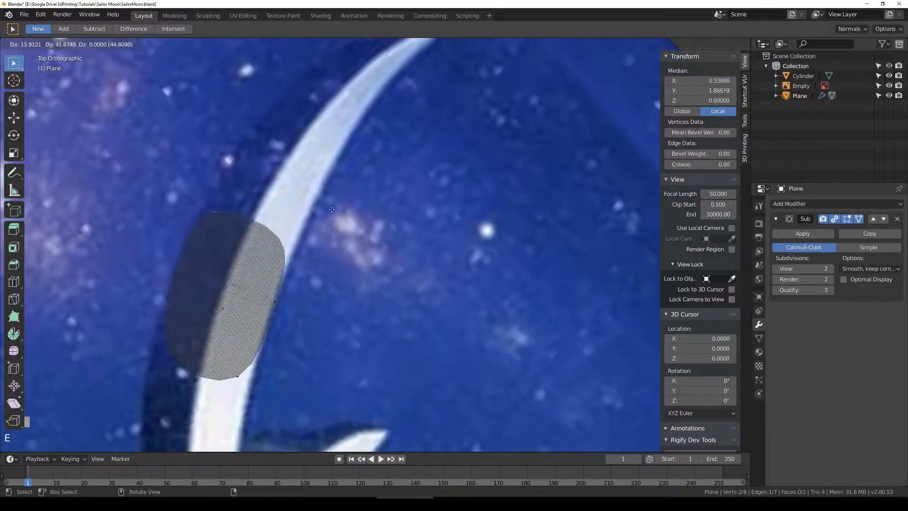
click(351, 175)
Step: Extrude the end edge further up the curve and scale it to about 0.655 to follow the blade's taper
shift+middle_drag(351, 174, 336, 243)
key(e)
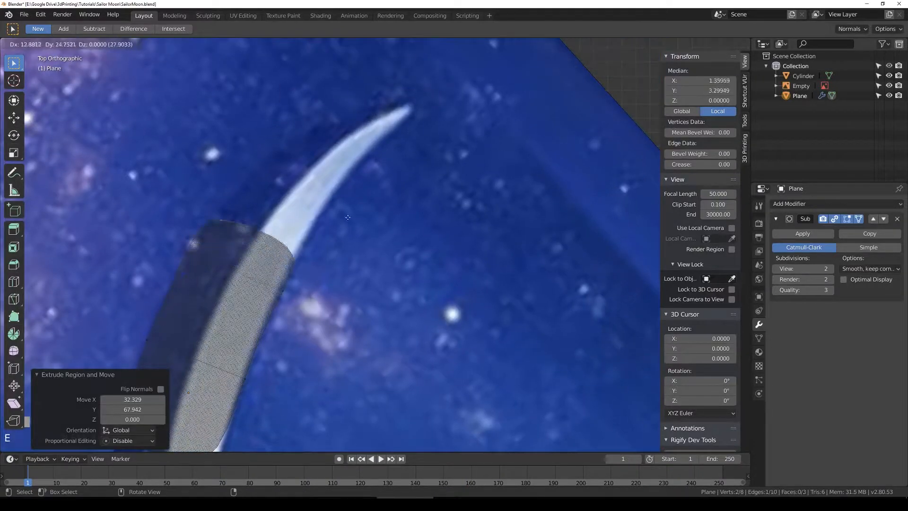
click(385, 174)
key(s)
click(405, 218)
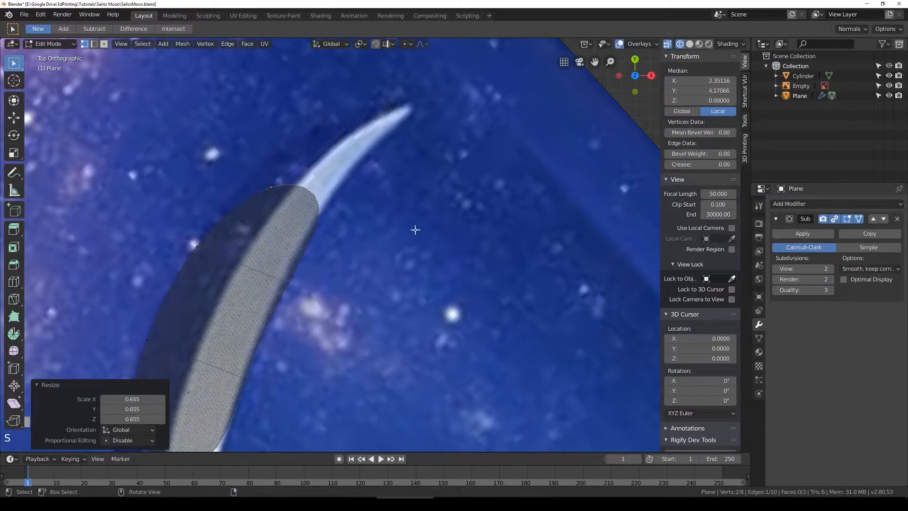
Step: Extrude the end edge toward the blade's tip, about 82.6 on X and 61.4 on Y
scroll(363, 301, down, 1)
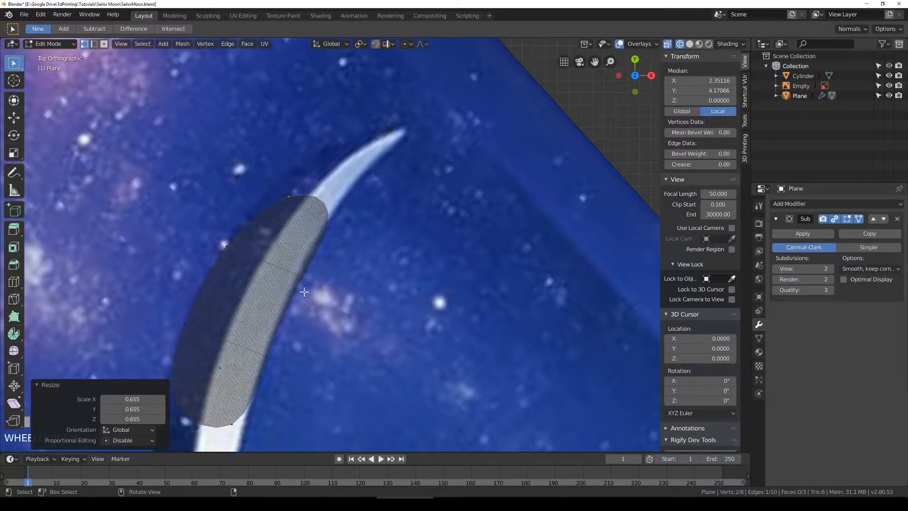
key(Tab)
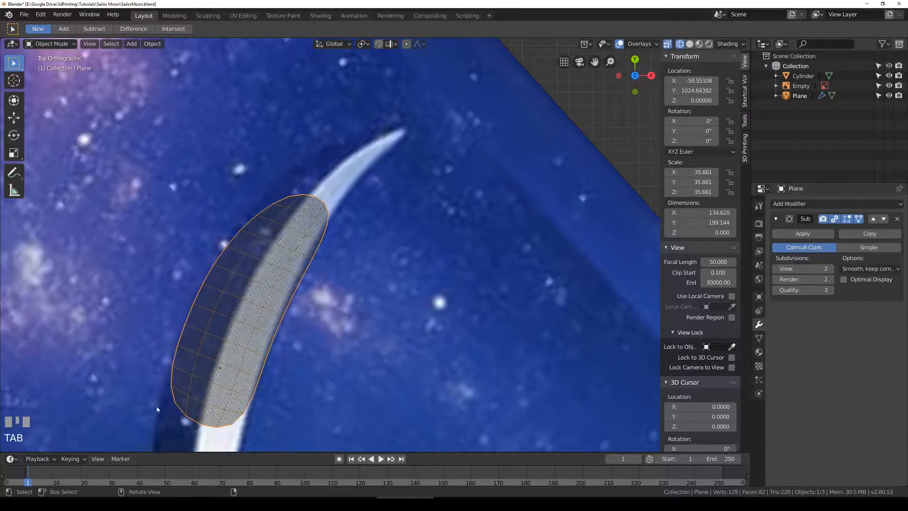
key(Tab)
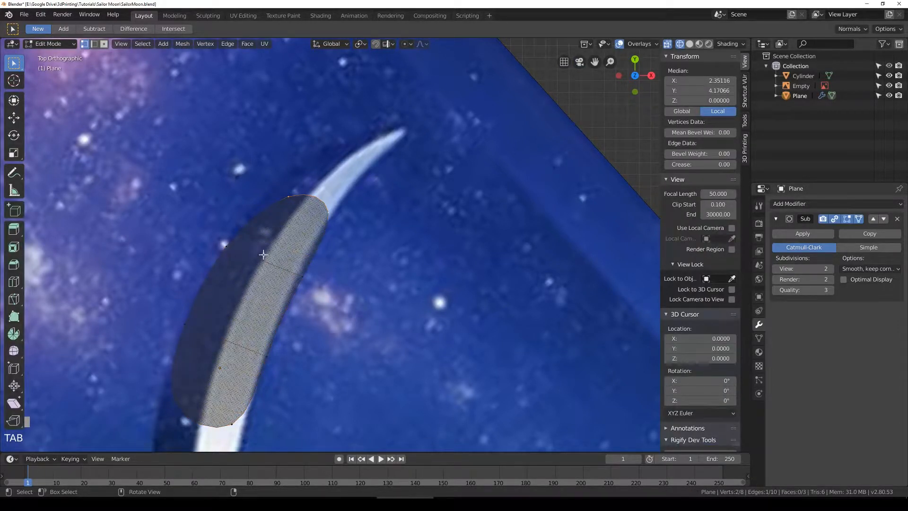
click(292, 195)
shift+click(331, 219)
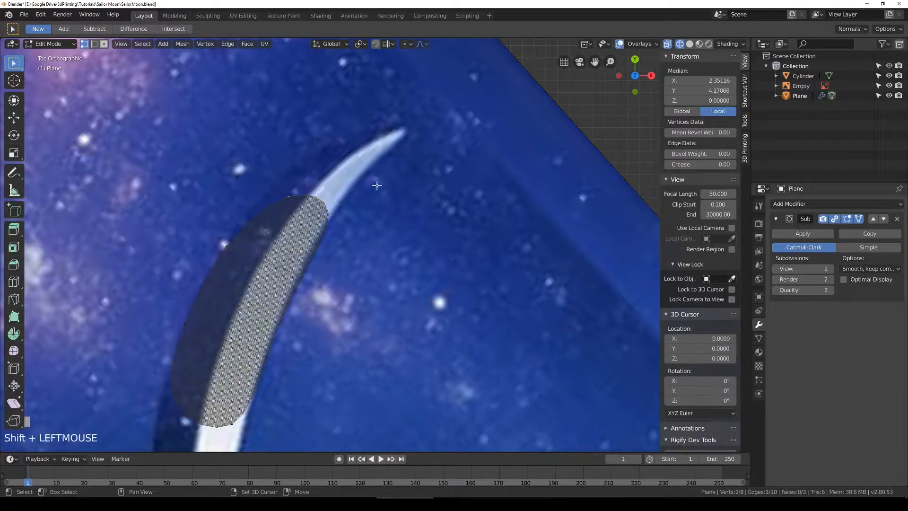
shift+middle_drag(331, 219, 307, 282)
scroll(272, 288, up, 1)
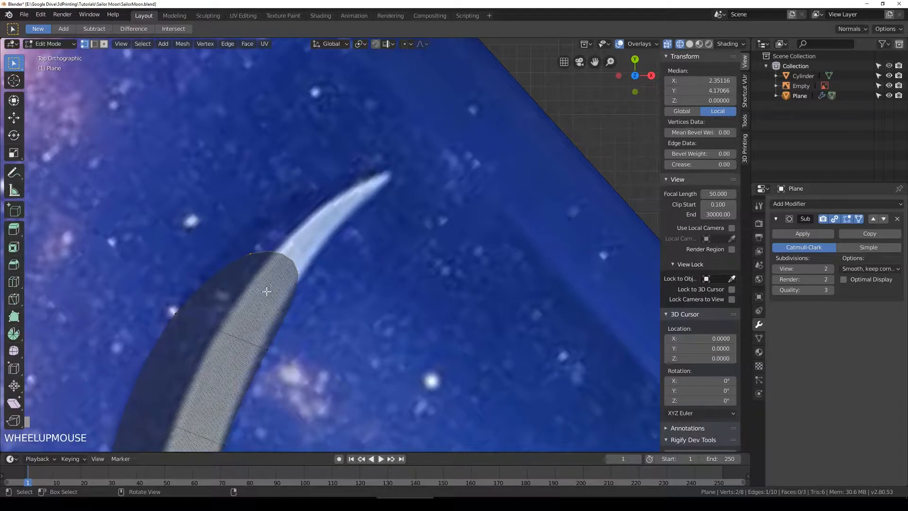
key(e)
click(381, 203)
scroll(399, 188, up, 2)
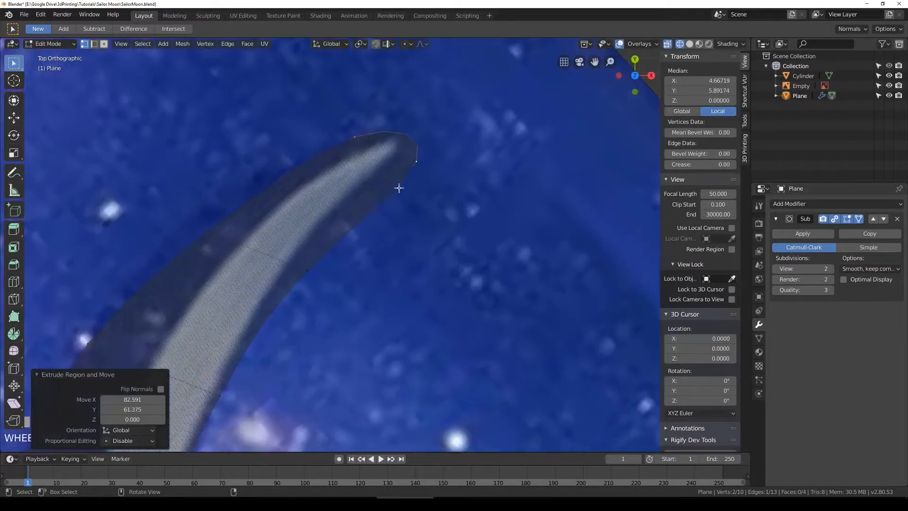
Step: Move the two end vertices individually back onto the blade's outer and inner edges, just short of the tip
key(a)
click(355, 135)
key(g)
click(335, 159)
click(415, 162)
key(g)
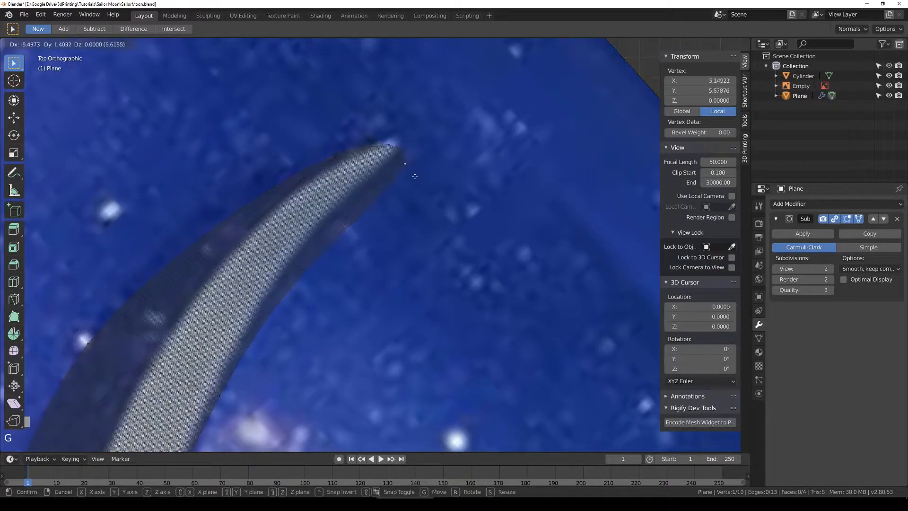
click(359, 204)
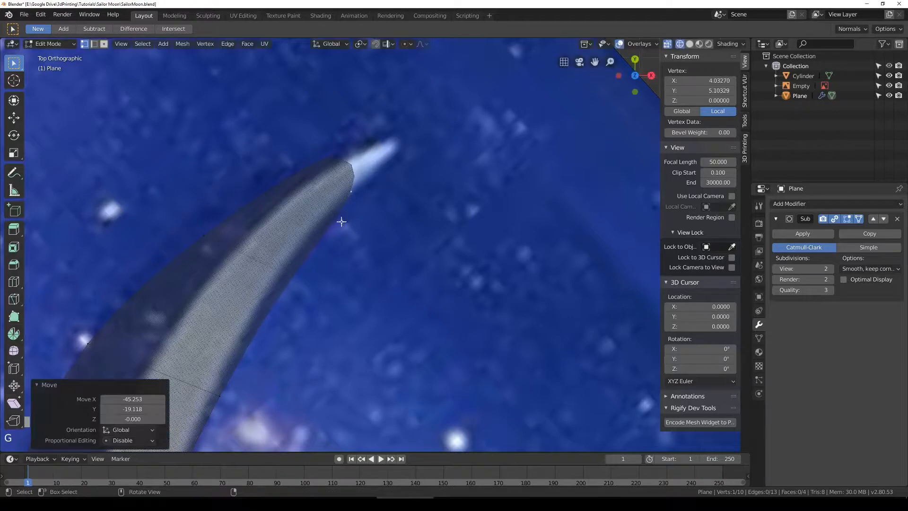
Step: Extrude the end edge about 25.8 on X and 11.4 on Y to the tip and scale it to about 0.153
click(326, 160)
shift+click(324, 159)
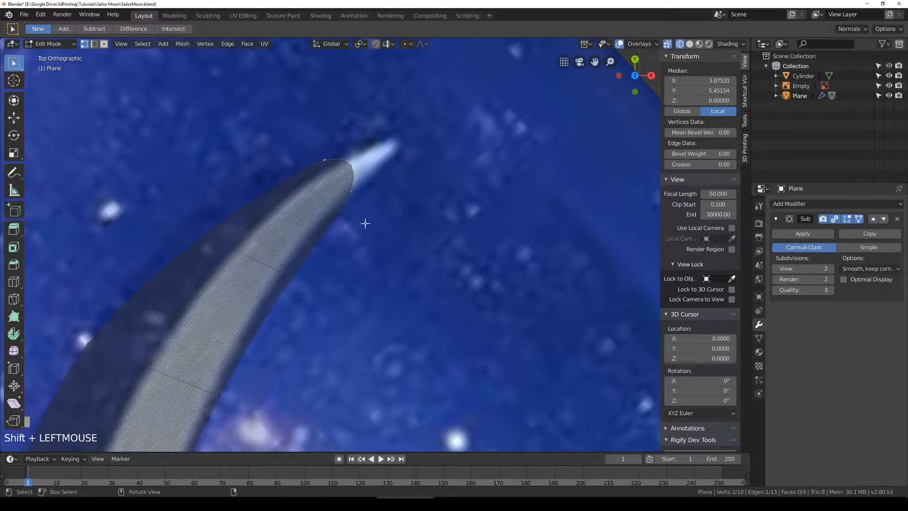
key(e)
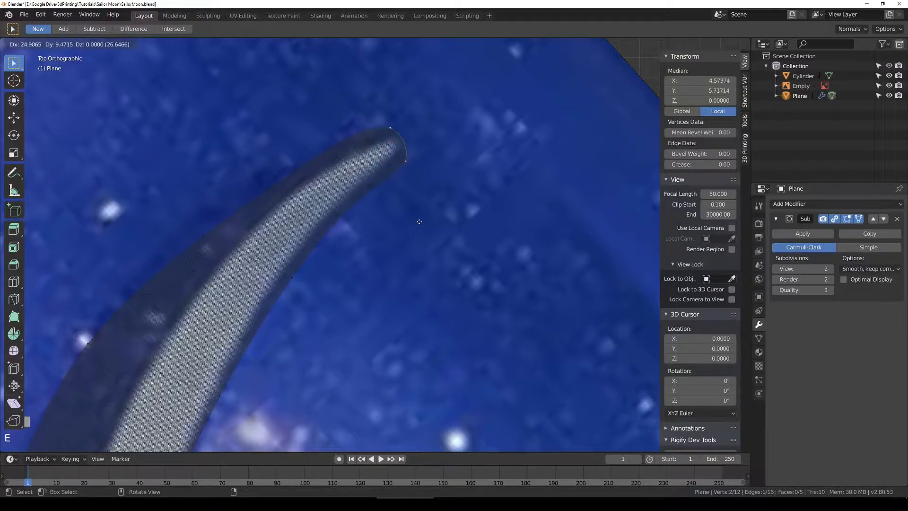
click(421, 218)
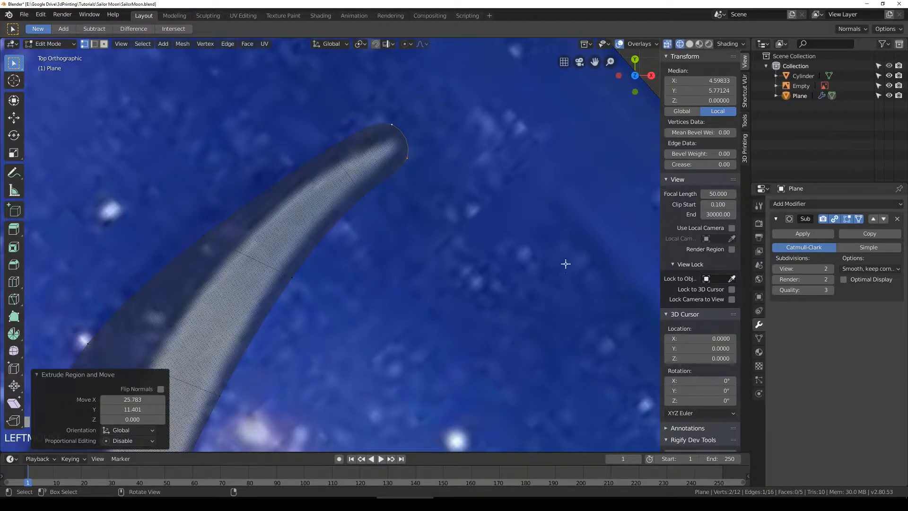
key(s)
click(427, 160)
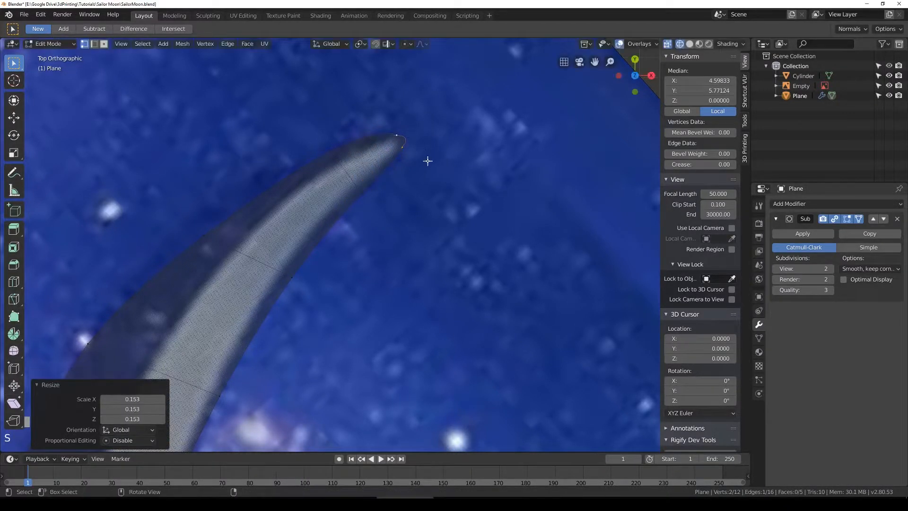
Step: Move the vertices below the upper tip one by one onto the blade's outer and inner edges
click(337, 153)
key(g)
click(261, 203)
key(g)
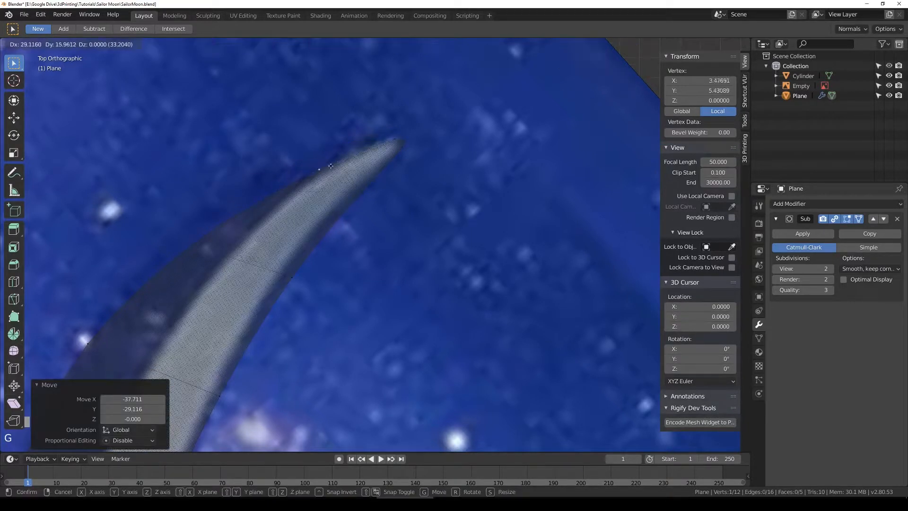
click(330, 163)
key(g)
click(326, 225)
scroll(332, 254, up, 2)
key(g)
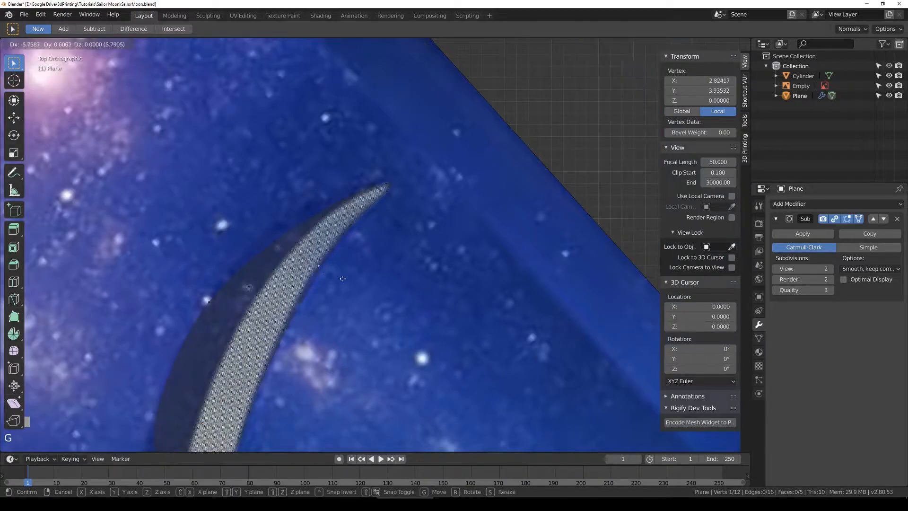
click(284, 247)
key(g)
click(278, 240)
Step: Extrude the blade's lower end edge about -16.7 on X and -107.3 on Y, rotating and shifting it to follow the curve
scroll(346, 358, down, 1)
shift+middle_drag(378, 334, 442, 95)
scroll(302, 151, up, 3)
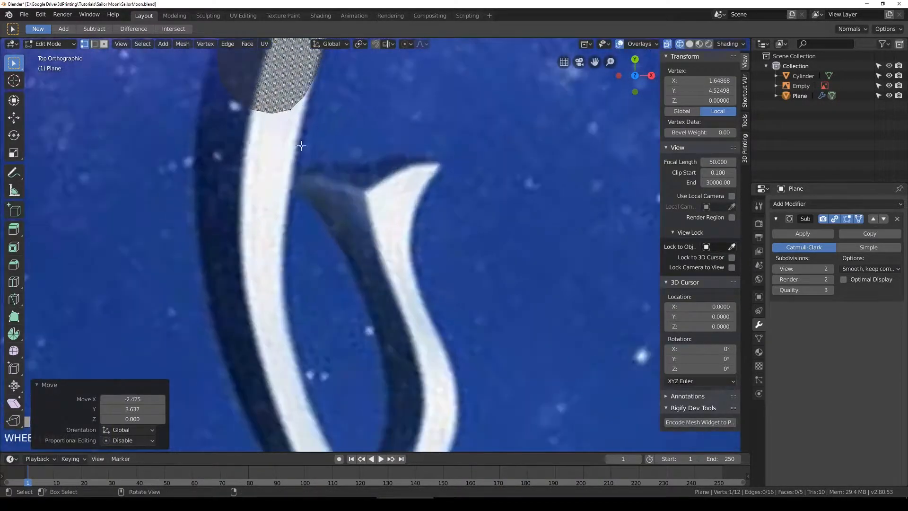
click(292, 113)
shift+click(242, 92)
shift+middle_drag(363, 132, 364, 154)
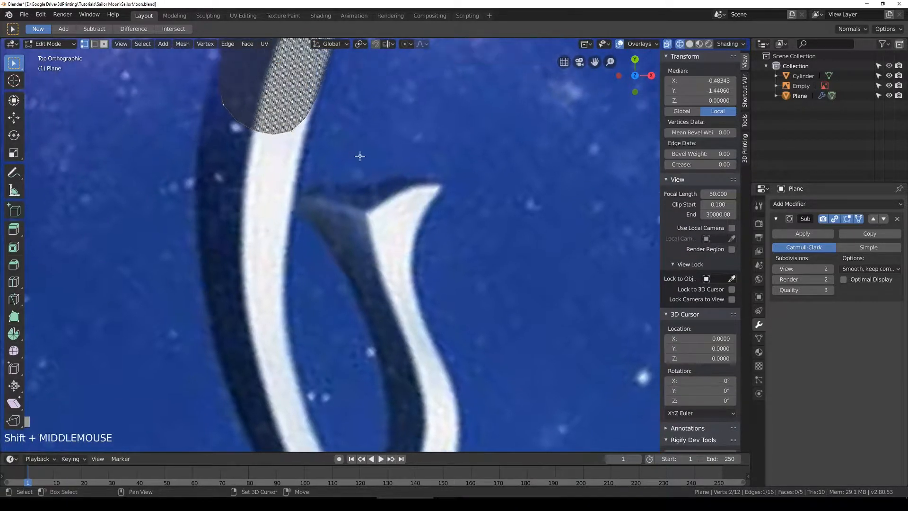
key(e)
click(336, 304)
key(r)
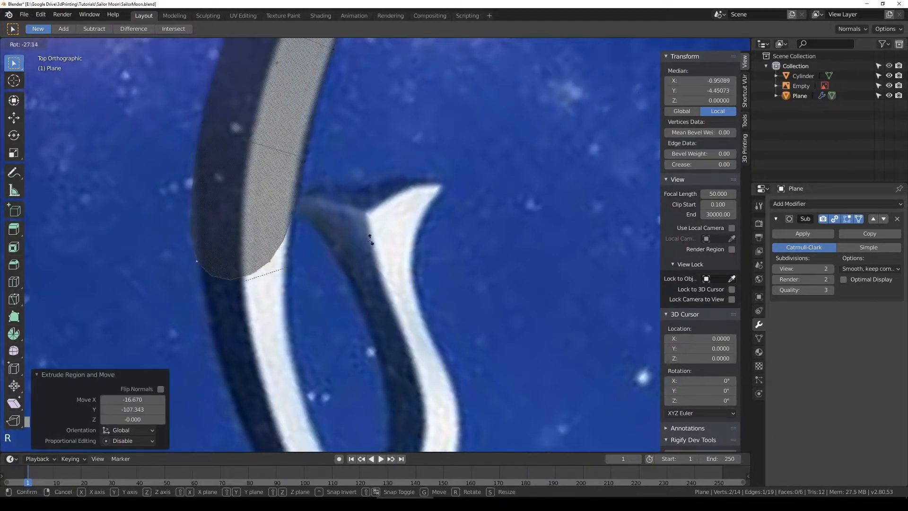
click(373, 237)
key(g)
click(381, 235)
Step: Extrude the lower end edge about 27.3 on X and -96.7 on Y and scale it to about 0.77
scroll(379, 241, down, 2)
shift+middle_drag(369, 262, 380, 189)
key(e)
click(401, 266)
key(s)
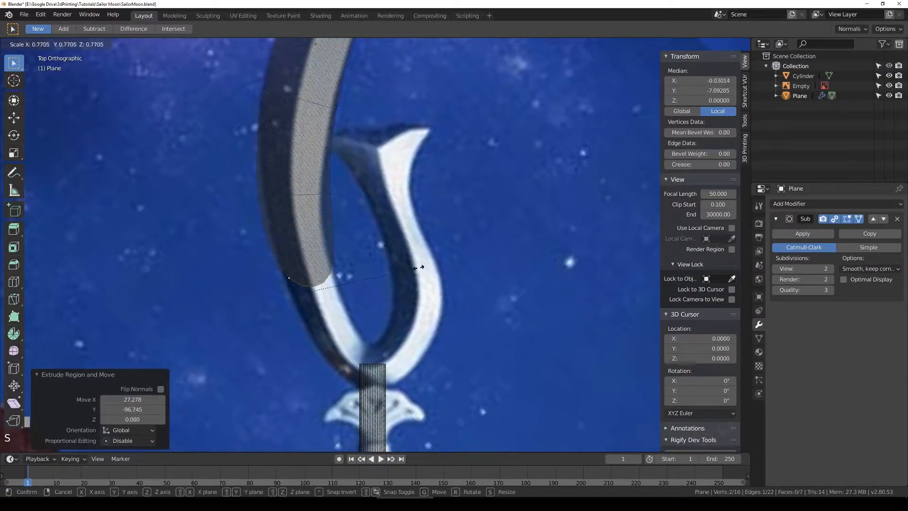
click(418, 267)
Step: Extrude the lower end edge about 31.6 on X and -61.5 on Y and rotate it about -40.9°
key(e)
click(445, 327)
scroll(444, 327, up, 2)
key(r)
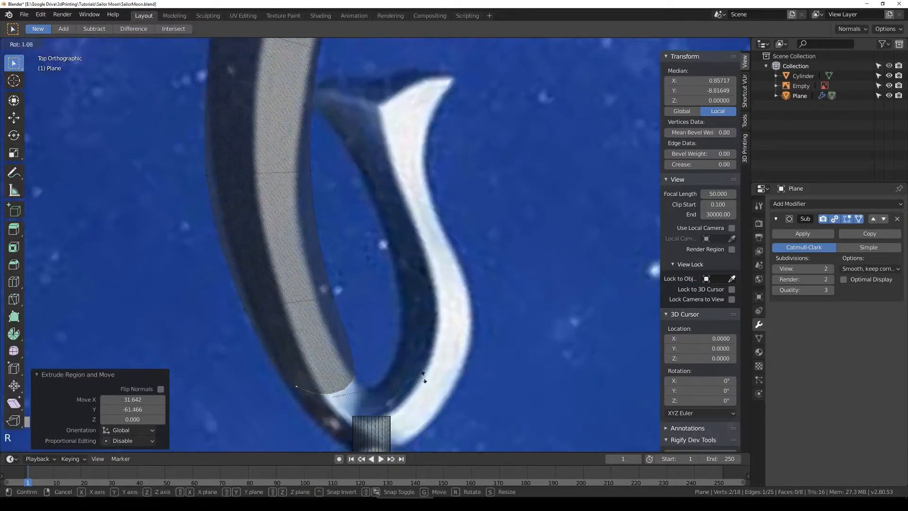
click(391, 318)
Step: Extrude the end edge about 20.5 on X and -10.1 on Y to the top of the shaft and rotate it about -34°
shift+middle_drag(392, 317, 366, 207)
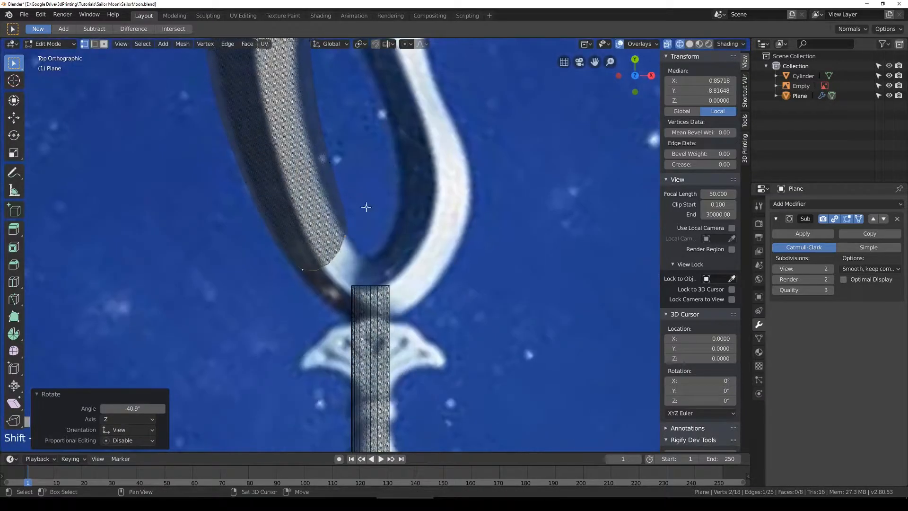
key(e)
click(397, 239)
key(r)
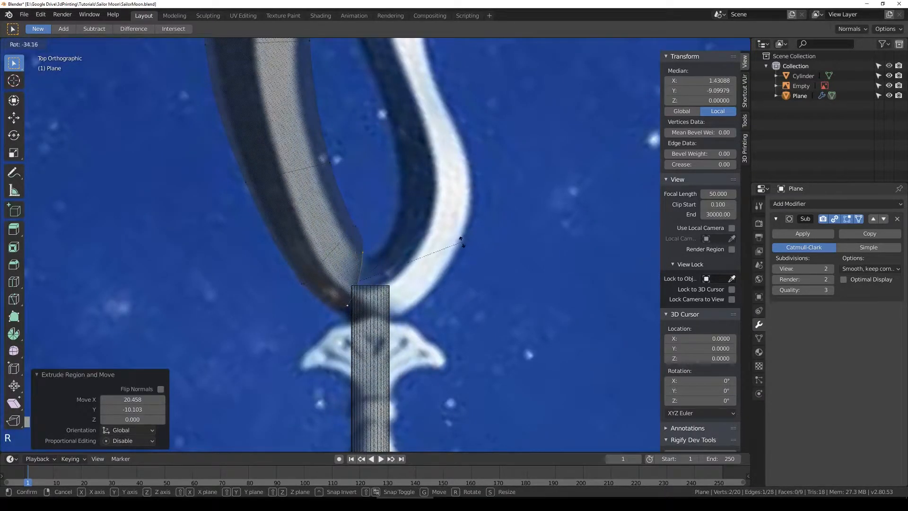
click(462, 243)
scroll(479, 245, up, 1)
Step: Extrude the end edge past the shaft toward the short hook and rotate it about -60.8°
key(e)
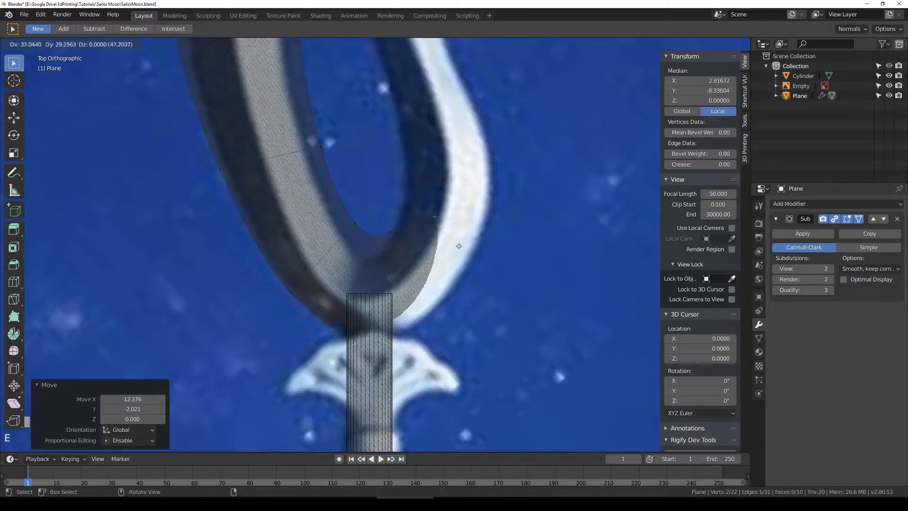
click(459, 246)
key(r)
click(384, 243)
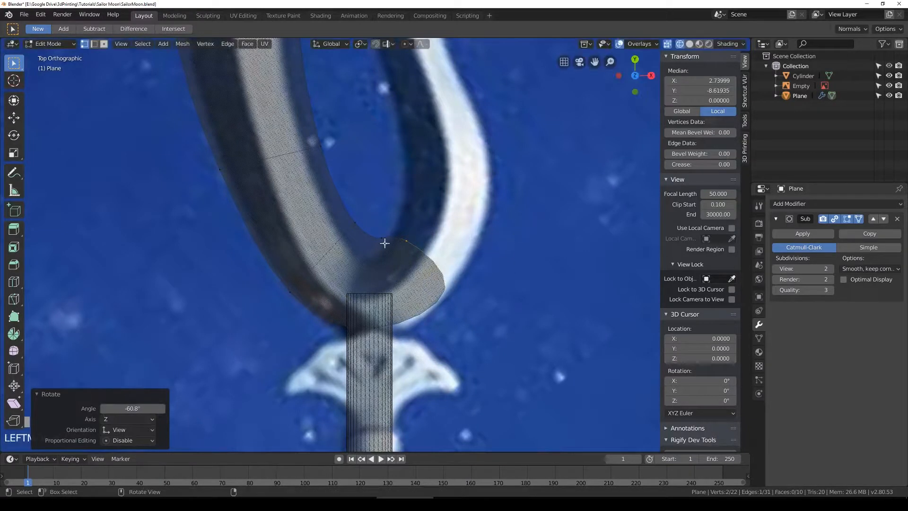
Step: Move the inner and outer vertices at the bottom bend individually to fit the blade's outline above the shaft
click(383, 240)
key(g)
click(364, 271)
click(404, 248)
key(g)
click(396, 232)
click(372, 335)
key(g)
click(302, 297)
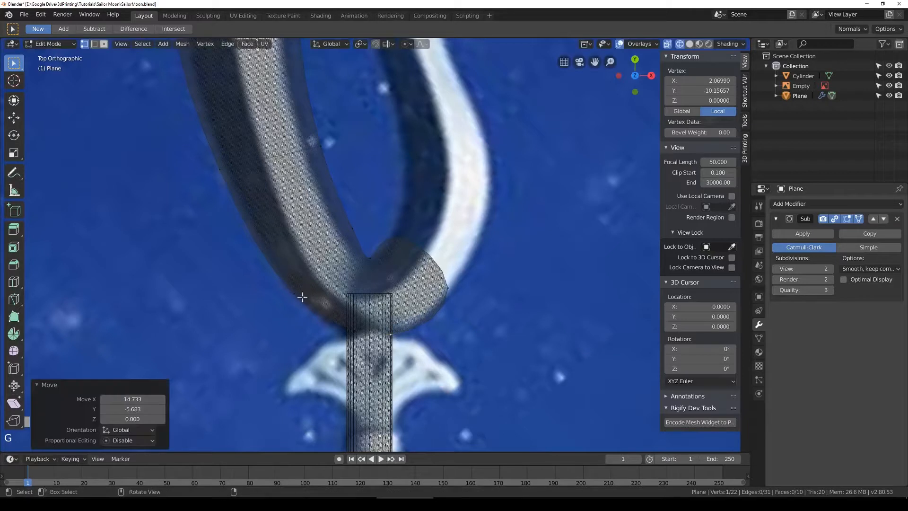
Step: Move the three inner-edge vertices along the blade's lower long arm onto the reference outline
click(352, 225)
key(g)
click(343, 232)
click(319, 153)
shift+middle_drag(356, 150, 388, 251)
key(g)
click(375, 243)
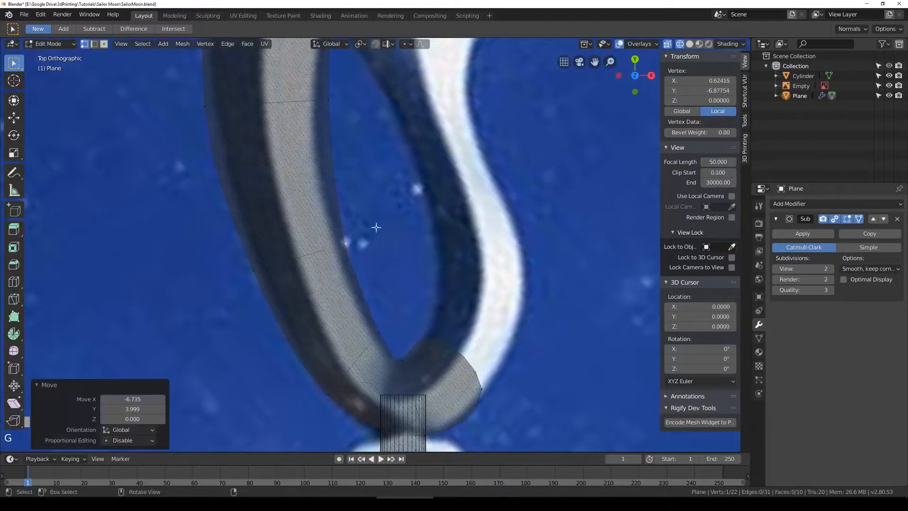
shift+middle_drag(362, 90, 381, 164)
click(345, 167)
key(g)
click(350, 182)
Step: Move the two outer-edge vertices of the blade's lower long arm onto the reference outline
click(225, 181)
key(g)
click(276, 358)
key(g)
click(279, 347)
Step: Extrude the end edge beside the shaft upward into the short hook and rotate it to follow the curve
scroll(364, 183, down, 2)
shift+middle_drag(428, 372, 382, 297)
scroll(381, 265, up, 3)
click(444, 370)
shift+click(373, 305)
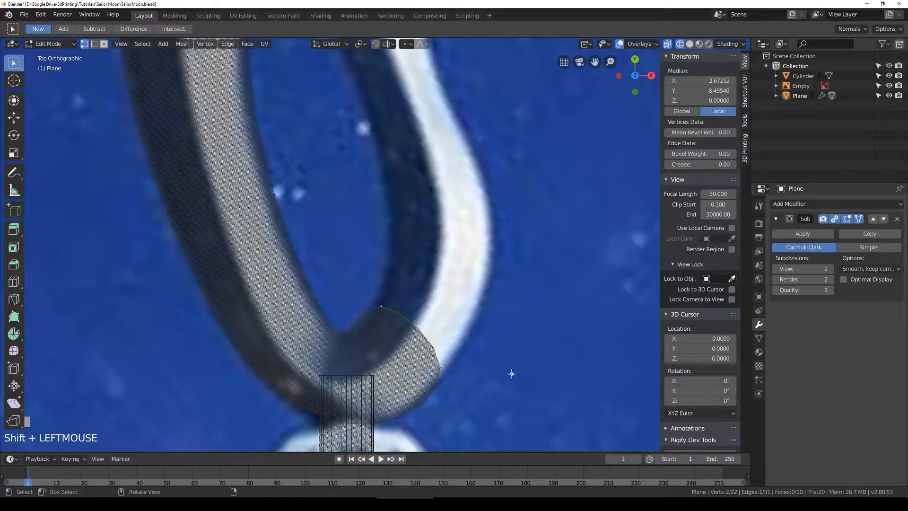
key(e)
click(544, 238)
key(r)
click(553, 230)
Step: Move the inner and outer vertices just below the hook's end edge onto the reference outline
click(368, 280)
key(g)
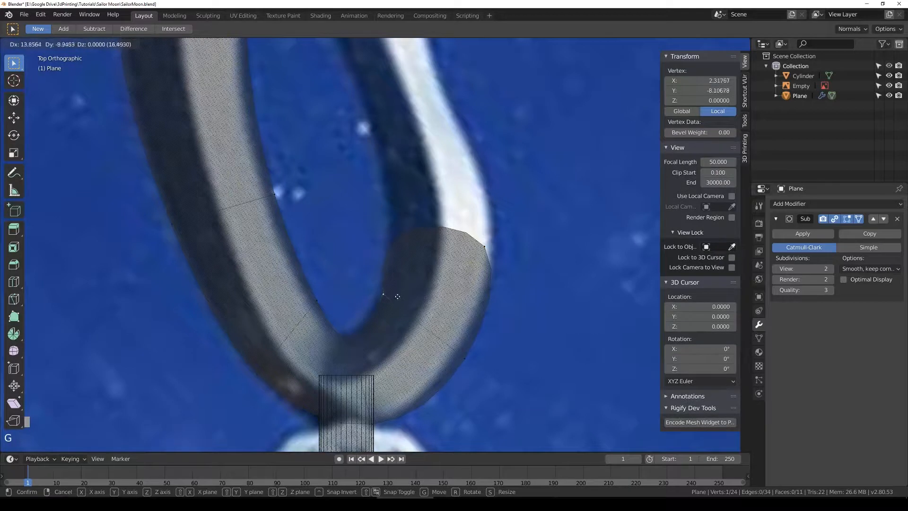
click(393, 292)
click(470, 366)
key(g)
click(487, 330)
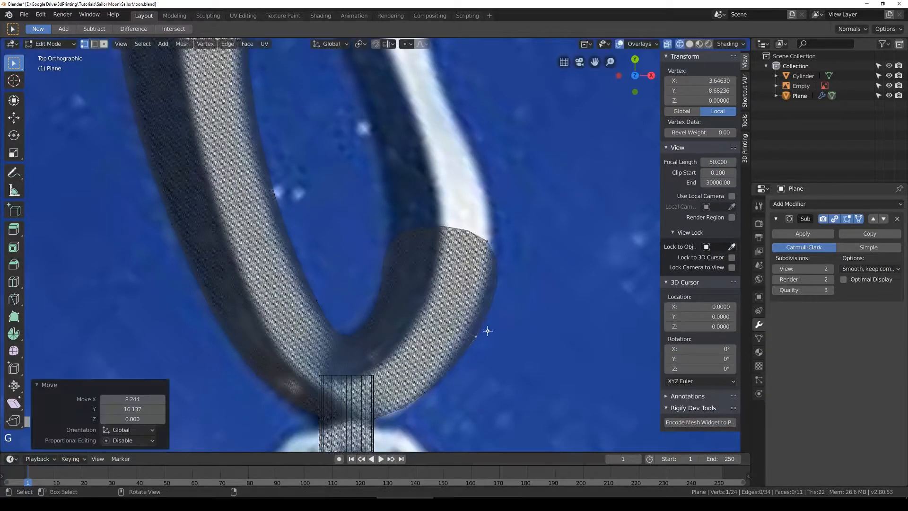
key(g)
click(483, 356)
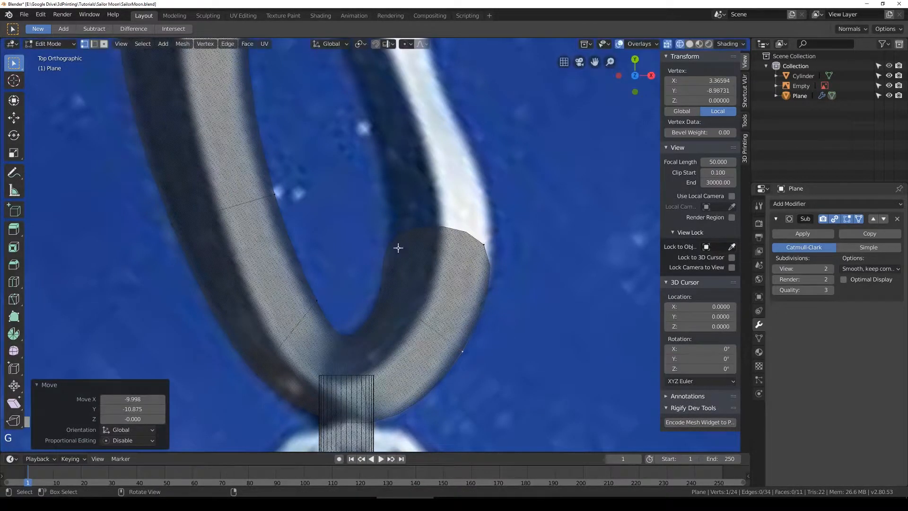
Step: Select the hook's end edge, move it slightly up the curve and rotate it about -15°
click(398, 235)
shift+middle_drag(398, 235, 363, 323)
shift+click(455, 331)
key(g)
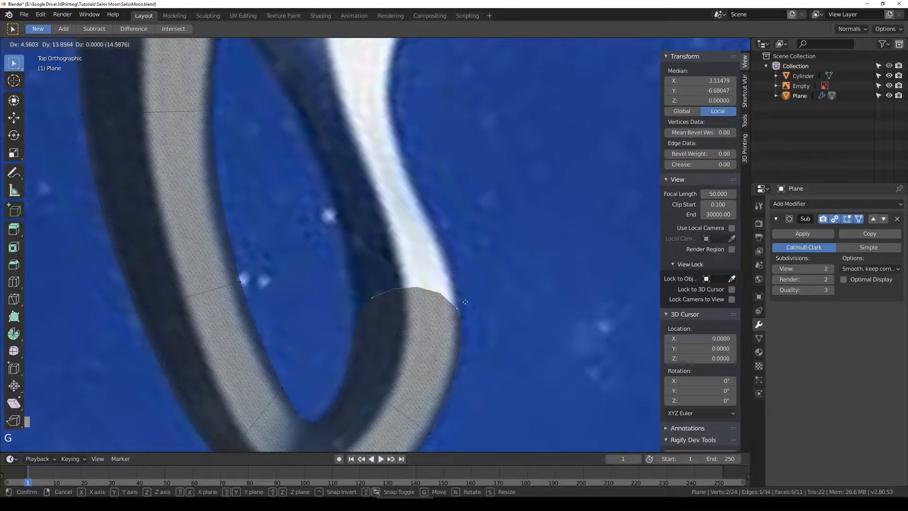
click(461, 308)
key(r)
click(491, 285)
Step: Extrude the hook's end edge up toward its narrow neck and scale it to about 0.708
key(e)
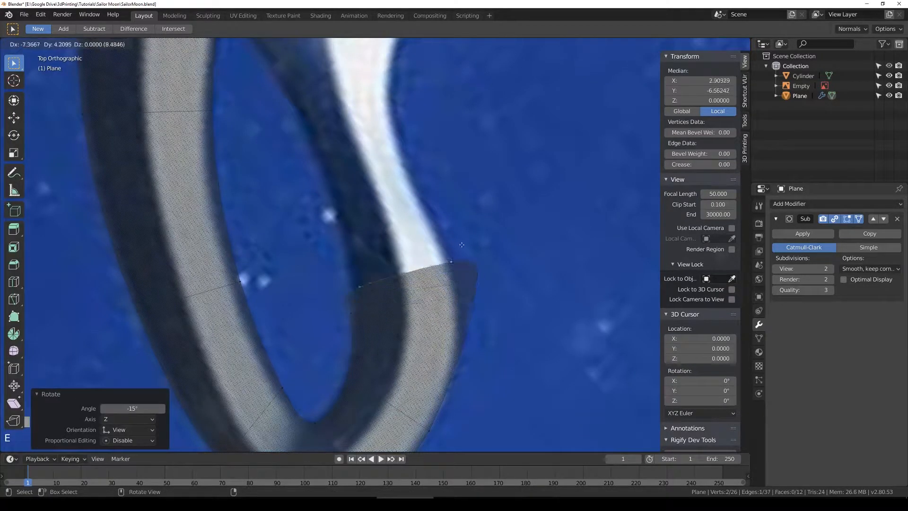
click(450, 166)
shift+middle_drag(450, 166, 455, 230)
key(s)
click(491, 249)
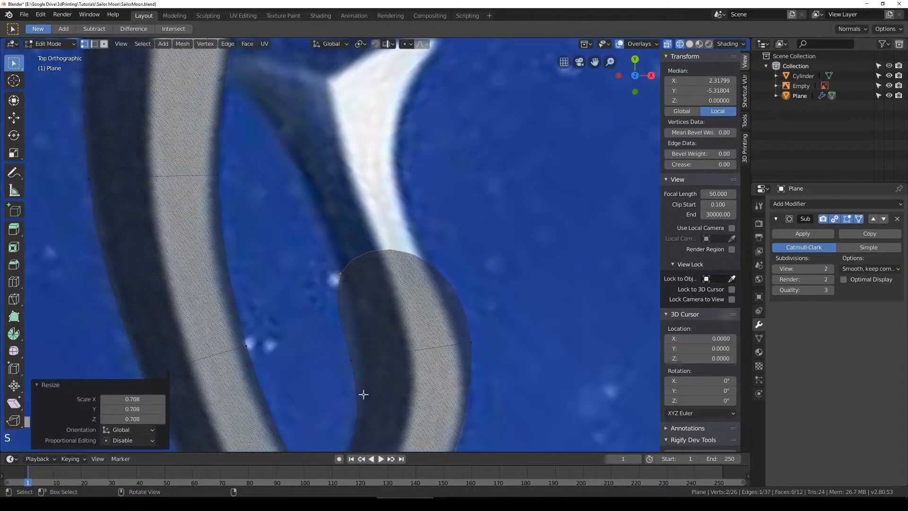
Step: Move the inner and outer vertices at the hook's widest bulge onto the reference outline
click(363, 392)
key(g)
click(379, 397)
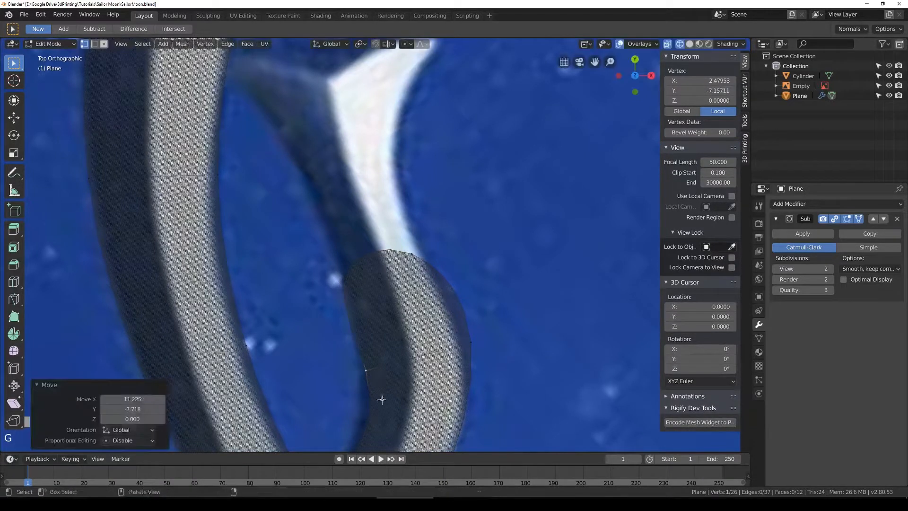
shift+middle_drag(378, 397, 385, 304)
click(371, 308)
key(g)
click(481, 233)
key(g)
click(473, 229)
Step: Select the two end vertices at the hook's neck and extrude them further up the neck
shift+middle_drag(472, 229, 502, 287)
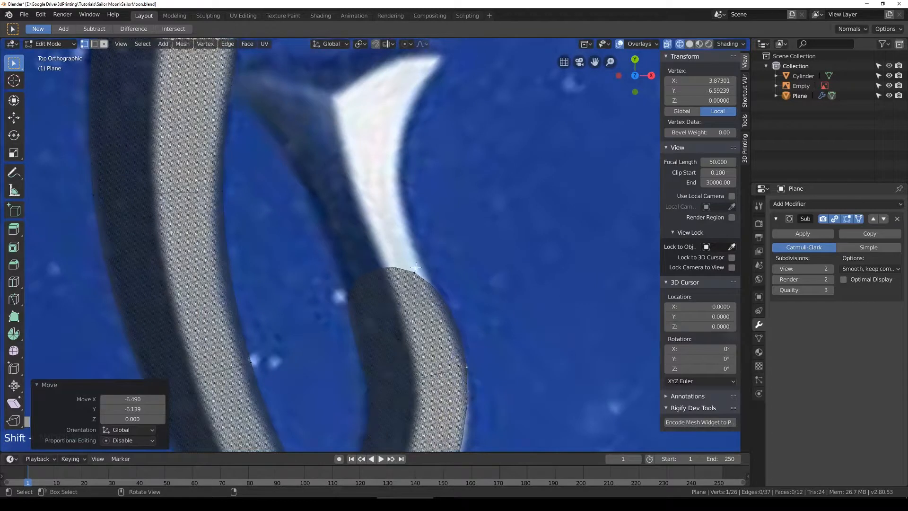
click(342, 306)
shift+click(416, 271)
shift+middle_drag(459, 195, 472, 291)
key(e)
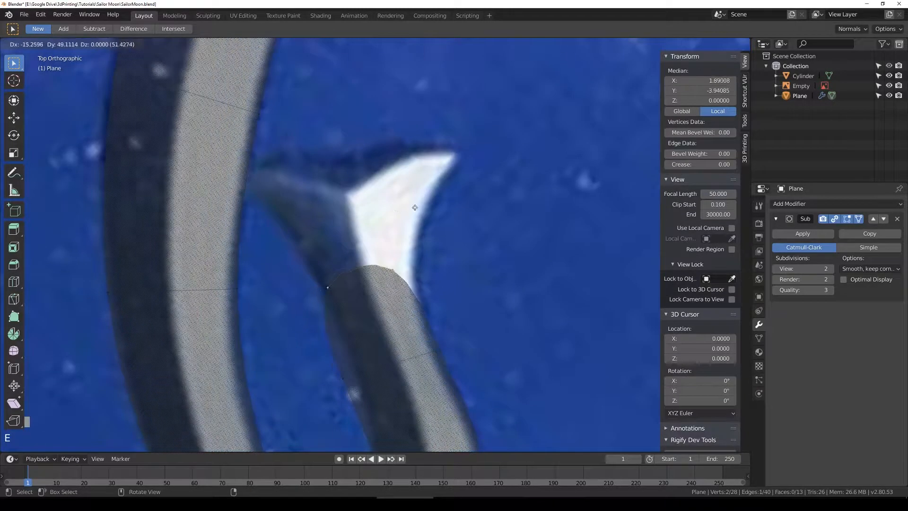
click(372, 292)
Step: Move the inner and outer vertices one row below the hook's end edge onto the neck's outline
click(344, 378)
key(g)
click(364, 371)
click(448, 349)
key(g)
click(439, 347)
Step: Move the hook's two end vertices individually back down onto the neck's outer and inner edges
click(394, 265)
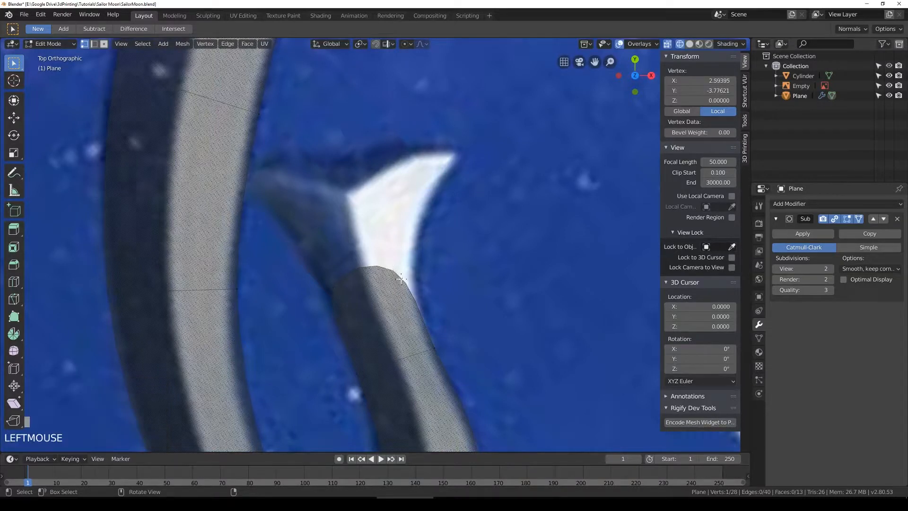
key(g)
click(344, 301)
click(344, 301)
key(g)
click(358, 338)
Step: Select the hook's end edge and extrude it up to where the forked head begins
shift+click(412, 308)
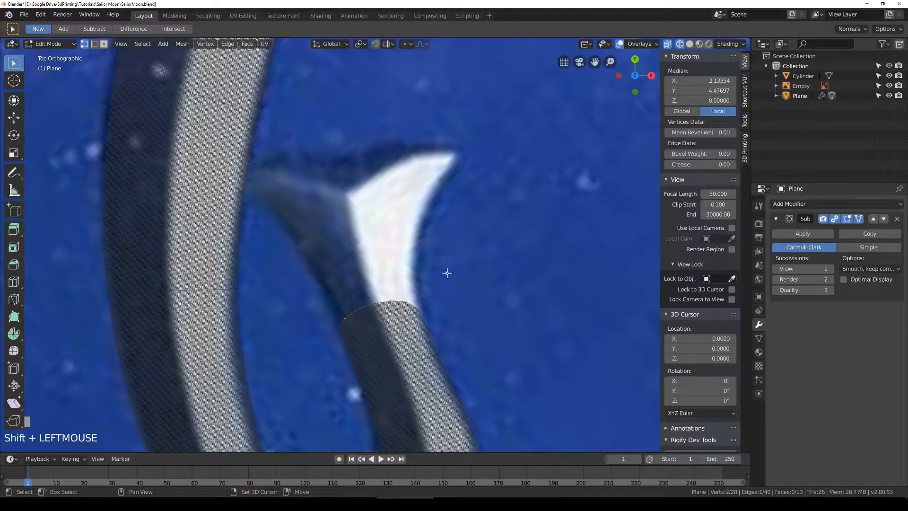
scroll(441, 297, up, 1)
key(e)
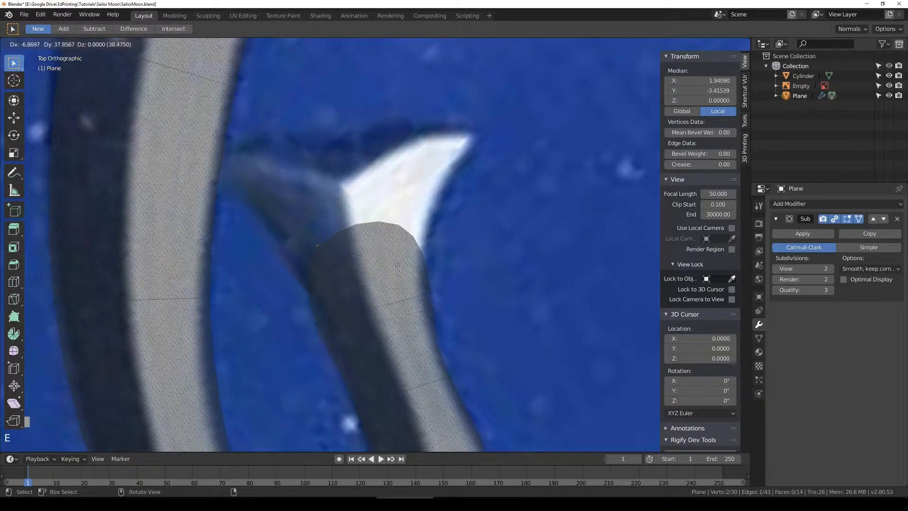
click(400, 280)
Step: Move the two vertices below the newly extruded end edge inward onto the outline beneath the forked head
click(320, 329)
key(g)
click(334, 320)
click(440, 300)
key(g)
click(433, 296)
Step: Scale the hook's end edge to about 0.16 and move it about -8.6 on X and 22.9 on Y to the fork's notch
click(414, 238)
shift+middle_drag(441, 262, 452, 278)
key(a)
click(336, 272)
shift+click(411, 251)
key(s)
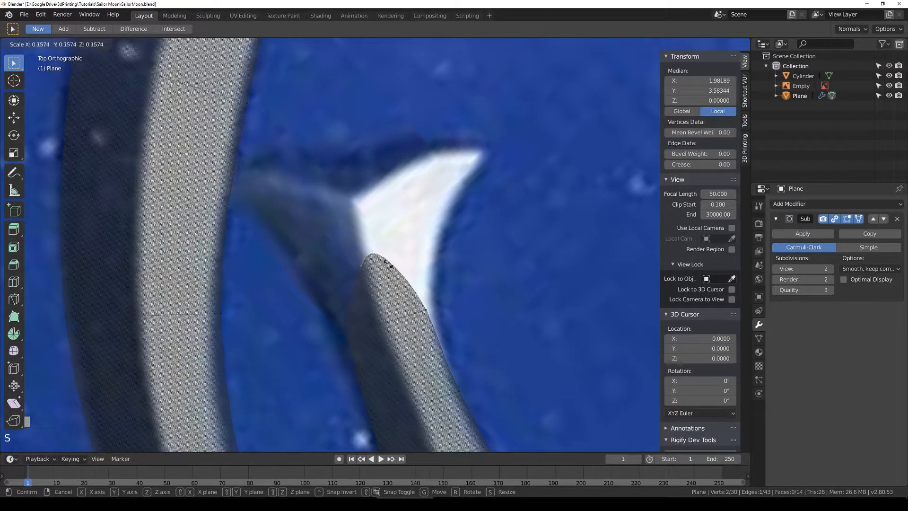
click(385, 259)
key(g)
click(420, 255)
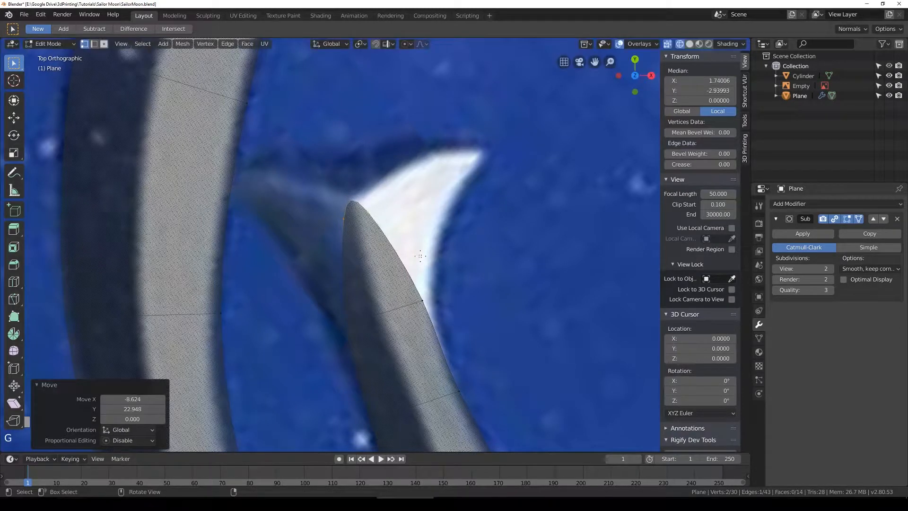
Step: Select the outer side edge below the notch and extrude it about 43.6 on X and 40.8 on Y toward the fork's outer point
key(a)
click(368, 212)
shift+click(421, 299)
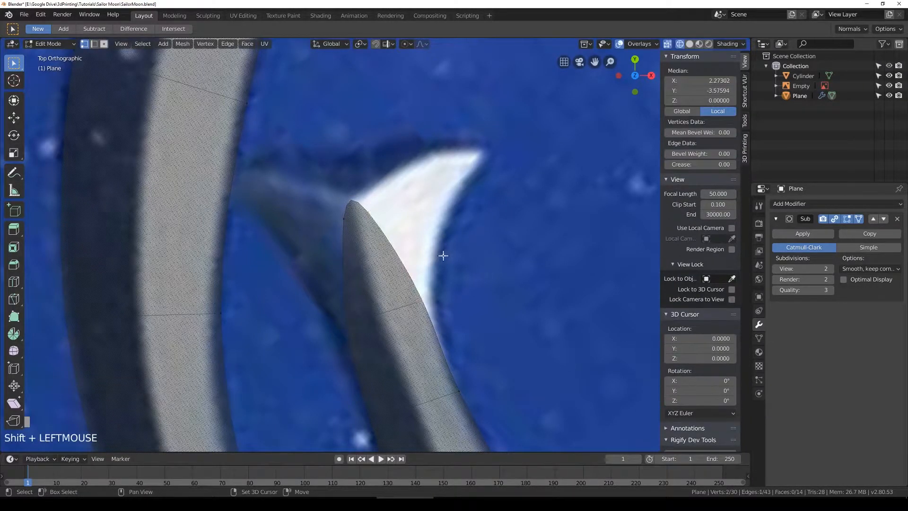
shift+middle_drag(438, 266, 405, 328)
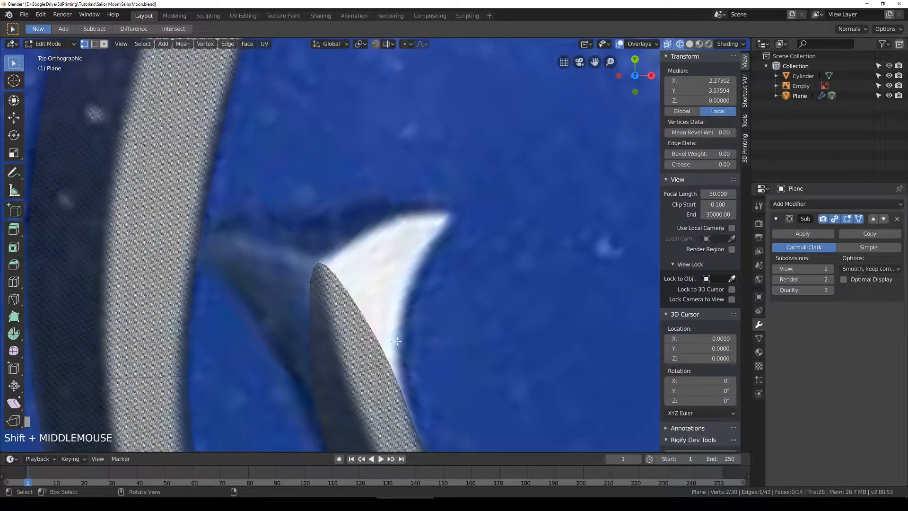
key(e)
click(430, 191)
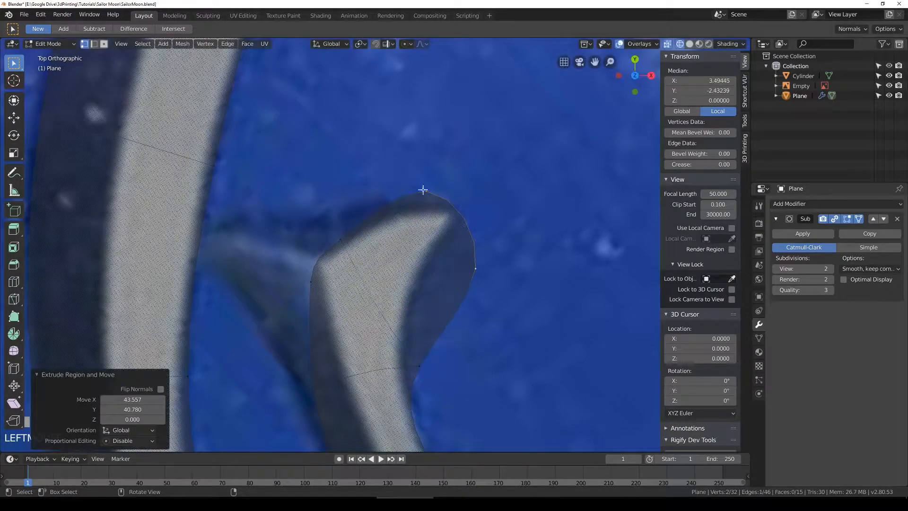
Step: Move the two extruded vertices onto the fork's outer point and shift the outer vertex below them onto the neck's edge
click(430, 192)
key(g)
click(451, 246)
click(475, 266)
key(g)
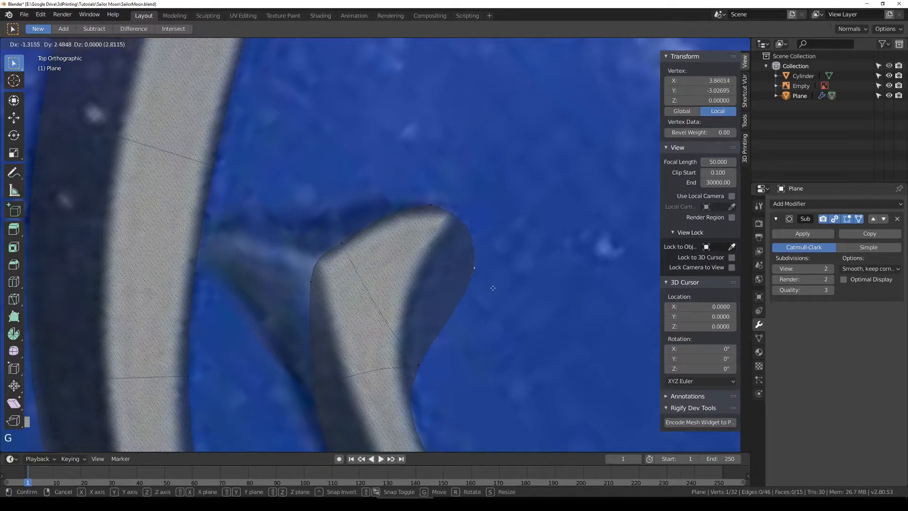
click(472, 268)
click(412, 365)
key(g)
click(408, 356)
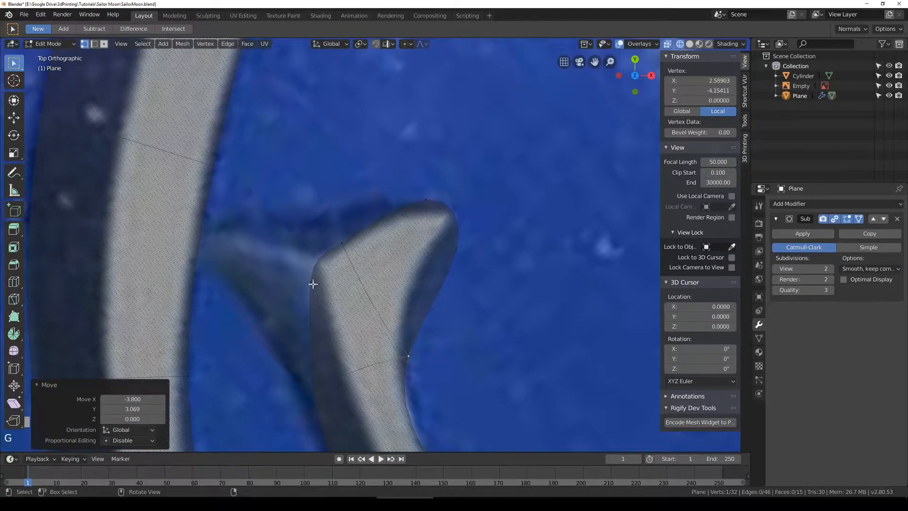
Step: Extrude the inner side edge below the notch to the fork's inner point and shift its lower vertex about 3.9 on X and 20.2 on Y
shift+click(314, 381)
key(e)
click(217, 328)
click(215, 325)
key(g)
click(230, 281)
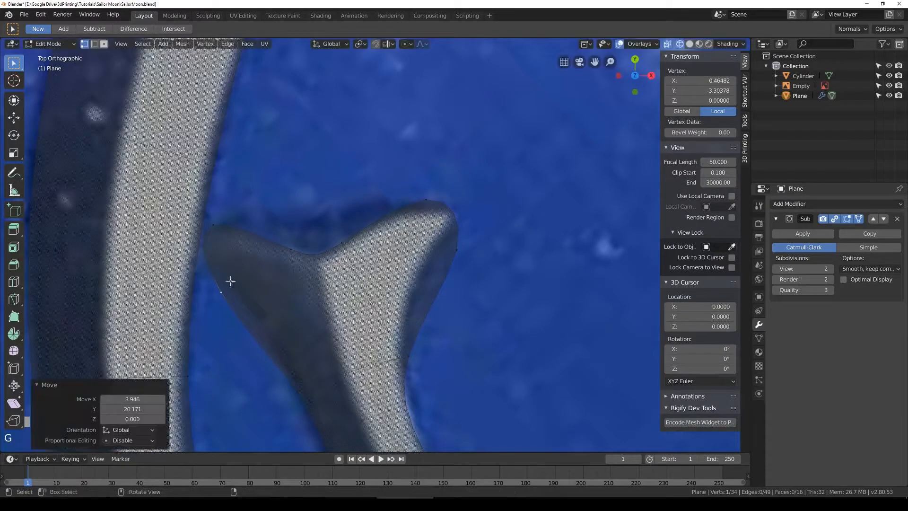
Step: Move the inner neck vertex and the fork's inner tip vertex onto the reference outline
click(305, 389)
key(g)
click(304, 364)
click(214, 223)
key(g)
click(217, 234)
Step: Adjust the two vertices on either side of the fork's notch so the edge follows the dip in the reference
click(292, 250)
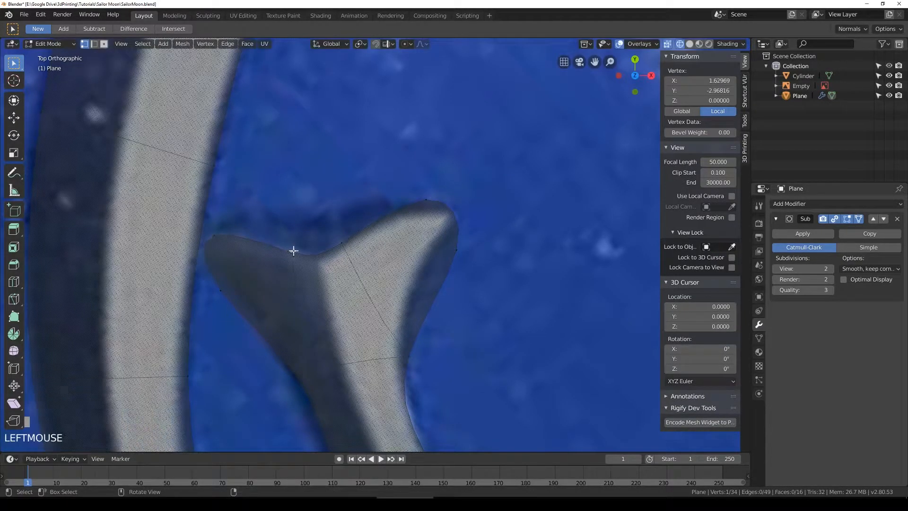
key(g)
click(323, 261)
click(352, 244)
key(g)
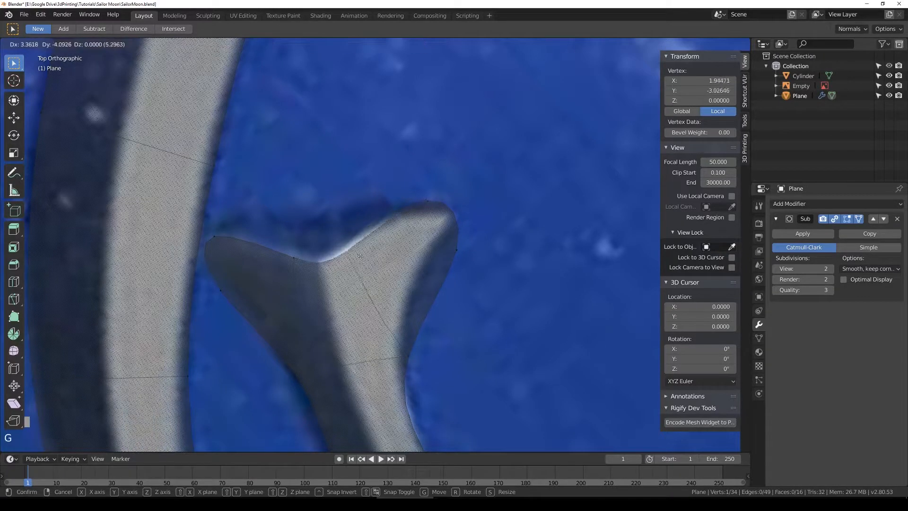
click(285, 255)
click(289, 255)
key(g)
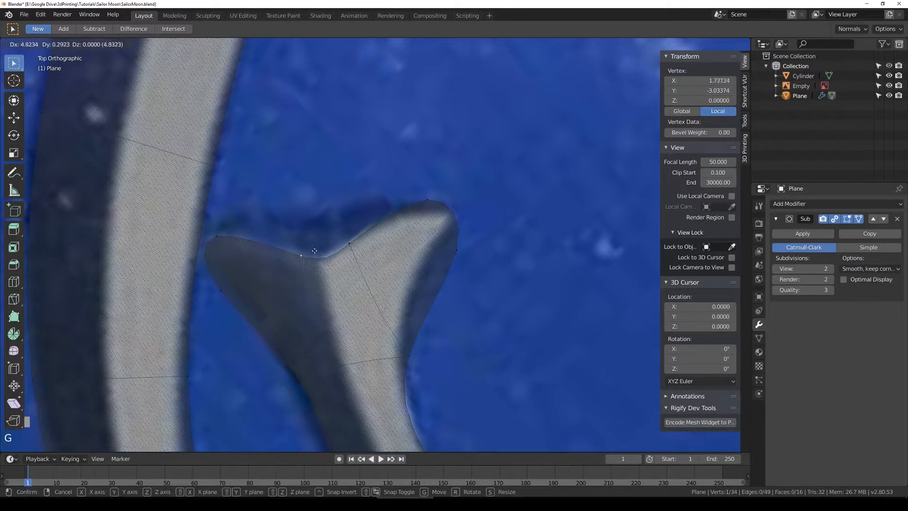
click(314, 251)
Step: Move the outer neck vertex about -1.9 on X and 4.1 on Y, and fit the next outer and inner neck vertices to the outline
click(411, 350)
key(g)
click(405, 337)
scroll(433, 393, down, 1)
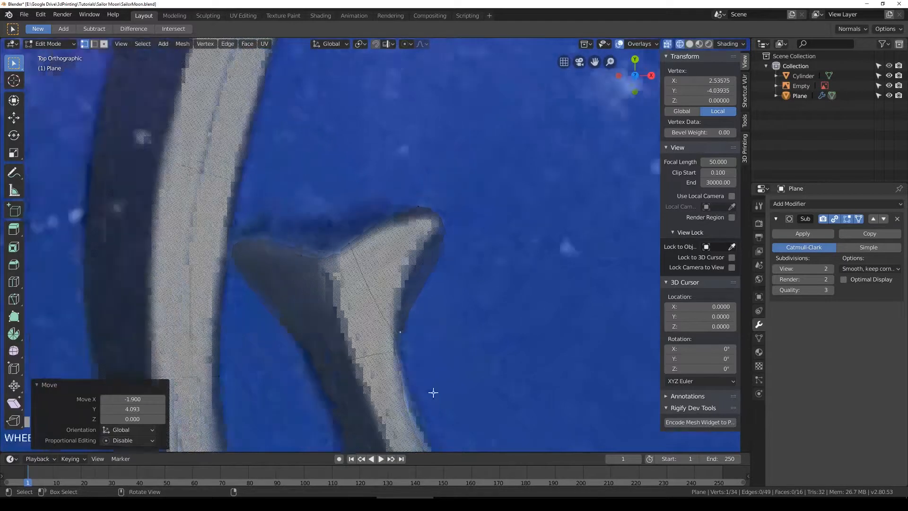
scroll(441, 311, down, 2)
click(480, 314)
scroll(481, 311, up, 3)
key(g)
click(484, 291)
key(g)
click(339, 346)
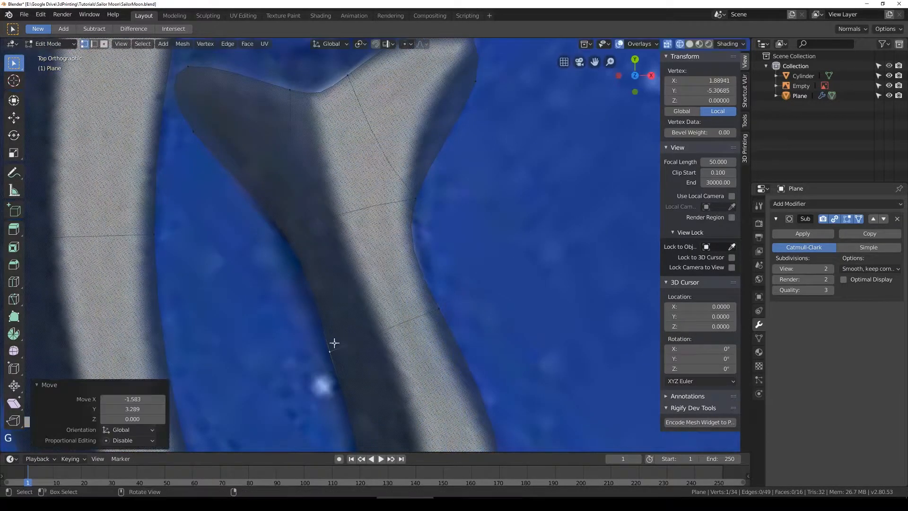
Step: Shift two lower outer neck vertices, about -2.3 by 0.9 and 0.9 by 4.0 on X and Y, onto the outline and save the file
scroll(426, 288, down, 2)
click(427, 288)
key(g)
click(424, 296)
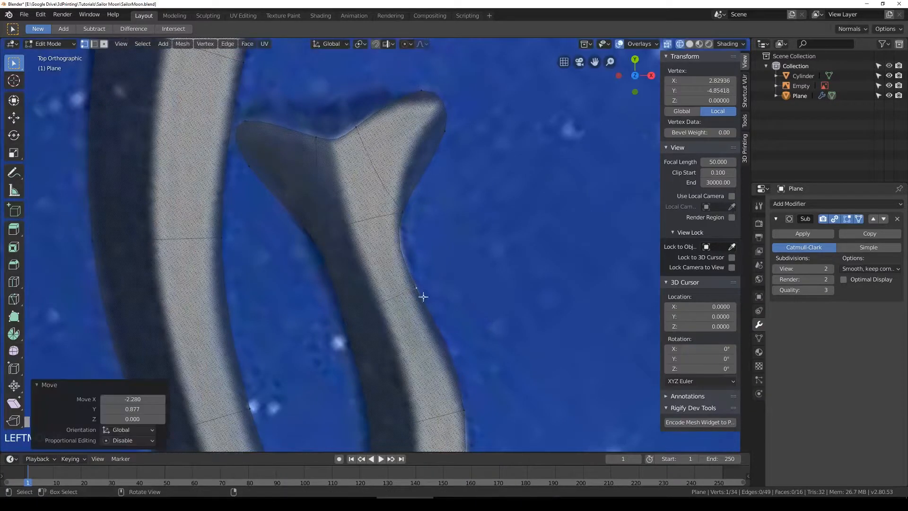
key(g)
click(469, 387)
scroll(426, 233, down, 2)
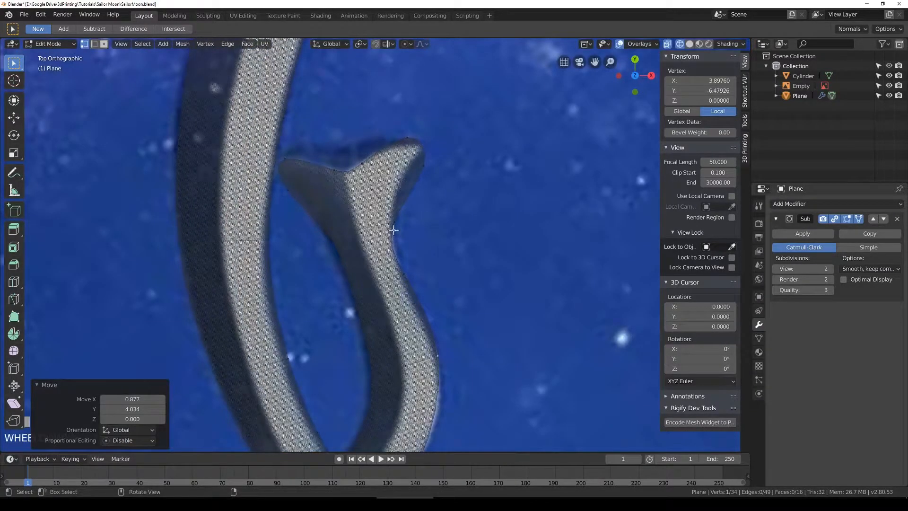
click(396, 227)
shift+middle_drag(206, 144, 206, 182)
scroll(358, 242, up, 1)
key(ctrl+s)
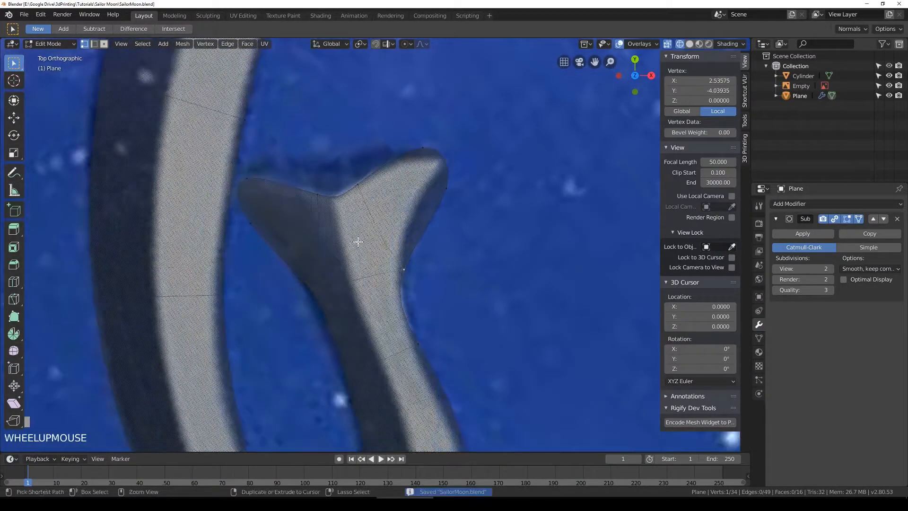
Step: Move the hook's bottom outer vertex and the loop's bottom inner vertex onto the reference curve above the shaft
scroll(358, 242, down, 3)
scroll(358, 242, up, 1)
shift+middle_drag(344, 324, 378, 298)
scroll(379, 298, up, 1)
scroll(382, 370, up, 2)
key(g)
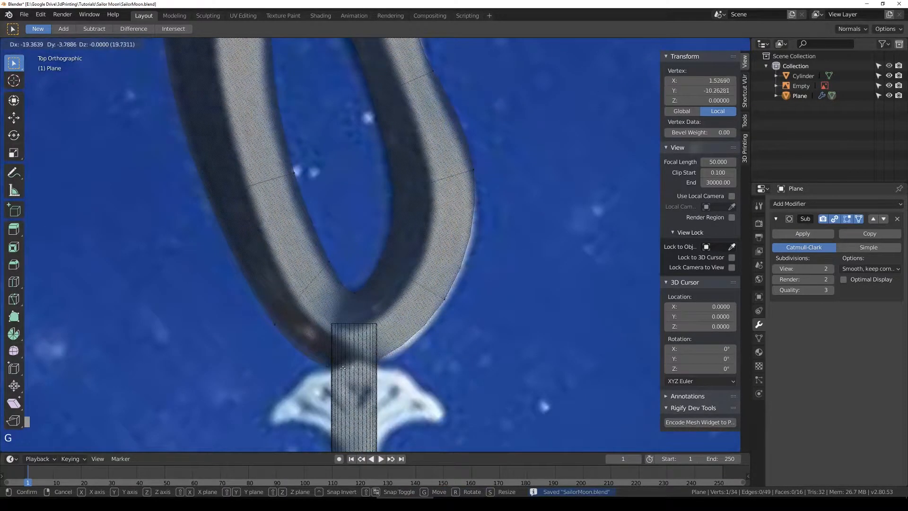
click(357, 369)
key(g)
click(361, 283)
Step: Fit the blade-side vertices and the hook-side vertices around the lower loop to the reference outline
key(g)
click(314, 237)
key(g)
click(258, 302)
click(386, 258)
key(g)
click(405, 230)
key(g)
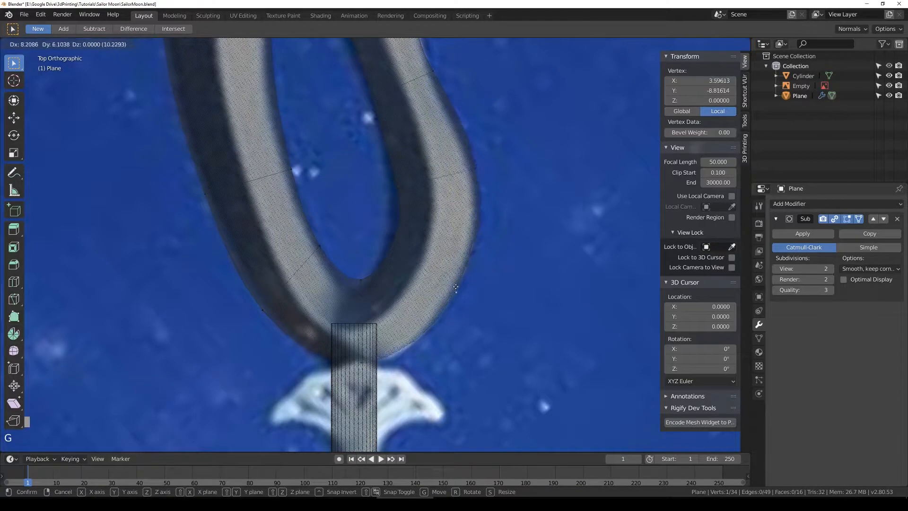
click(443, 295)
Step: Check the traced blade and hook in Object Mode and save the file
scroll(438, 286, down, 2)
scroll(444, 286, down, 2)
key(Tab)
key(Tab)
scroll(383, 267, down, 1)
scroll(383, 267, down, 1)
key(ctrl+s)
key(Tab)
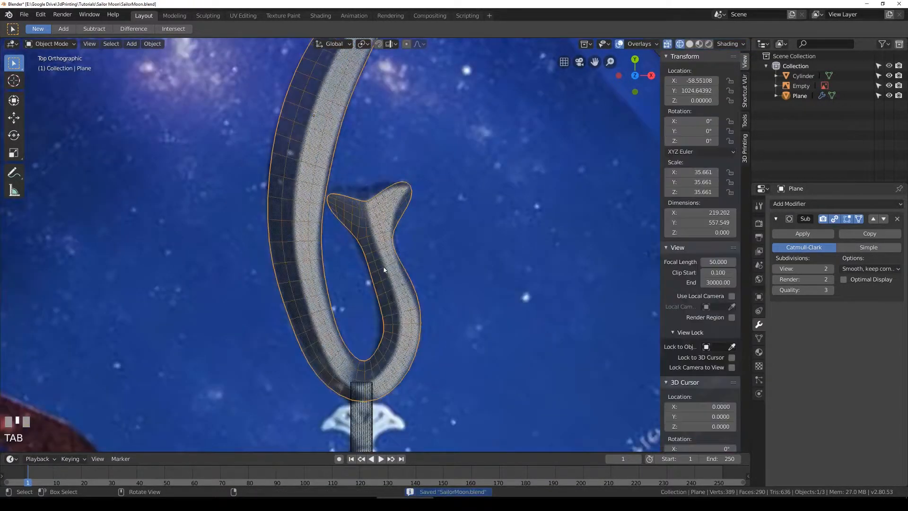
scroll(388, 264, down, 1)
shift+middle_drag(391, 256, 389, 289)
key(z)
key(z)
Step: Move two vertices on the blade's upper inner edge onto the reference outline
key(Tab)
scroll(426, 148, up, 2)
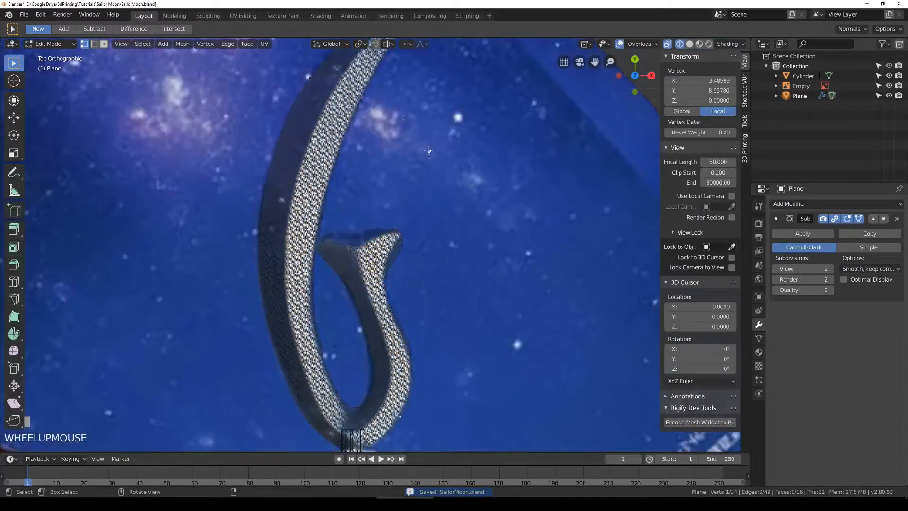
shift+middle_drag(426, 148, 326, 208)
scroll(324, 208, up, 2)
key(g)
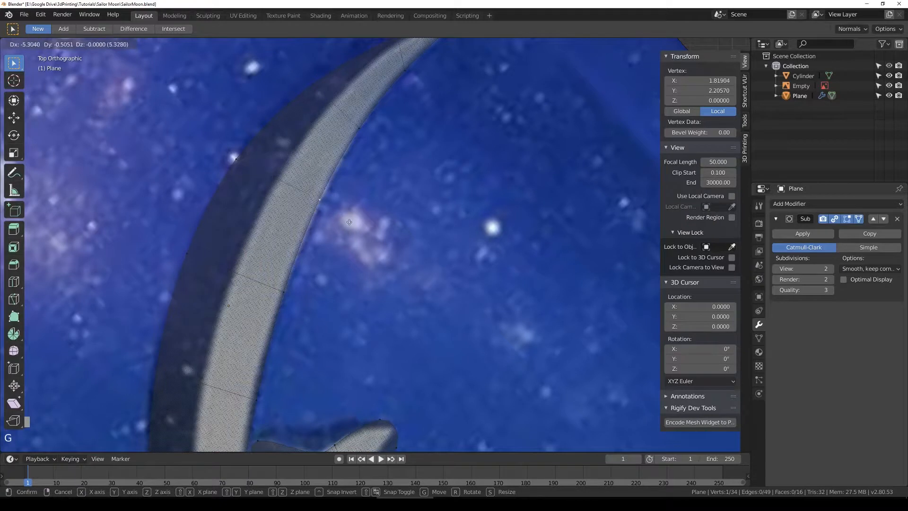
click(368, 138)
key(g)
click(367, 131)
Step: Return the finished blade outline to Object Mode and save the file
key(Tab)
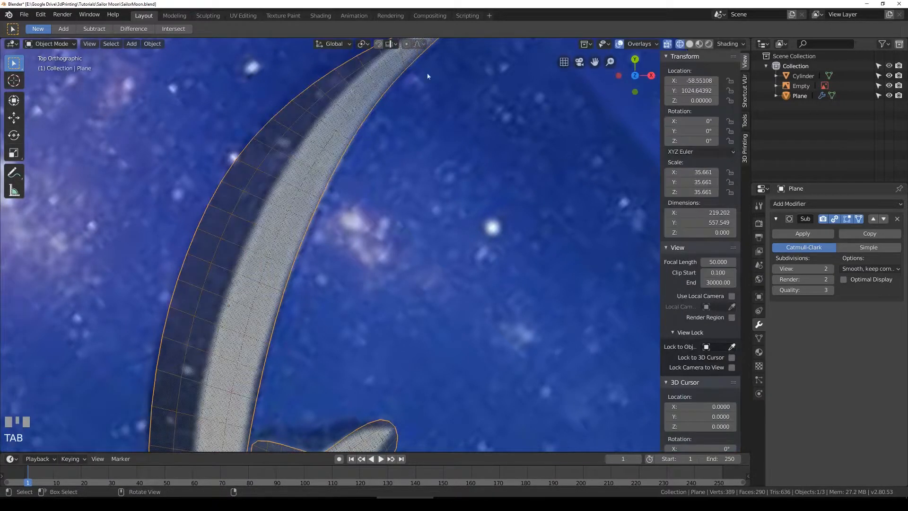
scroll(425, 214, down, 4)
key(ctrl+s)
shift+middle_drag(421, 294, 433, 184)
key(Tab)
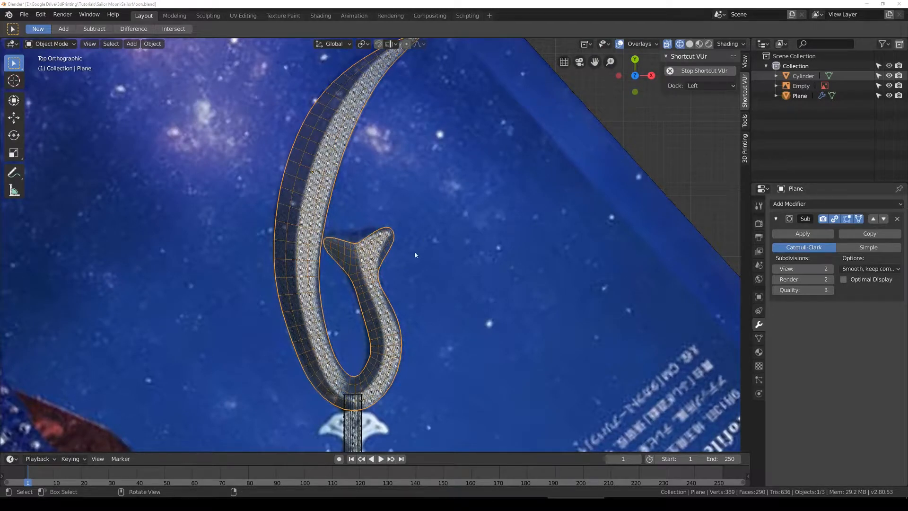
click(341, 225)
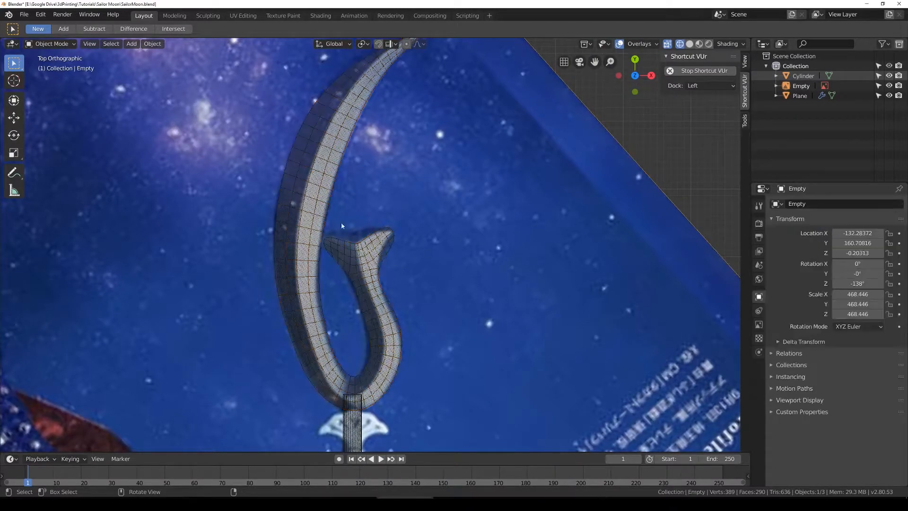
click(335, 183)
middle_drag(335, 183, 387, 250)
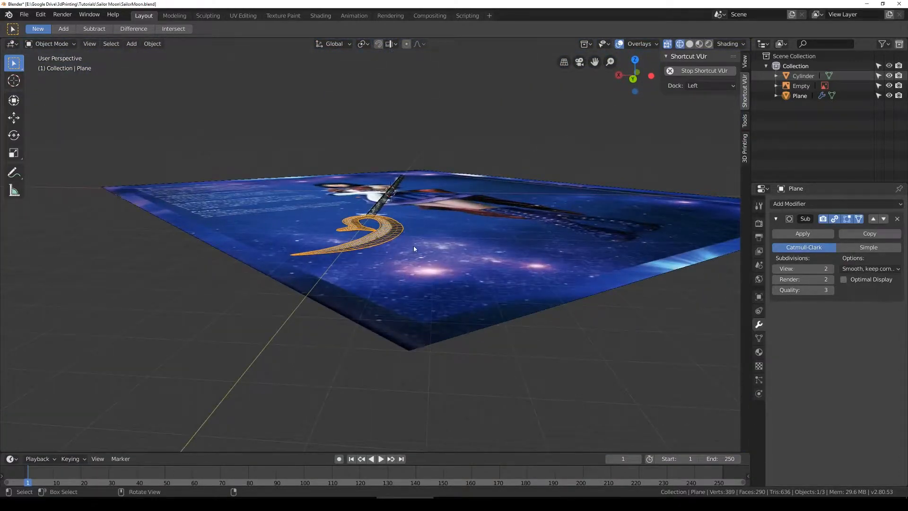
click(746, 62)
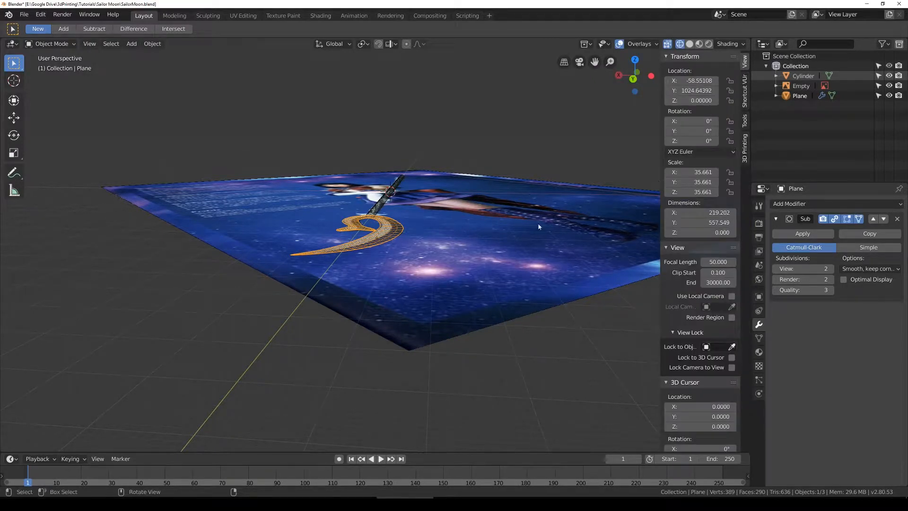
key(g)
key(z)
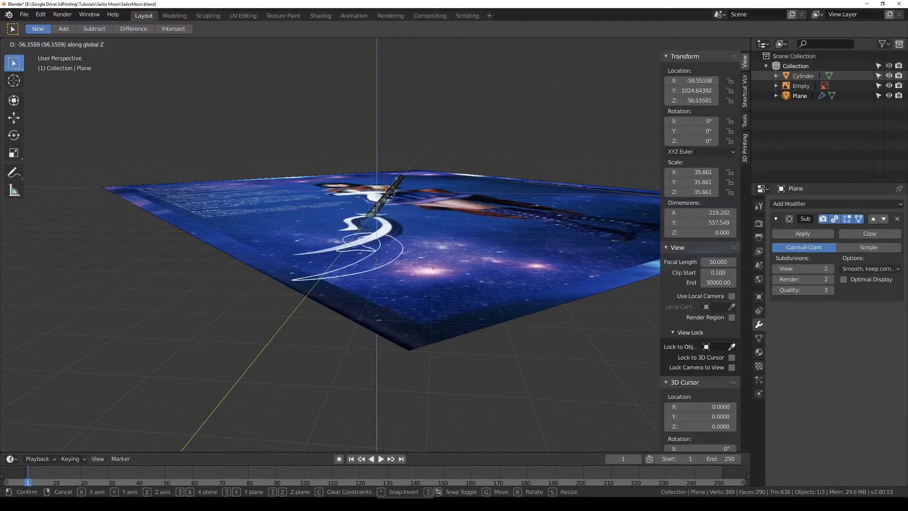
key(Escape)
Step: Select the reference image and move it about -613.7 along Z, well below the staff
middle_drag(404, 215, 428, 232)
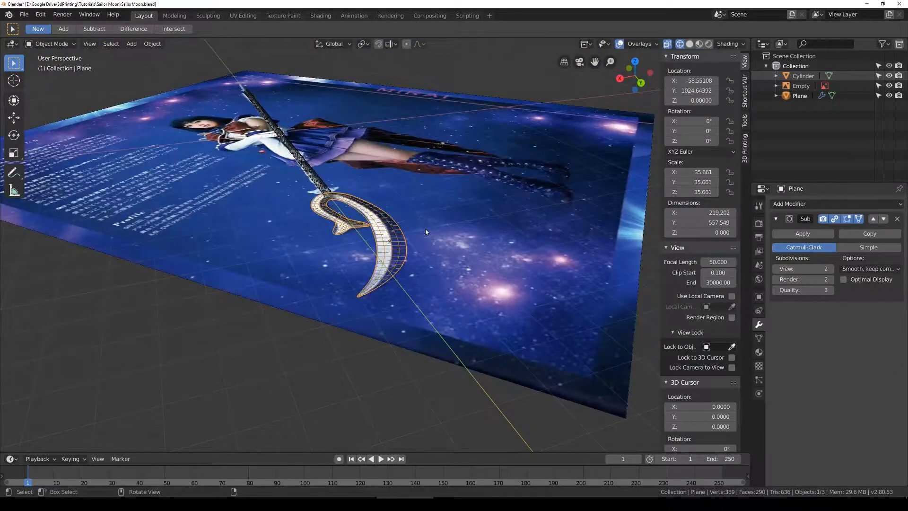
click(425, 229)
middle_drag(482, 277, 470, 198)
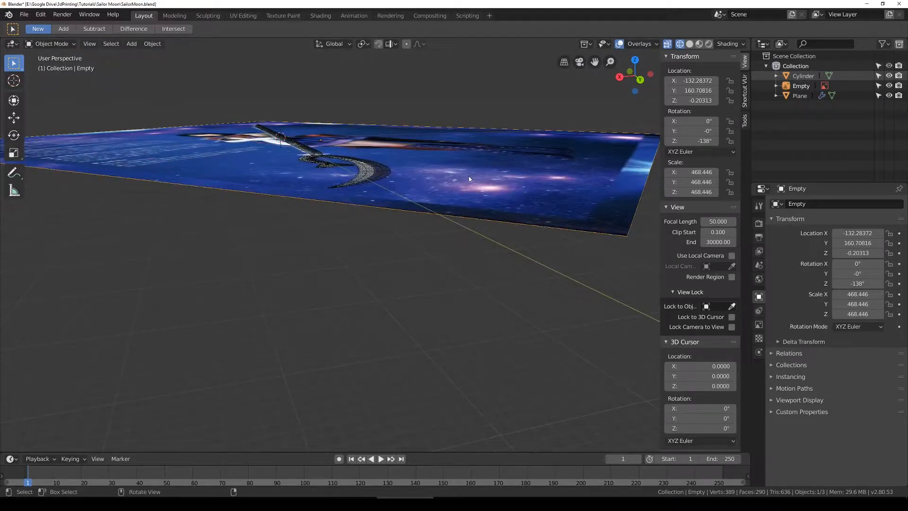
key(g)
key(z)
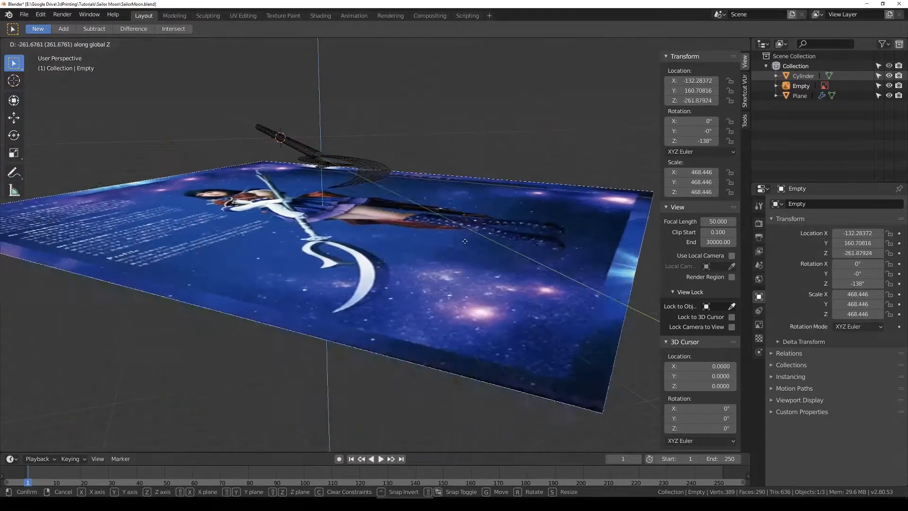
click(443, 327)
middle_drag(425, 214, 392, 231)
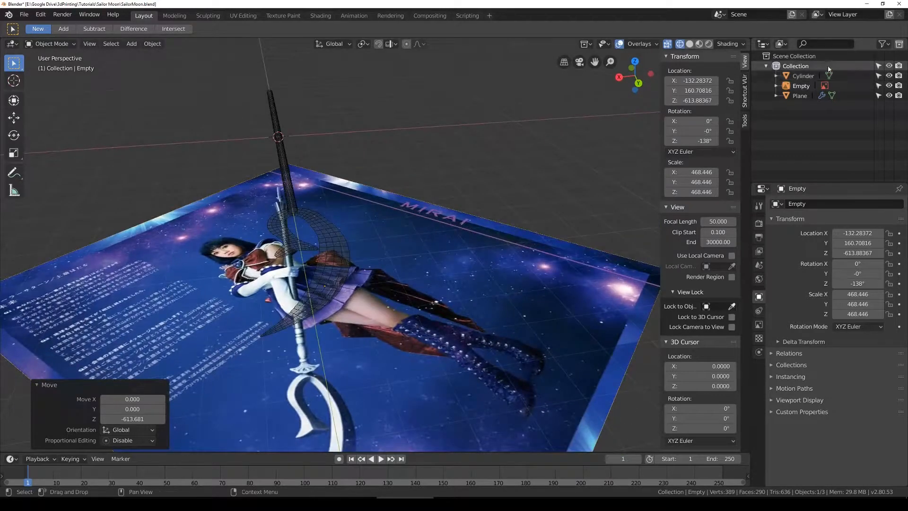
Step: Make the reference image unselectable and save the file
click(879, 87)
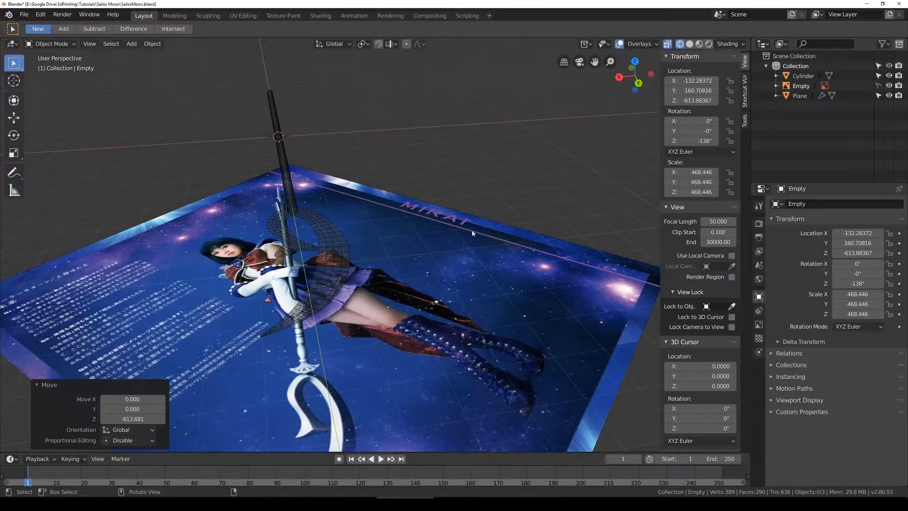
middle_drag(472, 229, 426, 229)
key(ctrl+s)
Step: Select the blade plane and display the scene in solid shading
scroll(427, 228, down, 4)
middle_drag(370, 231, 485, 179)
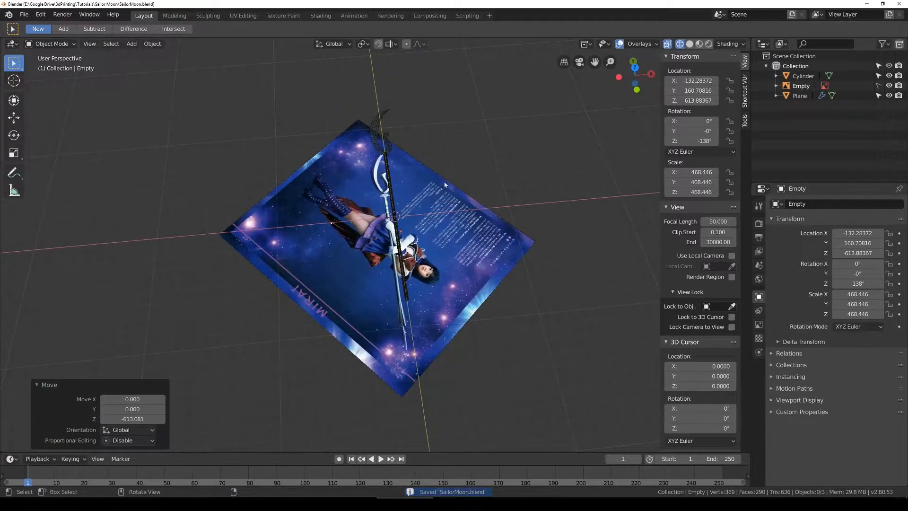
scroll(444, 184, up, 3)
click(408, 65)
shift+middle_drag(483, 121, 464, 200)
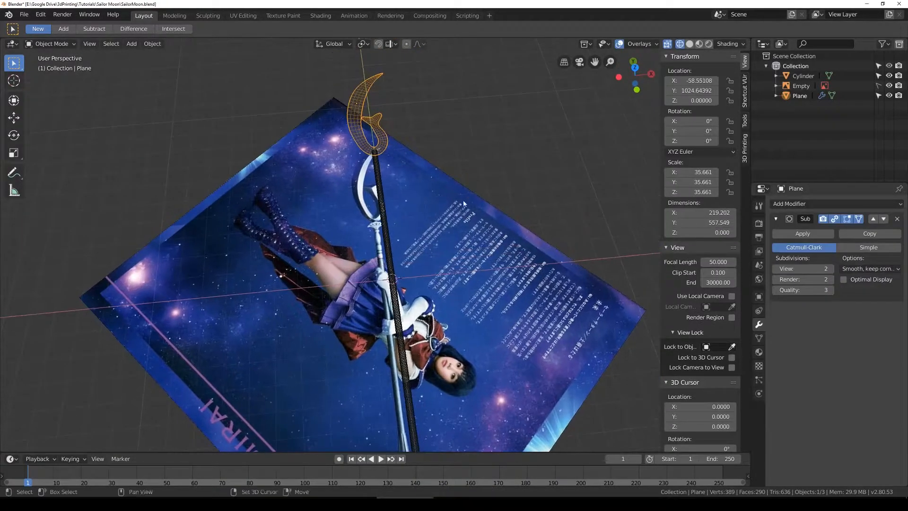
middle_drag(401, 194, 326, 213)
scroll(364, 183, up, 5)
middle_drag(364, 184, 406, 243)
key(shift+z)
key(shift+z)
key(shift+z)
key(shift+z)
key(n)
key(shift+z)
key(shift+z)
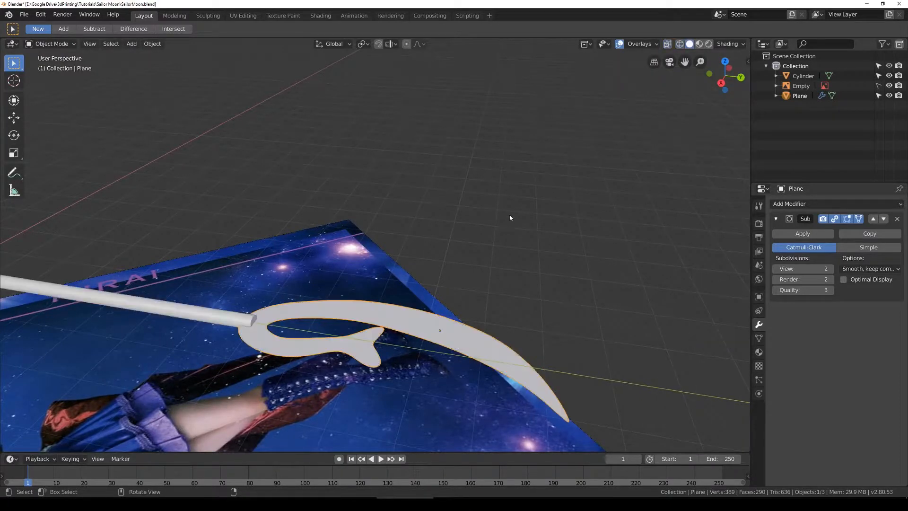
Step: Stop and restart the Shortcut VUr key display
click(747, 62)
click(744, 150)
click(745, 93)
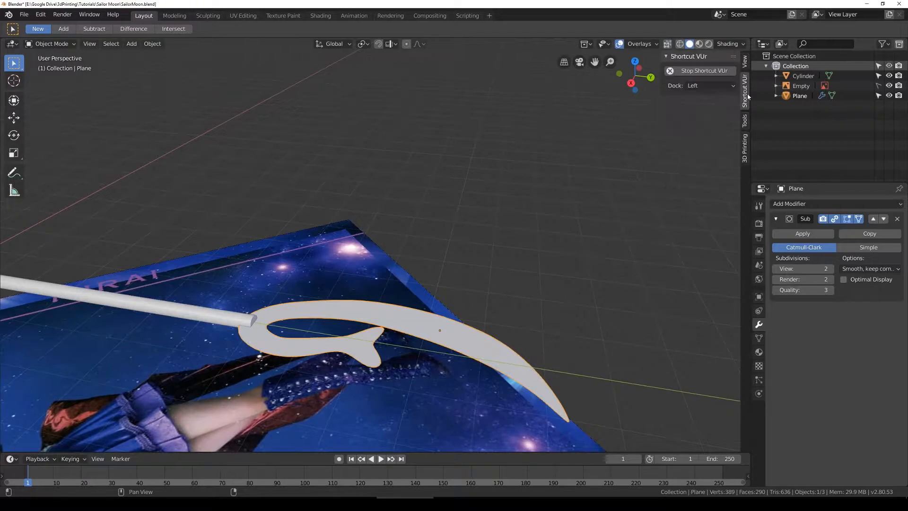
click(708, 73)
click(702, 73)
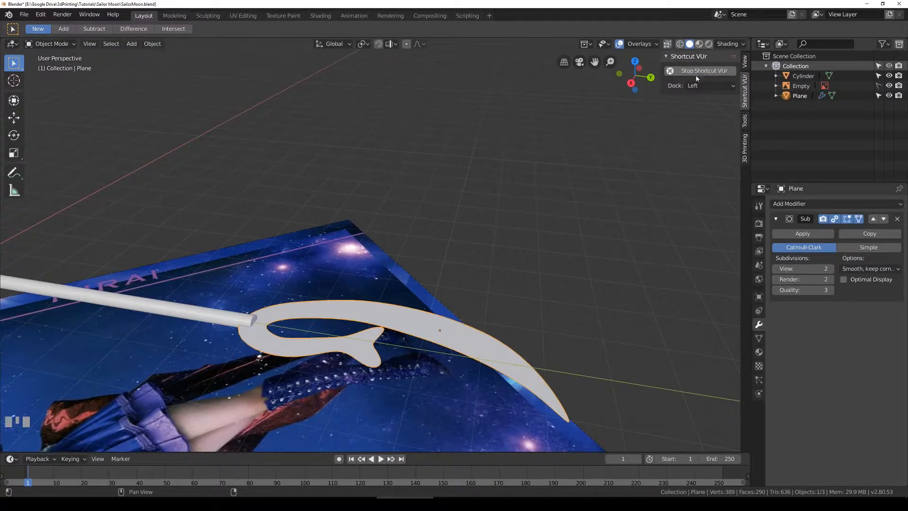
Step: Examine the flat blade and hook mesh in wireframe and solid shading
key(z)
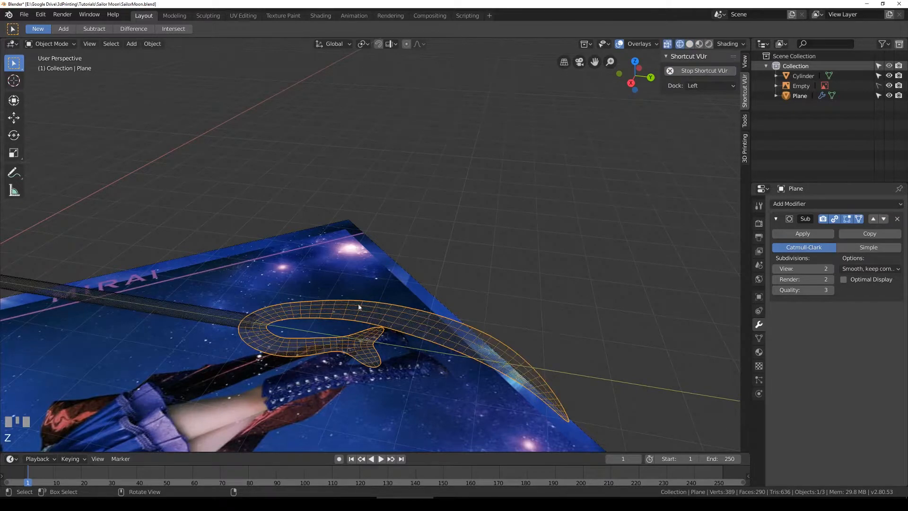
shift+middle_drag(399, 321, 411, 277)
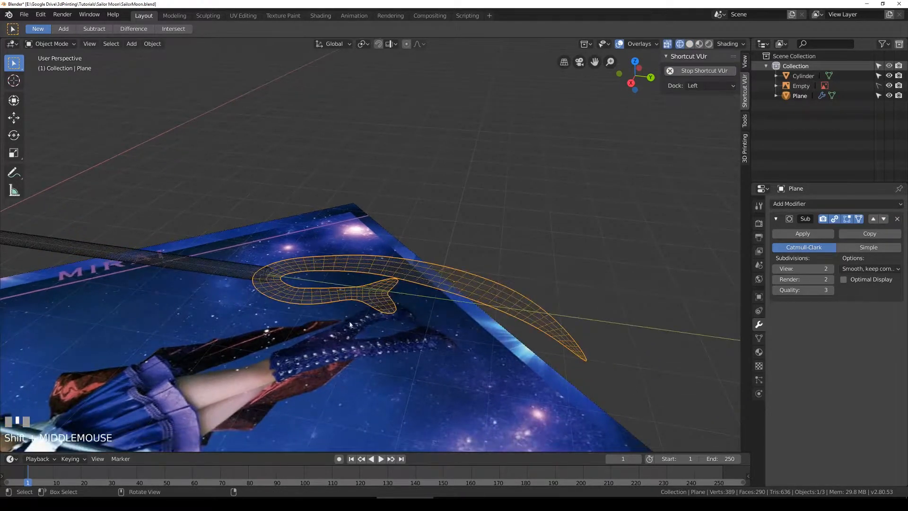
mouse_move(450, 304)
middle_down()
mouse_move(415, 296)
mouse_move(403, 307)
mouse_move(428, 298)
mouse_move(491, 311)
mouse_move(480, 282)
mouse_move(495, 268)
mouse_move(537, 259)
mouse_move(400, 271)
mouse_move(473, 277)
mouse_move(454, 270)
middle_up()
key(z)
scroll(428, 299, up, 1)
Step: Select the blade's entire mesh in Edit Mode and return to Object Mode
key(Tab)
key(a)
key(a)
key(a)
scroll(455, 271, up, 2)
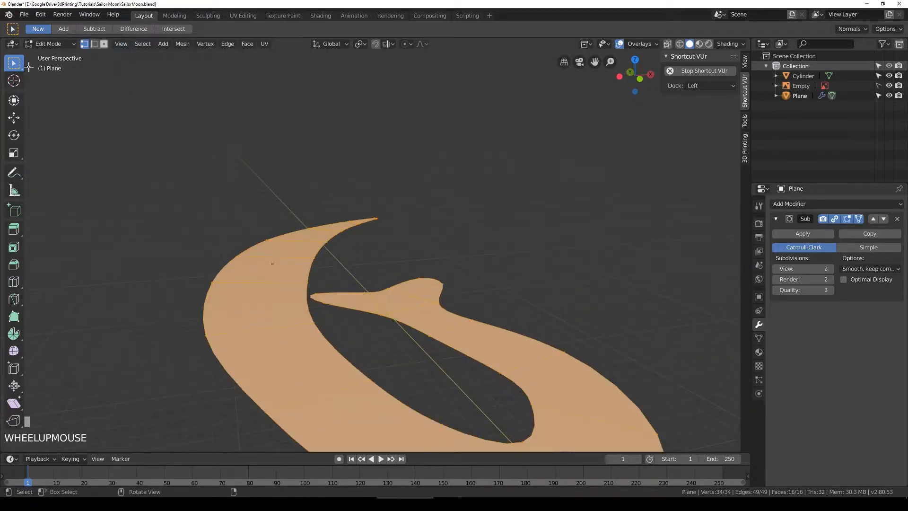
scroll(388, 272, down, 2)
shift+middle_drag(387, 272, 371, 223)
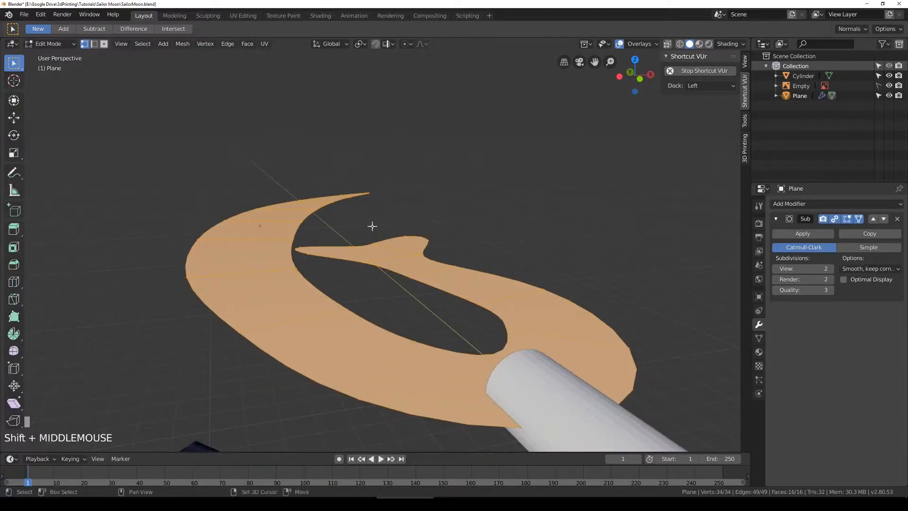
key(Tab)
scroll(370, 224, down, 4)
shift+middle_drag(335, 280, 349, 237)
scroll(345, 218, down, 3)
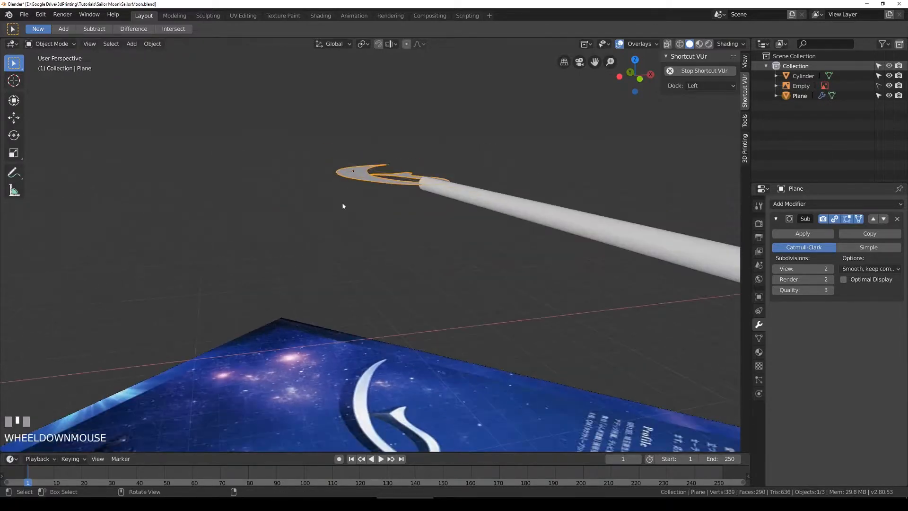
Step: Add a centred lengthwise loop cut along the blade and hook, plus a single loop cut through the hook's forked tip
shift+middle_drag(414, 364, 390, 264)
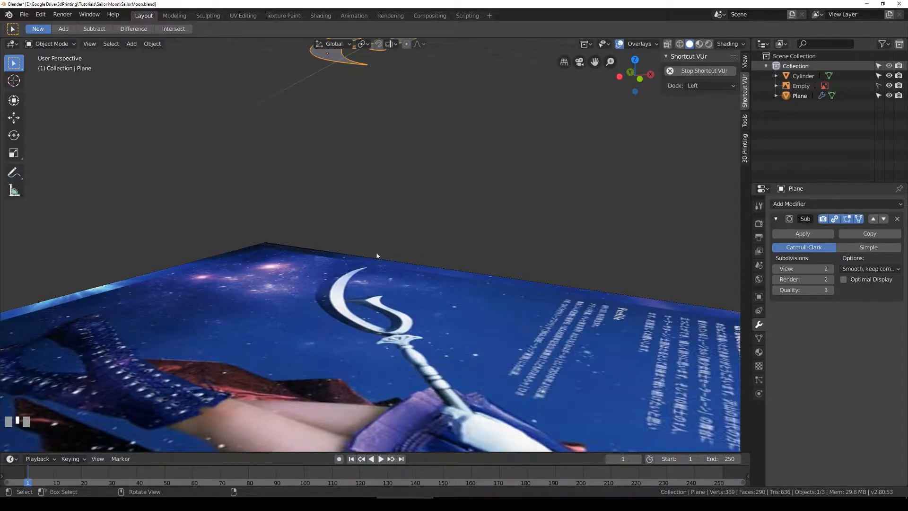
middle_drag(400, 239, 417, 191)
scroll(384, 211, up, 3)
key(Tab)
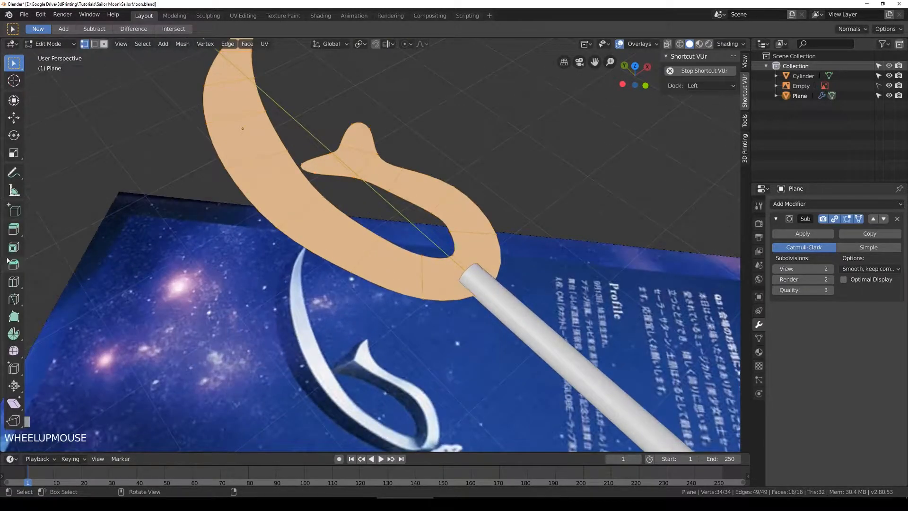
click(13, 282)
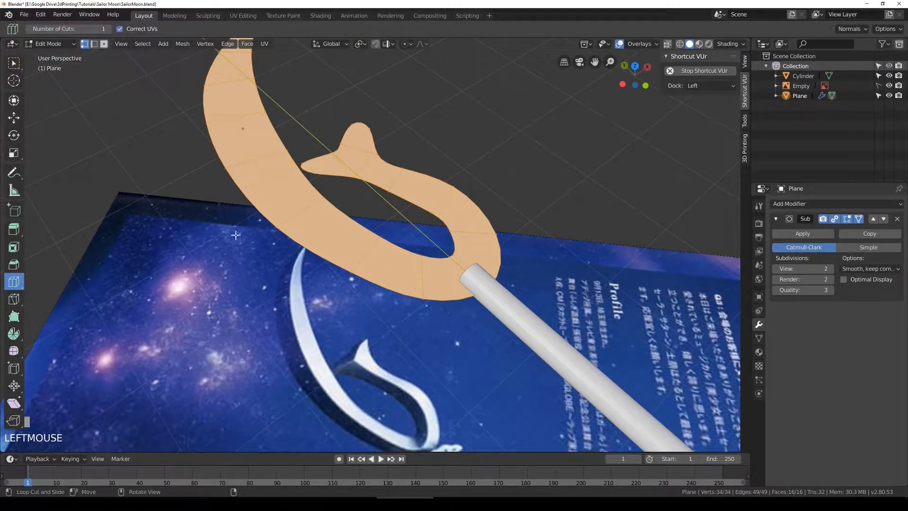
click(299, 206)
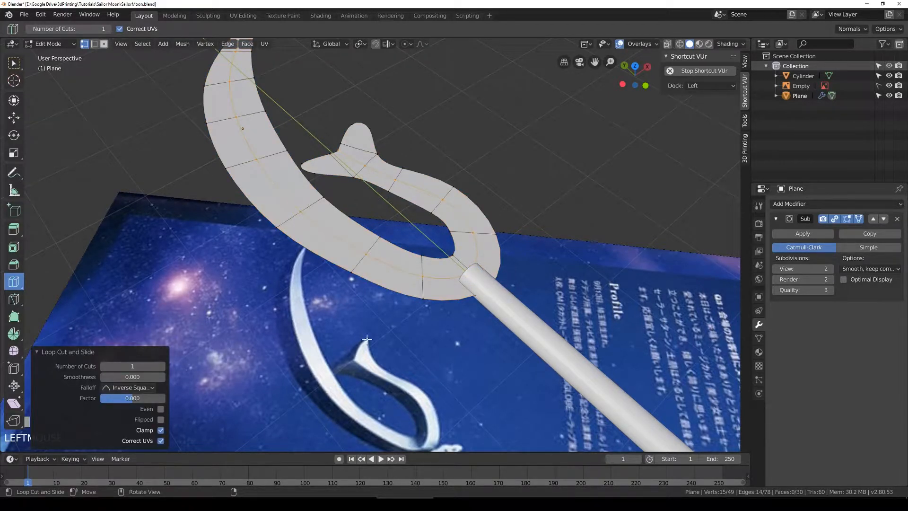
click(355, 158)
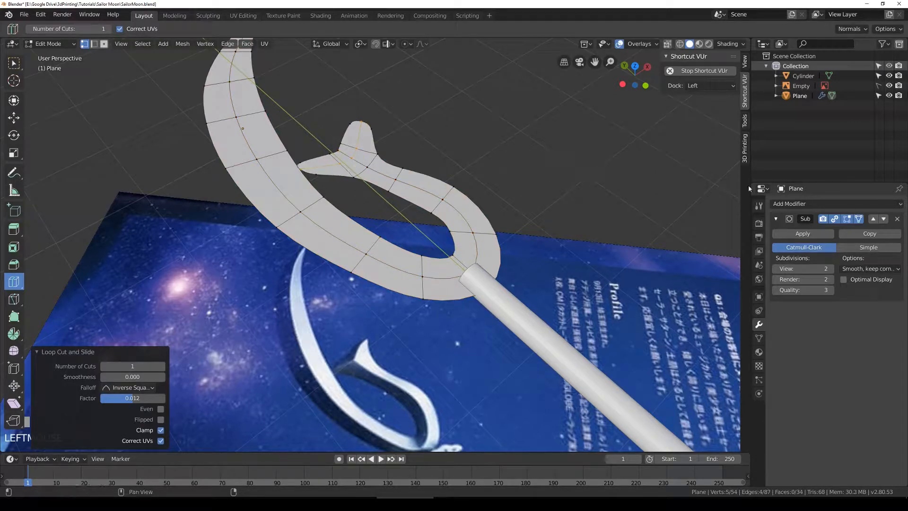
Step: Select the lengthwise centre edge loop of the blade and hook, leaving out the vertex at the blade's pointed tip
click(14, 62)
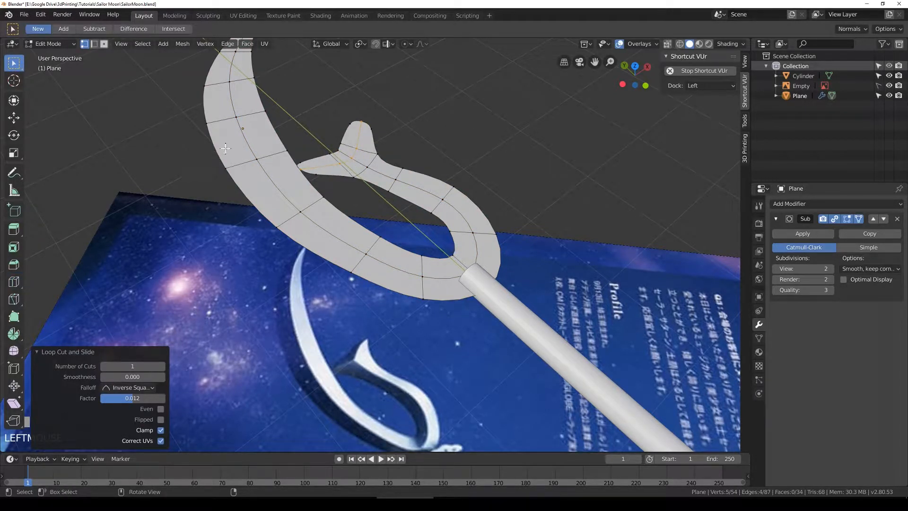
alt+click(249, 115)
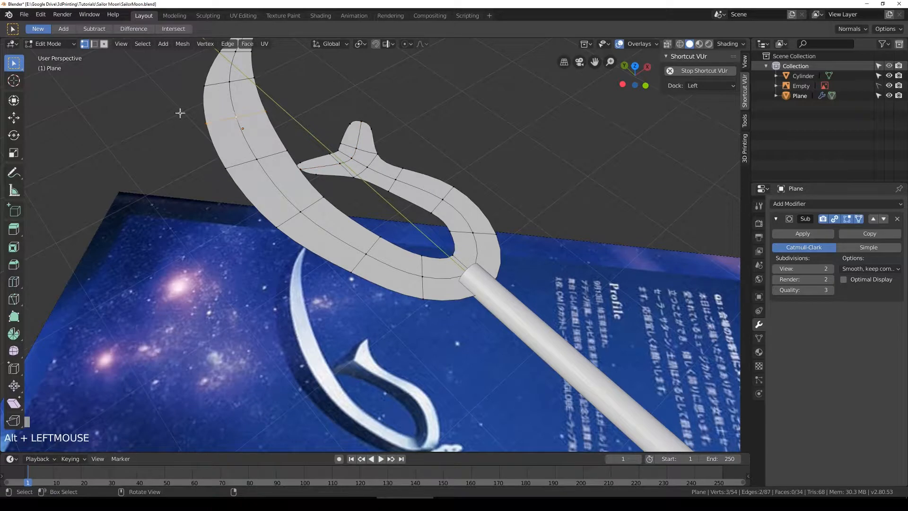
click(94, 44)
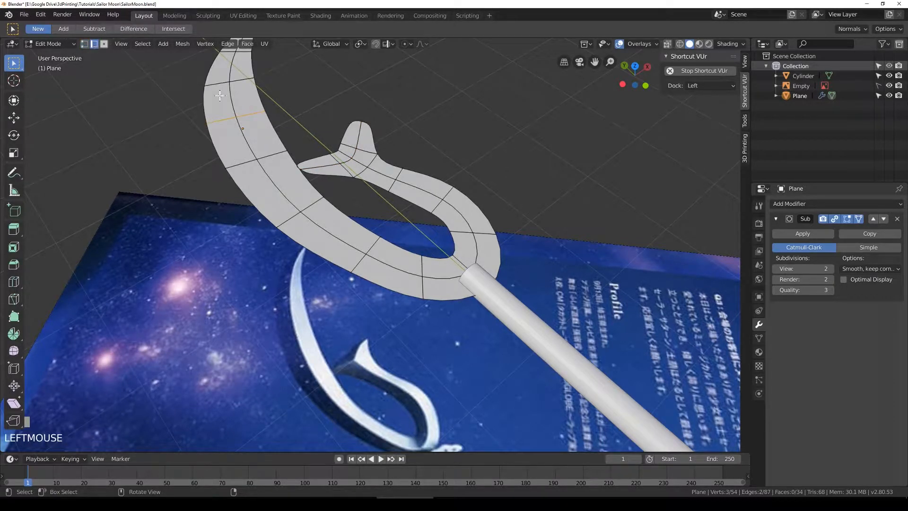
alt+click(272, 176)
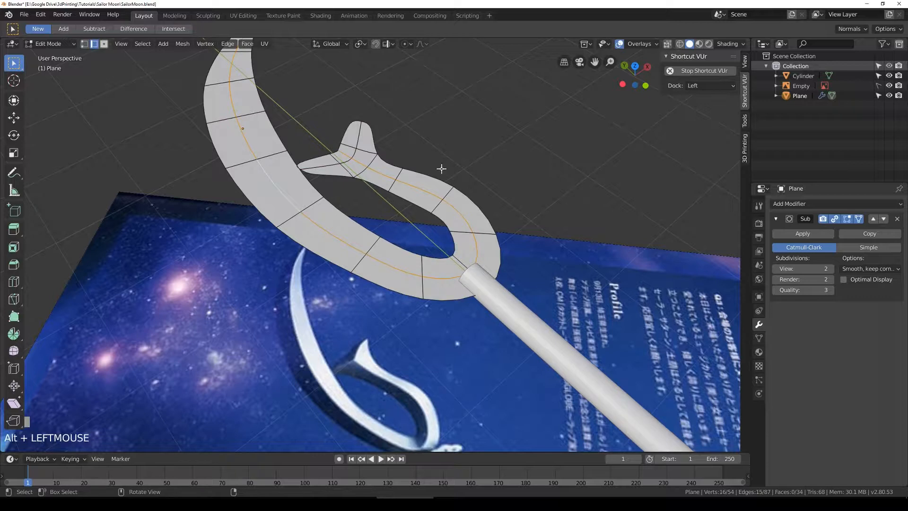
shift+middle_drag(342, 100, 328, 180)
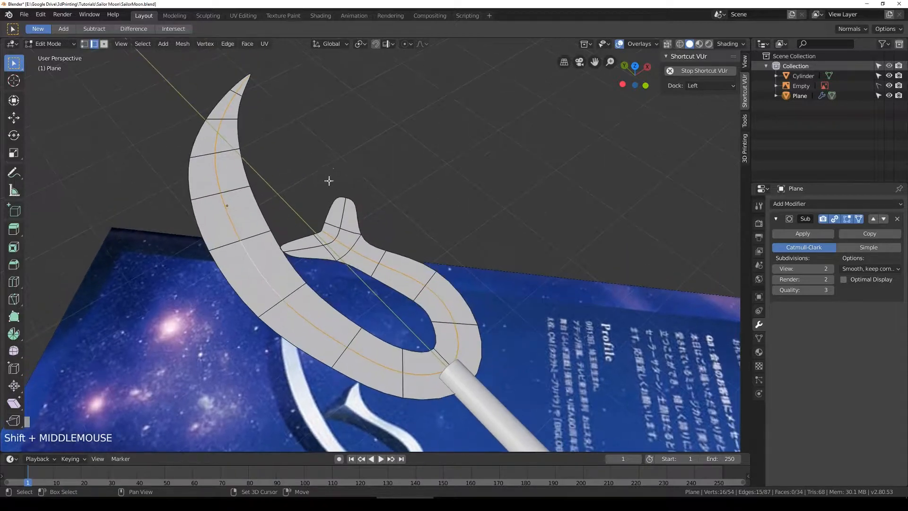
click(84, 44)
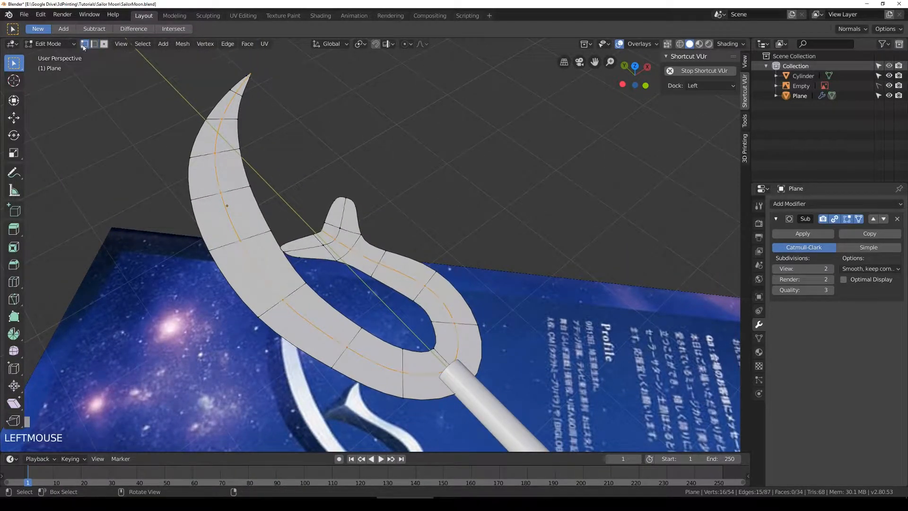
shift+click(251, 72)
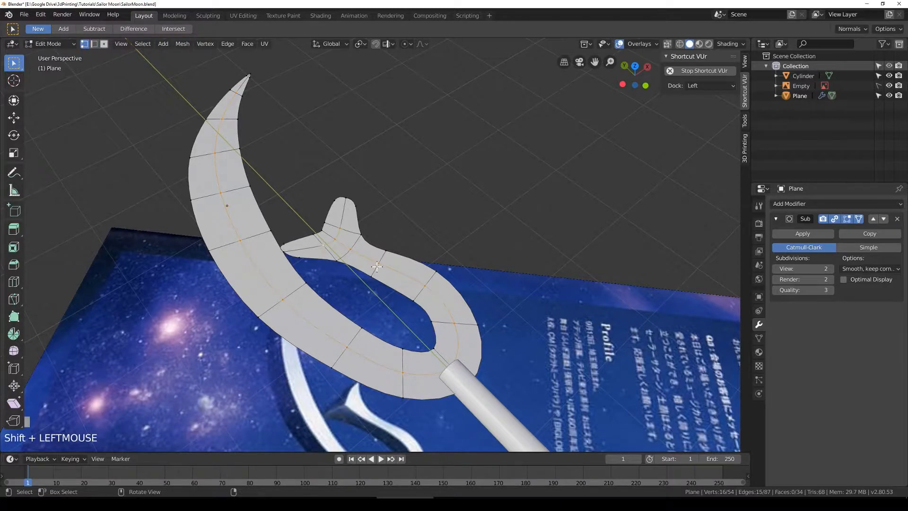
middle_drag(377, 266, 416, 246)
key(g)
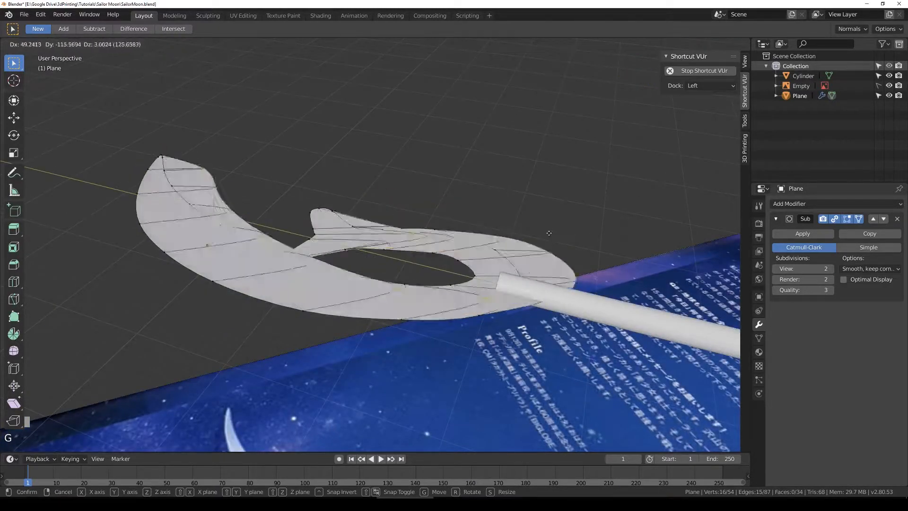
right_click(400, 255)
Step: Raise the selected centre loop about 23.5 along global Z to form a ridge
middle_drag(400, 255, 446, 260)
key(g)
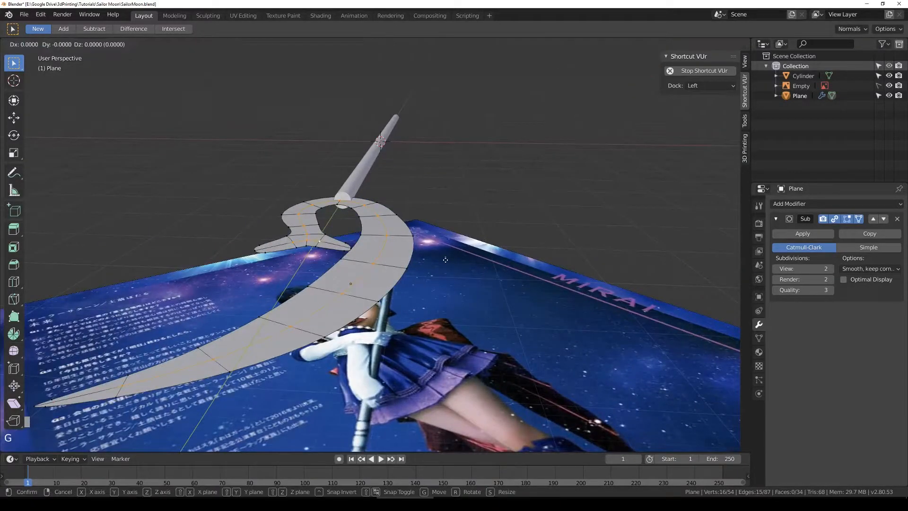
key(z)
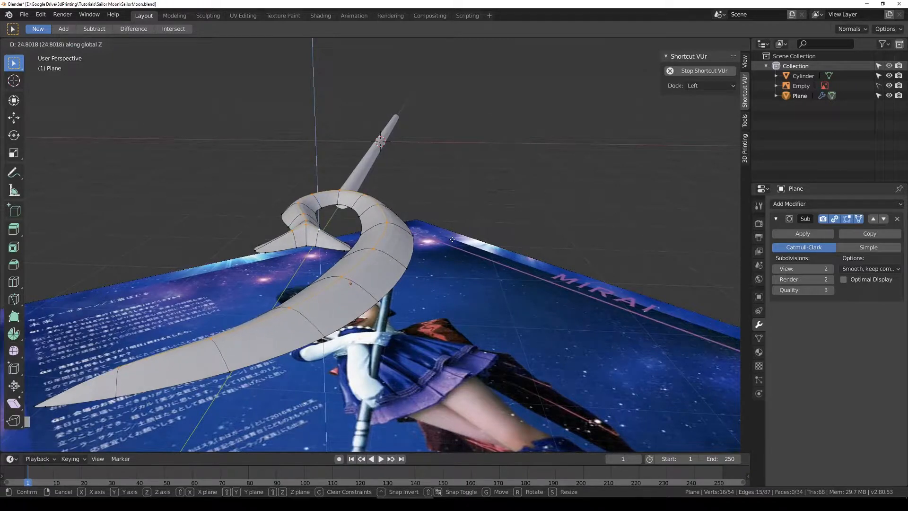
click(452, 240)
Step: Examine the raised ridge and its junction with the shaft from several angles, in solid and wireframe shading
middle_drag(452, 240, 361, 245)
middle_drag(548, 304, 566, 320)
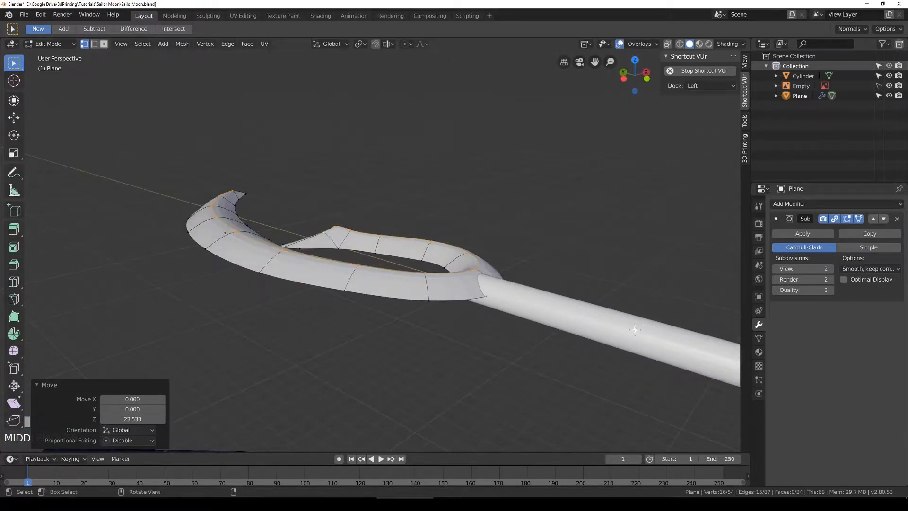
middle_drag(487, 294, 485, 254)
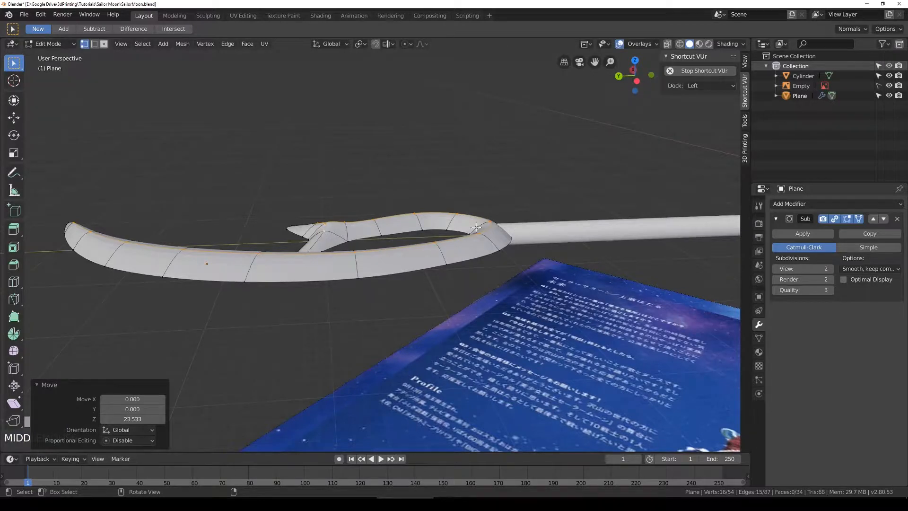
middle_drag(540, 225, 550, 252)
shift+middle_drag(610, 179, 553, 227)
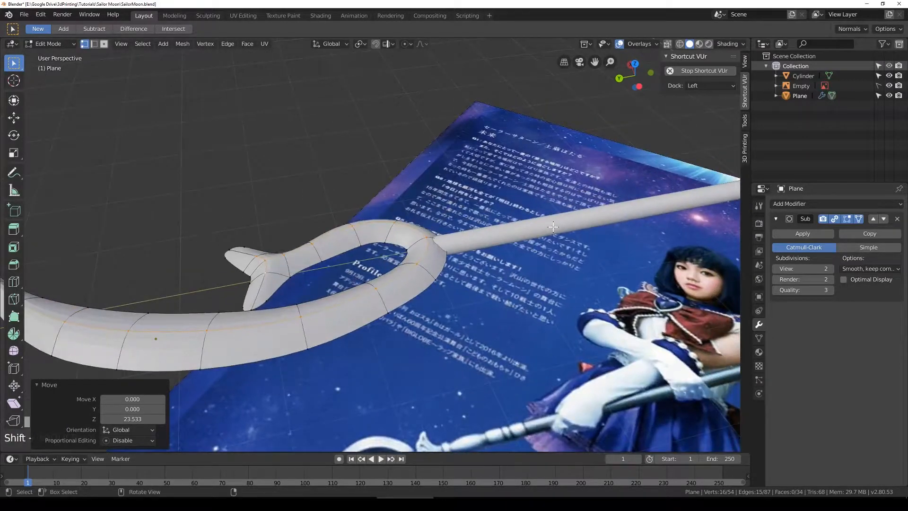
key(shift+z)
middle_drag(439, 244, 432, 269)
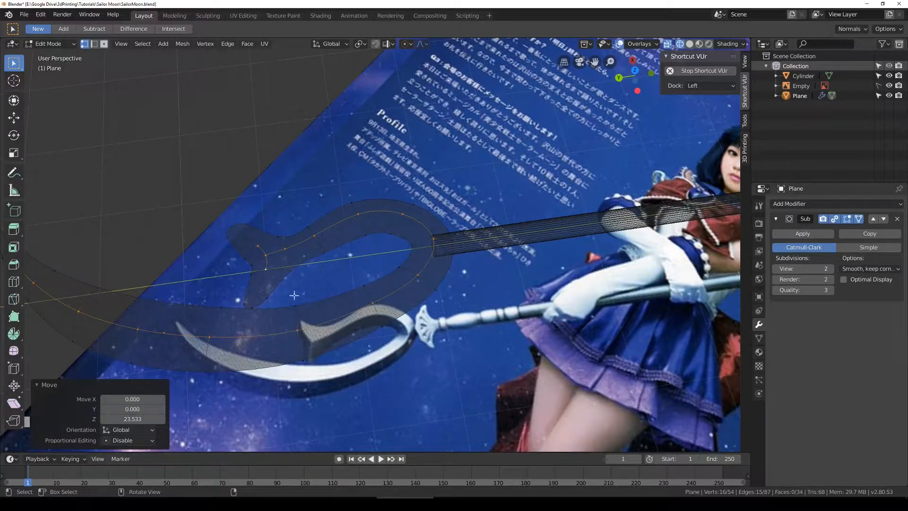
key(shift+z)
Step: Raise the centre ridge of the blade and hook a further 3.7 along global Z
mouse_move(442, 273)
middle_down()
mouse_move(428, 230)
mouse_move(463, 242)
mouse_move(414, 219)
middle_up()
key(g)
key(z)
click(459, 234)
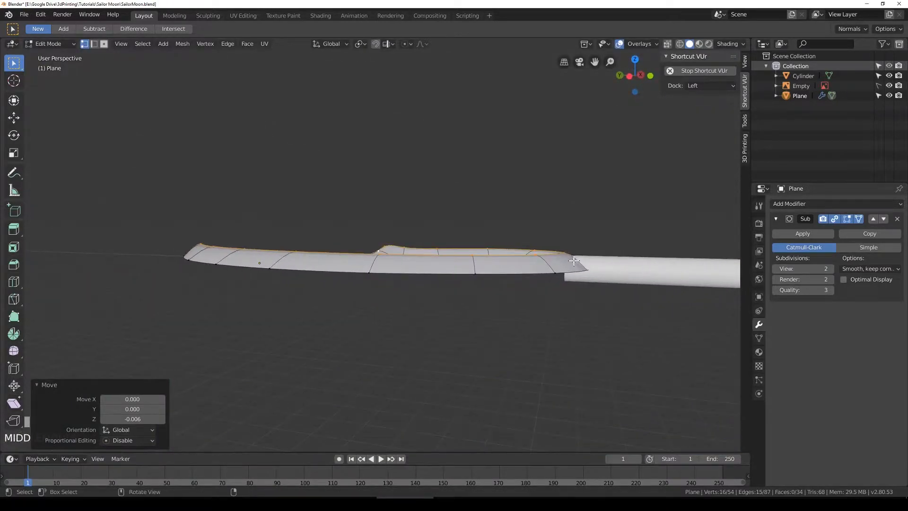
key(g)
key(z)
click(426, 237)
middle_drag(426, 237, 472, 294)
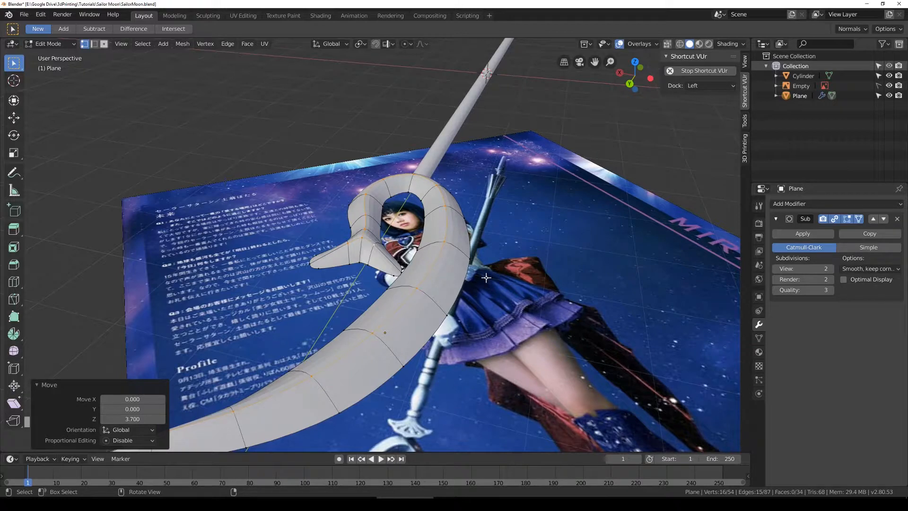
Step: Set the mean crease of the selected ridge edges to 1
click(745, 63)
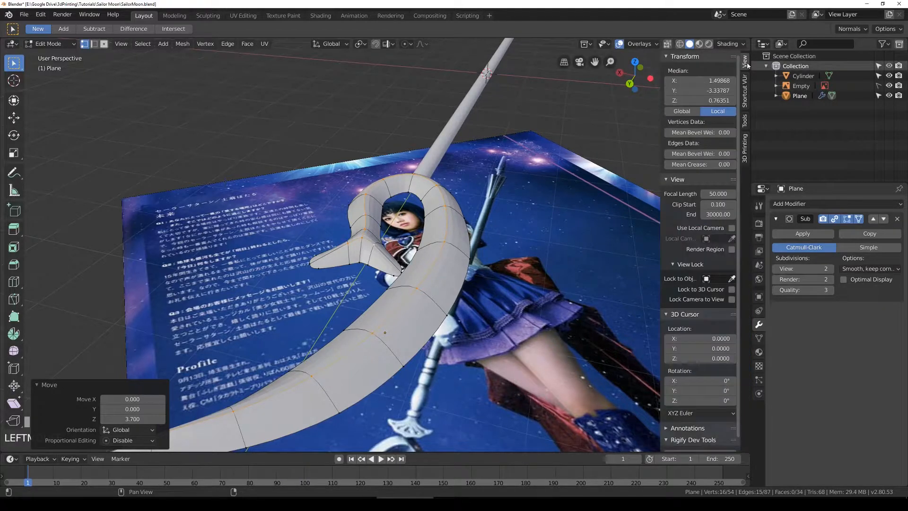
click(666, 179)
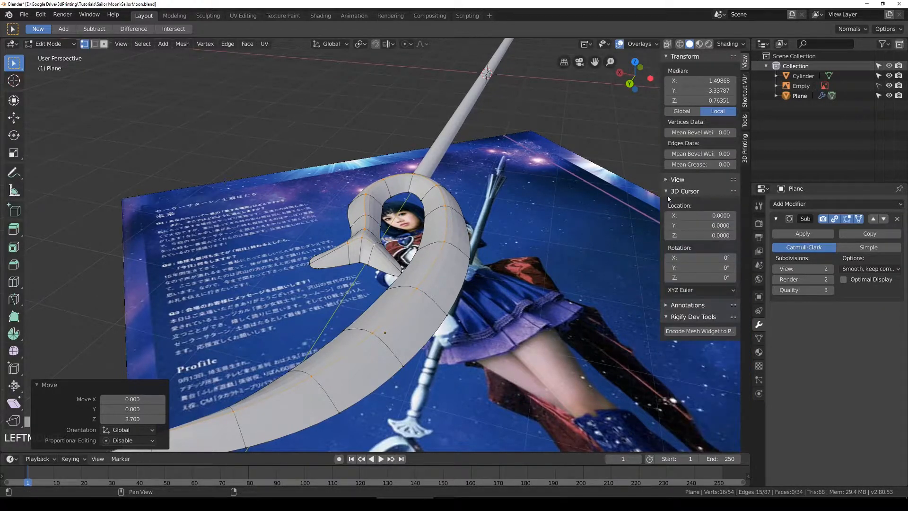
click(667, 193)
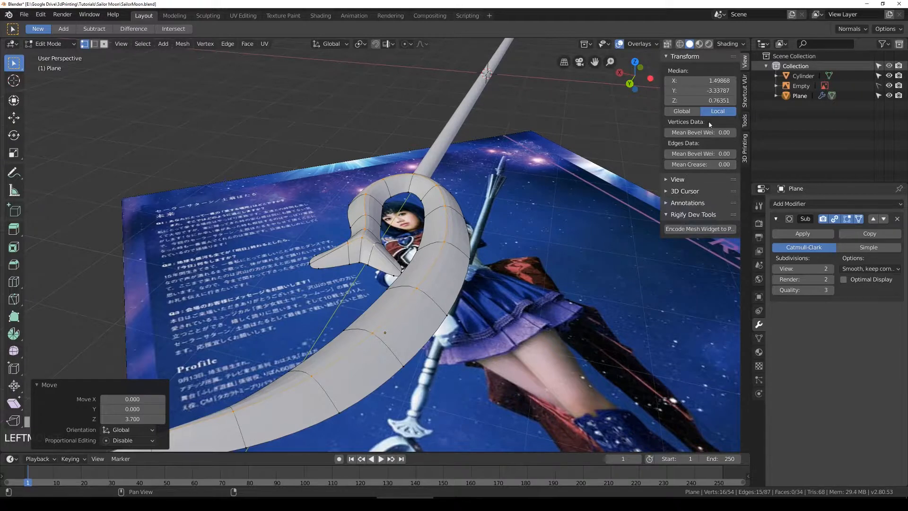
click(686, 164)
text(1)
key(Return)
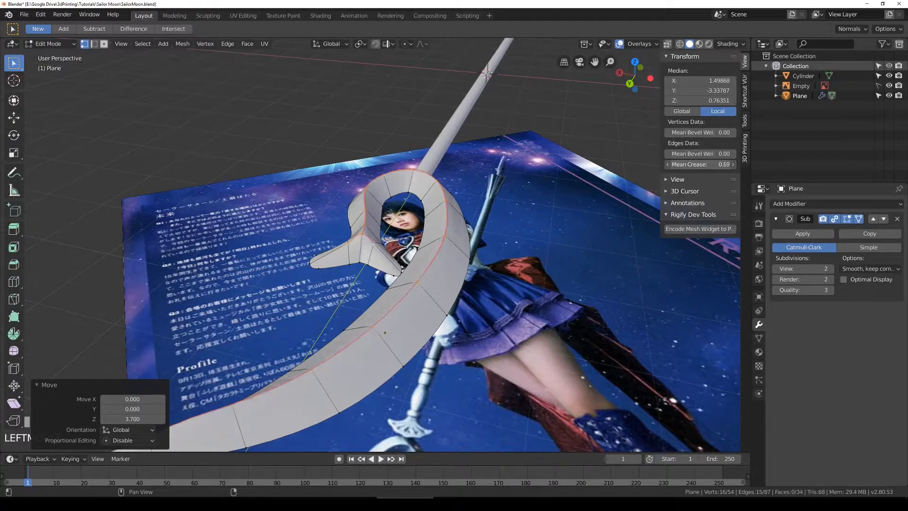
Step: Lower the creased ridge along global Z to a local height of about 0.357
middle_drag(496, 203, 420, 208)
key(g)
key(z)
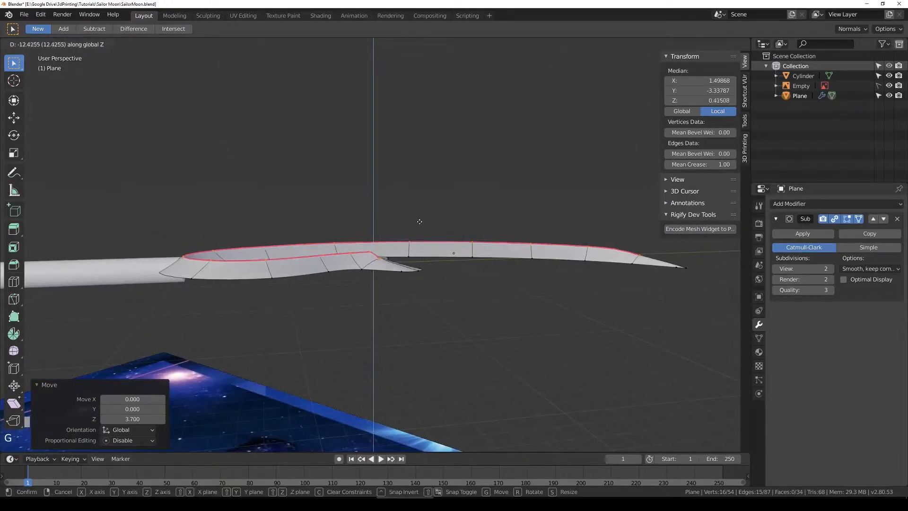
click(402, 249)
scroll(402, 249, up, 3)
click(384, 269)
middle_drag(401, 263, 388, 281)
key(g)
right_click(411, 264)
Step: Select the centre vertices along both prongs of the hook's fork and set their edges' mean crease to 1
click(327, 268)
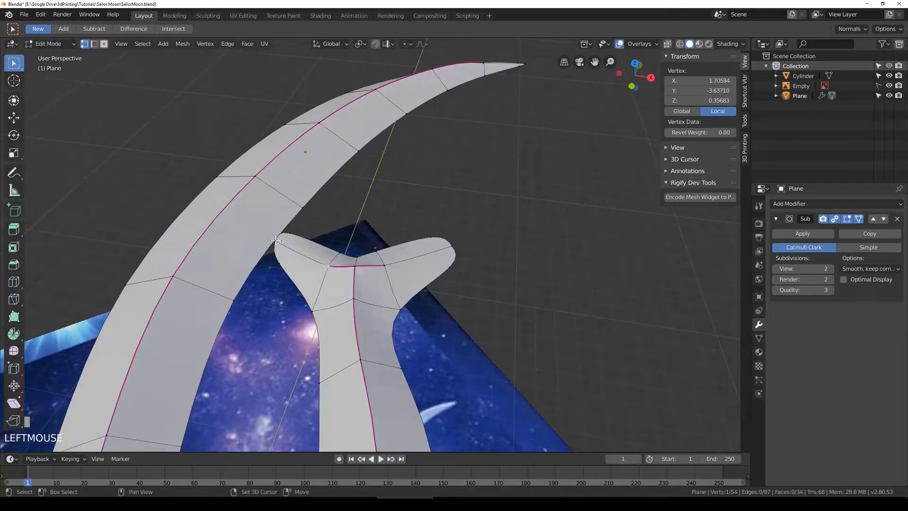
shift+click(276, 242)
shift+click(459, 250)
shift+click(385, 265)
drag(726, 164, 804, 164)
Step: In the top wireframe view, move the vertex where the fork's creased ridges meet towards the notch between the prongs
middle_drag(435, 246, 382, 254)
scroll(382, 254, down, 3)
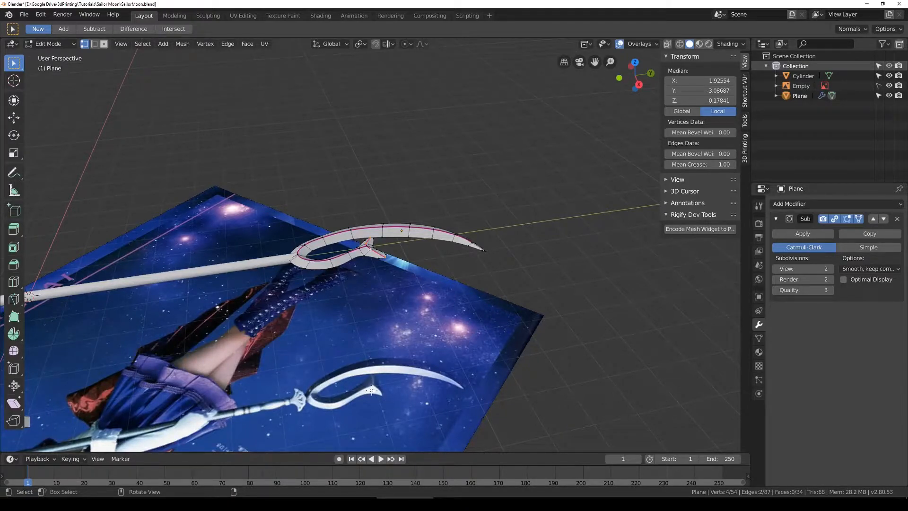
middle_drag(374, 381, 367, 291)
key(KP_7)
key(alt+z)
scroll(366, 291, up, 6)
click(381, 294)
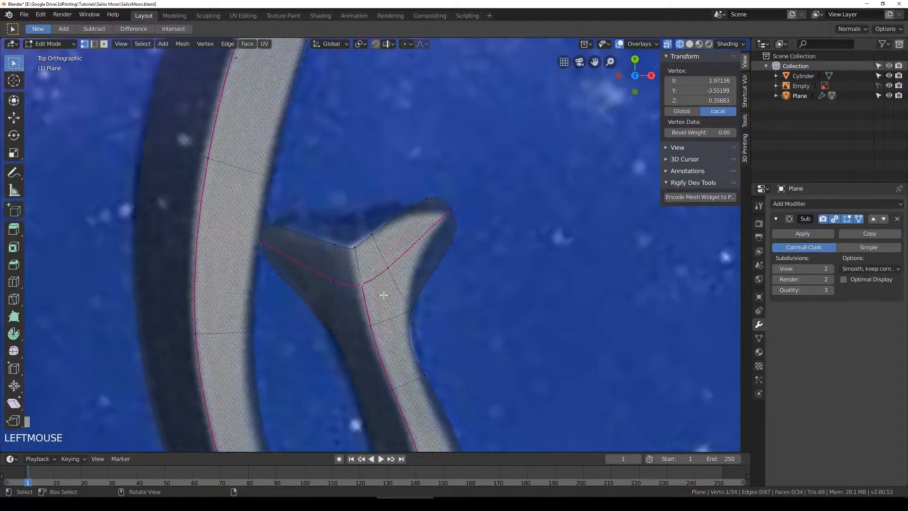
key(g)
click(378, 272)
Step: Shift the mid-prong ridge vertices on either side of the fork junction so both creases run straight to the prong tips
key(g)
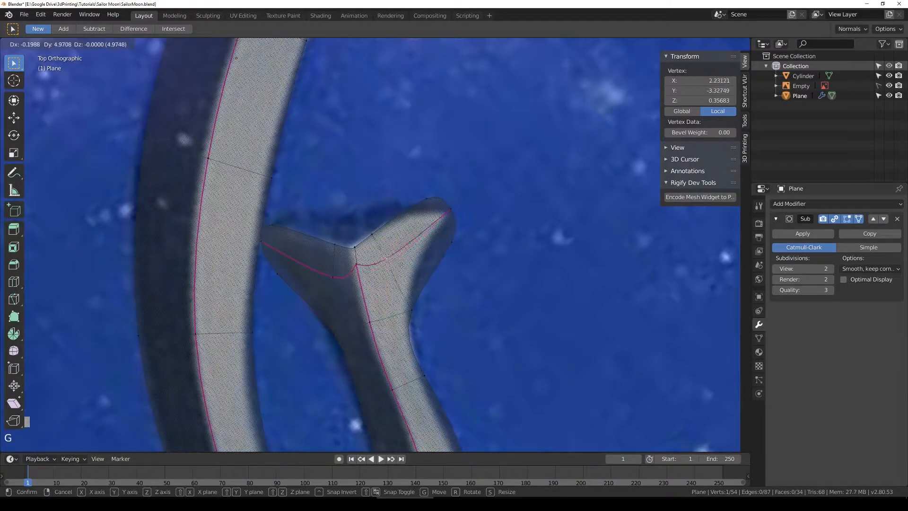
click(396, 252)
key(g)
click(328, 253)
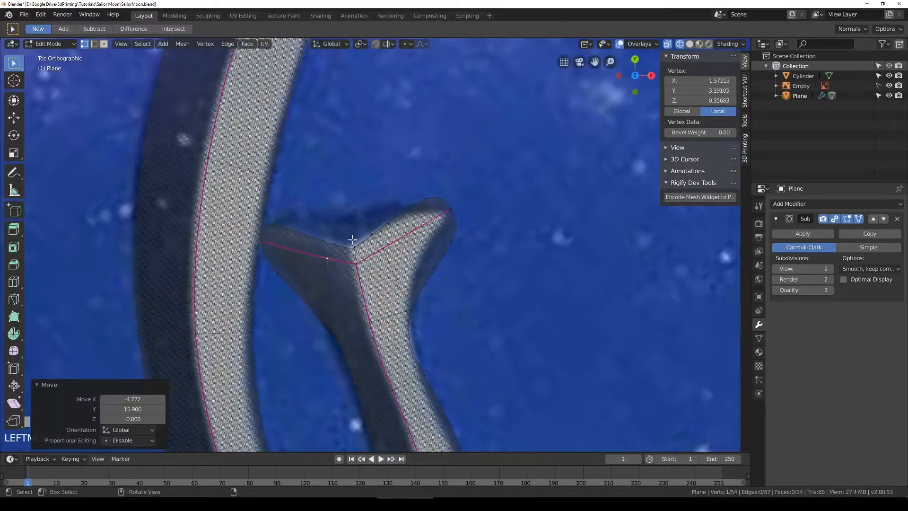
key(Tab)
key(g)
right_click(78, 335)
key(Tab)
Step: Reposition the outline vertices in the notch between the two prongs to follow the reference contour
click(355, 246)
scroll(374, 231, up, 3)
key(g)
click(304, 235)
key(g)
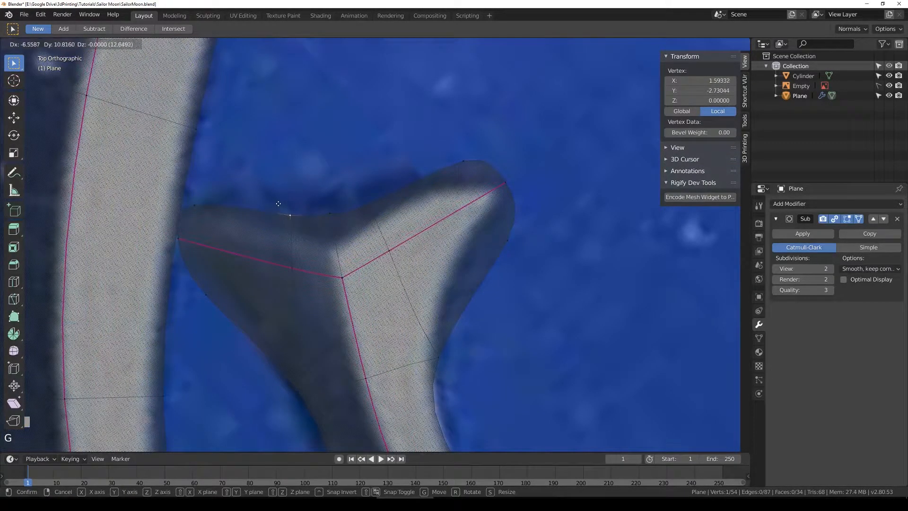
click(293, 206)
key(g)
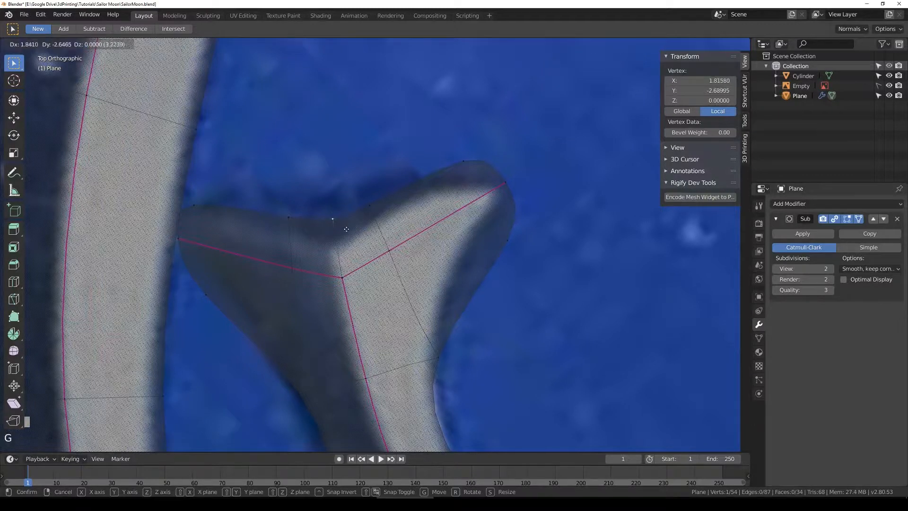
click(345, 237)
Step: Refine the fork's ridge junction and its two neighbouring ridge vertices to match the highlight edges in the reference
click(346, 282)
key(g)
click(344, 264)
click(390, 252)
key(g)
click(296, 263)
key(g)
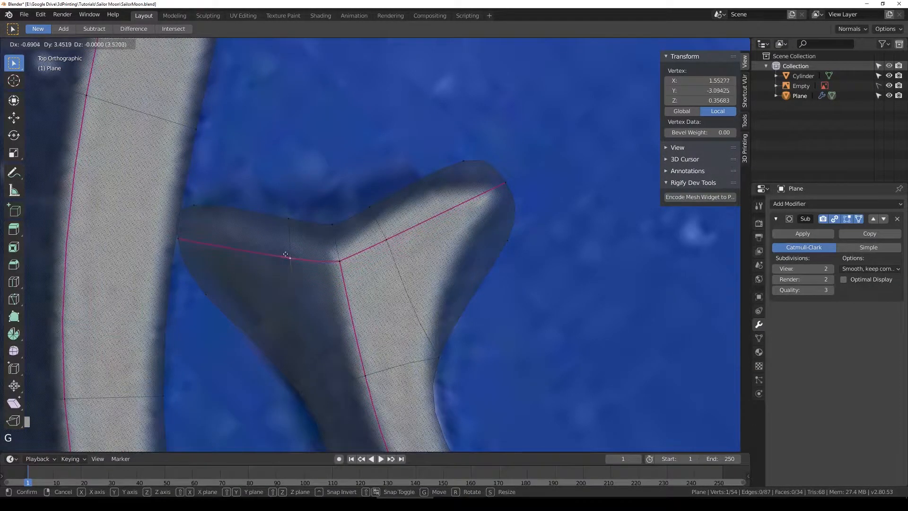
click(287, 252)
Step: Adjust the left prong's tip vertex and upper outline vertex to follow the prong's contour in the reference image
click(186, 208)
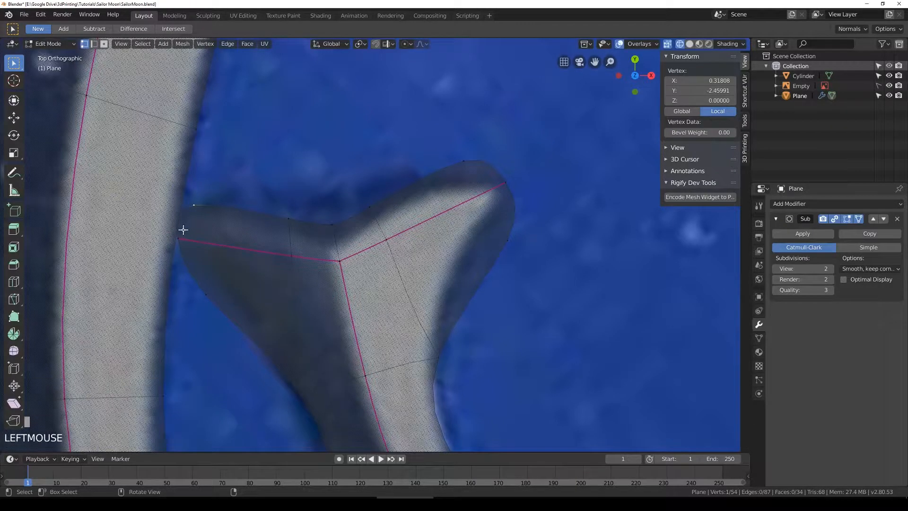
key(g)
click(183, 237)
key(g)
click(179, 235)
click(199, 205)
key(g)
click(220, 213)
Step: Pull the right prong's upper outline vertex inwards and reposition the notch outline vertices along the reference edge
click(464, 164)
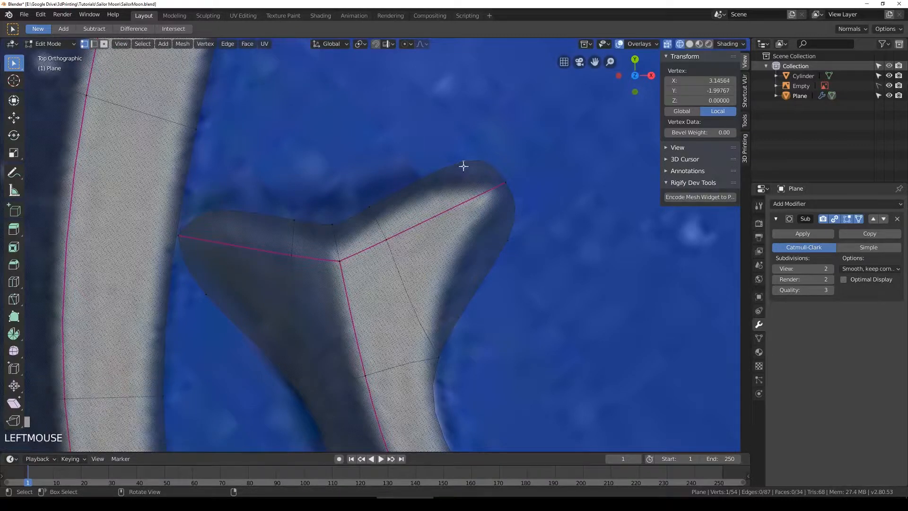
key(g)
click(415, 196)
click(347, 216)
key(g)
click(344, 222)
click(282, 222)
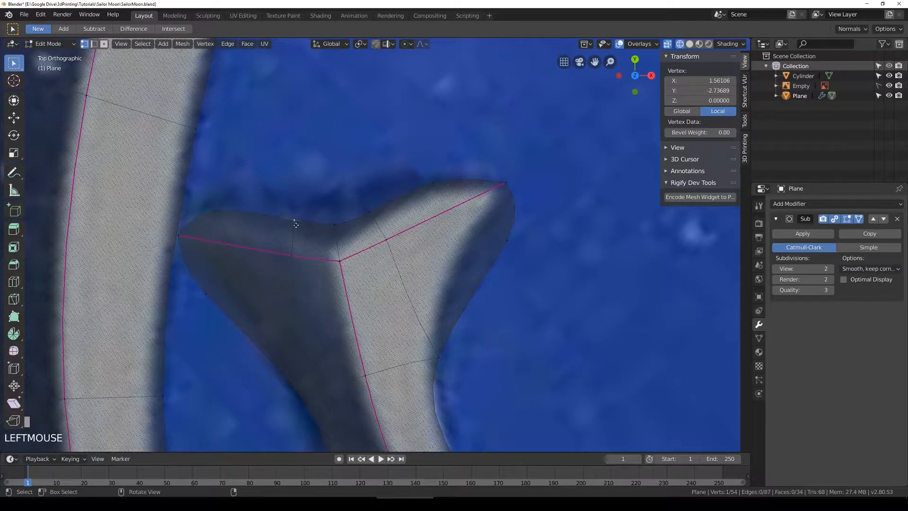
key(g)
click(311, 235)
click(337, 231)
key(g)
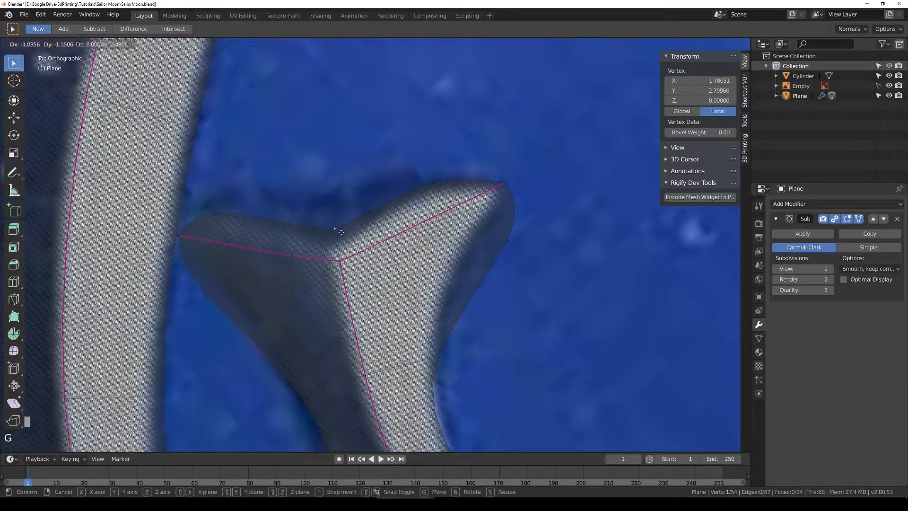
click(334, 231)
Step: Move the right prong's creased tip vertex and the outline vertex beneath it onto the reference silhouette
click(506, 184)
key(g)
click(498, 177)
click(507, 240)
key(g)
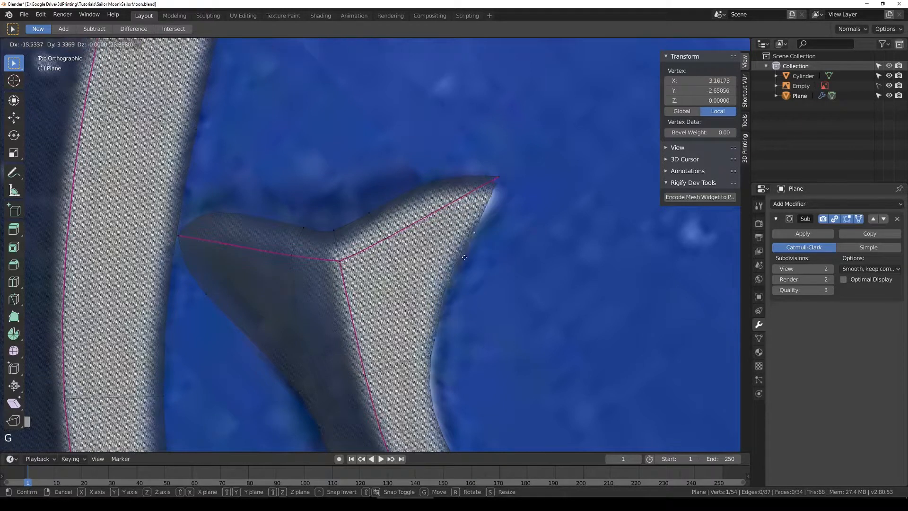
click(494, 235)
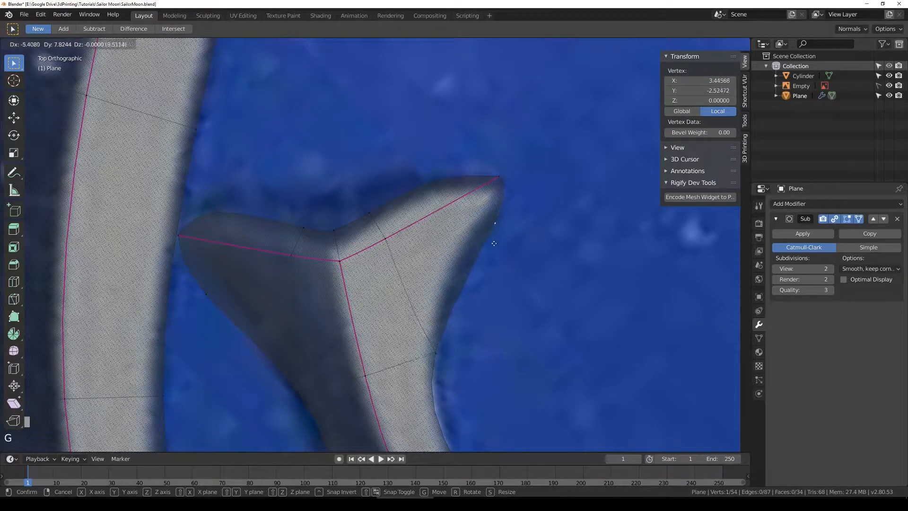
key(g)
click(509, 227)
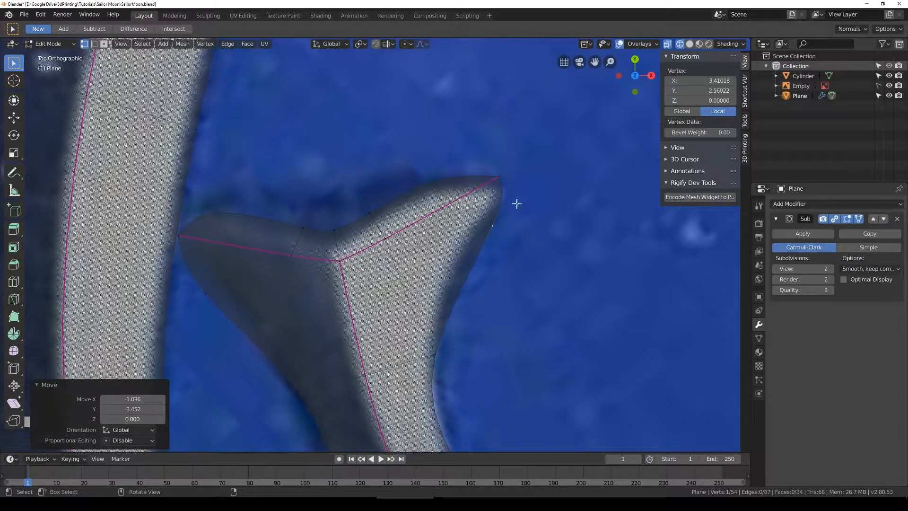
Step: Add one loop cut across the lower halves of both prongs, crossing the stem ridge below the fork junction
click(14, 281)
click(394, 297)
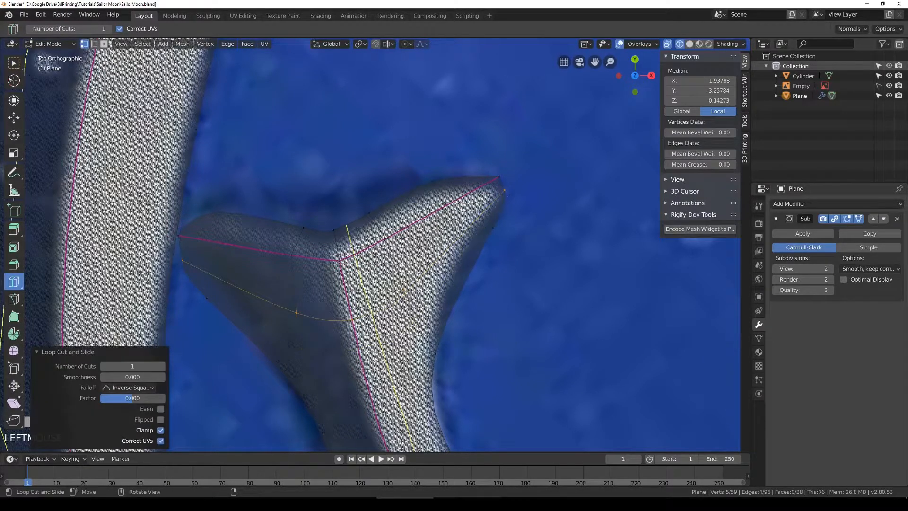
click(15, 68)
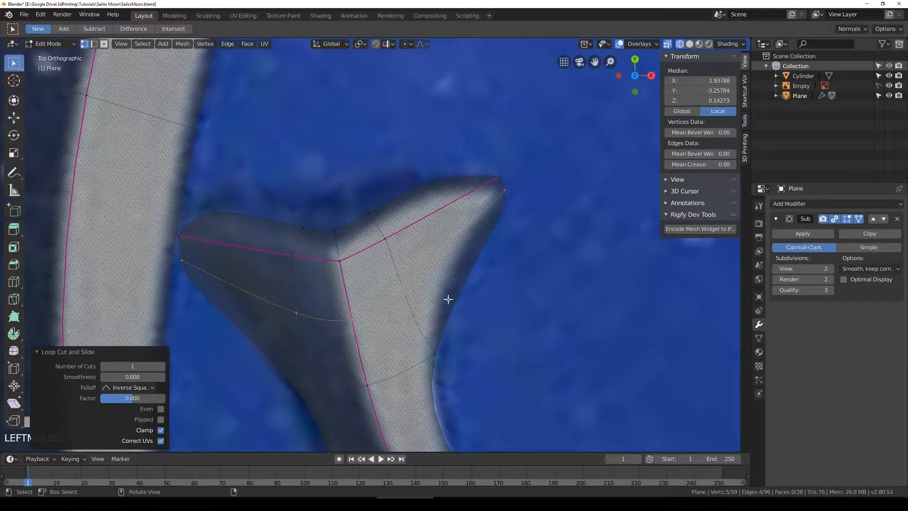
Step: Reposition the outline vertices along the right prong's outer edge down to the stem to match the reference curve
click(510, 203)
click(496, 229)
key(g)
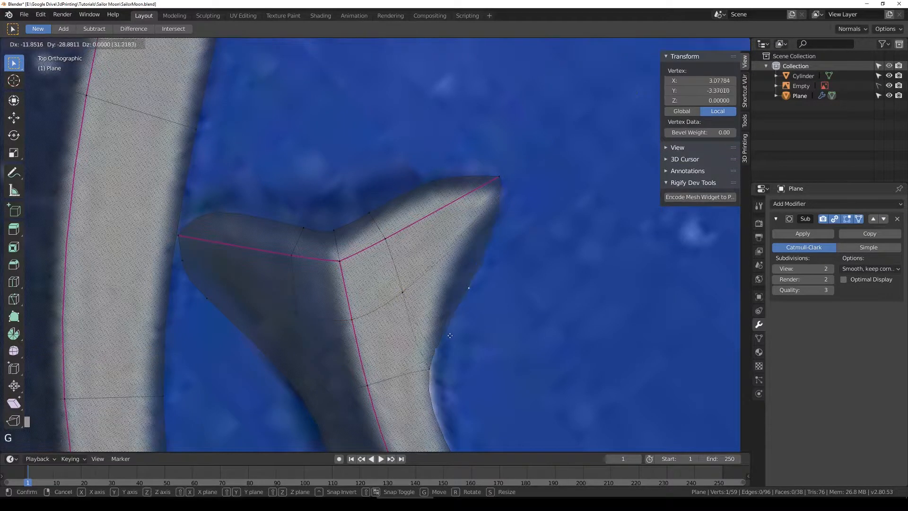
click(435, 325)
click(421, 380)
key(g)
click(439, 366)
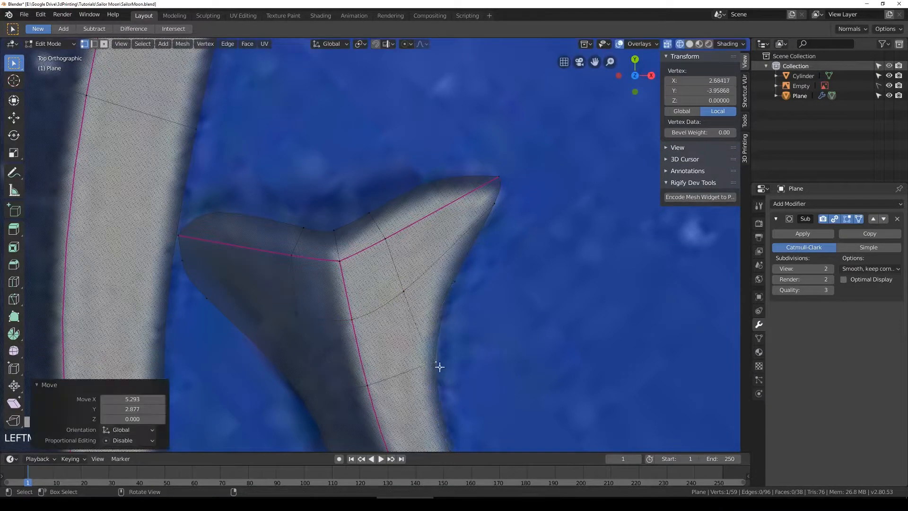
Step: Move the two lower outline vertices of the left prong down along its outer edge towards the stem
click(195, 296)
key(g)
click(280, 360)
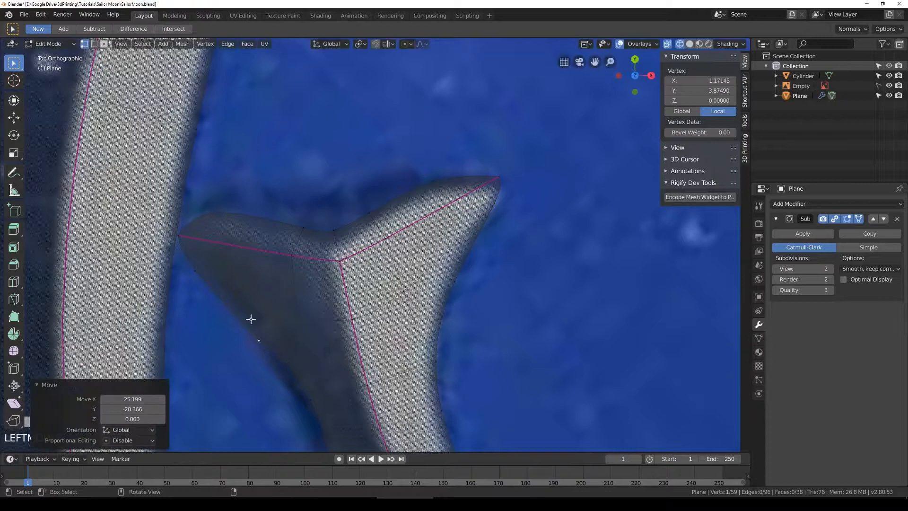
click(194, 270)
key(g)
click(232, 303)
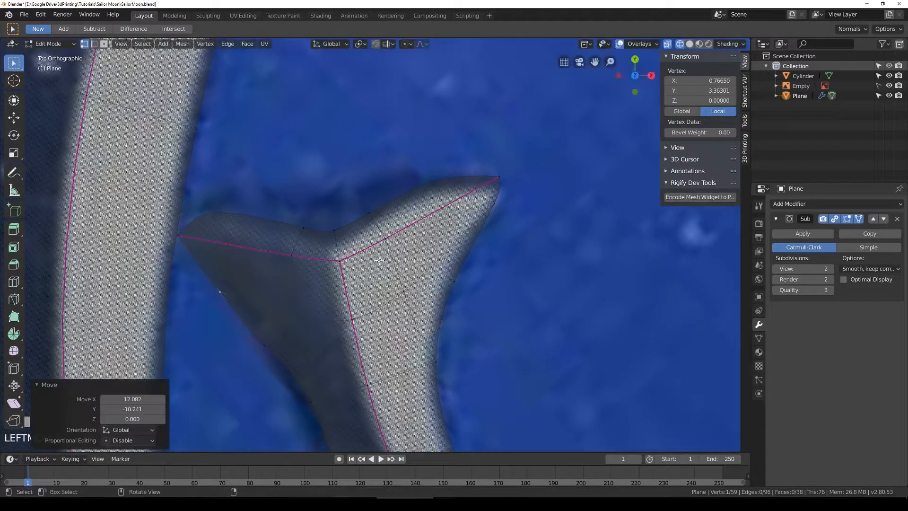
Step: Shift the new loop's interior vertices on both sides of the stem ridge to even out the face spacing
click(405, 290)
key(g)
click(388, 295)
click(302, 319)
key(g)
click(305, 319)
Step: Adjust the outline vertex below the right prong's tip and the creased tip vertex itself to fit the reference
click(498, 203)
key(g)
click(487, 226)
click(501, 176)
key(g)
click(503, 186)
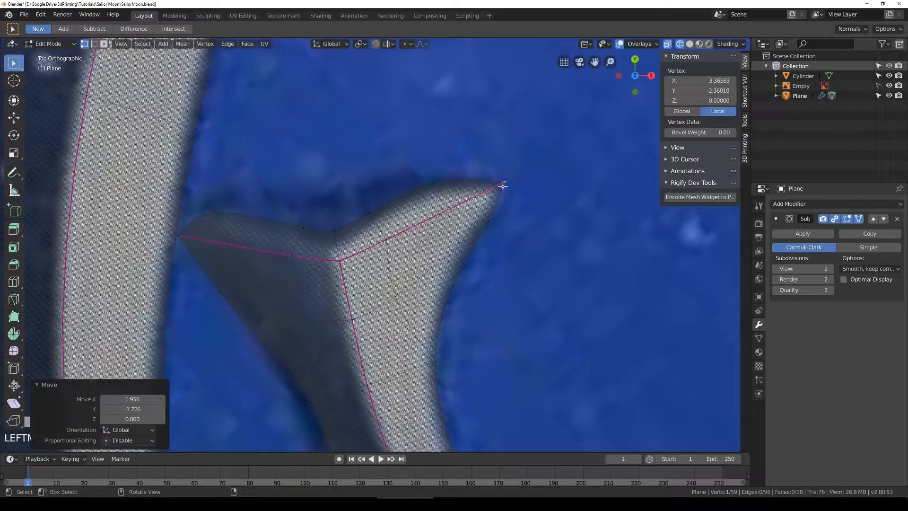
Step: Move the outline vertices directly above and below the right prong's tip outwards to round its end
click(429, 184)
key(g)
click(464, 179)
click(493, 221)
key(g)
click(502, 212)
Step: Reshape the left prong's end by moving its lower outline, creased tip and upper outline vertices onto the reference
click(220, 291)
key(g)
click(201, 277)
click(183, 231)
key(g)
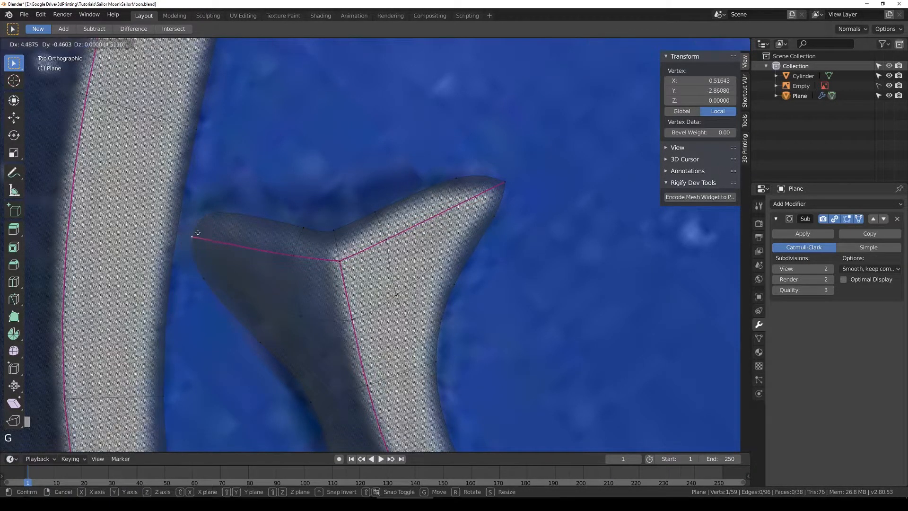
click(194, 231)
click(226, 211)
key(g)
click(239, 214)
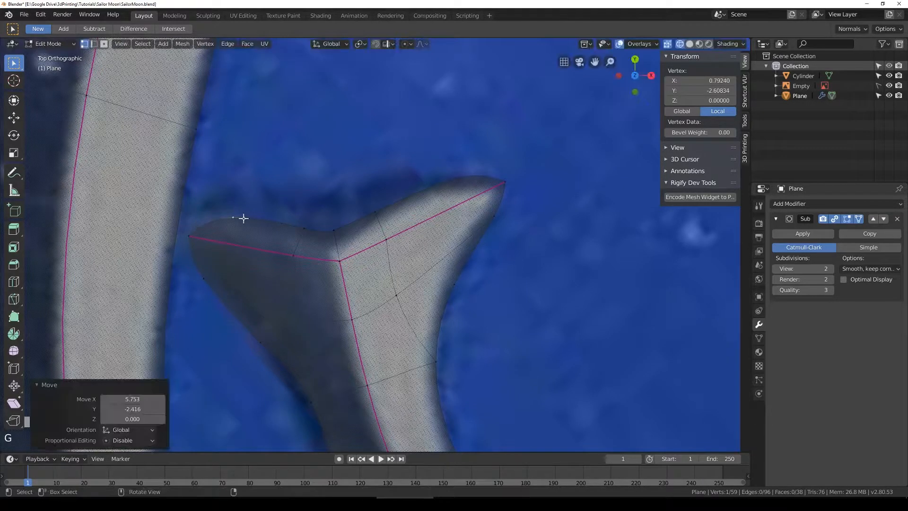
Step: Lower the three outline vertices around the notch between the prongs to deepen it along the reference edge
click(378, 215)
key(g)
click(357, 230)
click(304, 233)
key(g)
click(304, 242)
click(330, 235)
key(g)
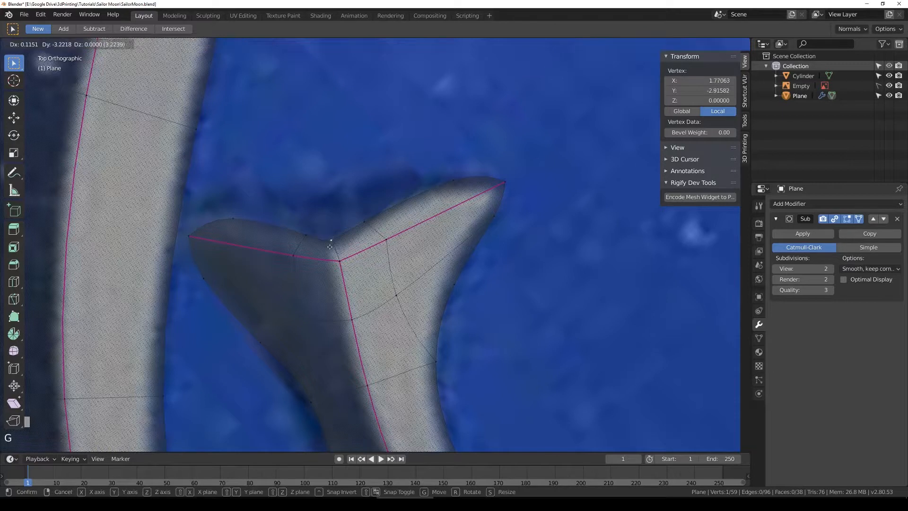
click(330, 247)
Step: Check the smoothed fork outline, lower the left prong's upper outline vertex, and nudge the ridge junction and the ridge vertex below it
key(Tab)
scroll(396, 301, down, 3)
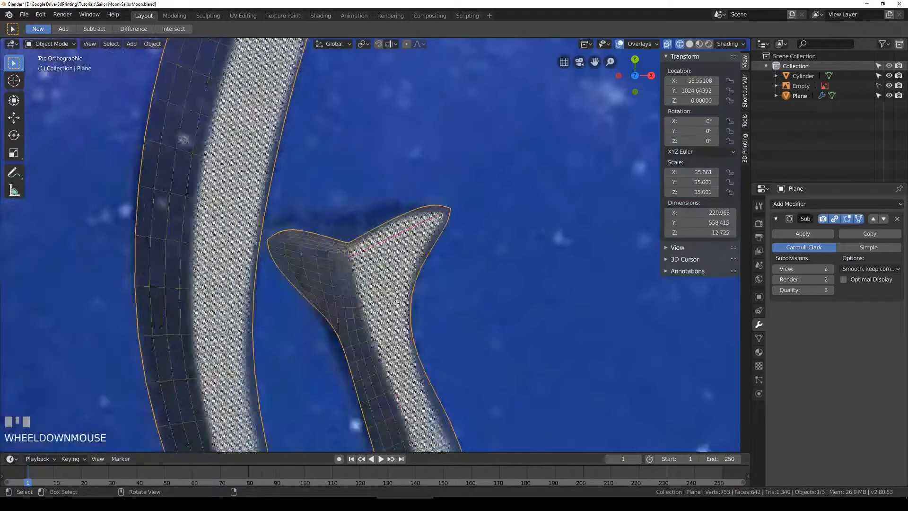
scroll(393, 284, up, 3)
key(Tab)
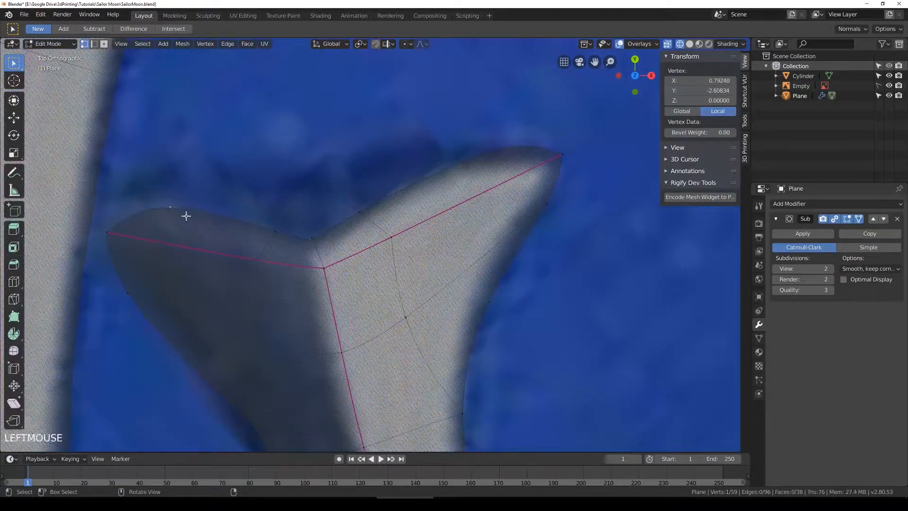
key(g)
click(180, 229)
key(g)
click(345, 355)
key(g)
click(386, 397)
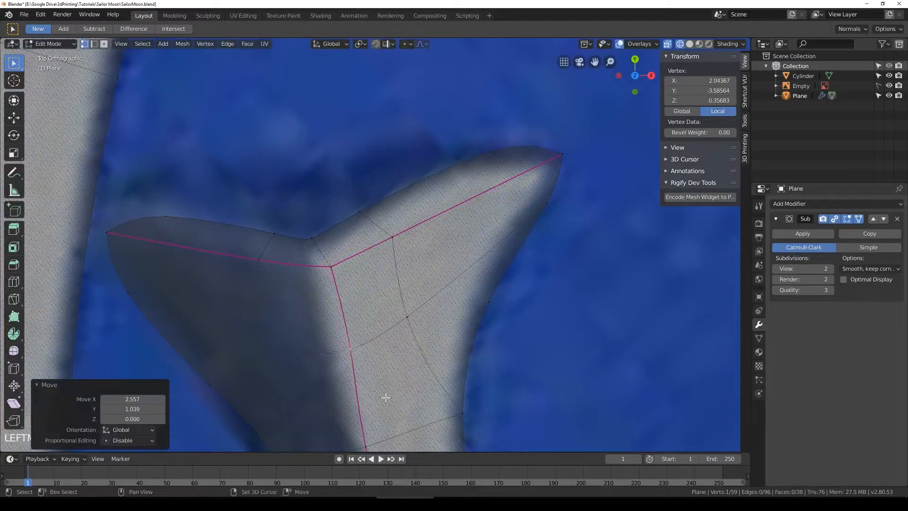
Step: Shift the next ridge vertex further down the fork's stem sideways to straighten the crease
shift+middle_drag(385, 397, 364, 253)
click(345, 314)
key(g)
click(358, 310)
scroll(360, 312, down, 2)
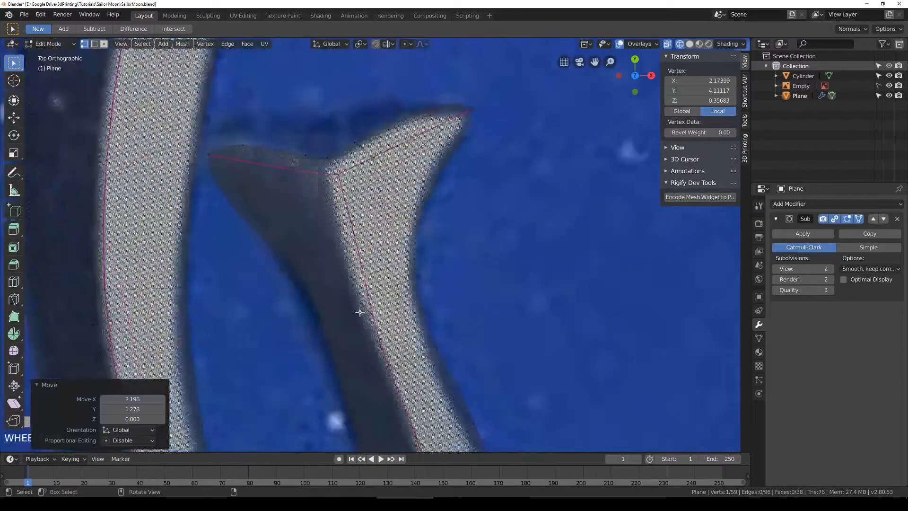
scroll(370, 271, up, 2)
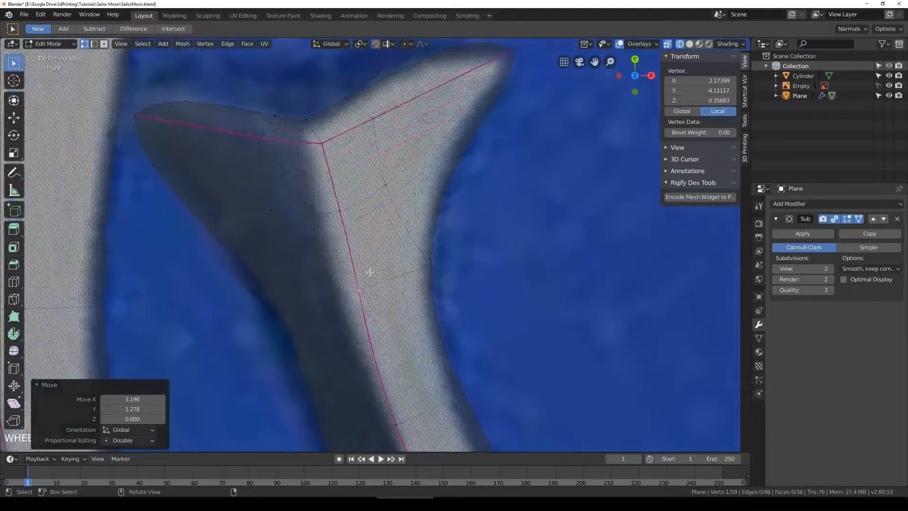
Step: Move the upper stem ridge vertices and the fork junction back towards the shadow boundary in the reference
click(363, 288)
key(g)
click(339, 218)
key(g)
click(324, 213)
key(g)
click(303, 149)
Step: Lower the fork's ridge junction and the mid-prong ridge vertices on both sides so the creases run straight to the tips
shift+middle_drag(335, 150, 341, 265)
key(g)
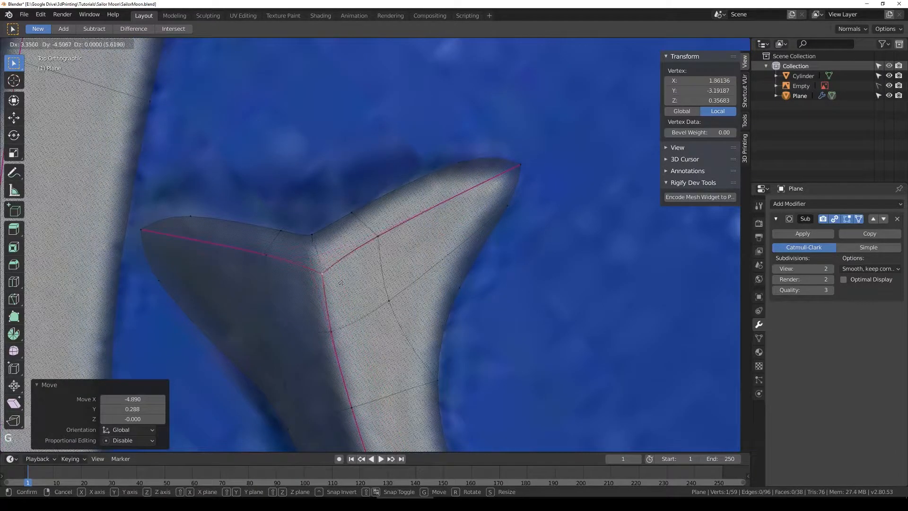
click(339, 282)
click(272, 259)
key(g)
click(270, 271)
click(378, 236)
key(g)
click(375, 243)
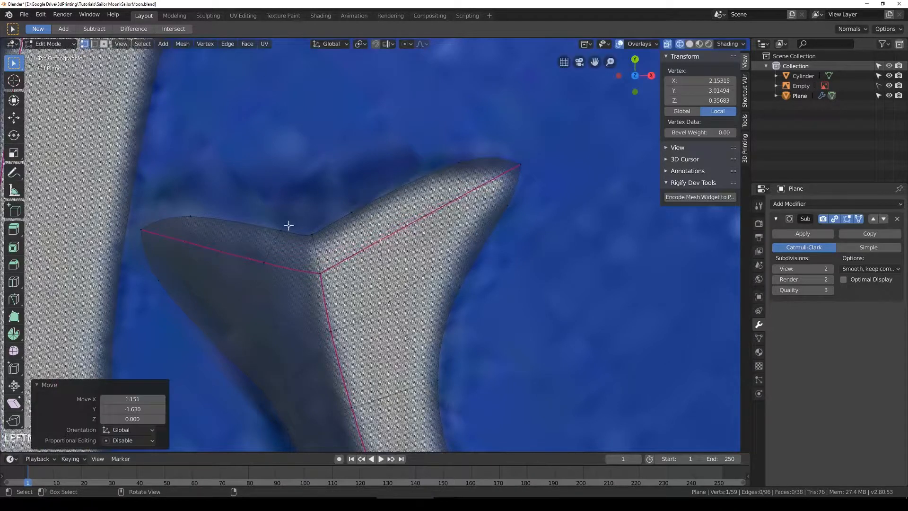
Step: Check the smoothed fork outline and move the outline vertex where the left prong meets the stem onto the reference edge
key(Tab)
scroll(436, 210, down, 5)
scroll(434, 215, up, 5)
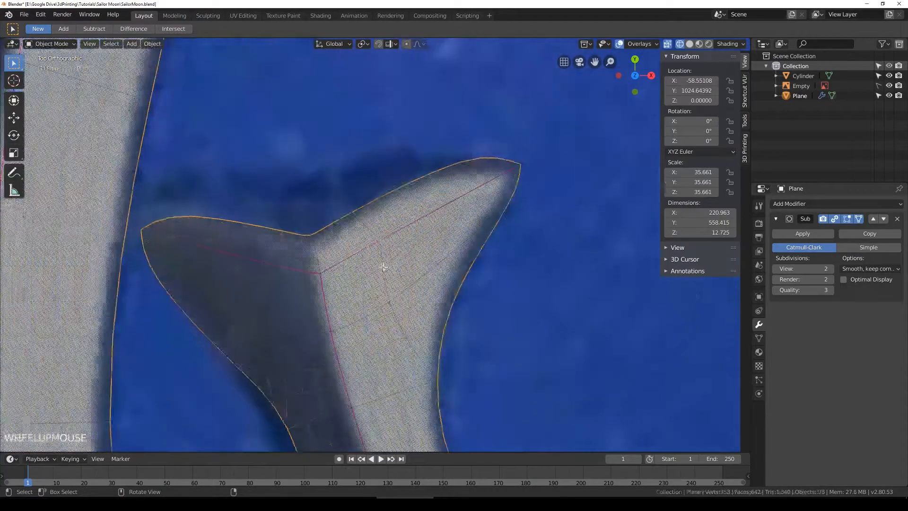
key(Tab)
shift+middle_drag(329, 401, 333, 259)
key(g)
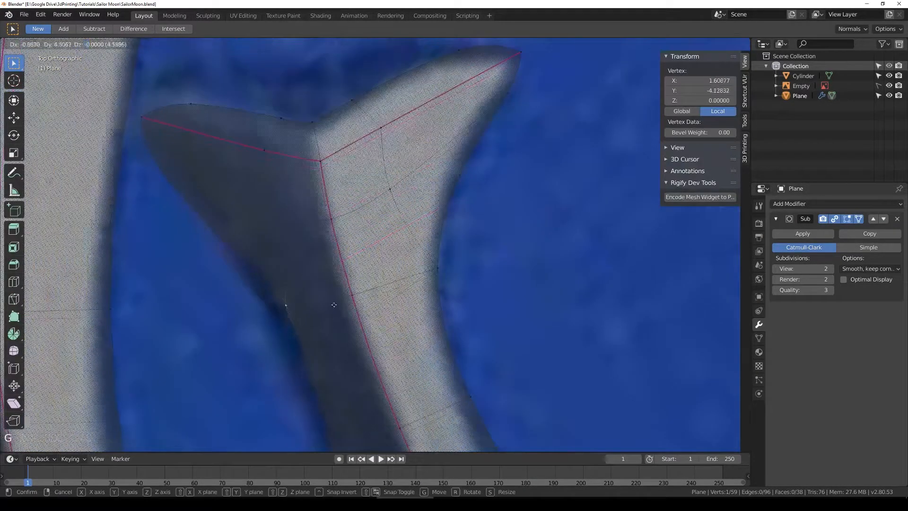
click(322, 310)
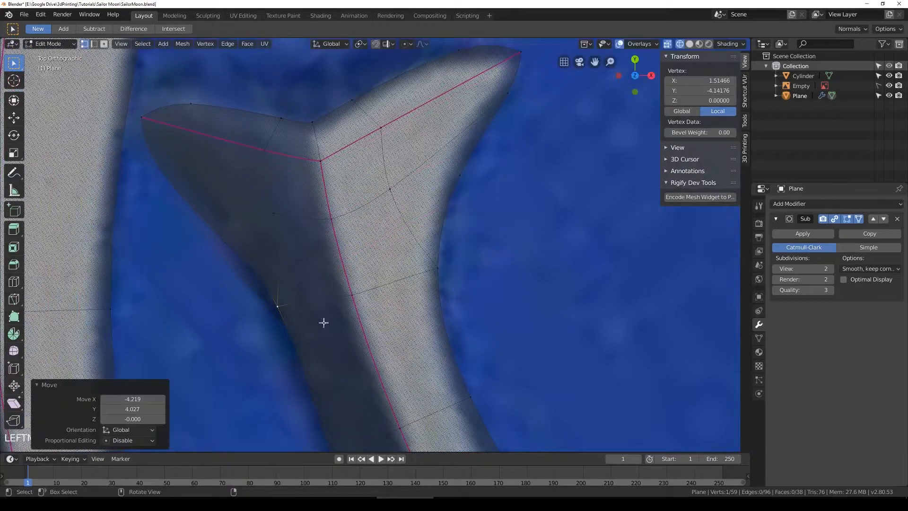
Step: Slide the two stem ridge vertices below the fork junction upwards along the crease
click(365, 299)
key(g)
click(366, 270)
click(330, 213)
key(g)
click(330, 194)
Step: Examine the blade and hook in solid shading from several perspective angles to judge their ridged shape
key(shift+z)
scroll(342, 216, down, 6)
mouse_move(457, 324)
middle_down()
mouse_move(372, 293)
mouse_move(352, 222)
mouse_move(322, 251)
mouse_move(353, 294)
mouse_move(458, 215)
mouse_move(467, 222)
middle_up()
key(Tab)
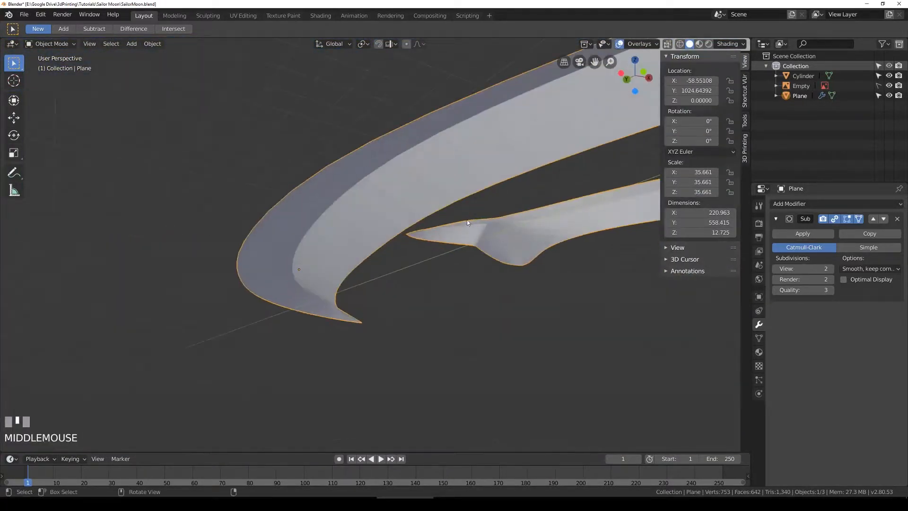
key(Tab)
middle_drag(434, 157, 662, 213)
scroll(420, 216, down, 4)
key(Tab)
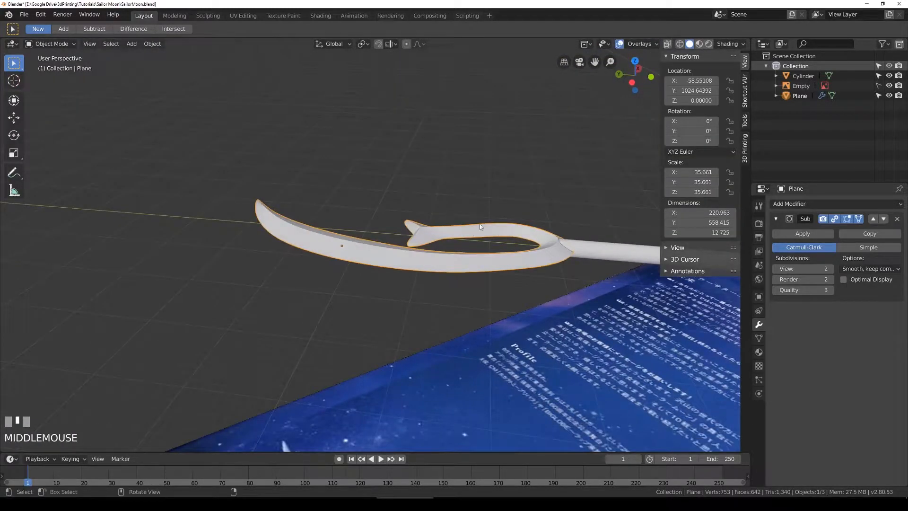
shift+middle_drag(479, 226, 424, 236)
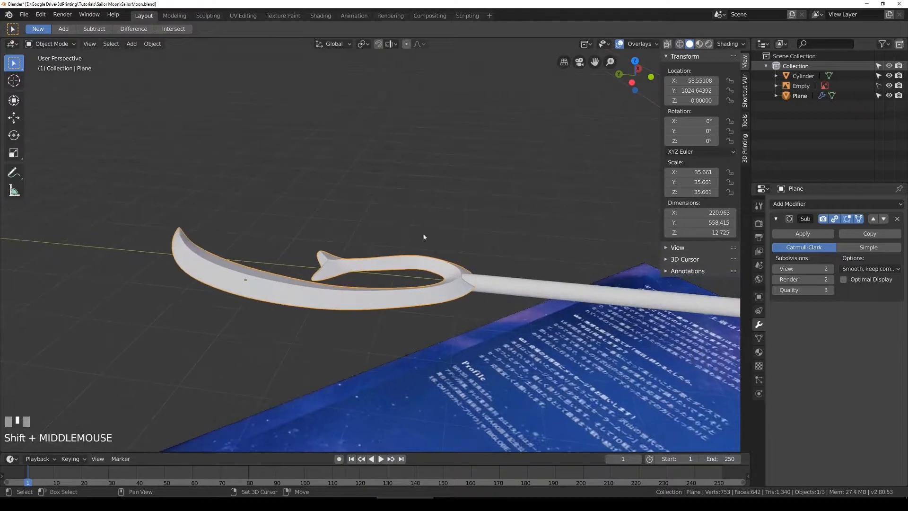
Step: Add a Mirror modifier to the blade with the X axis disabled and the Z axis enabled
click(822, 204)
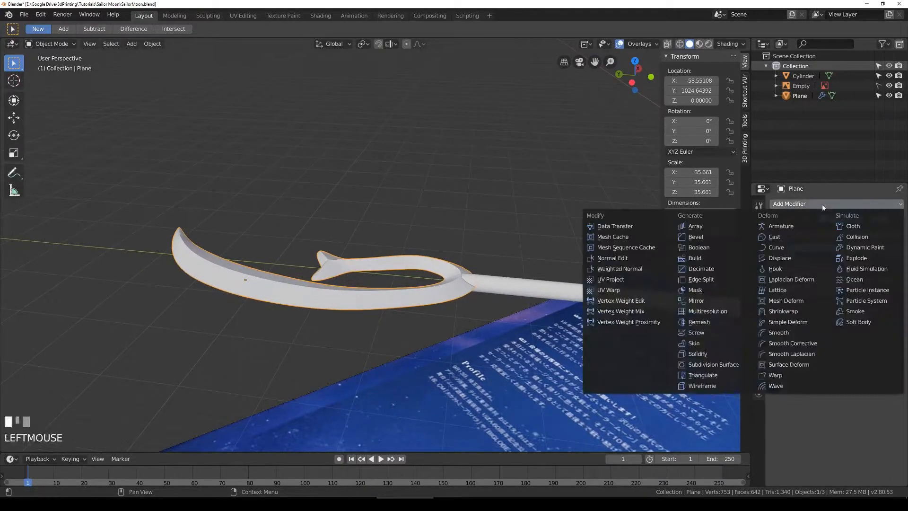
click(709, 303)
middle_drag(359, 331, 391, 347)
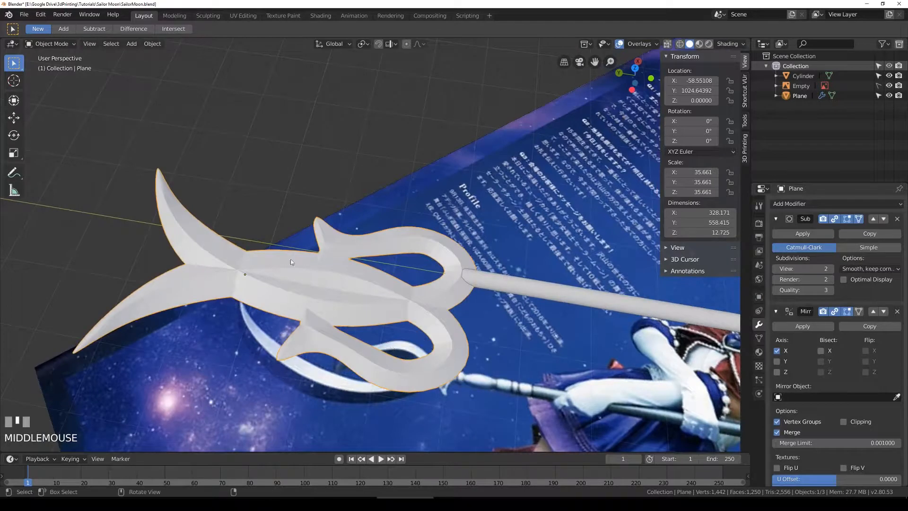
click(776, 219)
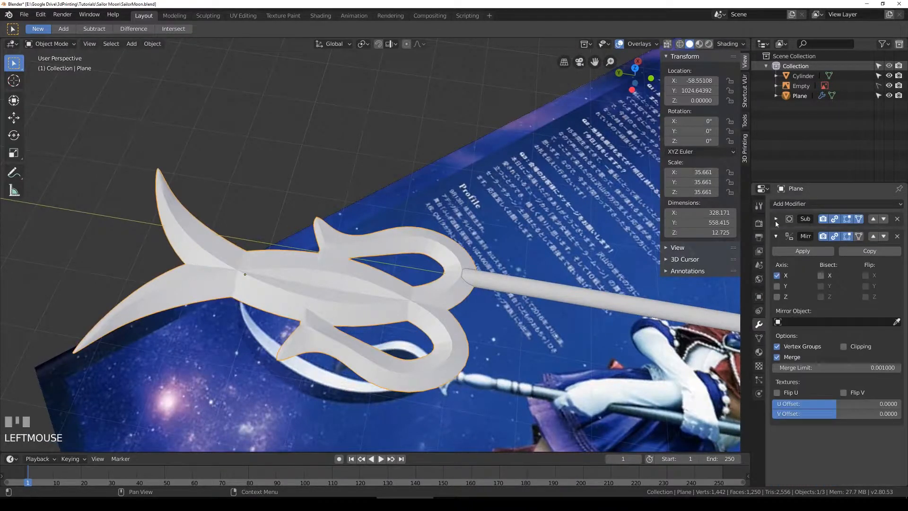
click(780, 277)
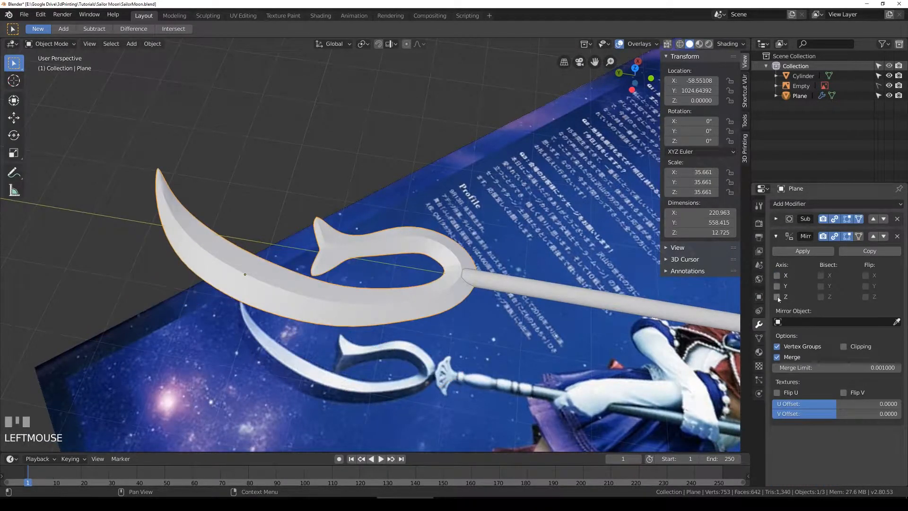
middle_drag(534, 312, 550, 287)
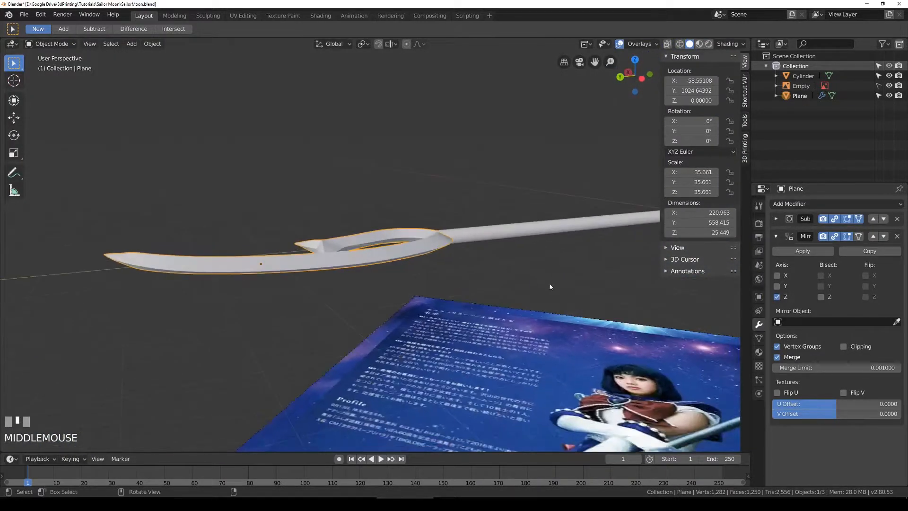
Step: Enable Clipping on the blade's Mirror modifier and trial-move the vertex at the staff junction along the mirror plane
click(843, 347)
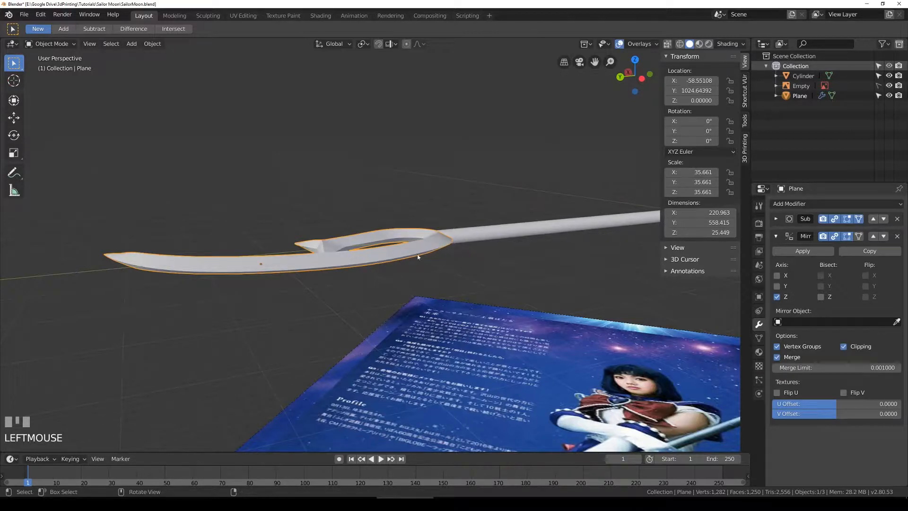
middle_drag(459, 242, 529, 269)
scroll(568, 283, up, 3)
key(Tab)
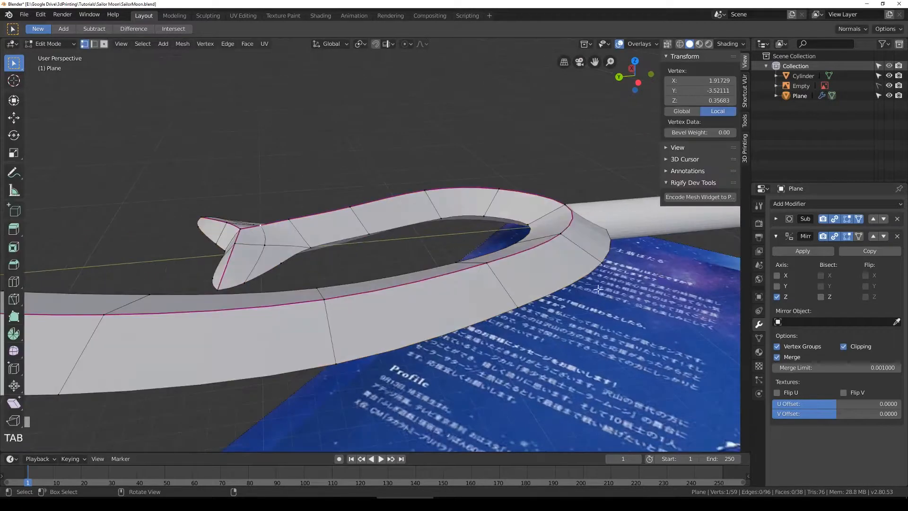
key(g)
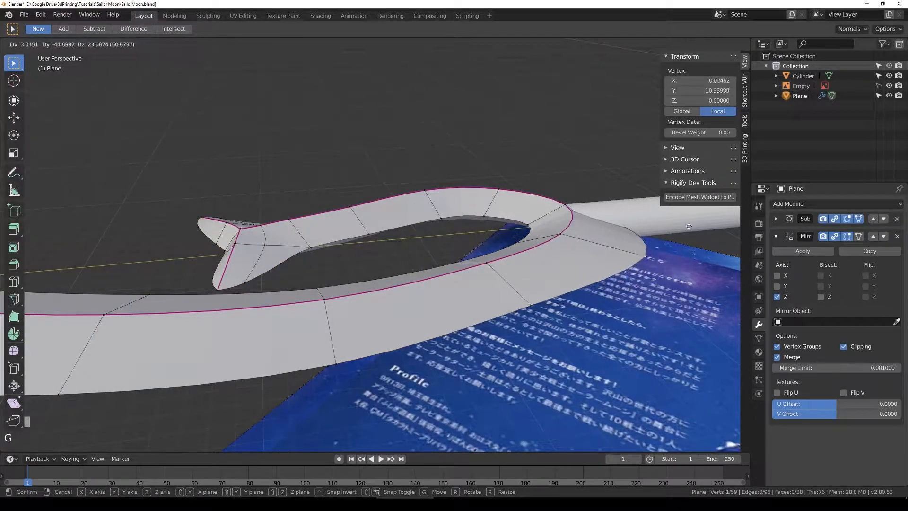
click(639, 283)
middle_drag(638, 283, 629, 260)
key(g)
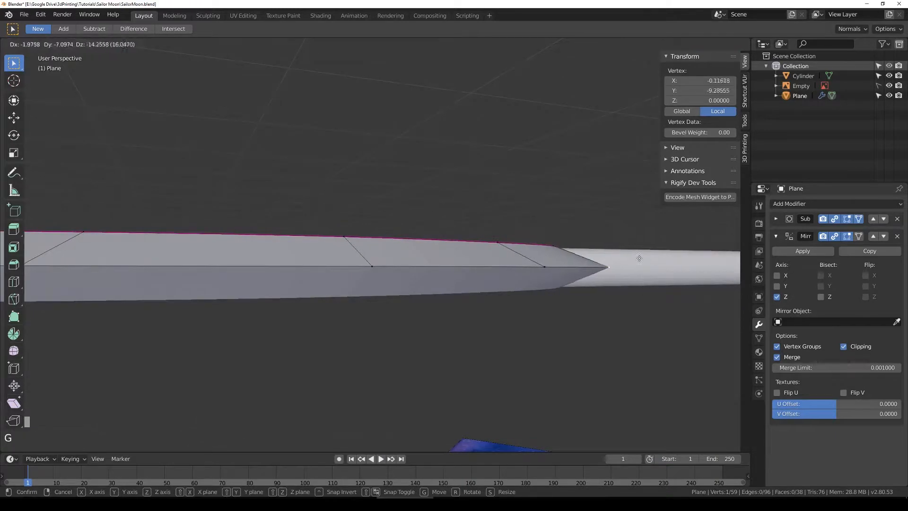
right_click(173, 360)
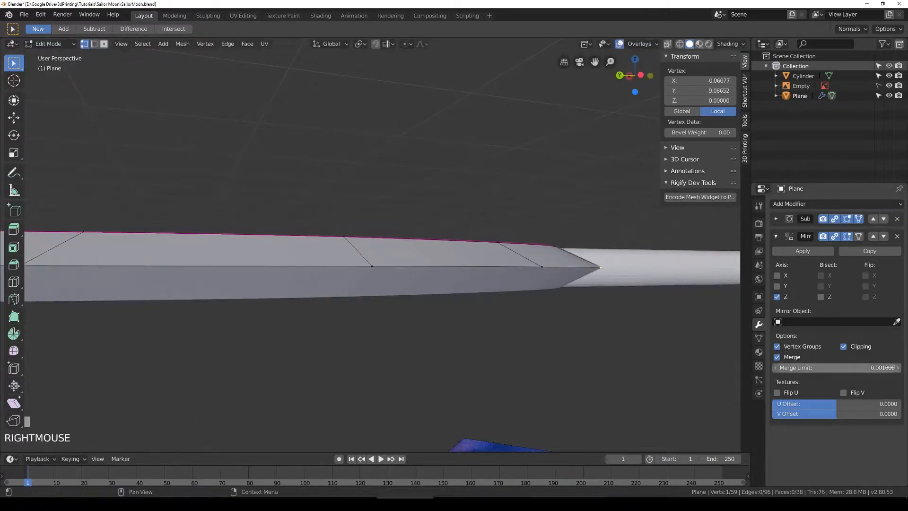
Step: Try moving the staff-junction vertex with the Mirror modifier's Clipping disabled and again with it enabled
click(844, 346)
key(g)
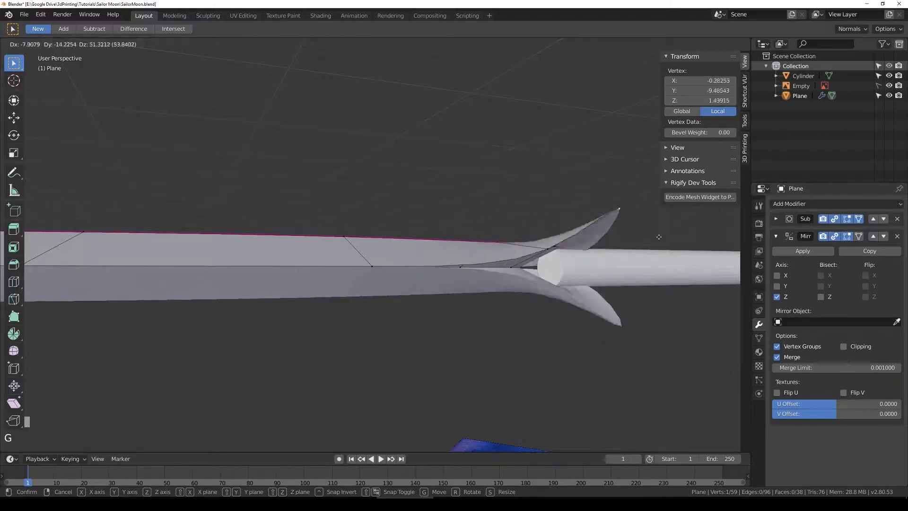
right_click(689, 293)
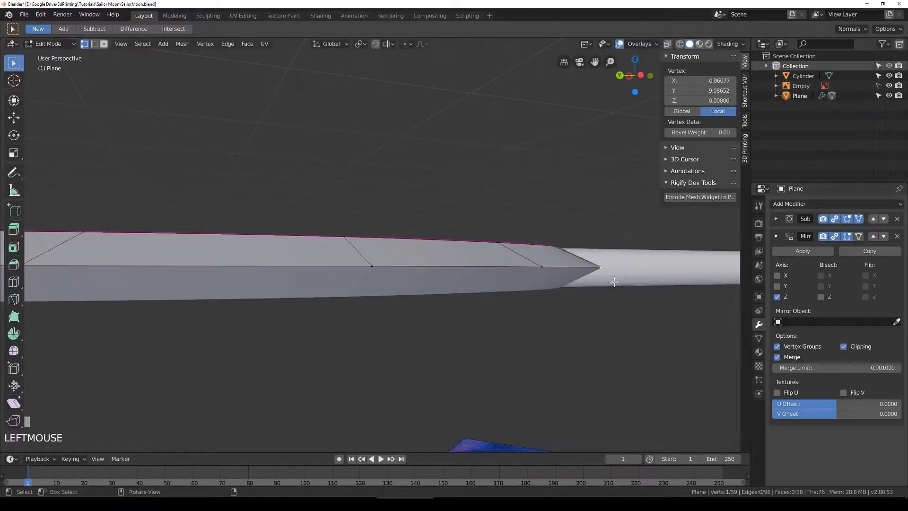
key(g)
right_click(588, 278)
Step: Save the file and bring up the fork junction from above in Edit Mode
middle_drag(587, 278, 388, 245)
key(ctrl+s)
scroll(497, 216, down, 4)
key(Tab)
scroll(424, 295, down, 2)
key(KP_7)
key(Tab)
scroll(416, 279, up, 4)
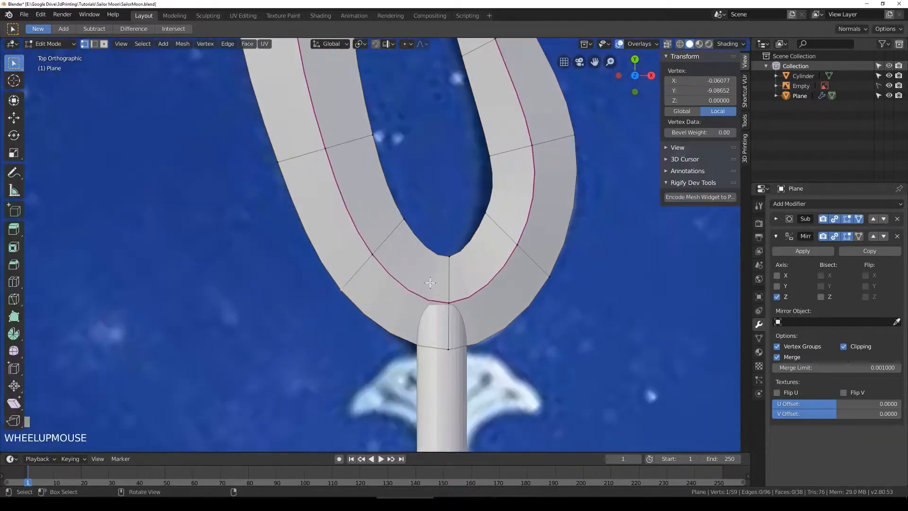
Step: Clear the ridge vertex selection around the fork junction and switch to edge selection
shift+click(383, 257)
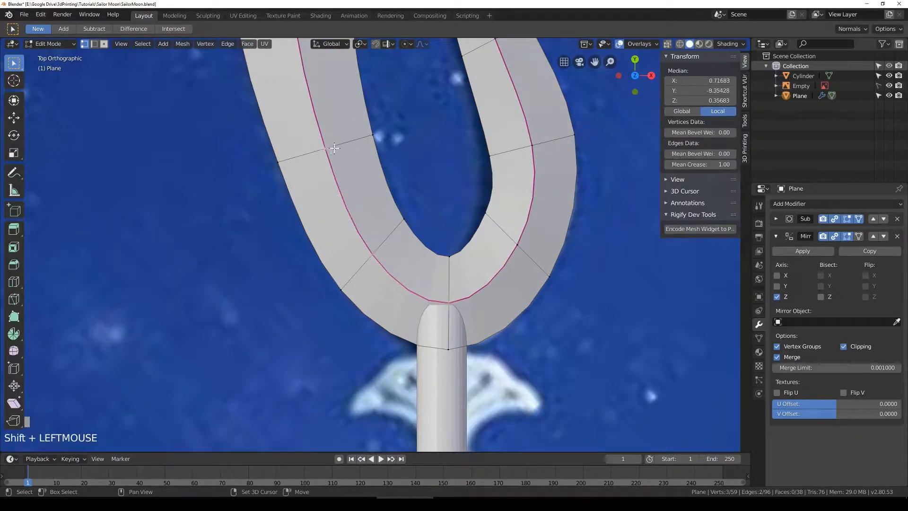
key(a)
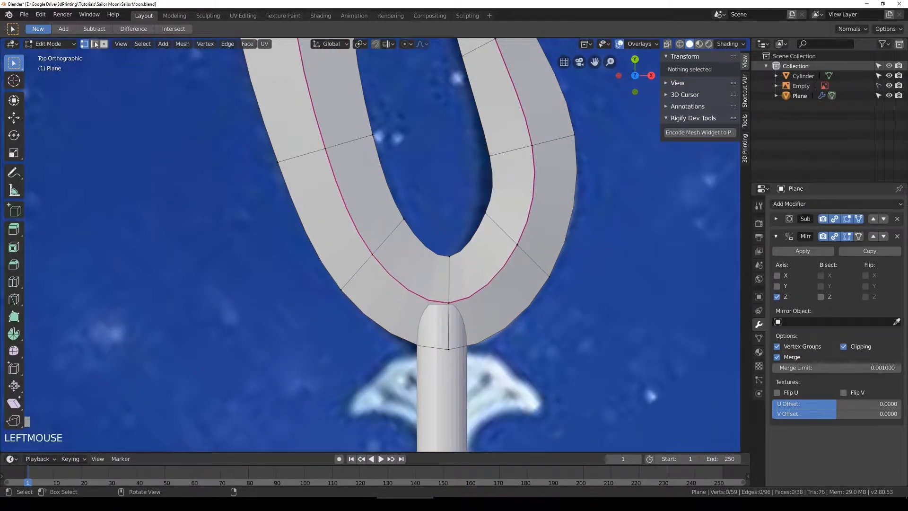
key(Tab)
scroll(231, 291, down, 4)
middle_drag(230, 291, 424, 216)
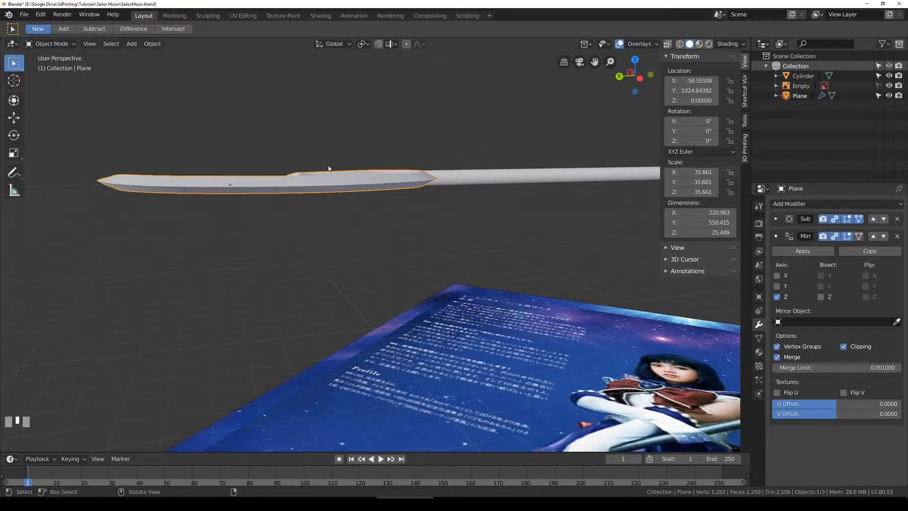
Step: Select the four creased ridge edges around the fork junction and raise them about 11.6 along Z
key(Tab)
scroll(476, 225, up, 3)
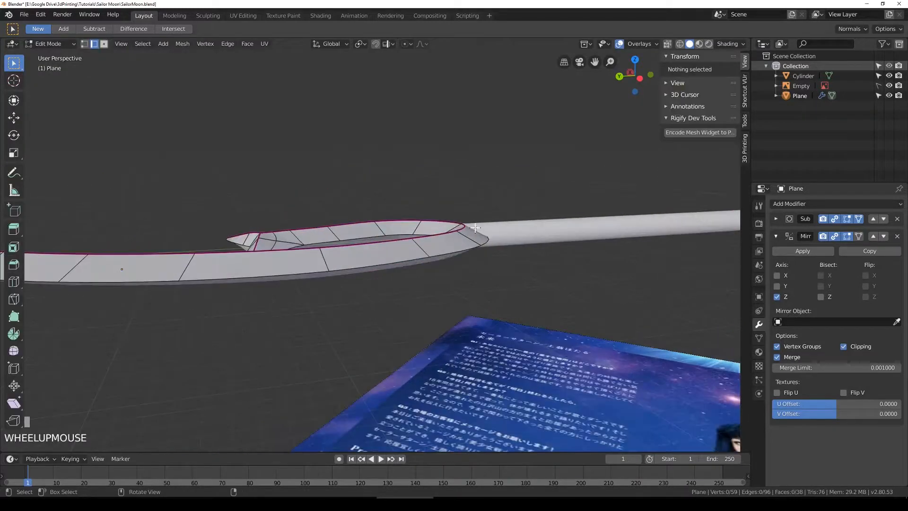
click(475, 224)
middle_drag(475, 223, 478, 239)
scroll(477, 217, up, 2)
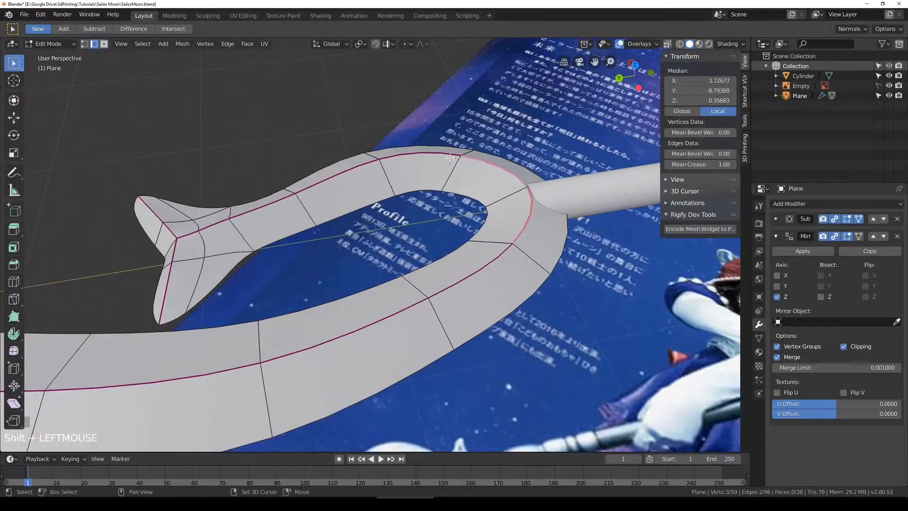
middle_drag(468, 282, 510, 230)
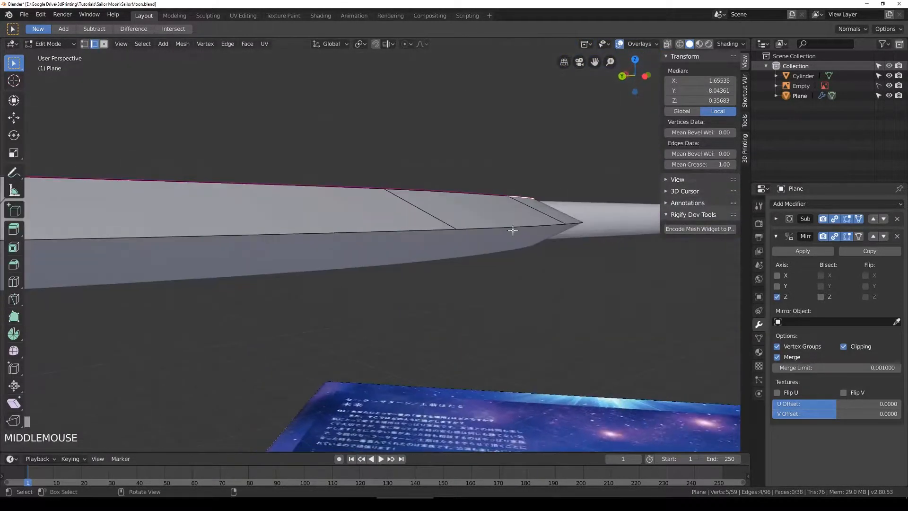
key(g)
key(z)
click(521, 208)
Step: Lower the raised junction ridge edges slightly along Z in a wireframe side view
middle_drag(521, 209, 494, 240)
key(KP_3)
key(shift+z)
scroll(493, 241, up, 2)
scroll(493, 240, up, 1)
shift+middle_drag(509, 235, 357, 275)
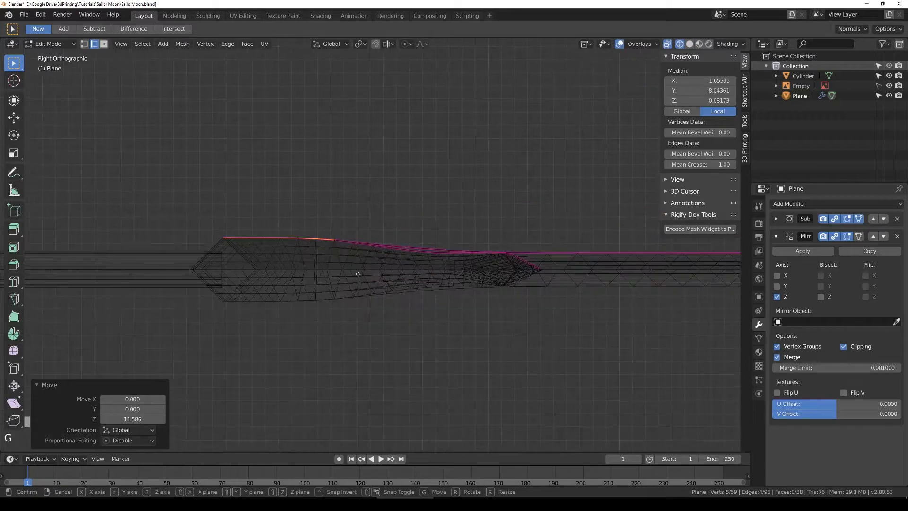
key(g)
key(z)
click(358, 278)
Step: Raise the next pair of ridge edges by about 3.2 and rotate them by -2.8° to continue the slope
drag(380, 239, 405, 256)
key(g)
click(442, 276)
key(r)
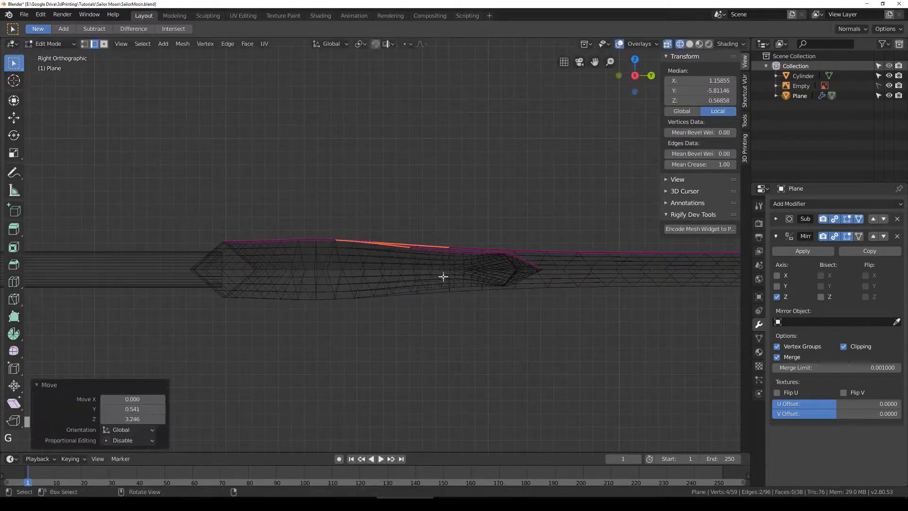
click(509, 275)
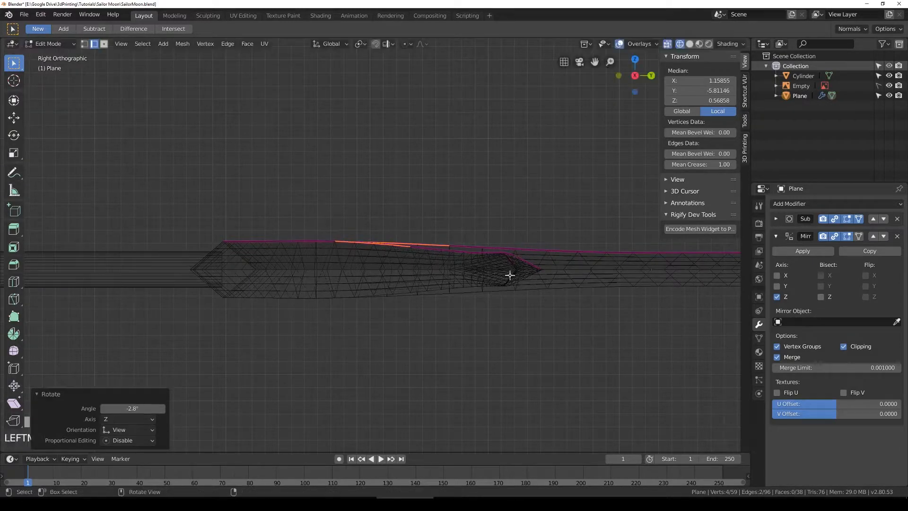
Step: Select the hook's following ridge edge, then move and rotate it into line with the sloping crease
key(alt+a)
key(b)
drag(456, 250, 468, 258)
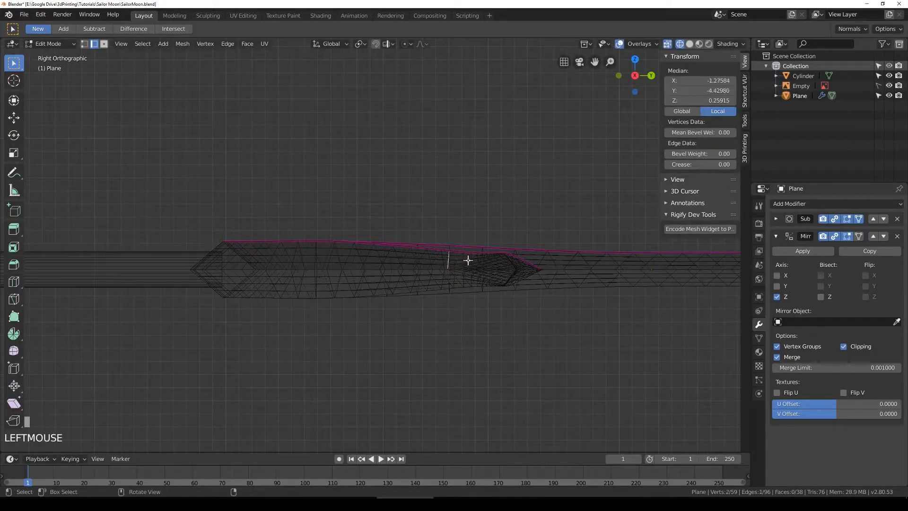
scroll(499, 263, up, 3)
shift+middle_drag(532, 259, 458, 272)
key(g)
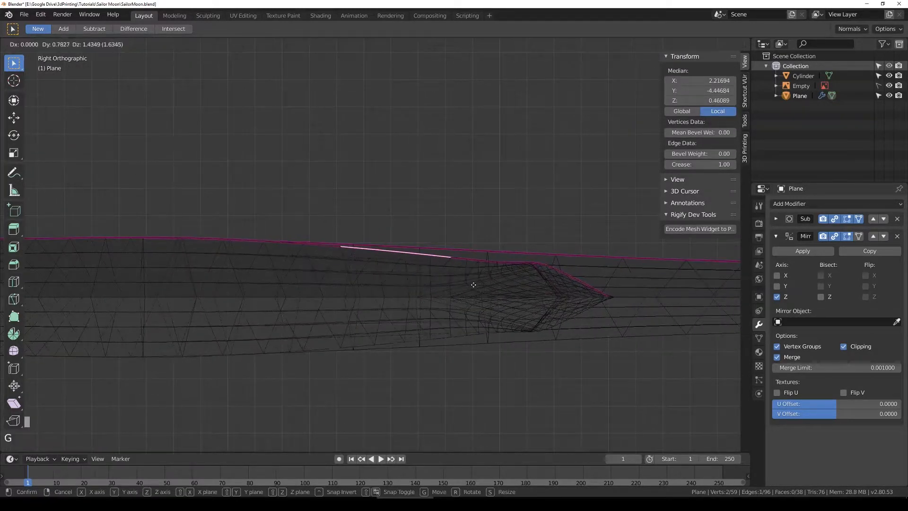
click(476, 281)
key(r)
click(484, 288)
key(g)
click(470, 290)
key(r)
click(478, 296)
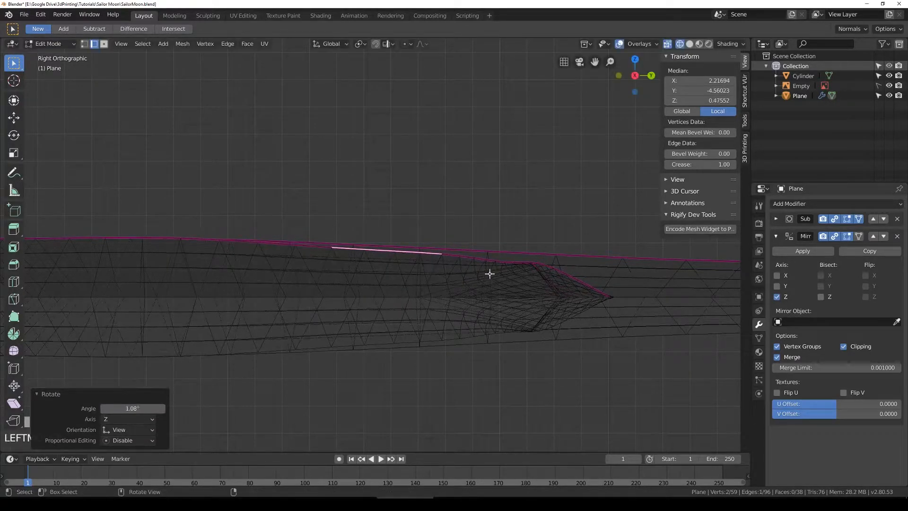
Step: Move and rotate the ridge edge nearest the hook's forked end so it continues the hook's crease smoothly
click(491, 264)
click(485, 259)
key(g)
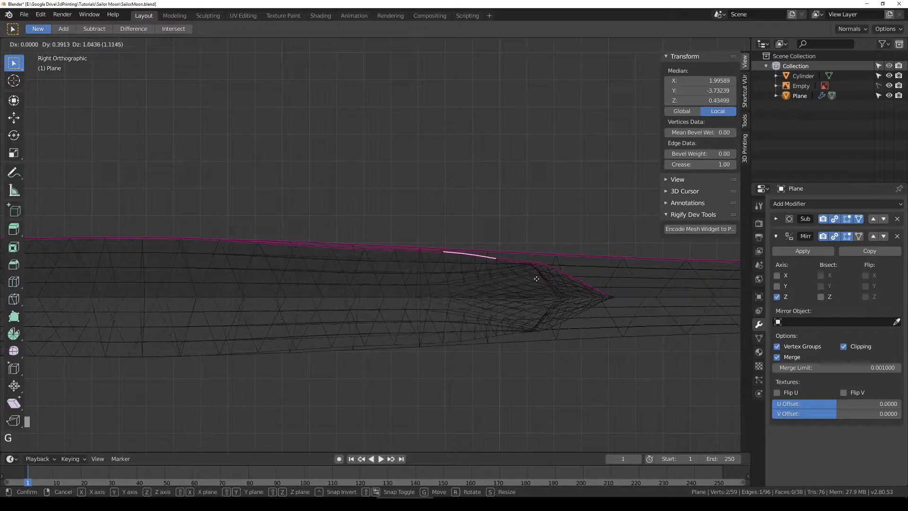
click(534, 279)
key(r)
click(537, 278)
key(g)
click(537, 275)
Step: Raise the blade's ridge edge alongside the hook end by about 1.9, shifting it 0.376 along Y
scroll(538, 275, down, 2)
click(486, 260)
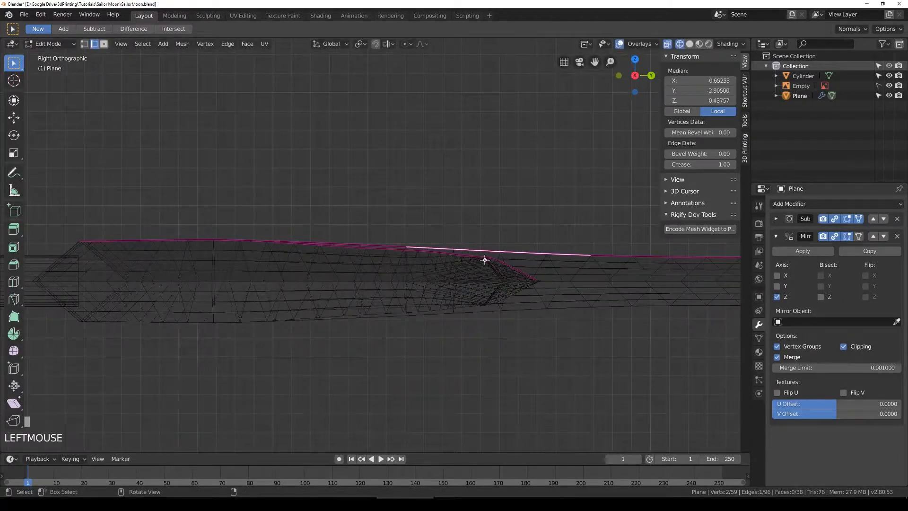
key(g)
click(488, 262)
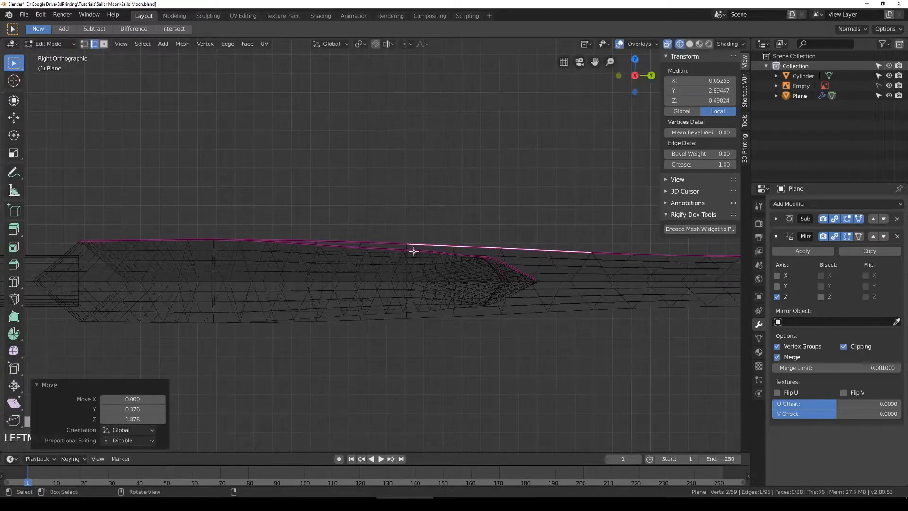
Step: Switch to vertex selection and fine-tune the two hook ridge vertices before the forked end to smooth the crease
click(84, 44)
scroll(375, 193, up, 2)
click(433, 256)
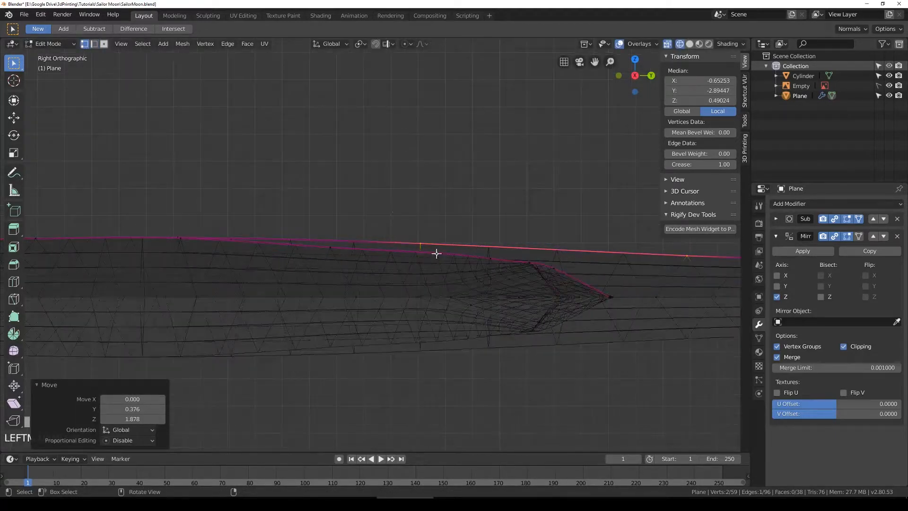
key(g)
click(432, 259)
key(g)
click(440, 254)
key(g)
click(436, 254)
click(484, 260)
key(g)
key(z)
click(483, 257)
Step: Raise the two blade ridge vertices just beyond the hook end to even out the blade's side slope
scroll(523, 265, down, 4)
shift+middle_drag(547, 268, 461, 263)
scroll(460, 262, up, 2)
click(405, 249)
scroll(417, 258, up, 2)
key(g)
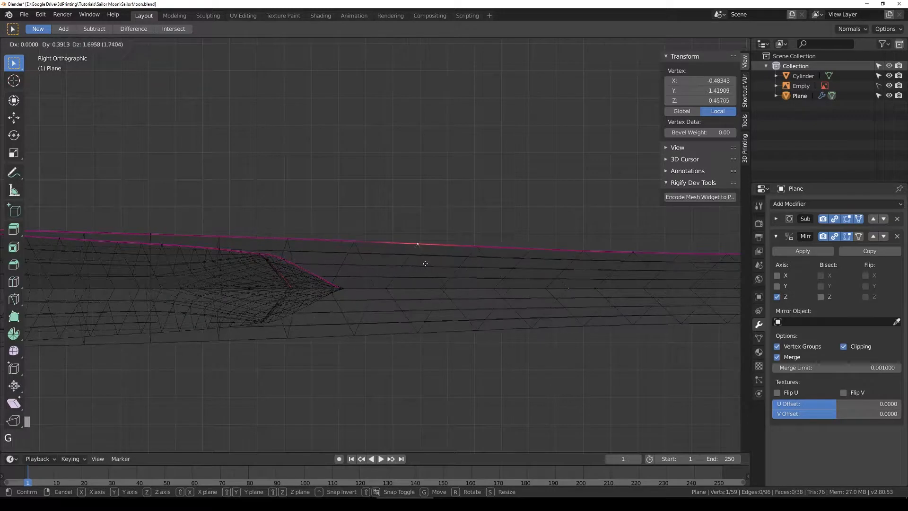
click(426, 263)
click(629, 254)
key(g)
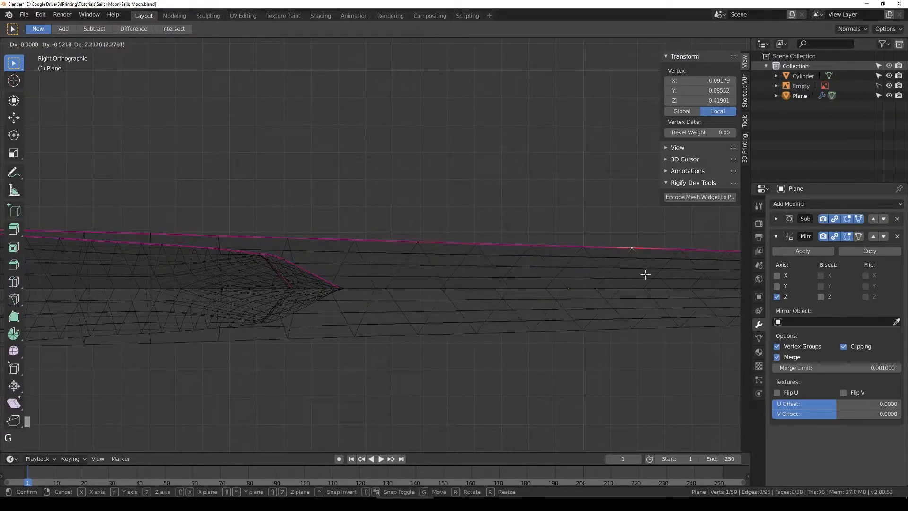
click(644, 274)
scroll(645, 276, down, 3)
shift+middle_drag(657, 276, 370, 281)
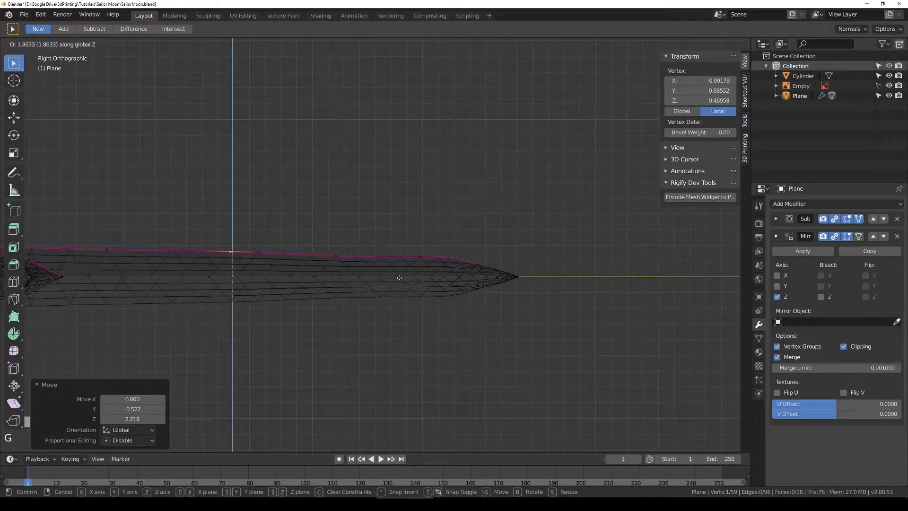
Step: Reposition the three ridge vertices nearest the blade tip, extending the last one towards the point
click(335, 256)
key(g)
click(379, 265)
click(419, 256)
key(g)
click(460, 260)
click(480, 265)
scroll(492, 268, up, 2)
key(g)
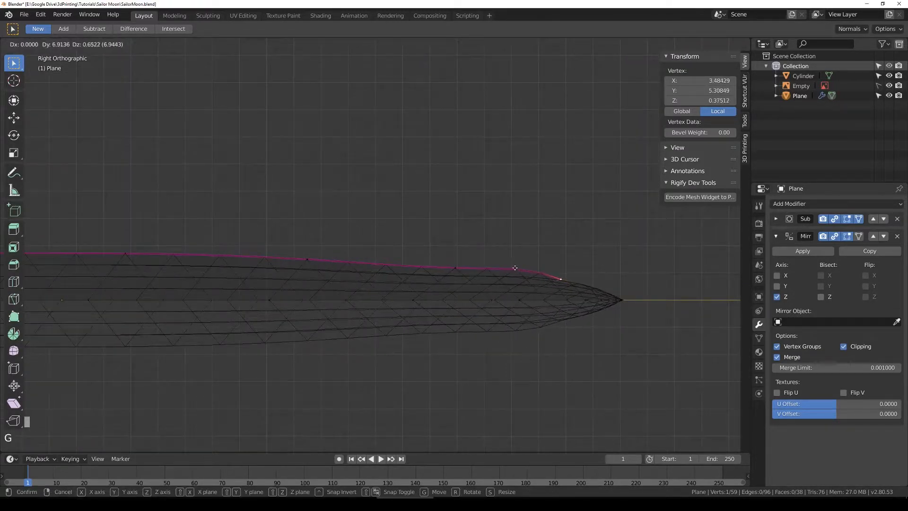
click(510, 268)
key(r)
right_click(339, 277)
Step: Lower the two ridge vertices preceding the tip's end vertex along Z, the one nearer the point by 1.435
click(307, 259)
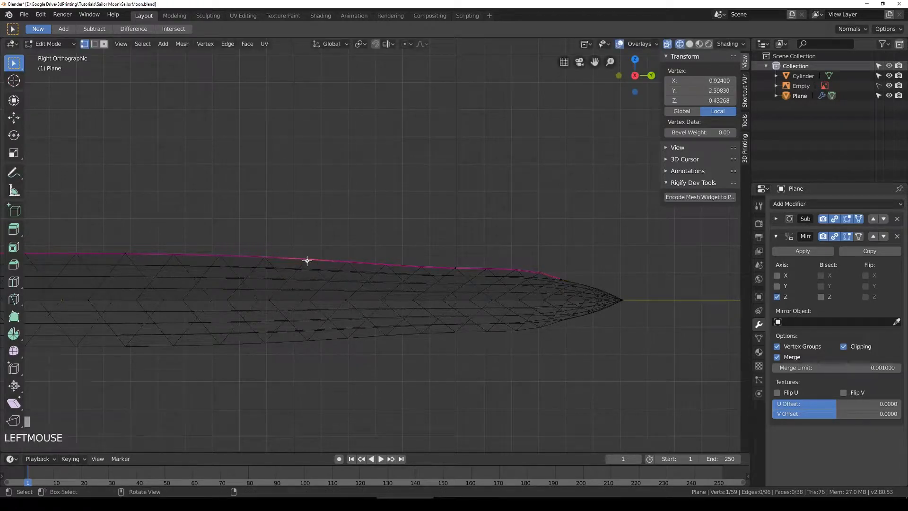
key(g)
key(z)
click(305, 265)
click(455, 265)
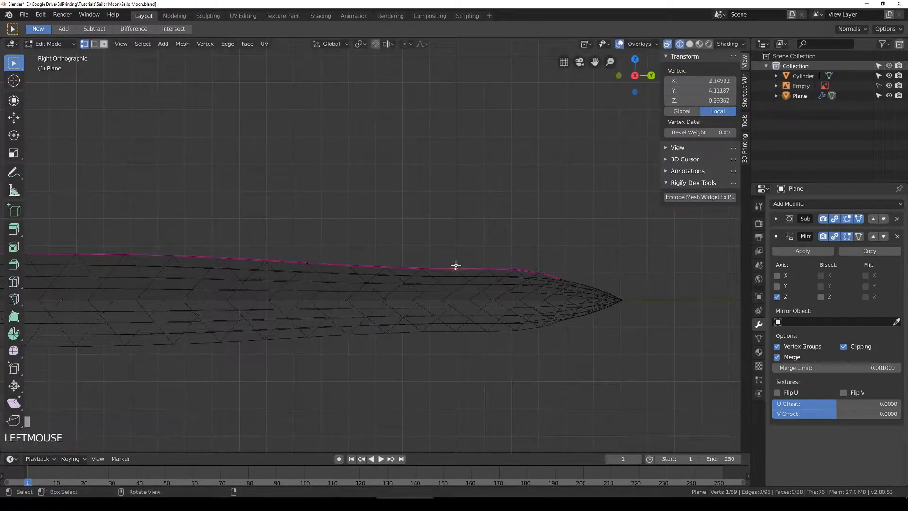
key(g)
key(z)
click(456, 270)
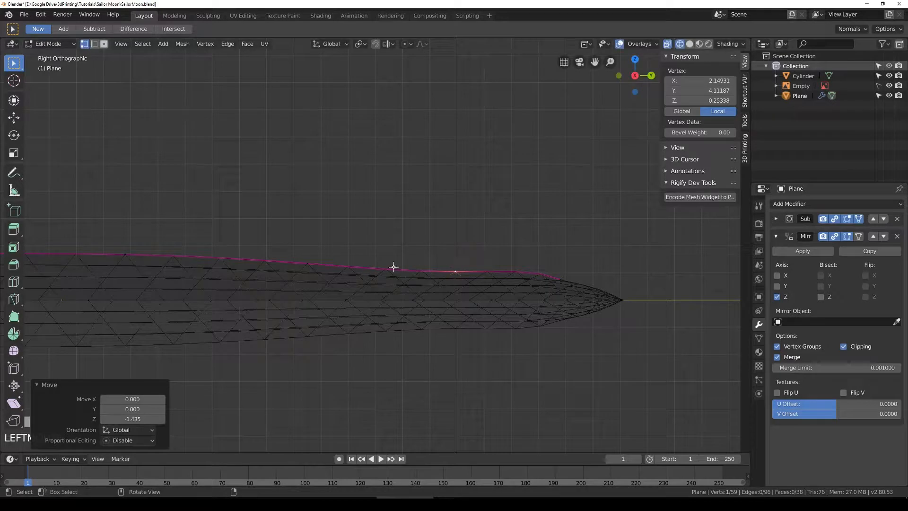
Step: Shift the blade's last ridge vertex about 8 towards the point along Y and about 0.9 down
click(564, 279)
key(g)
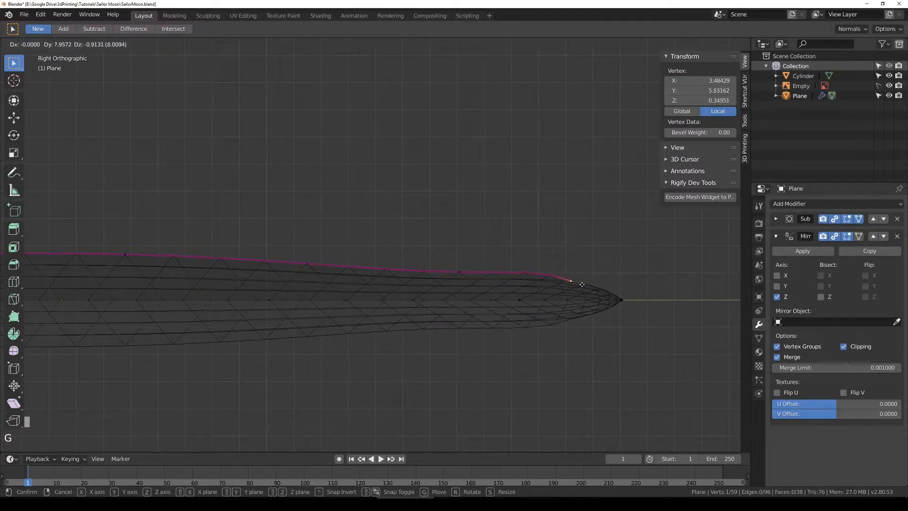
click(582, 284)
Step: Examine the two-sided blade in solid shading in Object Mode and save the file
key(Tab)
scroll(510, 274, down, 3)
key(shift+z)
mouse_move(326, 251)
middle_down()
mouse_move(311, 284)
mouse_move(462, 247)
mouse_move(369, 258)
mouse_move(360, 246)
mouse_move(407, 271)
mouse_move(531, 254)
mouse_move(379, 269)
mouse_move(462, 303)
mouse_move(462, 265)
middle_up()
scroll(311, 284, down, 7)
scroll(394, 246, up, 3)
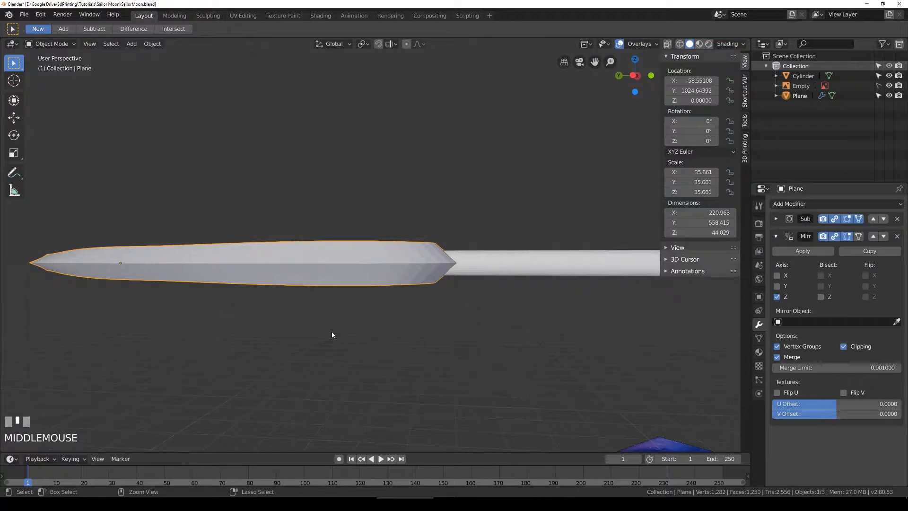
key(ctrl+s)
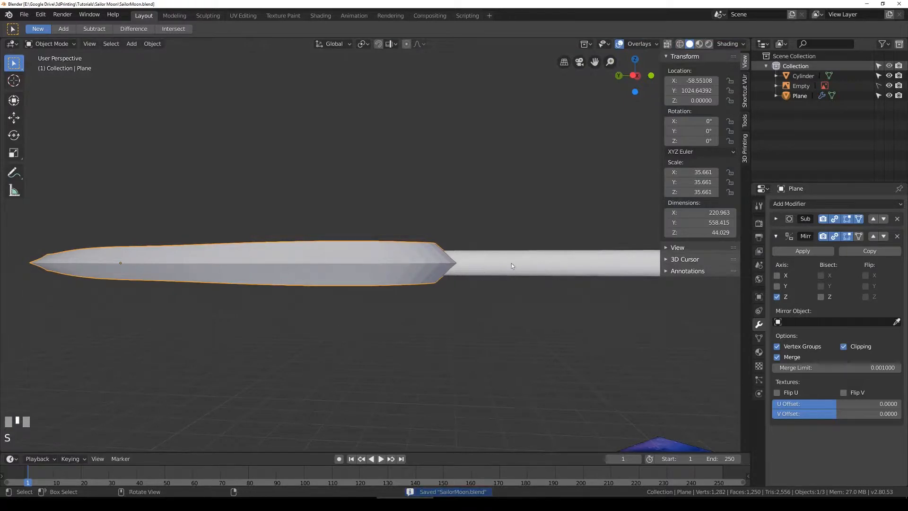
key(z)
middle_drag(486, 268, 450, 281)
key(z)
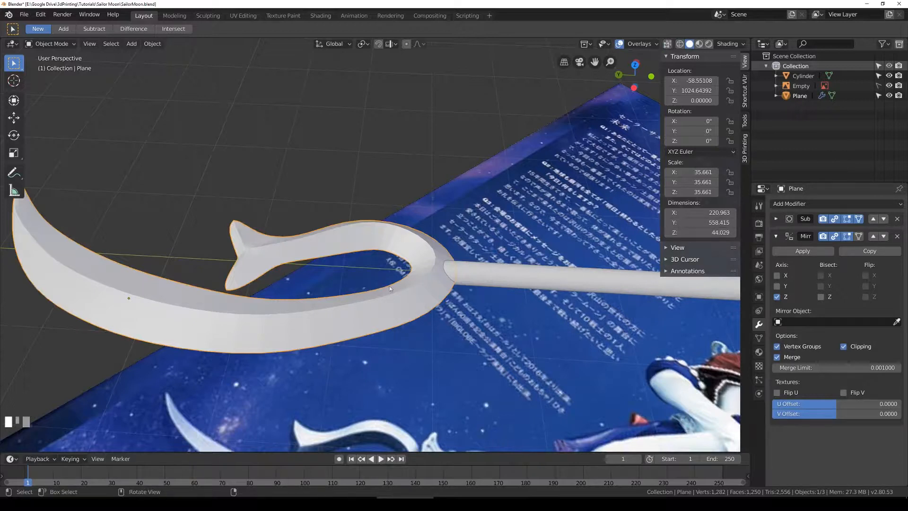
Step: Examine the blade and its junction with the staff from several angles for unevenness in the ridge
middle_drag(439, 337, 450, 303)
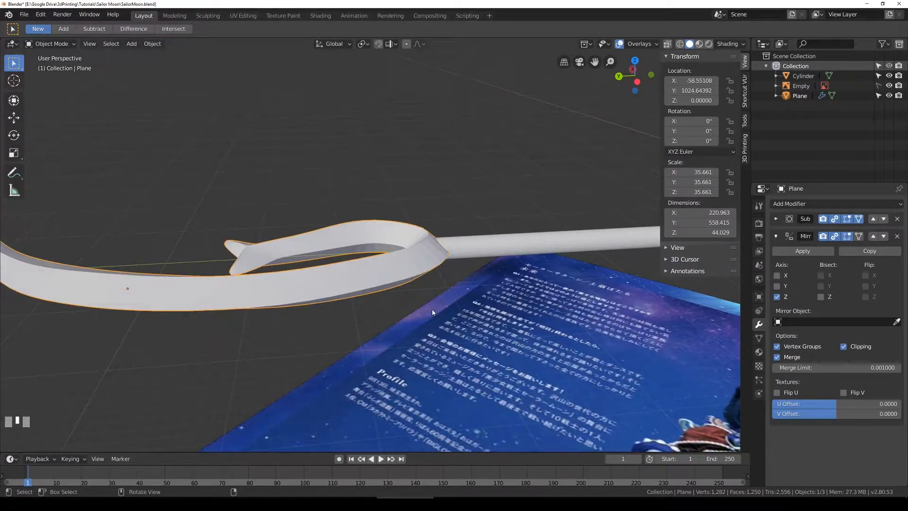
middle_drag(440, 301, 511, 310)
scroll(511, 310, up, 2)
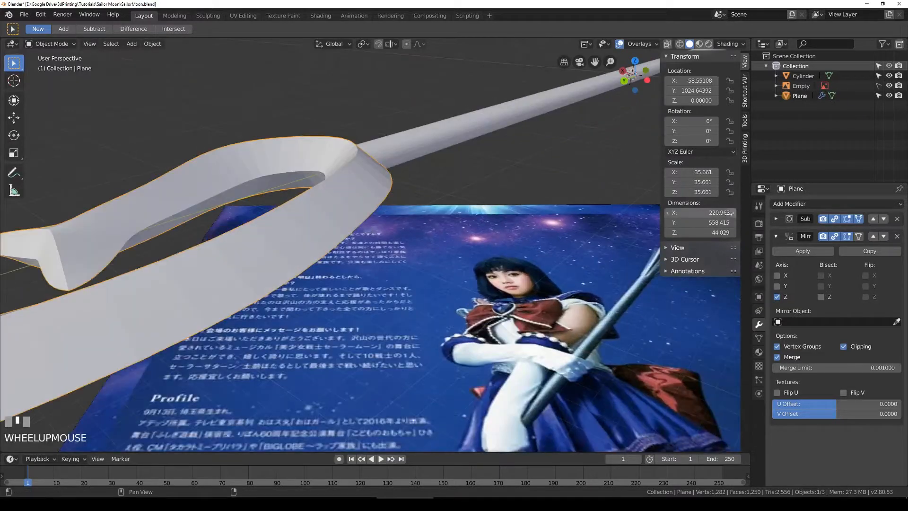
middle_drag(567, 260, 423, 312)
scroll(322, 275, down, 1)
scroll(322, 275, down, 2)
scroll(423, 312, down, 1)
scroll(423, 309, down, 3)
mouse_move(422, 303)
middle_down()
mouse_move(418, 287)
mouse_move(410, 316)
mouse_move(415, 294)
middle_up()
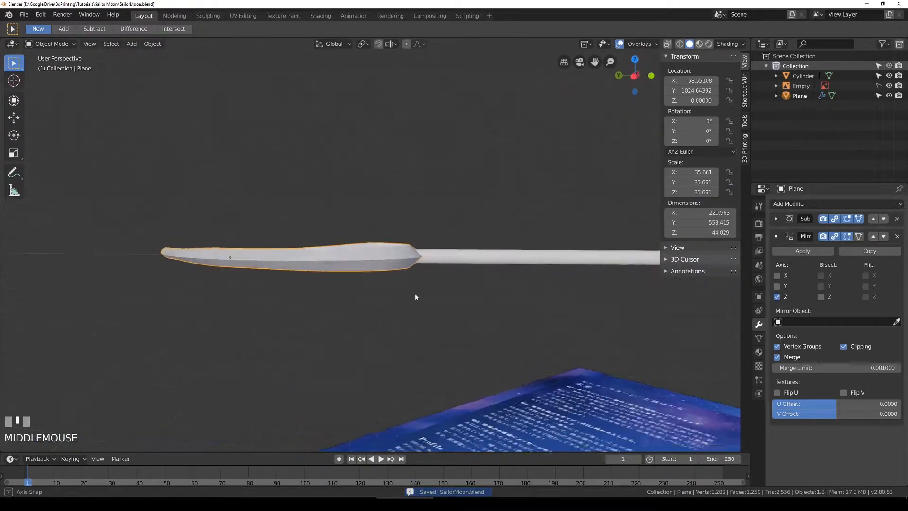
Step: In Edit Mode, select the five ridge vertices around the hook's bend and lower them along Z, with a final drop of 1.235
key(Tab)
scroll(425, 255, up, 3)
middle_drag(431, 251, 394, 252)
scroll(395, 251, up, 1)
click(378, 254)
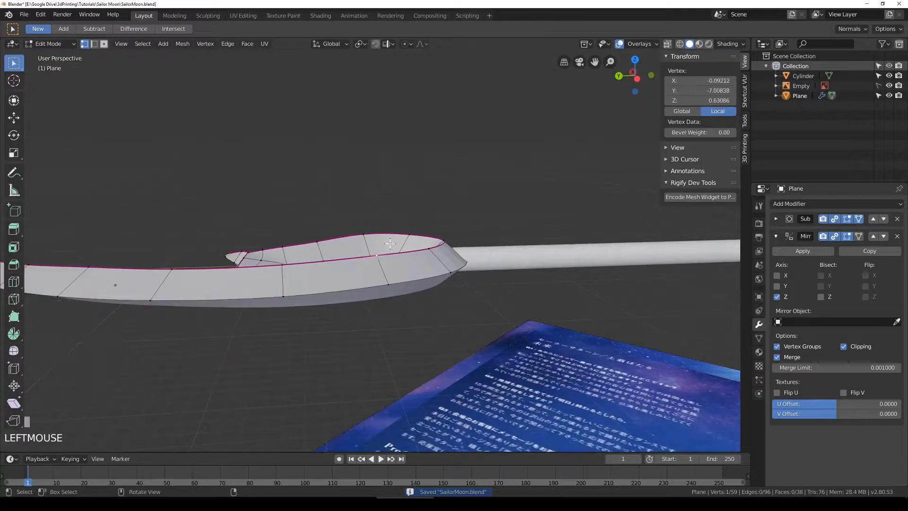
scroll(377, 253, up, 4)
shift+click(350, 222)
shift+click(445, 223)
shift+click(527, 234)
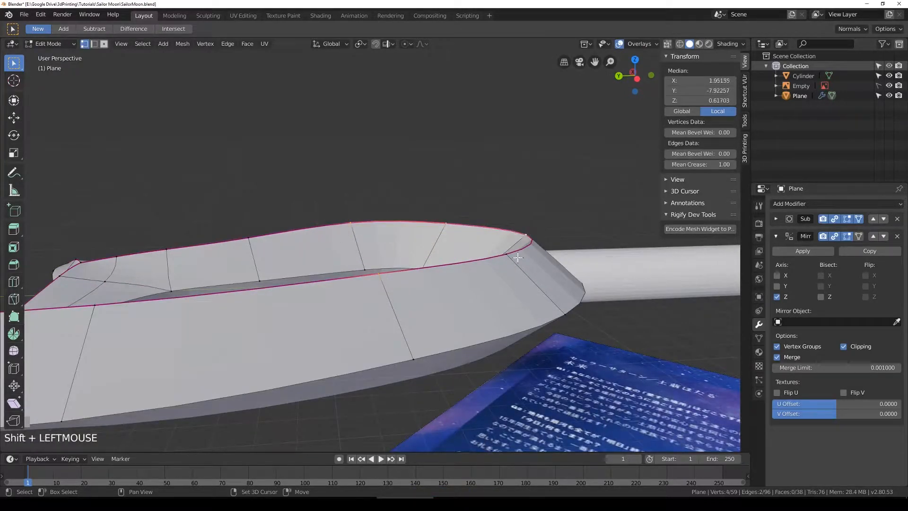
shift+click(507, 254)
key(g)
key(z)
click(568, 247)
key(g)
key(z)
click(487, 243)
Step: Raise the five selected ridge vertices at the bend by 3.641 along Z
mouse_move(585, 287)
middle_down()
mouse_move(570, 266)
mouse_move(575, 273)
middle_up()
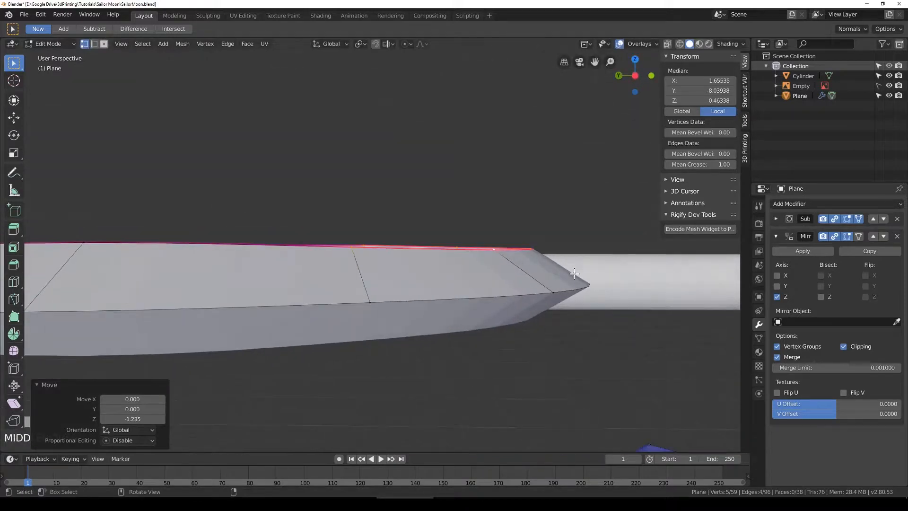
key(g)
key(z)
click(567, 283)
Step: In the right-side wireframe view, rotate the five selected bend vertices by 2.28° and adjust their height along Z
key(KP_1)
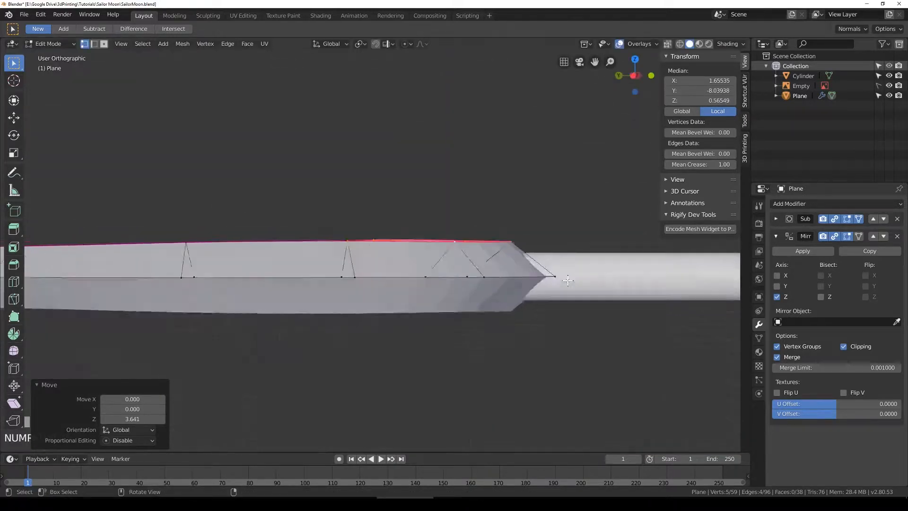
key(KP_3)
key(shift+z)
shift+middle_drag(551, 288, 434, 305)
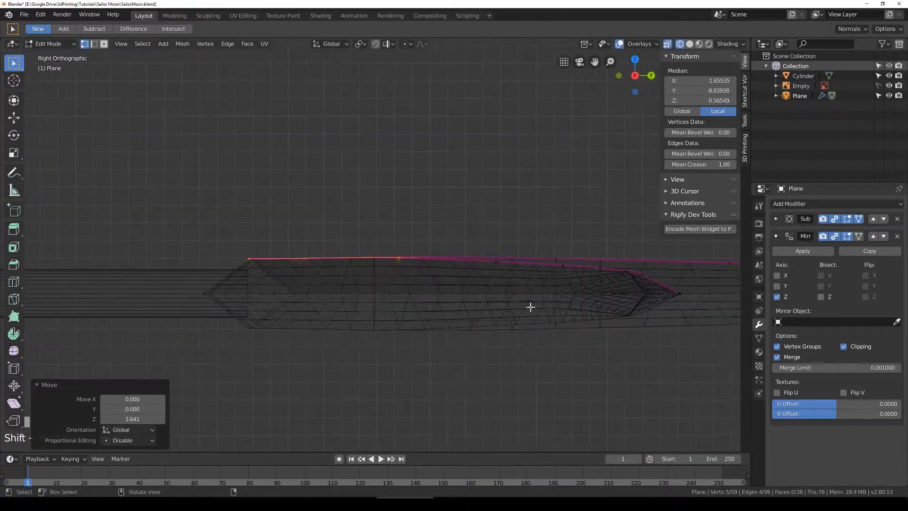
key(r)
click(537, 282)
shift+middle_drag(537, 282, 391, 278)
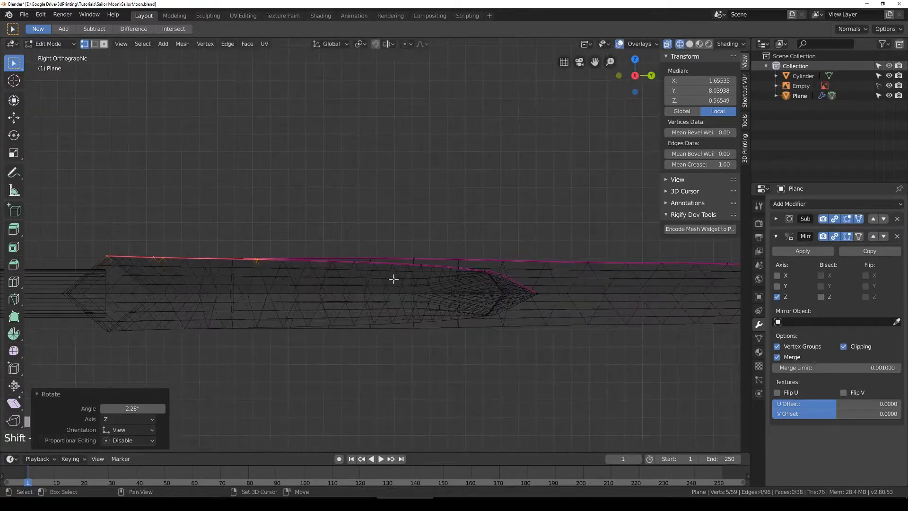
key(g)
key(z)
click(395, 277)
Step: Adjust the heights of two ridge vertices between the bend and mid-blade along Z, lowering the one farther from the bend
scroll(391, 258, up, 3)
drag(437, 249, 459, 271)
key(g)
key(z)
click(460, 278)
shift+middle_drag(578, 281, 289, 277)
click(462, 264)
key(g)
key(z)
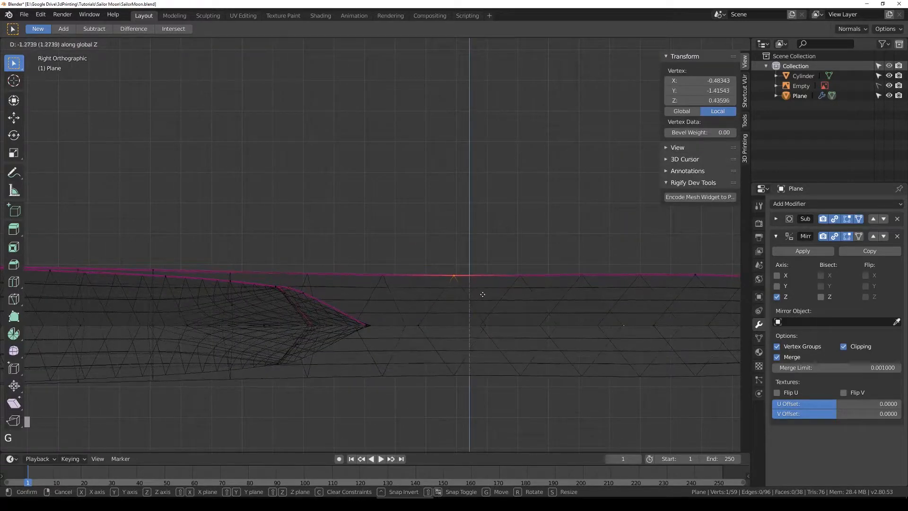
click(481, 298)
Step: Lower the mid-blade ridge vertex by 2.640 along Z to straighten the taper
scroll(517, 291, down, 2)
shift+middle_drag(569, 284, 312, 280)
drag(287, 245, 318, 266)
scroll(328, 251, up, 2)
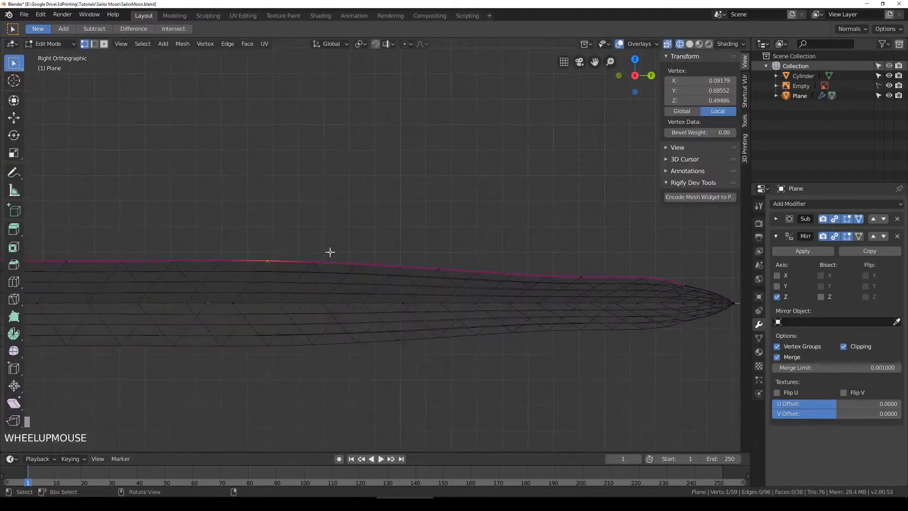
key(g)
key(z)
click(337, 259)
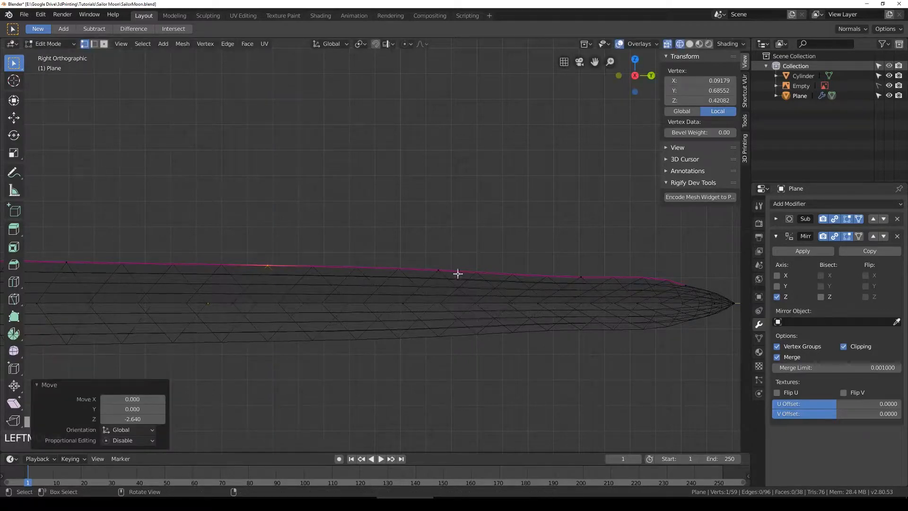
Step: Raise the second-to-last ridge vertex before the blade tip by 1.390 along Z
click(579, 274)
key(g)
key(z)
click(589, 282)
Step: Fine-tune the heights of the two neighbouring mid-blade ridge vertices along Z so the ridge line runs evenly
scroll(279, 286, down, 2)
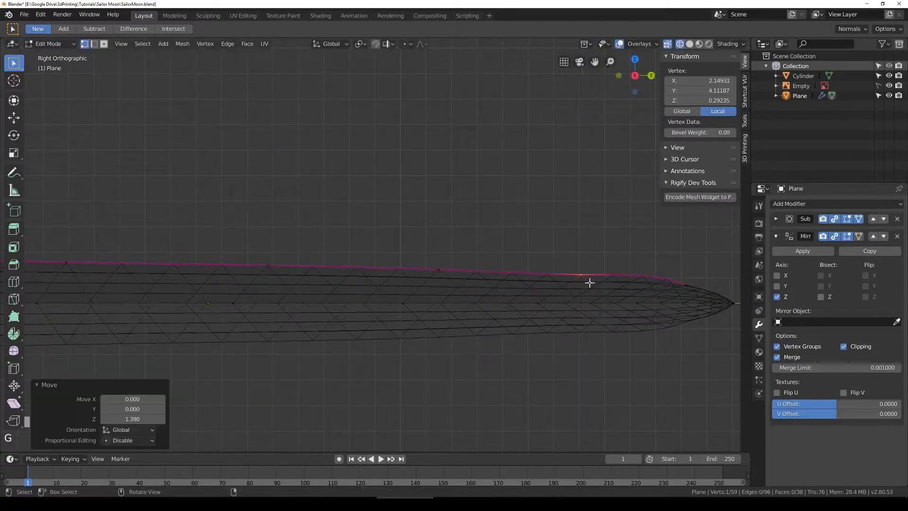
shift+middle_drag(213, 277, 397, 280)
key(a)
key(b)
drag(329, 247, 360, 272)
key(g)
key(z)
click(489, 266)
key(a)
drag(469, 247, 488, 265)
key(g)
key(z)
click(491, 269)
Step: Lower the ridge vertex midway between mid-blade and the tip by 1.401 along Z
key(a)
drag(560, 251, 604, 279)
key(g)
key(z)
click(573, 276)
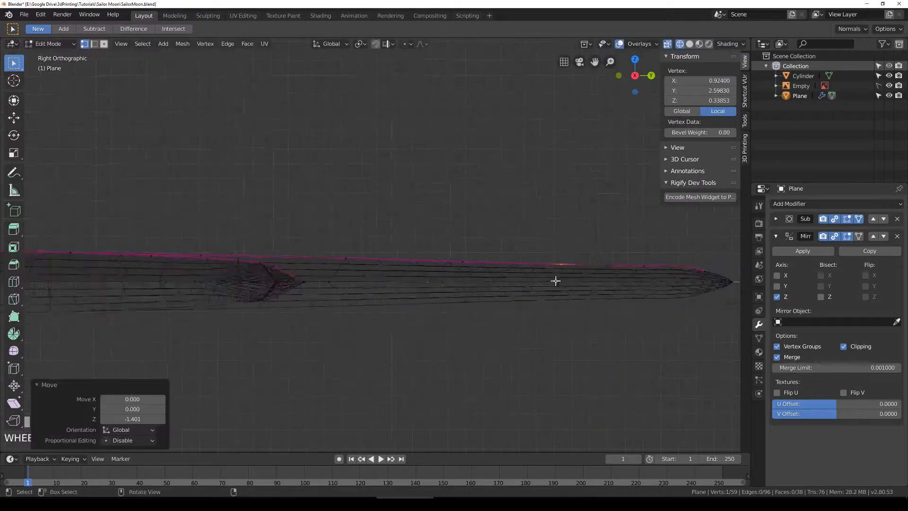
Step: Return to Object Mode, check the blade in solid shading and save the file
key(Tab)
key(shift+z)
mouse_move(573, 277)
middle_down()
mouse_move(433, 245)
mouse_move(506, 266)
mouse_move(463, 268)
mouse_move(502, 259)
mouse_move(480, 277)
mouse_move(372, 265)
mouse_move(348, 287)
mouse_move(436, 313)
mouse_move(437, 296)
middle_up()
key(ctrl+s)
Step: In the top wireframe view, rotate the edge loop across the middle of the hook's stem to follow the reference curve
scroll(348, 286, down, 1)
key(KP_7)
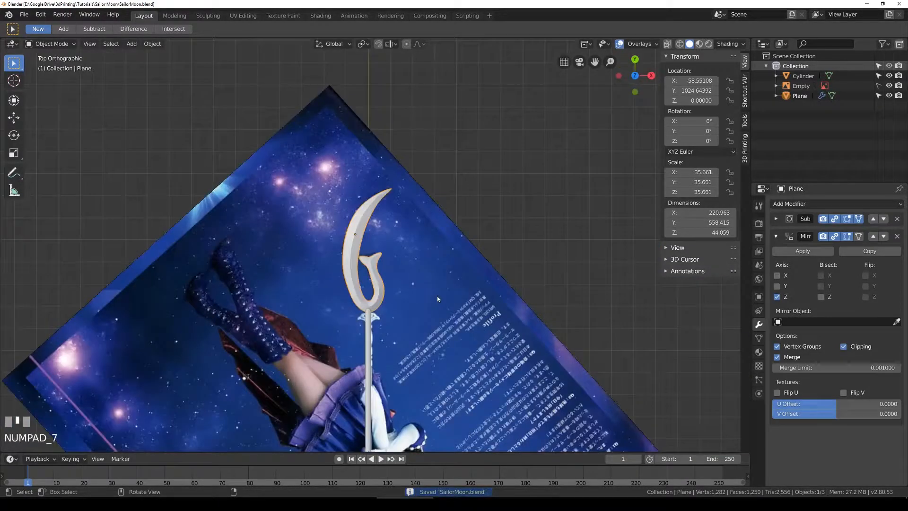
scroll(437, 296, up, 6)
shift+middle_drag(406, 374, 410, 283)
key(shift+z)
scroll(409, 284, up, 4)
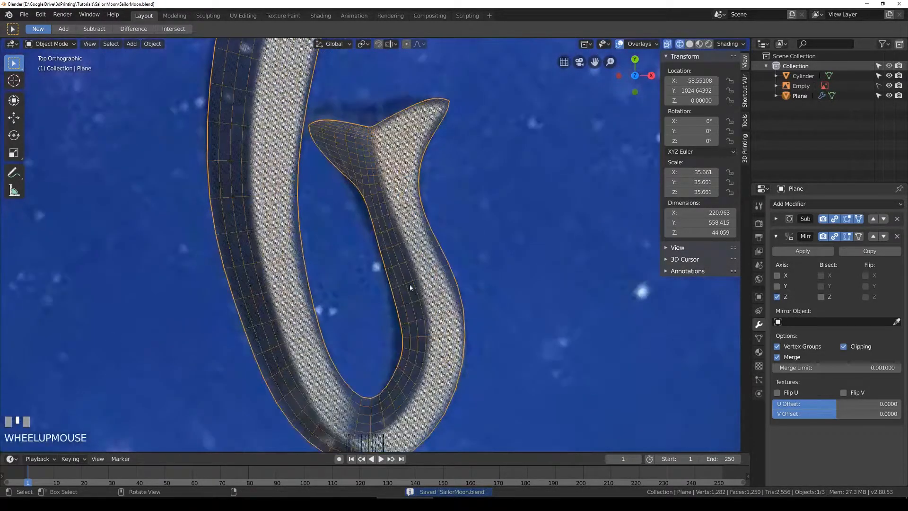
key(Tab)
scroll(410, 279, up, 4)
key(a)
key(a)
key(a)
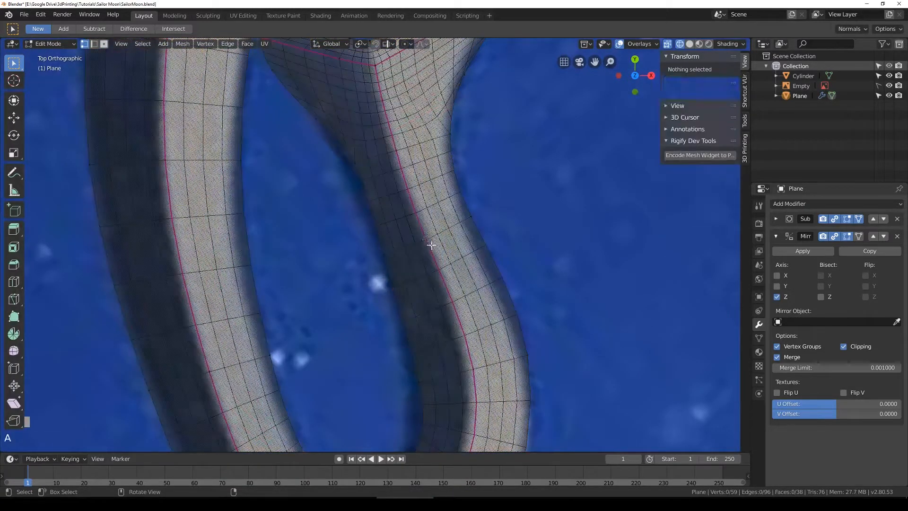
alt+click(432, 245)
key(g)
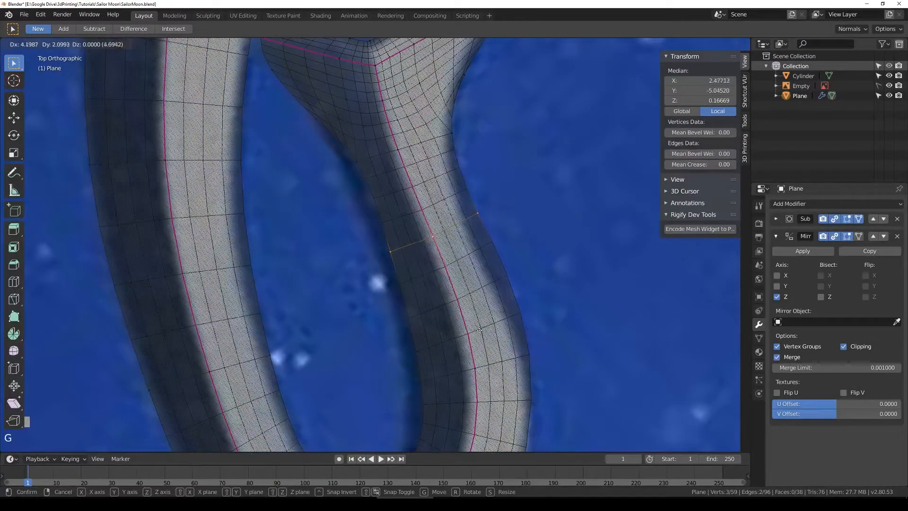
key(r)
click(480, 330)
Step: Inspect the adjusted hook, return to Object Mode in the top wireframe view and save the file
key(shift+z)
mouse_move(569, 326)
middle_down()
mouse_move(500, 334)
mouse_move(487, 291)
mouse_move(483, 332)
mouse_move(487, 317)
mouse_move(390, 249)
mouse_move(514, 287)
mouse_move(524, 280)
mouse_move(436, 283)
middle_up()
key(Tab)
scroll(486, 314, down, 2)
scroll(509, 294, down, 2)
key(KP_7)
scroll(360, 308, up, 4)
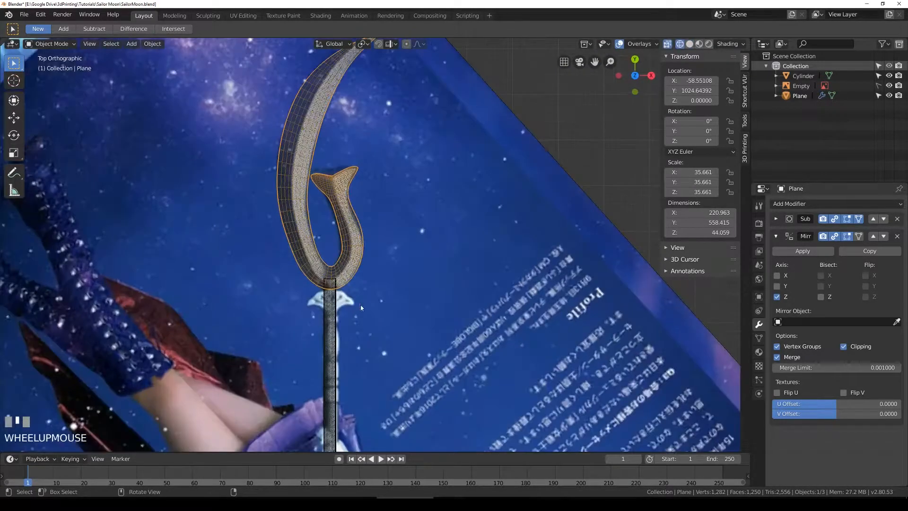
shift+middle_drag(361, 308, 352, 267)
scroll(348, 284, up, 3)
key(ctrl+s)
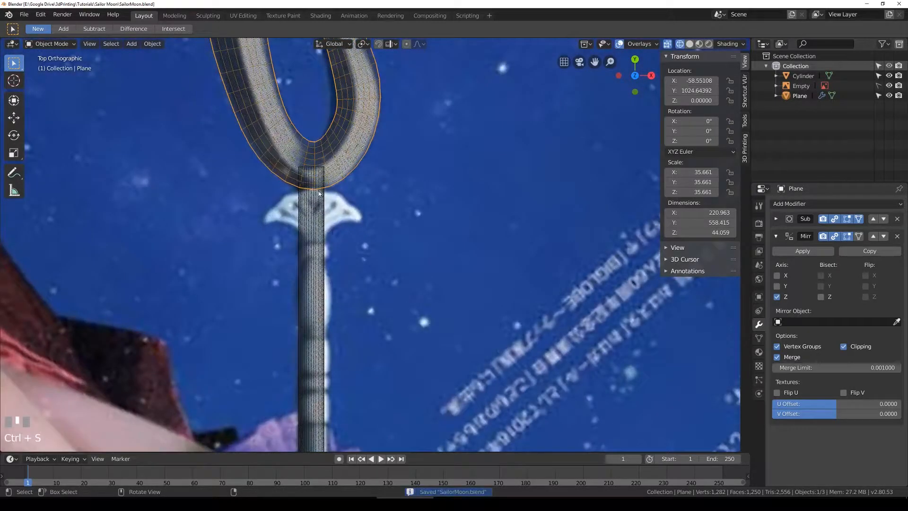
Step: Add a mesh plane for modelling the winged guard below the blade
shift+middle_drag(278, 204, 331, 274)
scroll(390, 274, up, 3)
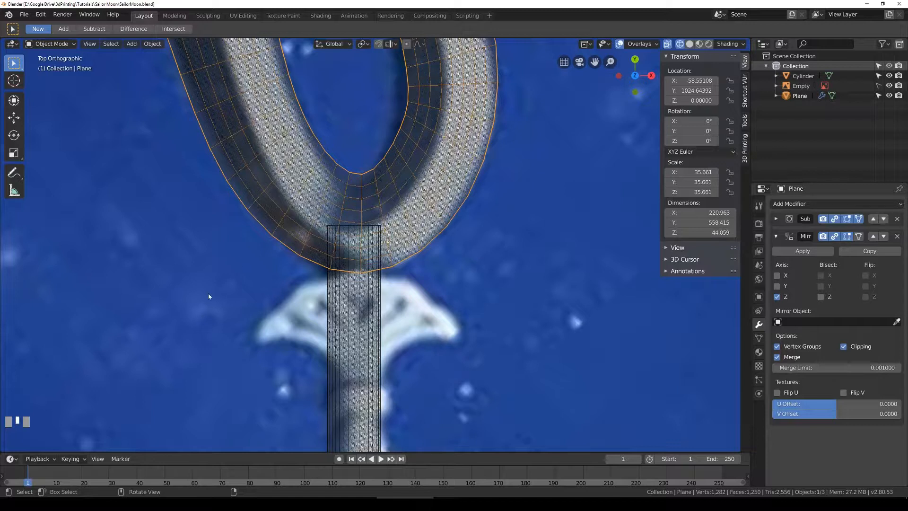
click(132, 44)
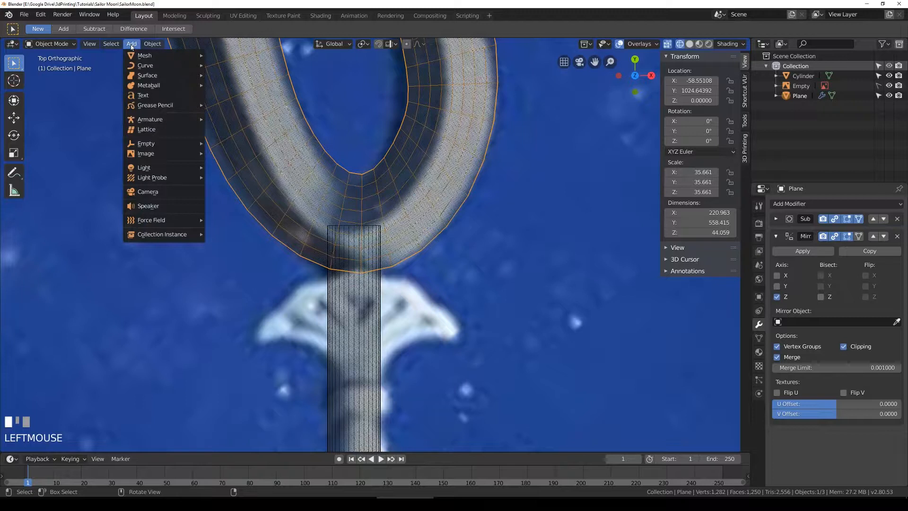
mouse_move(132, 58)
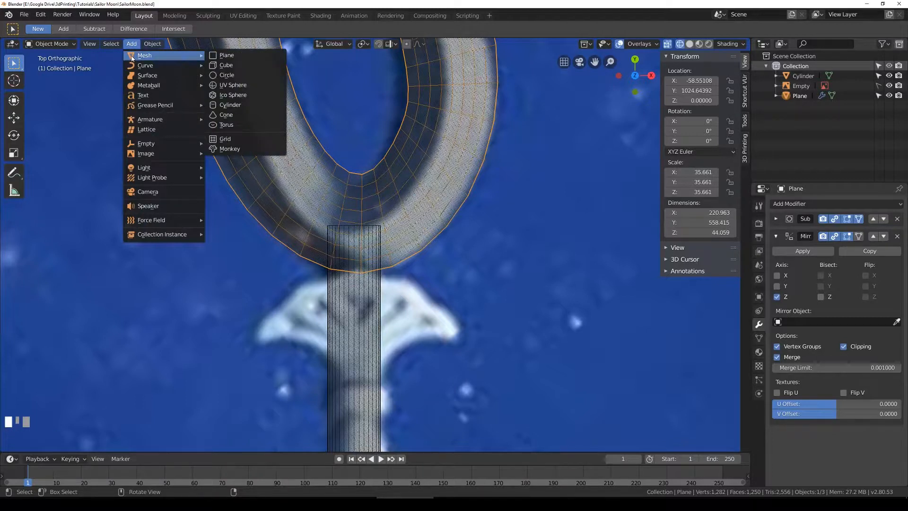
click(231, 56)
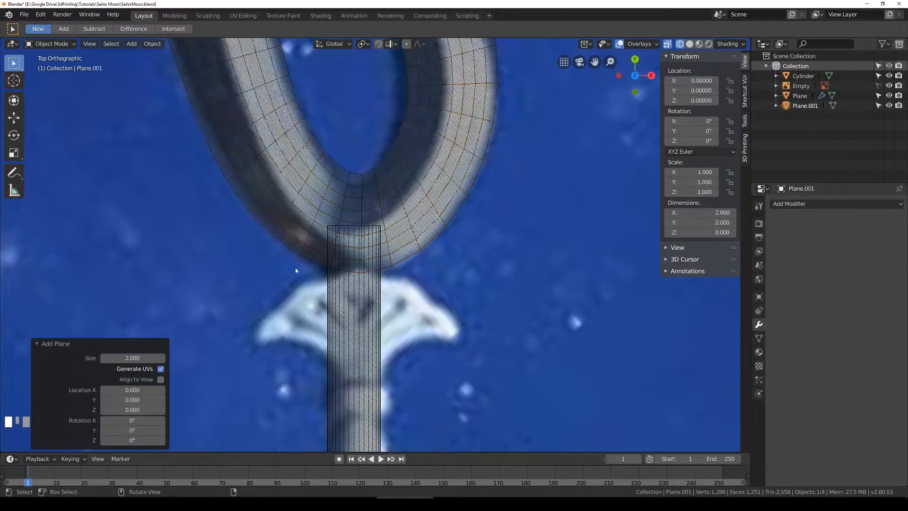
Step: Move the new plane 700 along Y with increment snapping, keeping X at 0
scroll(273, 306, down, 5)
key(g)
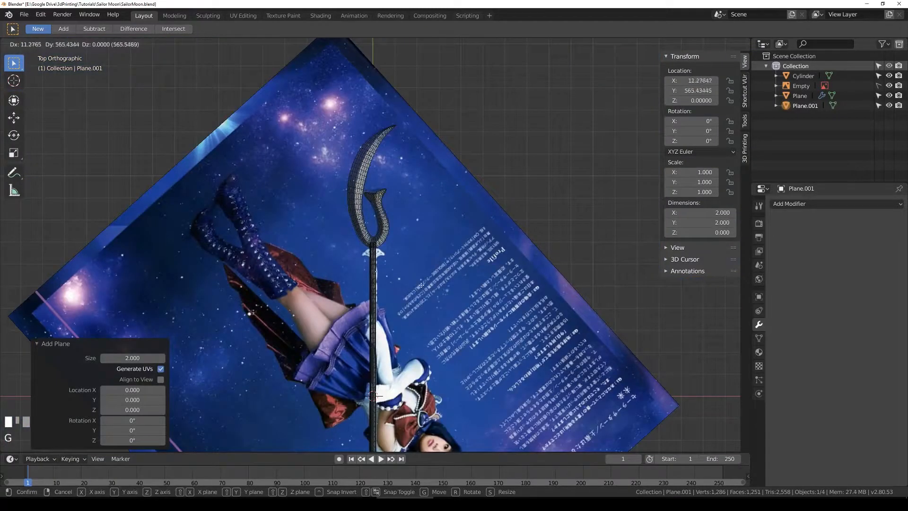
right_click(388, 419)
key(g)
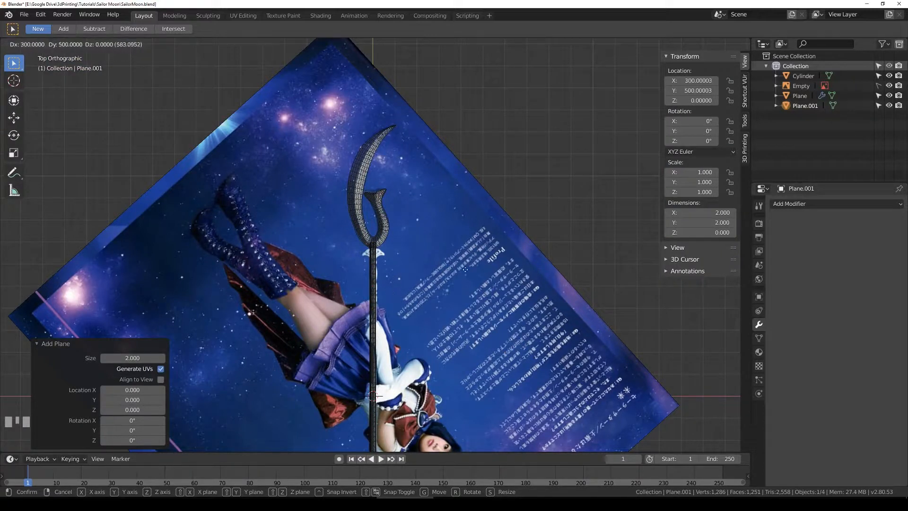
ctrl+click(392, 237)
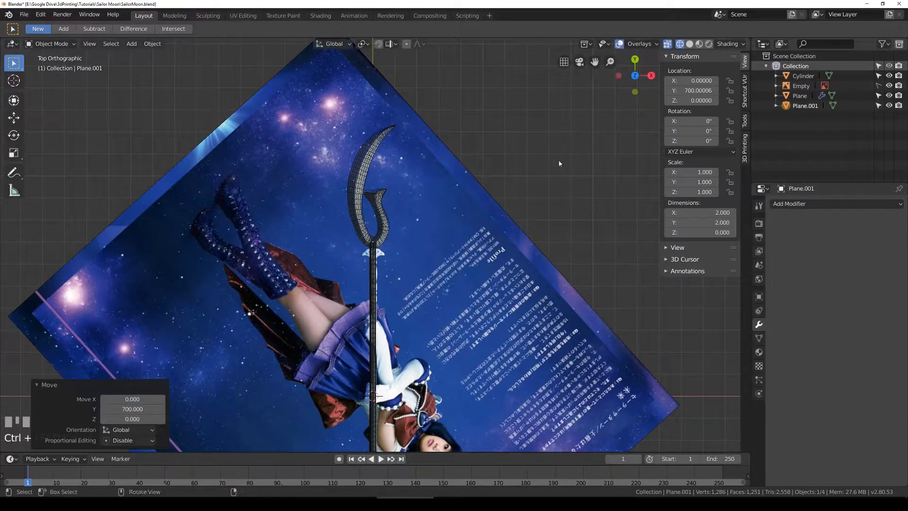
Step: Move the plane onto the winged guard in the reference image and scale it up to about 46.6 square
scroll(633, 80, up, 5)
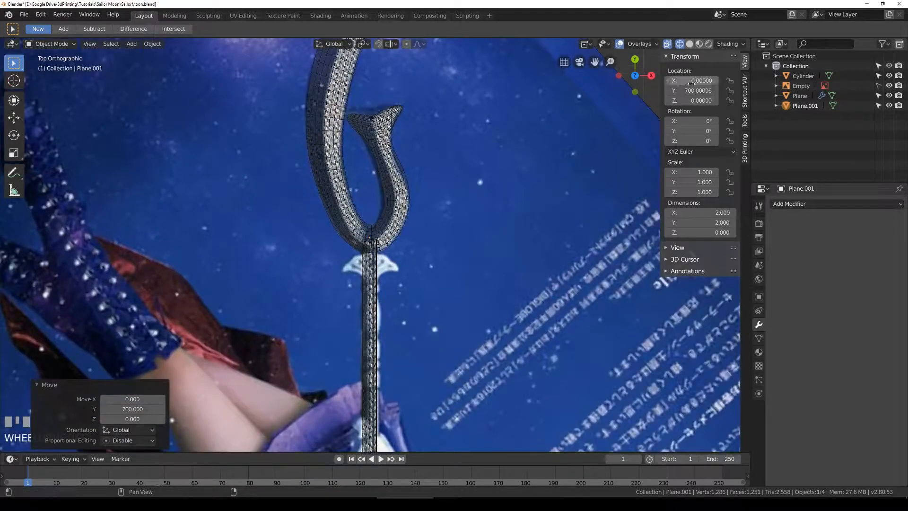
scroll(364, 255, up, 4)
key(g)
click(367, 327)
key(s)
click(612, 378)
key(s)
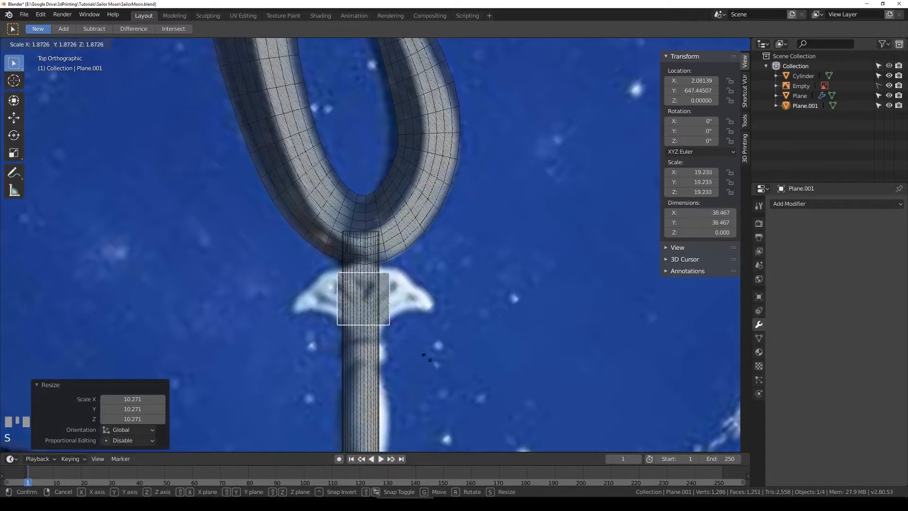
click(445, 362)
Step: Shift the plane to about 641.7 on Y over the guard and set its X location to 0
key(g)
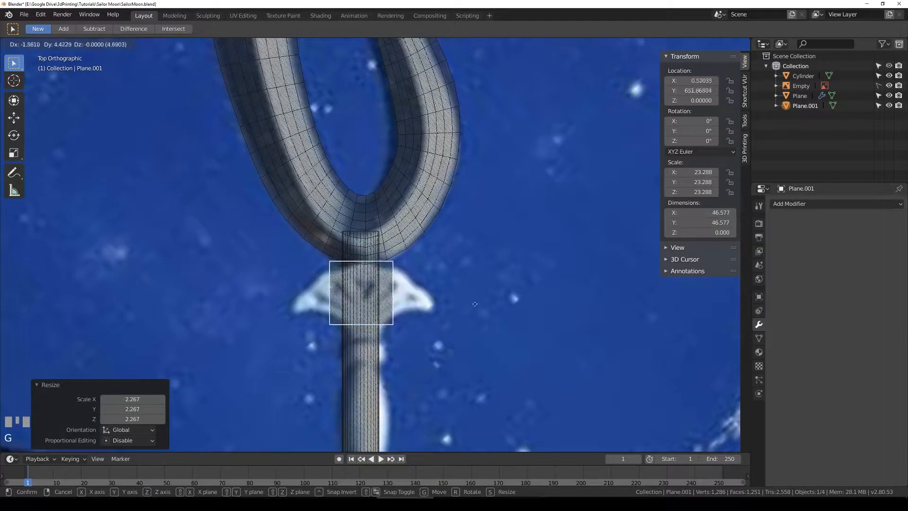
click(473, 305)
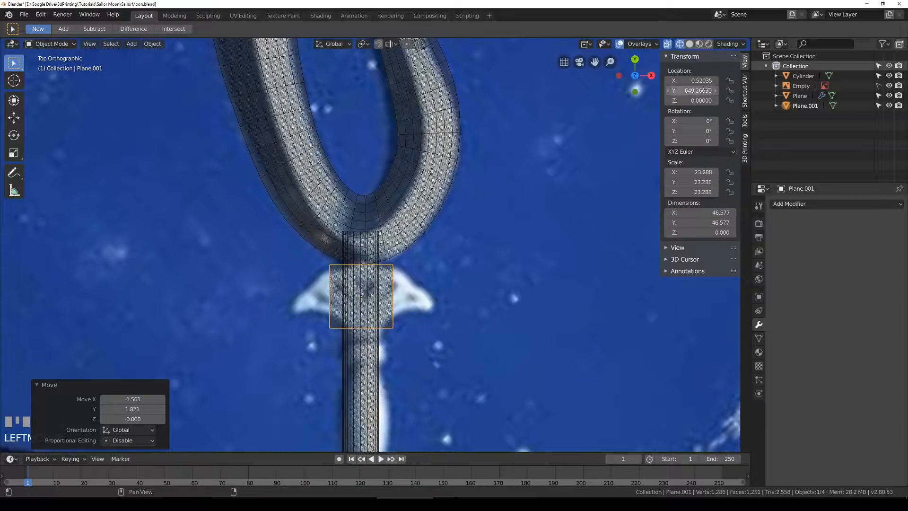
mouse_move(691, 81)
mouse_down()
mouse_move(724, 80)
mouse_move(706, 80)
mouse_up()
key(g)
click(450, 338)
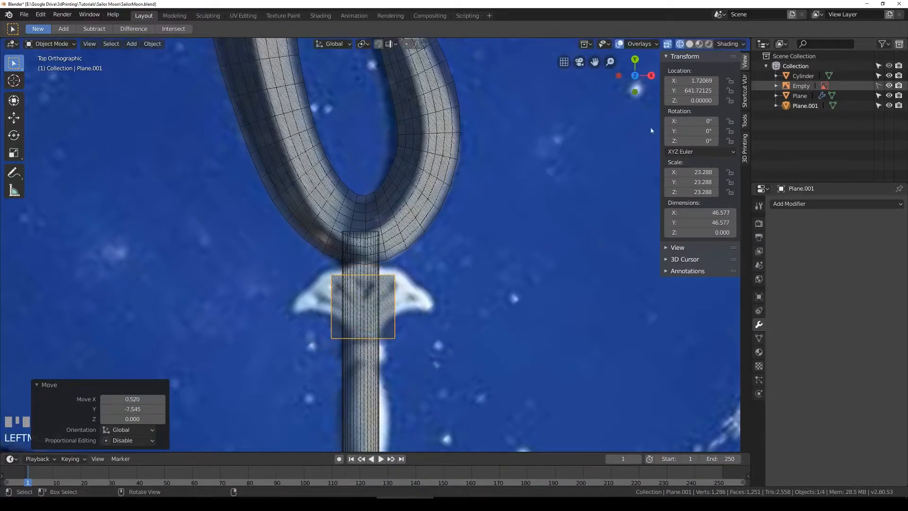
click(701, 82)
text(0)
key(Return)
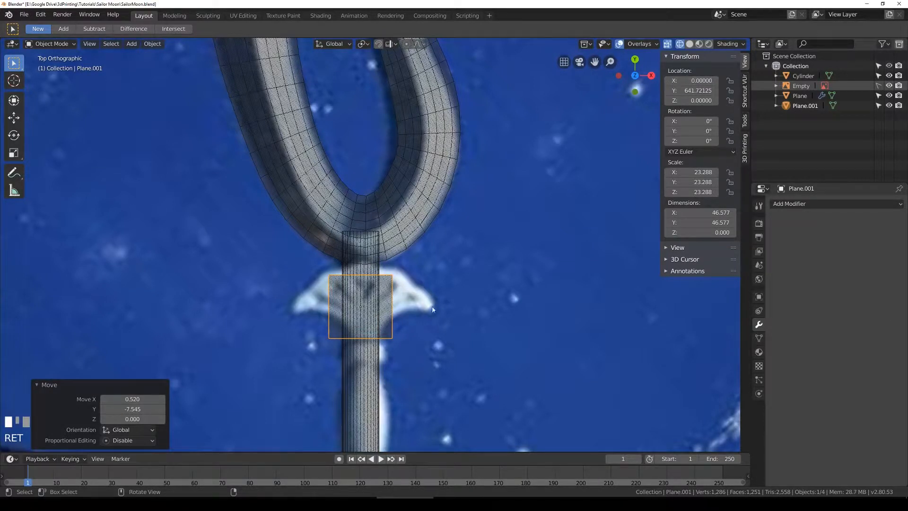
scroll(401, 296, up, 2)
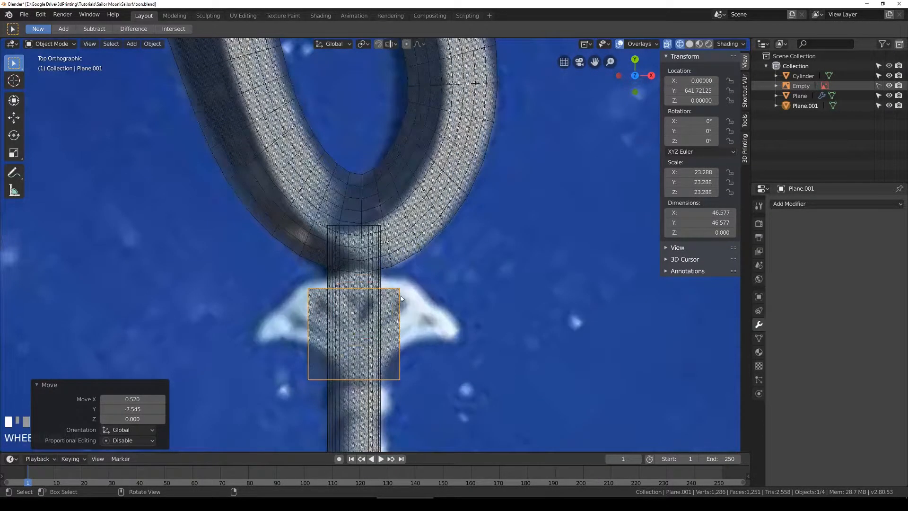
shift+middle_drag(415, 328, 410, 288)
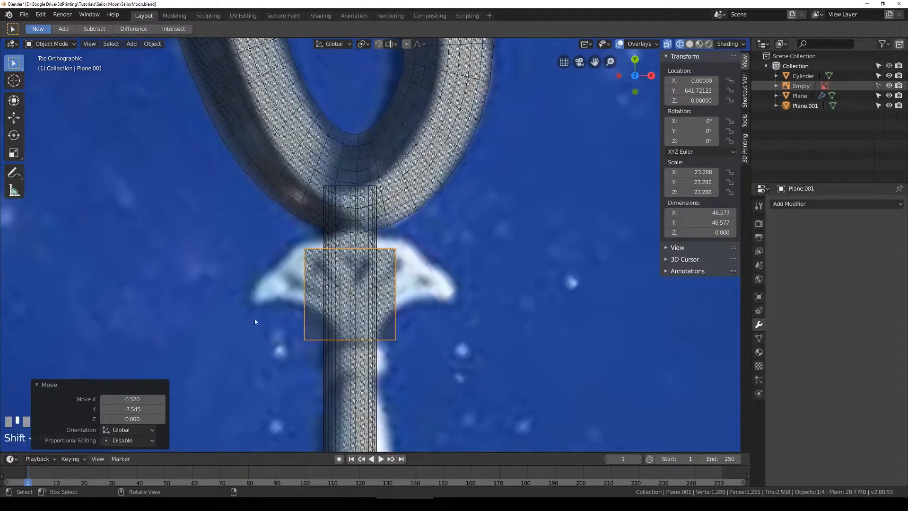
click(385, 285)
key(Tab)
key(Tab)
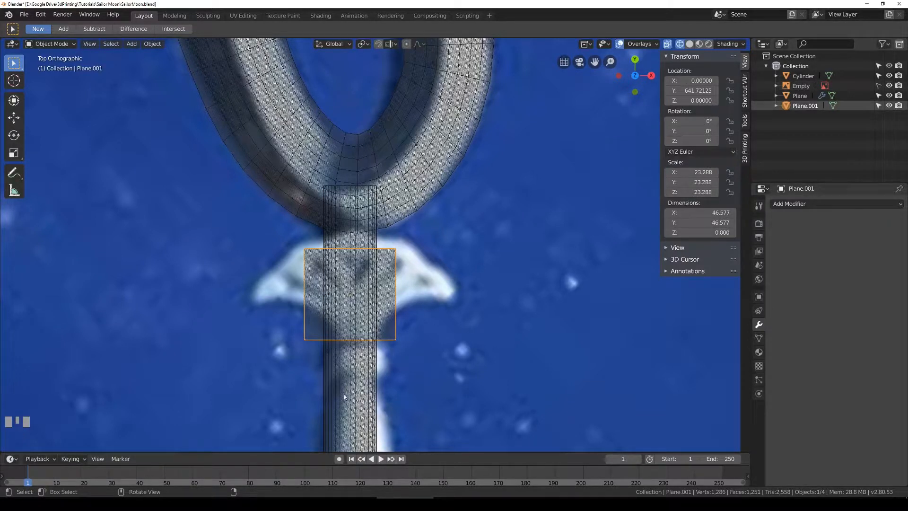
click(684, 80)
click(691, 100)
click(692, 101)
click(438, 415)
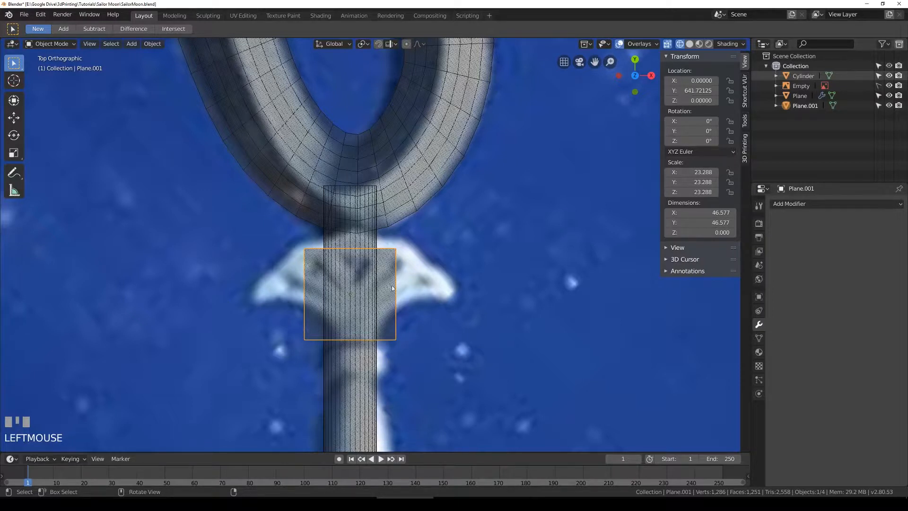
Step: Enter Edit Mode on the square plane and add a Subdivision Surface modifier and a Mirror modifier
key(Tab)
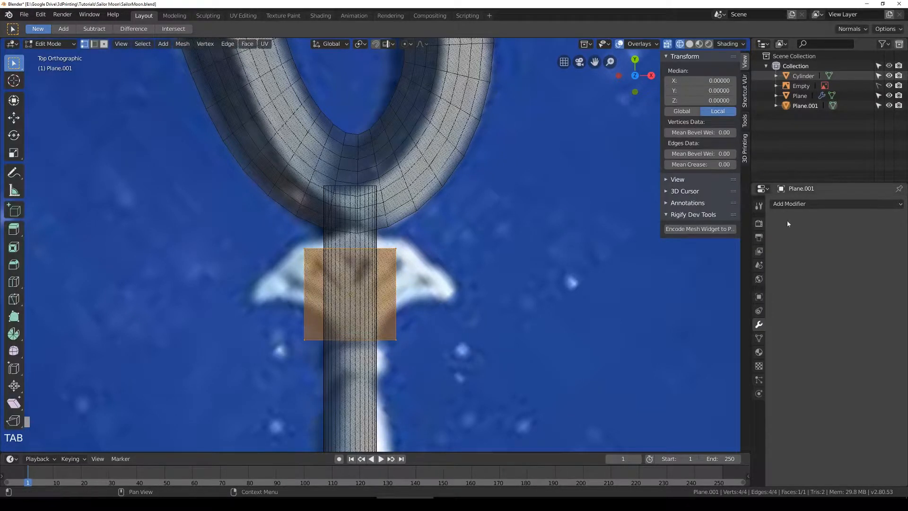
click(810, 204)
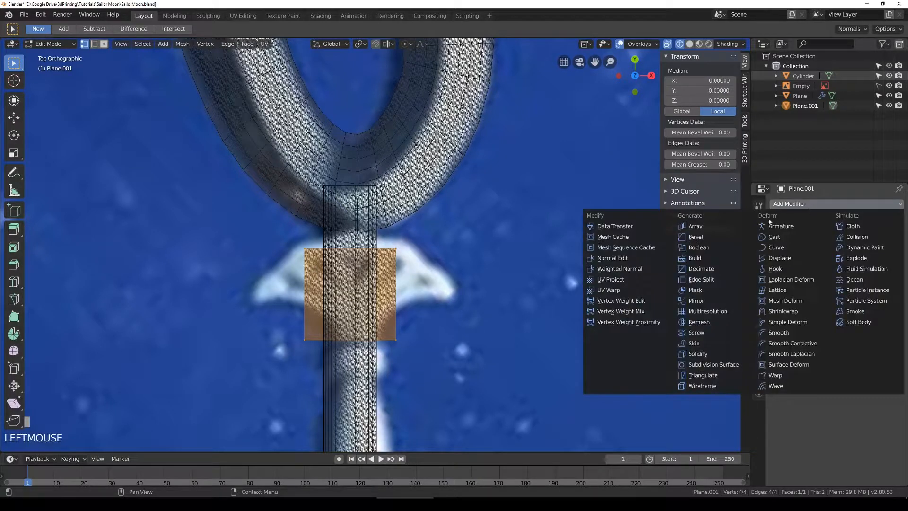
click(714, 365)
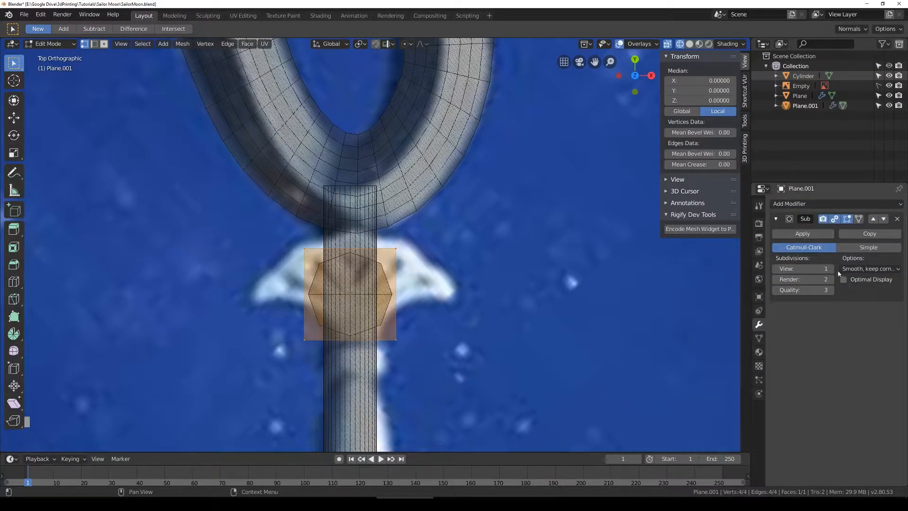
click(833, 207)
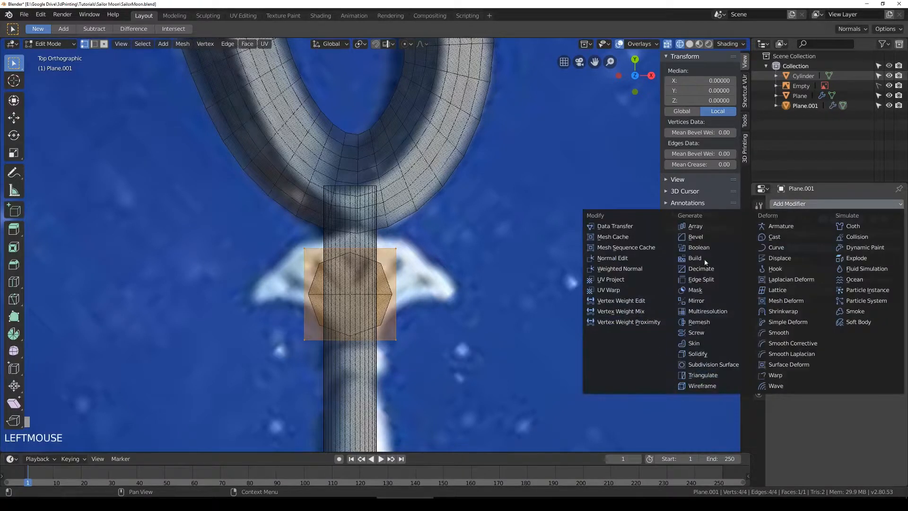
click(703, 299)
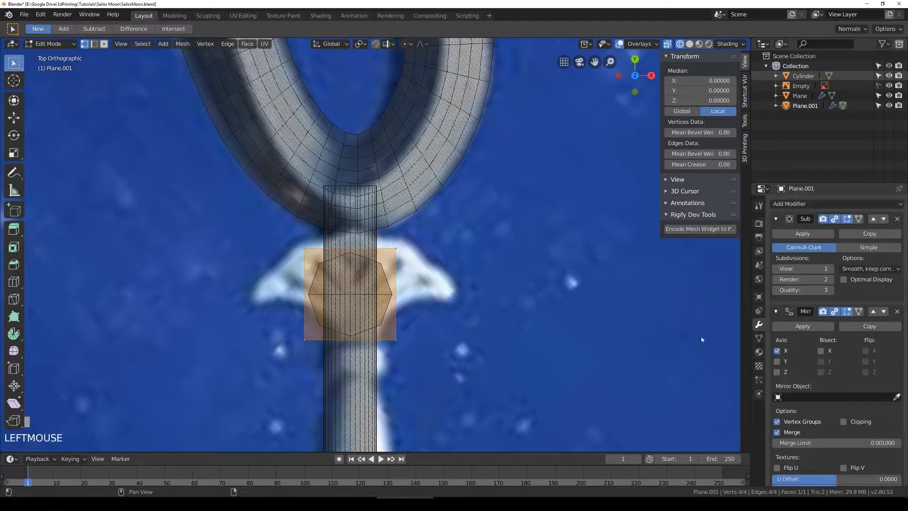
Step: Set the Mirror modifier to the X and Z axes with Clipping and place it above the Subdivision Surface modifier
click(778, 221)
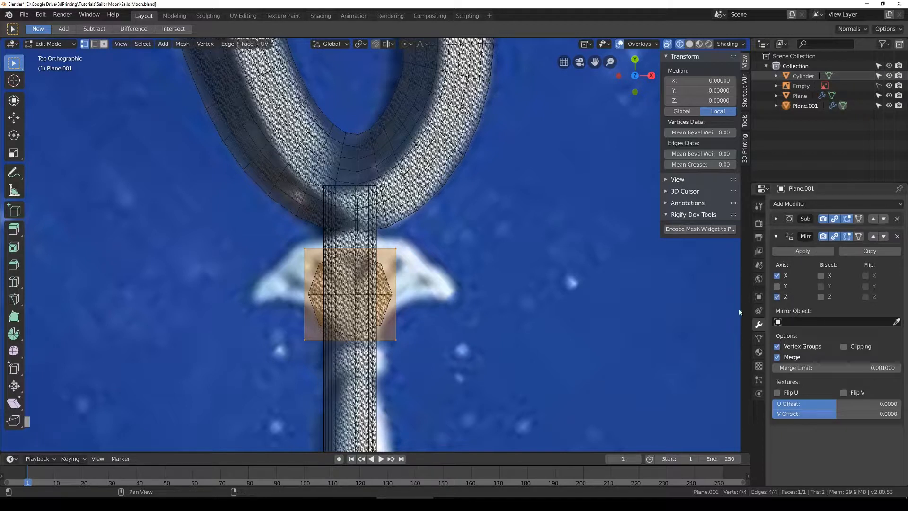
click(874, 237)
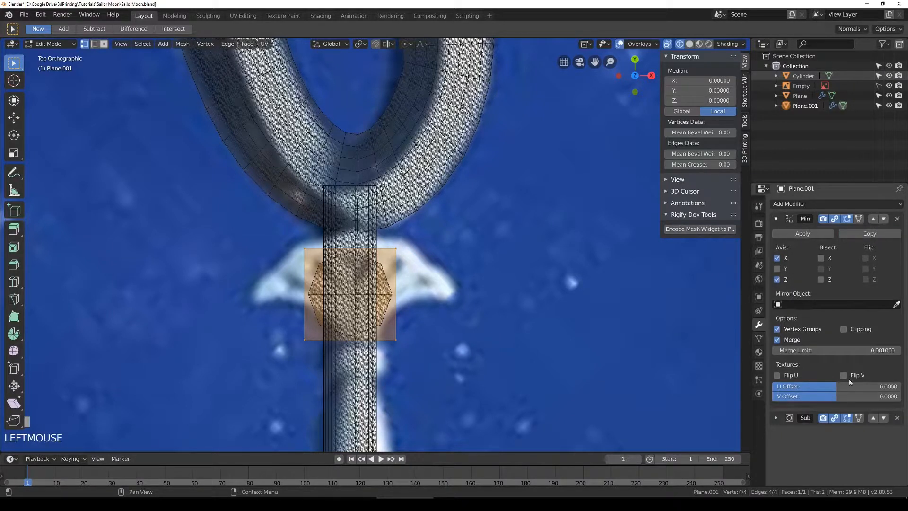
click(848, 329)
click(776, 218)
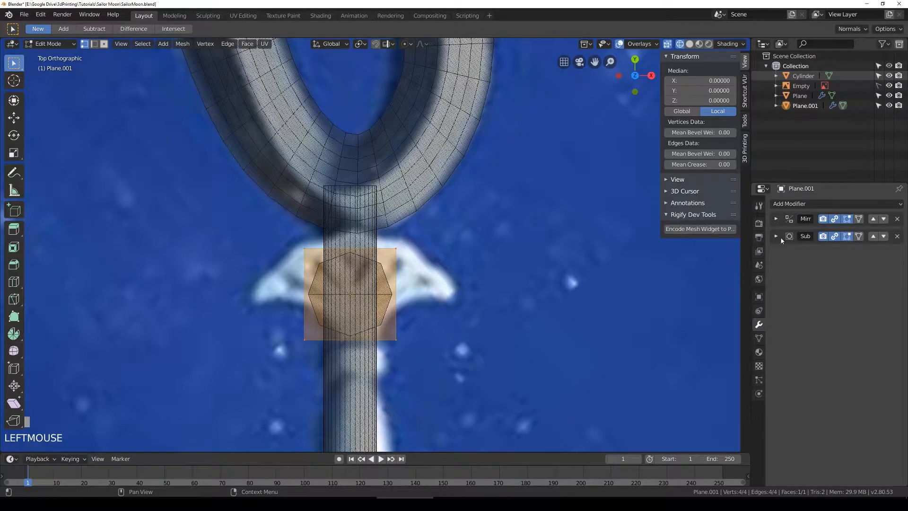
Step: Set the Subdivision Surface viewport level to 2 and display the modifier on the edit cage
click(776, 236)
click(830, 286)
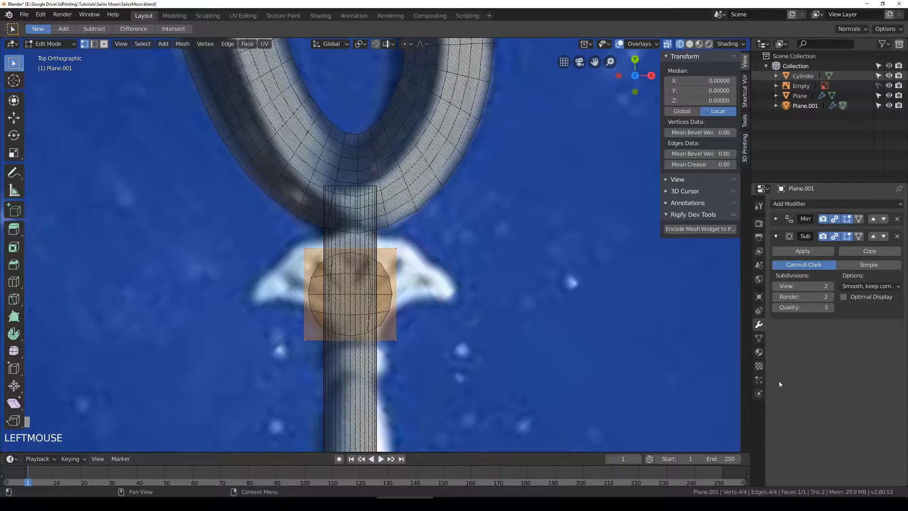
click(860, 237)
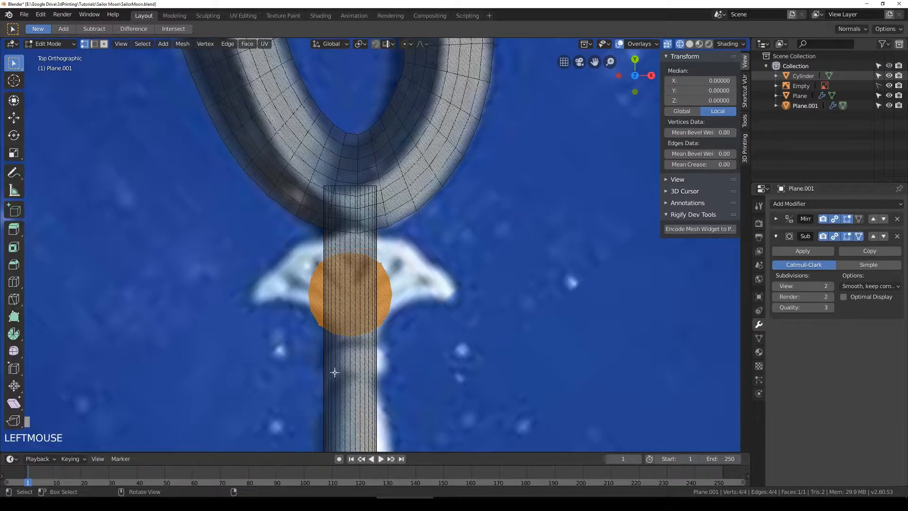
Step: Move the whole plane mesh about 11.1 in X and 5.4 in Y, and again about 16.9 and 2.3, to join its mirrored halves
scroll(377, 270, up, 1)
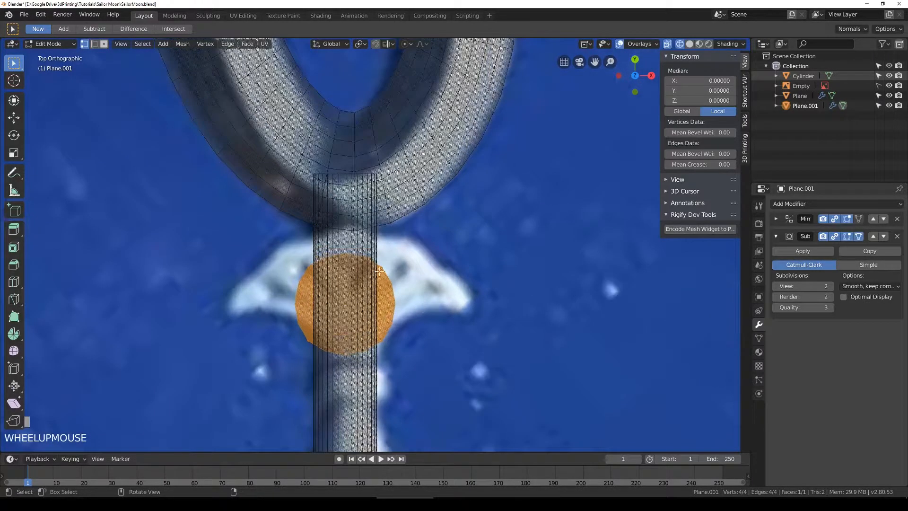
key(alt+a)
key(a)
key(alt+a)
key(a)
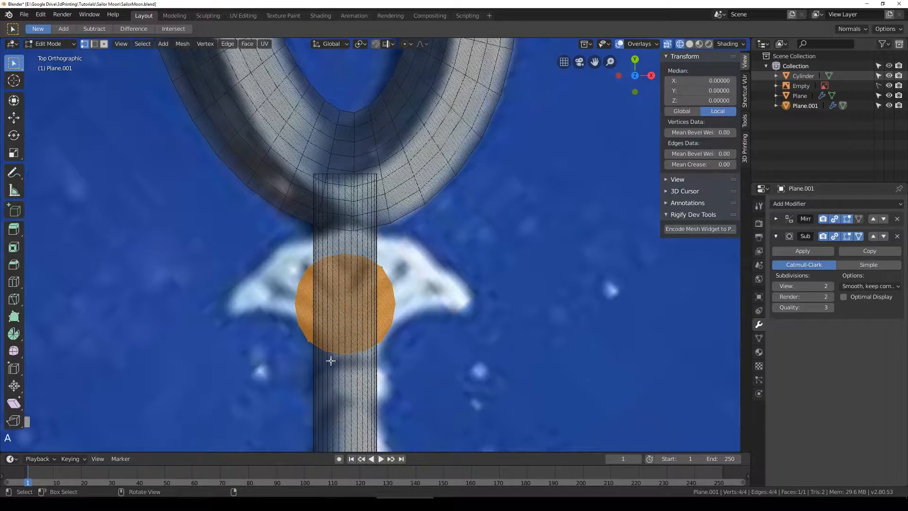
key(g)
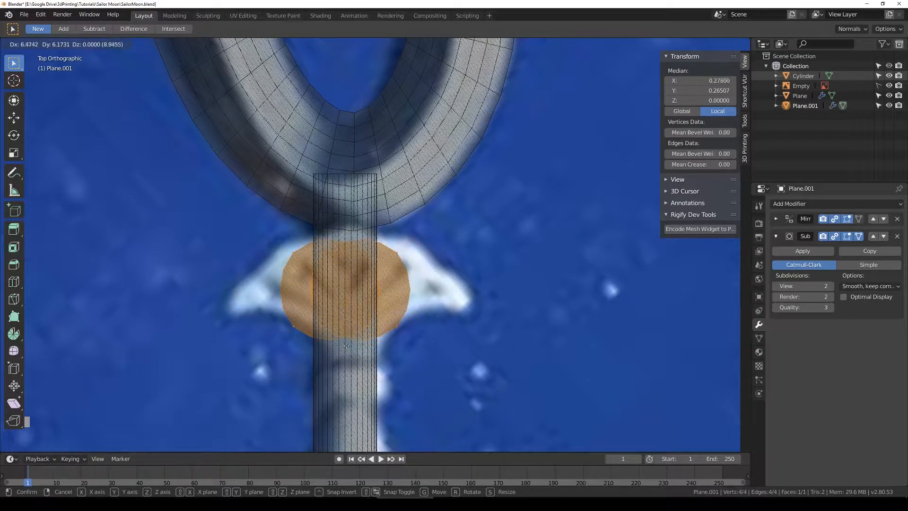
click(357, 347)
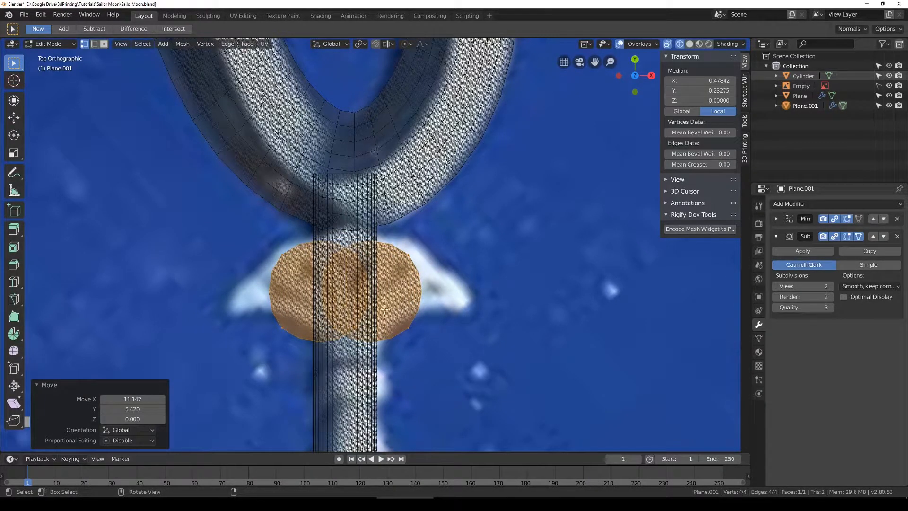
key(g)
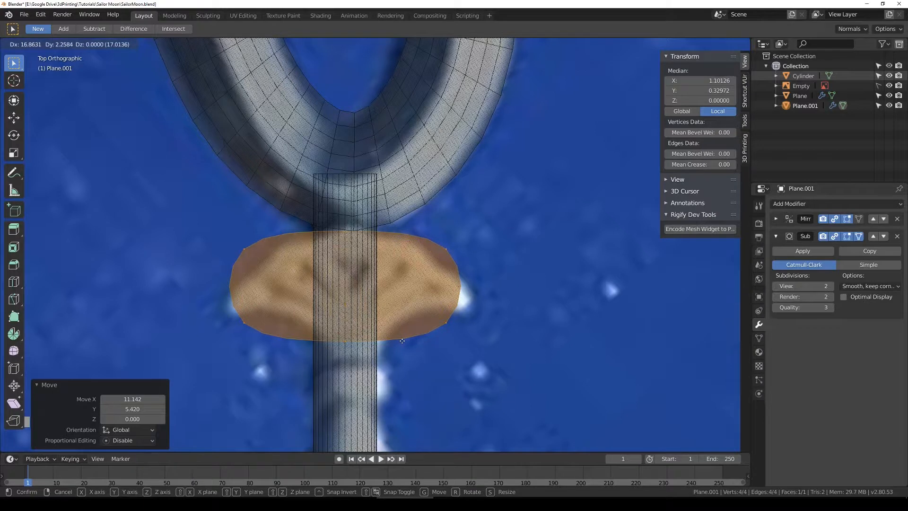
click(402, 341)
Step: In solid display, move the upper outer vertex about -21.2 in X and 6.4 in Y, and lower the top centre vertex about 8.8
scroll(402, 341, up, 2)
click(477, 251)
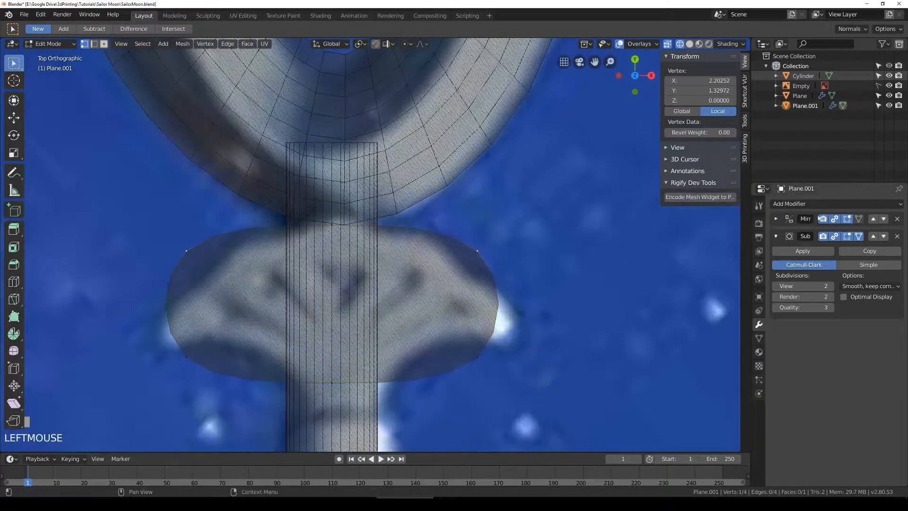
click(775, 219)
click(776, 218)
scroll(654, 262, up, 1)
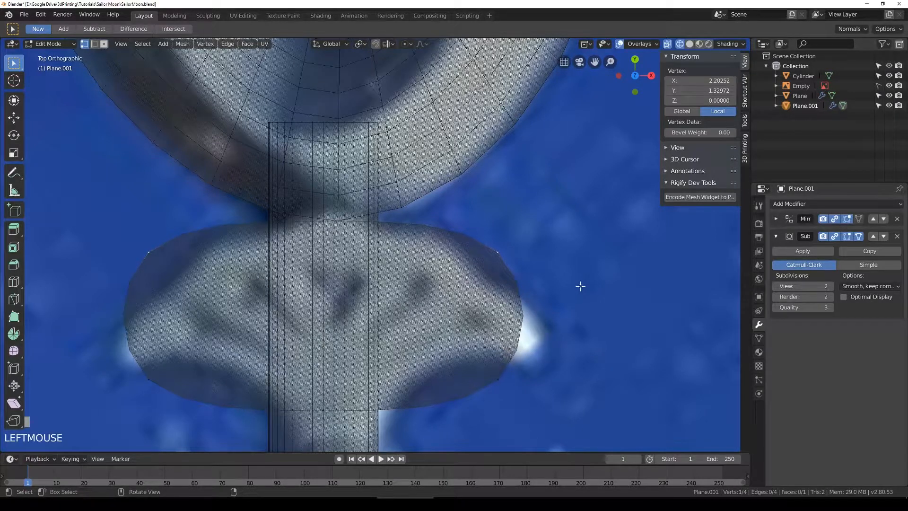
key(z)
key(g)
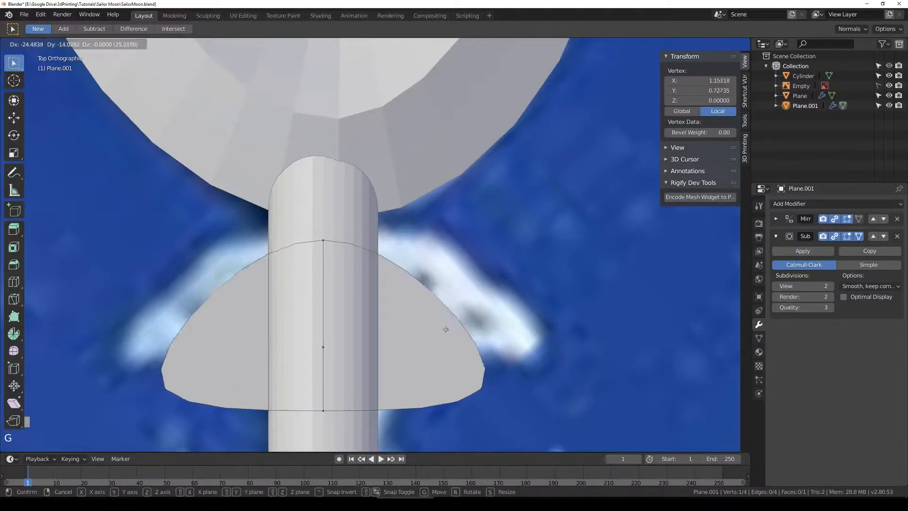
click(413, 239)
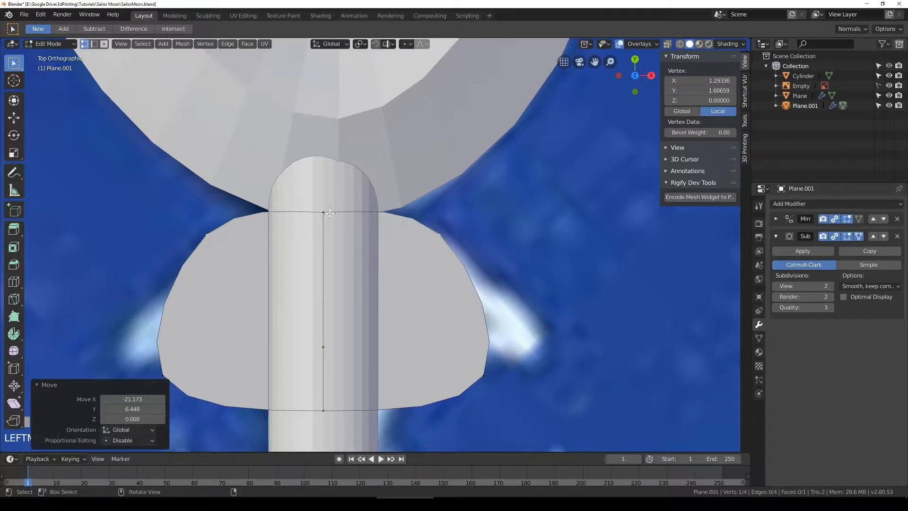
key(g)
click(324, 236)
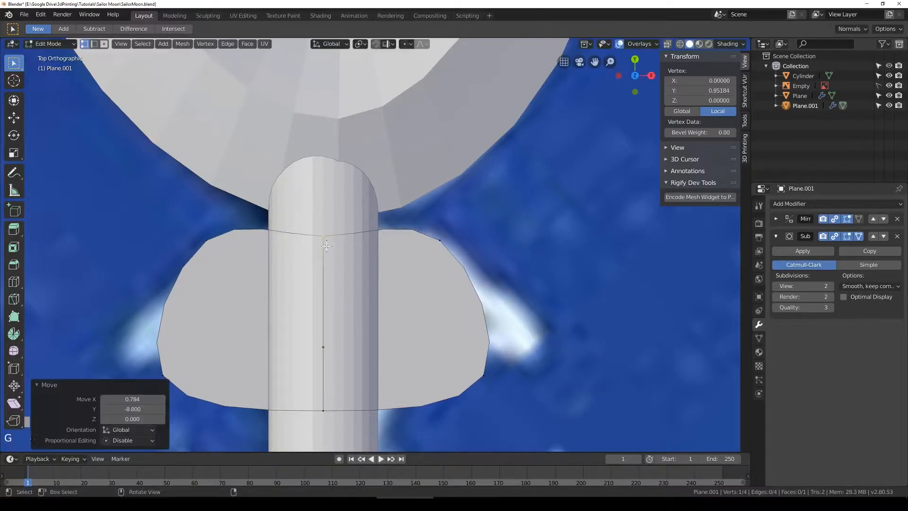
Step: Raise the plane's lower outer vertex toward the wing tip and move the bottom centre vertex up about 3.9
click(494, 372)
key(g)
click(519, 304)
click(323, 387)
key(g)
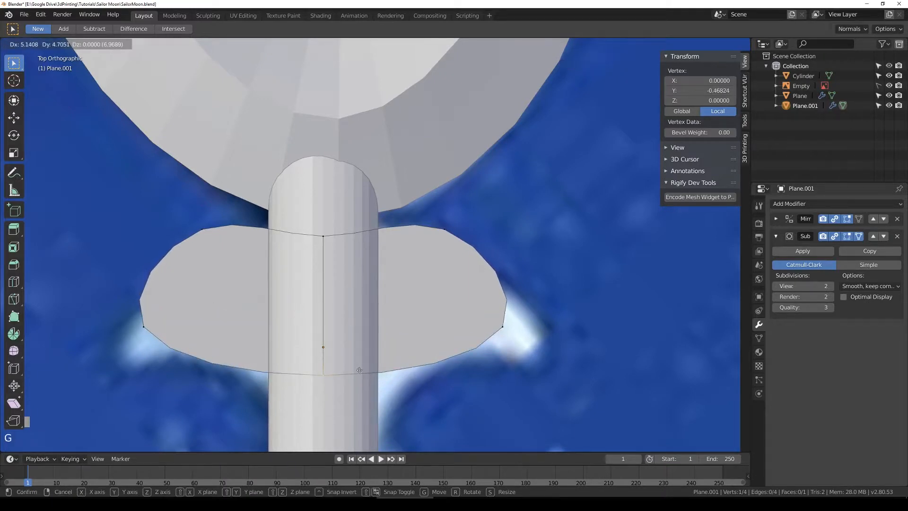
click(547, 286)
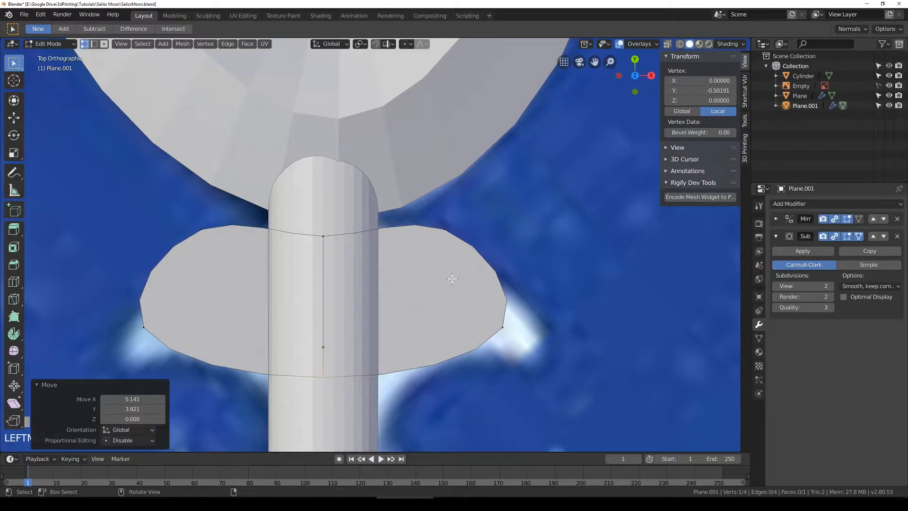
Step: Return to the see-through wireframe display and move the upper outer vertex about -1.7 in X and -4.5 in Y
key(alt+z)
click(444, 230)
key(g)
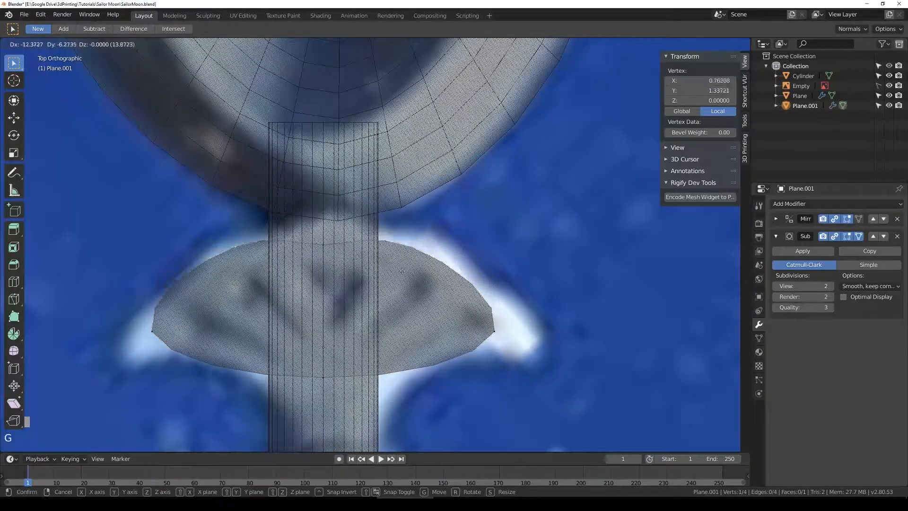
click(444, 264)
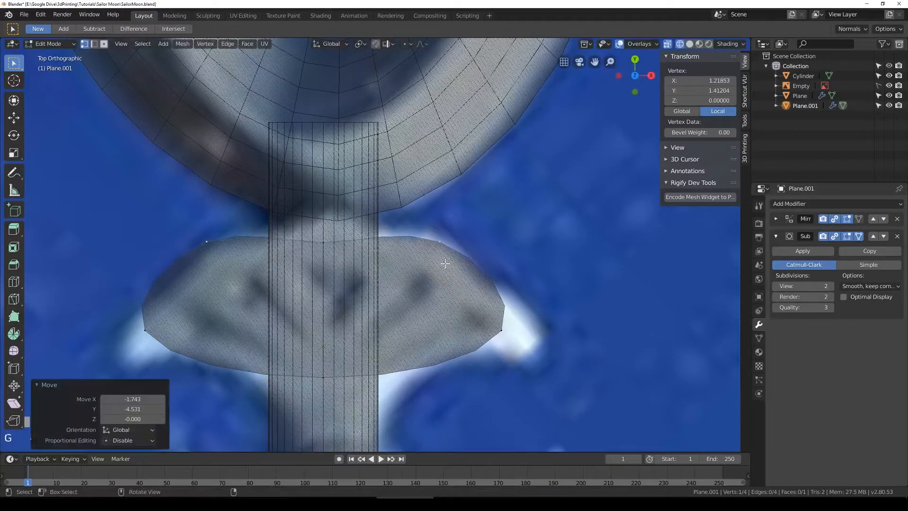
Step: Pull the plane's outer vertices in toward the shaft and lower its bottom edge to narrow the shape
click(340, 249)
key(g)
click(529, 328)
click(501, 330)
key(g)
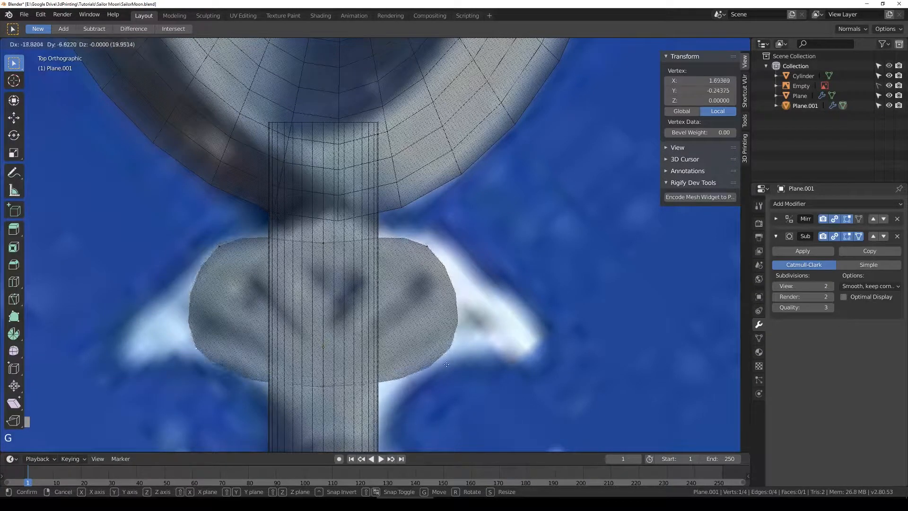
click(390, 416)
Step: Raise the top centre vertex and move the upper outer vertex inward beside the shaft
click(324, 244)
key(g)
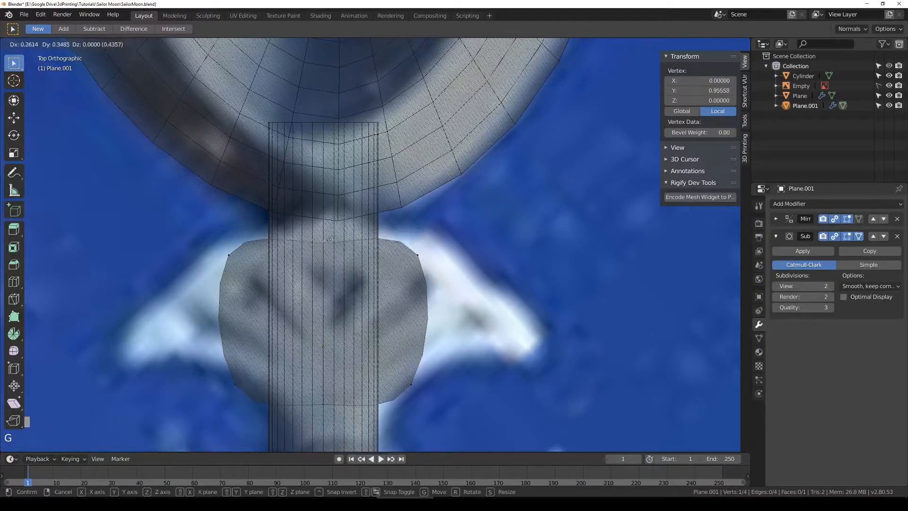
click(362, 207)
click(416, 253)
key(g)
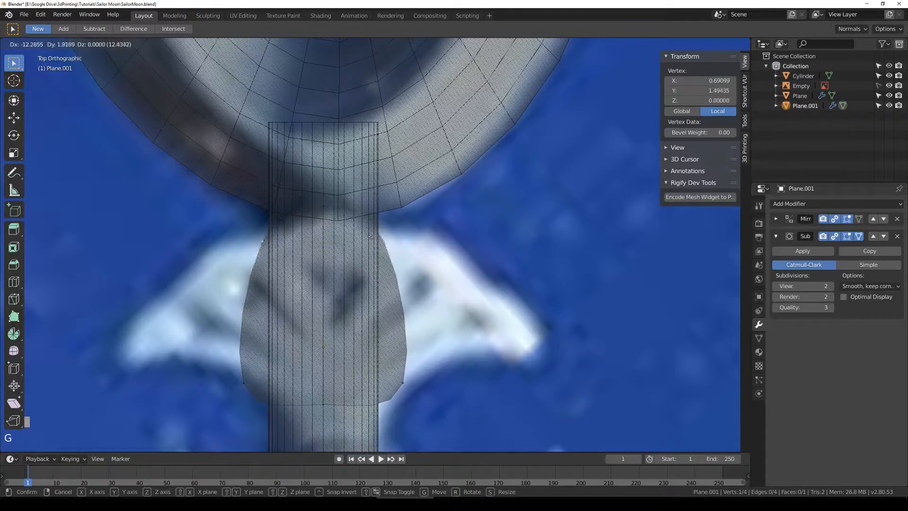
click(371, 237)
Step: Move the lower outer vertex about -2.3 in X and -5.7 in Y to fit the base of the wing
click(406, 385)
key(g)
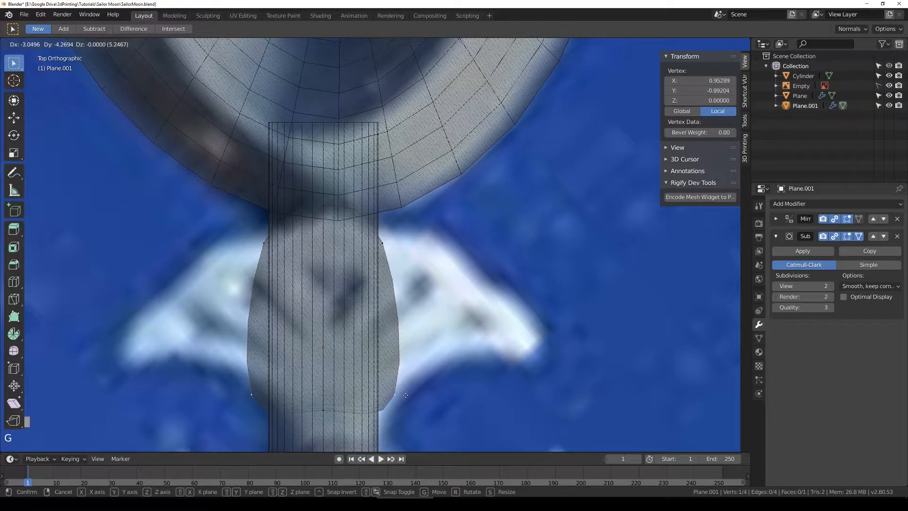
click(408, 401)
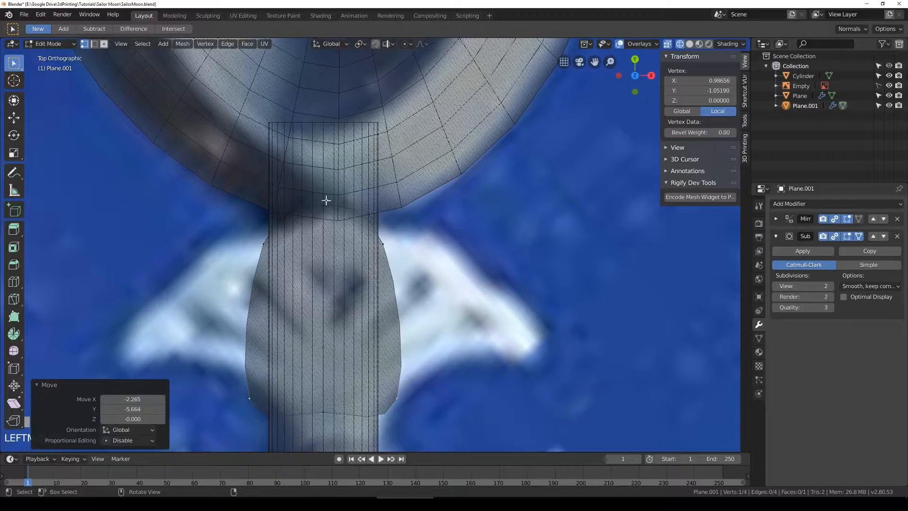
Step: Extrude the plane's outer side edge outward about 22 in X and 1.8 in Y to start the wing
shift+click(380, 245)
key(e)
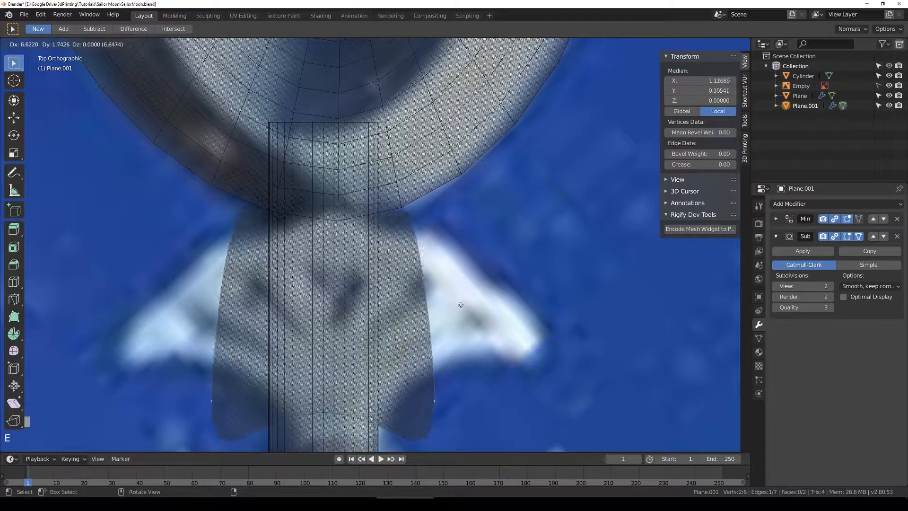
click(516, 290)
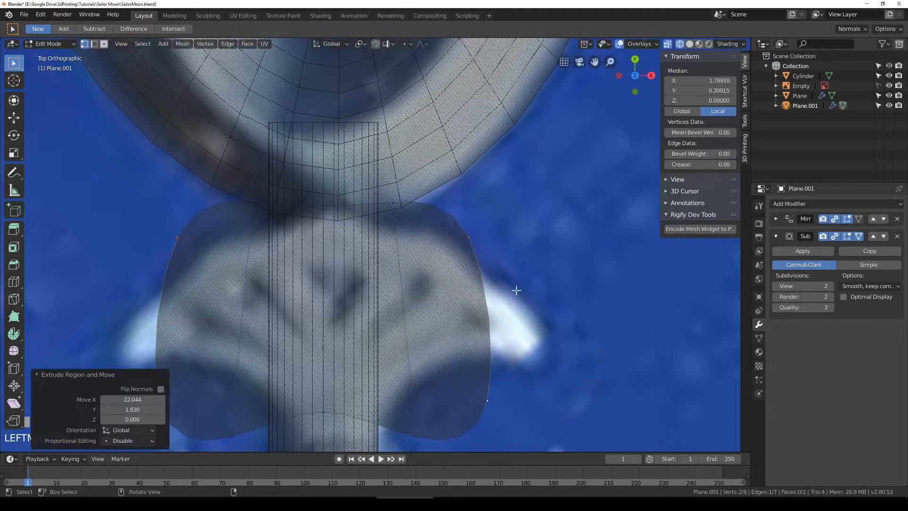
Step: Reposition the wing section's upper vertices along the reference outline and move the lower inner vertex about -12.2 in X and 2 in Y
click(399, 204)
key(g)
click(392, 227)
click(474, 244)
key(g)
click(461, 247)
click(419, 438)
key(g)
click(370, 431)
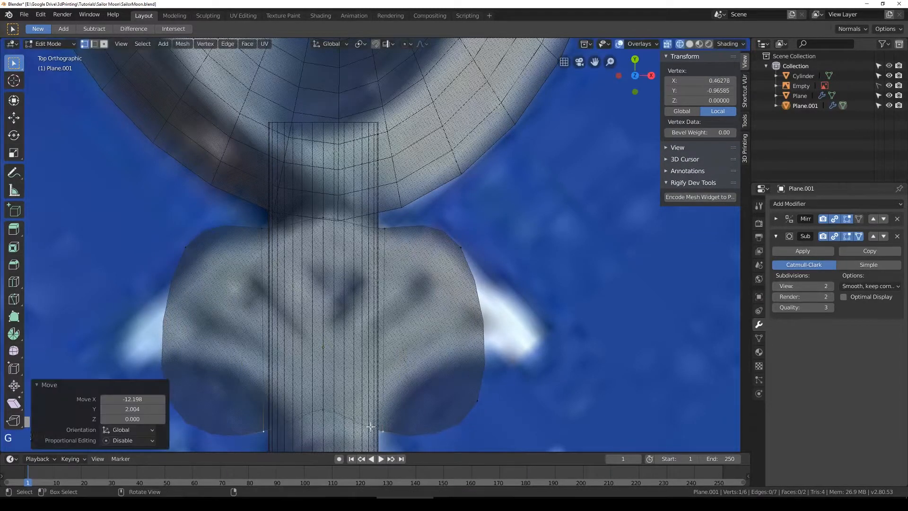
Step: Move the plane's bottom centre vertex down along the shaft to deepen the base of the ornament
click(325, 410)
shift+middle_drag(390, 353, 415, 260)
key(g)
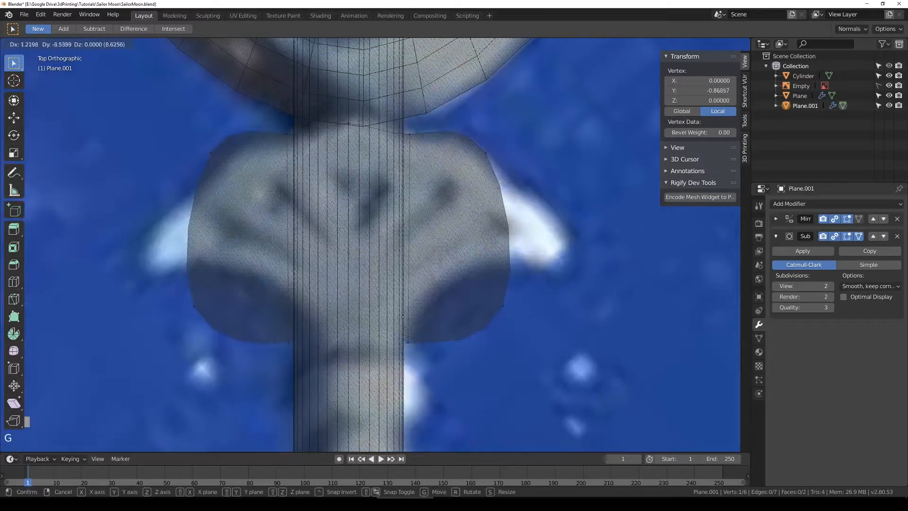
click(407, 348)
Step: Reposition the lower outer and lower inner vertices so the wing's underside follows the reference outline
click(503, 306)
key(g)
click(464, 254)
click(402, 338)
key(g)
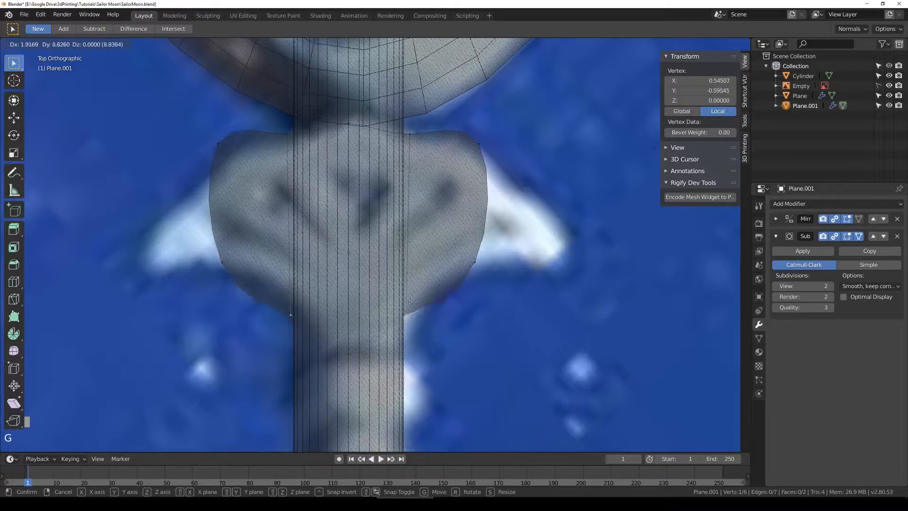
click(411, 333)
click(471, 268)
key(g)
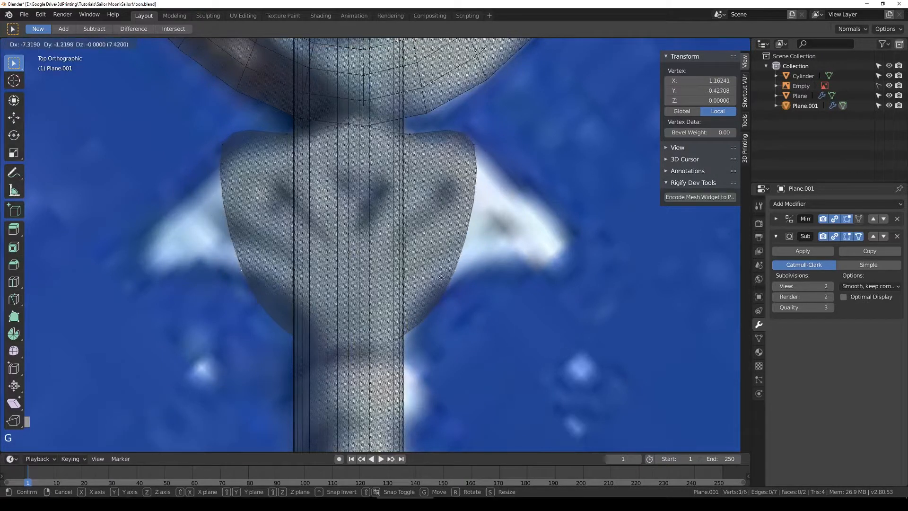
click(443, 281)
Step: Extrude the wing's outer side edge outward and move the new lower vertex onto the underside of the reference wing tip
shift+click(474, 140)
shift+middle_drag(477, 218, 423, 222)
key(e)
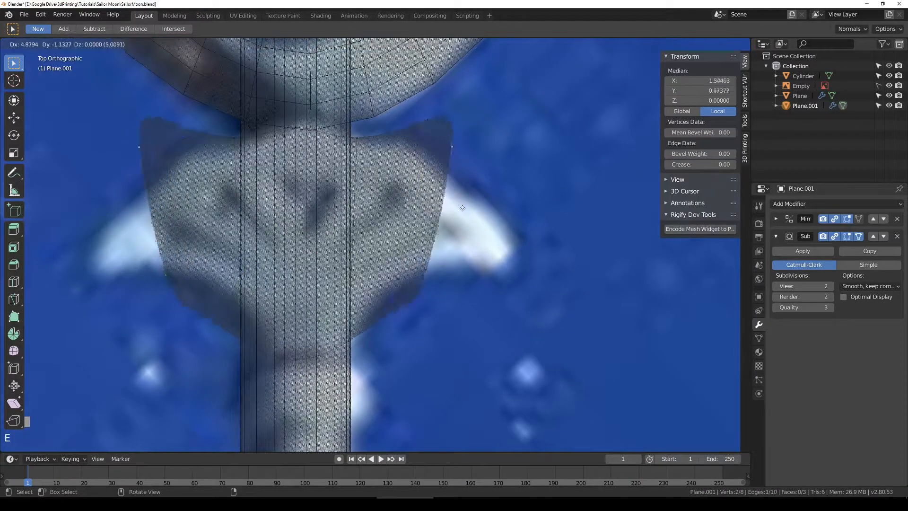
click(480, 281)
click(459, 329)
key(g)
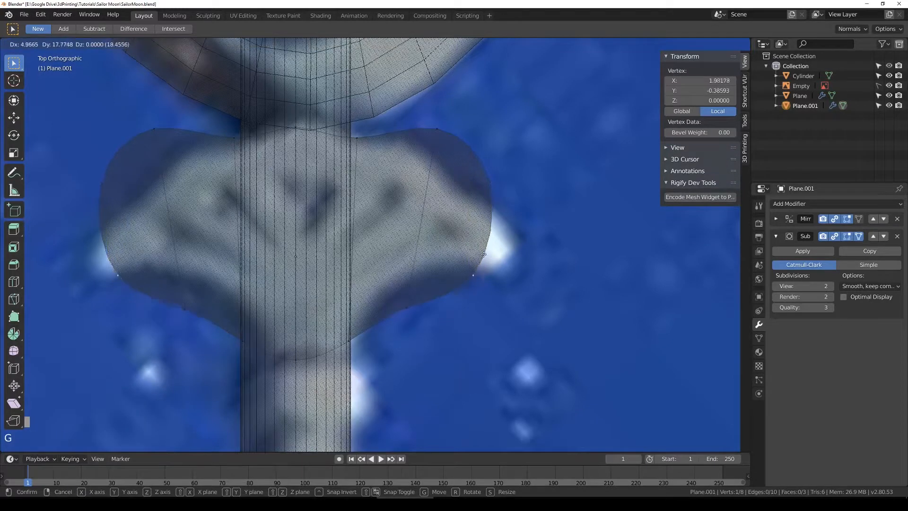
click(485, 248)
Step: Move the lower middle vertex about 4.3 in X and 10.4 in Y, and the upper middle vertex about -13.1 in X and -4.3 in Y
click(407, 310)
key(g)
click(431, 267)
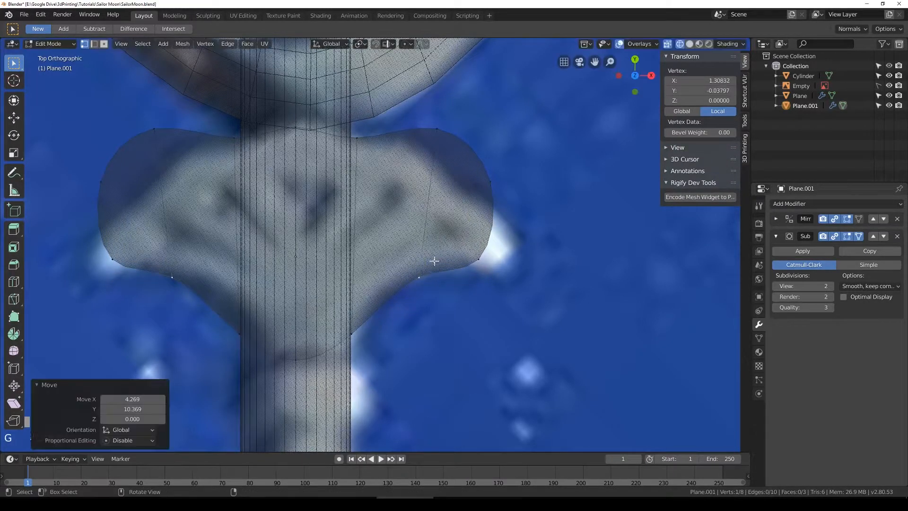
click(437, 129)
key(g)
click(403, 141)
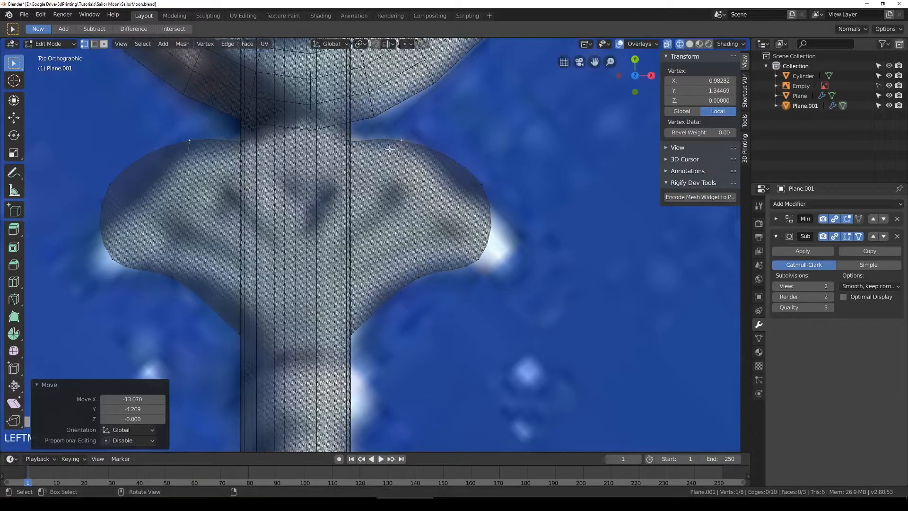
Step: Pull both outer vertices inward, the lower about -7.2 in X and 3.1 in Y, and shift the upper middle vertex about 2.3 in X and -1.3 in Y
click(490, 185)
key(g)
click(478, 198)
key(g)
click(449, 254)
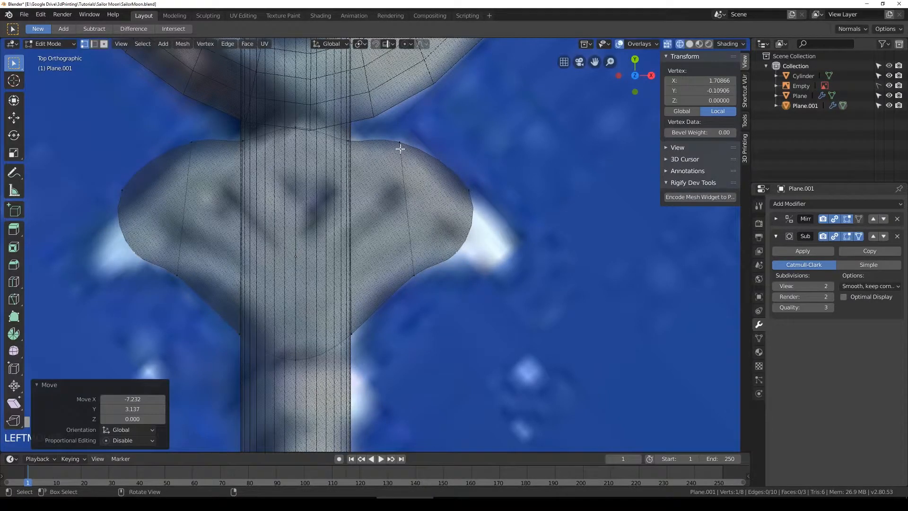
click(400, 147)
key(g)
click(413, 152)
Step: Move the lower outer vertex inward and up, and extrude the outer edge outward and down to form the wing tip
shift+middle_drag(457, 170, 410, 199)
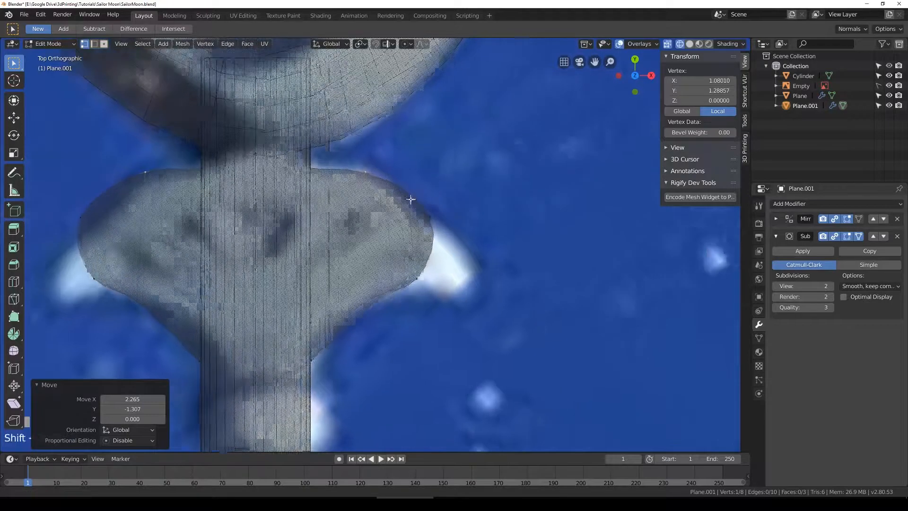
scroll(411, 199, up, 2)
click(423, 300)
key(g)
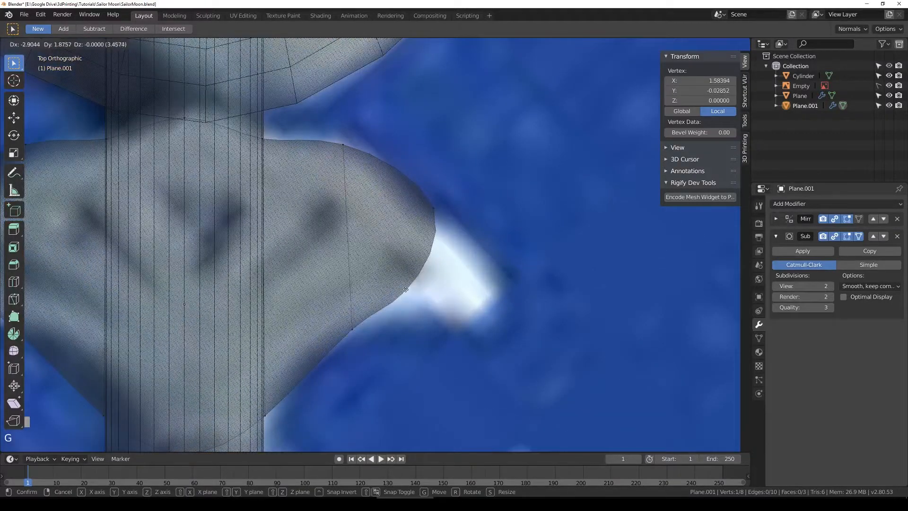
click(410, 294)
shift+click(430, 208)
key(e)
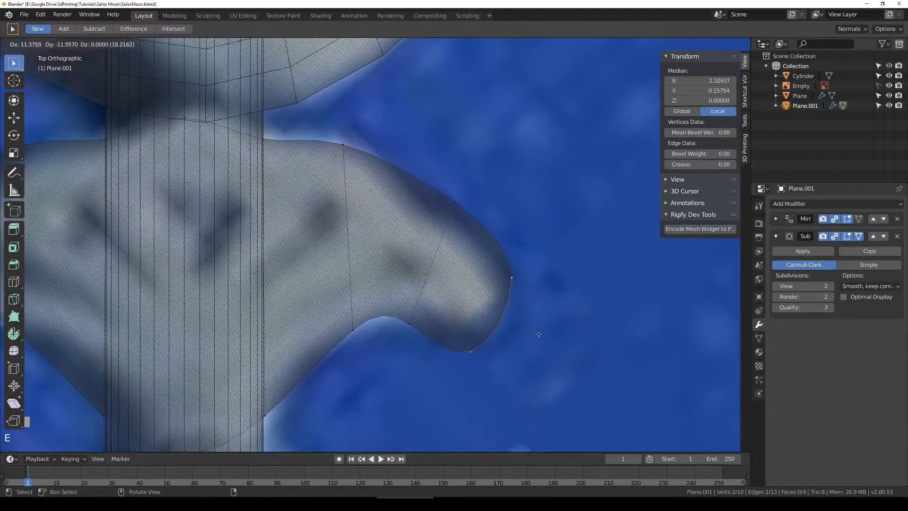
click(525, 314)
Step: Fit the lower tip and upper outer vertices to the reference, and move the upper middle vertex about 1.6 in X and 2.3 in Y
key(a)
click(469, 356)
key(g)
click(475, 322)
click(453, 210)
key(g)
click(419, 193)
click(339, 147)
key(g)
click(349, 136)
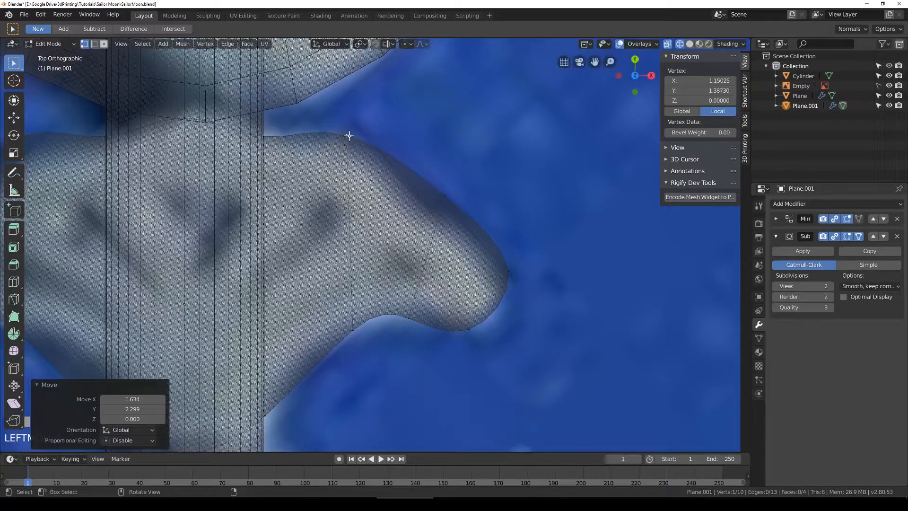
Step: Return to Object Mode, compare the wing shape with the reference image and save the file
key(Tab)
scroll(454, 321, down, 3)
key(z)
key(z)
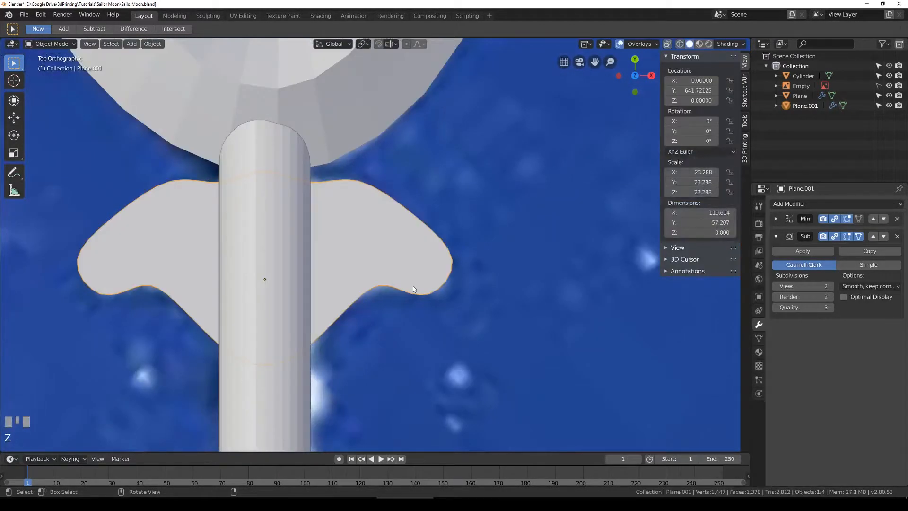
key(g)
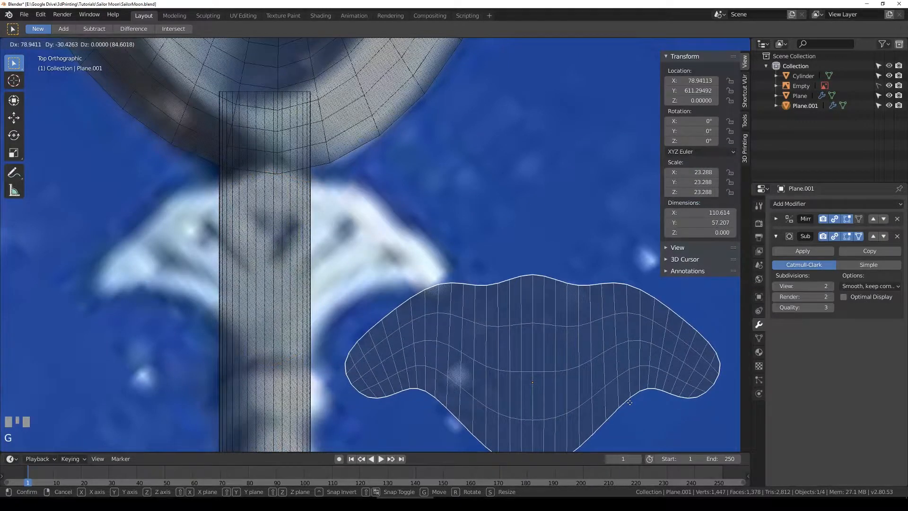
right_click(630, 403)
shift+middle_drag(376, 278, 473, 291)
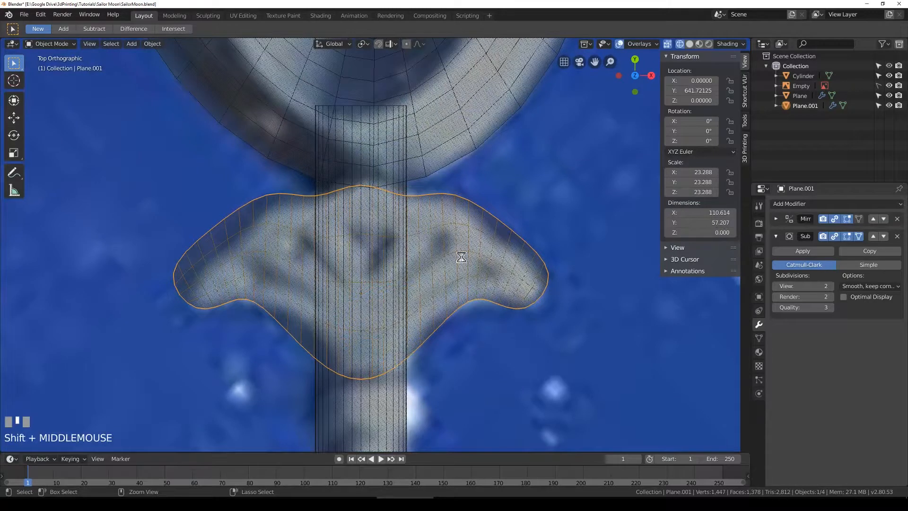
key(ctrl+s)
key(g)
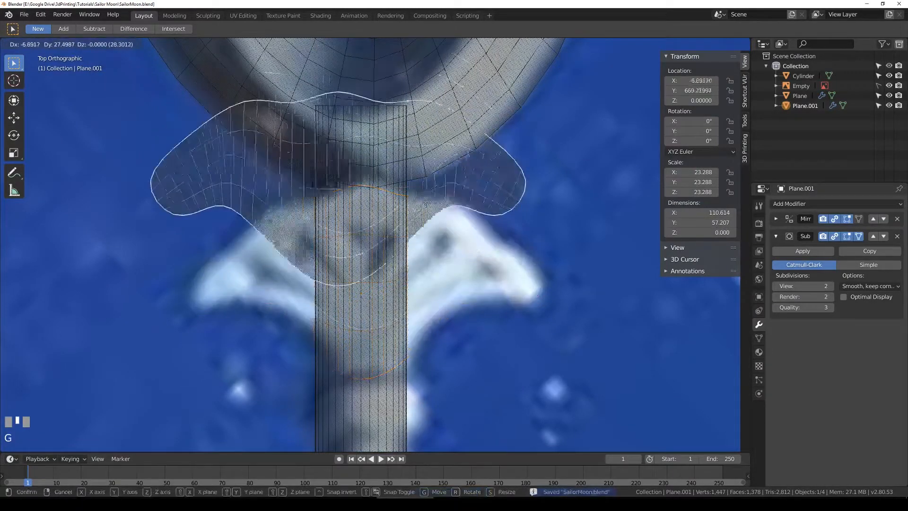
right_click(517, 288)
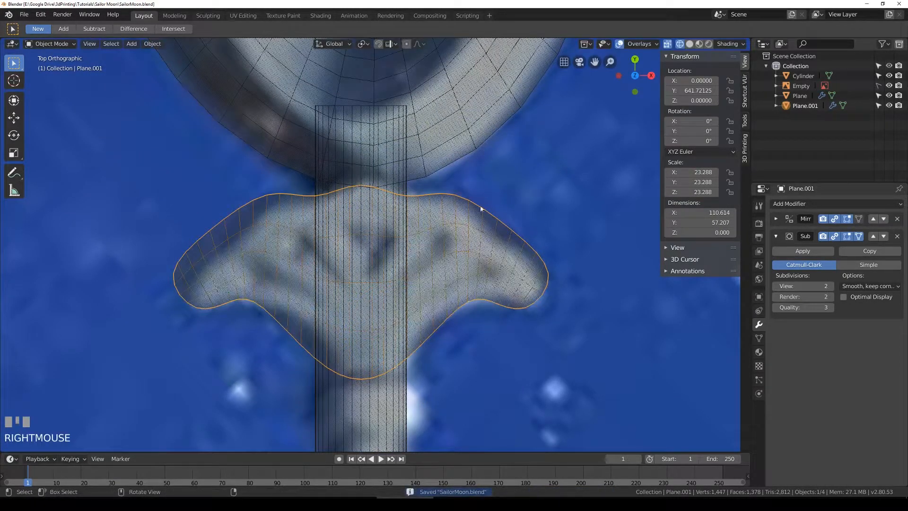
key(shift+z)
key(shift+z)
mouse_move(423, 226)
shift+middle_down()
mouse_move(403, 256)
mouse_move(279, 282)
mouse_move(317, 233)
shift+middle_up()
key(shift+z)
key(g)
key(z)
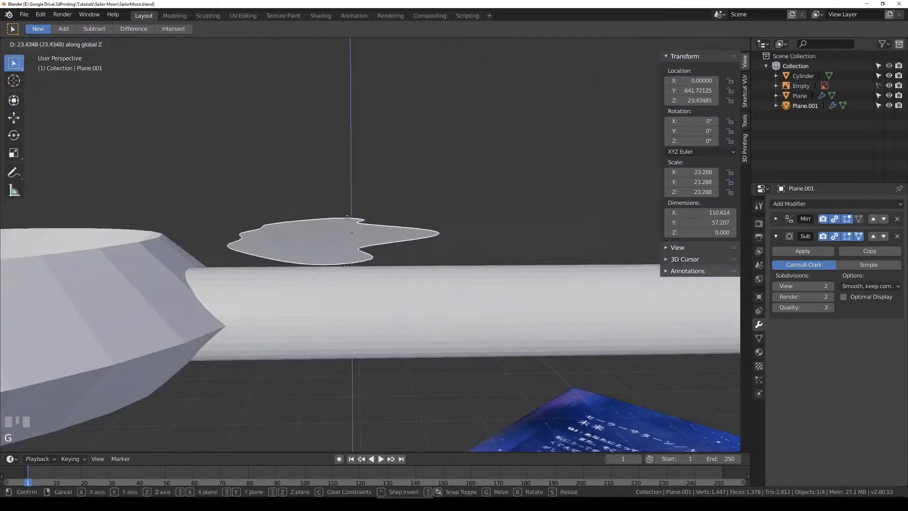
right_click(349, 218)
middle_drag(349, 218, 303, 293)
key(KP_7)
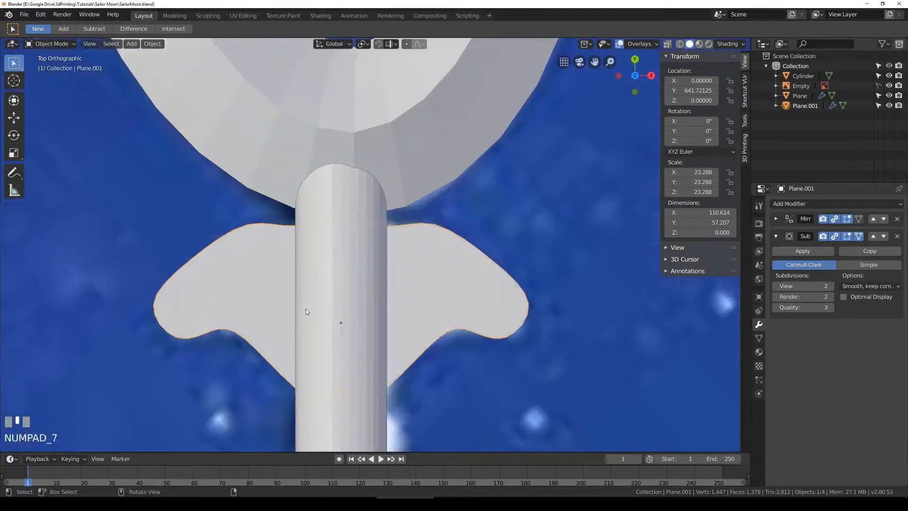
key(Tab)
key(shift+z)
key(a)
scroll(305, 322, down, 1)
scroll(303, 333, up, 1)
scroll(300, 331, down, 3)
scroll(299, 331, up, 3)
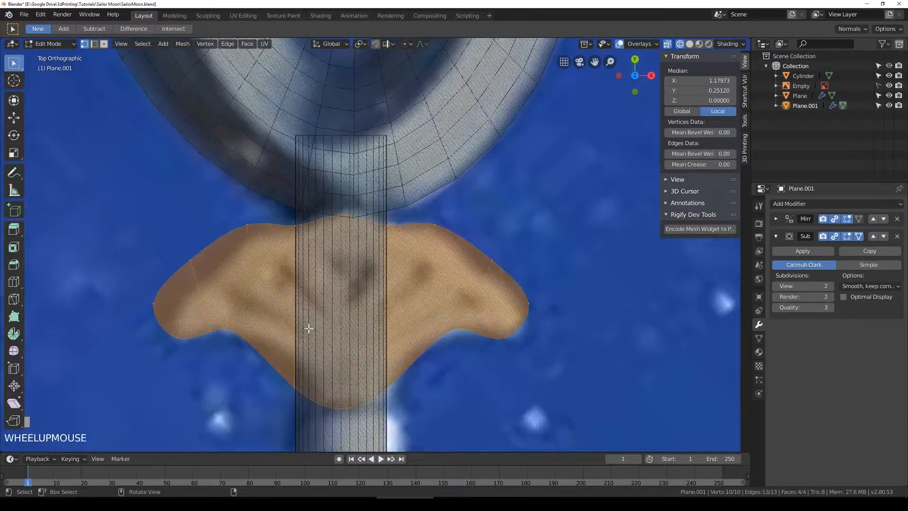
key(Tab)
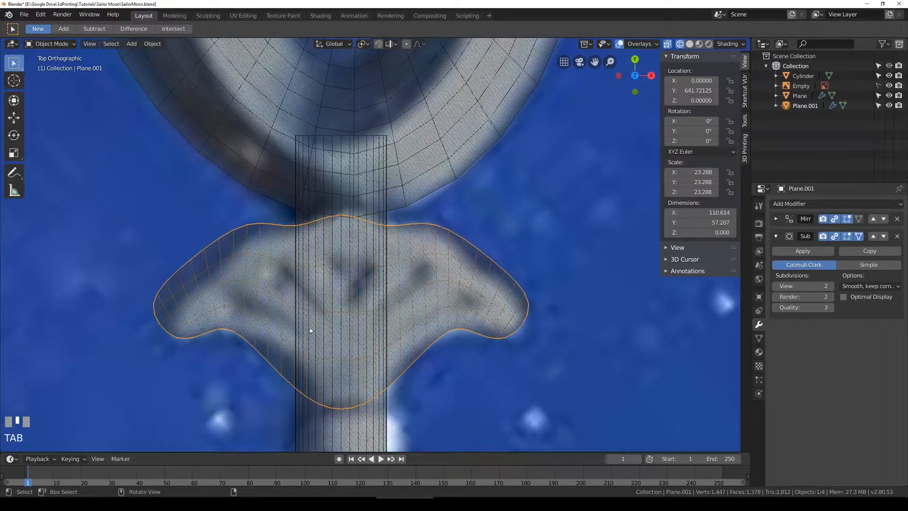
Step: In Edit Mode, move the wing's upper outer vertex slightly inward and down, and adjust the tip to the reference outline
key(Tab)
scroll(561, 270, up, 3)
click(578, 270)
key(g)
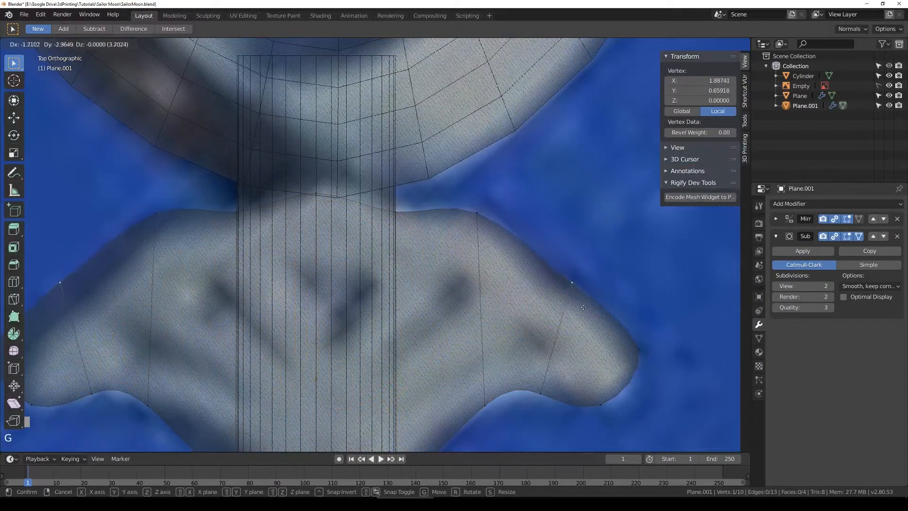
click(583, 307)
shift+middle_drag(650, 356, 630, 278)
key(g)
click(557, 340)
Step: Refit the two vertices of the underside curve to the reference, and move the lower inner vertex about 4.7 in X and 3.8 in Y
click(524, 324)
key(g)
click(528, 303)
click(460, 328)
shift+middle_drag(454, 314, 458, 222)
key(g)
click(465, 212)
click(392, 324)
key(g)
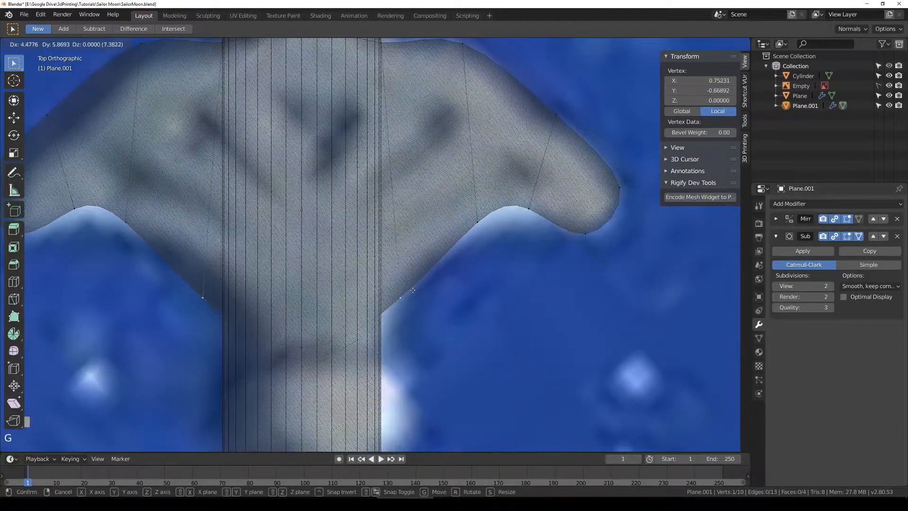
click(414, 299)
Step: Move the upper inner vertex outward beside the shaft and raise the top centre vertex about 5.1 in Y
shift+middle_drag(344, 266, 375, 380)
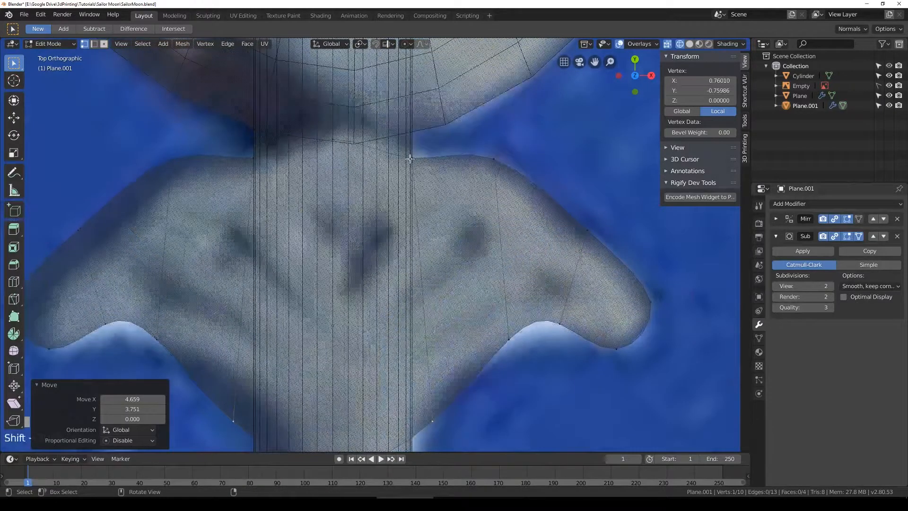
click(410, 158)
key(g)
click(432, 173)
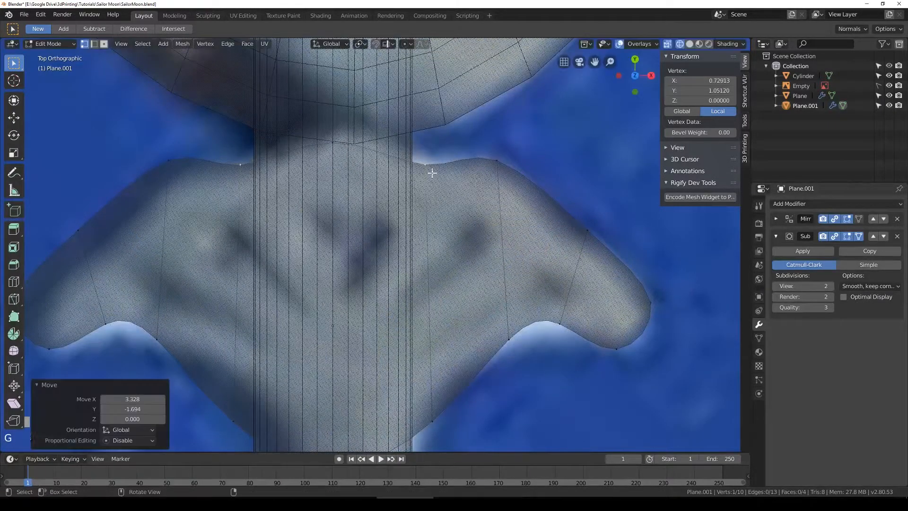
click(339, 148)
key(g)
click(348, 118)
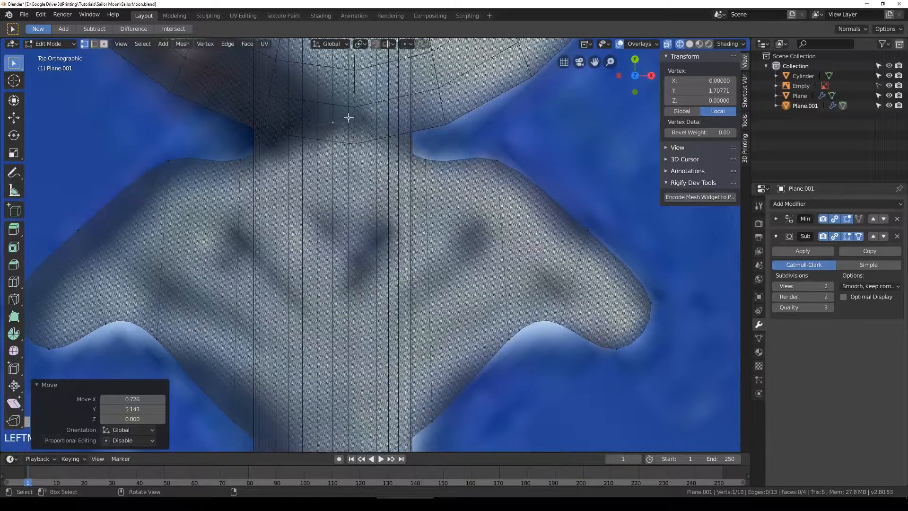
click(424, 159)
key(g)
click(430, 159)
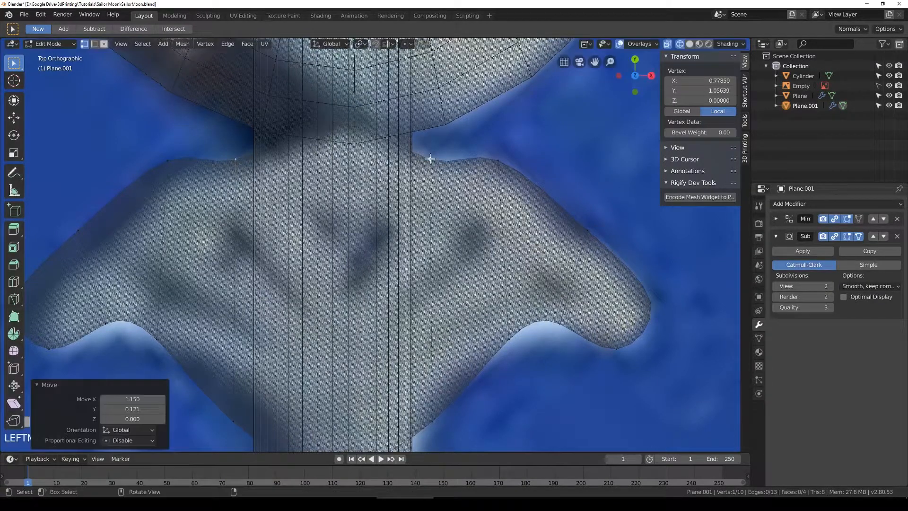
Step: Move the upper outer vertex about -3.1 in X and 1.9 in Y, and the upper inner vertex about 3.1 in X and -1.9 in Y
click(593, 233)
key(g)
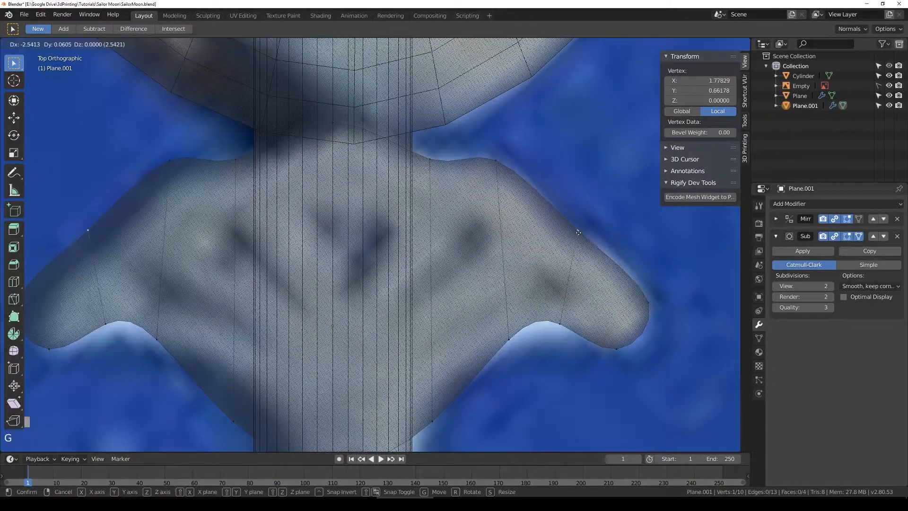
click(496, 172)
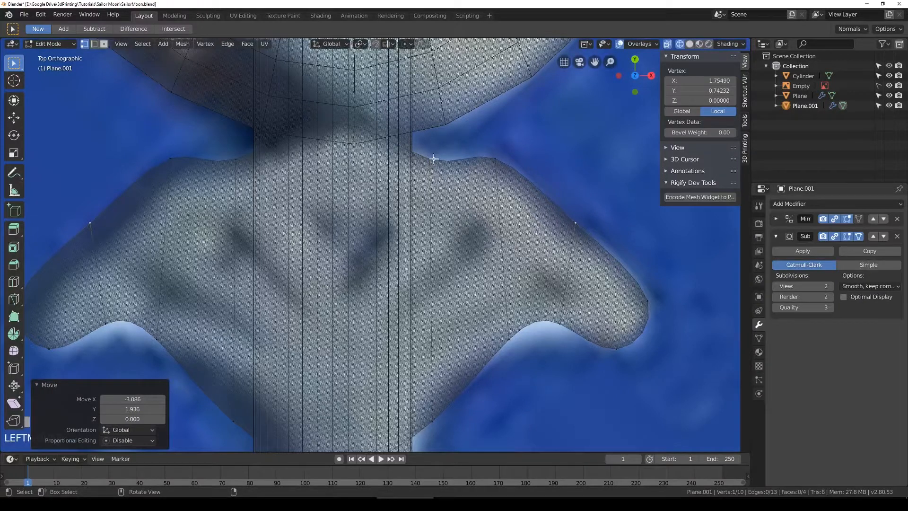
key(g)
click(452, 170)
Step: Nudge the upper inner vertex to refine the notch beside the shaft and save the file
scroll(403, 175, down, 4)
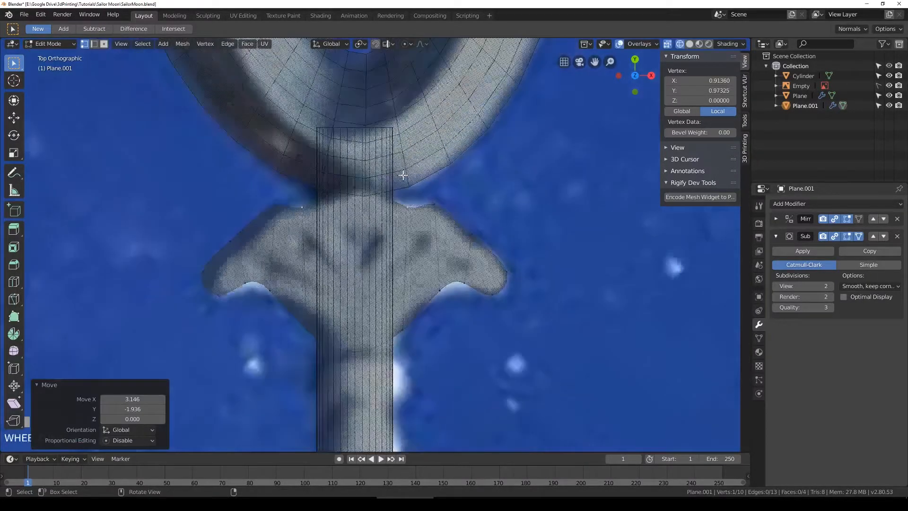
key(Tab)
key(Tab)
scroll(403, 175, up, 4)
key(g)
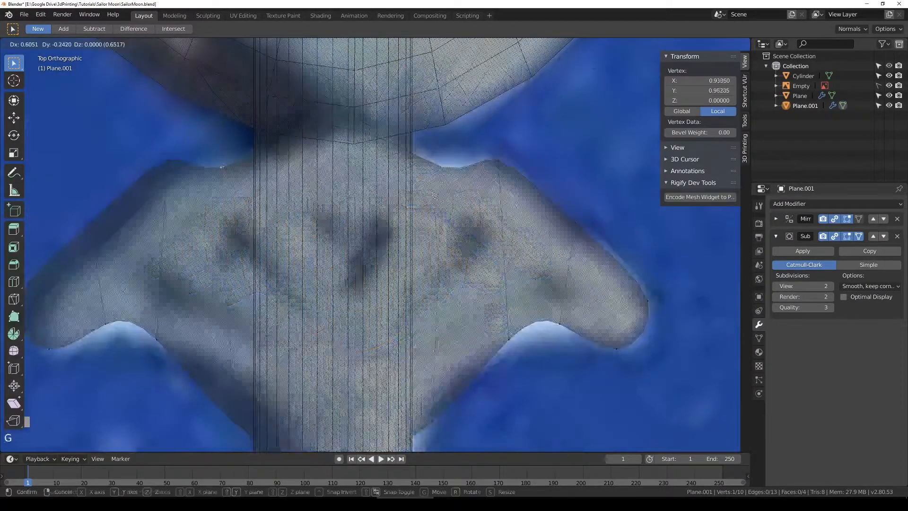
click(429, 191)
key(ctrl+s)
Step: Try to raise the whole wing mesh along Z in solid shading
key(shift+z)
key(shift+z)
scroll(369, 294, down, 4)
key(shift+z)
mouse_move(328, 313)
middle_down()
mouse_move(394, 270)
mouse_move(454, 284)
middle_up()
key(a)
key(g)
key(z)
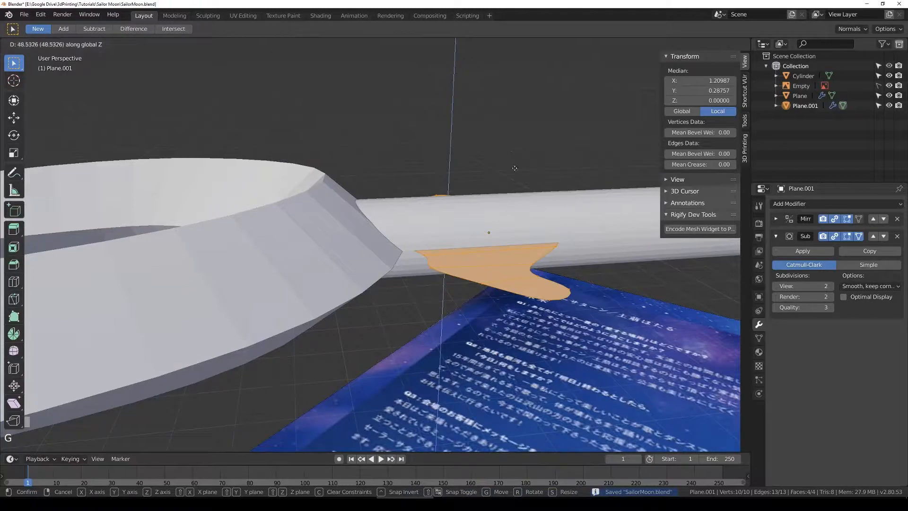
click(520, 232)
shift+middle_drag(532, 227, 473, 245)
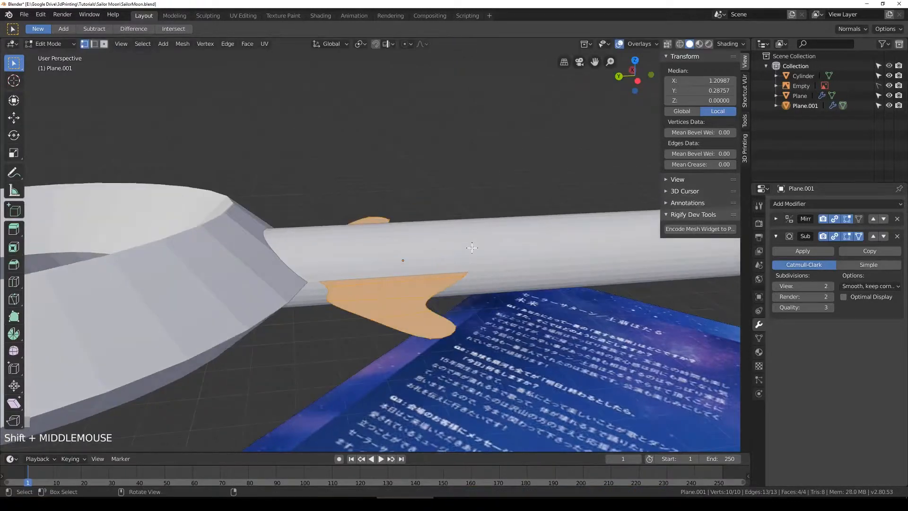
key(g)
right_click(476, 179)
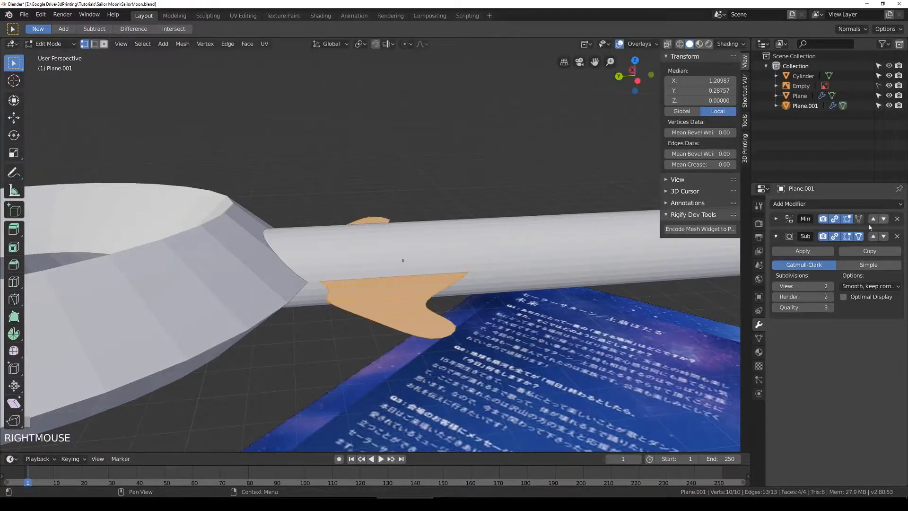
Step: Turn off clipping in the wing's Mirror modifier and raise the whole mesh about 16.2 in Z
click(776, 219)
click(857, 331)
middle_drag(501, 292, 517, 288)
key(g)
key(z)
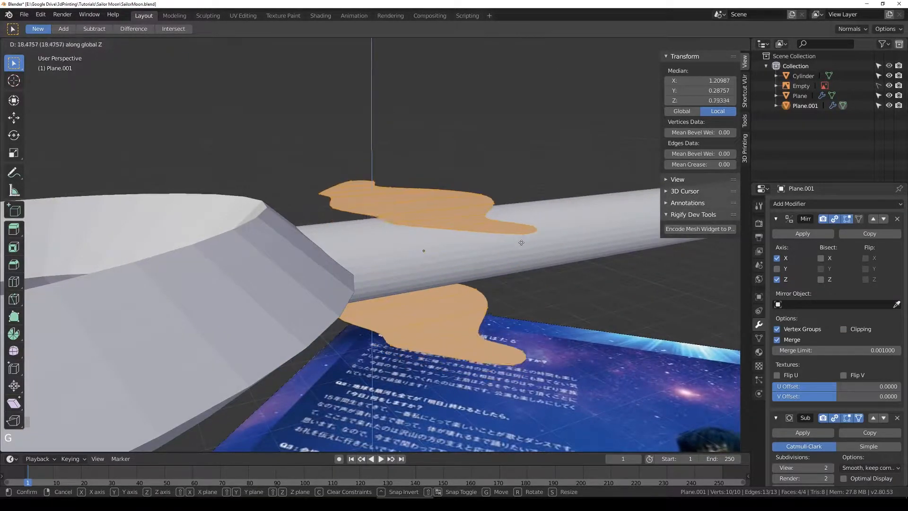
click(526, 248)
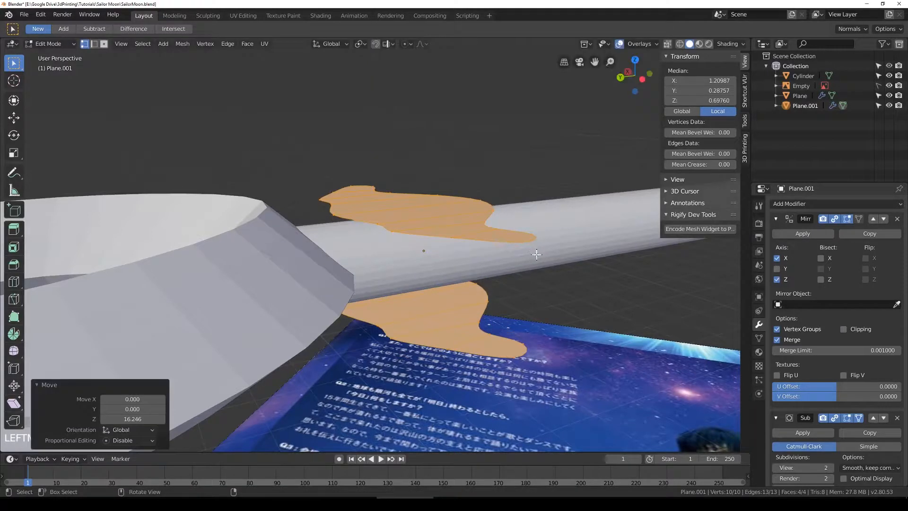
middle_drag(526, 248, 535, 240)
middle_drag(450, 220, 297, 255)
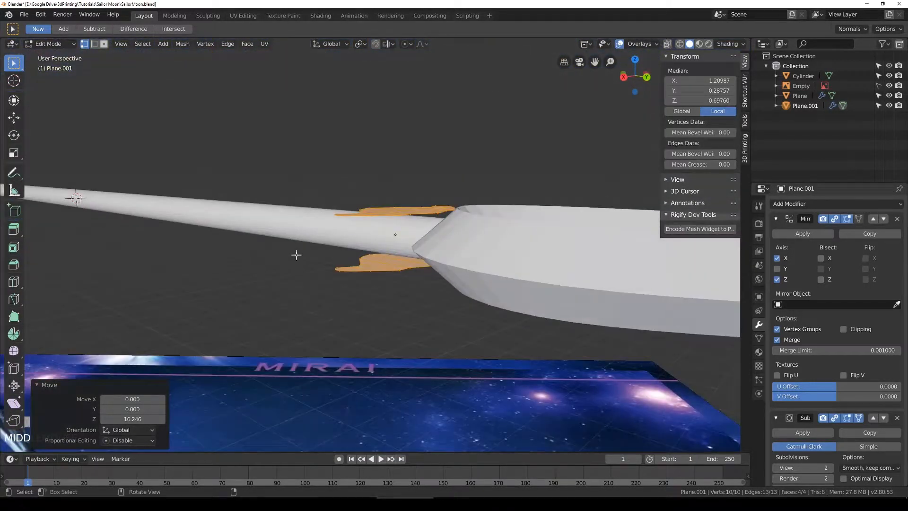
Step: Turn mirror clipping back on and extrude the wing's front and rear outline edges down Z to the mirror plane
mouse_move(558, 234)
middle_down()
mouse_move(554, 293)
mouse_move(556, 231)
middle_up()
click(843, 329)
middle_drag(473, 222, 466, 216)
scroll(466, 216, up, 3)
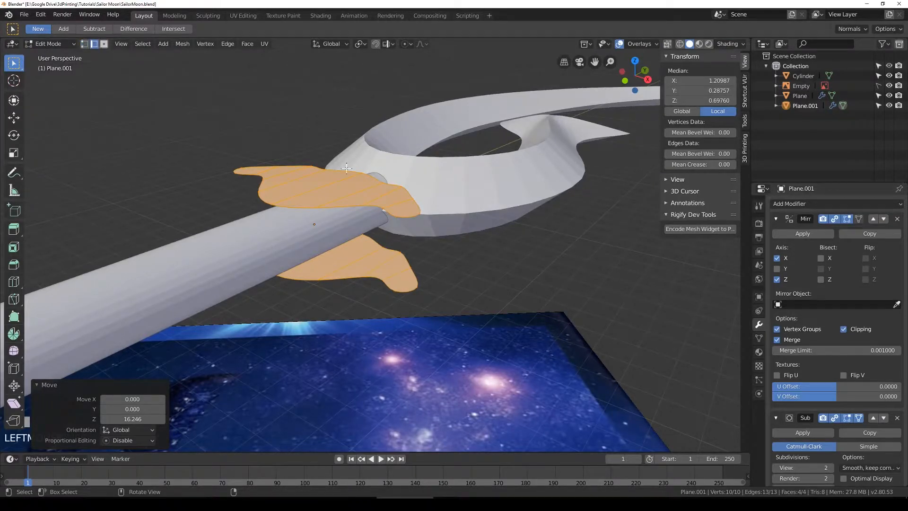
alt+click(366, 203)
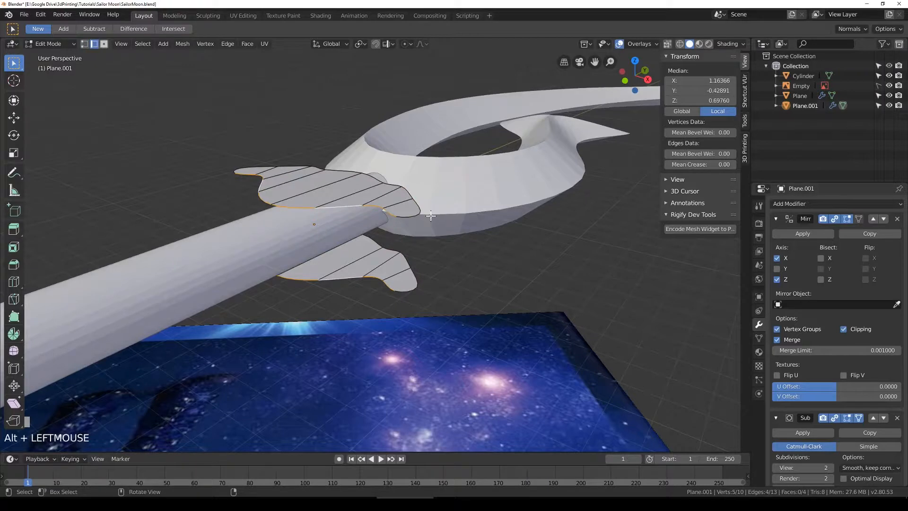
alt+shift+click(409, 215)
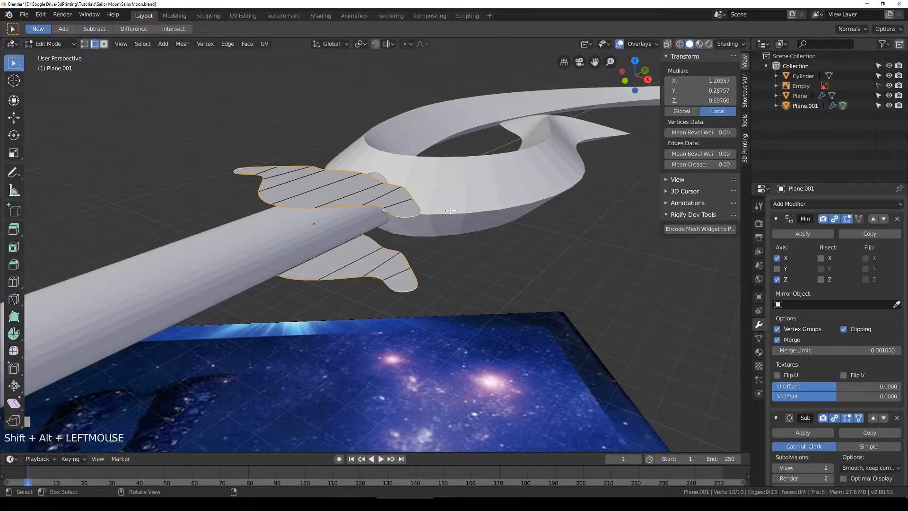
key(e)
click(450, 210)
key(g)
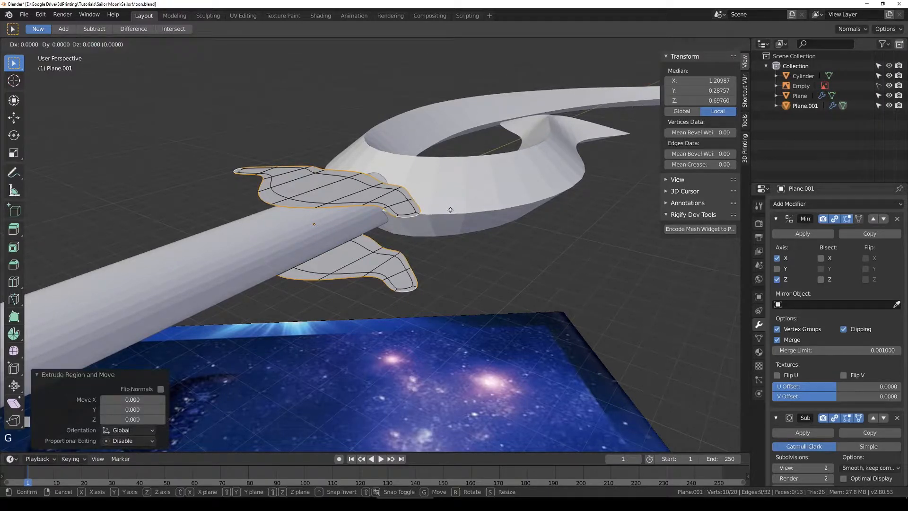
key(z)
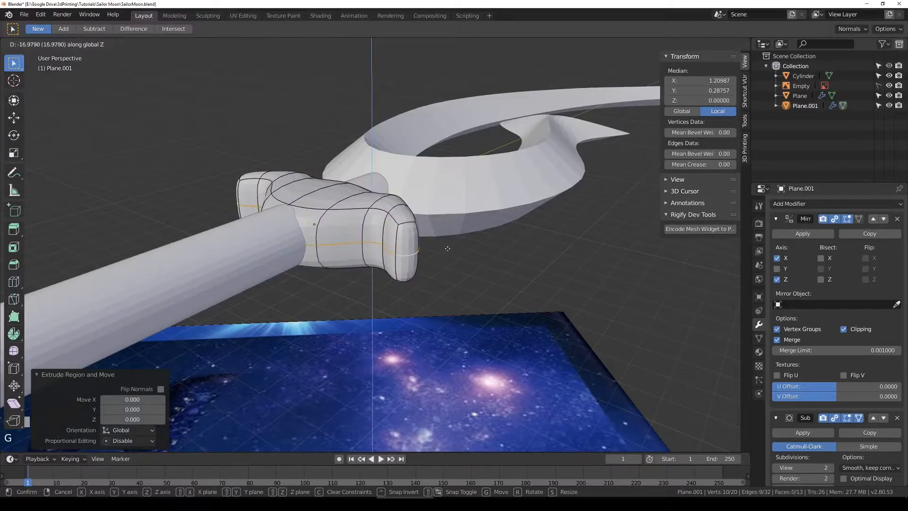
click(445, 276)
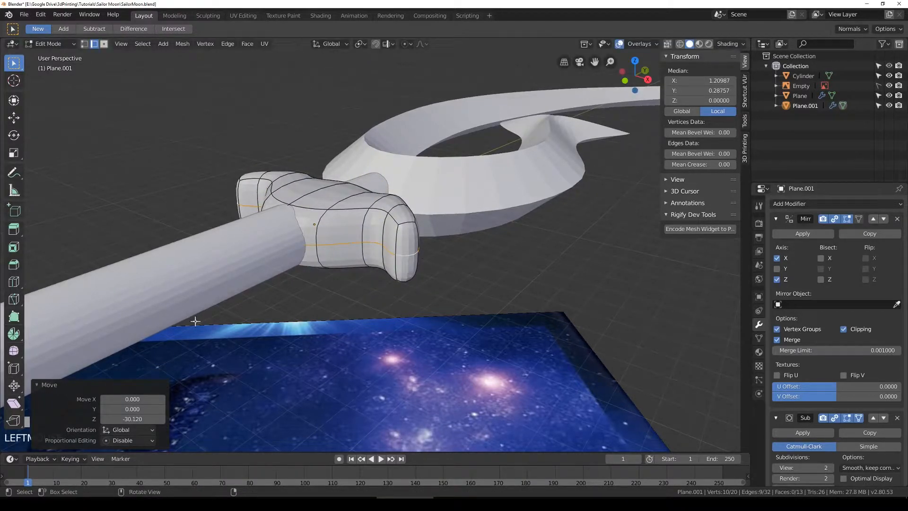
Step: Examine the thickened wing from several sides and compare it with the ornament in the reference image
middle_drag(356, 283, 355, 311)
middle_drag(339, 263, 417, 220)
key(a)
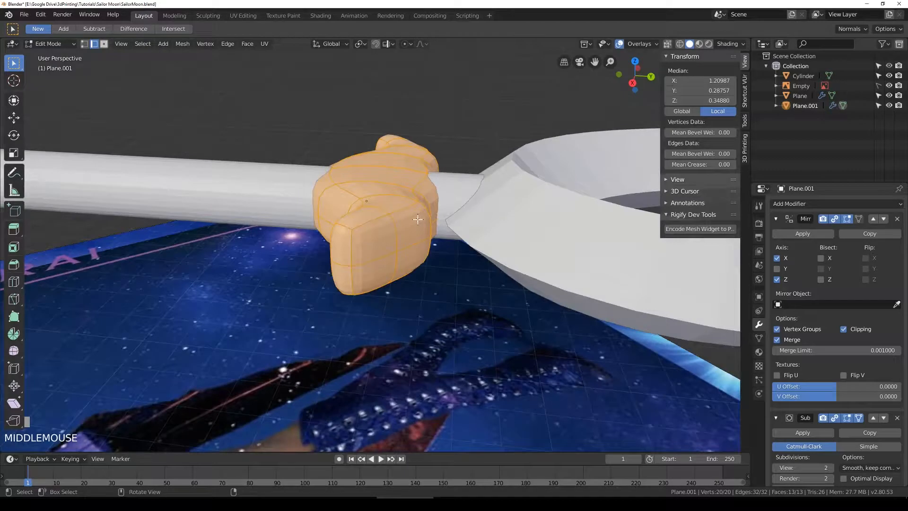
scroll(406, 254, down, 3)
scroll(405, 254, down, 3)
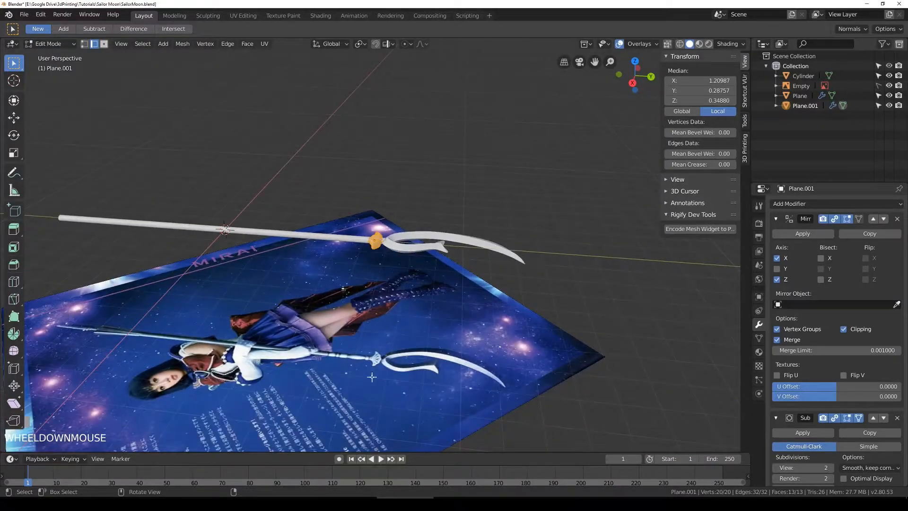
scroll(368, 382, up, 3)
shift+middle_drag(368, 383, 416, 236)
scroll(381, 336, up, 3)
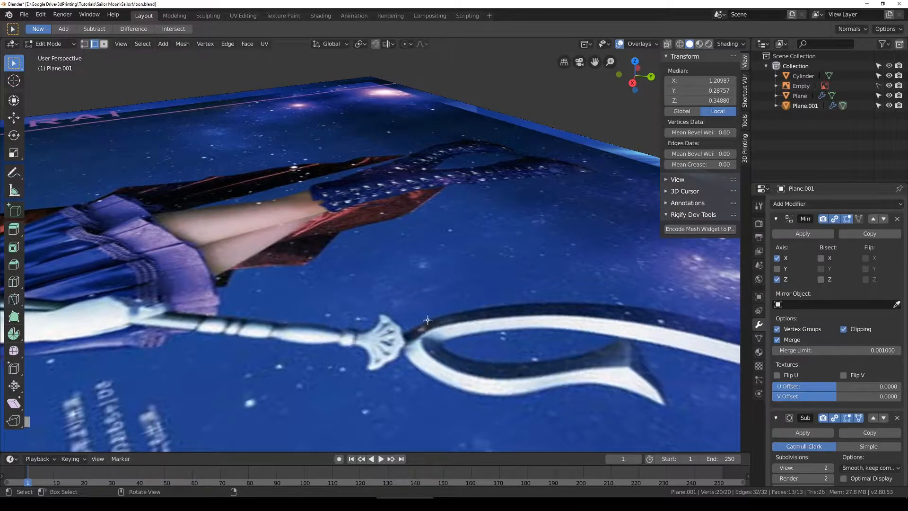
scroll(427, 320, down, 1)
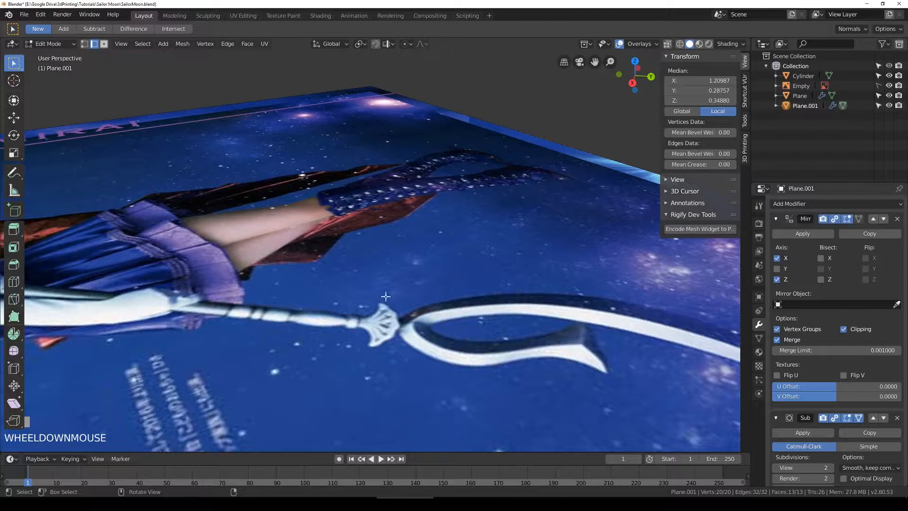
scroll(386, 296, down, 5)
shift+middle_drag(391, 138, 393, 149)
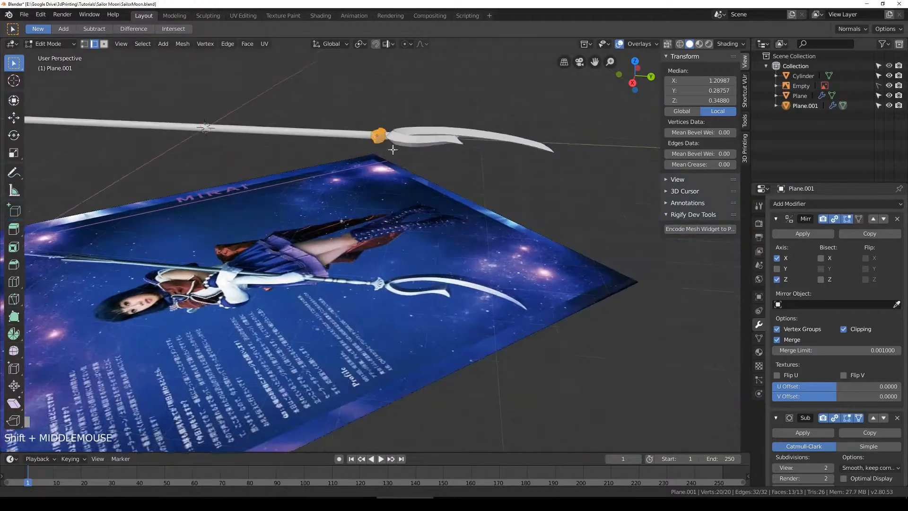
Step: Set the mean crease to 1 on the wing's front outline edges, from the centre to the tip's vertical edge
scroll(402, 161, up, 5)
scroll(456, 206, down, 2)
click(428, 208)
middle_drag(428, 208, 408, 225)
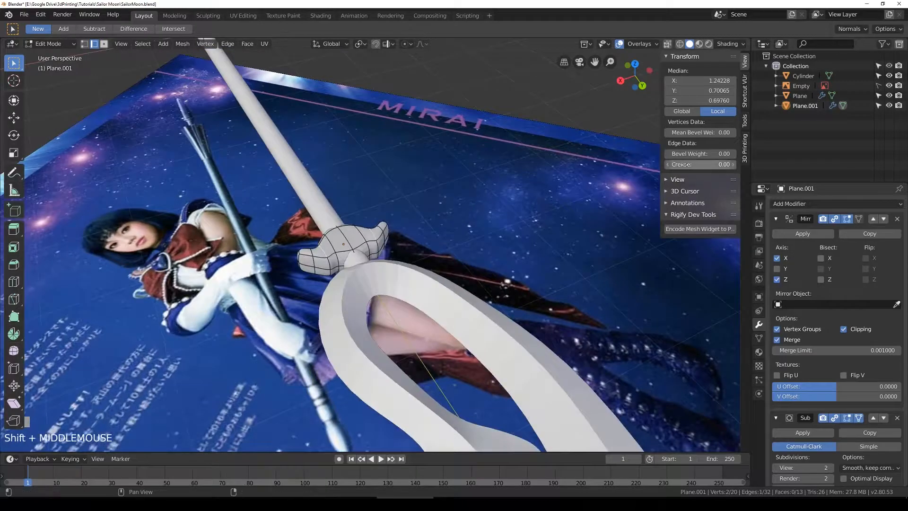
scroll(390, 258, up, 10)
scroll(289, 277, down, 2)
middle_drag(226, 269, 321, 296)
click(222, 269)
shift+click(321, 296)
shift+click(254, 306)
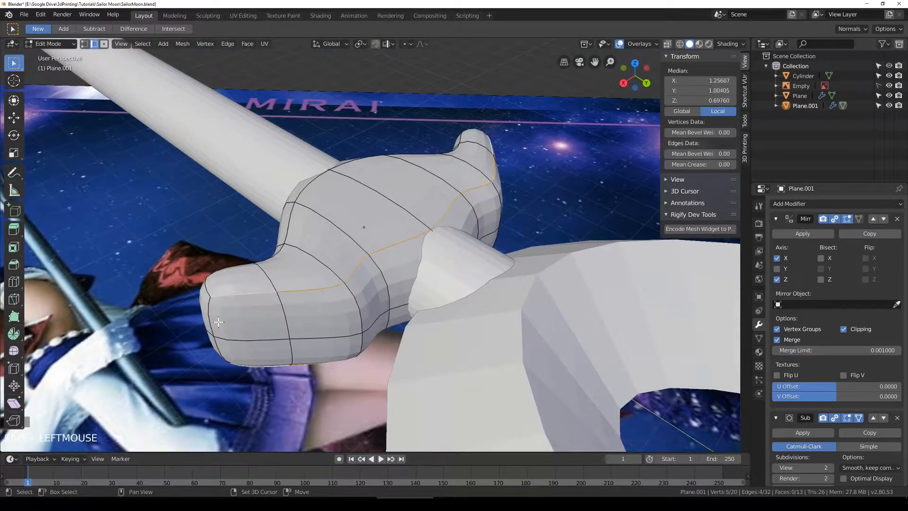
middle_drag(270, 318, 306, 360)
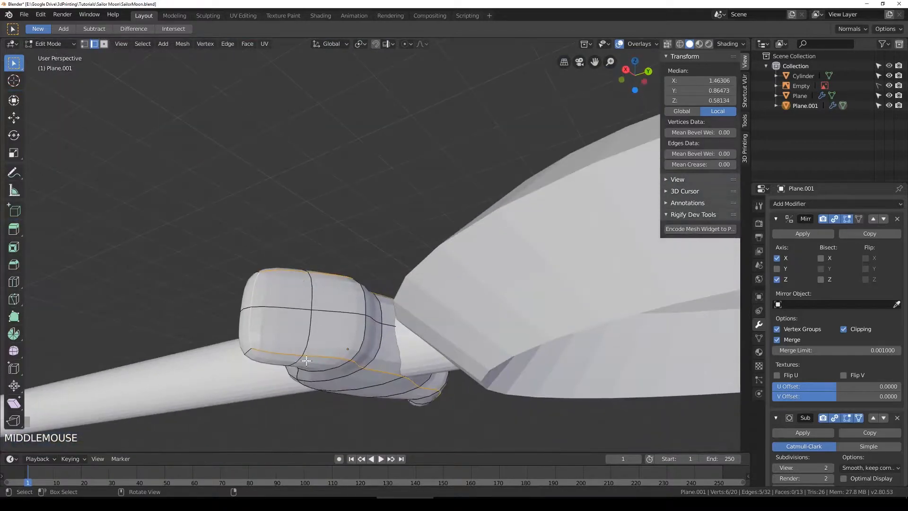
mouse_move(340, 280)
middle_down()
mouse_move(341, 312)
mouse_move(352, 293)
middle_up()
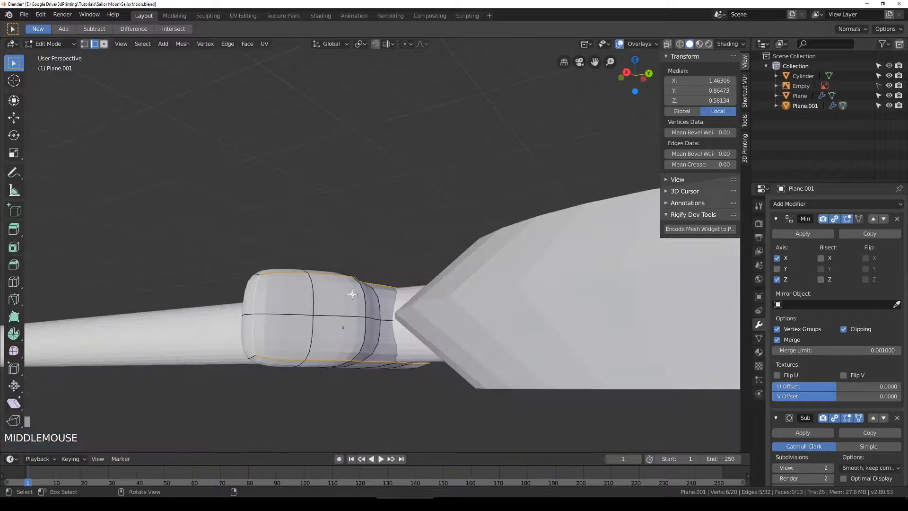
middle_drag(330, 360, 350, 340)
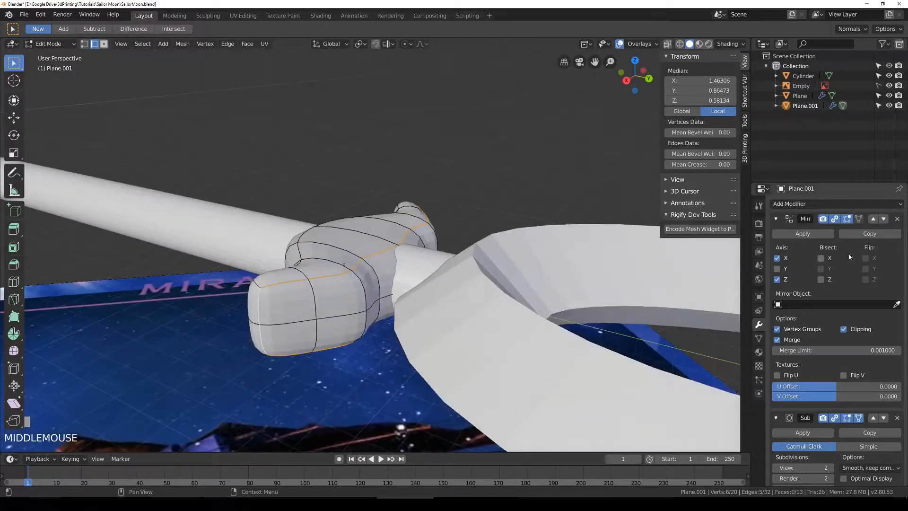
click(774, 218)
drag(691, 165, 735, 164)
Step: Try to scale the creased front outline edges along Z
middle_drag(359, 236, 456, 260)
scroll(421, 227, down, 3)
scroll(456, 260, up, 2)
key(s)
key(z)
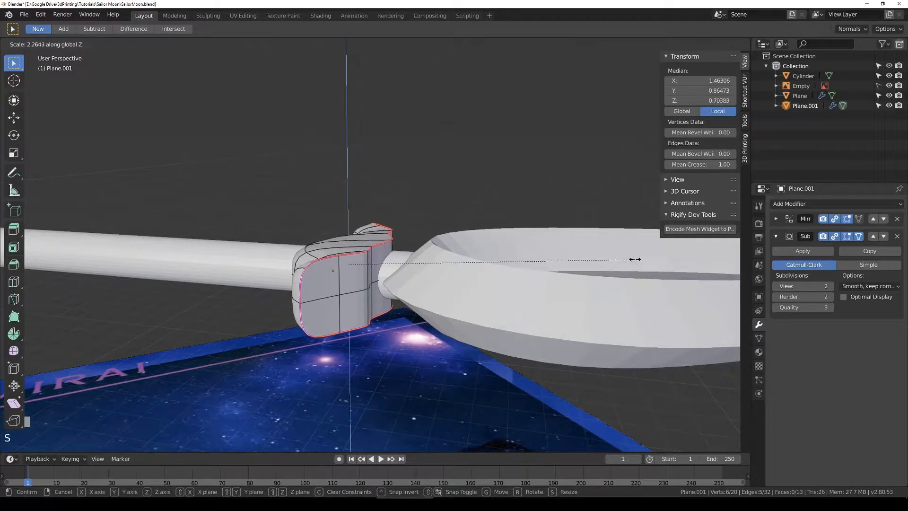
click(414, 260)
Step: Lower the three outer edges of the wing's shaft-facing rim about 5.2 in Z
middle_drag(415, 260, 403, 265)
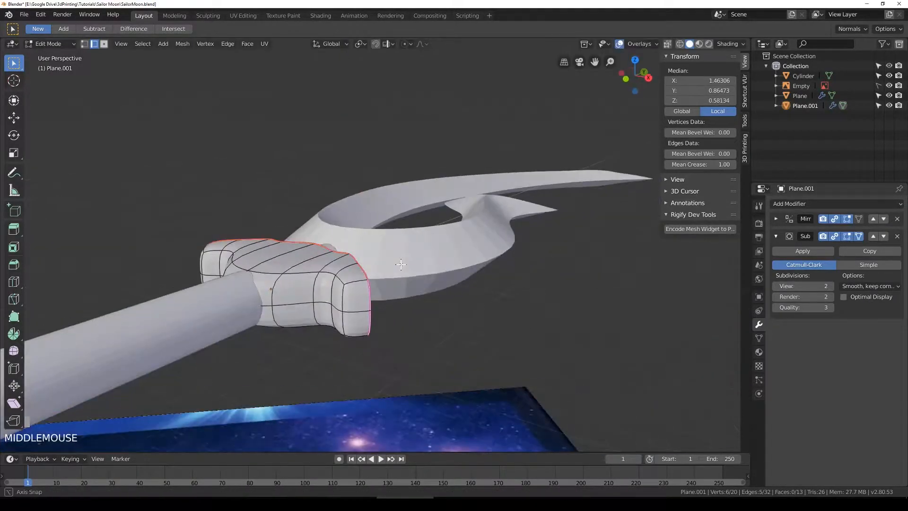
click(274, 271)
scroll(274, 271, up, 1)
shift+click(300, 285)
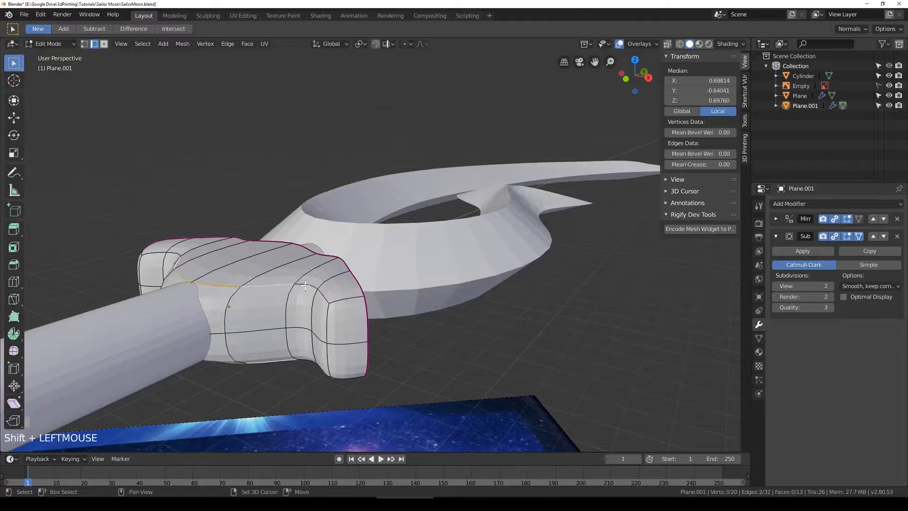
shift+click(305, 289)
shift+click(272, 287)
shift+click(281, 288)
shift+click(281, 288)
middle_drag(281, 287, 444, 241)
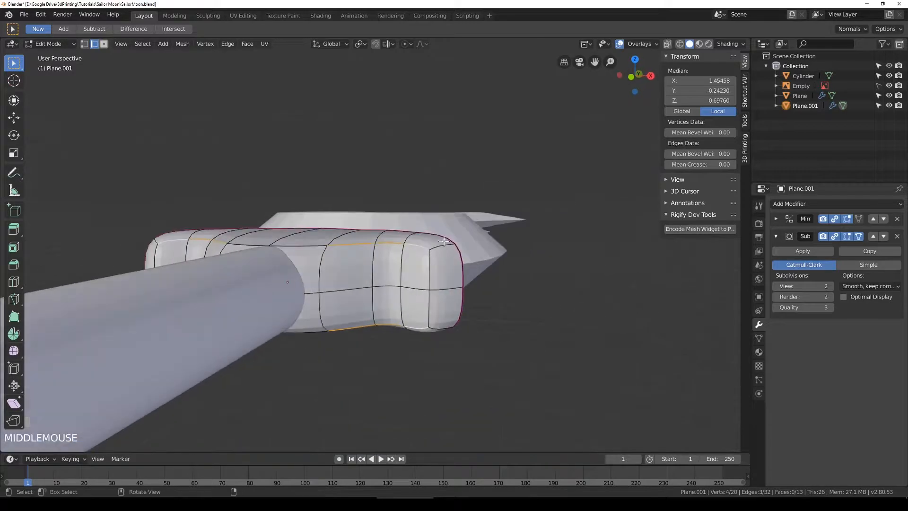
key(g)
key(z)
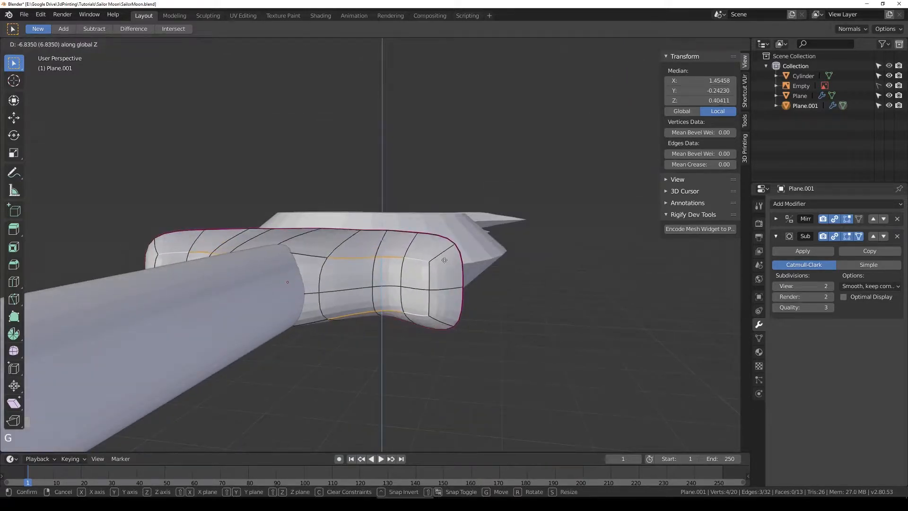
click(448, 258)
mouse_move(448, 258)
middle_down()
mouse_move(426, 284)
mouse_move(389, 242)
mouse_move(445, 267)
middle_up()
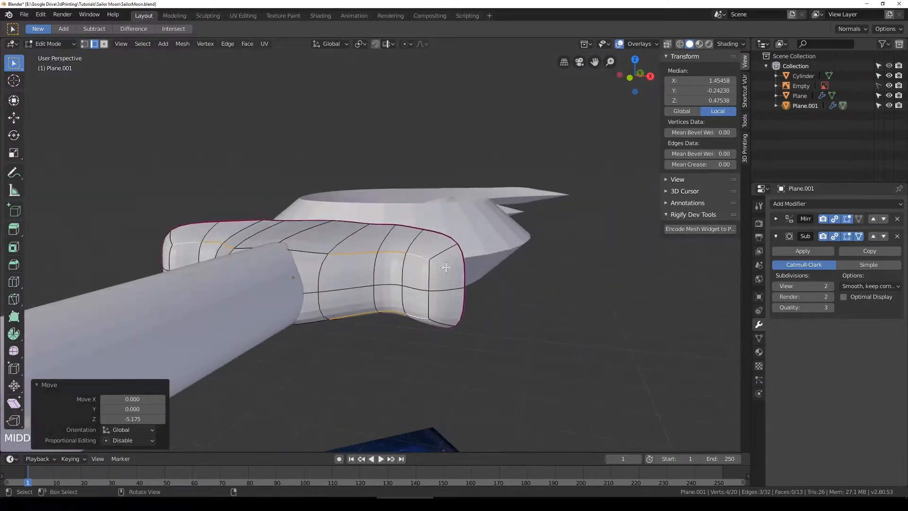
Step: Lower the wing tip's shaft-side vertical edge and its creased vertical edge along Z to thin the tip
click(430, 272)
key(g)
key(z)
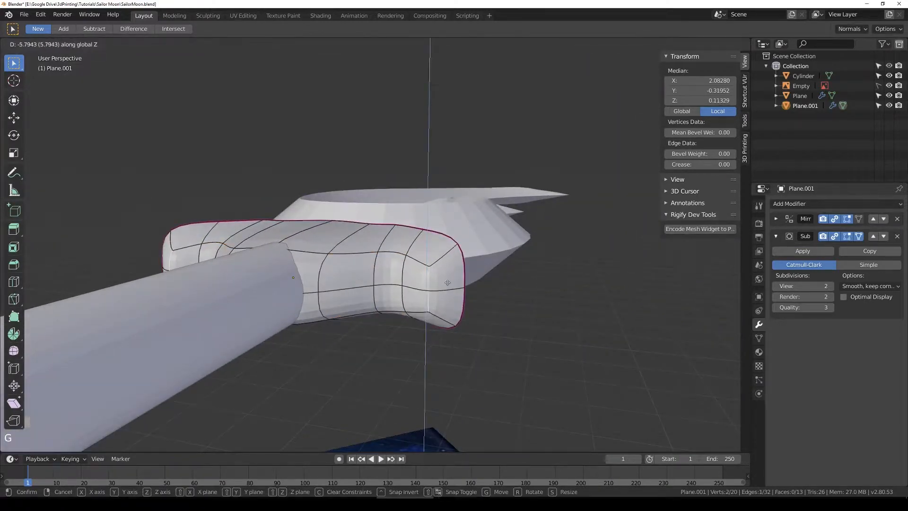
click(449, 282)
click(469, 268)
key(g)
key(z)
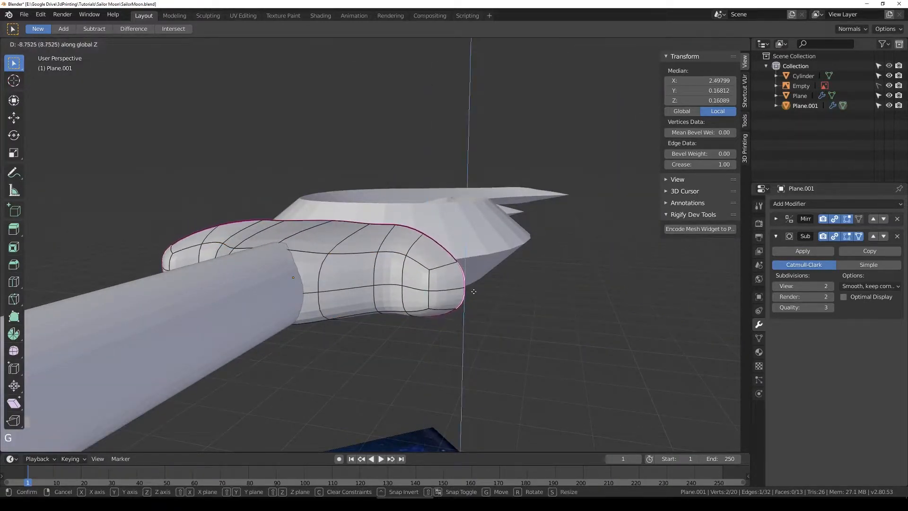
click(475, 284)
Step: Switch to vertex selection and lower the two creased front rim vertices next to the wing tip along Z
click(447, 245)
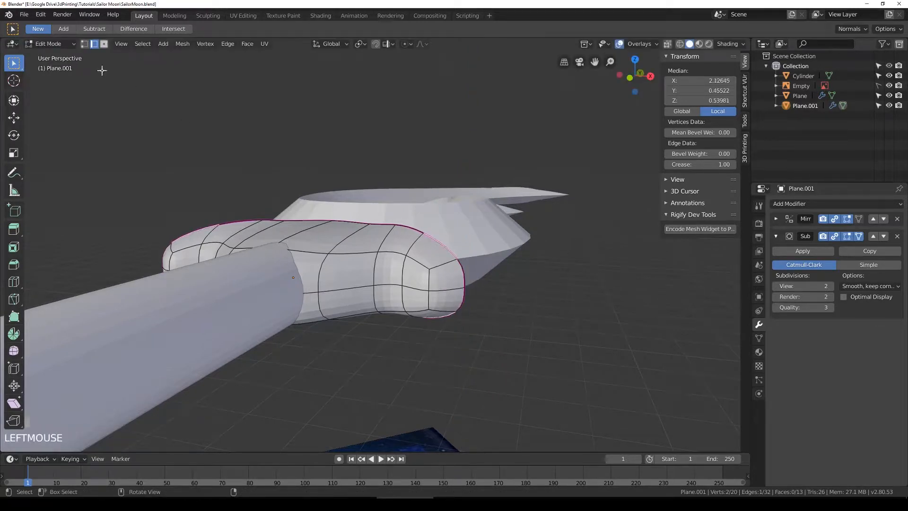
click(85, 44)
click(436, 216)
key(g)
key(z)
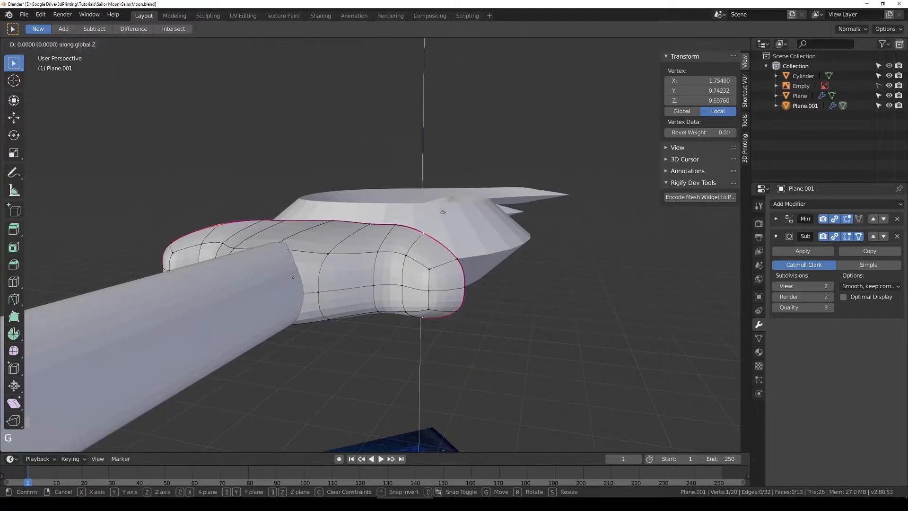
click(443, 224)
click(393, 221)
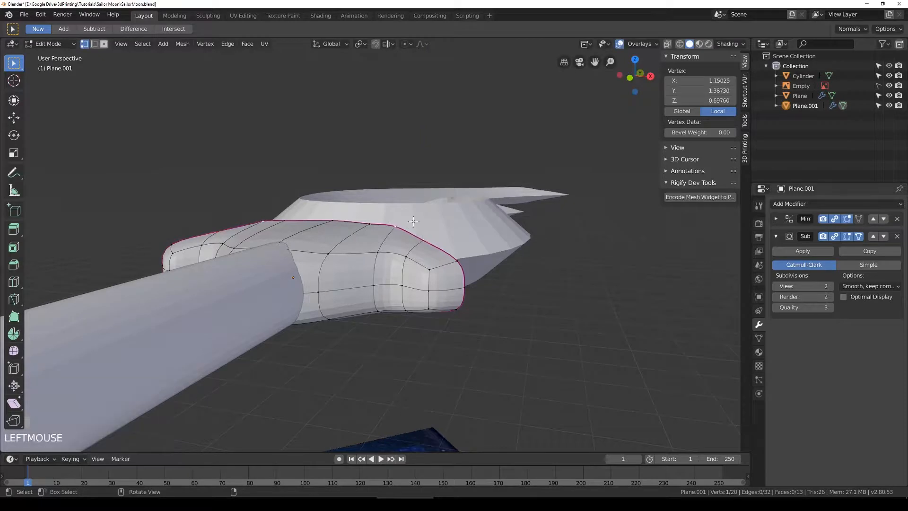
key(g)
key(z)
click(412, 231)
Step: Raise the wing's centre vertices on the shaft-facing rim and the front rim along Z
middle_drag(413, 231, 327, 241)
click(266, 251)
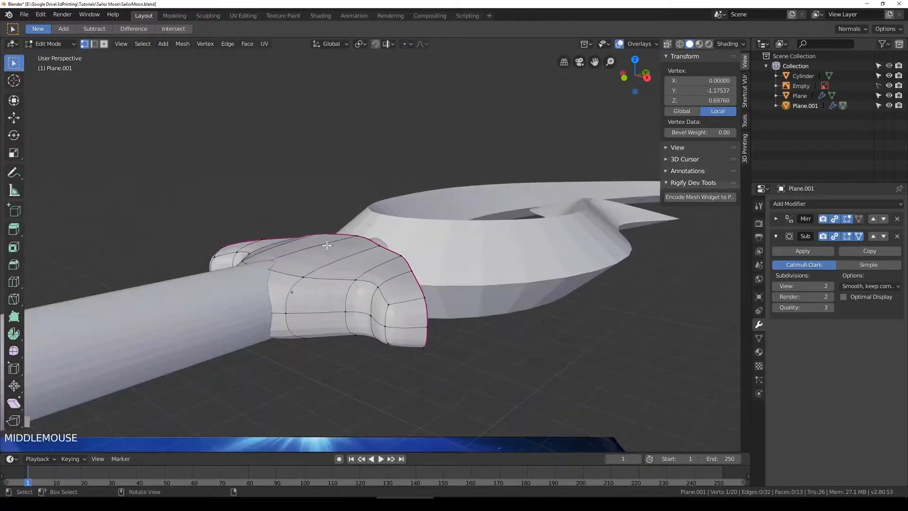
key(g)
key(z)
click(333, 230)
click(355, 233)
key(g)
key(z)
click(421, 230)
Step: Raise the pair of front and shaft-side rim vertices beside the wing's centre about 7 in Z
shift+click(303, 274)
key(g)
key(z)
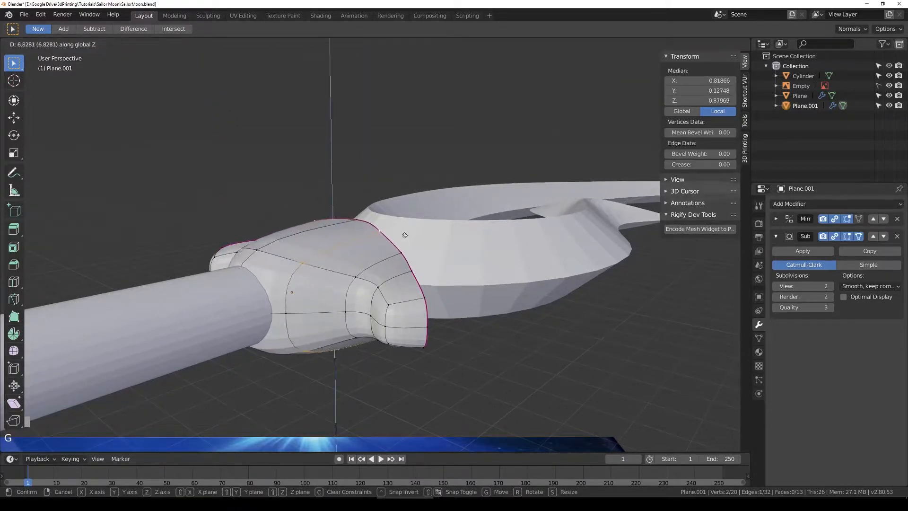
click(397, 233)
Step: Raise the next outer vertex on the wing's shaft-facing rim about 2.8 in Z to smooth the slope
mouse_move(397, 233)
middle_down()
mouse_move(369, 235)
mouse_move(345, 267)
mouse_move(399, 250)
middle_up()
click(355, 279)
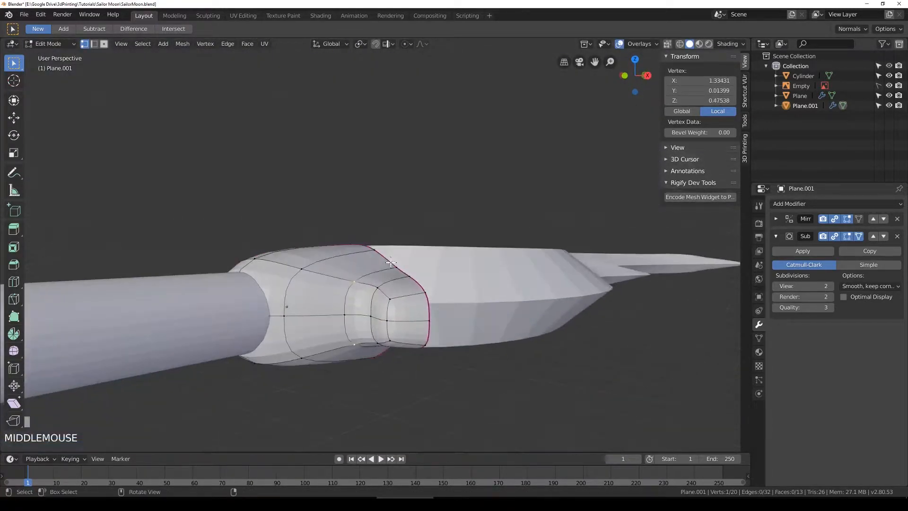
scroll(400, 251, up, 2)
key(g)
key(z)
click(399, 253)
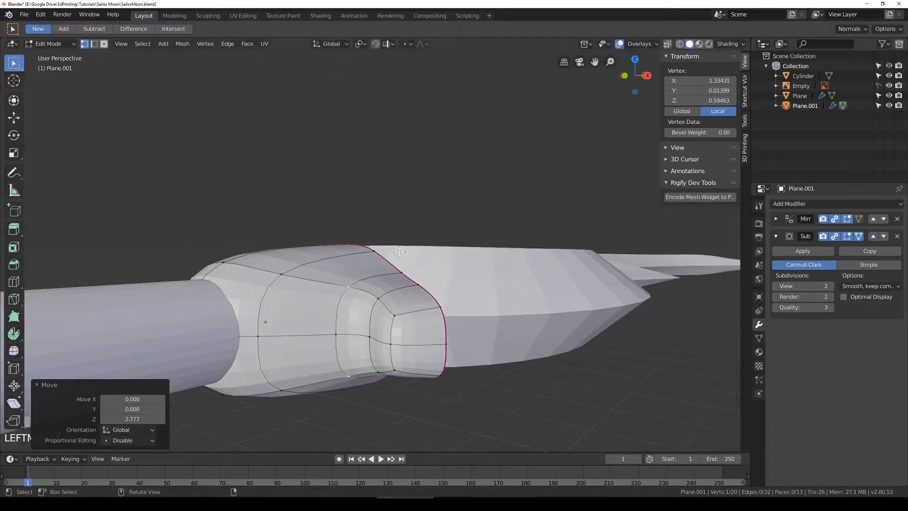
scroll(226, 287, down, 2)
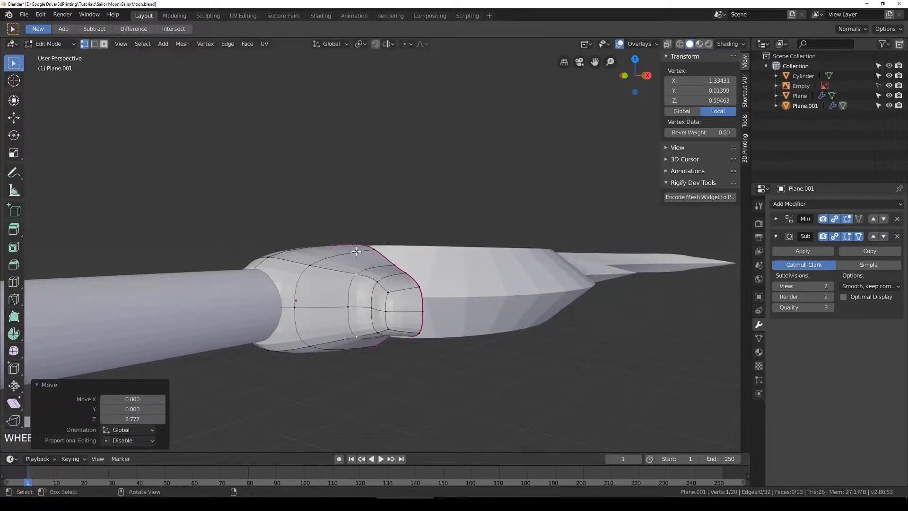
Step: Shift the next rim vertex on the wing's slope along Z to even out its curve
middle_drag(357, 251, 239, 257)
click(419, 259)
middle_drag(418, 260, 400, 261)
key(g)
key(z)
click(433, 277)
Step: Adjust the height of the creased front rim vertex midway down the wing's slope along Z
click(352, 267)
middle_drag(351, 266, 392, 285)
click(339, 292)
key(g)
key(z)
click(412, 266)
key(g)
key(z)
click(385, 285)
Step: Lower the two outermost creased front rim vertices near the wing tip along Z to taper the tip
click(283, 298)
key(g)
key(z)
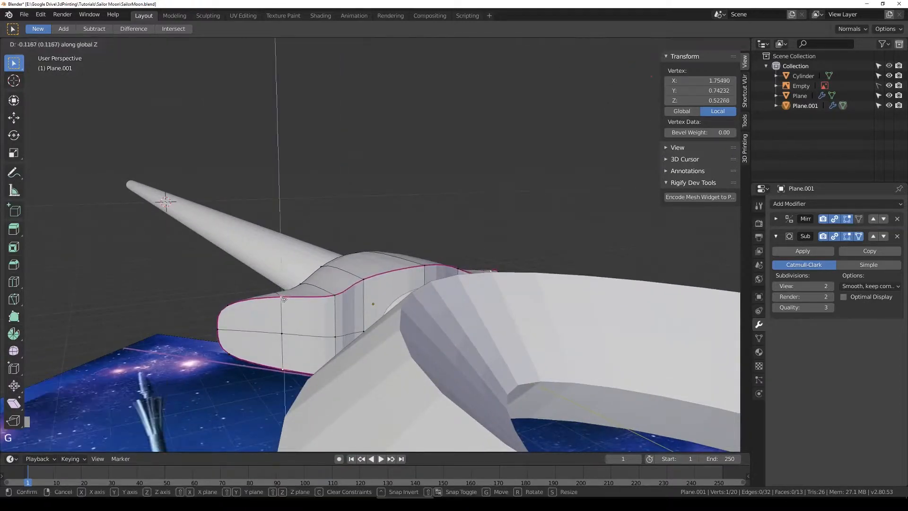
click(287, 308)
click(231, 309)
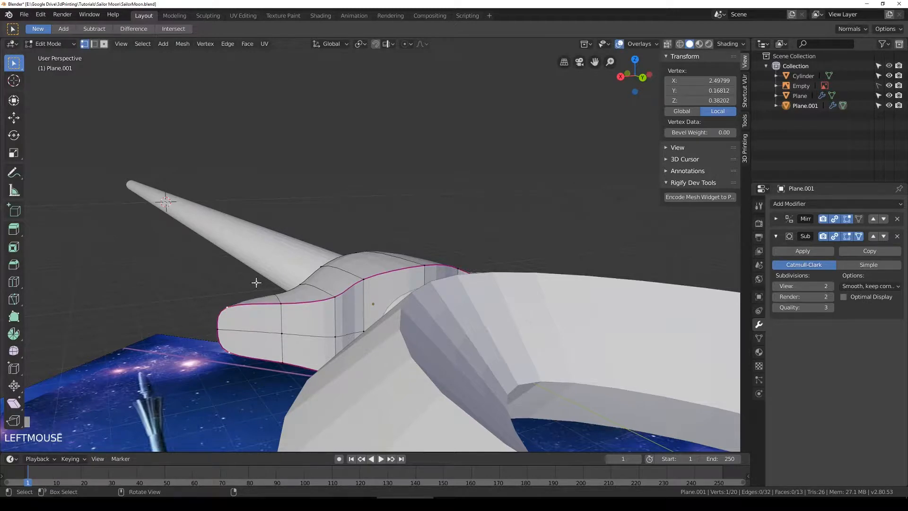
key(g)
key(z)
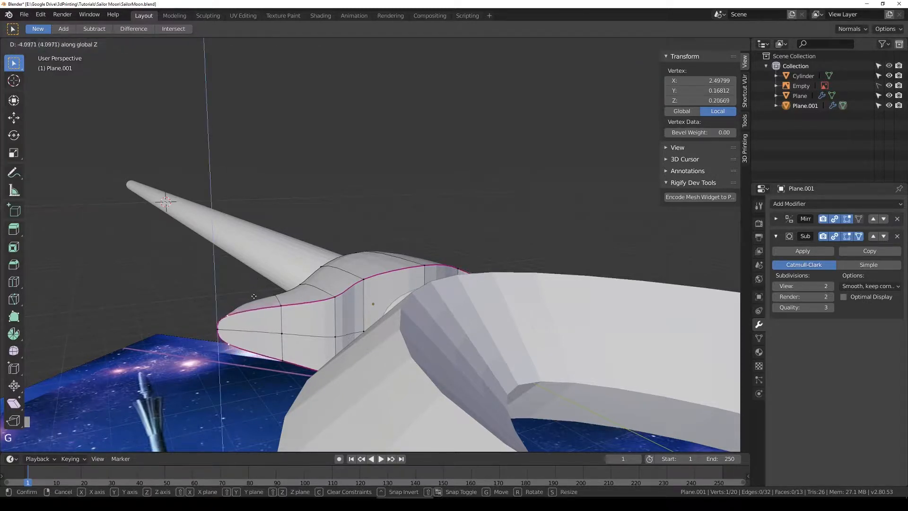
click(273, 292)
Step: Adjust the front rim vertices beside the wing's centre and on its slope along Z
click(363, 281)
middle_drag(363, 281, 388, 294)
key(g)
key(z)
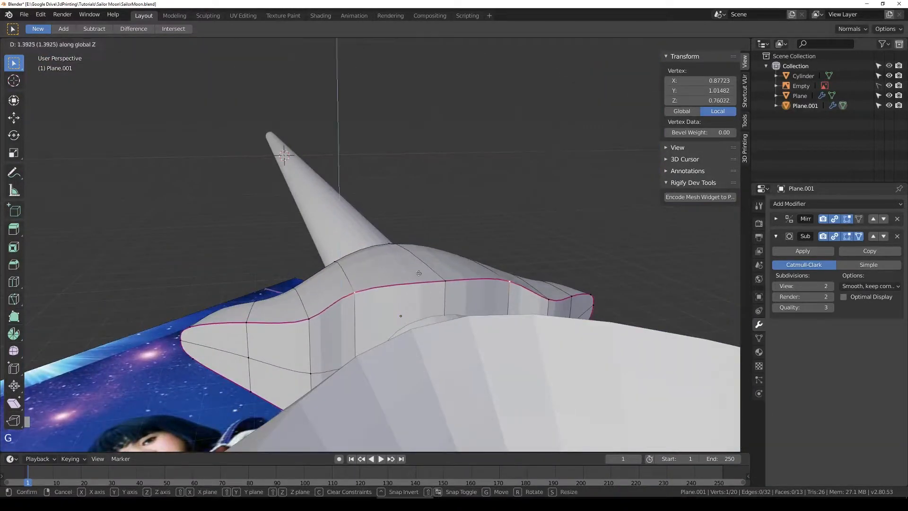
click(366, 307)
key(g)
key(z)
click(315, 318)
Step: Lower the front rim vertex next to the wing tip about 2.7 in Z
middle_drag(315, 318, 270, 313)
key(g)
key(z)
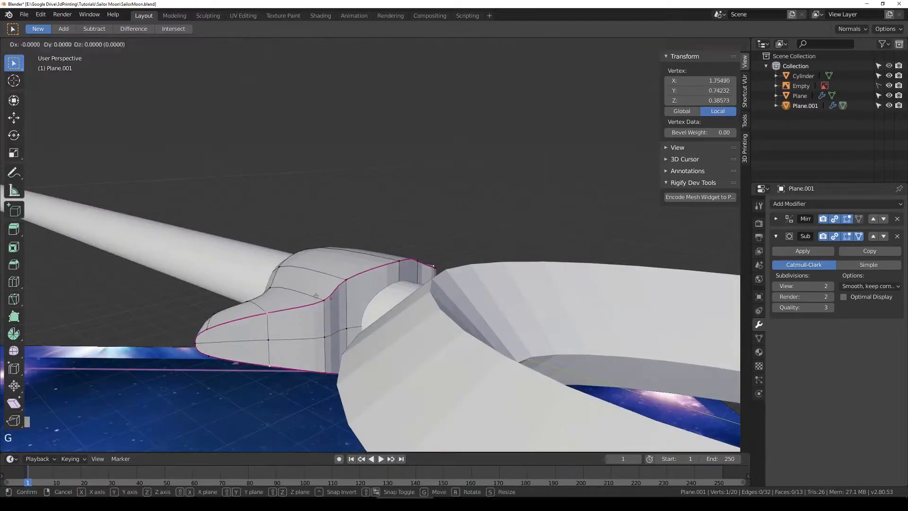
click(347, 282)
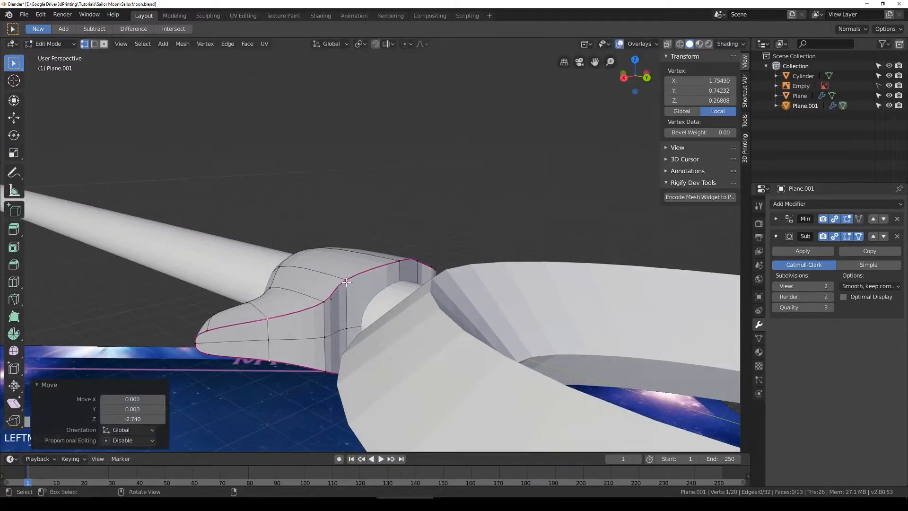
Step: Fine-tune the front rim vertex beside the wing's centre and the shaft-facing rim's centre vertex along Z
key(g)
key(z)
click(377, 289)
middle_drag(377, 289, 377, 268)
click(201, 295)
key(g)
key(z)
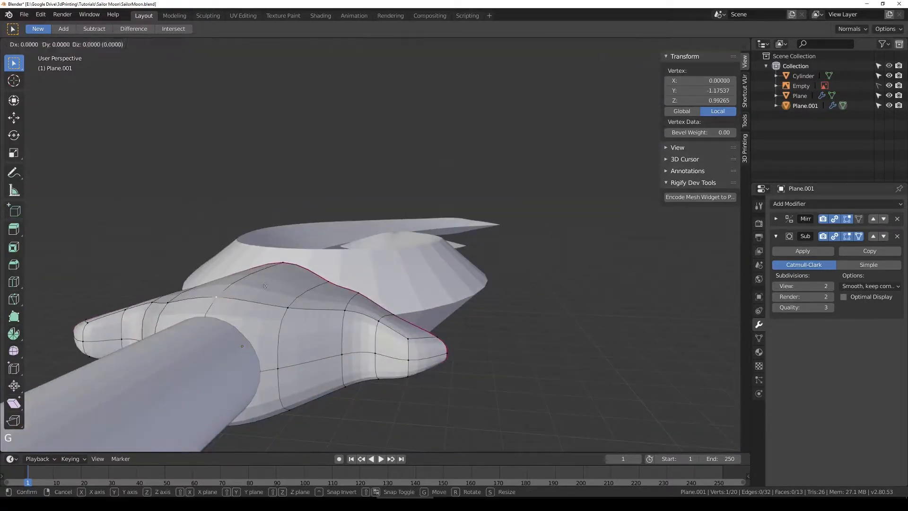
click(265, 293)
Step: Leave mesh editing and show the winged ornament from the top in wireframe over the reference photo
scroll(265, 293, down, 3)
middle_drag(456, 223, 383, 266)
scroll(383, 267, up, 2)
key(Tab)
scroll(348, 242, down, 5)
middle_drag(348, 243, 477, 272)
scroll(478, 272, up, 1)
key(KP_7)
key(z)
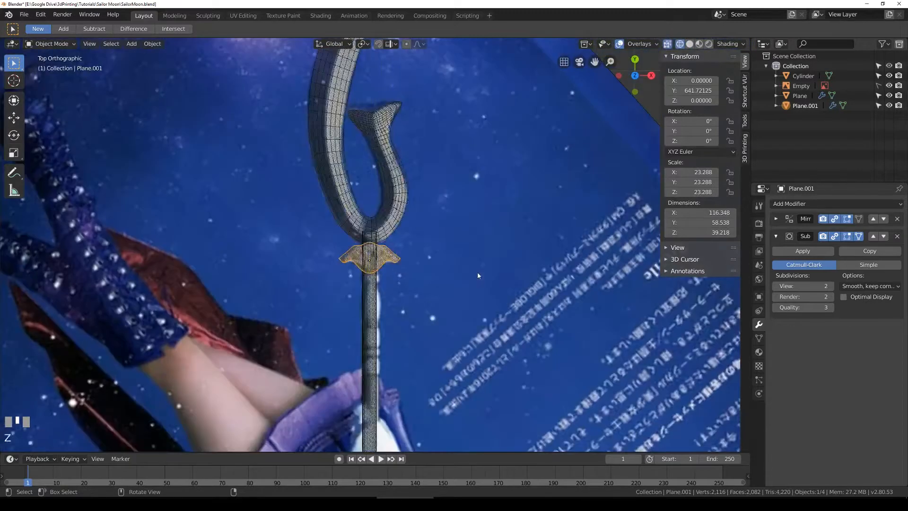
Step: Try shifting the winged ornament about 25.4 along Y toward the blade and partway back, and undo both moves
scroll(428, 255, up, 5)
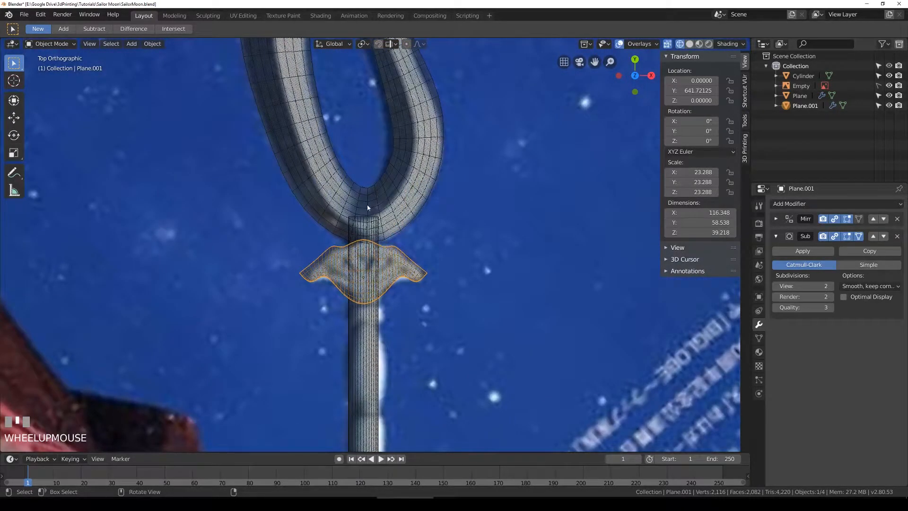
scroll(307, 280, up, 2)
key(g)
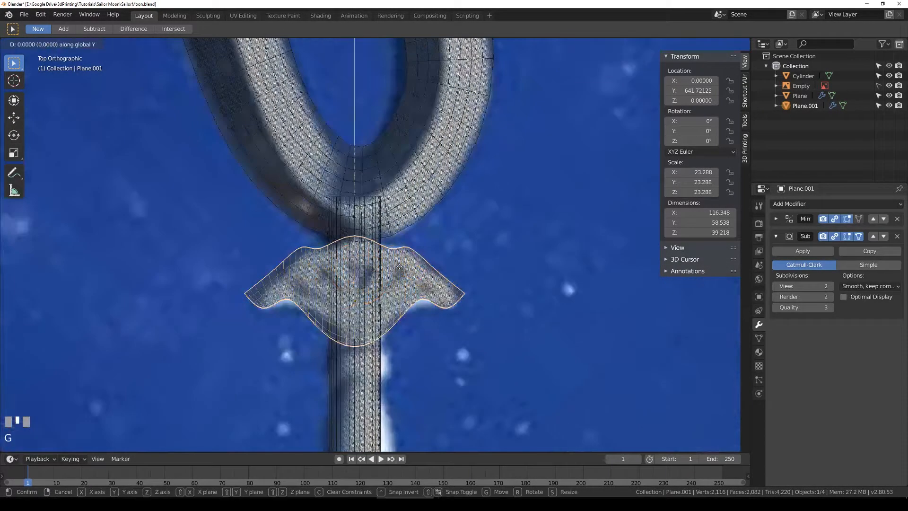
key(y)
click(407, 218)
key(z)
middle_drag(354, 269, 444, 216)
key(g)
key(z)
key(y)
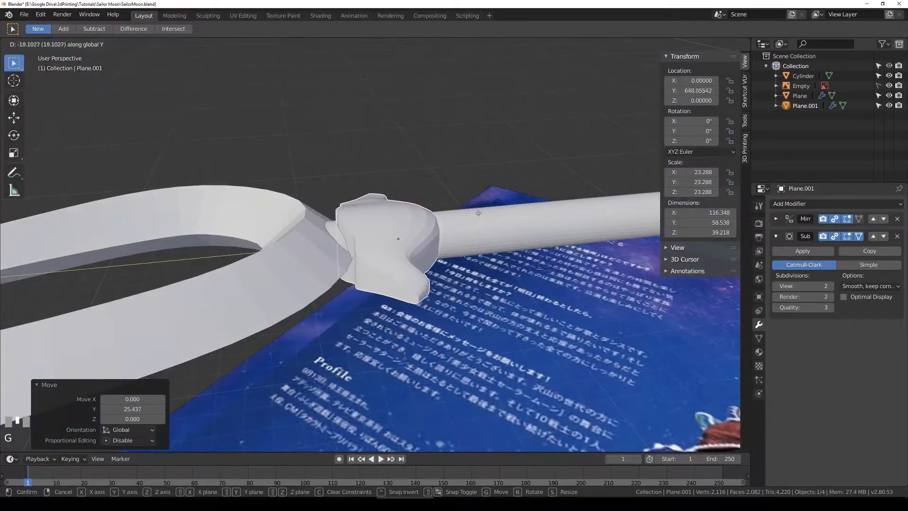
click(467, 216)
middle_drag(467, 216, 396, 268)
key(ctrl+z)
key(ctrl+z)
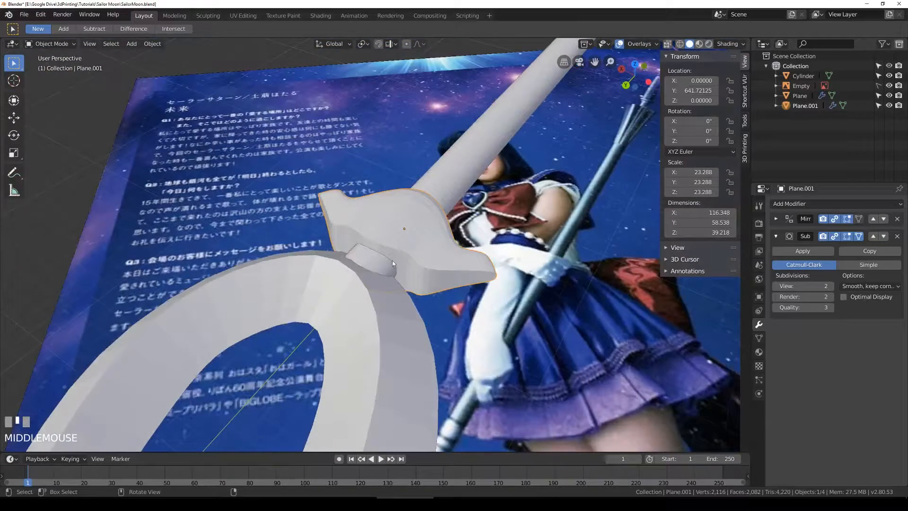
Step: Set a top wireframe view of the winged ornament against the reference photo and save the file
scroll(467, 330, down, 4)
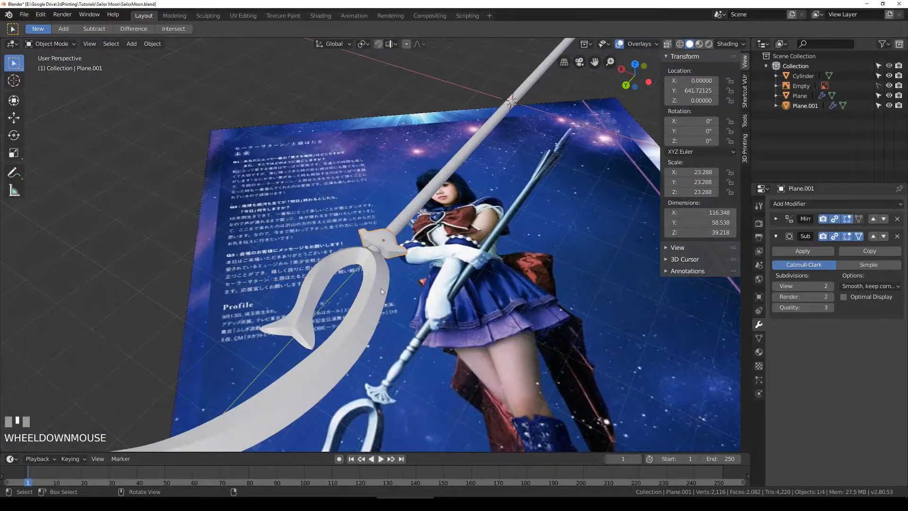
middle_drag(484, 254, 352, 326)
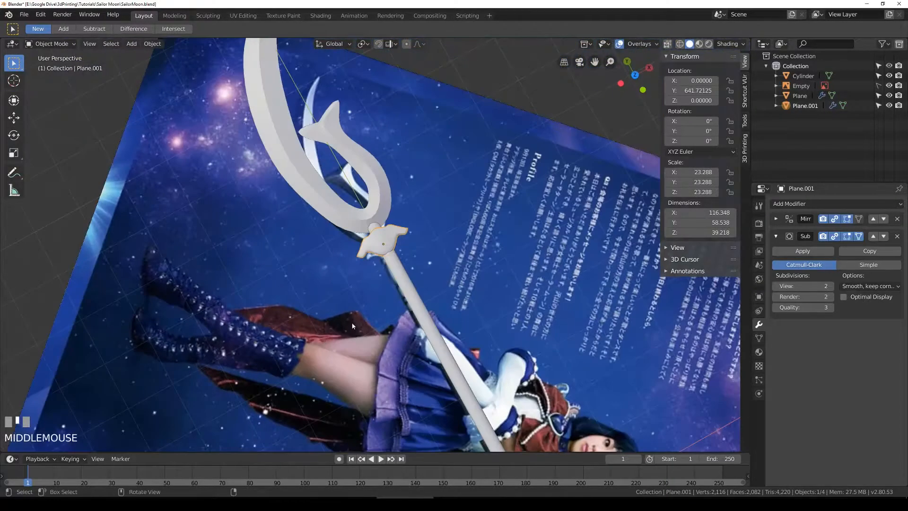
key(KP_7)
scroll(354, 317, up, 5)
scroll(373, 288, down, 1)
scroll(377, 284, down, 3)
scroll(377, 285, up, 4)
scroll(385, 265, down, 2)
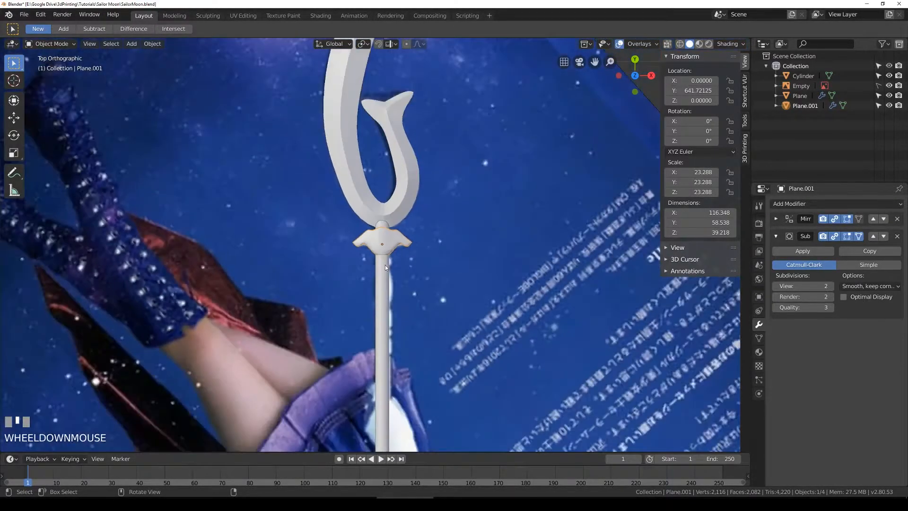
key(shift+z)
scroll(385, 265, up, 5)
scroll(385, 267, up, 2)
shift+middle_drag(385, 266, 362, 244)
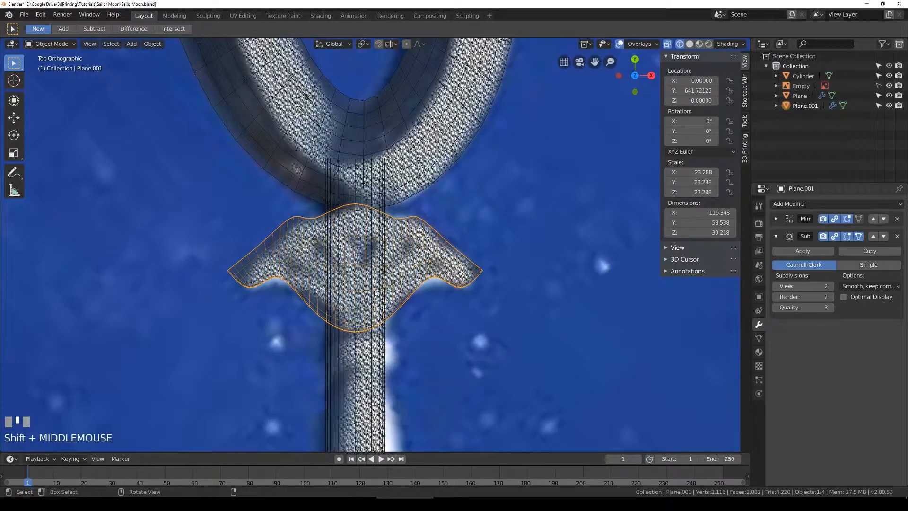
key(ctrl+s)
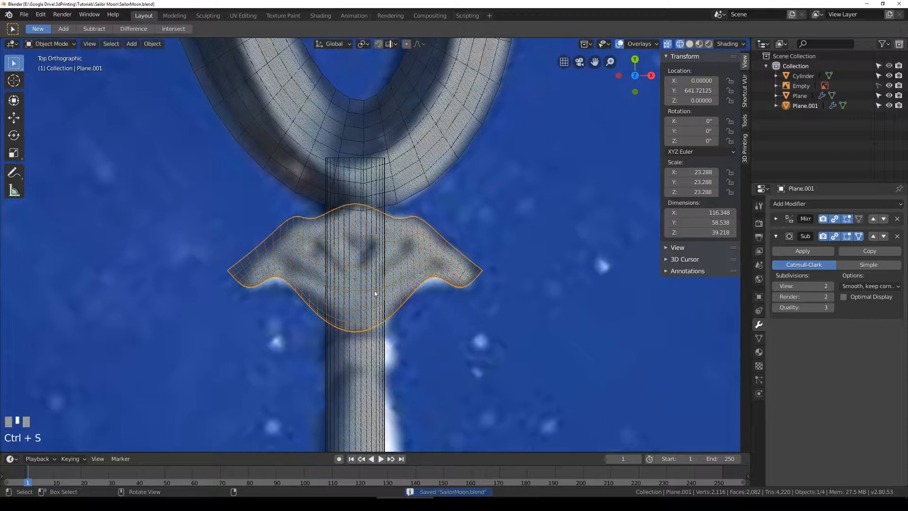
Step: Check the winged ornament's mesh outline against the reference photo in wireframe
scroll(355, 248, up, 1)
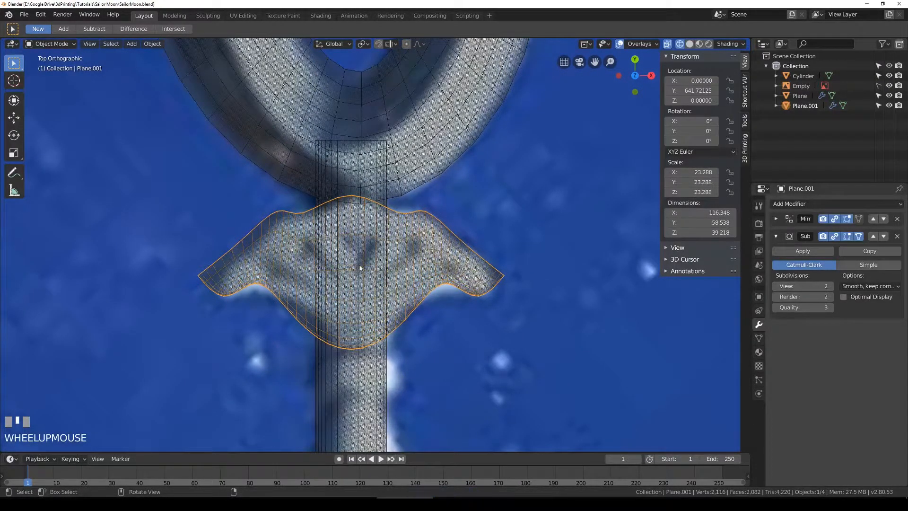
key(Tab)
key(a)
key(a)
key(a)
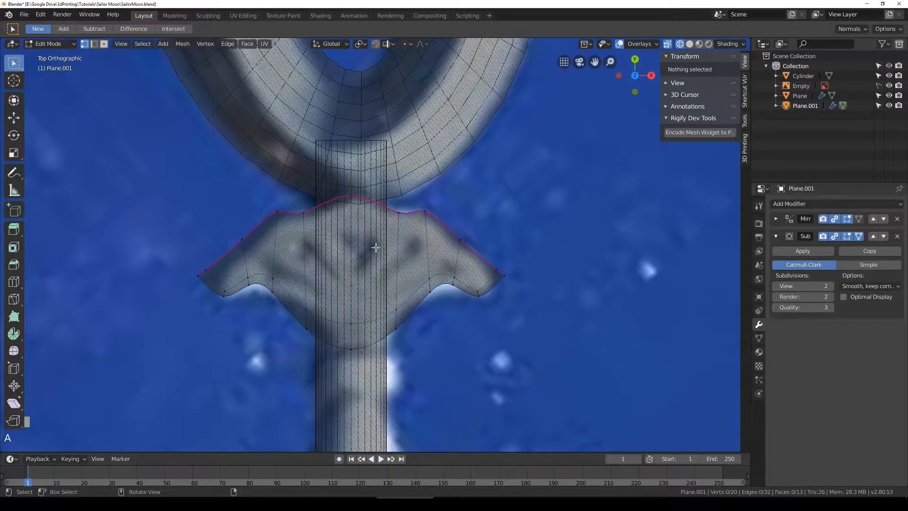
key(shift+z)
key(shift+z)
key(Tab)
scroll(409, 273, down, 4)
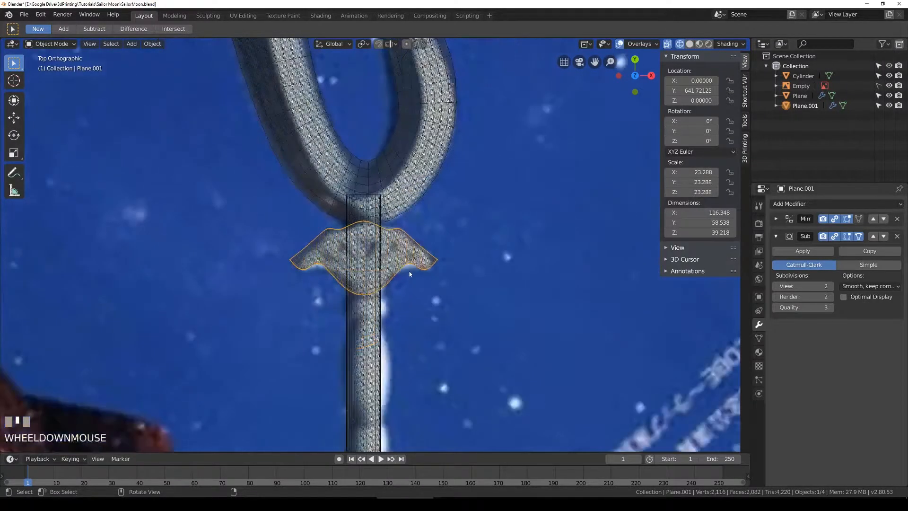
scroll(410, 273, up, 3)
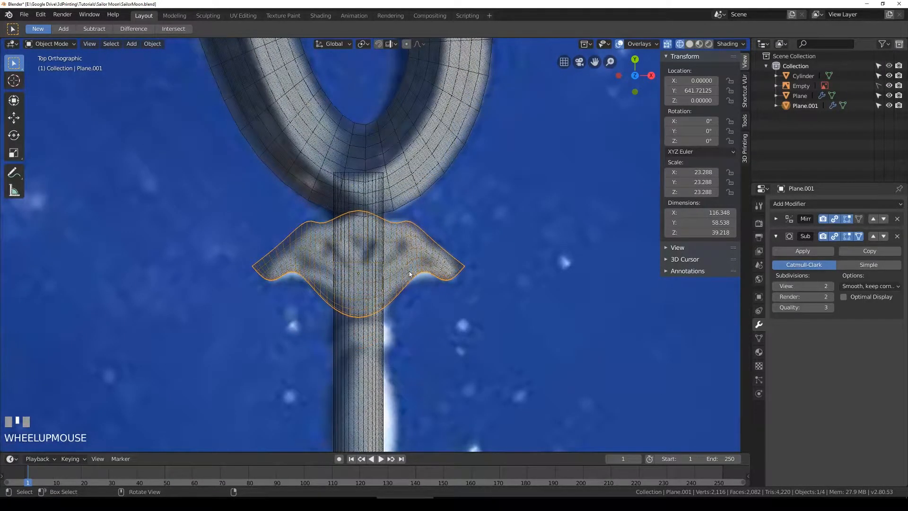
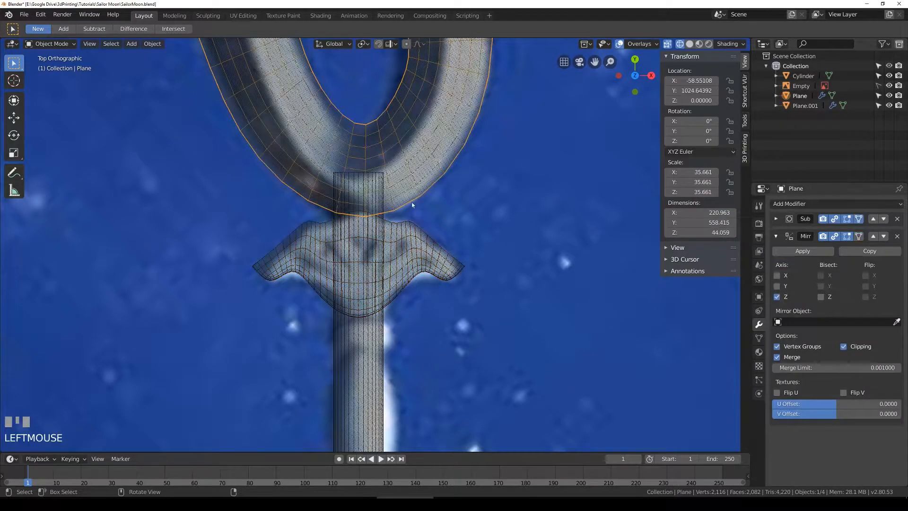
Step: Rename the curved blade object as "Blade" in its object properties
click(759, 222)
click(759, 252)
click(759, 265)
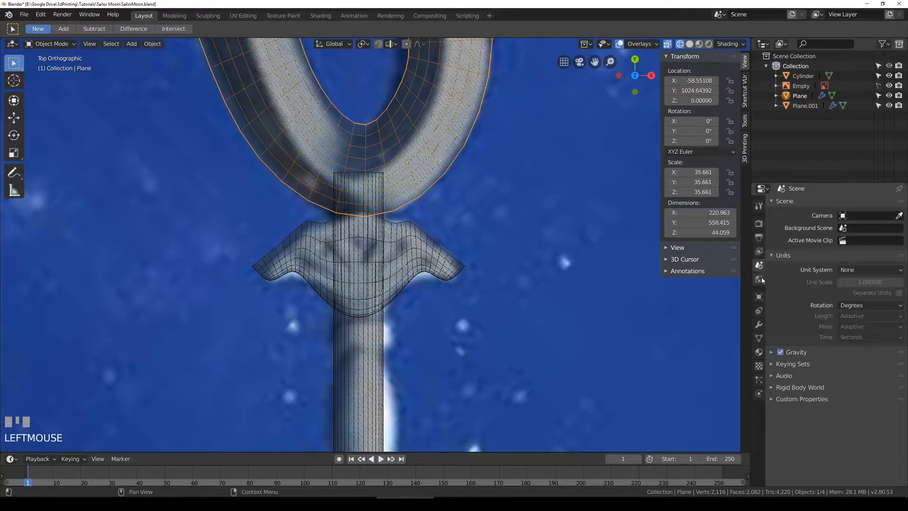
click(761, 278)
click(759, 296)
click(759, 311)
click(759, 296)
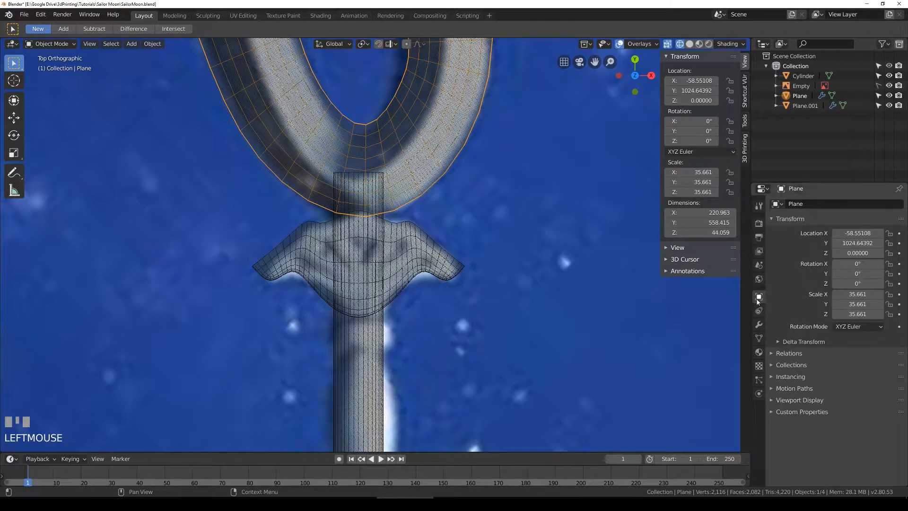
click(804, 203)
text(Blad)
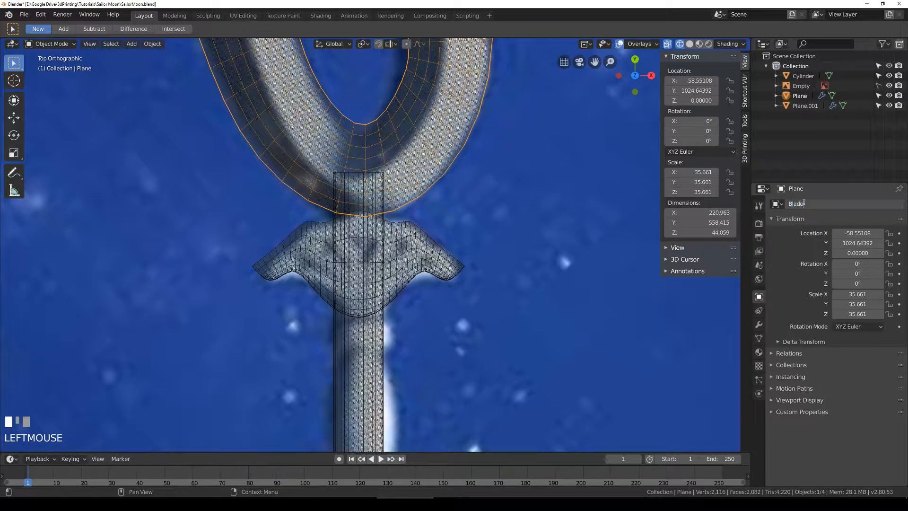
key(Return)
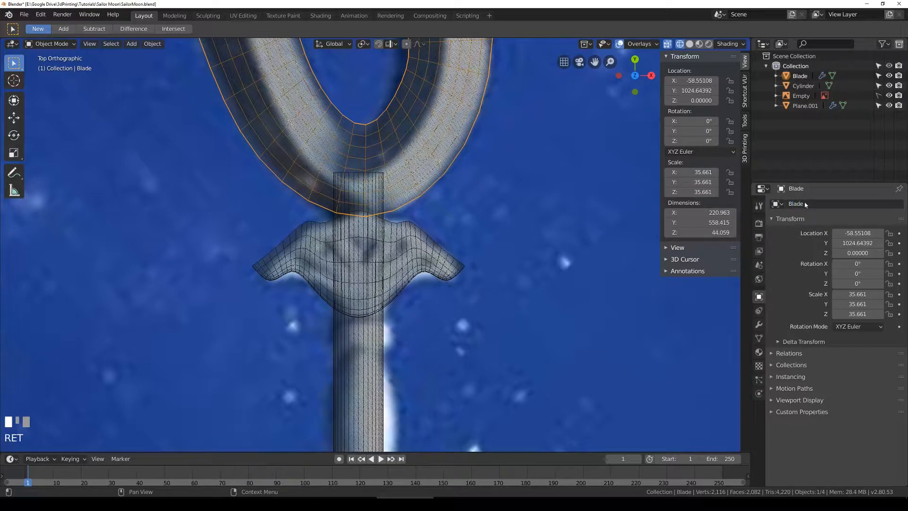
Step: Rename the shaft's cylinder object as "27mm Cylinder"
click(804, 85)
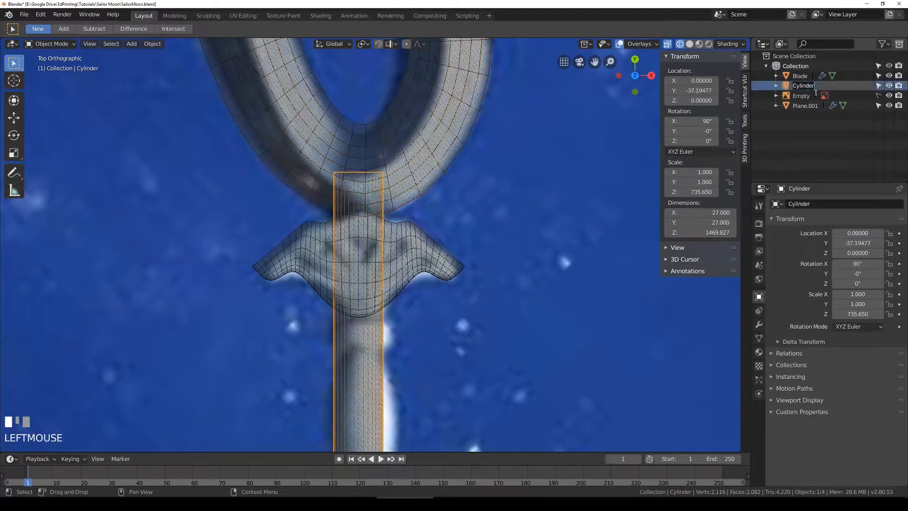
double_click(804, 86)
text(27mm Cylinde)
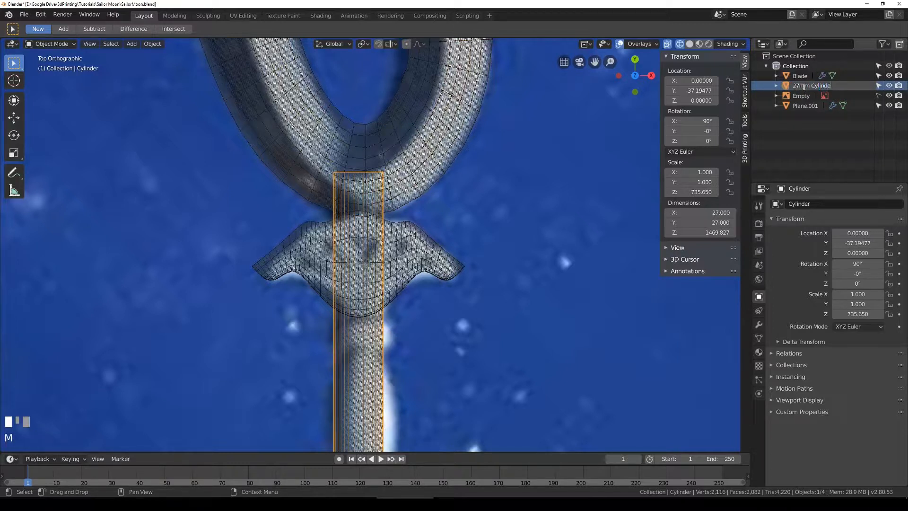
text(r)
key(Return)
Step: Rename the Empty that holds the background image as "Reference Photo"
click(804, 96)
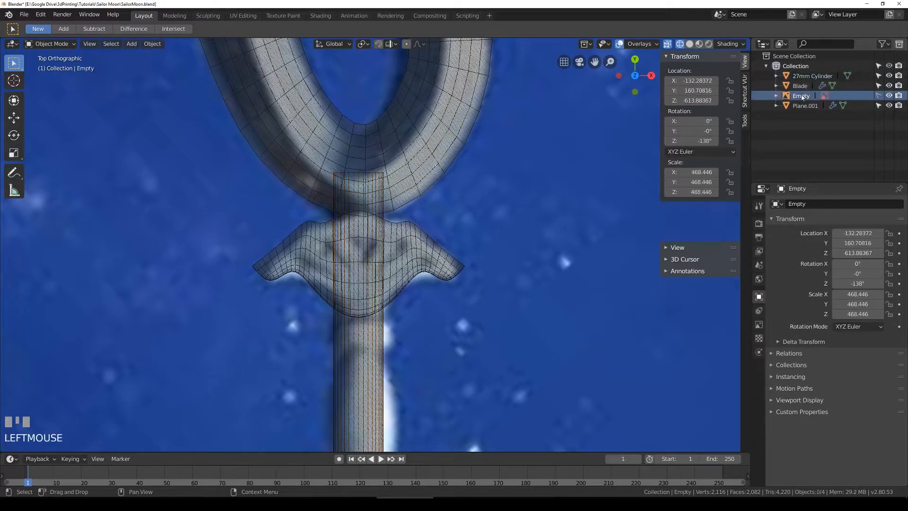
double_click(804, 96)
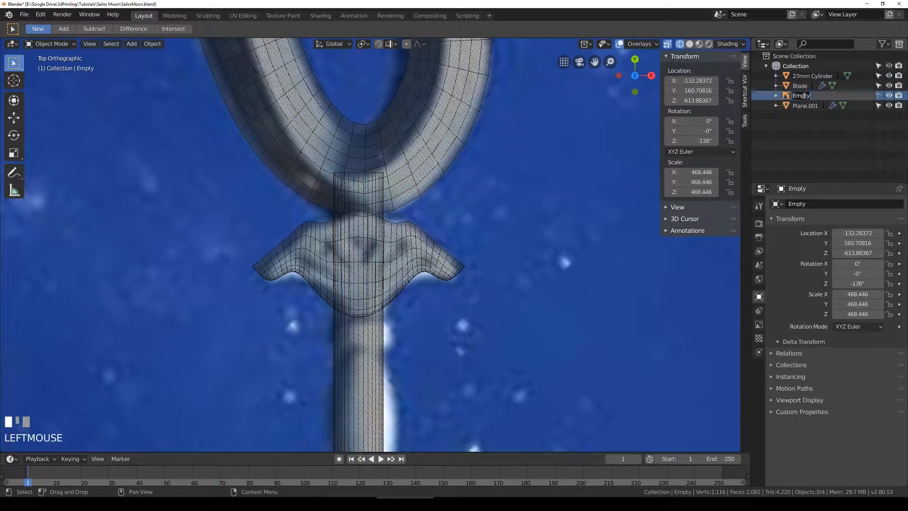
text(Refernce Phto)
key(BackSpace)
key(BackSpace)
key(BackSpace)
key(BackSpace)
key(BackSpace)
text(ence PHo)
key(BackSpace)
key(BackSpace)
key(BackSpace)
text(hoto)
key(Return)
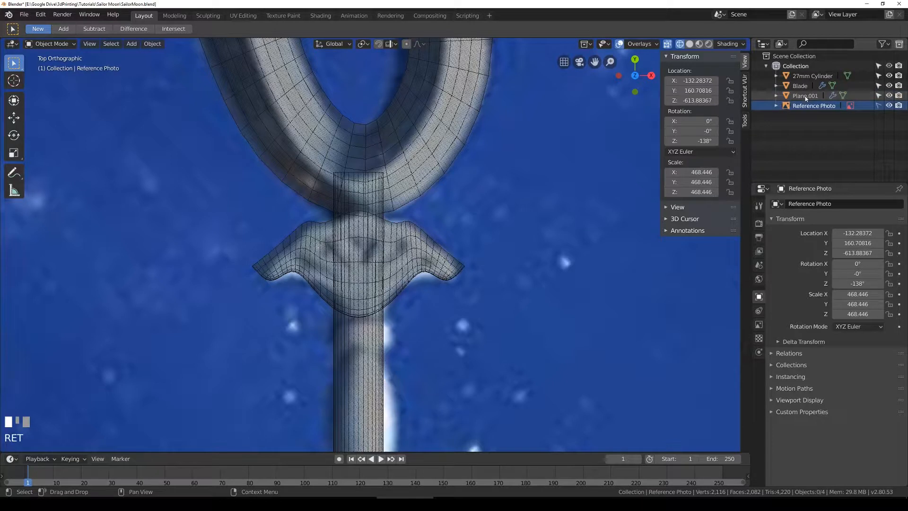
Step: Rename the winged ornament object, Plane.001, as "Cauliflour"
click(812, 96)
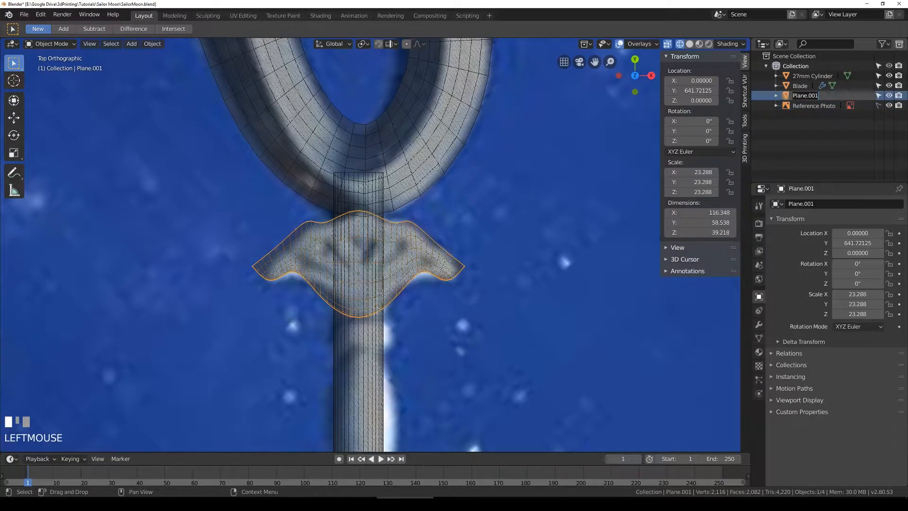
text(Cauliflower)
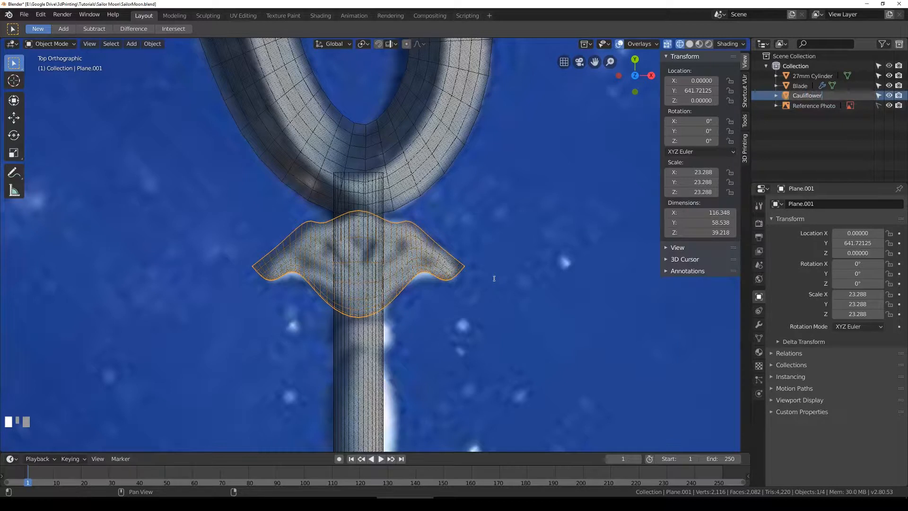
key(BackSpace)
key(BackSpace)
key(BackSpace)
text(ur)
key(Return)
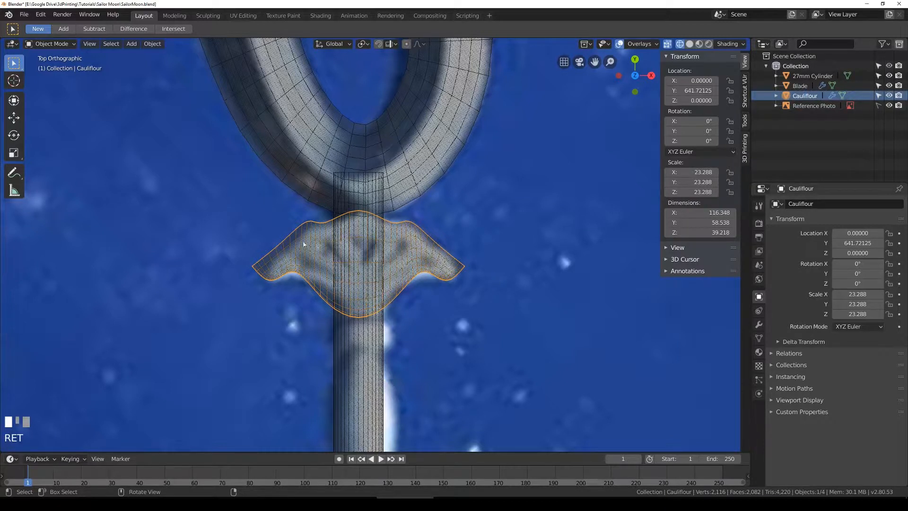
Step: Save the file with the renamed objects, keeping the wireframe display
key(shift+z)
key(shift+z)
key(ctrl+s)
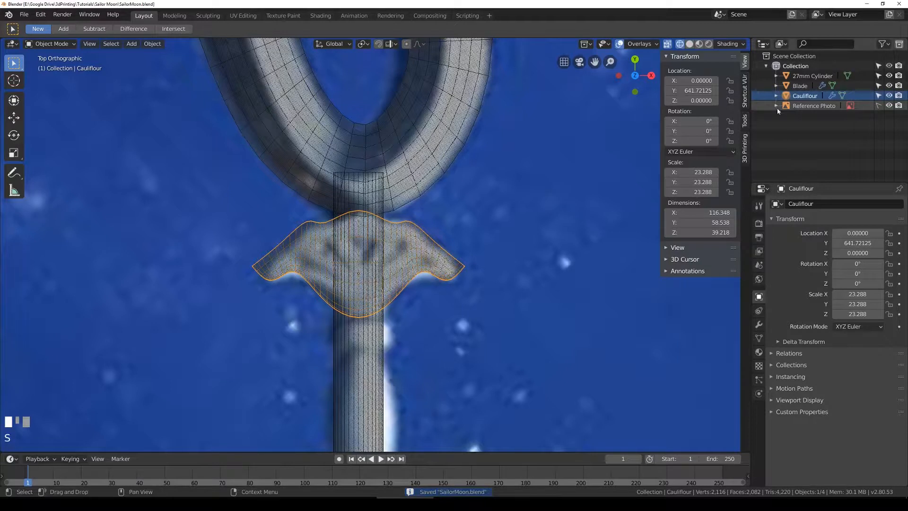
Step: Rename the collection that holds the wand objects as "Modeled Parts"
click(800, 85)
click(800, 96)
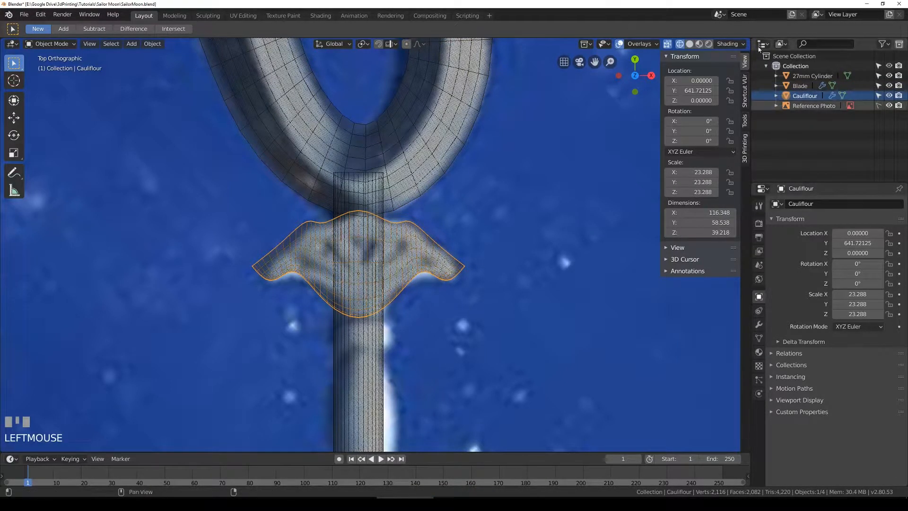
click(793, 67)
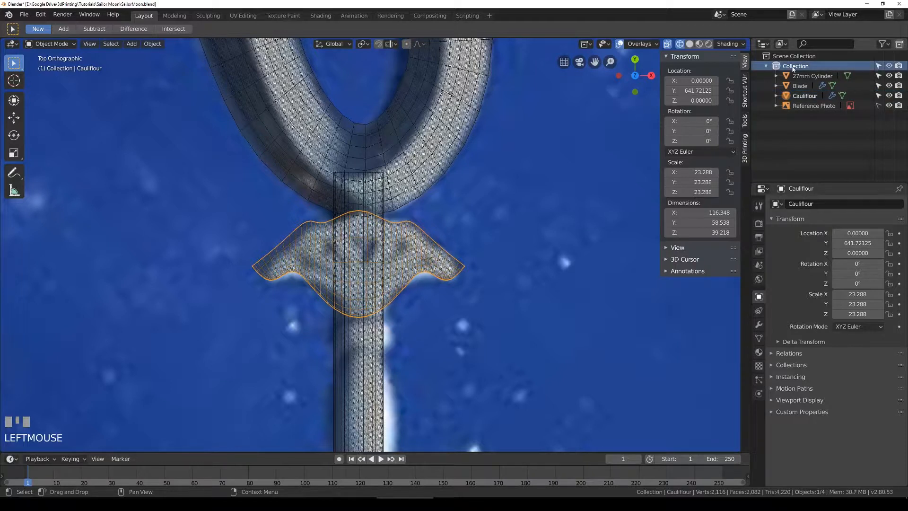
double_click(793, 66)
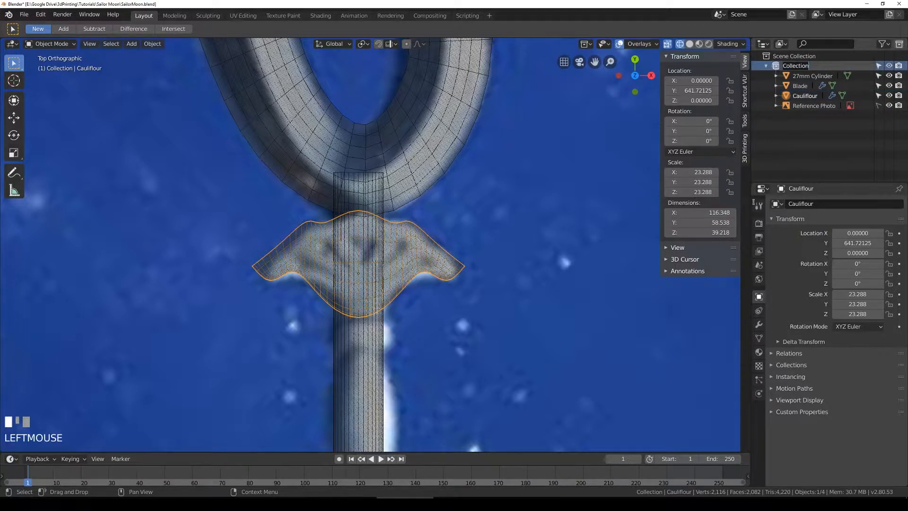
text(Modele)
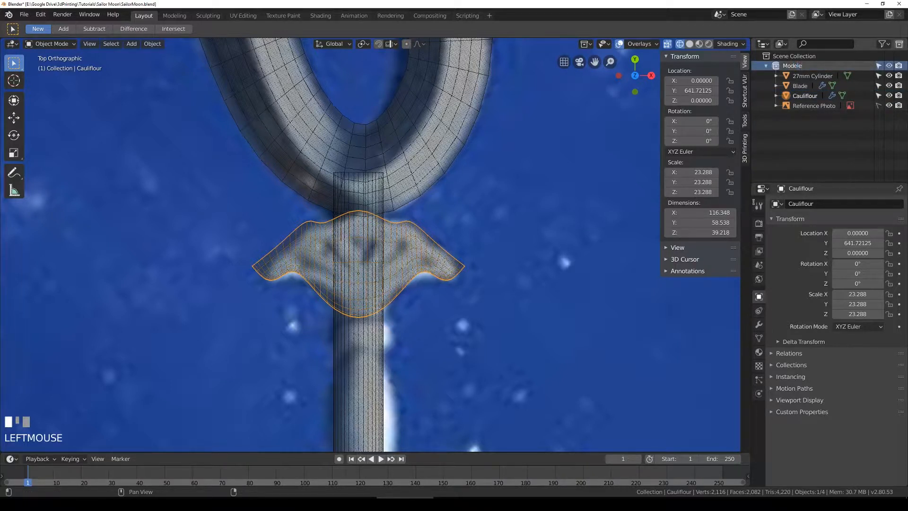
text(d Parts)
key(Return)
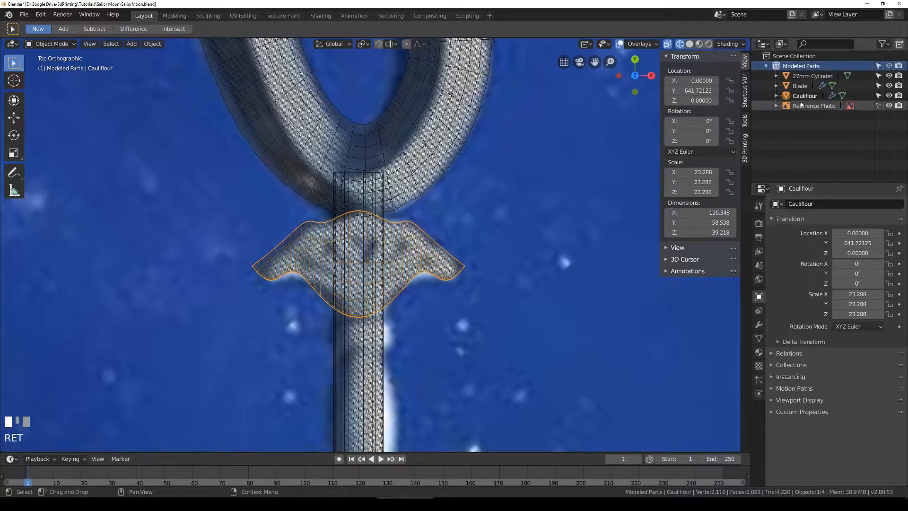
Step: Add a new collection directly under the Scene Collection and name it "Backup"
click(781, 55)
right_click(780, 54)
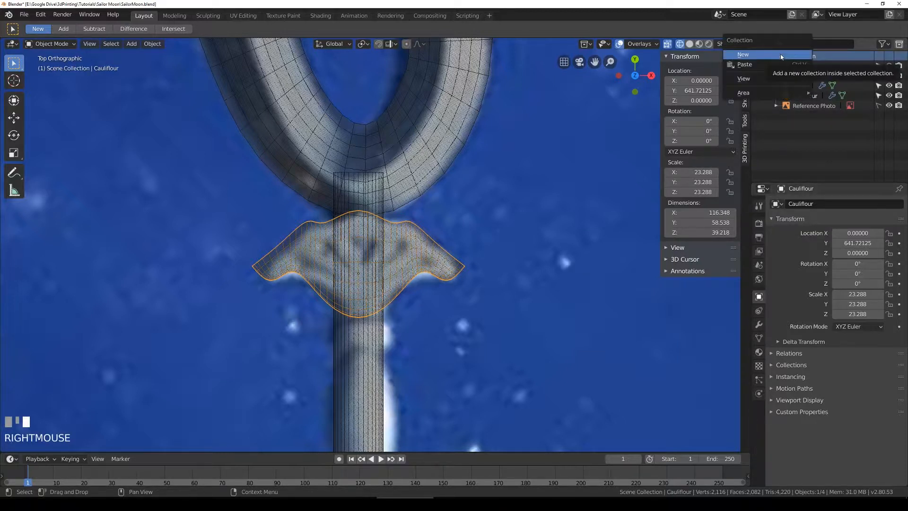
click(780, 53)
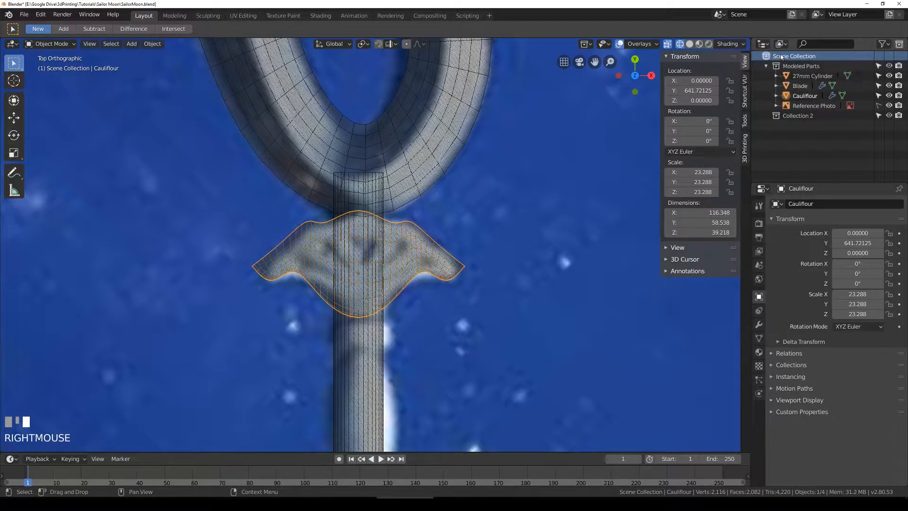
double_click(799, 116)
text(Bac)
key(Return)
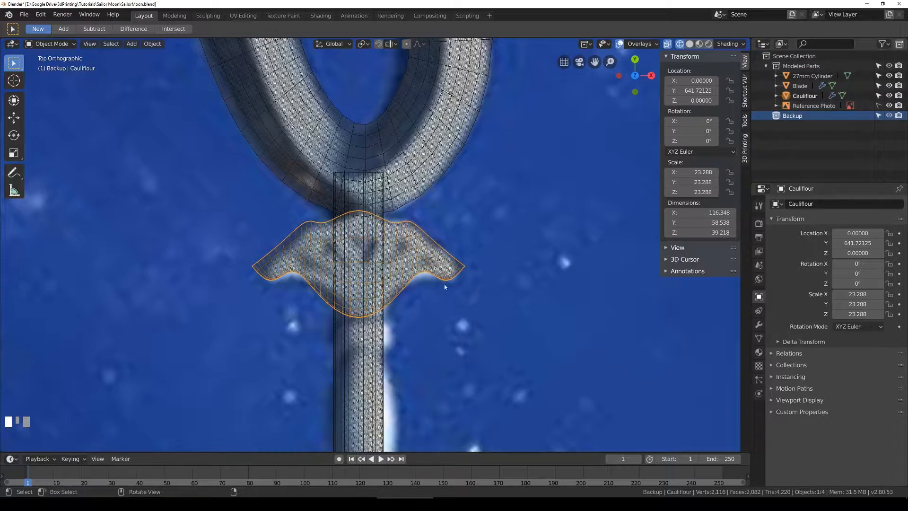
Step: Hide the whole Modeled Parts collection in the viewport and show it again, repeating the toggle
click(778, 121)
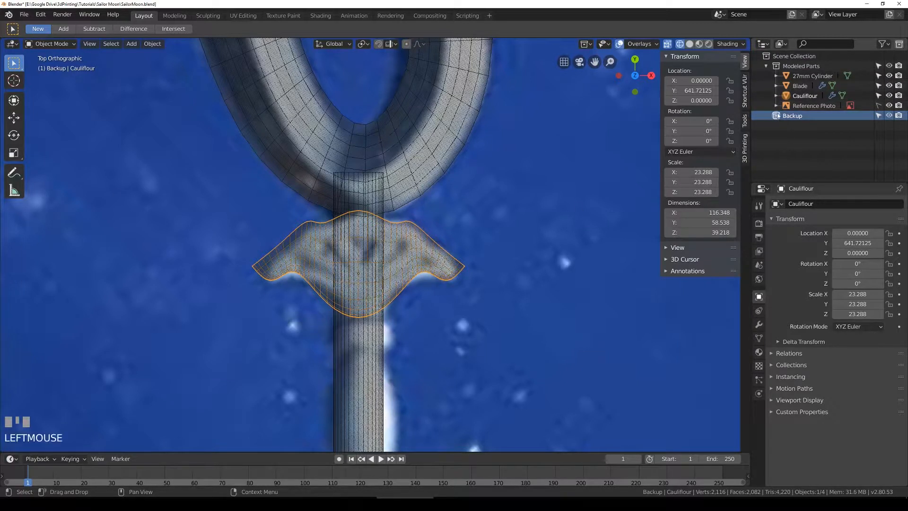
click(778, 68)
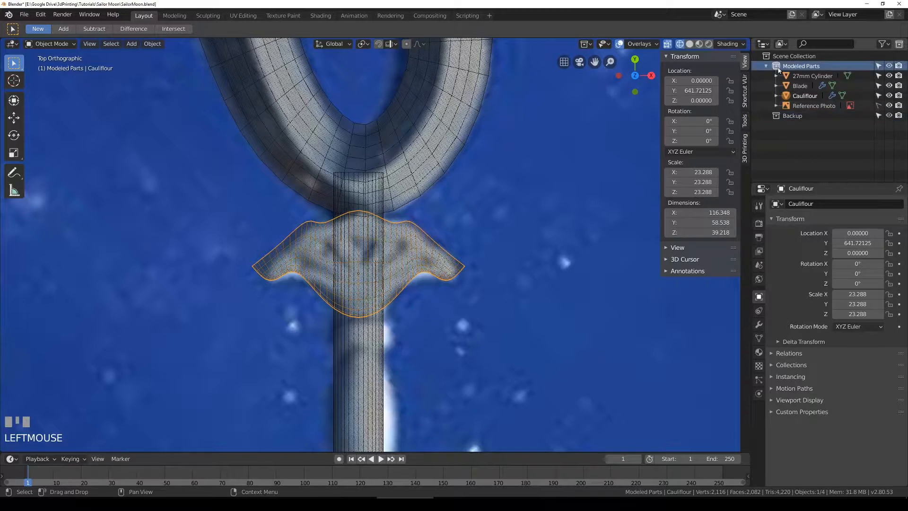
click(791, 116)
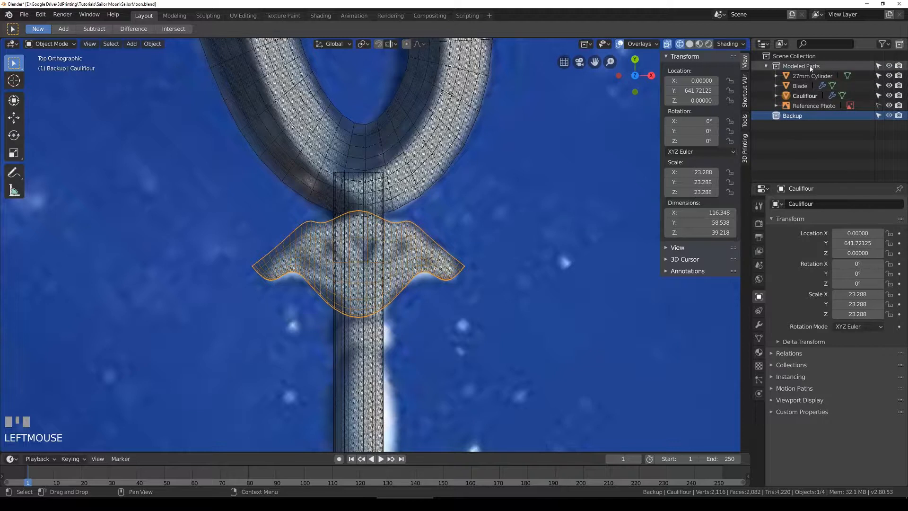
click(863, 66)
click(889, 66)
click(889, 66)
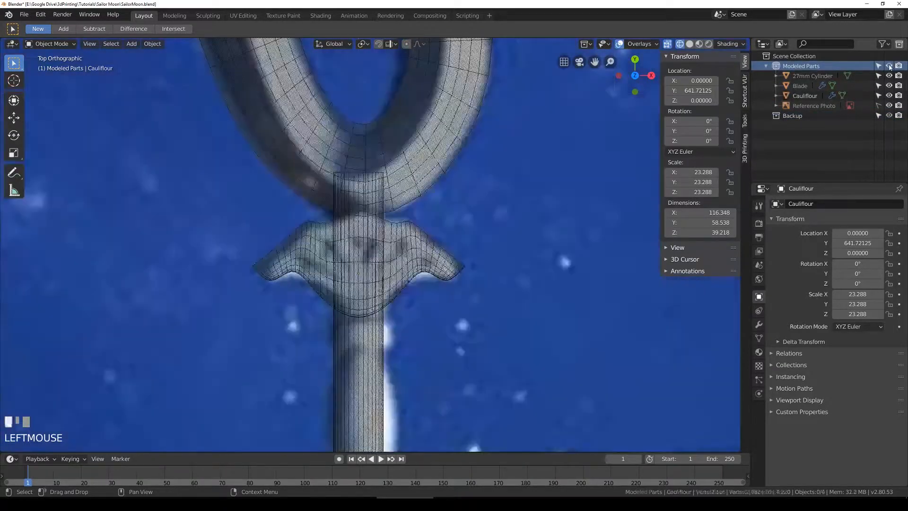
click(890, 66)
click(890, 66)
click(890, 66)
click(890, 66)
click(889, 66)
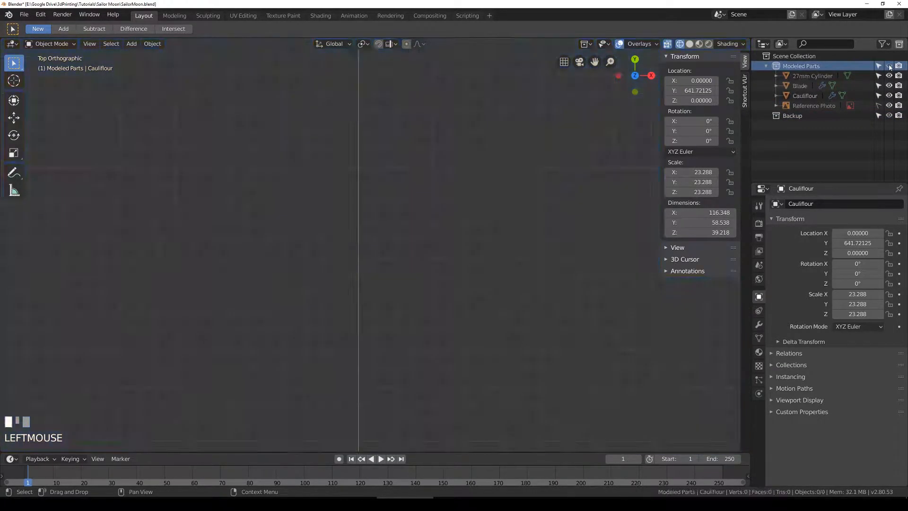
click(890, 66)
click(889, 67)
click(889, 67)
click(889, 66)
click(890, 66)
click(890, 66)
click(890, 66)
Step: Hide the 27mm Cylinder and Reference Photo individually, restore both, and toggle the parent collection's visibility
click(890, 76)
click(889, 85)
click(890, 85)
click(889, 105)
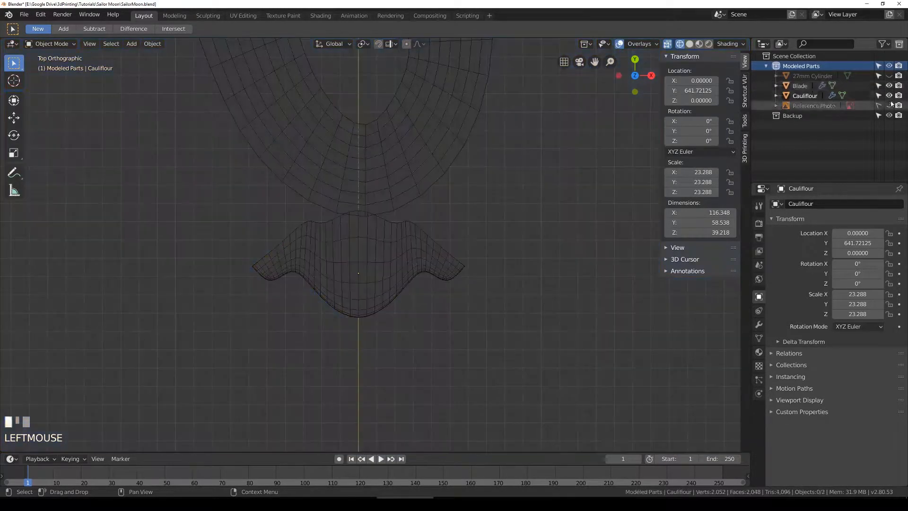
click(889, 105)
click(889, 76)
click(890, 66)
click(889, 66)
click(890, 67)
click(889, 66)
click(890, 67)
click(890, 66)
Step: Turn the Modeled Parts collection's selectability off and back on, and save the file
click(878, 66)
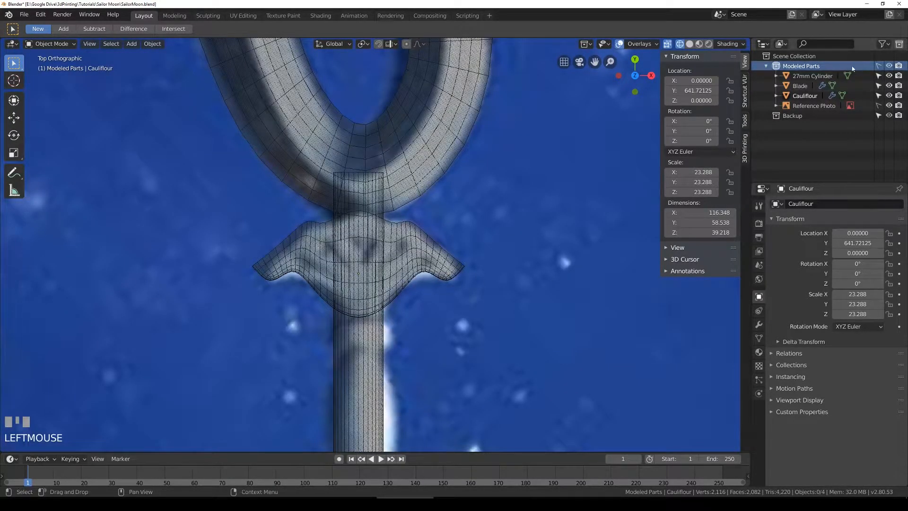
click(878, 66)
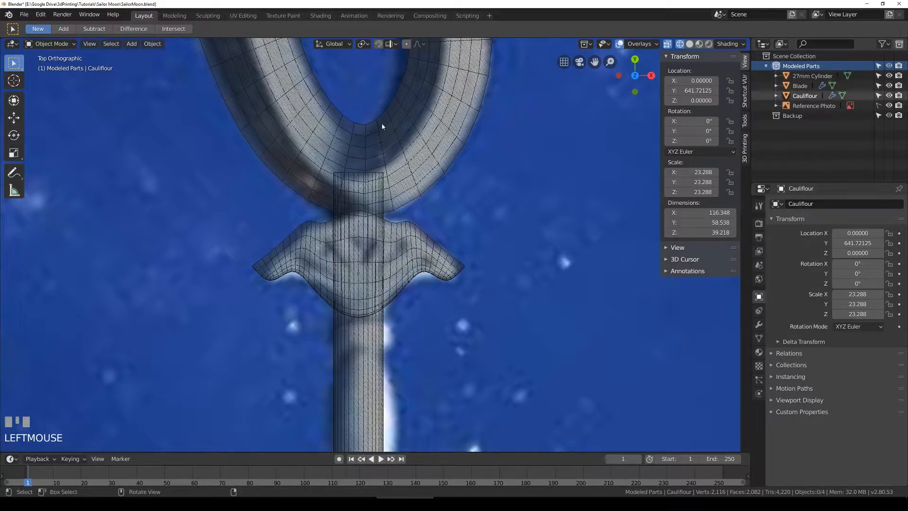
key(ctrl+s)
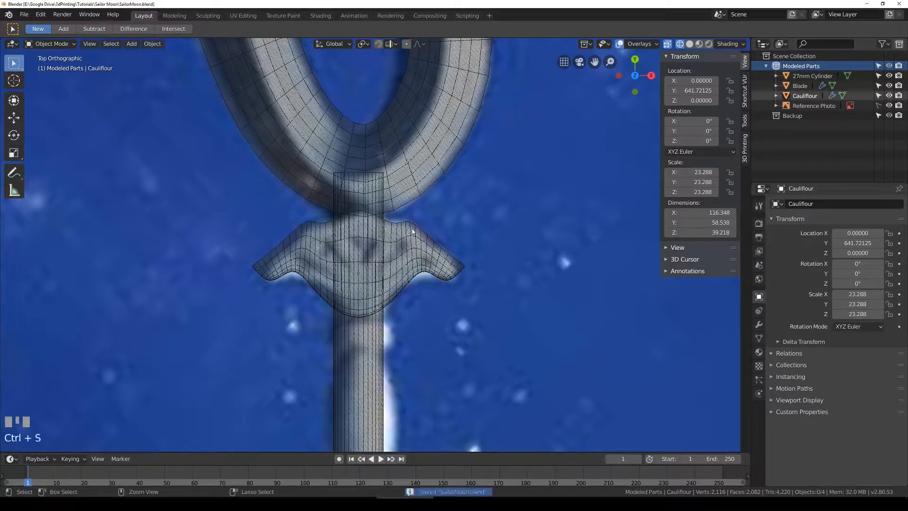
Step: Duplicate the Cauliflour object in place, without offsetting the copy
click(792, 115)
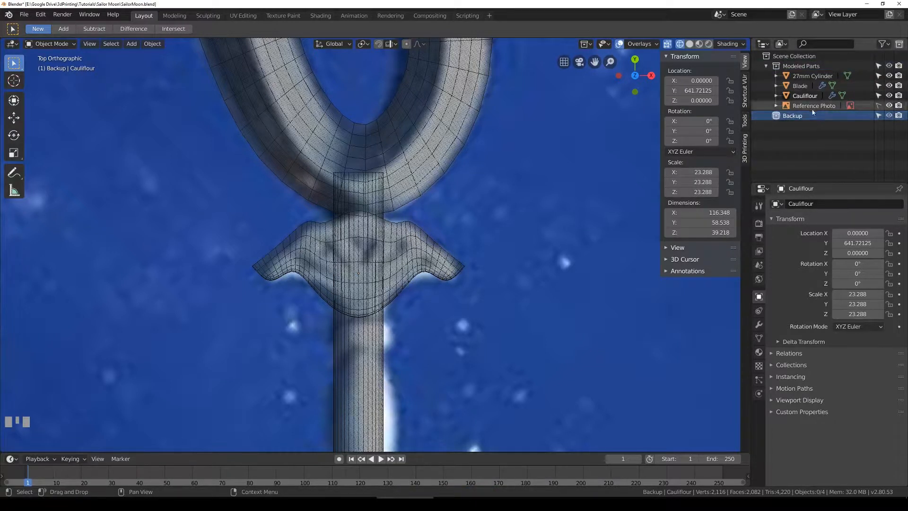
click(801, 116)
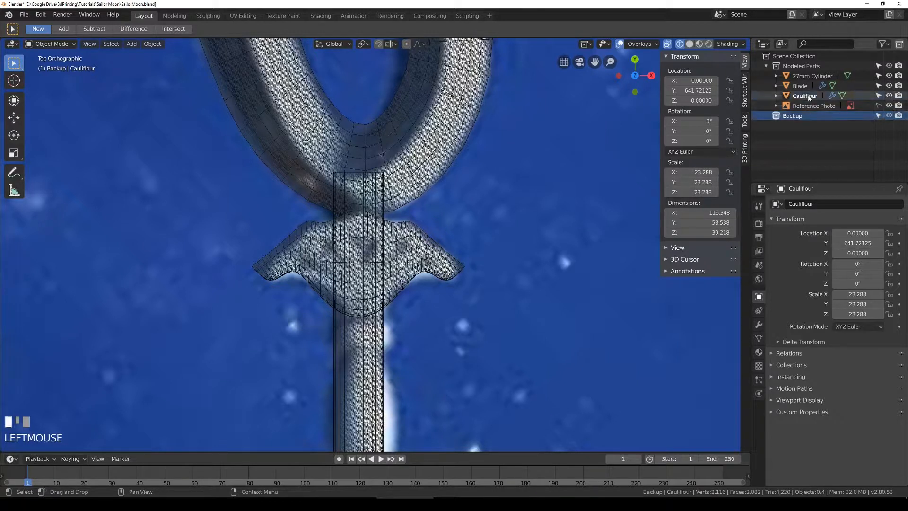
click(804, 96)
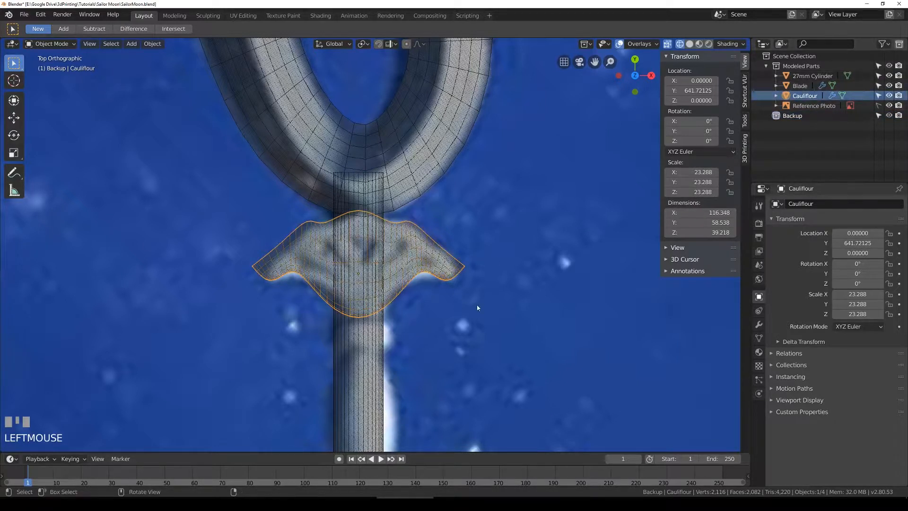
key(shift+d)
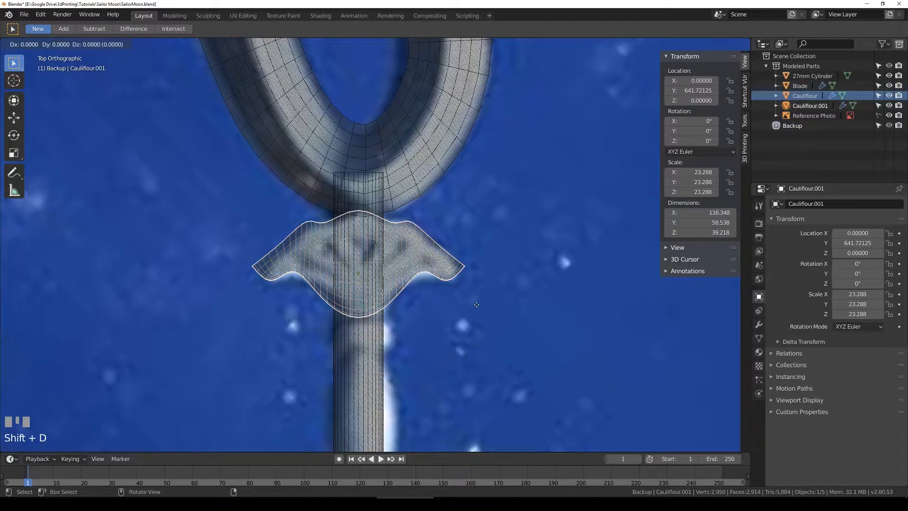
click(476, 305)
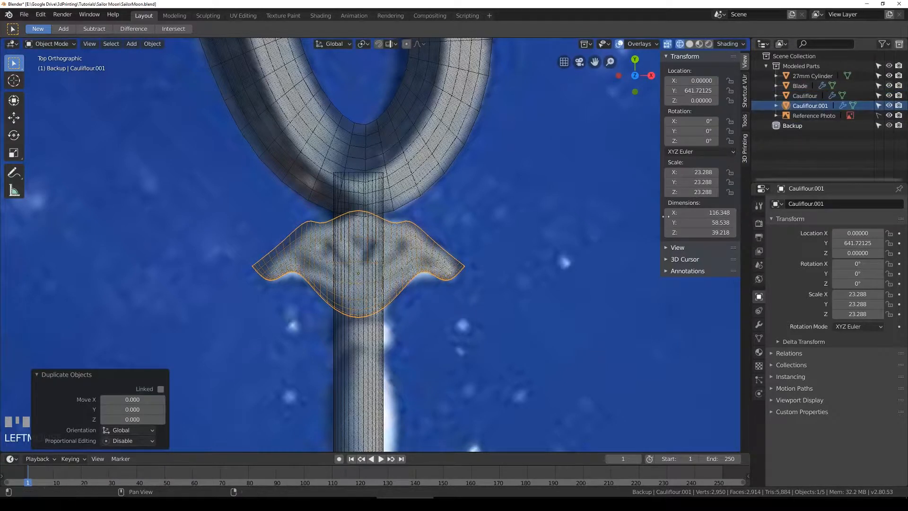
Step: Move the Cauliflour duplicate to the Backup collection and hide that collection, making Modeled Parts active
key(m)
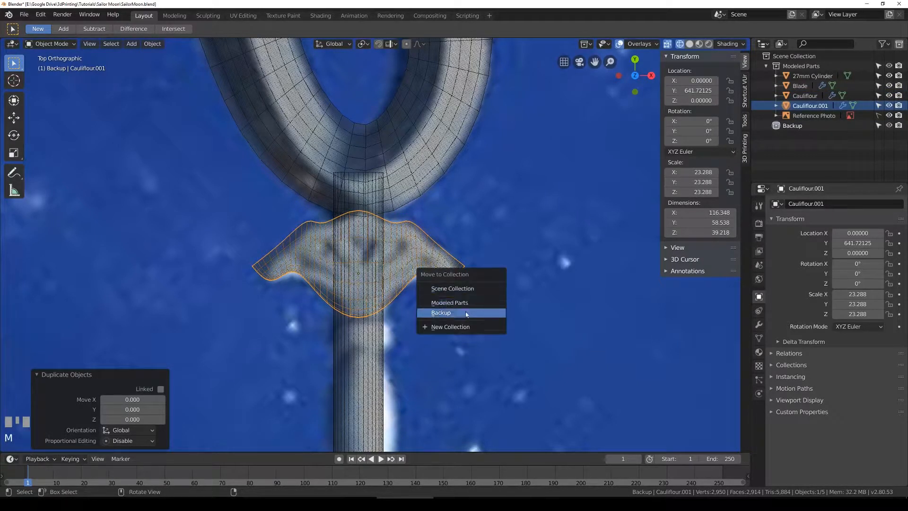
click(464, 311)
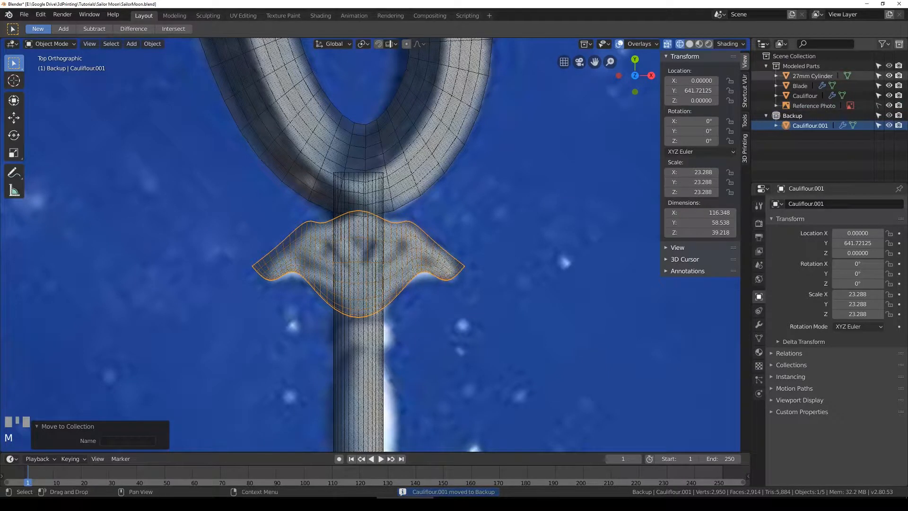
click(889, 116)
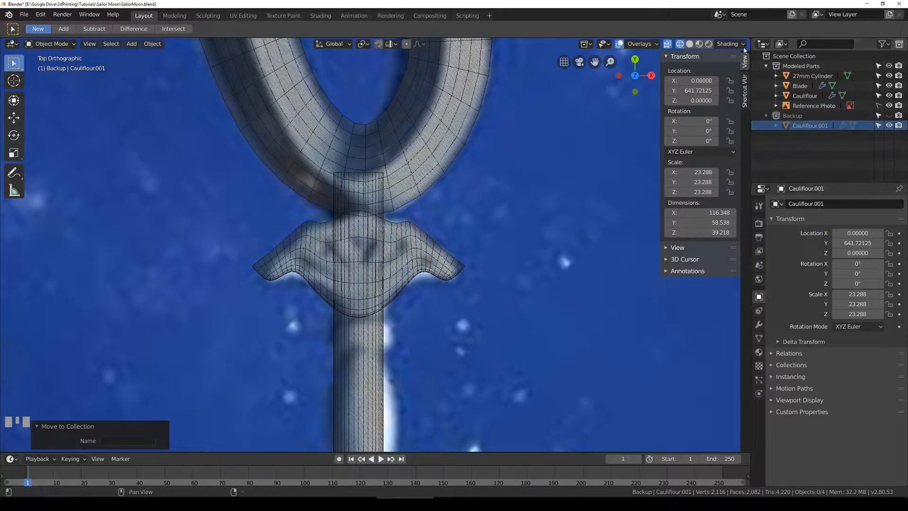
click(777, 71)
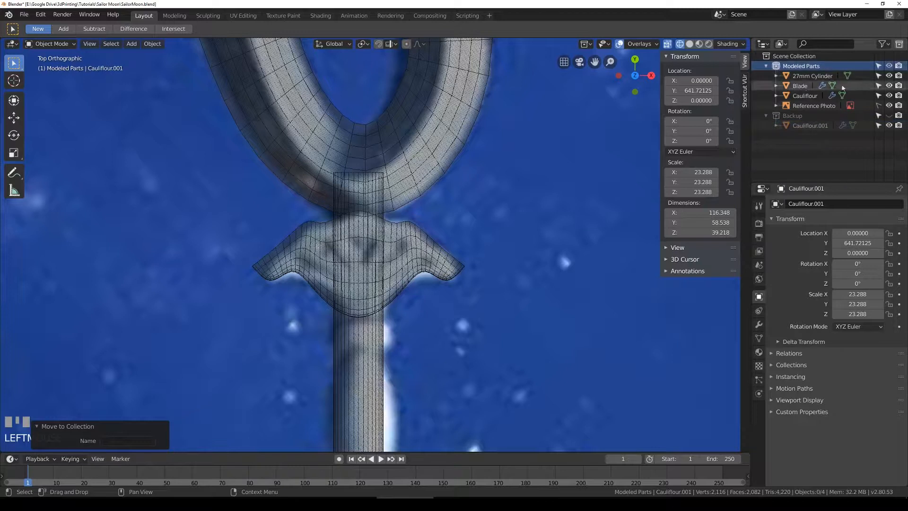
click(450, 257)
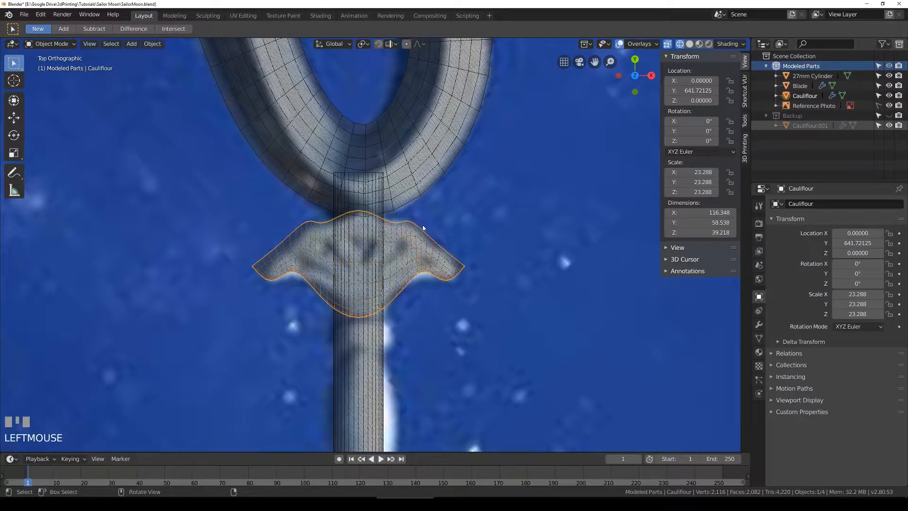
key(s)
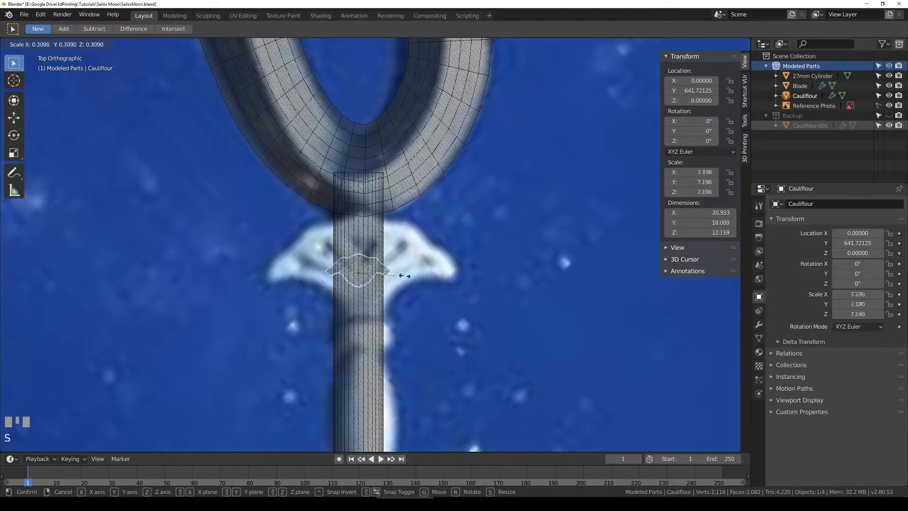
right_click(556, 247)
Step: Examine the original Cauliflour's mesh in Edit Mode and its shape in perspective against the ornament in the reference photo
click(810, 125)
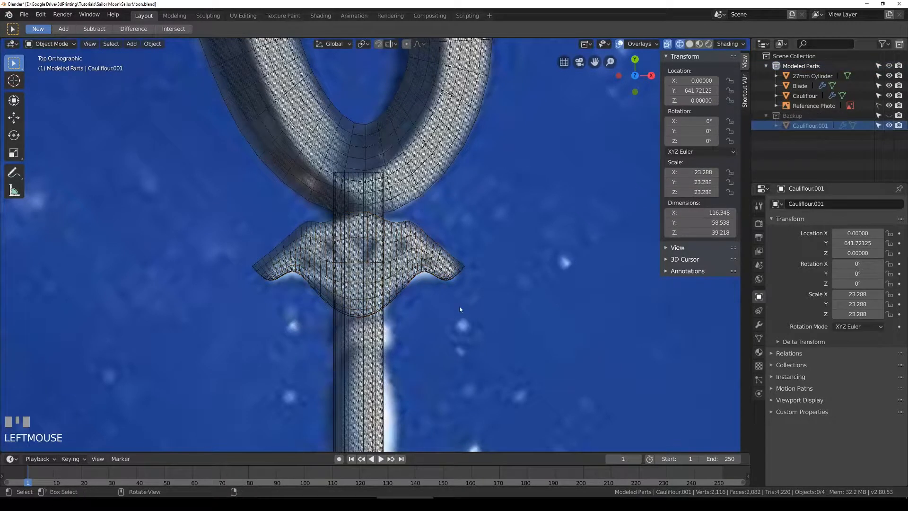
click(805, 96)
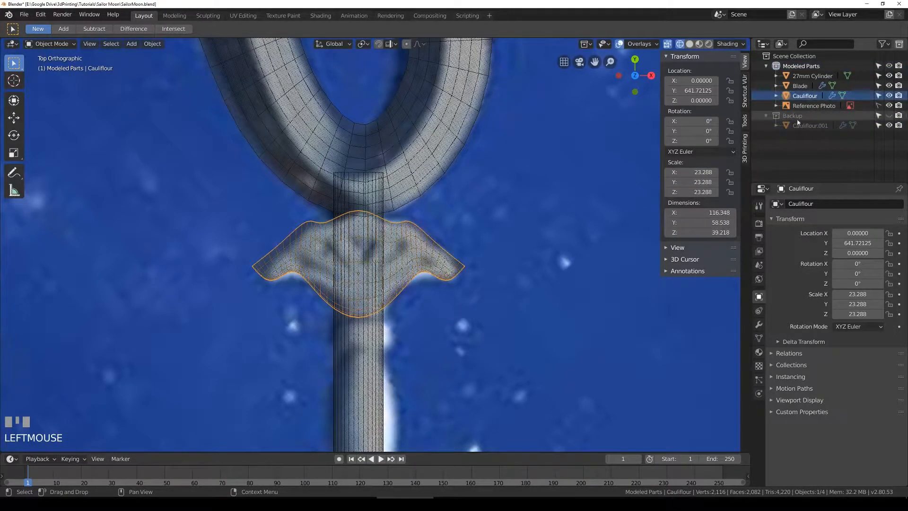
scroll(418, 268, up, 2)
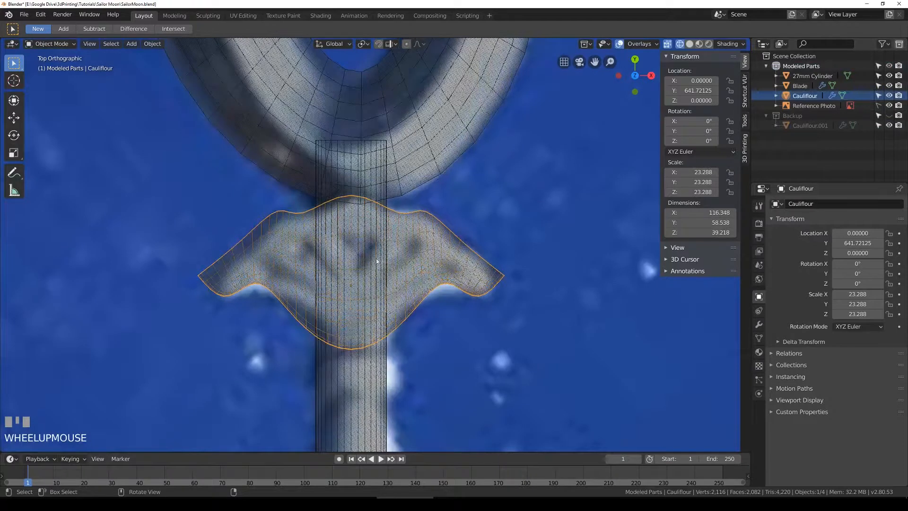
key(Tab)
scroll(349, 258, up, 3)
key(a)
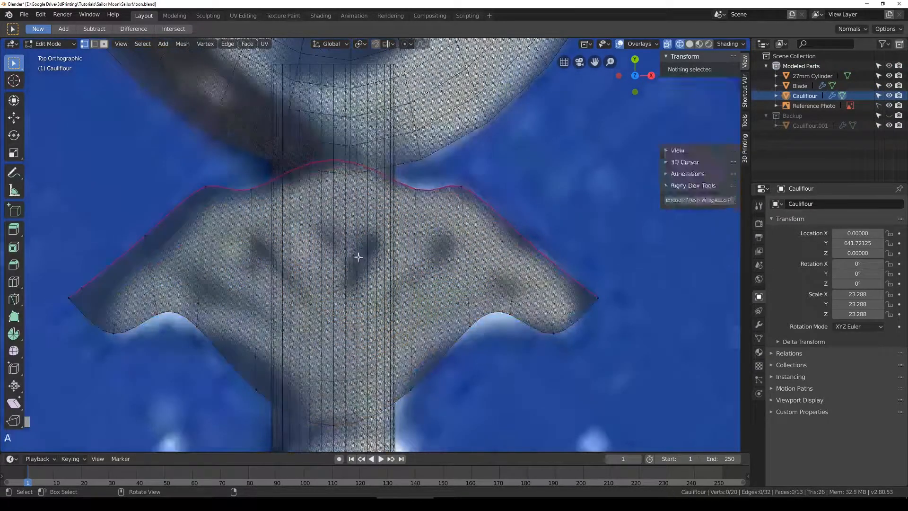
key(a)
key(a)
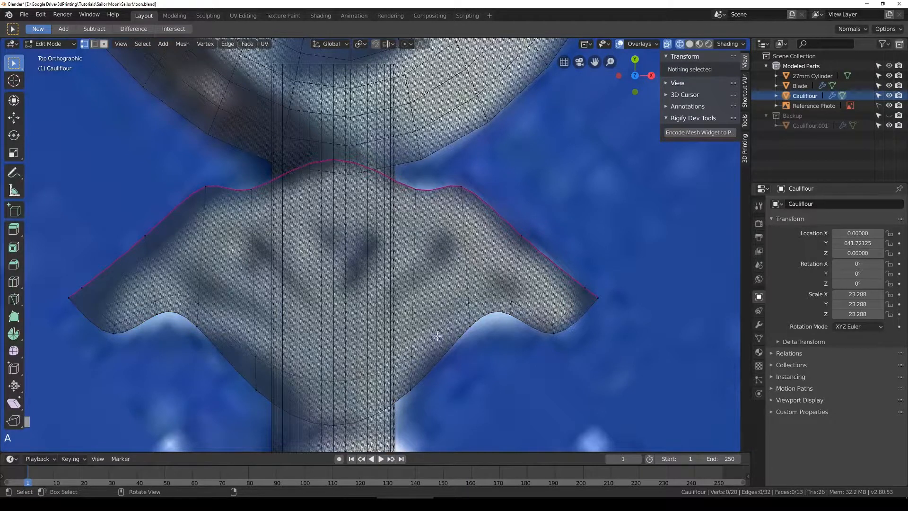
key(z)
key(z)
middle_drag(499, 331, 479, 290)
scroll(478, 290, down, 10)
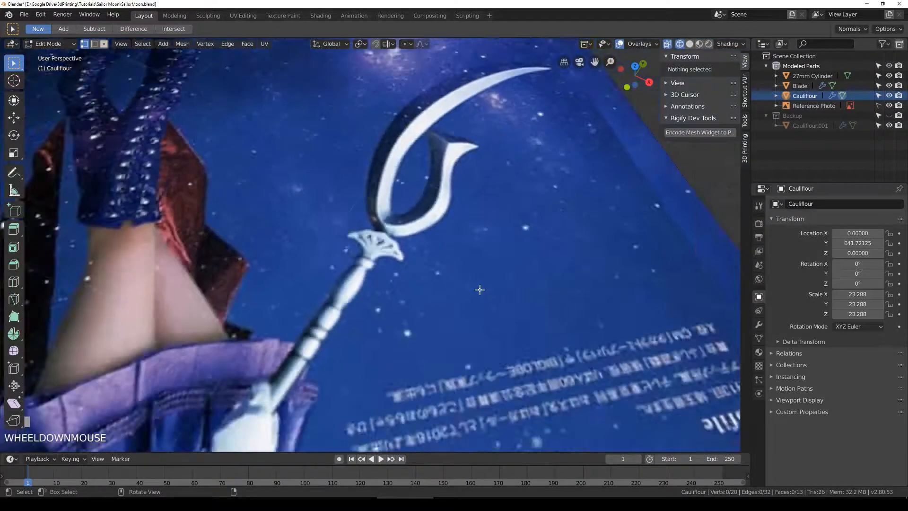
scroll(479, 289, down, 3)
key(Tab)
scroll(470, 248, up, 3)
shift+middle_drag(470, 248, 427, 285)
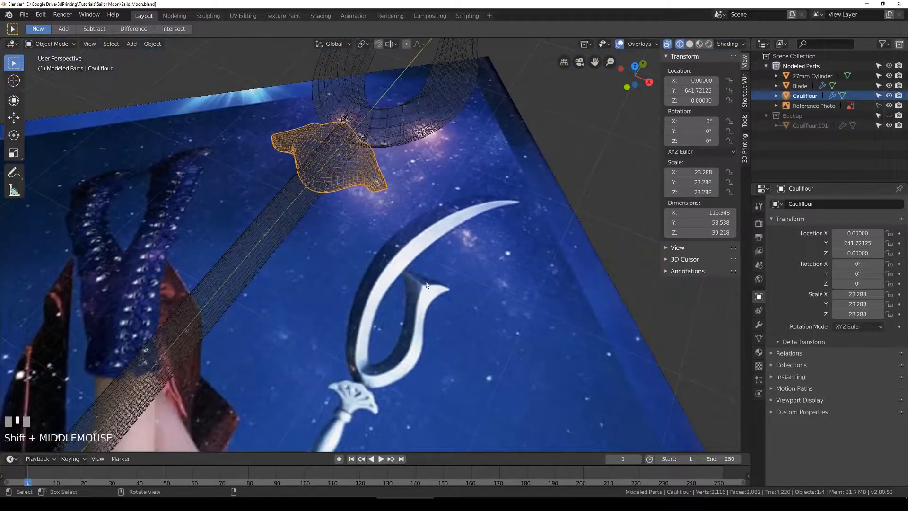
Step: Switch to solid shading and raise the Reference Photo about 523 units along Z, closer beneath the wand
key(z)
mouse_move(385, 240)
shift+middle_down()
mouse_move(375, 231)
mouse_move(387, 251)
mouse_move(418, 238)
shift+middle_up()
scroll(380, 237, up, 2)
click(535, 302)
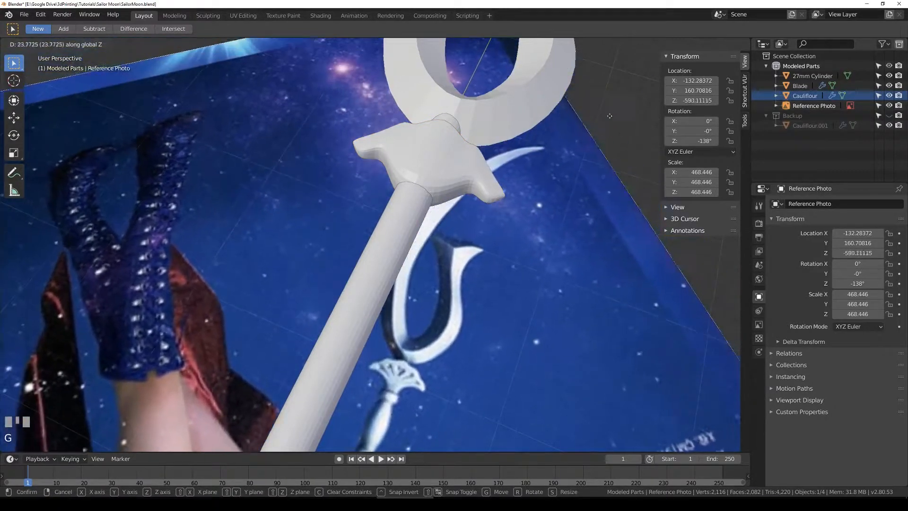
scroll(550, 402, down, 2)
middle_drag(550, 403, 540, 302)
key(g)
key(z)
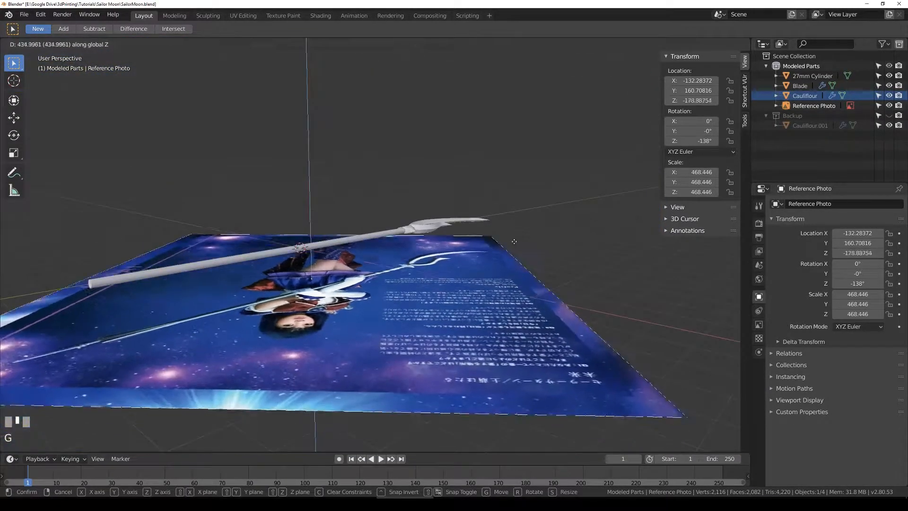
click(523, 222)
middle_drag(523, 222, 438, 256)
scroll(439, 257, up, 4)
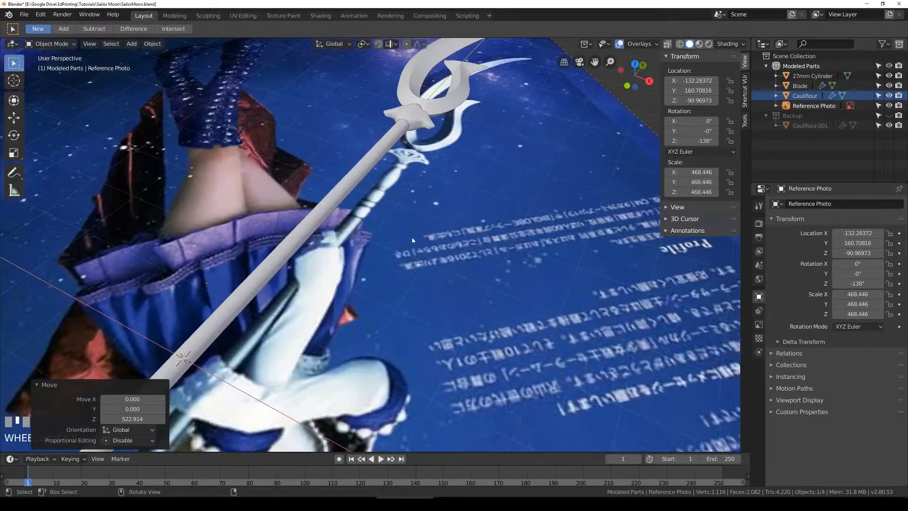
Step: Examine Cauliflour's mesh in Edit Mode together with its Mirror and Subdivision Surface modifiers
shift+middle_drag(419, 110, 430, 185)
scroll(430, 185, up, 3)
click(413, 216)
shift+middle_drag(412, 217, 326, 189)
scroll(393, 198, up, 2)
key(Tab)
scroll(325, 187, up, 2)
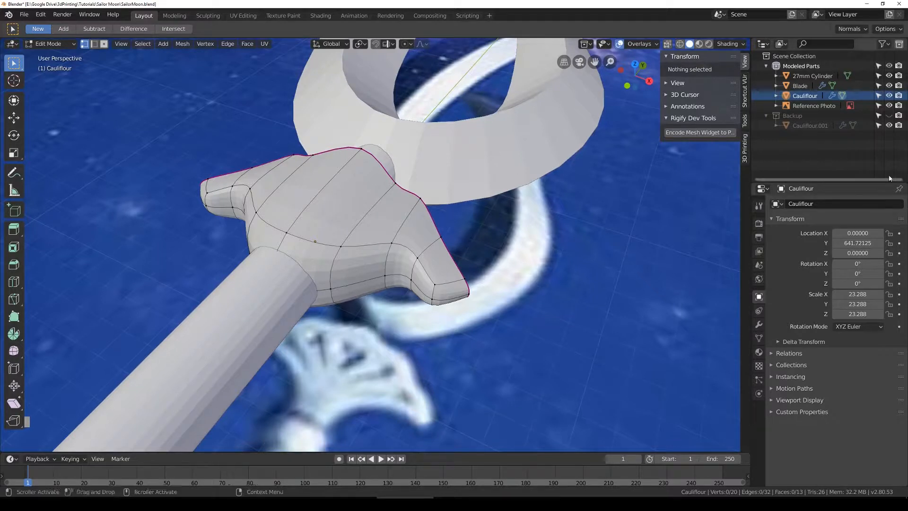
click(759, 324)
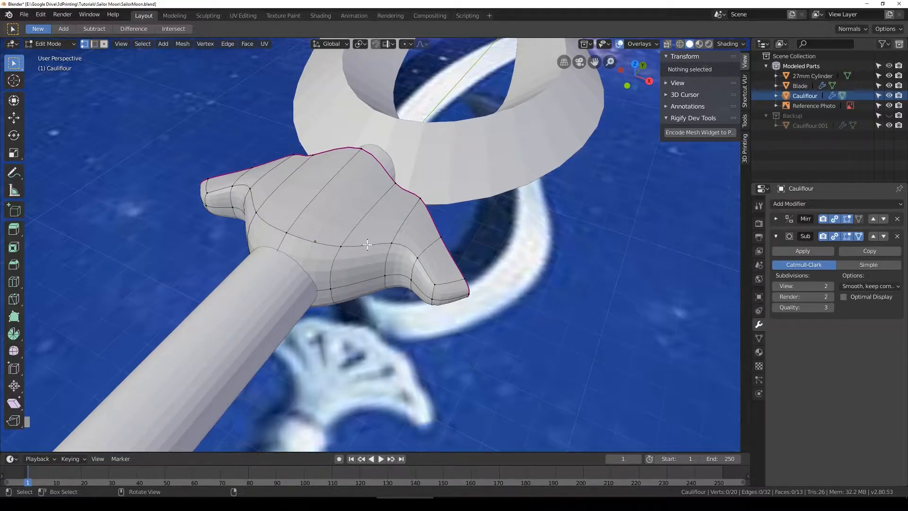
key(Tab)
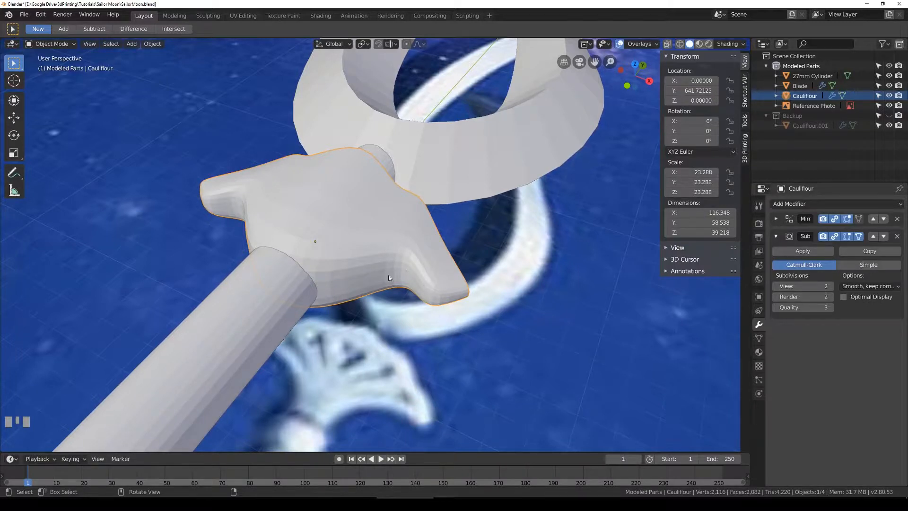
Step: Adjust the height of a vertex on Cauliflour's upper face near the wing, moving it along Z only
middle_drag(371, 251, 397, 213)
key(Tab)
scroll(400, 210, up, 2)
click(400, 210)
key(g)
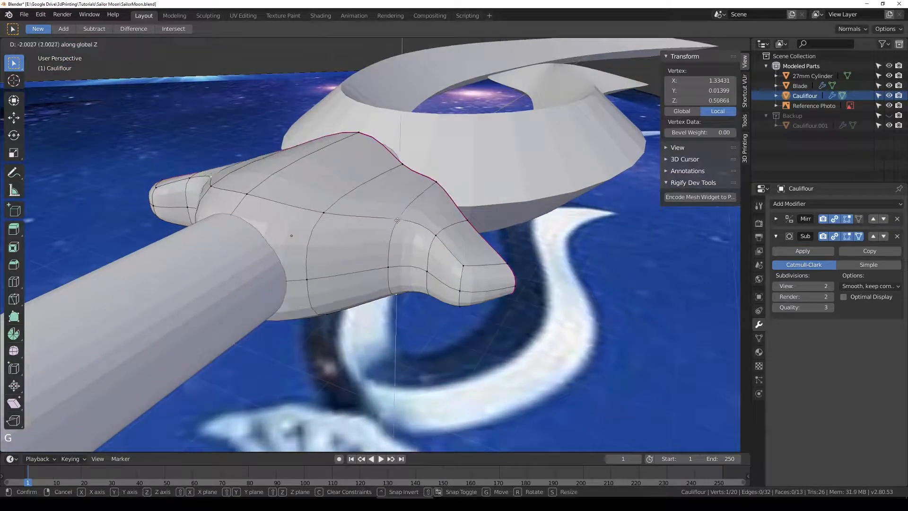
click(401, 226)
key(g)
key(z)
click(425, 258)
Step: Adjust the neighbouring vertices on Cauliflour's upper face along Z to reshape the surface between shaft and wing
click(325, 218)
key(g)
key(z)
click(312, 231)
middle_drag(312, 232, 367, 239)
click(369, 241)
key(g)
key(z)
click(382, 238)
click(406, 242)
key(g)
key(z)
click(407, 241)
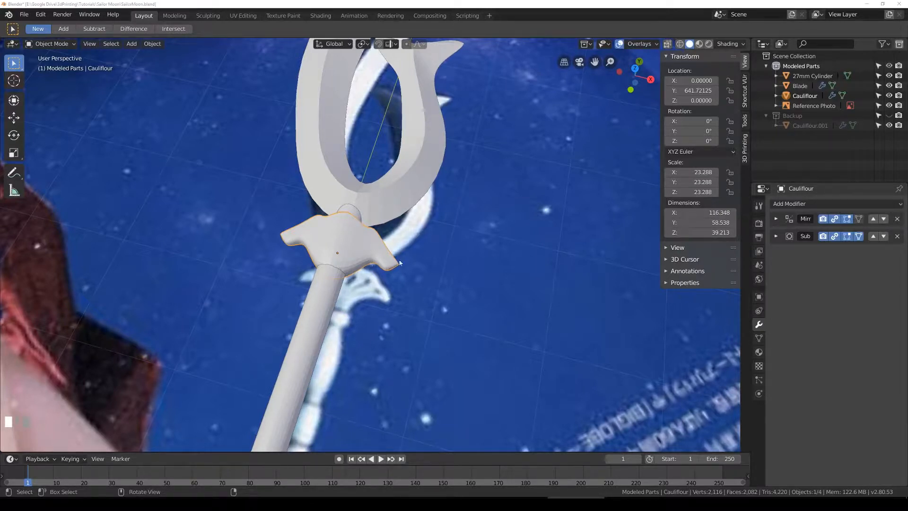
Step: Add a mesh plane and move it in top view from the origin up the shaft toward the Cauliflour ornament
click(135, 43)
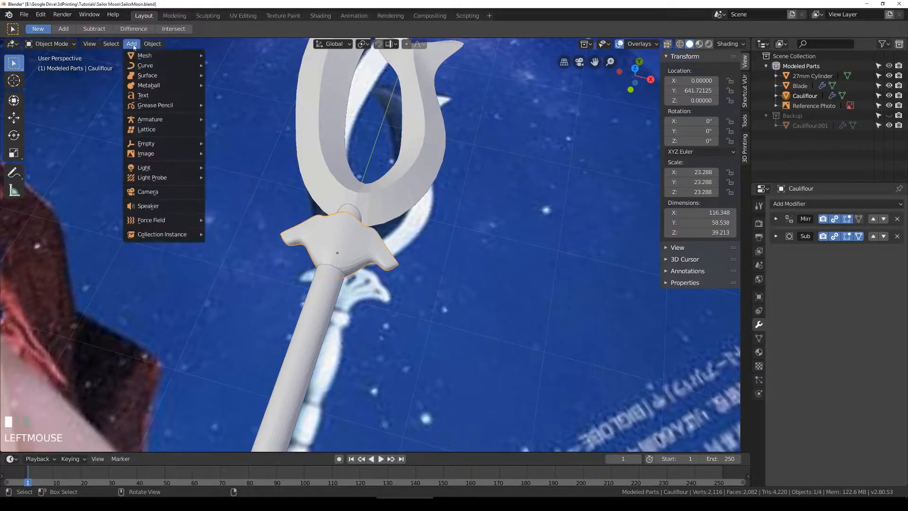
mouse_move(139, 56)
click(232, 58)
scroll(257, 225, down, 7)
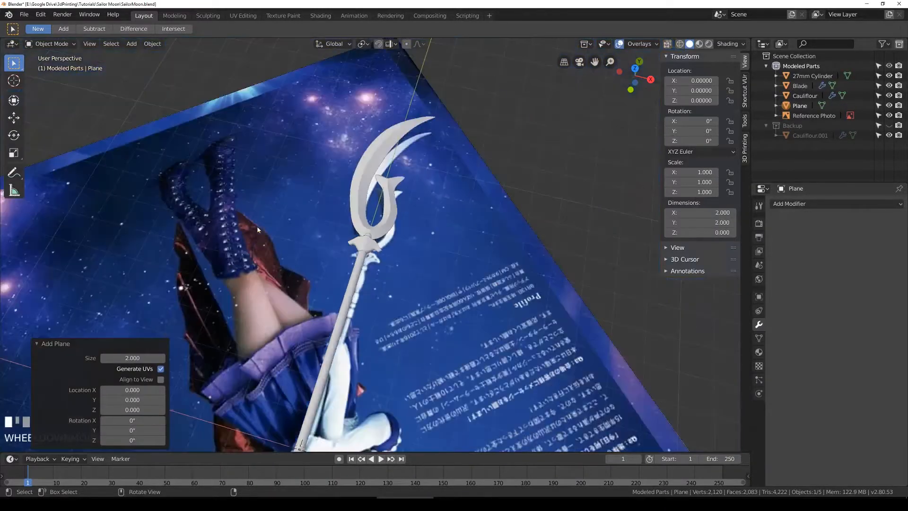
scroll(306, 475, down, 1)
shift+middle_drag(293, 436, 297, 364)
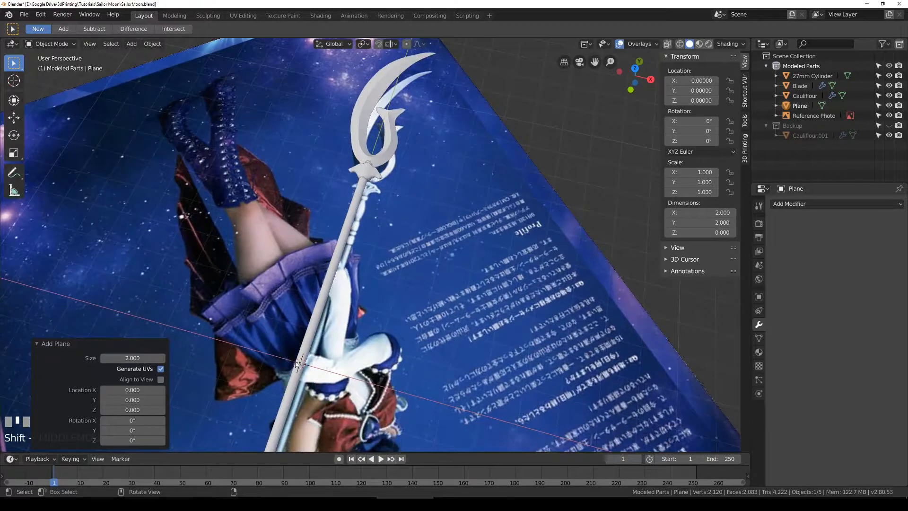
key(KP_7)
key(g)
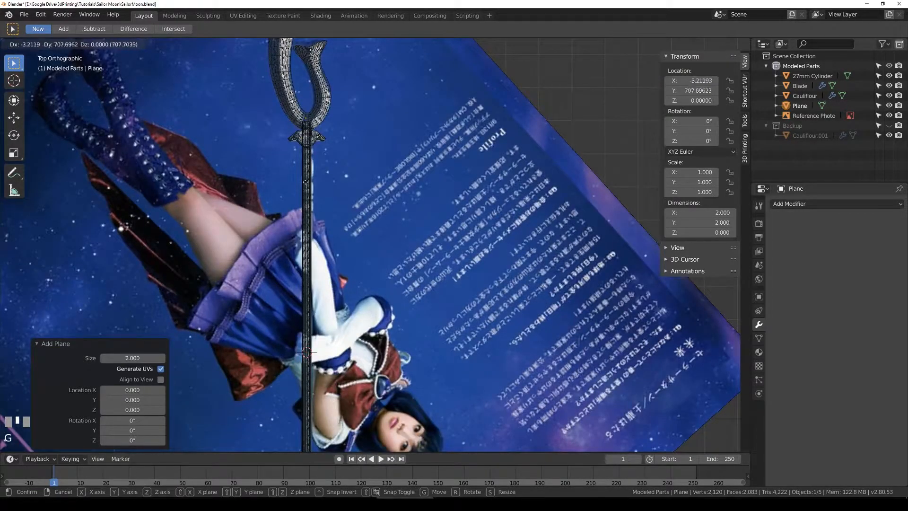
click(305, 197)
Step: Position the plane over the middle of the ornament at about Y 651.7 and set its X location to 0
shift+middle_drag(305, 197, 378, 260)
scroll(377, 260, up, 5)
scroll(377, 260, up, 3)
key(g)
click(397, 234)
shift+middle_drag(399, 251, 384, 268)
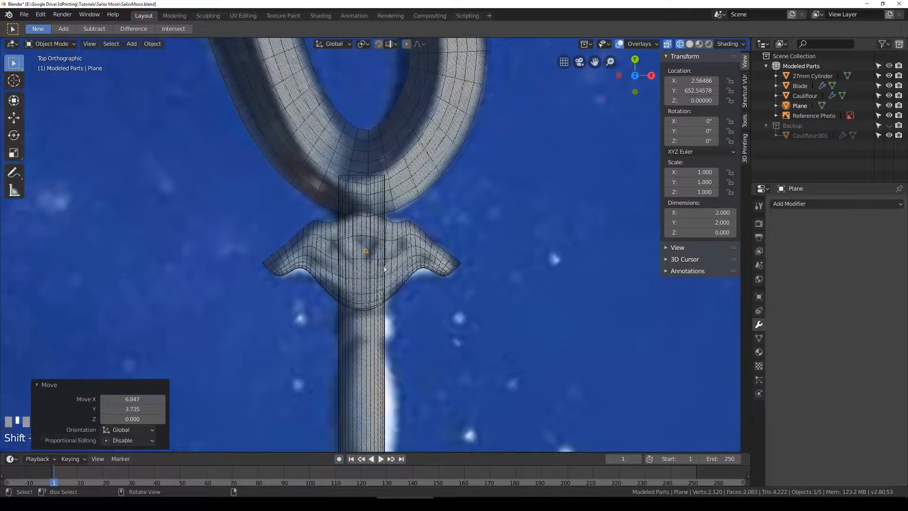
scroll(384, 269, up, 3)
key(g)
click(379, 267)
double_click(689, 84)
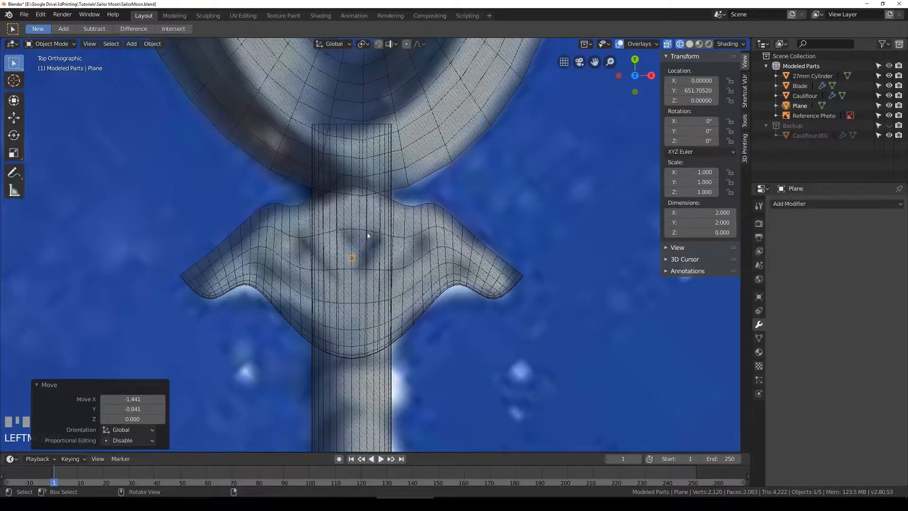
Step: Enlarge the plane's face about 5.65 times, offset it 10.841 in X and 7.158 in Y onto the dark spot, and shrink it slightly
scroll(388, 288, up, 3)
key(Tab)
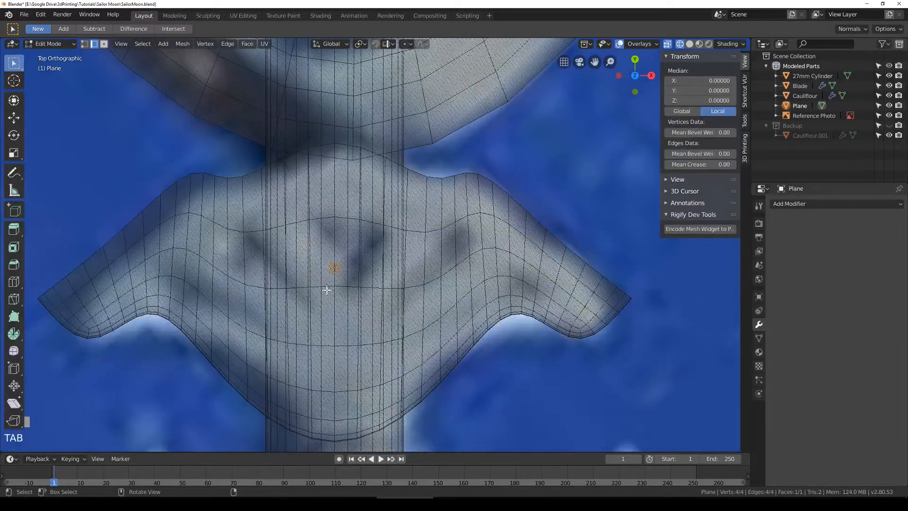
key(s)
click(456, 326)
key(g)
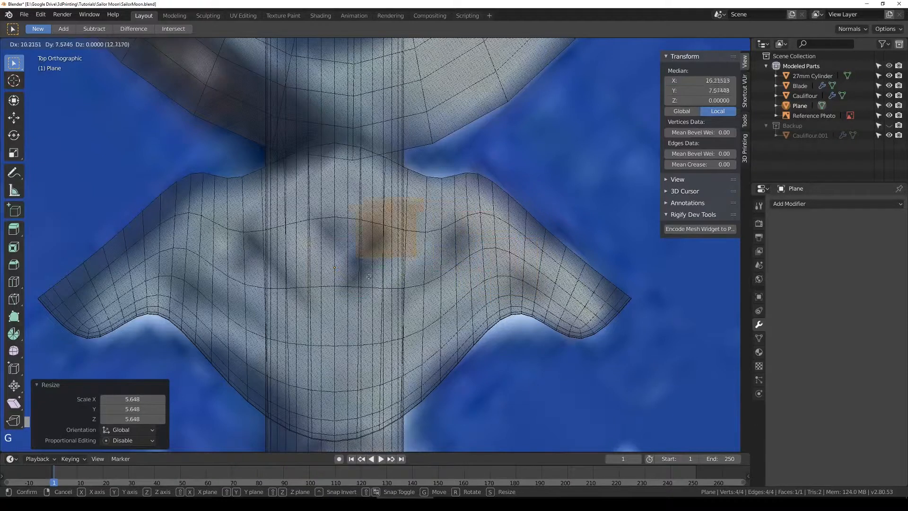
click(394, 277)
key(s)
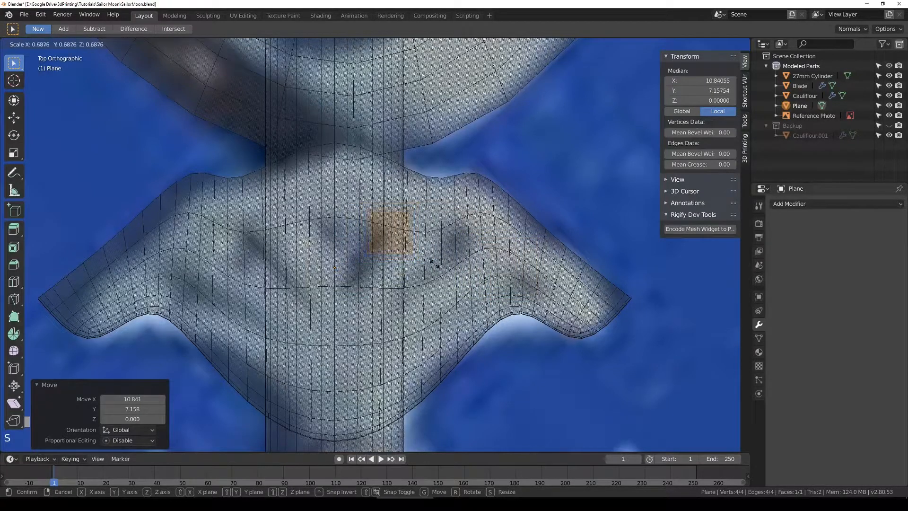
click(439, 269)
Step: Raise the plane's face along Z to about 20.78 so it sits on the ornament's upper surface
mouse_move(559, 239)
middle_down()
mouse_move(472, 265)
mouse_move(447, 251)
mouse_move(447, 201)
middle_up()
key(g)
key(z)
click(456, 187)
key(shift+z)
key(g)
key(z)
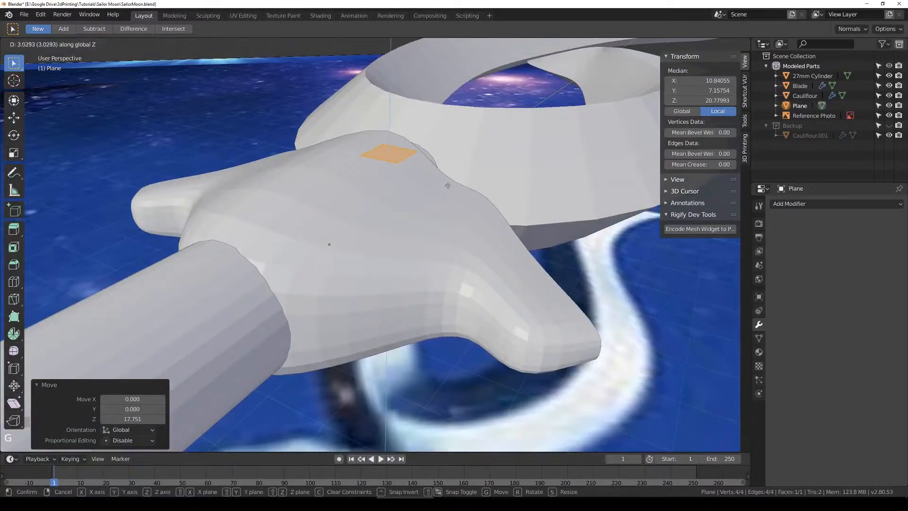
click(448, 184)
Step: Add a Mirror modifier to the plane on the X and Z axes with Clipping enabled
click(784, 203)
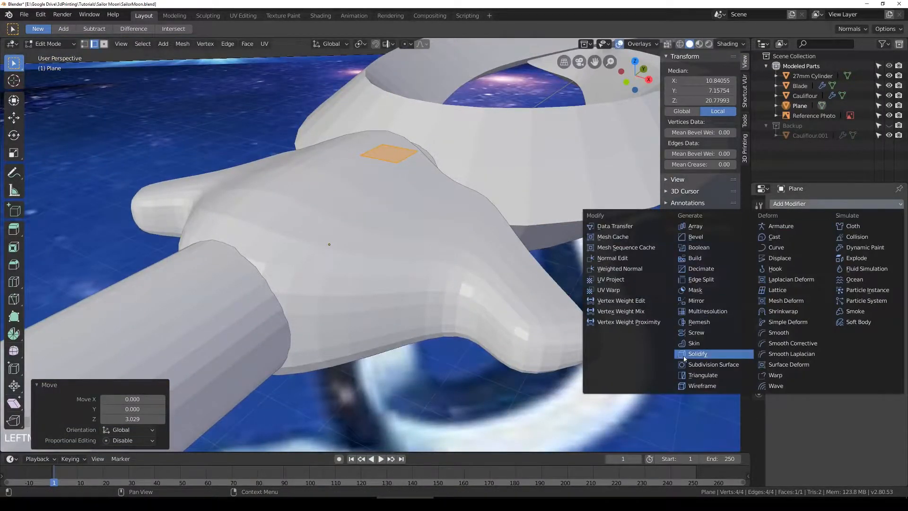
click(715, 300)
click(777, 279)
middle_drag(520, 288, 495, 298)
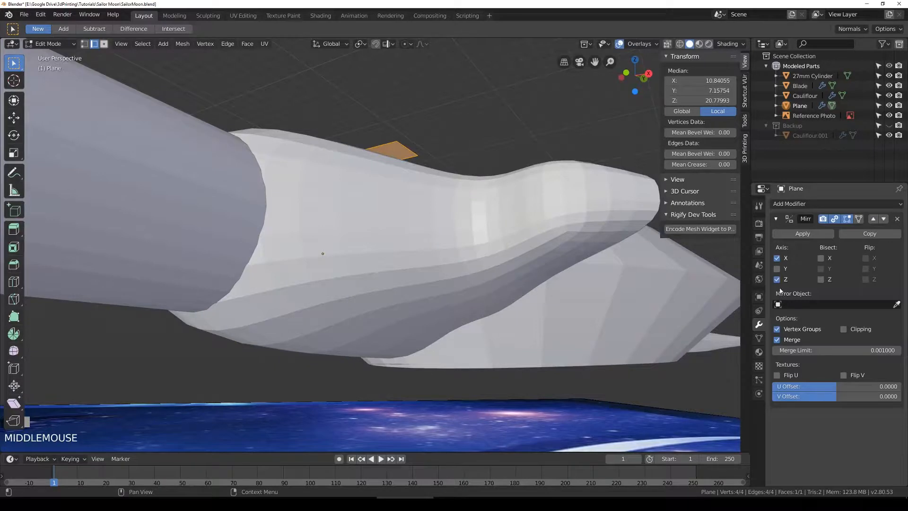
click(844, 329)
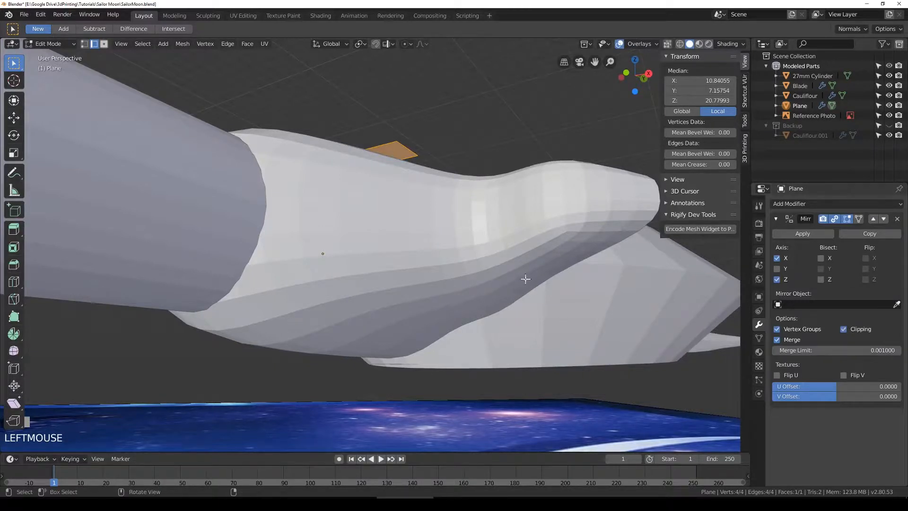
Step: Add a Subdivision Surface modifier to the plane and collapse the settings of both modifiers
click(793, 204)
click(713, 364)
middle_drag(445, 239, 435, 228)
click(775, 218)
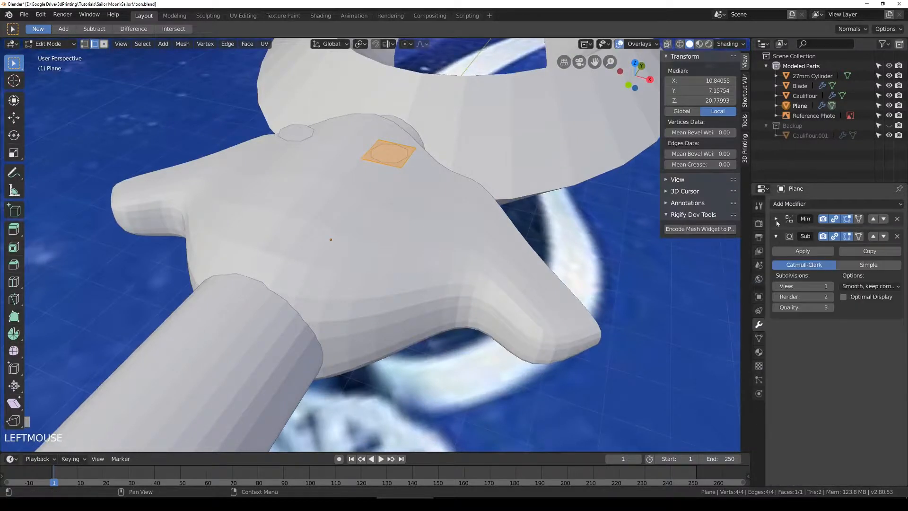
click(776, 236)
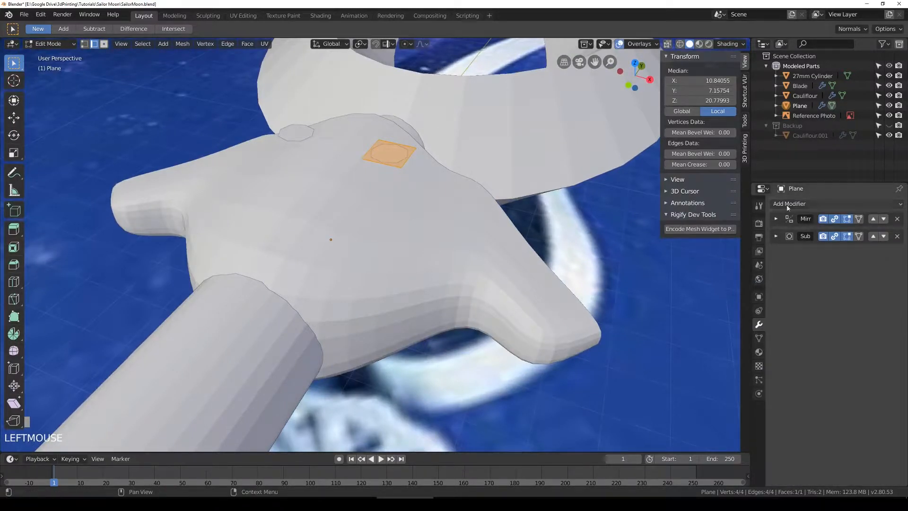
Step: Add a Solidify modifier to the plane with a thickness of 4
click(803, 203)
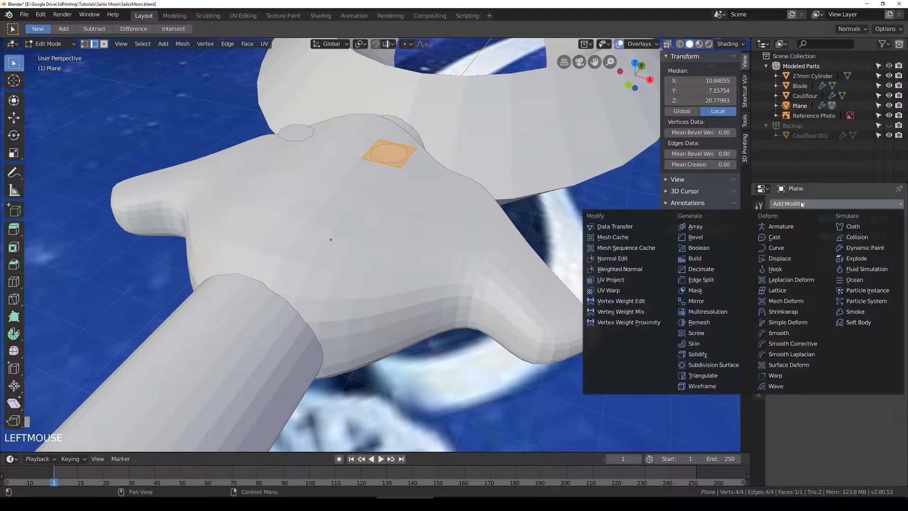
click(740, 355)
click(803, 281)
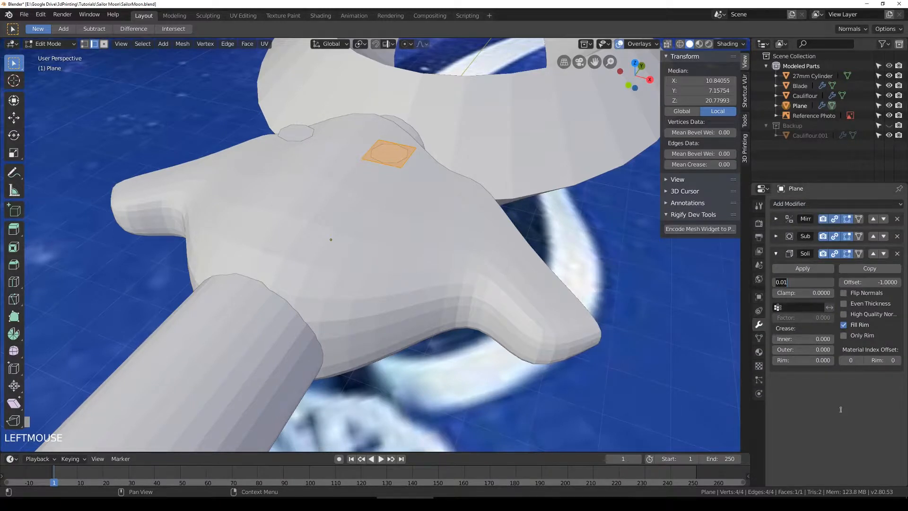
key(Return)
Step: Raise the thickened face another 2.683 along Z so it protrudes from the ornament's surface
key(z)
middle_drag(525, 290, 504, 274)
key(shift+z)
key(g)
key(z)
click(497, 251)
mouse_move(464, 208)
middle_down()
mouse_move(430, 254)
mouse_move(421, 239)
middle_up()
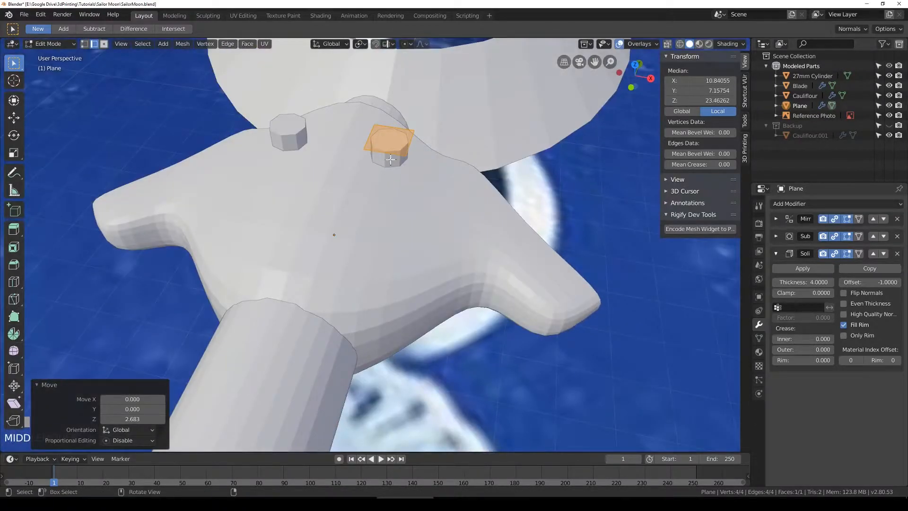
Step: Try to extrude the face's shaft-side edge toward the shaft to lengthen the raised stud
key(Tab)
key(Tab)
click(406, 149)
middle_drag(406, 148, 374, 198)
key(e)
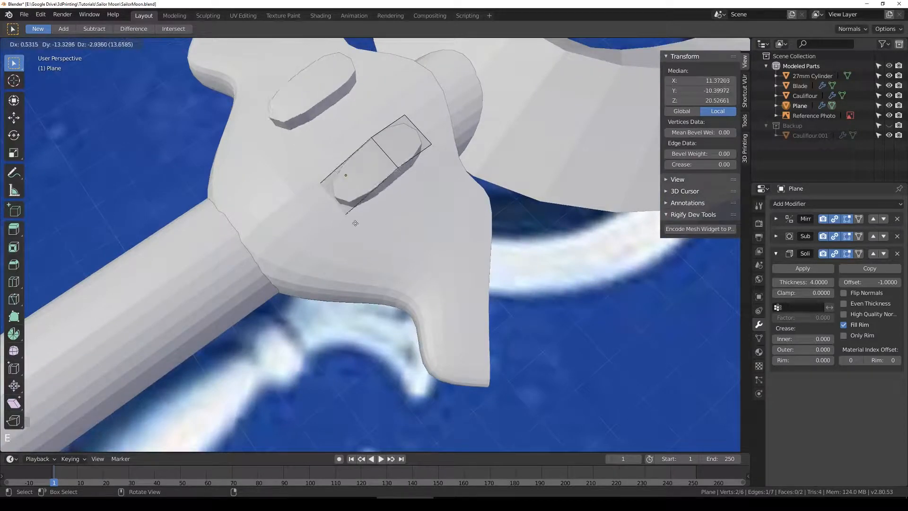
click(357, 225)
middle_drag(357, 225, 391, 176)
key(ctrl+z)
key(Tab)
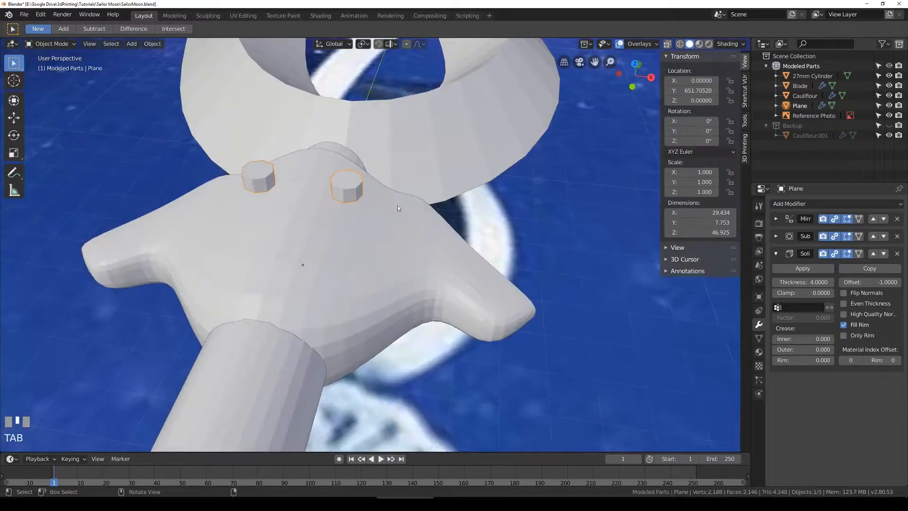
Step: Collapse the Solidify settings and select the stud's whole face in vertex select mode
shift+middle_drag(397, 205, 426, 224)
click(775, 253)
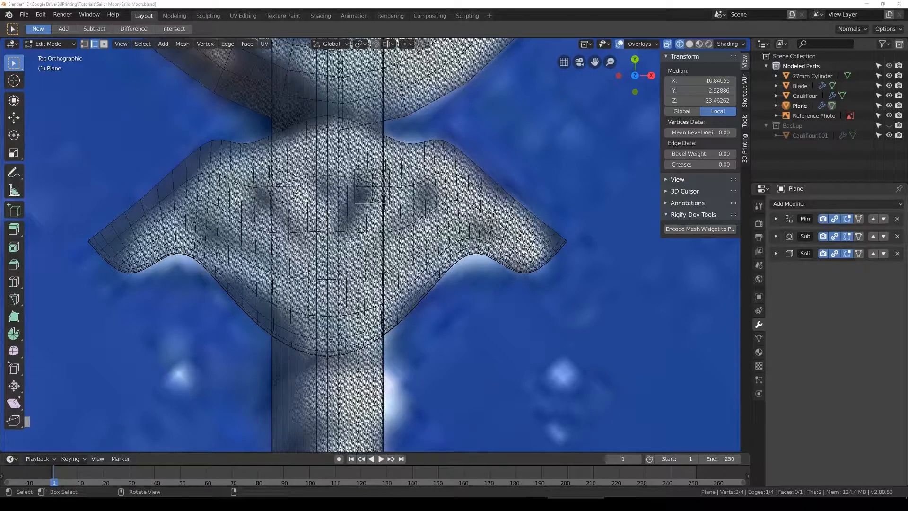
scroll(337, 232, up, 1)
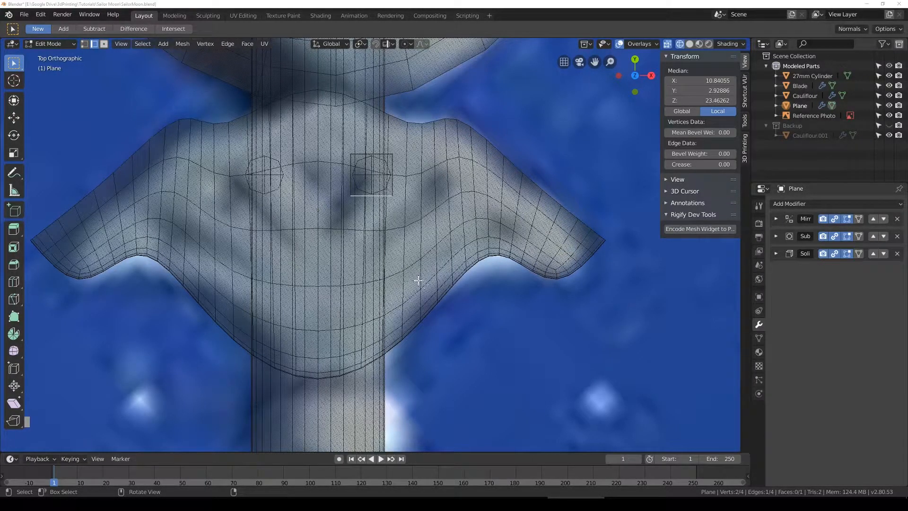
click(369, 199)
key(a)
key(a)
key(shift+z)
mouse_move(386, 170)
middle_down()
mouse_move(331, 186)
mouse_move(320, 179)
middle_up()
click(213, 112)
click(367, 167)
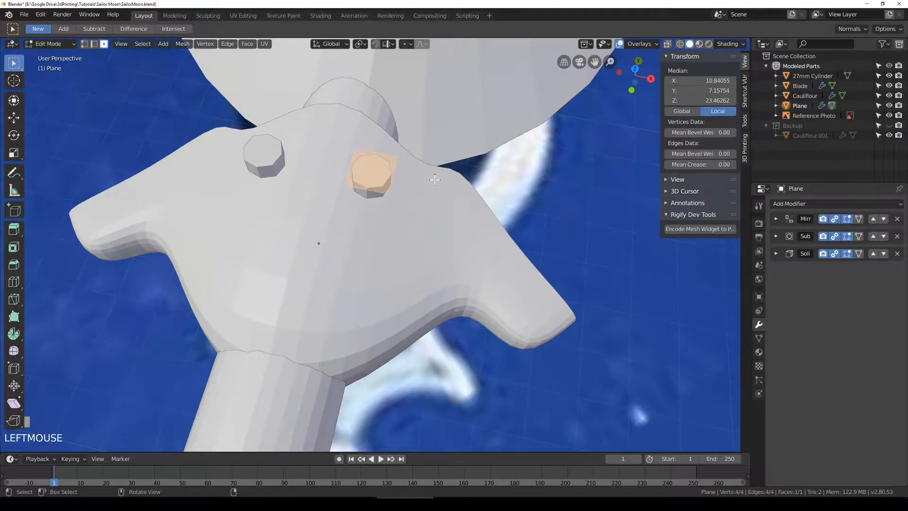
Step: Duplicate the face twice in top view, 13.557 in X and -3.013 in Y for the first copy, the second closer to the wing tip
key(KP_7)
key(shift+z)
key(shift+d)
click(499, 192)
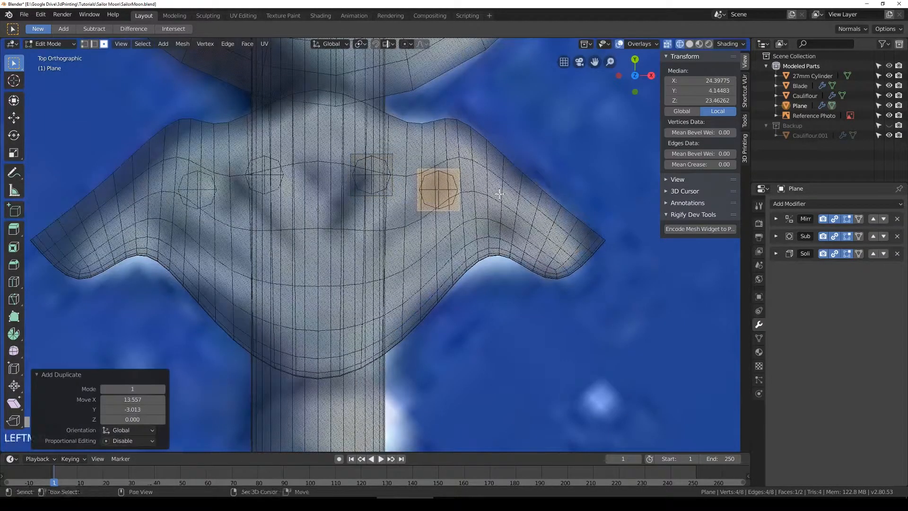
key(shift+d)
click(563, 232)
key(shift+z)
key(shift+z)
Step: Try to move the innermost face 7.675 in X toward the ornament's centreline
click(378, 195)
key(g)
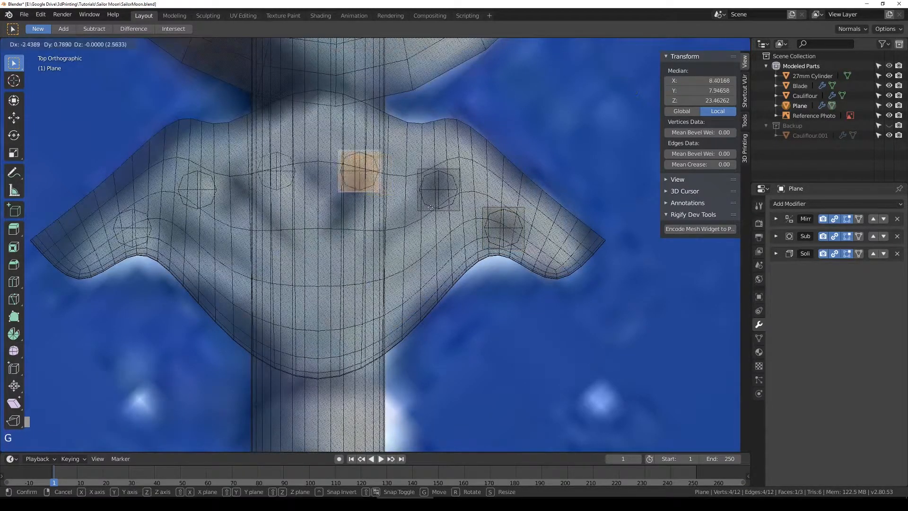
click(407, 211)
shift+middle_drag(367, 188, 369, 218)
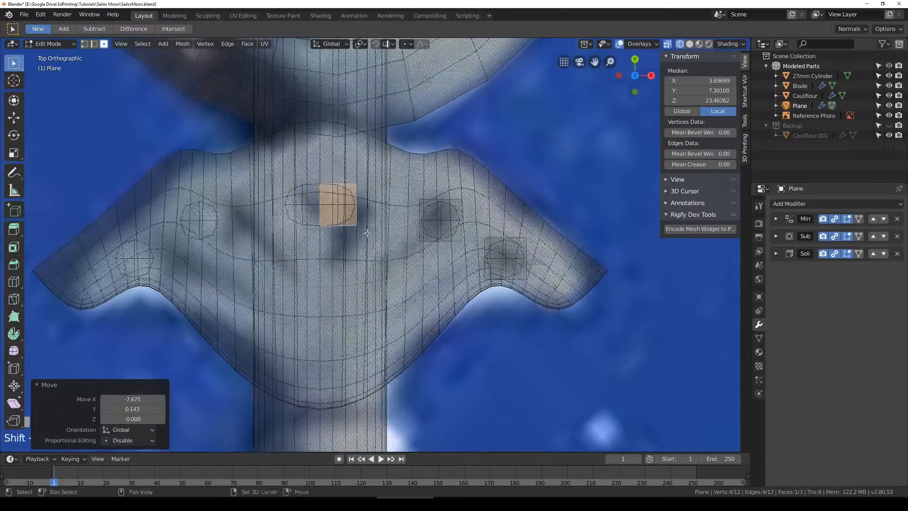
key(ctrl+z)
Step: Move the innermost face -3.885 in X onto the dark spot beside the centreline and switch to edge selection
scroll(384, 214, up, 1)
key(g)
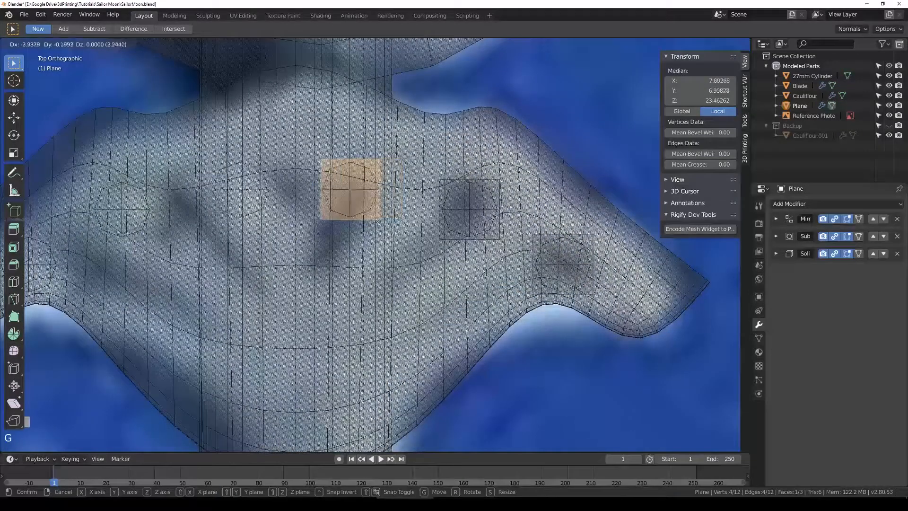
click(375, 219)
click(96, 43)
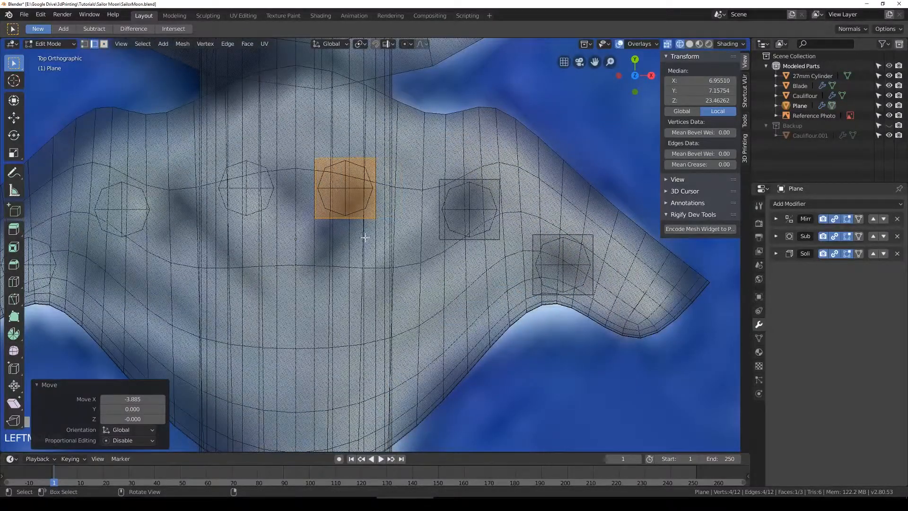
Step: Move the innermost face's lower edge -0.498 in X and 2.092 in Y, and rotate it 31.3°
click(337, 219)
key(g)
click(391, 227)
key(r)
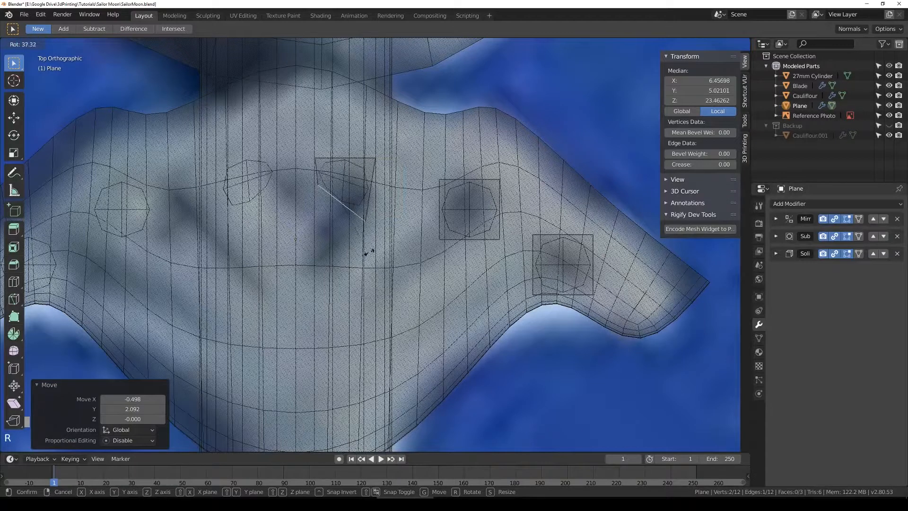
click(371, 247)
Step: Extrude the tilted edge twice to the centreline, by -4.334, -2.441 and by -7.223, -7.572 in X and Y, forming a heart
key(e)
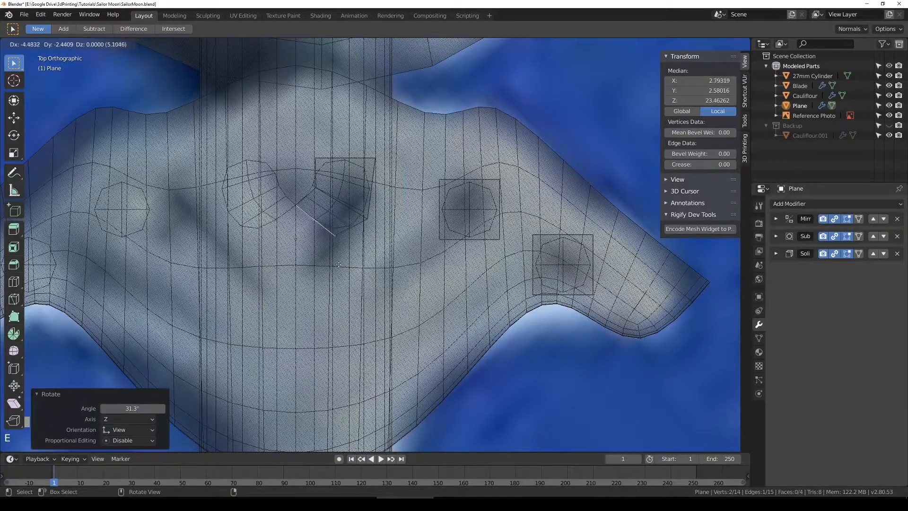
click(339, 264)
key(e)
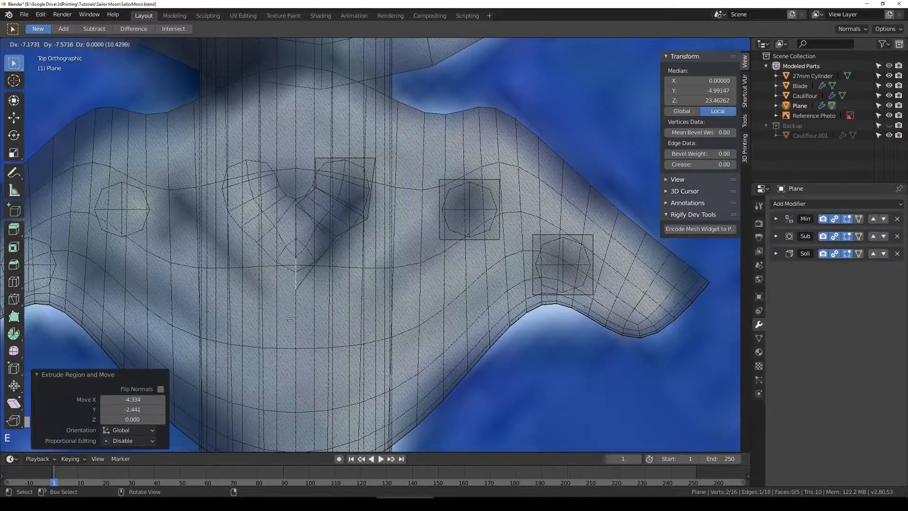
click(292, 315)
Step: Check the heart in perspective, and move its lower outer vertex 1.295 in X and -2.391 in Y in top wireframe view
middle_drag(299, 306, 326, 279)
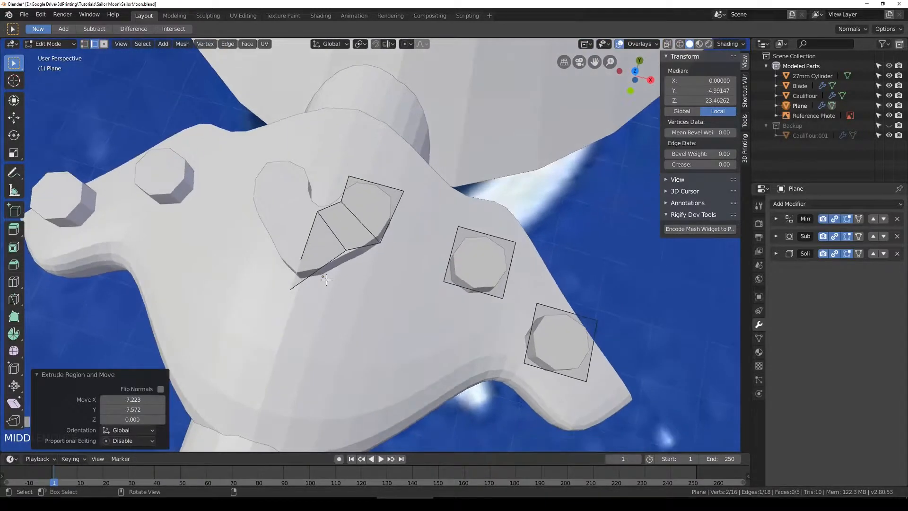
key(KP_7)
key(z)
click(85, 45)
click(336, 236)
key(g)
click(346, 253)
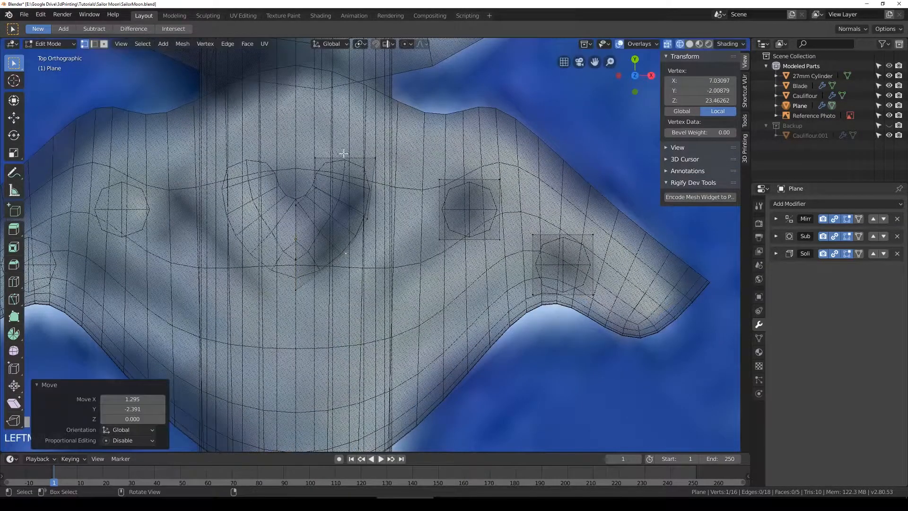
Step: Lower the heart's notch vertex on the centreline by 2.491 in Y and shift the neighbouring inner vertex down slightly
click(298, 205)
key(g)
click(299, 215)
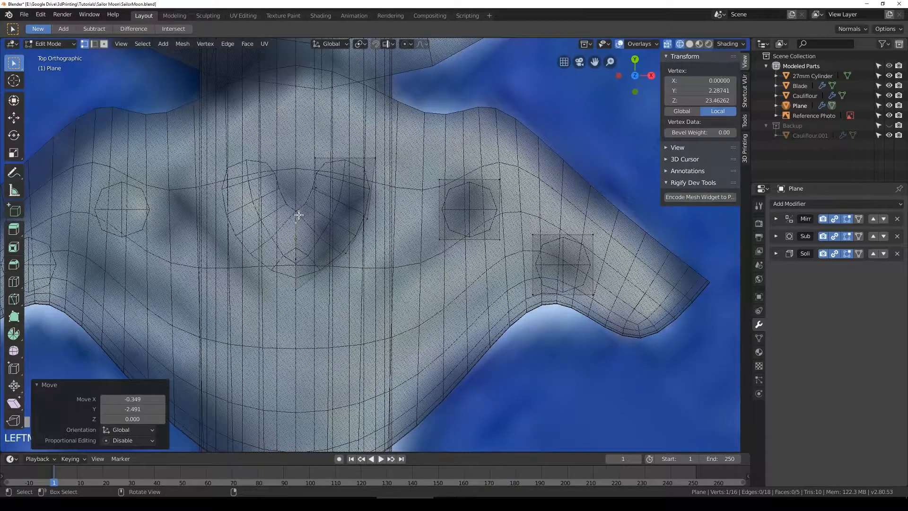
click(321, 191)
key(g)
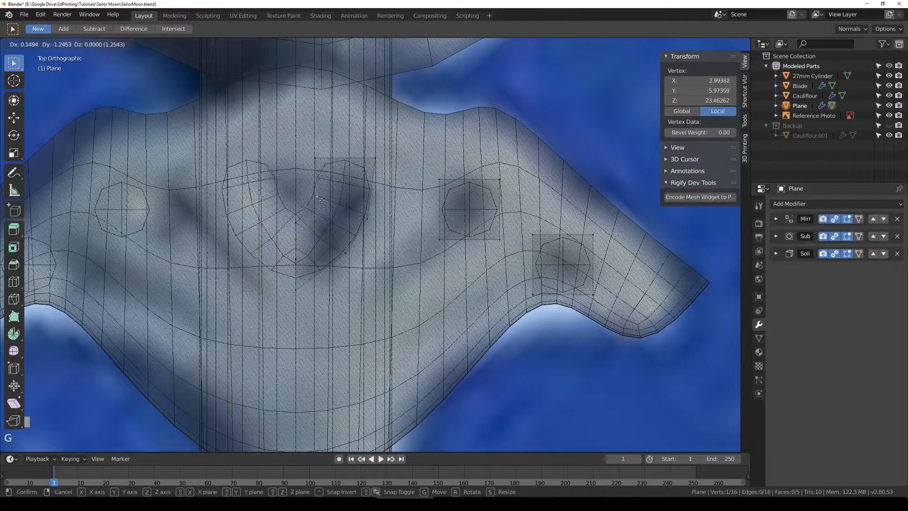
click(324, 201)
Step: Reposition the heart lobe's two upper corner vertices and its outer side vertex to follow the dark shape in the photo
click(314, 157)
key(g)
click(373, 161)
click(376, 159)
key(g)
click(380, 201)
click(368, 219)
key(g)
click(355, 247)
Step: Reposition the heart's lower outer vertex and the centreline vertices, pulling the bottom tip downward
click(351, 258)
key(g)
click(305, 286)
click(291, 260)
key(g)
click(292, 278)
key(g)
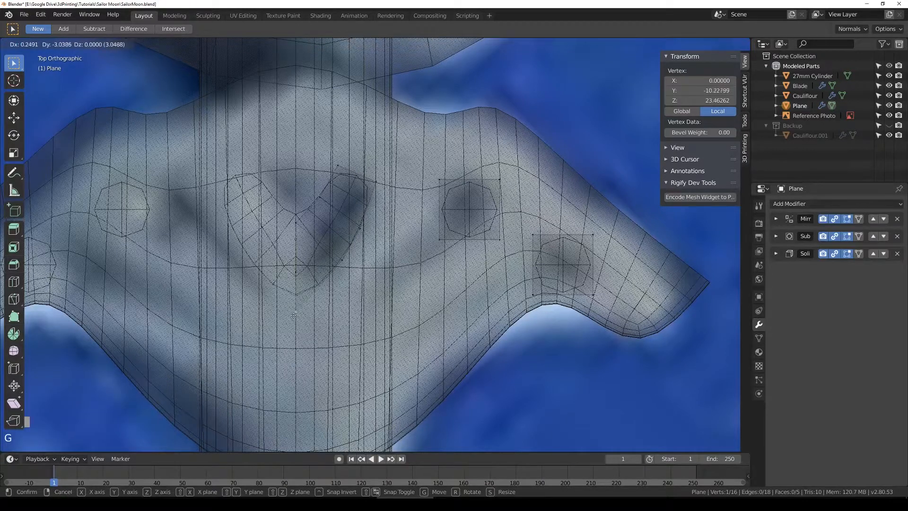
click(294, 312)
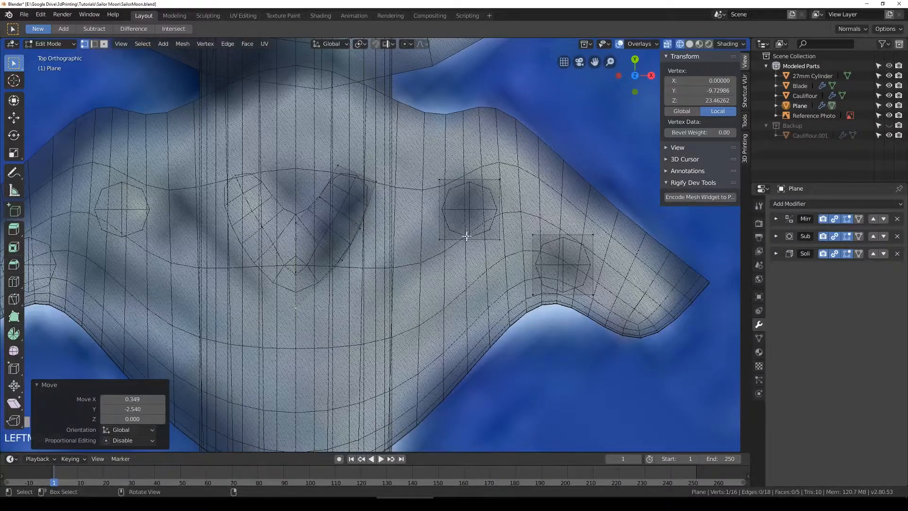
Step: Select the whole middle face and rotate it to align with the slanted dark groove
scroll(466, 235, down, 1)
click(431, 238)
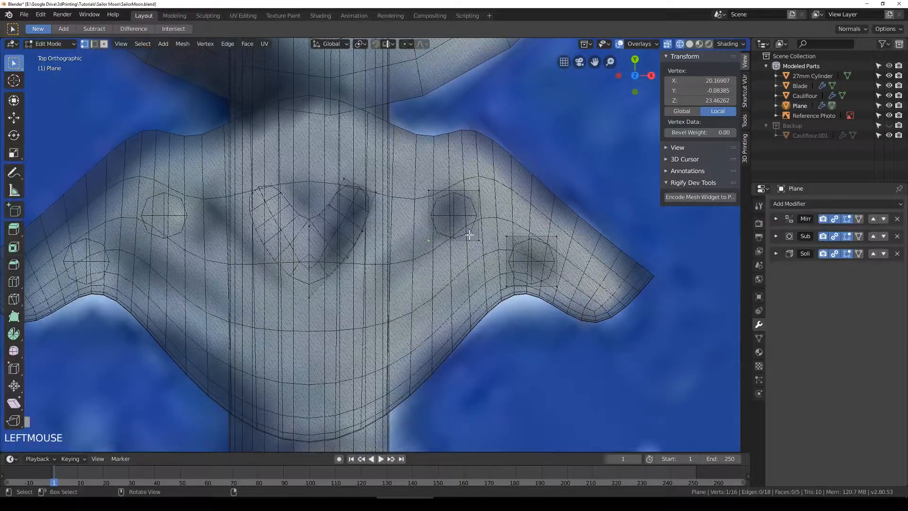
key(ctrl+l)
key(r)
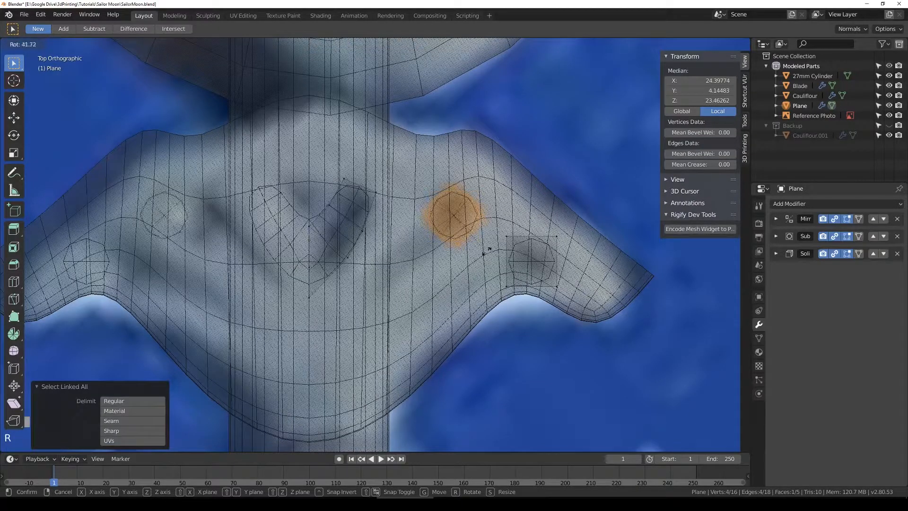
click(492, 238)
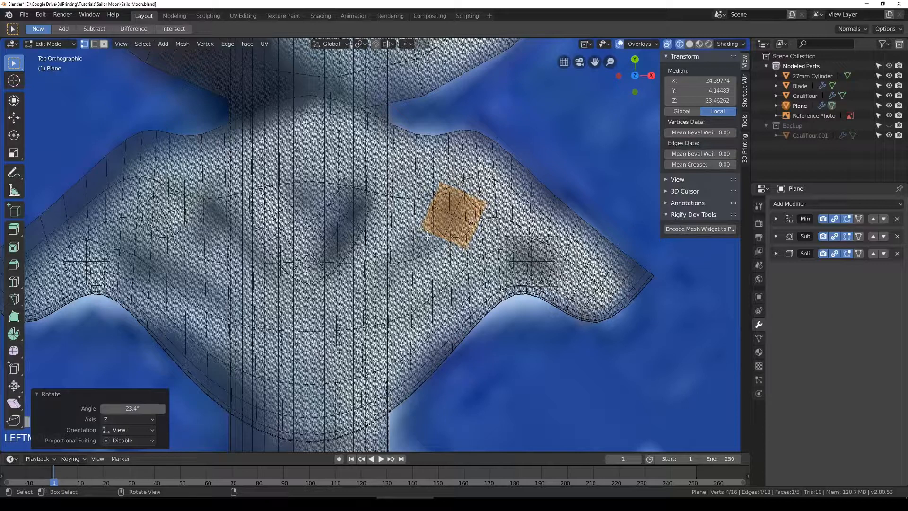
key(r)
click(522, 247)
Step: Extrude the middle face's lower edge -8.767 in X and -9.116 in Y, and scale the new edge to 0.534
scroll(502, 237, up, 2)
click(470, 243)
shift+middle_drag(470, 243, 463, 193)
key(e)
click(410, 259)
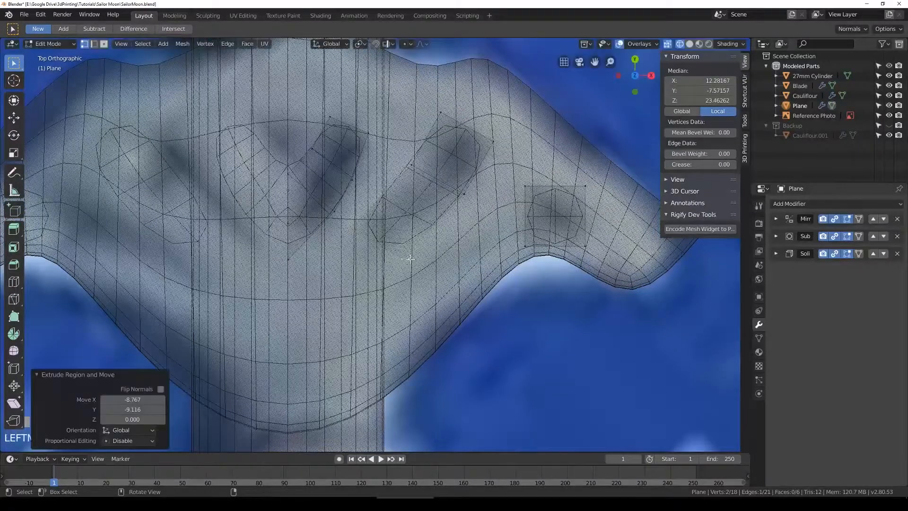
key(s)
click(440, 259)
Step: Extrude the middle detail's end edge further down the groove, scale it to 0.647 and shift the narrow tip down
key(e)
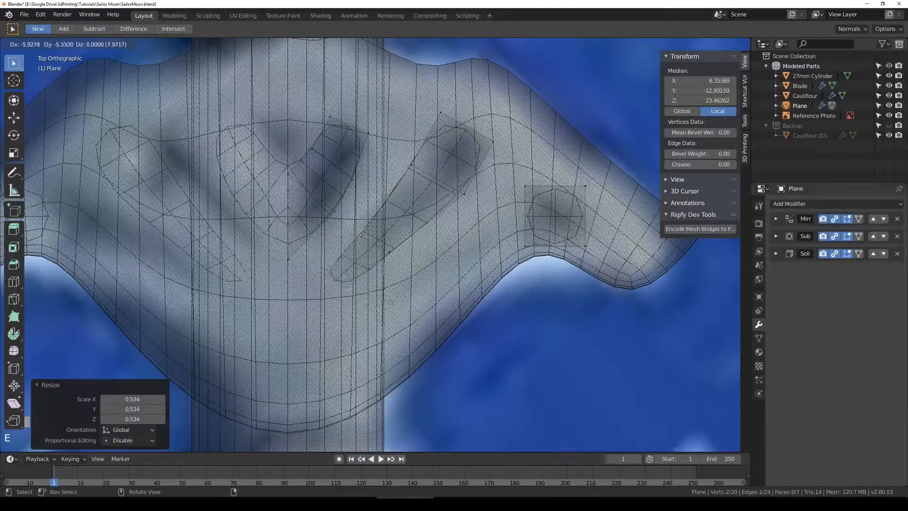
click(391, 302)
key(s)
click(381, 301)
key(g)
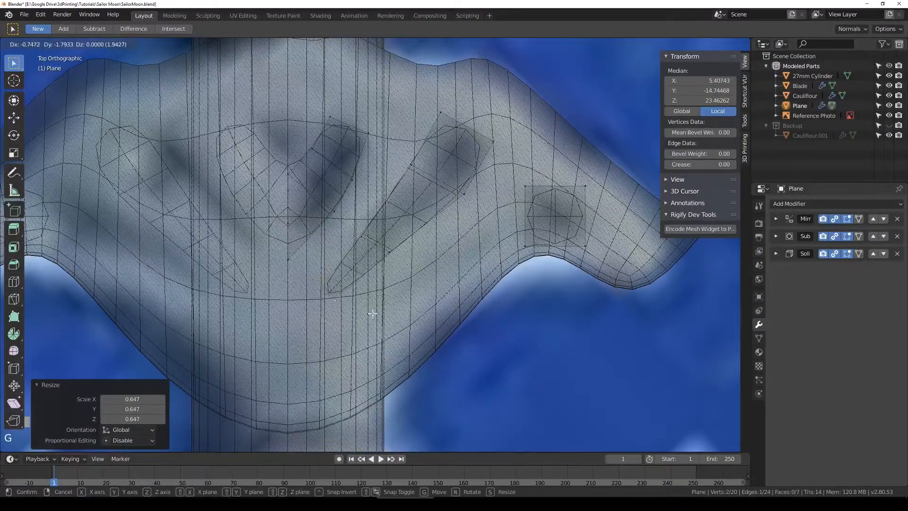
click(373, 313)
Step: Move three side vertices of the middle detail so its outline follows the dark groove
click(393, 252)
key(g)
click(411, 256)
click(468, 189)
key(g)
click(454, 188)
click(407, 168)
key(g)
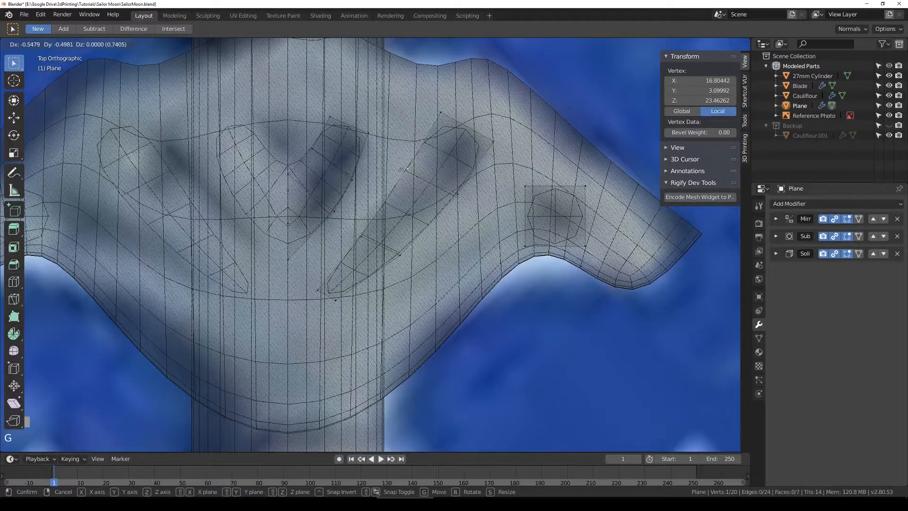
click(403, 167)
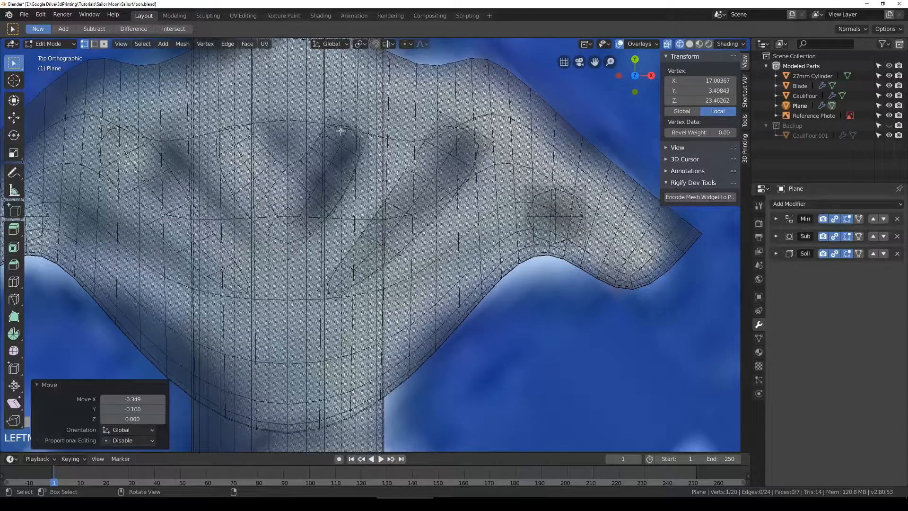
Step: Select the outermost face, reposition it on the wing's dark spot, scale it to 0.706 and rotate it -60°
click(530, 218)
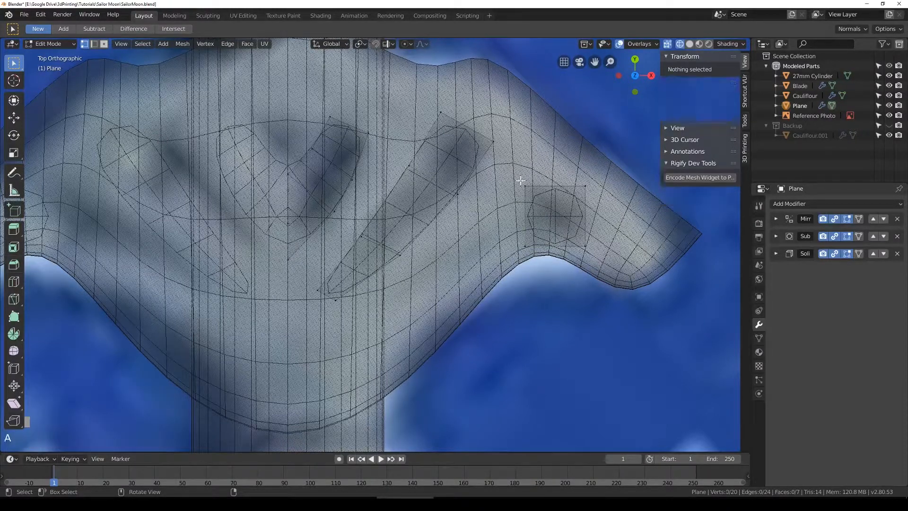
drag(524, 185, 586, 247)
key(g)
key(r)
click(610, 264)
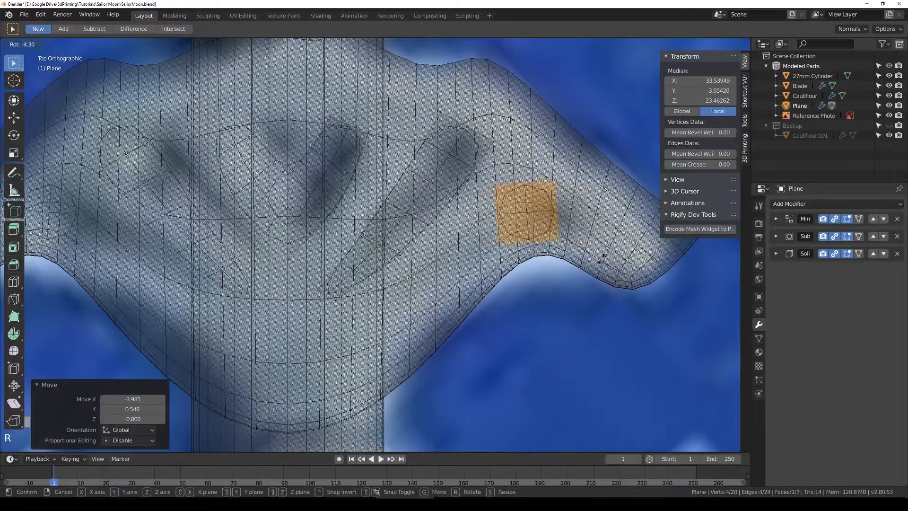
key(g)
key(r)
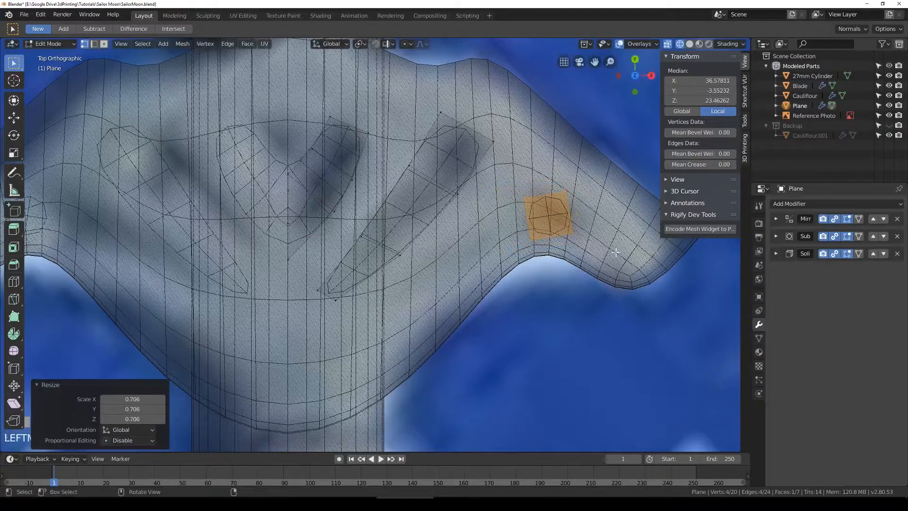
click(606, 184)
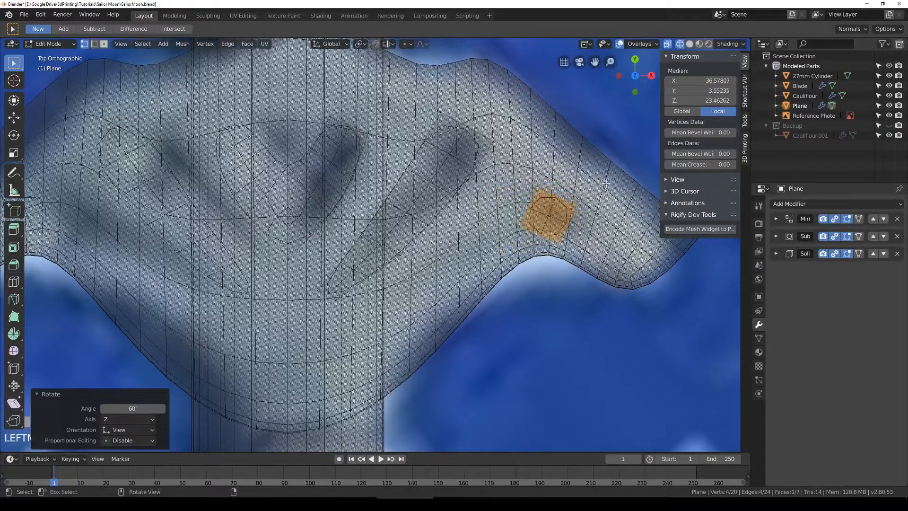
Step: Extrude the outer face's shaft-side edge -6.027 in X and -0.100 in Y, and adjust its two lower vertices
click(526, 184)
key(e)
click(518, 230)
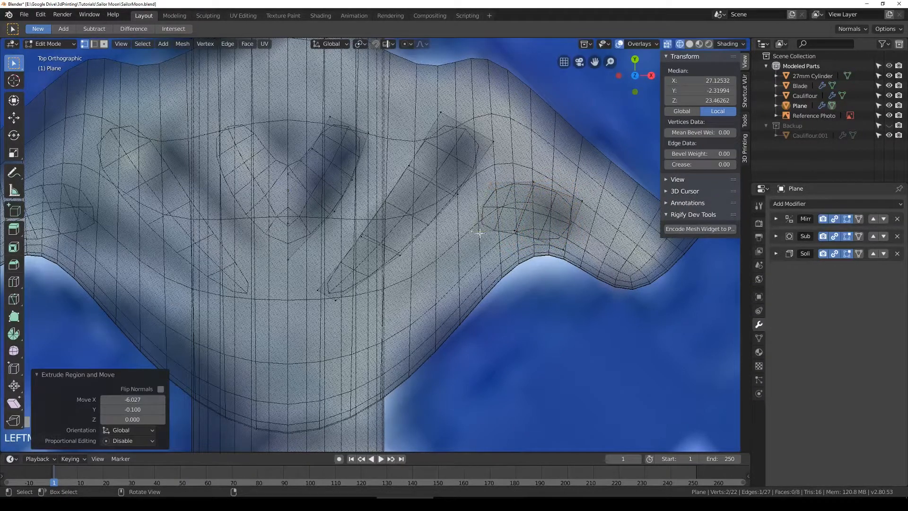
click(481, 233)
key(g)
click(493, 221)
click(522, 232)
key(g)
click(533, 240)
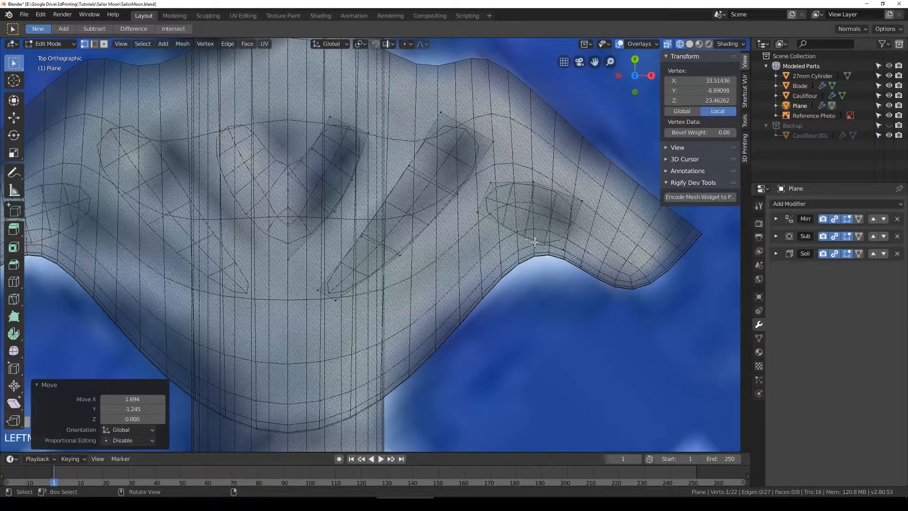
Step: Reshape the outer detail by moving its wing-tip, upper and lower vertices into a narrow, curved outline
click(566, 252)
key(g)
click(587, 229)
click(584, 200)
key(g)
click(579, 209)
click(528, 179)
key(g)
click(531, 190)
click(485, 214)
key(g)
click(497, 224)
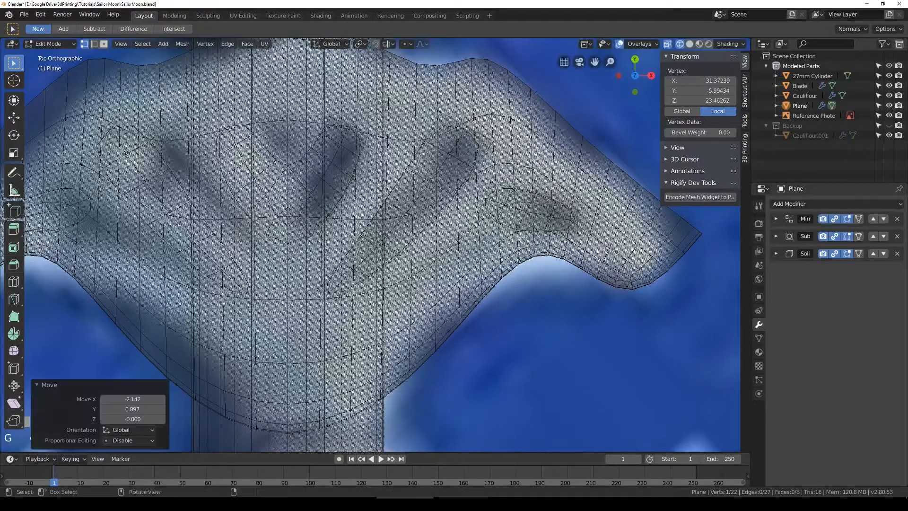
Step: Extrude the outer detail's lower edge twice down along the wing, scale the end edge to 0.468 and reposition the tip
shift+click(486, 239)
key(e)
click(454, 270)
key(e)
click(411, 312)
key(s)
click(450, 336)
key(g)
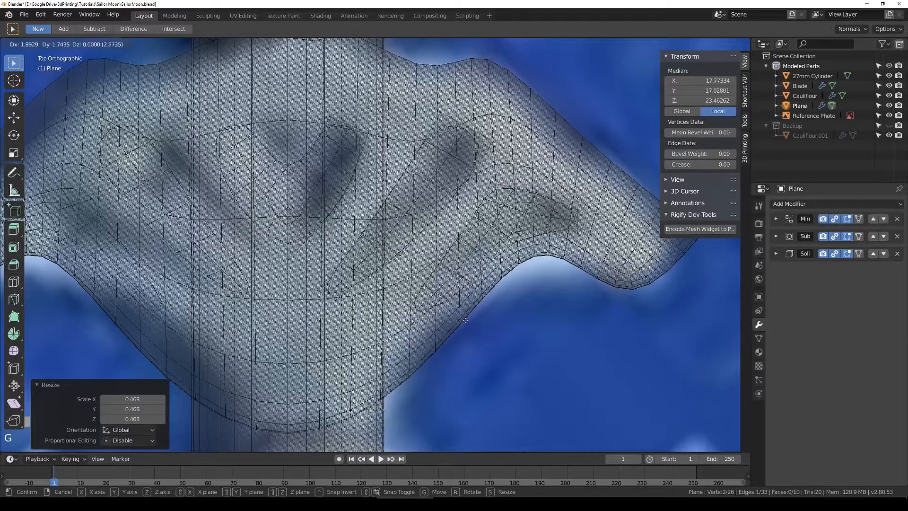
click(463, 324)
Step: Move the outer detail's lower side vertices to smooth the tail, shifting the outer one -0.199 in X and 1.843 in Y
click(440, 265)
key(g)
click(477, 290)
key(g)
click(479, 267)
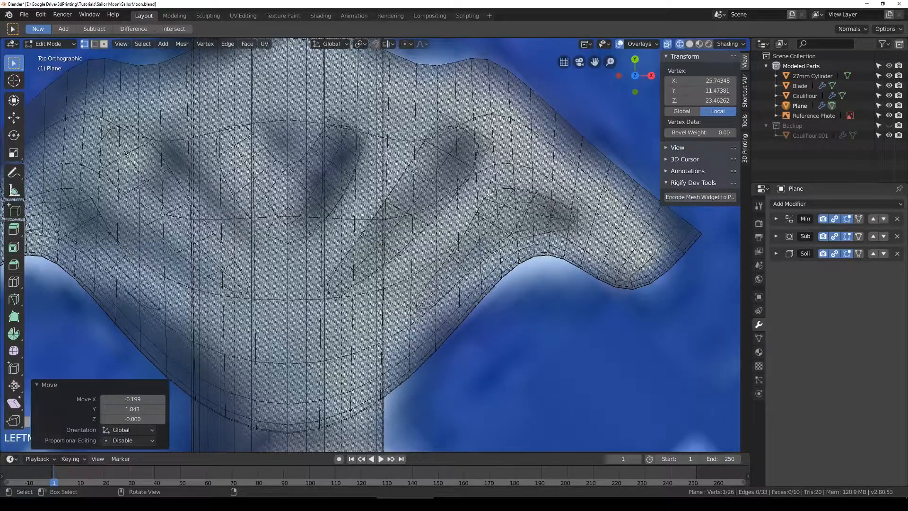
Step: Reposition the middle detail's upper lower-side vertex and its wing-side corner vertex to prepare a bend toward the wing
key(g)
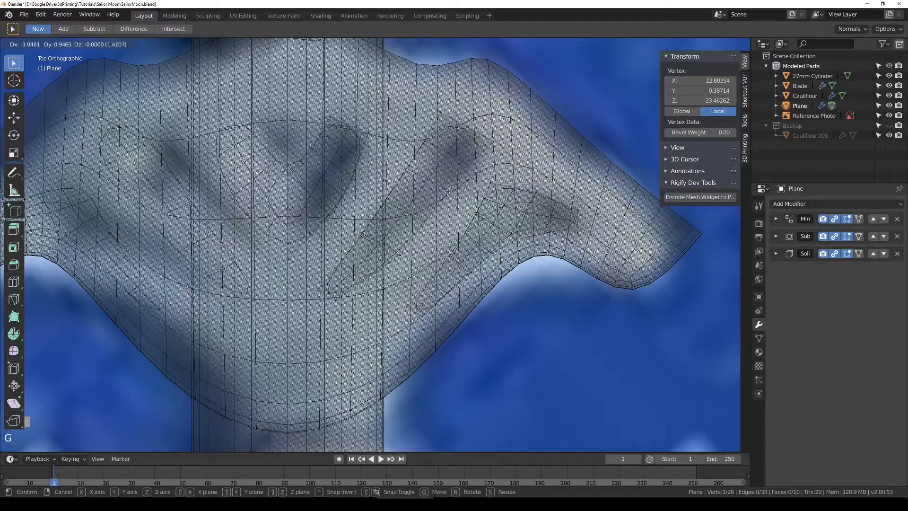
click(451, 186)
key(g)
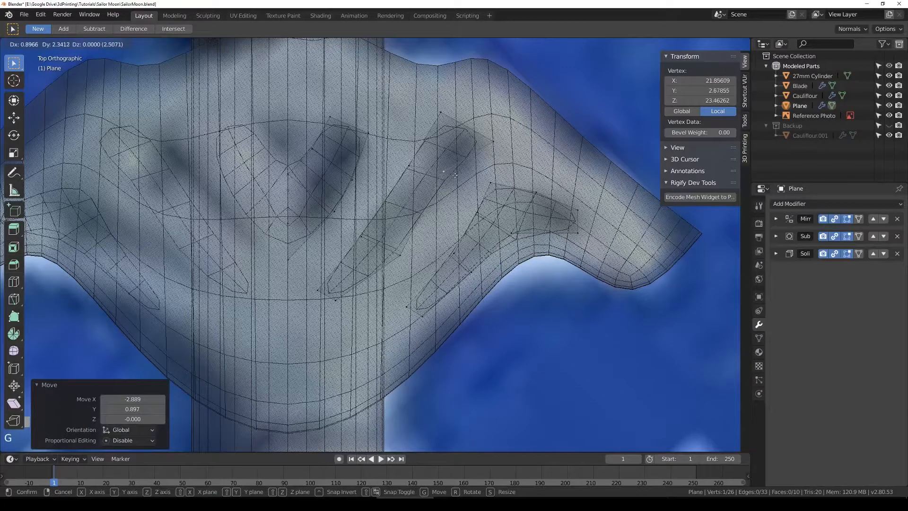
click(493, 147)
key(g)
click(500, 133)
Step: Extrude the middle detail's wing-side edge 5.081 in X and -0.498 in Y, scale it down and shift it 0.299, -0.299
shift+click(450, 171)
key(e)
click(531, 171)
key(s)
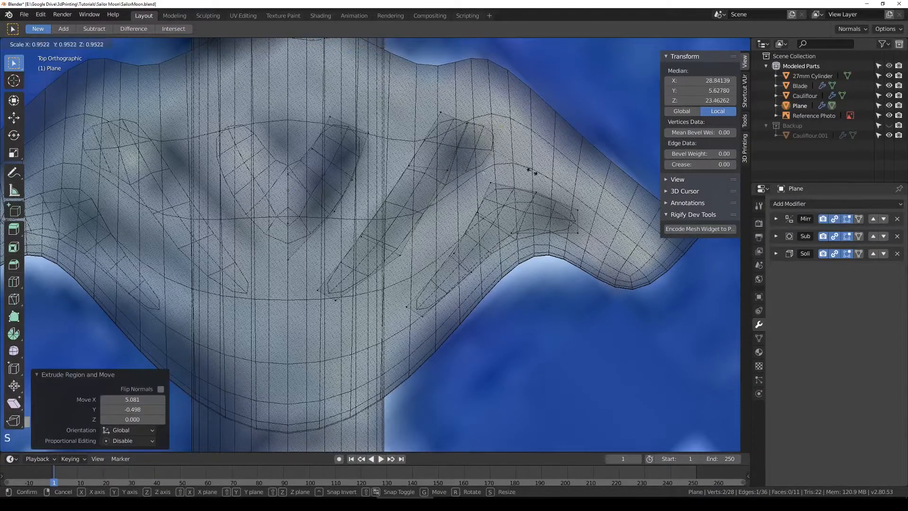
click(513, 164)
key(g)
click(462, 186)
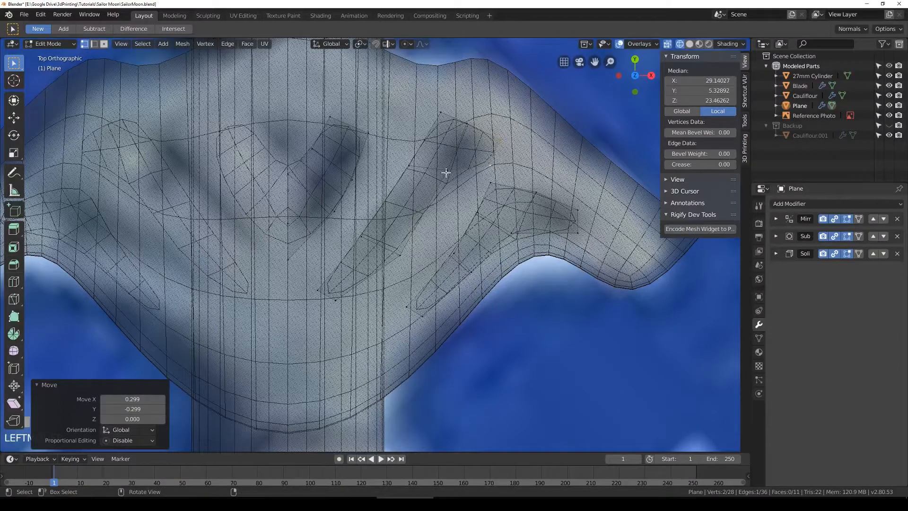
Step: Fine-tune the middle detail's inner, top and lower side vertices to smooth its curved outline
click(446, 172)
key(g)
click(445, 165)
click(440, 113)
key(g)
click(433, 125)
click(469, 120)
key(g)
click(468, 124)
click(401, 254)
key(g)
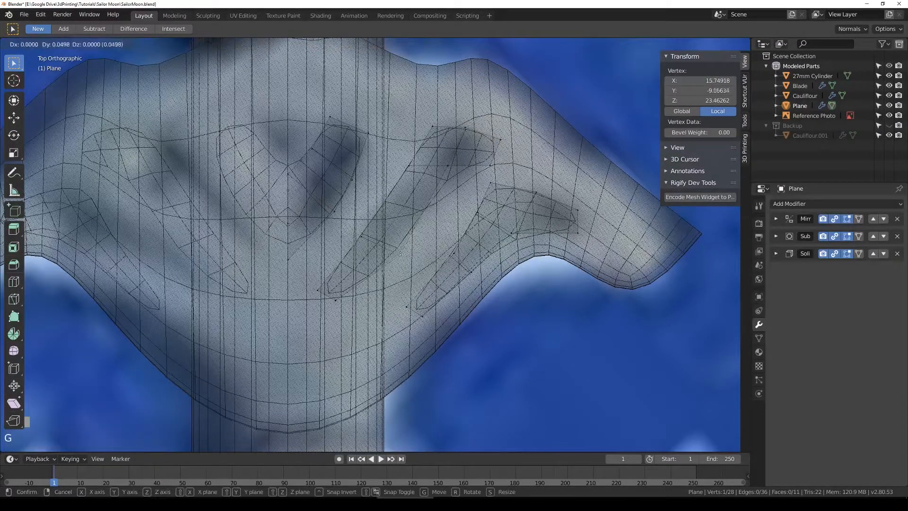
click(400, 249)
Step: Leave Edit Mode, inspect the raised details in solid shading from a perspective view and save the file
key(Tab)
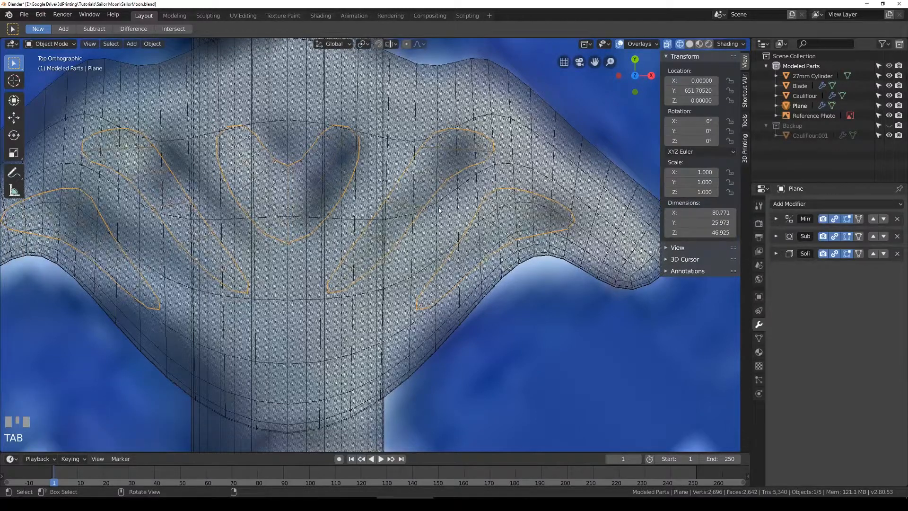
key(shift+z)
mouse_move(439, 210)
middle_down()
mouse_move(425, 197)
mouse_move(416, 134)
mouse_move(405, 194)
mouse_move(399, 185)
mouse_move(381, 190)
mouse_move(405, 195)
mouse_move(406, 219)
middle_up()
scroll(425, 197, down, 3)
key(ctrl+s)
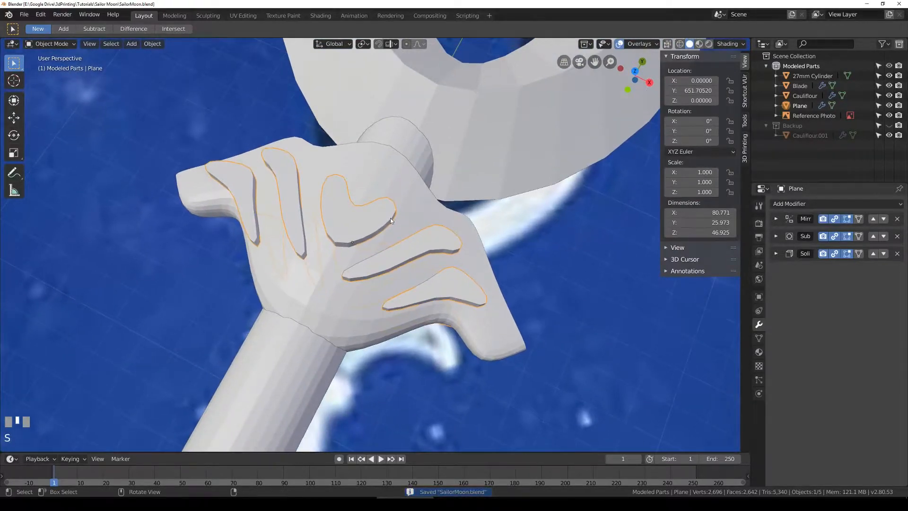
Step: Check from the side how the raised details sit above the ornament, and put the details object (Plane) into Edit Mode
key(KP_7)
key(shift+z)
scroll(388, 220, up, 2)
key(shift+z)
mouse_move(388, 220)
middle_down()
mouse_move(444, 281)
mouse_move(452, 251)
mouse_move(472, 248)
mouse_move(472, 216)
middle_up()
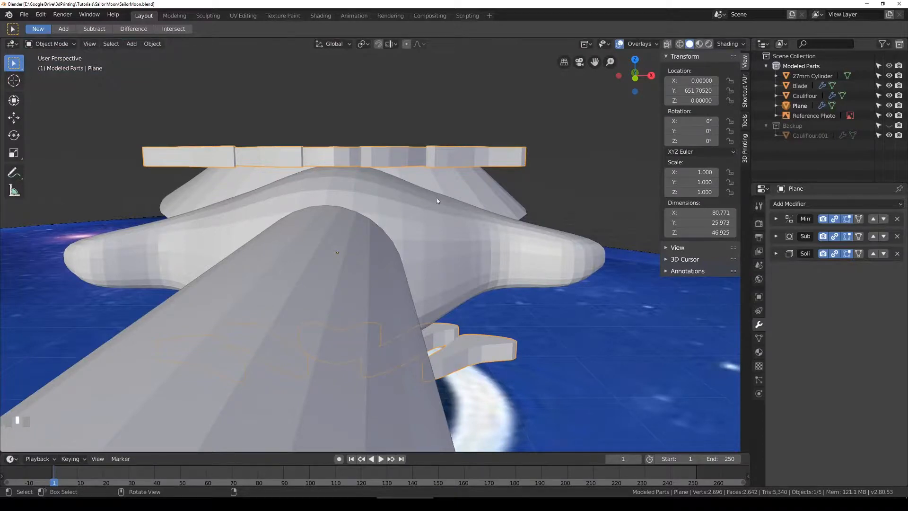
middle_drag(450, 200, 423, 216)
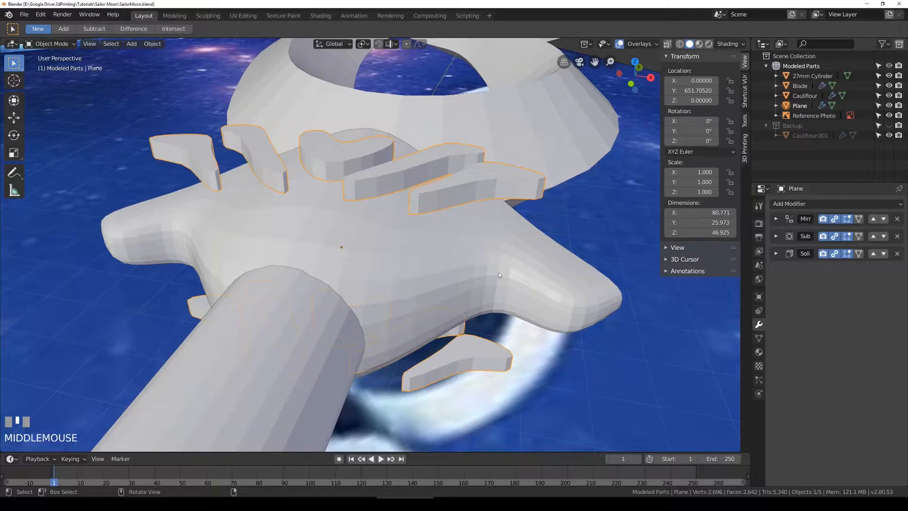
click(324, 220)
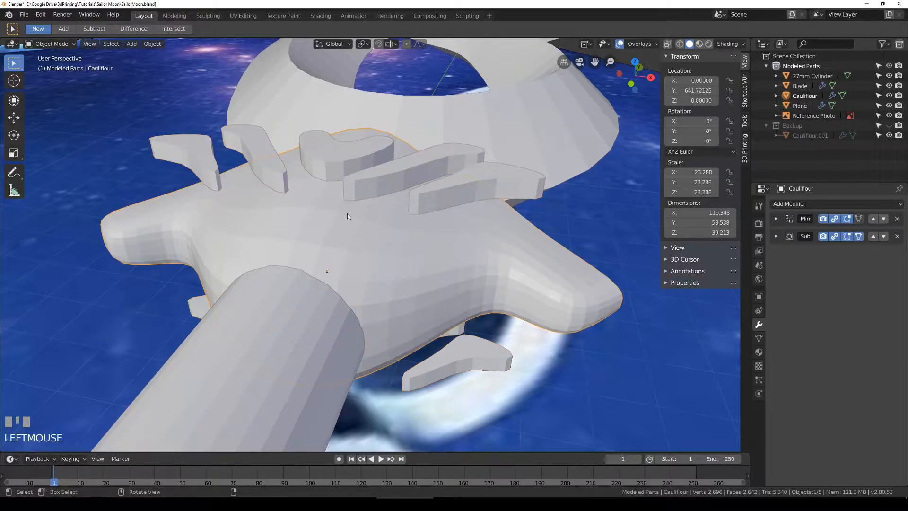
click(361, 164)
scroll(379, 142, up, 3)
key(Tab)
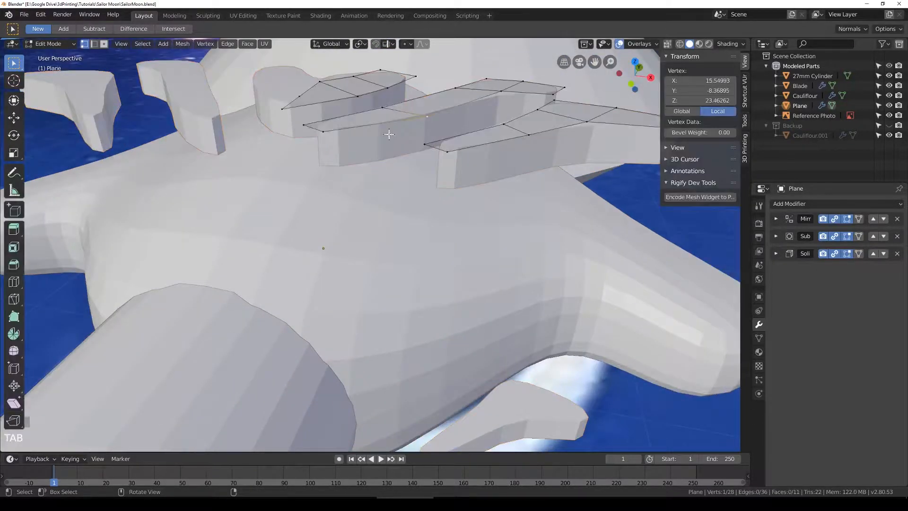
key(ctrl+l)
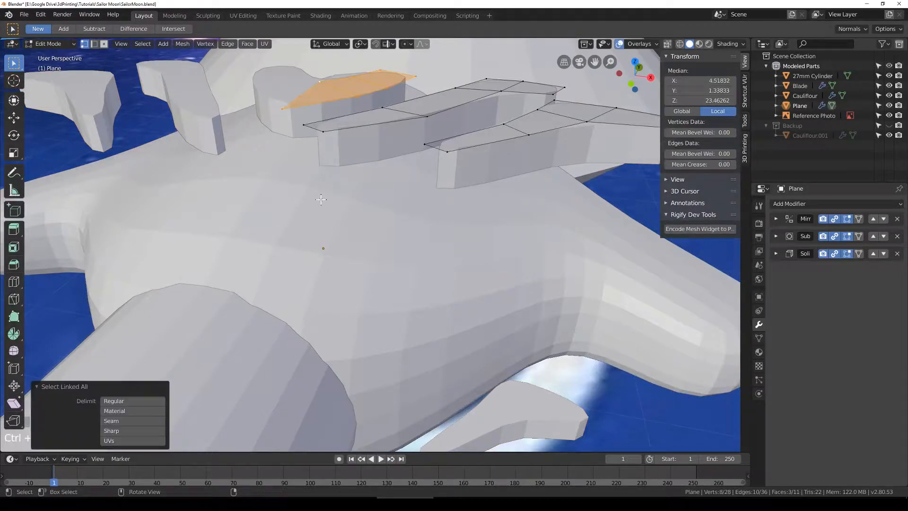
middle_drag(359, 177, 375, 237)
key(a)
key(a)
key(a)
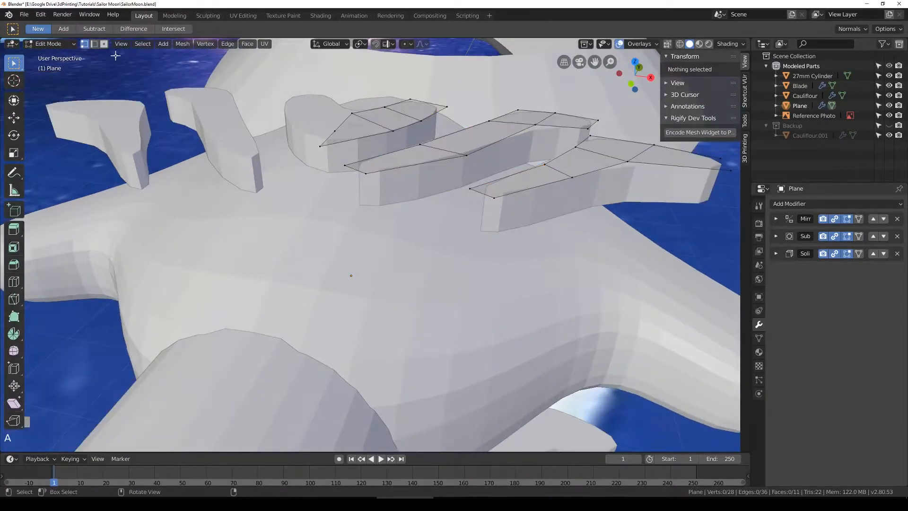
Step: Switch to face selection, select the heart half with its linked faces and lower it 4.070 in Z toward the ornament
click(103, 44)
click(381, 120)
click(93, 44)
click(84, 44)
click(94, 44)
click(104, 44)
click(359, 126)
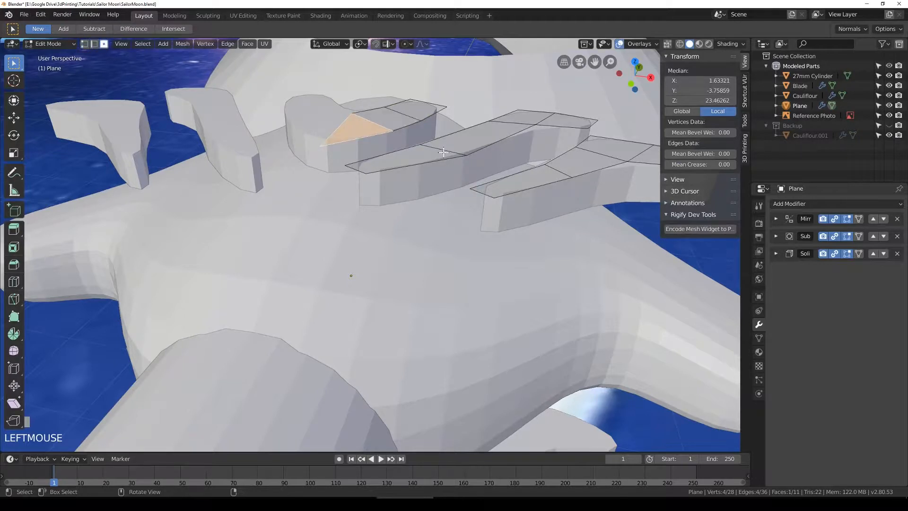
key(ctrl+l)
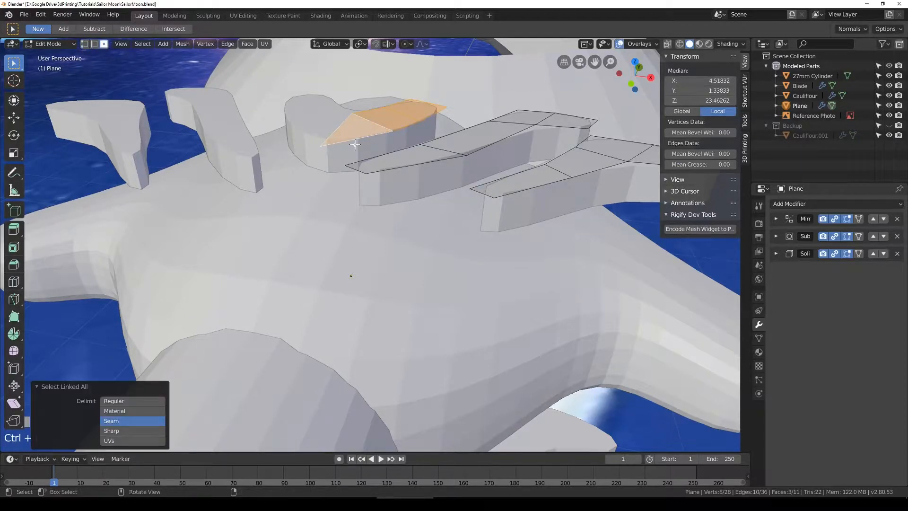
middle_drag(407, 155, 409, 189)
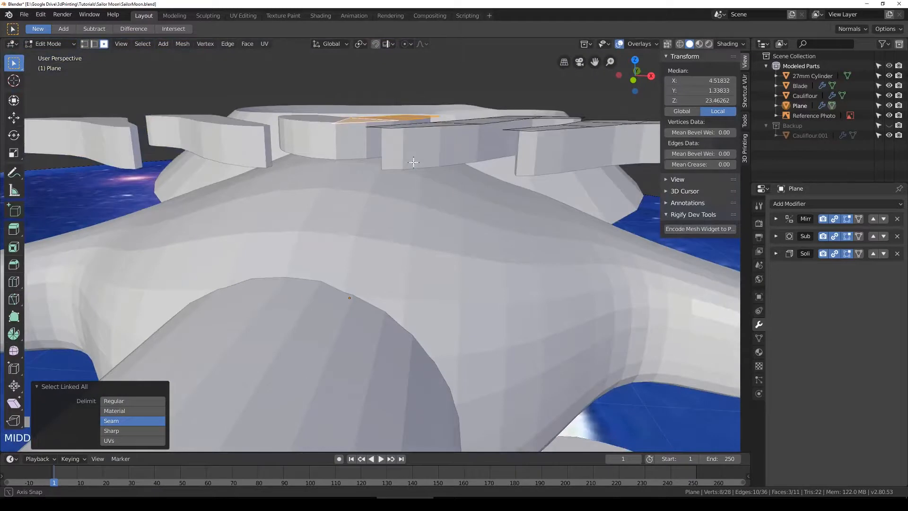
key(g)
click(409, 196)
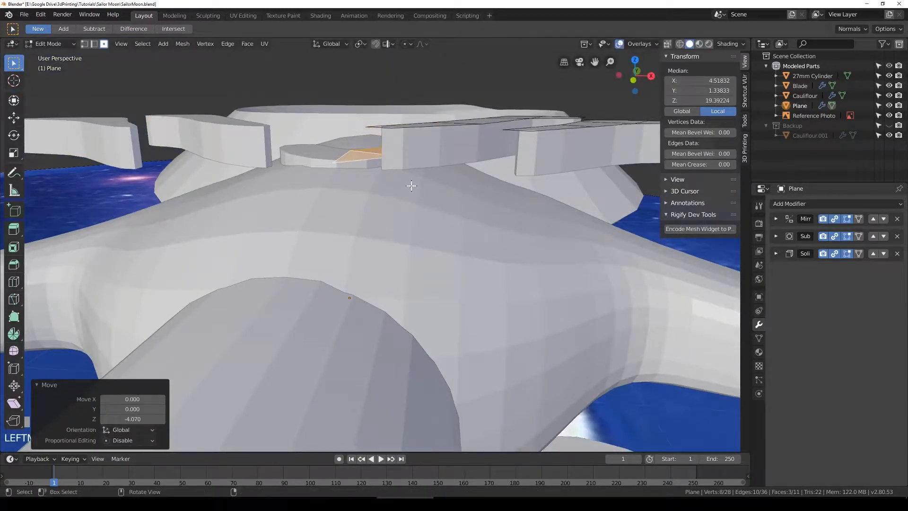
Step: Rotate the heart half 9.97° about Y to follow the ornament's slope and fine-tune that tilt about the same axis
middle_drag(408, 195, 411, 180)
key(r)
key(x)
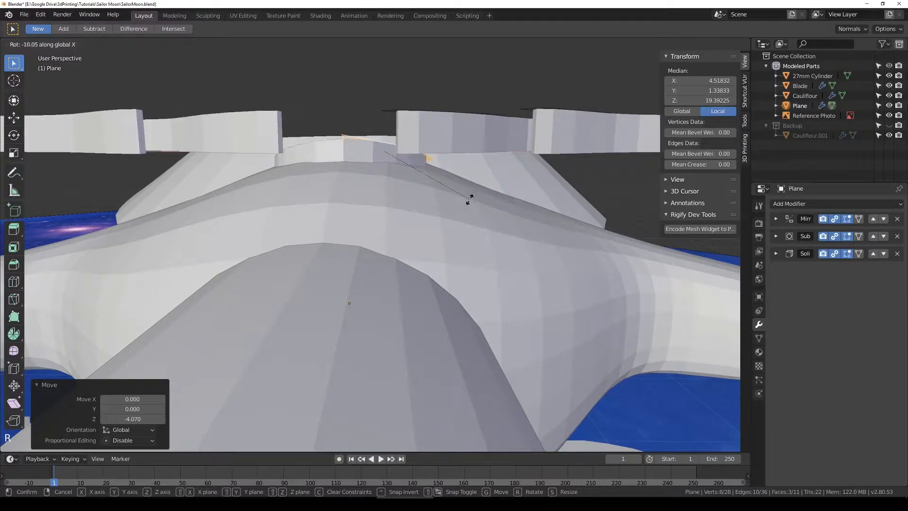
key(y)
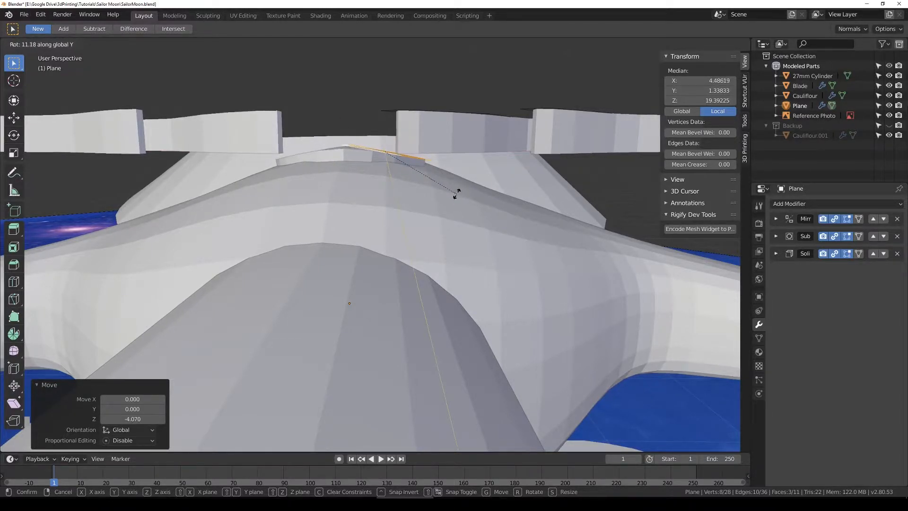
click(449, 193)
middle_drag(450, 192, 446, 213)
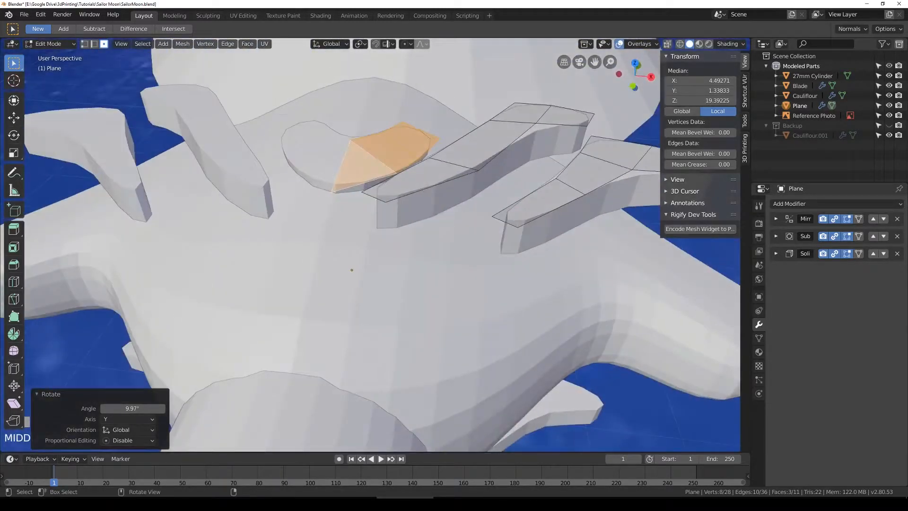
key(r)
key(y)
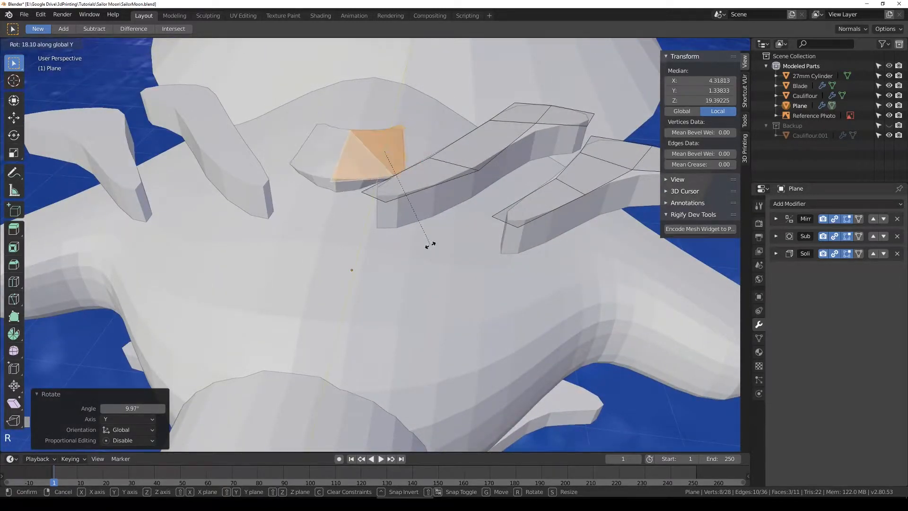
click(444, 225)
Step: Select the middle detail with its linked faces and lower it 5.689 in Z
click(478, 136)
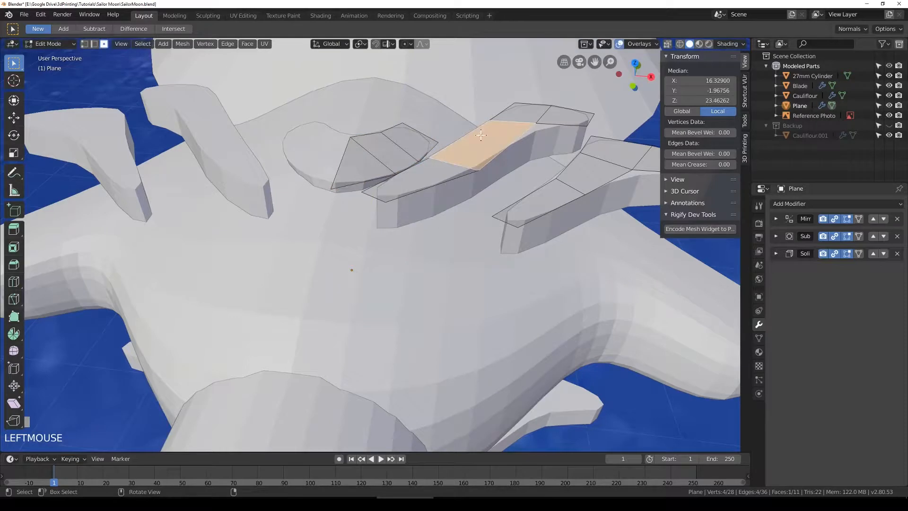
key(ctrl+l)
middle_drag(522, 203, 510, 174)
key(g)
key(z)
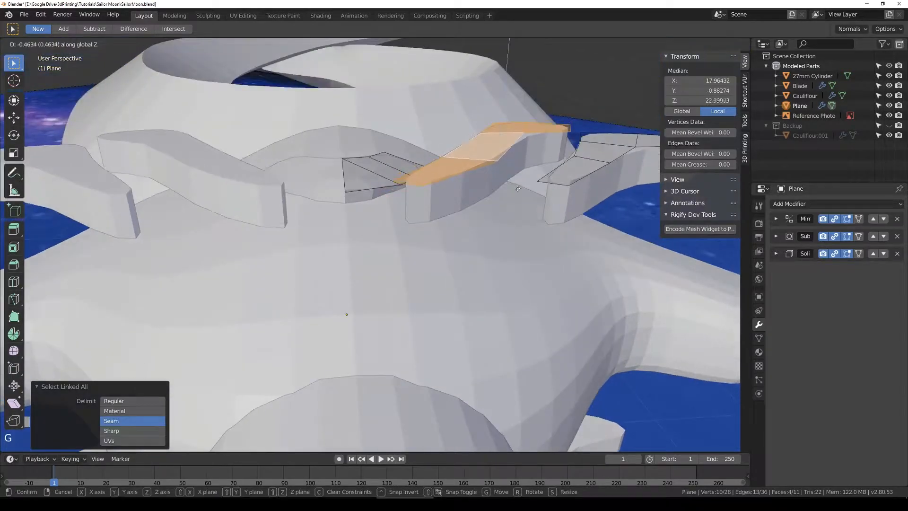
click(509, 228)
Step: Rotate the middle detail from several view angles to match the ornament's surface, finishing with a -6.12° turn
middle_drag(509, 228, 558, 199)
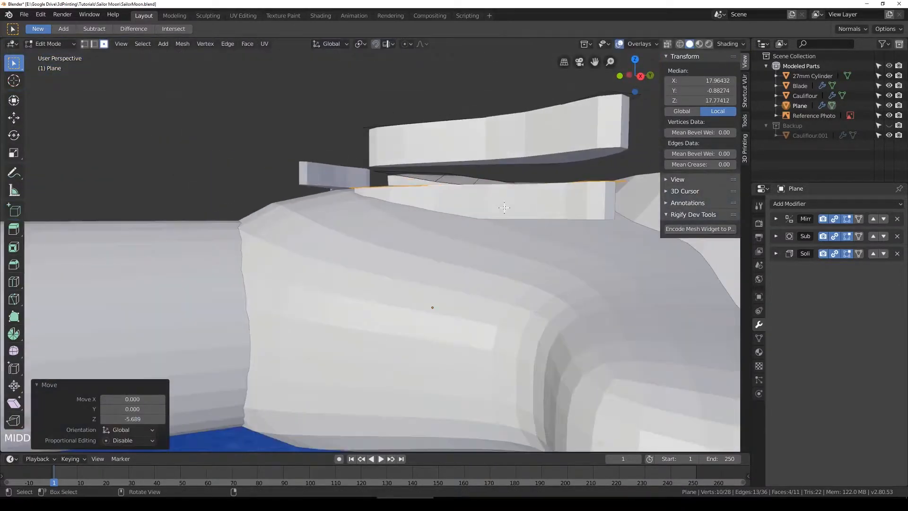
key(r)
click(599, 239)
middle_drag(600, 239, 409, 199)
key(r)
click(510, 243)
key(r)
click(586, 241)
Step: Lower the middle detail further onto the ornament and rotate it another -1.14° in the view plane
key(g)
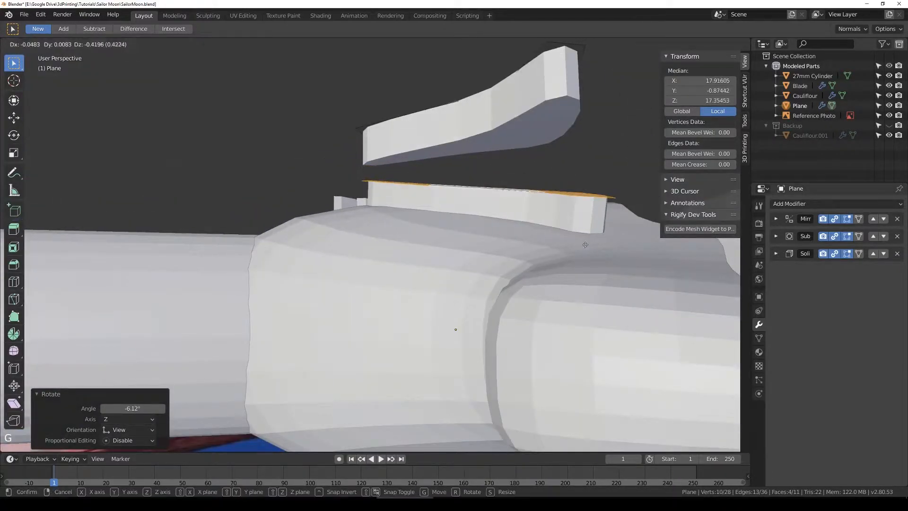
click(584, 256)
middle_drag(584, 259, 482, 215)
key(r)
click(583, 260)
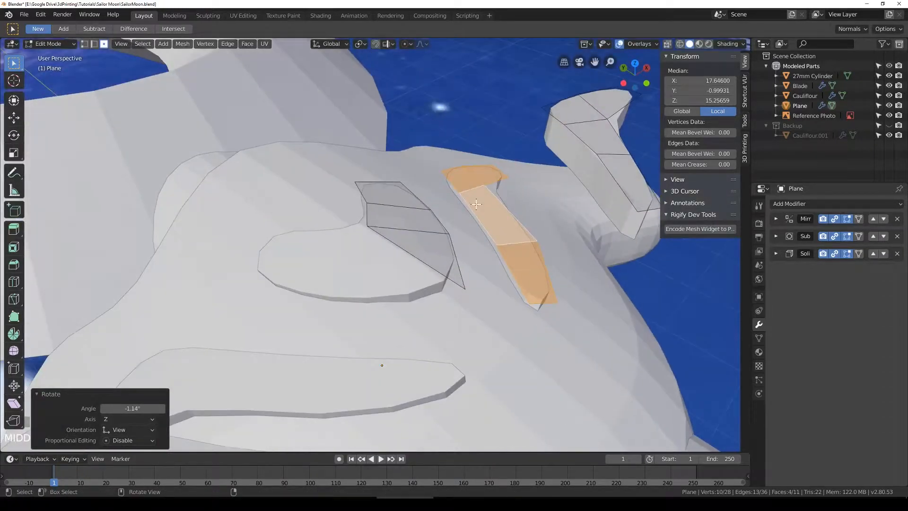
middle_drag(555, 274, 518, 286)
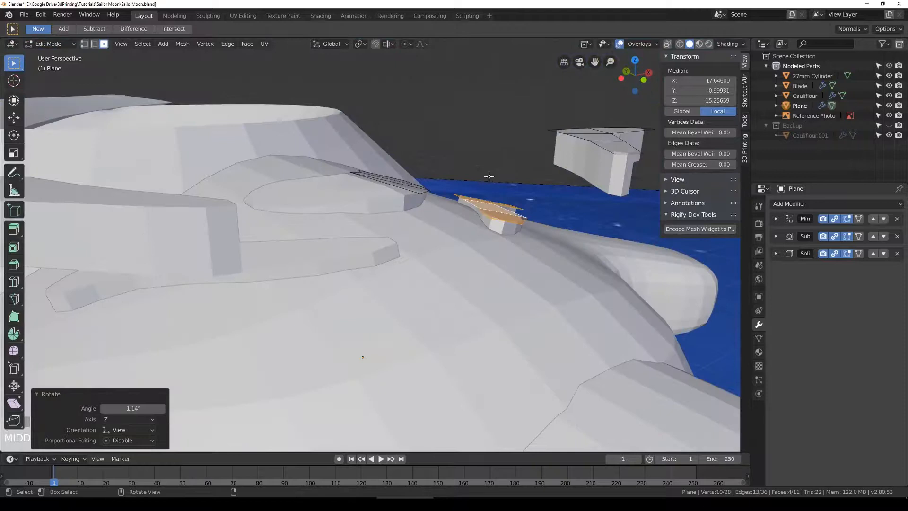
Step: Select the outer detail nearest the wing with its linked faces and lower it toward the ornament
key(Tab)
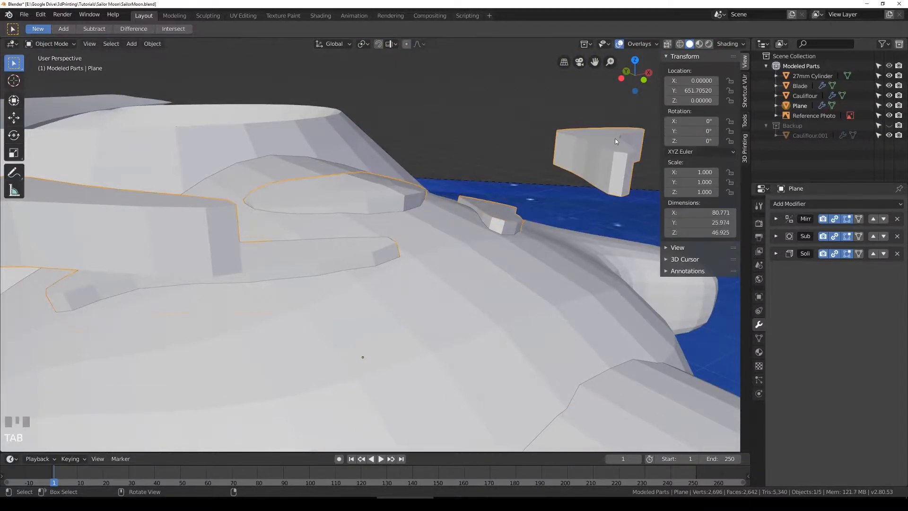
key(Tab)
shift+middle_drag(591, 178, 526, 232)
click(490, 193)
key(ctrl+l)
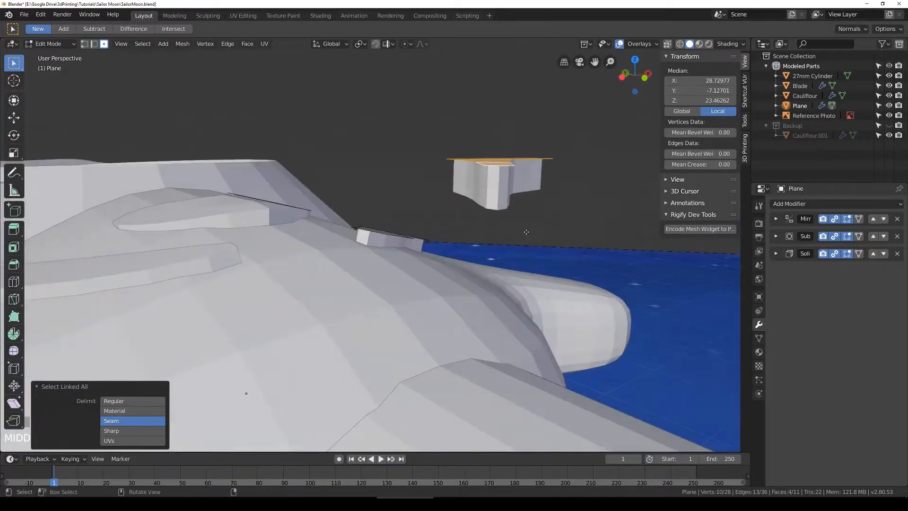
key(g)
click(518, 298)
Step: Tilt the outer detail with two view-plane rotations to follow the slope toward the wing
middle_drag(518, 298, 549, 308)
key(r)
click(527, 318)
key(r)
click(606, 277)
Step: Move the outer detail closer to the wing surface and refine its tilt with two rotations, the last one -3.75°
middle_drag(607, 277, 617, 298)
key(g)
click(588, 318)
key(r)
click(624, 310)
key(r)
click(622, 297)
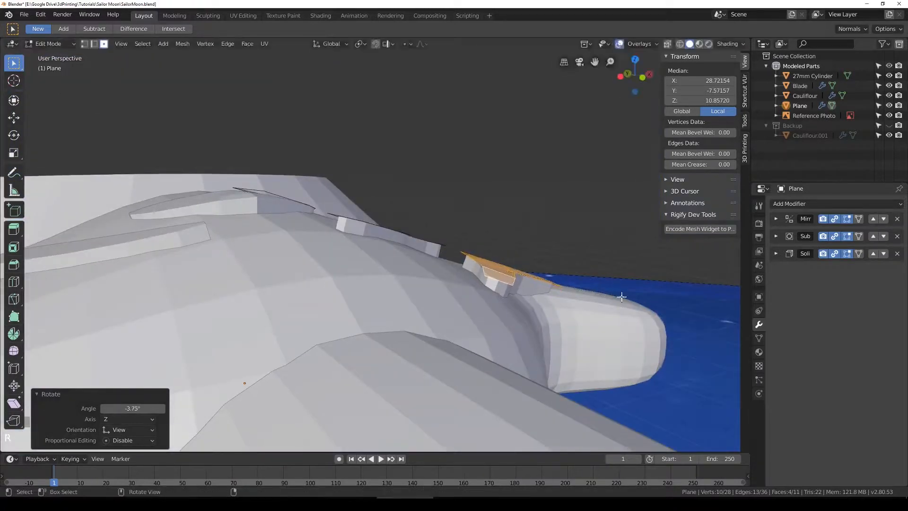
Step: Nudge the outer detail down, rotate it 2.13° and shift it 0.106 in X and 0.405 in Z to seat it on the surface
key(g)
click(612, 300)
middle_drag(612, 301, 662, 305)
key(r)
click(625, 317)
key(g)
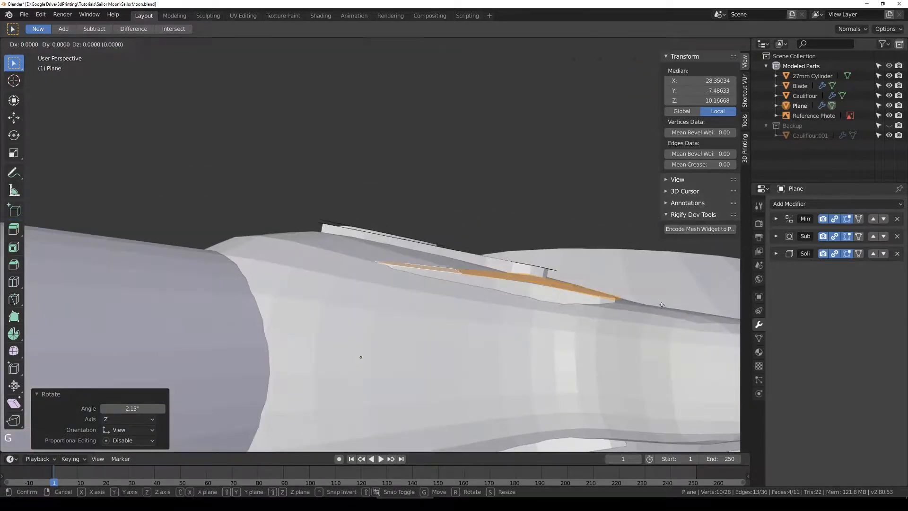
click(543, 265)
Step: Leave Edit Mode, view the seated details from above and save the file
middle_drag(543, 265, 521, 312)
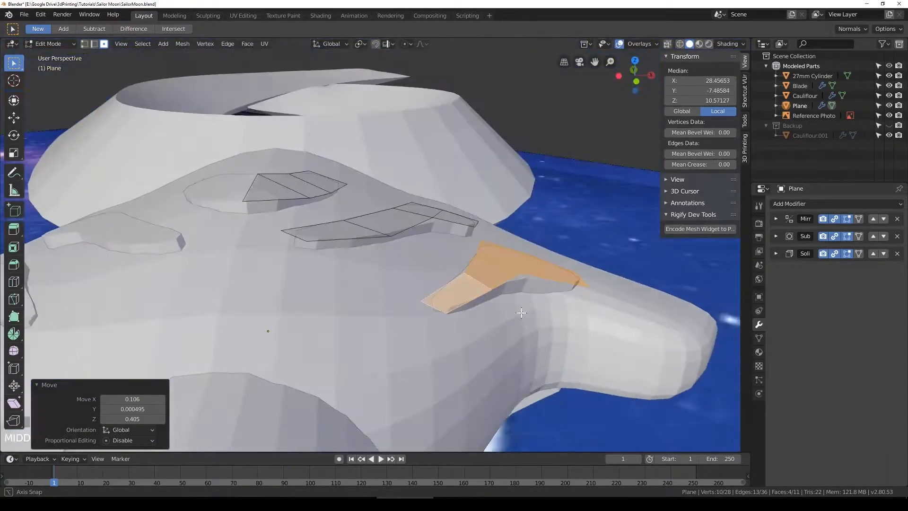
key(Tab)
middle_drag(446, 195, 406, 208)
key(ctrl+s)
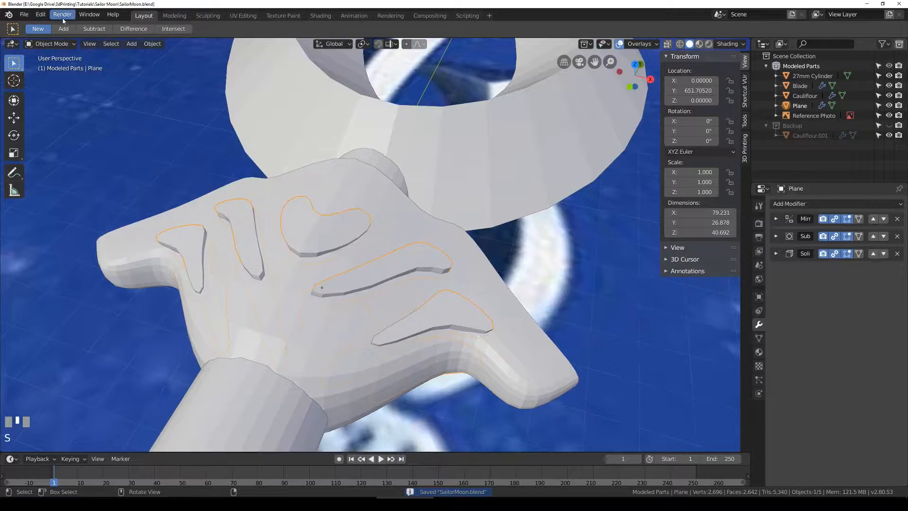
Step: Look up the Object: Bool Tool add-on's details in the add-on preferences and close the preferences
click(42, 16)
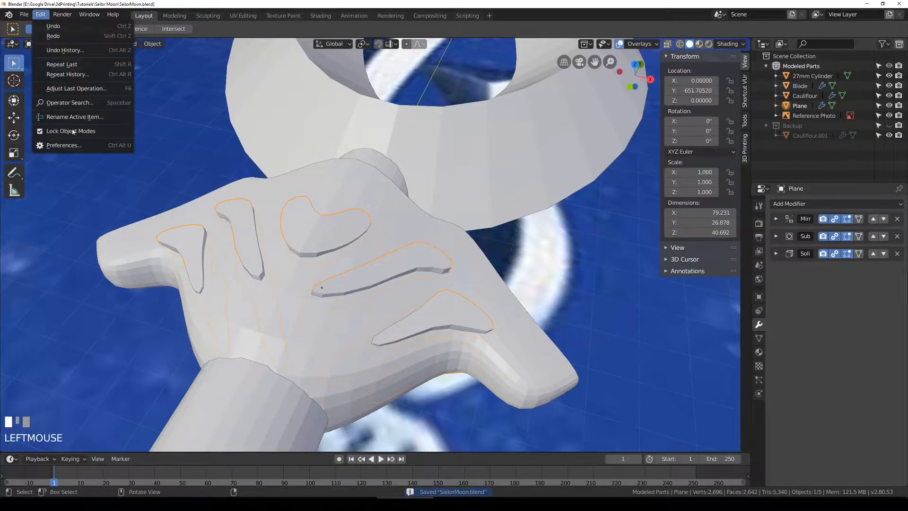
click(64, 145)
scroll(98, 175, down, 20)
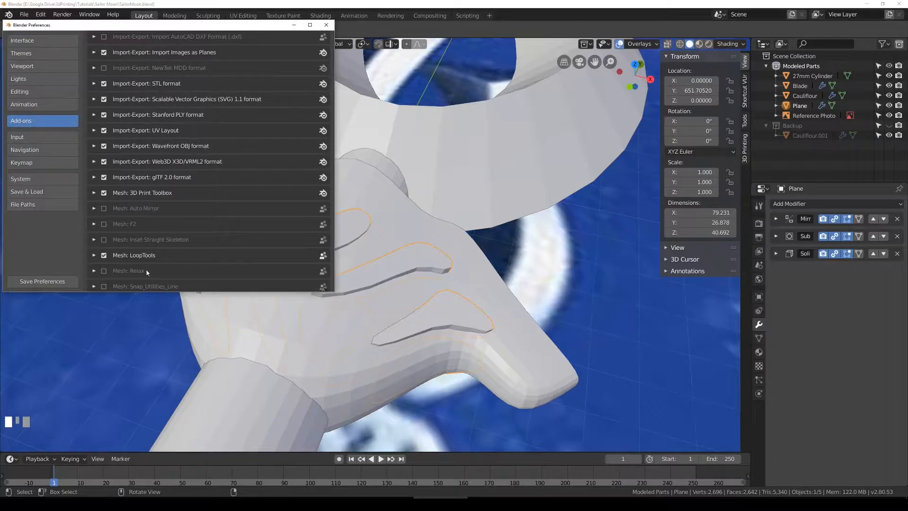
scroll(170, 260, down, 5)
click(94, 236)
scroll(224, 244, down, 2)
click(94, 192)
scroll(197, 200, down, 3)
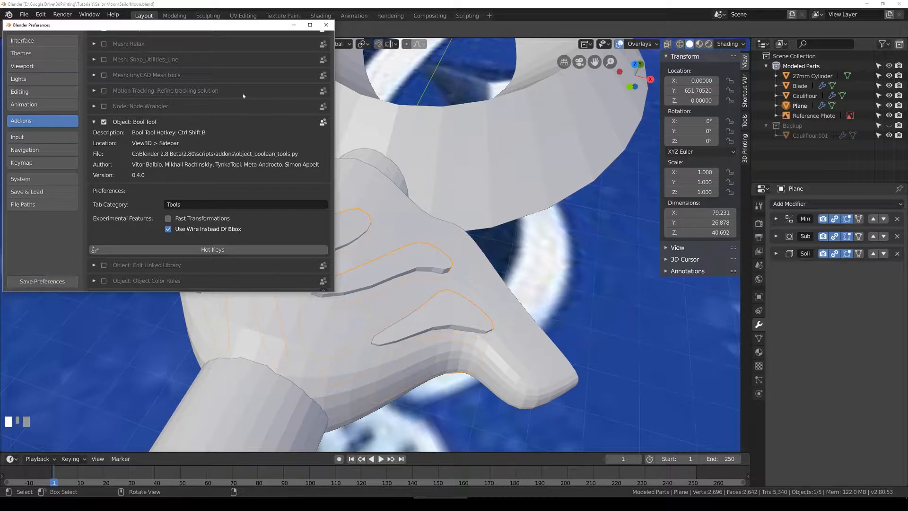
click(326, 25)
Step: Select the raised details object, check it in wireframe and add the Cauliflour ornament to the selection as the active object
middle_drag(347, 244, 368, 248)
click(484, 291)
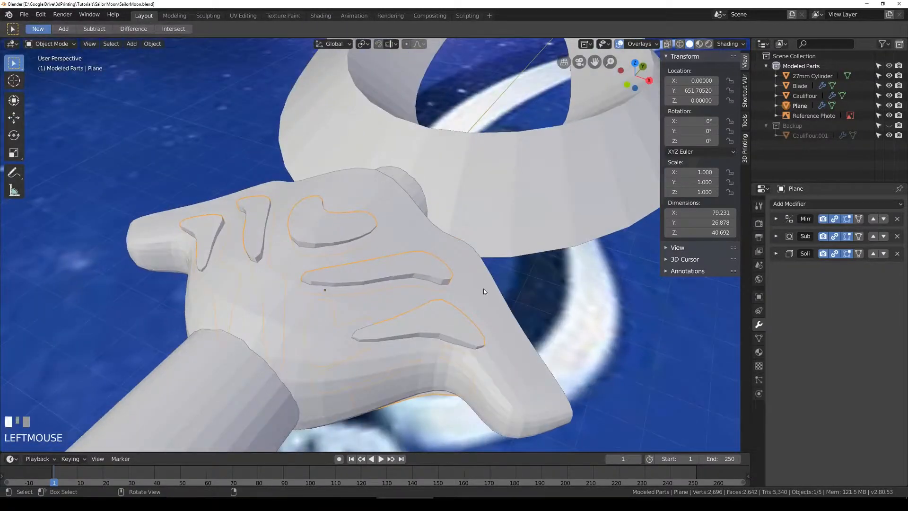
click(424, 277)
click(343, 228)
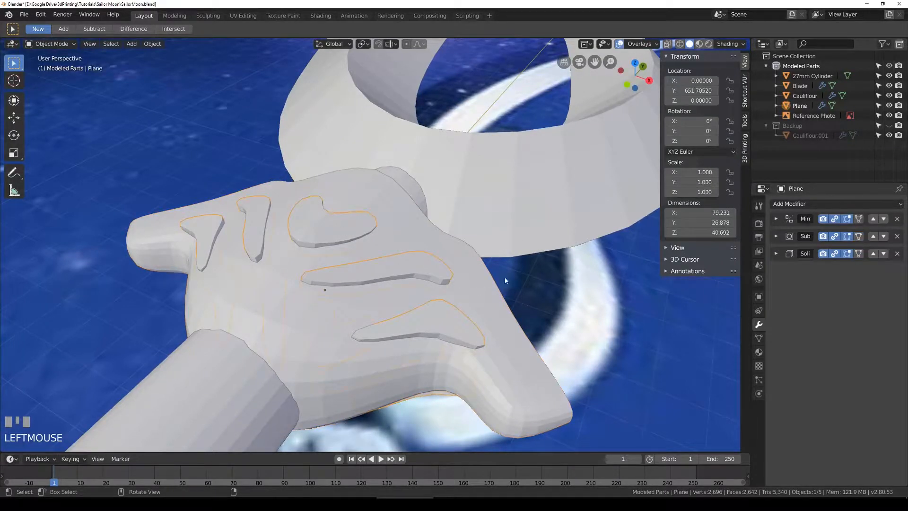
key(z)
key(z)
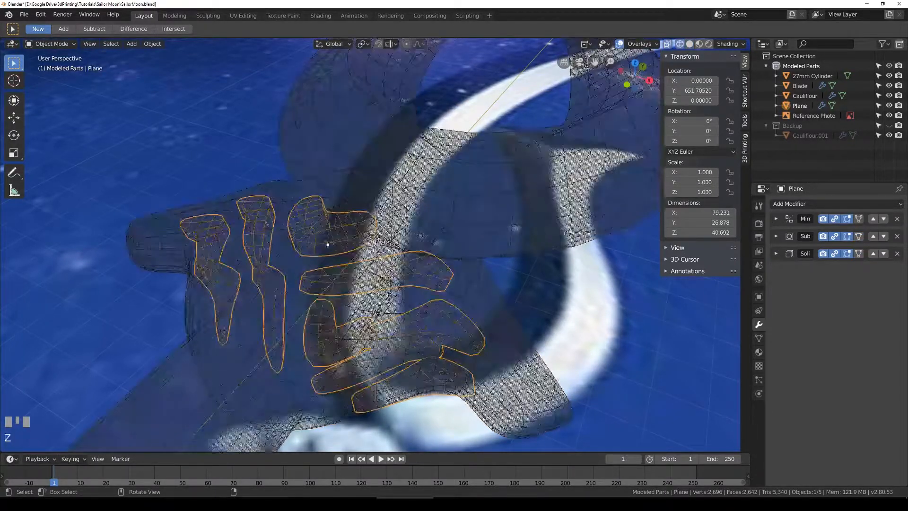
shift+click(538, 374)
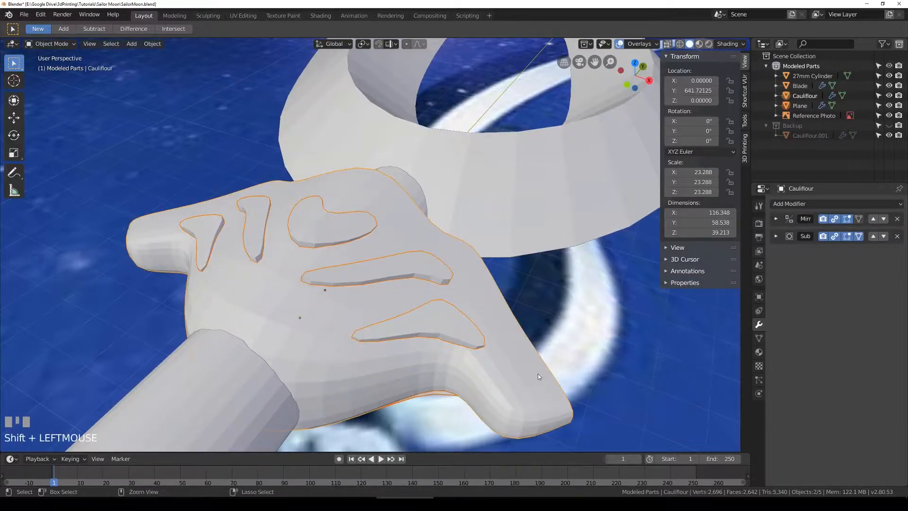
Step: Try a Bool Tool brush union of the raised details with the Cauliflour ornament, and undo it
key(ctrl+KP_Add)
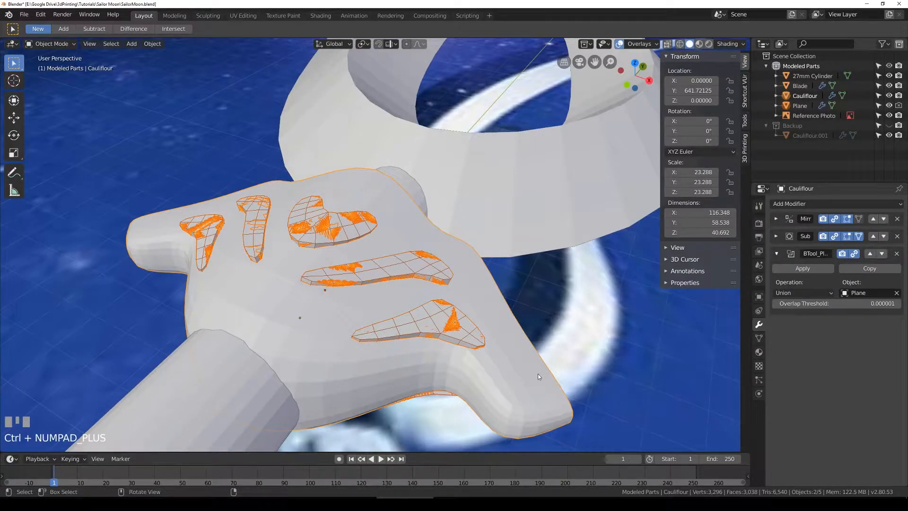
key(ctrl+z)
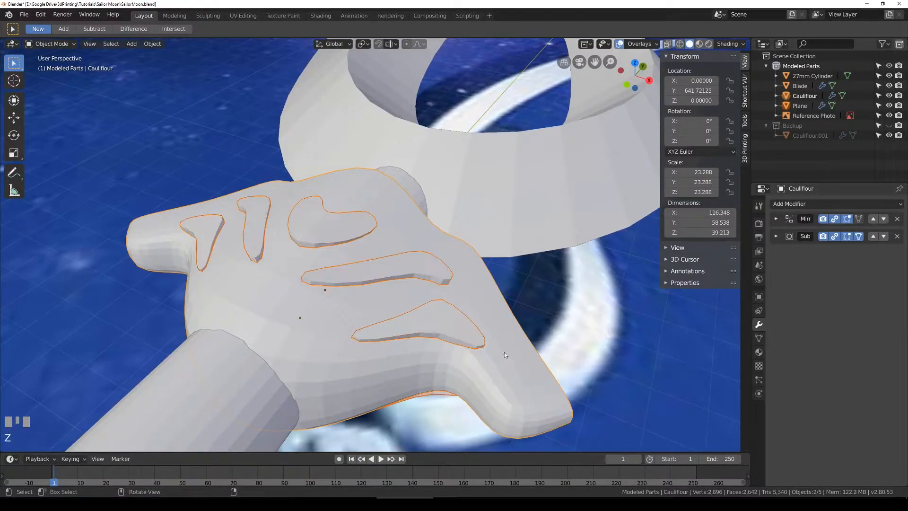
Step: Subtract the heart and groove details from the Cauliflour ornament with a Bool Tool brush, preview the other Boolean operations and return to Difference
key(ctrl+KP_Subtract)
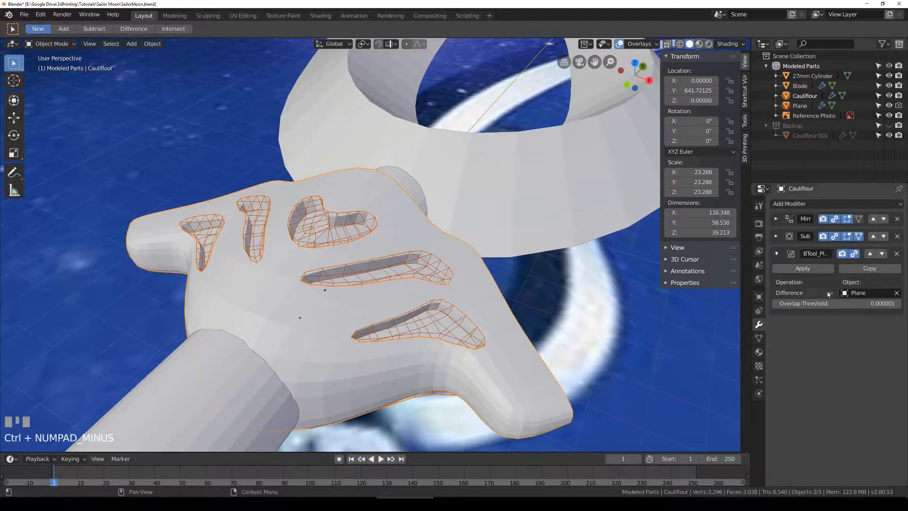
click(804, 293)
click(803, 304)
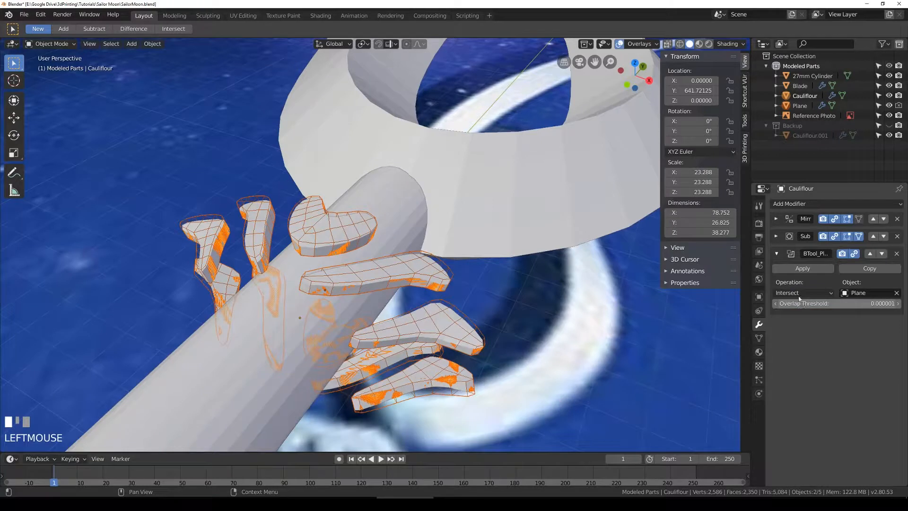
click(799, 296)
click(795, 314)
click(801, 296)
click(794, 330)
middle_drag(326, 285, 356, 287)
scroll(409, 248, up, 4)
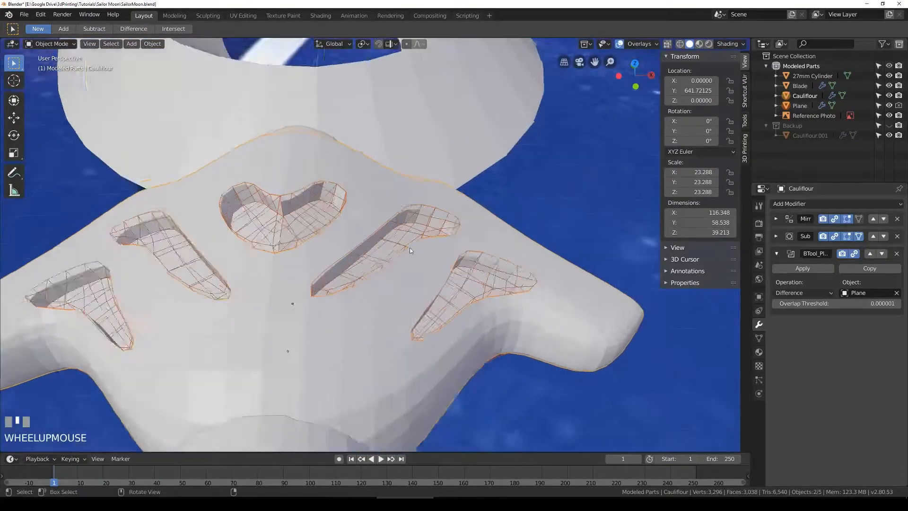
Step: Inspect the Plane cutter, select the Cauliflour ornament, try moving it away from the cutter and cancel the move
click(421, 216)
scroll(456, 251, down, 5)
middle_drag(456, 251, 385, 373)
scroll(384, 373, up, 3)
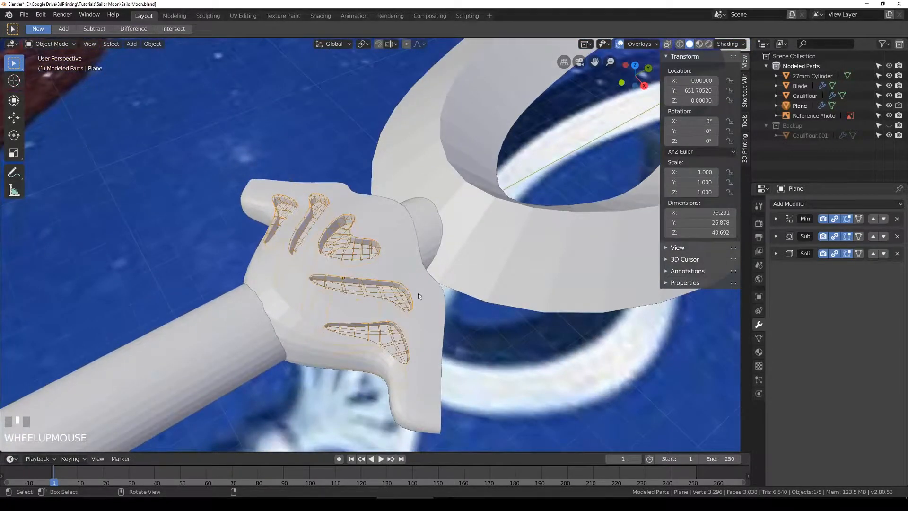
click(435, 294)
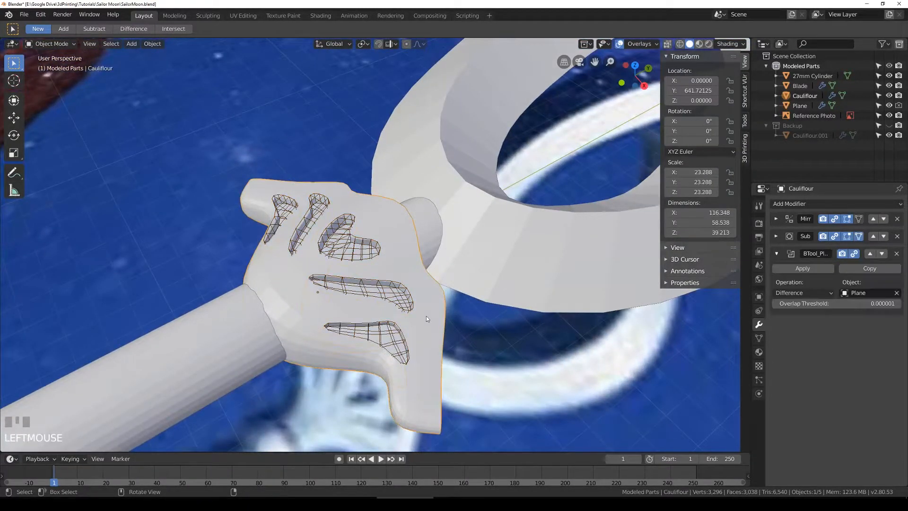
key(g)
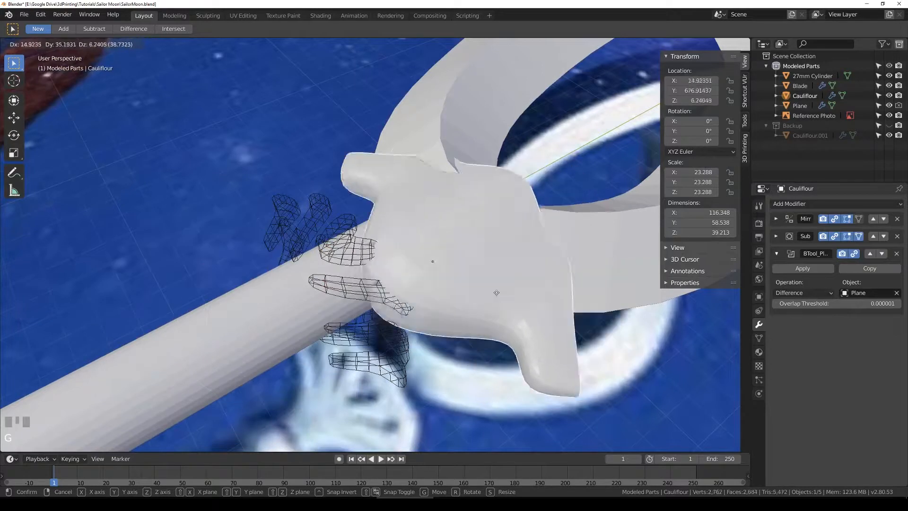
right_click(465, 294)
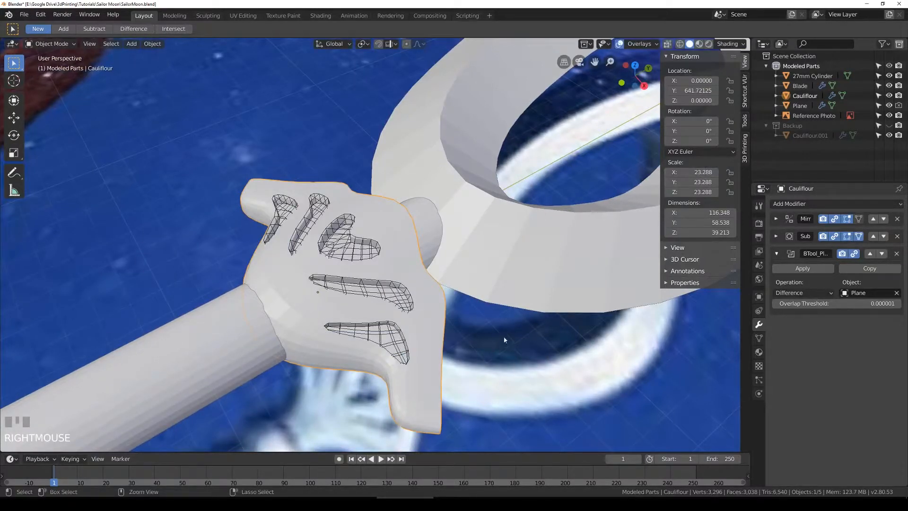
Step: Apply the Cauliflour ornament's scale, check that the Plane cutter and ornament select separately, and save the file
key(ctrl+a)
click(491, 360)
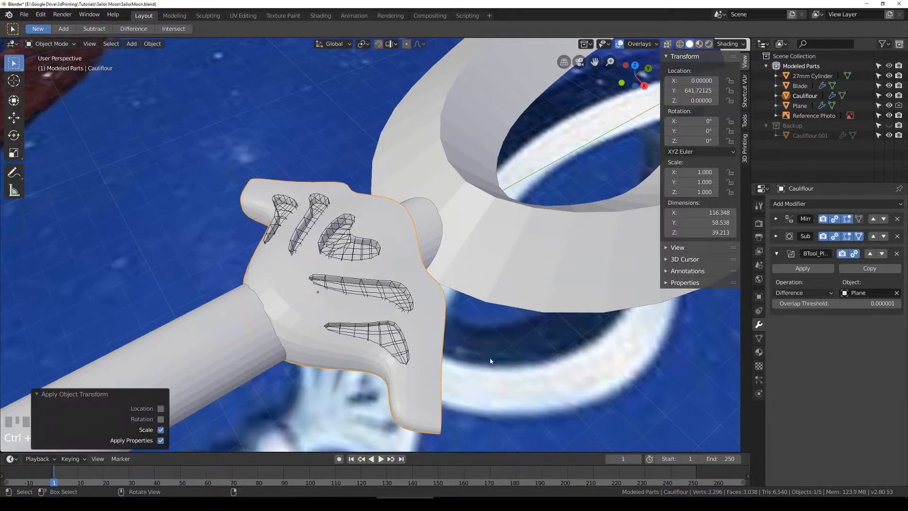
click(366, 258)
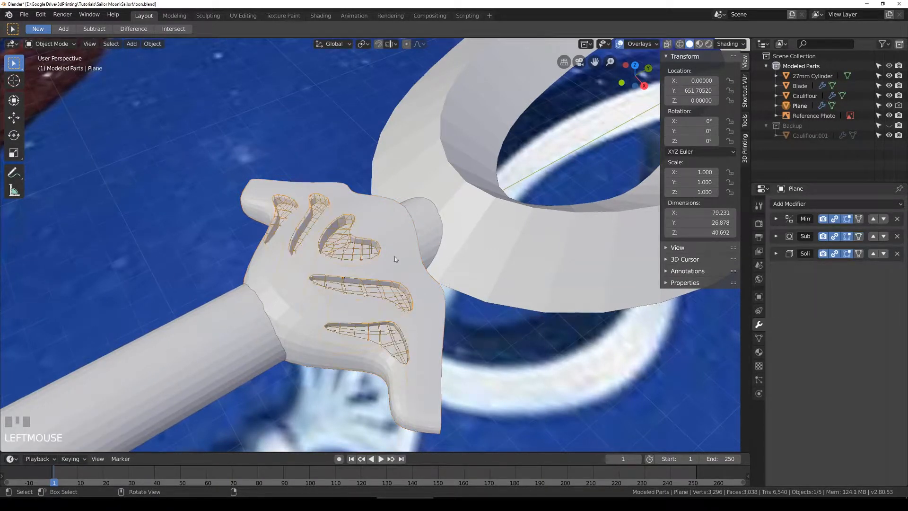
click(419, 262)
click(364, 256)
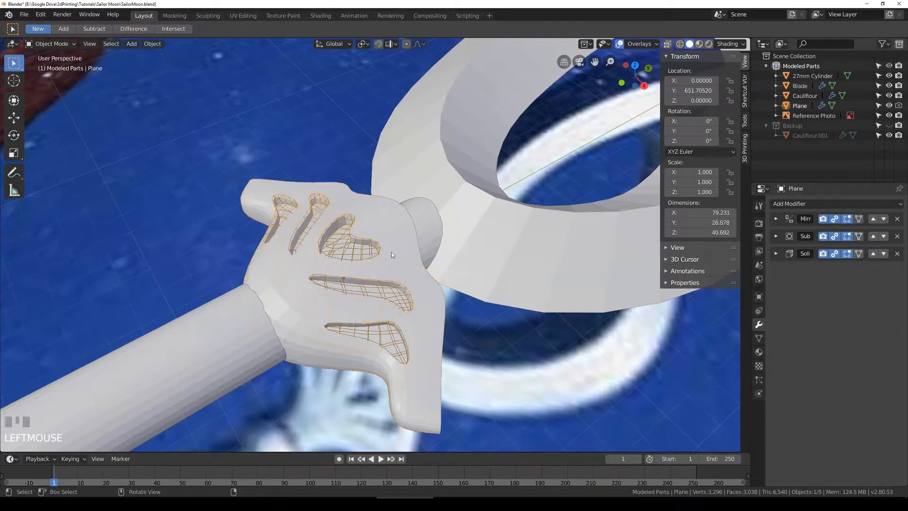
click(427, 288)
click(362, 258)
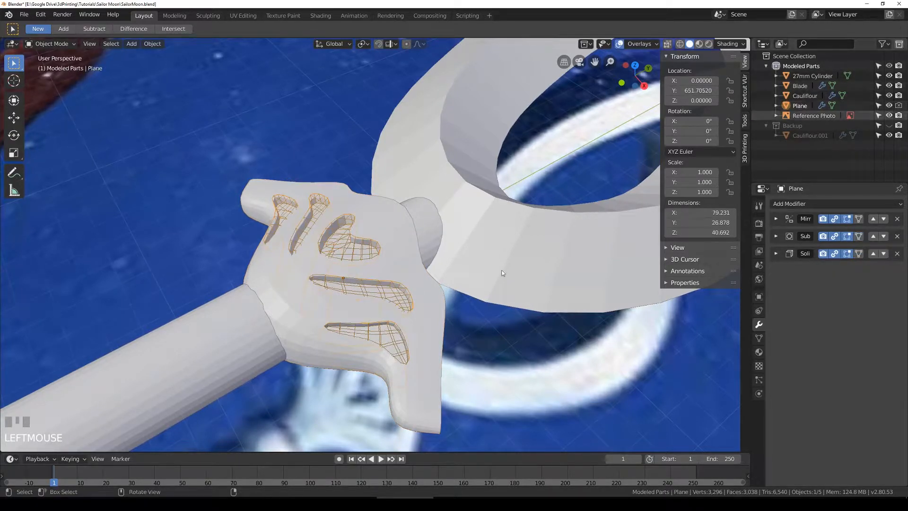
key(ctrl+s)
Step: Parent the Plane cutter to the Cauliflour ornament using the Object parent type
drag(791, 106, 805, 100)
ctrl+click(805, 98)
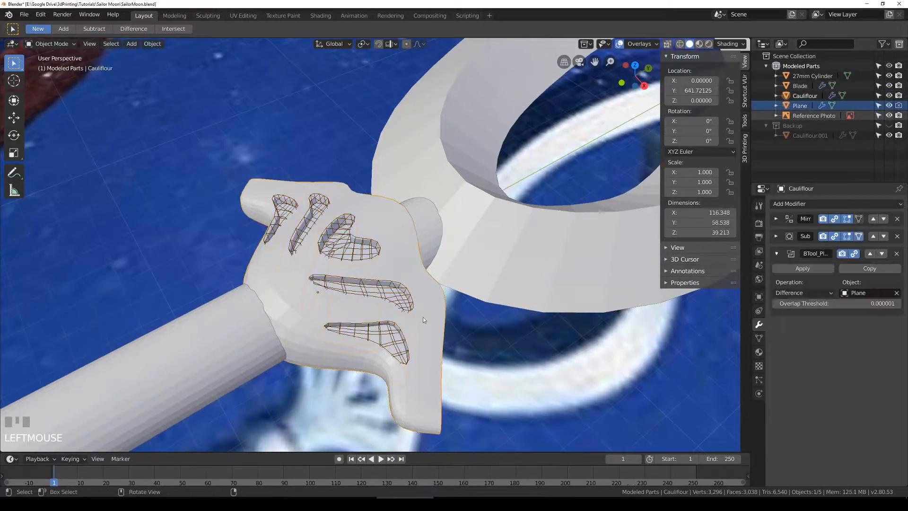
click(382, 287)
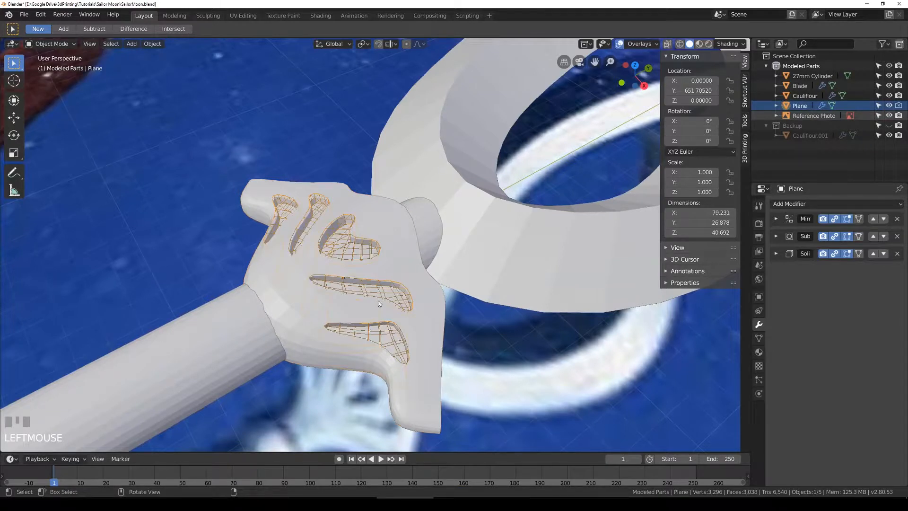
shift+click(418, 341)
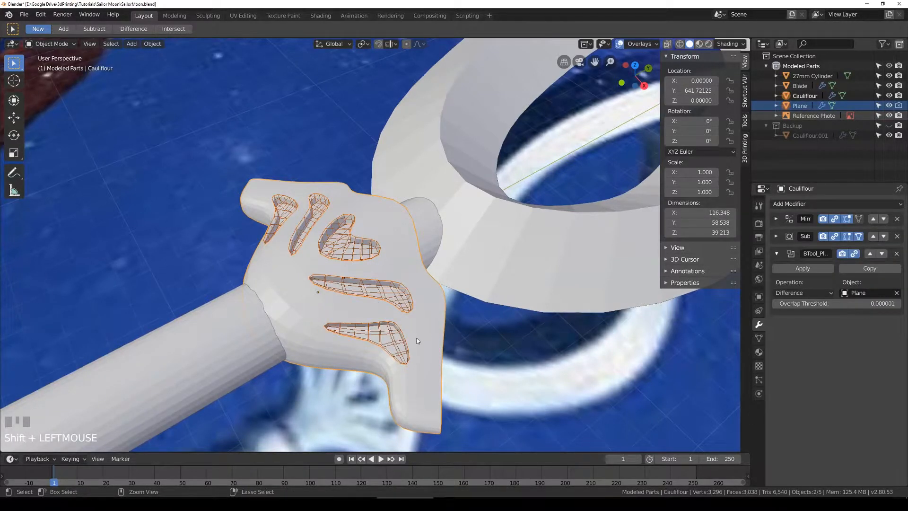
key(ctrl+p)
click(418, 340)
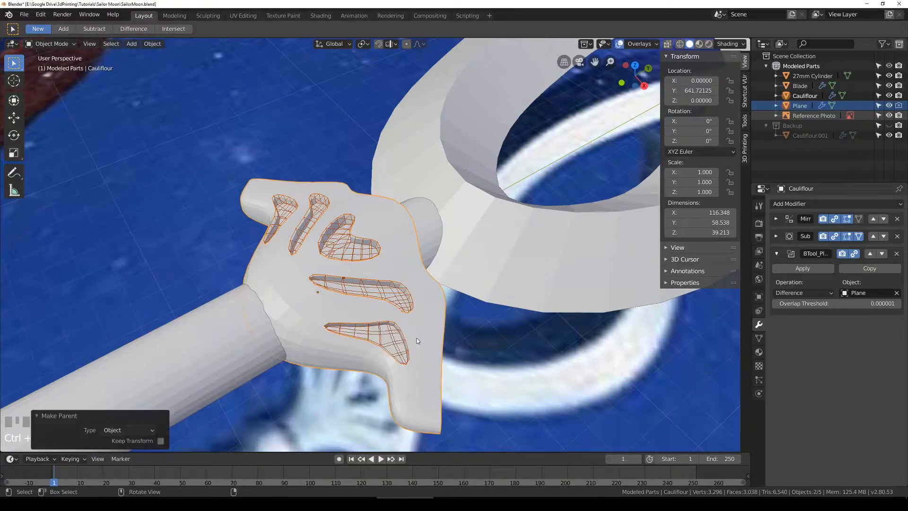
Step: Try moving, scaling and rotating the Cauliflour ornament alone to test the parented cutter, cancelling each transform
click(409, 279)
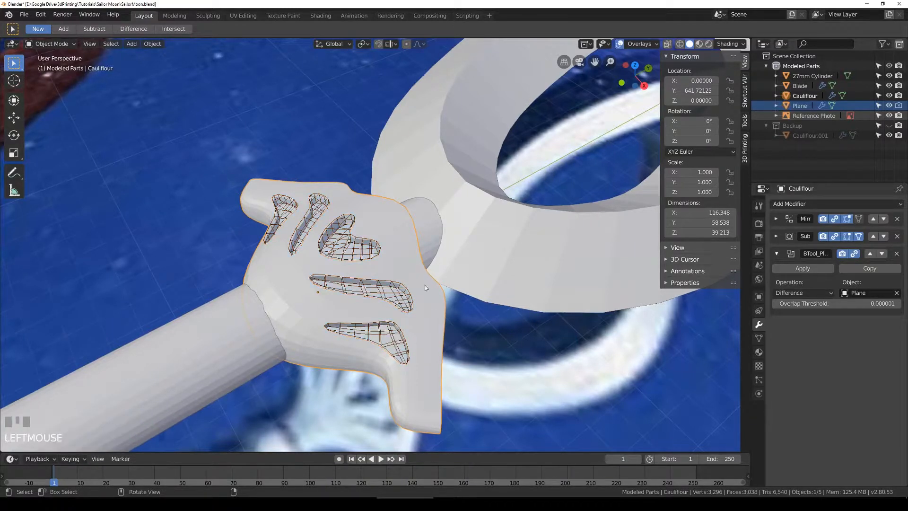
key(g)
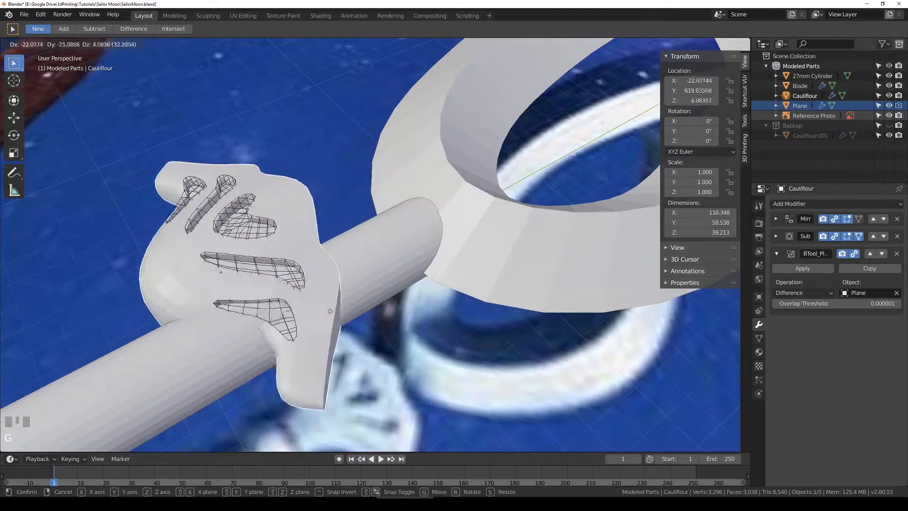
key(s)
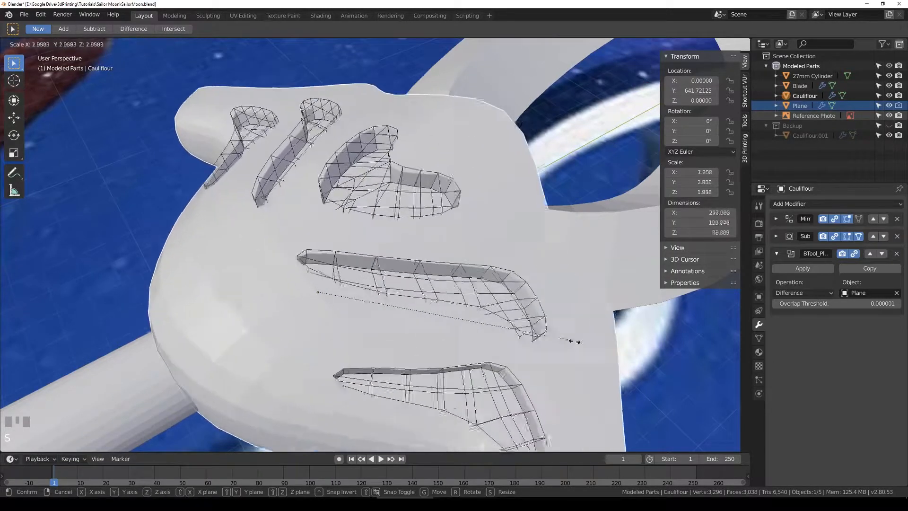
right_click(427, 324)
key(r)
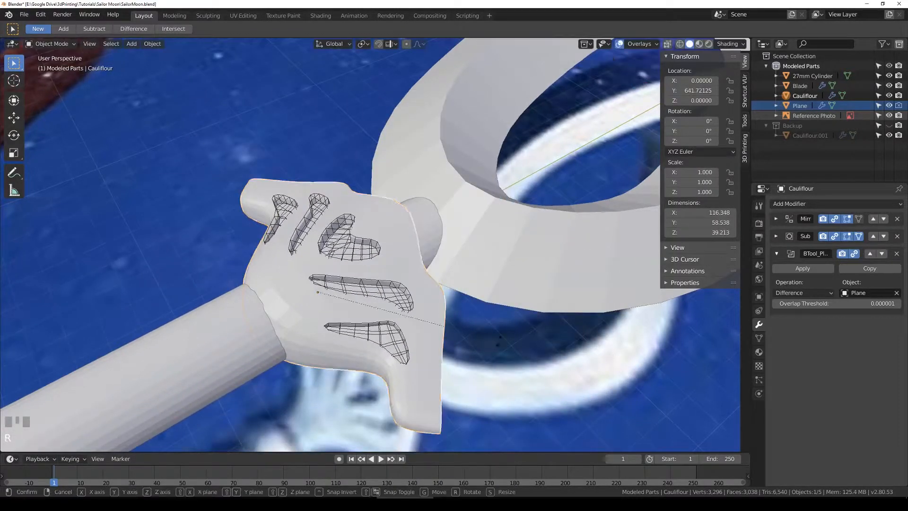
right_click(481, 273)
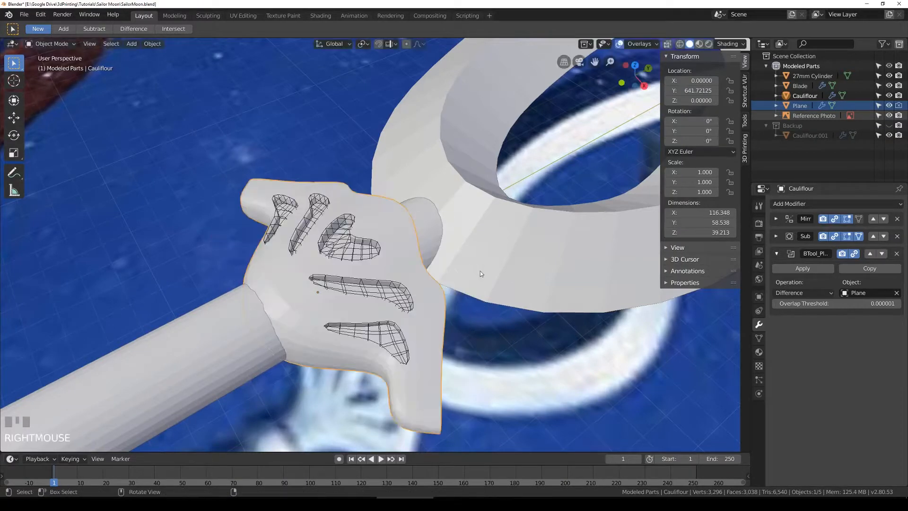
Step: Examine the scene hierarchy entries of Plane and Cauliflour, including Cauliflour's modifier list, and collapse them again
click(813, 116)
click(809, 106)
click(777, 106)
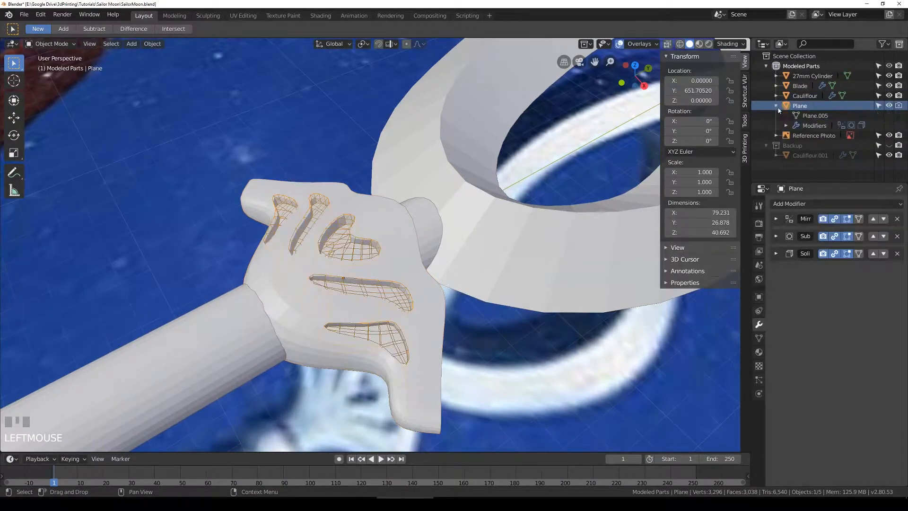
click(776, 106)
click(776, 97)
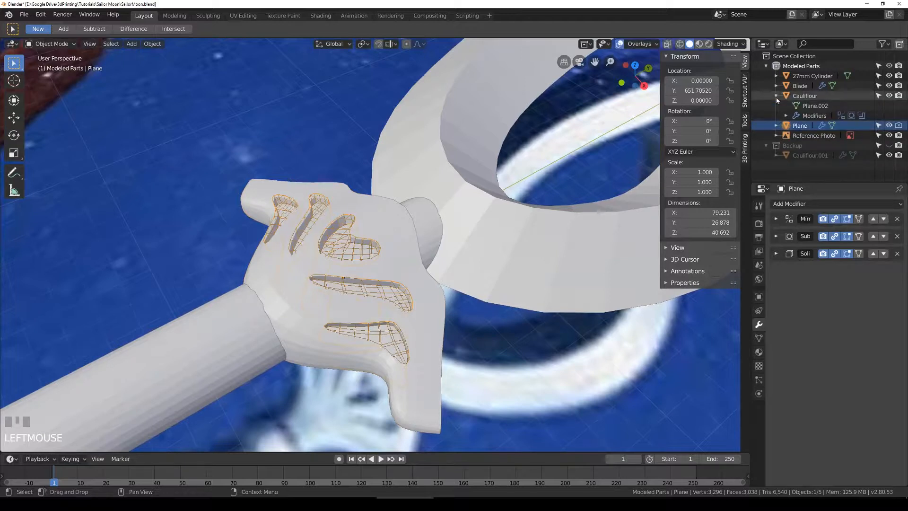
click(776, 95)
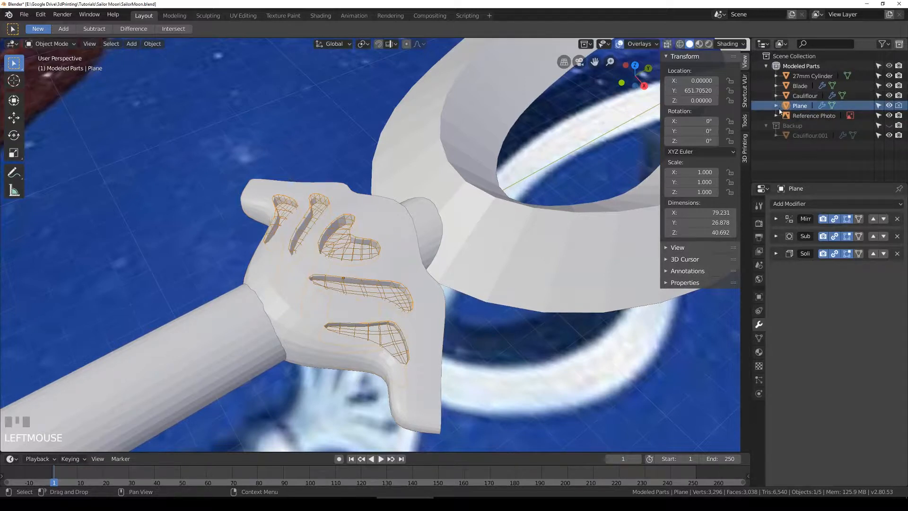
click(778, 106)
click(777, 106)
click(776, 96)
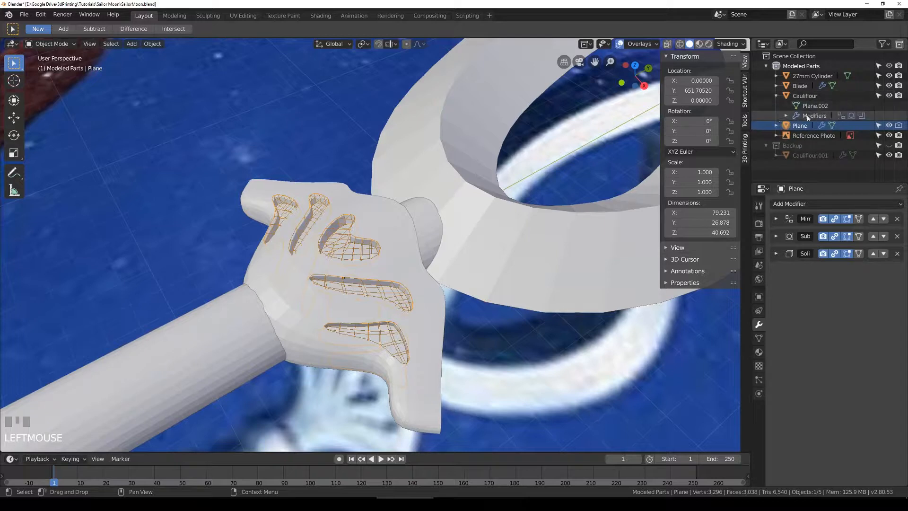
click(807, 117)
click(786, 116)
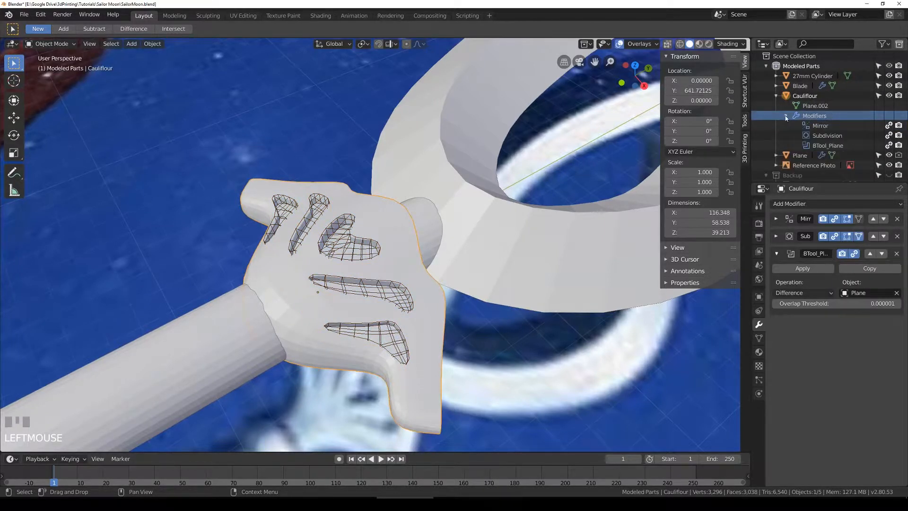
click(786, 116)
click(776, 126)
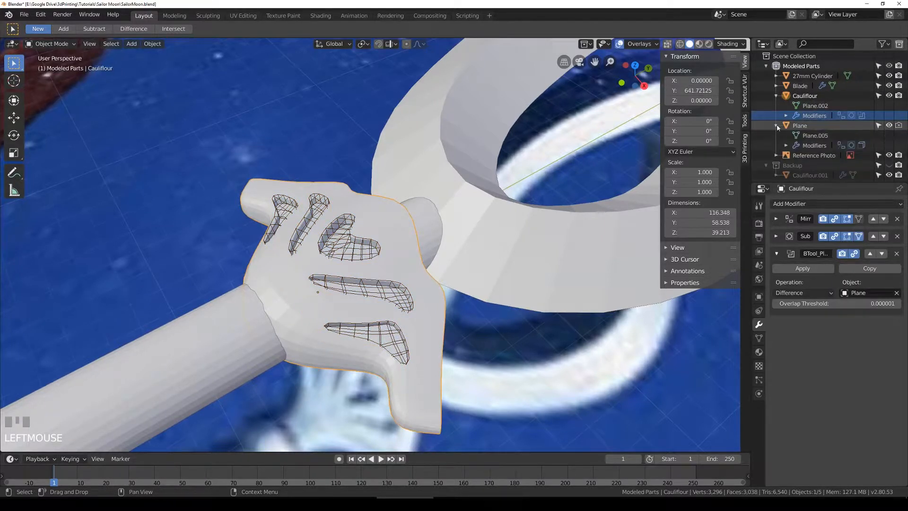
click(776, 125)
click(776, 96)
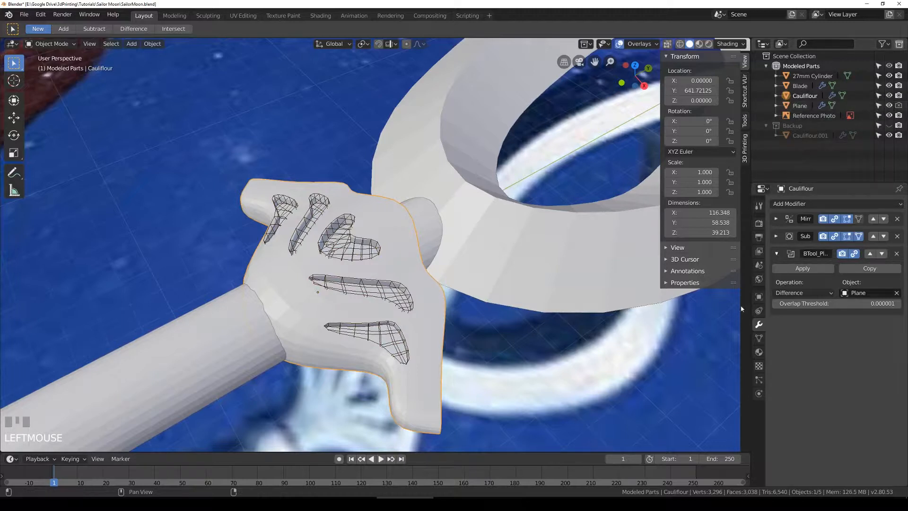
Step: Examine the Cauliflour ornament's object, constraint and modifier properties, and look through the world, scene, output and texture settings
click(759, 279)
click(759, 297)
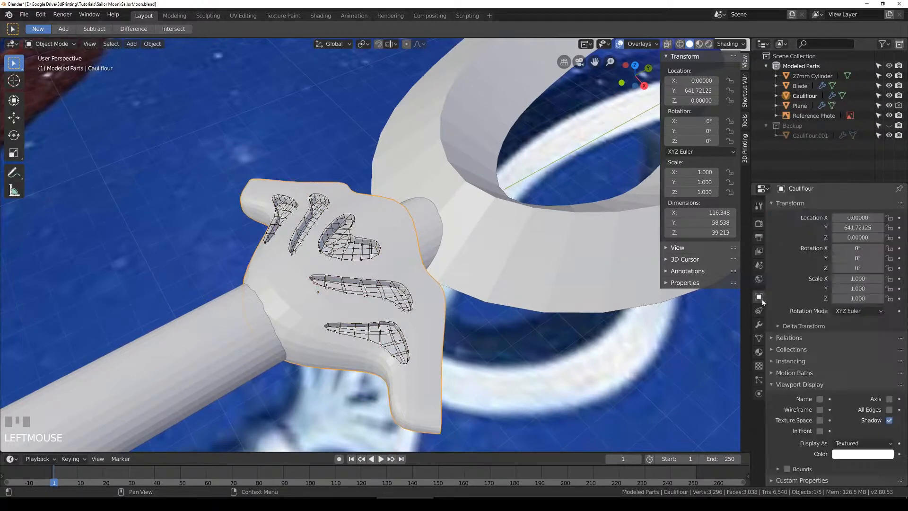
click(759, 325)
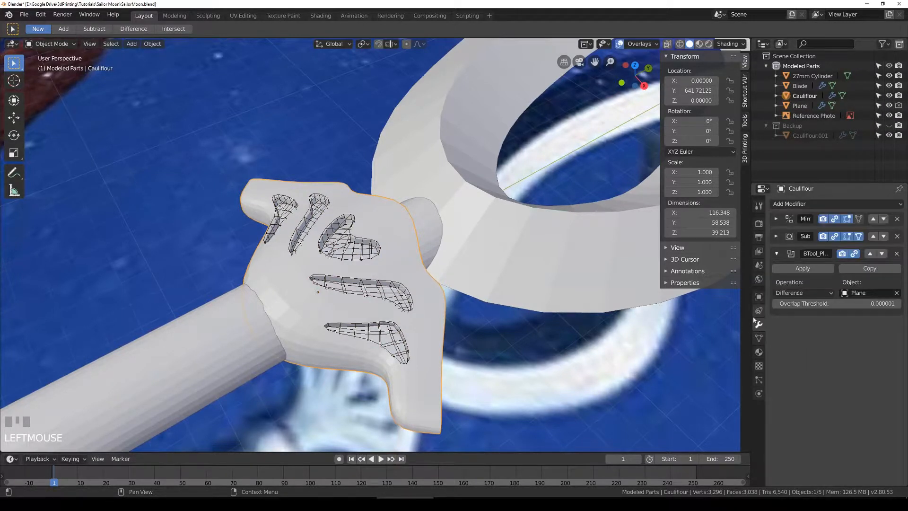
click(776, 253)
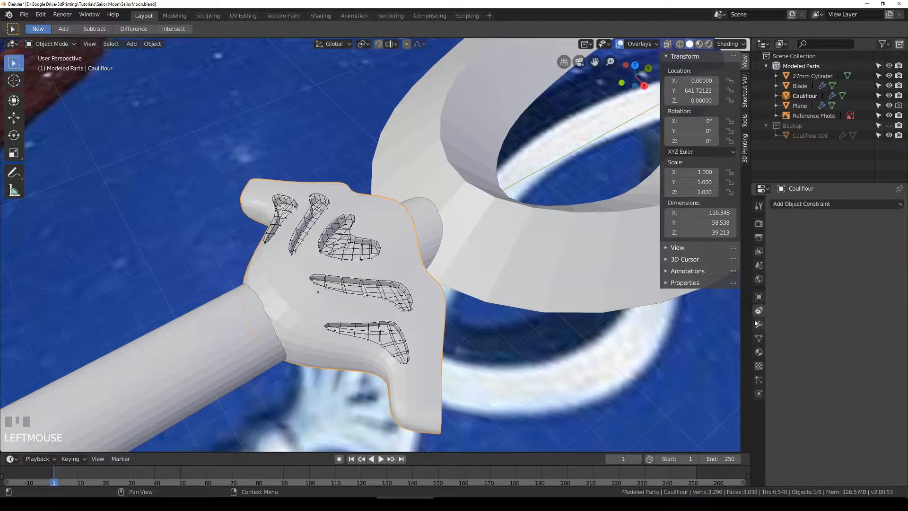
click(759, 296)
click(772, 387)
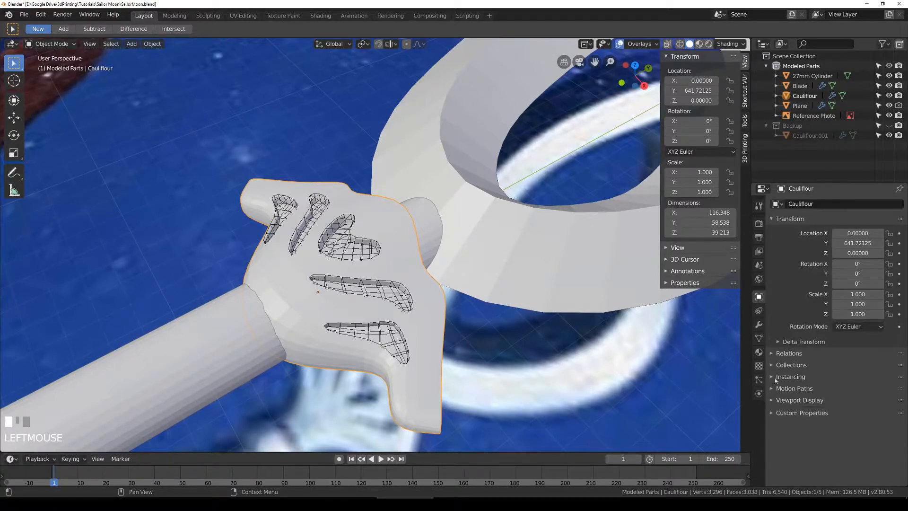
click(758, 338)
click(759, 323)
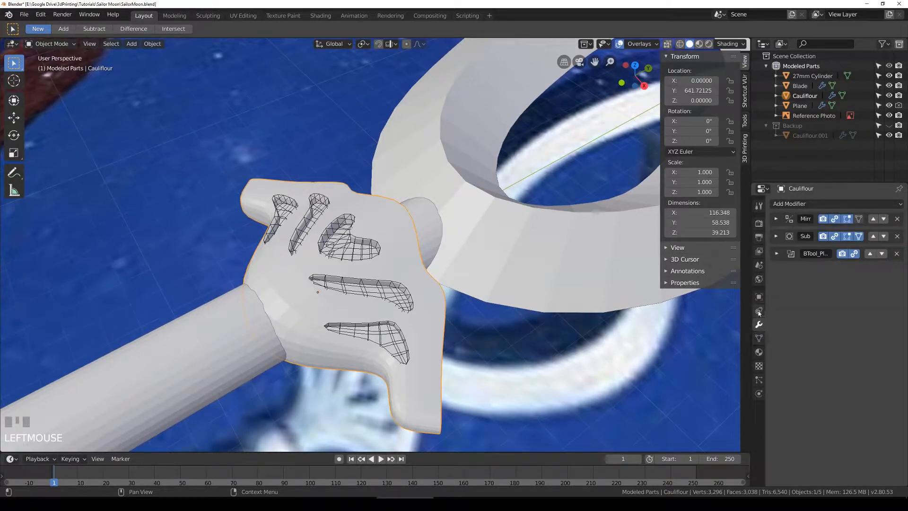
click(759, 296)
click(759, 280)
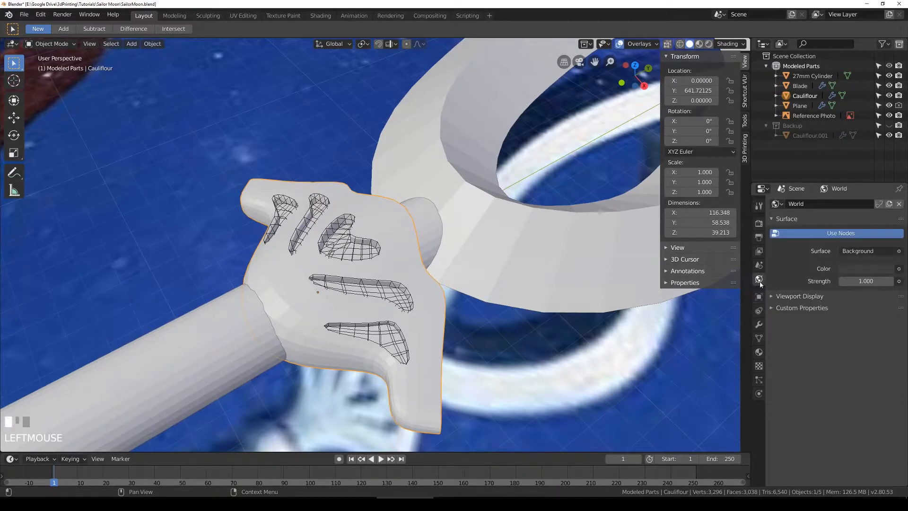
click(759, 266)
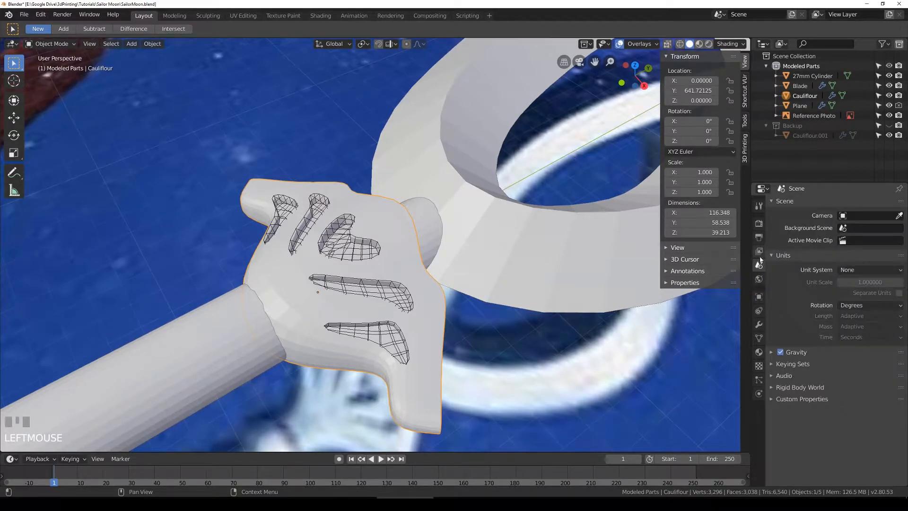
click(759, 251)
click(759, 238)
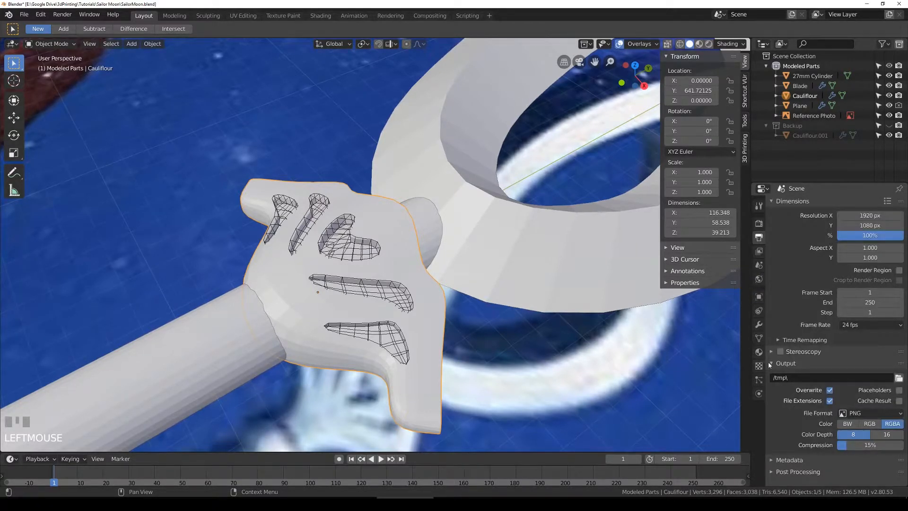
click(770, 364)
click(759, 380)
click(759, 394)
click(759, 365)
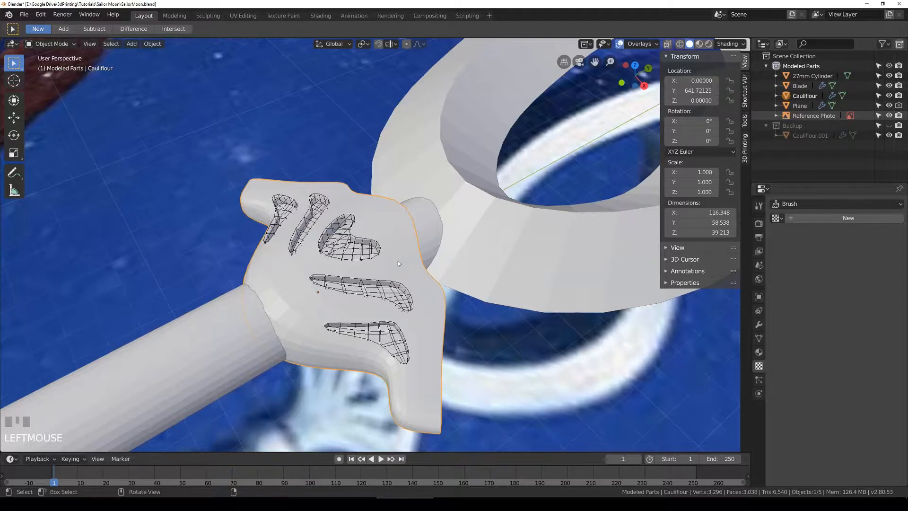
Step: Compare the ornament and handle with the reference photo in a top wireframe view, and save the file
key(KP_7)
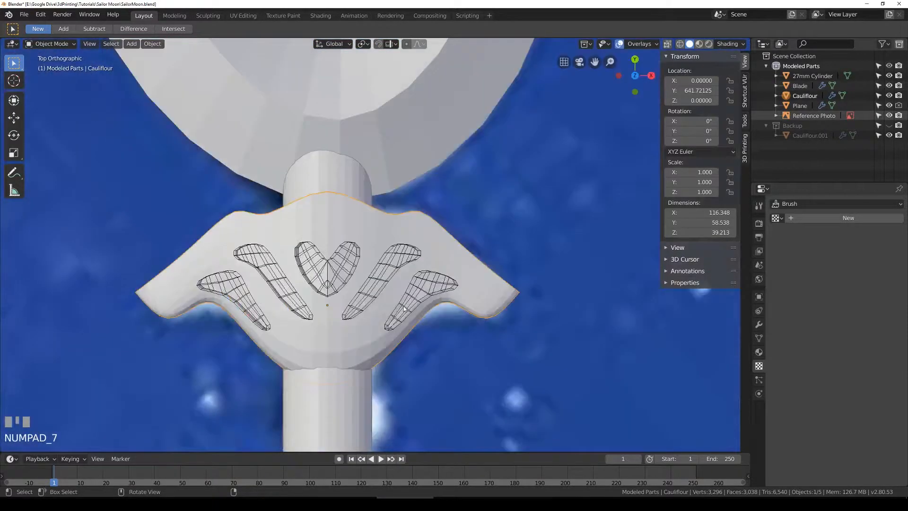
key(z)
scroll(384, 320, down, 3)
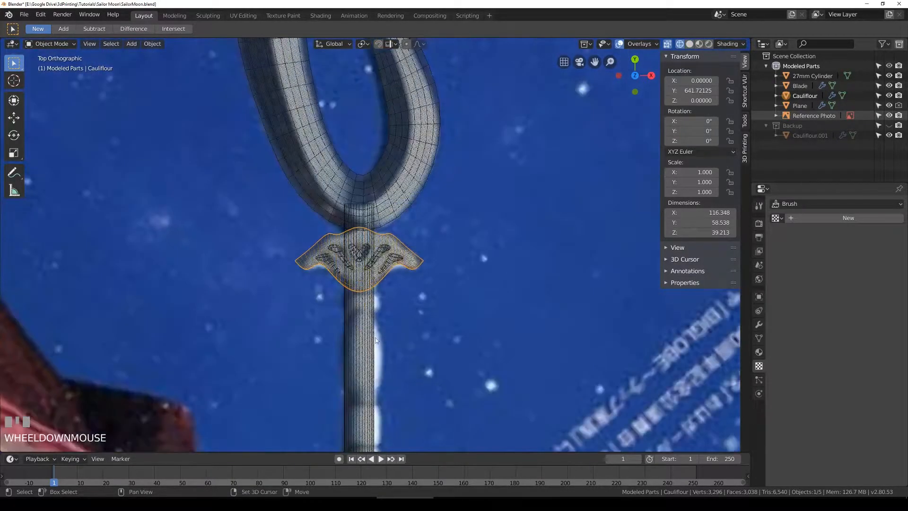
shift+middle_drag(385, 320, 394, 222)
key(ctrl+s)
scroll(410, 221, up, 3)
key(z)
key(z)
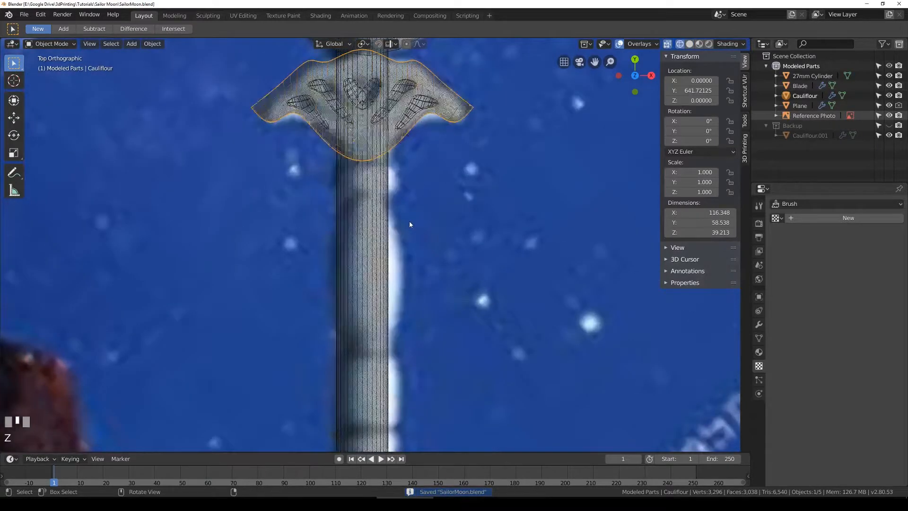
key(z)
mouse_move(418, 136)
shift+middle_down()
mouse_move(419, 225)
mouse_move(365, 185)
mouse_move(362, 206)
mouse_move(382, 190)
shift+middle_up()
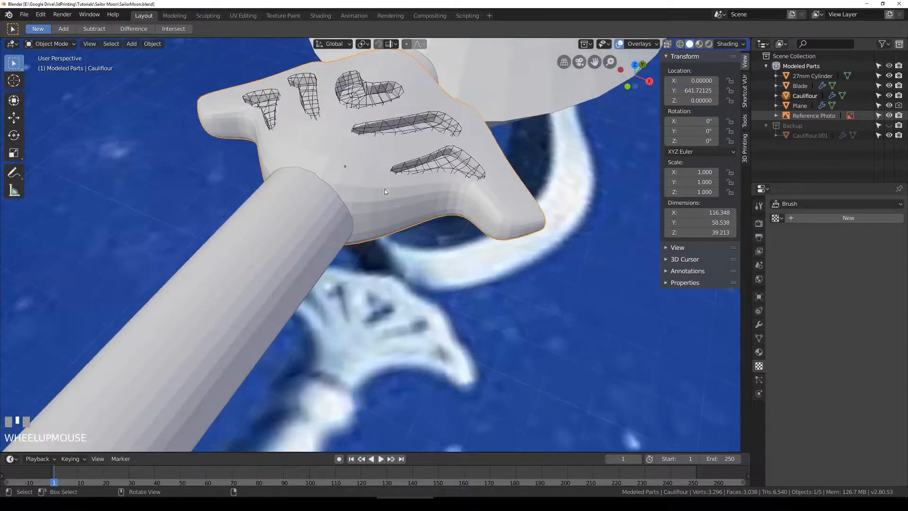
Step: Extrude the Cauliflour ornament's face around the handle outward and scale the new end face down by 0.875 and 0.928
key(Tab)
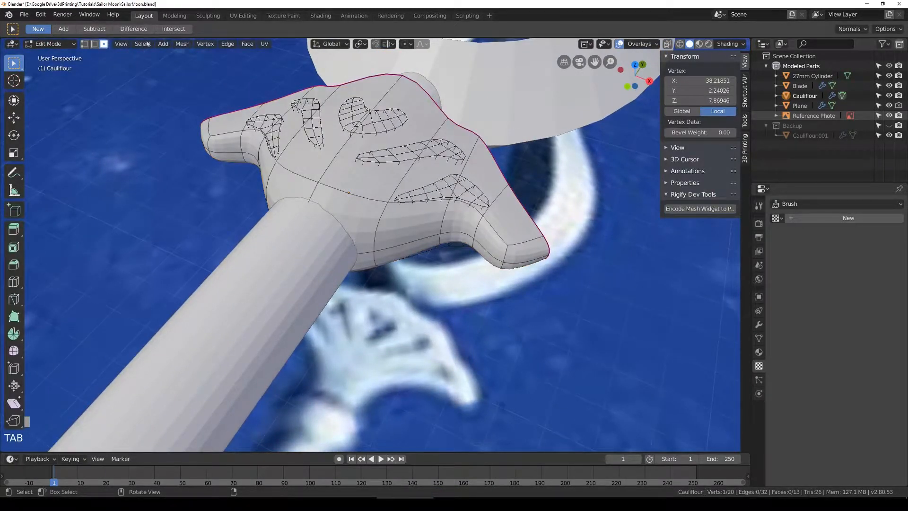
click(104, 44)
click(346, 210)
middle_drag(346, 210, 293, 207)
key(e)
click(428, 255)
key(s)
click(394, 260)
key(s)
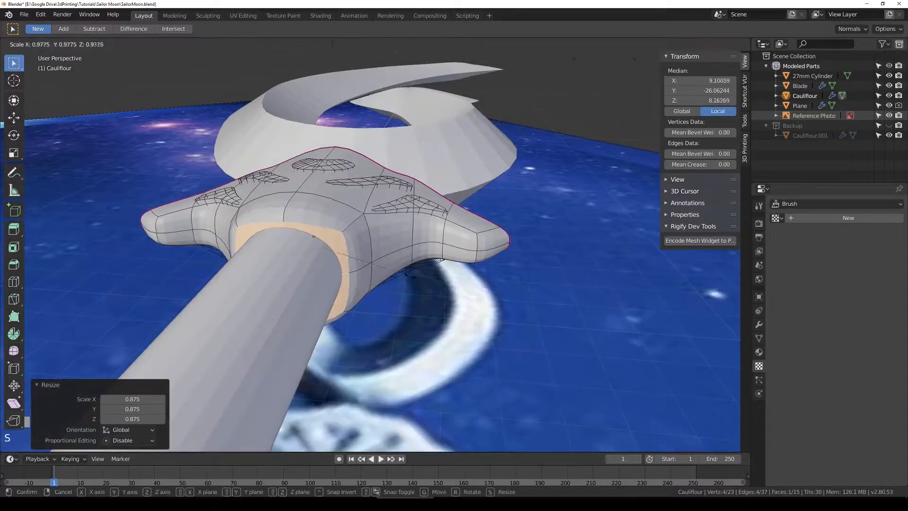
click(406, 277)
Step: Rotate the upper edge of the extruded end face about the Y axis and shift the neighbouring side edge along X
click(94, 44)
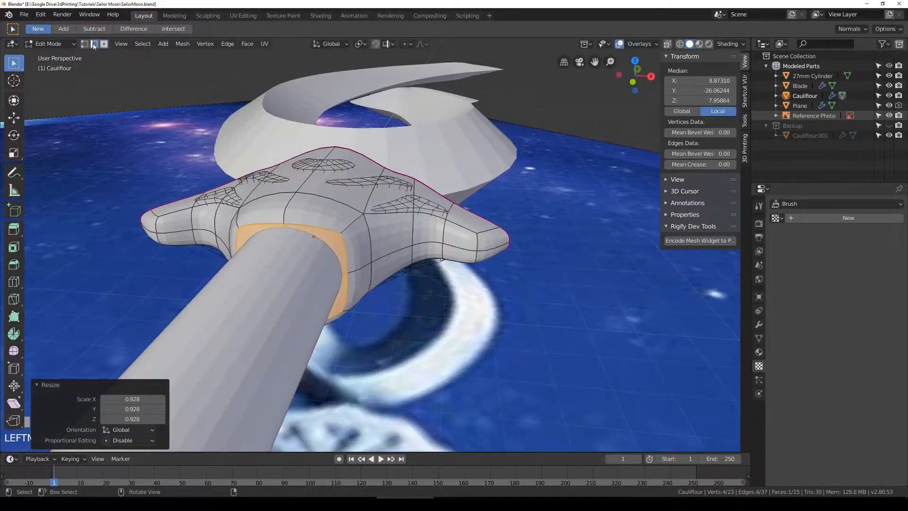
scroll(337, 220, up, 1)
click(315, 223)
key(g)
key(z)
right_click(408, 229)
key(r)
key(x)
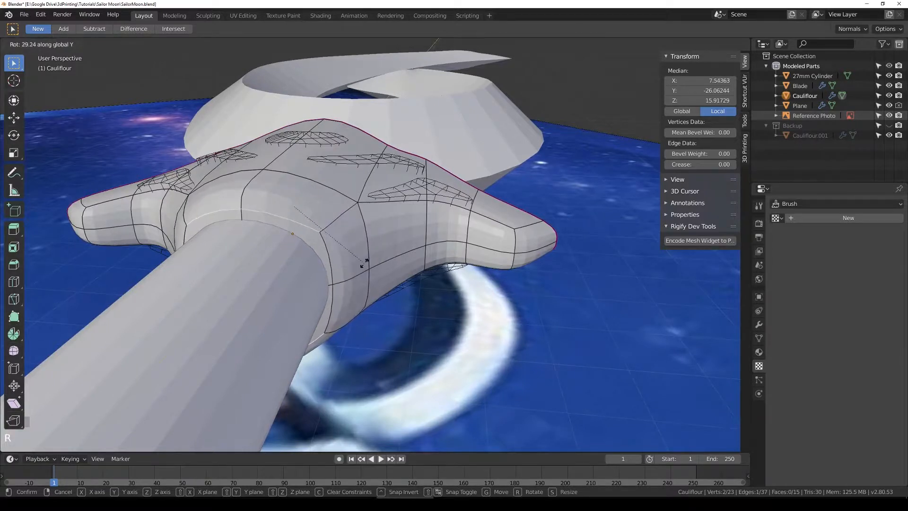
click(364, 261)
click(350, 295)
key(g)
key(x)
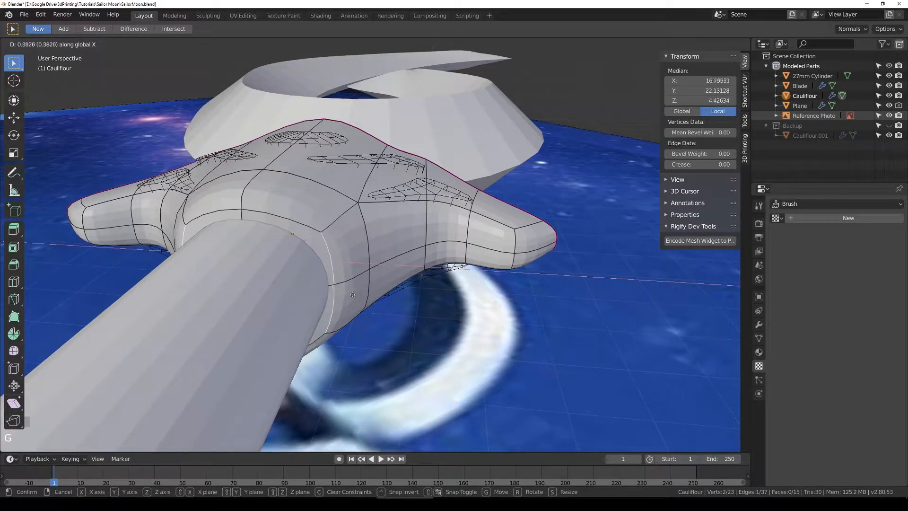
click(361, 293)
middle_drag(361, 293, 349, 312)
key(Tab)
scroll(377, 246, down, 4)
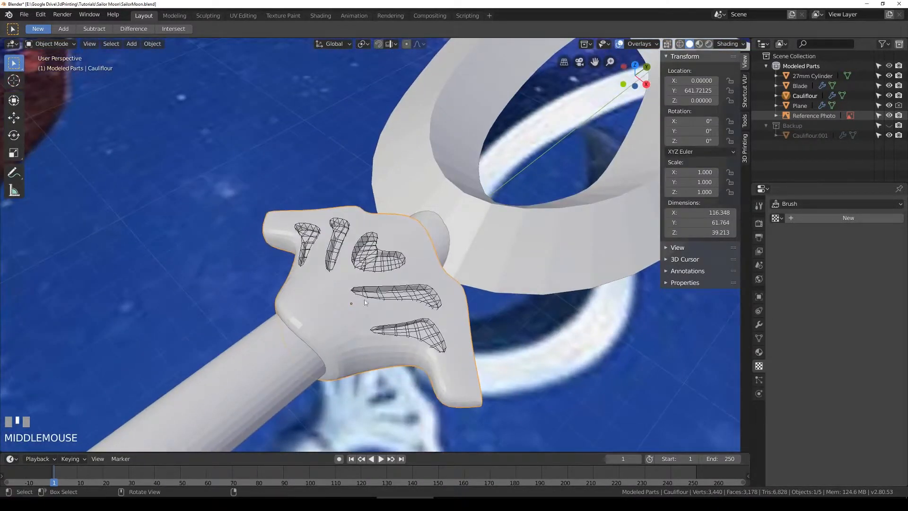
Step: Set a mean crease of 1.00 on the upper and side edges where the extruded collar meets the ornament
key(Tab)
alt+click(346, 324)
shift+click(354, 348)
middle_drag(354, 348, 331, 247)
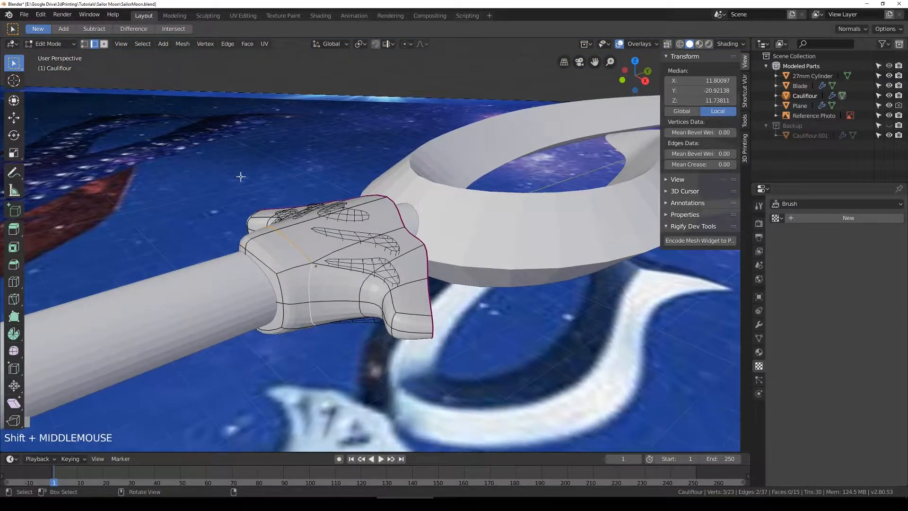
scroll(291, 177, down, 2)
middle_drag(291, 177, 349, 212)
scroll(350, 212, up, 2)
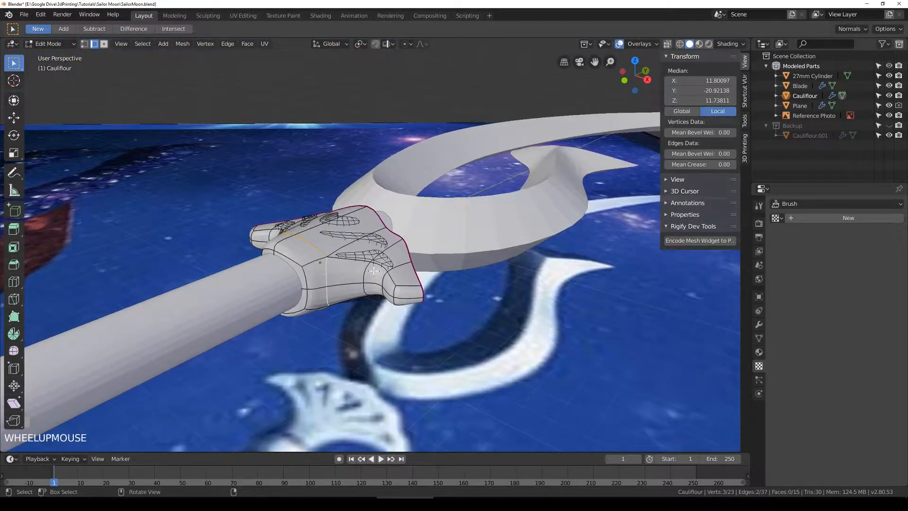
scroll(443, 231, up, 1)
drag(678, 164, 701, 164)
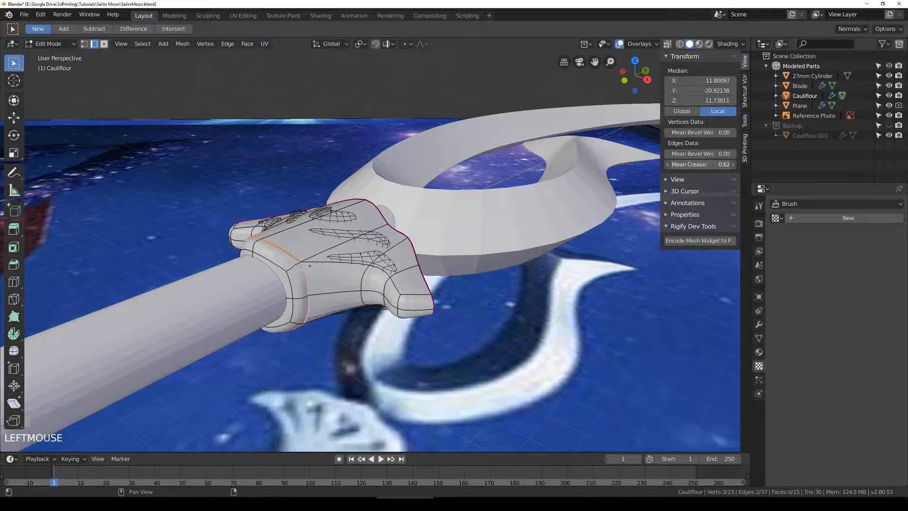
Step: Move the creased collar edges 9.761 along the Y axis toward the ornament's grooves
middle_drag(325, 226, 346, 286)
key(g)
key(y)
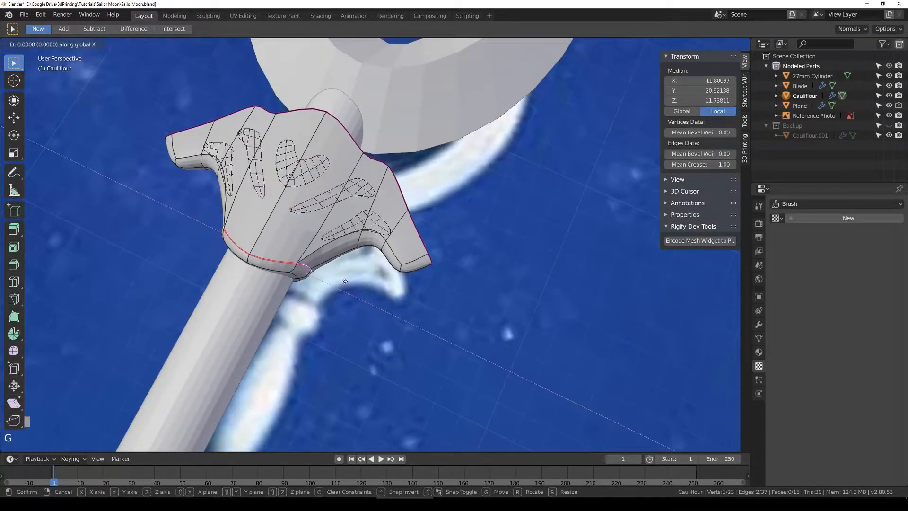
click(365, 260)
middle_drag(365, 260, 340, 259)
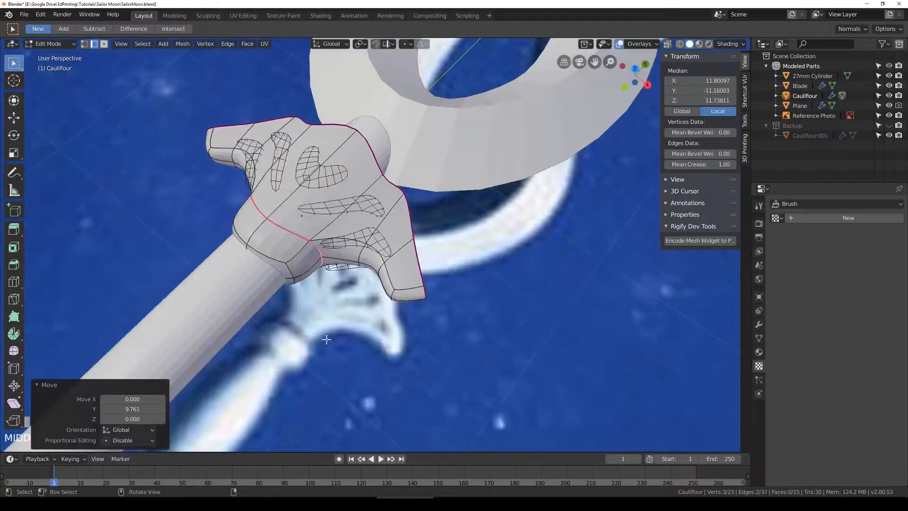
key(Tab)
key(Tab)
scroll(303, 268, up, 2)
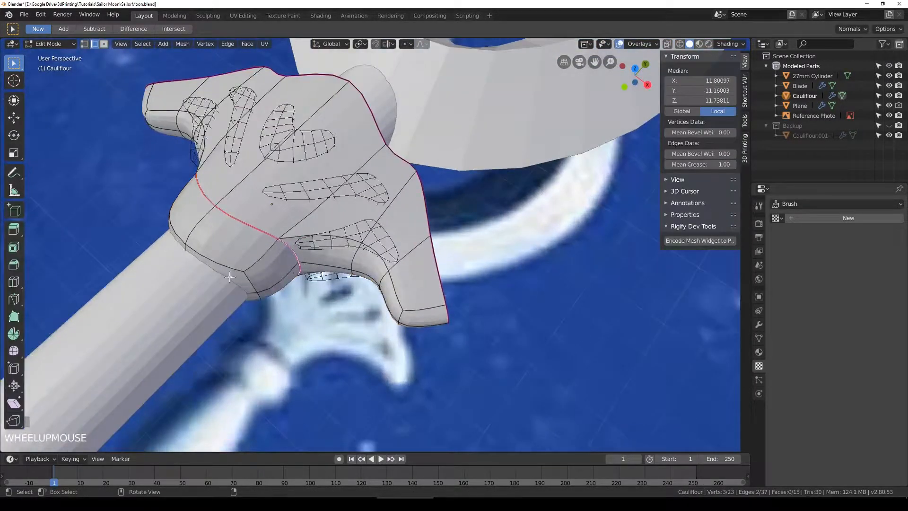
Step: Raise the mean crease of the upper and side edges at the collar's handle end to the maximum
alt+click(232, 263)
shift+click(264, 285)
middle_drag(264, 286, 303, 246)
drag(700, 164, 736, 164)
middle_drag(323, 263, 308, 237)
key(Tab)
scroll(291, 232, down, 3)
Step: Flatten the collar's end face by scaling it to 0 along the global Y axis
key(Tab)
click(104, 43)
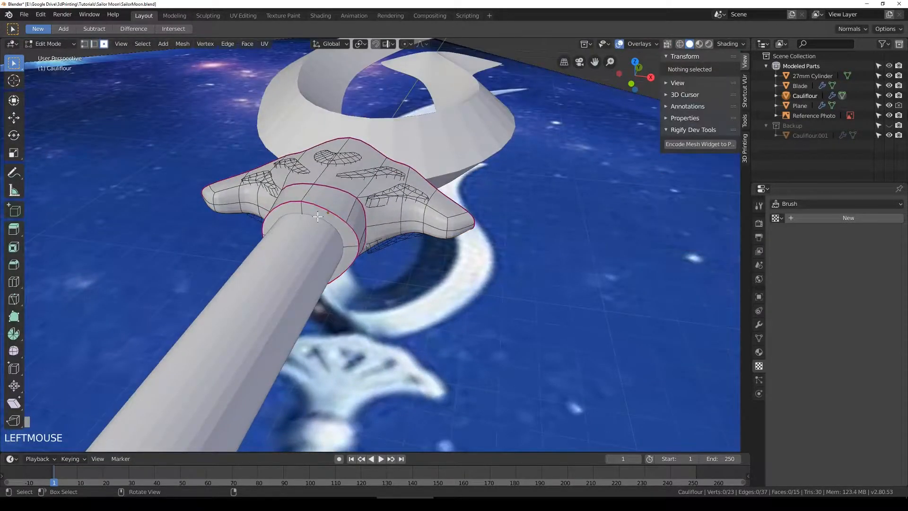
click(348, 251)
key(s)
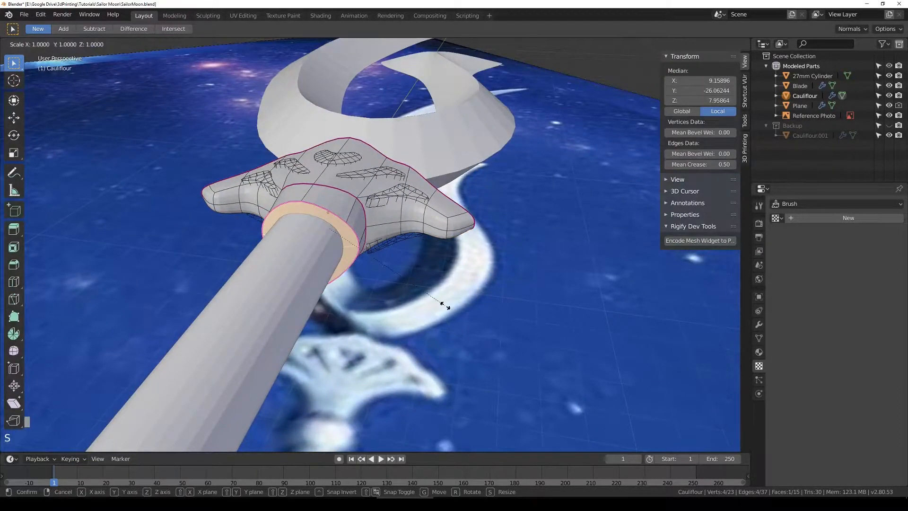
key(x)
key(y)
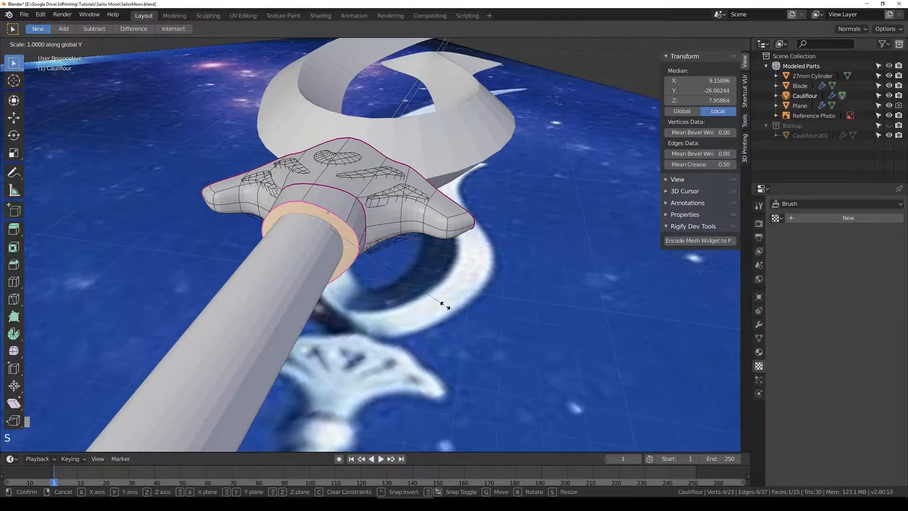
click(447, 305)
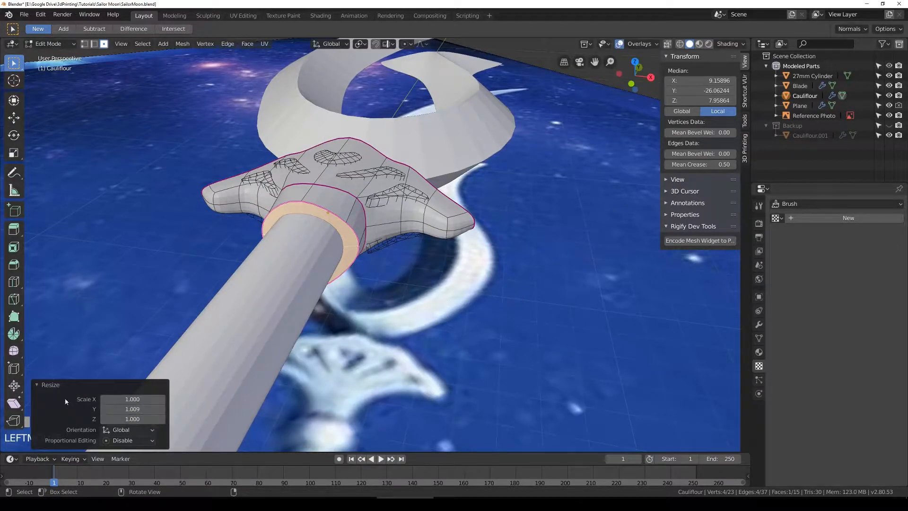
click(130, 409)
text(0)
key(Return)
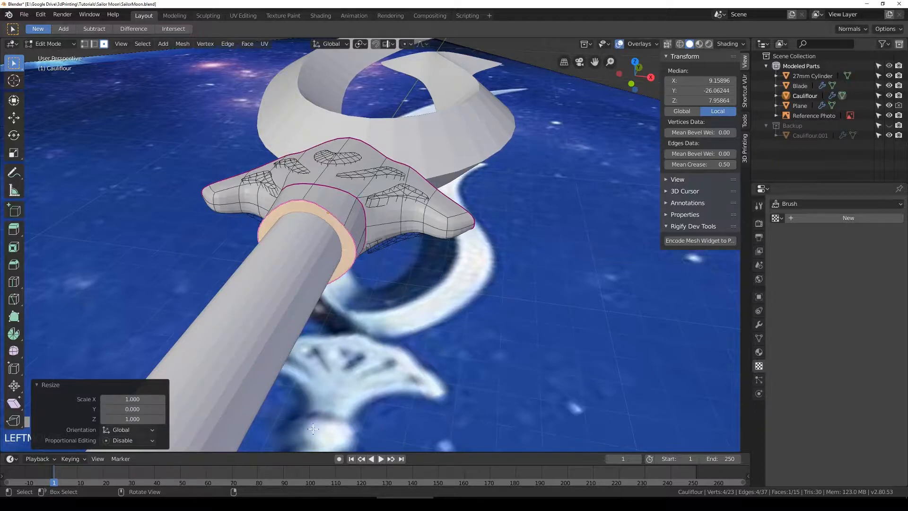
middle_drag(385, 267, 244, 251)
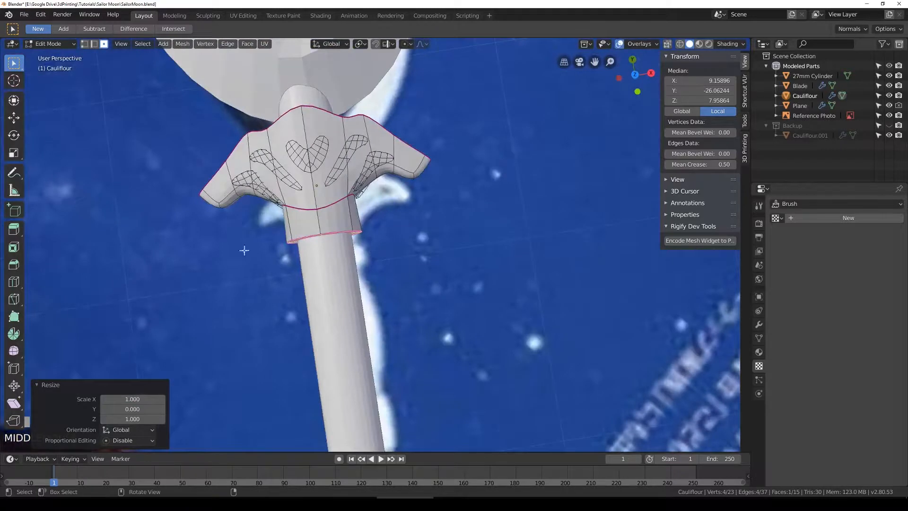
middle_drag(388, 288, 428, 286)
key(Tab)
key(Tab)
Step: Scale the collar's end face to 0.813 and shift it along X toward the handle so the collar tapers
scroll(450, 265, up, 2)
key(s)
click(438, 247)
key(g)
key(x)
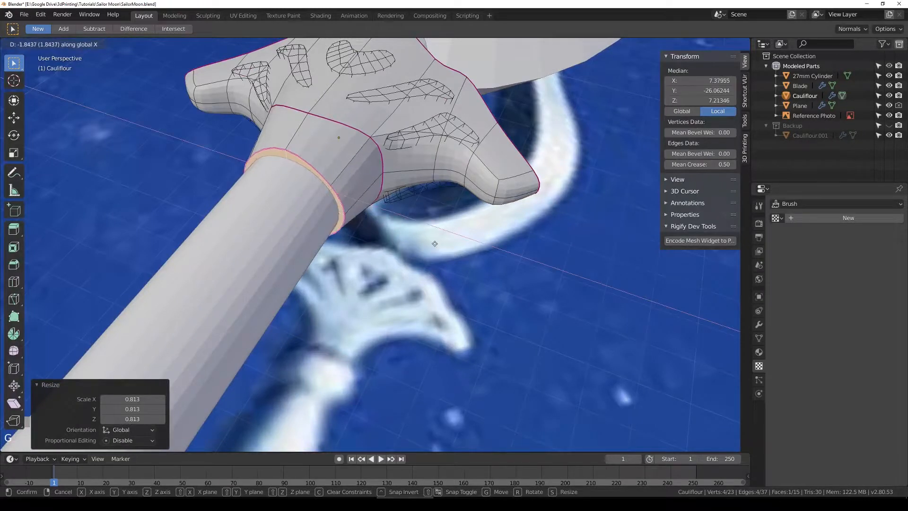
click(384, 206)
middle_drag(384, 206, 339, 170)
key(Tab)
scroll(360, 176, down, 3)
scroll(364, 177, up, 4)
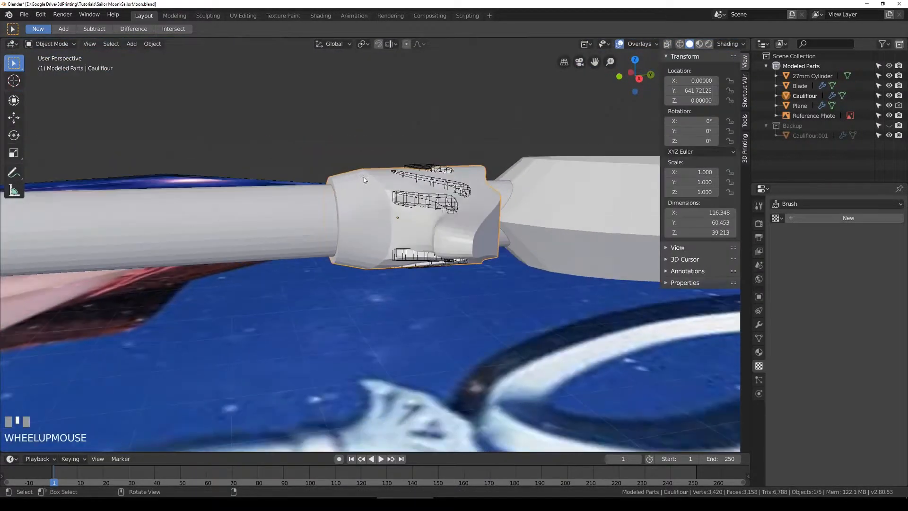
Step: Lower the upper side vertex of the Cauliflour collar's ornament-side creased loop along the global Z axis
key(Tab)
click(84, 44)
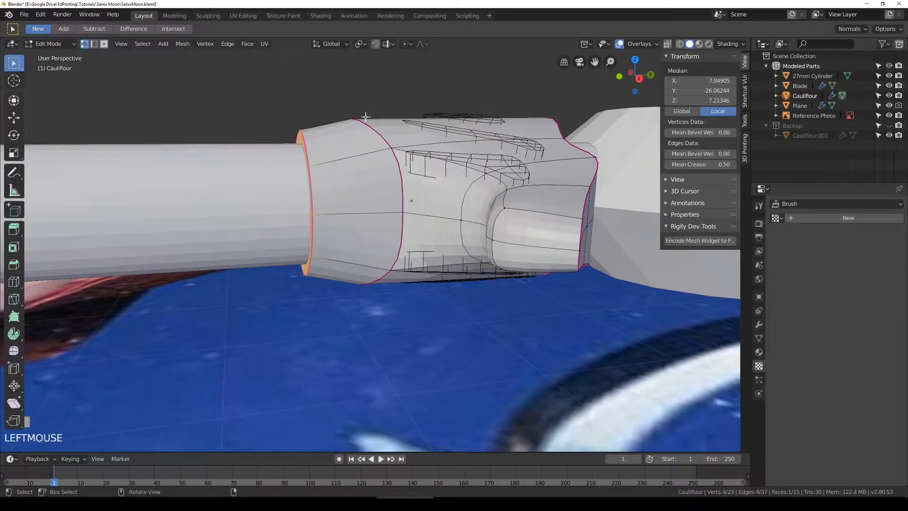
click(357, 116)
middle_drag(357, 116, 444, 154)
key(g)
key(z)
click(403, 151)
key(g)
key(z)
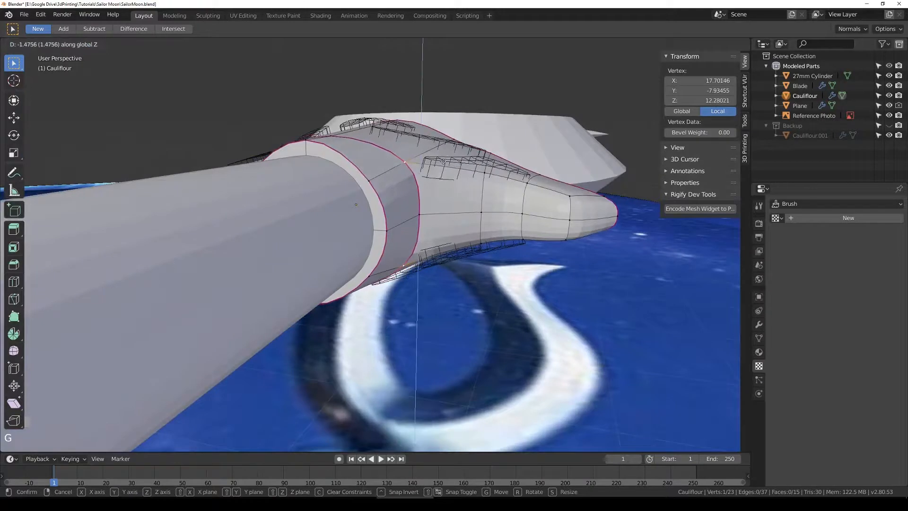
click(445, 159)
Step: Move the side vertex of the collar's ornament-side creased loop about 0.77 inward along the global X axis
click(419, 214)
middle_drag(419, 214, 440, 227)
key(g)
key(x)
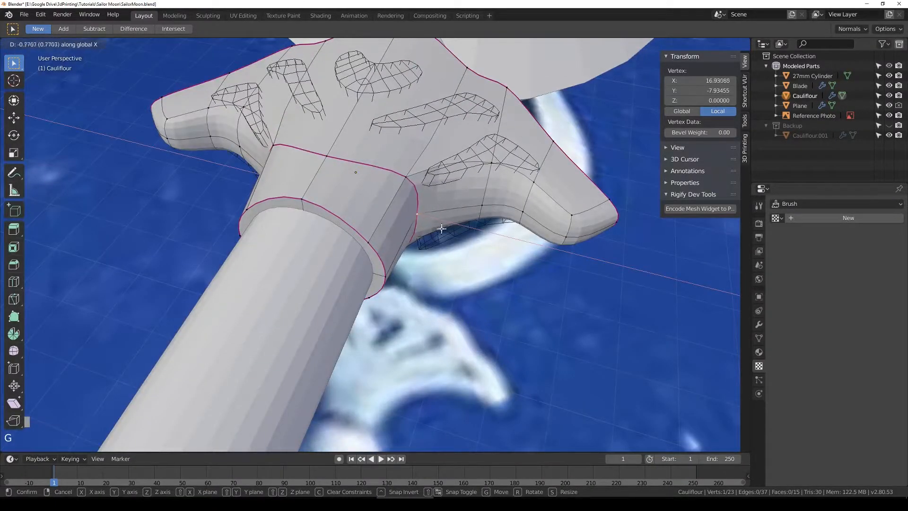
click(441, 228)
key(Tab)
Step: Rotate and reposition the outermost groove of the Plane cutter in top view, away from the ornament's concave edge
click(491, 166)
key(Tab)
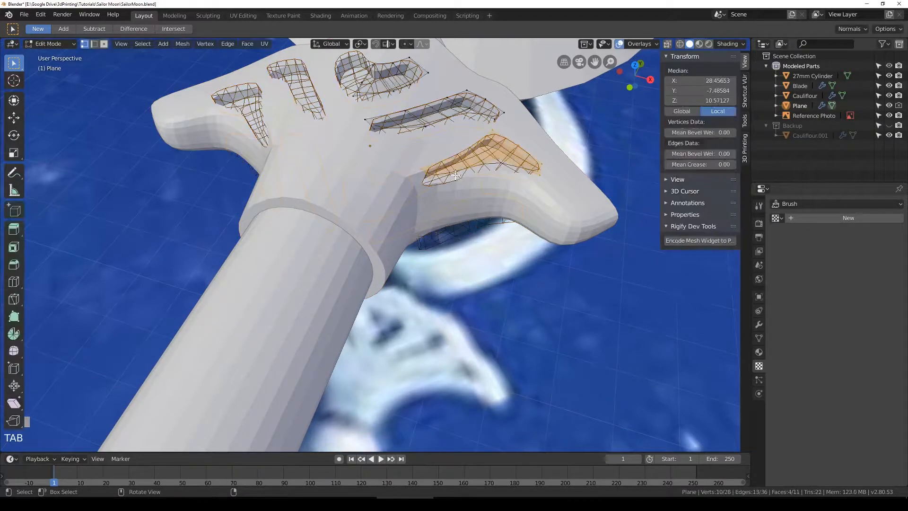
key(KP_7)
scroll(455, 175, up, 3)
shift+middle_drag(563, 108, 452, 228)
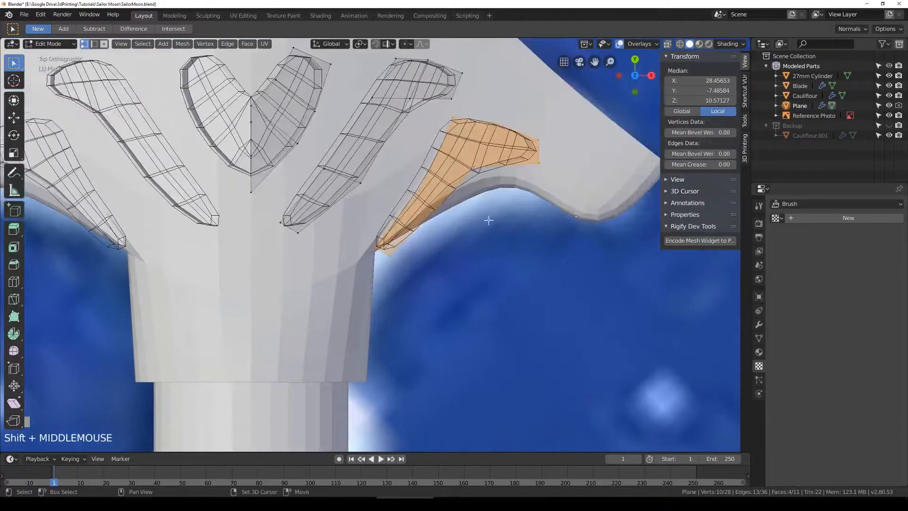
key(r)
click(642, 256)
key(g)
click(637, 254)
Step: Fit the outermost groove to the ornament's sloping surface by shifting it, raising it 0.274 along Z and rotating it slightly
middle_drag(574, 252, 559, 191)
scroll(547, 198, down, 3)
scroll(509, 201, down, 2)
key(g)
click(531, 196)
key(g)
key(z)
click(513, 197)
middle_drag(512, 197, 554, 205)
key(r)
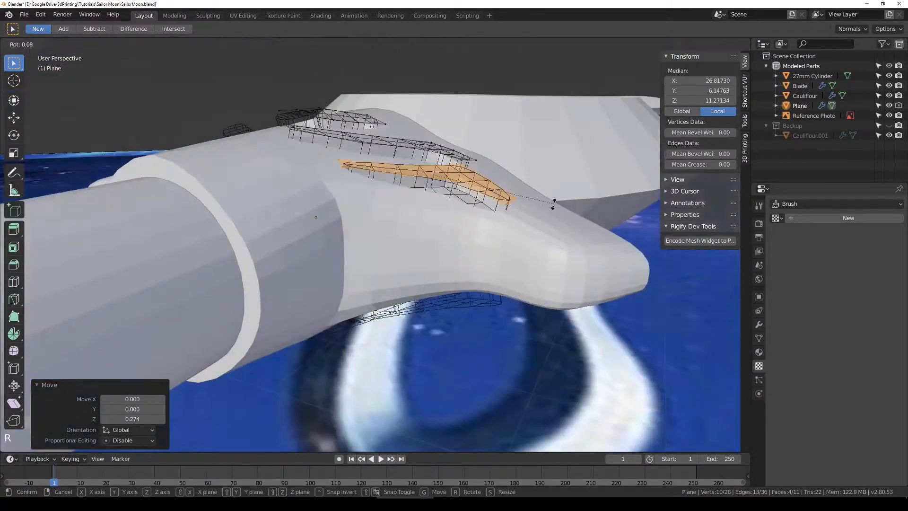
click(554, 204)
key(Tab)
Step: Reposition the groove between the heart and the outermost groove, rotate it -1.61° in top view, and save the file
middle_drag(331, 190, 376, 248)
click(393, 185)
click(399, 171)
key(KP_7)
key(Tab)
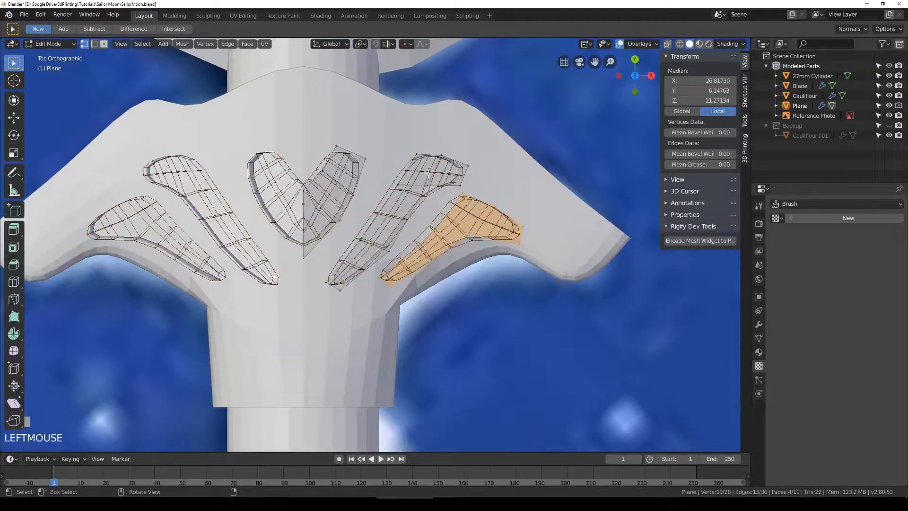
click(429, 189)
key(ctrl+l)
scroll(430, 189, up, 1)
key(g)
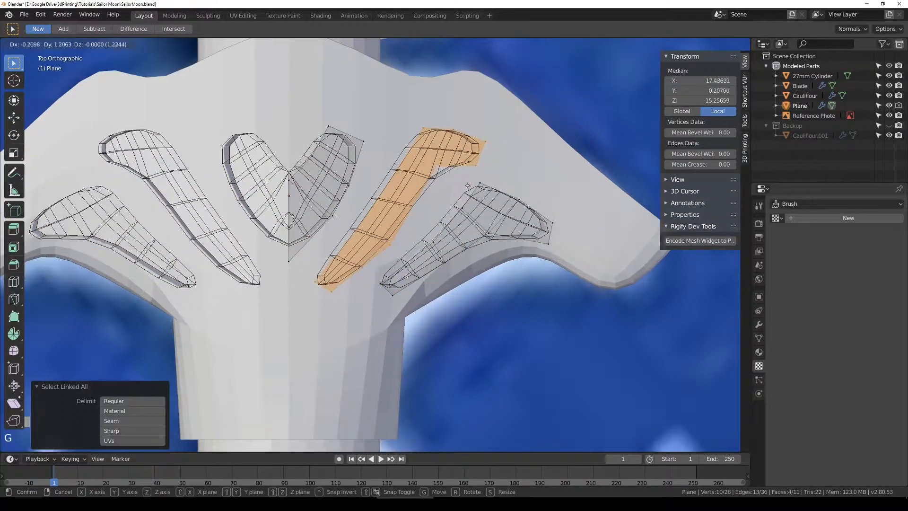
click(474, 191)
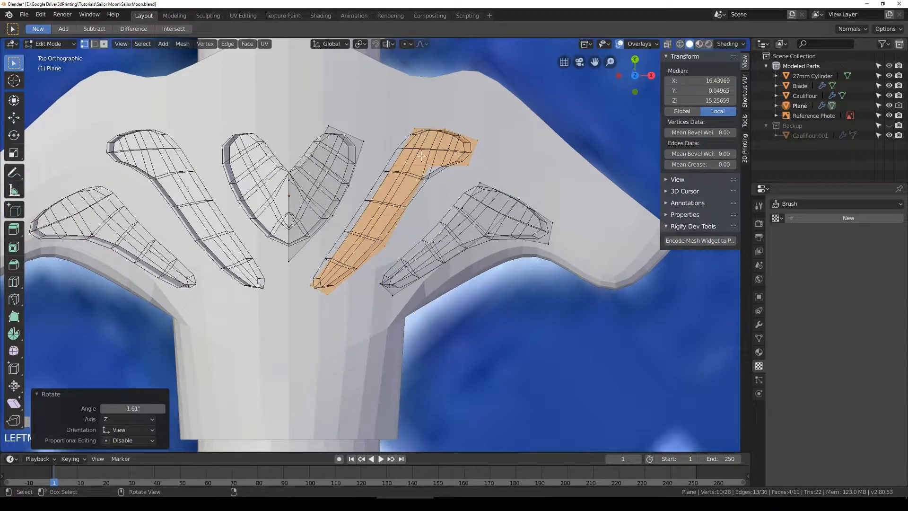
key(Tab)
key(ctrl+s)
Step: Select the Cauliflour ornament's creased edge loop facing the blade, using edge selection mode
scroll(422, 159, down, 4)
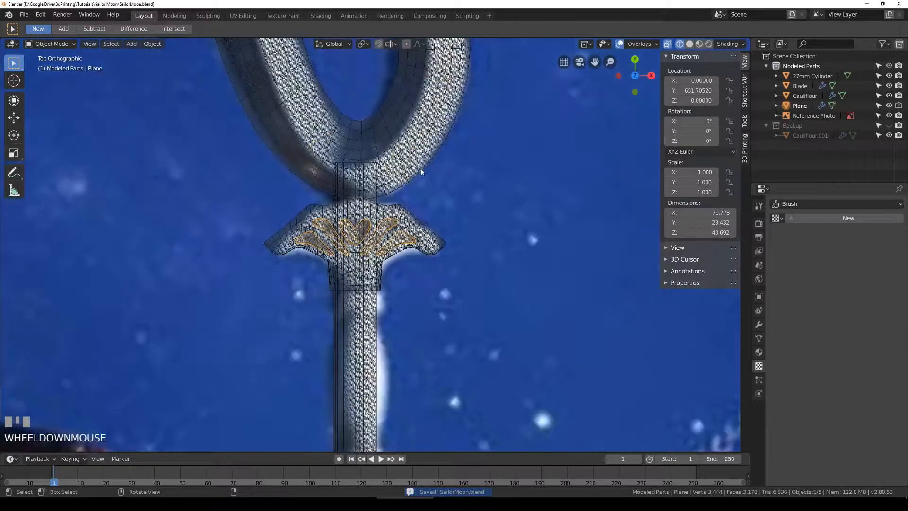
scroll(421, 171, up, 2)
middle_drag(420, 171, 351, 203)
scroll(419, 204, down, 5)
scroll(286, 243, up, 3)
click(285, 243)
middle_drag(286, 243, 328, 238)
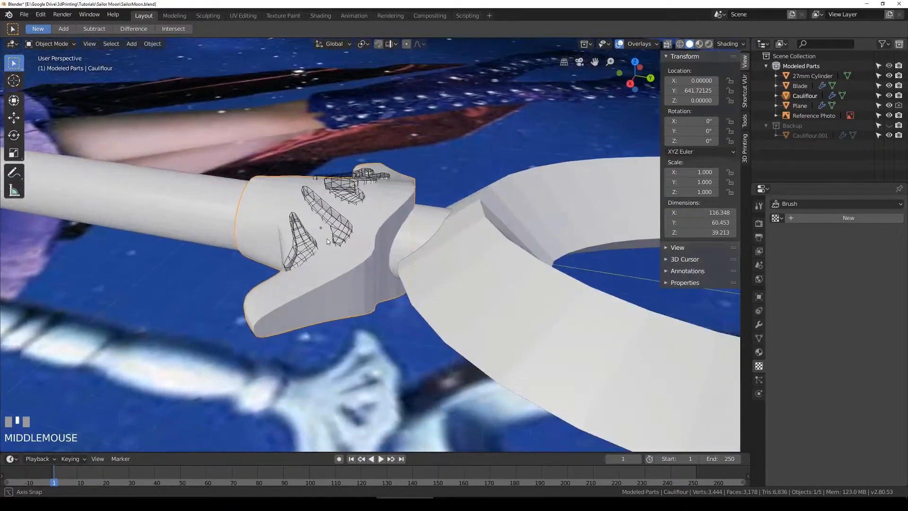
scroll(327, 239, up, 3)
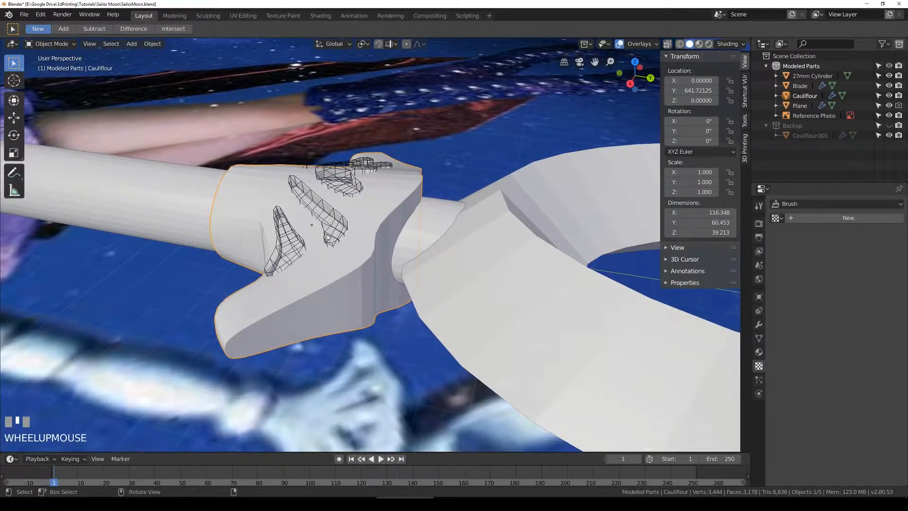
key(Tab)
alt+click(346, 271)
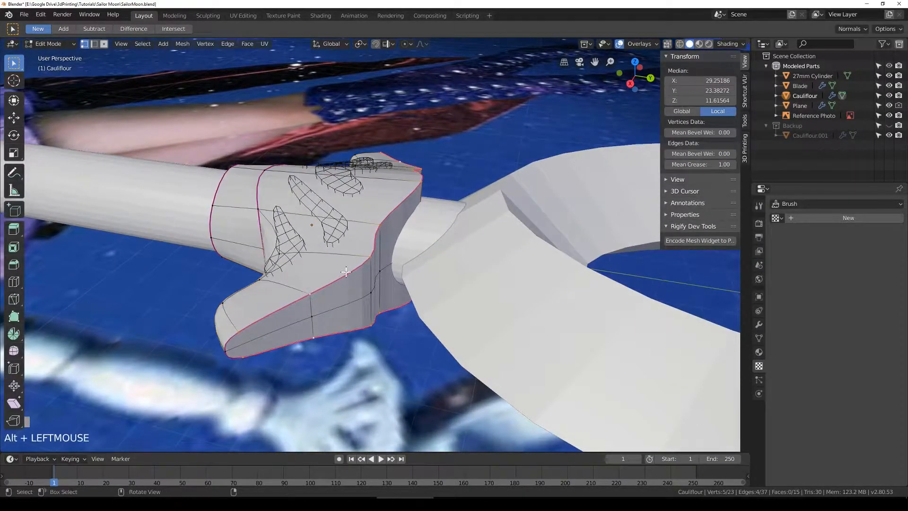
click(95, 44)
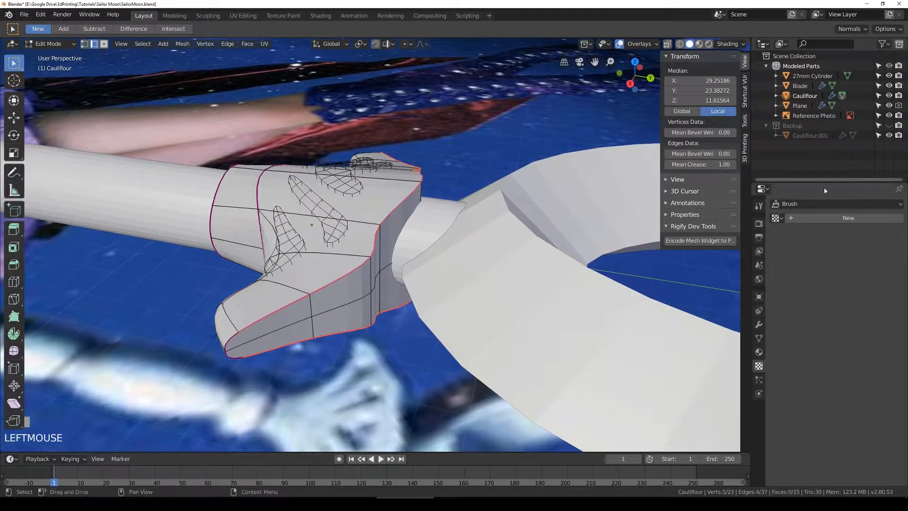
Step: Add a Bevel modifier to the Cauliflour ornament with its limit method set to Weight
click(758, 325)
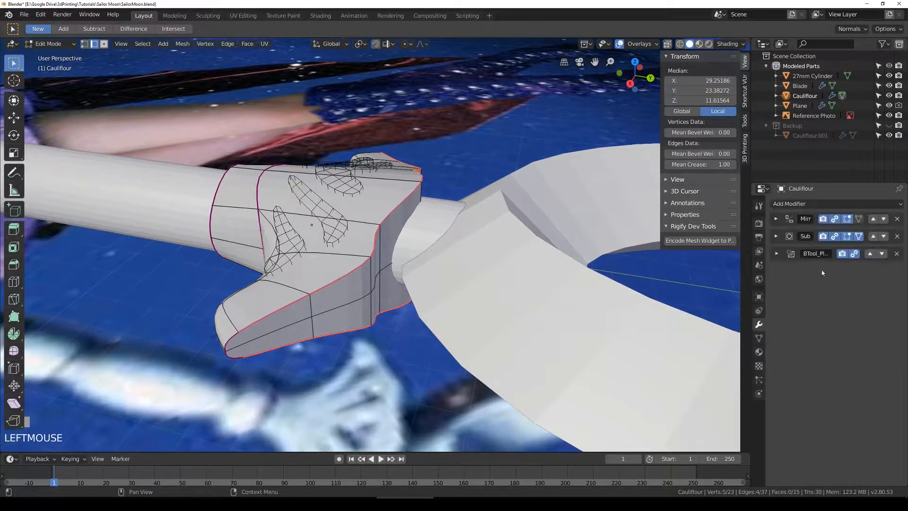
click(812, 203)
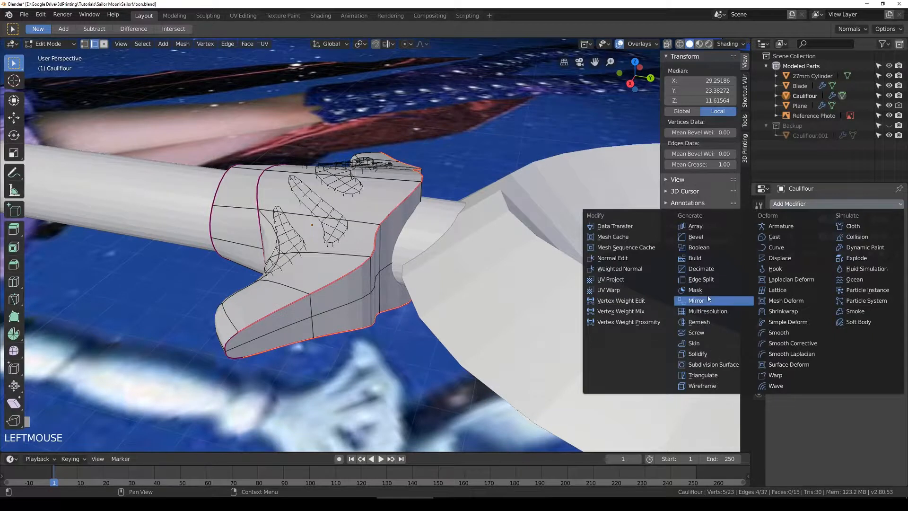
click(705, 238)
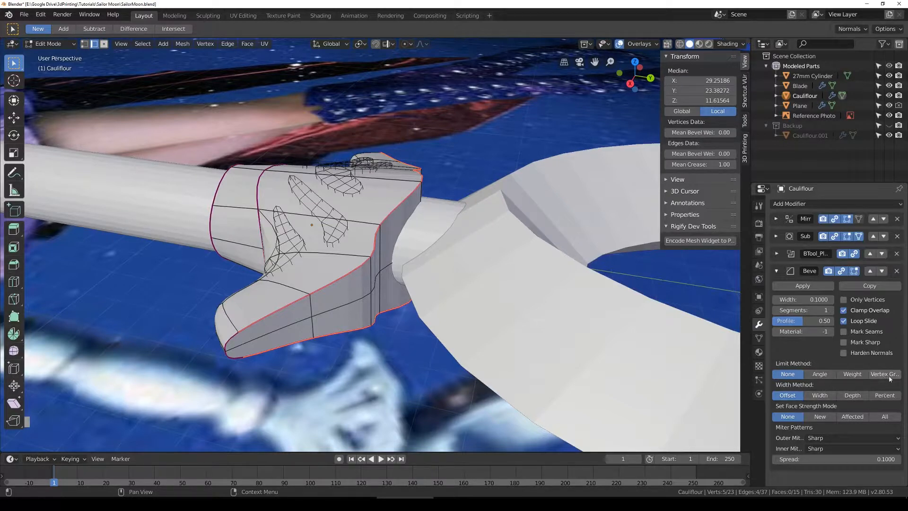
click(852, 374)
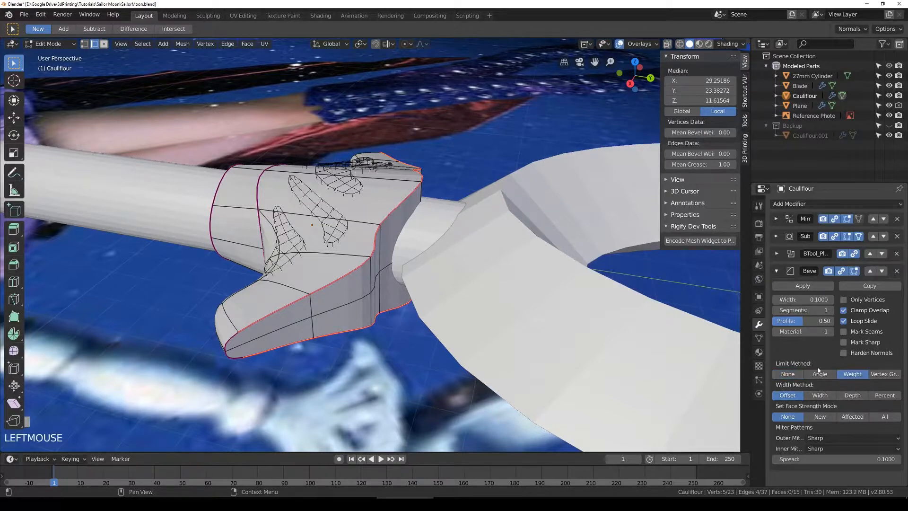
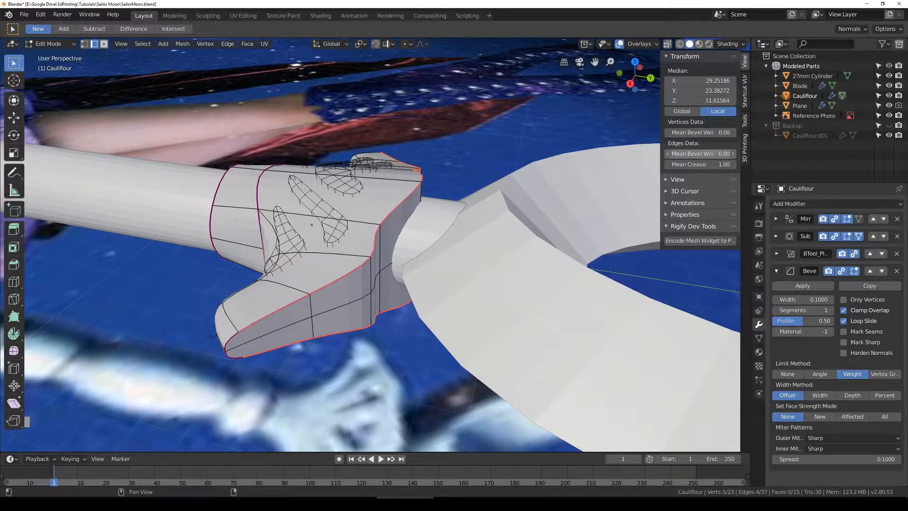
Step: Try to raise the mean bevel weight of the selected edge loop
drag(697, 155, 723, 155)
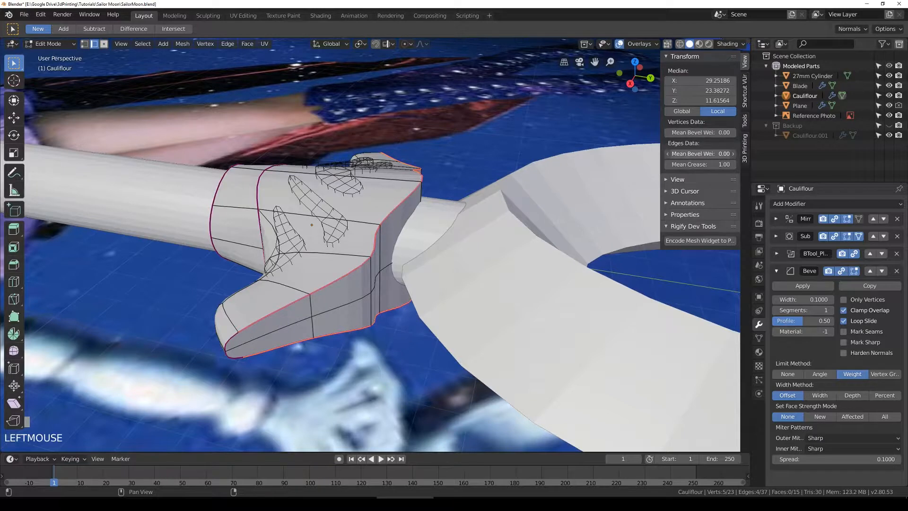
key(Tab)
key(Tab)
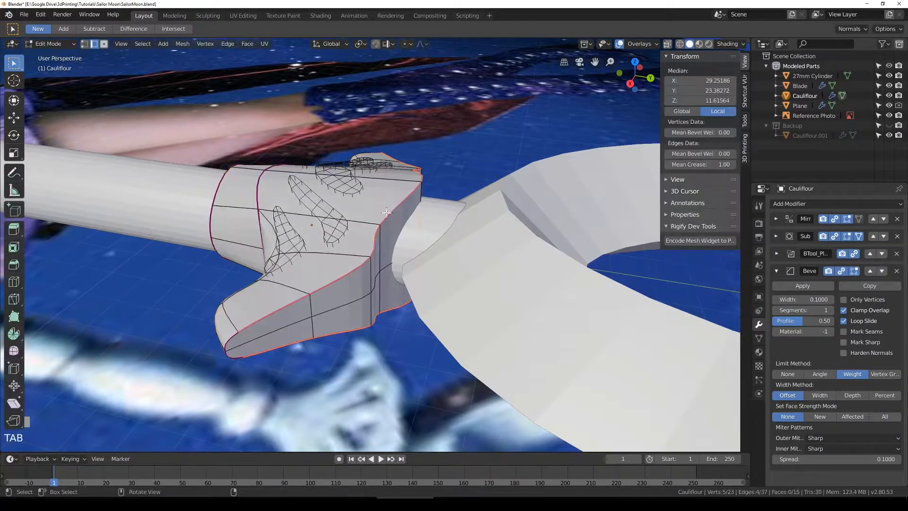
Step: Select all the ornament's edges bordering its blade-side face, including the wing tip, and set their mean bevel weight to 1.00
alt+click(383, 234)
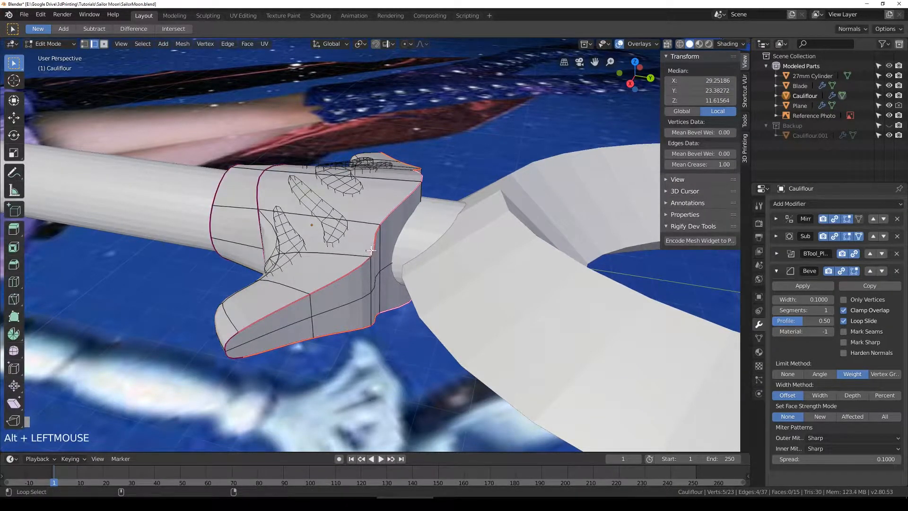
alt+shift+click(352, 264)
alt+click(231, 335)
shift+click(279, 311)
shift+click(340, 277)
shift+click(374, 241)
shift+click(401, 203)
shift+middle_drag(485, 180, 463, 186)
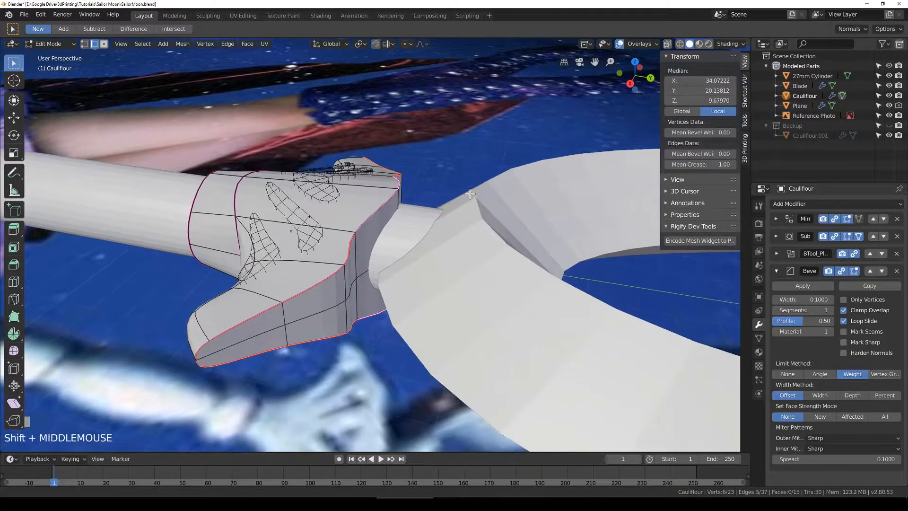
drag(700, 154, 733, 154)
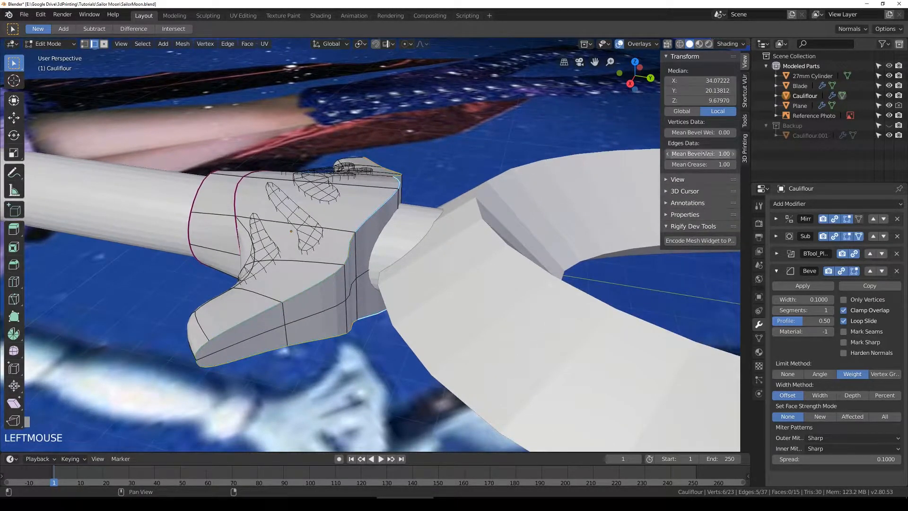
key(Tab)
Step: Reset the bevel width to 0 after testing 2.8, and move the Bevel modifier above the boolean modifier
click(801, 300)
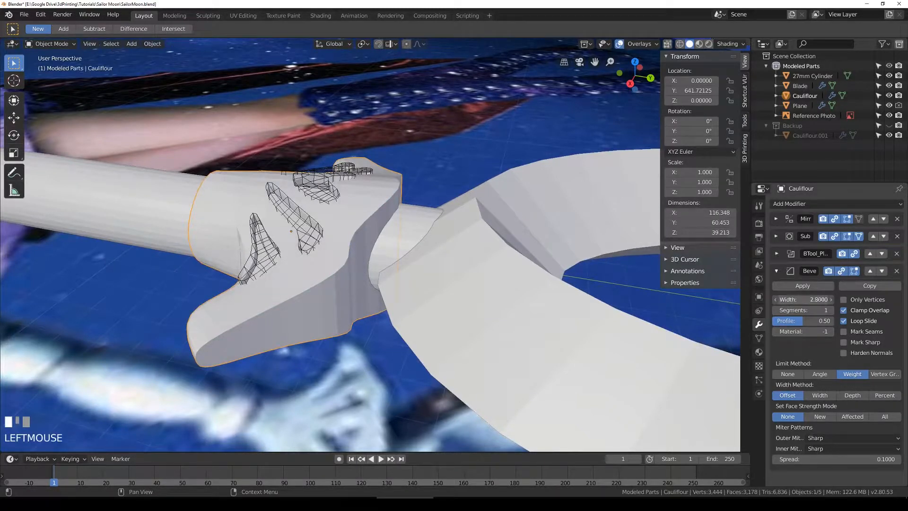
drag(803, 299, 776, 299)
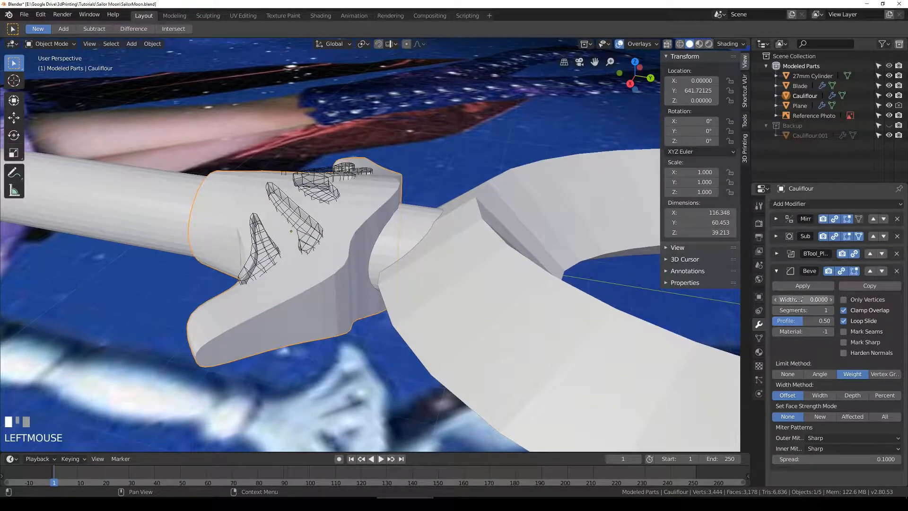
click(871, 272)
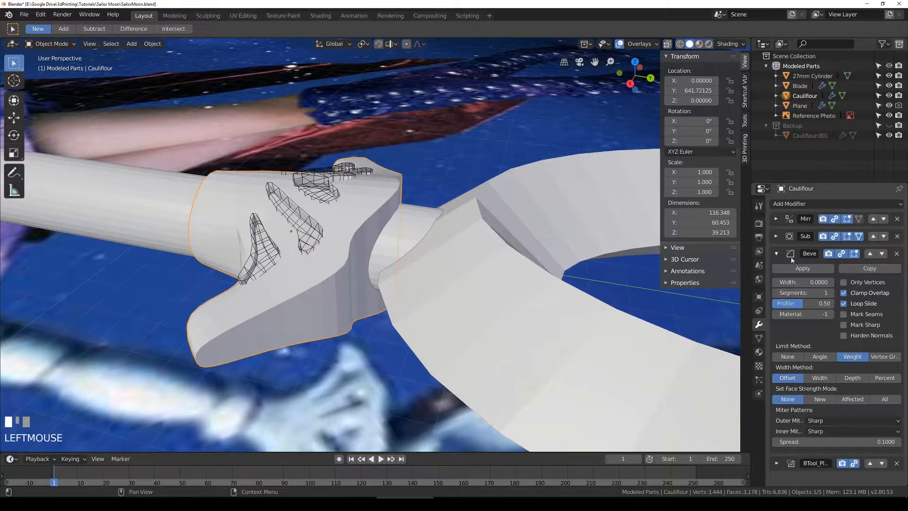
Step: Set the Bevel modifier's width to 2.547
click(777, 254)
click(777, 254)
drag(803, 282, 818, 282)
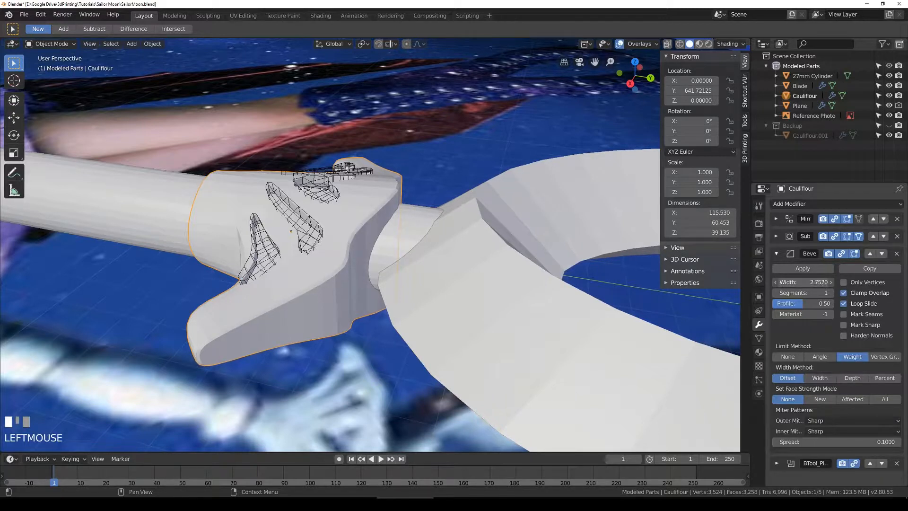
drag(823, 282, 819, 282)
drag(818, 281, 827, 281)
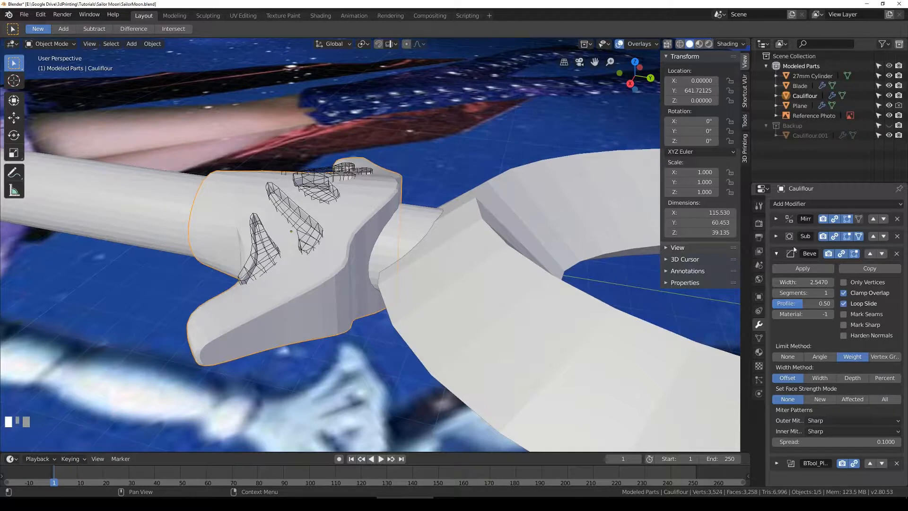
Step: Check the settings of the boolean modifier below the Bevel and reopen the Bevel settings
click(777, 254)
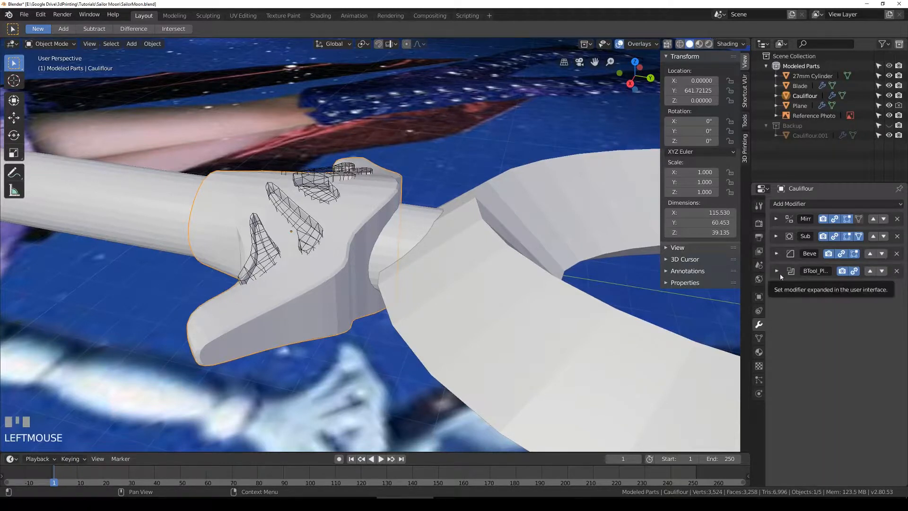
click(779, 273)
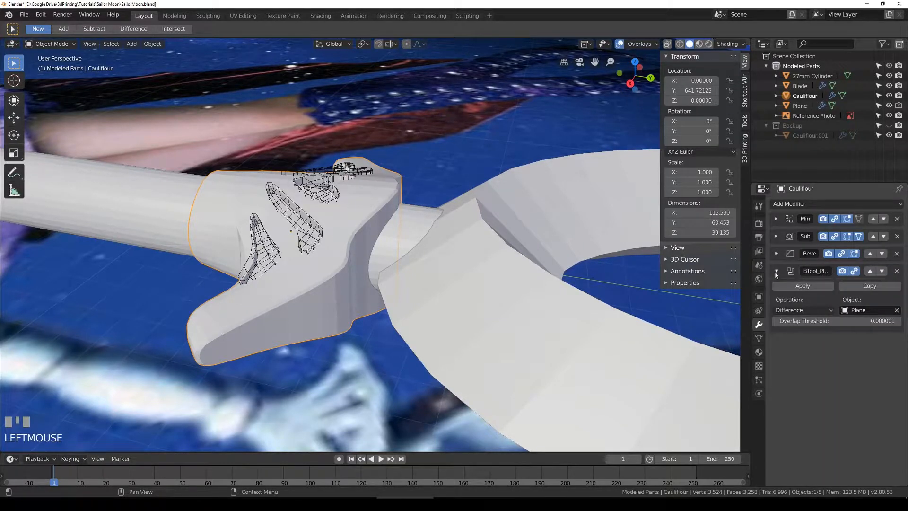
click(776, 271)
click(776, 253)
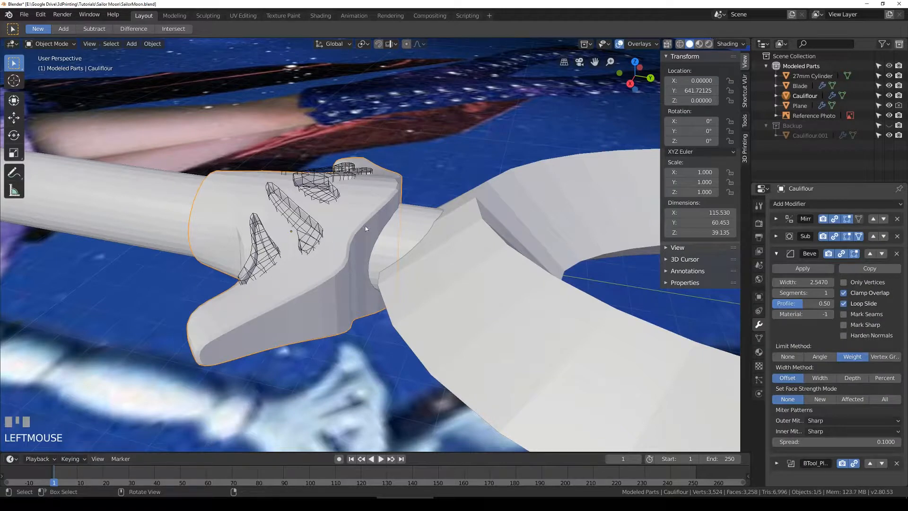
Step: Try the Angle limit method on the Bevel modifier and return it to Weight
mouse_move(351, 257)
middle_down()
mouse_move(341, 251)
mouse_move(353, 246)
middle_up()
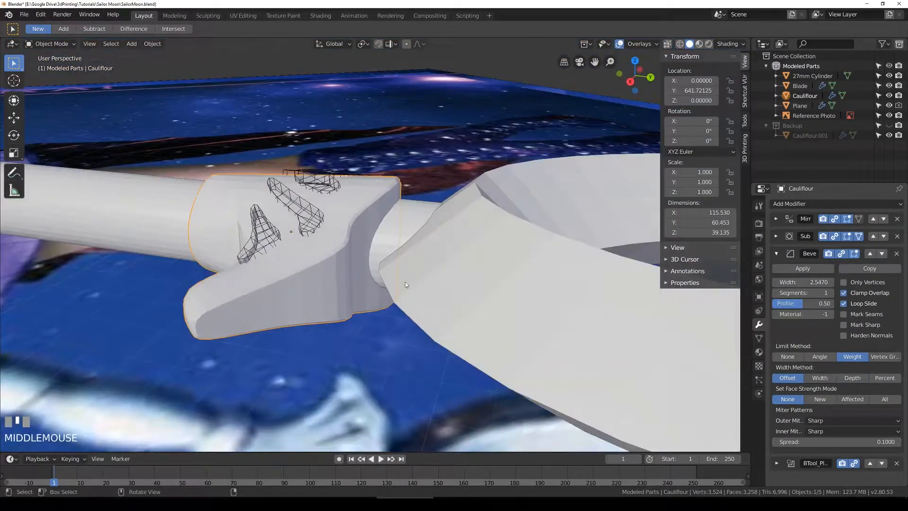
click(823, 357)
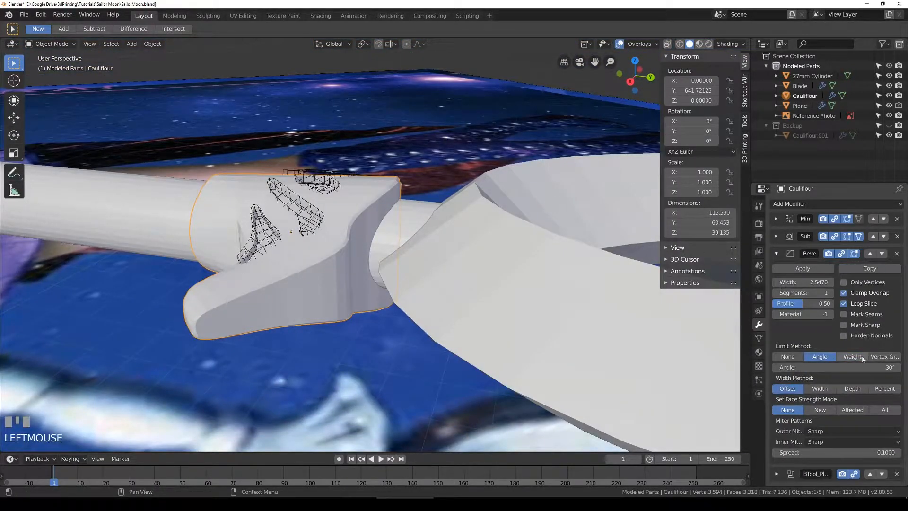
click(853, 356)
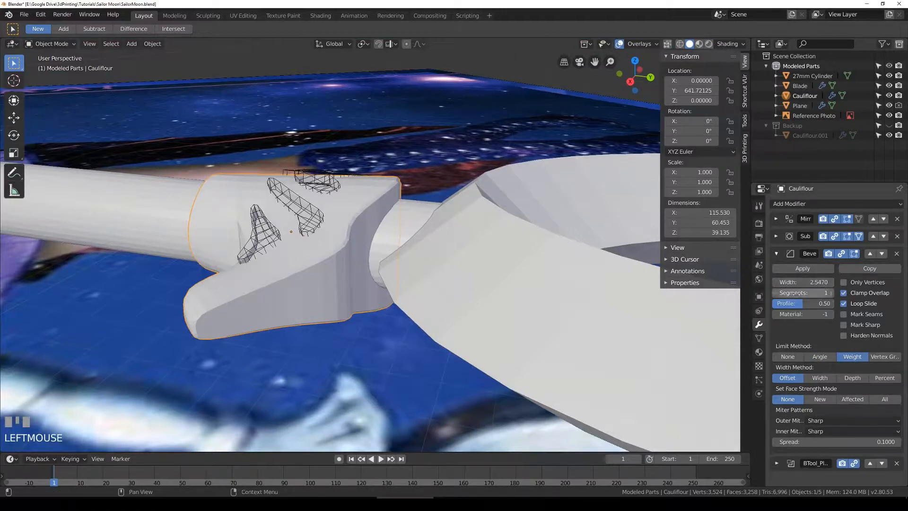
Step: Set the Bevel modifier's width to 2.691 and its profile to 0.51
drag(802, 306, 824, 282)
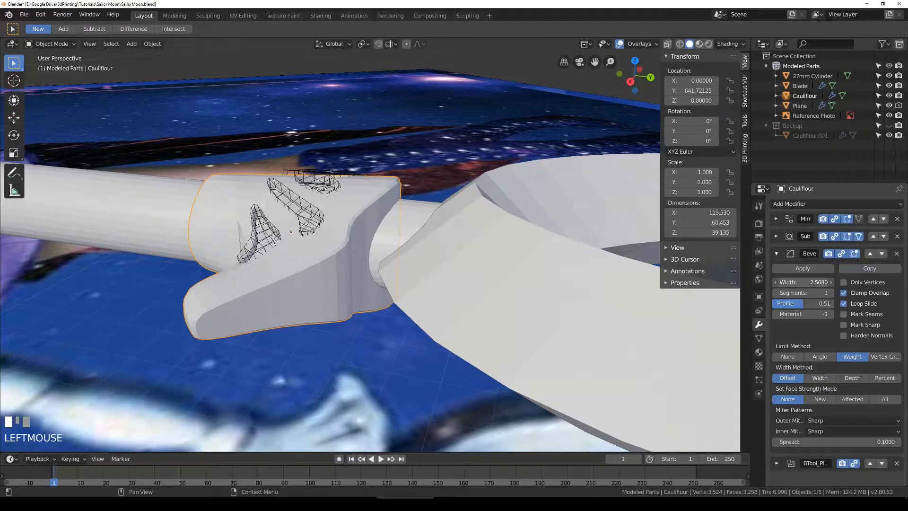
middle_drag(700, 297, 348, 178)
key(Tab)
scroll(350, 257, up, 2)
key(Tab)
middle_drag(400, 197, 386, 247)
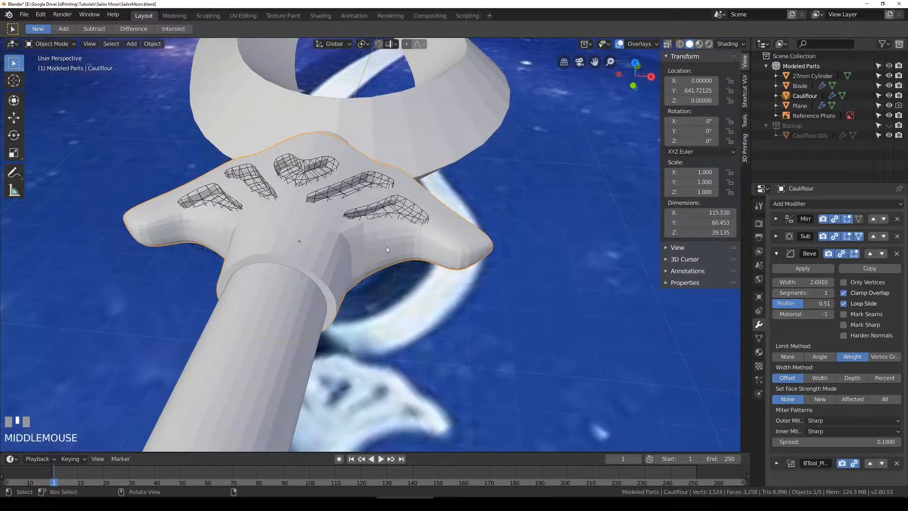
Step: Set the mean bevel weight of the edge loop at the collar's handle-side end to 1.00 and save the file
key(Tab)
alt+click(299, 263)
shift+click(330, 288)
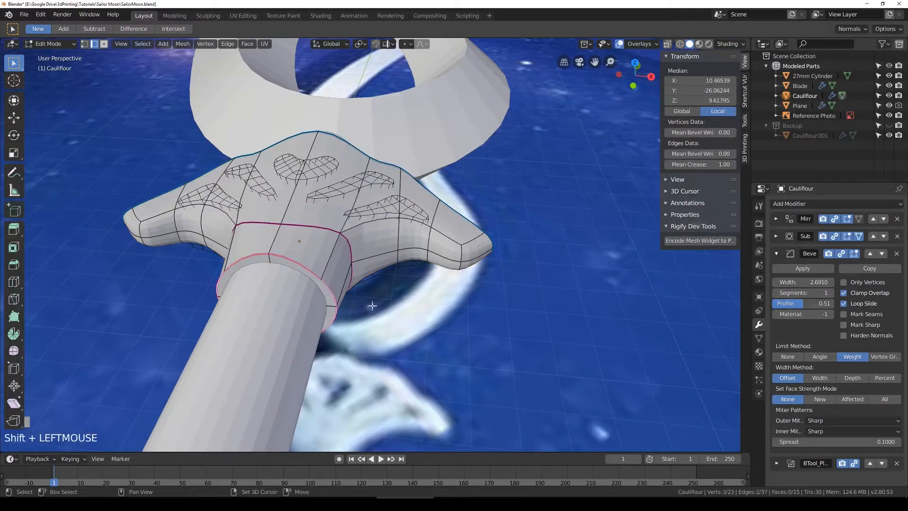
middle_drag(330, 288, 382, 281)
drag(686, 154, 733, 153)
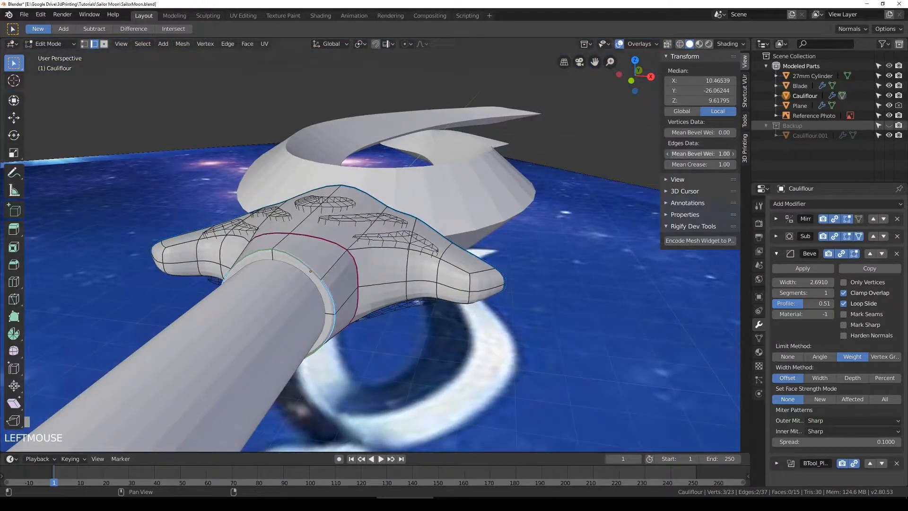
key(Tab)
middle_drag(339, 226, 241, 215)
middle_drag(371, 242, 207, 337)
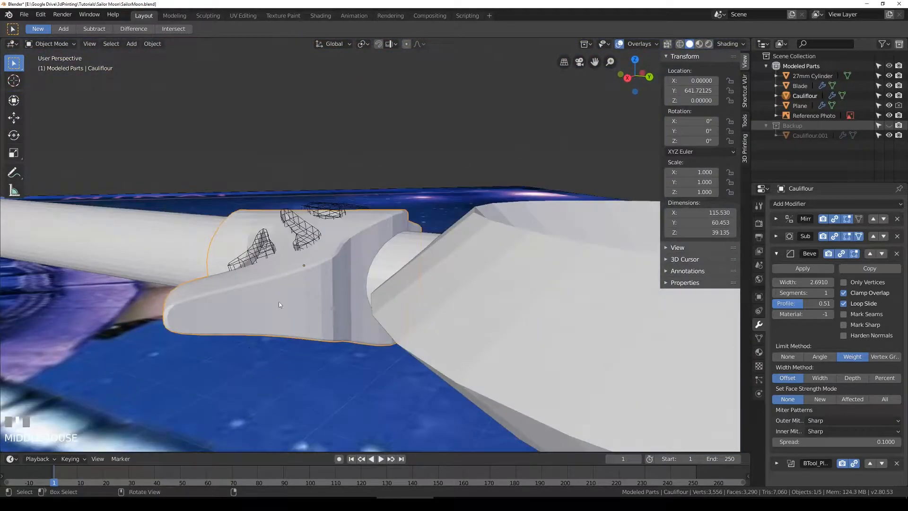
key(ctrl+s)
Step: Select the Plane object that cuts the heart and grooves into the Cauliflour ornament
middle_drag(291, 261, 370, 263)
scroll(371, 256, up, 3)
click(376, 227)
scroll(379, 223, up, 5)
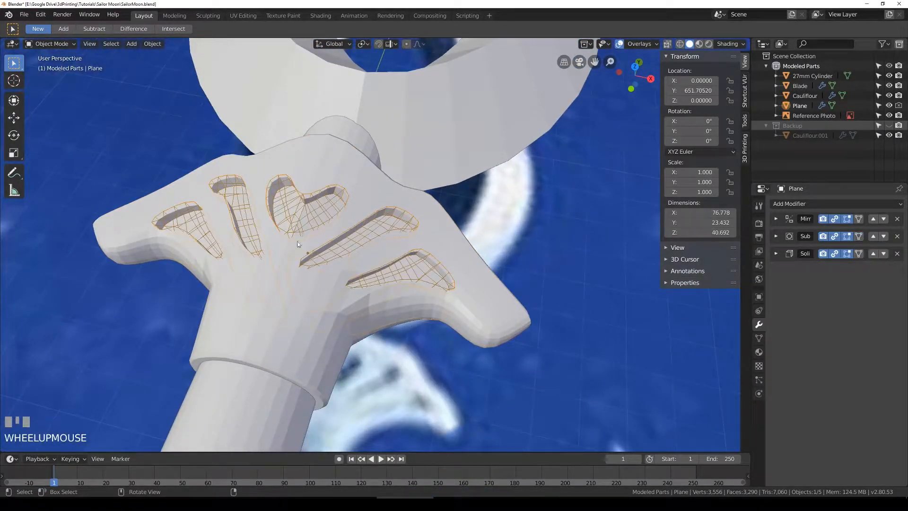
Step: Hide the groove-cutter plane to inspect the carved recesses on the guard piece, and show the plane again
click(379, 229)
click(384, 224)
click(890, 106)
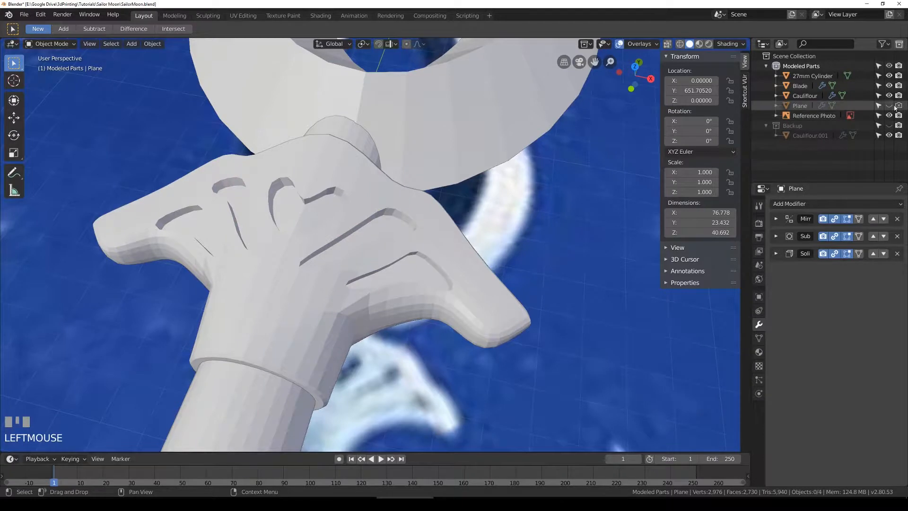
middle_drag(505, 182, 383, 222)
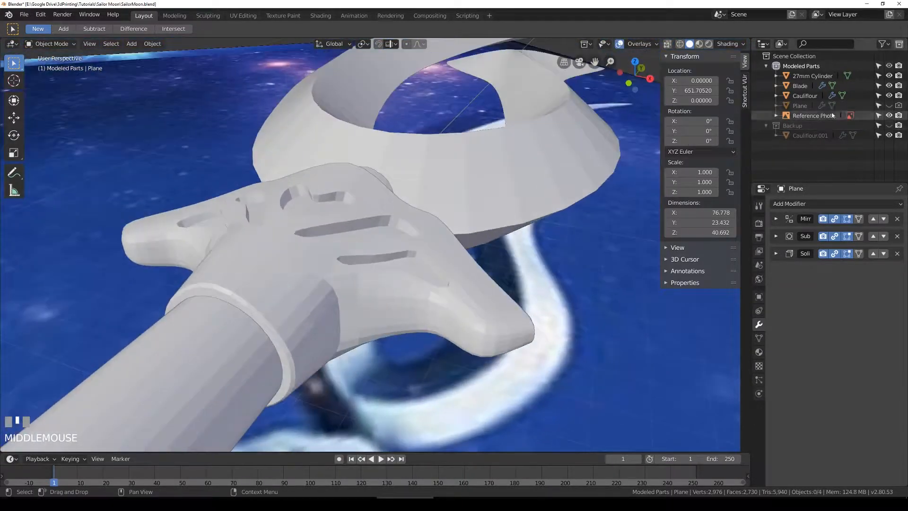
click(889, 105)
Step: Rename the Plane object to "Cauliflour - Cuts" and save the file
double_click(800, 106)
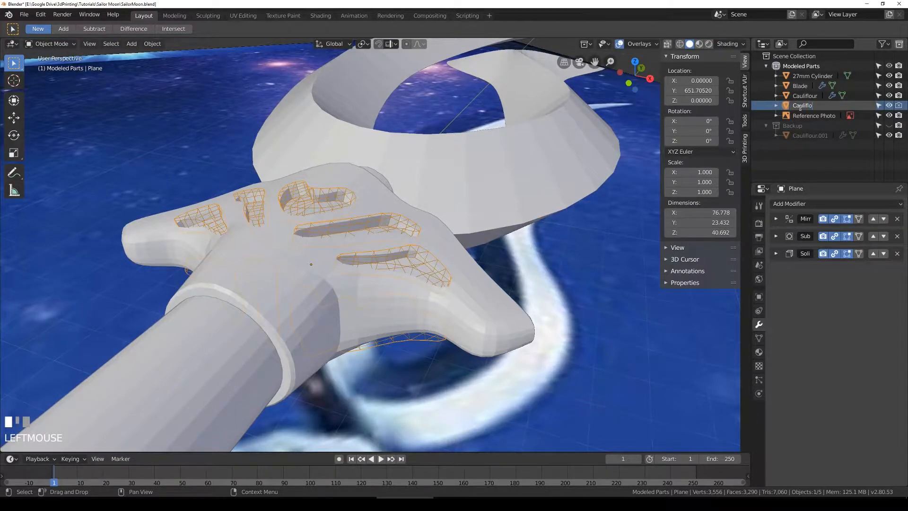
text(Cauliflour - Cuts)
key(Return)
key(ctrl+s)
Step: Set a top orthographic wireframe view over the reference photo and select the 27mm Cylinder shaft below the guard
middle_drag(311, 232, 446, 165)
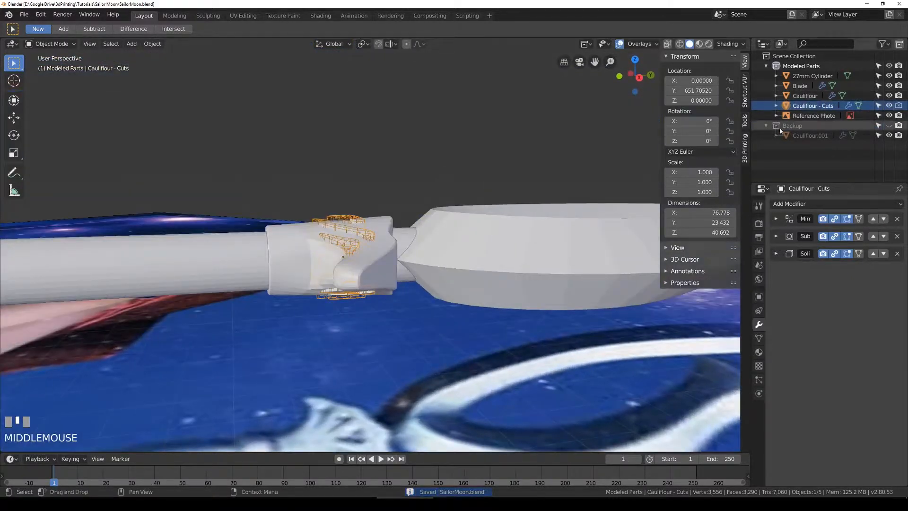
scroll(246, 227, down, 3)
middle_drag(246, 227, 288, 240)
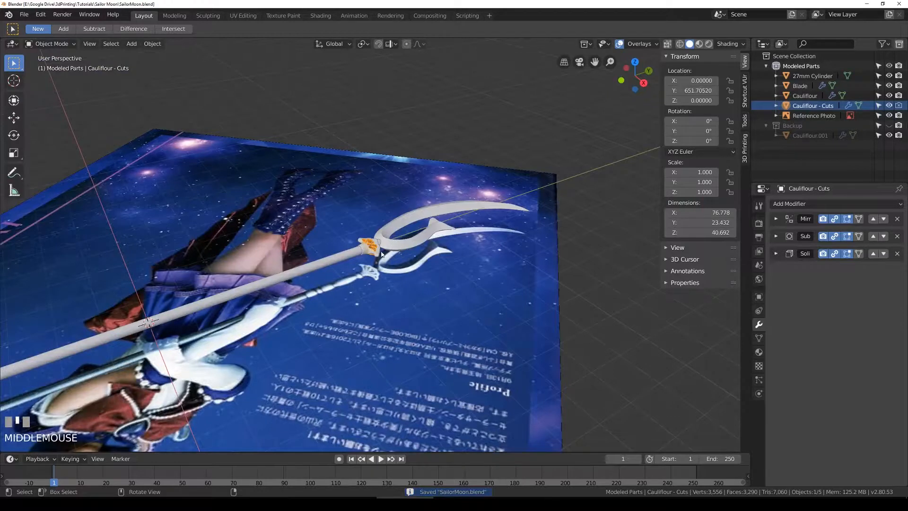
key(KP_7)
key(shift+z)
scroll(378, 262, up, 5)
shift+middle_drag(374, 312, 370, 220)
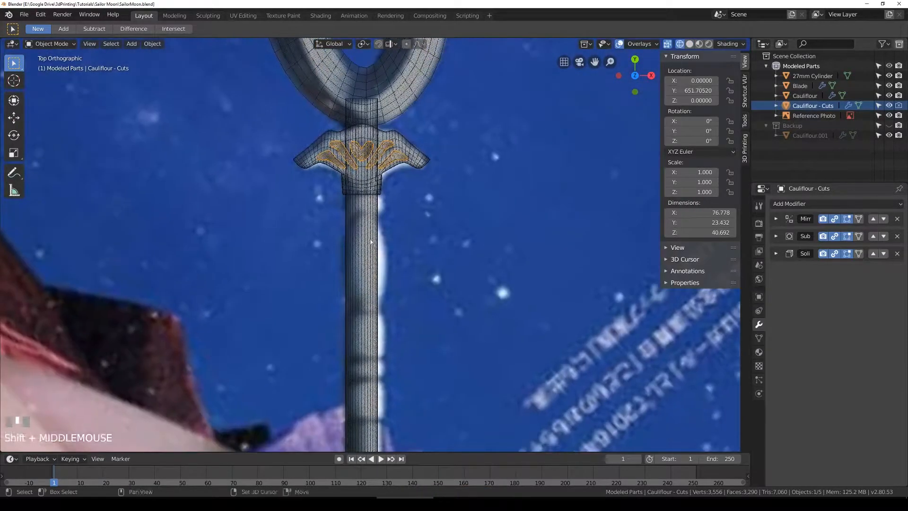
click(374, 231)
click(379, 245)
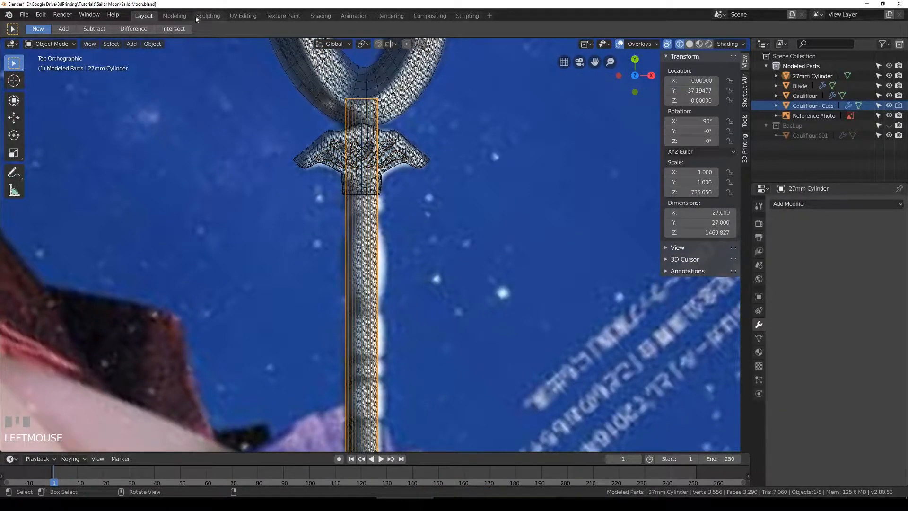
Step: Add a cylinder mesh with 16 vertices, radius 13.5 and depth 2
click(130, 45)
mouse_move(135, 57)
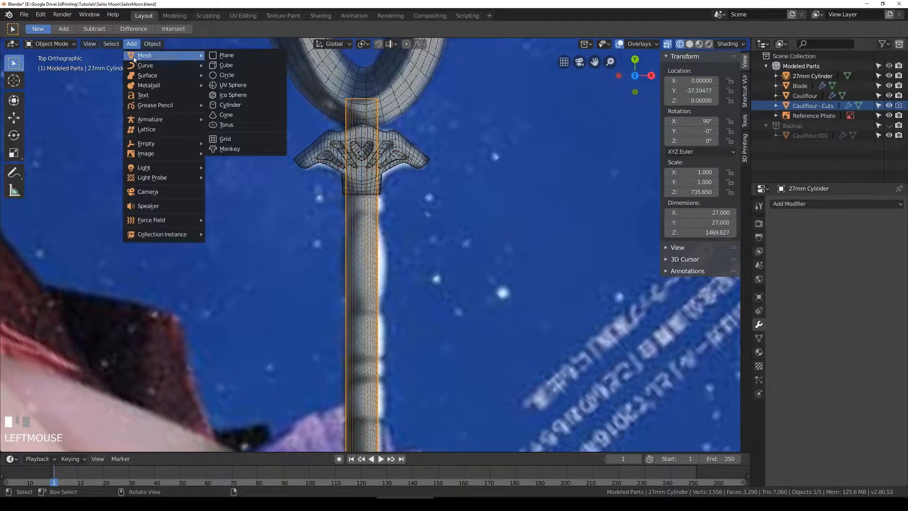
click(230, 104)
scroll(284, 258, down, 4)
scroll(278, 271, down, 8)
scroll(279, 271, up, 3)
click(131, 327)
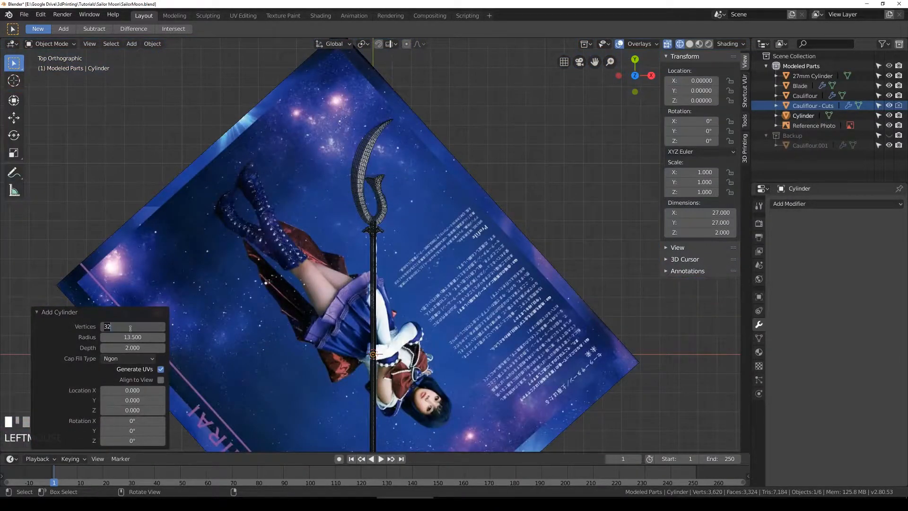
key(Return)
Step: Move the new cylinder along Y to about 601.4, just below the guard, and rotate it 90° about X
scroll(409, 385, up, 3)
key(g)
key(y)
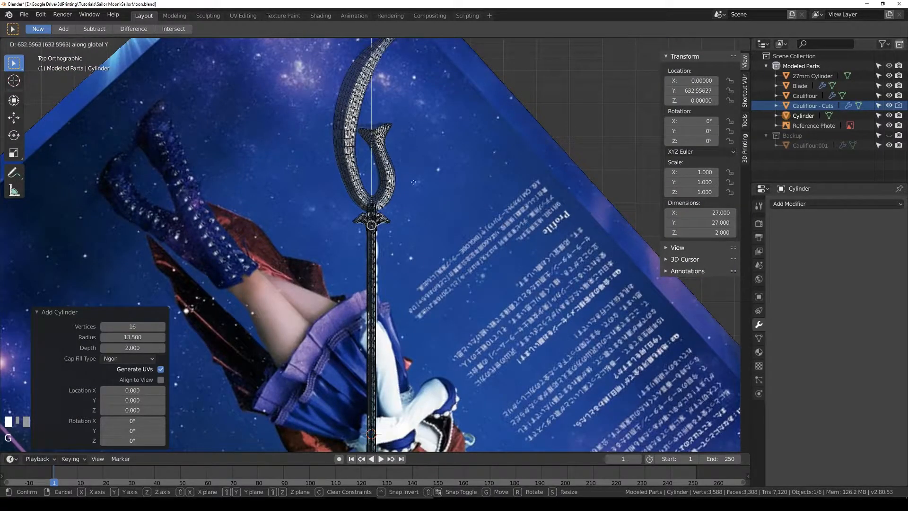
click(412, 190)
scroll(413, 189, up, 4)
text(rx80)
click(239, 291)
scroll(239, 291, up, 2)
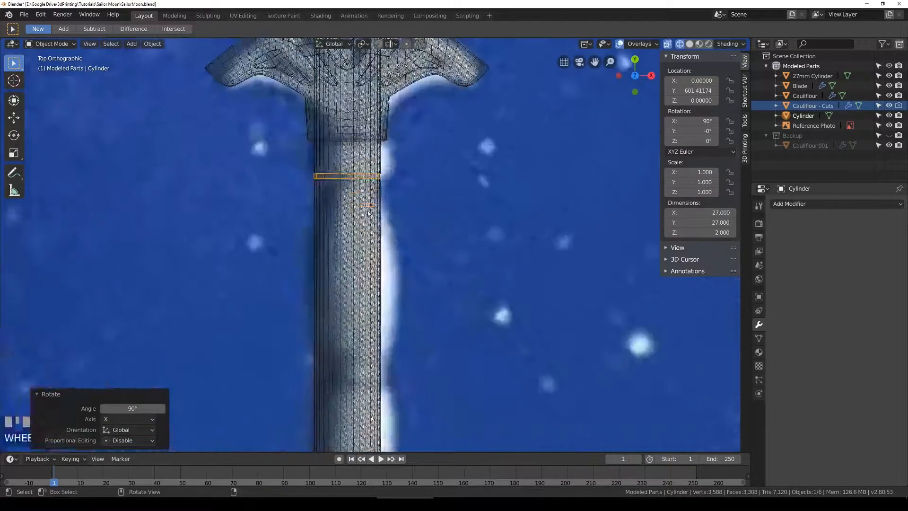
Step: In Edit Mode, stretch the cylinder mesh along Y by about 6.8 times and again by about 2.03 times
key(Tab)
key(s)
key(y)
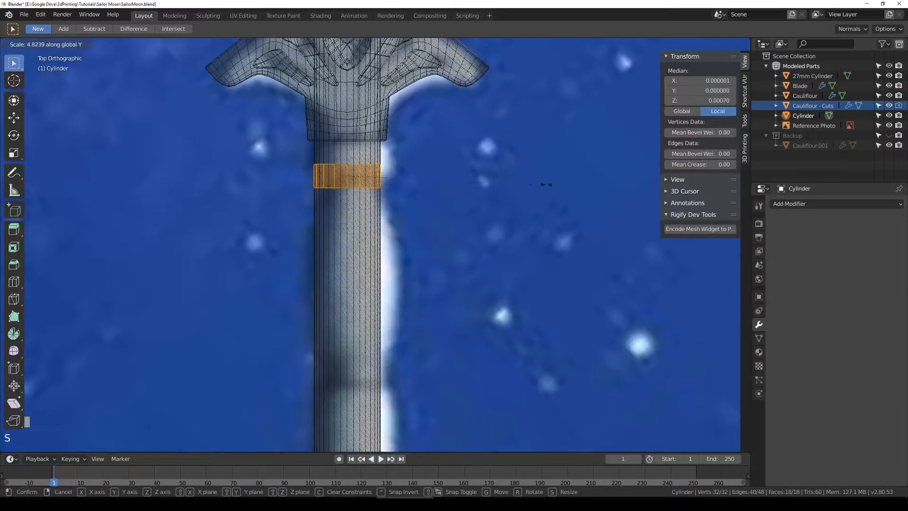
click(615, 182)
key(s)
key(y)
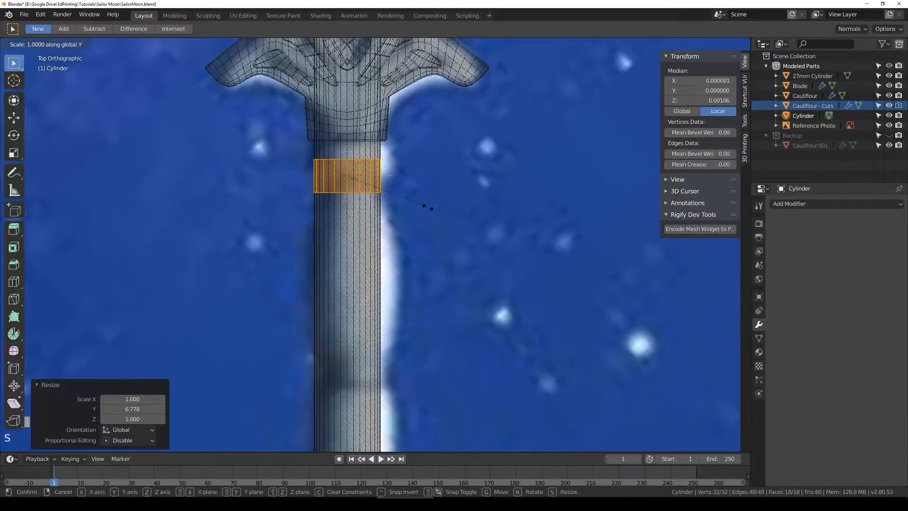
click(517, 208)
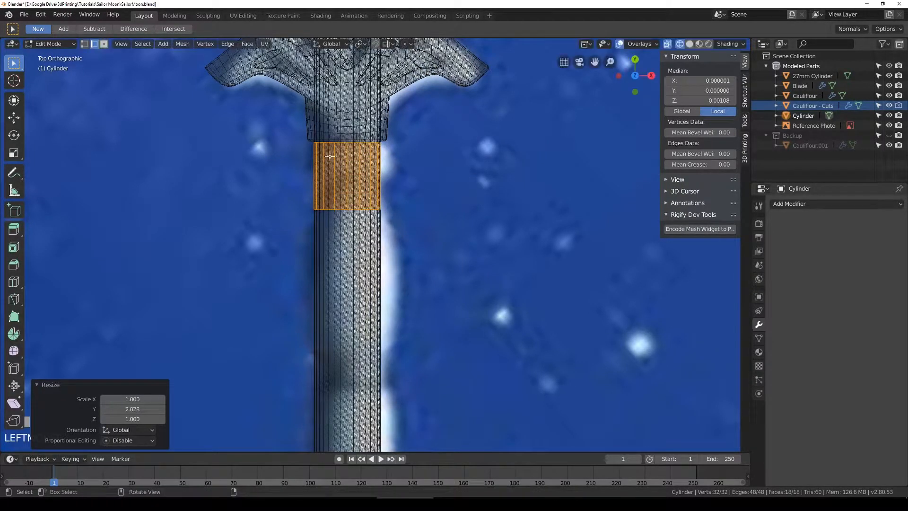
Step: Add two loop cuts around the cylinder and scale them outward to bulge its middle into a bead shape
scroll(516, 209, up, 2)
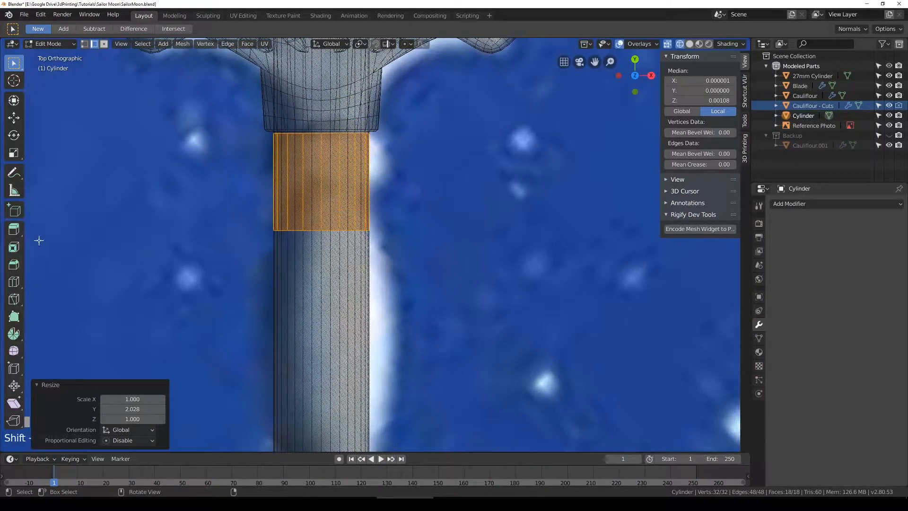
click(14, 281)
scroll(299, 200, up, 1)
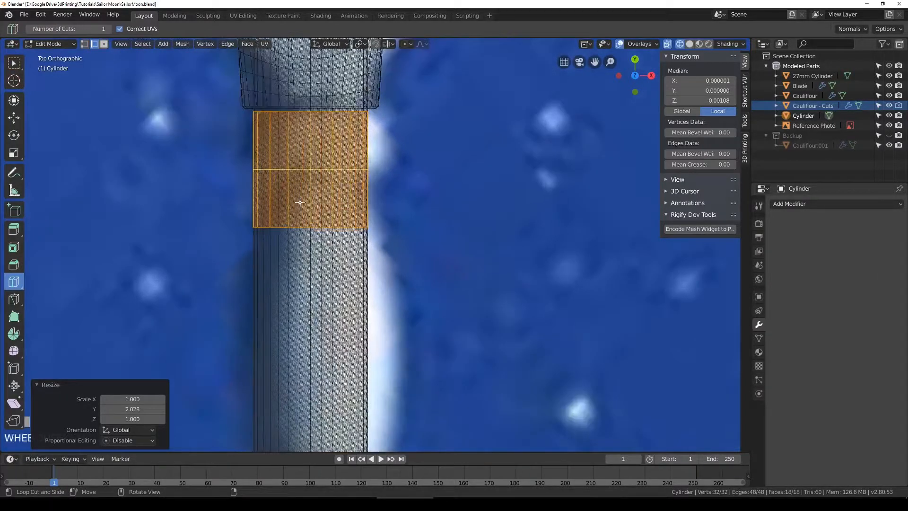
click(300, 202)
click(162, 366)
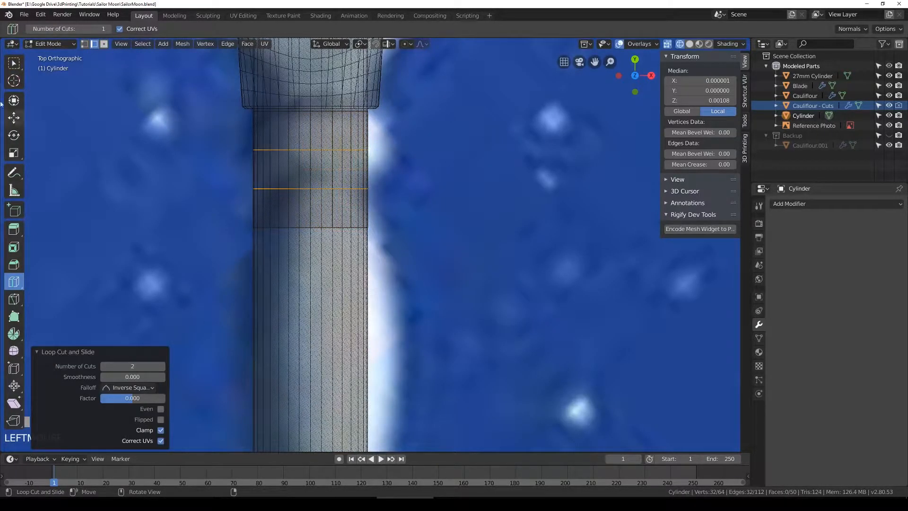
key(s)
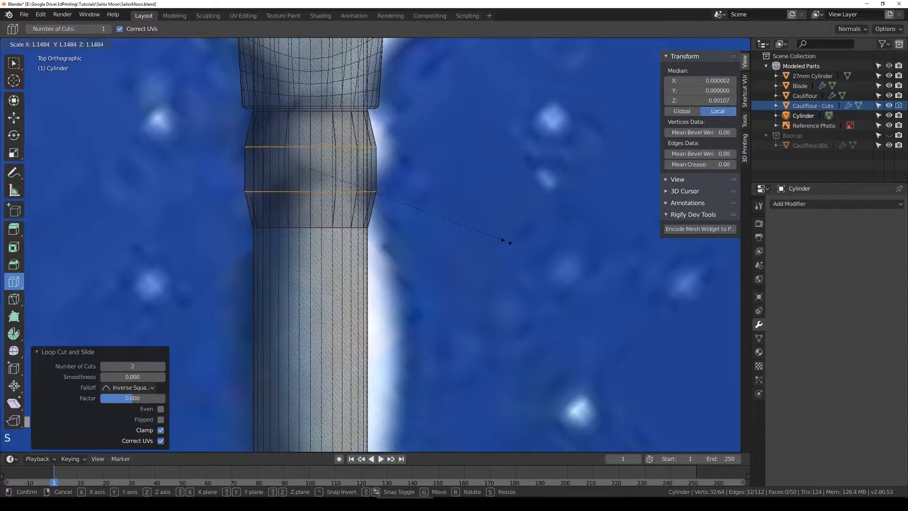
click(523, 242)
Step: Switch to solid shading and scale the whole bead object up by about 1.165 in Object Mode
key(Tab)
mouse_move(421, 228)
middle_down()
mouse_move(378, 247)
mouse_move(353, 220)
mouse_move(386, 235)
mouse_move(348, 208)
middle_up()
key(z)
key(Tab)
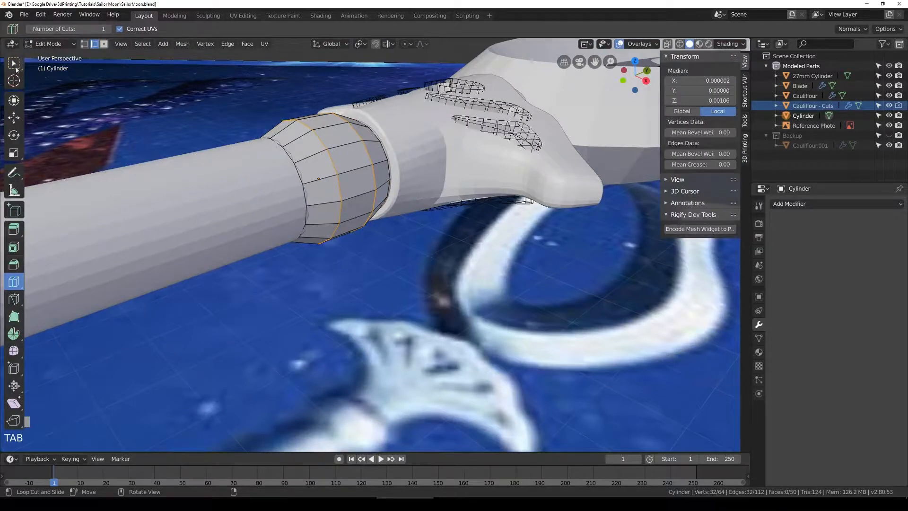
click(15, 64)
click(387, 249)
key(Tab)
key(s)
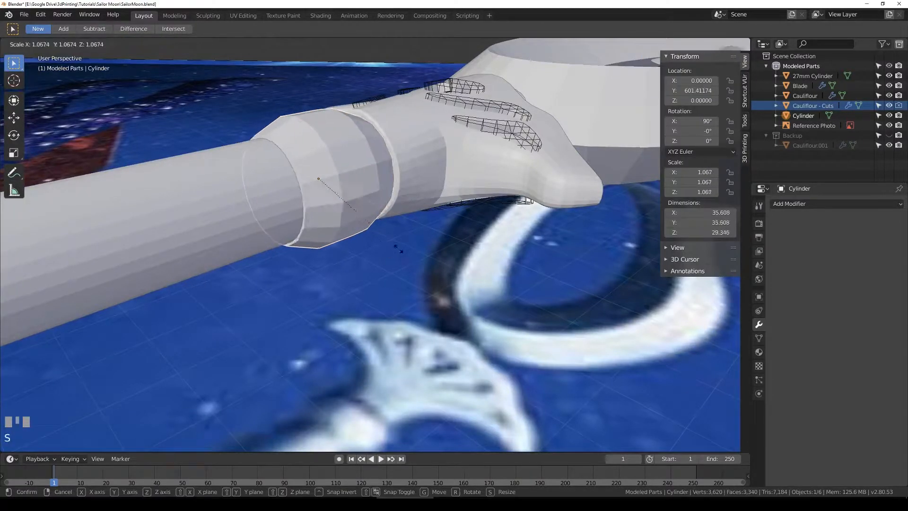
click(409, 250)
Step: Move the bead along Y by about -1.93, away from the guard
middle_drag(410, 251, 374, 246)
key(g)
key(y)
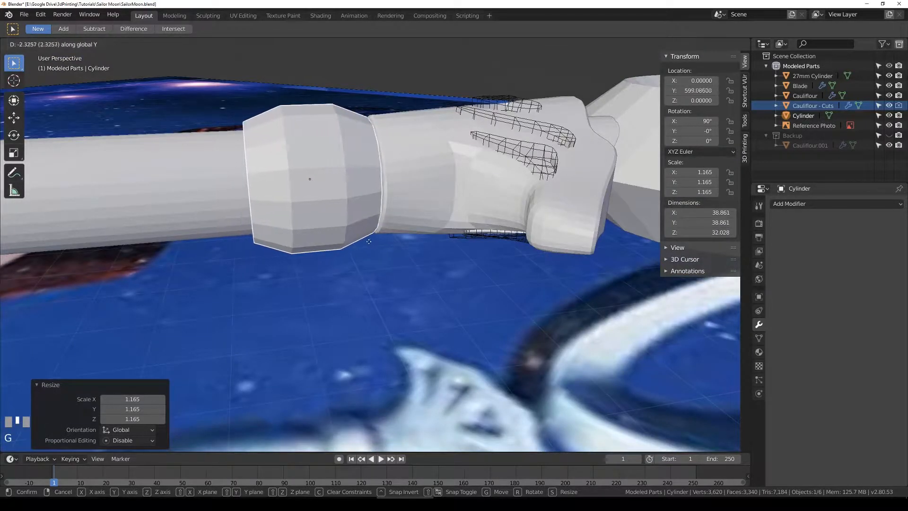
click(366, 245)
middle_drag(367, 245, 311, 248)
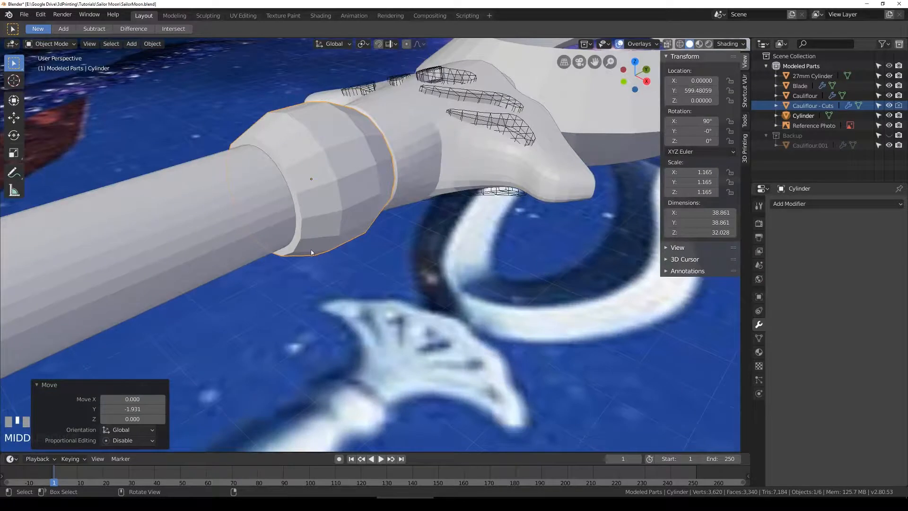
Step: Inspect the bead's end ring and its fit around the shaft from several sides, and try a larger overall scale
click(142, 244)
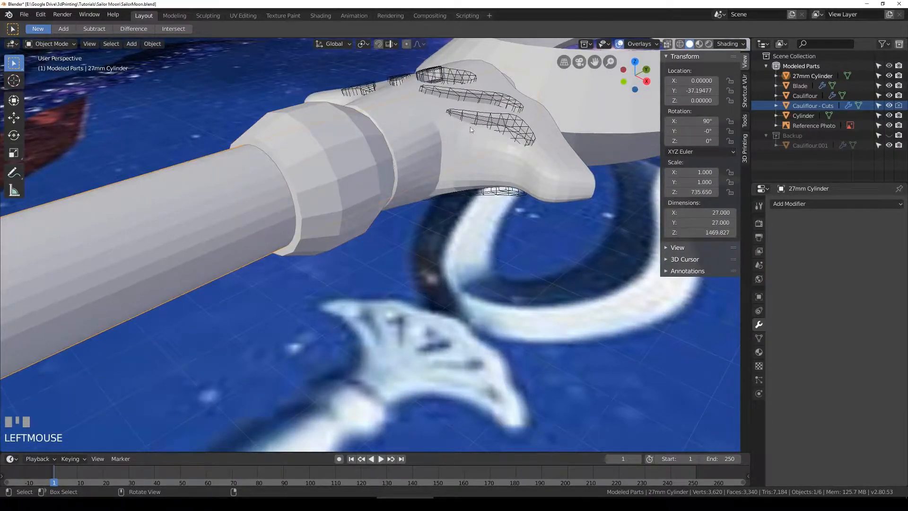
click(347, 186)
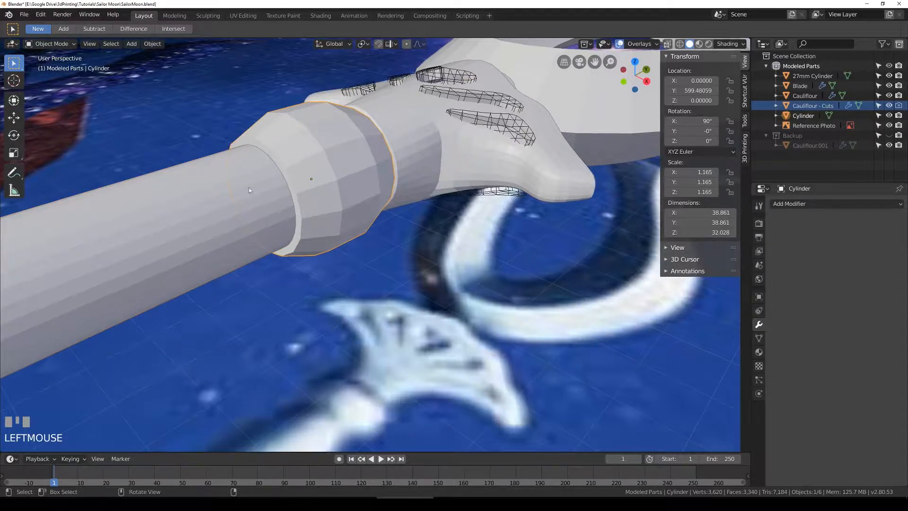
middle_drag(312, 197, 255, 151)
key(Tab)
scroll(256, 148, up, 2)
alt+click(243, 144)
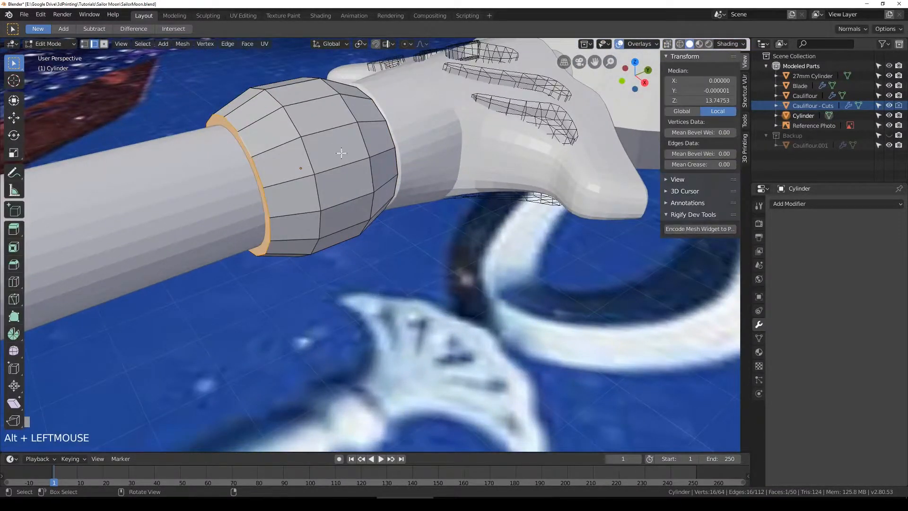
key(Tab)
scroll(341, 150, down, 5)
middle_drag(331, 156, 303, 159)
scroll(299, 157, up, 2)
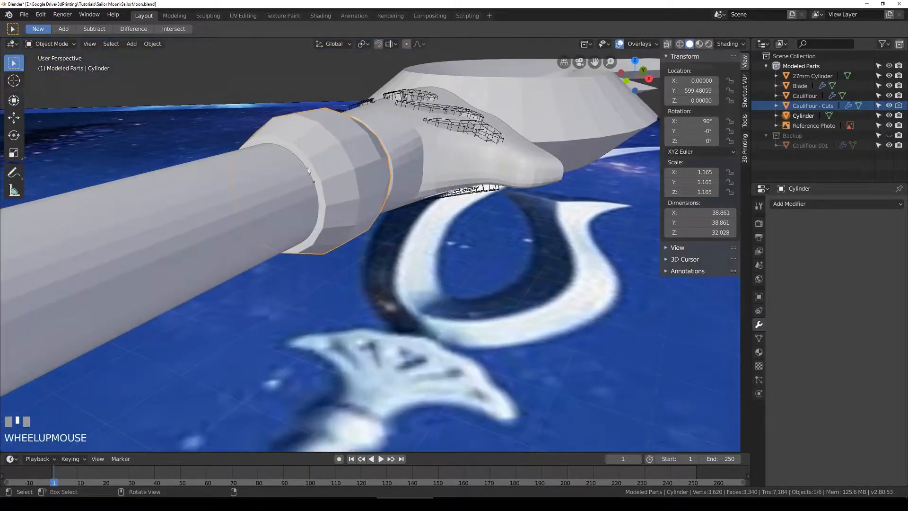
middle_drag(345, 194, 384, 211)
scroll(350, 144, up, 2)
shift+middle_drag(350, 144, 319, 145)
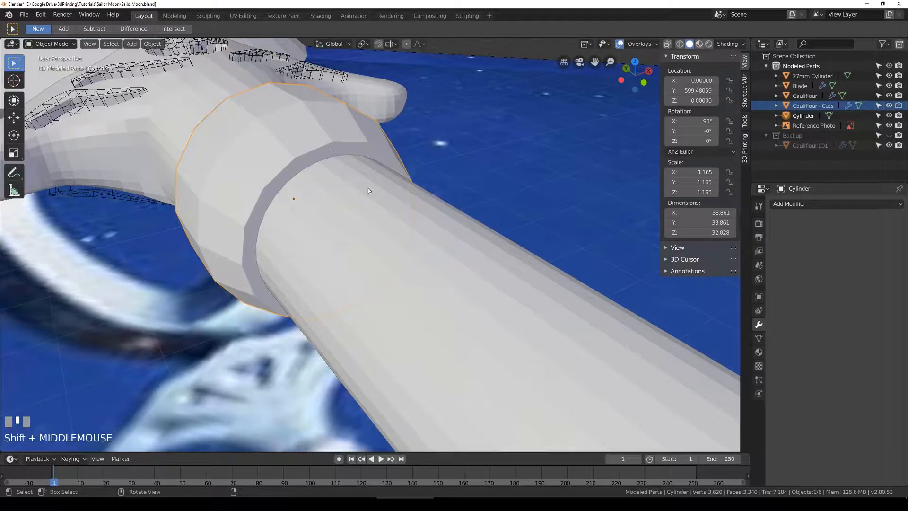
key(s)
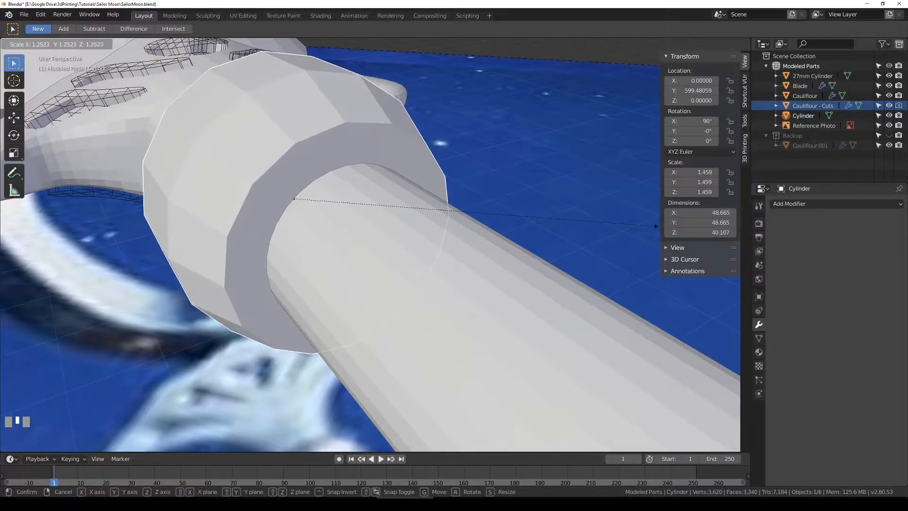
right_click(596, 227)
Step: Nudge the bead along Y by about -0.02 against the end of the guard
middle_drag(424, 209, 479, 216)
key(g)
key(x)
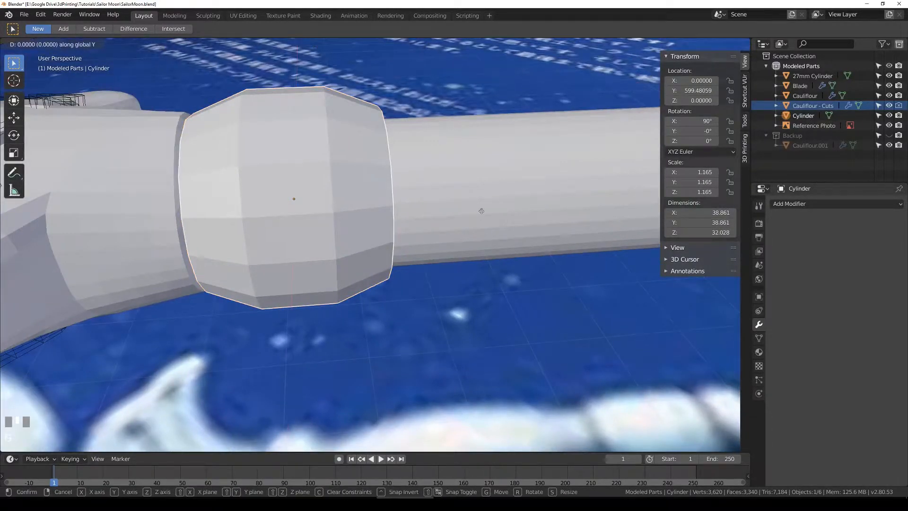
click(477, 214)
Step: In top wireframe view, duplicate the bead and move the copy down the shaft along Y to about 554.1
middle_drag(476, 214, 421, 192)
key(KP_7)
key(z)
scroll(415, 260, down, 2)
key(shift+d)
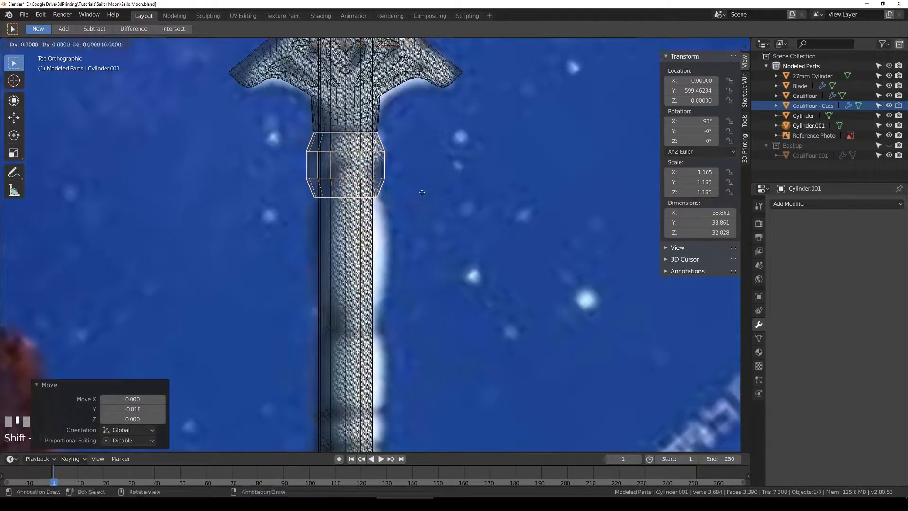
key(Escape)
key(g)
key(y)
click(412, 283)
Step: Try to stretch the duplicated bead along Y by about 2.03 times
key(s)
key(y)
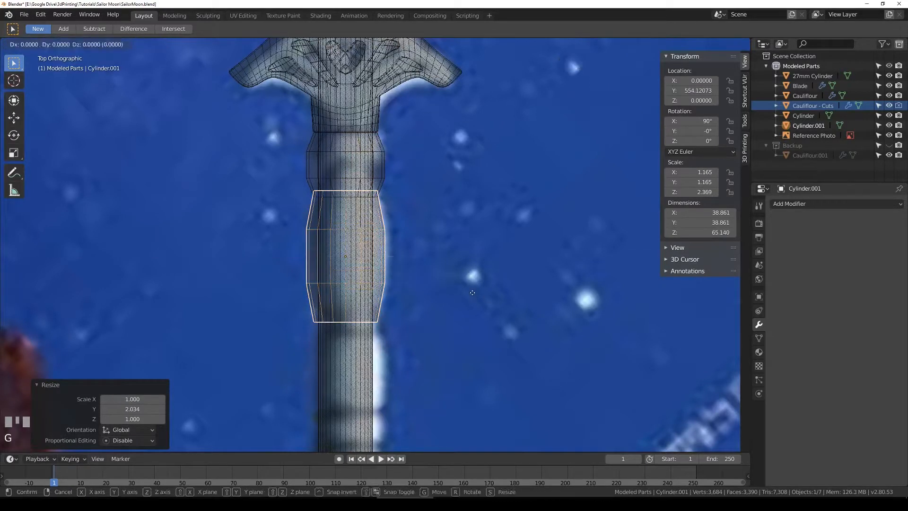
click(427, 257)
Step: In Edit Mode, move the duplicate bead's upper tapered end about 12 units along Y to meet the bead above
key(Tab)
key(alt+a)
key(a)
key(s)
key(z)
key(Escape)
key(alt+a)
drag(280, 215, 395, 245)
key(g)
key(y)
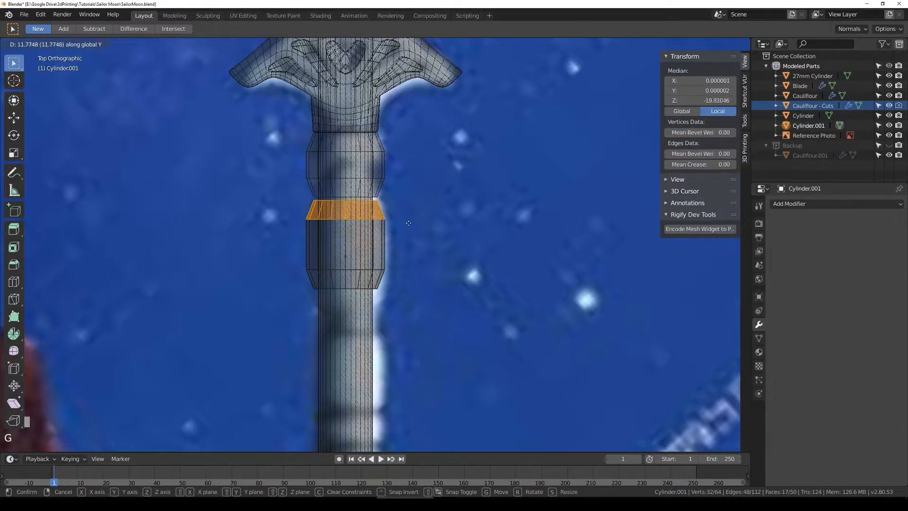
click(406, 221)
Step: Move the second bead's lower tapered end down along Y, making the bead about 61.7 long
key(alt+a)
key(b)
drag(270, 253, 391, 296)
key(alt+a)
key(b)
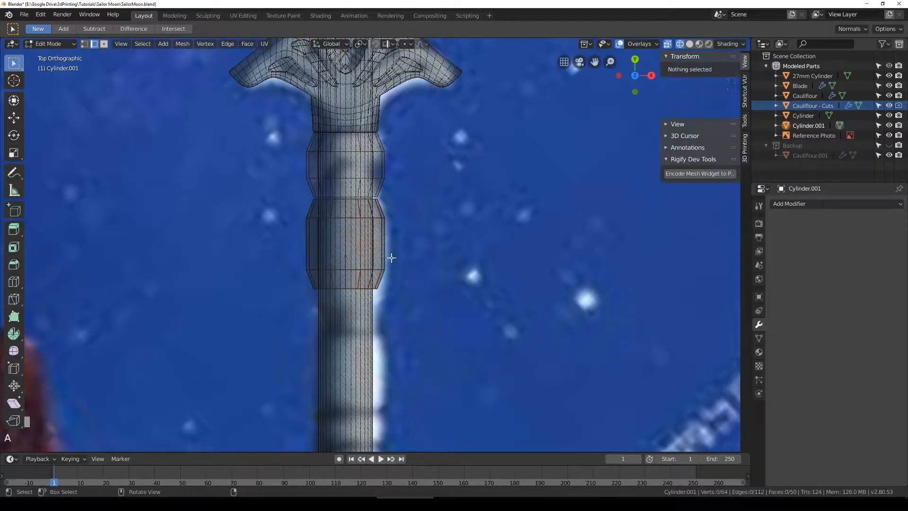
drag(272, 256, 478, 332)
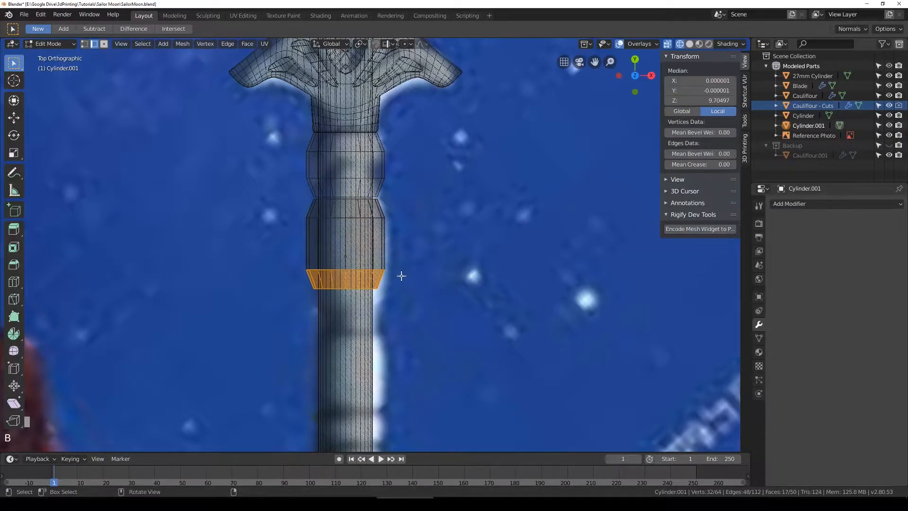
key(g)
key(y)
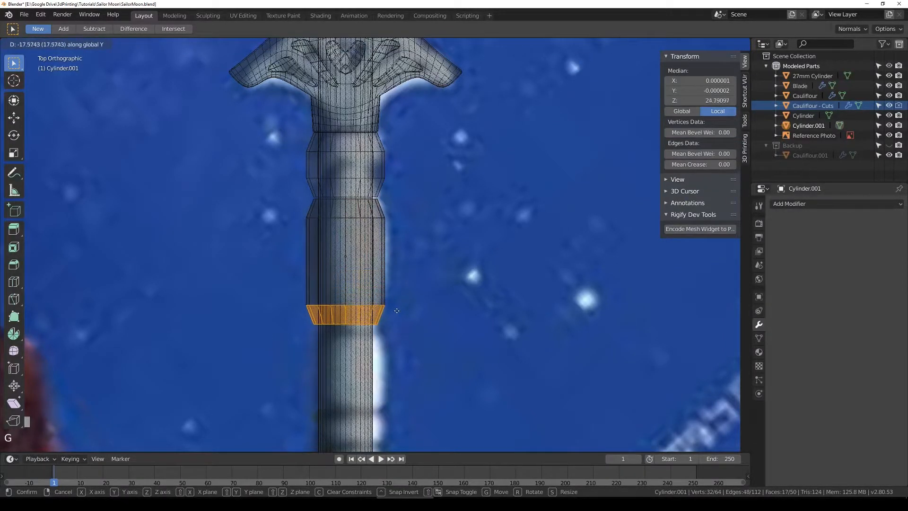
click(396, 312)
key(Tab)
Step: Duplicate the long second bead and move the copy down the shaft along Y to about 502.1
shift+middle_drag(399, 313, 400, 240)
key(shift+d)
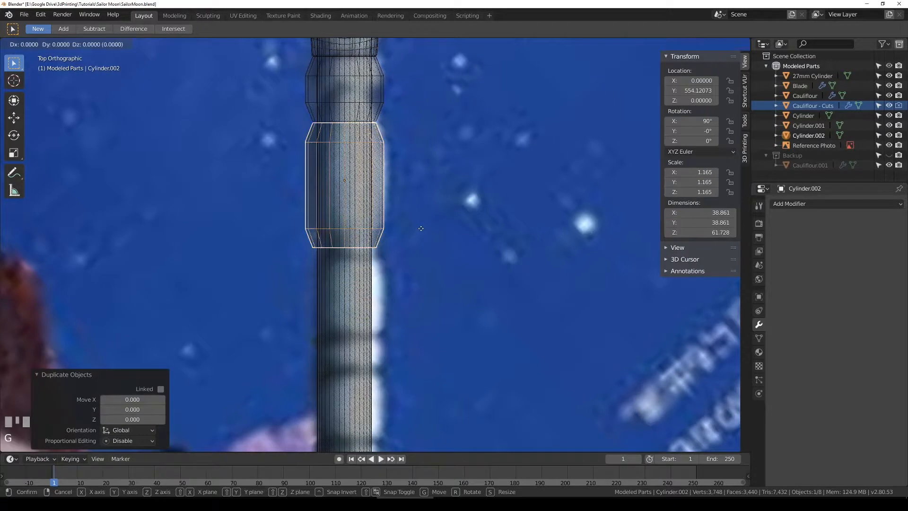
key(x)
key(y)
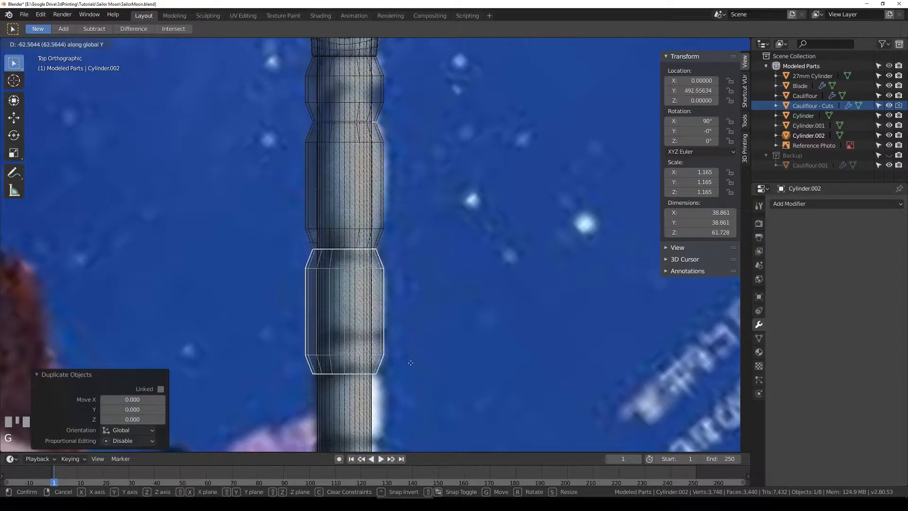
click(473, 337)
key(s)
key(z)
click(431, 320)
Step: In Edit Mode, move the third bead's upper tapered end down along Y to meet the end of the bead above
key(Tab)
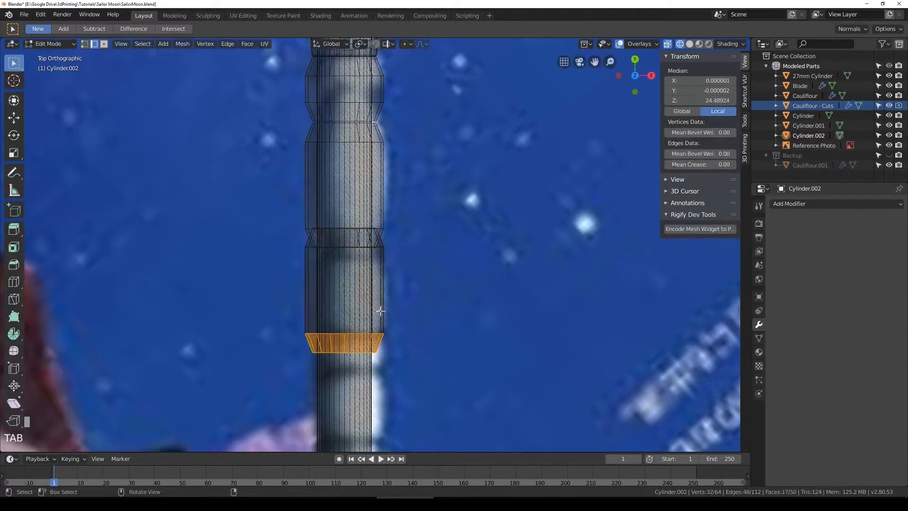
key(alt+a)
key(b)
drag(261, 200, 433, 272)
key(g)
key(y)
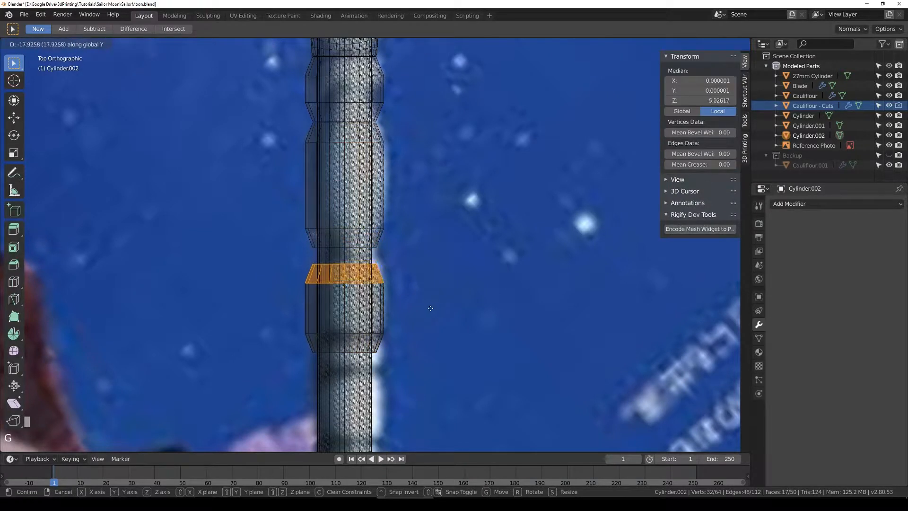
click(436, 291)
Step: Move the third bead's lower tapered end up along Y, making the bead about 42.6 long
key(alt+a)
key(b)
drag(263, 316, 450, 387)
key(g)
key(y)
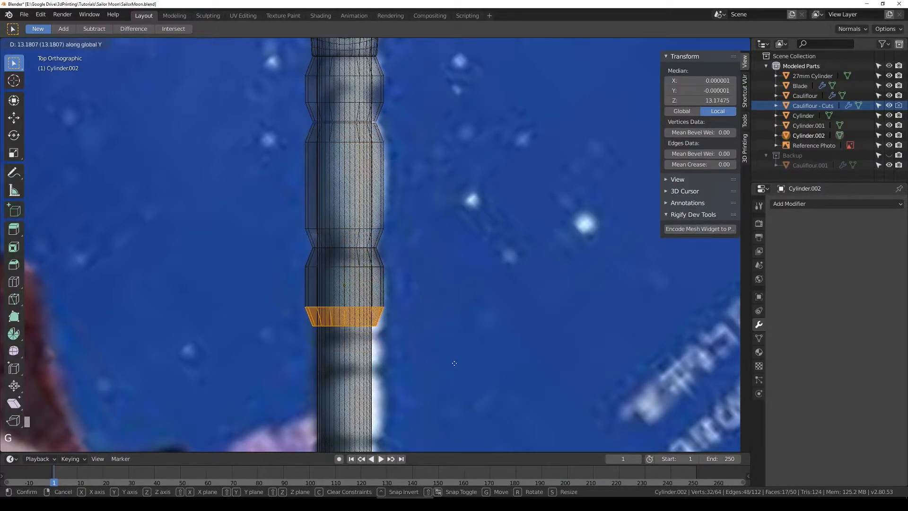
click(453, 369)
key(Tab)
Step: Duplicate the third bead and move the copy down the shaft along Y until it meets the bead above
shift+middle_drag(446, 308, 448, 236)
key(shift+d)
click(449, 254)
key(g)
key(y)
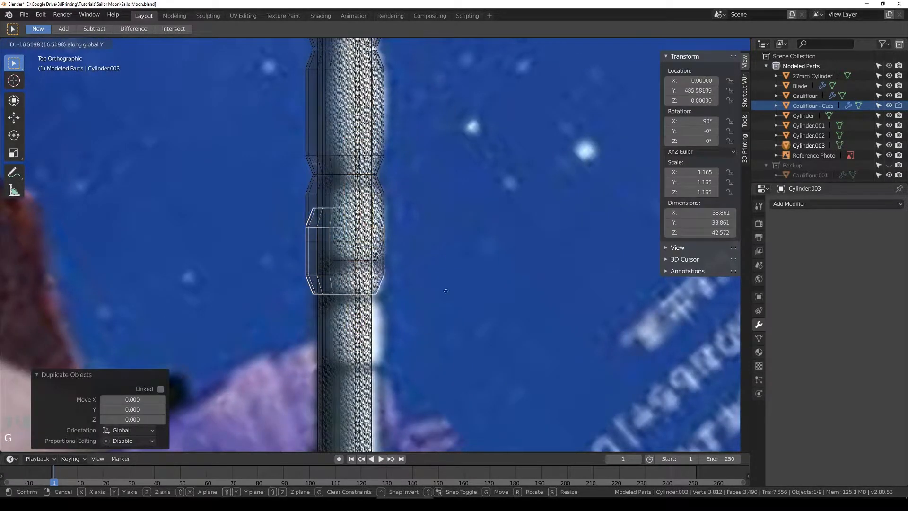
click(449, 325)
Step: In Edit Mode, move the fourth bead's lower tapered end up along Y, making the bead about 21.7 long
key(Tab)
key(alt+a)
key(b)
drag(269, 233, 392, 282)
key(g)
key(y)
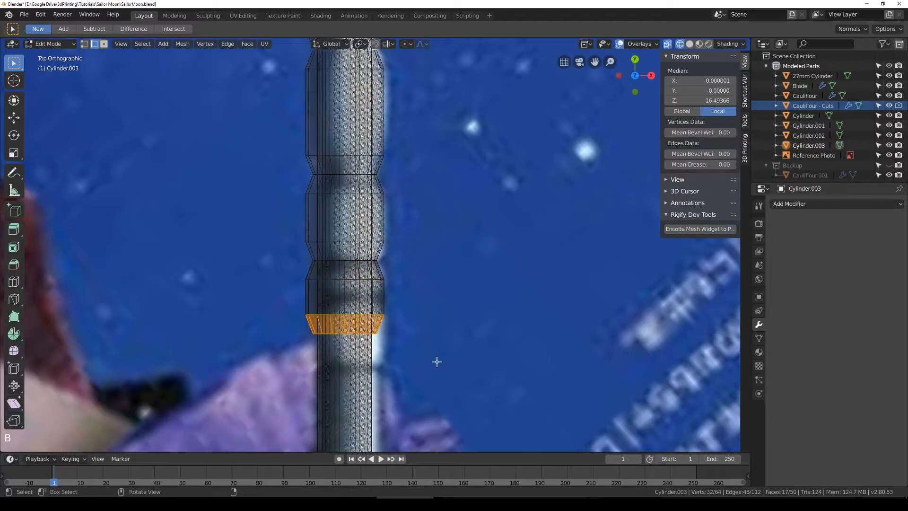
click(438, 330)
key(alt+a)
scroll(286, 273, up, 2)
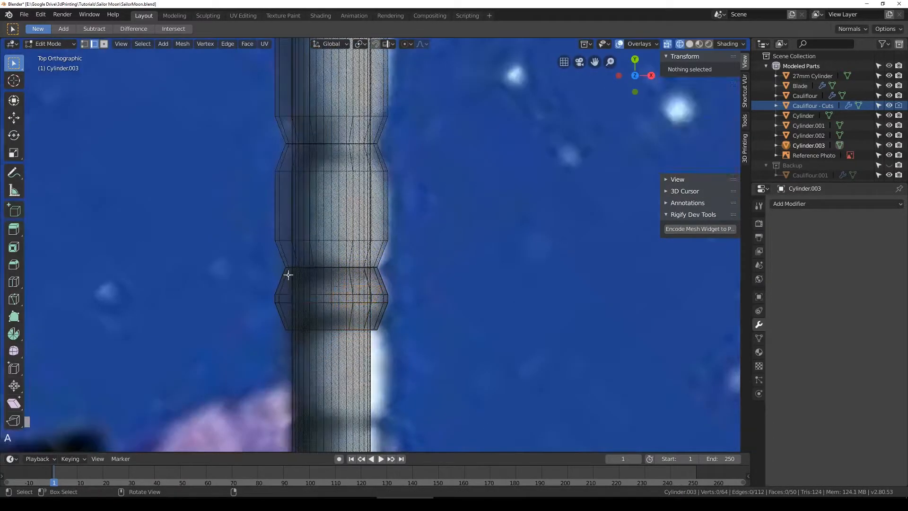
key(b)
key(Tab)
Step: Duplicate the short fourth bead and move the copy down the shaft along Y to about 440
scroll(397, 312, down, 3)
click(372, 226)
key(Tab)
shift+middle_drag(425, 291, 425, 226)
key(shift+d)
right_click(423, 223)
key(g)
key(y)
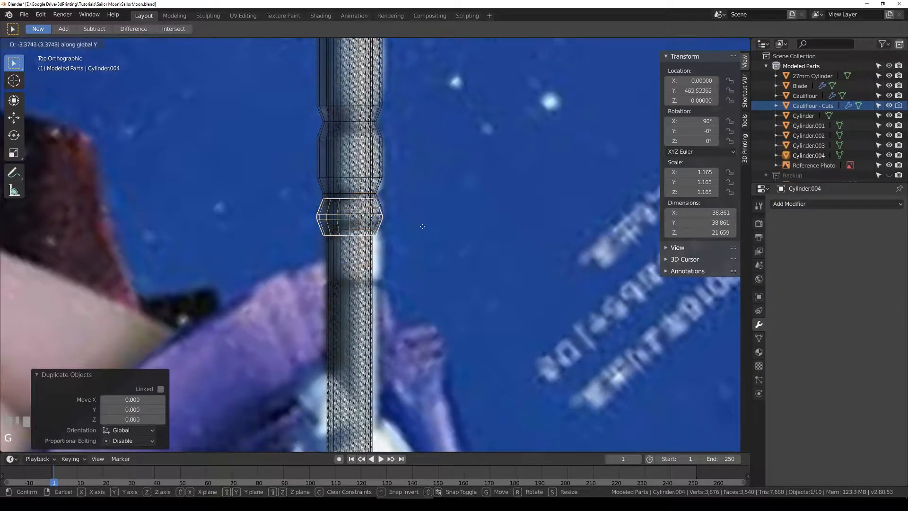
click(422, 260)
Step: In Edit Mode, move the fifth bead's upper tapered end about 4.39 along Y to meet the bead above
key(Tab)
scroll(294, 223, up, 2)
key(b)
drag(232, 213, 428, 263)
key(g)
key(y)
click(423, 252)
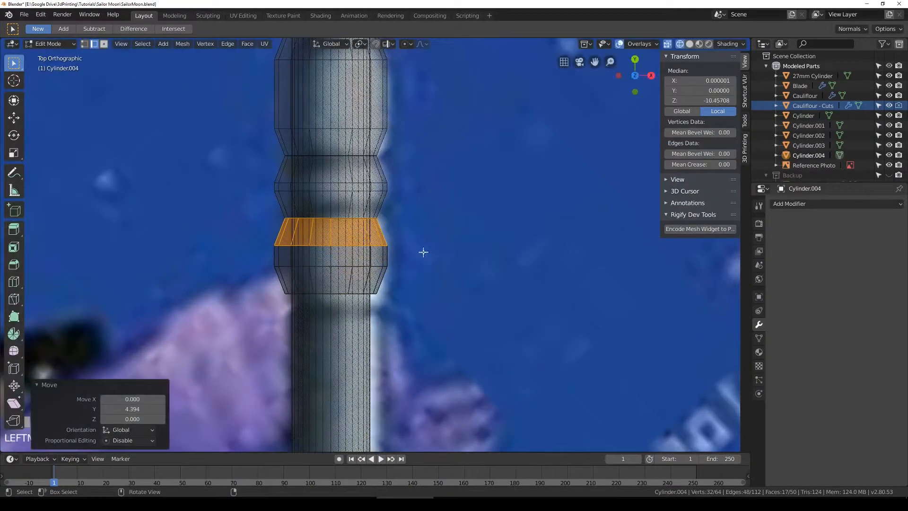
Step: Move the fifth bead's lower tapered end about -5.86 along Y, making the bead about 31.9 long
key(alt+a)
key(b)
drag(253, 255, 426, 318)
key(g)
key(y)
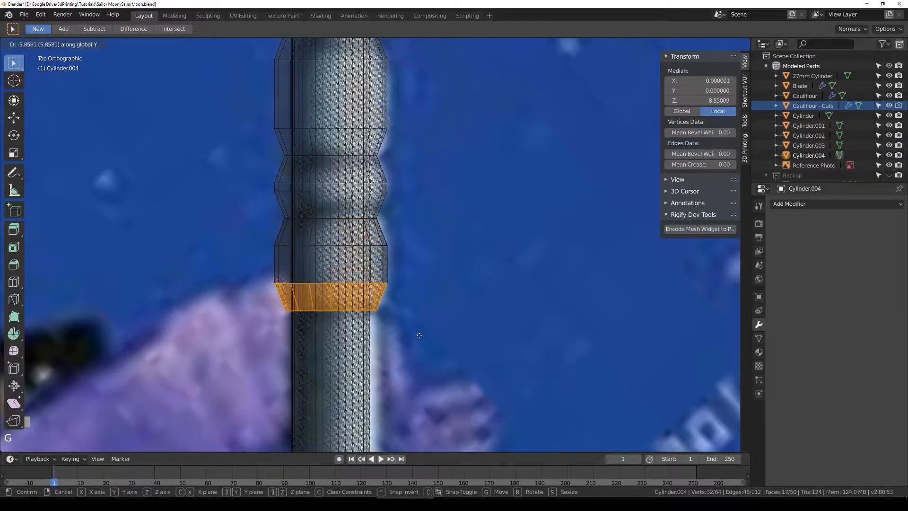
click(419, 334)
key(Tab)
Step: Compare the five beads on the shaft with the reference photo in perspective and save the file
middle_drag(315, 305, 386, 273)
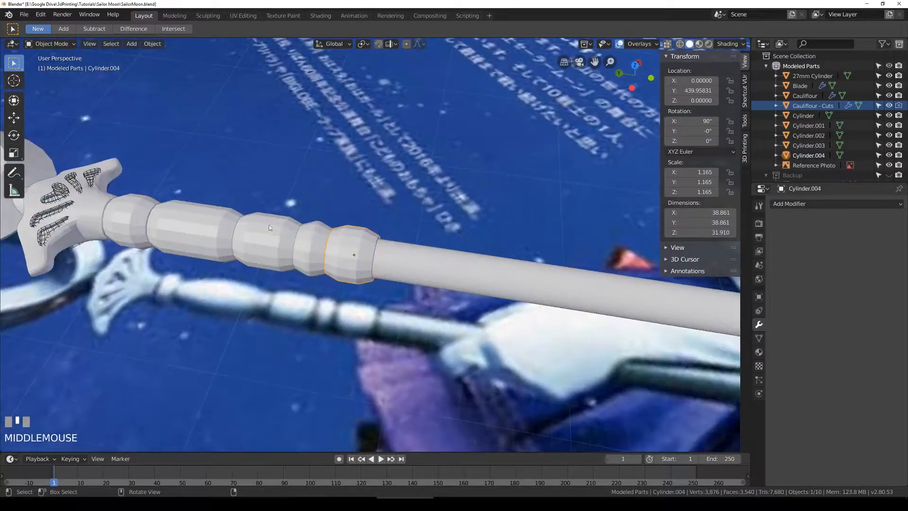
scroll(271, 240, down, 4)
scroll(271, 237, up, 4)
click(239, 244)
click(372, 251)
click(303, 244)
scroll(410, 209, down, 3)
scroll(409, 208, down, 2)
scroll(360, 219, up, 6)
click(271, 241)
shift+middle_drag(271, 237, 396, 206)
scroll(345, 197, up, 2)
scroll(347, 205, down, 2)
key(ctrl+s)
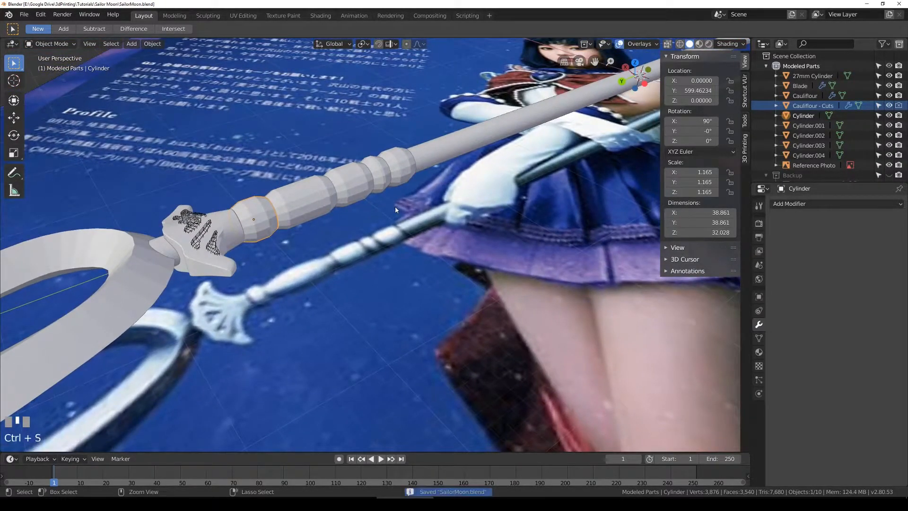
Step: Mark the bead joints on the reference photo with annotation strokes and delete the annotations
scroll(396, 208, up, 3)
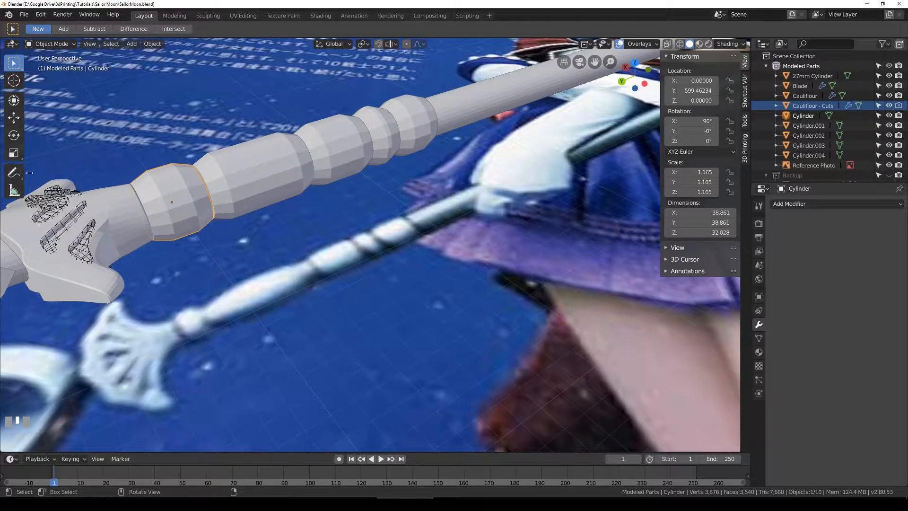
click(13, 173)
drag(314, 276, 311, 278)
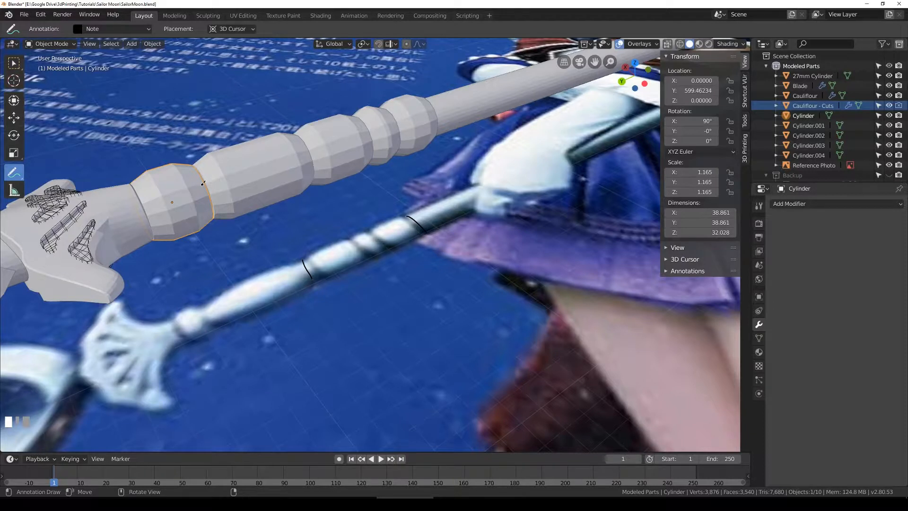
click(136, 30)
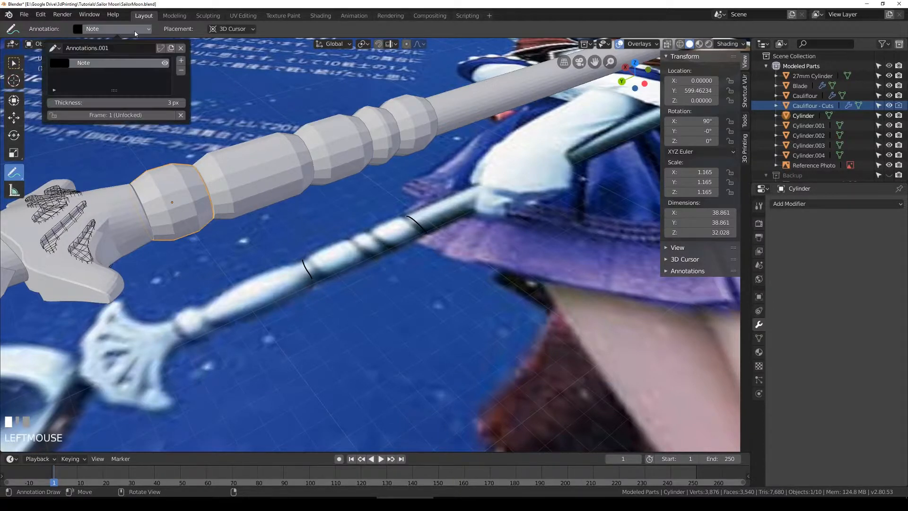
click(181, 49)
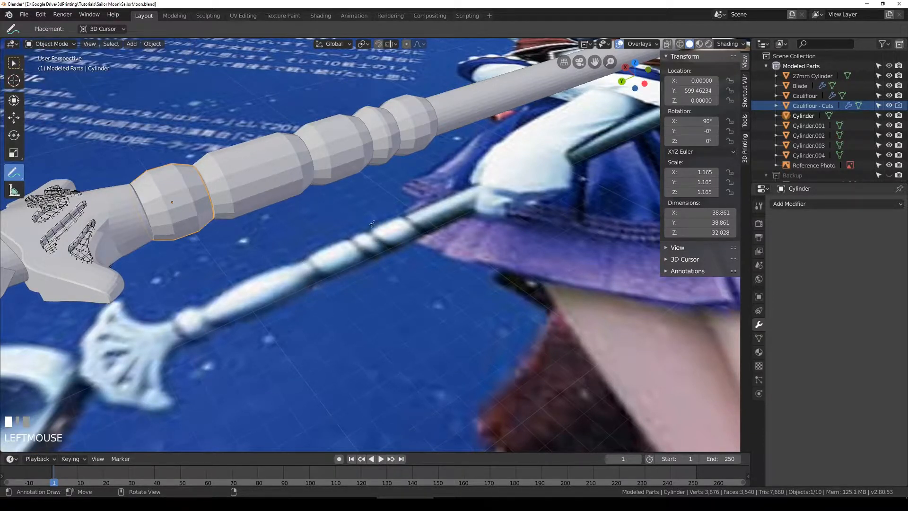
click(13, 63)
Step: Select the second and third beads in turn for inspection and save the file again
click(240, 177)
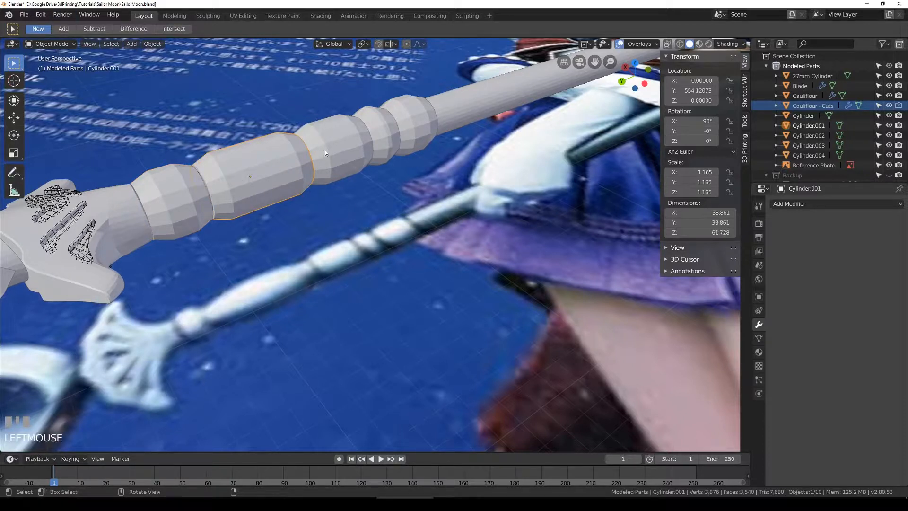
middle_drag(347, 173, 353, 223)
scroll(352, 223, up, 3)
key(ctrl+s)
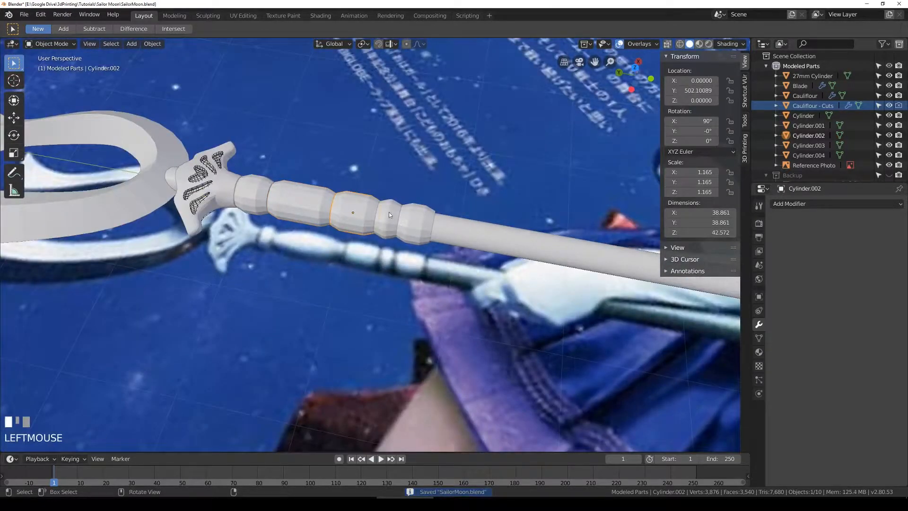
Step: Add a Subdivision Surface modifier to the first bead directly below the guard
click(428, 220)
click(262, 197)
scroll(263, 197, up, 4)
middle_drag(262, 197, 376, 242)
click(804, 204)
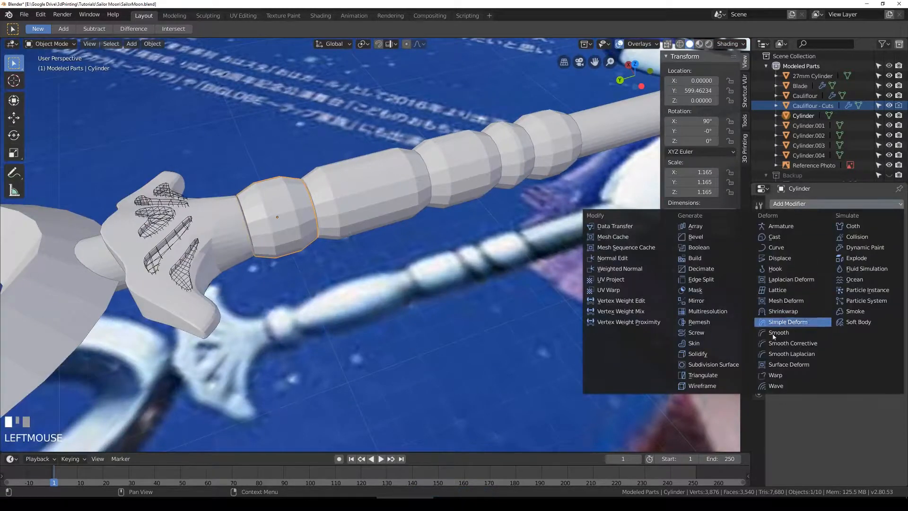
click(712, 359)
Step: In Edit Mode, fully crease the edge loops at both ends of the first bead
key(Tab)
scroll(326, 237, up, 1)
key(z)
middle_drag(302, 214, 211, 197)
key(z)
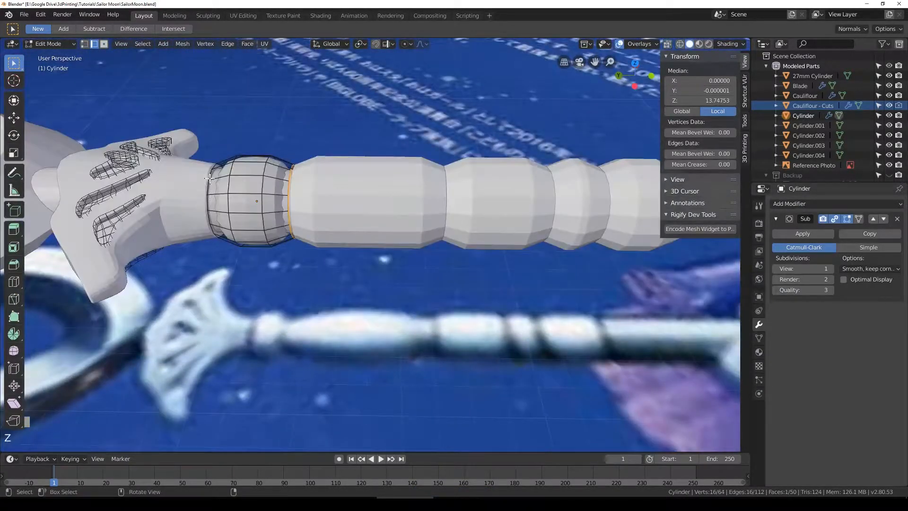
alt+click(209, 176)
alt+shift+click(287, 175)
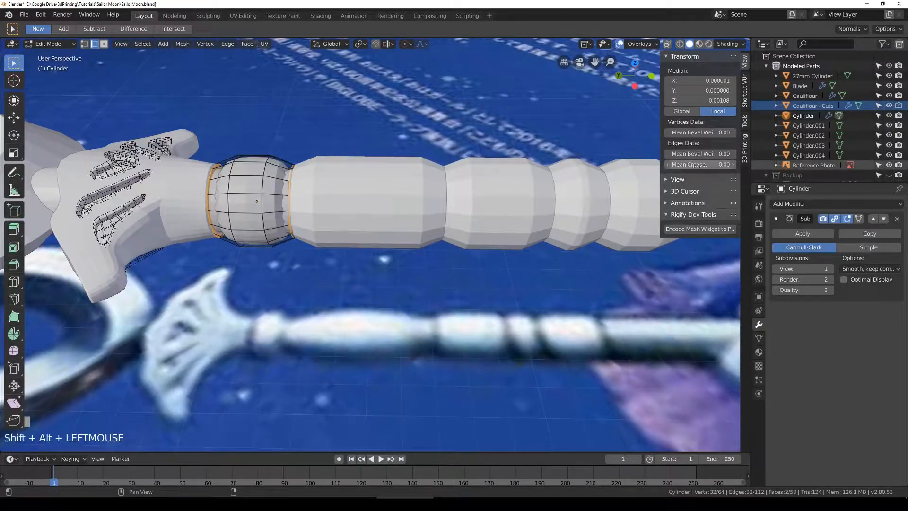
drag(695, 164, 730, 164)
key(Tab)
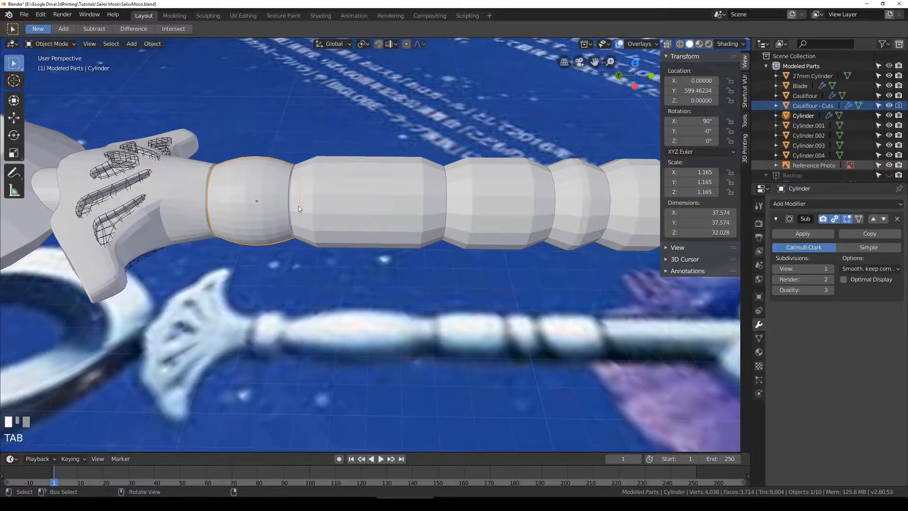
Step: Select the edge loops at both ends of the long second bead and set their mean crease to 1.00
shift+middle_drag(449, 229, 351, 231)
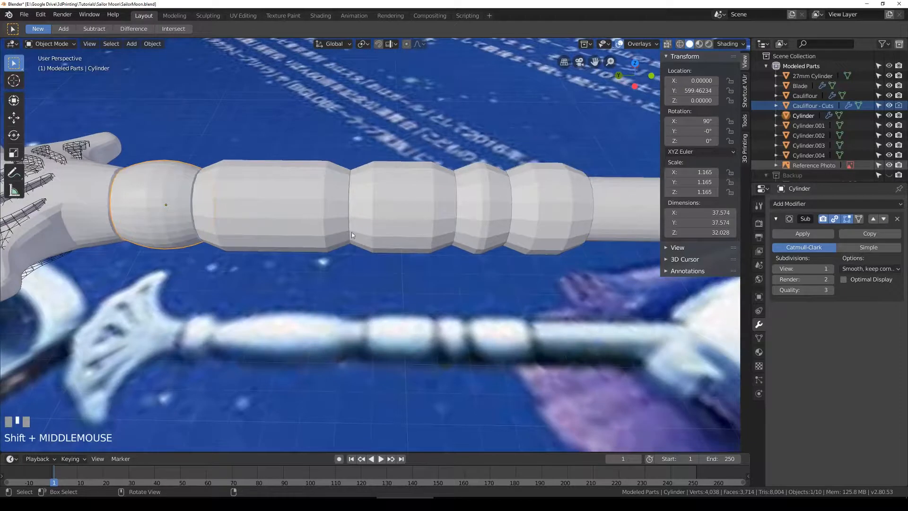
click(272, 188)
key(Tab)
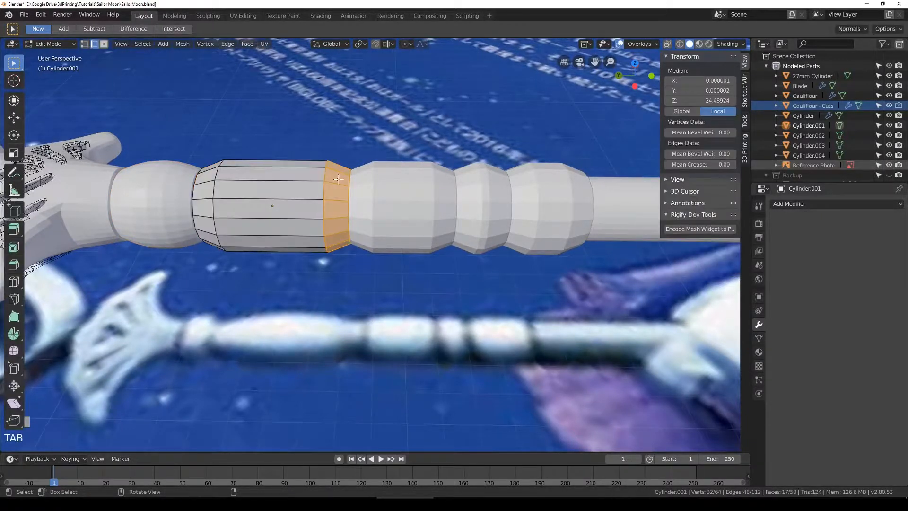
key(z)
alt+click(195, 192)
alt+shift+click(352, 199)
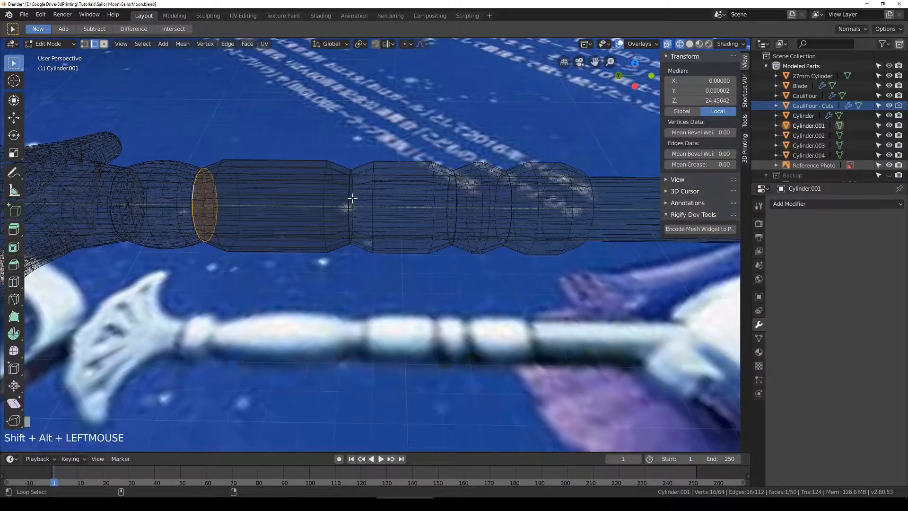
key(ctrl+z)
alt+shift+click(350, 191)
drag(685, 164, 733, 164)
key(shift+z)
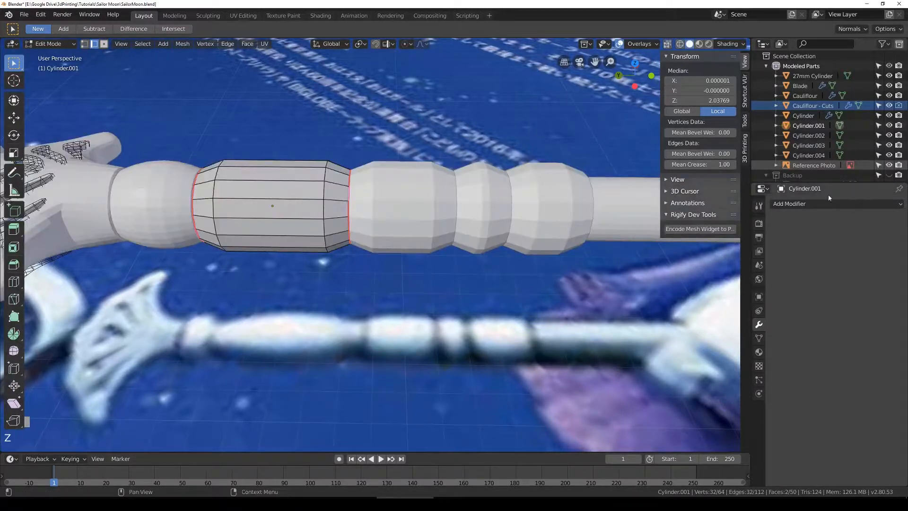
Step: Add a Subdivision Surface modifier to the long second bead and return to Object Mode
click(828, 204)
click(713, 364)
key(Tab)
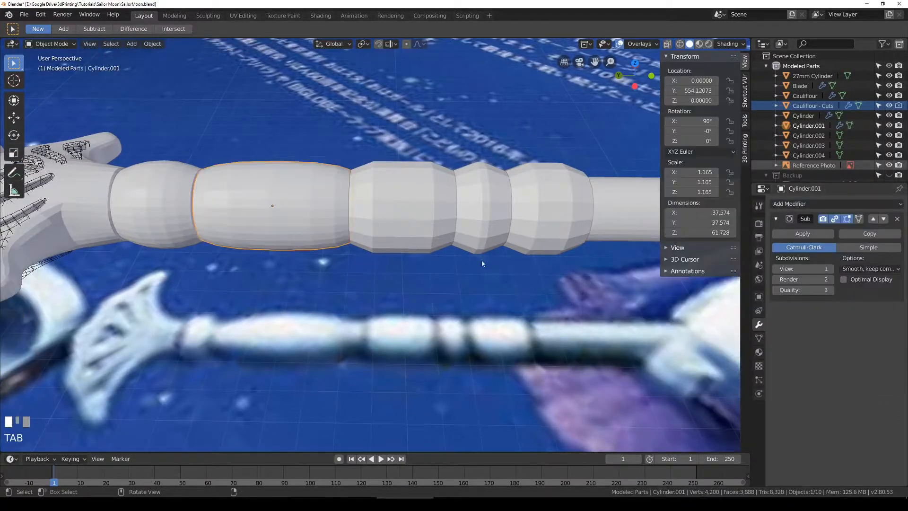
Step: In Edit Mode, set the crease of the third bead's two end edge loops to 1.00
click(384, 223)
key(Tab)
alt+click(353, 193)
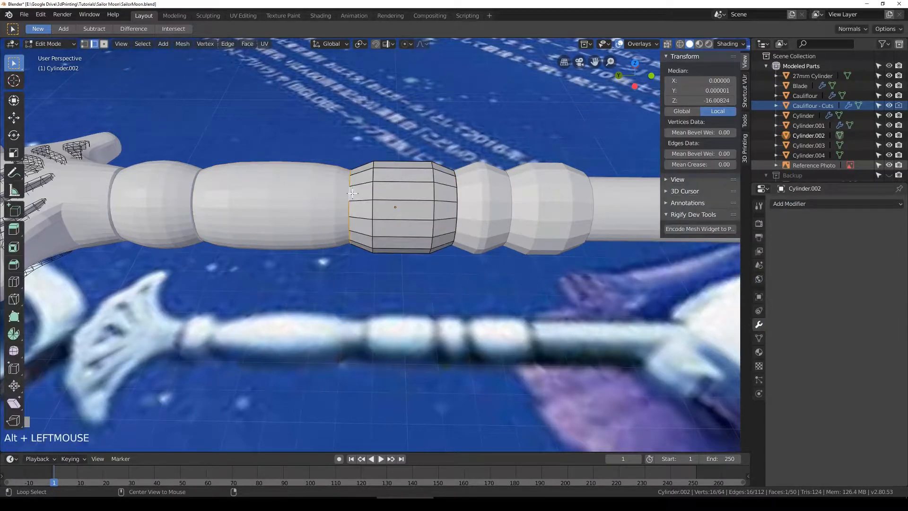
alt+shift+click(456, 191)
key(shift+e)
click(420, 250)
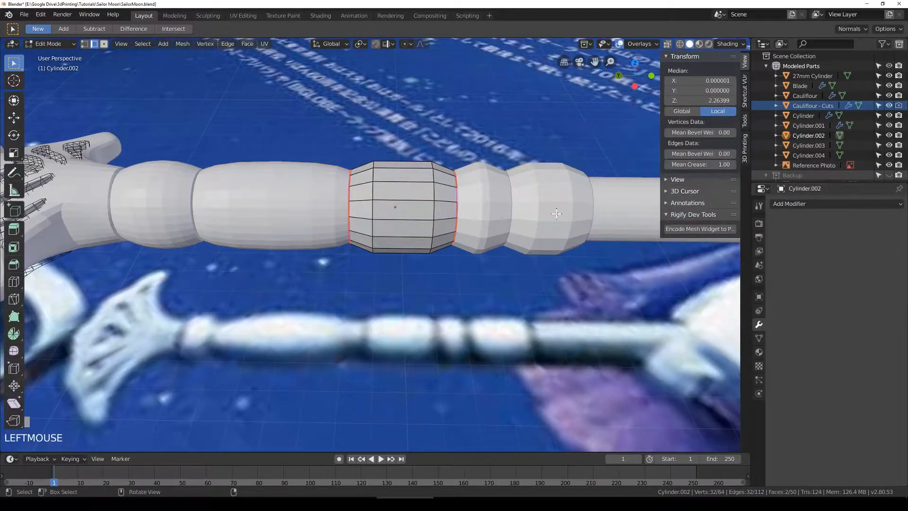
Step: Return to Object Mode and add a Subdivision Surface modifier to the third bead
shift+middle_drag(419, 250, 282, 268)
key(Tab)
click(836, 203)
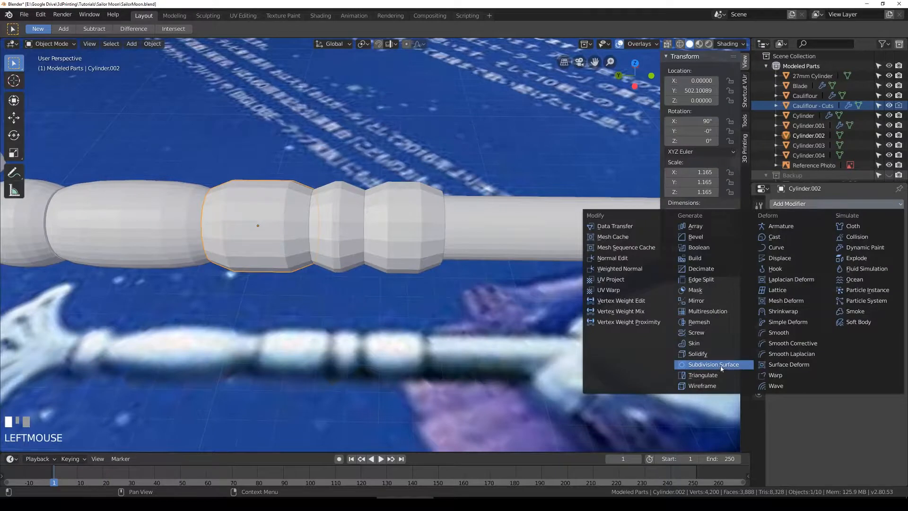
click(709, 366)
Step: Set the mean crease of the small fourth bead's two end edge loops to 1.00 in Edit Mode
click(337, 231)
key(Tab)
alt+click(315, 204)
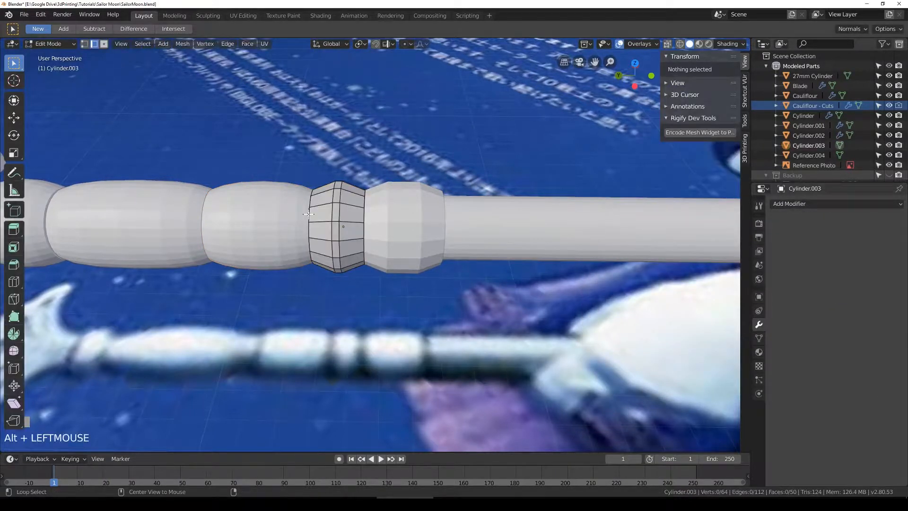
alt+shift+click(358, 217)
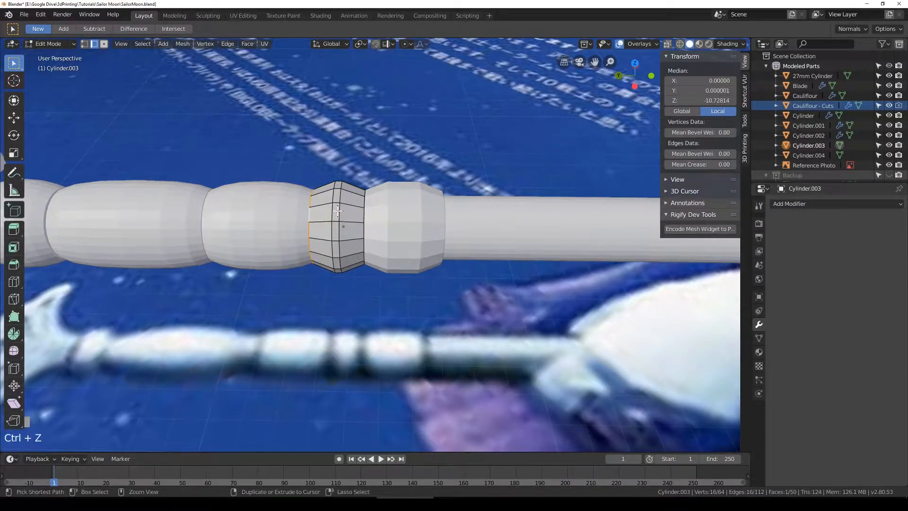
alt+shift+click(364, 213)
drag(689, 168, 723, 168)
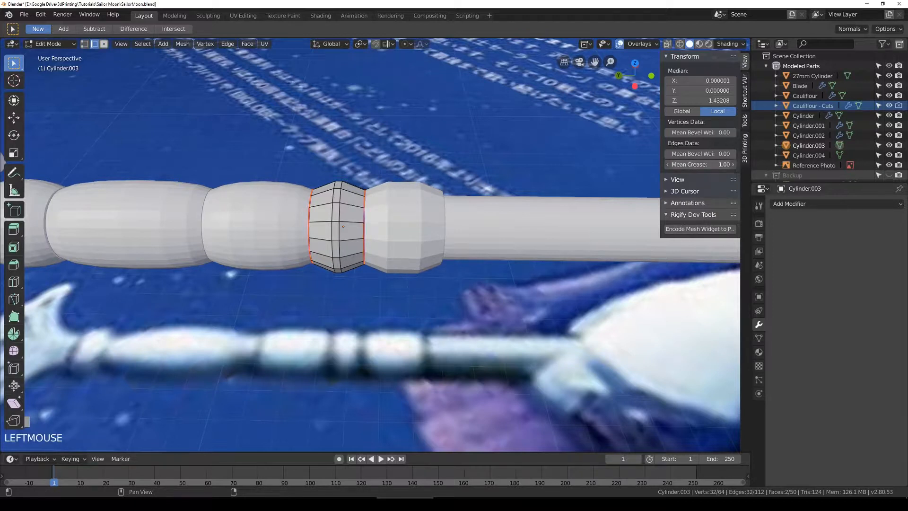
Step: Scale the fourth bead's two middle edge loops apart along the Y axis
alt+click(334, 216)
alt+shift+click(344, 211)
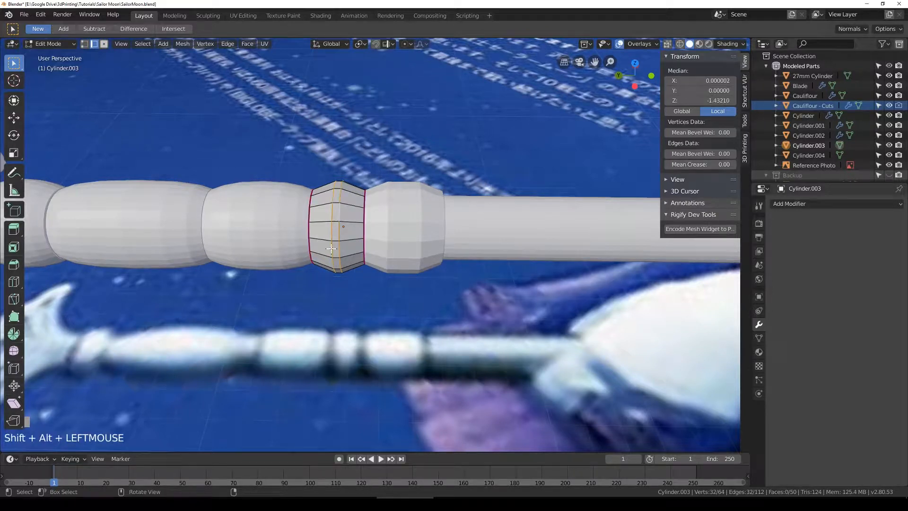
key(s)
key(x)
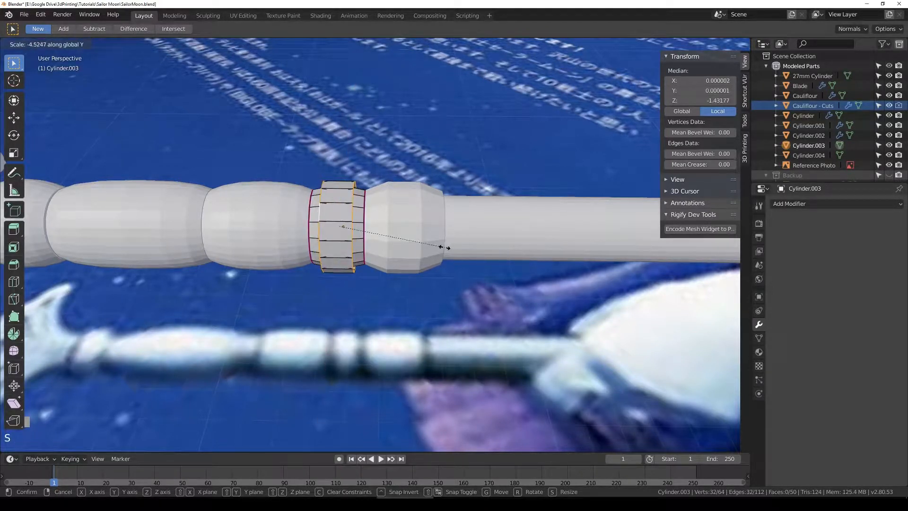
right_click(277, 235)
key(s)
key(y)
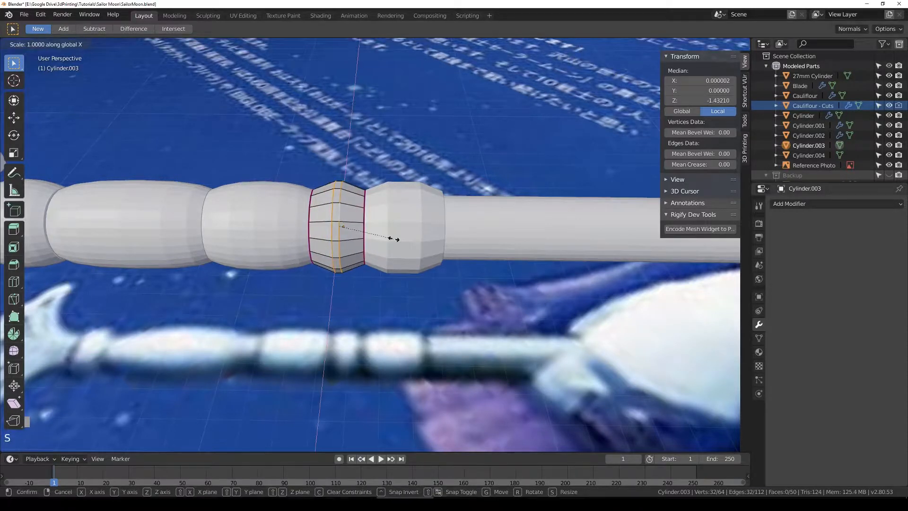
click(509, 244)
Step: Return to Object Mode and add a Subdivision Surface modifier with viewport level 2 to the fourth bead
key(Tab)
middle_drag(509, 244, 159, 192)
click(836, 203)
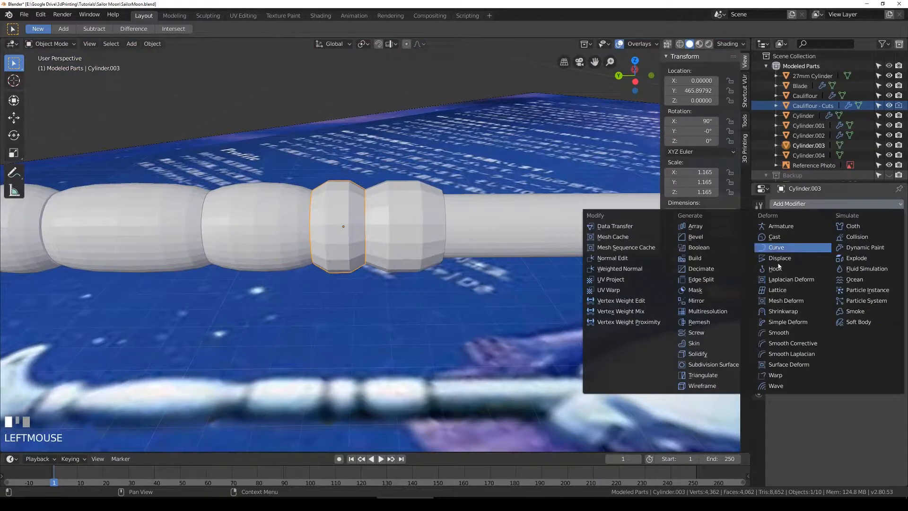
click(731, 352)
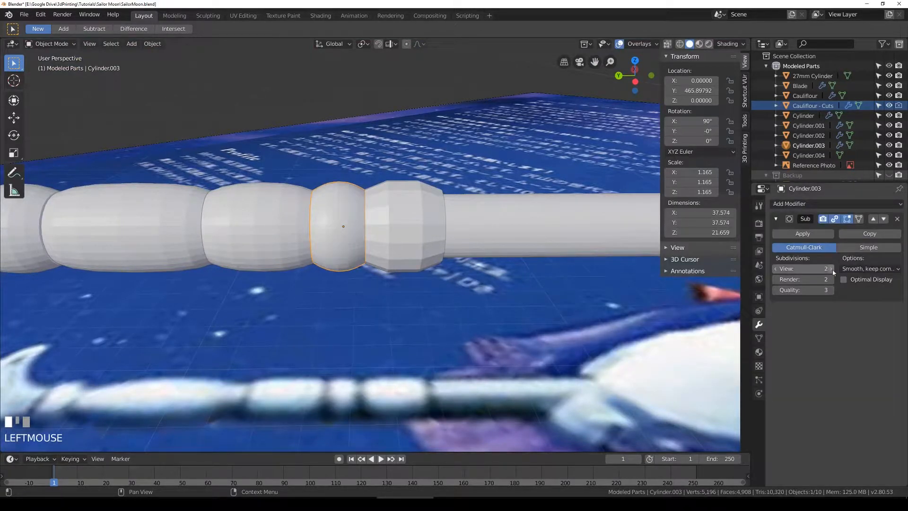
drag(781, 269, 804, 268)
click(776, 269)
click(776, 269)
Step: Raise the viewport subdivision level to 2 on the third, second and first beads
click(284, 242)
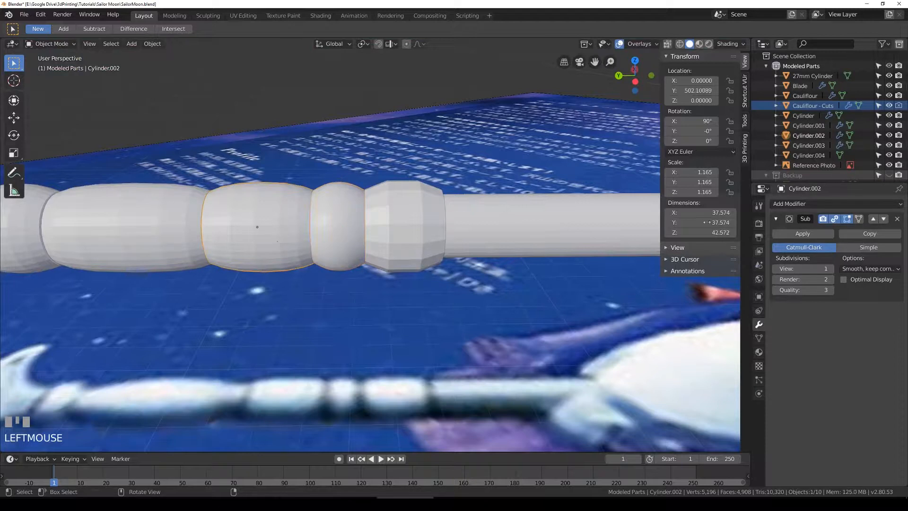
click(831, 269)
click(169, 236)
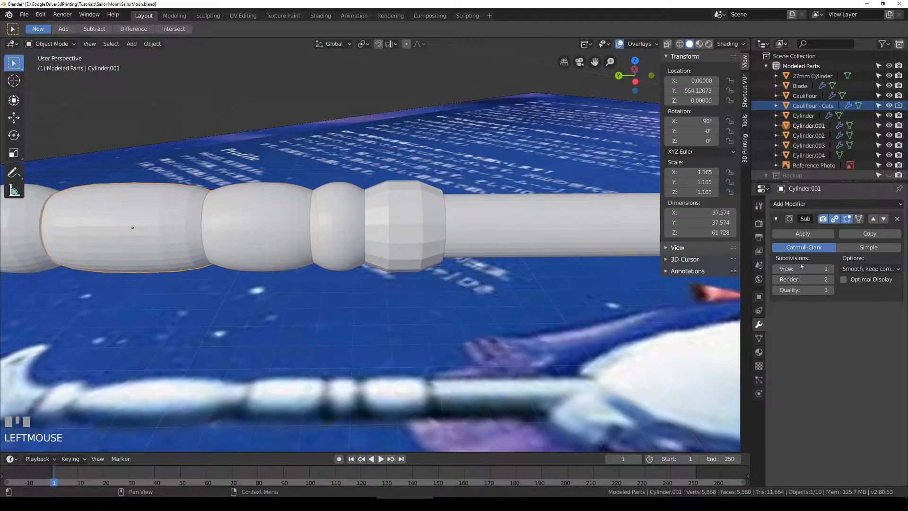
shift+middle_drag(145, 247, 140, 245)
click(140, 244)
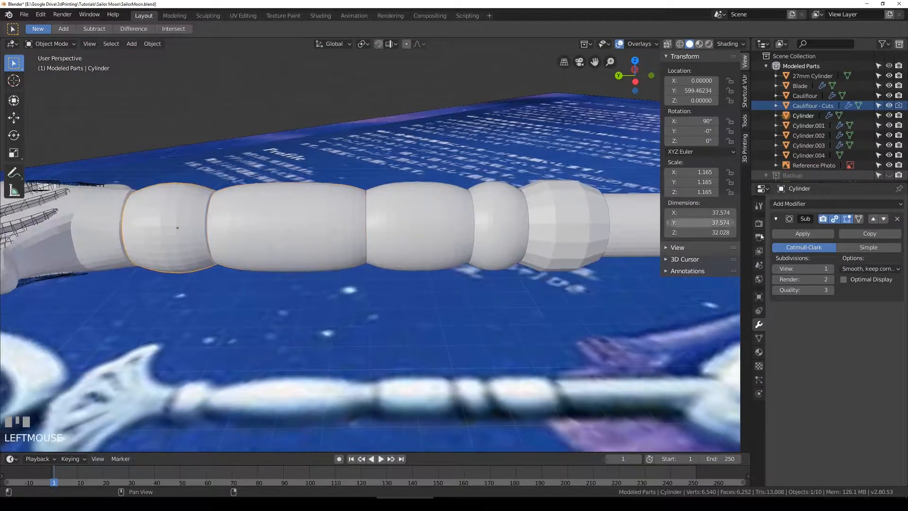
shift+middle_drag(561, 251, 482, 253)
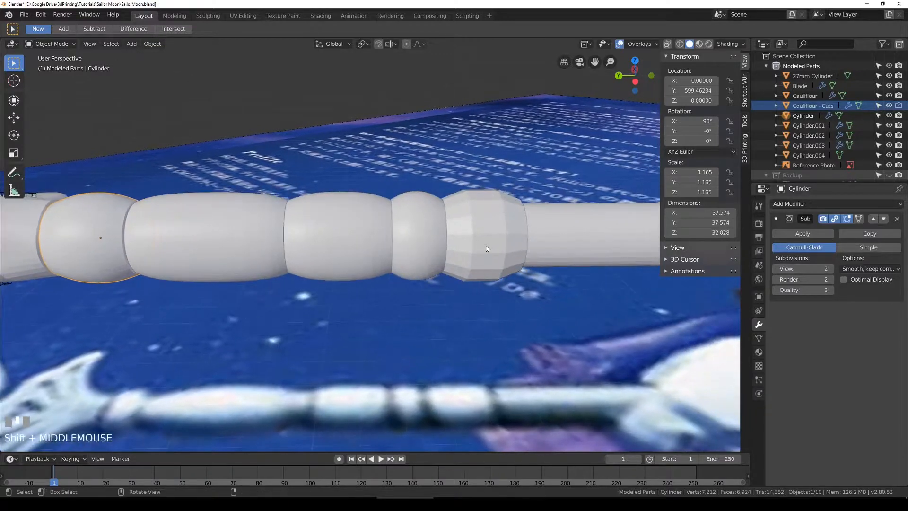
Step: Set the mean crease of the fifth bead's two end edge loops to 1.00 in Edit Mode
click(481, 253)
scroll(382, 203, up, 3)
middle_drag(363, 225, 335, 191)
scroll(507, 186, down, 5)
scroll(335, 191, down, 3)
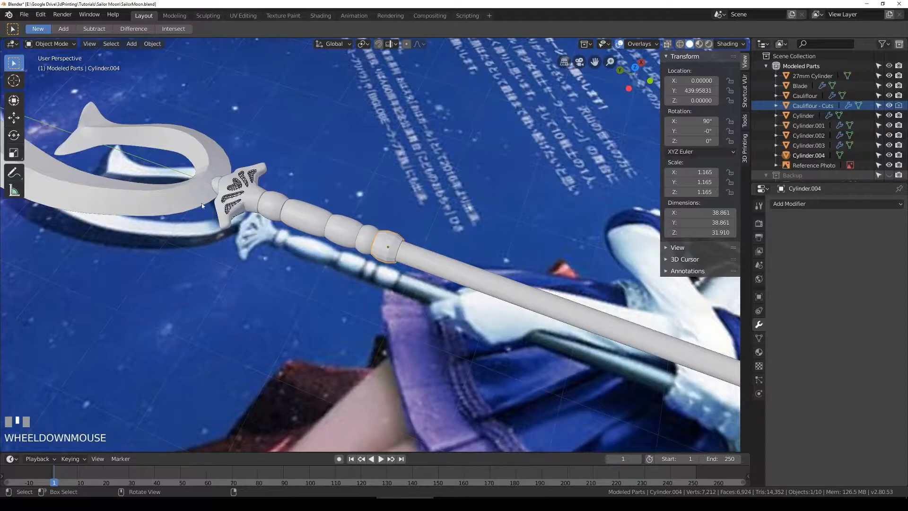
scroll(339, 228, up, 2)
middle_drag(231, 214, 240, 190)
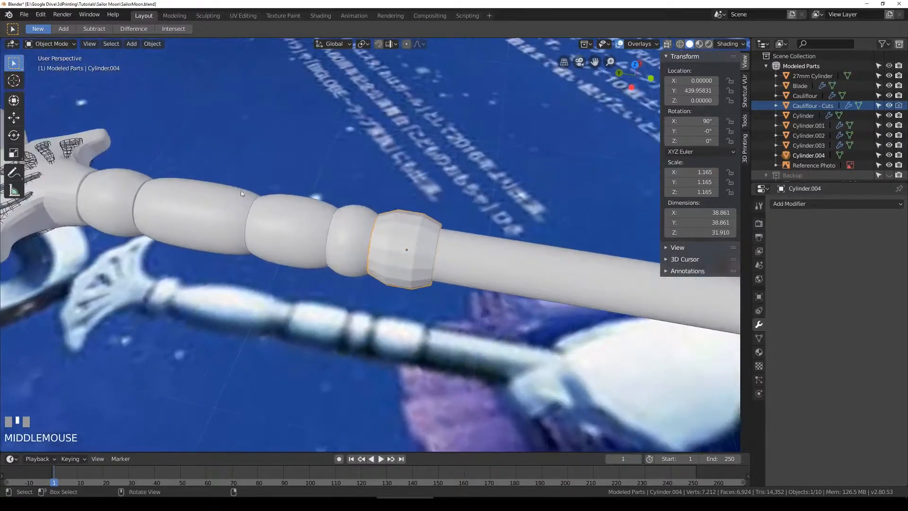
scroll(240, 190, up, 3)
key(Tab)
middle_drag(480, 231, 426, 249)
alt+shift+click(423, 250)
alt+shift+click(423, 250)
drag(681, 165, 718, 165)
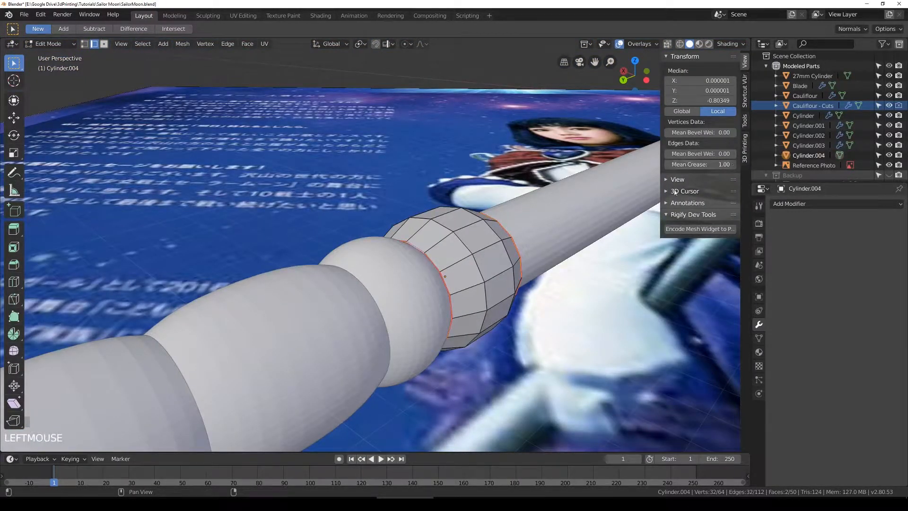
Step: Add a Subdivision Surface modifier with viewport level 2 to the fifth bead, return to Object Mode and save the file
click(787, 204)
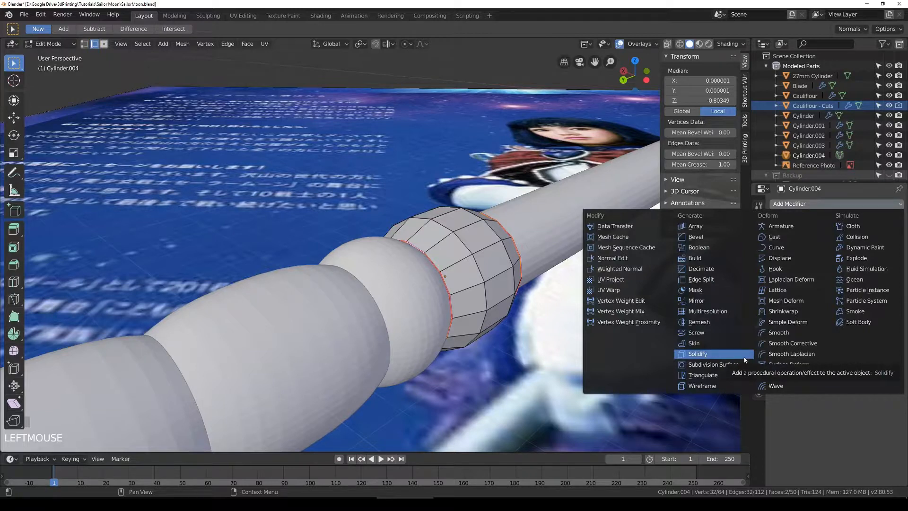
click(725, 364)
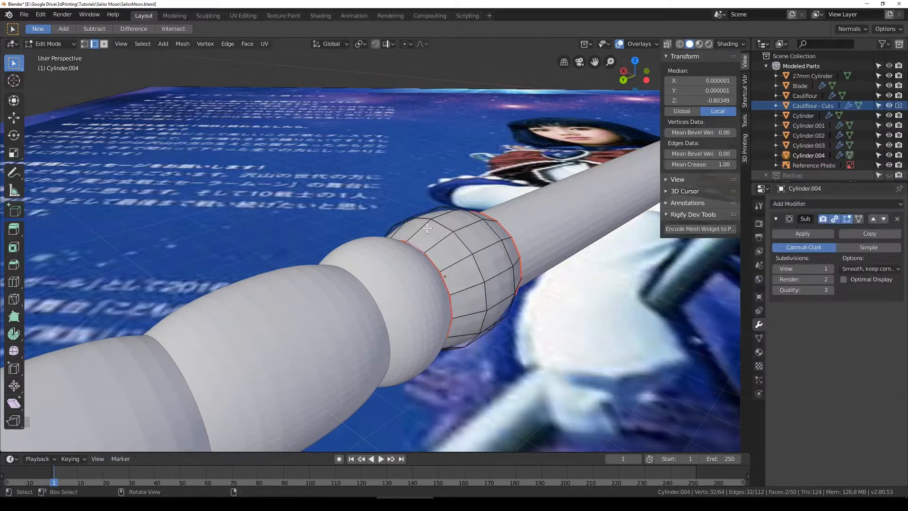
click(830, 268)
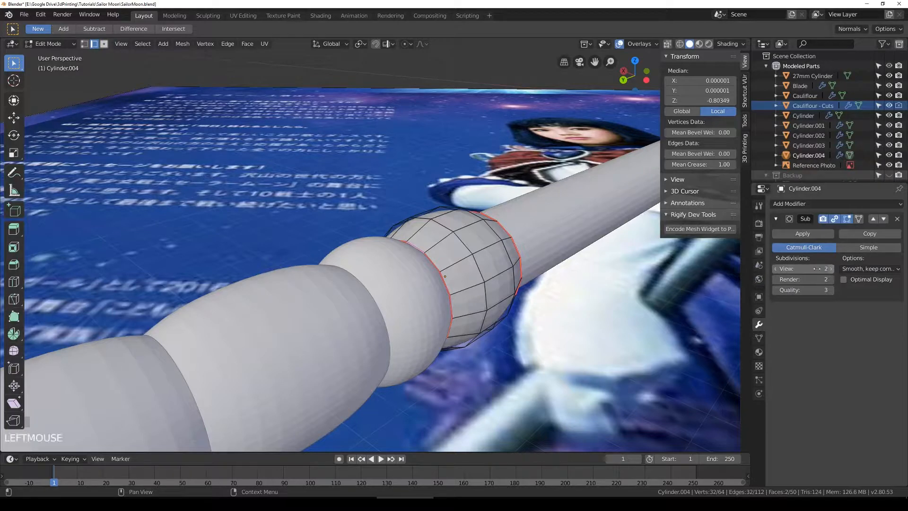
key(Tab)
scroll(486, 289, down, 2)
middle_drag(486, 292, 383, 271)
key(ctrl+s)
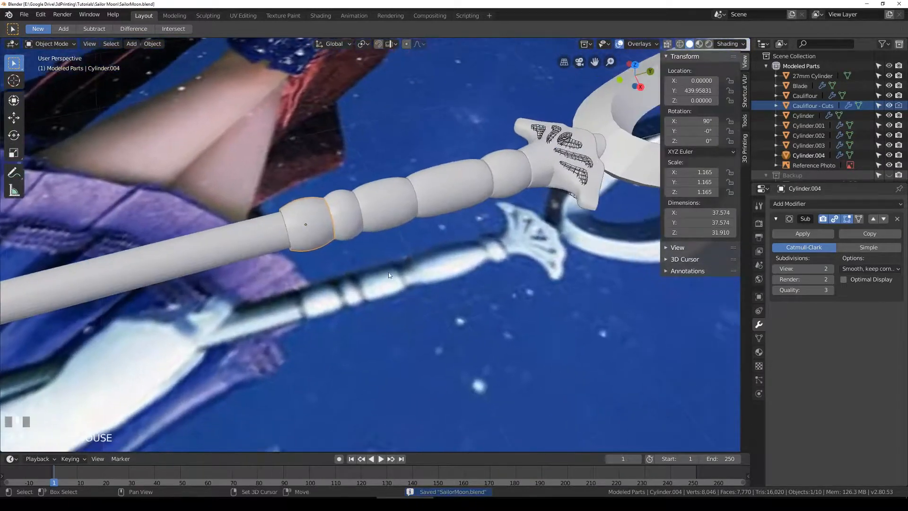
Step: In the top view, move the fifth bead slightly along Y to leave a small gap between it and the fourth bead
scroll(388, 273, up, 2)
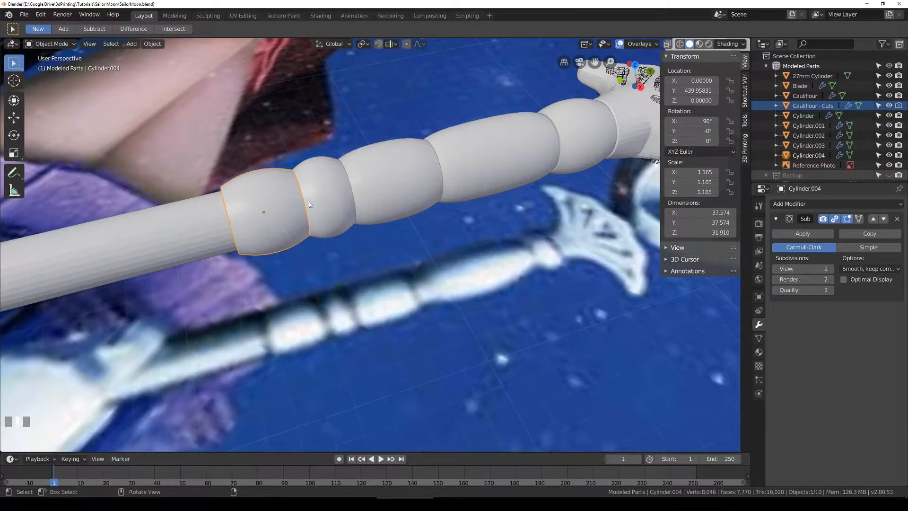
key(KP_7)
scroll(285, 235, up, 3)
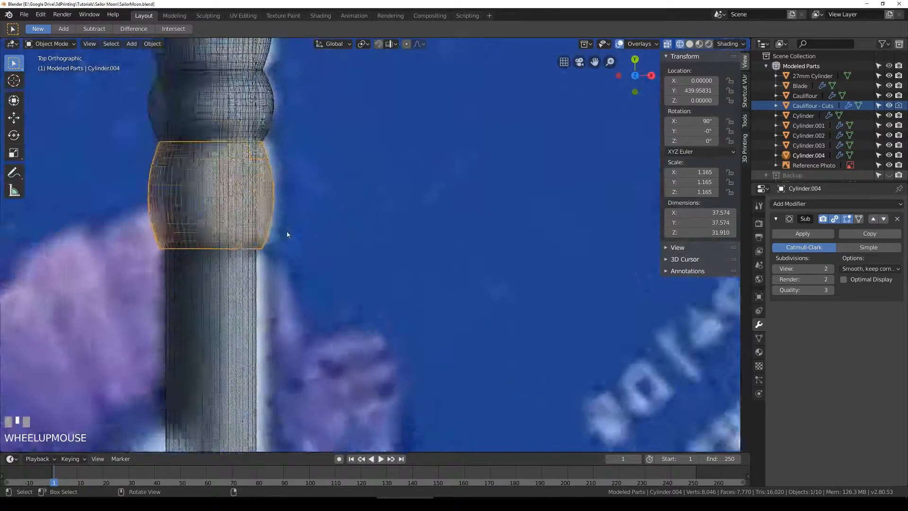
key(Tab)
shift+middle_drag(262, 166, 402, 191)
key(a)
key(Tab)
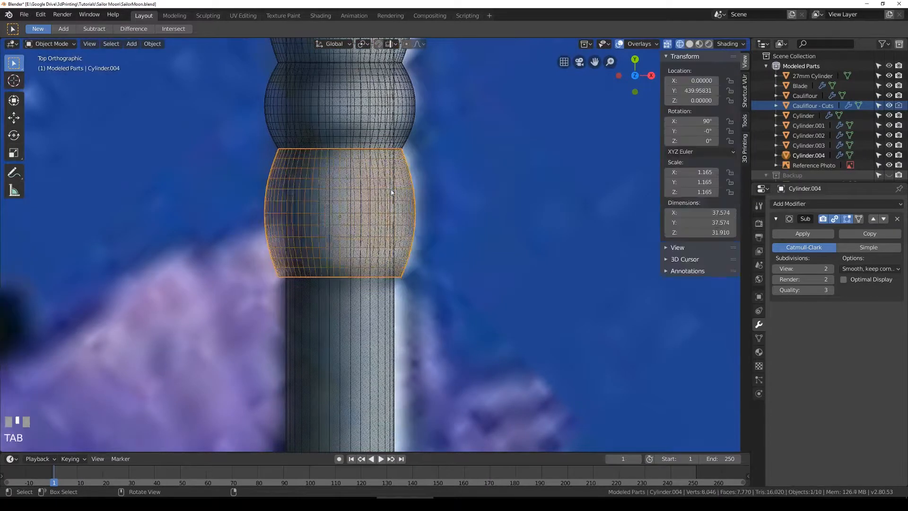
key(g)
click(390, 205)
Step: Extrude the fifth bead's end face facing the fourth bead by about 2.87 to fill the gap, and return to Object Mode
scroll(391, 205, up, 2)
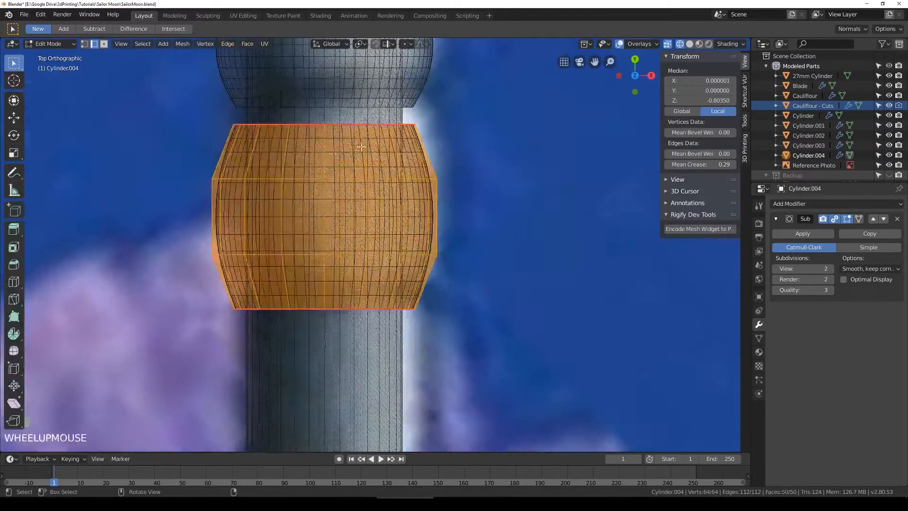
key(Tab)
key(b)
drag(192, 116, 520, 137)
click(104, 44)
mouse_move(536, 185)
middle_down()
mouse_move(405, 168)
mouse_move(344, 143)
mouse_move(377, 159)
middle_up()
key(z)
click(294, 129)
key(e)
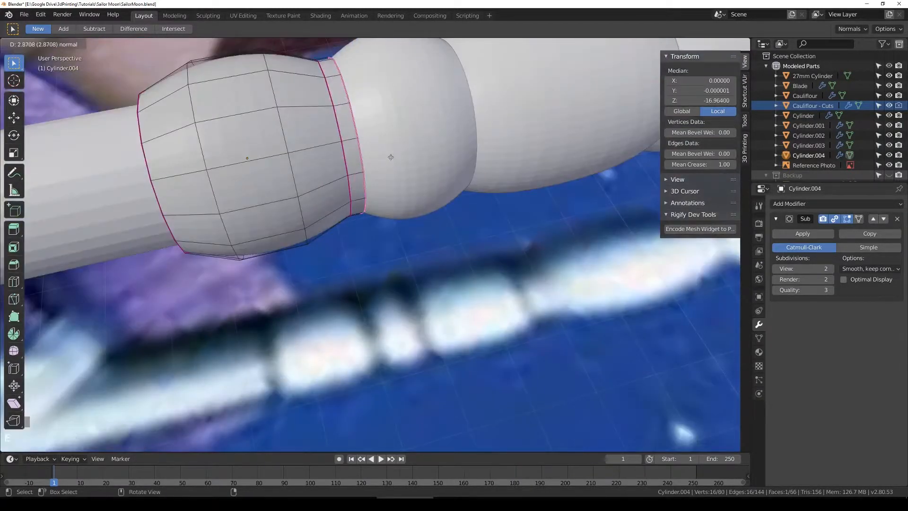
click(388, 157)
key(Tab)
Step: Move the fourth and fifth beads together by about -3.85 along Y, away from the third bead
middle_drag(388, 157, 437, 203)
shift+click(444, 212)
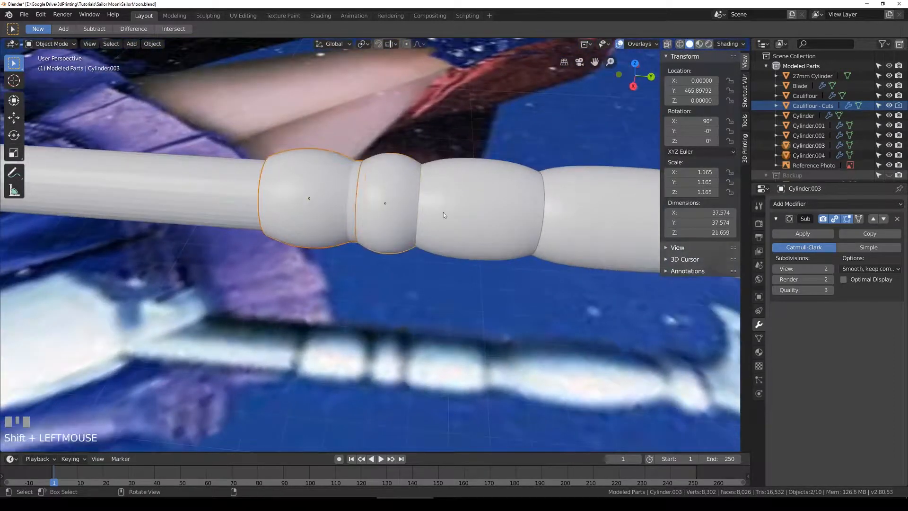
key(g)
click(407, 201)
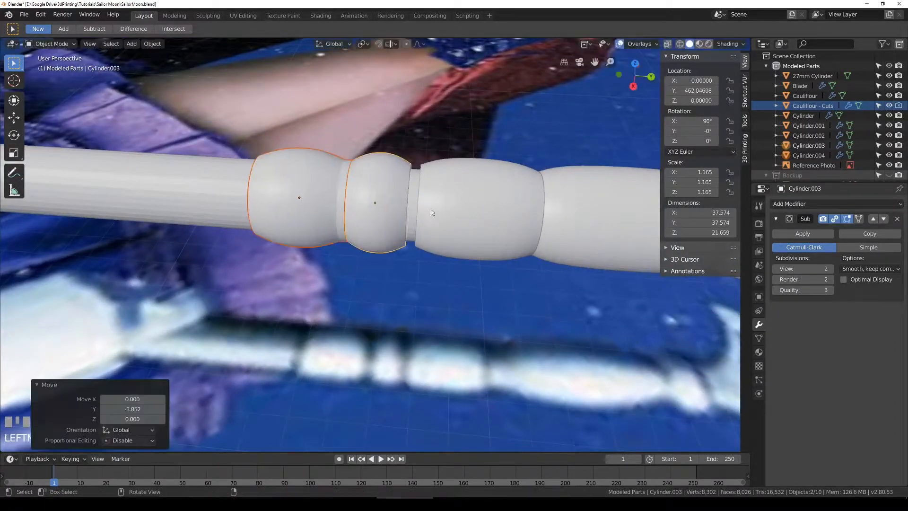
Step: Extrude the fourth bead's end face by about 3.27 toward the third bead and return to Object Mode
key(Tab)
click(410, 196)
key(e)
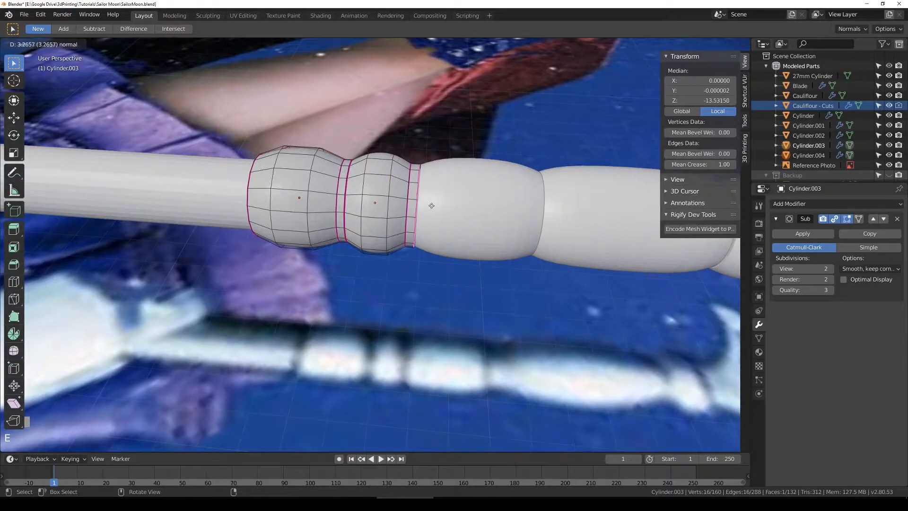
click(433, 205)
key(Tab)
Step: Select the third, fourth and fifth beads and move them by about -3.12 along Y, away from the second bead
shift+middle_drag(494, 219, 383, 221)
click(384, 221)
shift+click(295, 217)
shift+click(194, 212)
key(g)
key(z)
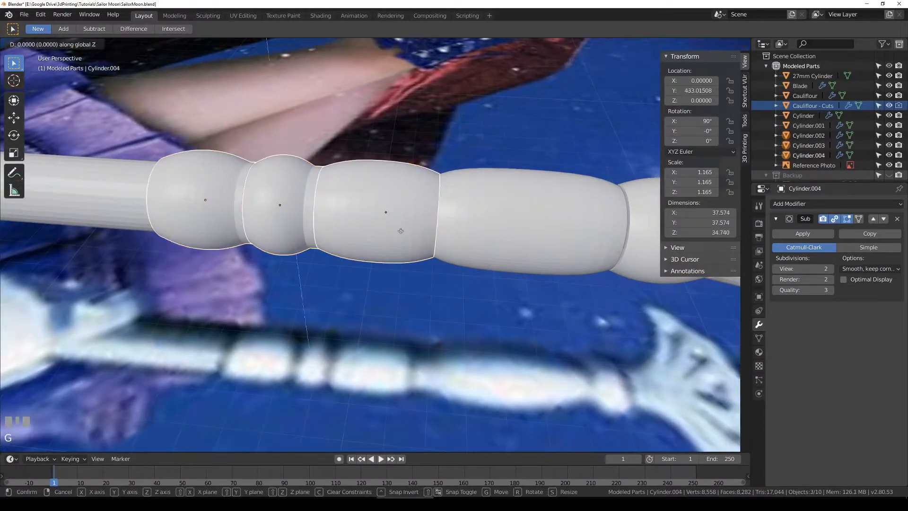
click(393, 230)
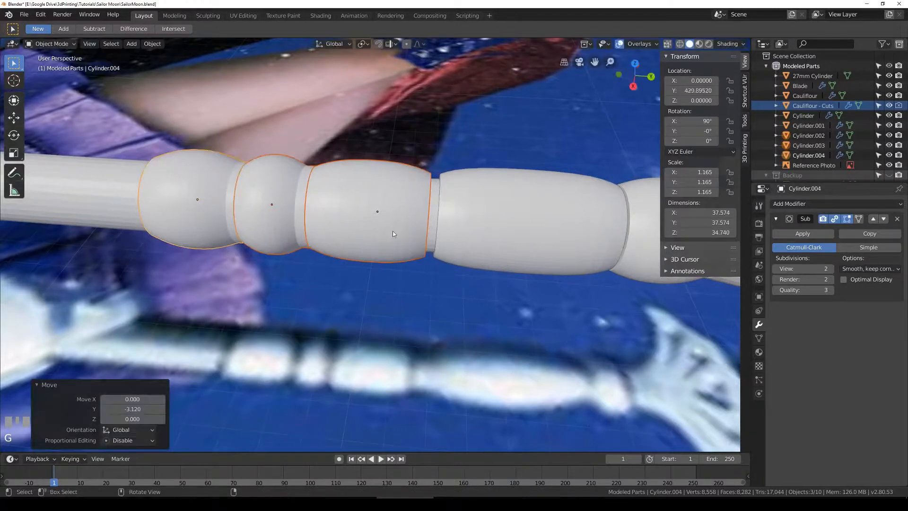
Step: Extrude the third bead's end face by about 2.83 toward the second bead and return to Object Mode
middle_drag(392, 231, 512, 239)
key(Tab)
click(431, 207)
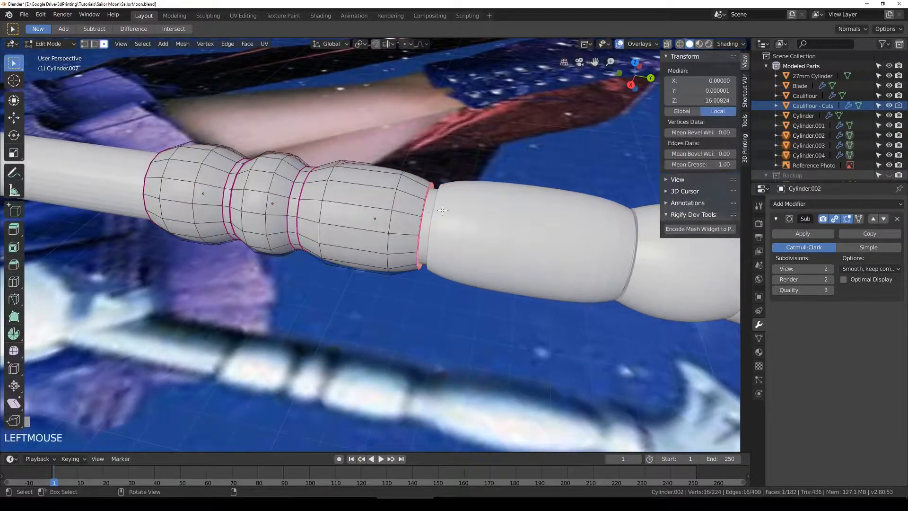
key(e)
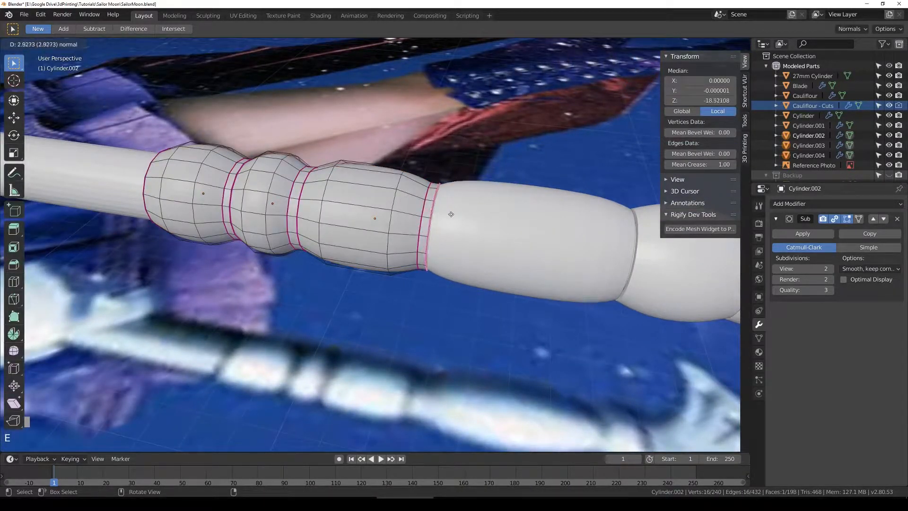
click(450, 214)
key(Tab)
Step: Add the long second bead to the selection and move the four beads along Y, leaving a gap beside the first bead
scroll(502, 229, down, 2)
shift+click(501, 229)
key(g)
key(x)
key(y)
click(541, 237)
Step: Extrude the second bead's end face by about 3.3 toward the first bead and return to Object Mode
shift+middle_drag(540, 236, 460, 254)
click(460, 254)
key(Tab)
click(452, 254)
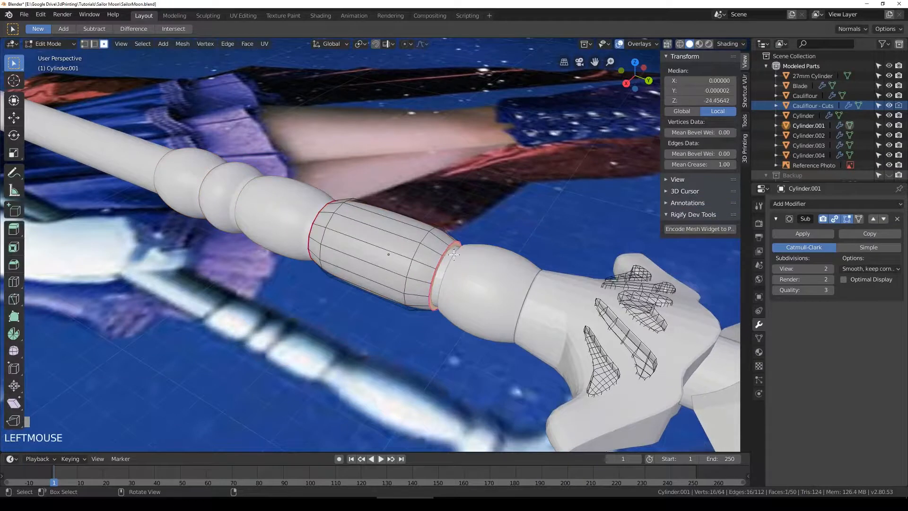
key(e)
click(462, 255)
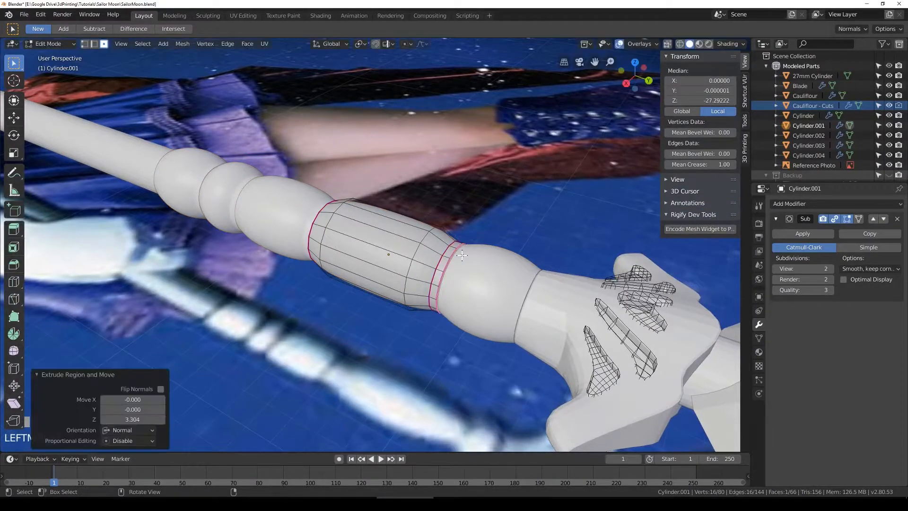
key(Tab)
Step: Select all five beads and move them by about -5.46 along Y, away from the guard
click(429, 251)
shift+click(456, 265)
shift+click(244, 222)
shift+click(208, 194)
shift+click(187, 182)
key(g)
key(x)
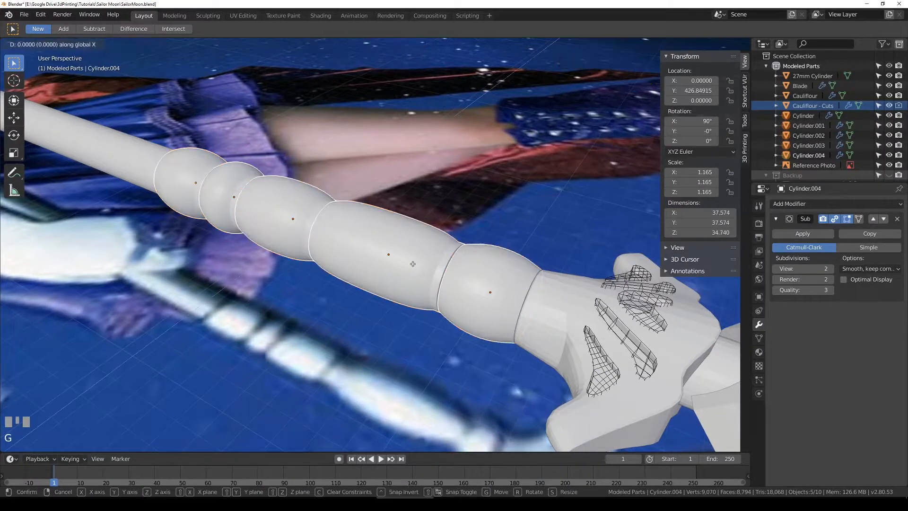
key(y)
click(406, 259)
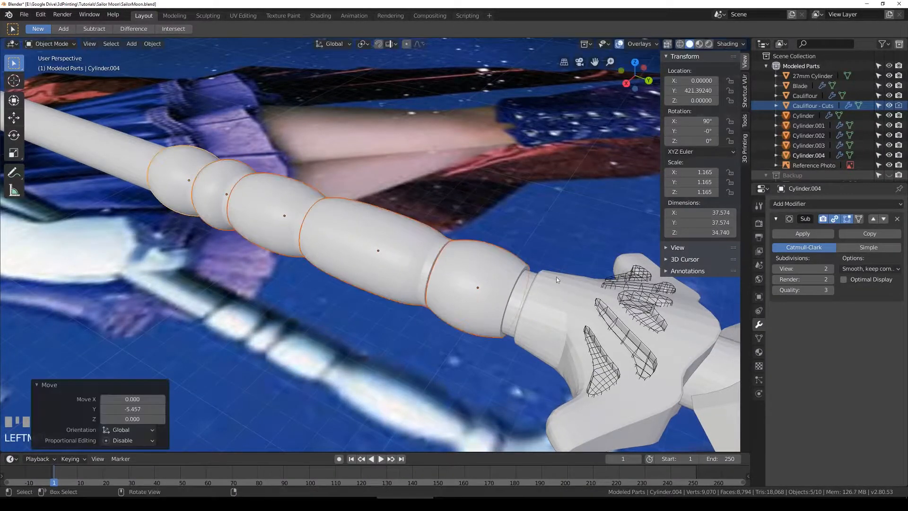
Step: Extrude the first bead's end face by about 5 toward the guard and return to Object Mode
key(Tab)
key(e)
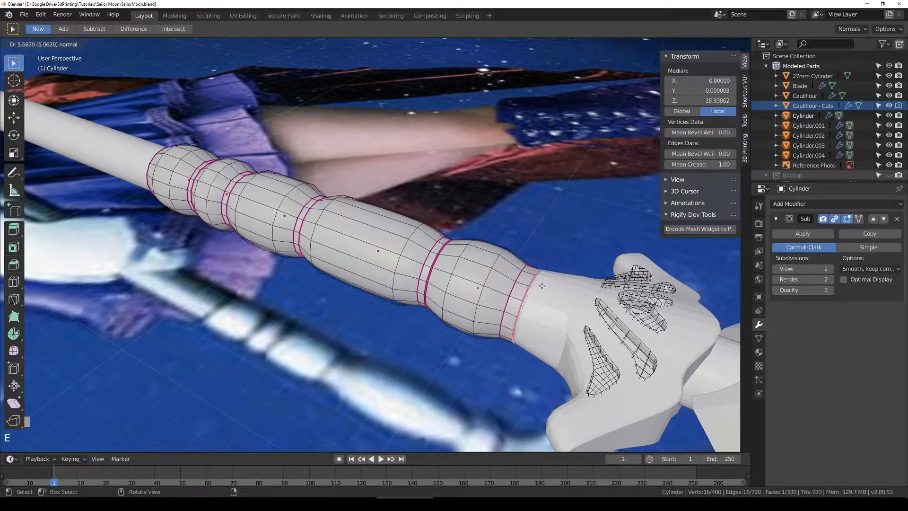
click(542, 287)
key(Tab)
Step: Set the beads' viewport subdivision level to 1 and check their shape from the opposite side of the shaft
scroll(543, 286, down, 3)
middle_drag(395, 243, 405, 262)
key(Tab)
scroll(450, 244, up, 5)
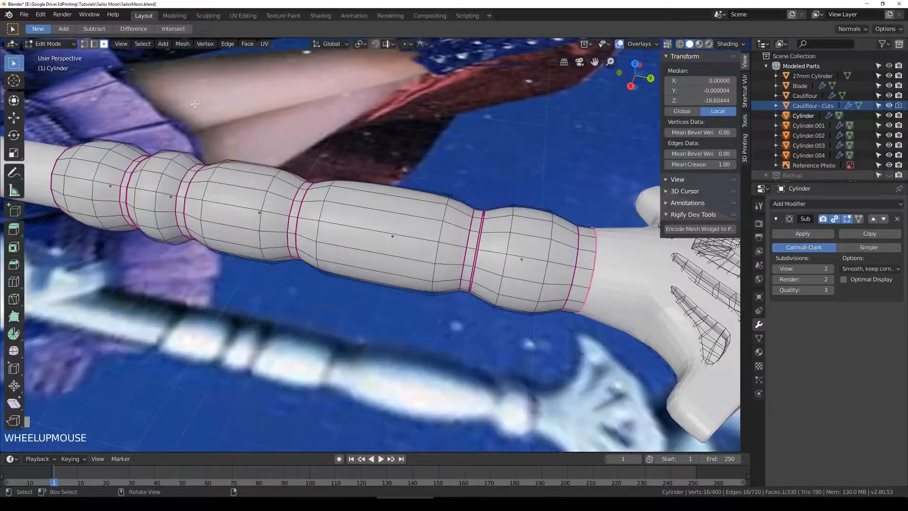
key(ctrl+1)
alt+click(370, 244)
middle_drag(370, 244, 422, 251)
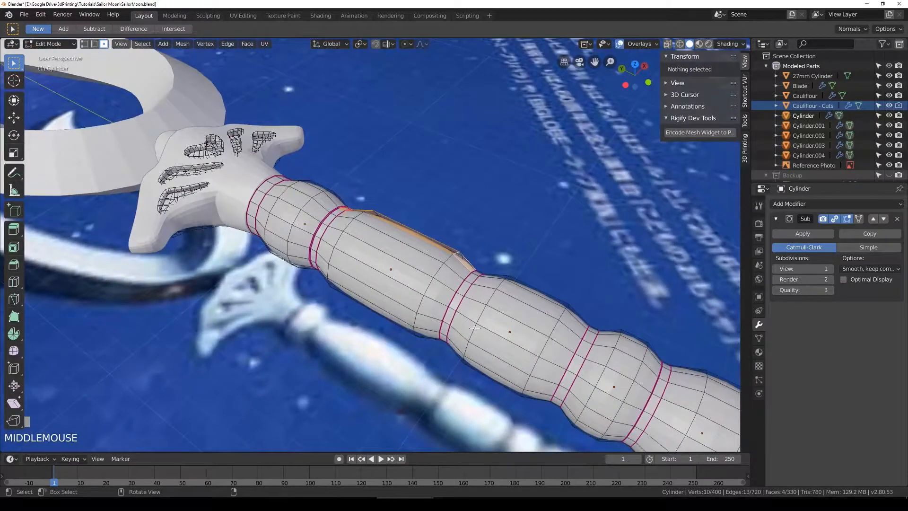
shift+middle_drag(475, 327, 423, 226)
key(Tab)
key(Tab)
scroll(421, 230, up, 3)
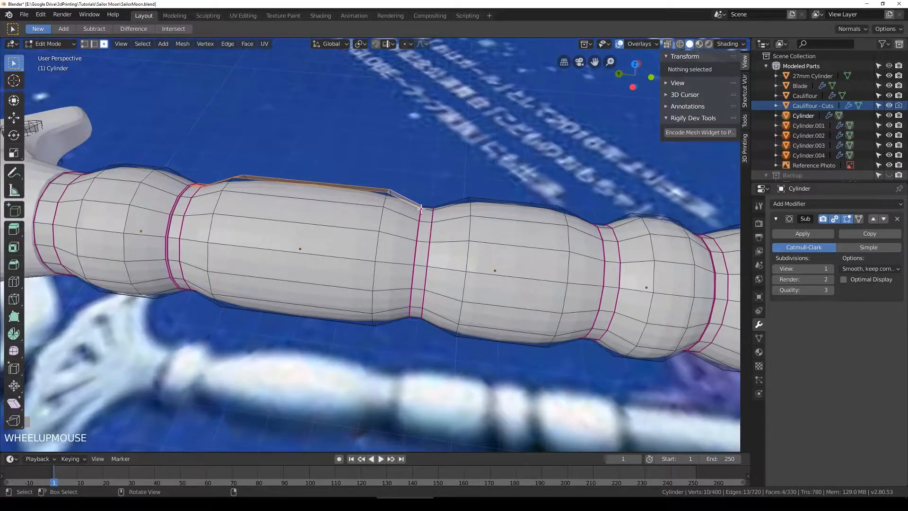
Step: Try shrinking the edge loop at the third bead's neck beside the second bead to about 0.93, and undo it
click(95, 44)
alt+click(432, 235)
middle_drag(433, 236, 477, 221)
key(s)
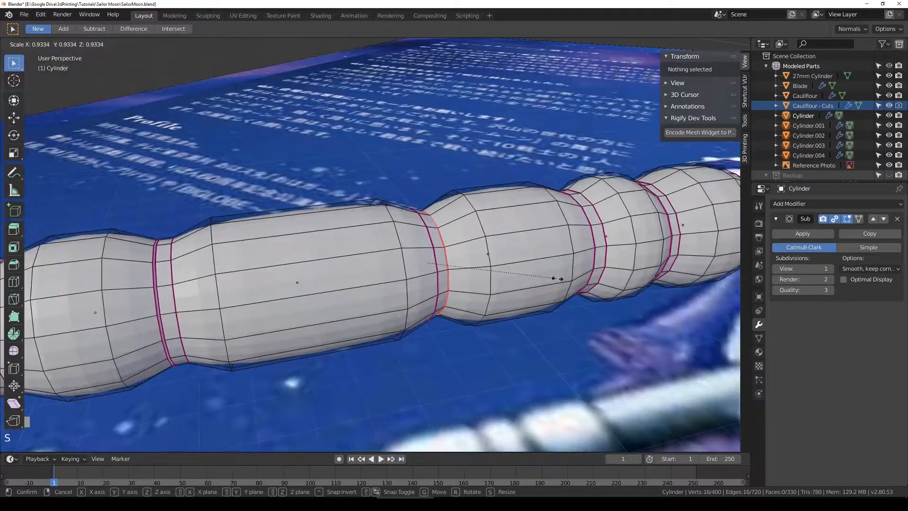
click(554, 280)
key(Tab)
middle_drag(557, 278, 421, 226)
key(Tab)
key(ctrl+z)
key(ctrl+z)
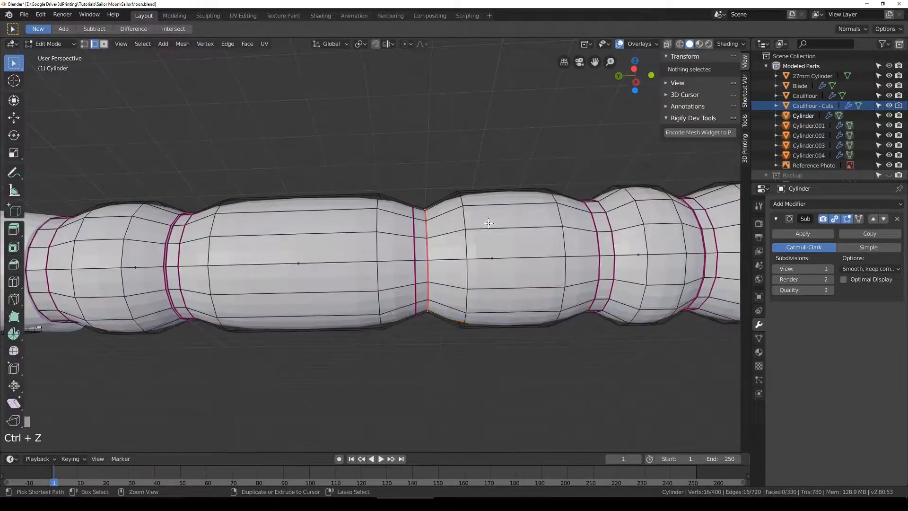
Step: Select the two edge loops around the third bead's middle and scale them by 1.077
key(Tab)
middle_drag(488, 223, 481, 243)
scroll(456, 250, down, 3)
scroll(472, 256, up, 3)
key(Tab)
alt+click(442, 238)
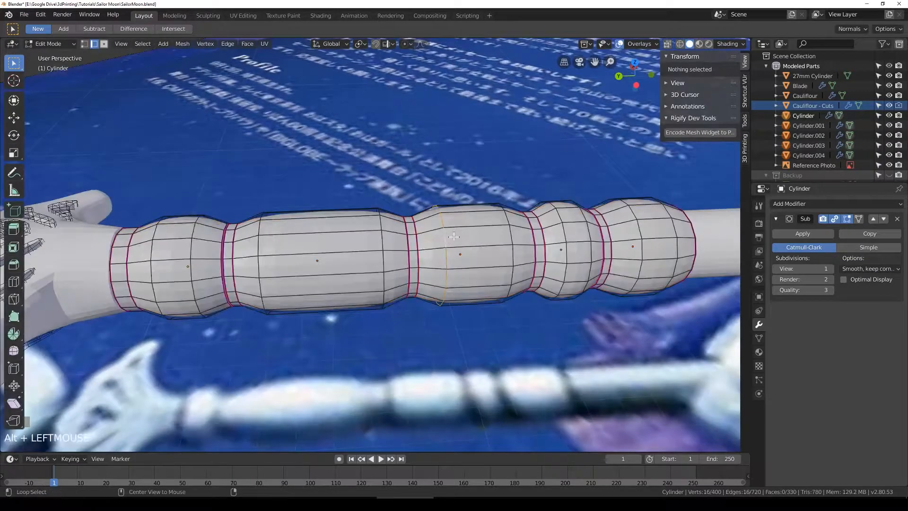
alt+shift+click(509, 239)
key(s)
click(563, 275)
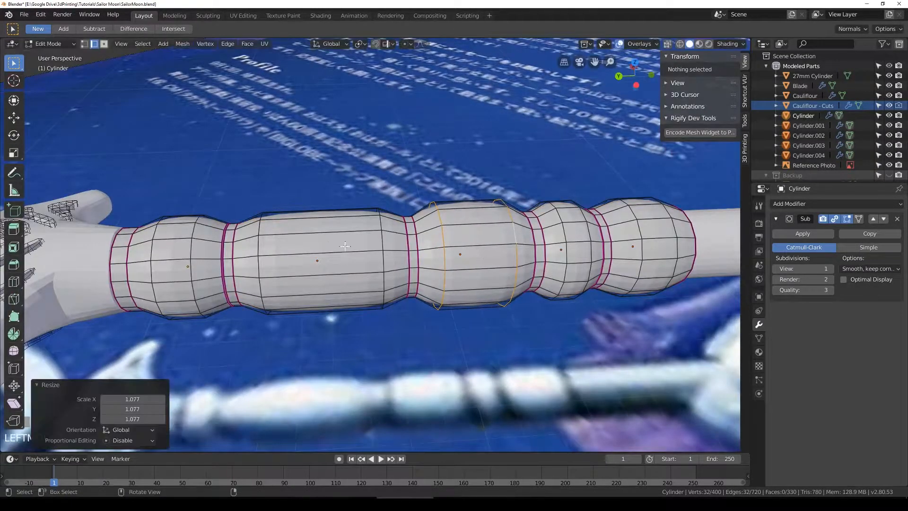
Step: Select the long second bead's central band of faces and scale it by 1.064
click(106, 45)
alt+click(393, 268)
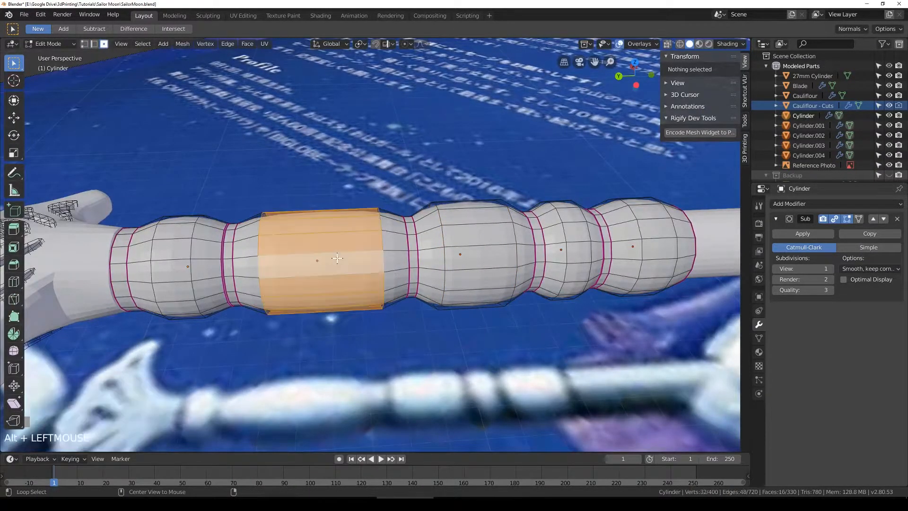
key(s)
click(485, 321)
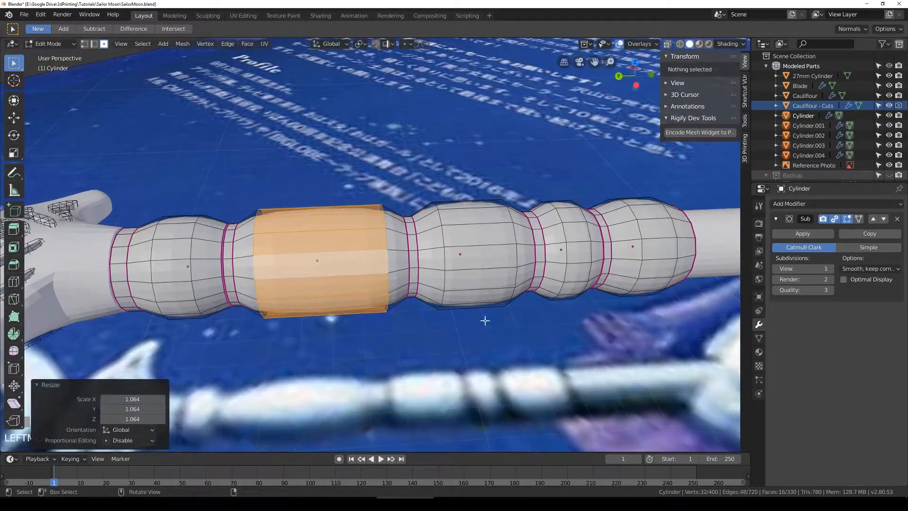
Step: Scale the first bead's central face band, and scale the fourth bead's central band by 1.027
alt+click(187, 238)
key(s)
click(375, 266)
alt+click(579, 234)
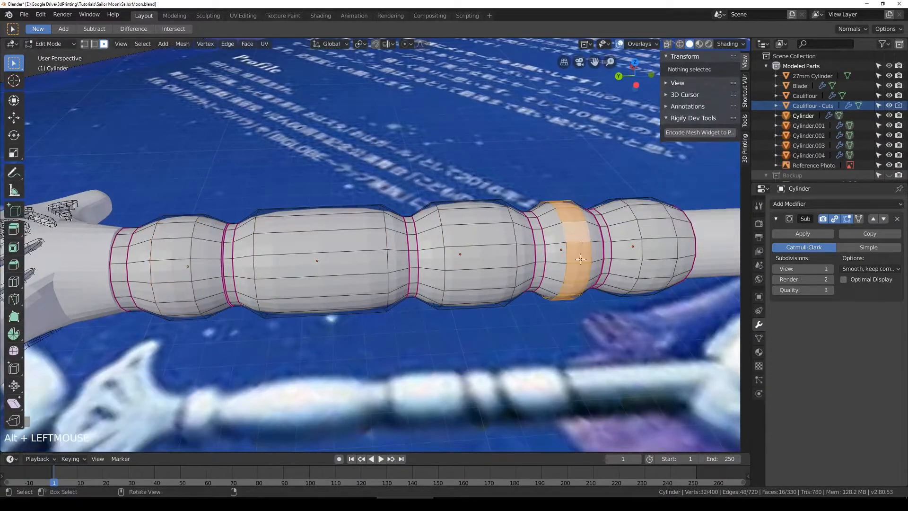
shift+middle_drag(579, 233, 517, 234)
key(s)
click(606, 275)
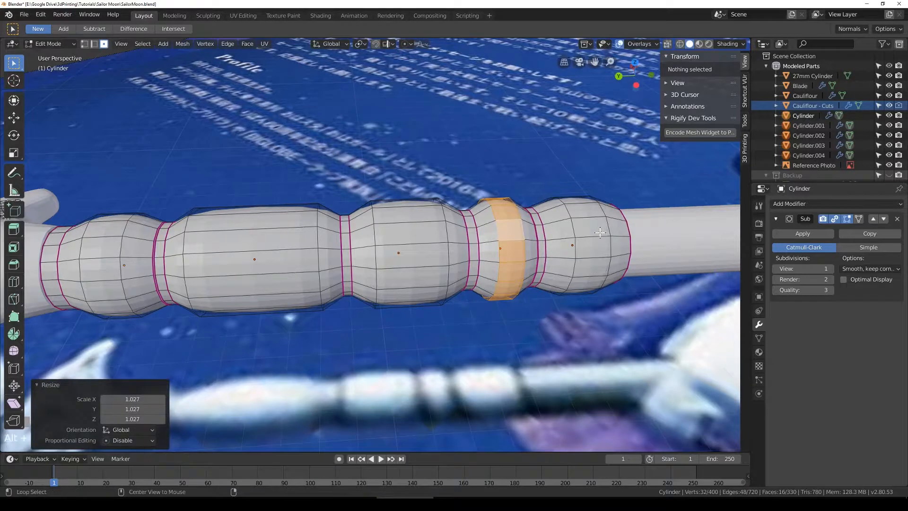
Step: Scale the fifth bead's central face band and return to Object Mode to check the beads against the photo
alt+click(600, 251)
key(s)
click(635, 244)
key(Tab)
scroll(462, 231, down, 3)
middle_drag(463, 231, 441, 248)
scroll(459, 294, up, 3)
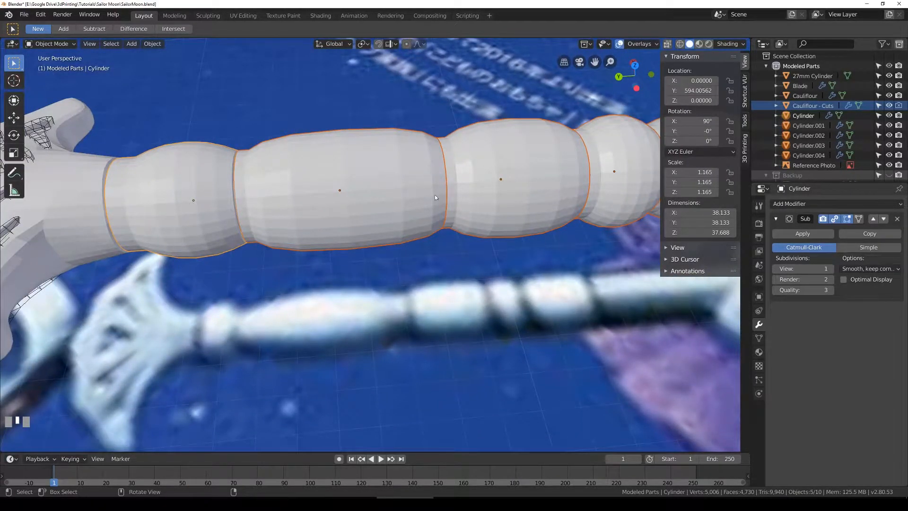
Step: Shorten the second bead's central face band by scaling it to about 0.8 along Y
key(Tab)
alt+click(390, 173)
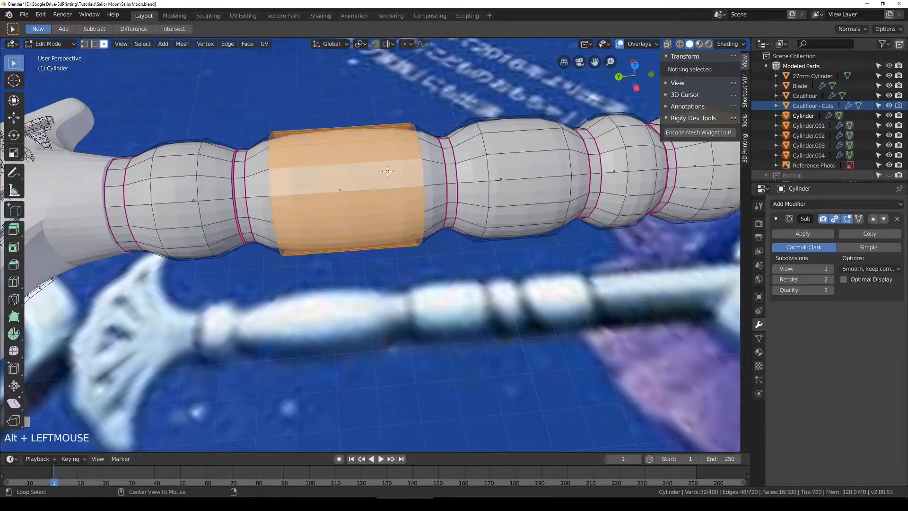
key(s)
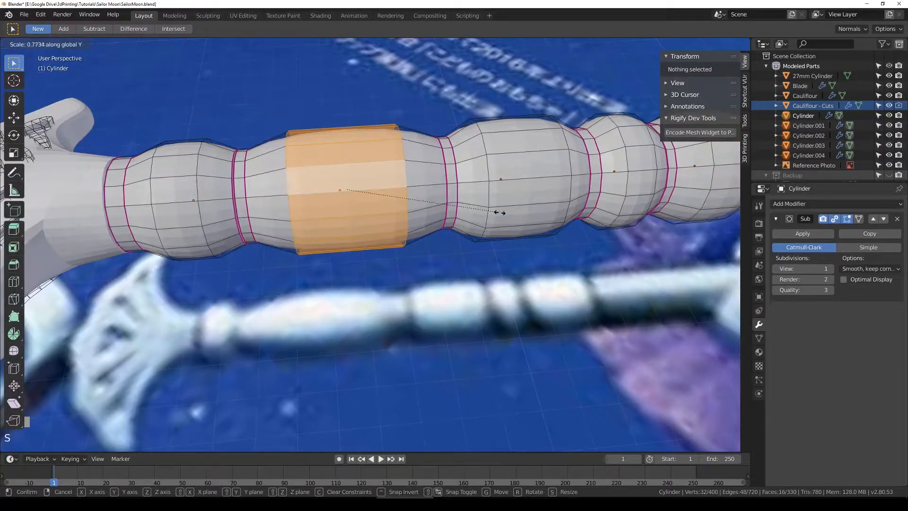
click(509, 214)
Step: Edit only the second bead and set the mean crease of its two central edge loops to about 0.37
key(Tab)
click(397, 187)
key(Tab)
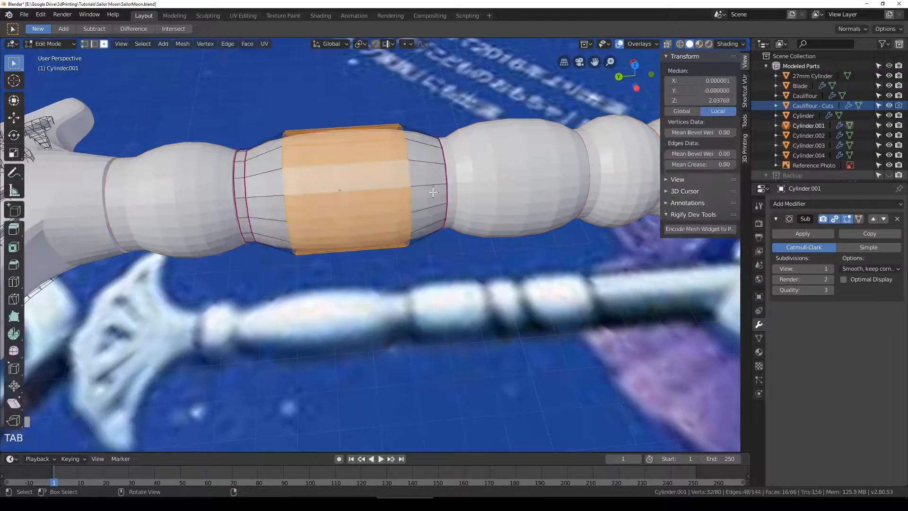
click(95, 46)
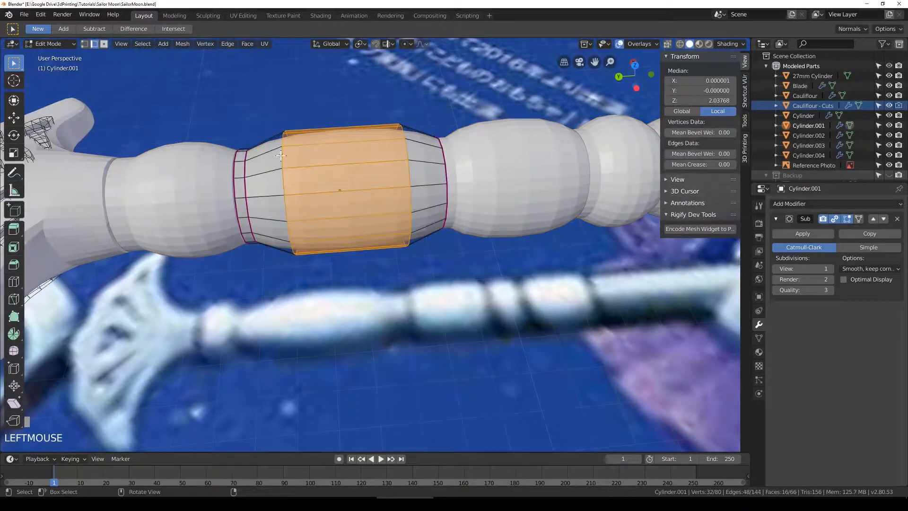
alt+click(290, 189)
alt+shift+click(409, 189)
drag(700, 164, 736, 164)
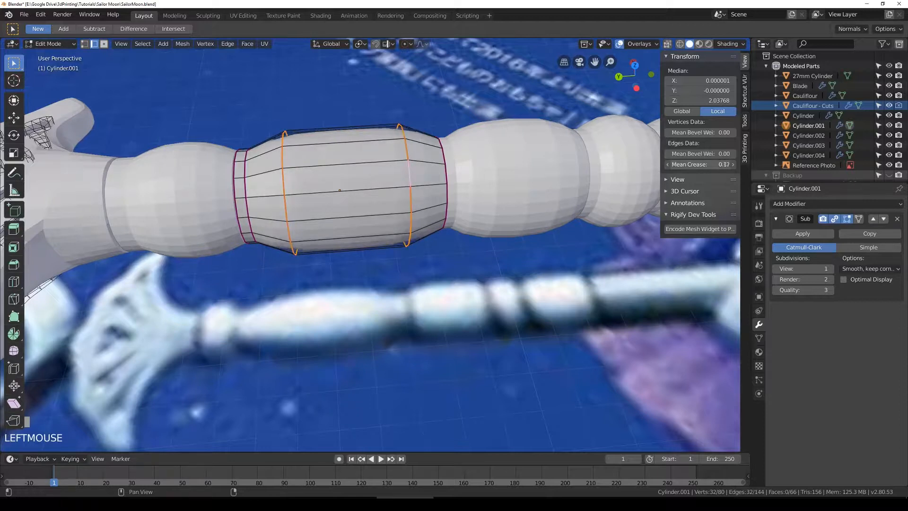
key(Tab)
middle_drag(423, 210, 406, 179)
key(Tab)
drag(688, 165, 702, 164)
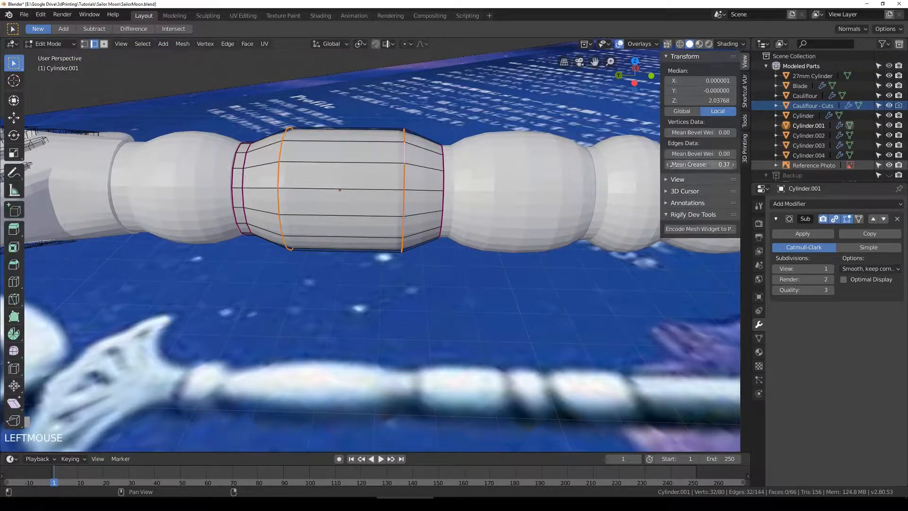
Step: Add one centred loop cut to each tapered end section of the second bead
click(13, 281)
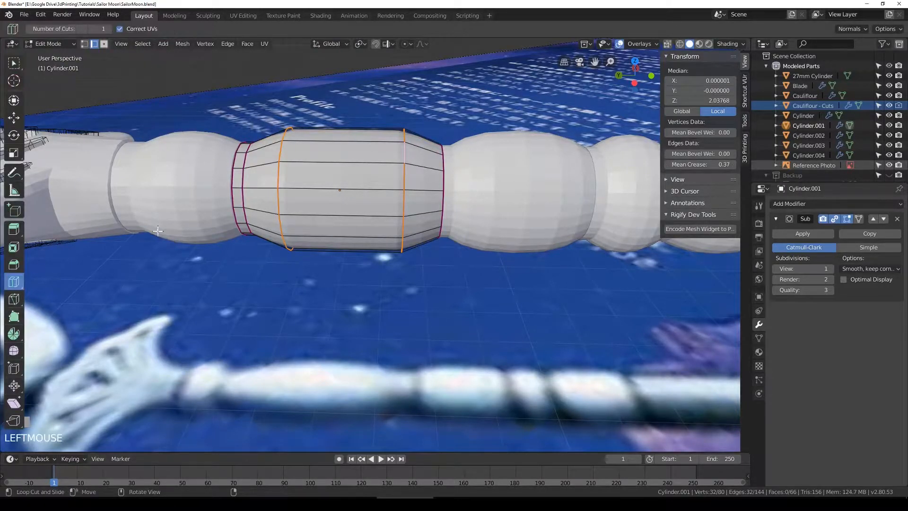
click(254, 173)
click(422, 194)
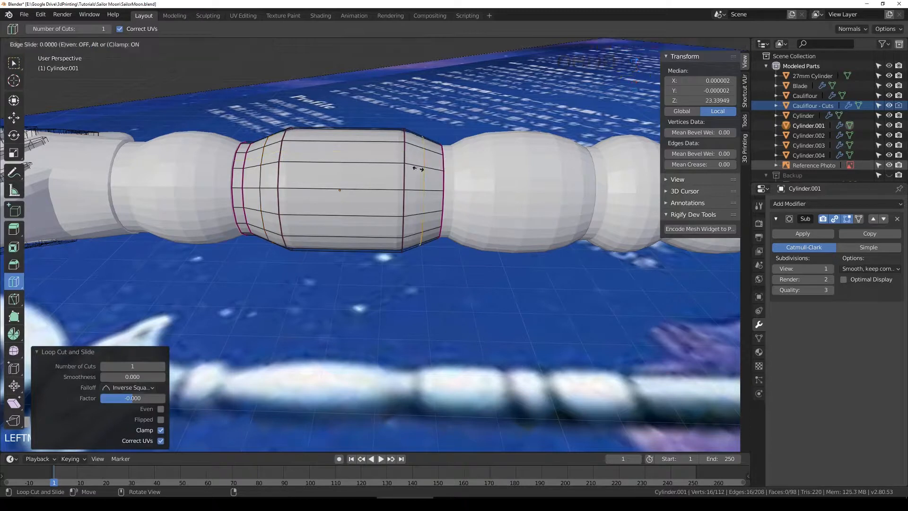
click(14, 63)
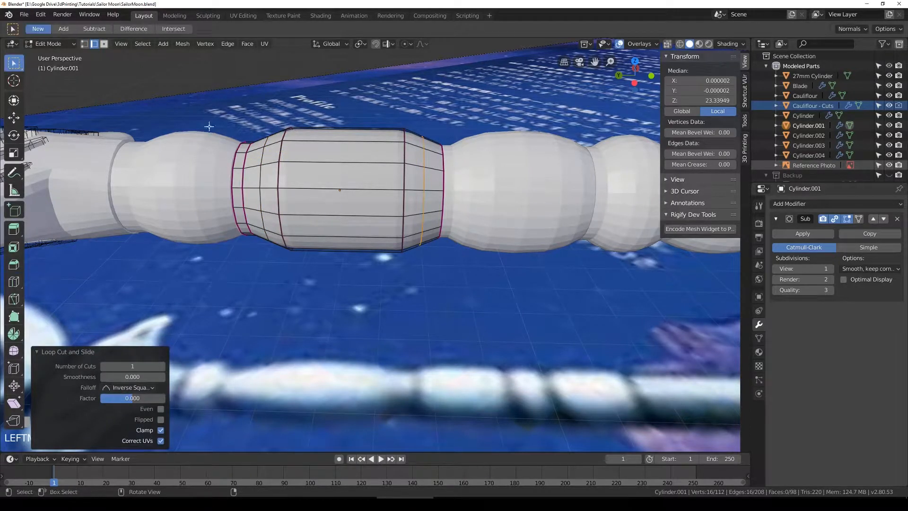
Step: Select both new edge loops on the second bead's tapers, scale them by 0.955, and return to Object Mode
alt+shift+click(264, 153)
key(s)
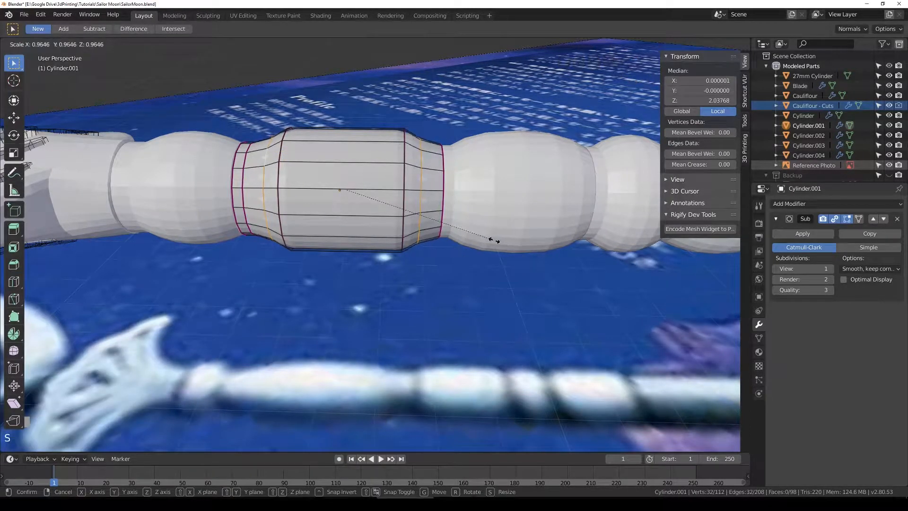
click(490, 240)
key(s)
key(x)
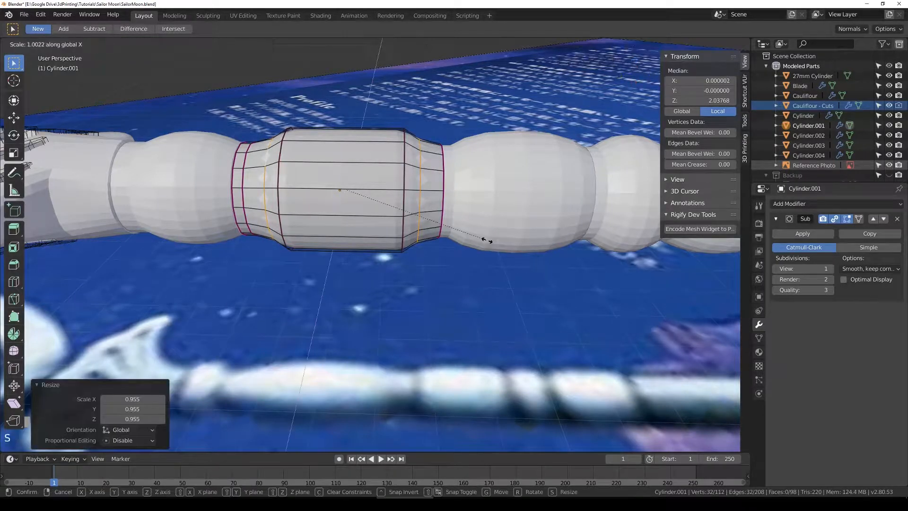
key(Escape)
key(Tab)
middle_drag(496, 239, 296, 154)
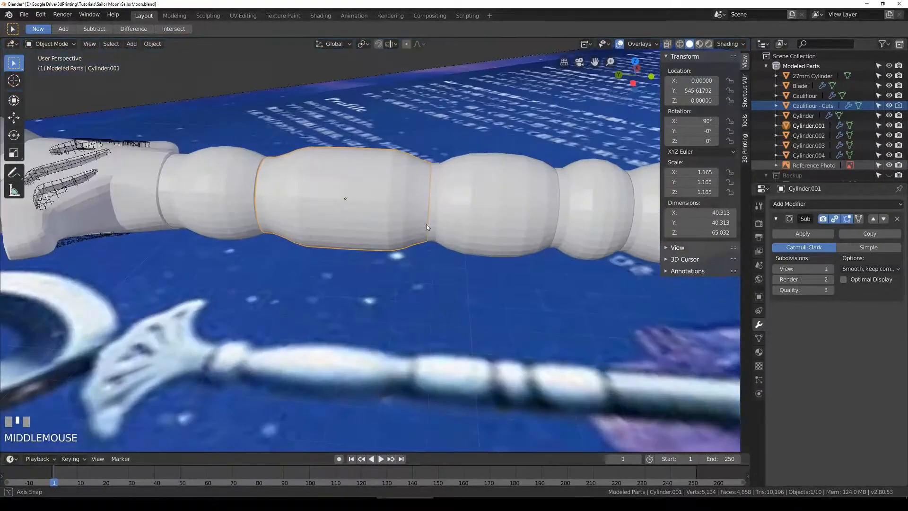
Step: Select the second bead's two central edge loops and bring them closer together by scaling along the shaft
key(Tab)
alt+click(297, 154)
alt+shift+click(400, 156)
key(s)
key(x)
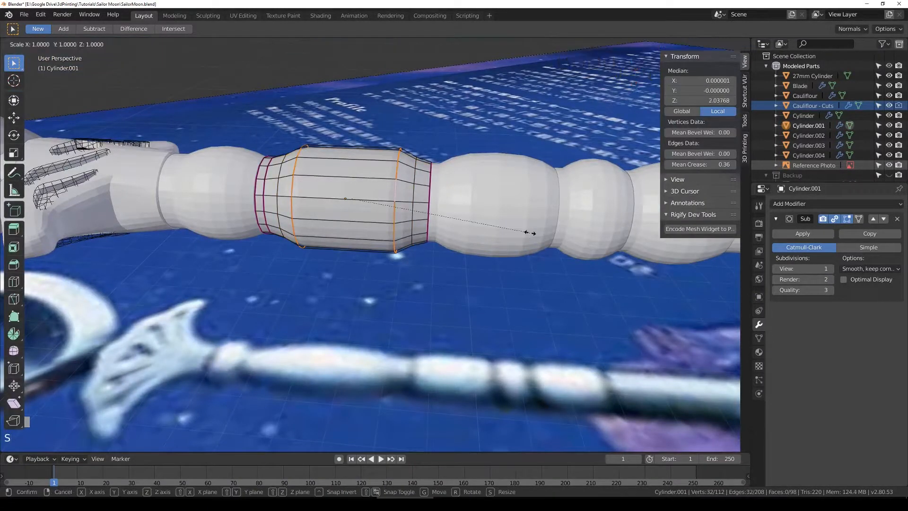
click(493, 227)
key(Tab)
scroll(493, 219, down, 3)
middle_drag(494, 214, 361, 202)
Step: Compare the second bead with the photo in see-through top view and scale its two central edge loops by 0.957
key(Tab)
key(KP_7)
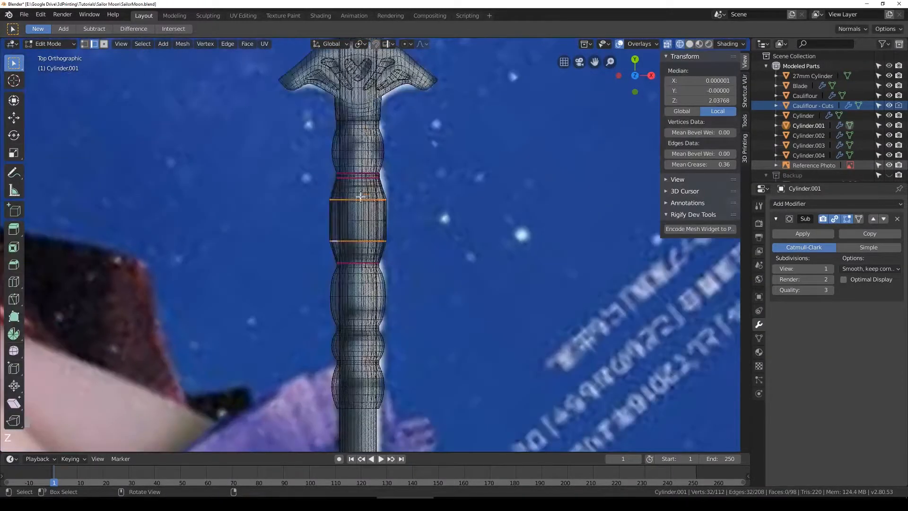
scroll(516, 201, up, 5)
key(s)
click(514, 203)
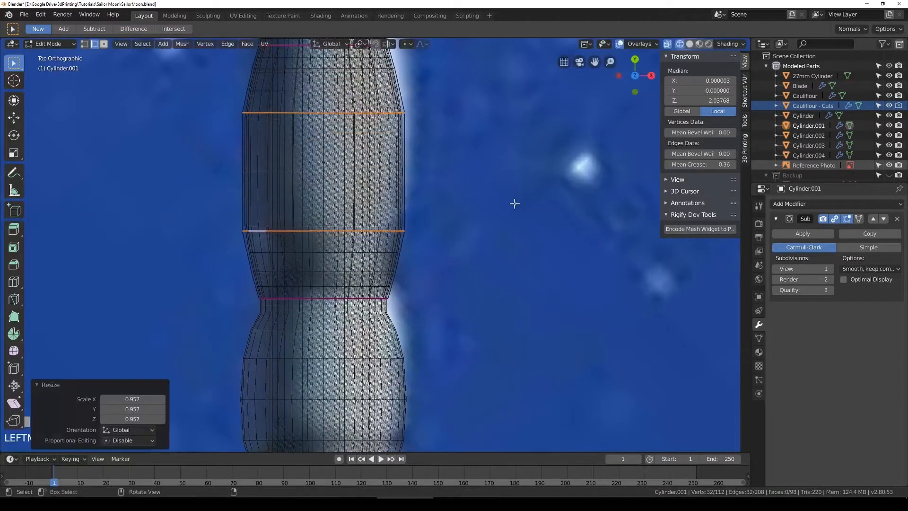
key(alt+z)
key(Tab)
Step: Move the second bead sideways off the shaft by about -30.77 along X, and undo the move
key(g)
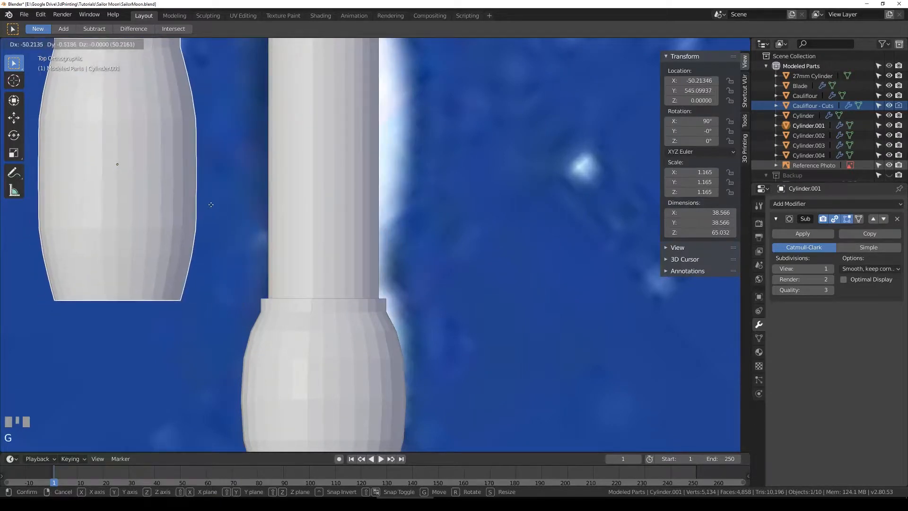
right_click(319, 203)
key(g)
click(367, 205)
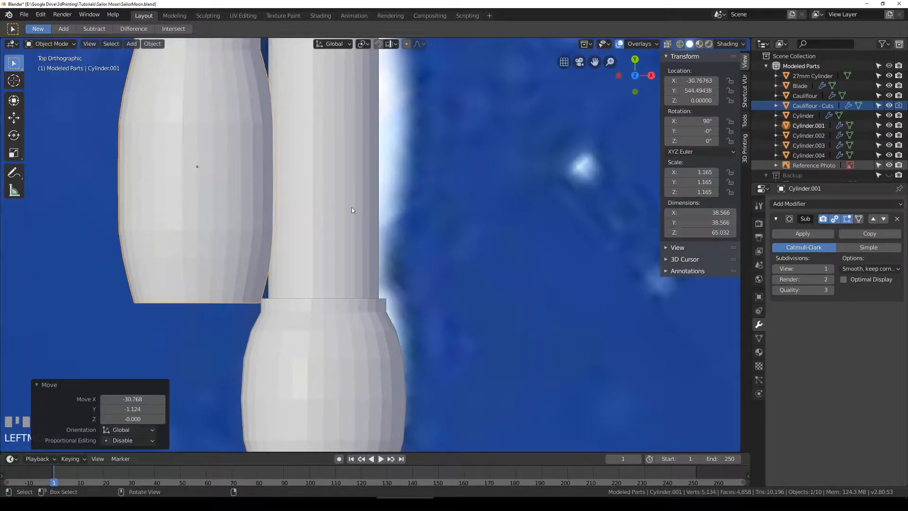
key(ctrl+z)
Step: Compare the bead outlines with the reference photo in see-through top view and save the file
scroll(378, 213, down, 3)
key(alt+z)
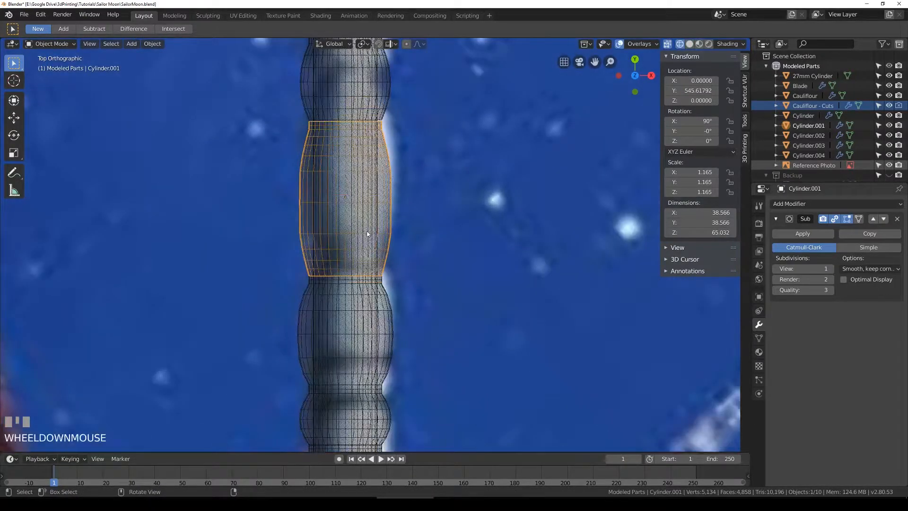
scroll(368, 234, down, 5)
key(alt+z)
middle_drag(368, 234, 402, 200)
key(ctrl+s)
scroll(407, 197, up, 3)
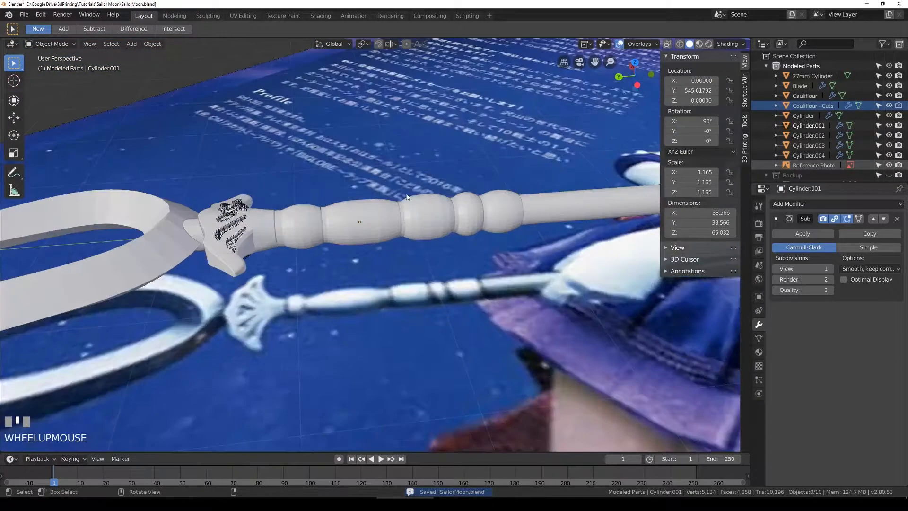
scroll(407, 196, down, 2)
shift+middle_drag(473, 191, 427, 200)
scroll(454, 196, up, 2)
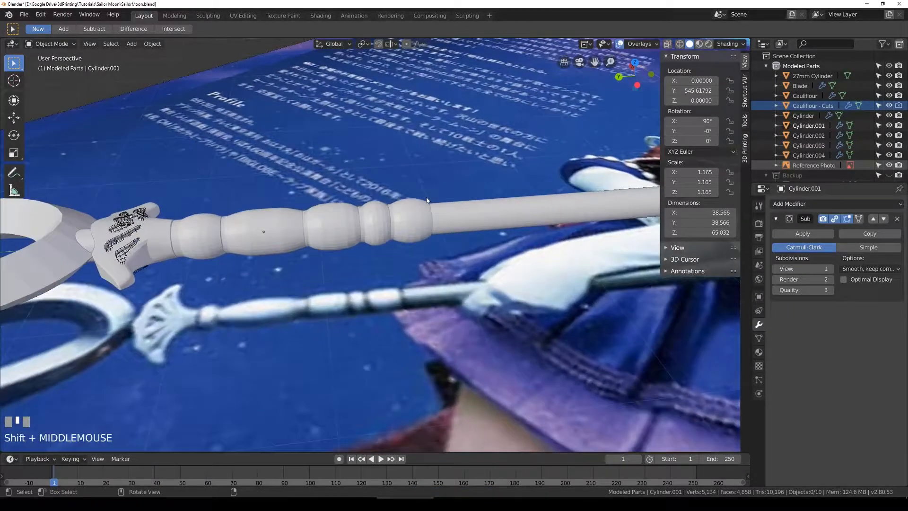
click(294, 225)
key(s)
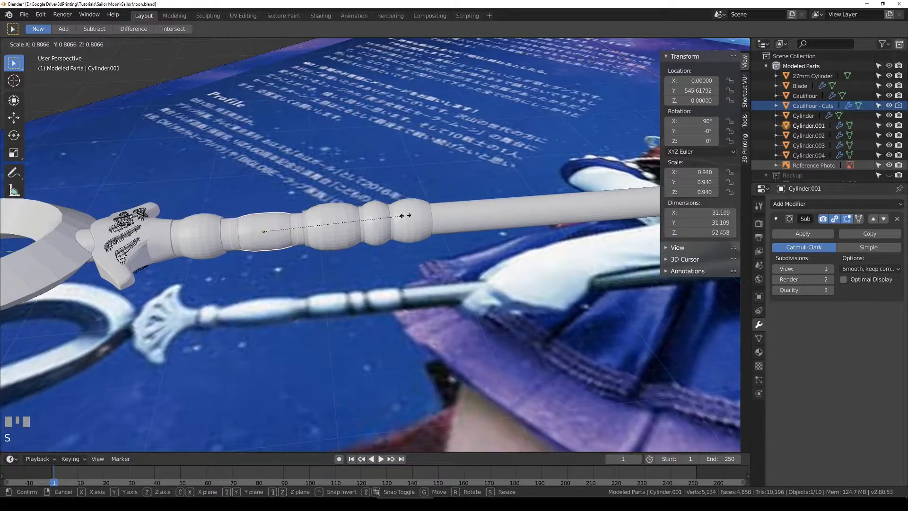
right_click(405, 215)
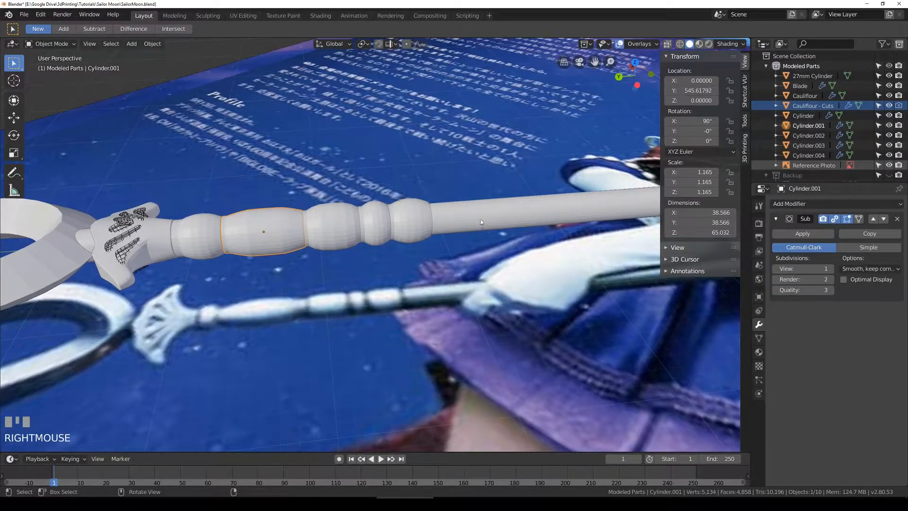
Step: Check the guard and bead collars in wireframe, return to solid shading and select the 27 mm shaft
shift+middle_drag(481, 222, 558, 210)
key(z)
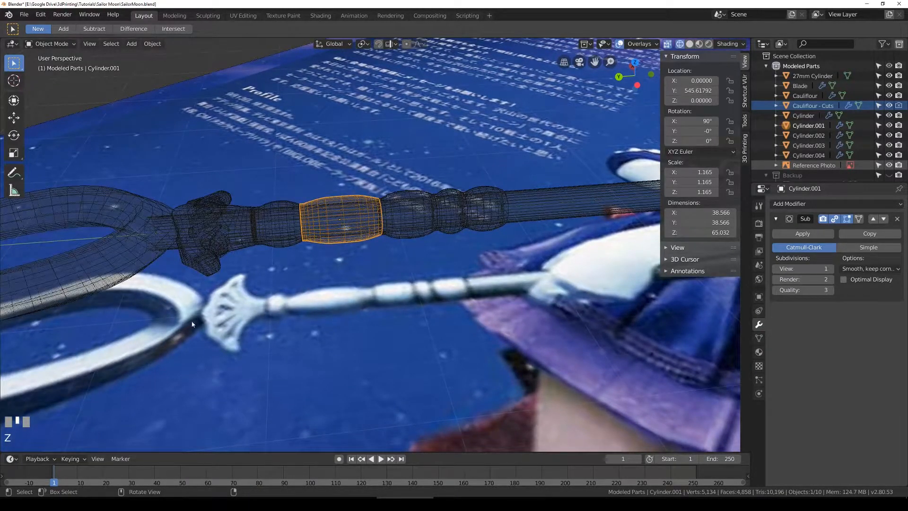
click(642, 195)
key(z)
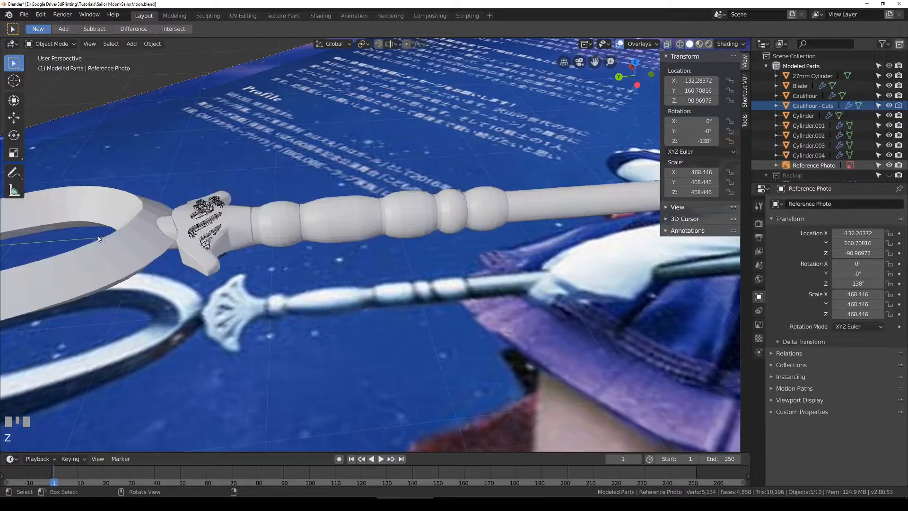
click(516, 202)
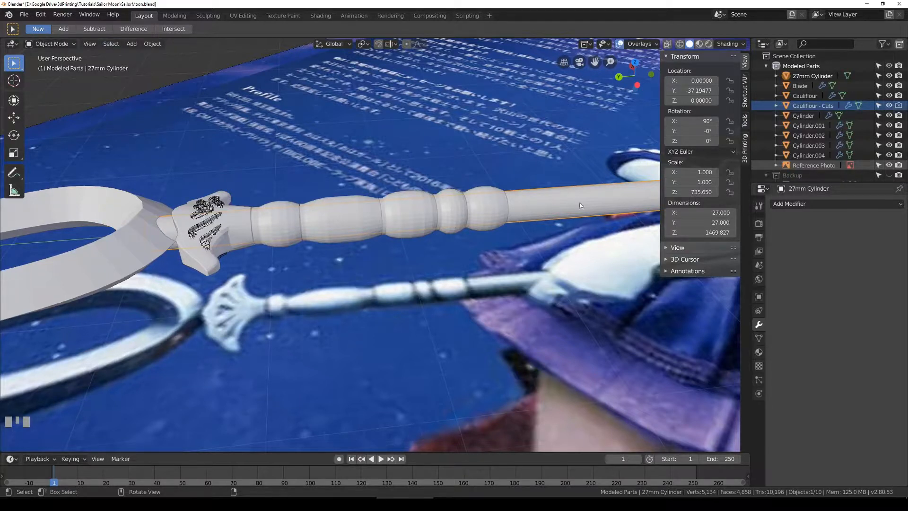
Step: Select the blade, the guard and all five bead collars together
click(127, 235)
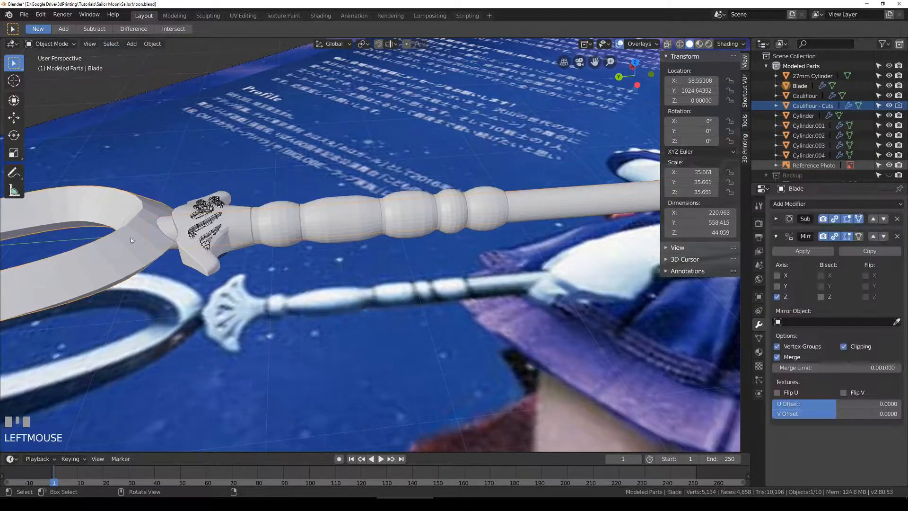
shift+click(232, 227)
shift+click(279, 223)
shift+click(342, 220)
shift+click(438, 219)
shift+click(458, 217)
shift+click(478, 218)
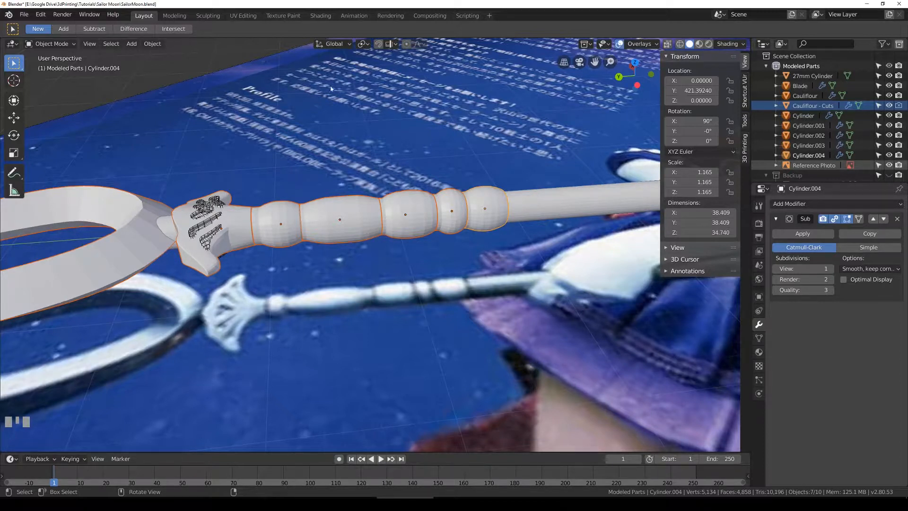
Step: Select the bead collars one after another down to the last one, and save the file
click(277, 202)
click(339, 208)
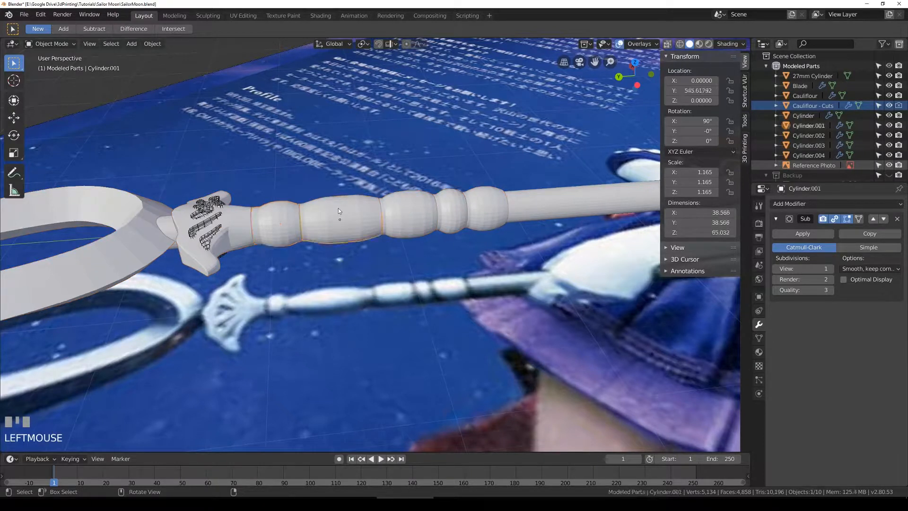
click(428, 205)
click(489, 201)
scroll(489, 201, down, 3)
middle_drag(340, 186, 356, 198)
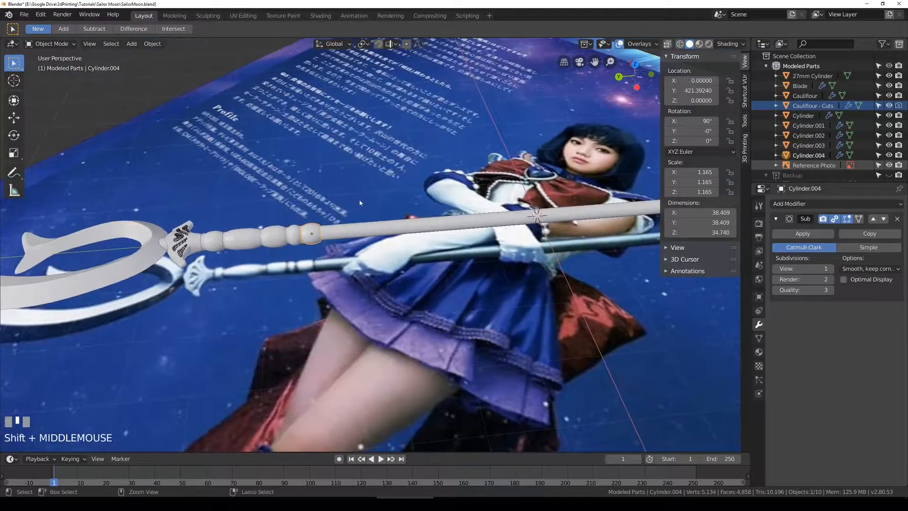
key(ctrl+s)
Step: Select the blade and examine the whole polearm against the photo, from the blade to the shaft's far end
click(136, 255)
shift+middle_drag(136, 256, 308, 229)
scroll(331, 215, up, 2)
scroll(333, 216, down, 1)
scroll(407, 232, down, 2)
scroll(526, 225, up, 2)
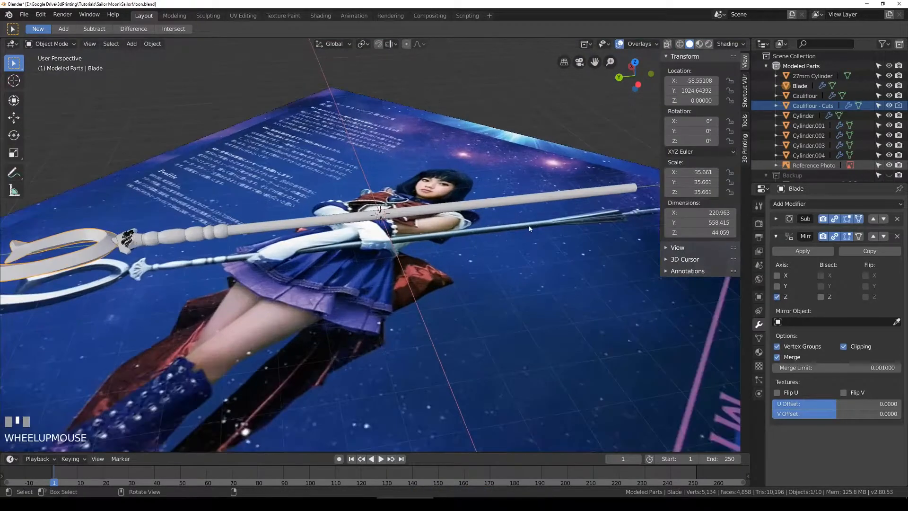
shift+middle_drag(525, 225, 453, 237)
scroll(453, 238, up, 2)
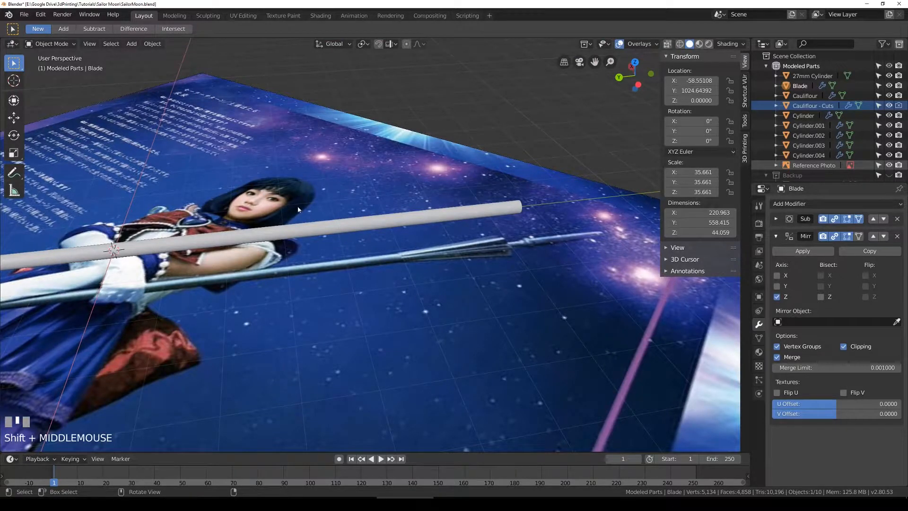
scroll(297, 205, down, 2)
shift+middle_drag(298, 208, 407, 211)
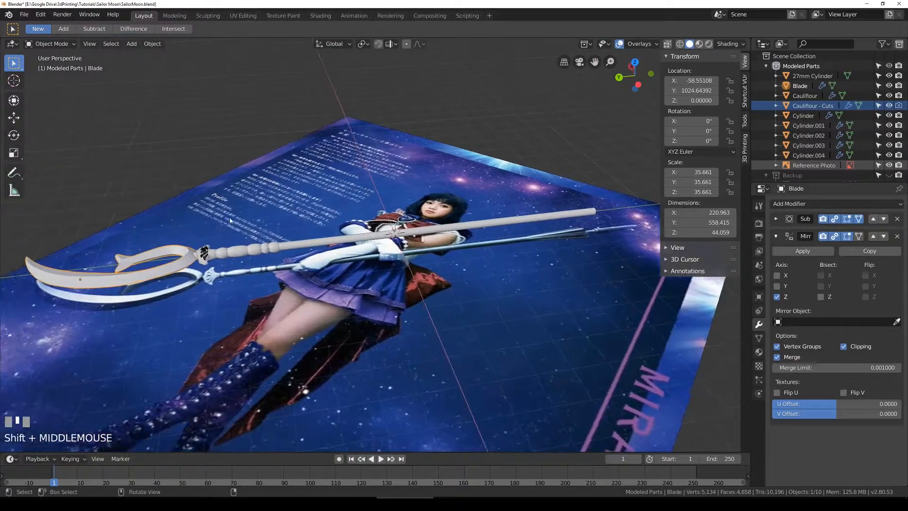
scroll(145, 245, up, 3)
shift+middle_drag(145, 245, 251, 247)
scroll(251, 246, up, 2)
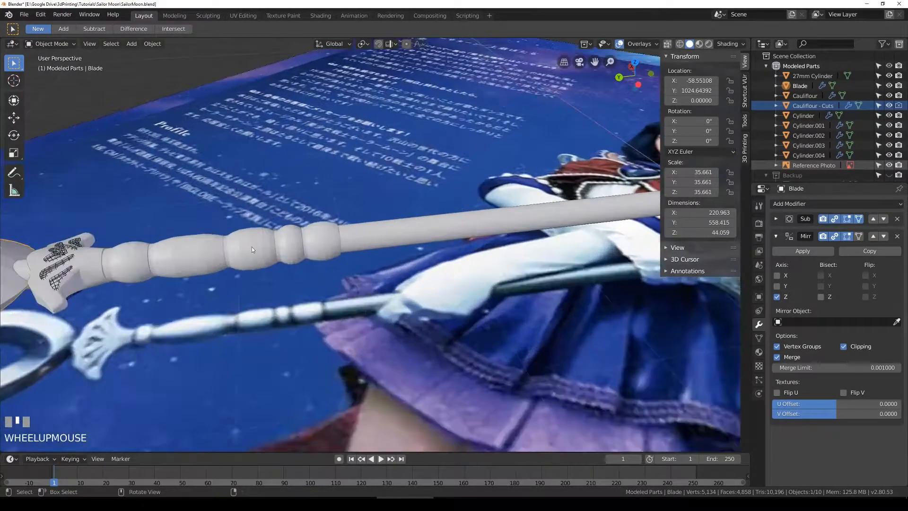
Step: Save the file, select the 27 mm shaft and compare its full length with the pole in the photo
key(ctrl+s)
click(215, 239)
middle_drag(216, 240, 217, 296)
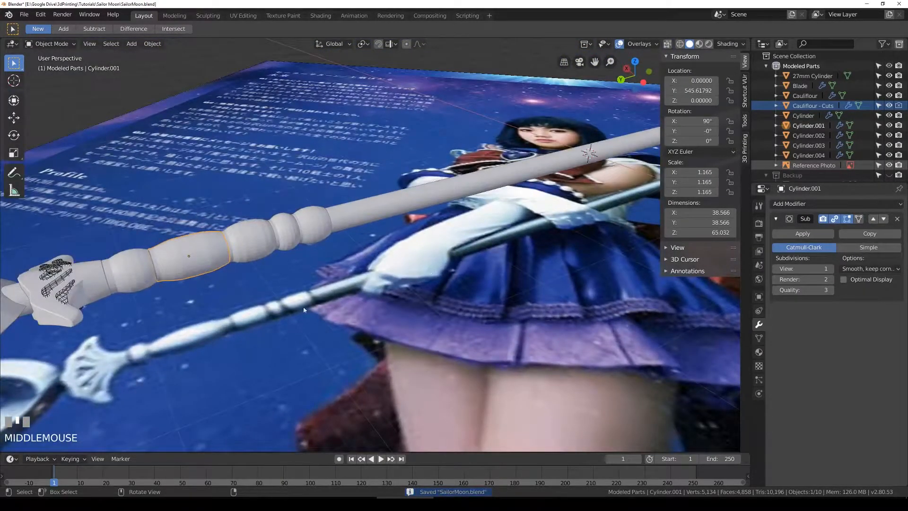
scroll(363, 265, down, 1)
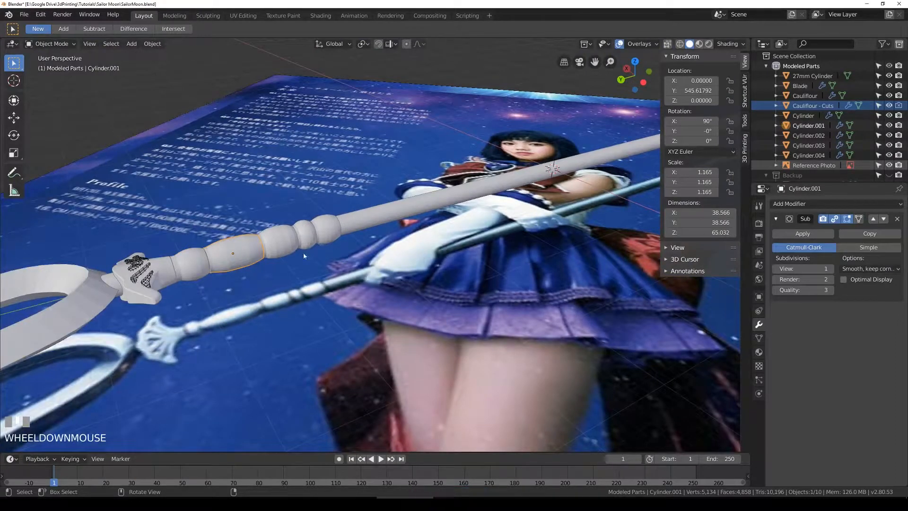
click(424, 210)
shift+middle_drag(520, 189, 446, 227)
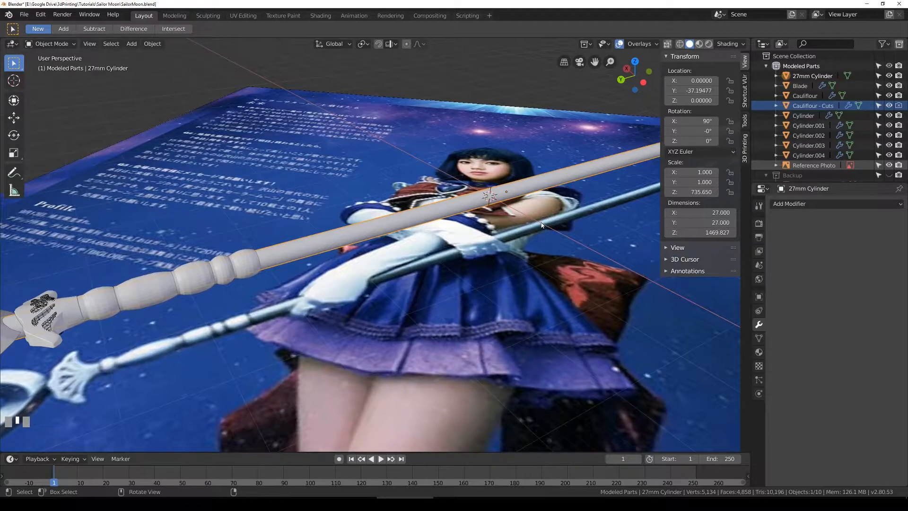
scroll(543, 225, down, 4)
middle_drag(542, 225, 254, 224)
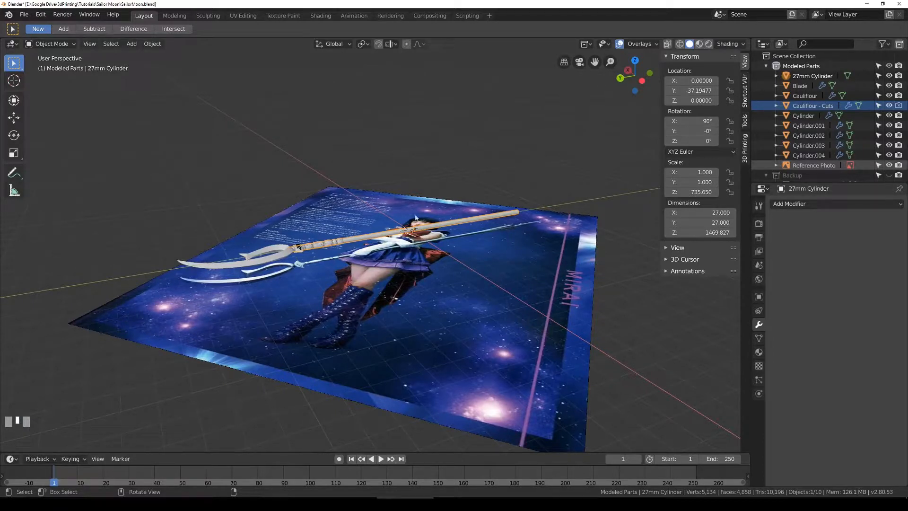
scroll(475, 222, up, 4)
shift+middle_drag(476, 222, 320, 229)
key(s)
right_click(568, 265)
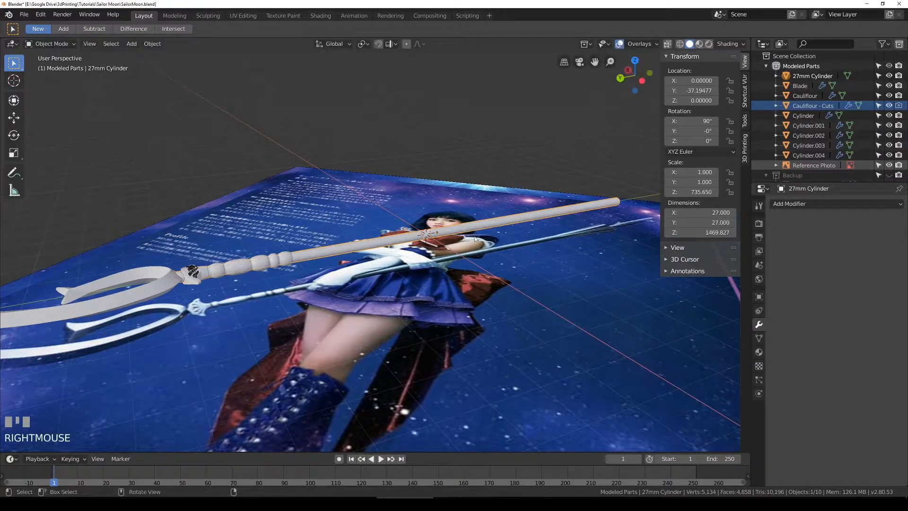
Step: Show the shaft's lower end over the photo in top view and save the file
middle_drag(515, 228, 508, 261)
key(KP_7)
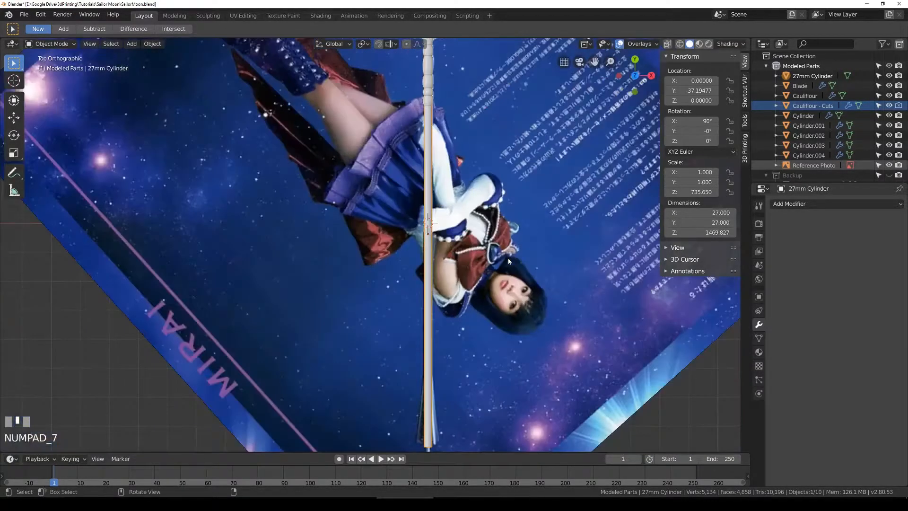
scroll(473, 284, down, 5)
shift+middle_drag(432, 322, 370, 179)
scroll(402, 321, up, 5)
key(ctrl+s)
Step: Compare the shaft's lower end with the fins and pointed tip in the photo, using see-through wireframe display
click(420, 289)
scroll(419, 289, up, 5)
click(397, 307)
scroll(414, 291, up, 4)
scroll(414, 291, down, 3)
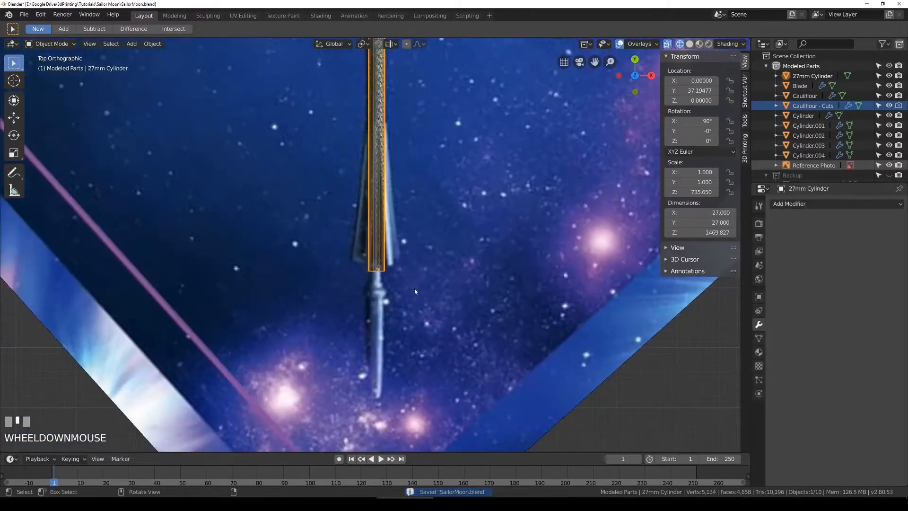
shift+middle_drag(414, 291, 417, 241)
scroll(420, 221, up, 4)
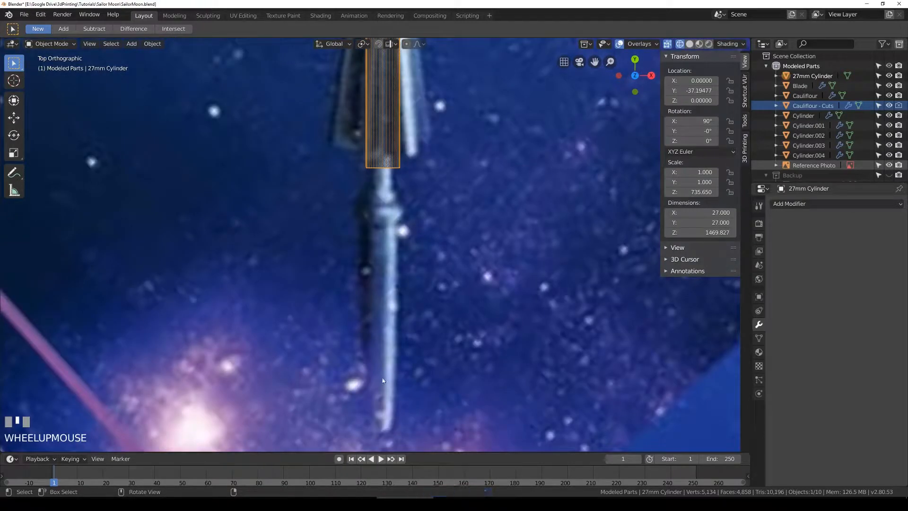
scroll(367, 122, down, 5)
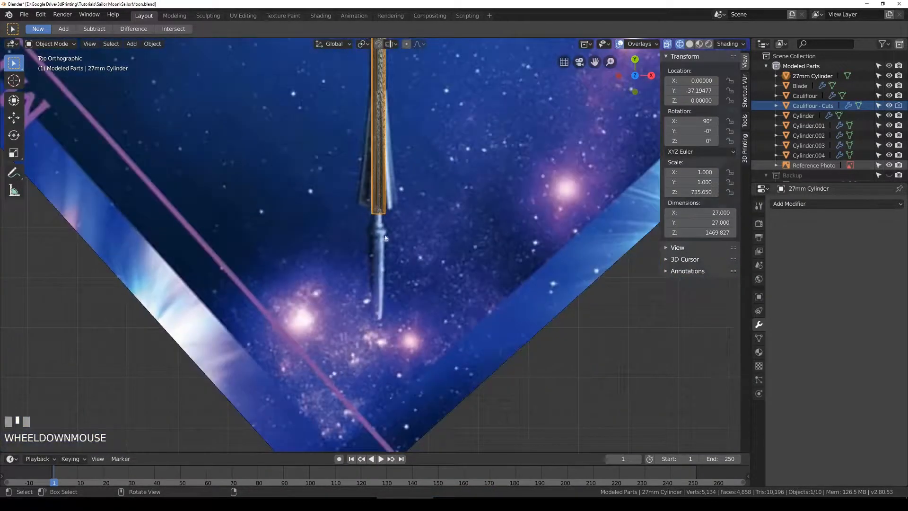
shift+middle_drag(398, 120, 383, 193)
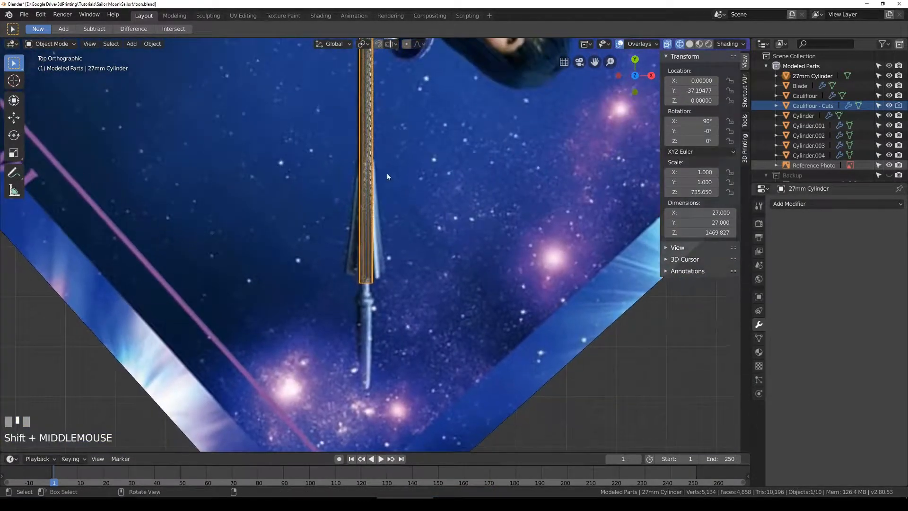
Step: Lengthen the 27 mm shaft to about 1597 by moving the vertices of its lower end along Y toward the photo's tip
scroll(384, 193, up, 4)
scroll(384, 192, down, 3)
key(Tab)
scroll(399, 340, up, 2)
key(a)
key(a)
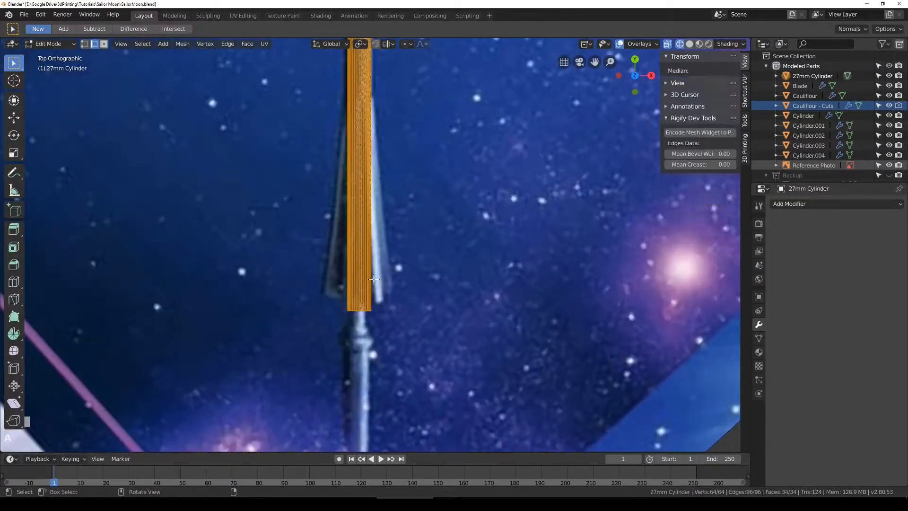
key(a)
key(b)
drag(297, 294, 467, 347)
shift+middle_drag(425, 279, 432, 188)
key(g)
key(y)
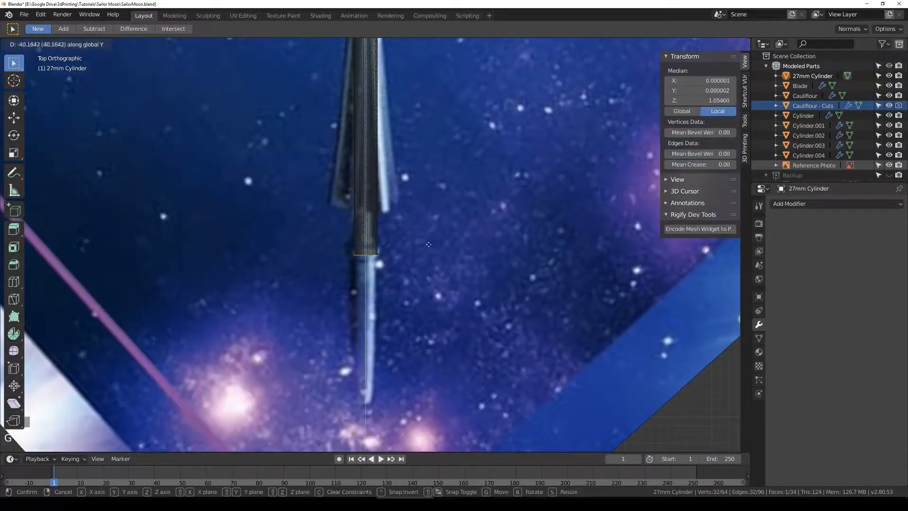
click(433, 299)
key(Tab)
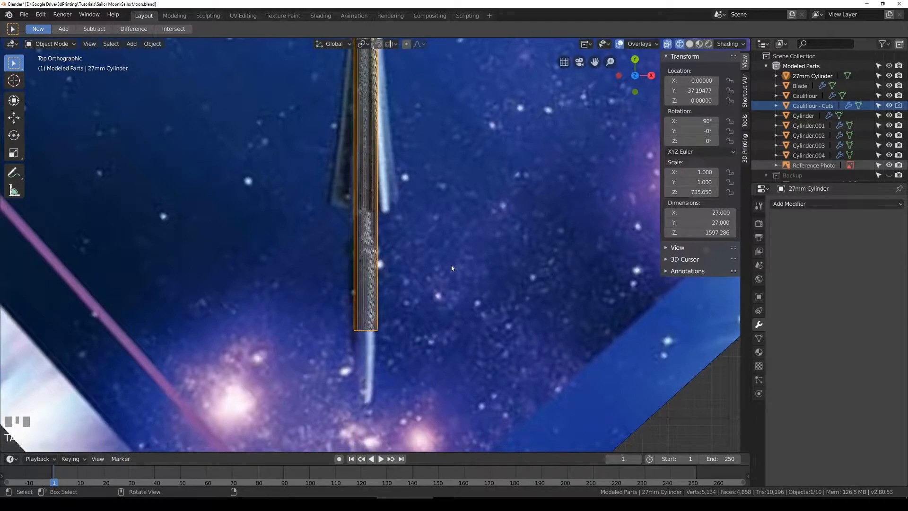
Step: Add a cylinder mesh with 12 vertices, a radius of 13.5 and a depth of 2
shift+middle_drag(412, 144, 411, 164)
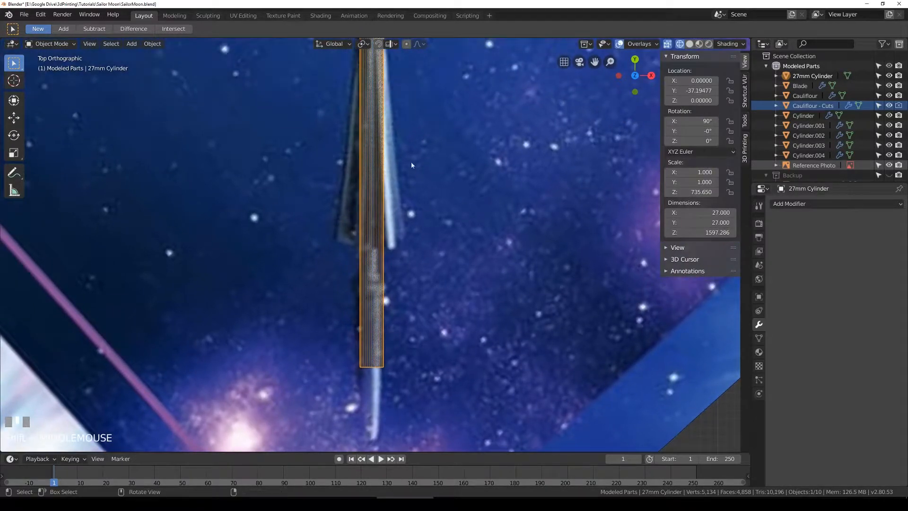
click(132, 44)
mouse_move(184, 55)
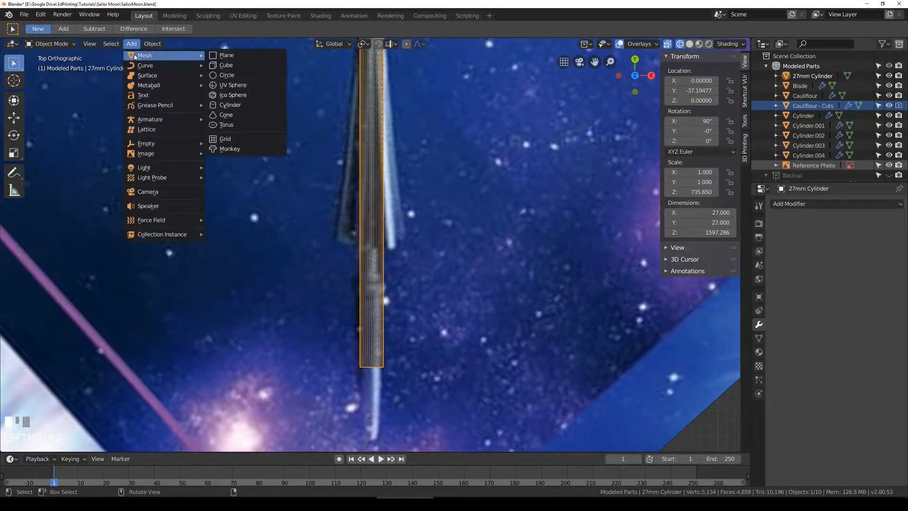
click(222, 105)
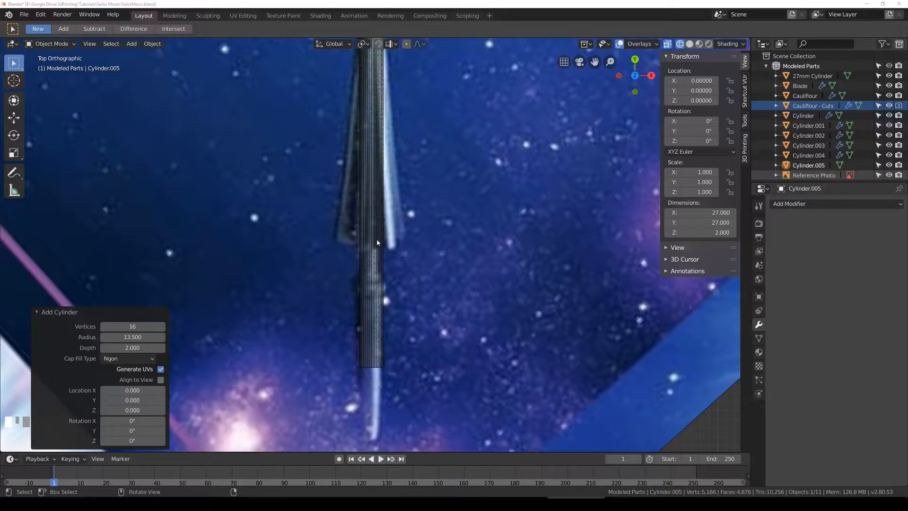
scroll(364, 241, down, 3)
scroll(362, 236, up, 3)
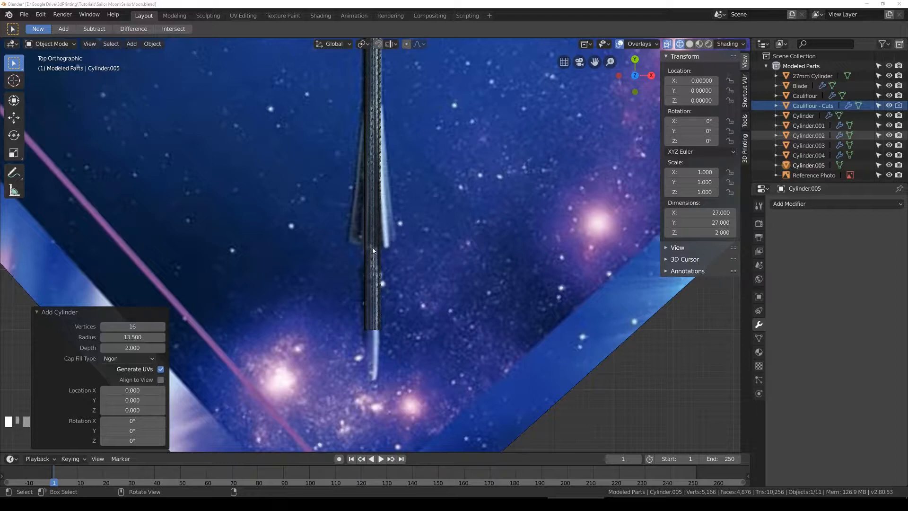
click(127, 327)
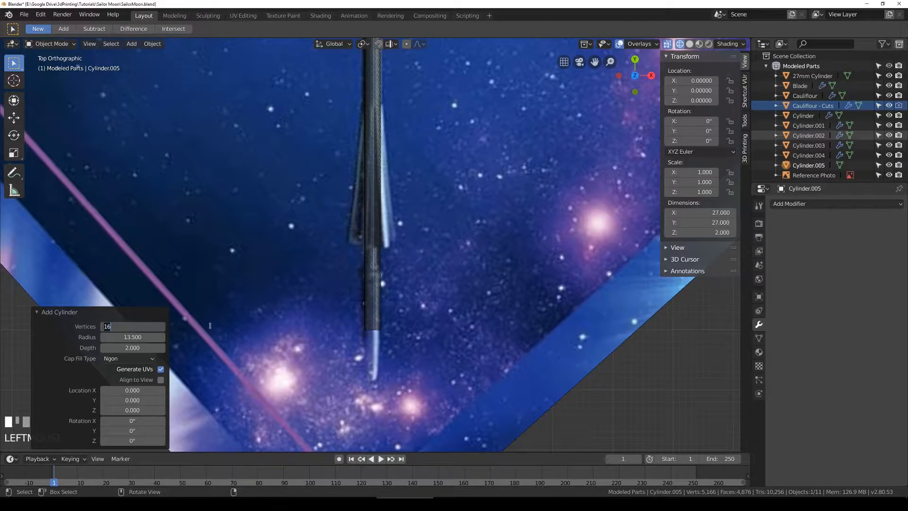
text(12)
key(Return)
Step: Move the new cylinder about -558.86 along Y to the start of the fins in the photo
scroll(358, 112, down, 7)
scroll(386, 140, up, 3)
shift+middle_drag(393, 102, 391, 179)
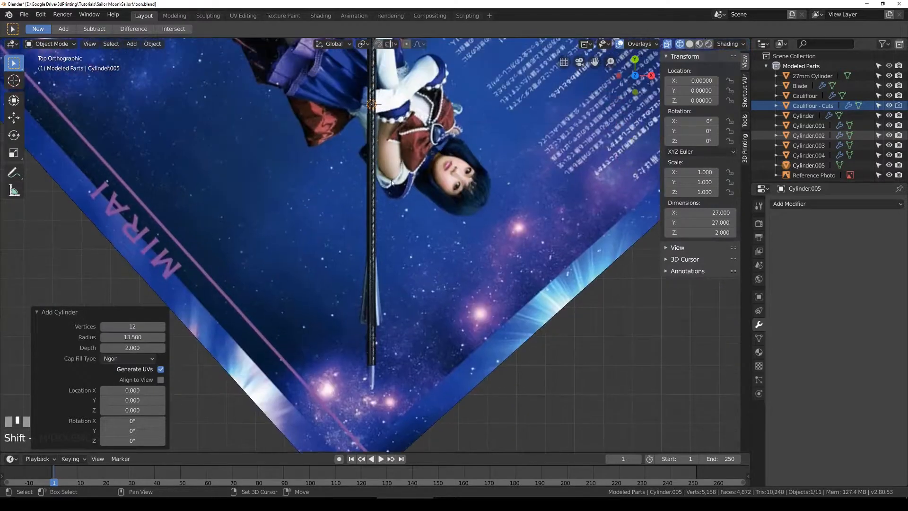
scroll(380, 138, up, 2)
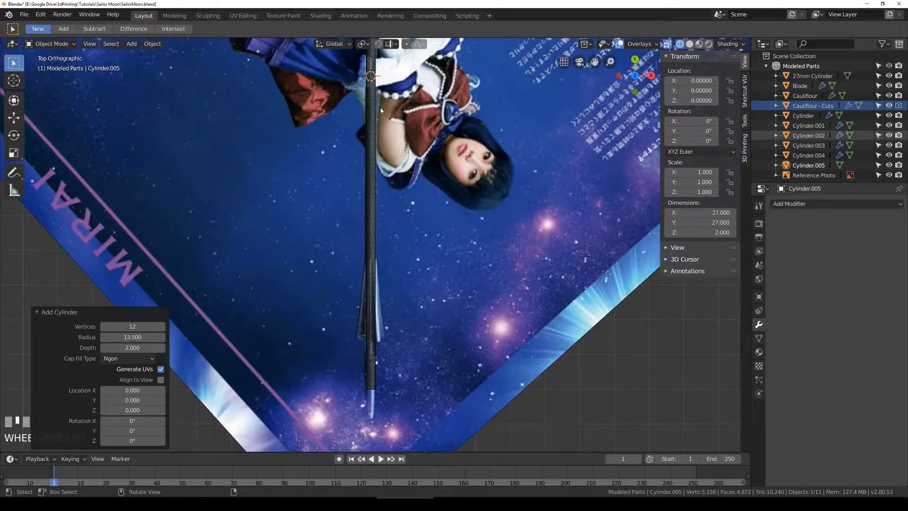
key(g)
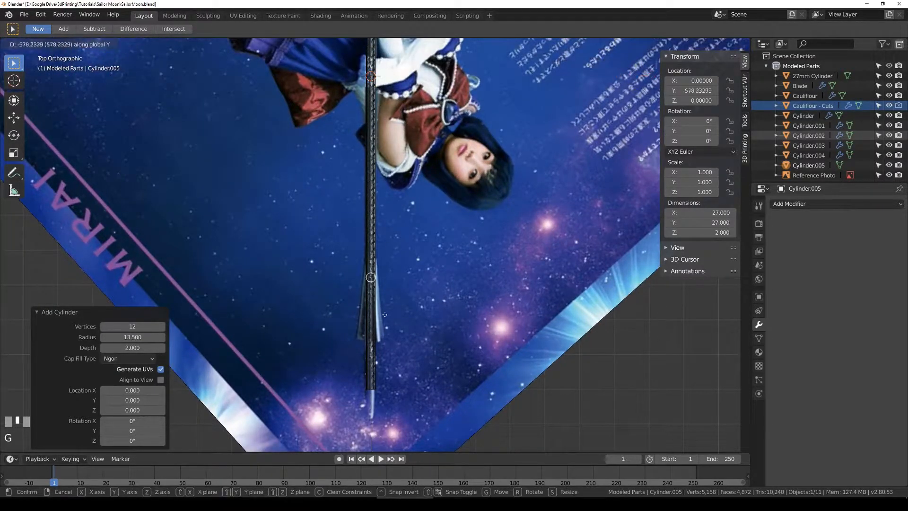
click(382, 302)
Step: Scale the new cylinder by about 1.557 and rotate it 90° about X so it encircles the shaft
scroll(382, 303, up, 5)
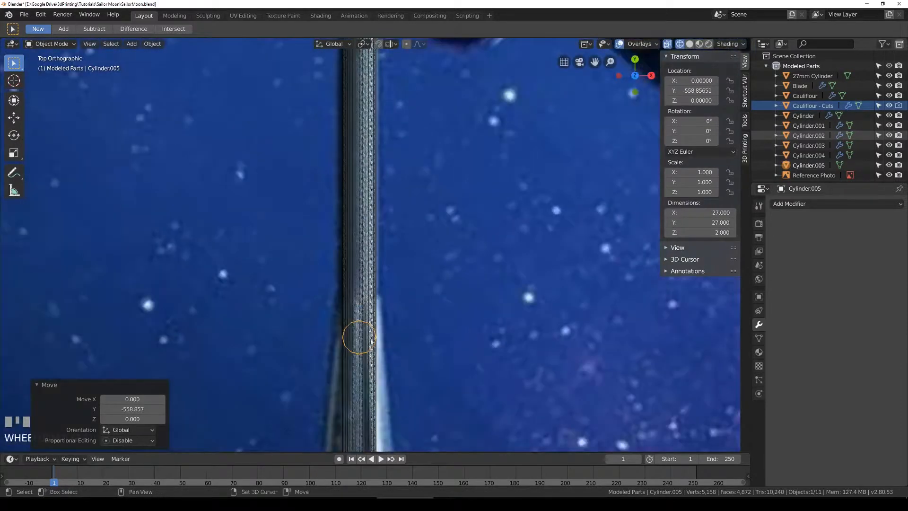
key(s)
click(389, 258)
text(rx85)
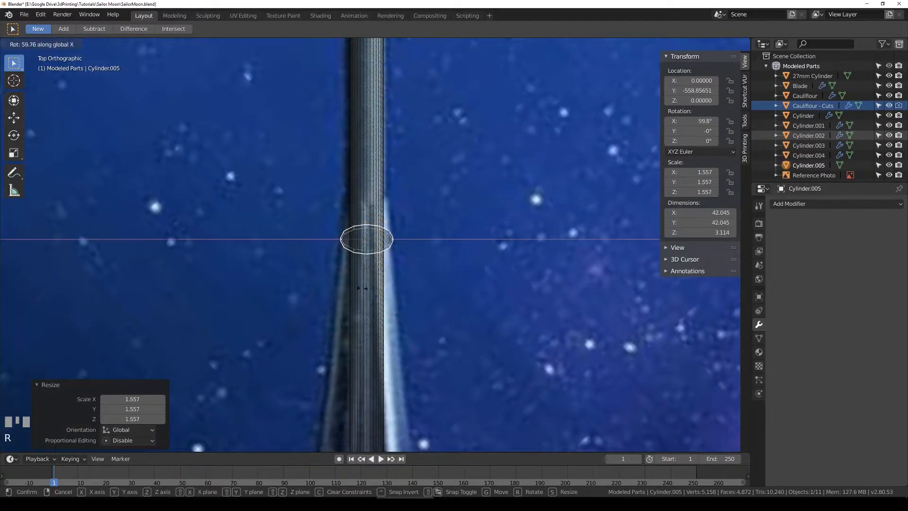
ctrl+click(327, 297)
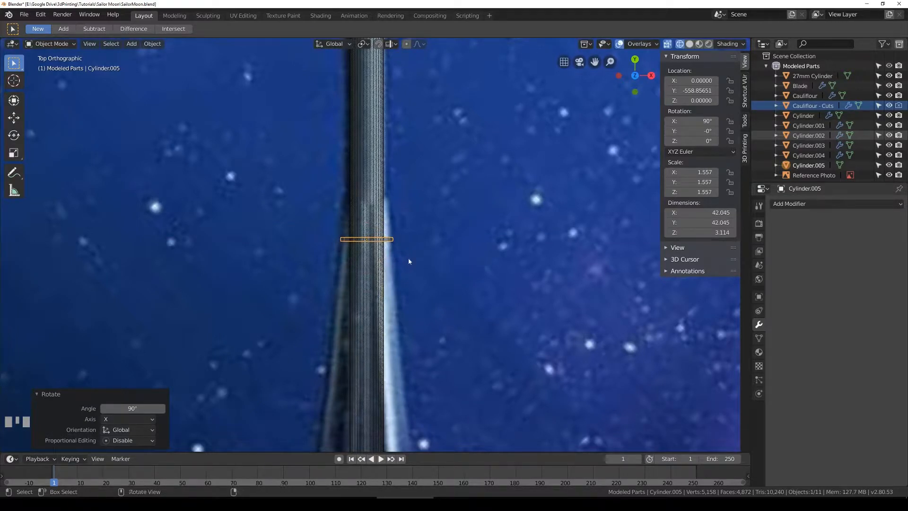
key(r)
key(x)
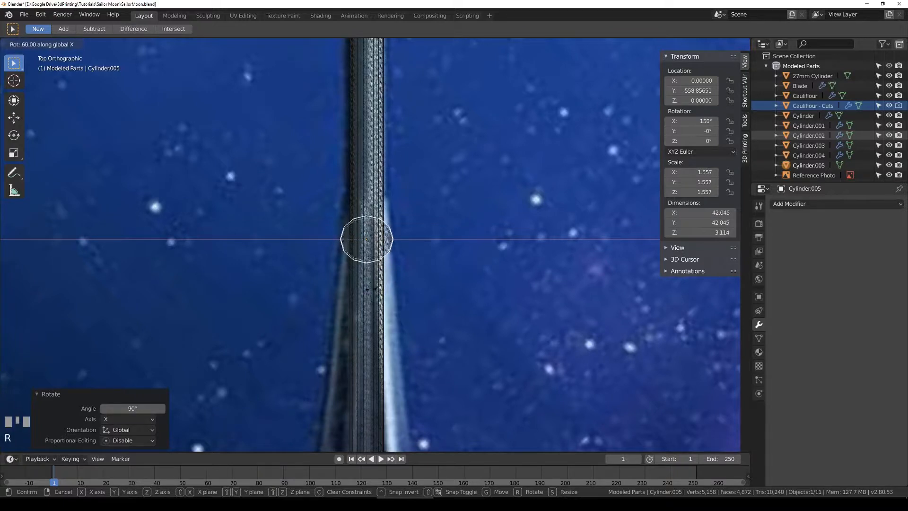
ctrl+right_click(406, 154)
click(705, 122)
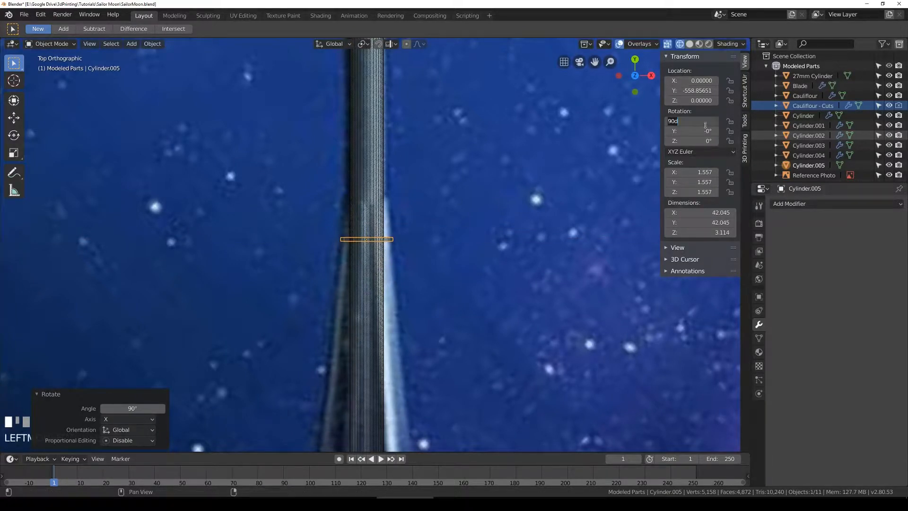
key(Return)
Step: Move the vertices of the new cylinder's upper end about 35.58 along Y, up to where the fins begin in the photo
key(Tab)
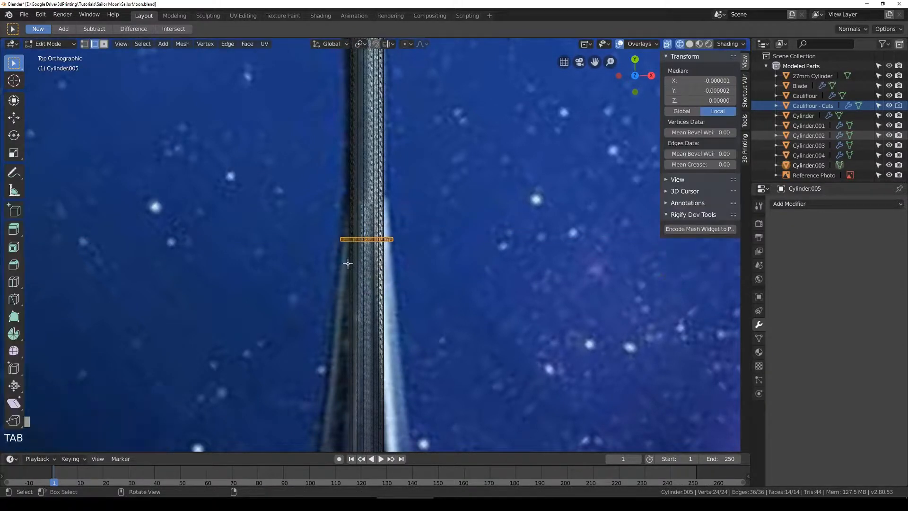
scroll(347, 263, up, 3)
drag(278, 193, 426, 237)
key(g)
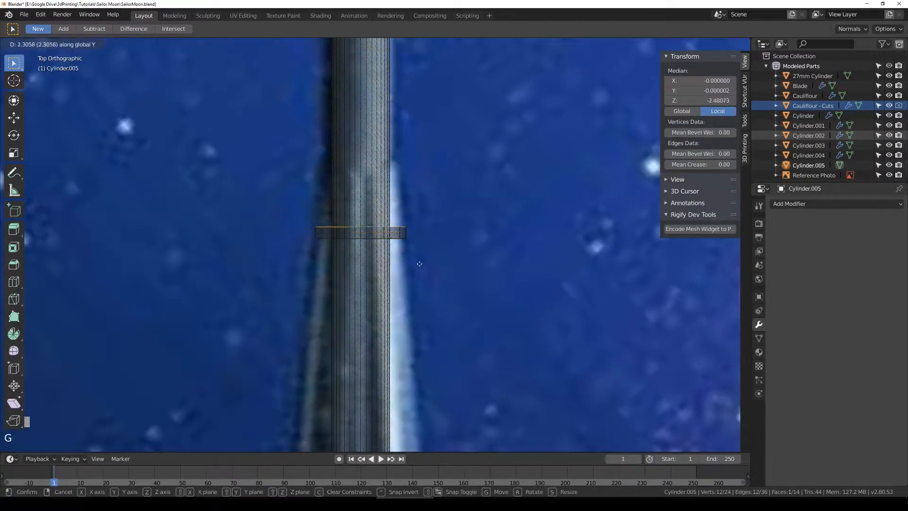
click(425, 195)
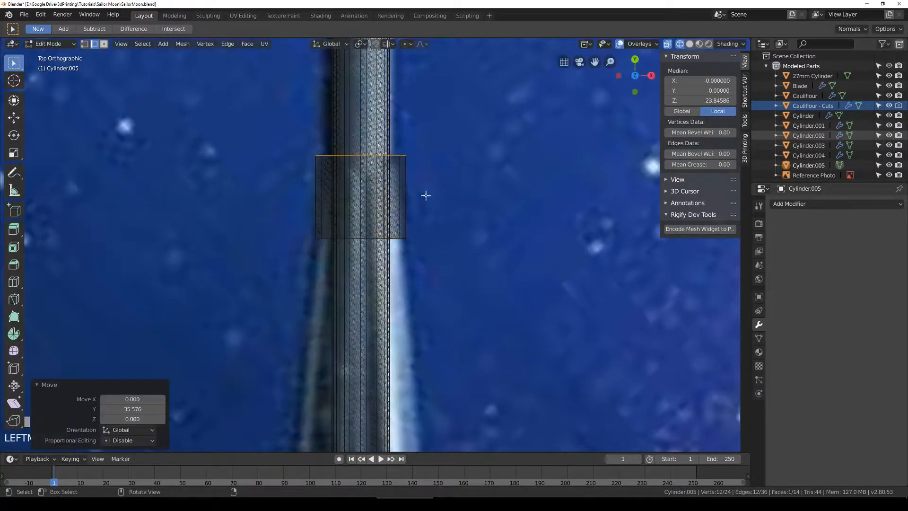
Step: Move the vertices of the cylinder's lower end about -198.3 along Y to the bottom of the fins in the photo
scroll(365, 215, down, 3)
key(a)
key(b)
drag(300, 235, 454, 314)
scroll(445, 298, down, 3)
shift+middle_drag(435, 281, 422, 207)
key(g)
key(y)
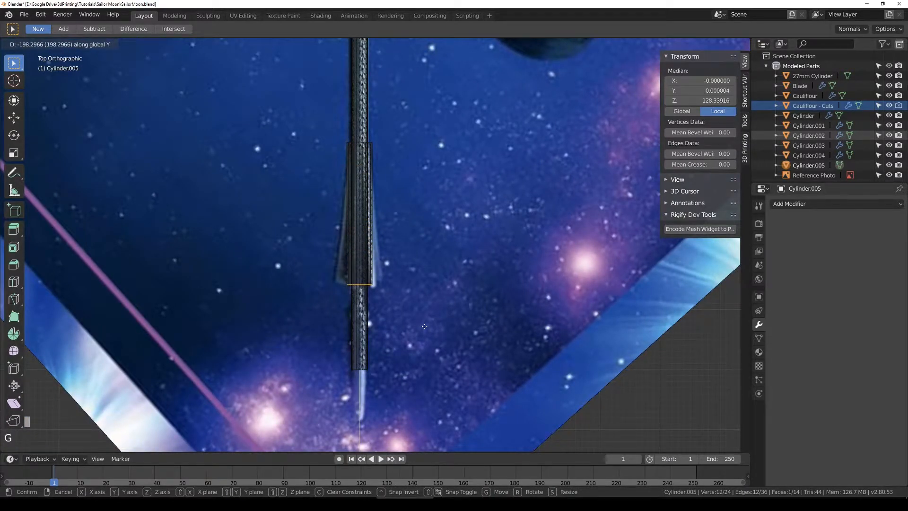
click(424, 326)
scroll(391, 256, up, 5)
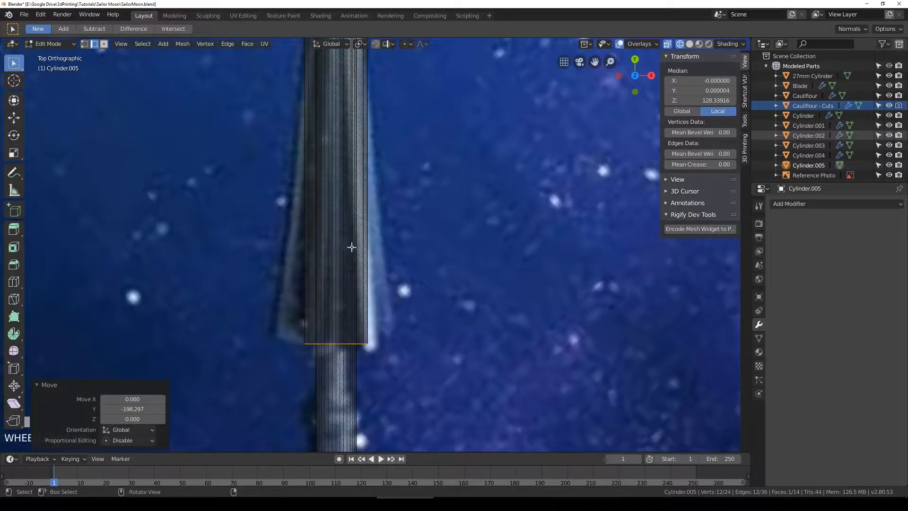
Step: Switch to solid shading, return to object mode and view the cylinder around the shaft in perspective
key(z)
mouse_move(276, 301)
middle_down()
mouse_move(312, 230)
mouse_move(366, 221)
middle_up()
key(Tab)
scroll(424, 228, down, 3)
middle_drag(424, 228, 502, 279)
Step: Try to scale the cylinder by 0.7 along X, 1 along Y and about 0.695 along Z
key(s)
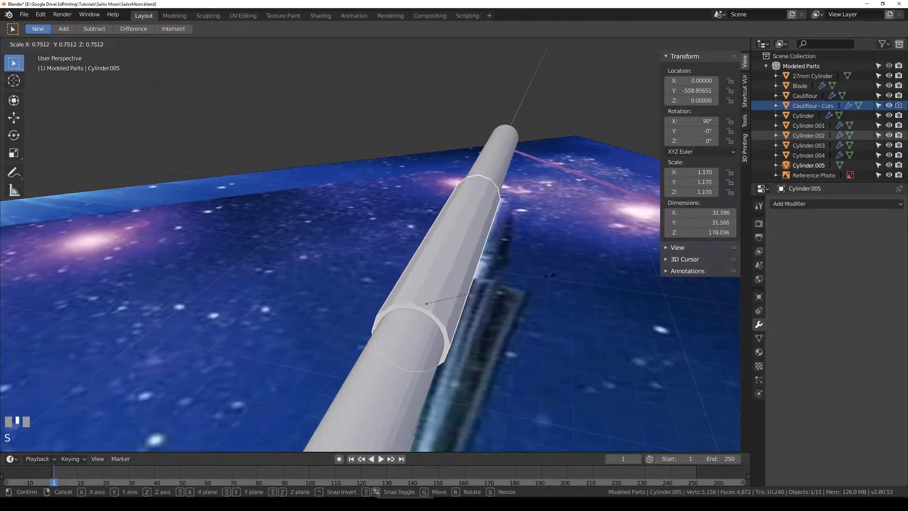
click(540, 278)
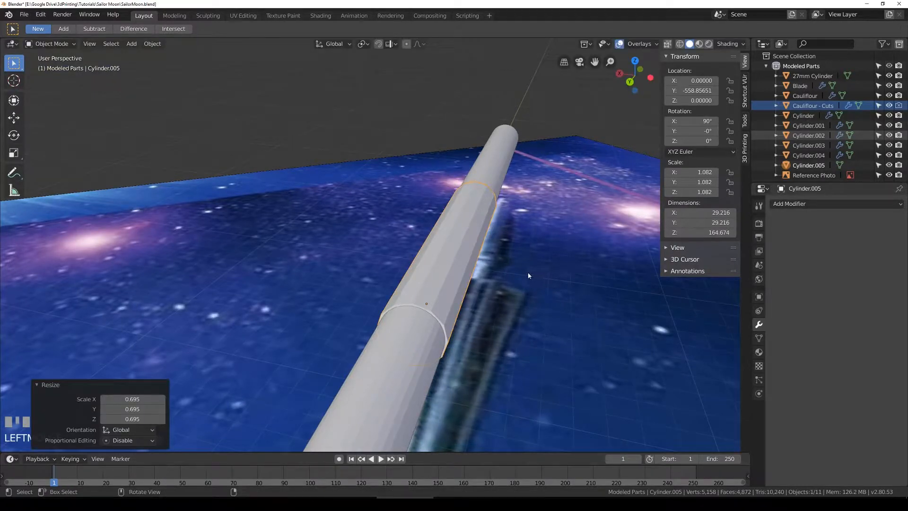
click(135, 398)
text(1)
key(Return)
click(132, 409)
text(1)
key(Return)
click(140, 400)
key(Return)
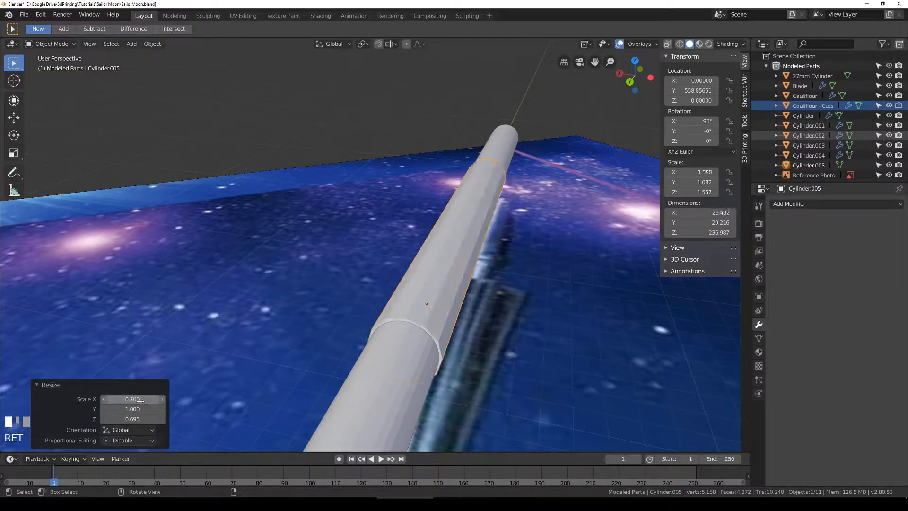
Step: Undo the cylinder's resize
key(Tab)
key(Tab)
key(ctrl+z)
key(ctrl+z)
key(ctrl+z)
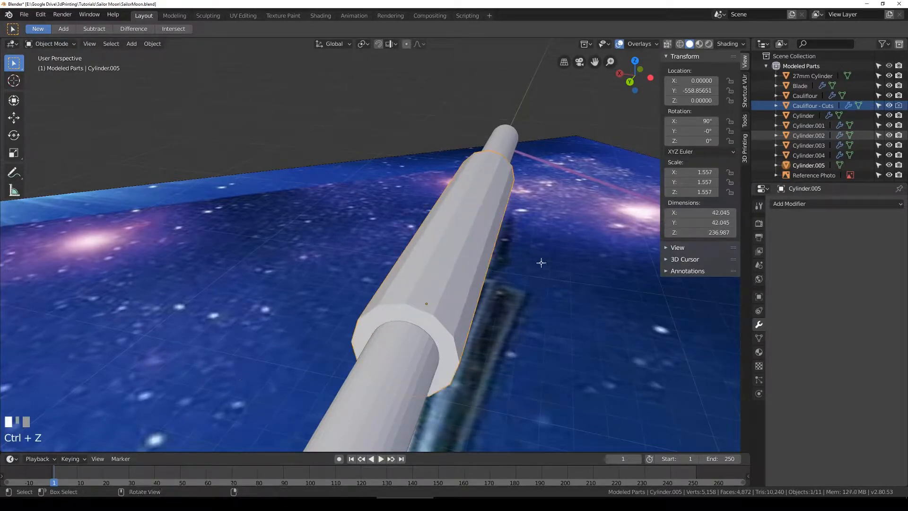
key(Tab)
key(Tab)
key(Tab)
key(a)
click(426, 340)
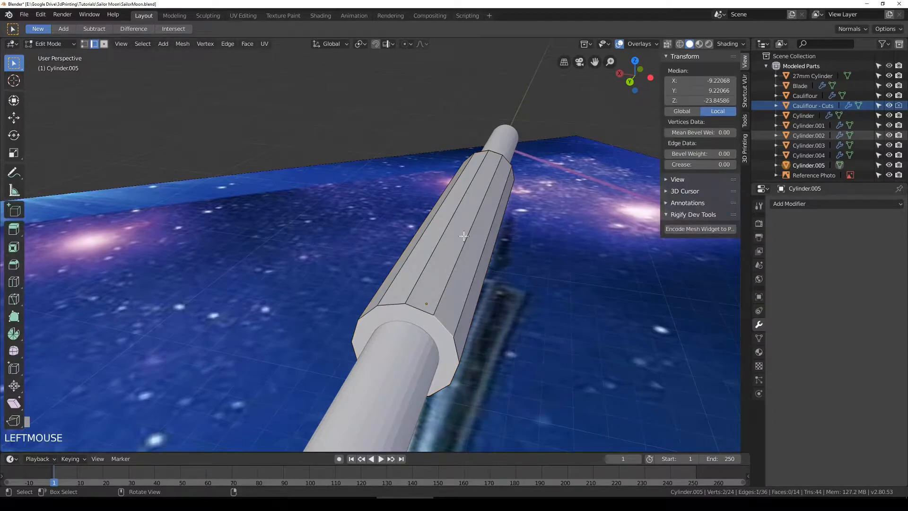
key(Tab)
Step: Scale the cylinder by about 0.716 and reset the X and Z factors of the resize to 1
key(s)
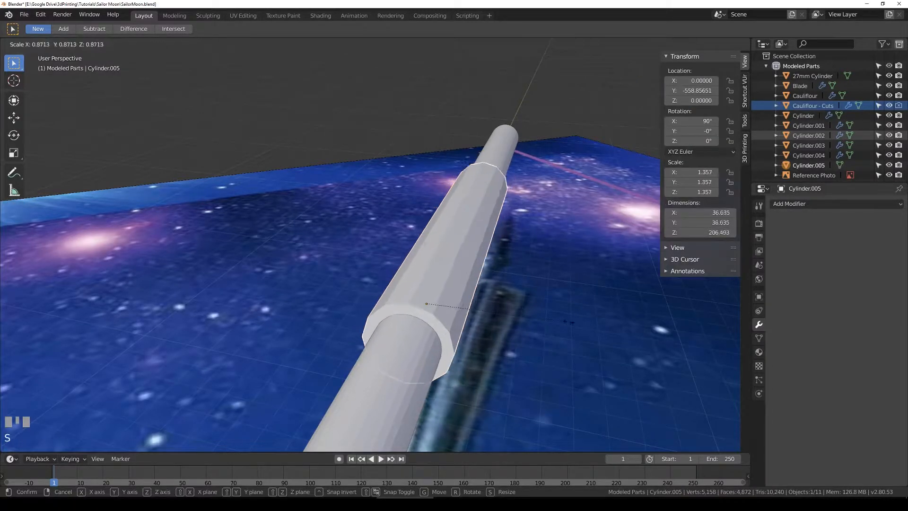
click(353, 375)
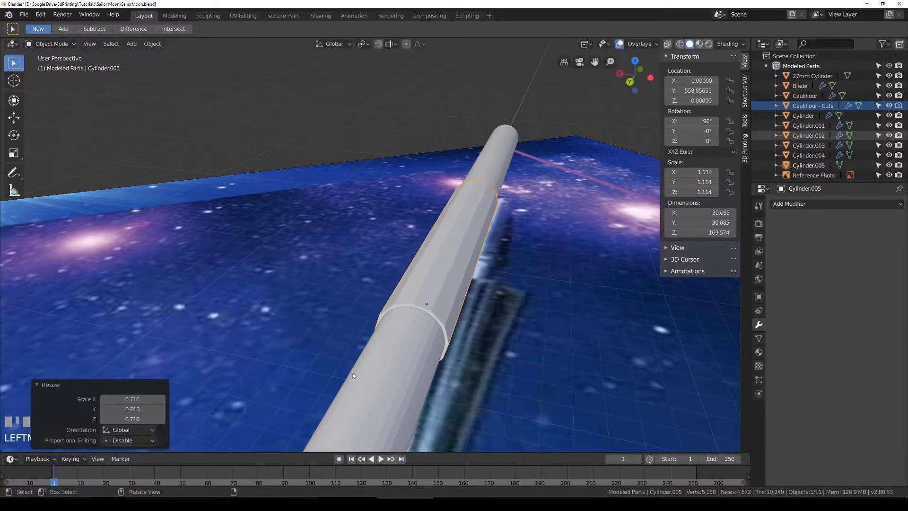
click(133, 399)
text(1)
key(Return)
click(132, 419)
text(1)
key(Return)
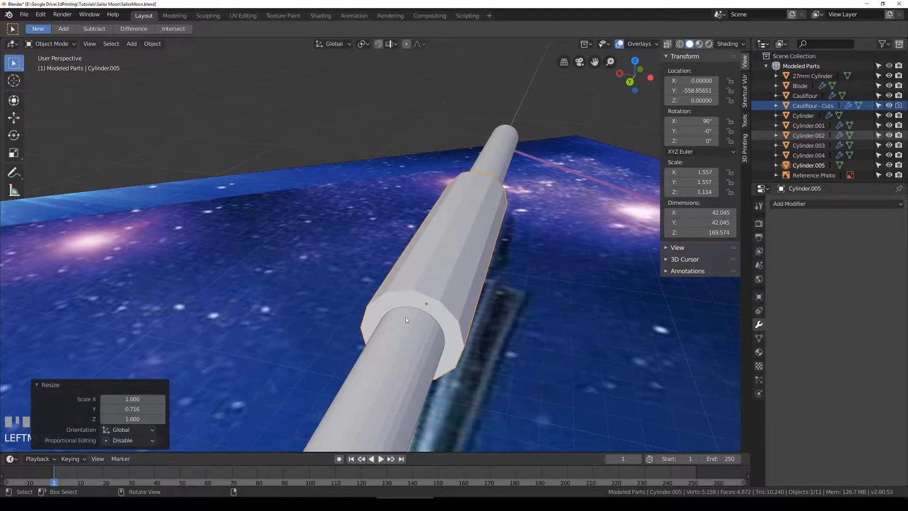
Step: Set the cylinder's resize factors to 0.7 for X and Z and 1 for Y
click(132, 400)
text(0.7)
key(Return)
click(133, 417)
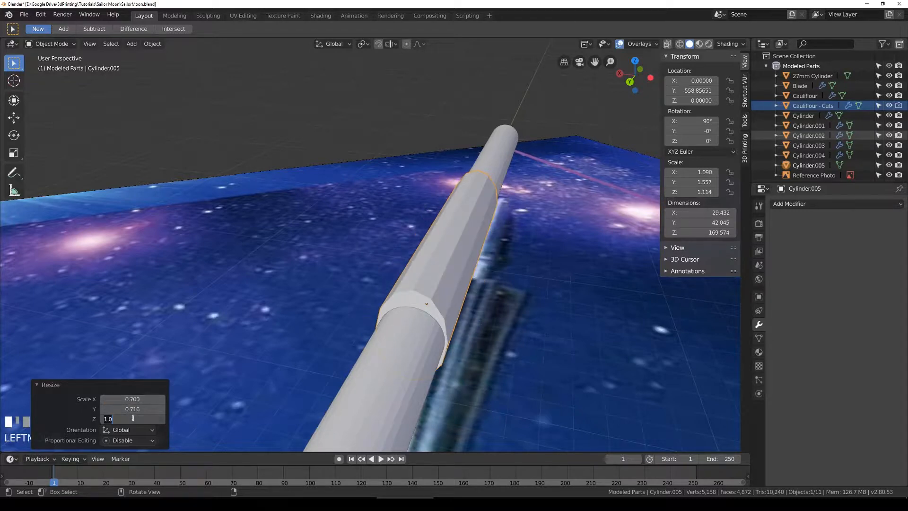
key(Return)
click(135, 410)
text(1)
key(Return)
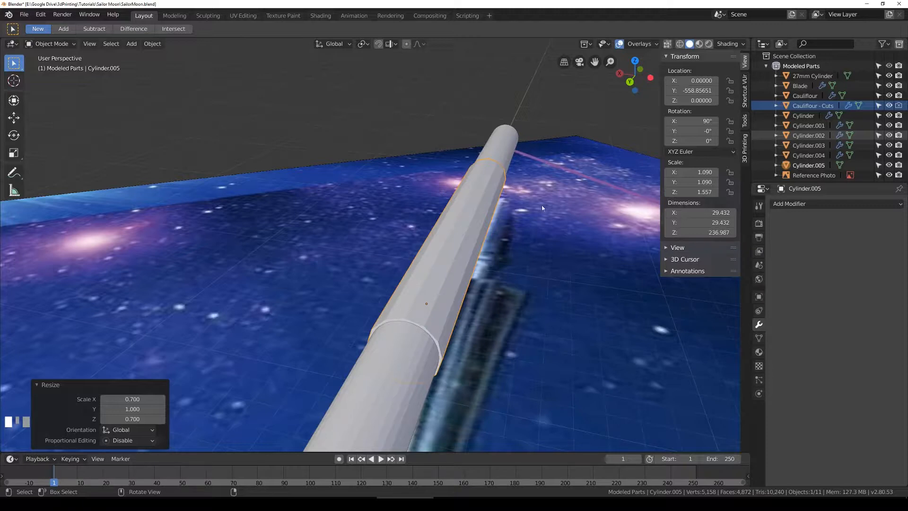
Step: Select every other lengthwise side face of the cylinder in face select mode, six faces in all
key(KP_7)
key(alt+z)
key(alt+z)
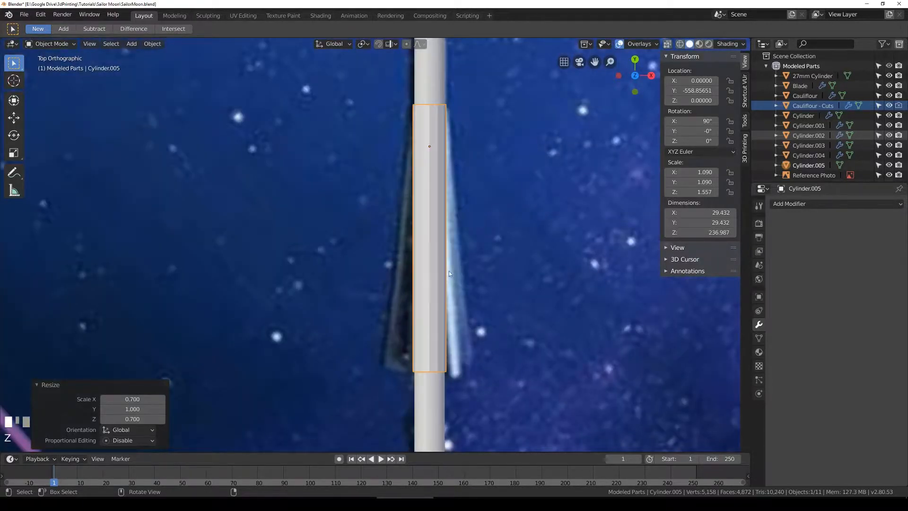
middle_drag(449, 271, 396, 243)
scroll(431, 243, up, 3)
key(Tab)
scroll(365, 218, up, 2)
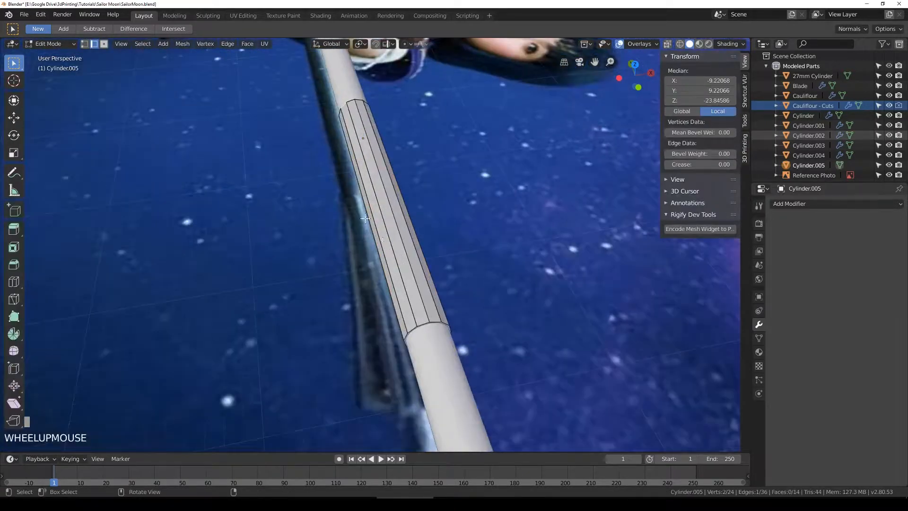
click(110, 53)
click(418, 275)
middle_drag(419, 274, 438, 241)
shift+click(453, 261)
shift+click(466, 220)
shift+click(378, 229)
shift+click(401, 220)
shift+click(360, 250)
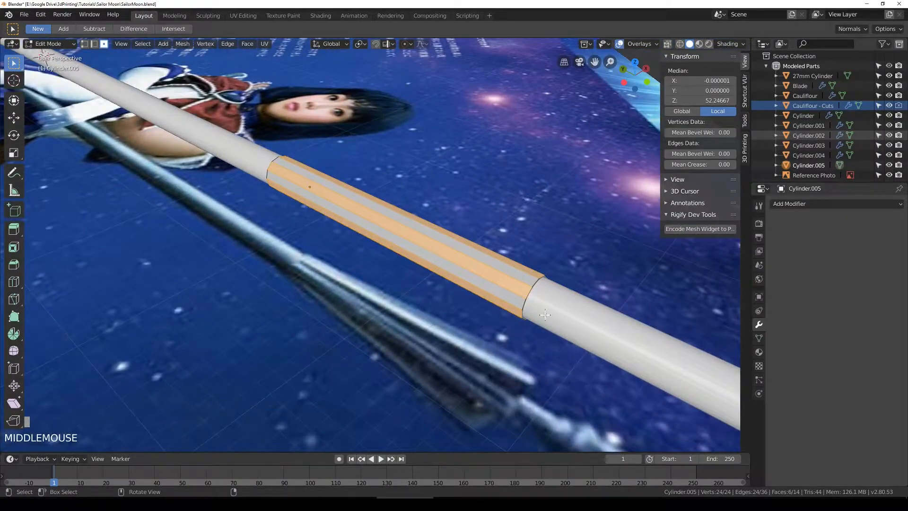
middle_drag(545, 315, 491, 210)
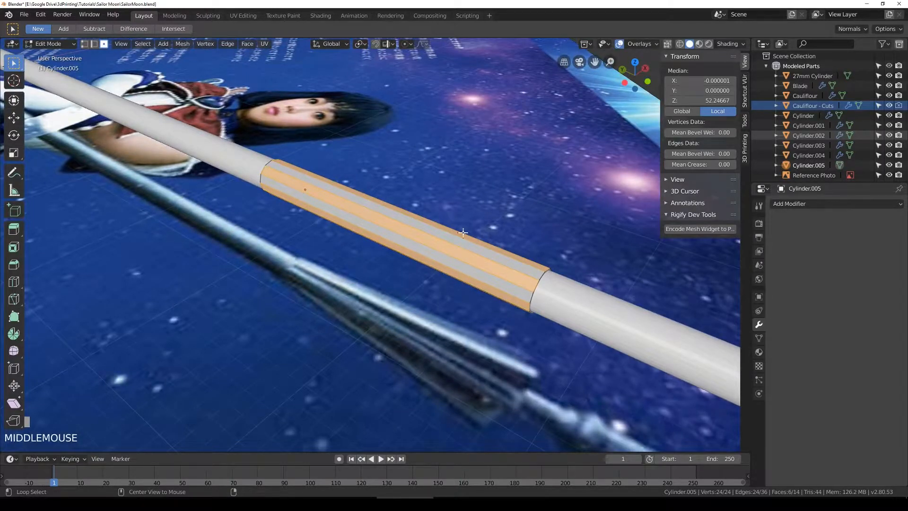
key(alt+e)
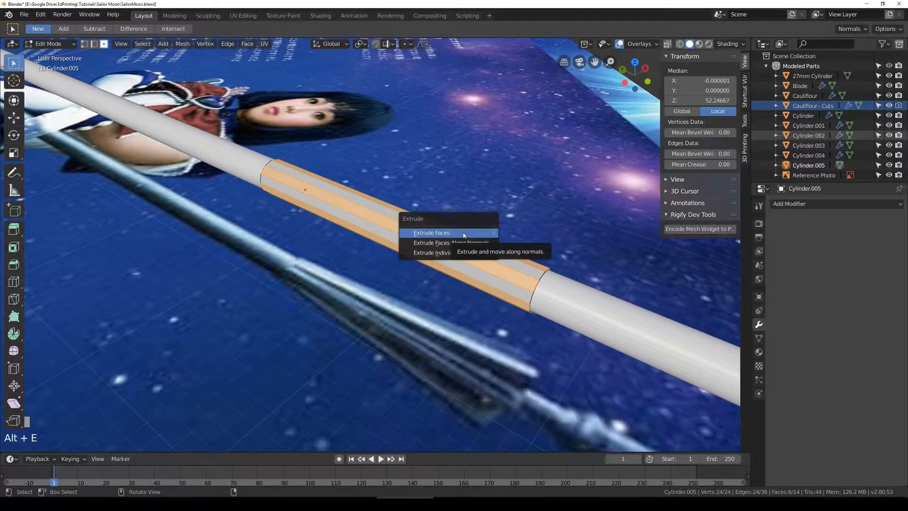
key(alt+i)
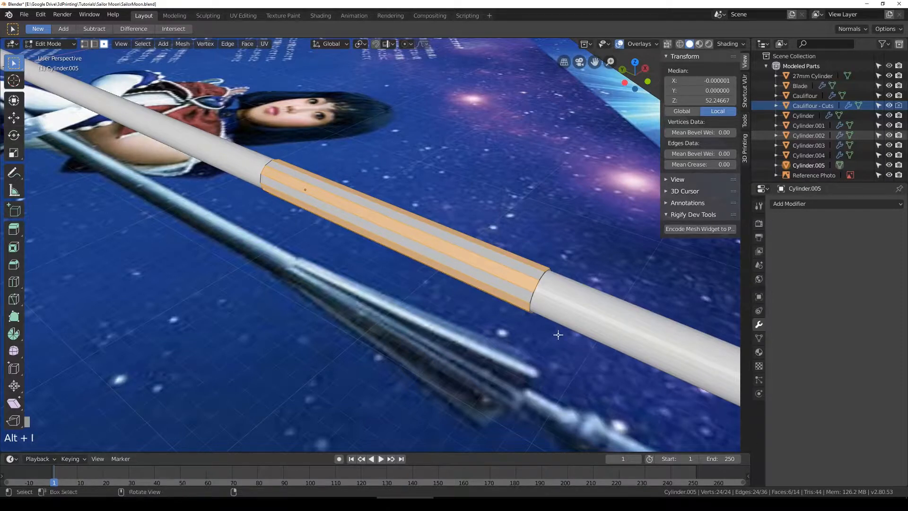
key(ctrl+i)
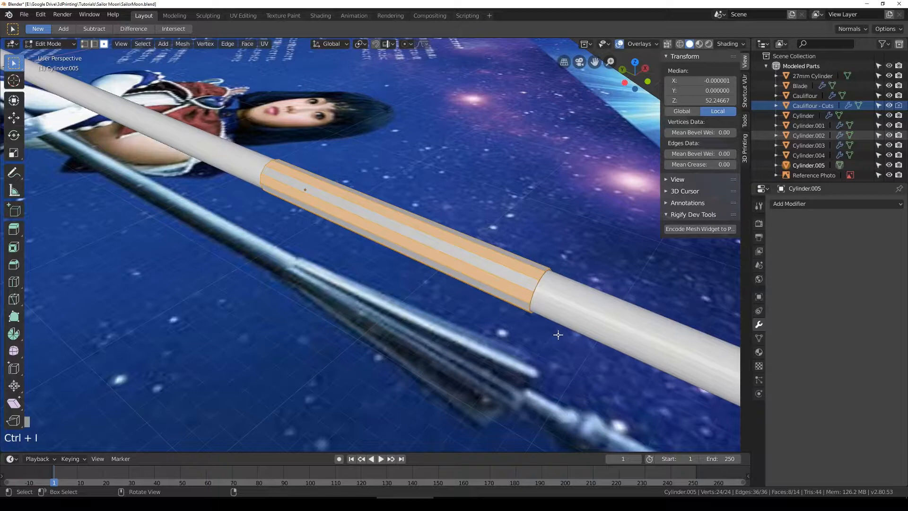
click(539, 319)
key(ctrl+z)
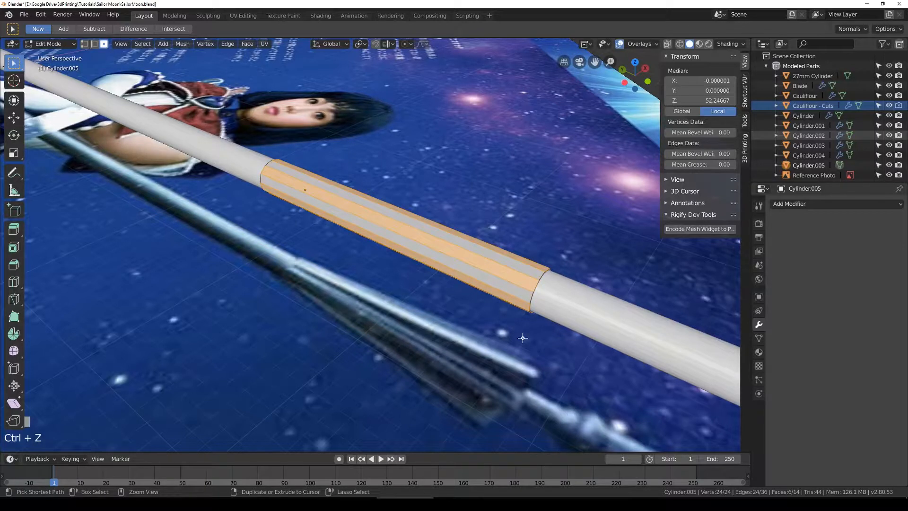
key(a)
key(a)
key(ctrl+z)
key(ctrl+z)
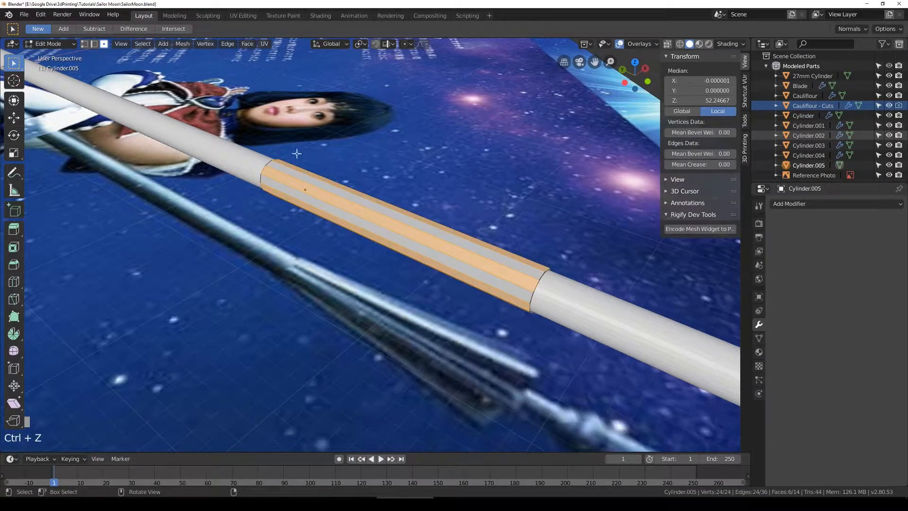
Step: Try to inset the six selected side faces with a thickness of about 0.886, and undo it
click(247, 44)
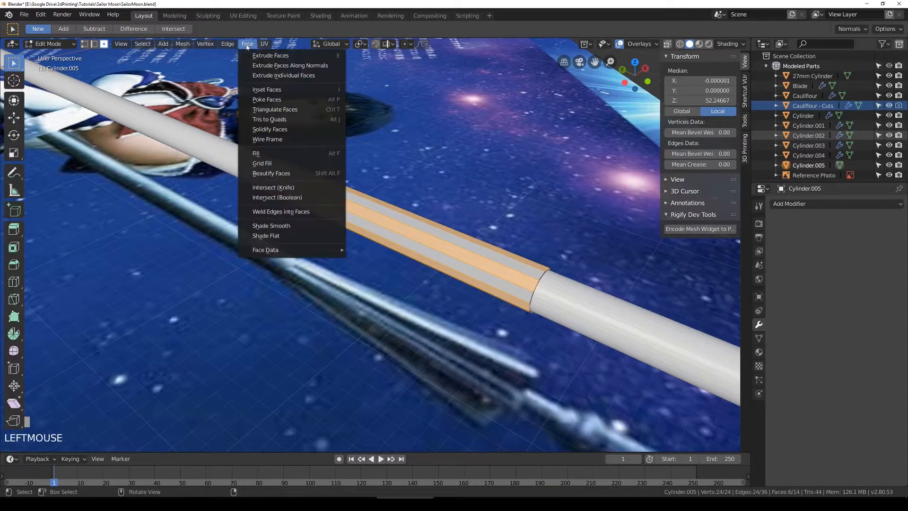
click(273, 90)
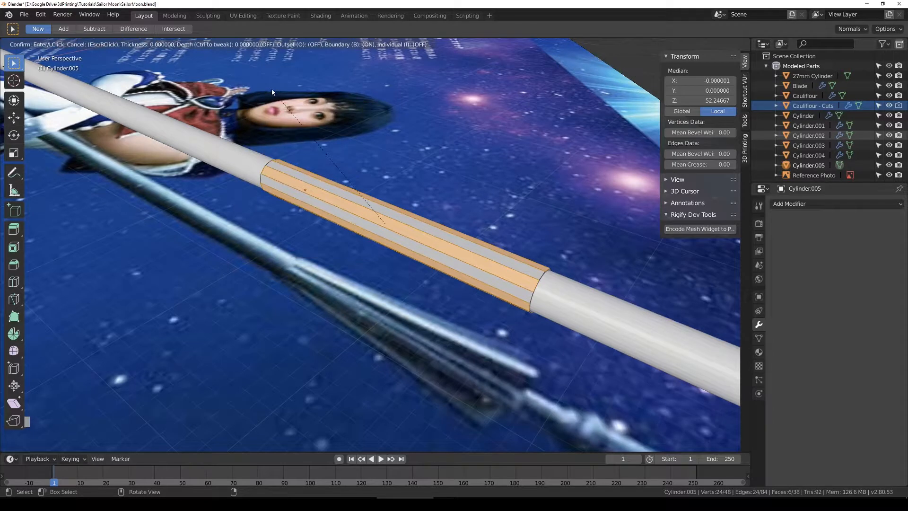
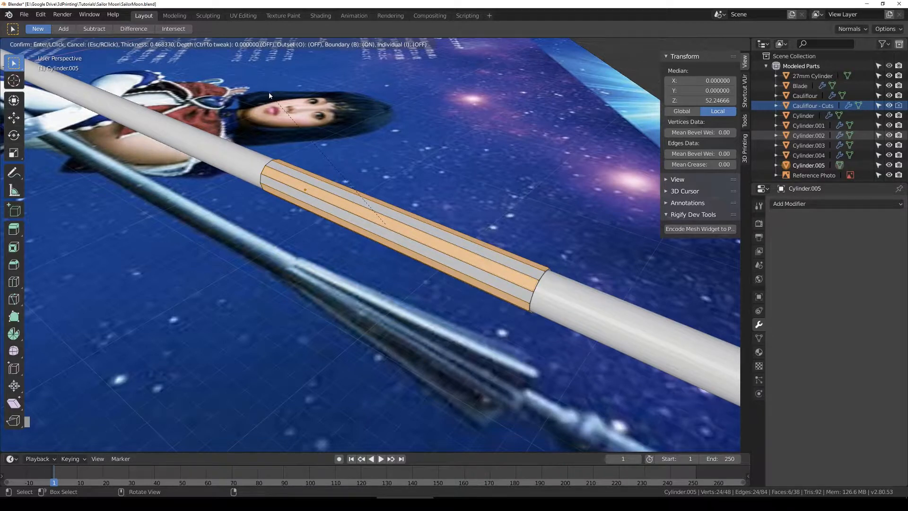
click(270, 93)
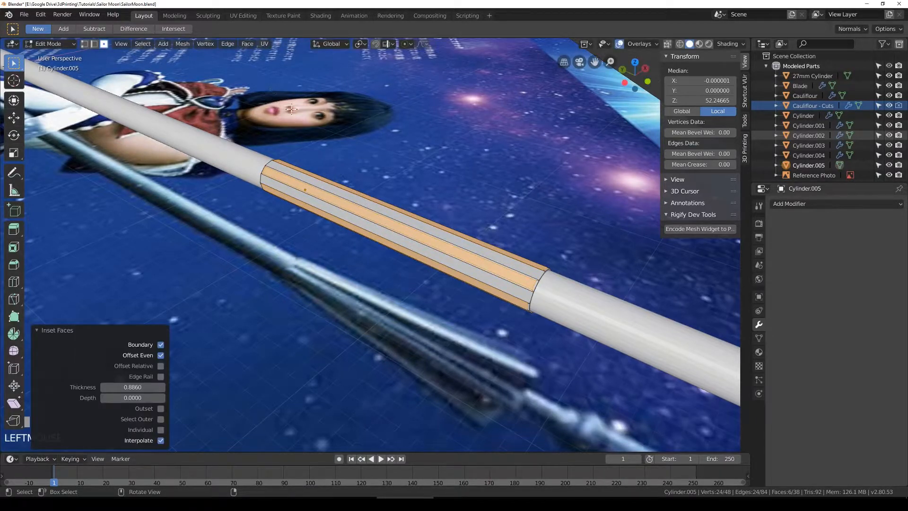
shift+middle_drag(531, 278, 501, 244)
key(ctrl+z)
Step: Inset the six selected side faces of the cylinder with a thickness of 0
scroll(585, 250, up, 2)
shift+middle_drag(595, 251, 508, 244)
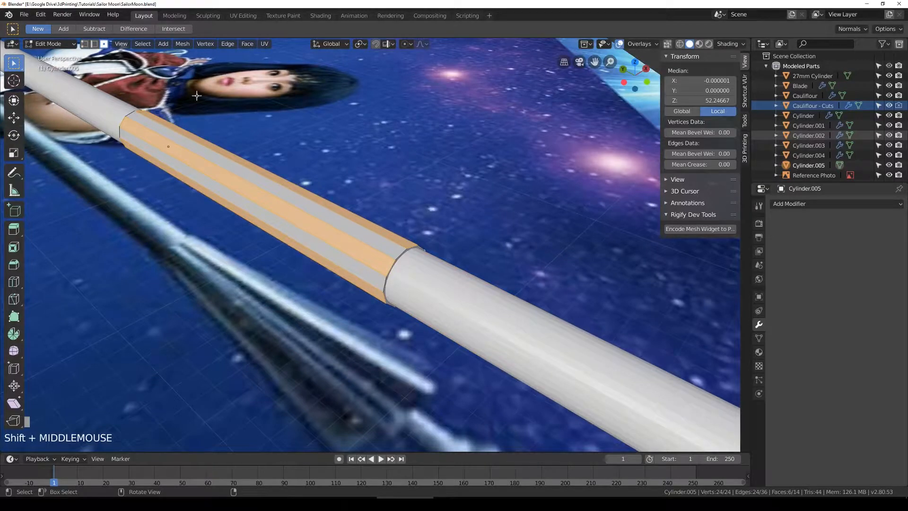
click(227, 44)
mouse_move(247, 44)
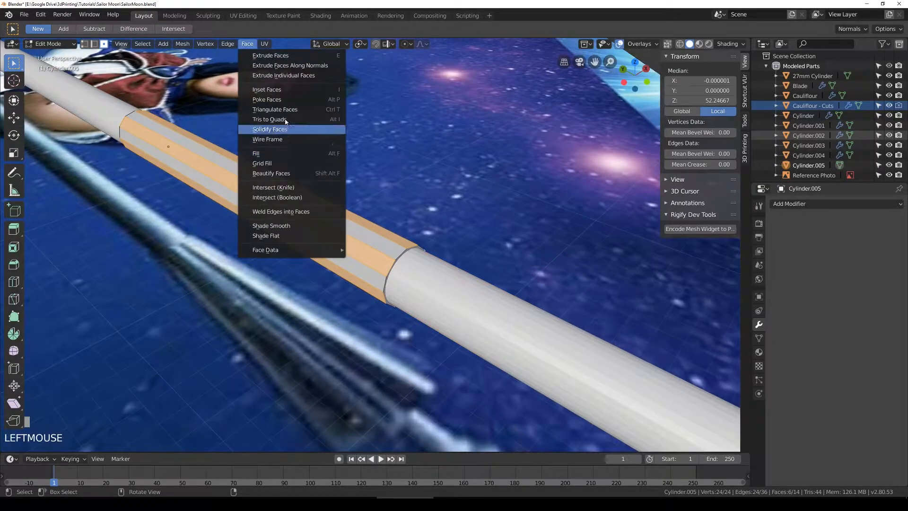
click(291, 89)
click(290, 89)
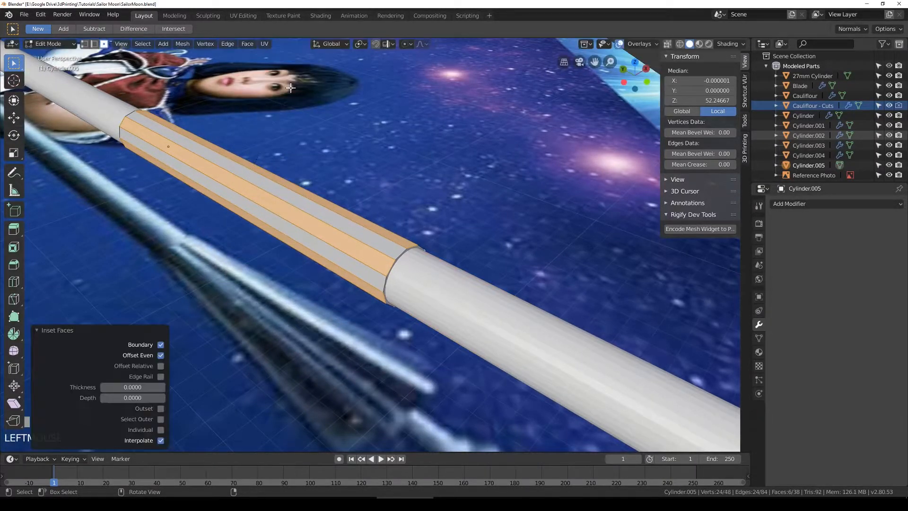
Step: Try inset depths of 10 and 1 on the six side faces, and set the depth to 2
drag(132, 397, 166, 398)
click(126, 397)
text(10)
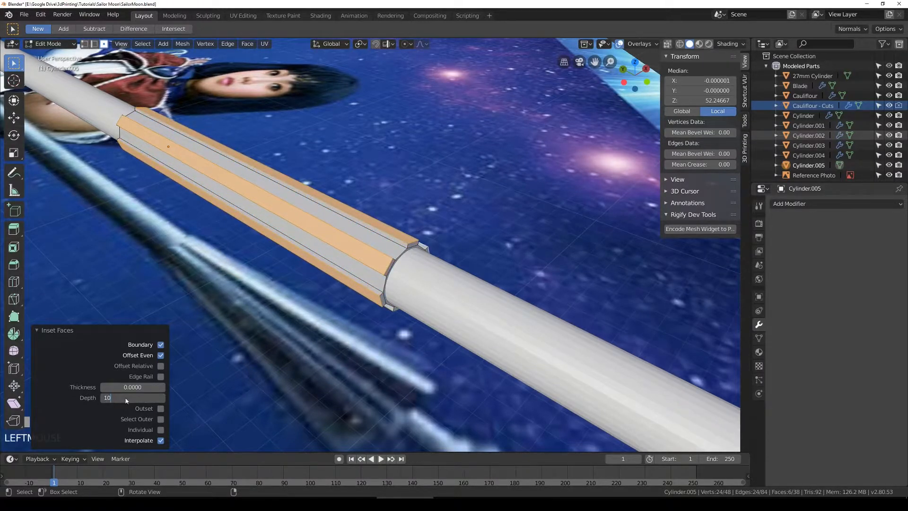
key(Return)
click(126, 397)
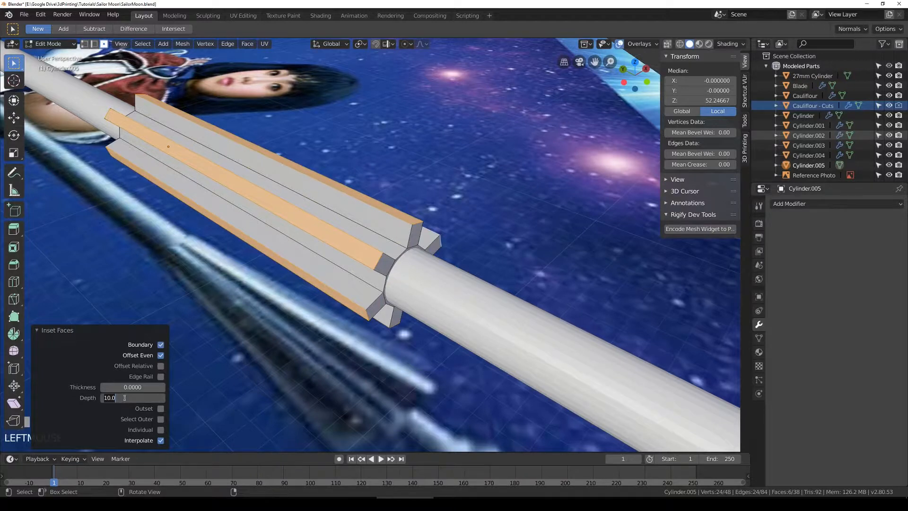
text(1)
key(Return)
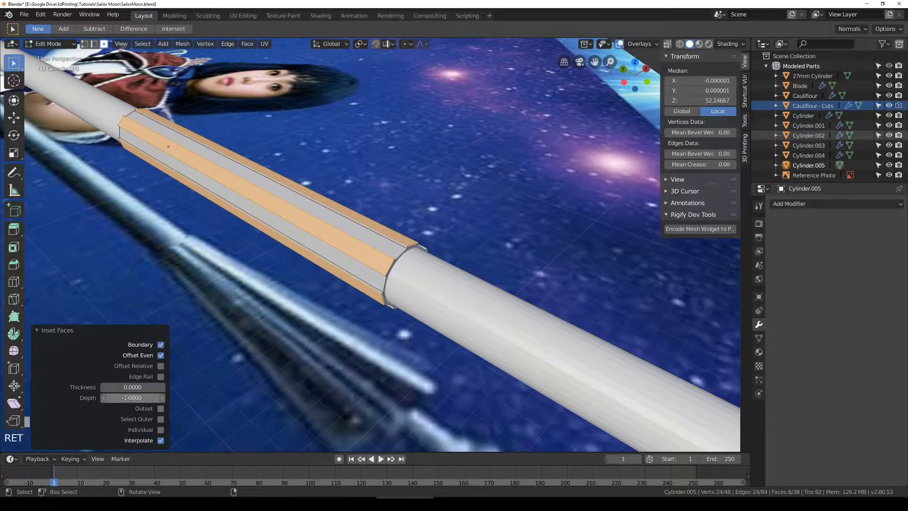
click(125, 398)
text(2)
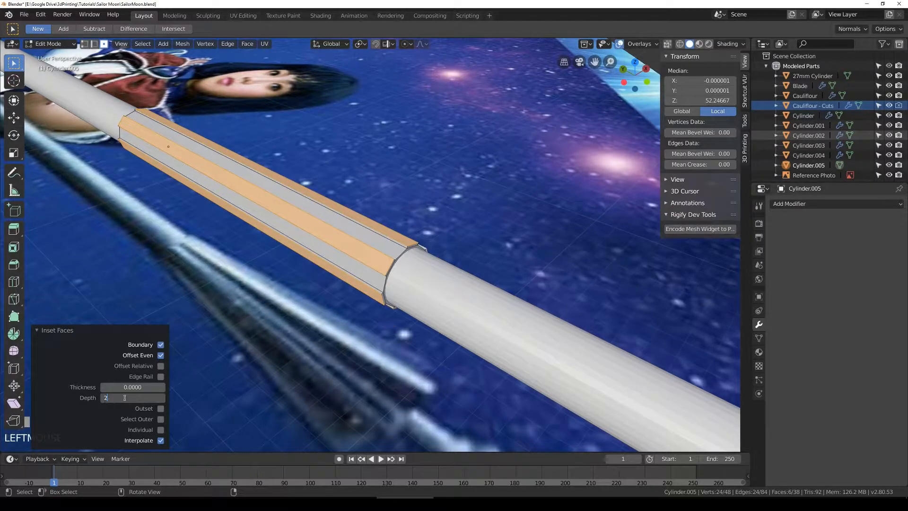
key(Return)
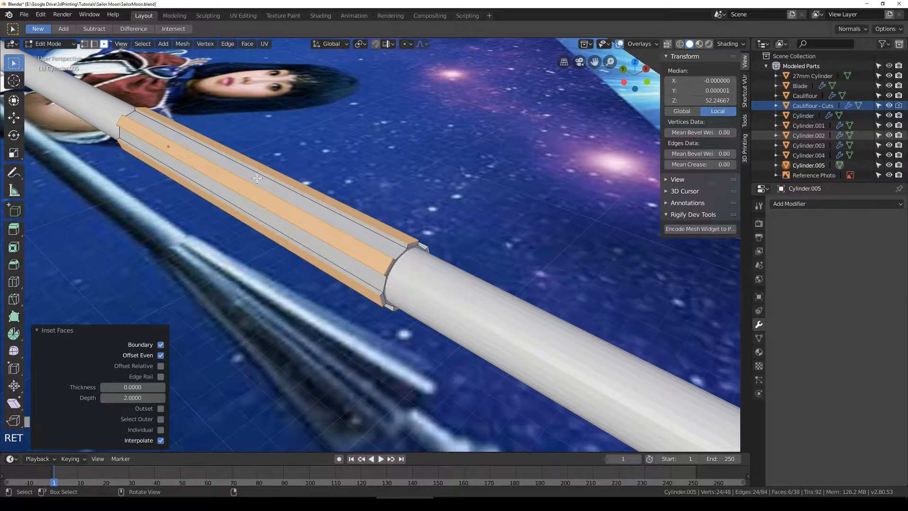
click(244, 46)
scroll(421, 246, up, 3)
scroll(417, 153, up, 3)
scroll(423, 154, down, 8)
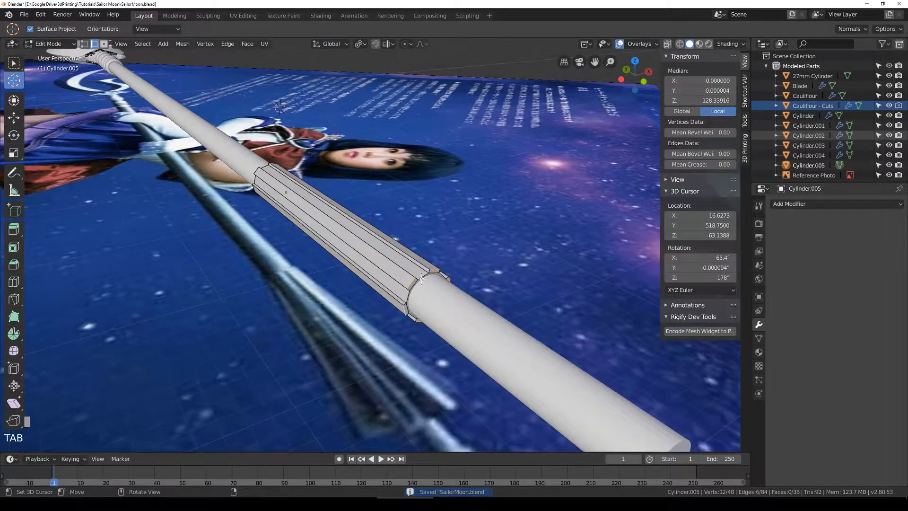
Step: Set the pivot point to Bounding Box Center and try scaling the six selected outer edges at the cylinder's end
key(s)
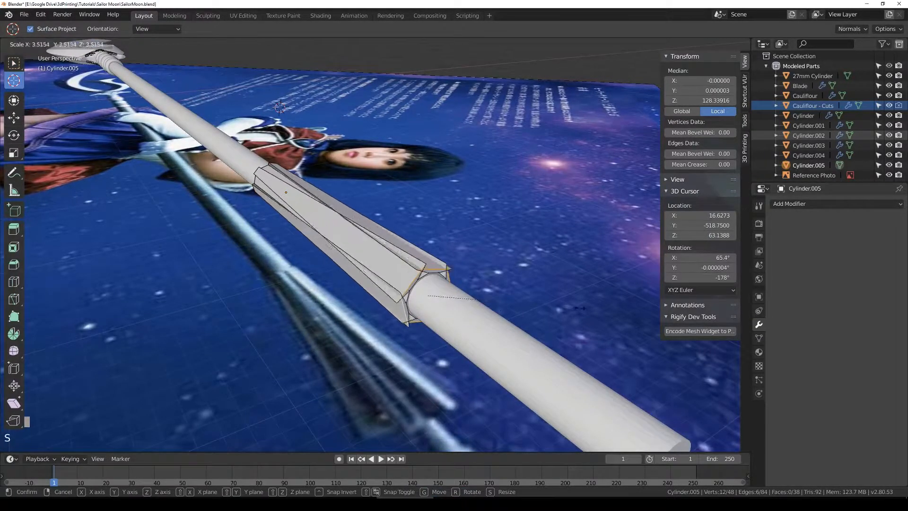
right_click(361, 201)
click(361, 43)
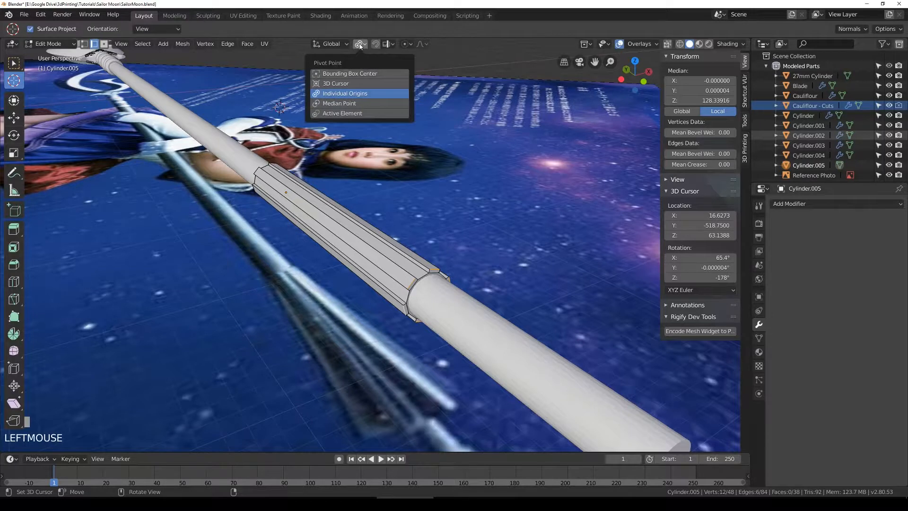
click(347, 75)
key(s)
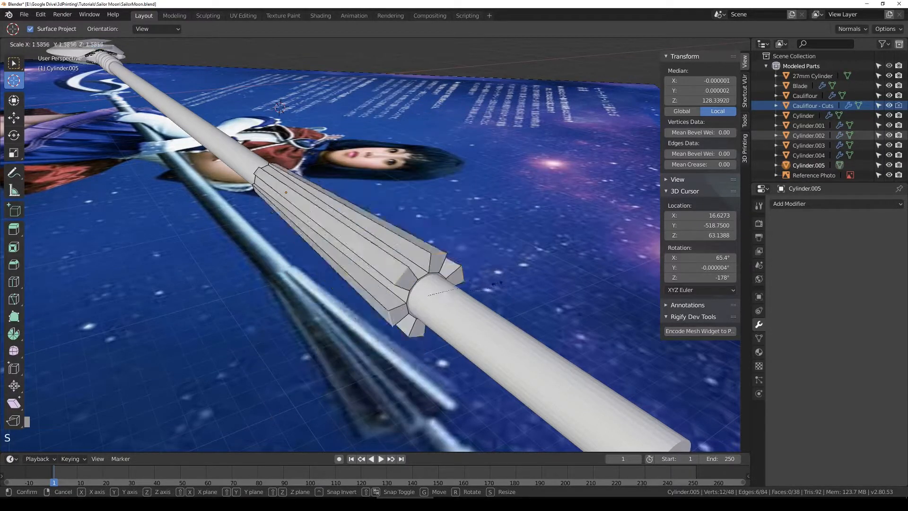
right_click(467, 270)
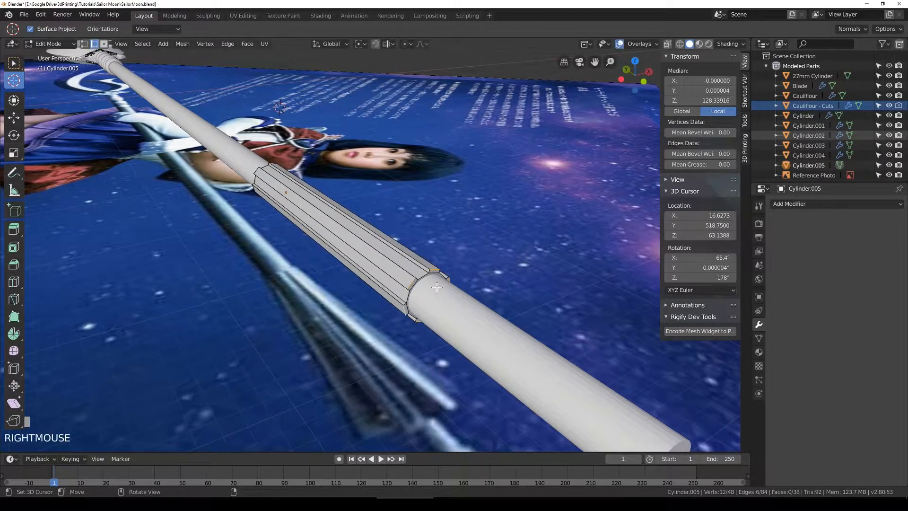
Step: Switch to the box selection tool and select the outer end edge of each of the six raised faces, at the near end of the cylinder
shift+middle_drag(436, 287, 409, 260)
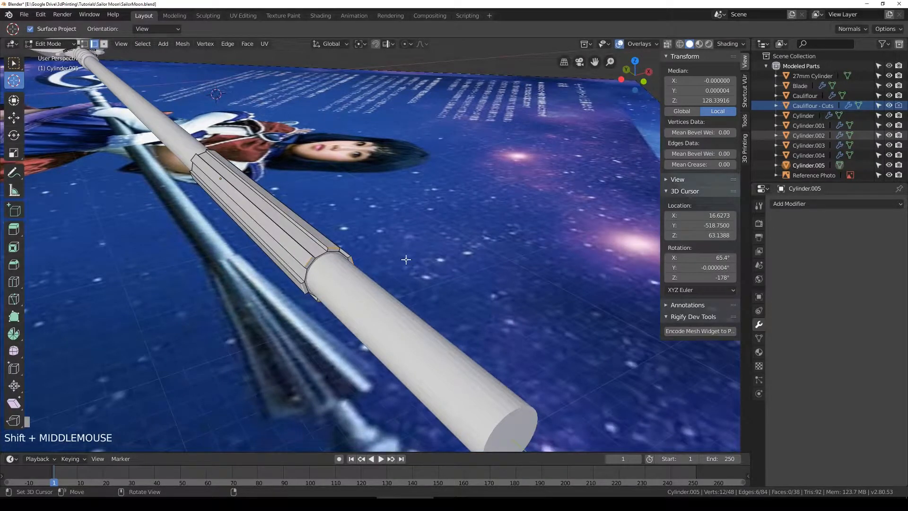
shift+middle_drag(339, 257, 337, 244)
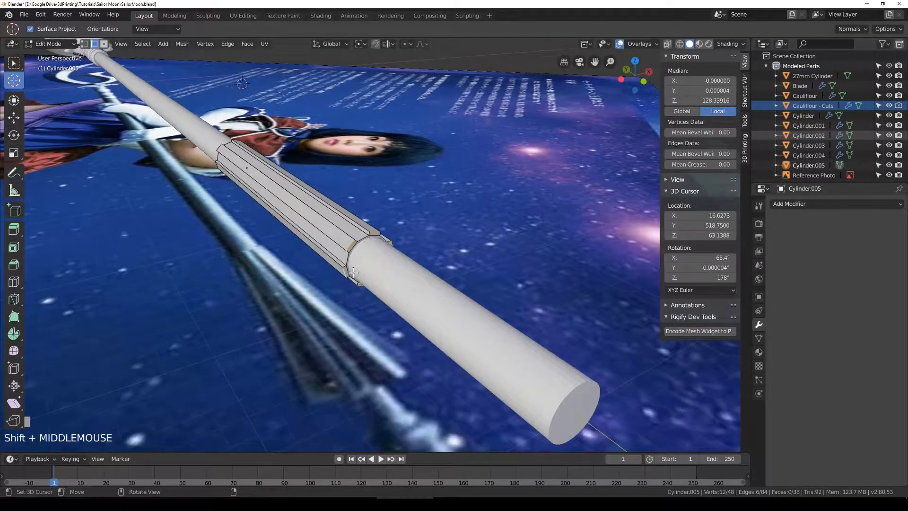
scroll(337, 244, up, 2)
click(335, 242)
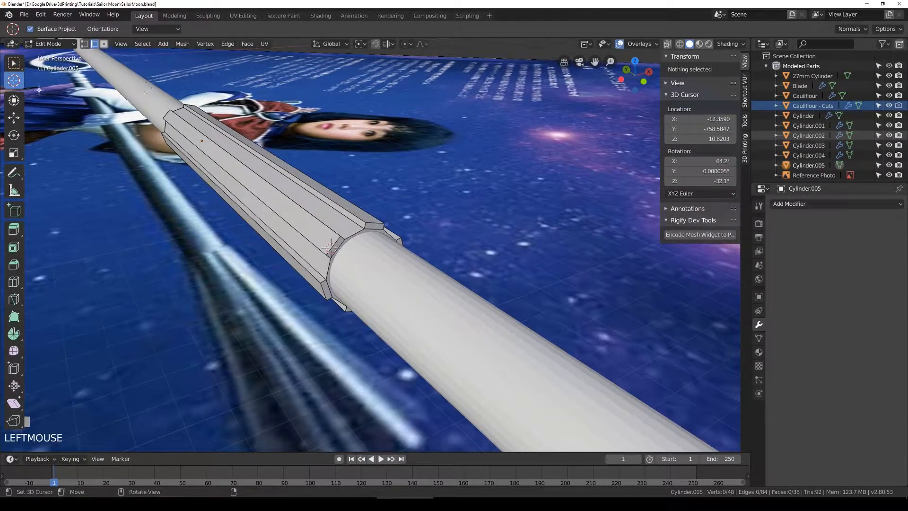
click(11, 67)
click(337, 241)
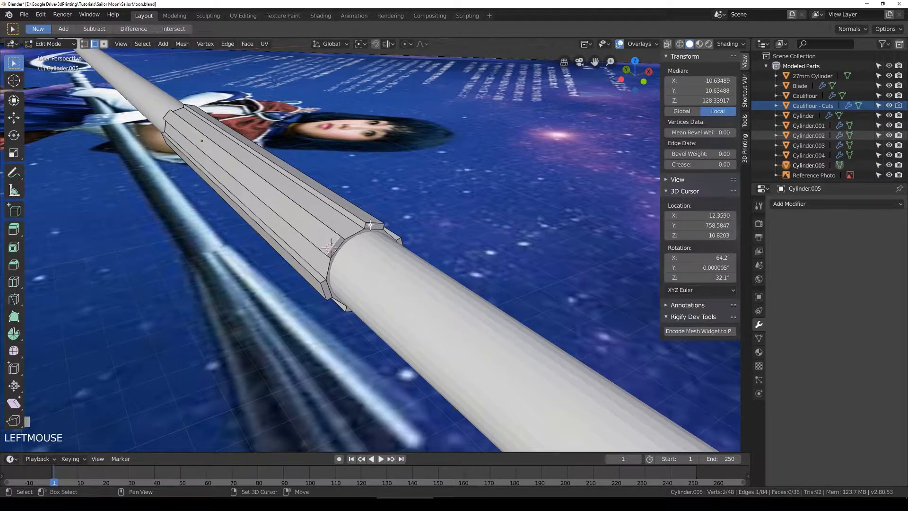
shift+click(336, 278)
shift+click(321, 290)
middle_drag(321, 289, 353, 255)
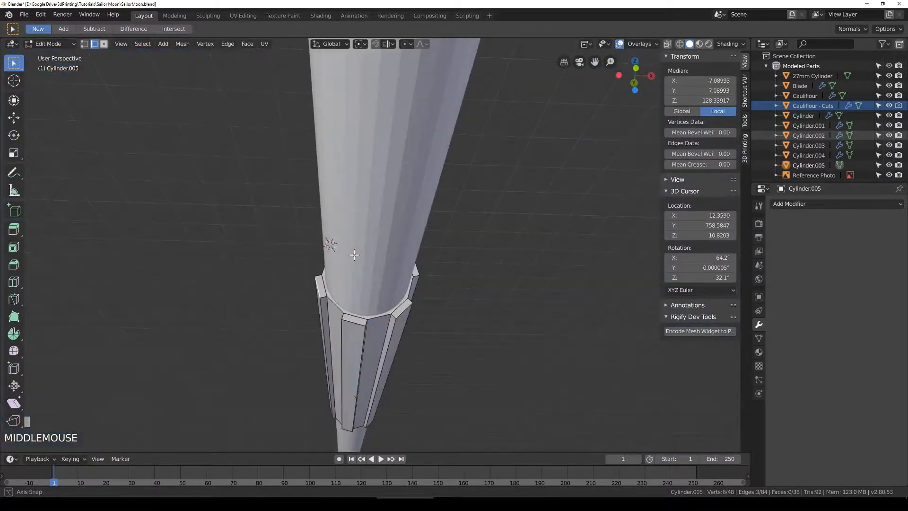
shift+click(354, 323)
shift+click(405, 310)
mouse_move(450, 262)
middle_down()
mouse_move(422, 280)
mouse_move(435, 272)
mouse_move(454, 279)
middle_up()
shift+click(409, 268)
shift+click(413, 264)
shift+click(413, 264)
key(s)
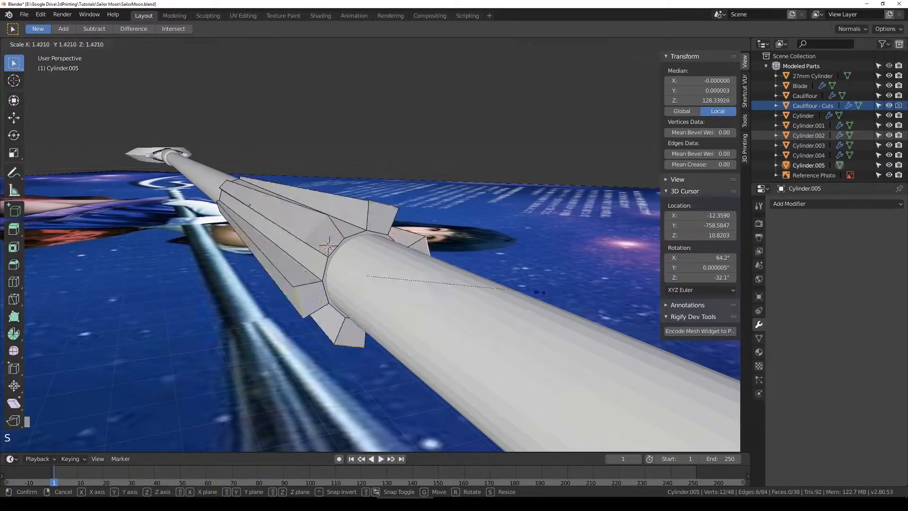
right_click(536, 296)
key(r)
right_click(544, 334)
key(s)
right_click(516, 298)
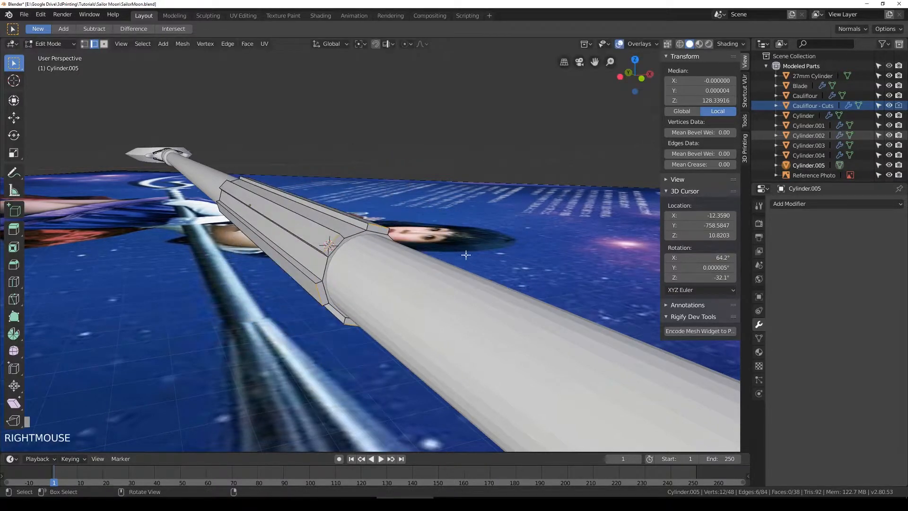
Step: Try scaling the six selected edges by 2.5, compared with the reference photo in top view, and undo it
scroll(472, 265, down, 3)
middle_drag(473, 265, 436, 260)
key(s)
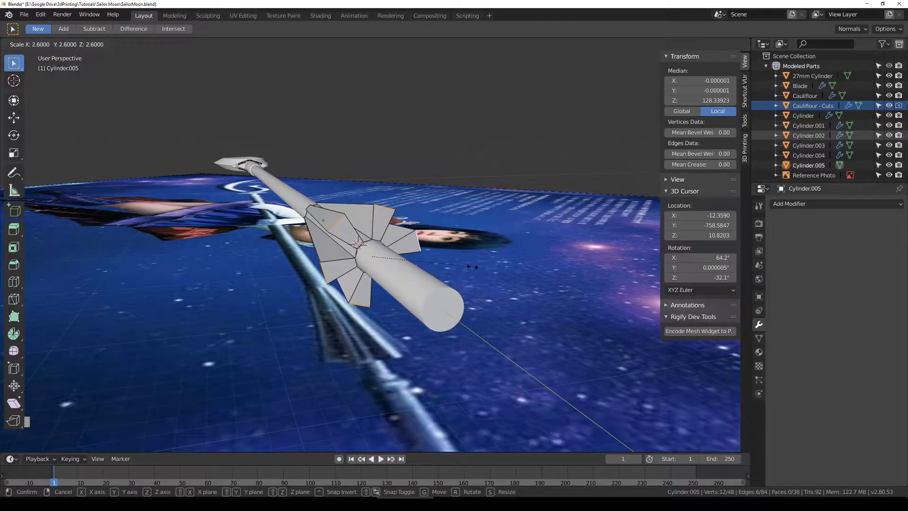
ctrl+click(468, 267)
middle_drag(468, 267, 434, 258)
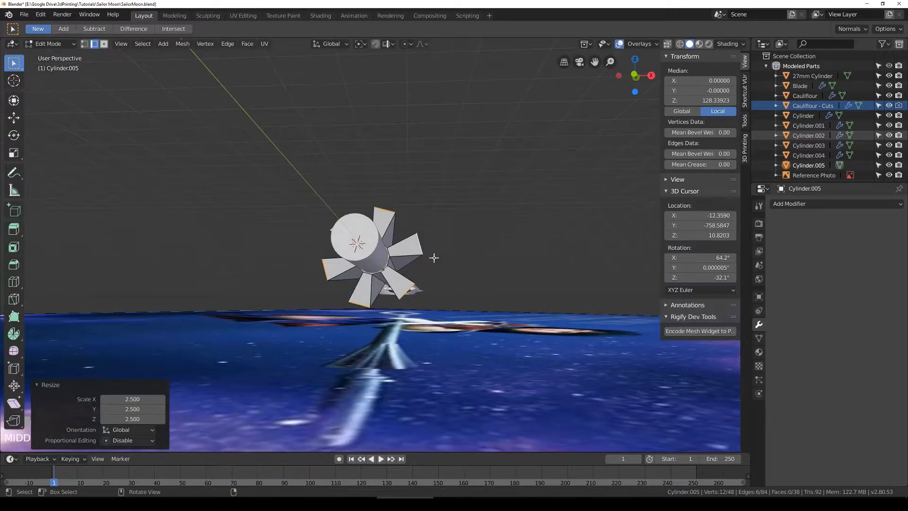
key(KP_7)
scroll(435, 251, up, 5)
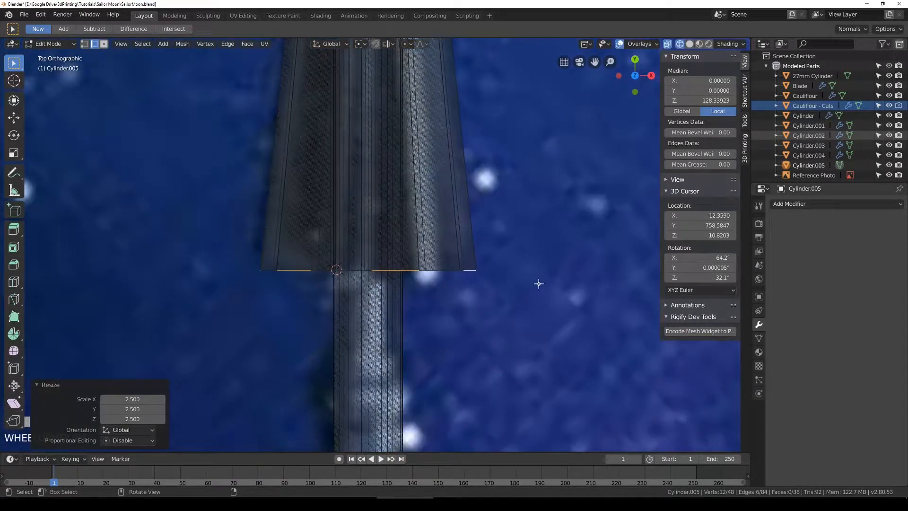
key(s)
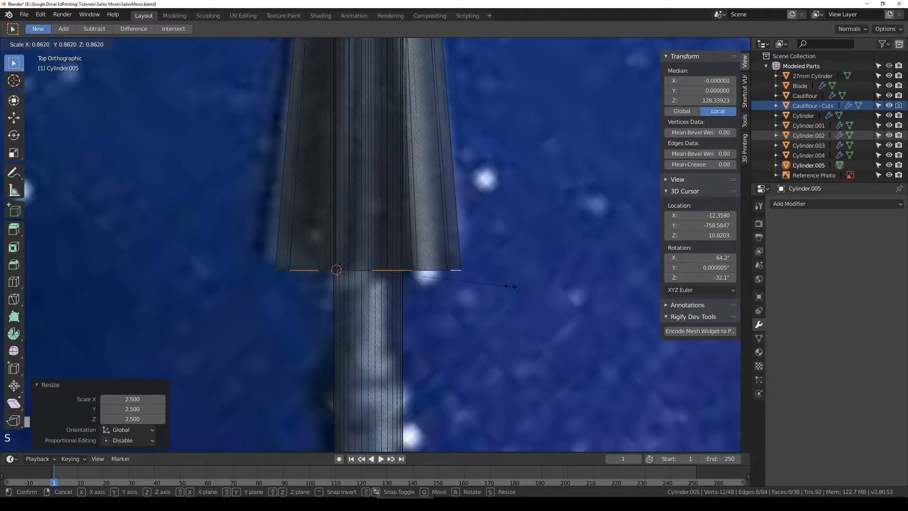
right_click(513, 290)
key(ctrl+z)
Step: Scale the six outer end edges outward with resize factors of 2.5 in X, Y and Z
key(s)
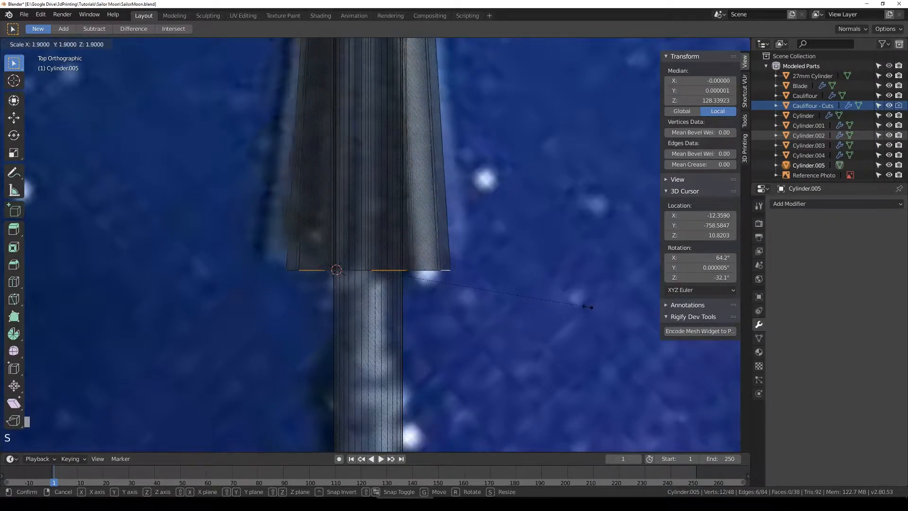
click(634, 312)
click(135, 400)
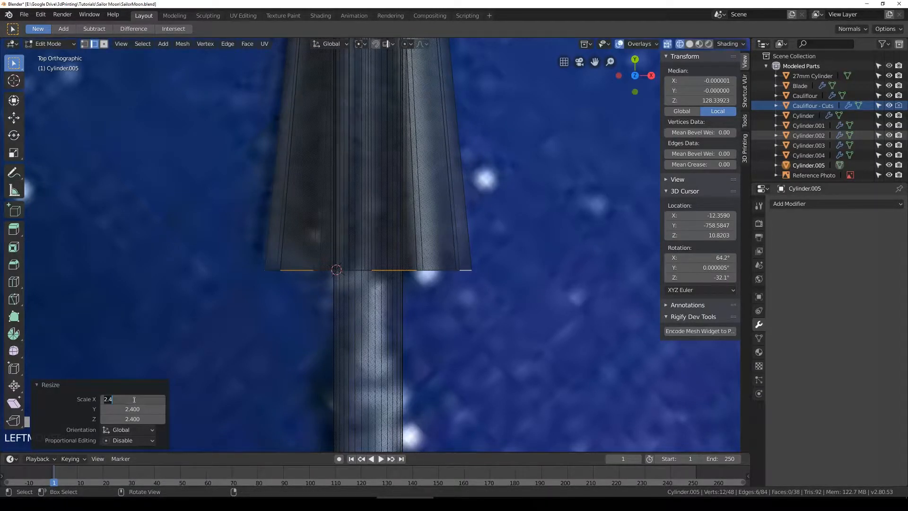
key(BackSpace)
key(BackSpace)
text(2.5)
key(Tab)
text(2.5)
key(Tab)
text(2.5)
key(Return)
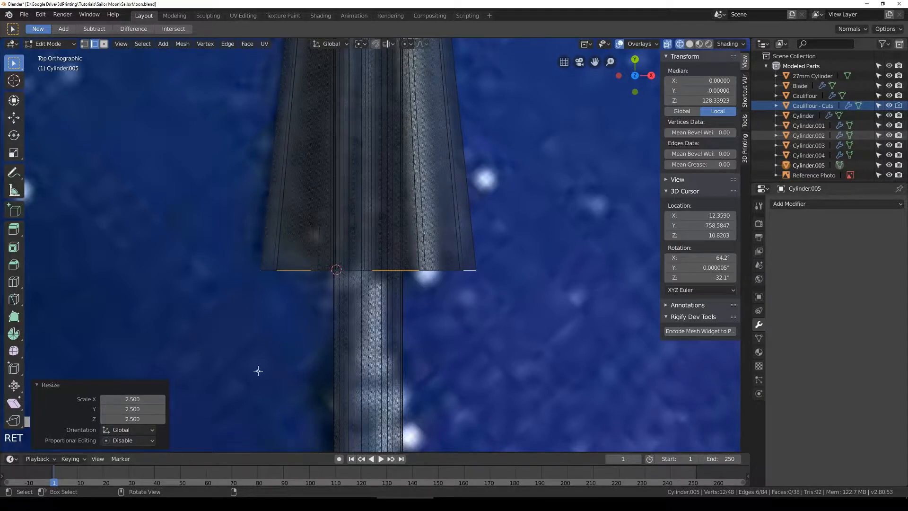
Step: Return to solid shading, set the pivot point to Individual Origins and scale the six fin end edges by 0.43
middle_drag(339, 265, 375, 263)
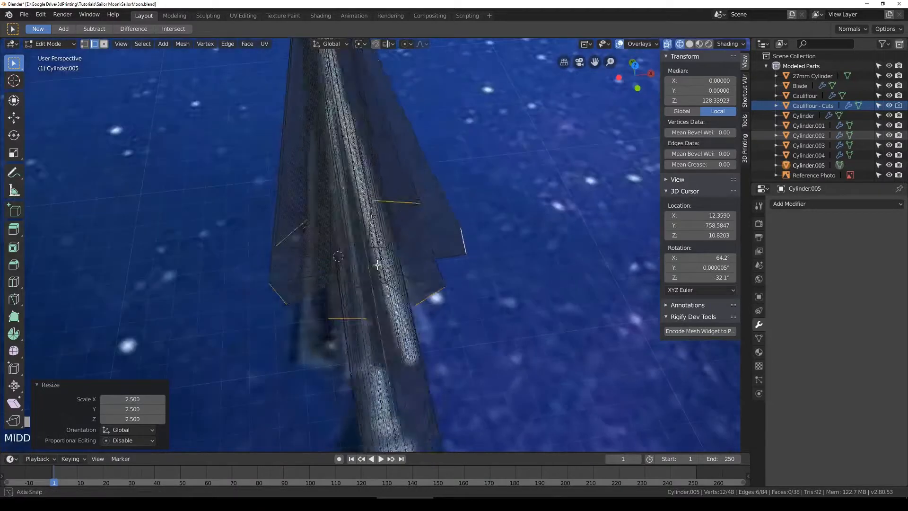
key(z)
middle_drag(421, 211, 342, 173)
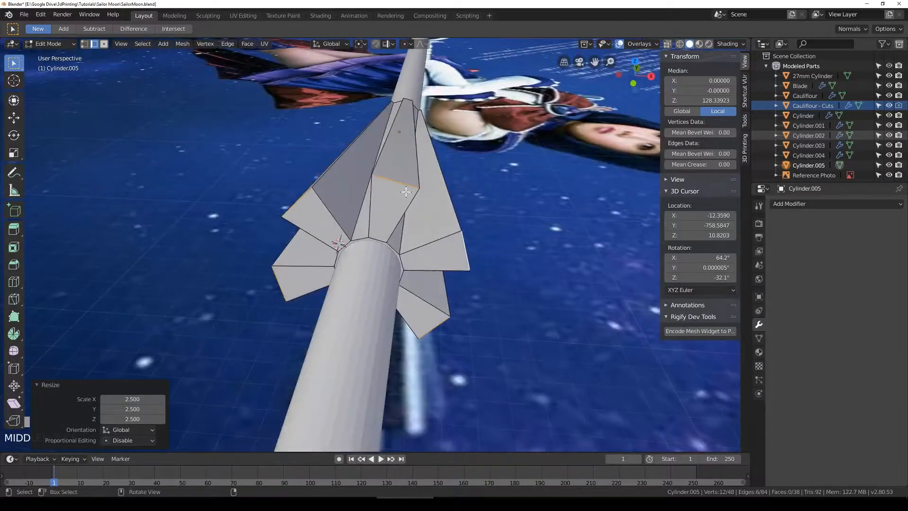
shift+middle_drag(406, 191, 381, 242)
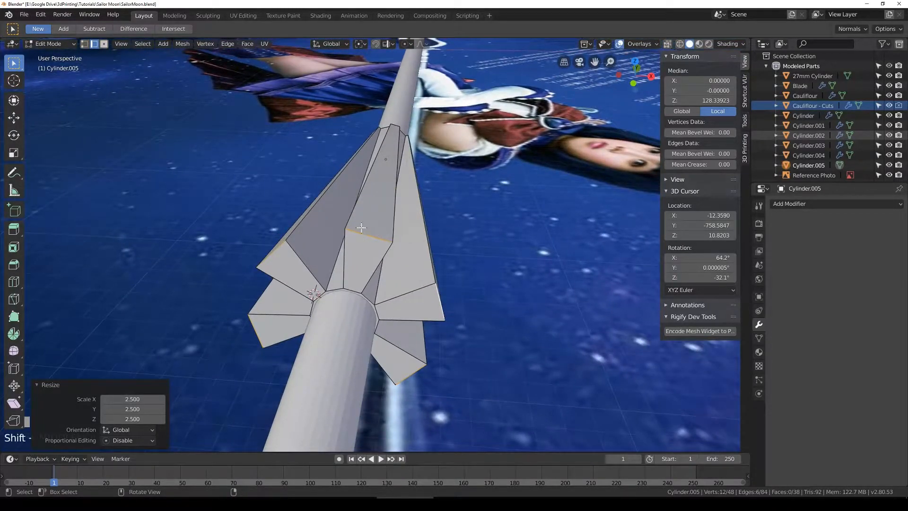
middle_drag(397, 203, 425, 231)
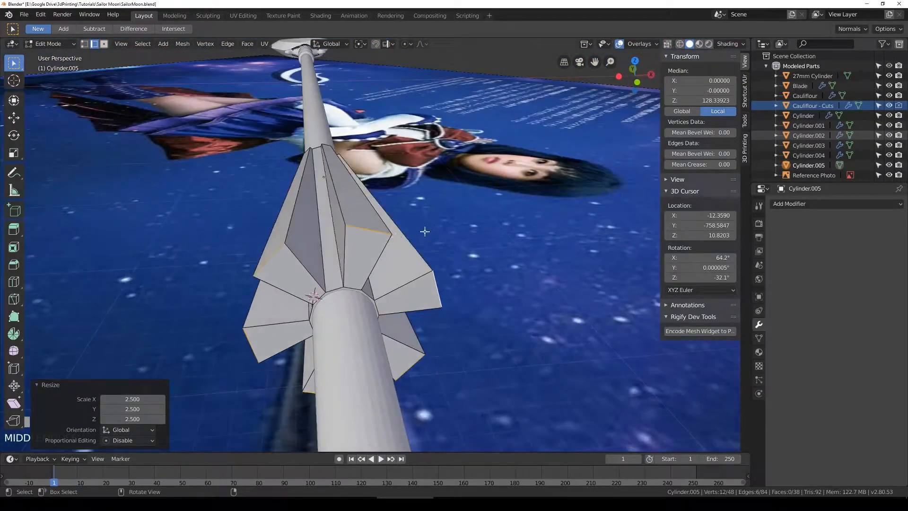
click(360, 44)
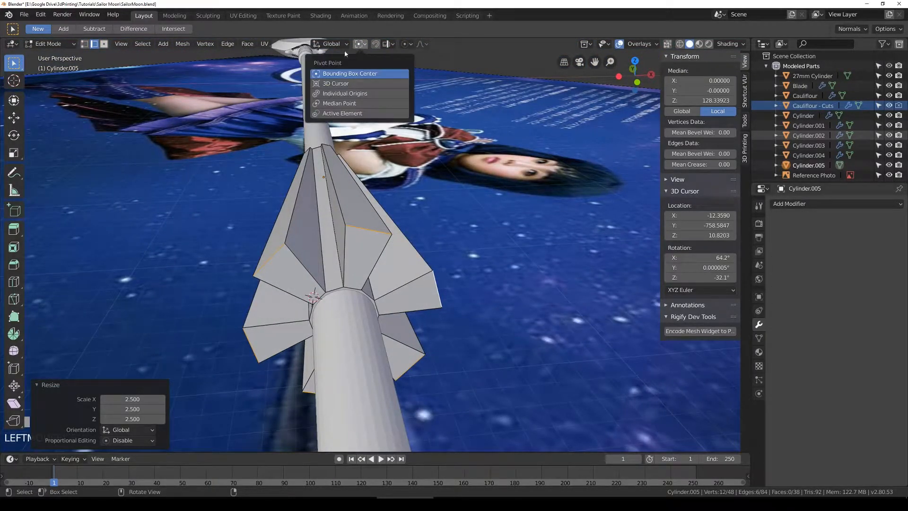
click(345, 93)
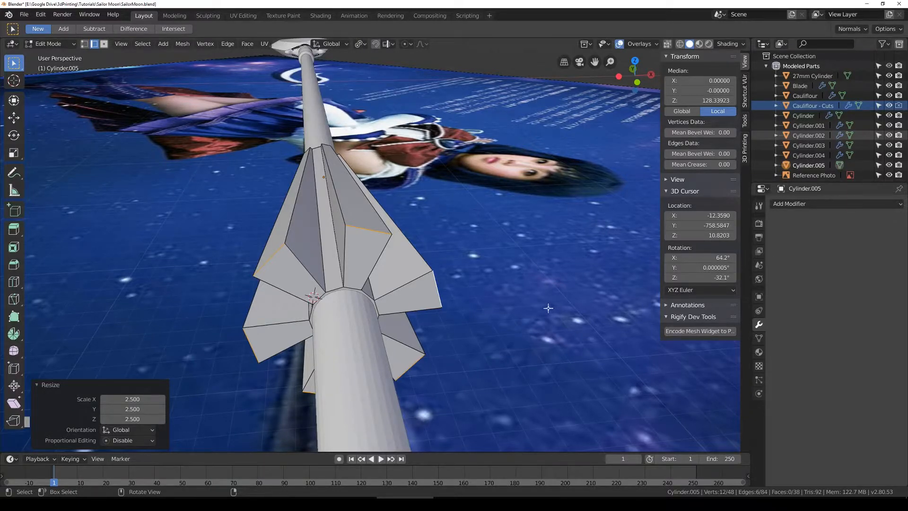
key(s)
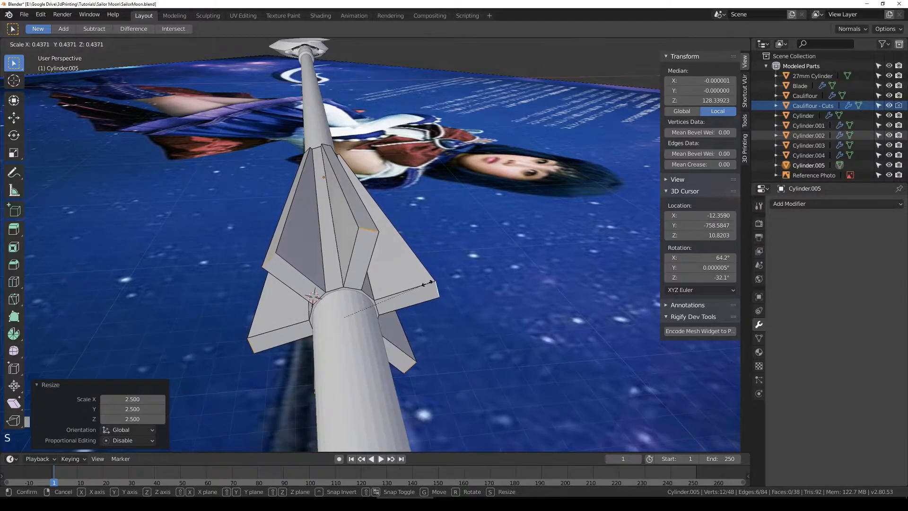
click(430, 295)
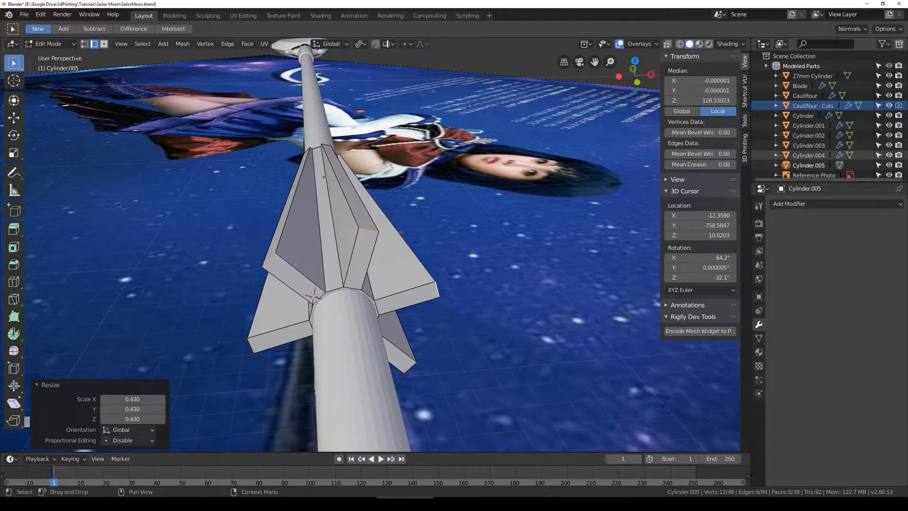
Step: Switch to the Windows Calculator and work out 1 divided by 2.5, keeping the result visible beside the model
key(super)
text(calc)
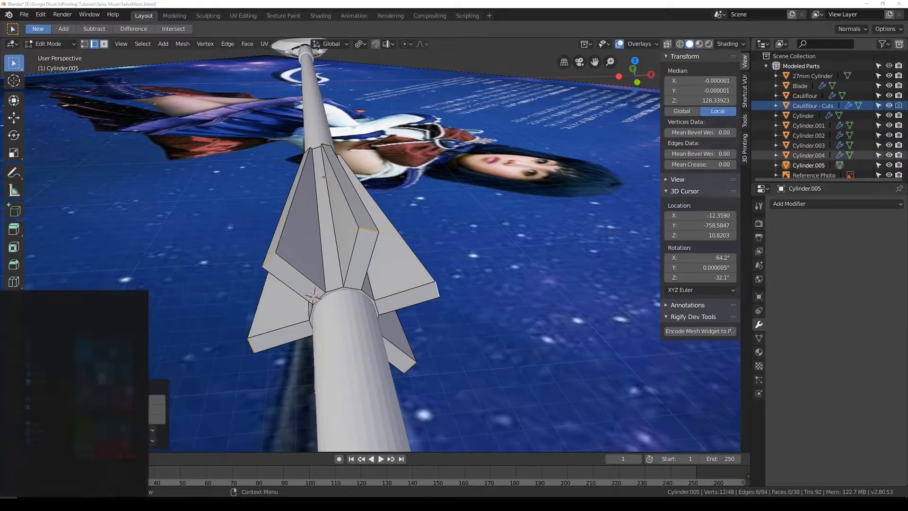
key(Return)
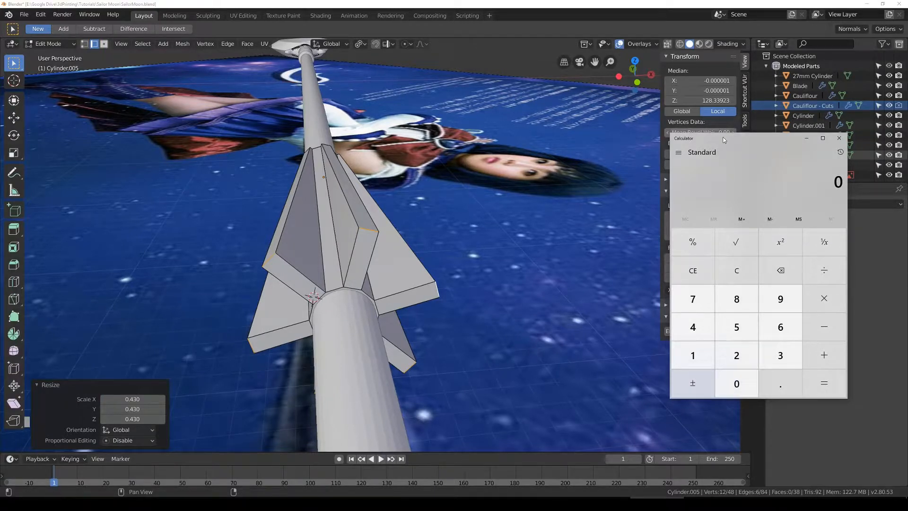
text(10.25)
key(BackSpace)
key(BackSpace)
key(BackSpace)
text(2.5)
key(Return)
drag(756, 142, 691, 152)
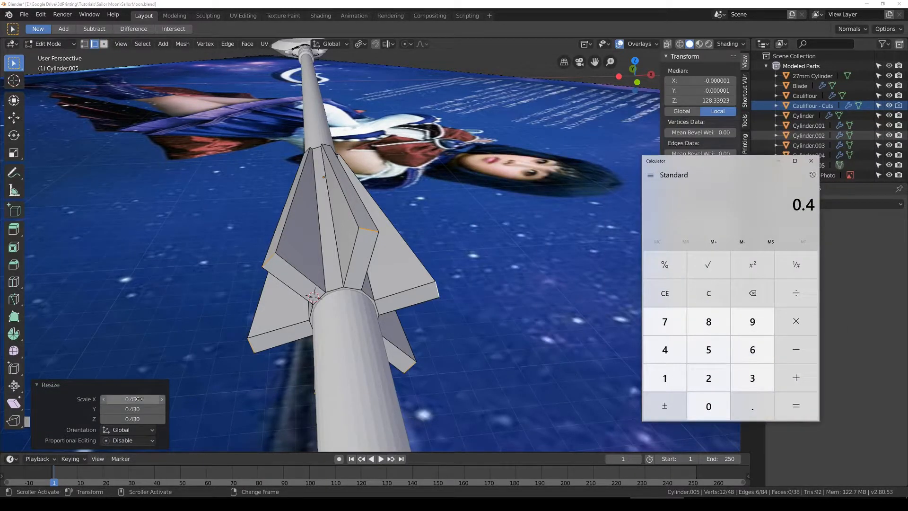
Step: Set the resize factors of the six fin end edges to 0.4 in X, Y and Z
click(139, 399)
text(0.4)
key(Tab)
text(0.4)
key(Tab)
key(BackSpace)
text(.4)
key(Return)
Step: Examine the narrowed fins, checking one fin's edges at the wide and narrow ends and the whole piece in Object Mode
middle_drag(302, 251, 295, 286)
scroll(377, 255, down, 2)
click(372, 261)
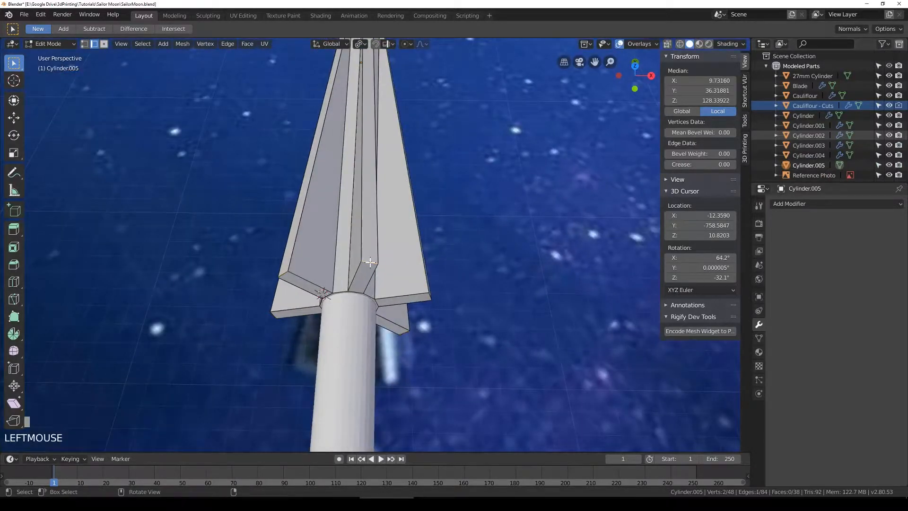
shift+middle_drag(397, 231, 380, 194)
click(340, 126)
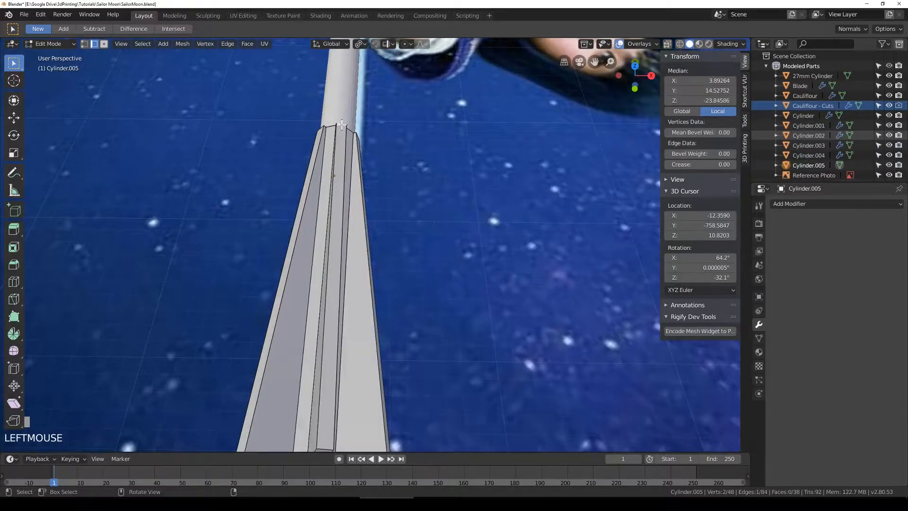
scroll(344, 220, down, 3)
middle_drag(344, 221, 348, 222)
key(Tab)
middle_drag(456, 208, 347, 230)
Step: In Edit Mode, select the six base edges between the fins around the shaft at the wide end
key(Tab)
scroll(340, 256, up, 2)
click(268, 294)
shift+click(235, 277)
shift+middle_drag(282, 284, 301, 249)
shift+click(301, 291)
middle_drag(300, 292, 234, 322)
shift+click(233, 323)
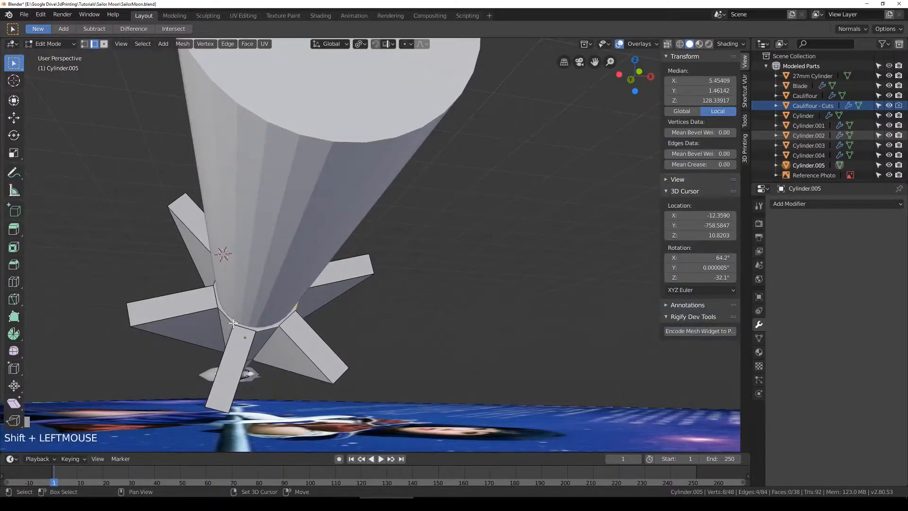
shift+click(232, 322)
middle_drag(223, 290, 253, 303)
shift+click(235, 279)
middle_drag(294, 267, 300, 340)
scroll(312, 368, down, 2)
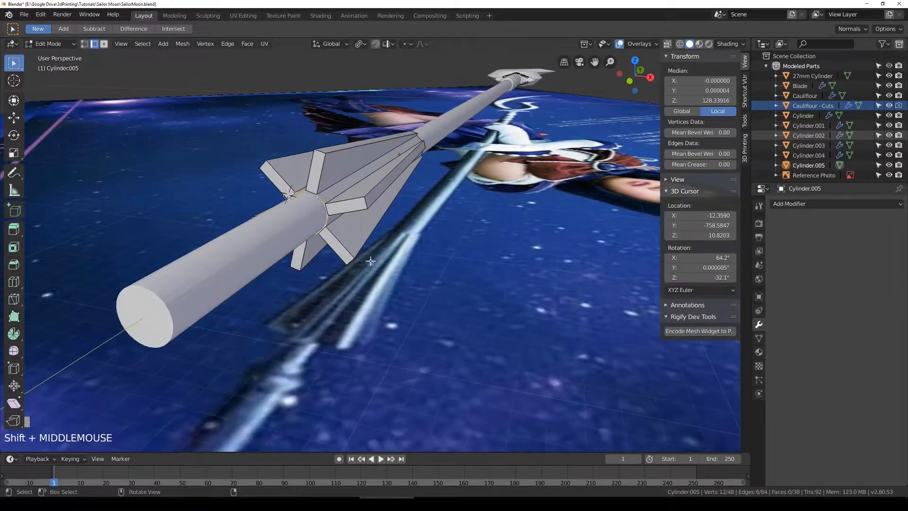
Step: Set the pivot point to Bounding Box Center and scale the six base edges outward by about 1.3
key(s)
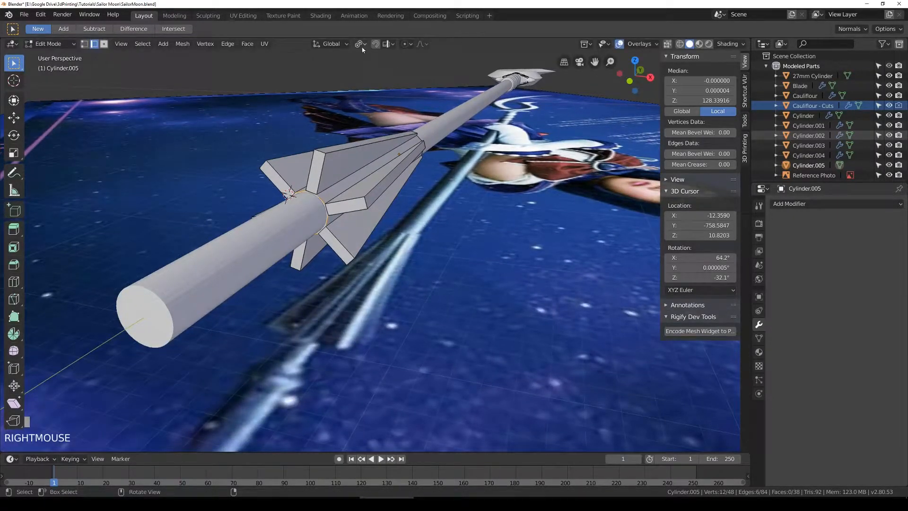
click(360, 44)
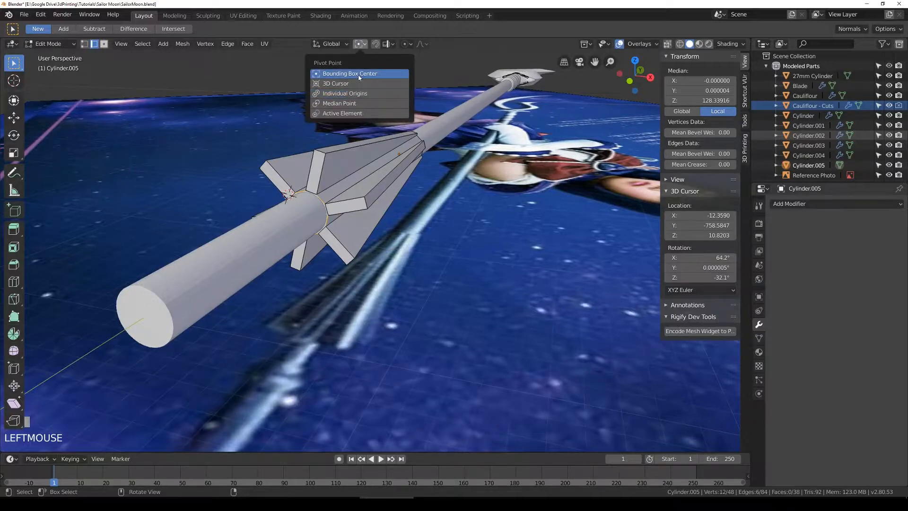
key(s)
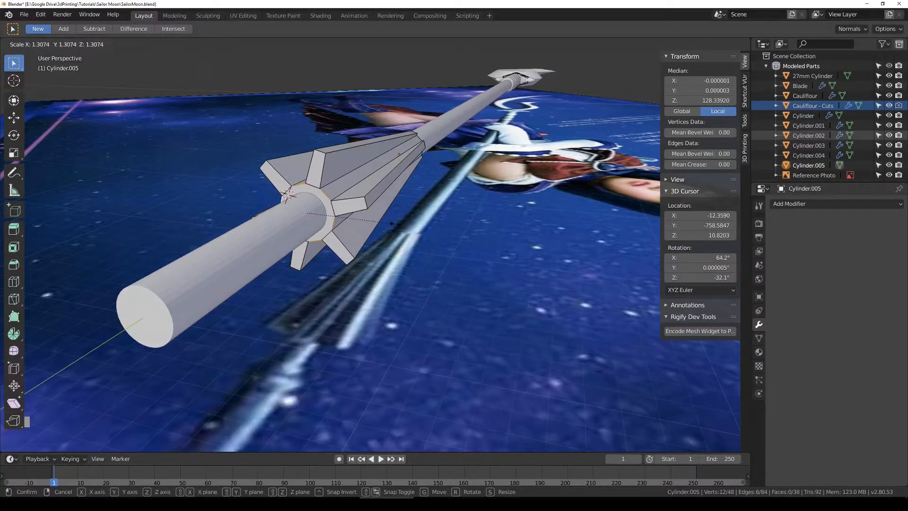
click(395, 223)
Step: Return to Object Mode, check the fin piece against the reference photo from several sides, and save the file
middle_drag(275, 191, 361, 207)
key(Tab)
scroll(344, 212, up, 2)
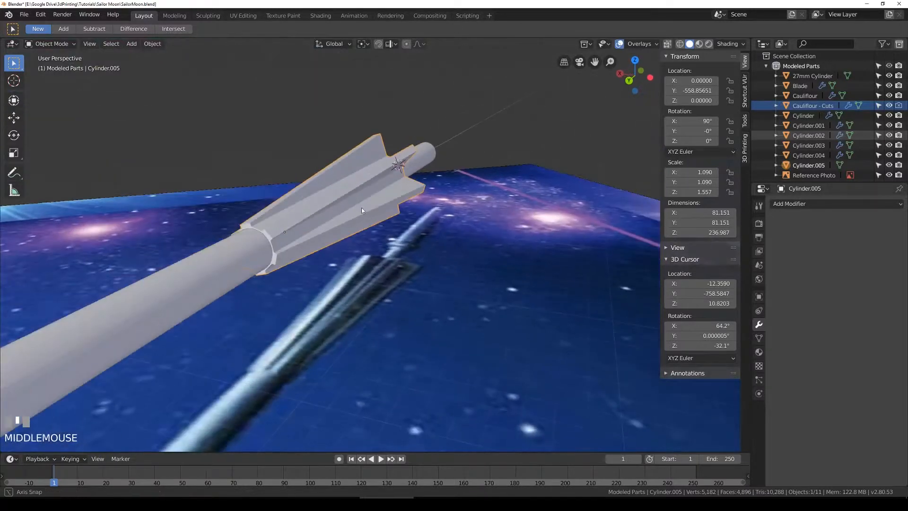
scroll(268, 230, up, 2)
shift+middle_drag(268, 231, 342, 165)
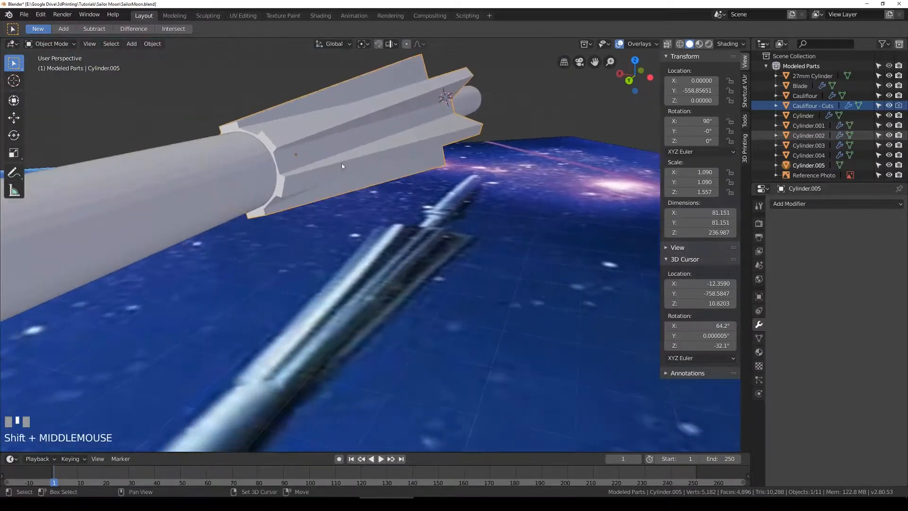
middle_drag(379, 210, 292, 227)
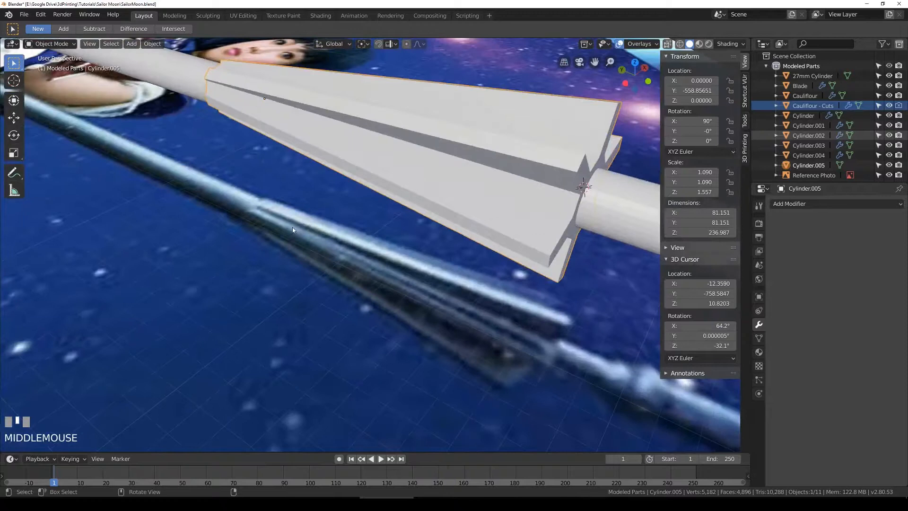
scroll(310, 208, up, 3)
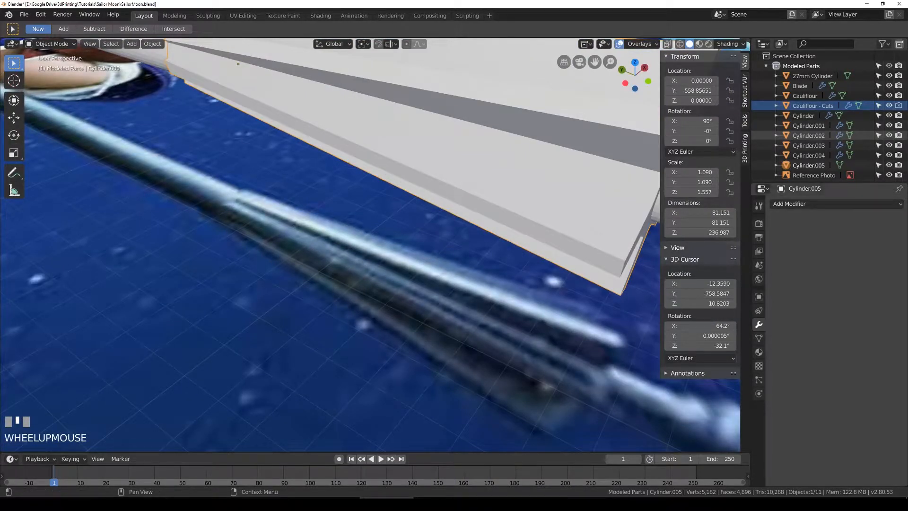
scroll(521, 175, down, 3)
middle_drag(521, 175, 429, 207)
key(ctrl+s)
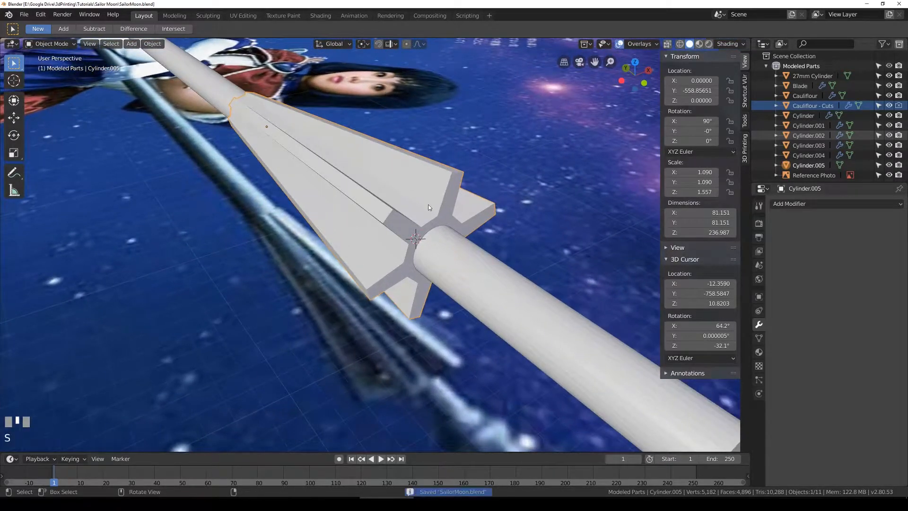
Step: Apply the scale and the rotation of the fin piece
key(ctrl+a)
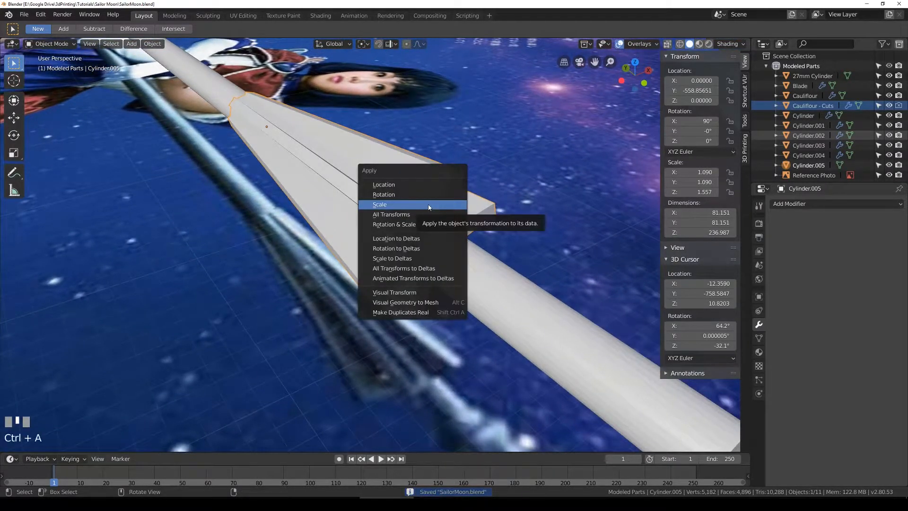
click(429, 207)
key(ctrl+a)
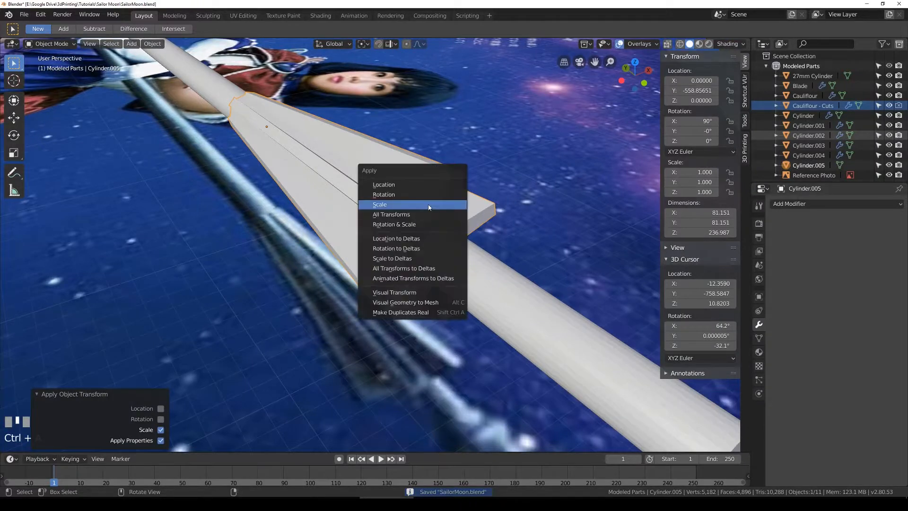
click(428, 207)
key(ctrl+a)
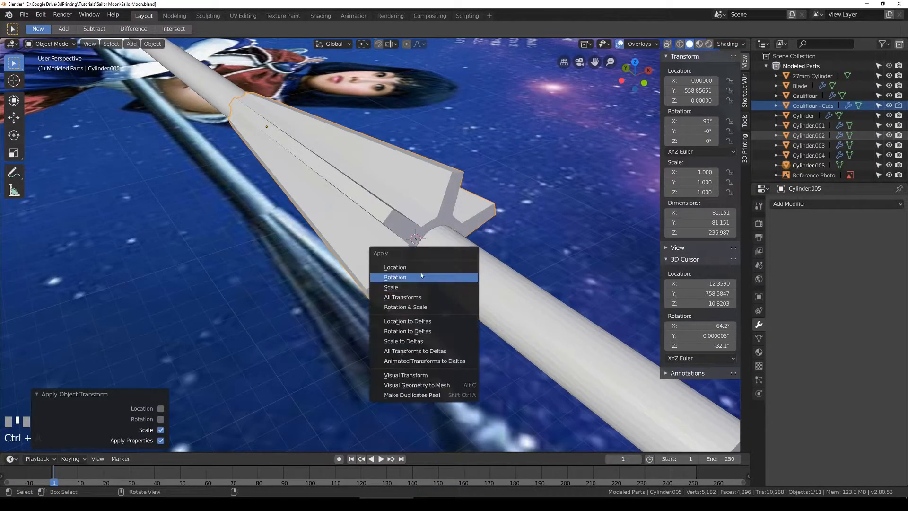
click(421, 276)
middle_drag(392, 231, 408, 243)
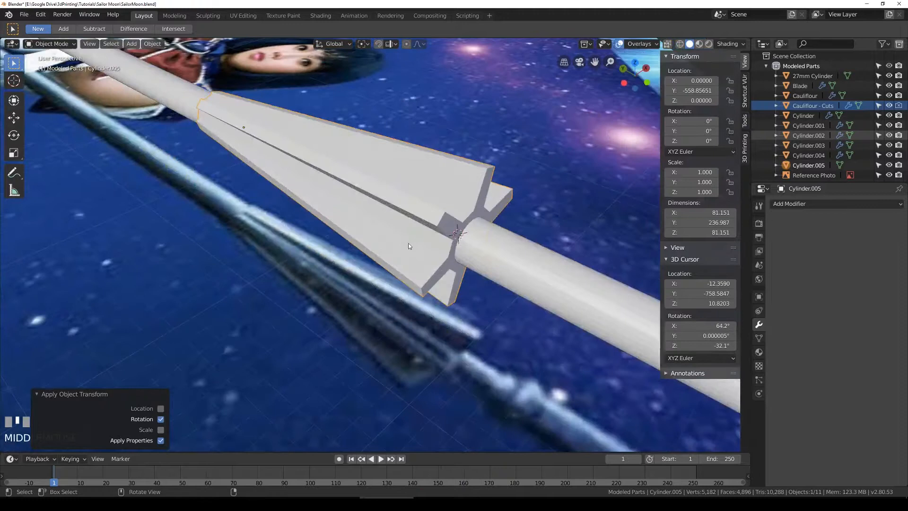
scroll(408, 242, down, 2)
middle_drag(401, 206, 389, 218)
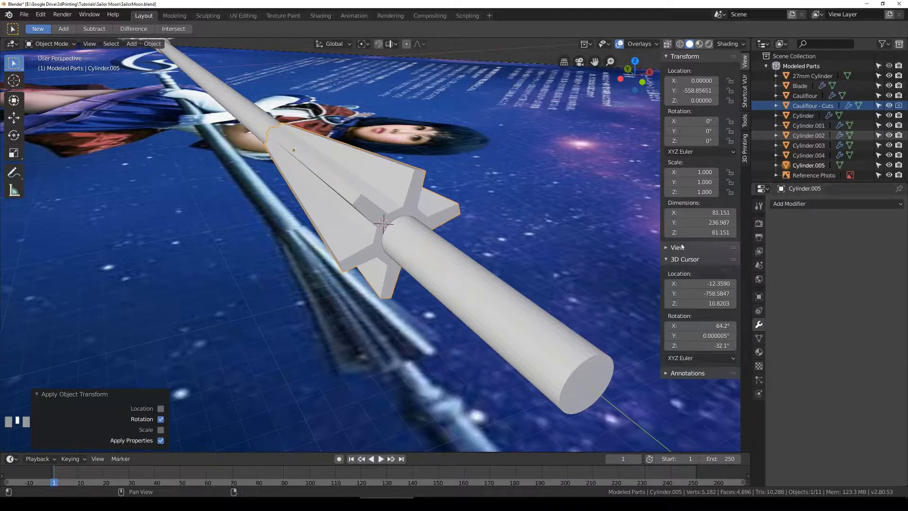
Step: In top wireframe view, shift the fin piece aside to compare it with the reference photo, and cancel the move
middle_drag(401, 260, 479, 241)
key(KP_7)
key(z)
key(g)
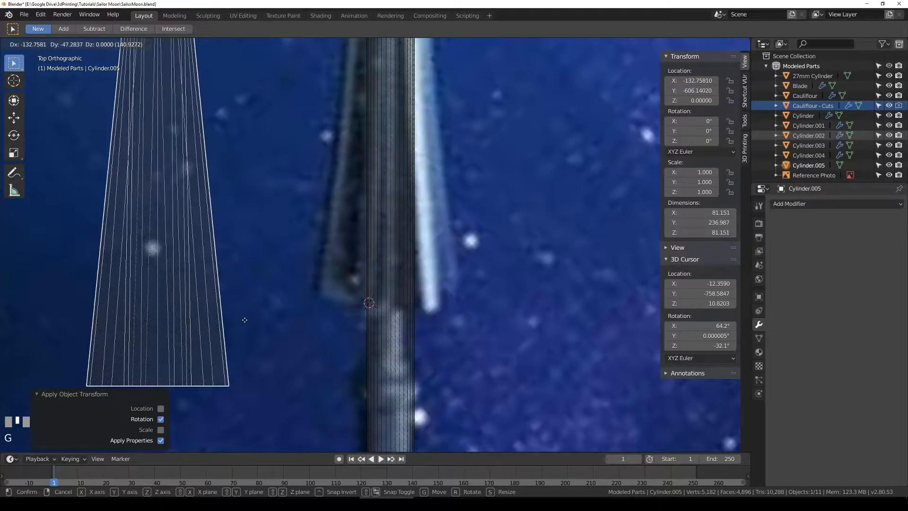
right_click(245, 320)
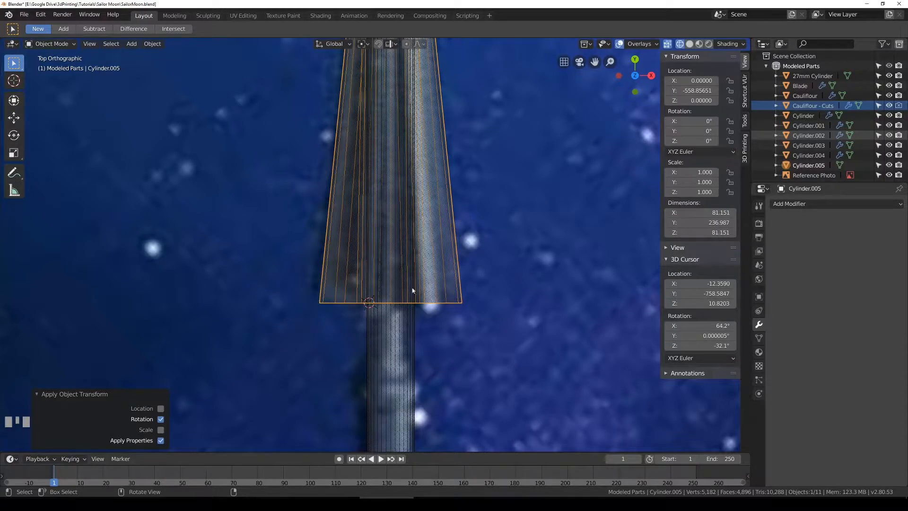
scroll(449, 293, up, 2)
Step: In Edit Mode, select the outer end edge of each of the six fins at the wide end
key(Tab)
middle_drag(446, 316, 421, 248)
click(420, 246)
shift+click(331, 272)
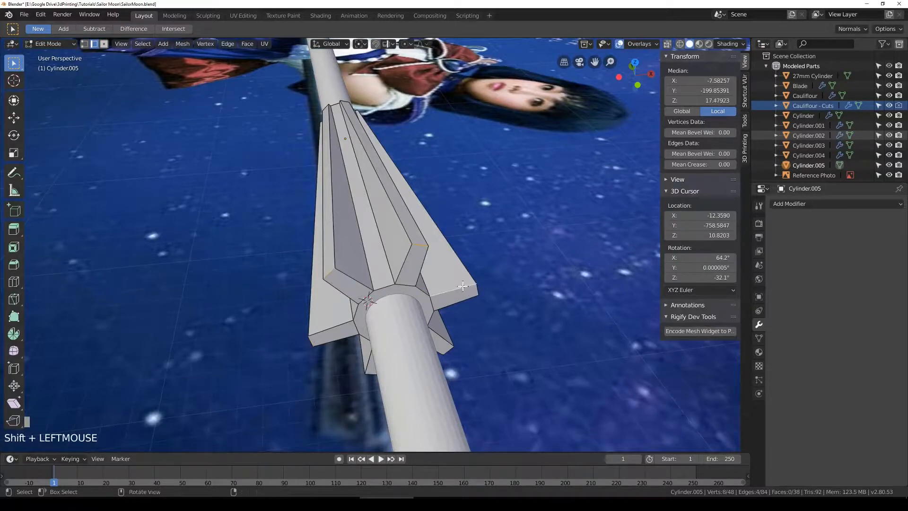
click(477, 290)
shift+click(326, 260)
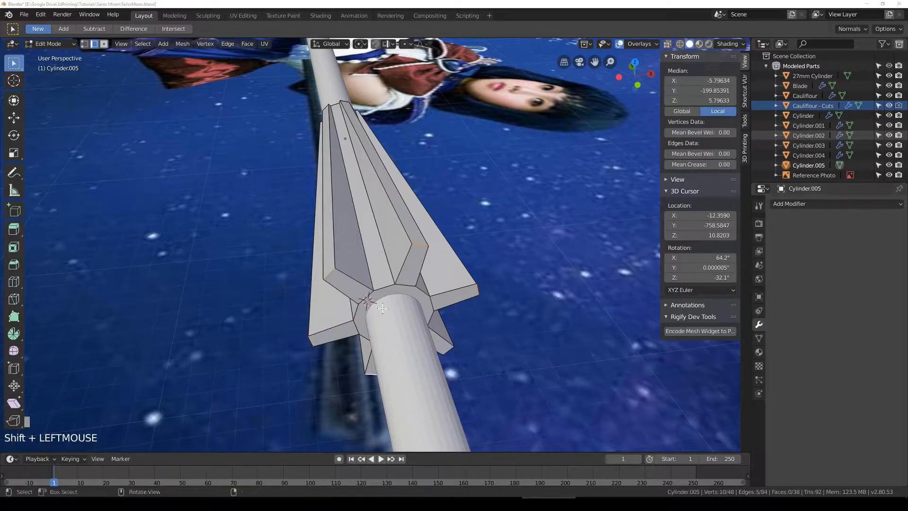
middle_drag(383, 308, 409, 333)
shift+click(454, 388)
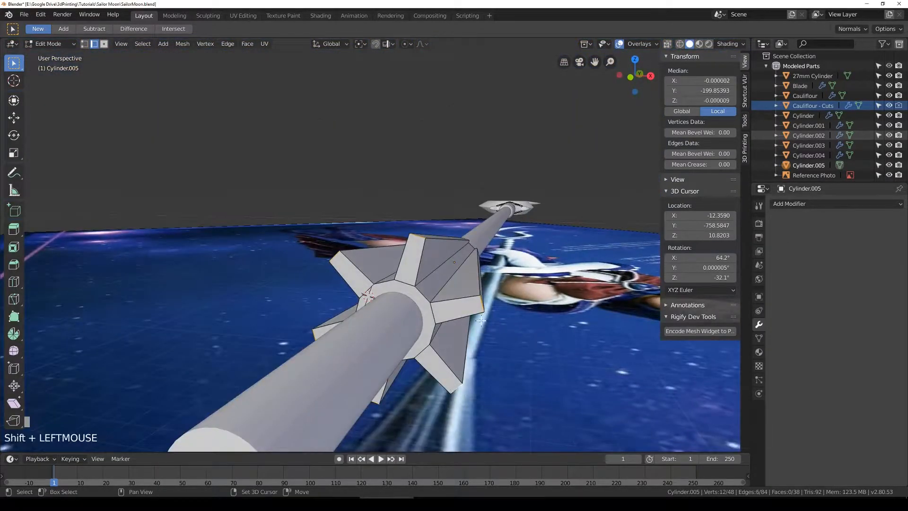
Step: In top view with X-ray, move the six fin end edges about 9.5 along Y towards the narrow end
key(KP_7)
key(alt+z)
key(g)
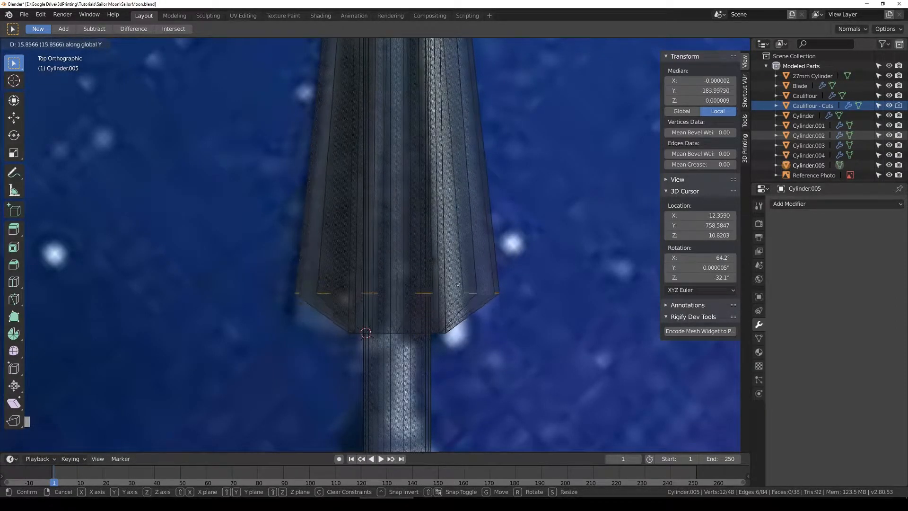
click(455, 300)
key(Tab)
mouse_move(455, 300)
middle_down()
mouse_move(409, 301)
mouse_move(400, 261)
mouse_move(522, 281)
mouse_move(314, 286)
mouse_move(377, 311)
mouse_move(345, 294)
mouse_move(356, 303)
mouse_move(395, 301)
mouse_move(330, 269)
mouse_move(319, 273)
mouse_move(418, 290)
mouse_move(441, 271)
mouse_move(288, 273)
mouse_move(436, 279)
middle_up()
Step: Add one centred lengthwise loop cut to each of the six recessed faces between the fins
key(Tab)
scroll(384, 273, up, 1)
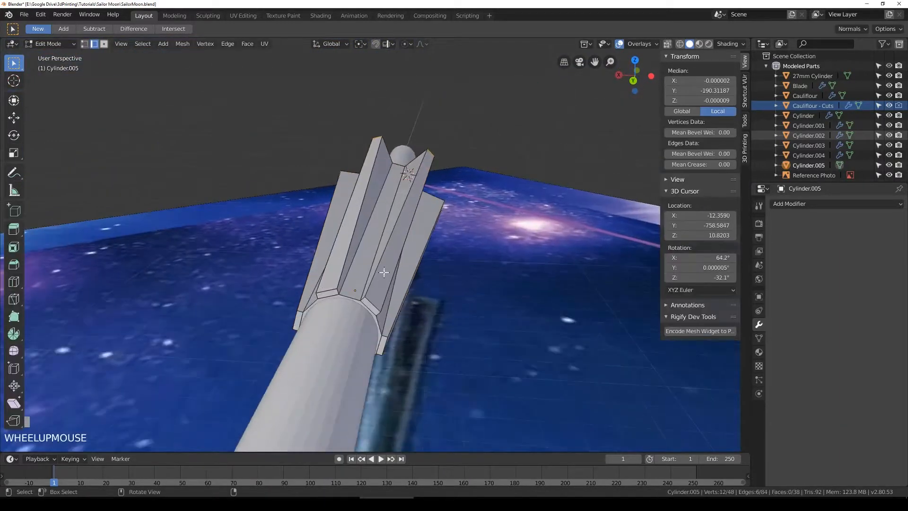
click(13, 282)
click(350, 296)
click(347, 296)
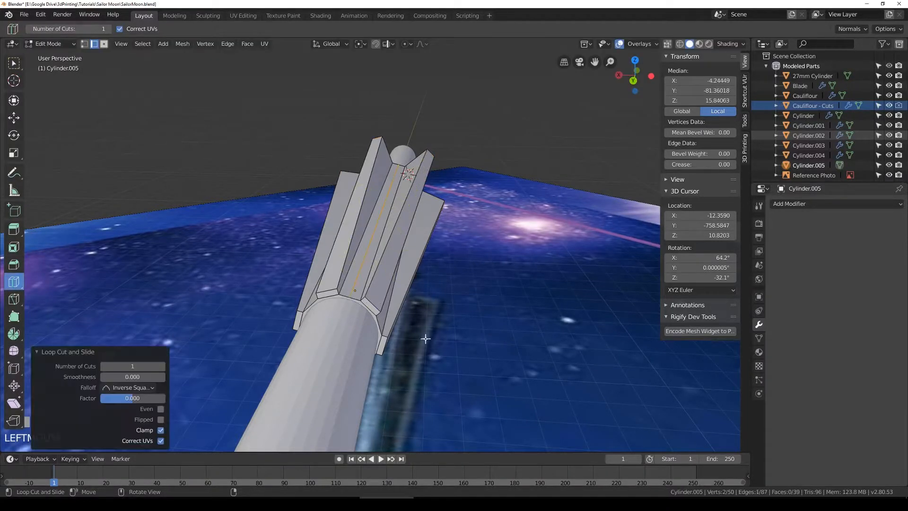
middle_drag(348, 296, 324, 244)
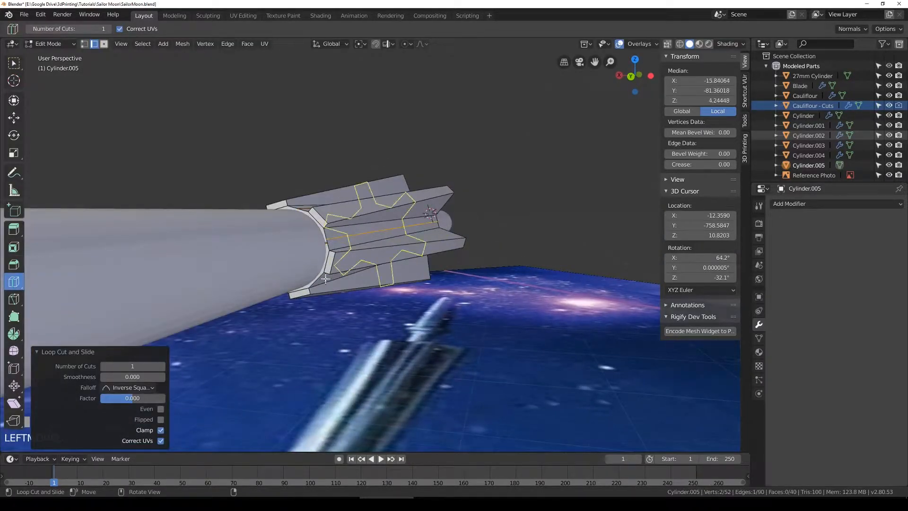
middle_drag(322, 281, 296, 294)
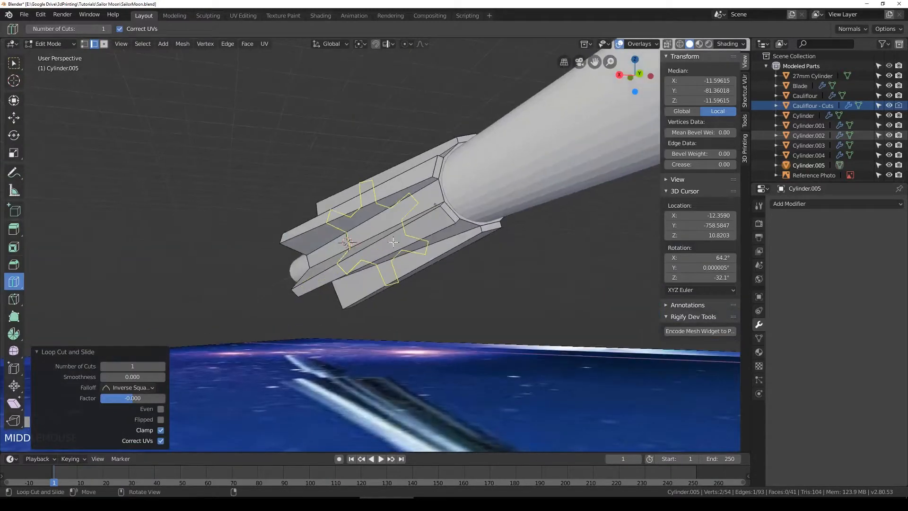
click(436, 233)
click(440, 192)
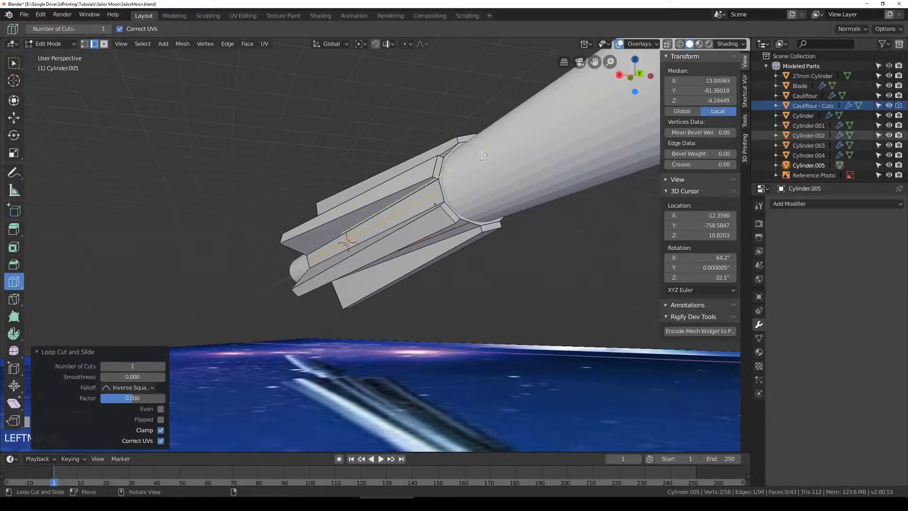
middle_drag(474, 163, 474, 185)
click(427, 289)
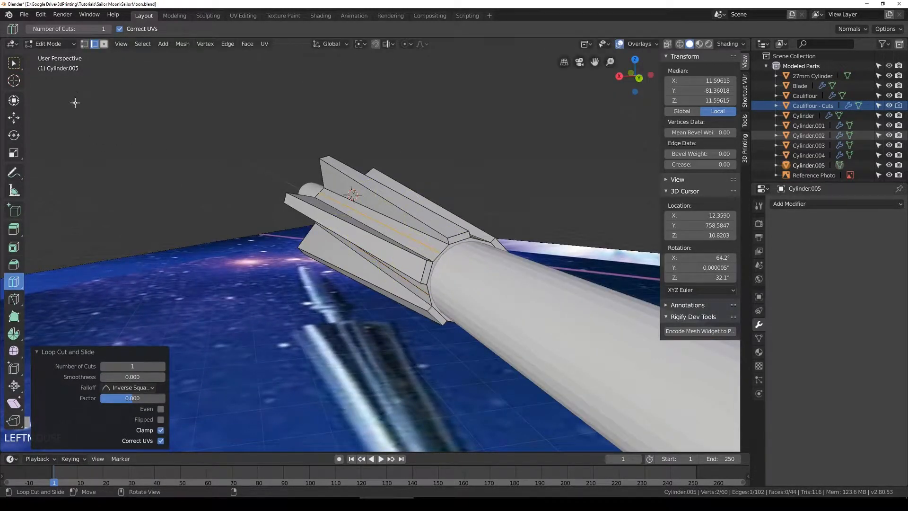
Step: Switch to the box selection tool and select the six new centre edges running lengthwise between the fins
click(15, 67)
click(419, 289)
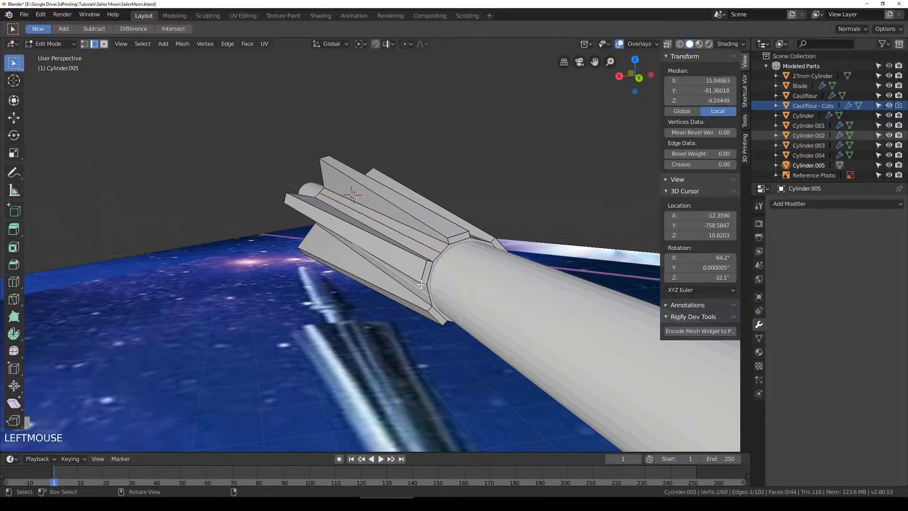
middle_drag(430, 247, 319, 234)
shift+click(317, 233)
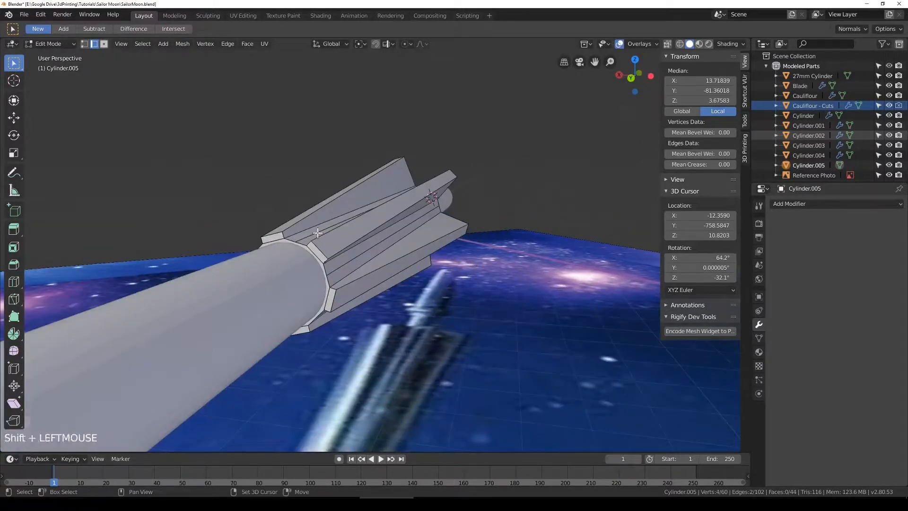
shift+click(350, 264)
middle_drag(350, 265, 374, 238)
shift+click(348, 250)
shift+click(373, 239)
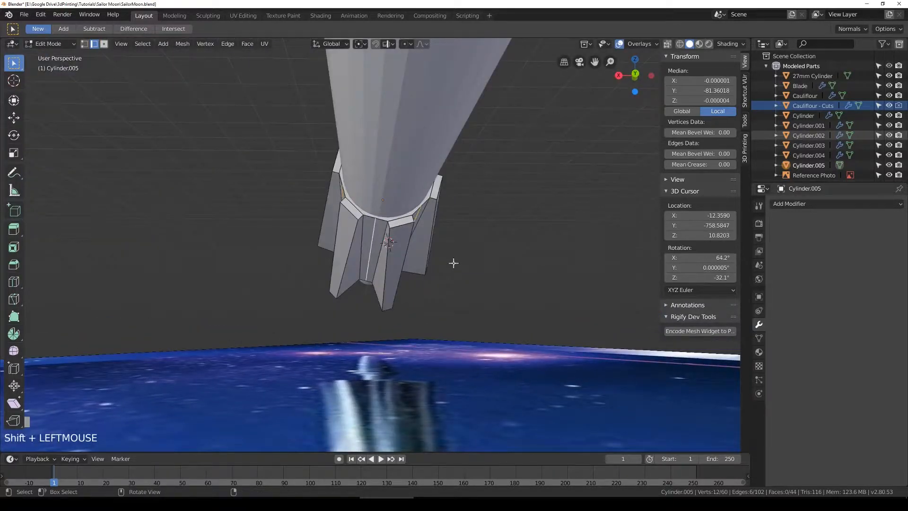
Step: Scale the six centre edges outward by 1.047 in X and Z, keeping the Y scale at 1
key(KP_7)
scroll(499, 307, down, 3)
key(s)
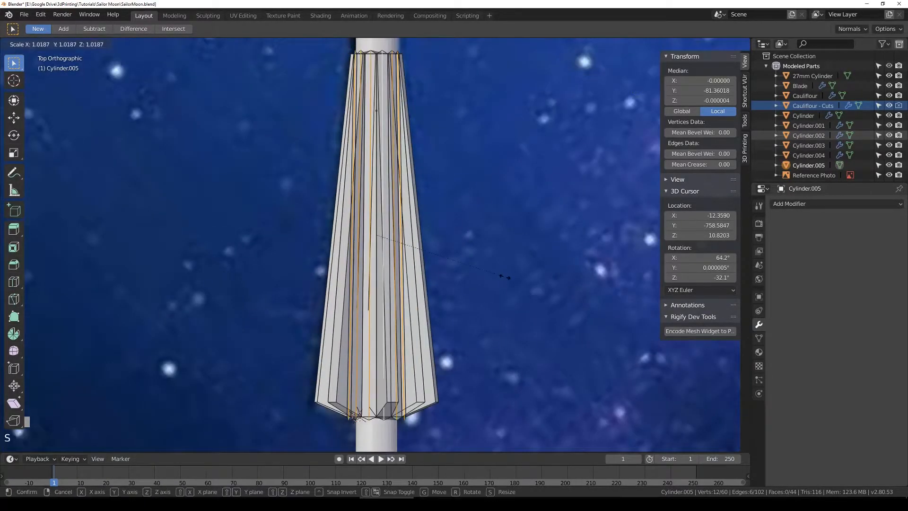
click(509, 276)
middle_drag(440, 319, 459, 268)
drag(133, 409, 114, 408)
click(132, 409)
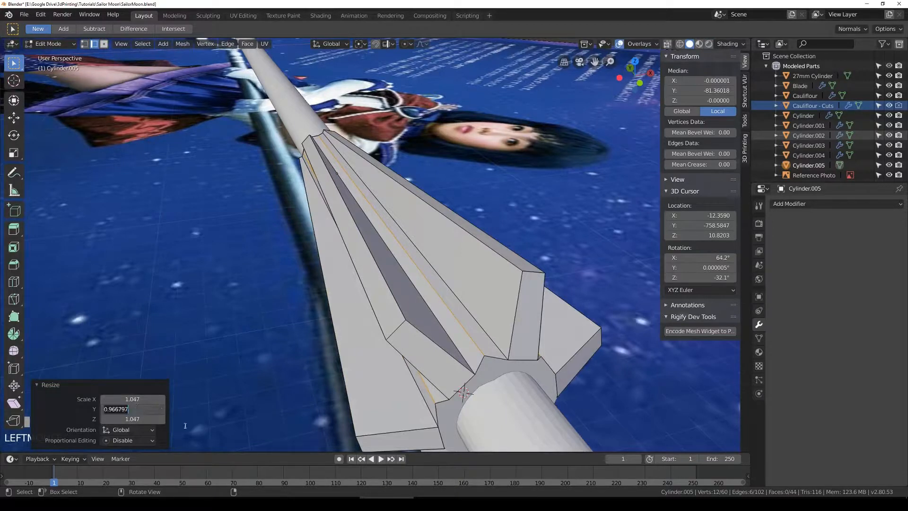
text(1)
key(Return)
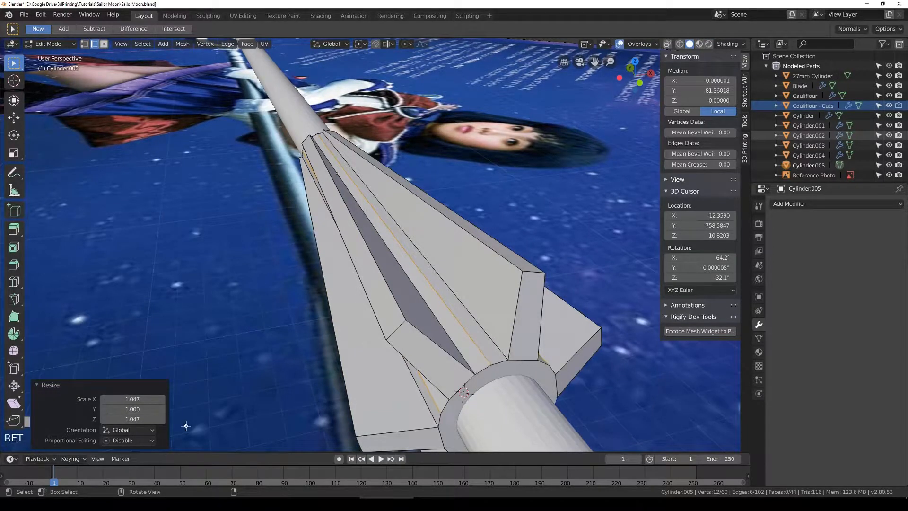
Step: Check the end piece in Object Mode, return to Edit Mode and add a Subdivision Surface modifier to it
key(Tab)
middle_drag(407, 307, 540, 310)
middle_drag(390, 260, 405, 253)
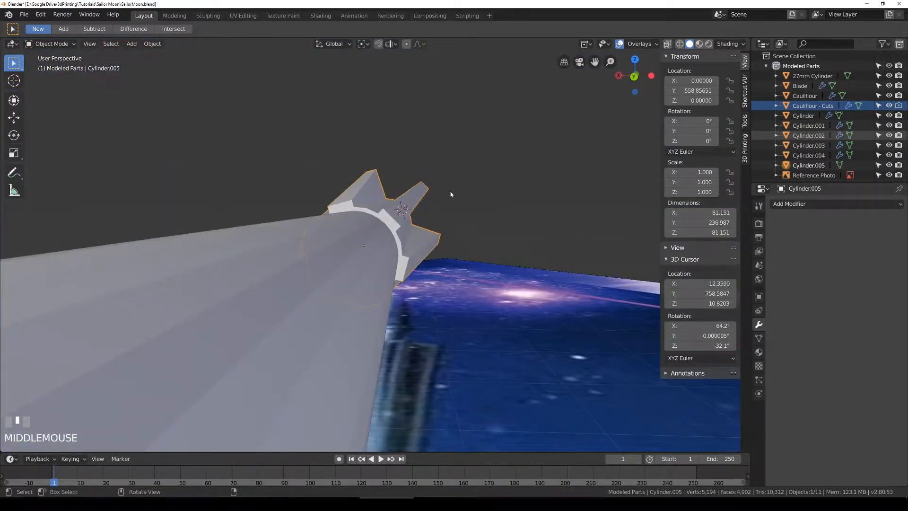
key(Tab)
scroll(440, 223, up, 2)
click(804, 203)
click(714, 365)
Step: Preview the subdivision on the editing cage and turn off the modifier's viewport display
middle_drag(557, 259, 534, 284)
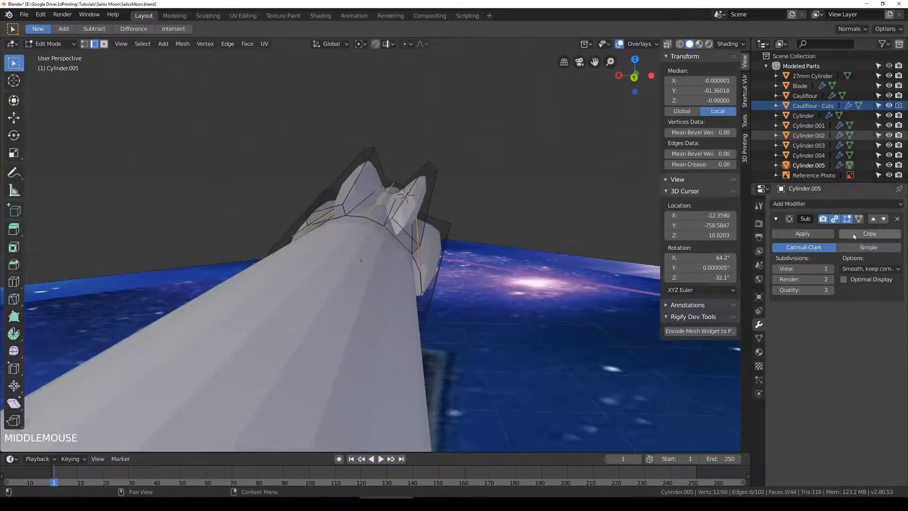
click(858, 219)
middle_drag(549, 217, 548, 237)
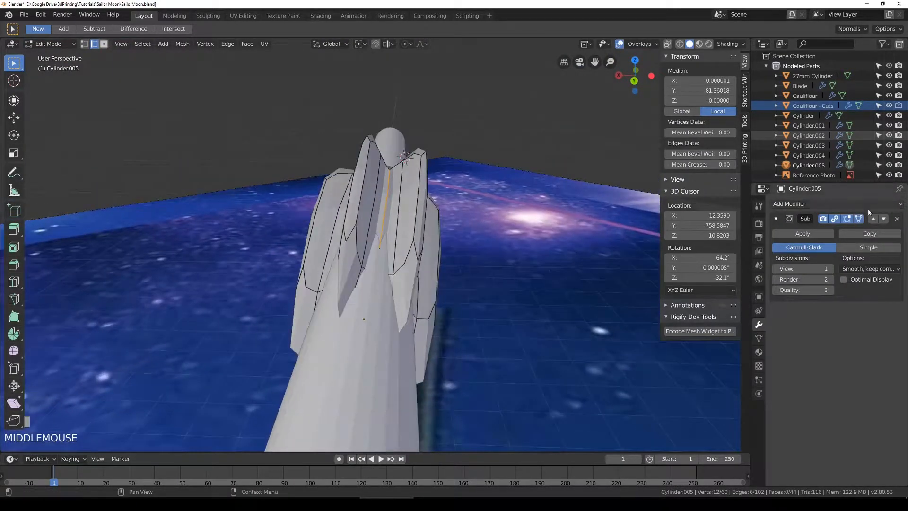
click(859, 219)
middle_drag(473, 284, 490, 298)
click(823, 219)
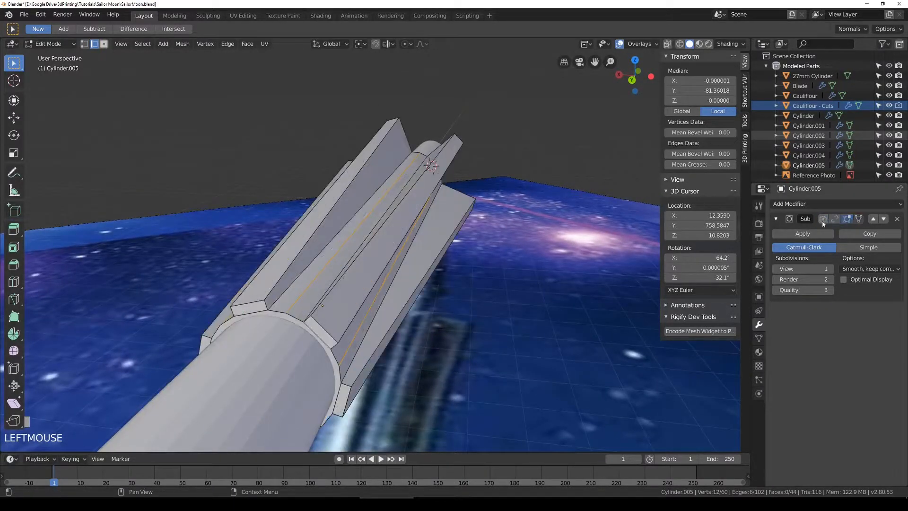
Step: Leave Edit Mode and examine the fins and the recessed faces from both ends of the piece
click(291, 270)
shift+click(286, 292)
shift+click(244, 296)
key(Tab)
middle_drag(246, 296, 424, 334)
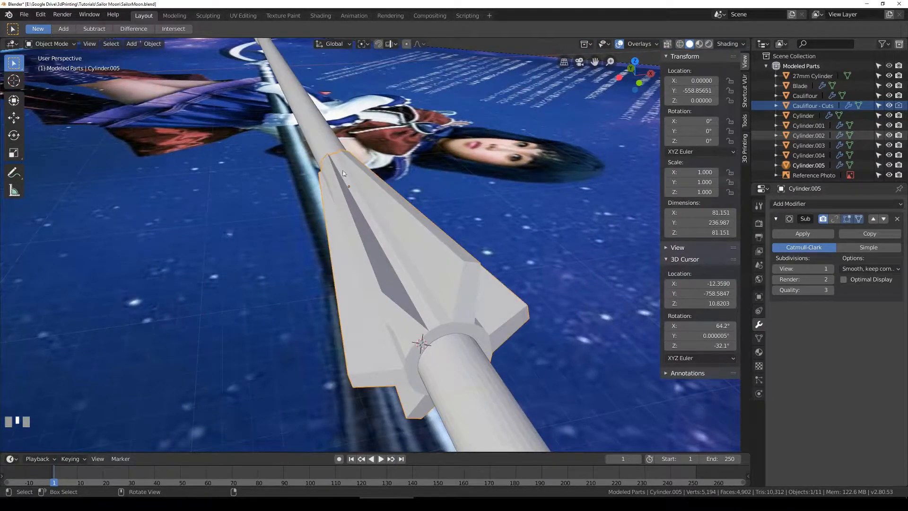
middle_drag(356, 299, 290, 287)
scroll(400, 224, up, 2)
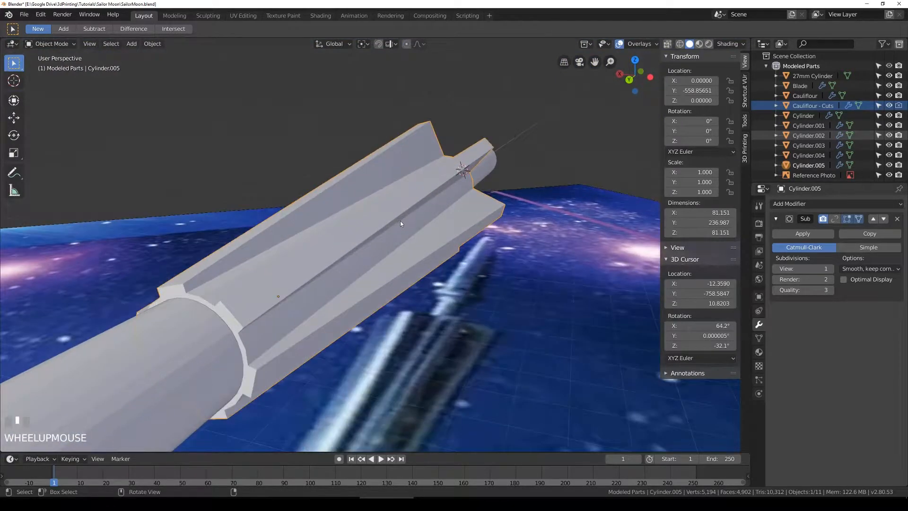
scroll(310, 253, up, 1)
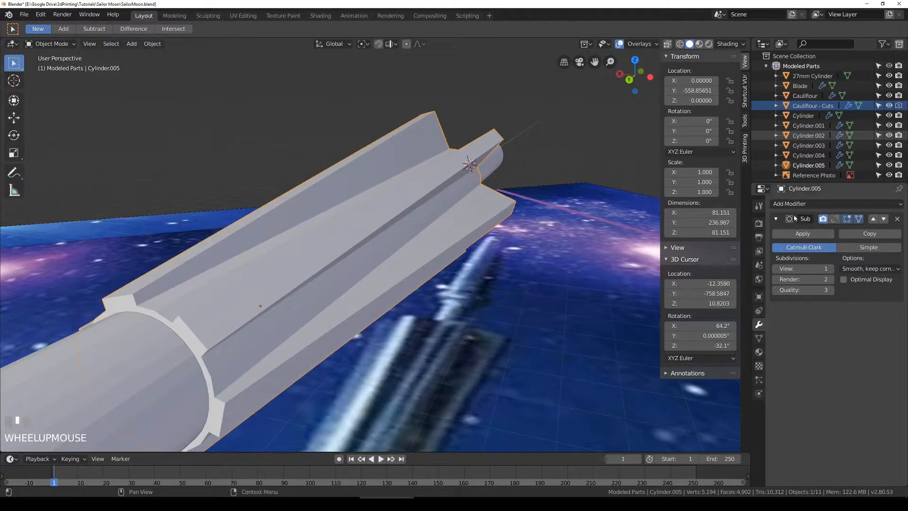
Step: Add a Bevel modifier to the finned end piece and collapse the Subdivision Surface settings
click(806, 206)
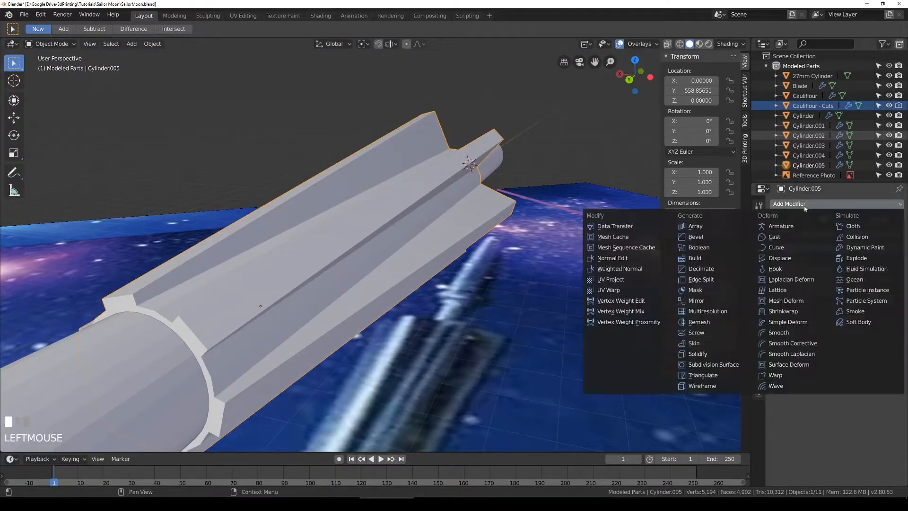
click(705, 237)
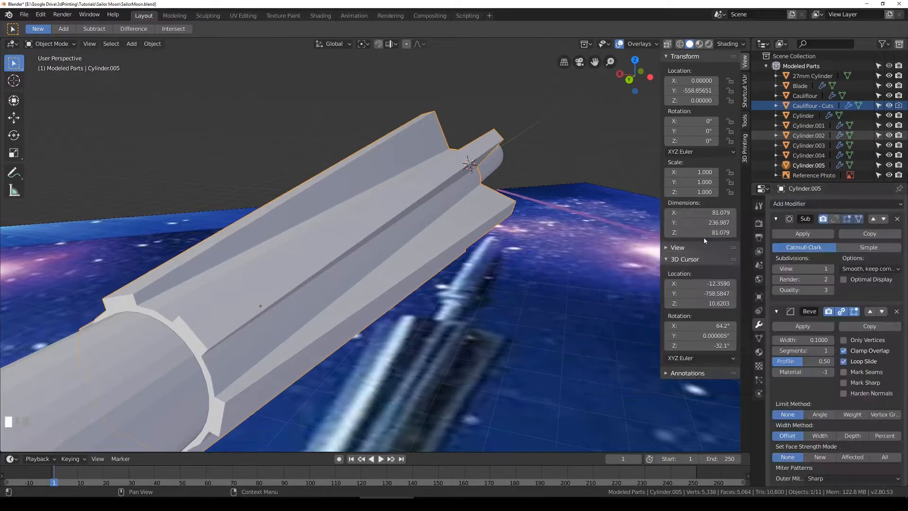
click(774, 219)
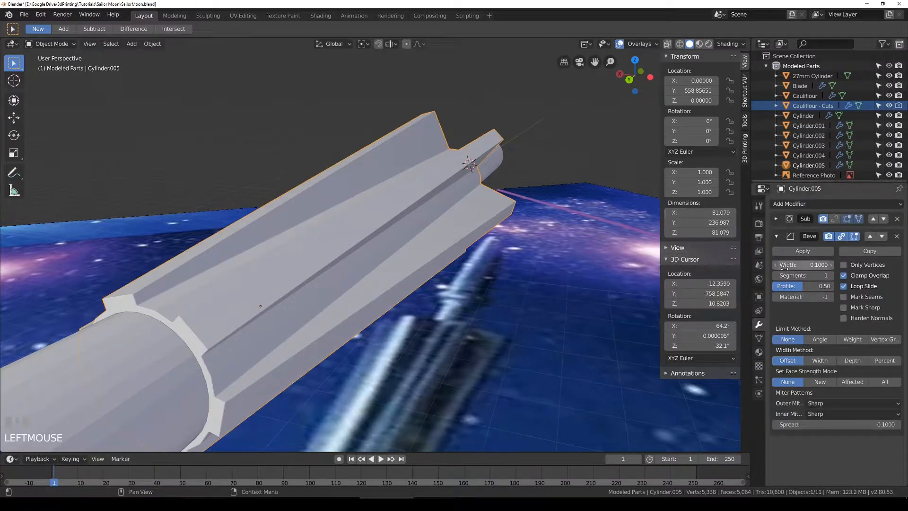
Step: Set the Bevel modifier's width to 0.75 and save the file
mouse_move(803, 265)
mouse_down()
mouse_move(823, 264)
mouse_move(813, 265)
mouse_up()
middle_drag(478, 282, 445, 284)
scroll(332, 281, down, 2)
key(Tab)
key(Tab)
click(811, 264)
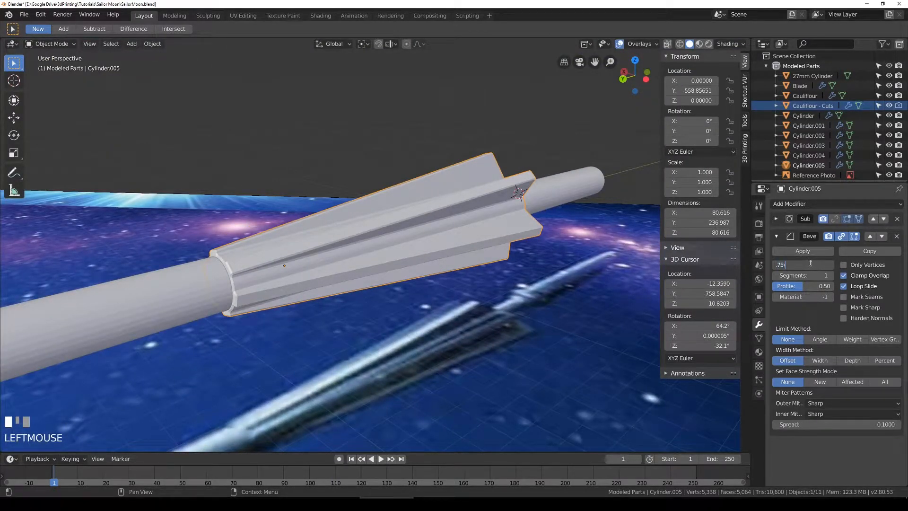
text(.75)
key(Return)
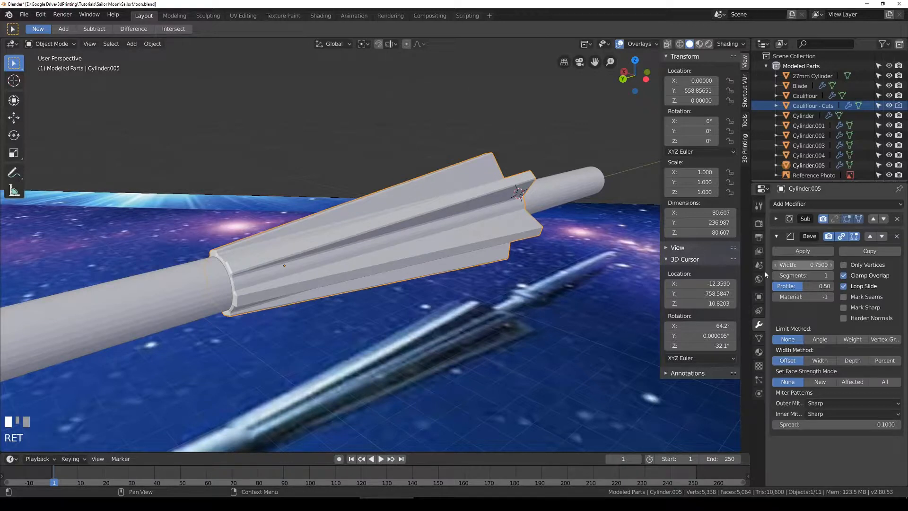
scroll(281, 300, down, 3)
key(ctrl+s)
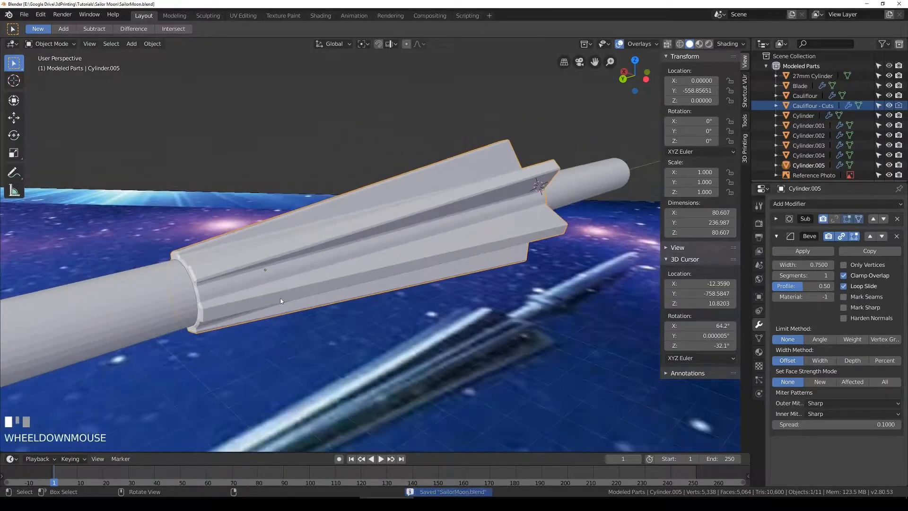
Step: Show the scene in top view as wireframe at the shaft beyond the fins' wide end, and save the file
scroll(280, 301, down, 2)
middle_drag(281, 301, 489, 292)
scroll(427, 311, down, 2)
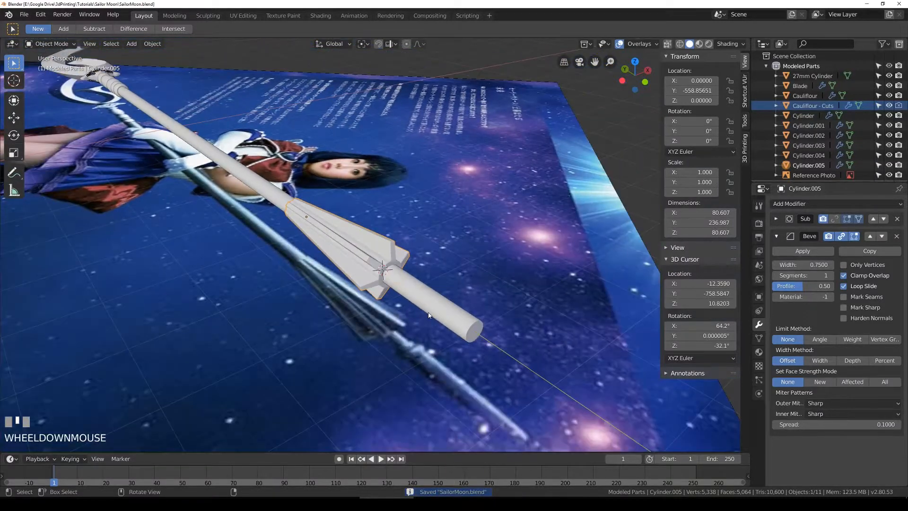
key(KP_7)
key(z)
scroll(428, 311, down, 1)
shift+middle_drag(380, 292, 413, 219)
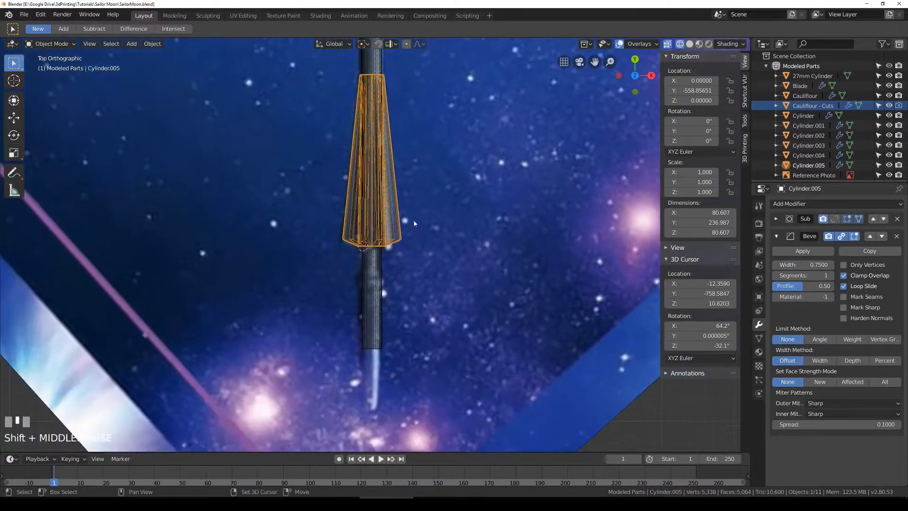
scroll(408, 285, up, 5)
key(ctrl+s)
shift+middle_drag(401, 300, 411, 237)
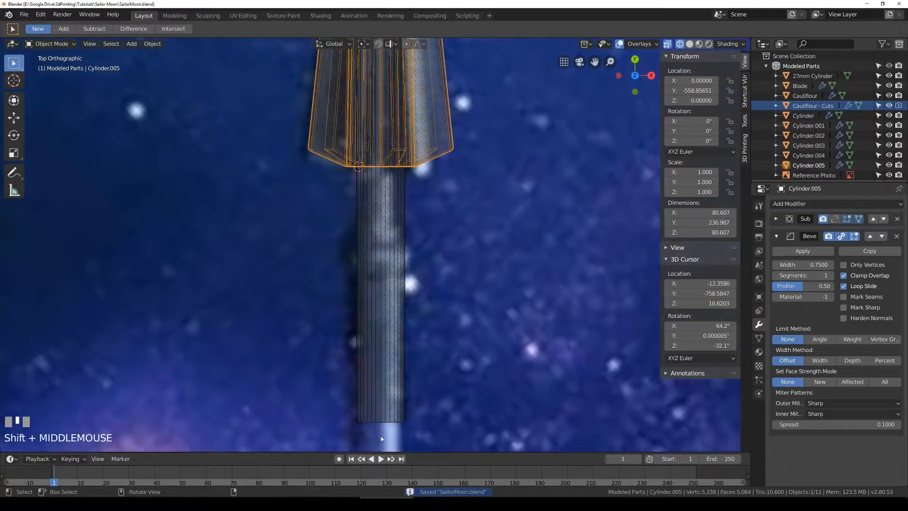
scroll(381, 434, down, 3)
shift+middle_drag(403, 306, 413, 282)
Step: Add a 12-vertex cylinder with radius 13.5 and depth 2 at X 0 and Z 0, and reset the 3D cursor to the origin
click(131, 44)
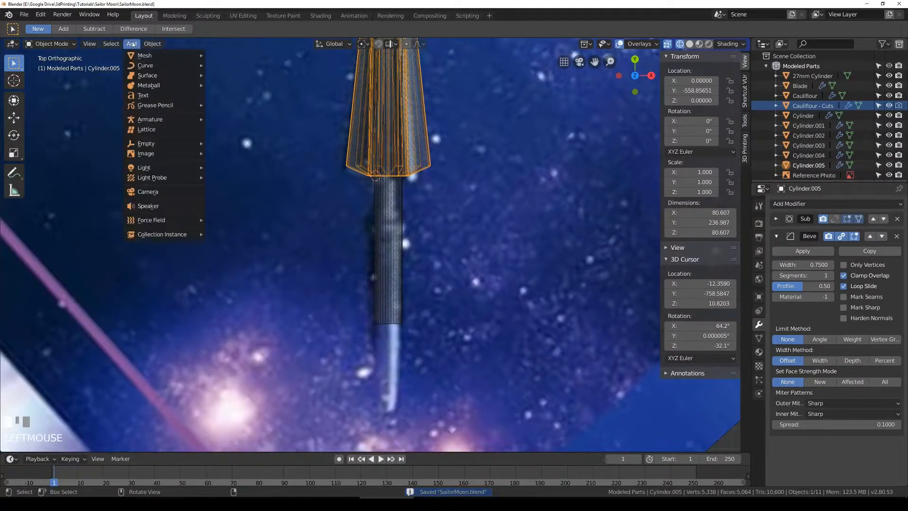
mouse_move(147, 55)
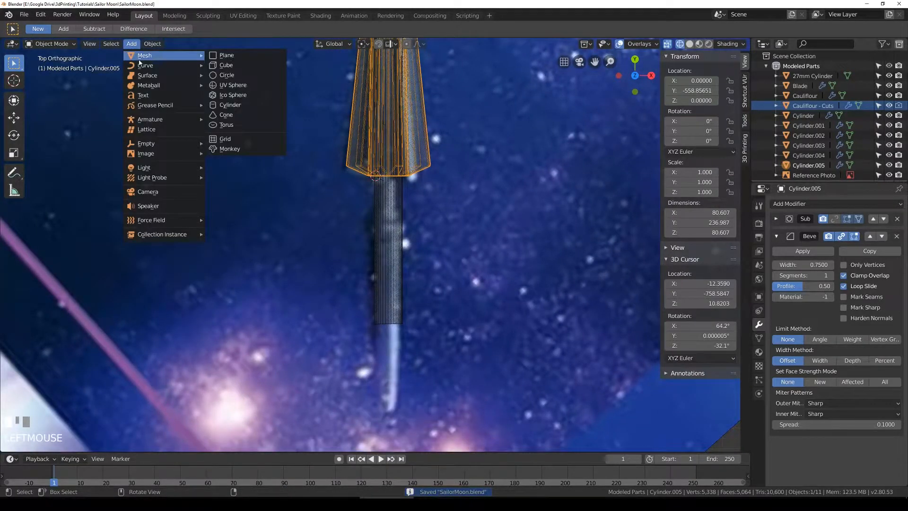
click(236, 105)
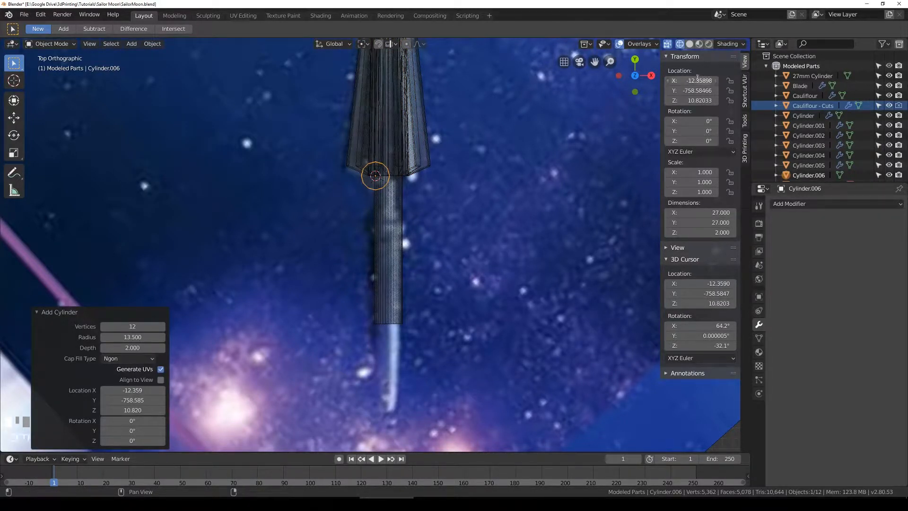
key(Return)
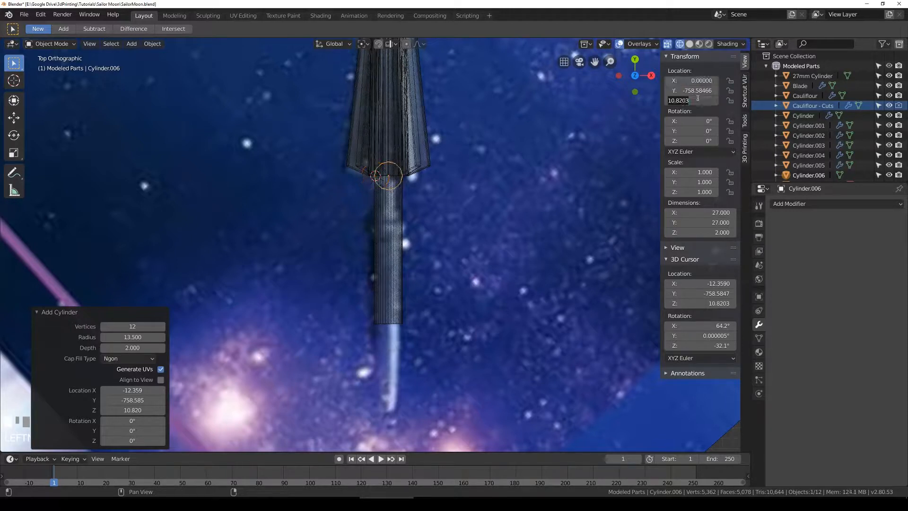
click(709, 303)
scroll(414, 160, up, 3)
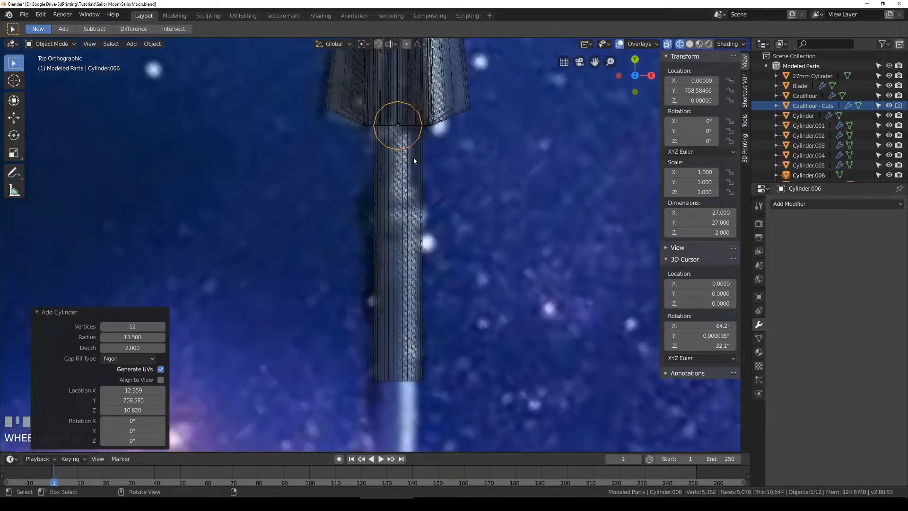
Step: Rotate the new cylinder 90° about X to align with the shaft, and stretch its mesh along its length
shift+middle_drag(449, 126, 443, 189)
key(r)
key(x)
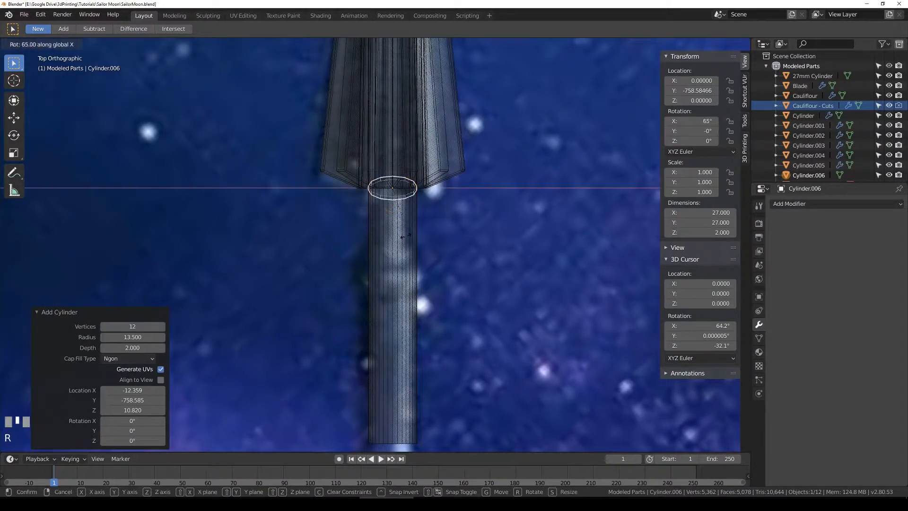
ctrl+click(387, 243)
key(Tab)
key(s)
middle_drag(409, 215, 417, 215)
click(548, 206)
Step: Select the cylinder's end farthest from the fins and move it -38.75 along Y
key(alt+a)
key(b)
drag(330, 193, 465, 234)
scroll(466, 234, down, 3)
shift+middle_drag(465, 234, 451, 181)
key(g)
key(y)
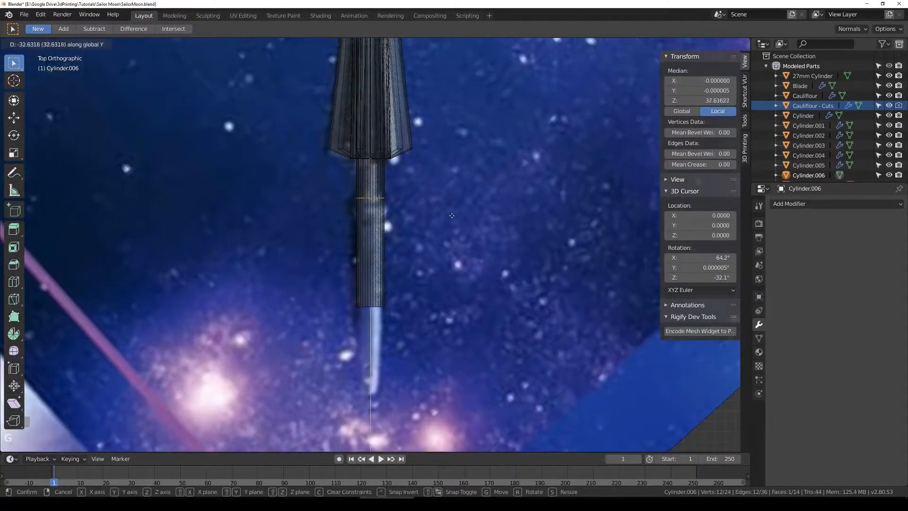
click(453, 222)
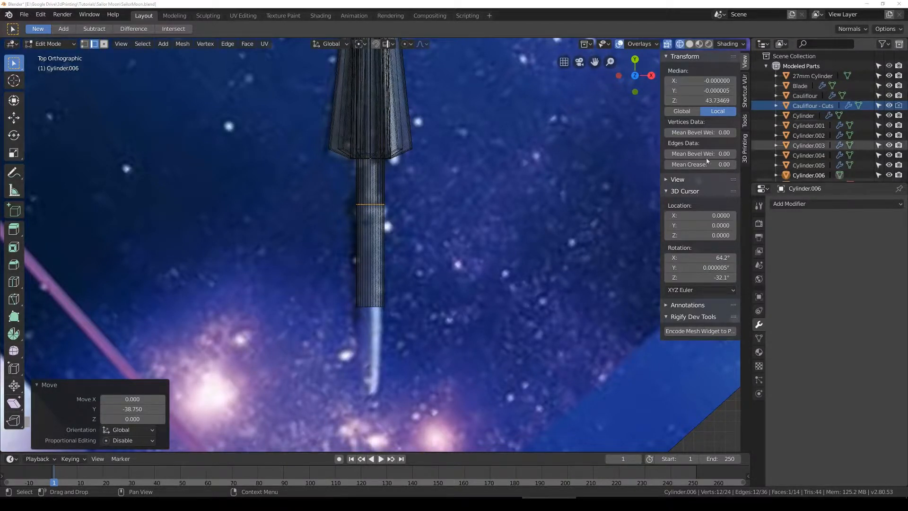
Step: In Object Mode, scale the cylinder uniformly by 1.225 to make it wider than the shaft
scroll(412, 222, up, 3)
click(388, 186)
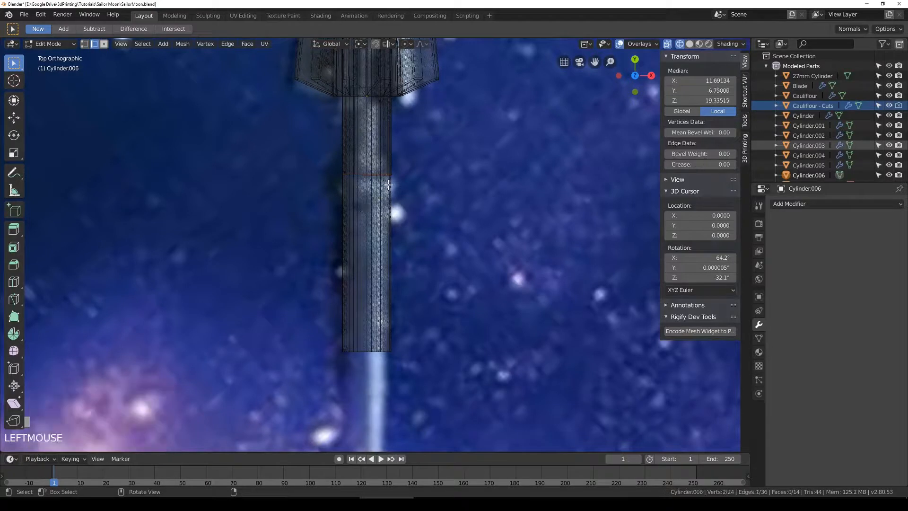
key(Tab)
key(z)
key(z)
key(s)
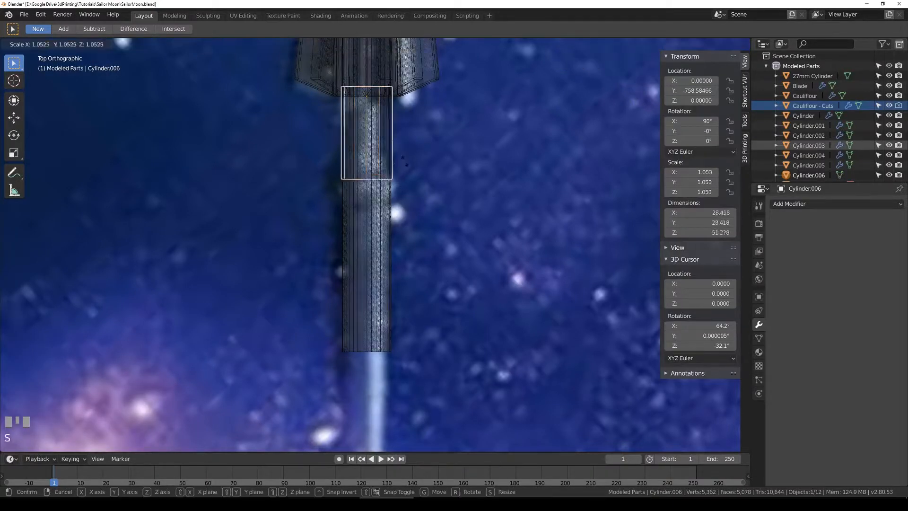
click(418, 169)
Step: Move the cylinder about 5.7 along negative Y so it starts at the wide end of the fins
key(shift+z)
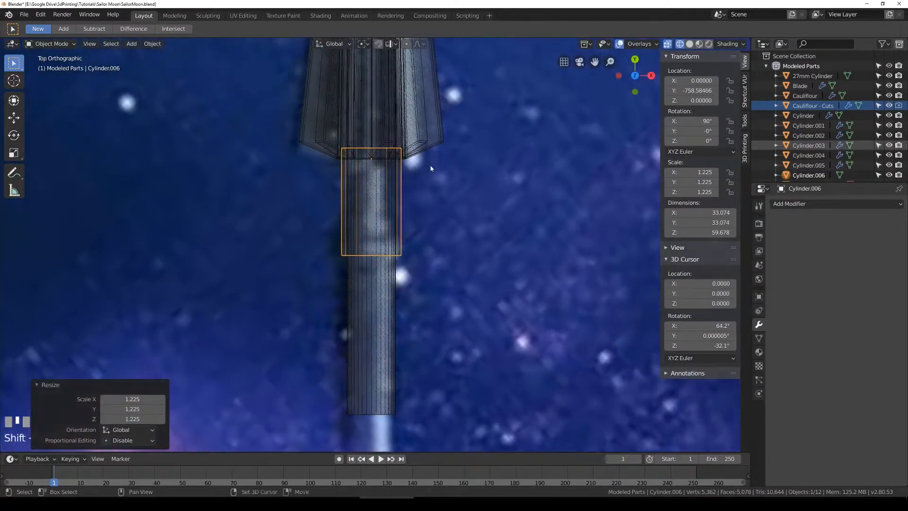
key(g)
key(y)
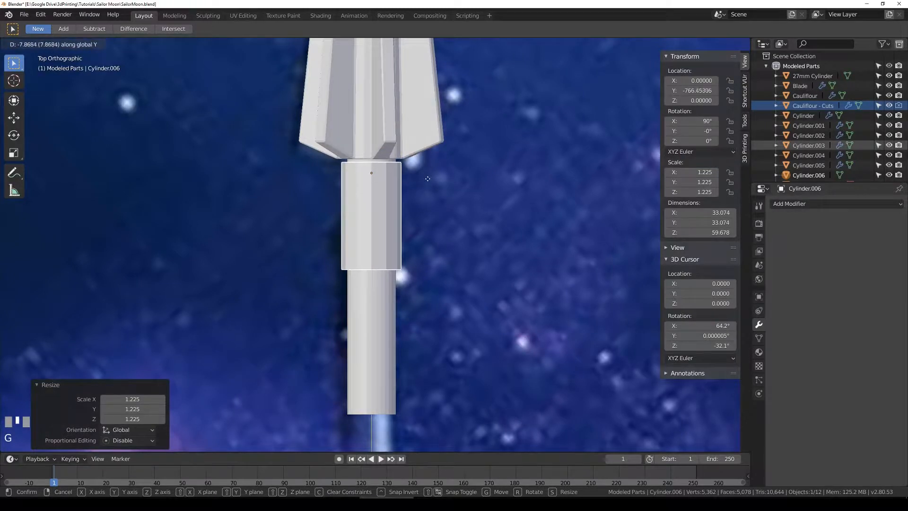
click(428, 172)
key(shift+z)
scroll(400, 155, up, 2)
Step: In Edit Mode, select the cylinder's end nearest the fins and move it about -29.5 along Y to form a short collar
key(Tab)
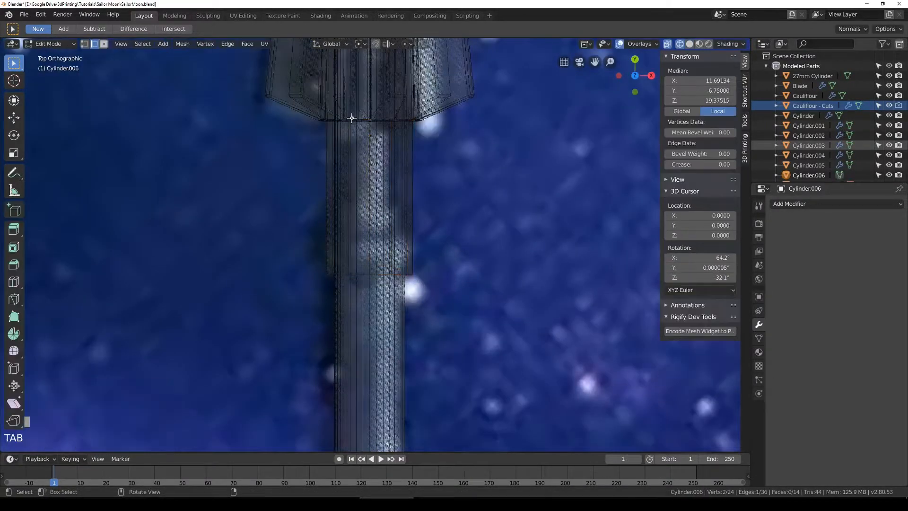
key(alt+a)
drag(269, 98, 436, 142)
key(g)
key(y)
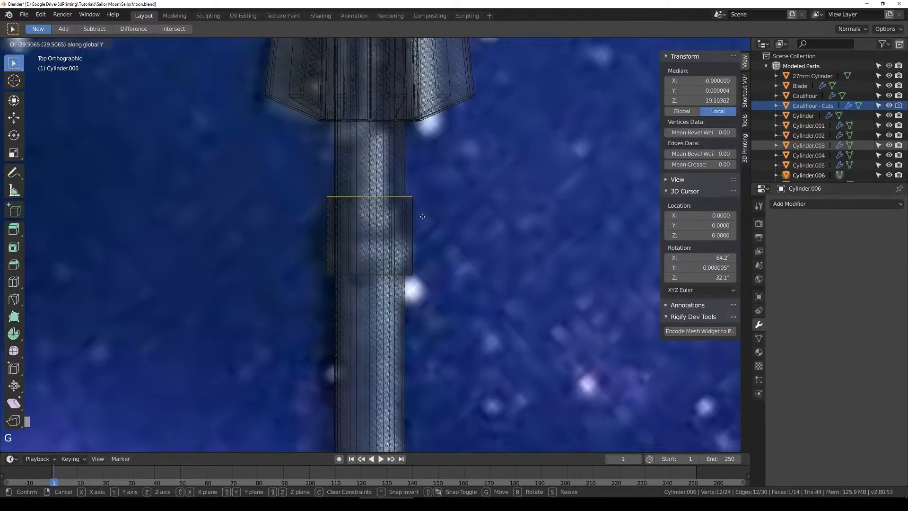
click(422, 211)
key(shift+z)
scroll(382, 203, down, 2)
key(shift+z)
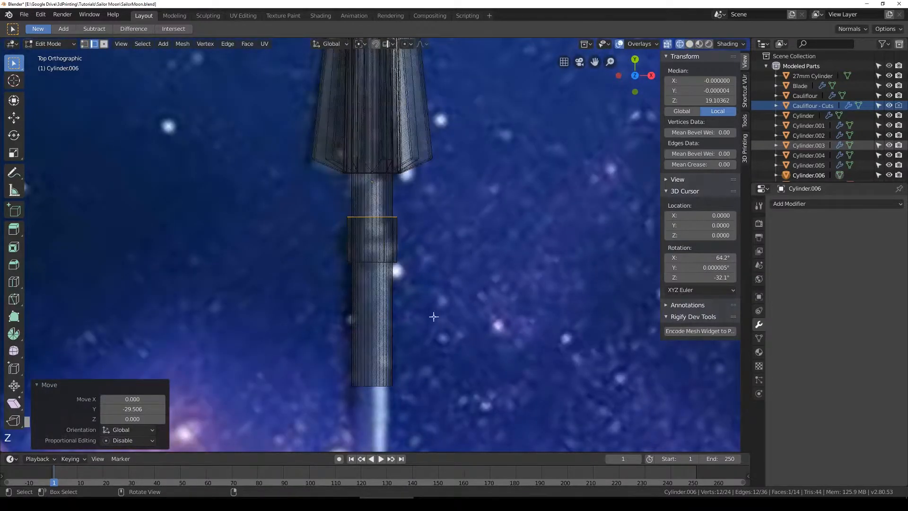
scroll(436, 284, down, 2)
key(Tab)
key(g)
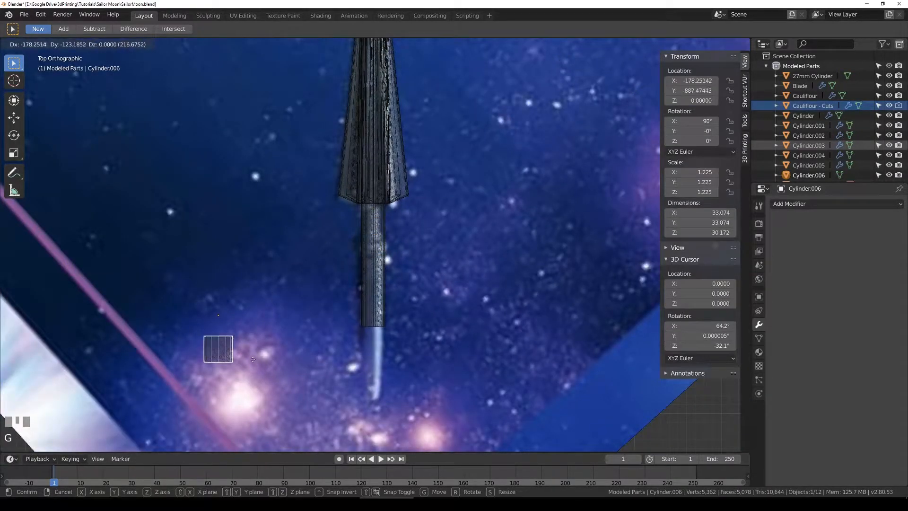
click(409, 241)
scroll(409, 240, up, 4)
key(Tab)
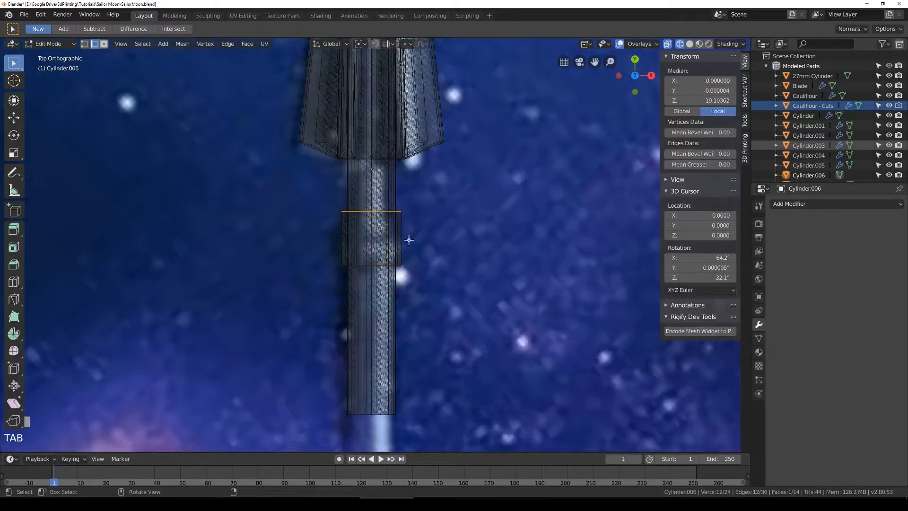
Step: Select the collar's whole mesh, move it -8.262 along Y and shorten it by scaling 0.606 along Y
key(a)
key(g)
key(y)
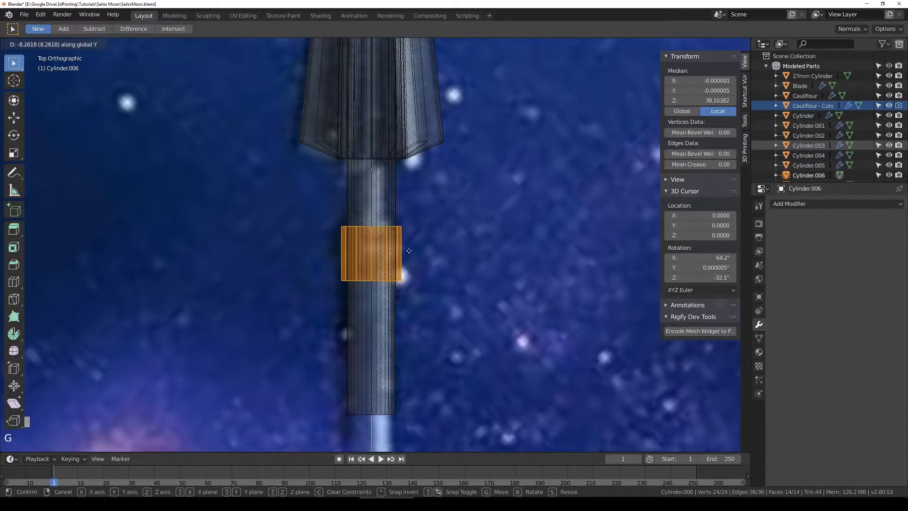
click(429, 256)
key(s)
key(x)
key(y)
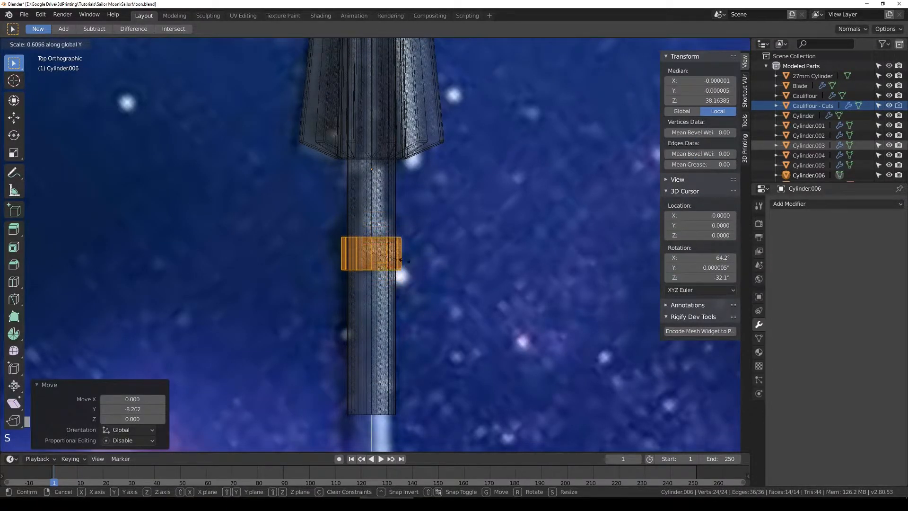
click(387, 245)
Step: Add a Subdivision Surface modifier to the collar with 2 viewport subdivisions
middle_drag(387, 246, 331, 208)
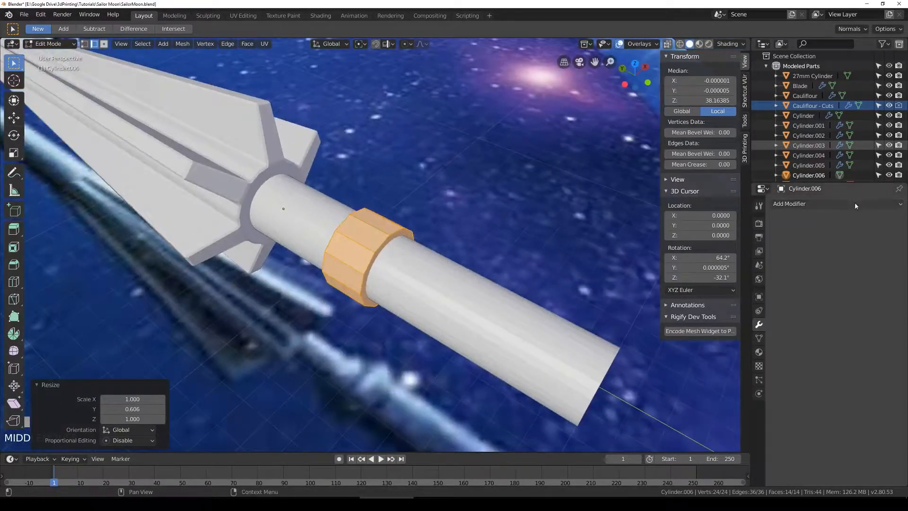
click(804, 203)
click(709, 364)
click(825, 272)
Step: Select the edge loops at both ends of the collar and crease them fully to 1.00
alt+click(380, 247)
alt+shift+click(339, 221)
key(shift+e)
click(381, 246)
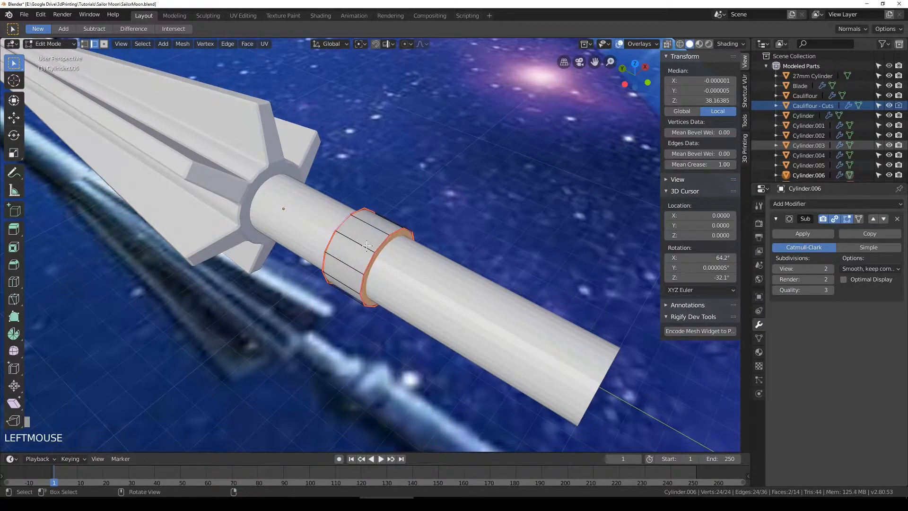
Step: Add two loop cuts around the collar's middle and scale them by about 1.16 to form a rounded bulge
middle_drag(381, 245, 189, 162)
click(13, 283)
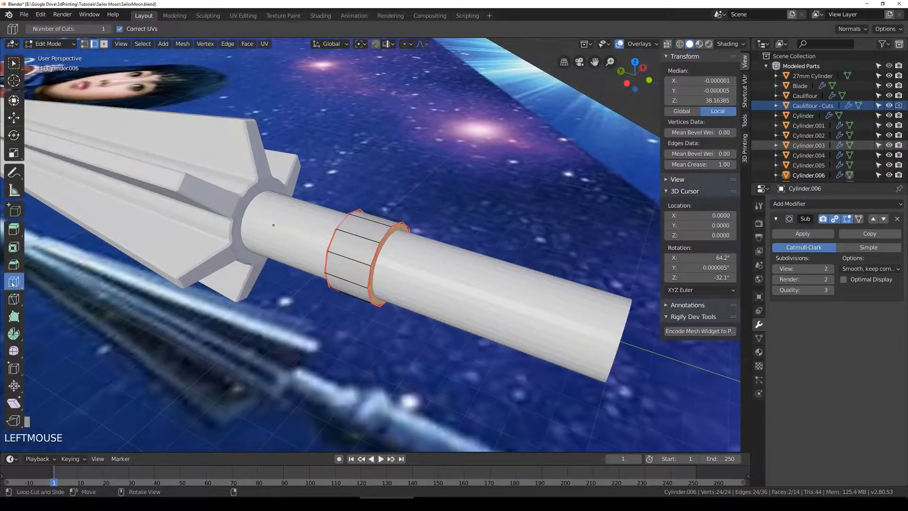
click(347, 250)
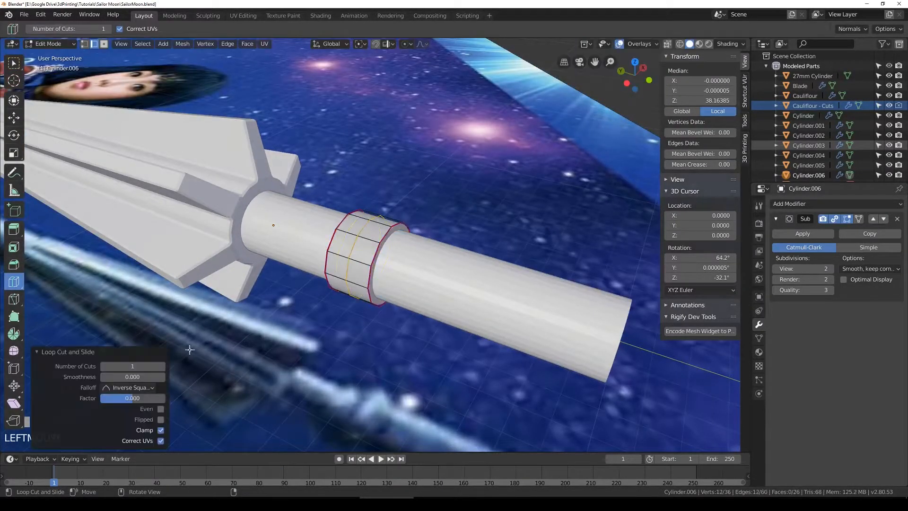
click(162, 366)
click(14, 63)
key(s)
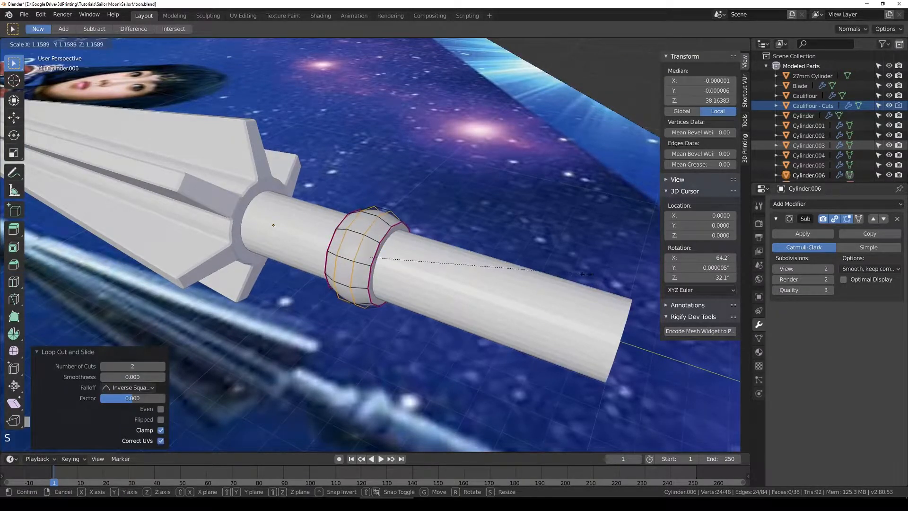
click(587, 273)
key(Tab)
middle_drag(587, 273, 341, 235)
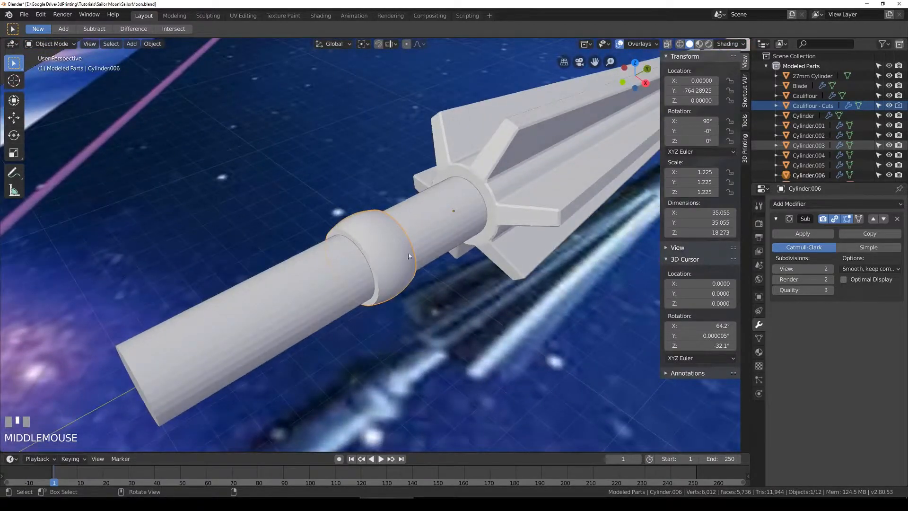
middle_drag(409, 256, 416, 280)
Step: In Edit Mode, select the collar's end nearest the fins from the top wireframe view
key(KP_7)
key(Tab)
key(z)
drag(270, 219, 443, 236)
shift+middle_drag(444, 237, 472, 312)
Step: Try extruding the collar's fin-side end 43.068 up to the fins, and undo the extrusion
key(e)
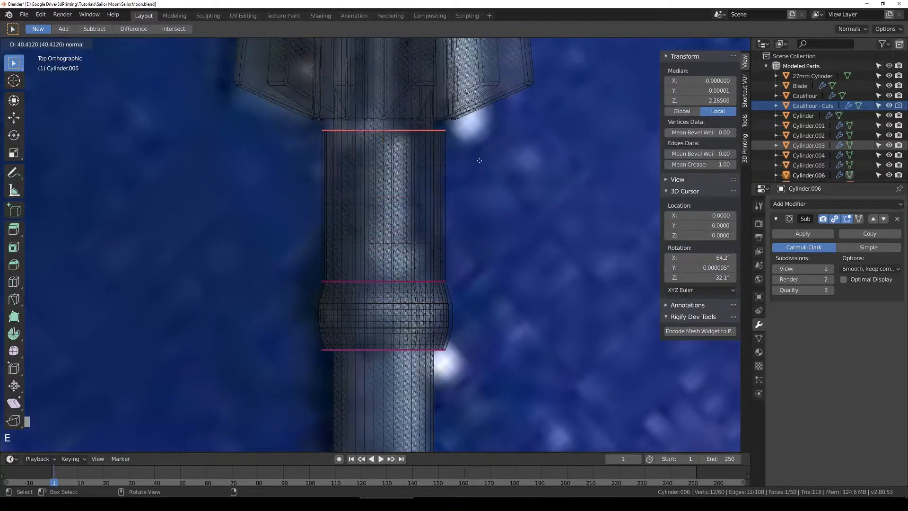
click(484, 147)
key(z)
middle_drag(484, 147, 395, 274)
scroll(396, 274, down, 3)
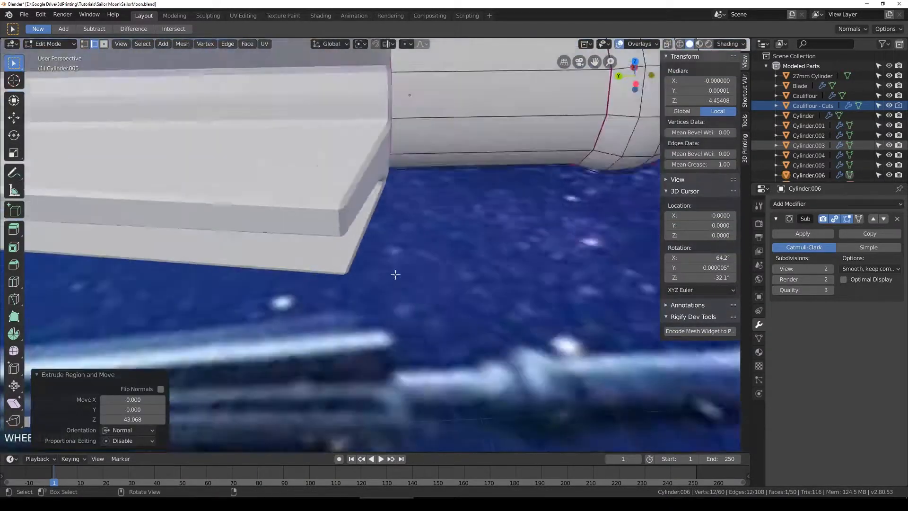
scroll(395, 274, down, 3)
scroll(508, 157, up, 2)
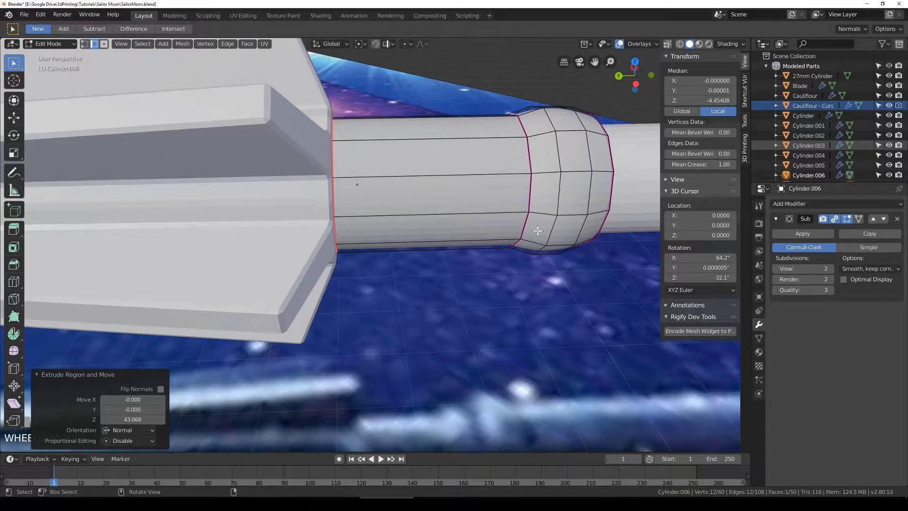
key(ctrl+z)
Step: Scale the collar's end nearest the fins uniformly by 0.926
middle_drag(538, 231, 553, 188)
key(s)
click(560, 253)
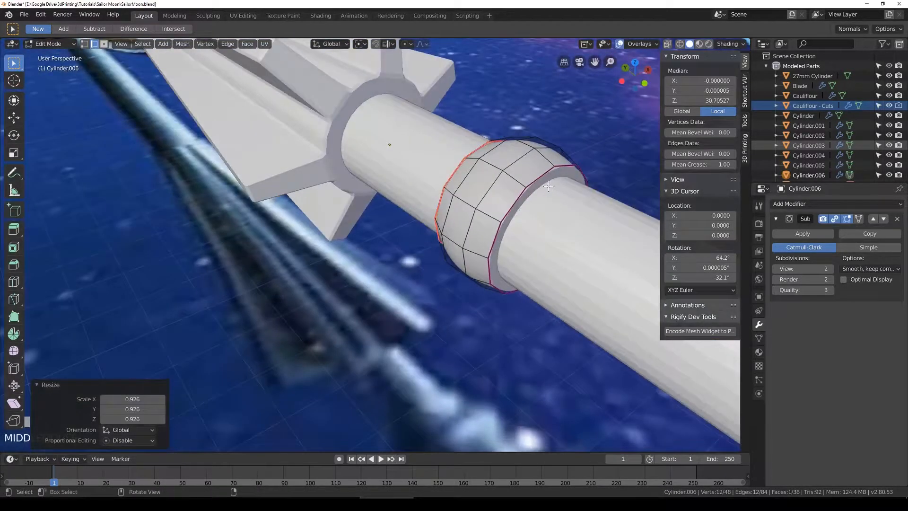
Step: Select the collar's end face farthest from the fins and scale it down slightly
click(546, 184)
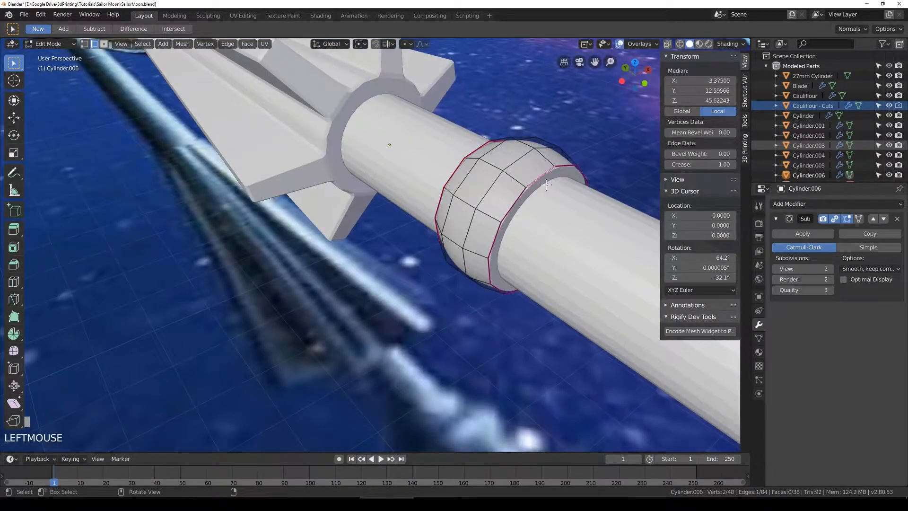
click(103, 44)
click(536, 203)
shift+middle_drag(536, 203, 466, 214)
key(s)
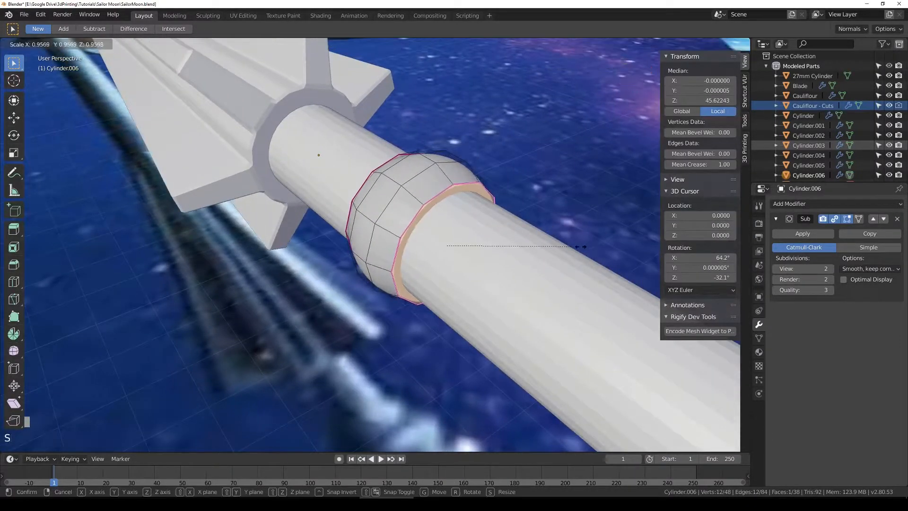
click(573, 247)
Step: Extrude the collar's fin-side end face 41.272 as a sleeve toward the fins, and adjust its end along Y to meet them
middle_drag(327, 288, 449, 235)
click(423, 273)
key(e)
click(308, 307)
middle_drag(308, 308, 355, 327)
key(g)
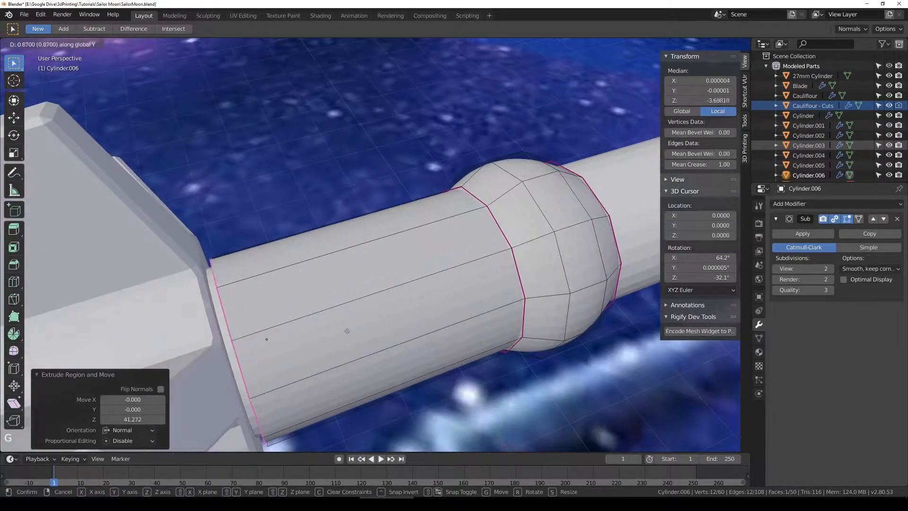
click(403, 309)
Step: Return to Object Mode with the top wireframe view and save the file
scroll(402, 310, down, 2)
key(Tab)
scroll(402, 309, down, 3)
middle_drag(403, 309, 336, 270)
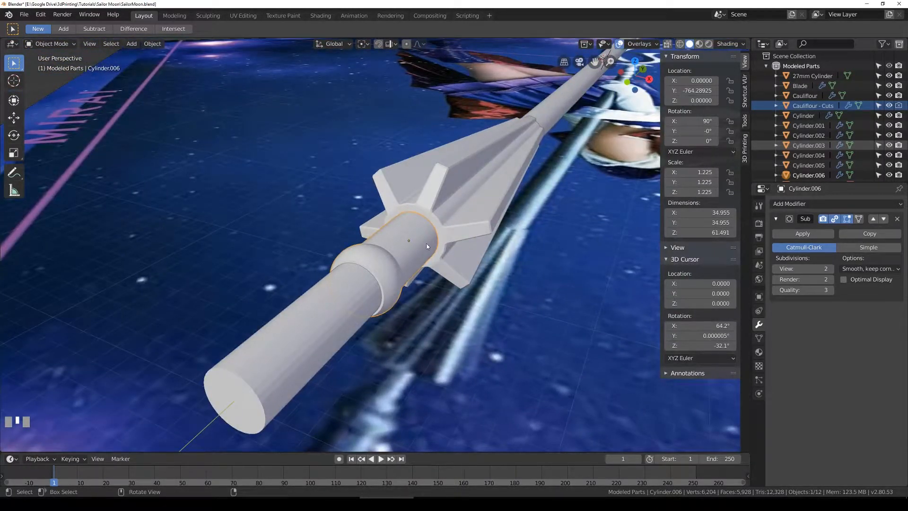
key(KP_7)
key(shift+z)
key(ctrl+s)
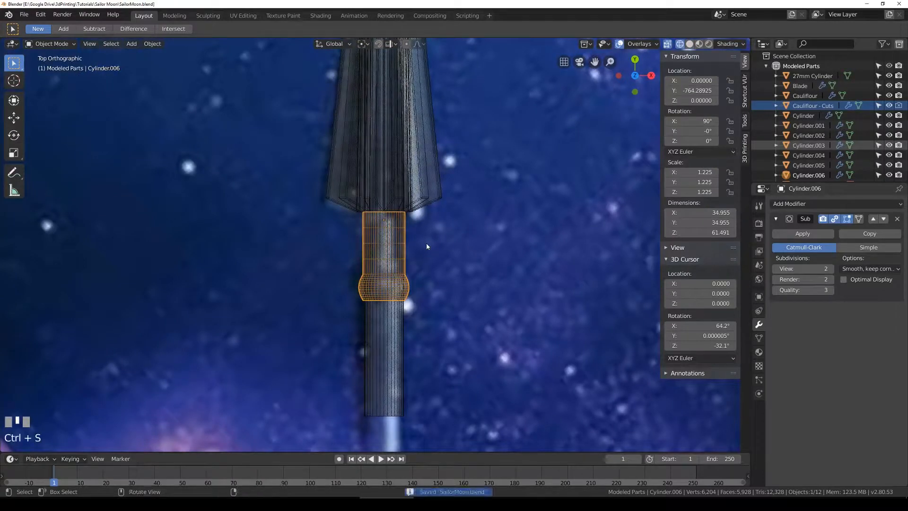
Step: Move the collar object -3.626 along Y to leave a small gap between its sleeve and the fins
scroll(426, 245, up, 3)
scroll(452, 257, down, 1)
shift+middle_drag(452, 257, 444, 202)
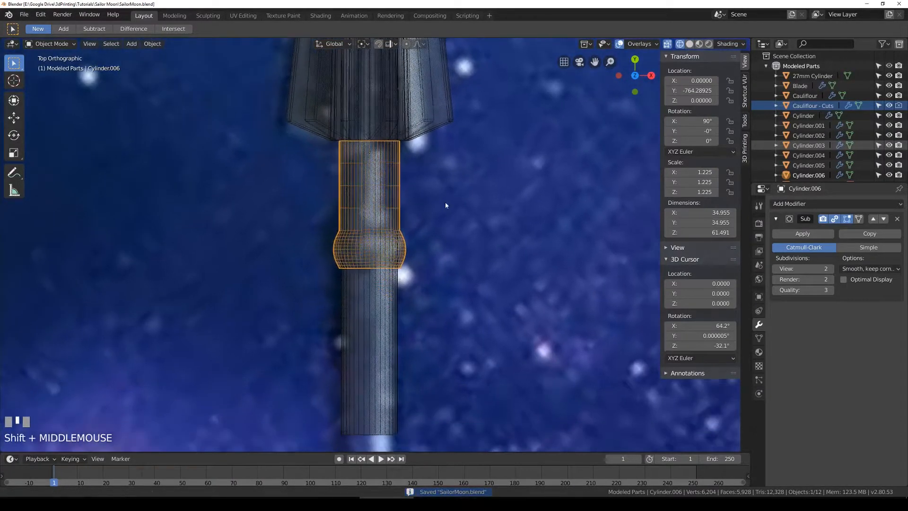
scroll(438, 220, up, 2)
key(shift+z)
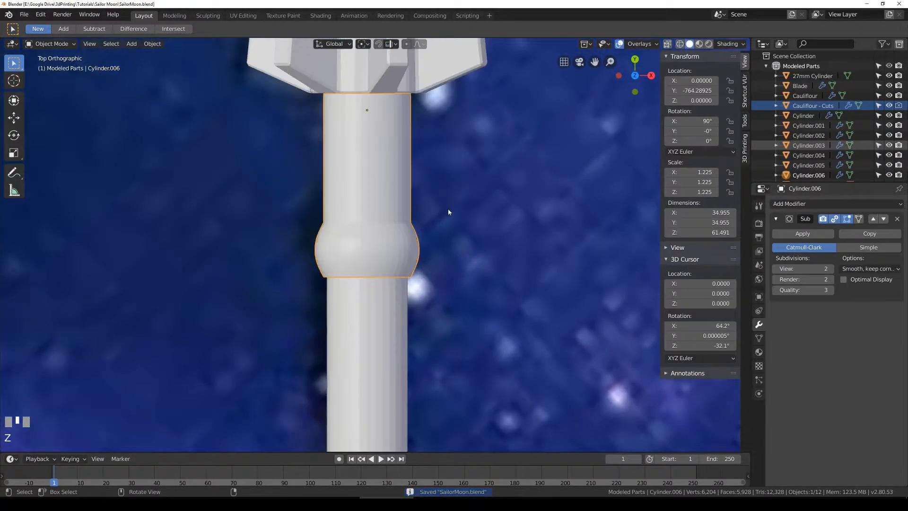
key(shift+z)
shift+middle_drag(432, 205, 396, 220)
scroll(397, 223, up, 2)
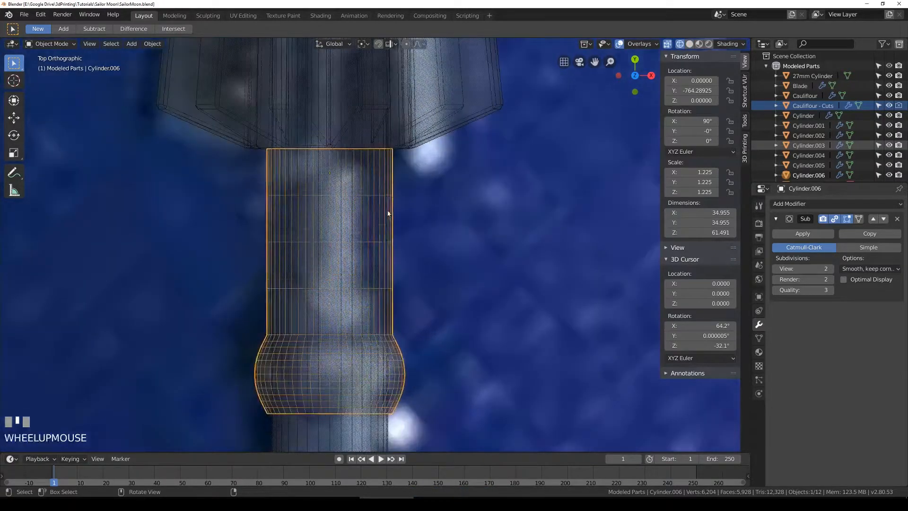
key(g)
key(y)
click(316, 225)
Step: Add a cube mesh of size 2 to the scene
key(shift+z)
middle_drag(316, 225, 297, 233)
scroll(324, 171, up, 2)
click(131, 44)
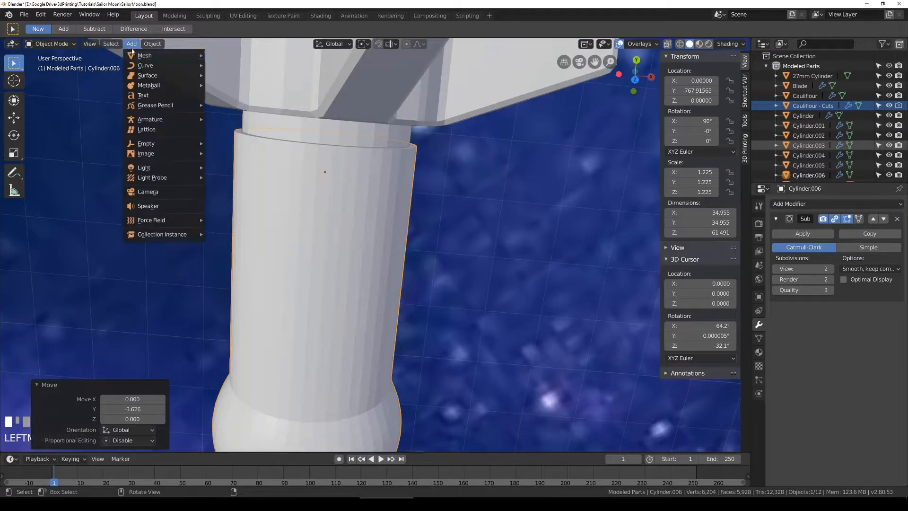
mouse_move(142, 51)
click(223, 61)
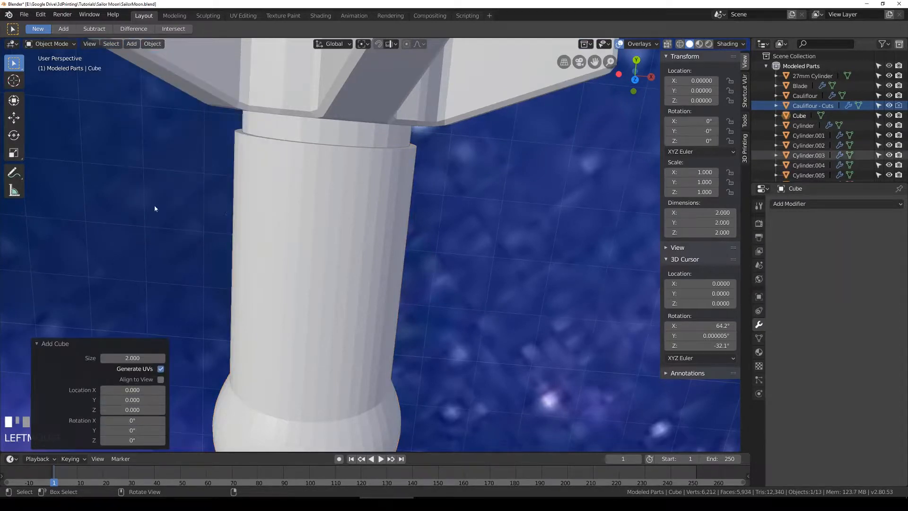
Step: Move the cube in top view from the origin to the collar, near X 14.14, Y -774.36
key(KP_7)
scroll(396, 294, down, 15)
key(shift+z)
scroll(418, 91, down, 2)
key(g)
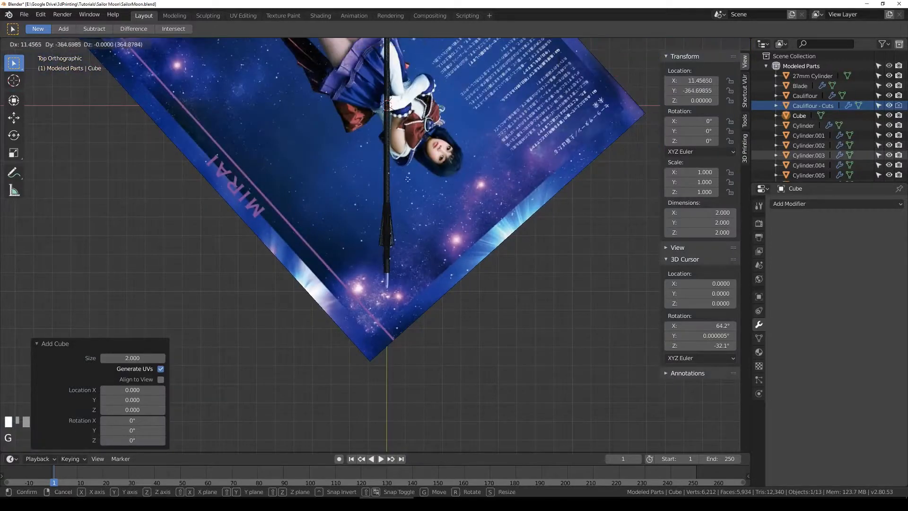
click(406, 213)
scroll(402, 152, up, 10)
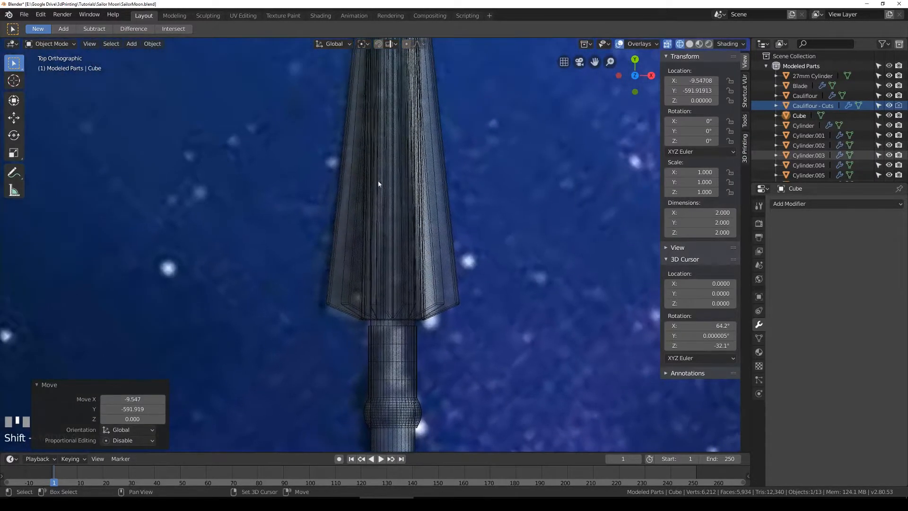
key(g)
click(423, 319)
Step: Move the cube into the gap between the fins and the sleeve, at about X 14.49, Y -760.81
scroll(421, 310, up, 7)
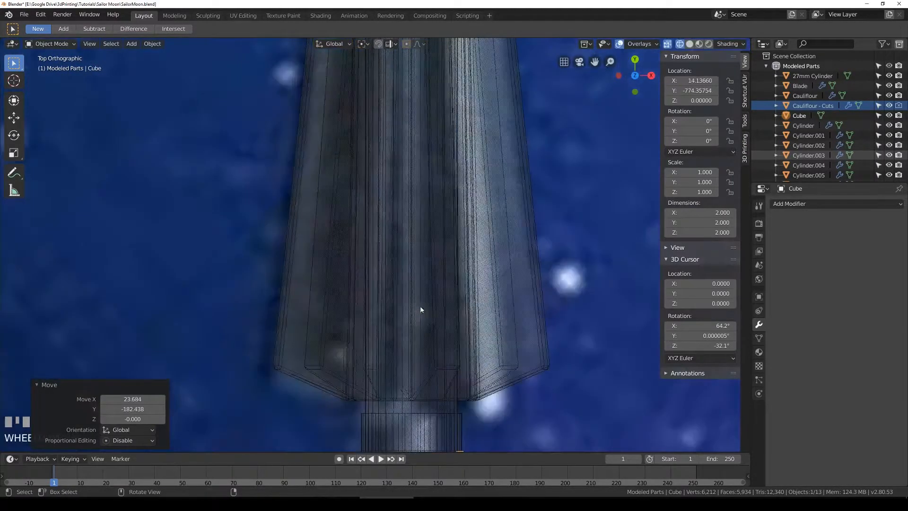
shift+middle_drag(511, 365, 445, 240)
scroll(445, 239, up, 4)
key(g)
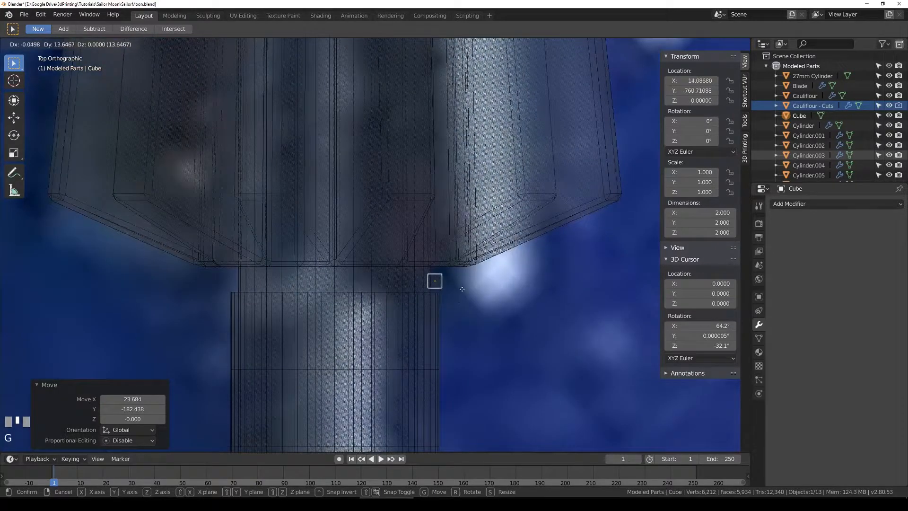
click(465, 289)
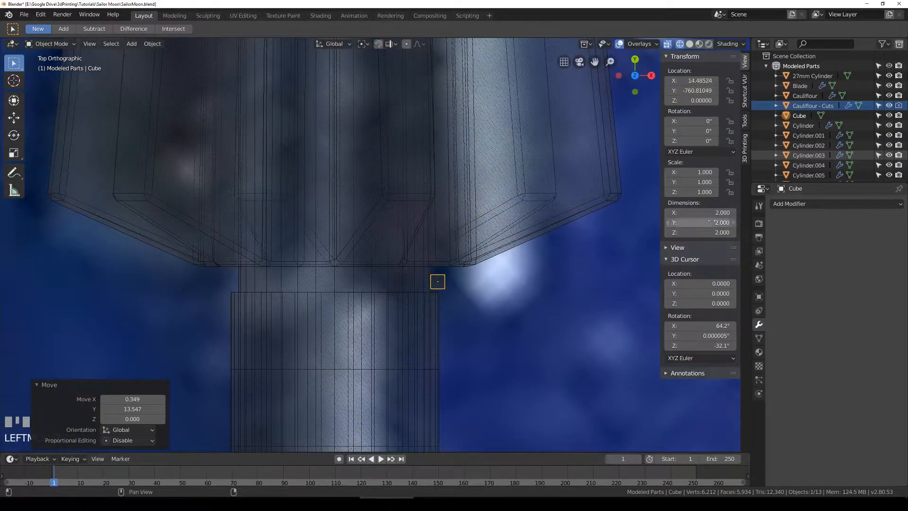
Step: Select the collar object and, in Edit Mode, select only its sleeve end nearest the fins
scroll(440, 312, up, 1)
click(439, 339)
click(439, 339)
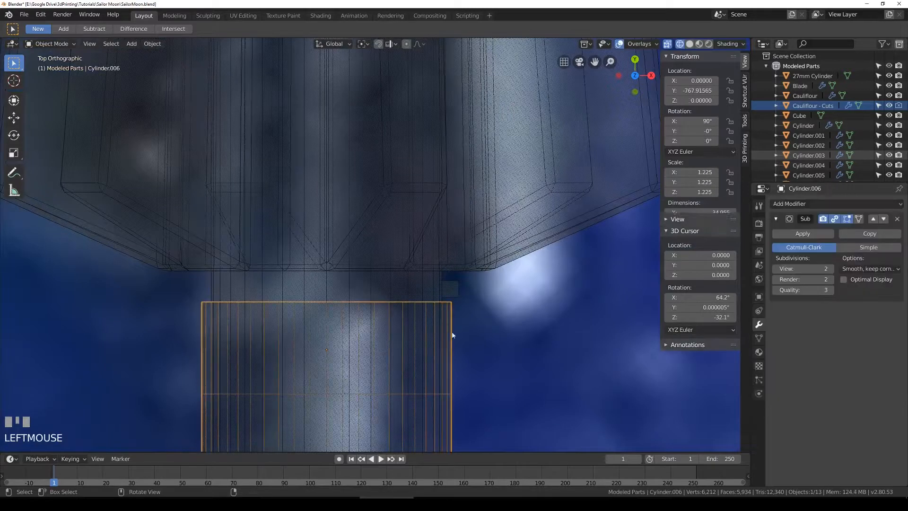
shift+middle_drag(481, 332, 460, 265)
key(Tab)
key(a)
scroll(245, 260, down, 2)
drag(254, 233, 392, 261)
scroll(437, 244, up, 3)
key(s)
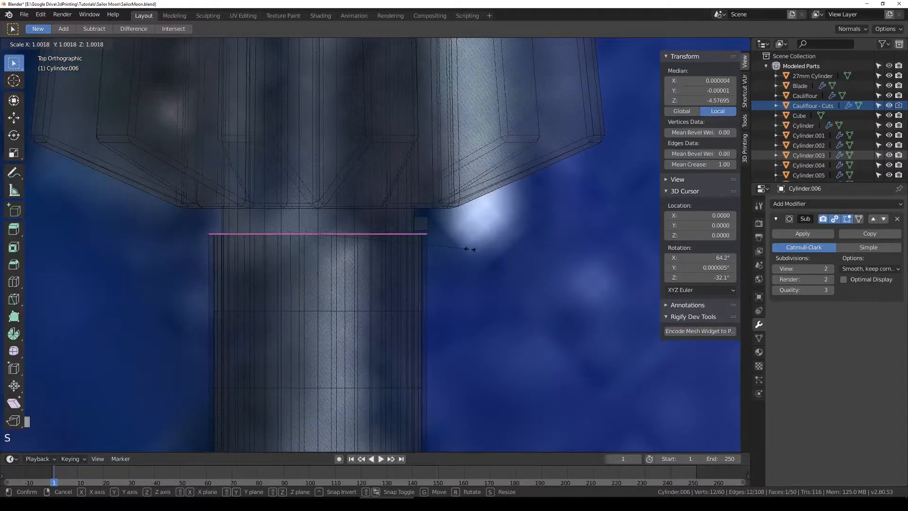
right_click(468, 251)
key(Tab)
key(Tab)
Step: Scale the sleeve's end nearest the fins by about 1.04 so it flares slightly
scroll(453, 268, up, 2)
key(s)
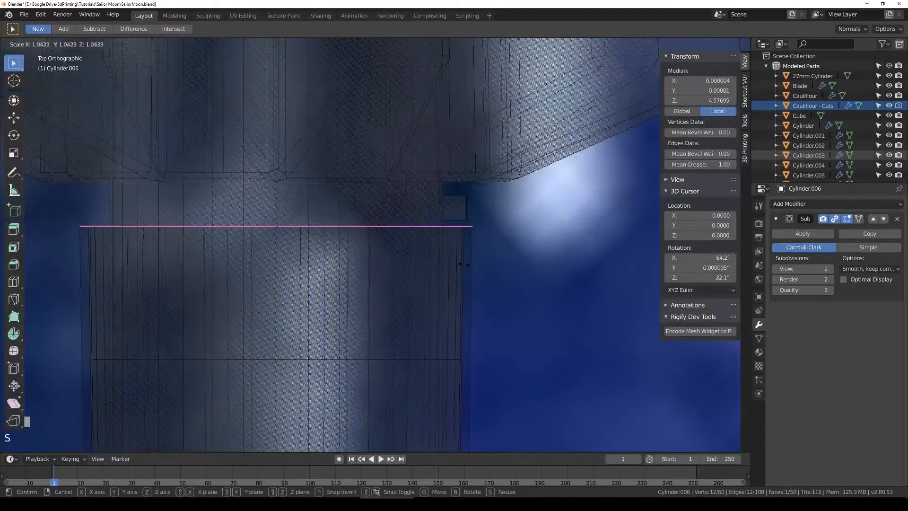
click(466, 263)
Step: Try to box-select and scale the ring where the sleeve meets the rounded bulge
scroll(460, 273, down, 5)
shift+middle_drag(449, 332, 445, 245)
key(a)
key(b)
drag(229, 360, 436, 369)
key(s)
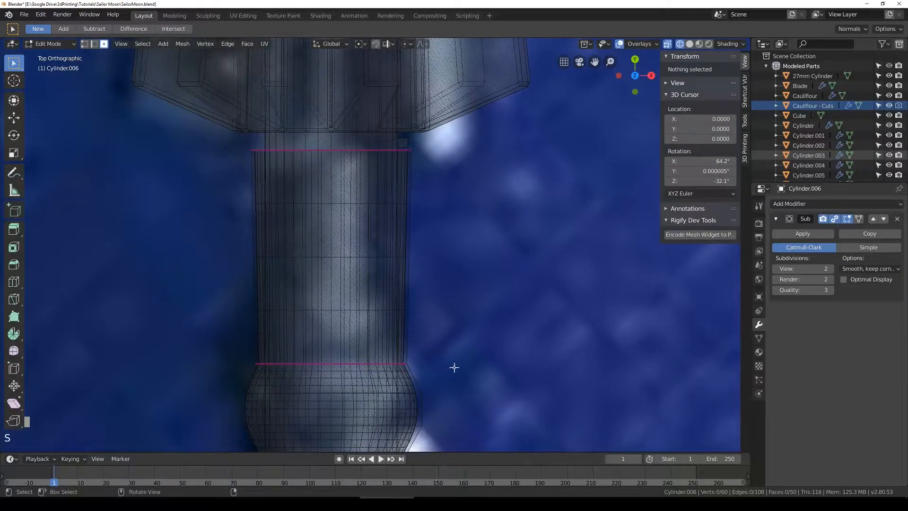
key(a)
key(a)
key(b)
drag(219, 345, 478, 368)
key(s)
drag(194, 351, 485, 376)
Step: Switch to edge selection, select the loop where the sleeve meets the bulge, and enlarge it slightly
middle_drag(355, 381, 328, 357)
alt+click(329, 357)
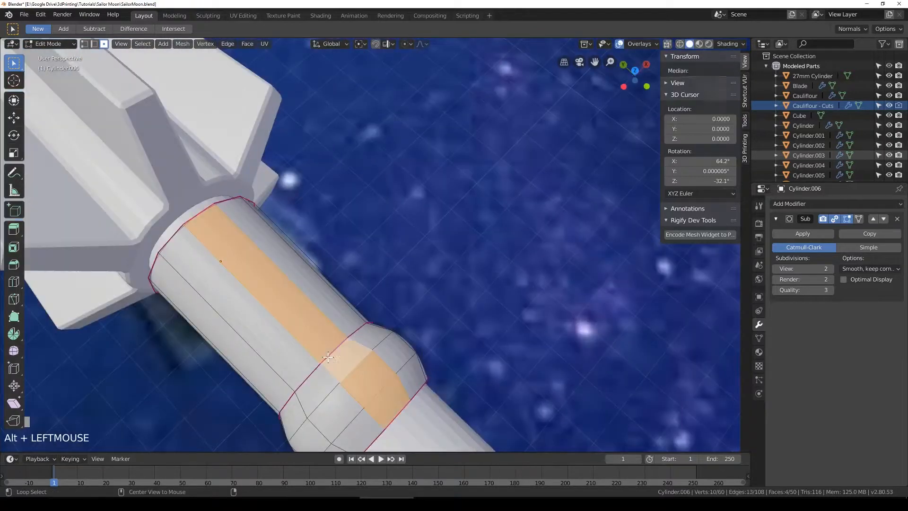
click(96, 44)
alt+click(334, 349)
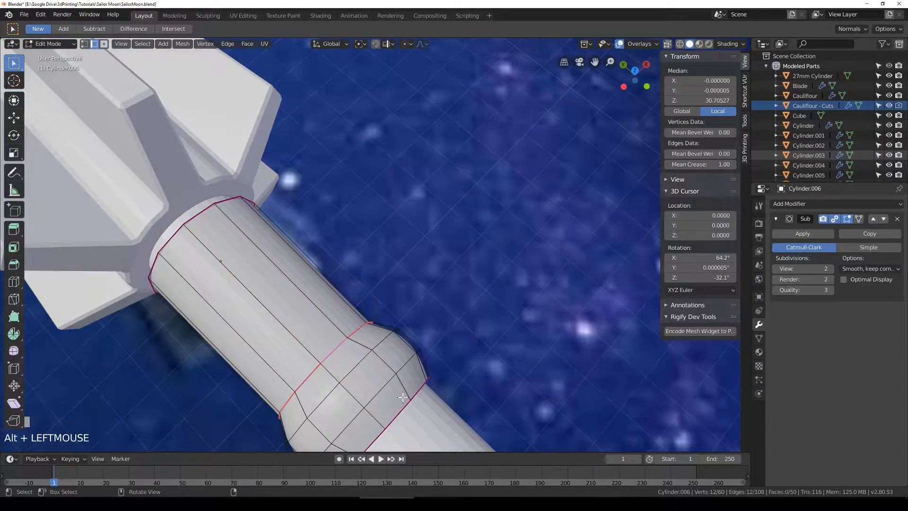
key(KP_7)
key(shift+z)
shift+middle_drag(319, 377, 419, 296)
key(s)
click(544, 346)
Step: Select the end loop of the bulge farthest from the fins and enlarge it slightly
alt+click(250, 413)
key(s)
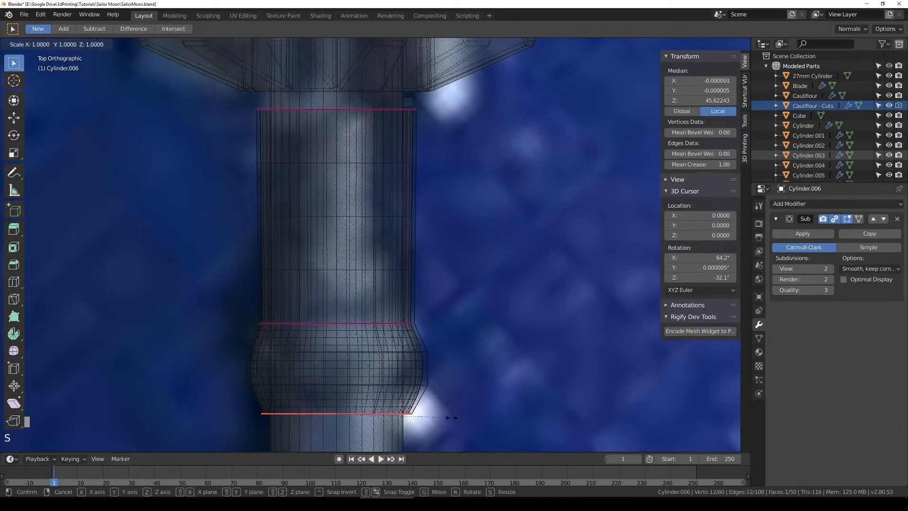
click(454, 418)
key(shift+z)
scroll(372, 321, down, 3)
key(Tab)
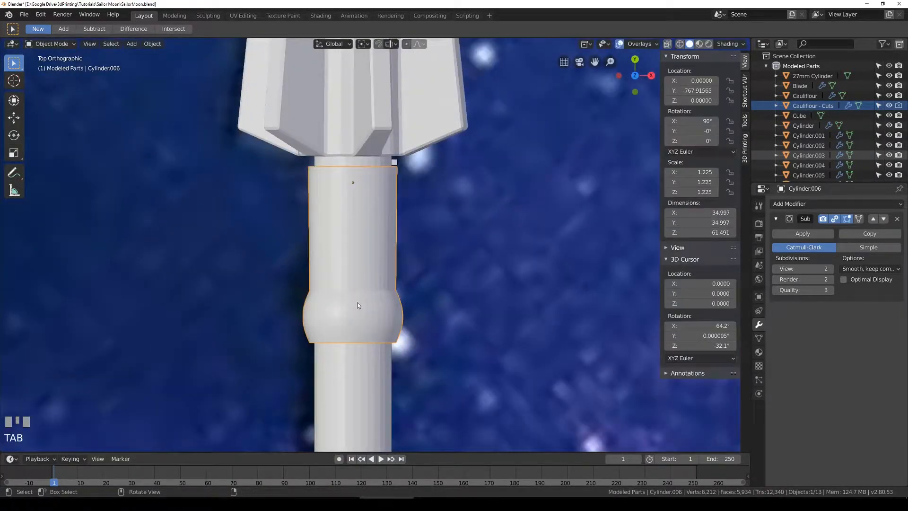
Step: Shift the whole collar aside to compare its outline with the photo, and cancel the move
key(Tab)
key(shift+z)
key(a)
key(Tab)
scroll(309, 171, down, 3)
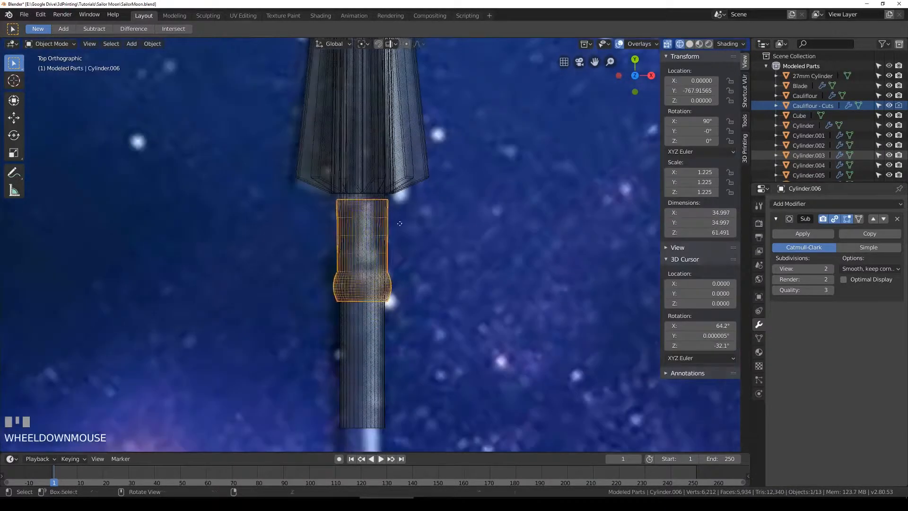
key(g)
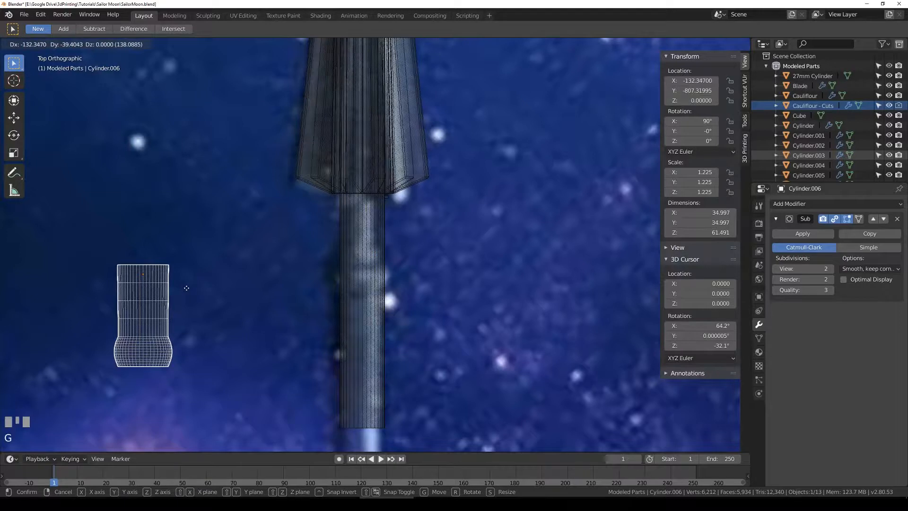
right_click(186, 288)
Step: Box-select the sleeve's end loop nearest the fins and move it about -39.85 along Y, just above the bulge
scroll(381, 172, up, 3)
key(Tab)
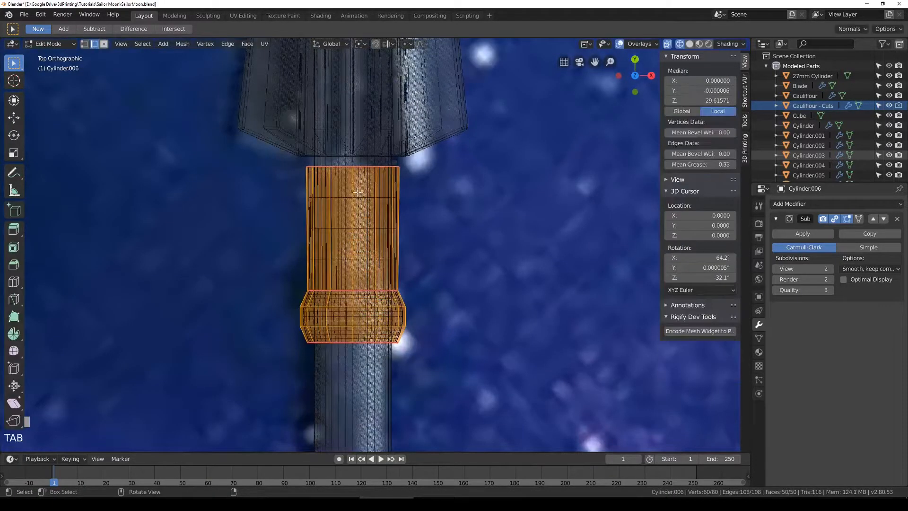
key(a)
drag(258, 162, 450, 219)
scroll(397, 178, up, 2)
key(g)
key(y)
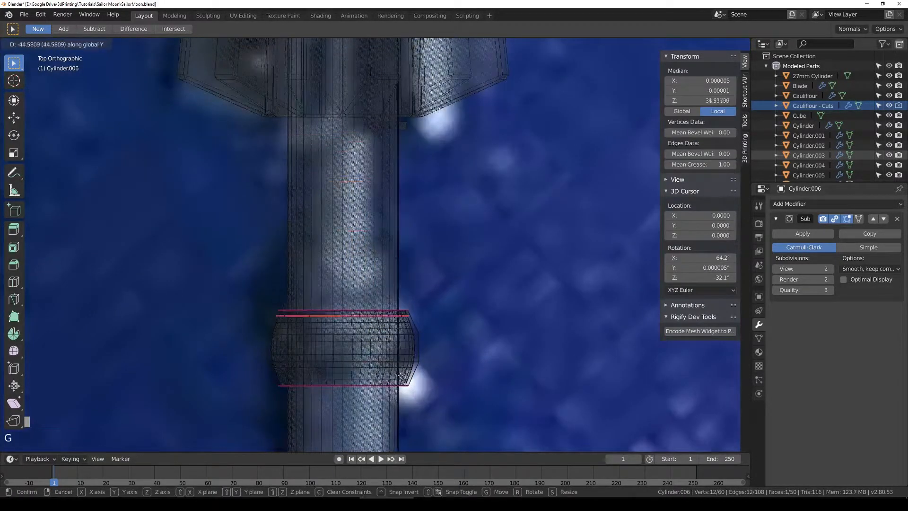
click(408, 343)
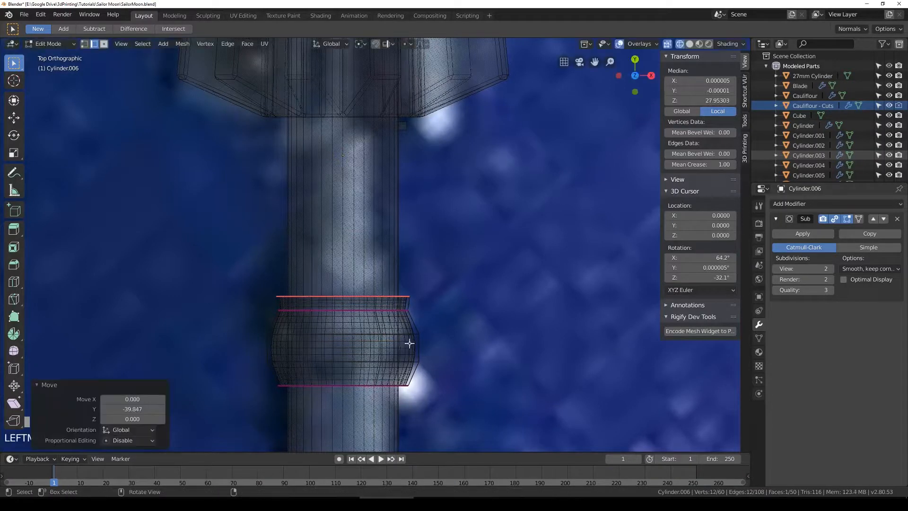
Step: Scale the end loop to 0.953 and extrude it toward the fins by 5.508, extending the new section another 8.348 along Y
key(s)
click(423, 344)
key(e)
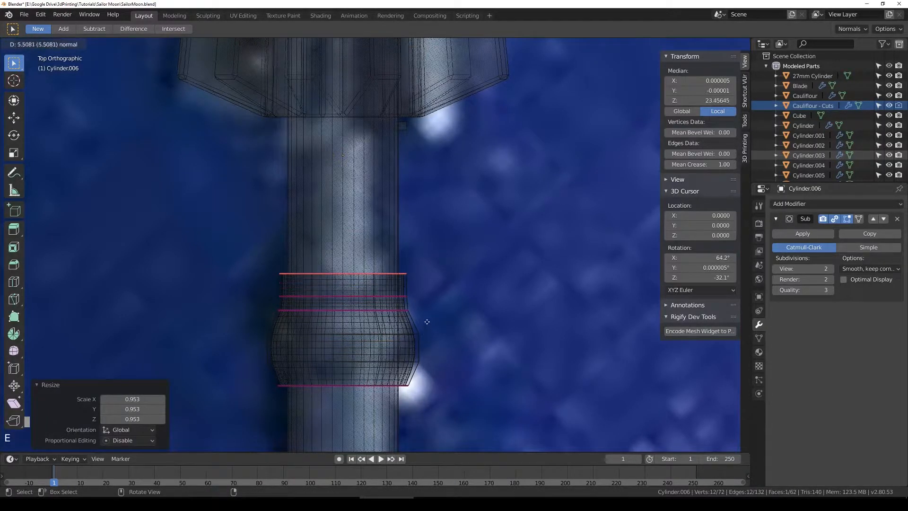
click(427, 322)
key(g)
key(y)
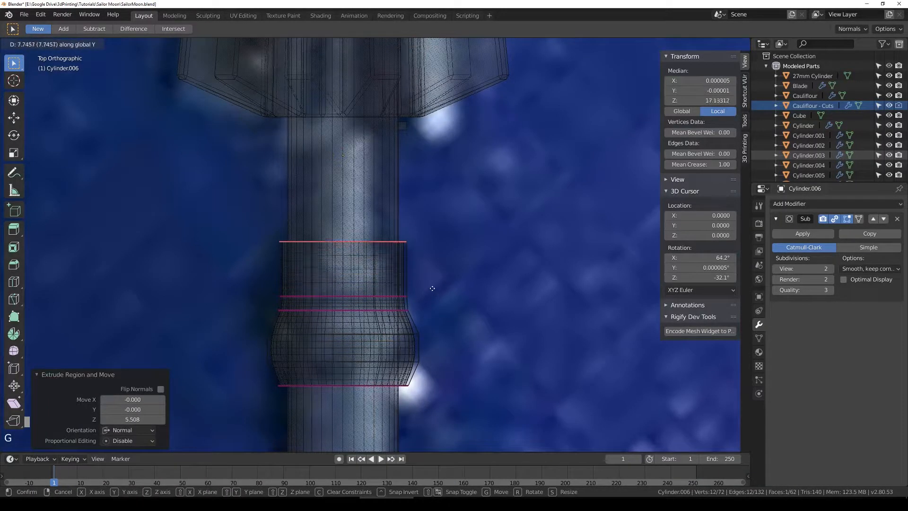
click(130, 93)
Step: Add two loop cuts to the new section and scale them by 1.126 to form a second bulge
click(14, 282)
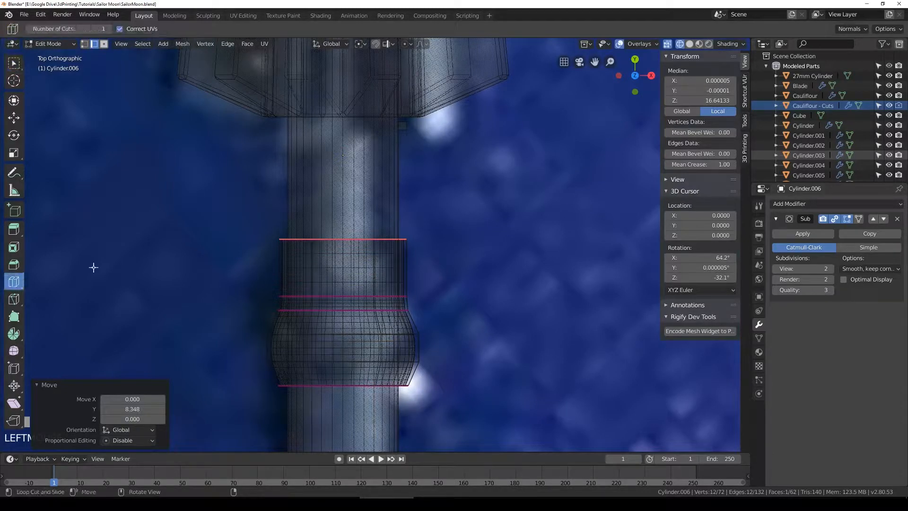
click(381, 274)
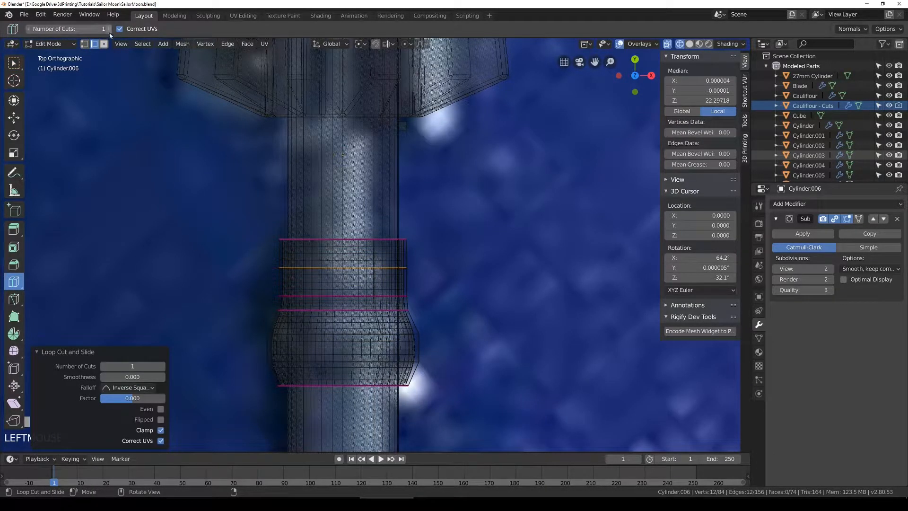
click(161, 367)
key(s)
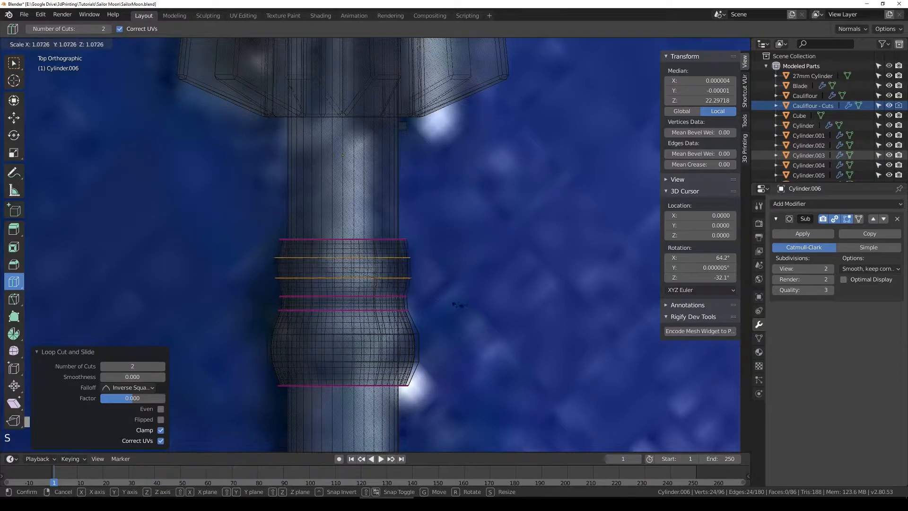
click(464, 305)
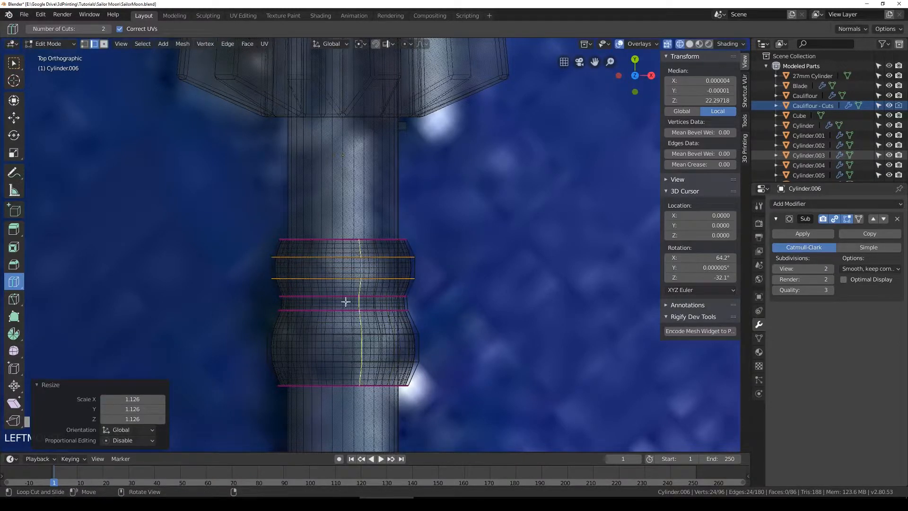
Step: Adjust the scale of the two loops bordering the groove between the bulges, one after the other
click(15, 63)
alt+click(363, 309)
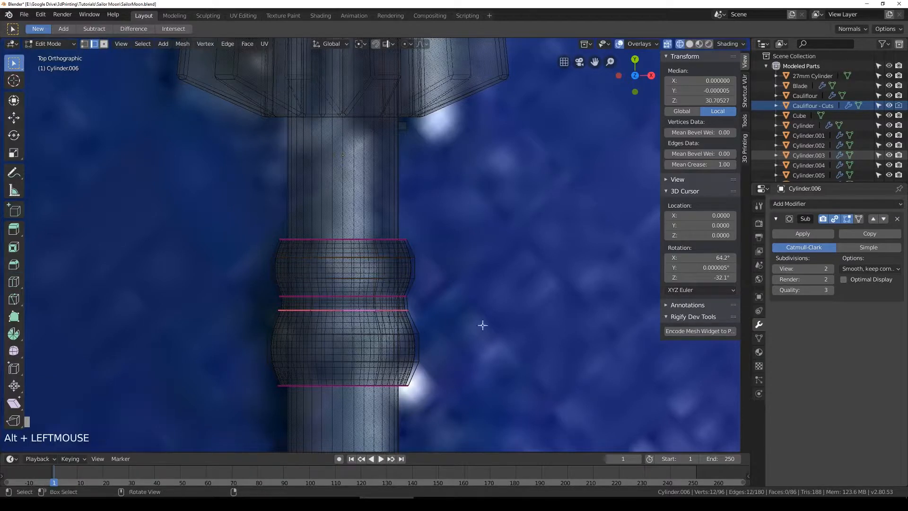
key(s)
click(487, 331)
alt+click(381, 296)
key(s)
click(485, 322)
Step: Adjust the scale of the collar's end loop farthest from the fins and return to Object Mode
alt+click(361, 383)
key(s)
click(460, 385)
key(Tab)
scroll(367, 373, down, 4)
key(z)
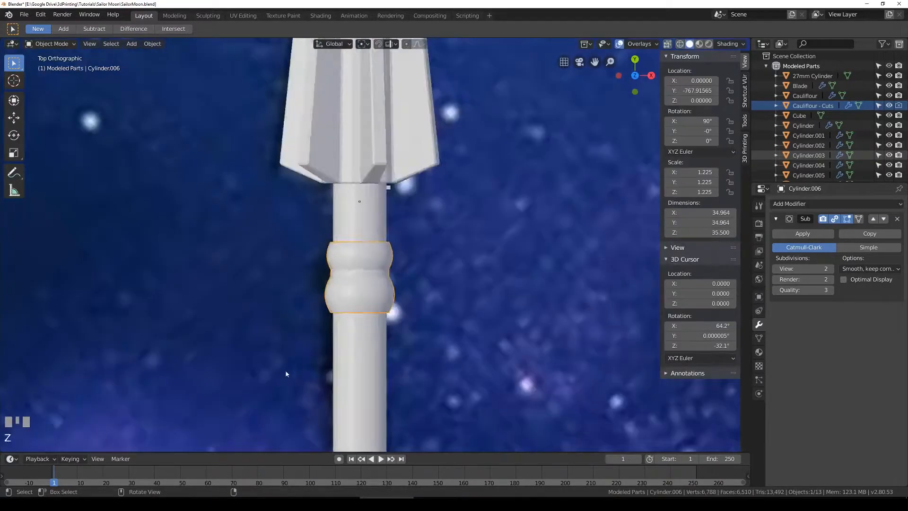
Step: Examine the loops of the double-bulged collar against the photo, shifting the object aside and cancelling the move
middle_drag(286, 373, 297, 364)
key(KP_7)
key(z)
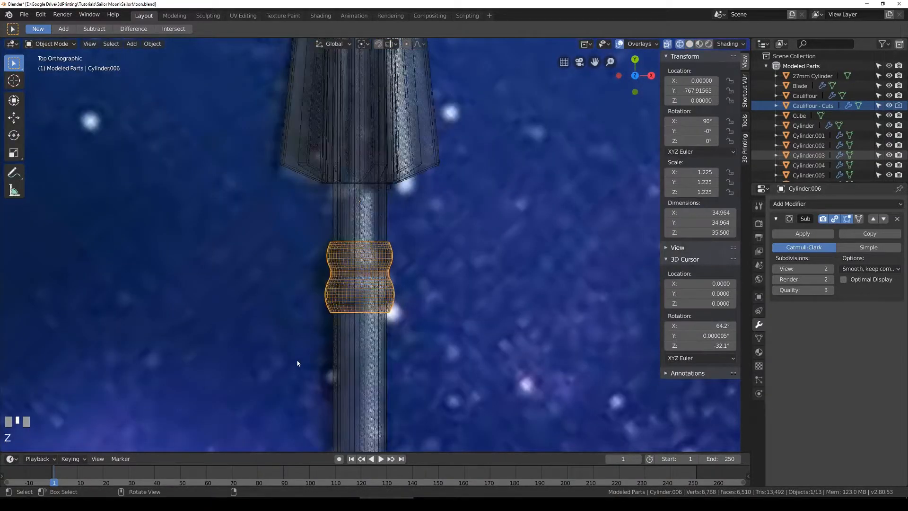
scroll(298, 361, up, 3)
key(Tab)
scroll(340, 346, up, 4)
alt+click(349, 339)
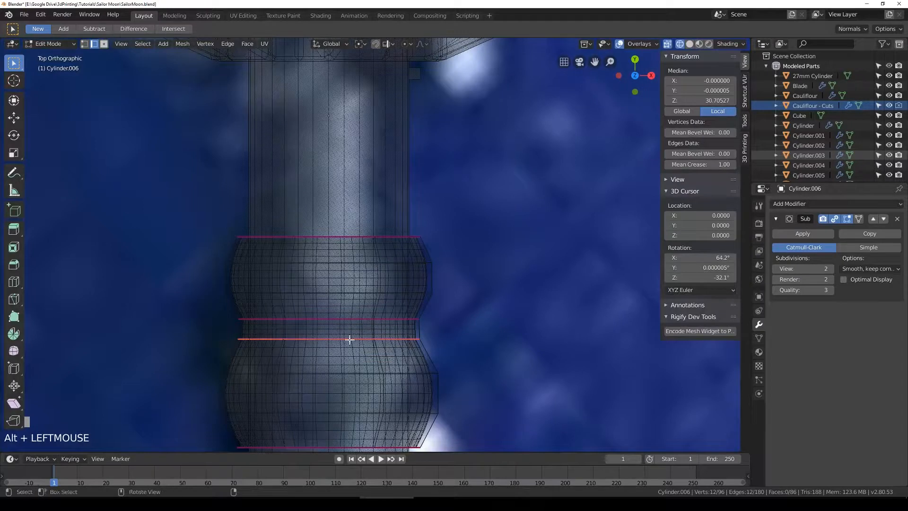
alt+click(343, 375)
alt+shift+click(349, 411)
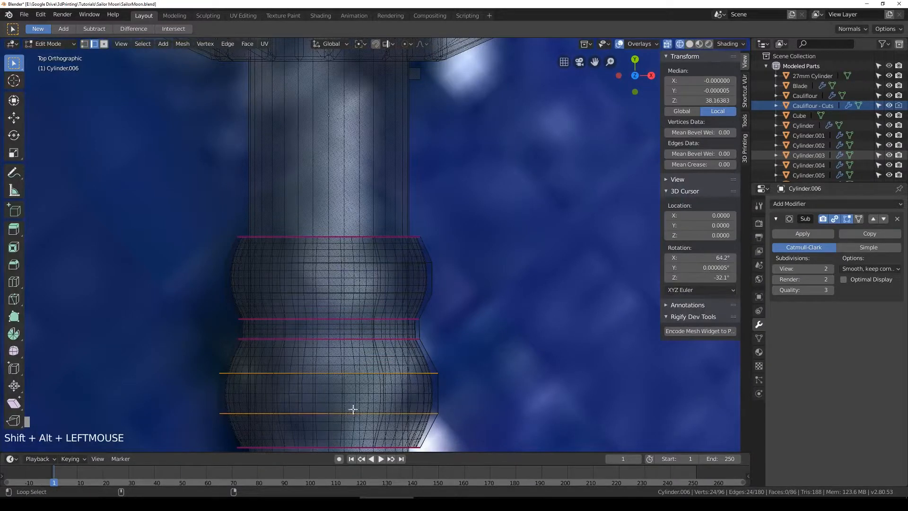
scroll(349, 412, down, 3)
key(Tab)
key(g)
right_click(205, 413)
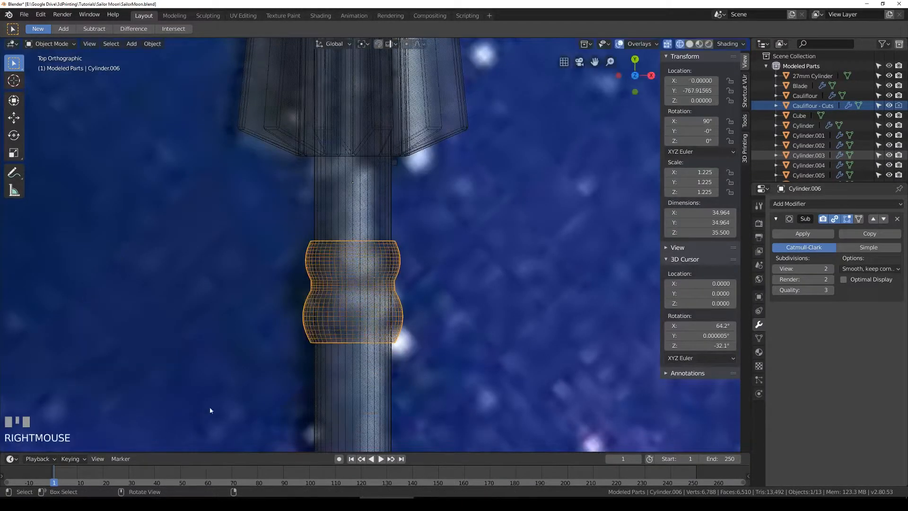
Step: Shift the Reference Photo away from the model to examine the pole's lower end, and cancel the move
scroll(379, 355, down, 4)
shift+click(379, 290)
key(g)
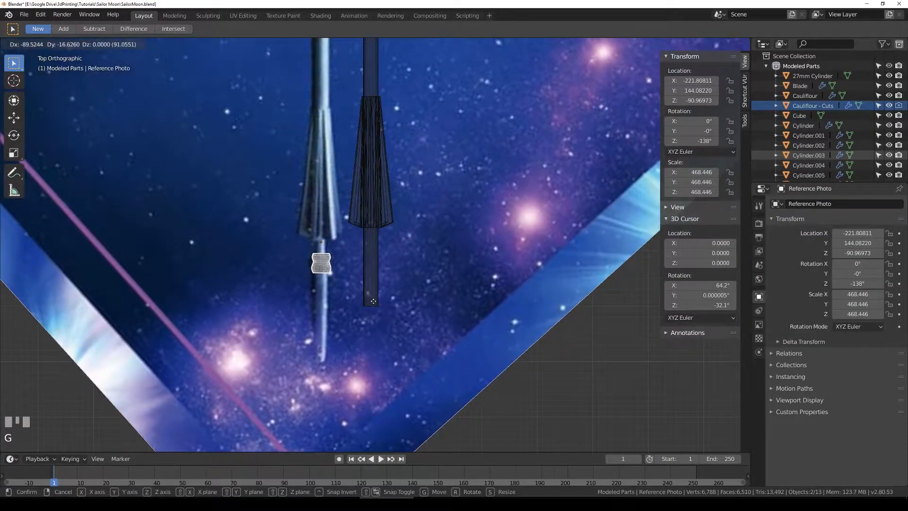
right_click(373, 301)
key(a)
click(553, 353)
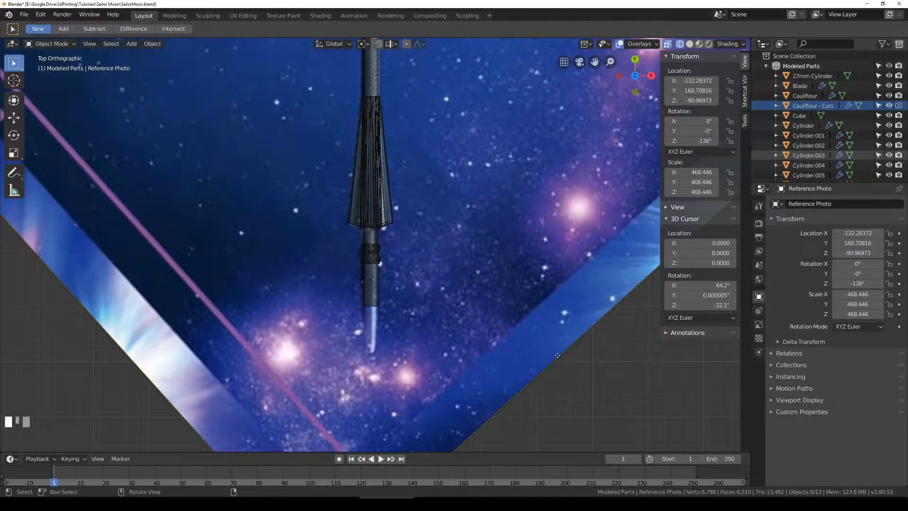
click(767, 66)
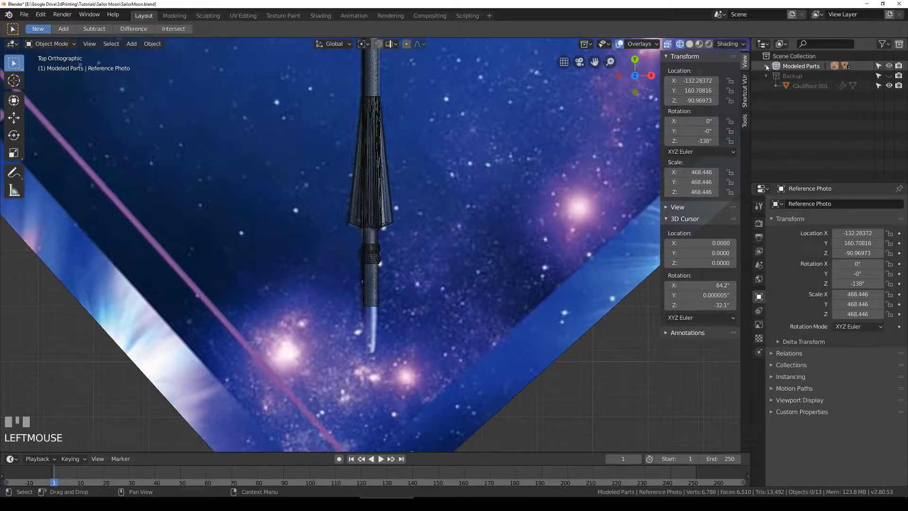
click(766, 65)
scroll(797, 144, down, 2)
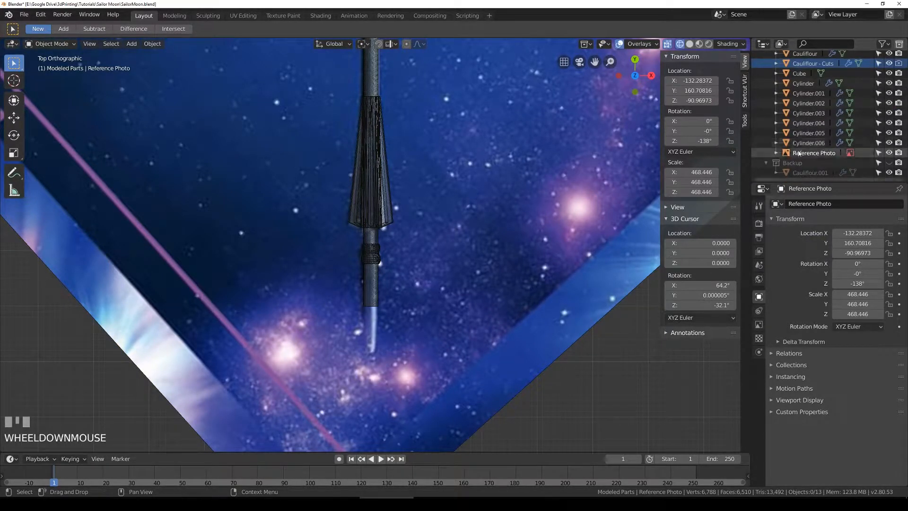
click(798, 153)
key(g)
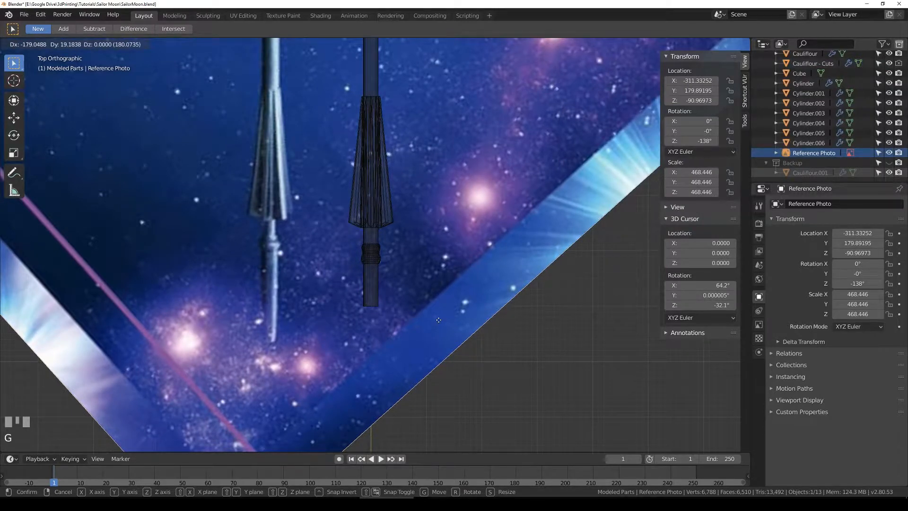
right_click(439, 323)
Step: Select the double-bulged collar and bring the pole's tapered end in the photo into view
click(378, 291)
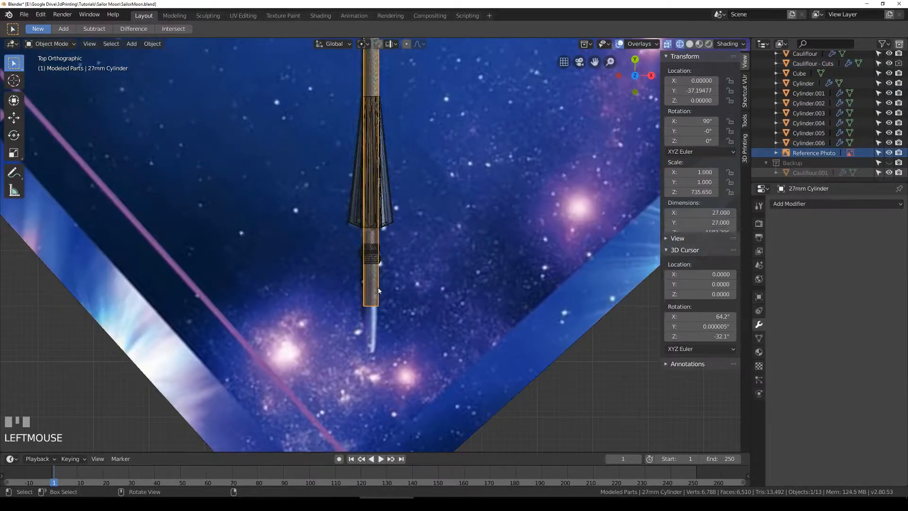
scroll(396, 287, down, 3)
shift+middle_drag(397, 287, 399, 201)
click(377, 223)
scroll(383, 245, up, 3)
scroll(384, 244, down, 1)
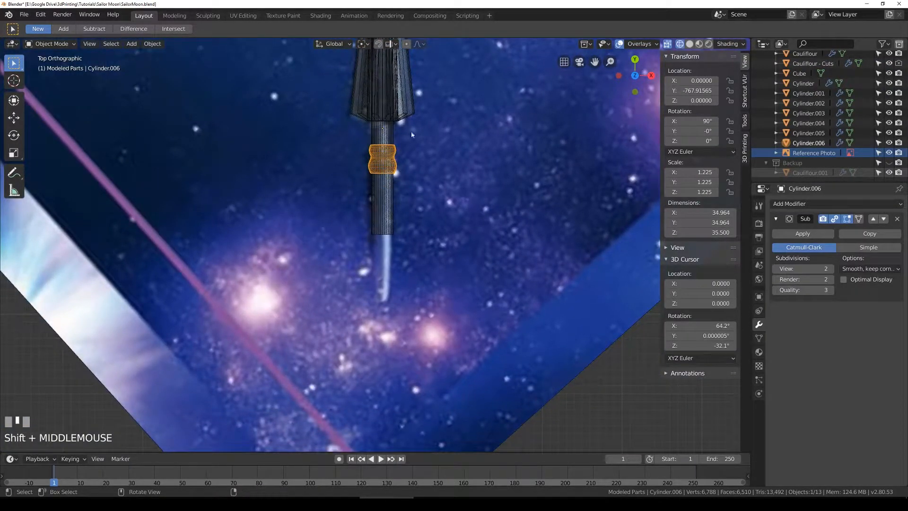
Step: Annotate the area beside the shaft with an arrow labelled Z, curved profile strokes and an X/Y axis sketch with circles
click(14, 175)
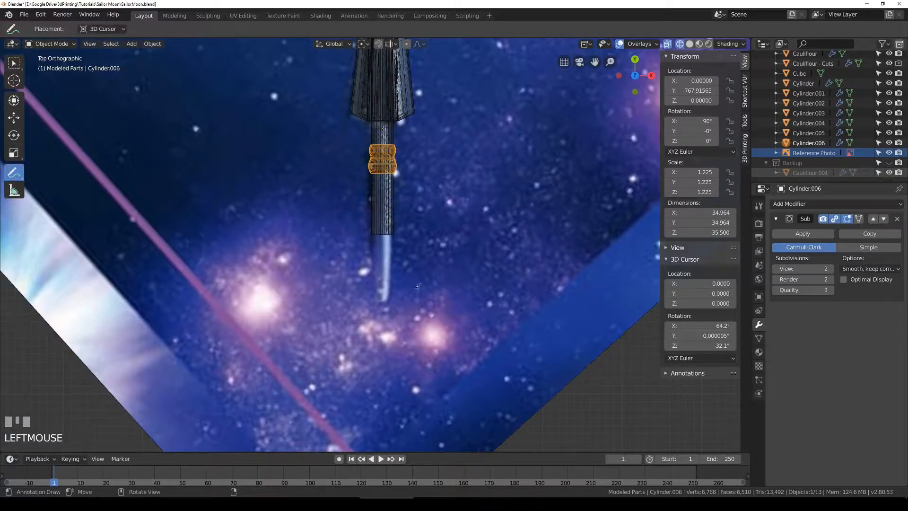
drag(421, 146, 425, 300)
mouse_move(410, 153)
mouse_down()
mouse_move(461, 142)
mouse_move(453, 159)
mouse_move(468, 157)
mouse_up()
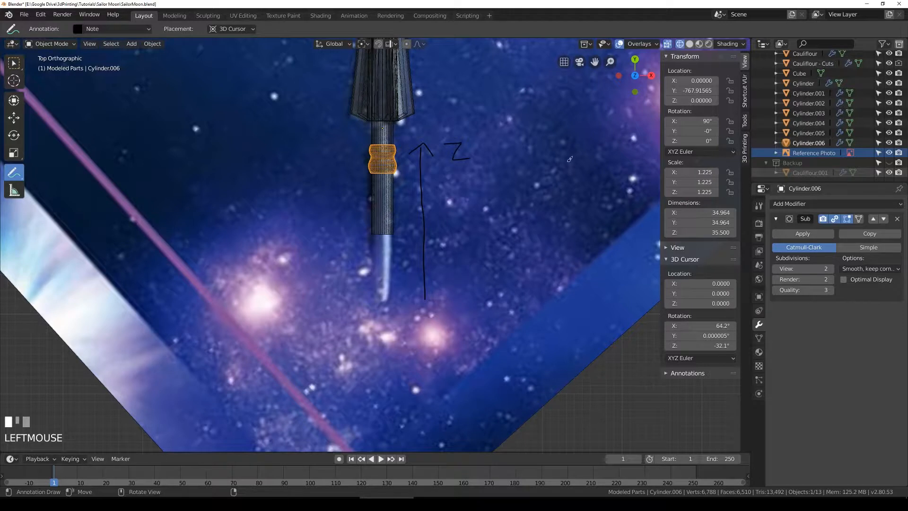
mouse_move(450, 175)
mouse_down()
mouse_move(440, 206)
mouse_move(461, 255)
mouse_up()
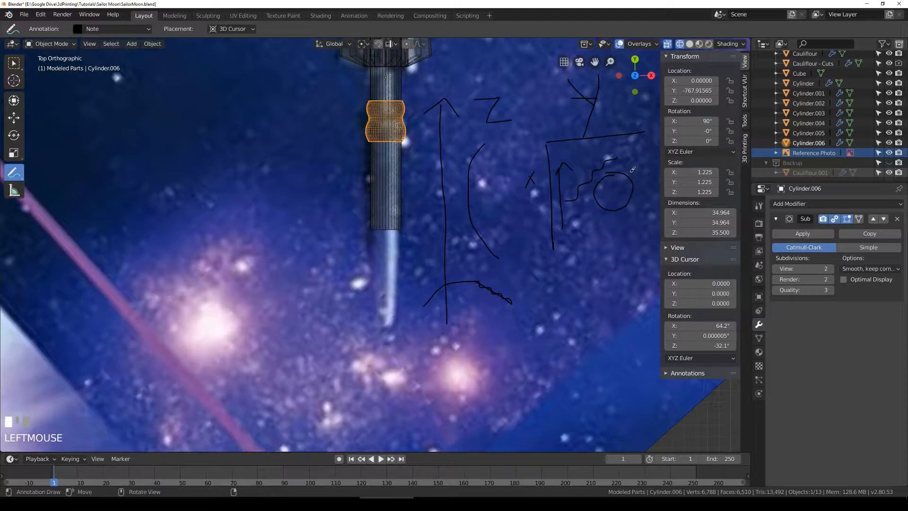
mouse_move(631, 170)
mouse_down()
mouse_move(607, 175)
mouse_move(603, 202)
mouse_move(635, 185)
mouse_move(599, 176)
mouse_move(614, 198)
mouse_move(619, 166)
mouse_move(603, 174)
mouse_up()
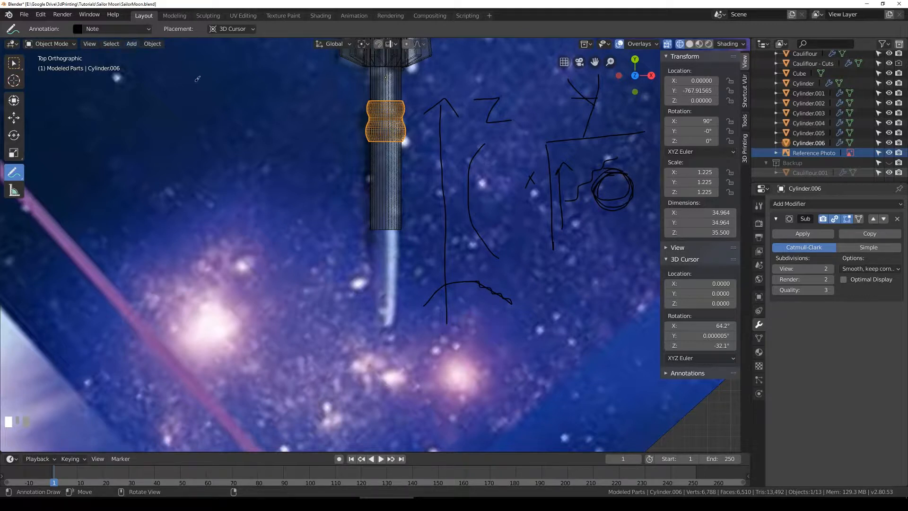
Step: Return to the box selection tool and select the double-bulged collar again
click(14, 63)
click(373, 121)
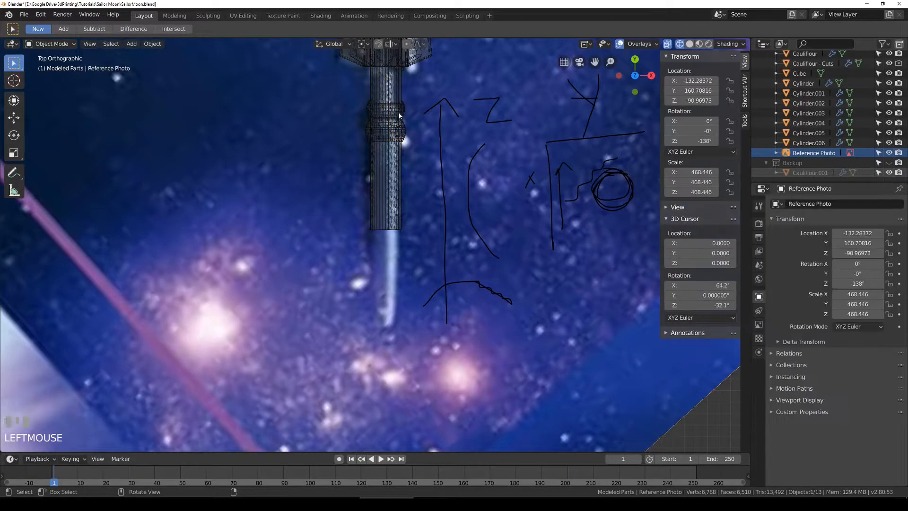
click(383, 123)
scroll(389, 126, up, 2)
click(417, 89)
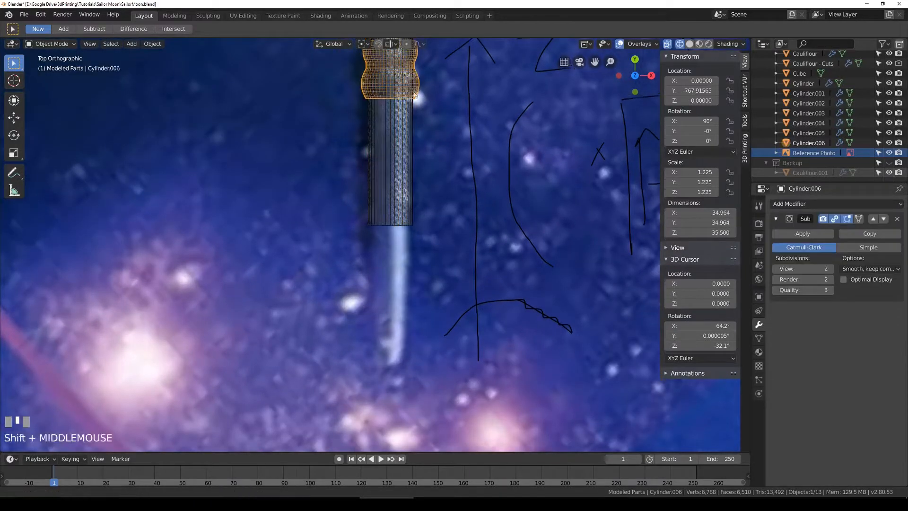
Step: In Edit Mode, extrude the collar's end loop farthest from the fins 134.489 along the shaft and scale the new end to 0.837
shift+middle_drag(416, 88, 397, 145)
key(Tab)
key(a)
key(a)
key(b)
drag(331, 149, 411, 179)
shift+middle_drag(412, 178, 392, 124)
key(e)
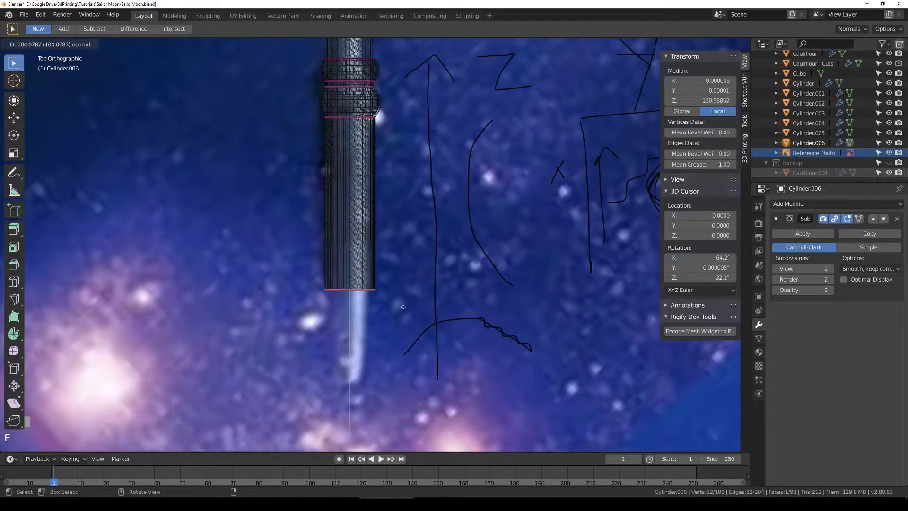
click(389, 346)
key(s)
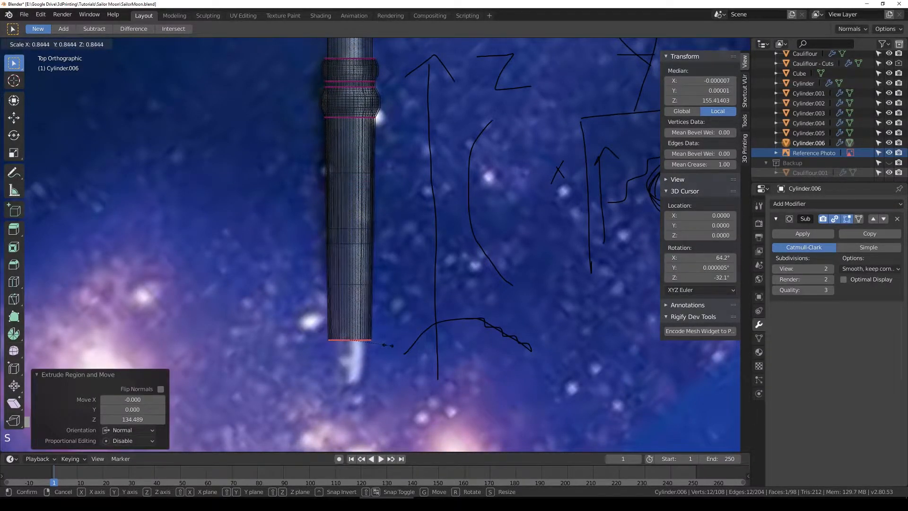
click(387, 333)
shift+middle_drag(385, 318, 388, 258)
Step: Extrude a short tip section from the handle's end and scale its end loop narrower
key(e)
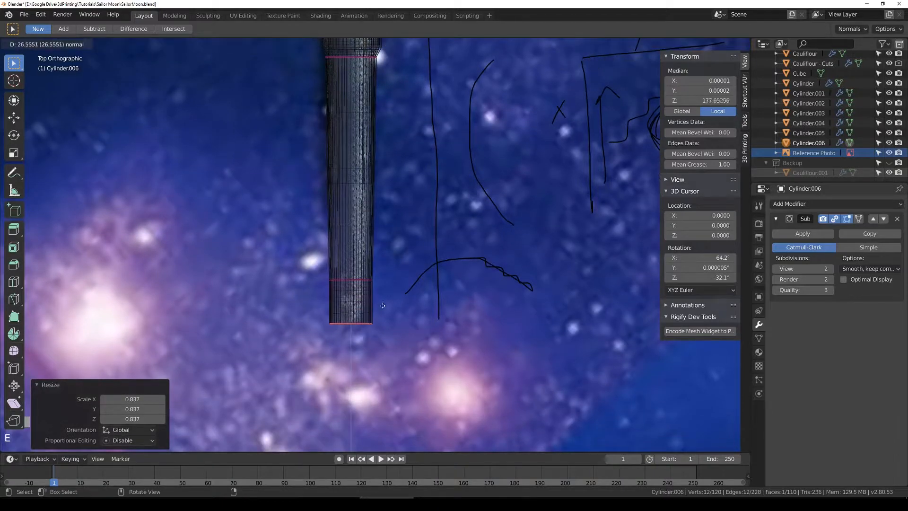
click(387, 299)
key(s)
click(386, 302)
key(Tab)
scroll(387, 302, down, 2)
scroll(386, 301, up, 4)
Step: Select the loop where the short tip section begins and scale it to 0.810
key(Tab)
key(a)
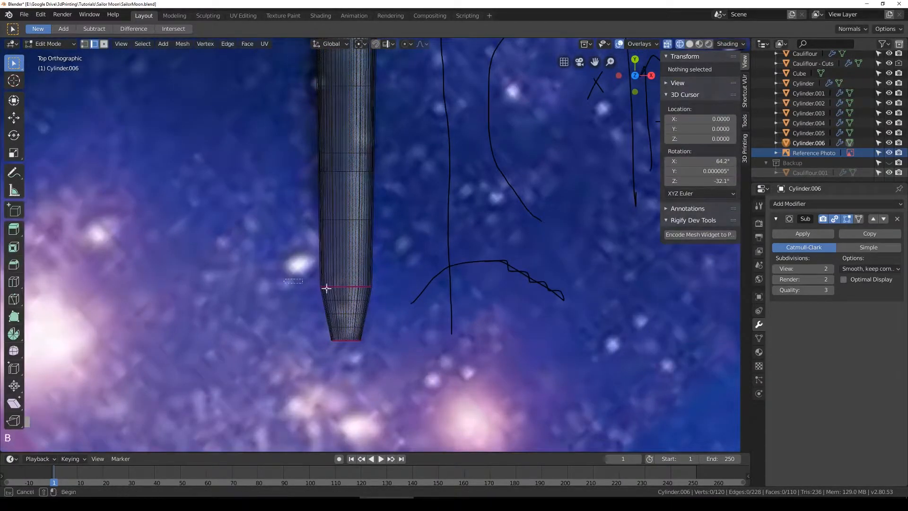
alt+click(350, 287)
key(s)
click(400, 296)
scroll(400, 296, down, 5)
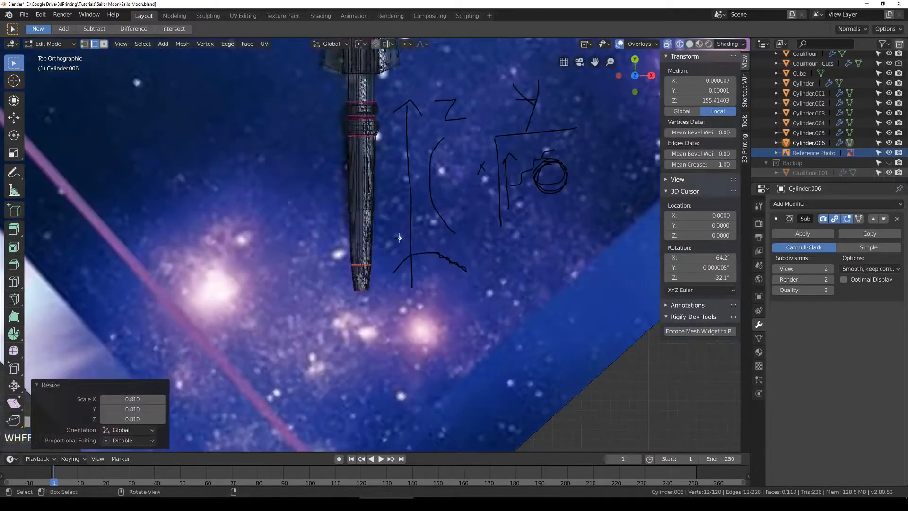
Step: Shift the finished handle piece aside in Object Mode to compare its taper with the photo
key(Tab)
key(g)
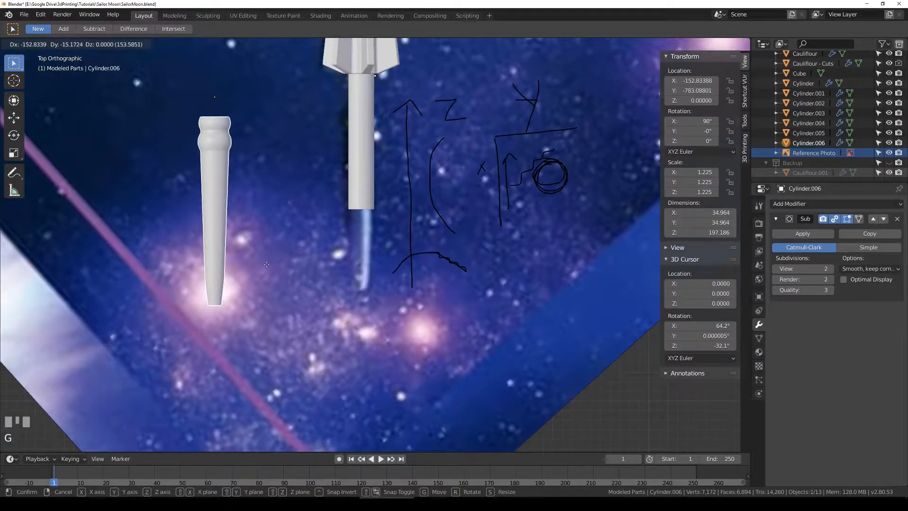
Step: Shorten the 27mm Cylinder by moving its lower end loop about 83.5 units up along Y, inside the handle's ridges
right_click(266, 264)
click(353, 198)
key(Tab)
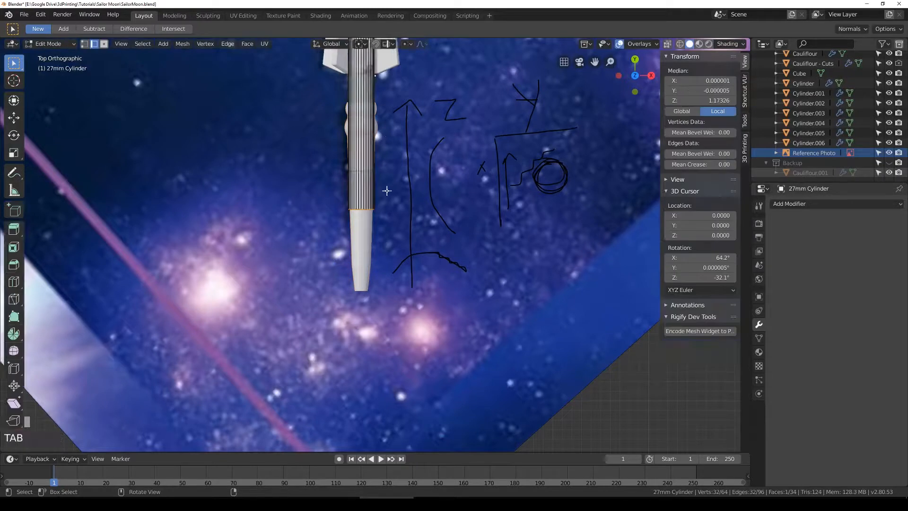
scroll(348, 190, up, 3)
key(a)
key(z)
shift+middle_drag(425, 109, 424, 278)
key(a)
key(a)
alt+click(326, 339)
key(g)
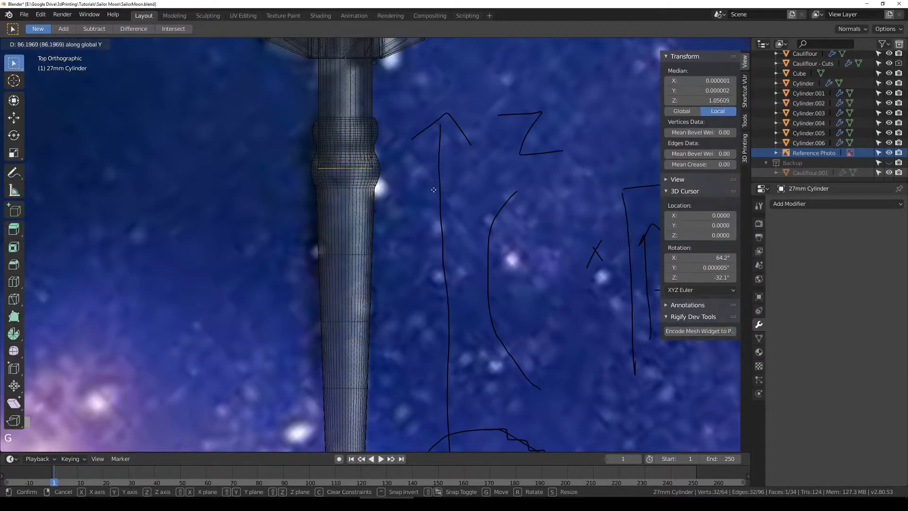
click(434, 196)
key(z)
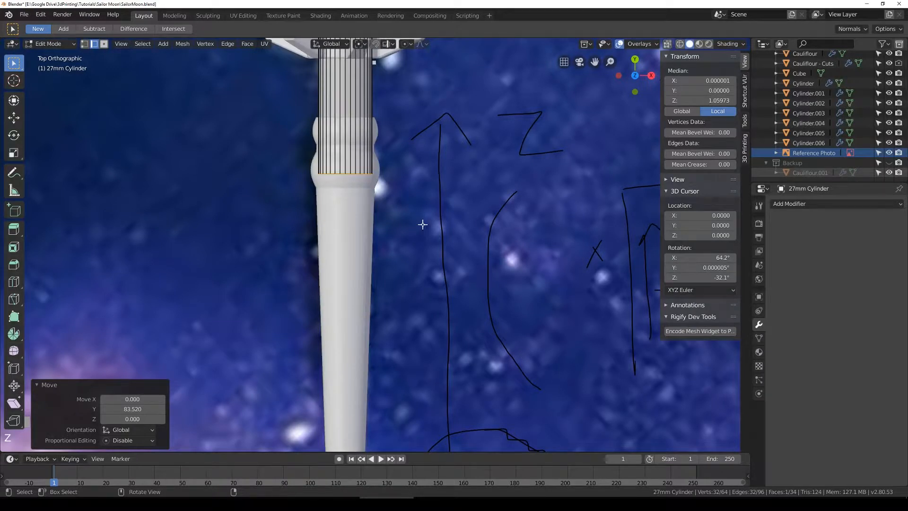
scroll(422, 224, down, 3)
key(Tab)
Step: Extrude the handle's top ring in place and scale the new ring inward to about 0.78
click(362, 259)
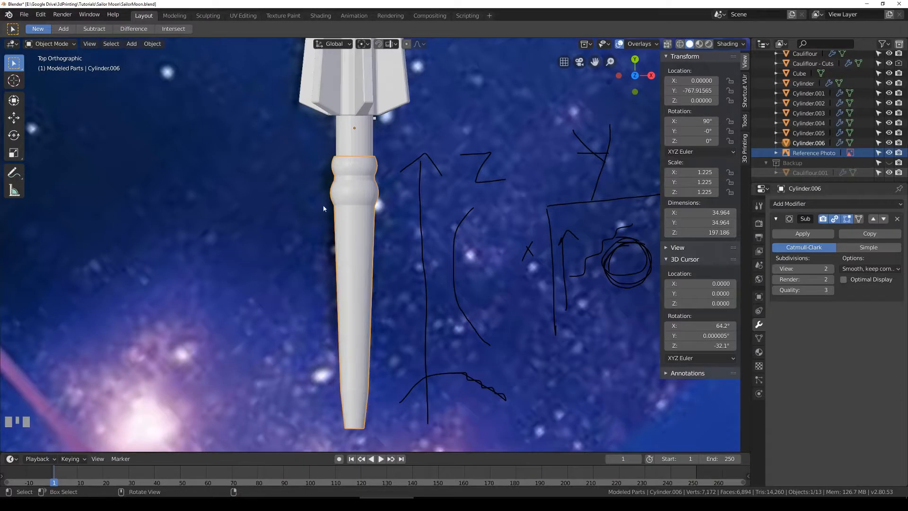
key(z)
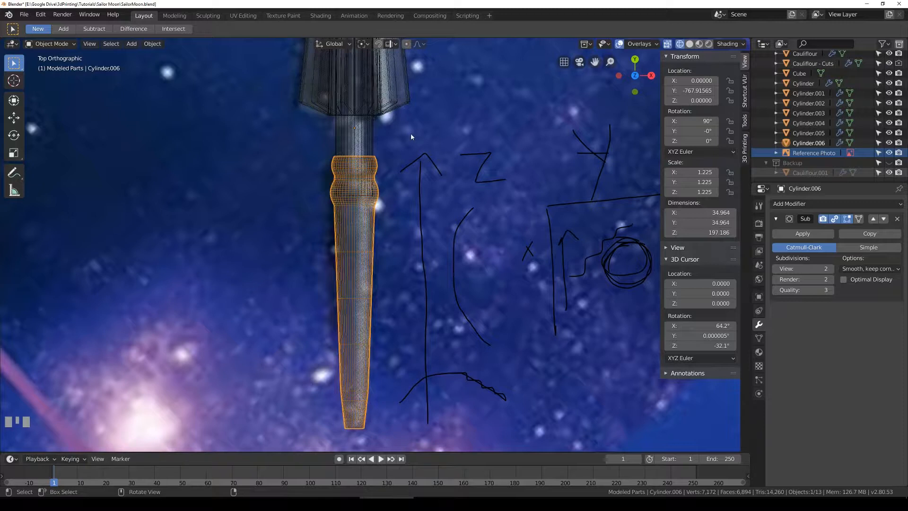
shift+middle_drag(358, 166, 336, 213)
scroll(331, 189, up, 4)
key(Tab)
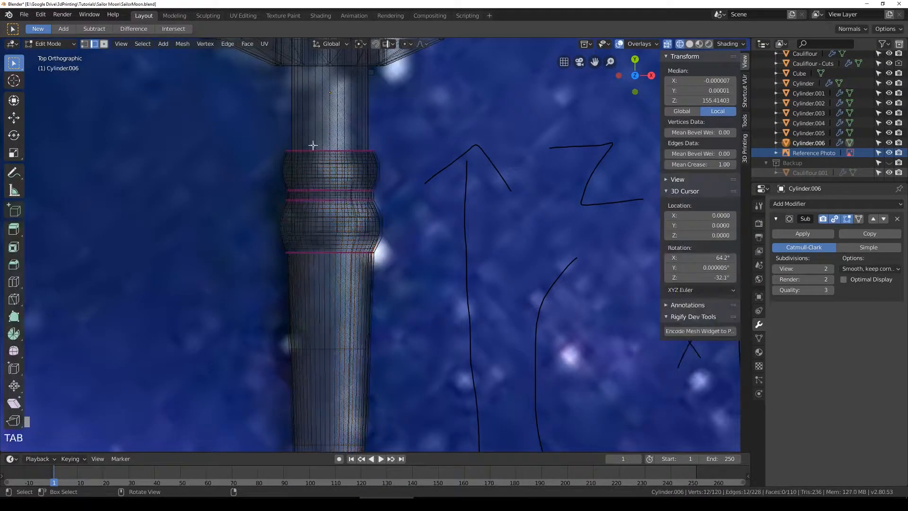
drag(232, 137, 393, 163)
key(e)
key(Escape)
key(s)
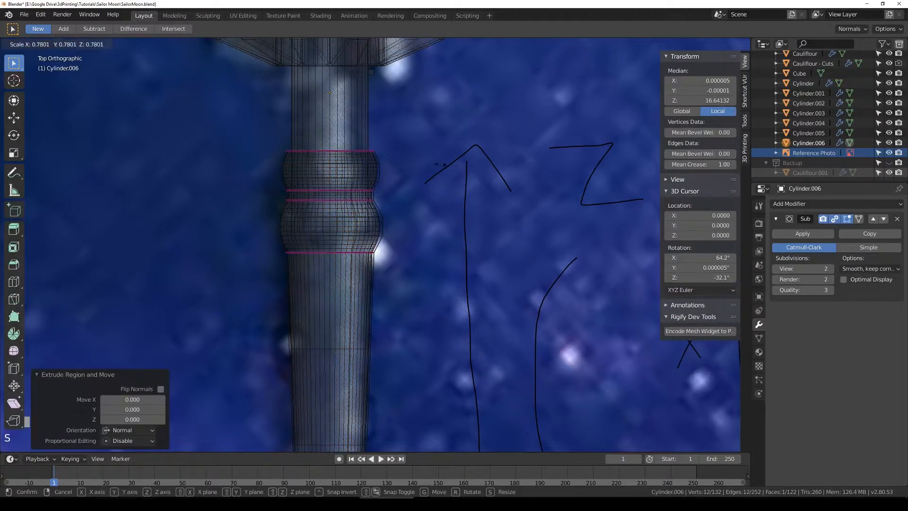
click(442, 164)
Step: Try to extrude the handle's inset top ring about 25 units upward, checking it against the 3/4" pipe picture
key(e)
click(442, 93)
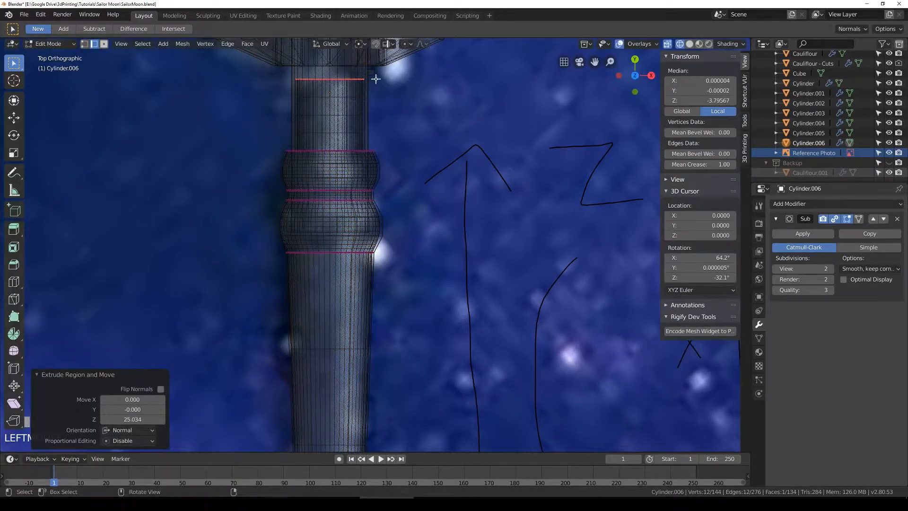
click(603, 502)
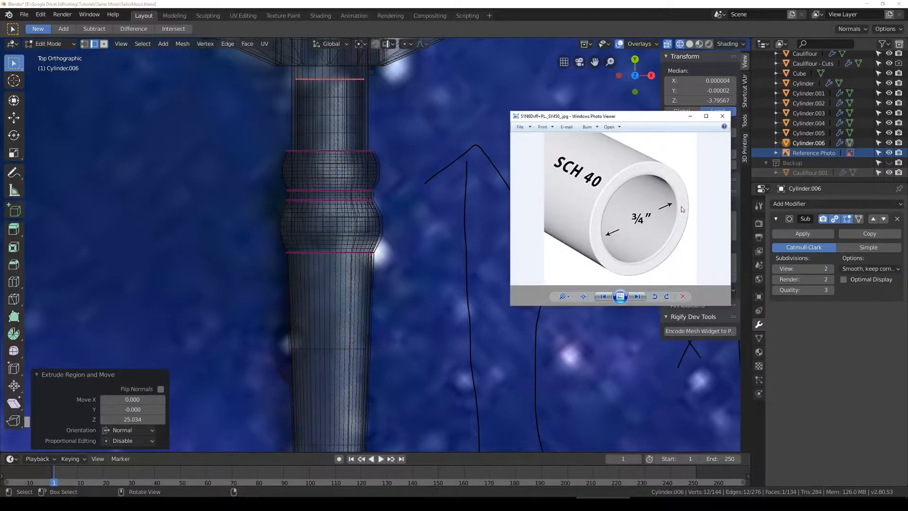
click(690, 117)
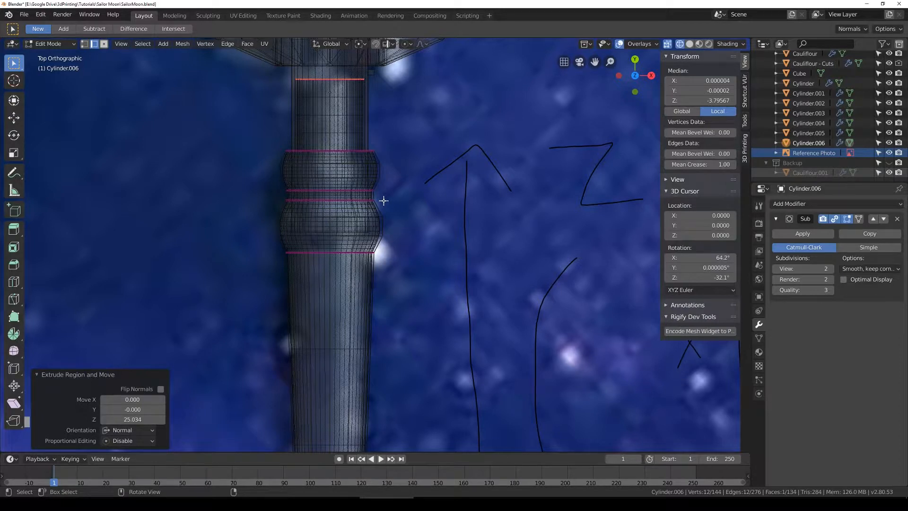
scroll(384, 200, down, 3)
key(ctrl+z)
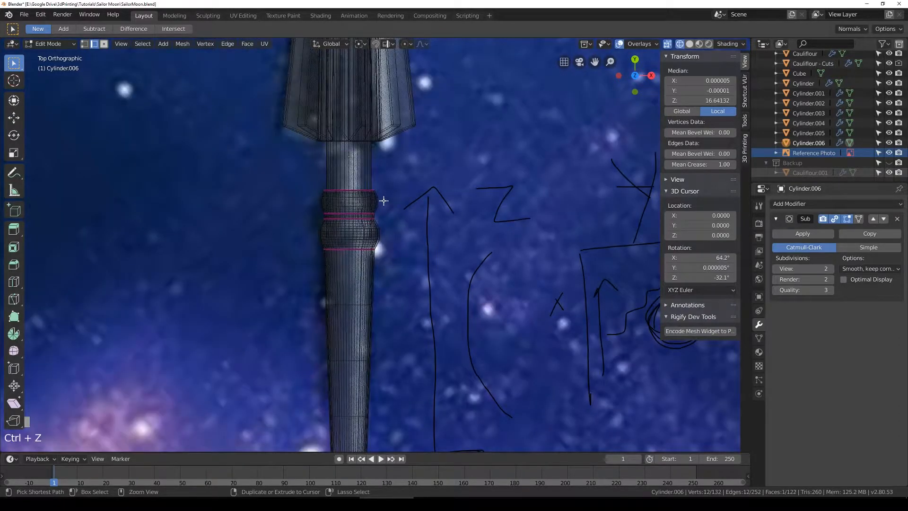
key(Tab)
scroll(384, 203, down, 3)
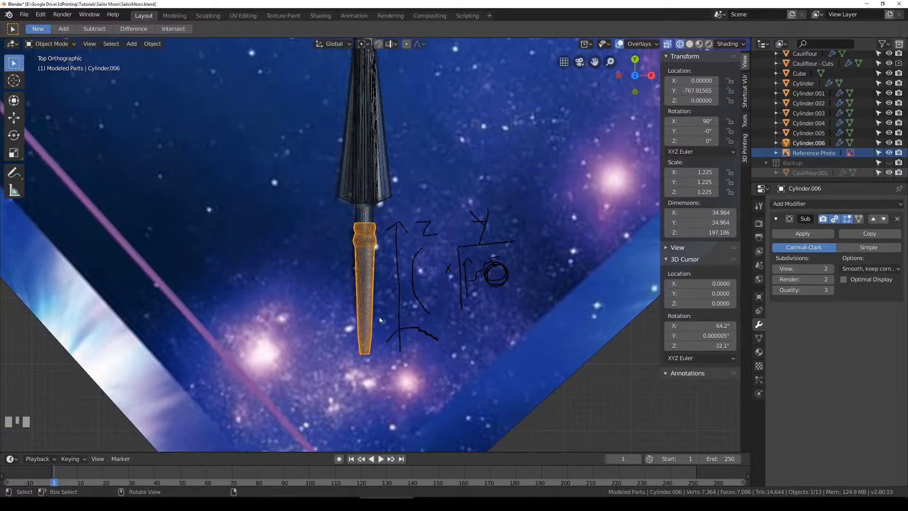
scroll(383, 298, down, 3)
scroll(384, 291, up, 2)
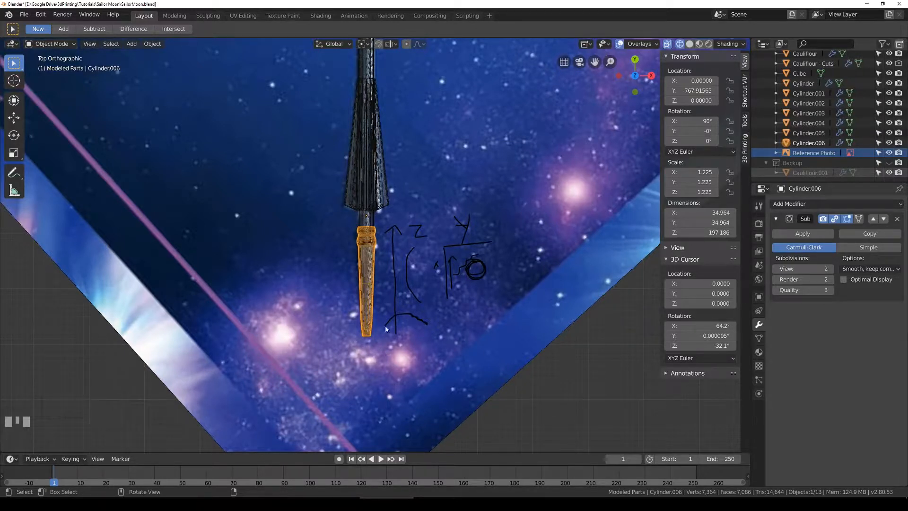
scroll(333, 311, up, 2)
shift+middle_drag(446, 324, 438, 260)
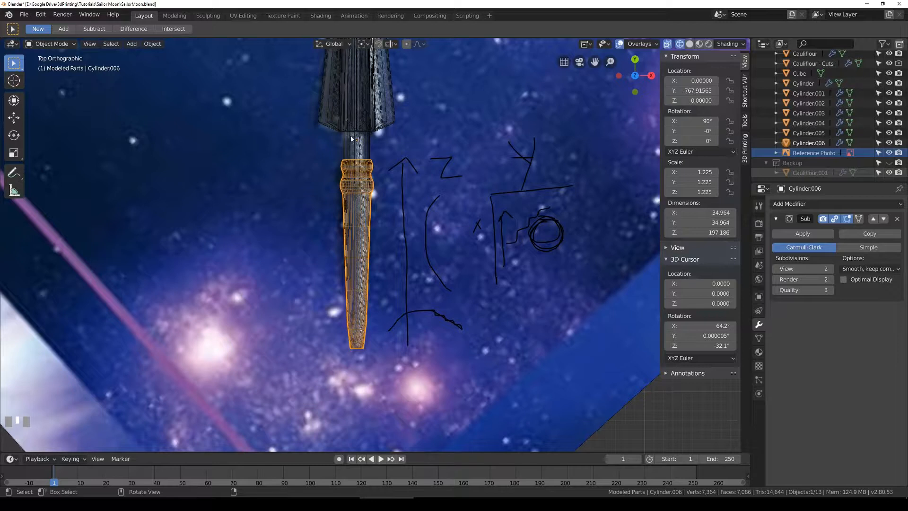
scroll(365, 323, up, 3)
key(g)
key(x)
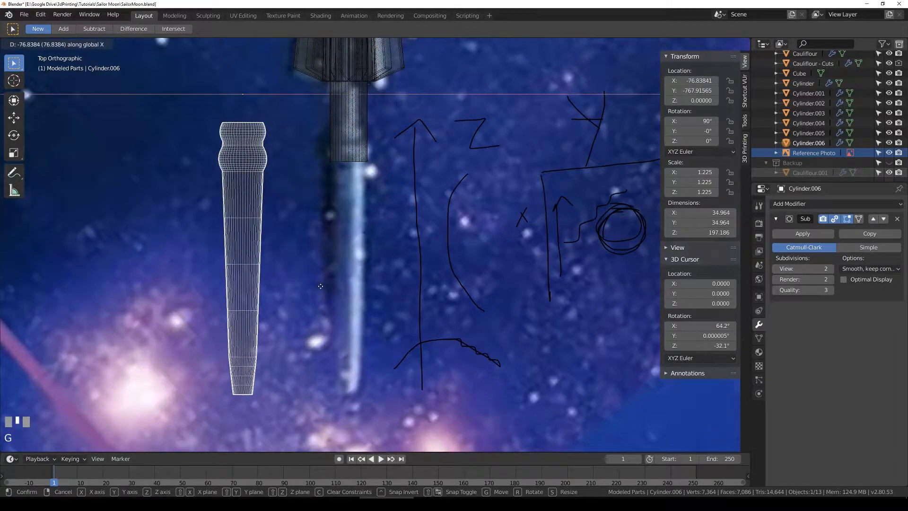
right_click(321, 286)
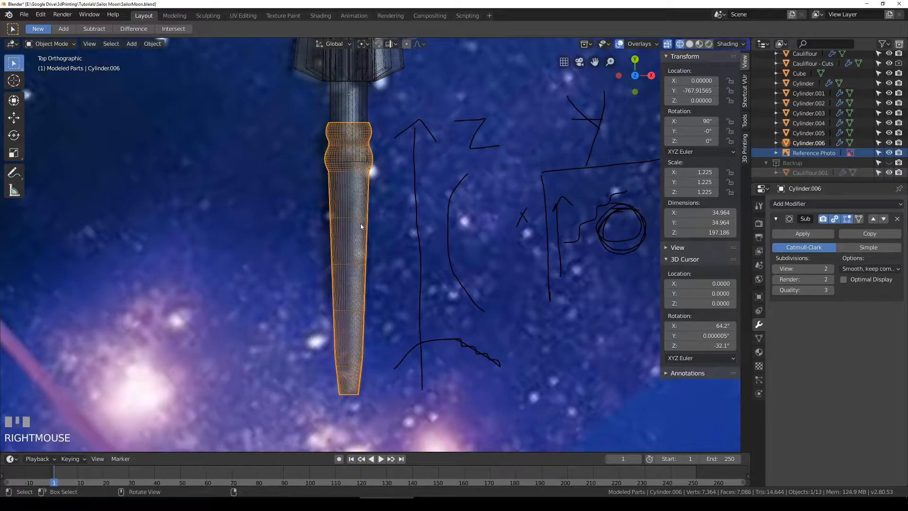
Step: Save the file and extrude the handle's top end rings upward to the base of the fins
key(ctrl+s)
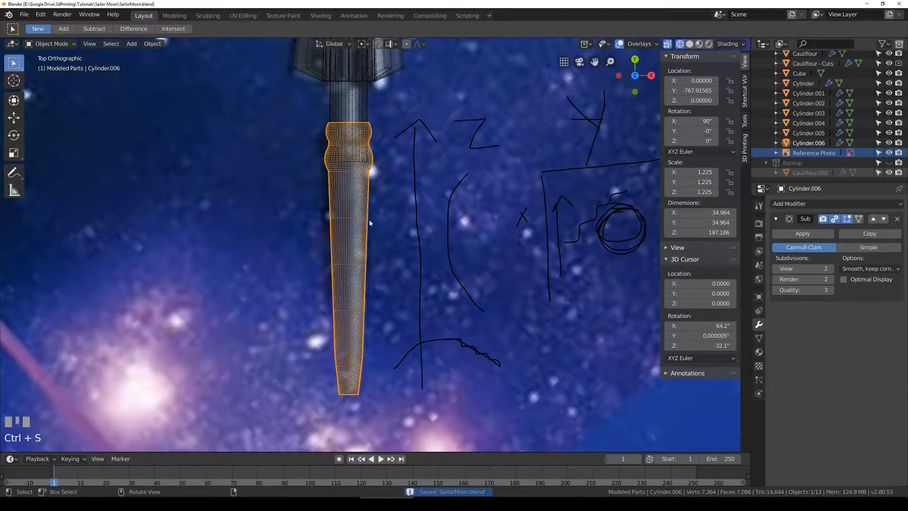
shift+middle_drag(363, 175, 377, 179)
click(361, 189)
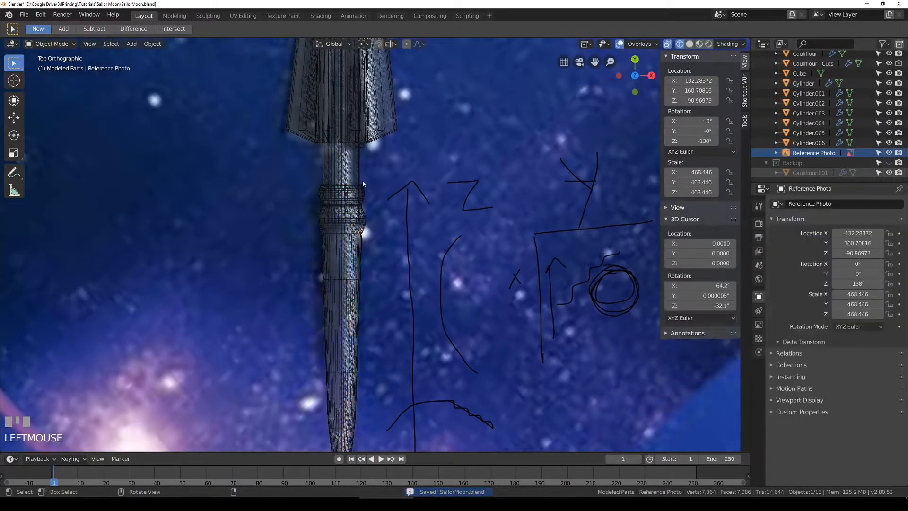
scroll(361, 183, up, 2)
click(367, 138)
scroll(367, 138, up, 2)
key(Tab)
key(a)
key(a)
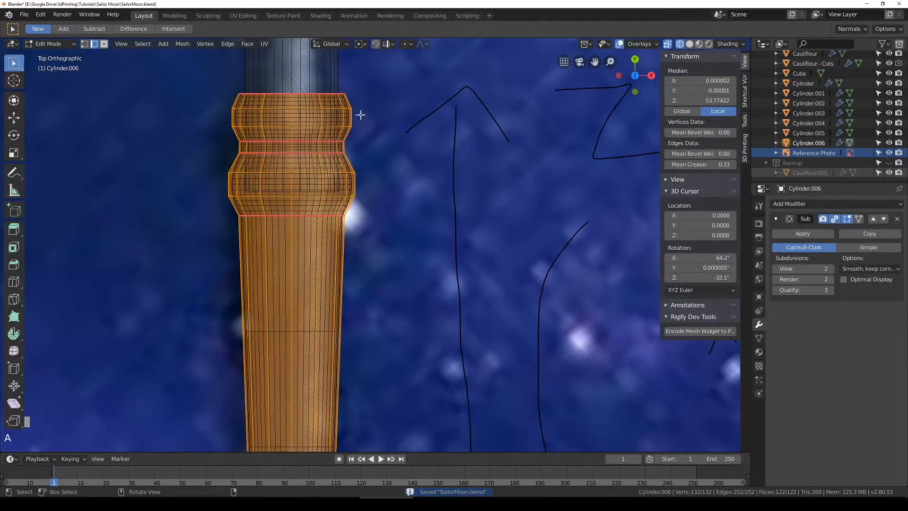
shift+middle_drag(369, 119, 393, 225)
key(a)
key(b)
drag(259, 194, 416, 212)
key(e)
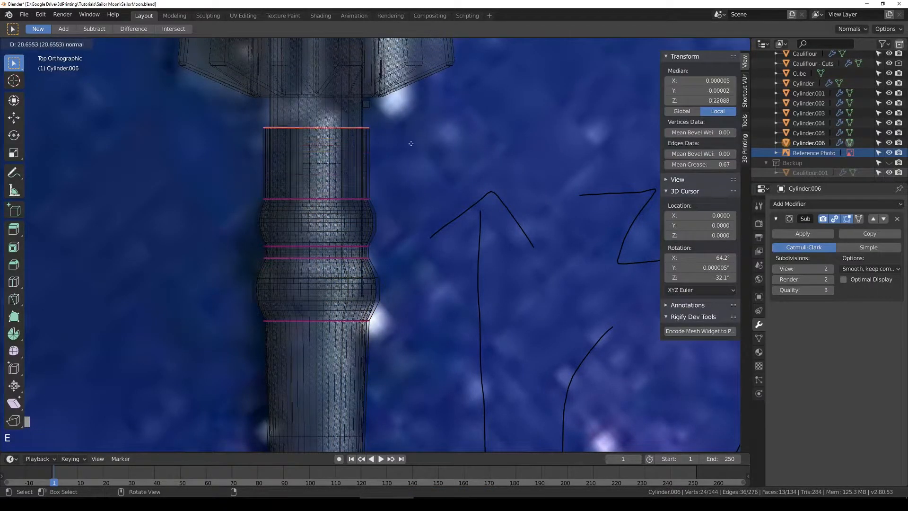
click(417, 118)
key(Tab)
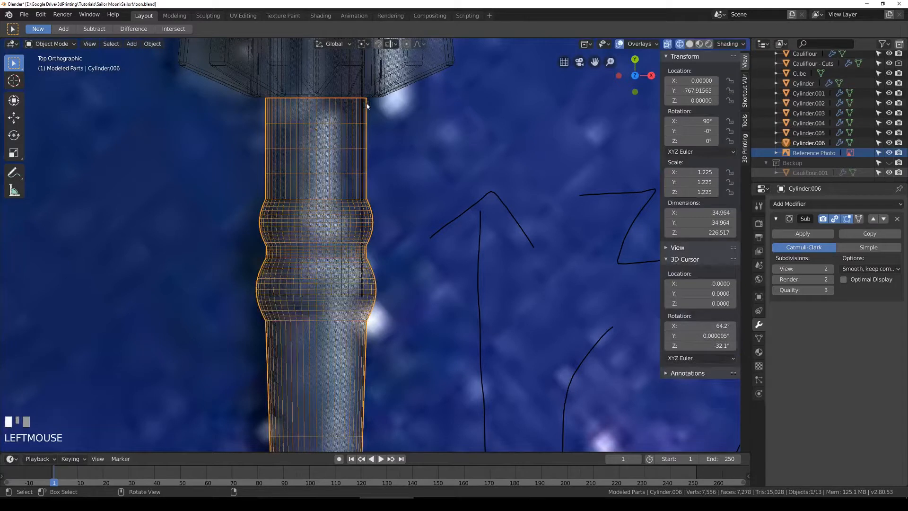
Step: Delete the small cube beside the handle's upper end
click(373, 109)
click(367, 104)
key(Delete)
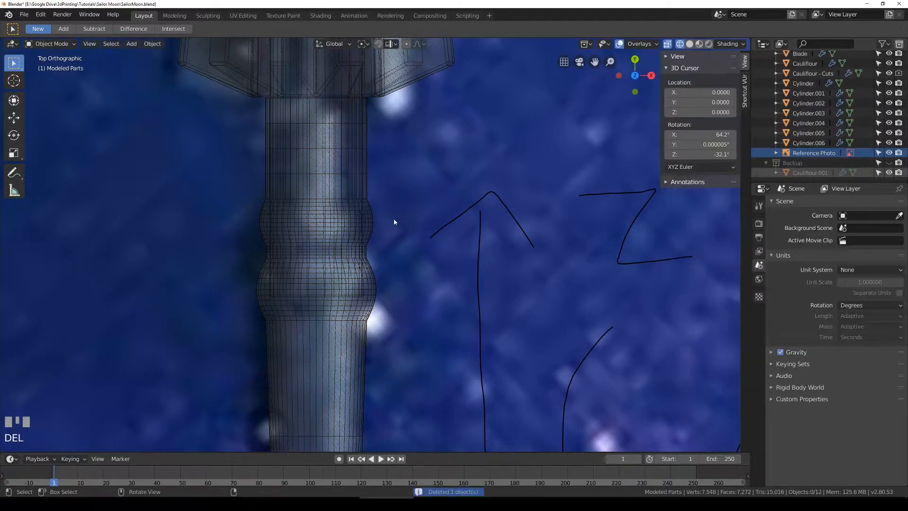
scroll(378, 227, down, 1)
click(347, 234)
click(374, 233)
scroll(401, 254, down, 4)
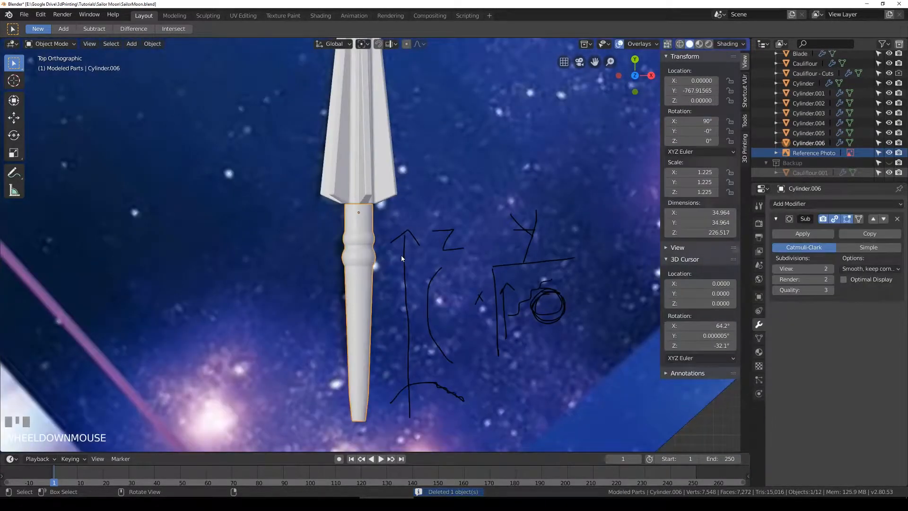
key(g)
right_click(323, 261)
scroll(354, 243, up, 2)
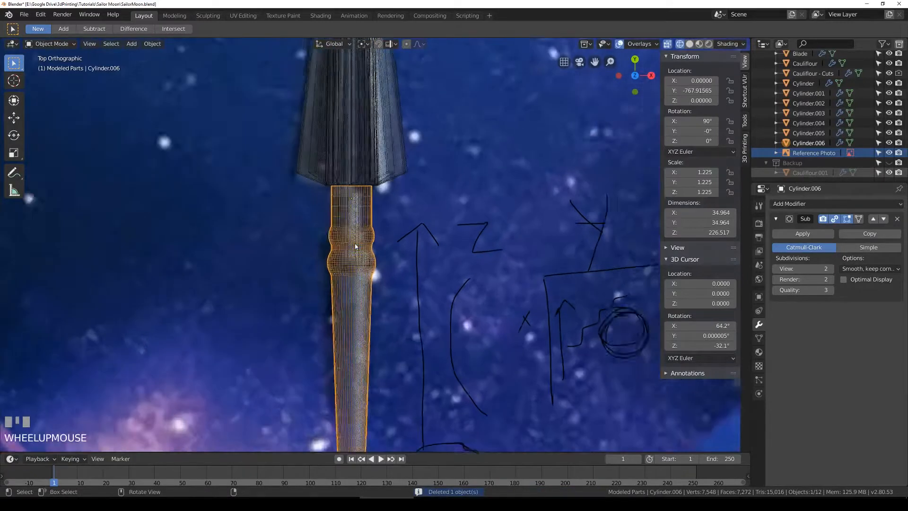
Step: Scale down the edge loop at the handle's free end to give it a narrower tip
scroll(354, 260, down, 4)
middle_drag(369, 367, 432, 203)
middle_drag(351, 336, 388, 312)
scroll(388, 312, up, 2)
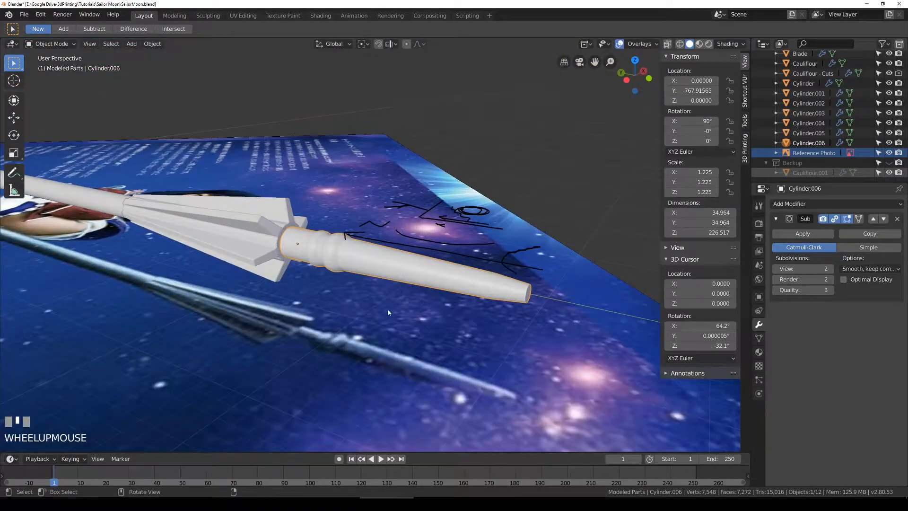
middle_drag(459, 292, 406, 279)
scroll(476, 282, up, 3)
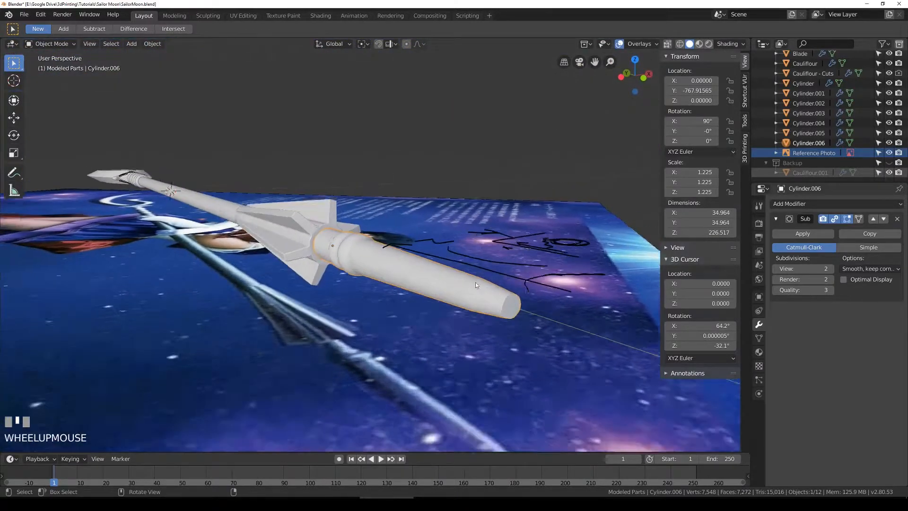
key(Tab)
alt+click(586, 325)
shift+middle_drag(586, 325, 502, 320)
key(s)
click(558, 333)
key(Tab)
Step: In the right side view, annotate an upward Z axis and long split lines running along the handle
scroll(325, 296, down, 3)
middle_drag(325, 296, 309, 275)
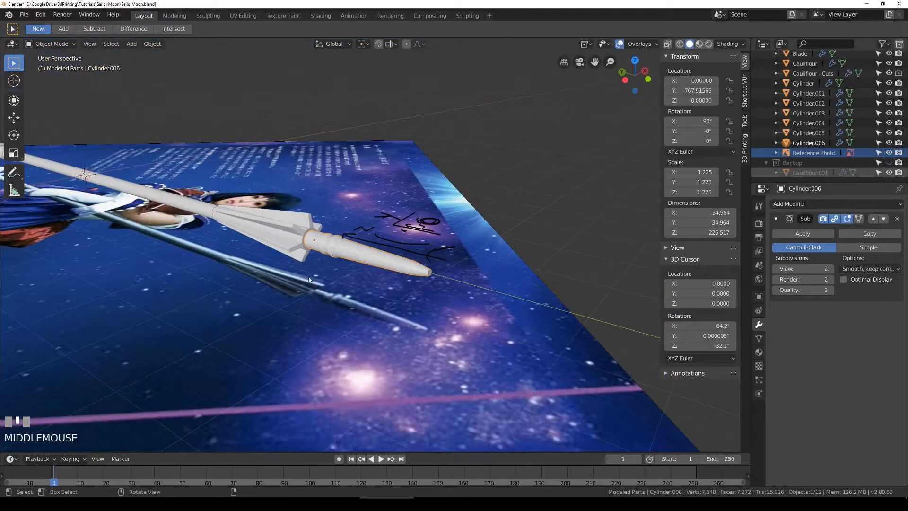
key(KP_1)
key(KP_7)
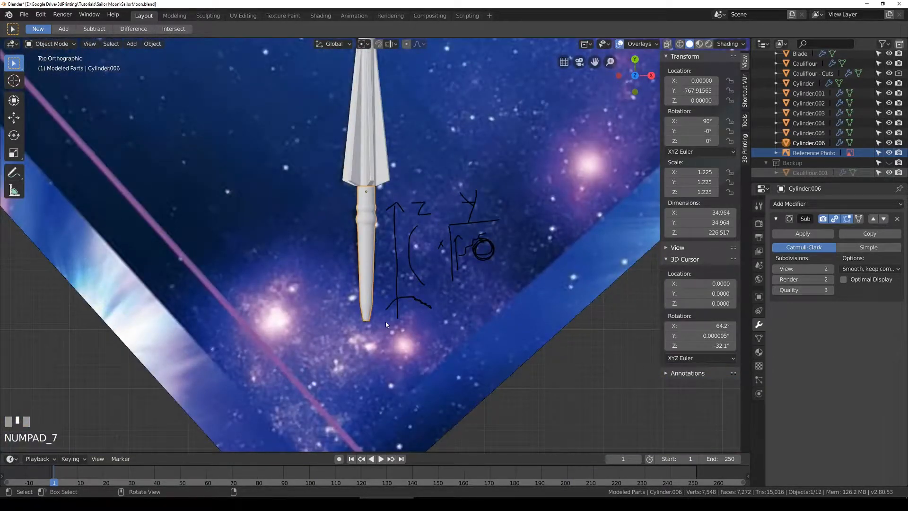
key(KP_1)
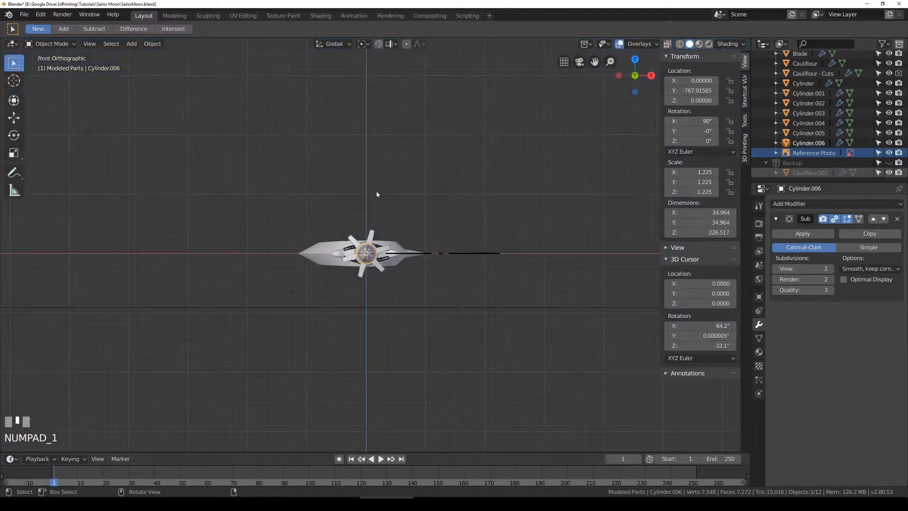
key(KP_3)
scroll(410, 225, up, 3)
shift+middle_drag(411, 225, 228, 223)
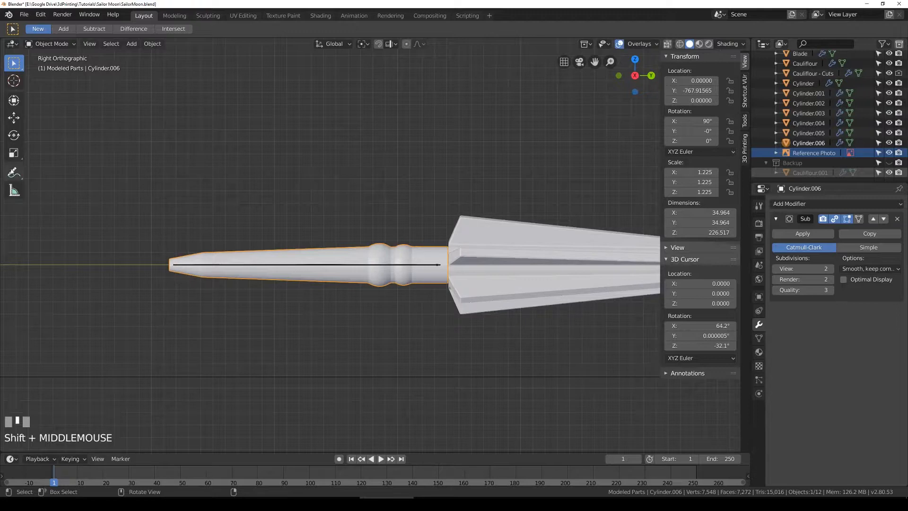
click(13, 173)
mouse_move(154, 268)
mouse_down()
mouse_move(144, 210)
mouse_move(215, 221)
mouse_up()
drag(165, 261, 488, 257)
drag(165, 255, 469, 249)
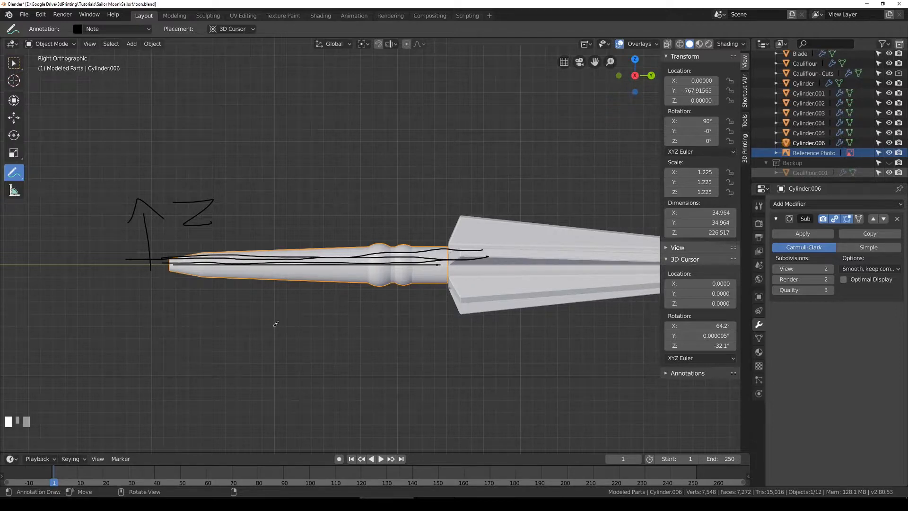
Step: Annotate the handle's upper and lower halves with letter marks and a short tick across the split line
scroll(340, 258, up, 2)
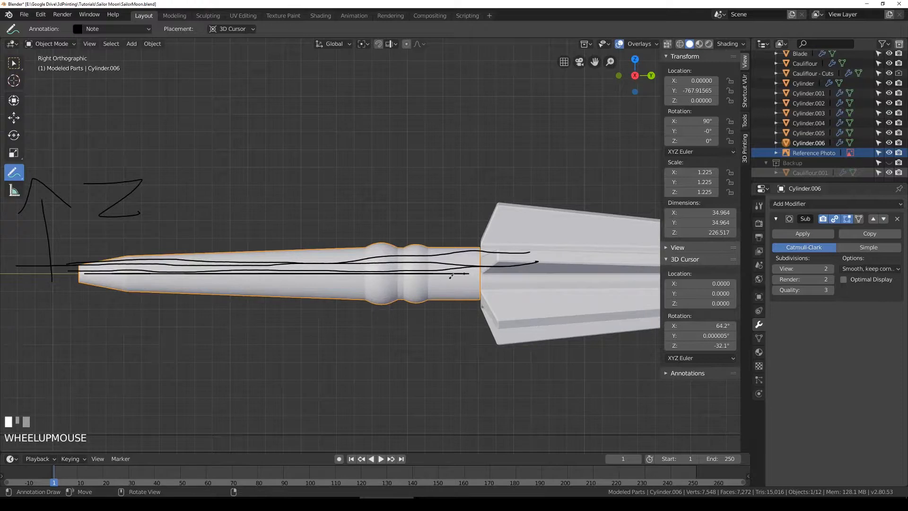
drag(337, 281, 336, 294)
mouse_move(335, 253)
mouse_down()
mouse_move(336, 261)
mouse_move(343, 253)
mouse_move(314, 276)
mouse_up()
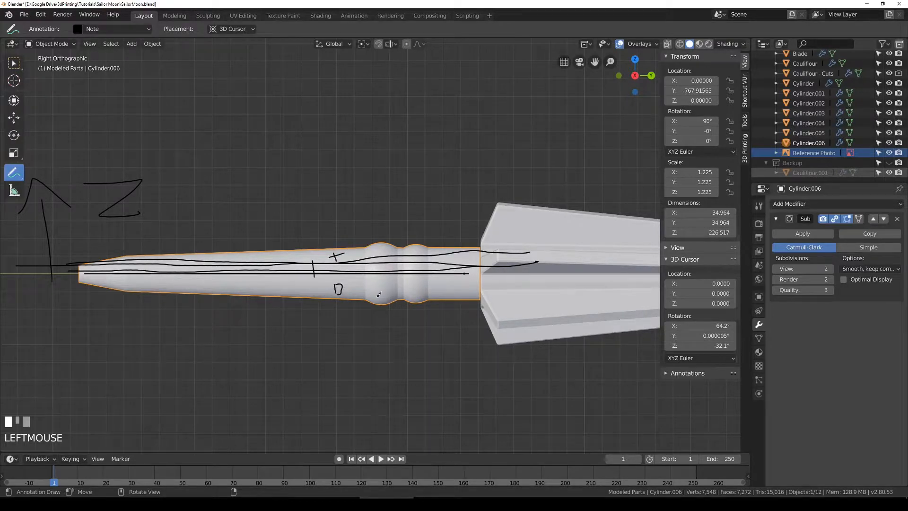
Step: Annotate a curved arc and an upward arrow above the handle, and return to the top view
mouse_move(258, 213)
mouse_down()
mouse_move(408, 182)
mouse_move(419, 195)
mouse_move(439, 125)
mouse_move(461, 139)
mouse_up()
mouse_move(418, 189)
mouse_down()
mouse_move(409, 166)
mouse_move(386, 160)
mouse_up()
right_click(386, 159)
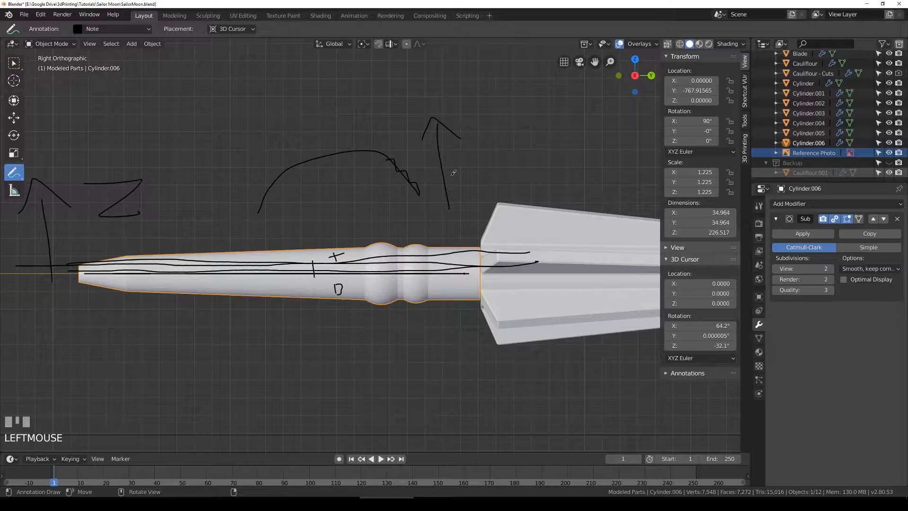
key(KP_7)
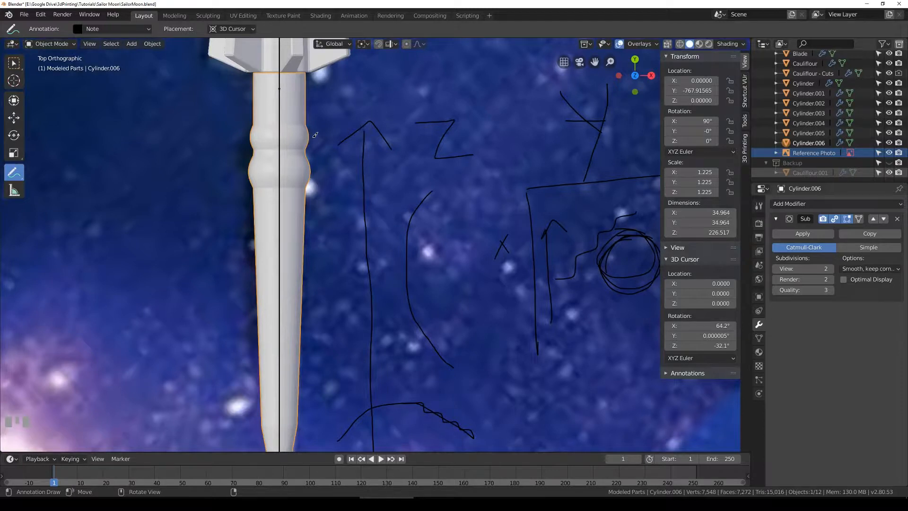
Step: Check the annotated lower handle and fins from several perspective angles and save the file
scroll(345, 138, down, 3)
middle_drag(345, 138, 348, 192)
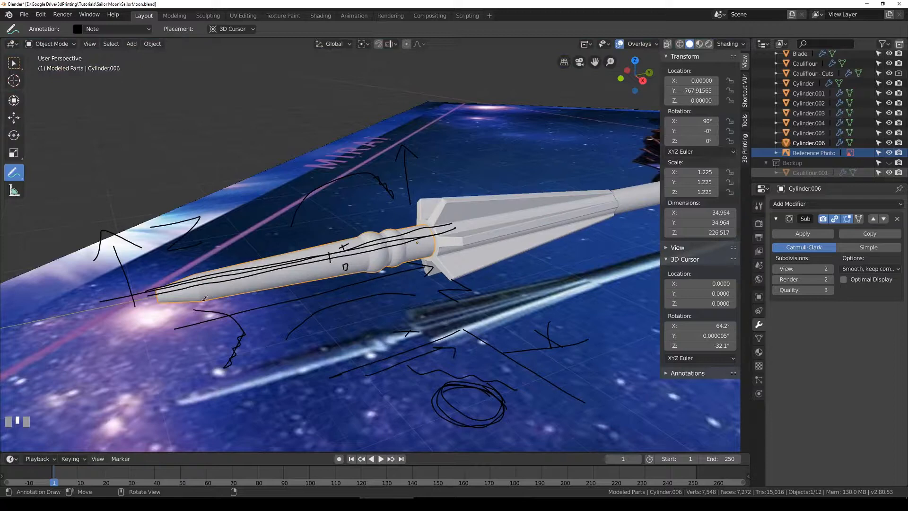
middle_drag(376, 253, 260, 295)
scroll(260, 294, down, 2)
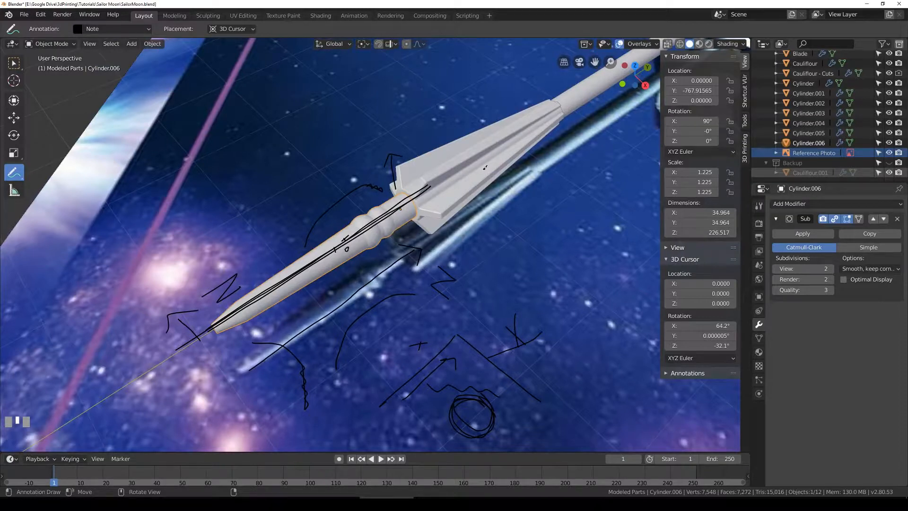
middle_drag(392, 222, 440, 234)
key(ctrl+s)
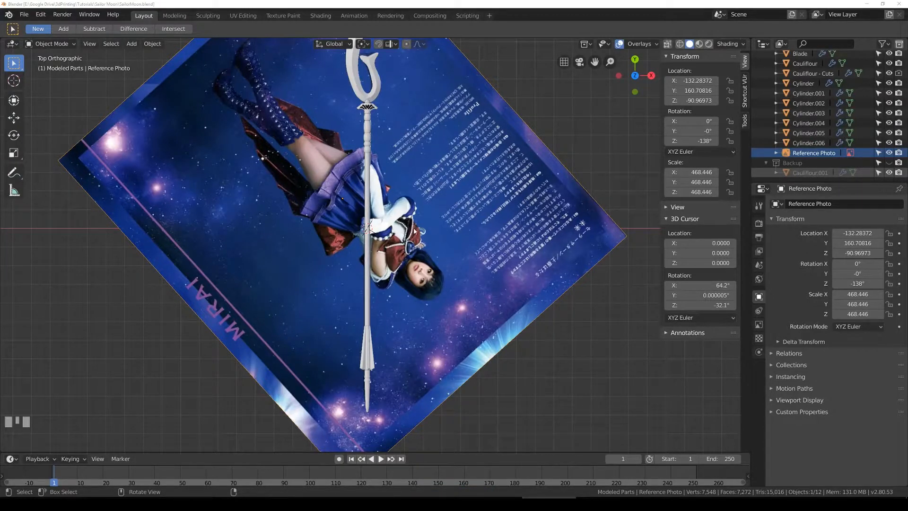
Step: In the top view, select the 27mm Cylinder shaft and switch the display to wireframe
middle_drag(415, 231, 435, 220)
key(KP_7)
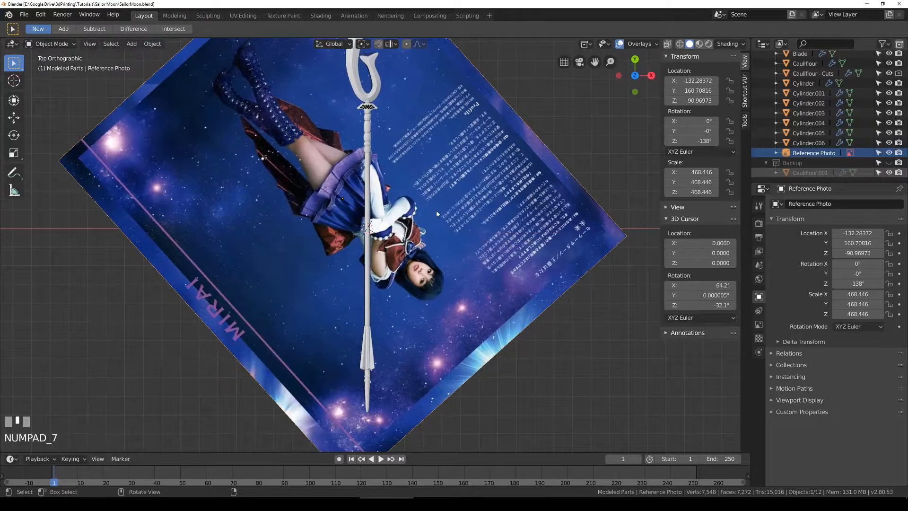
shift+middle_drag(436, 209, 453, 220)
scroll(451, 230, down, 1)
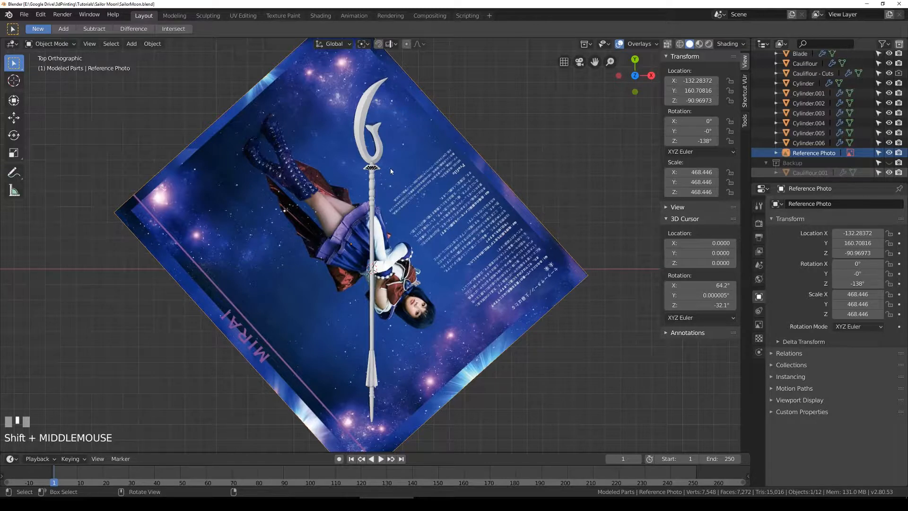
scroll(387, 170, up, 2)
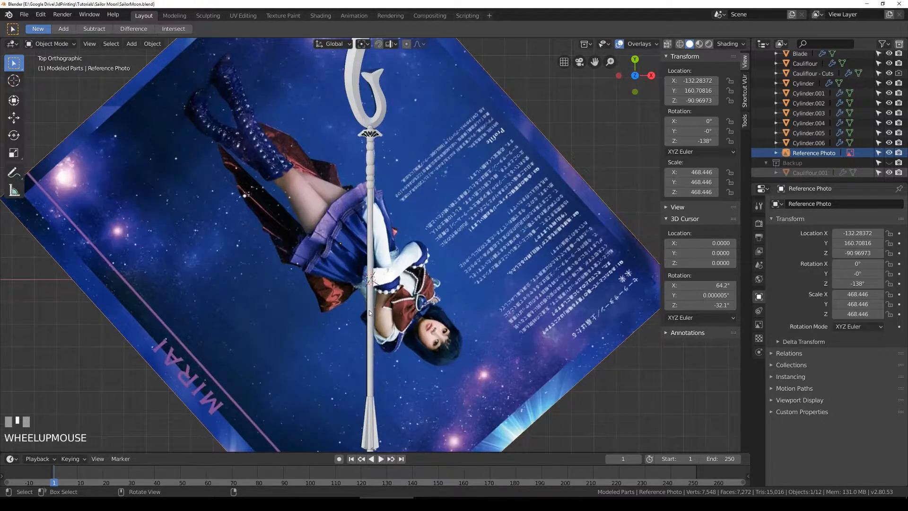
click(371, 407)
key(z)
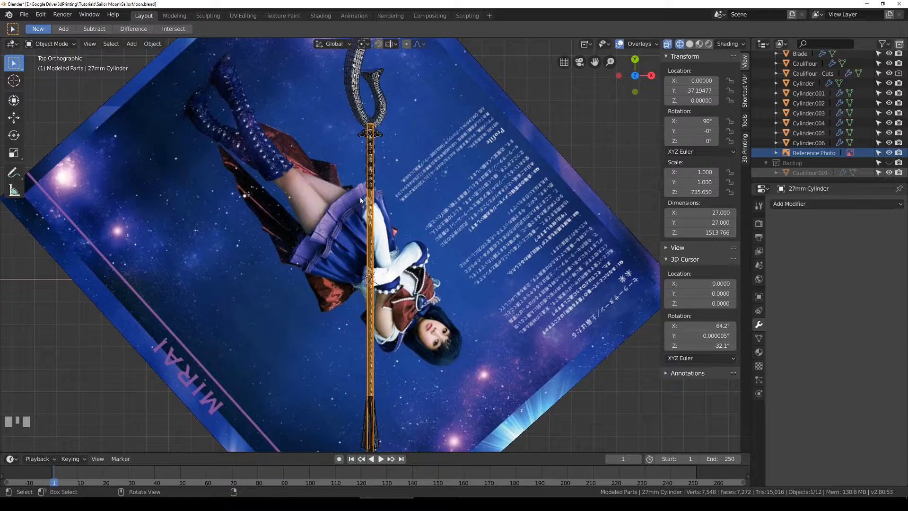
Step: Examine how the shaft's upper end runs through the handle segments and guard into the base of the blade
shift+middle_drag(379, 149, 378, 178)
scroll(378, 173, up, 5)
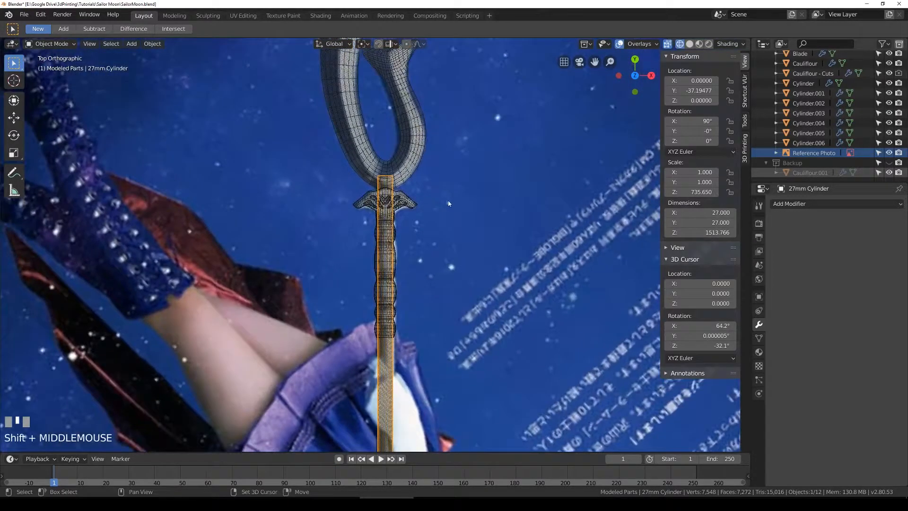
scroll(378, 177, up, 3)
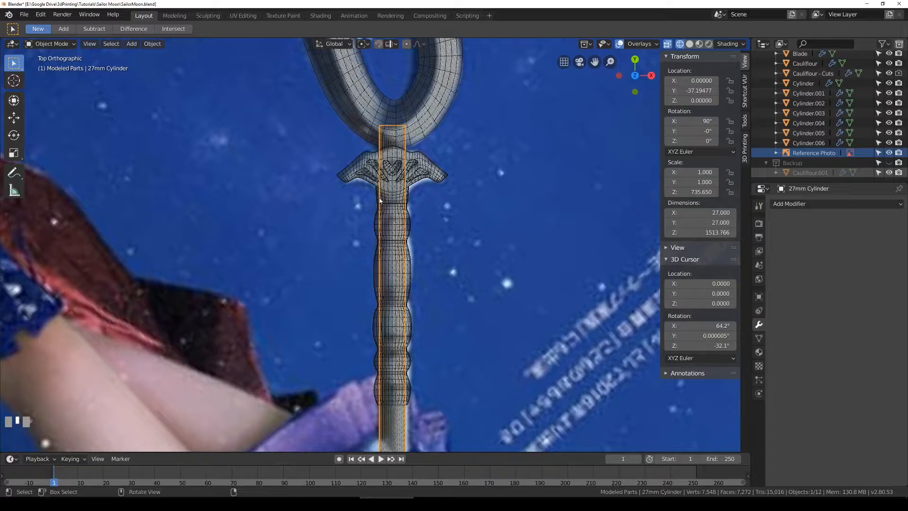
shift+middle_drag(399, 202, 445, 158)
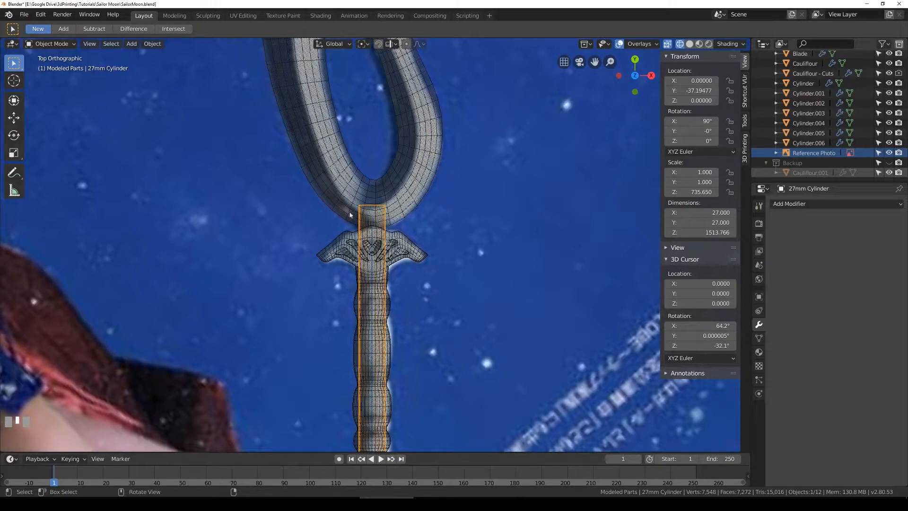
scroll(350, 216, down, 5)
scroll(350, 216, up, 1)
scroll(350, 216, up, 2)
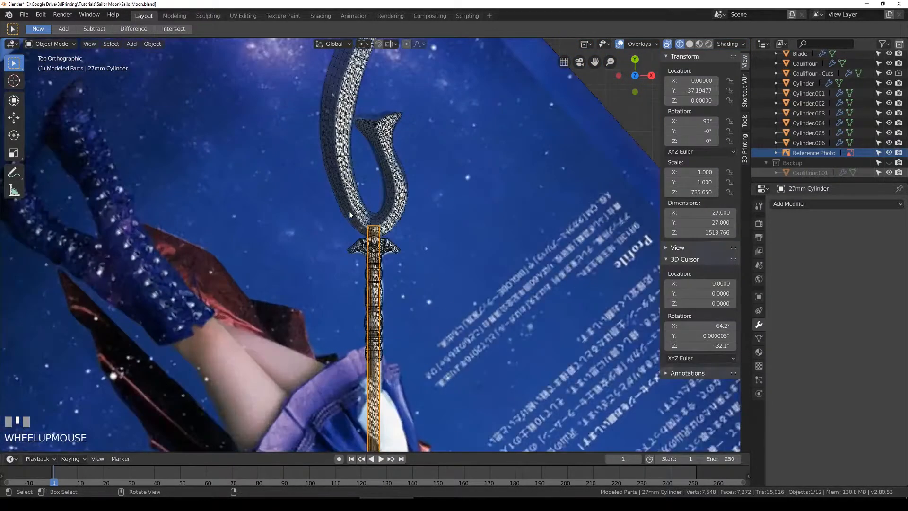
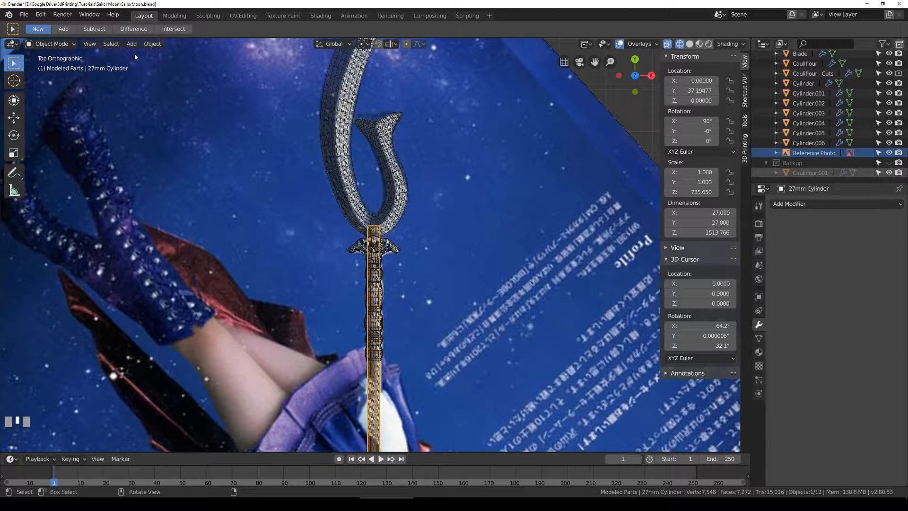
Step: Hide the reference photo and save the file with the viewport back in solid shading
click(889, 153)
click(385, 223)
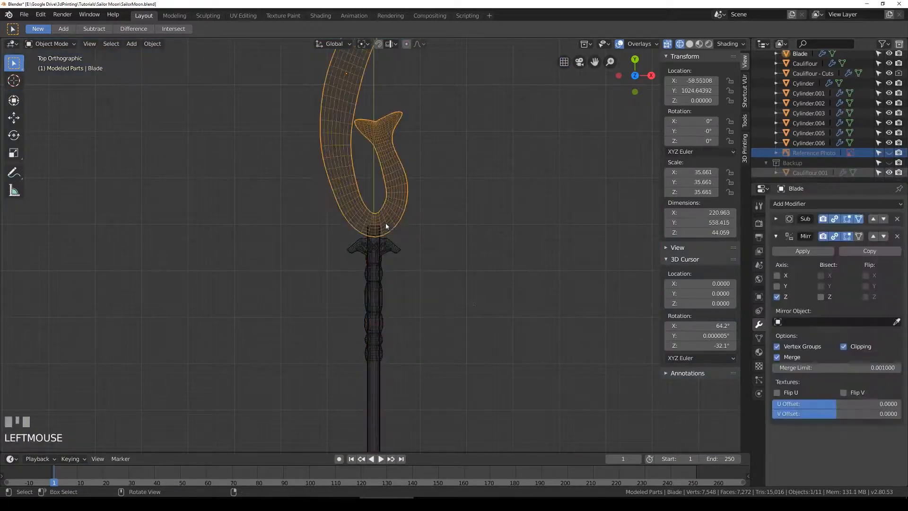
key(shift+z)
key(ctrl+s)
Step: Move the winged guard about 19 units along Y toward the base of the blade
scroll(387, 247, up, 3)
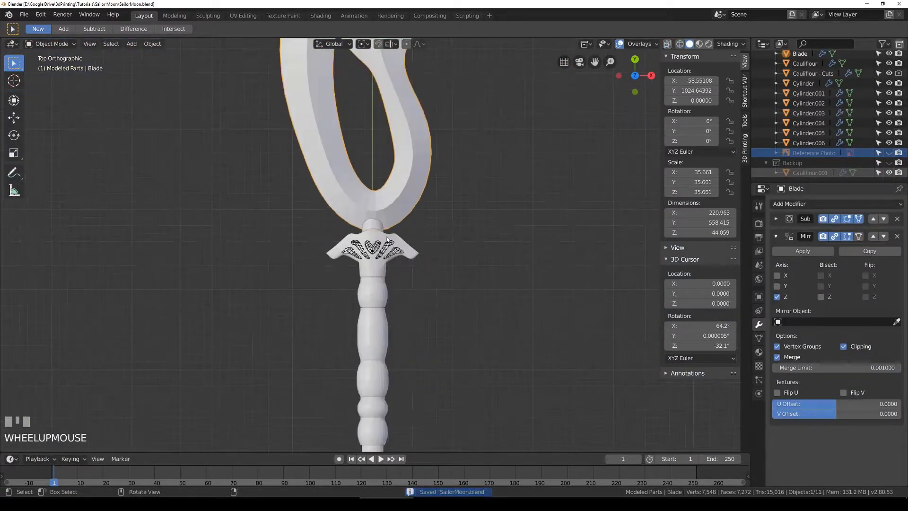
click(387, 247)
scroll(386, 247, up, 3)
click(430, 235)
scroll(431, 235, up, 3)
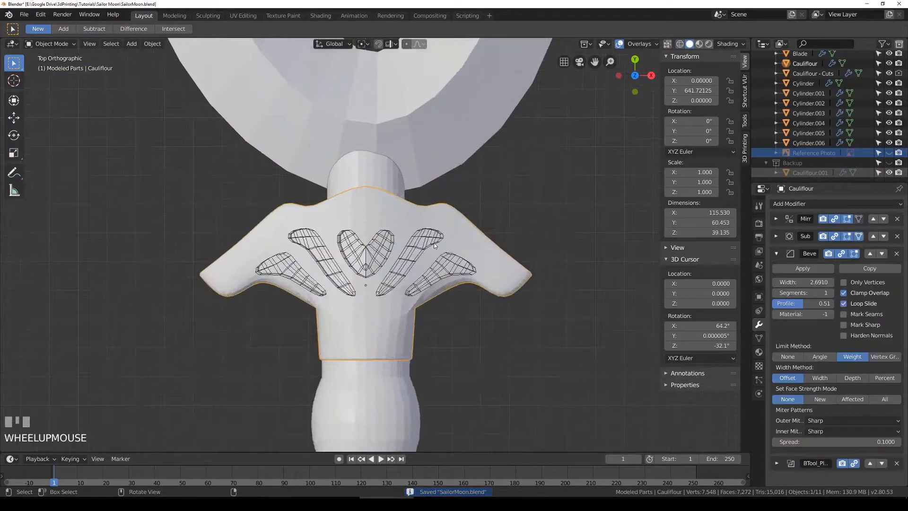
key(g)
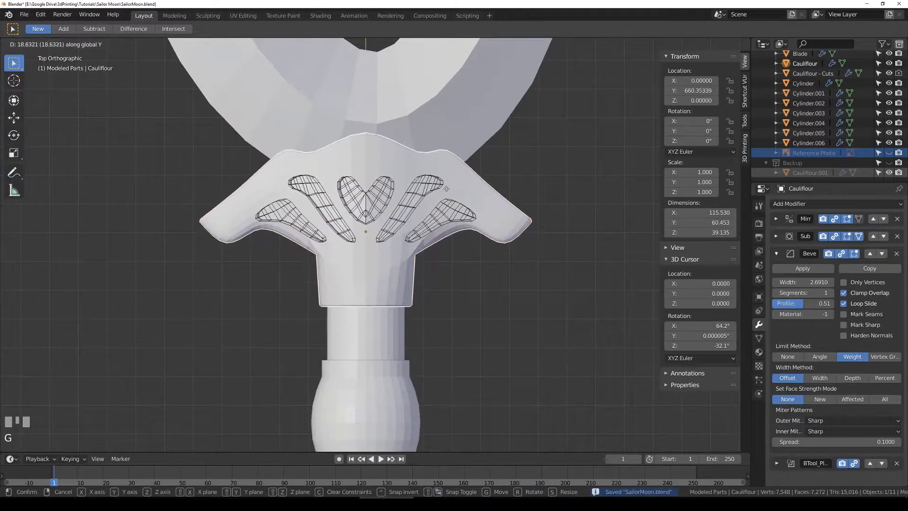
click(449, 187)
middle_drag(449, 187, 474, 186)
click(290, 265)
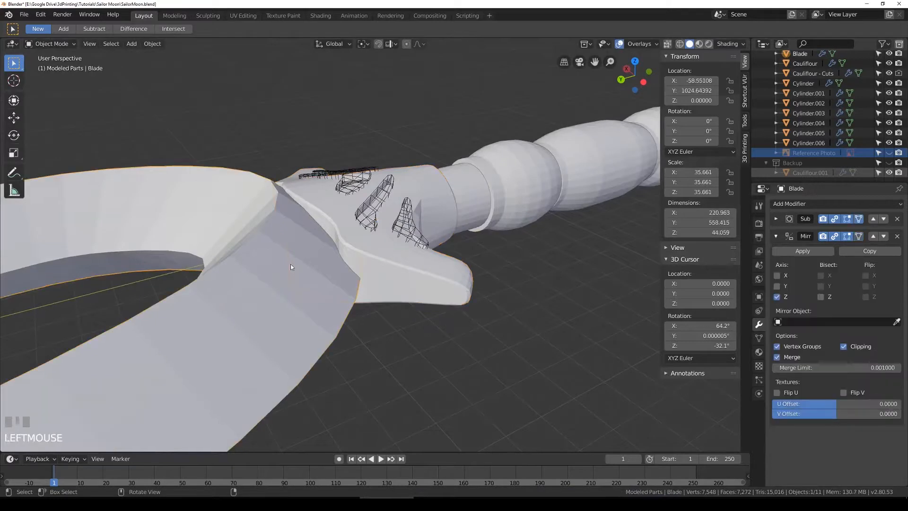
Step: Select the five rounded upper handle segments and move them about 17.5 units along Y up to the guard
scroll(472, 199, down, 1)
click(490, 194)
scroll(504, 203, down, 2)
shift+click(493, 208)
shift+click(501, 201)
shift+click(528, 195)
shift+click(550, 189)
scroll(544, 194, up, 3)
key(g)
key(x)
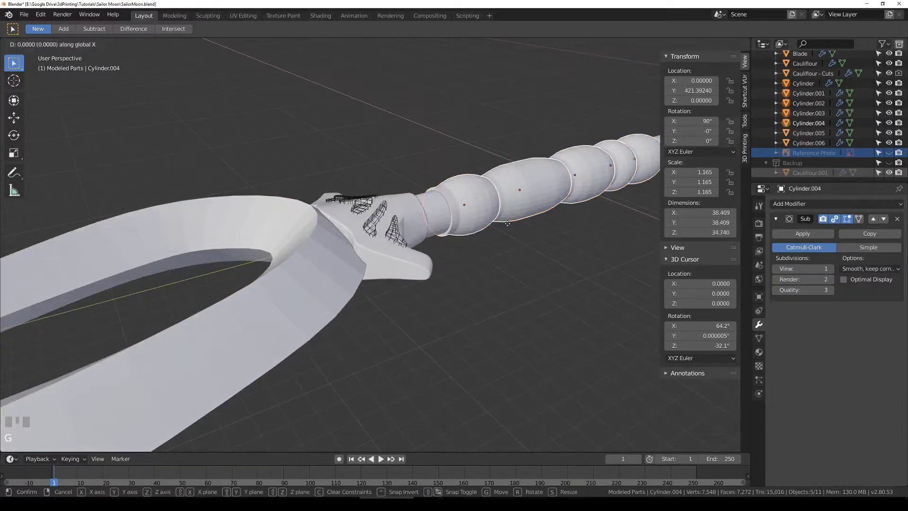
key(y)
click(492, 233)
Step: Deselect everything and check the fit of blade, guard and handle segments from above in wireframe and solid shading
middle_drag(492, 233, 396, 260)
key(alt+a)
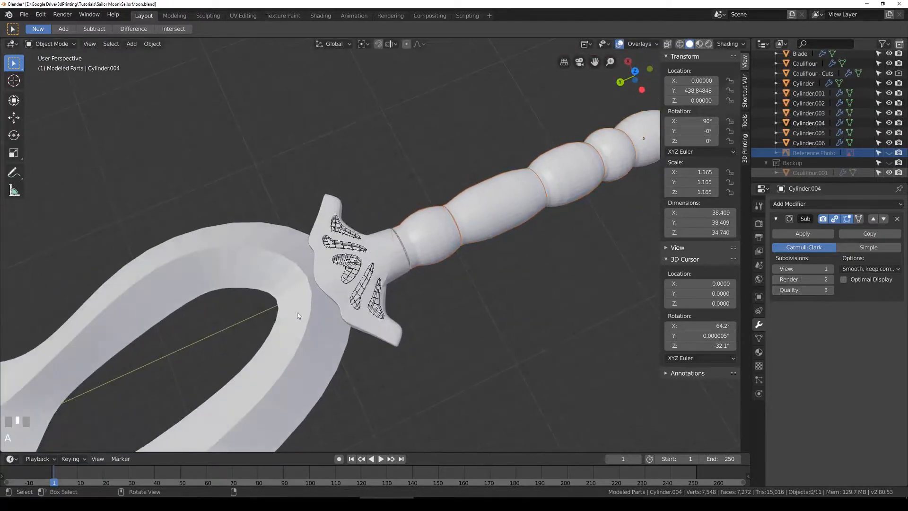
scroll(358, 308, down, 3)
key(KP_7)
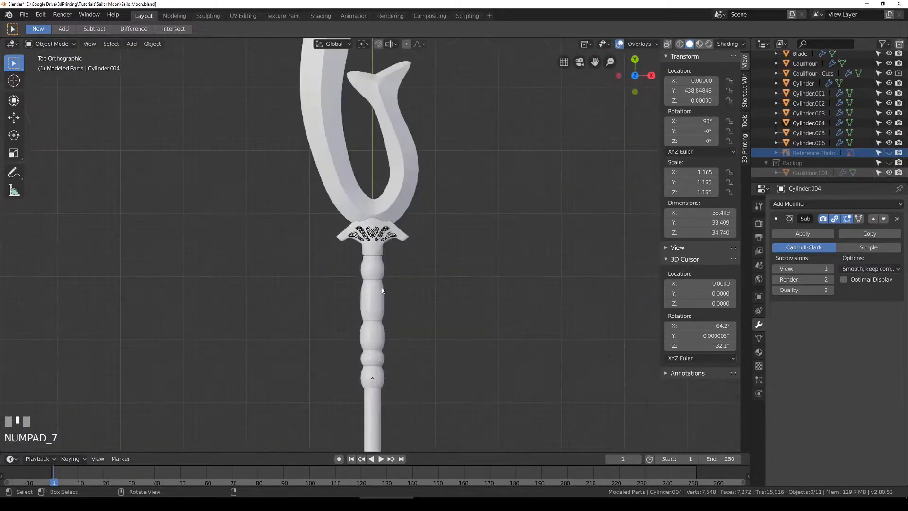
key(z)
scroll(376, 246, up, 3)
key(z)
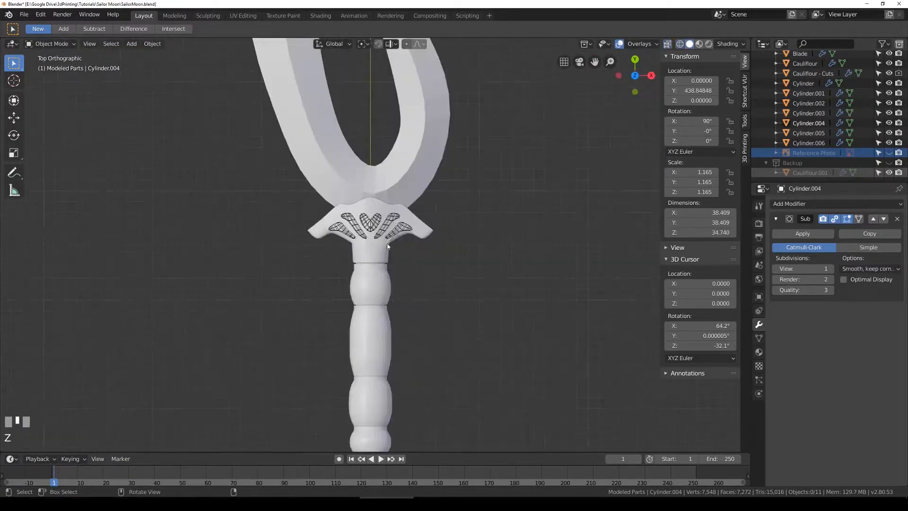
Step: Select the guard with the five handle segments and move them together by -2.172 along Y
click(428, 230)
click(427, 231)
scroll(414, 244, up, 1)
shift+click(384, 307)
shift+middle_drag(434, 347, 412, 245)
shift+click(367, 277)
shift+click(370, 331)
shift+click(371, 378)
shift+click(372, 416)
key(g)
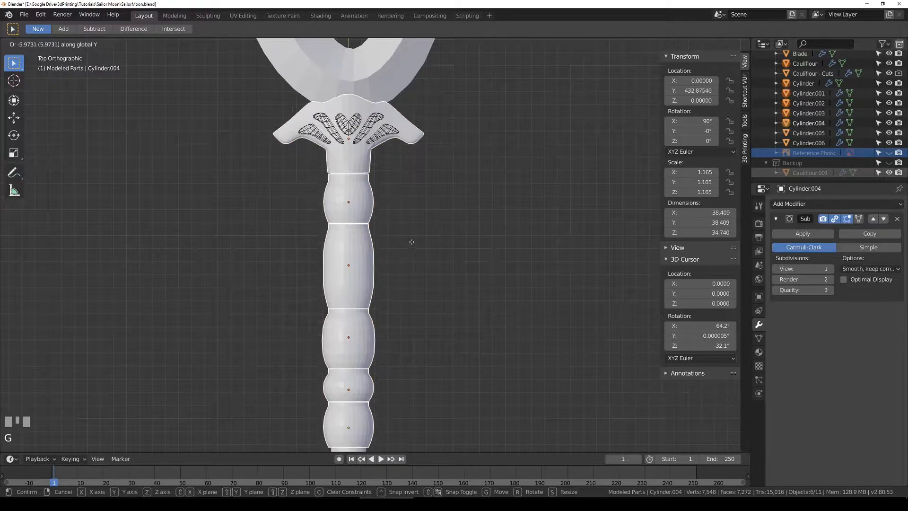
click(415, 240)
Step: Check the joint between guard and blade in perspective and wireframe, and save the file
mouse_move(415, 240)
middle_down()
mouse_move(392, 226)
mouse_move(410, 272)
mouse_move(407, 291)
mouse_move(406, 247)
mouse_move(401, 277)
mouse_move(416, 269)
mouse_move(458, 314)
mouse_move(452, 298)
mouse_move(467, 312)
mouse_move(489, 308)
mouse_move(461, 347)
middle_up()
scroll(417, 270, up, 2)
key(shift+z)
key(shift+z)
scroll(489, 310, down, 3)
key(ctrl+s)
Step: Collapse the Modeled Parts collection, and select the blade in the top view to check its wireframe
key(KP_7)
scroll(470, 239, down, 2)
shift+middle_drag(470, 239, 371, 350)
shift+middle_drag(511, 216, 422, 353)
scroll(444, 297, down, 4)
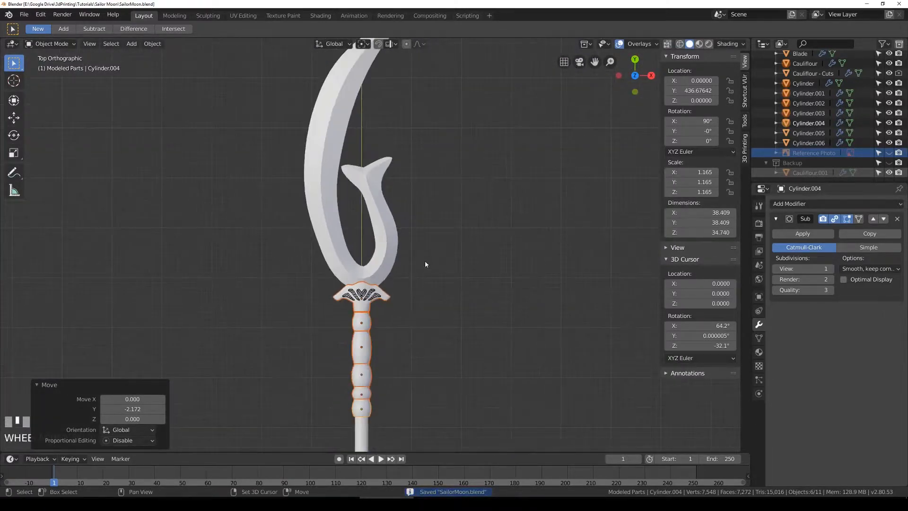
shift+middle_drag(425, 260, 449, 327)
scroll(799, 103, up, 3)
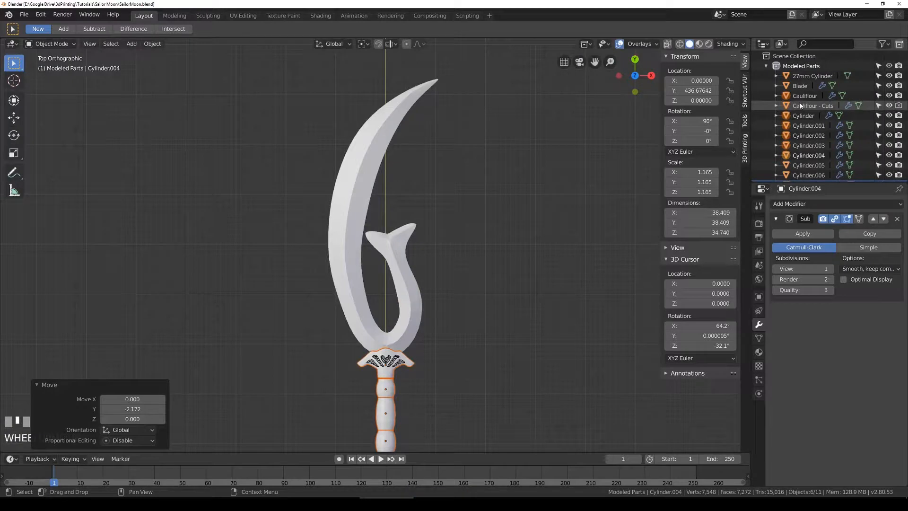
click(767, 65)
click(357, 274)
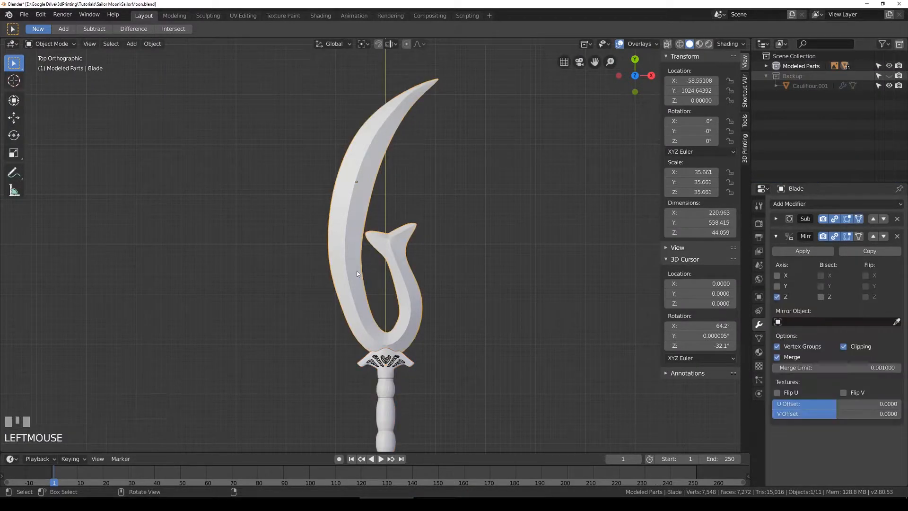
key(z)
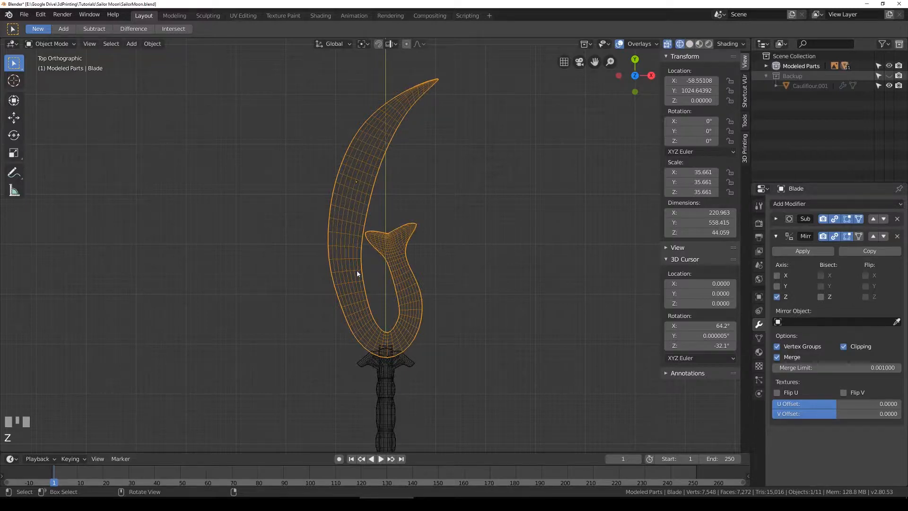
key(z)
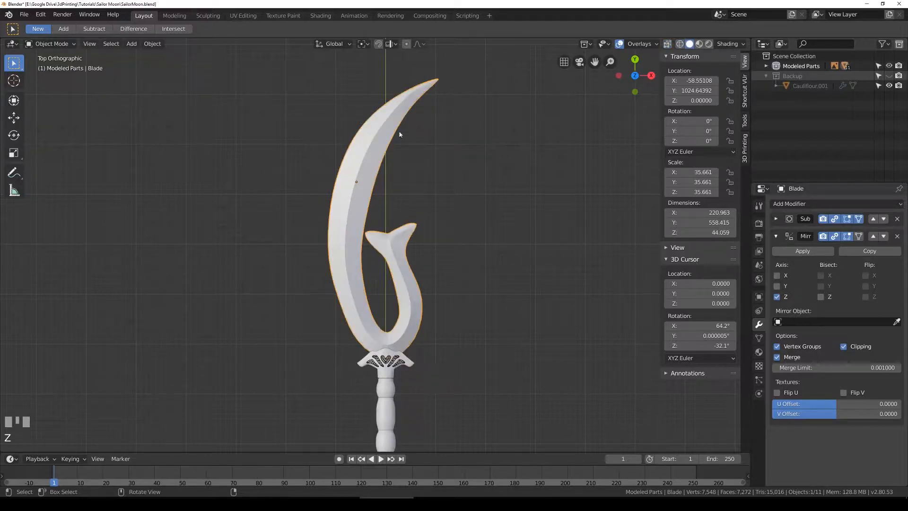
Step: Review the fins and lower handle as separate parts by selecting each in wireframe and solid shading
scroll(440, 346, down, 4)
shift+middle_drag(440, 345, 423, 80)
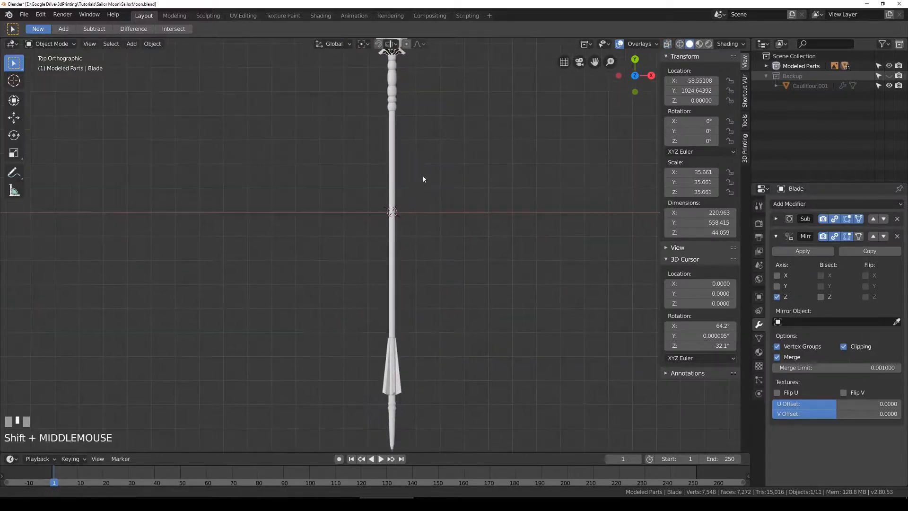
click(379, 359)
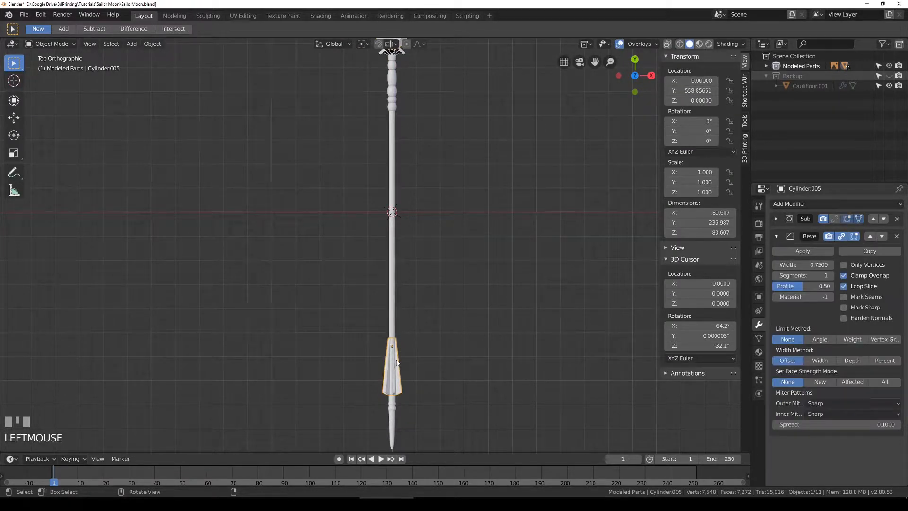
shift+middle_drag(396, 362, 413, 251)
scroll(391, 313, up, 3)
key(shift+z)
click(395, 350)
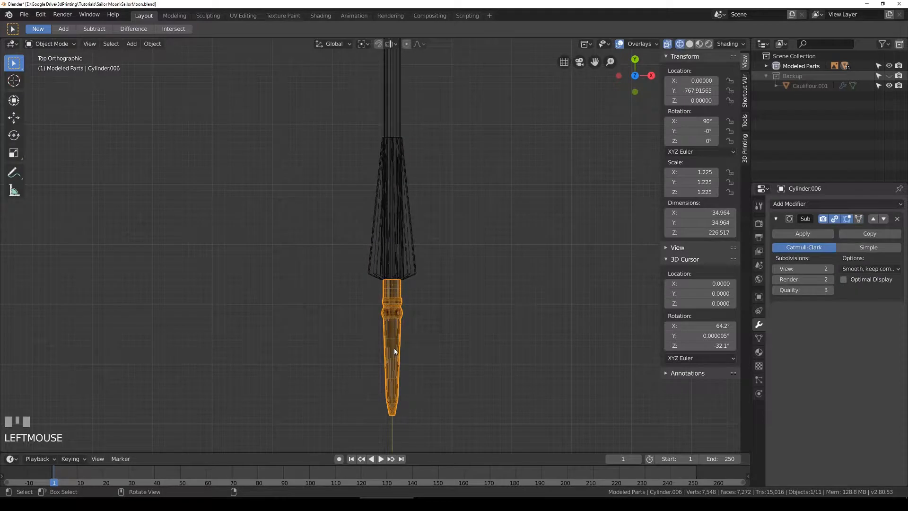
click(407, 263)
key(shift+z)
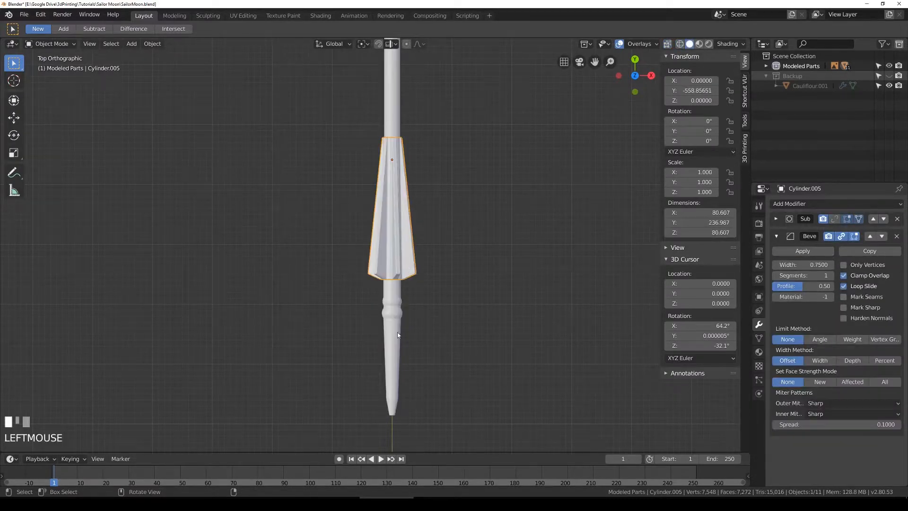
click(397, 333)
click(407, 251)
Step: Select the five rounded upper handle segments together to review them as one group
shift+middle_drag(463, 52, 469, 308)
shift+middle_drag(476, 67, 480, 327)
shift+middle_drag(477, 84, 472, 353)
click(401, 347)
shift+click(397, 334)
shift+click(397, 311)
shift+click(397, 279)
shift+click(398, 243)
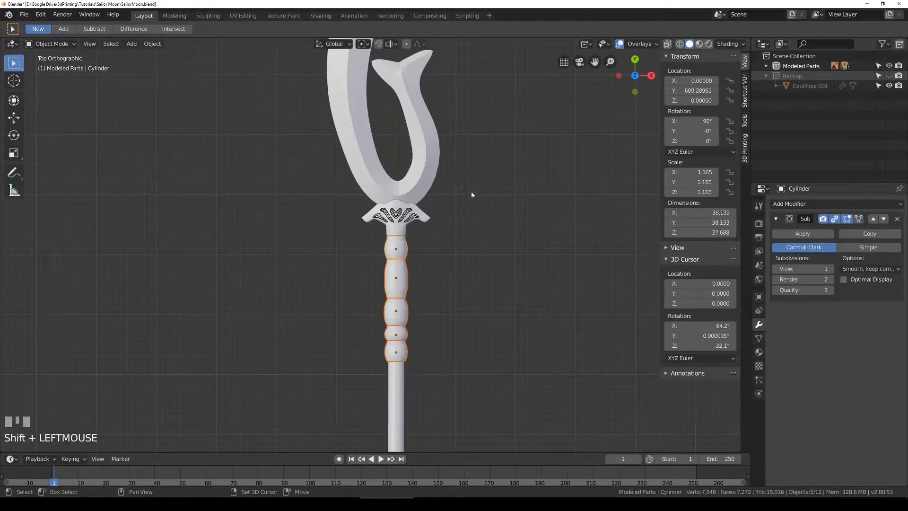
Step: Select the guard together with the blade
shift+middle_drag(471, 194, 471, 284)
click(399, 312)
shift+click(415, 251)
shift+middle_drag(415, 251, 439, 304)
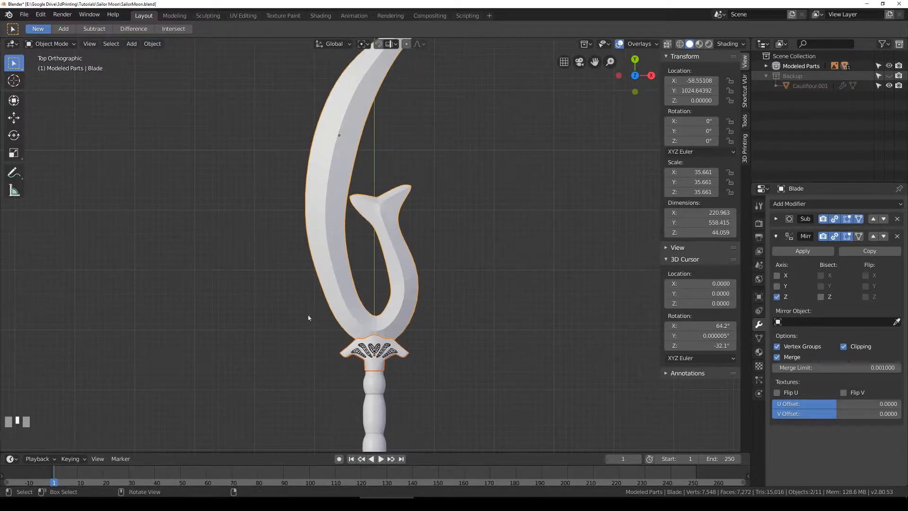
Step: Save the file and set the viewport's solid shading color to Random
key(ctrl+s)
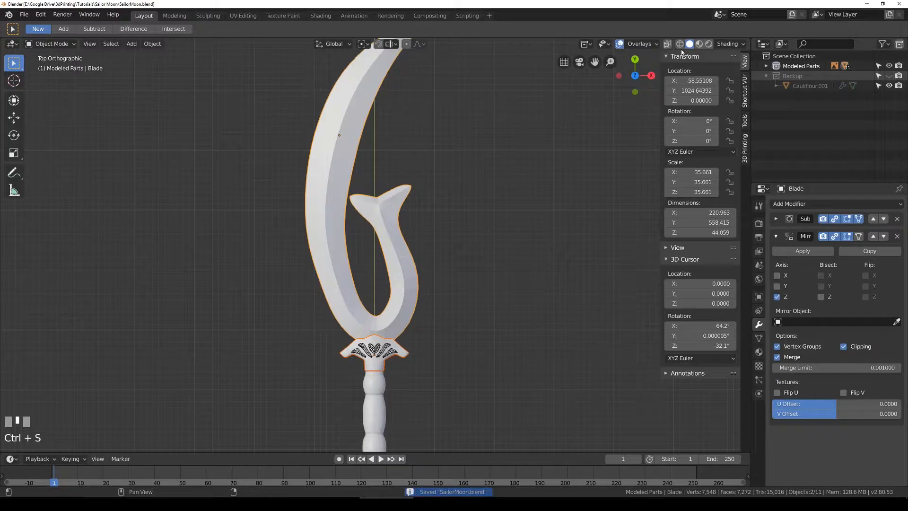
click(730, 44)
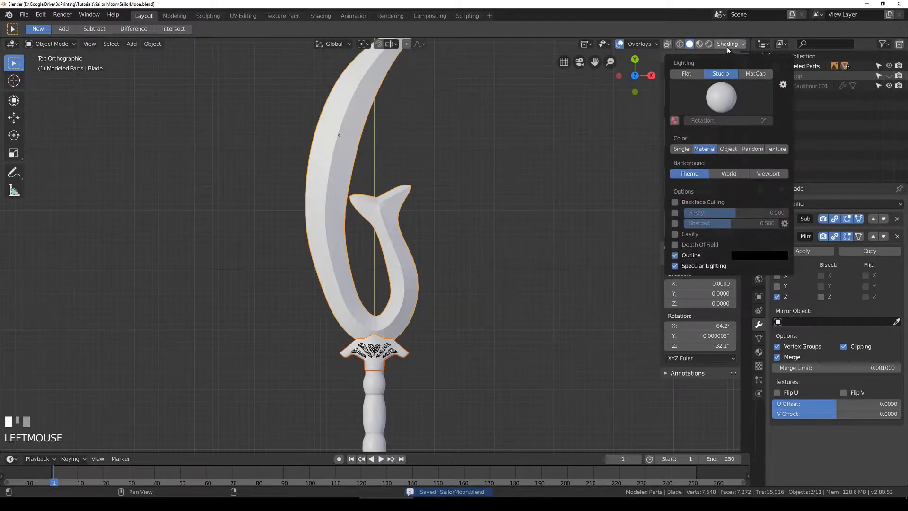
click(728, 149)
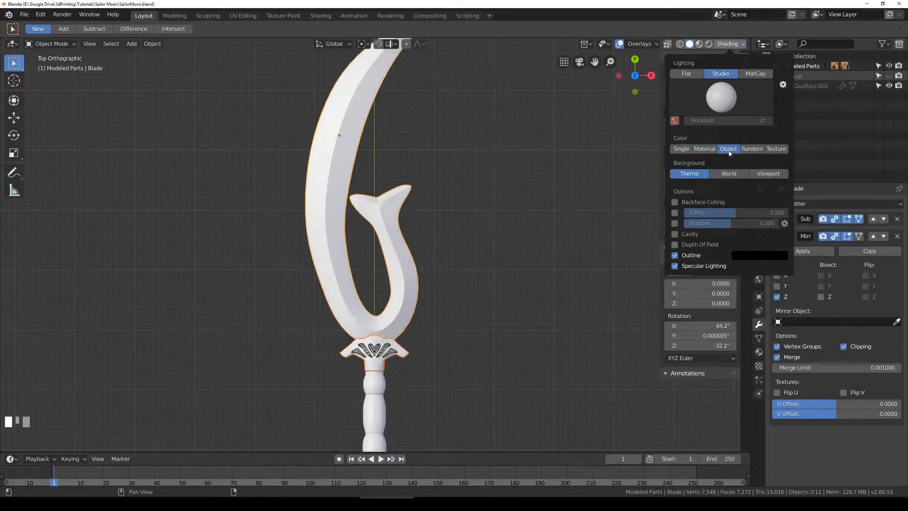
click(751, 149)
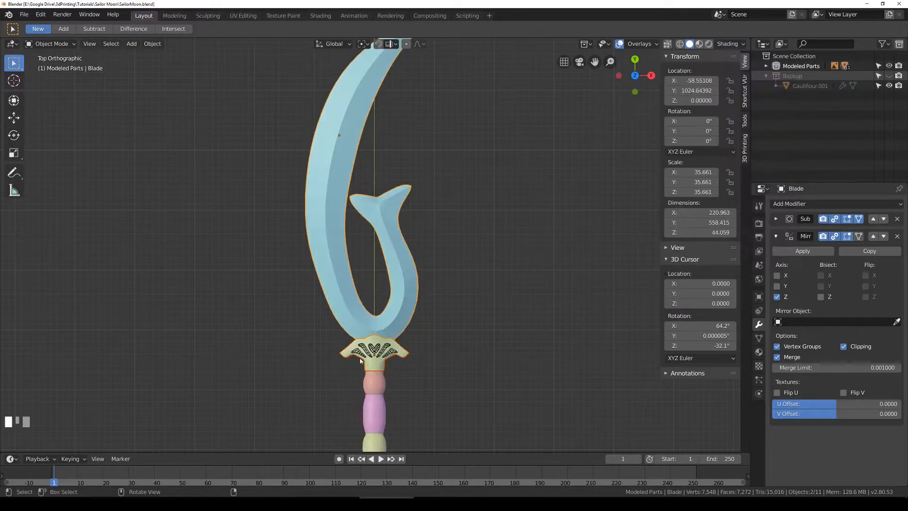
Step: Duplicate the 27mm Cylinder shaft in place, rename the copy 27mm Cut, and collapse the Modeled Parts collection
scroll(420, 367, down, 3)
shift+middle_drag(419, 367, 412, 152)
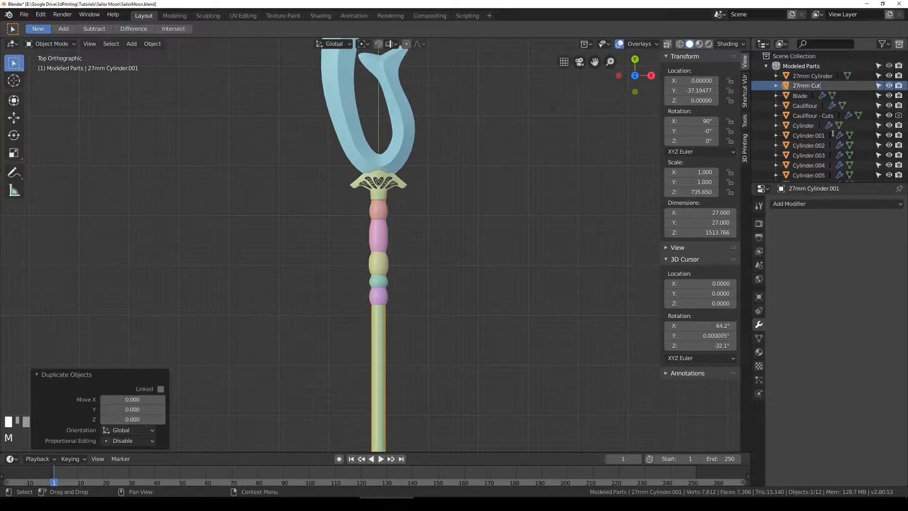
key(Return)
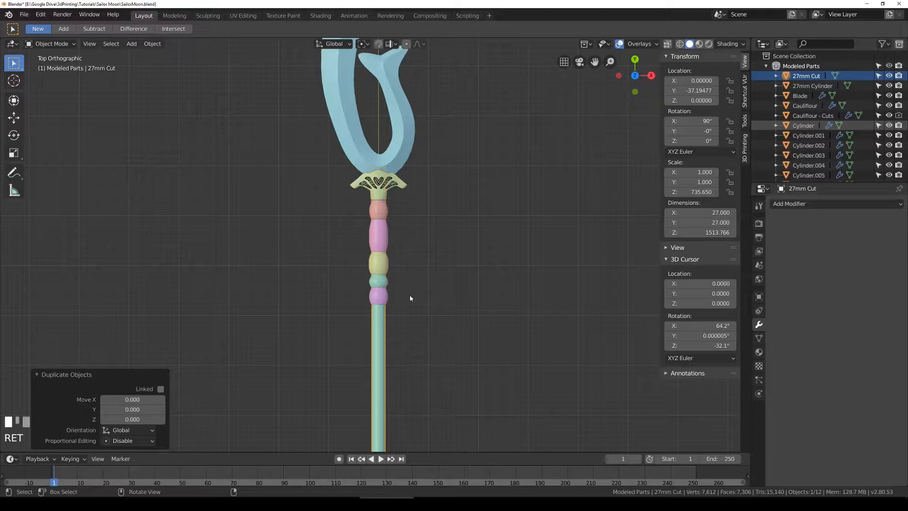
click(767, 66)
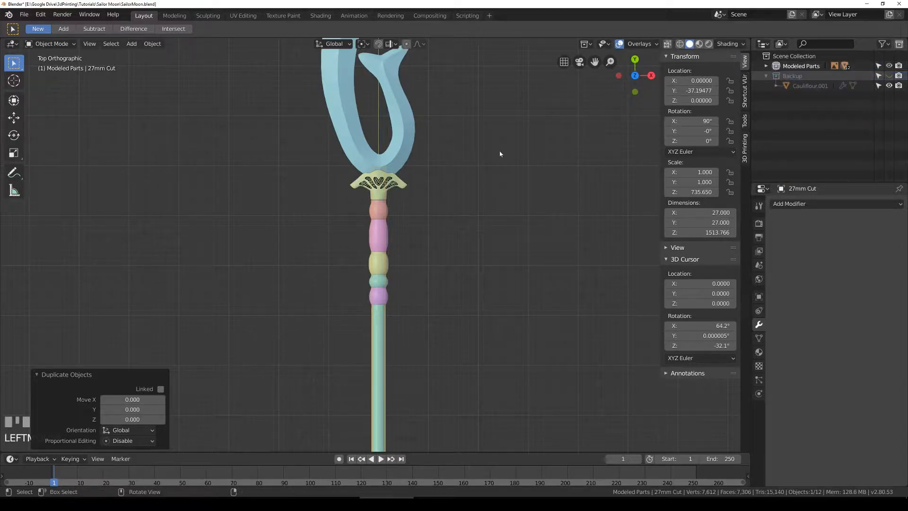
Step: Examine how the blade and the guard overlap where they meet, selecting each in wireframe and solid shading
click(422, 159)
shift+middle_drag(481, 100, 480, 236)
key(shift+z)
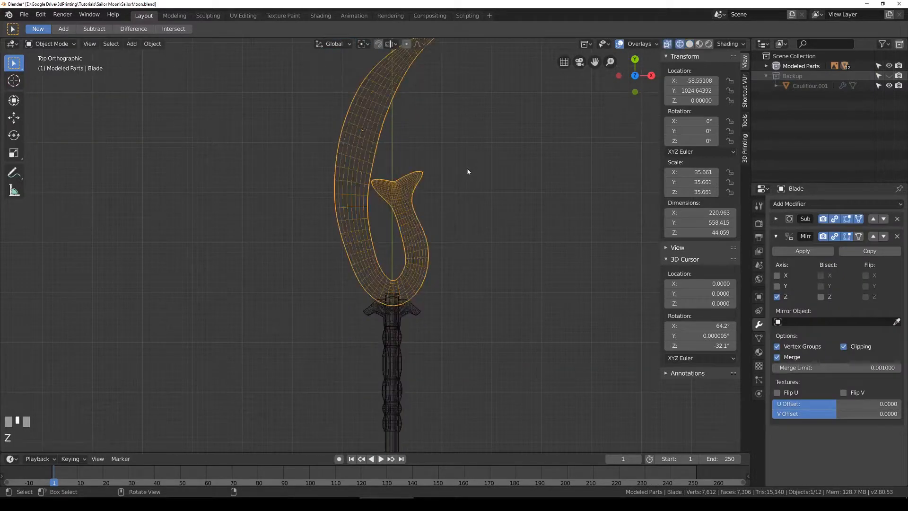
shift+middle_drag(466, 169, 455, 219)
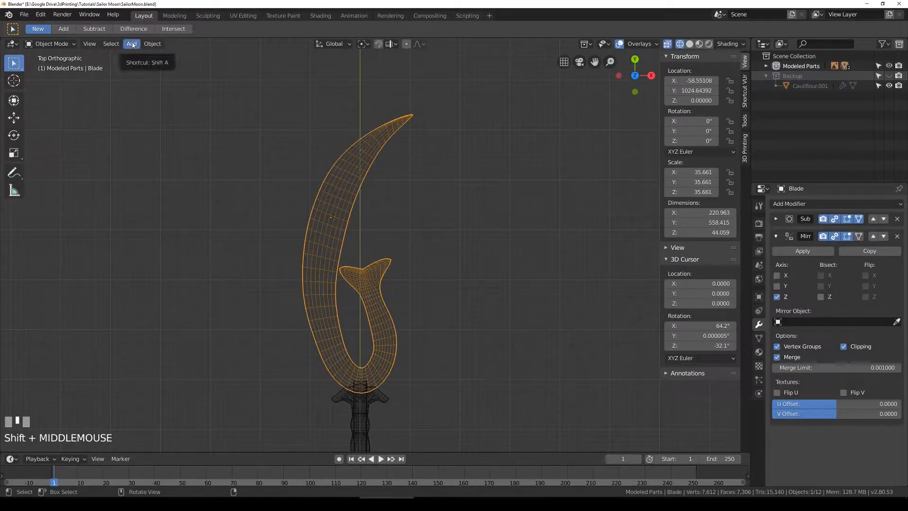
key(z)
click(378, 397)
shift+middle_drag(412, 365, 424, 253)
scroll(425, 270, up, 5)
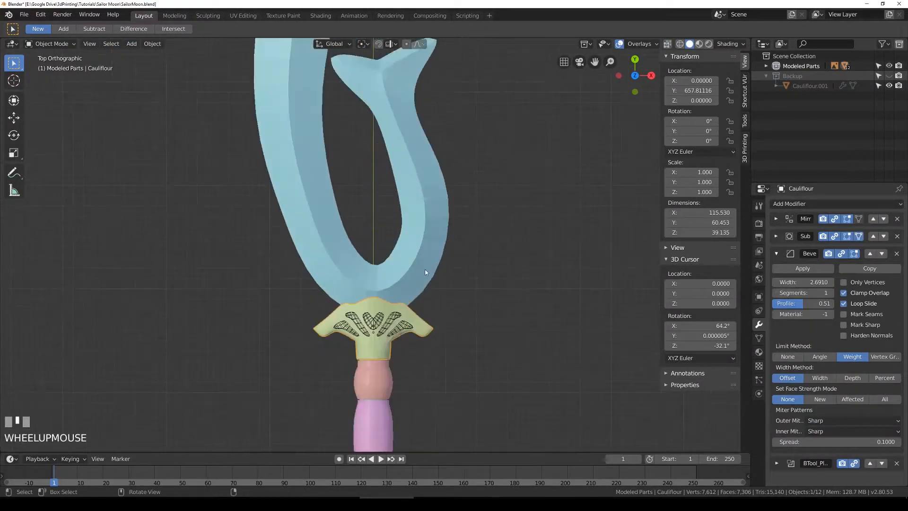
key(z)
click(437, 351)
click(434, 272)
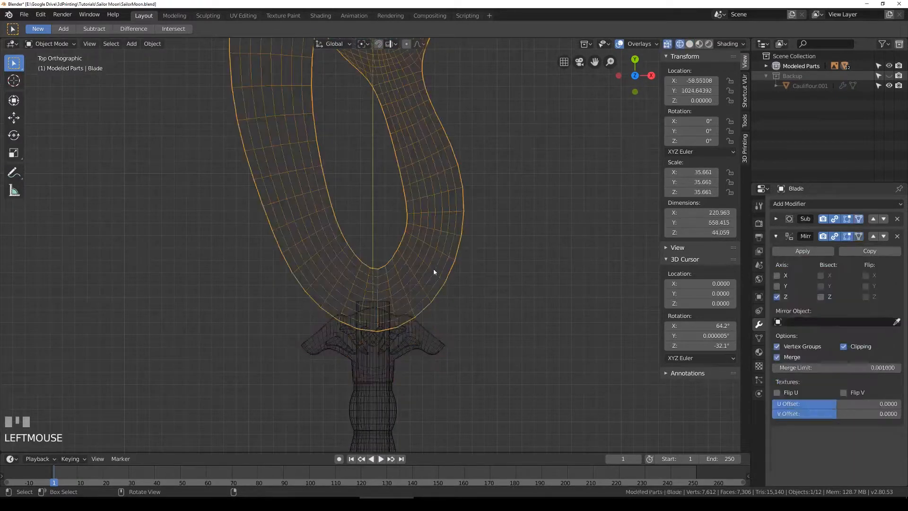
key(z)
Step: Join the guard to the blade with a live Boolean union and check the joint in wireframe and solid shading
click(439, 354)
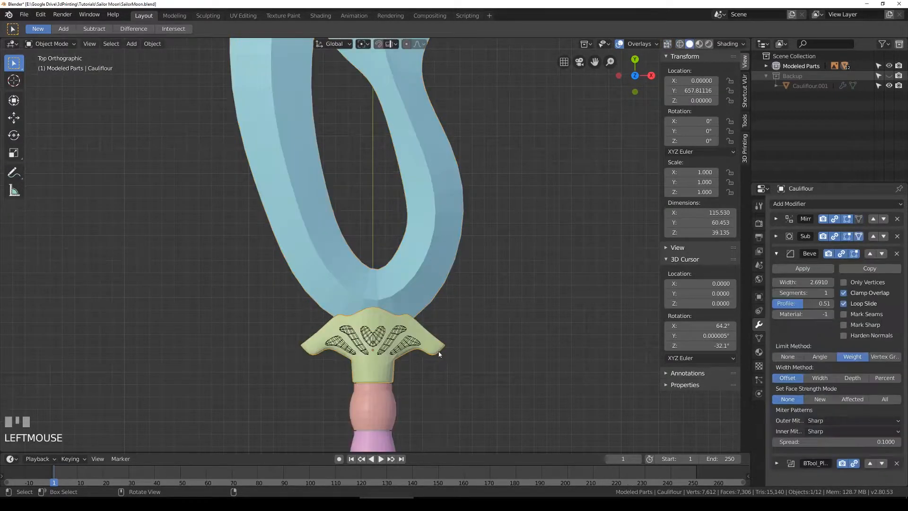
shift+click(430, 287)
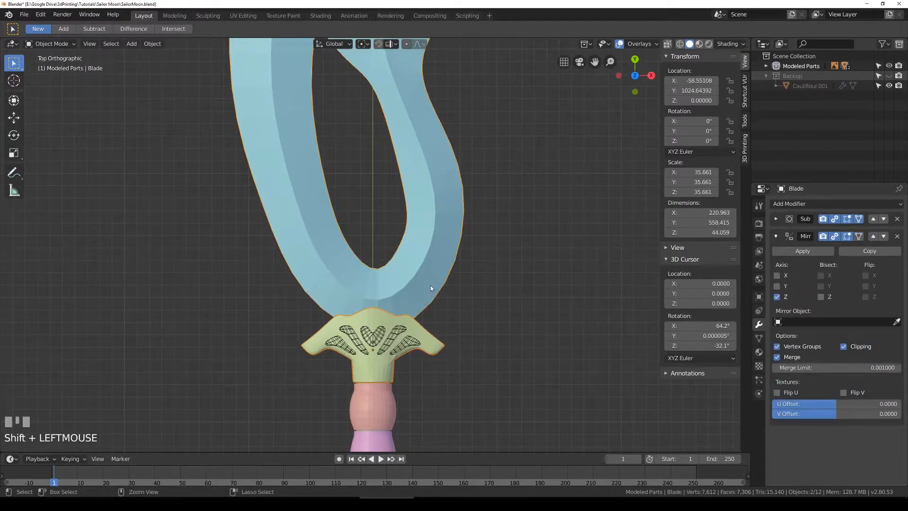
key(ctrl+KP_Add)
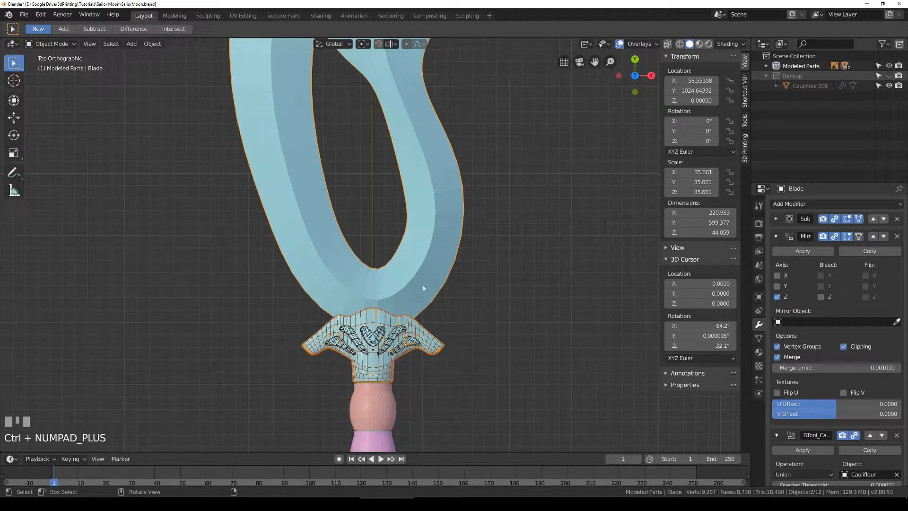
key(z)
mouse_move(396, 326)
middle_down()
mouse_move(475, 284)
mouse_move(452, 291)
middle_up()
key(z)
key(z)
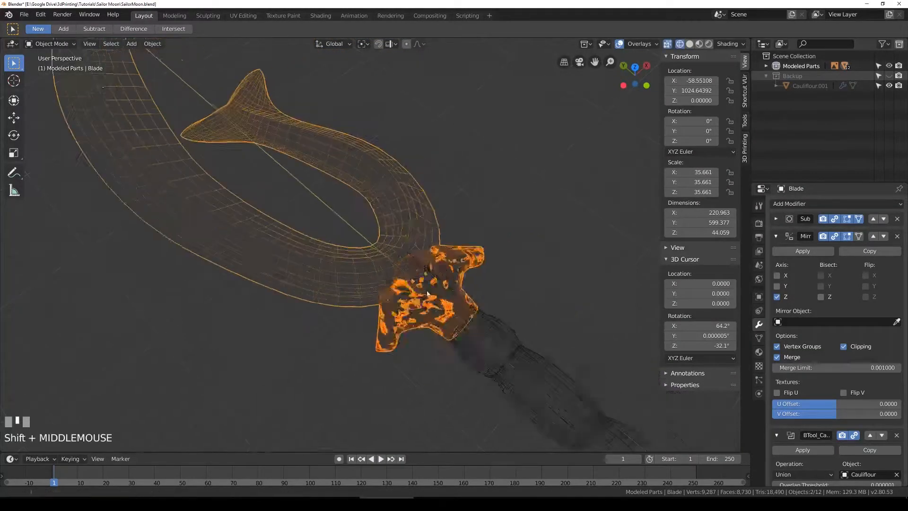
scroll(413, 305, up, 3)
key(z)
shift+middle_drag(399, 368, 360, 174)
Step: Move the original guard object to a new collection named Cuts and hide that collection
click(383, 183)
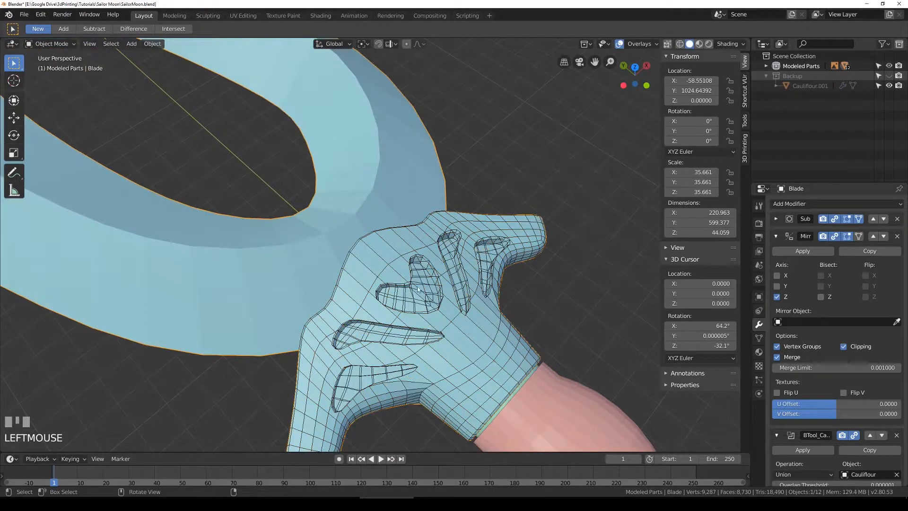
click(492, 363)
click(493, 360)
click(494, 361)
key(m)
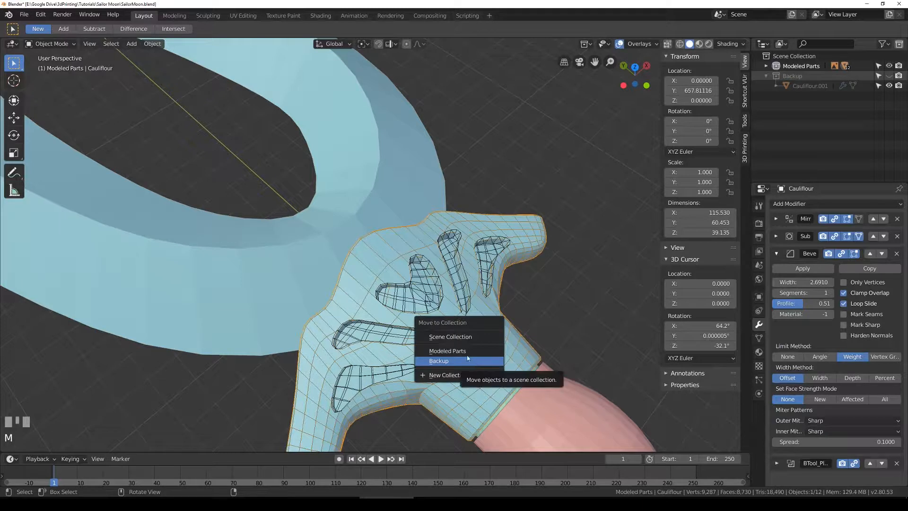
click(454, 376)
text(Cuts)
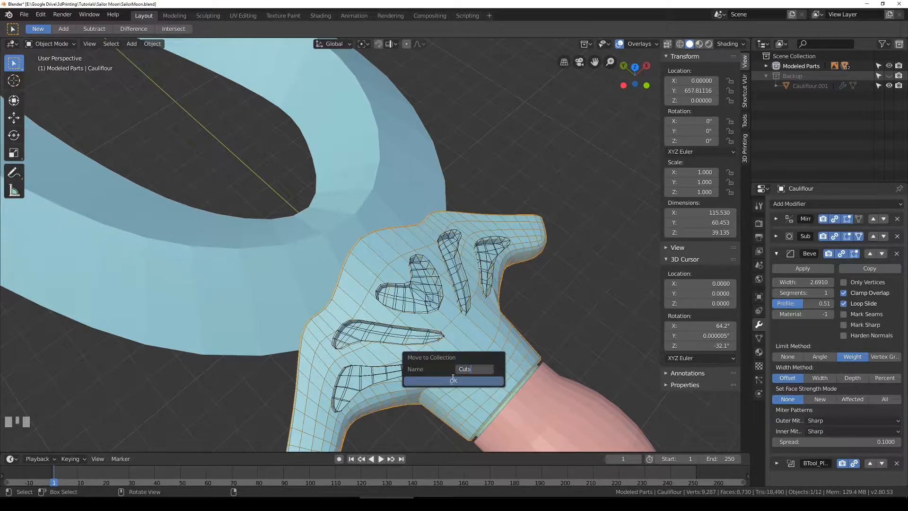
click(452, 381)
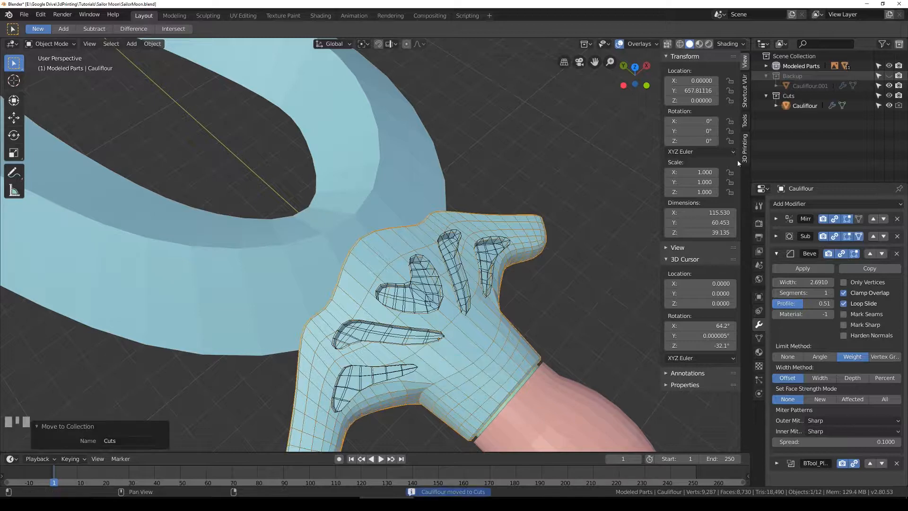
click(888, 105)
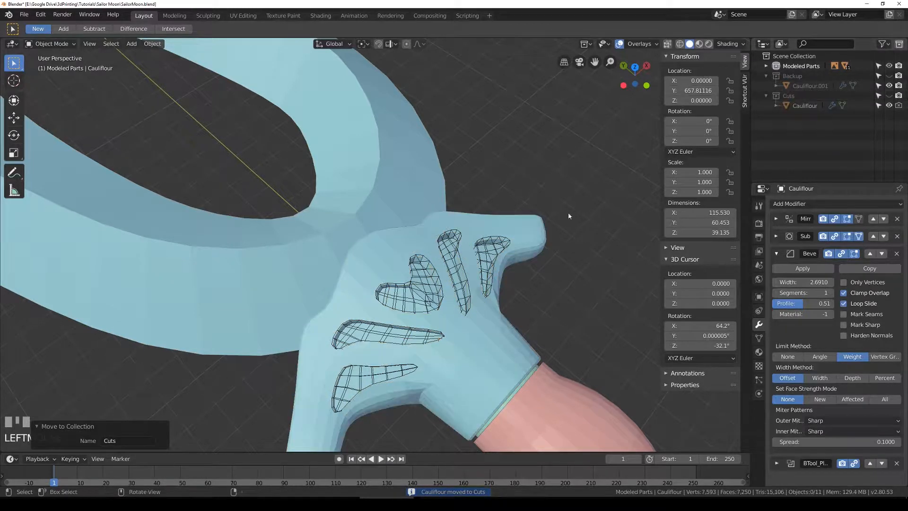
Step: Move the guard's decorative cutout object, Cauliflour - Cuts, into the Cuts collection
click(506, 243)
key(m)
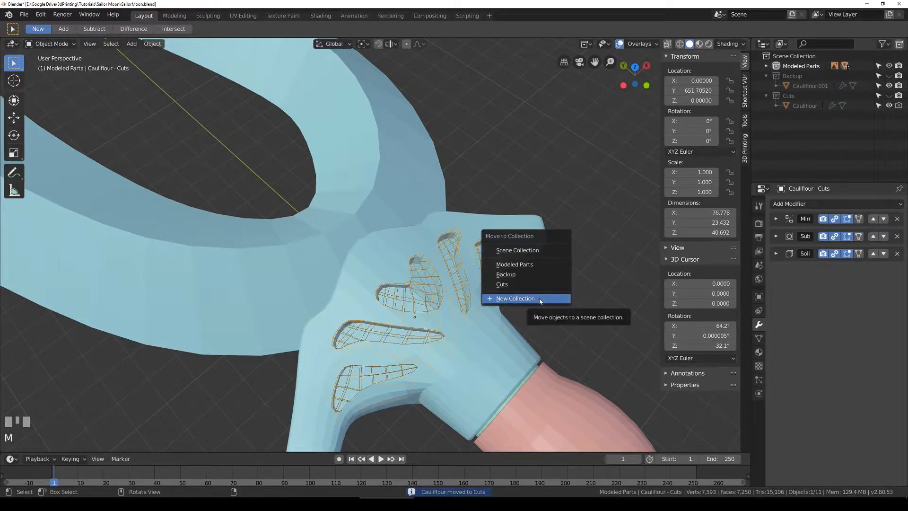
click(530, 286)
Step: Select the blade and inspect its union with the guard and its surface smoothness in wireframe, top and perspective views
scroll(382, 342, down, 5)
middle_drag(382, 342, 457, 331)
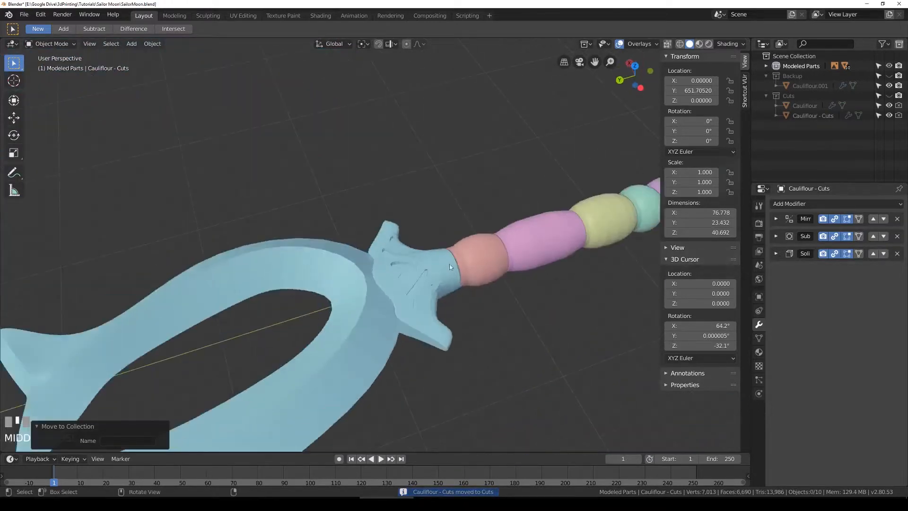
key(shift+z)
click(397, 310)
middle_drag(397, 310, 383, 296)
scroll(326, 331, up, 3)
shift+middle_drag(326, 330, 345, 286)
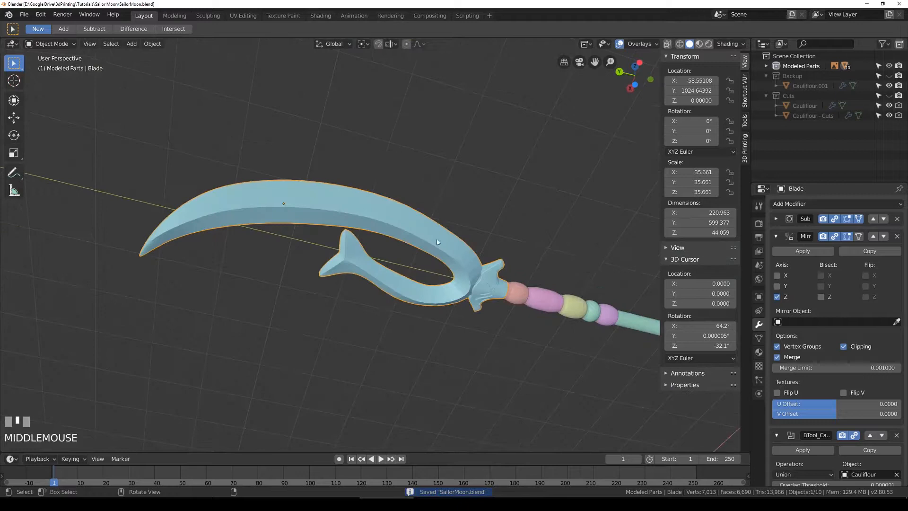
scroll(436, 240, down, 1)
middle_drag(405, 232, 531, 290)
scroll(531, 290, up, 1)
key(KP_7)
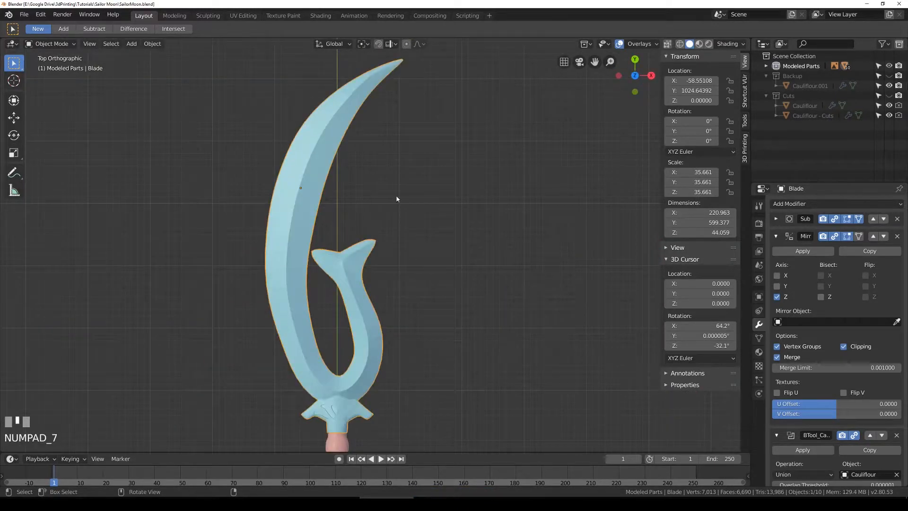
shift+middle_drag(397, 199, 396, 252)
middle_drag(309, 217, 446, 324)
scroll(446, 324, up, 2)
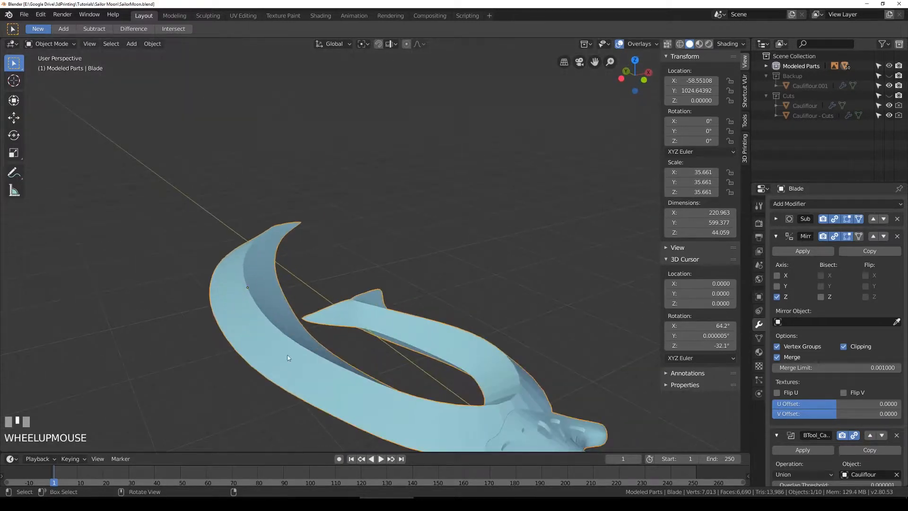
Step: Set the blade's Subdivision modifier to 3 viewport levels and save the file
click(776, 236)
click(776, 219)
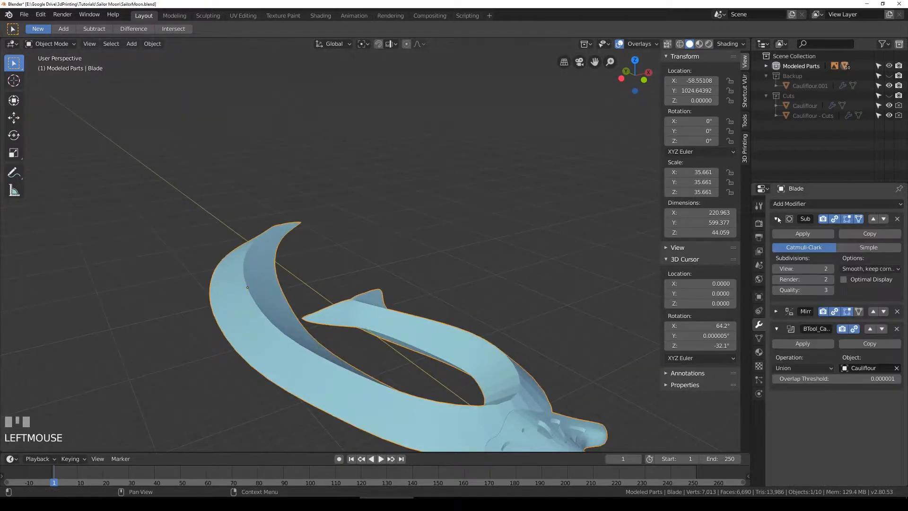
click(830, 268)
middle_drag(428, 398, 353, 345)
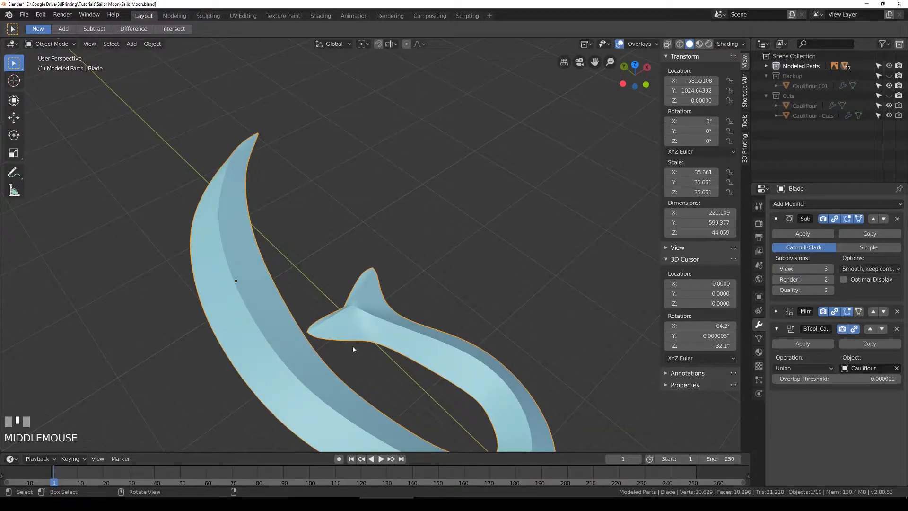
click(776, 219)
middle_drag(386, 270, 499, 303)
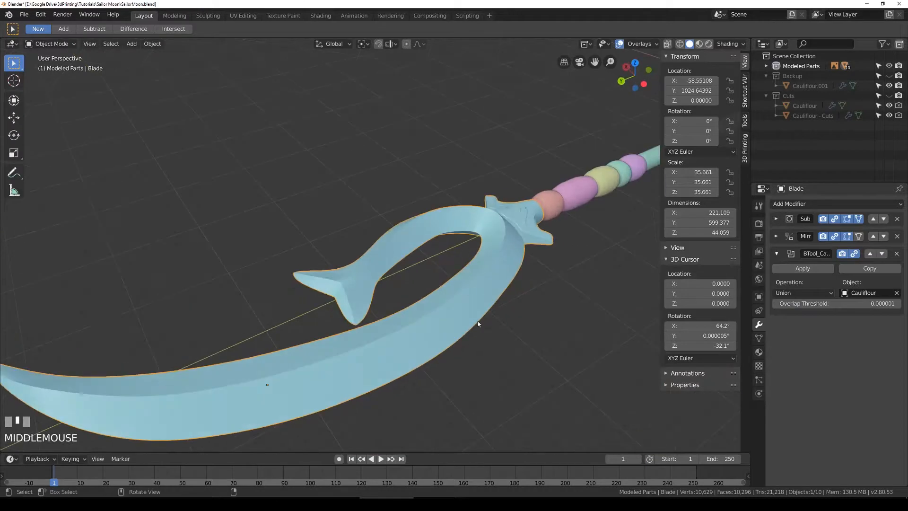
shift+middle_drag(439, 265, 436, 255)
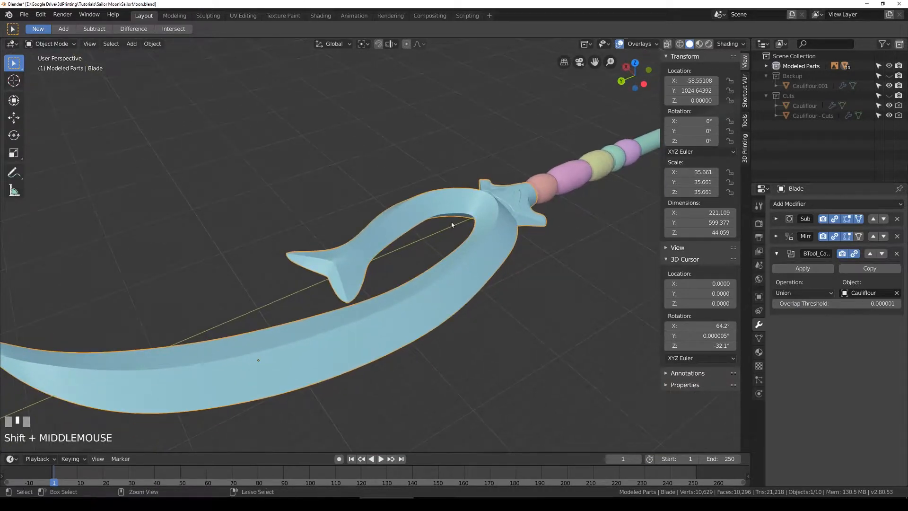
key(ctrl+s)
Step: Add a mesh cube at the origin on the staff's shaft
middle_drag(404, 208, 304, 188)
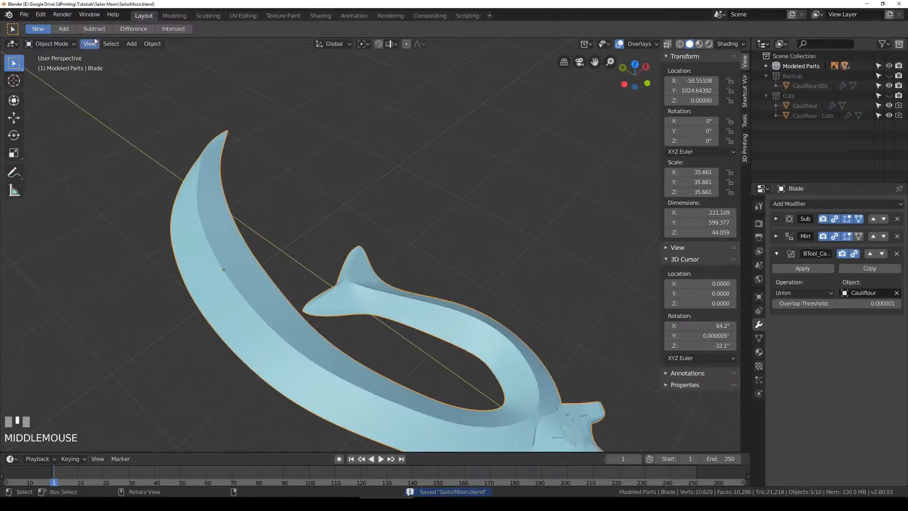
click(132, 43)
mouse_move(138, 56)
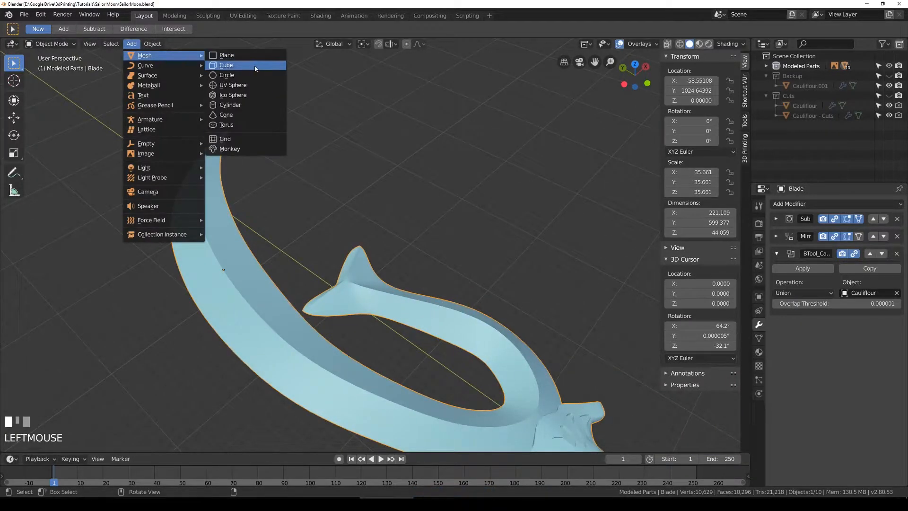
click(255, 66)
scroll(242, 304, down, 10)
scroll(241, 303, up, 3)
shift+middle_drag(429, 340, 645, 134)
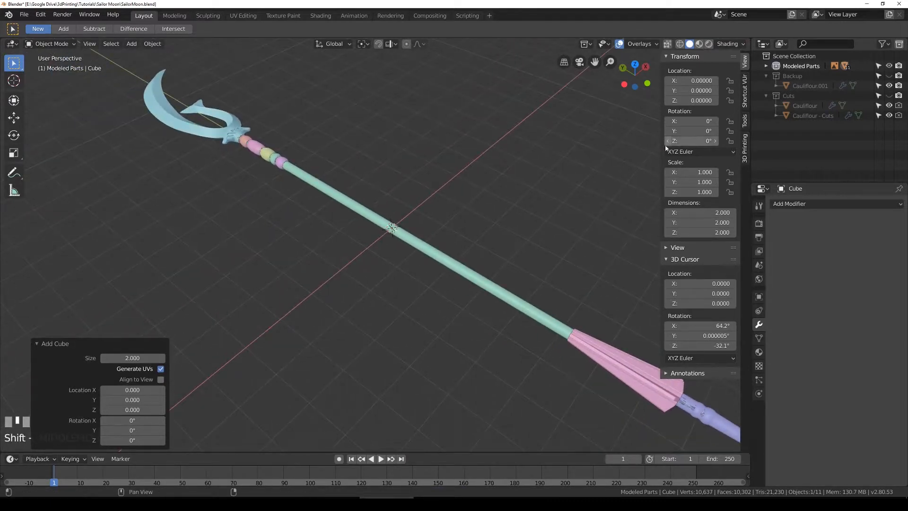
Step: Set the cube's dimensions to 200 × 200 × 200 and compare it with the staff in the top view
click(692, 212)
text(200)
key(Tab)
text(200)
key(Tab)
text(20)
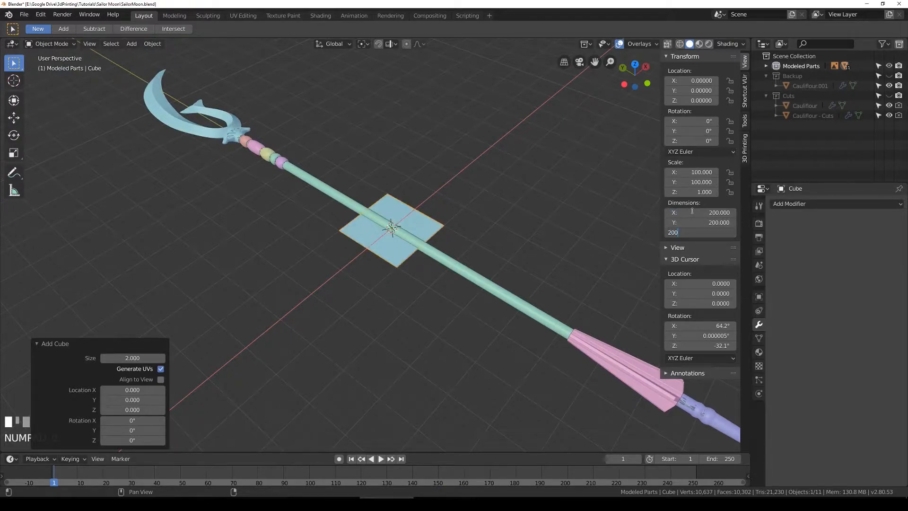
text(0)
key(Return)
middle_drag(349, 221, 524, 224)
key(KP_7)
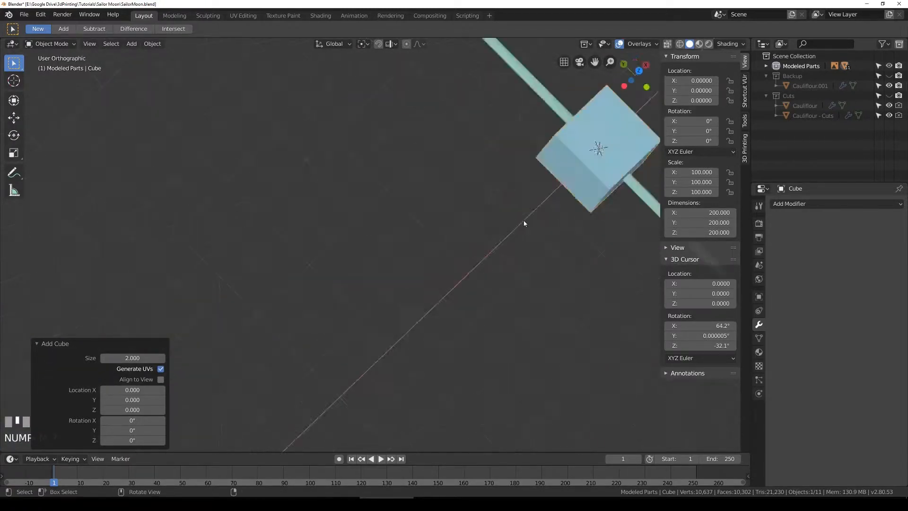
shift+middle_drag(522, 167, 358, 351)
scroll(492, 286, down, 3)
shift+scroll(466, 300, up, 3)
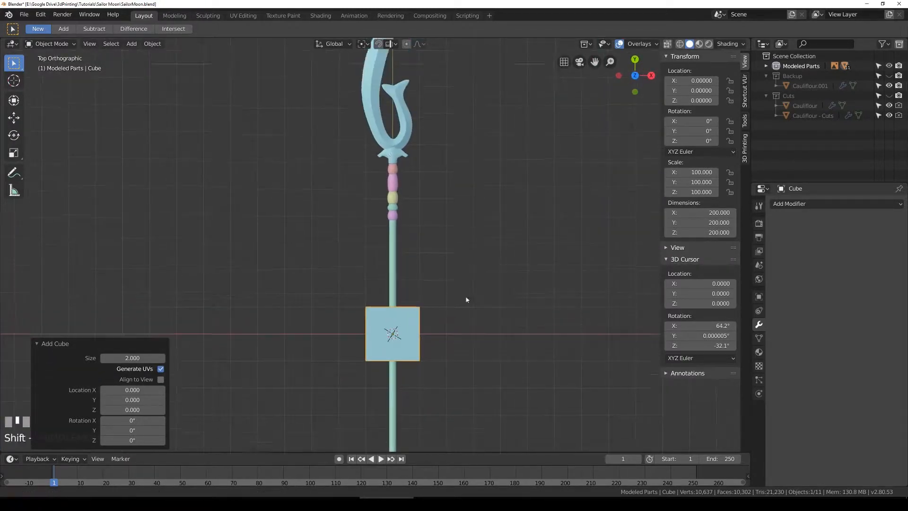
Step: Move the 200 mm cube over the blade's tip, to about X 8.49, Y 1191.88, in the top wireframe view
key(g)
click(427, 65)
key(z)
shift+middle_drag(416, 115, 395, 215)
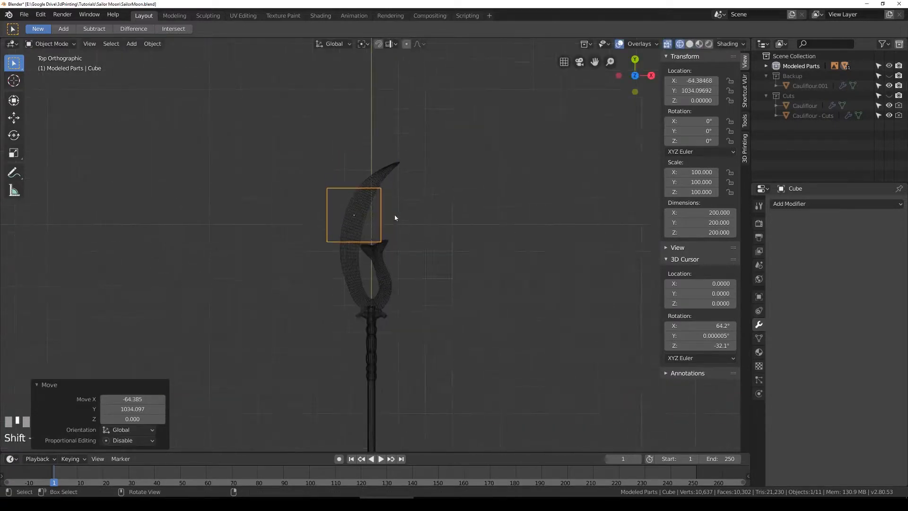
scroll(394, 215, up, 4)
key(g)
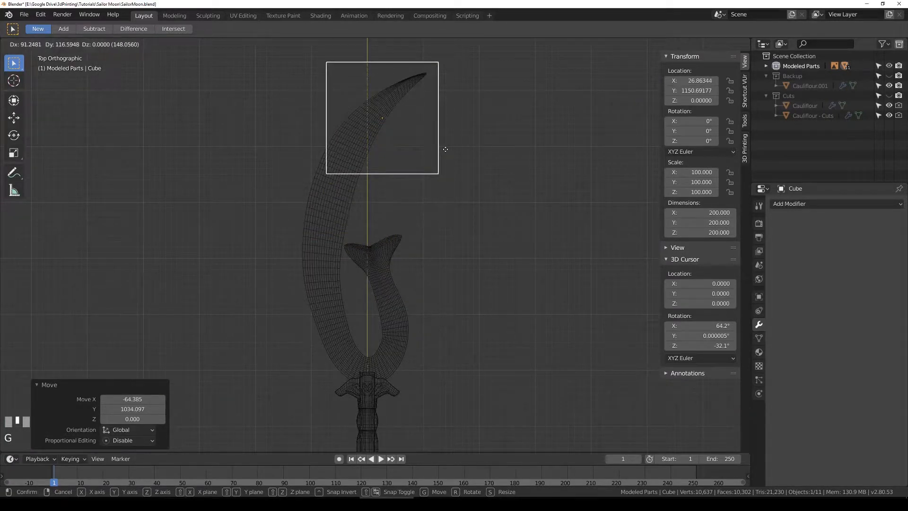
click(436, 129)
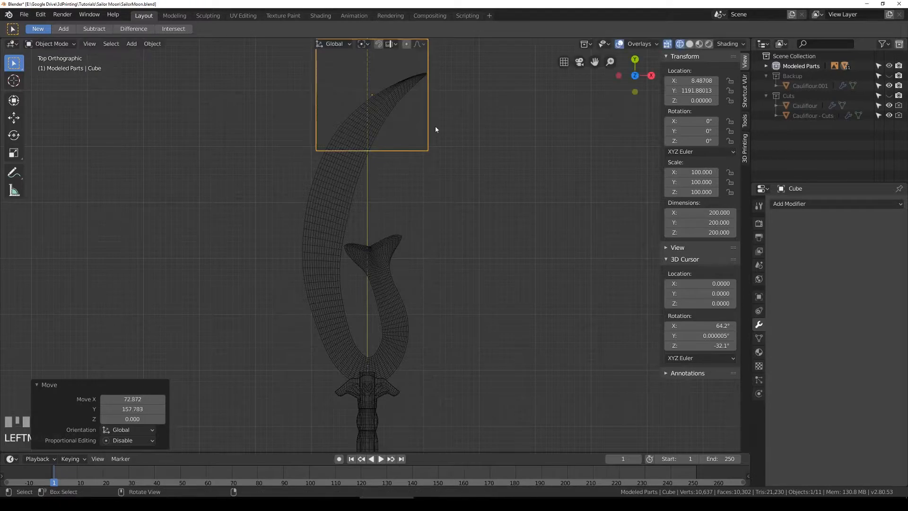
Step: Lay out four duplicates of the cube to cover the rest of the blade, its inner prong and the guard
key(shift+d)
click(385, 242)
key(shift+d)
click(359, 354)
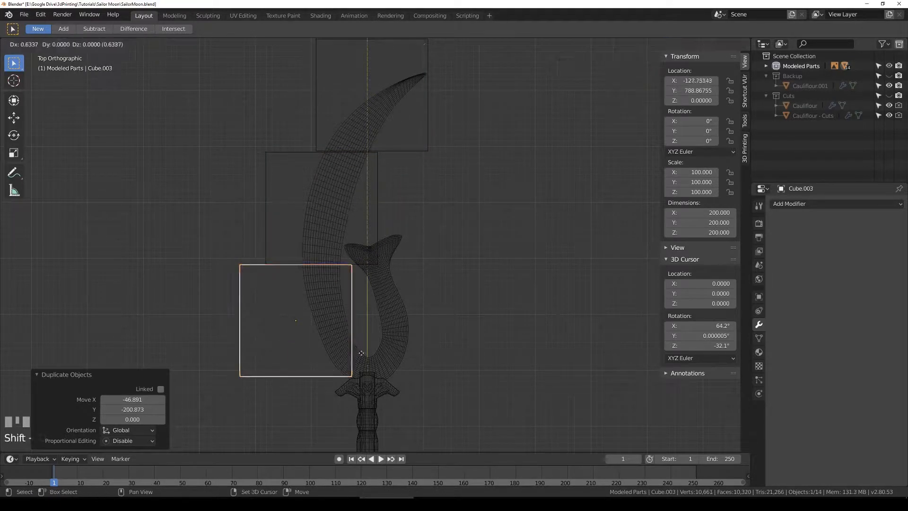
click(433, 397)
key(shift+d)
click(458, 296)
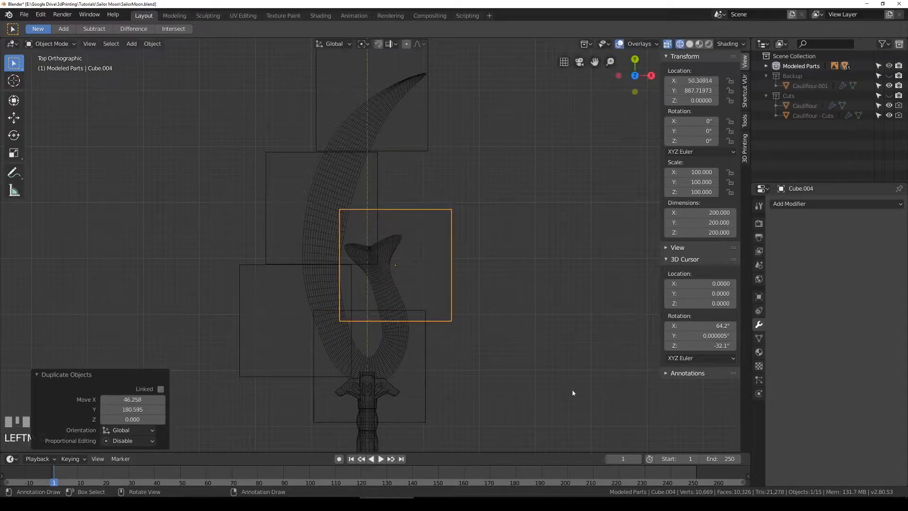
Step: Delete the four duplicated cubes, keeping only the cube at the blade's tip
shift+click(283, 382)
shift+click(313, 421)
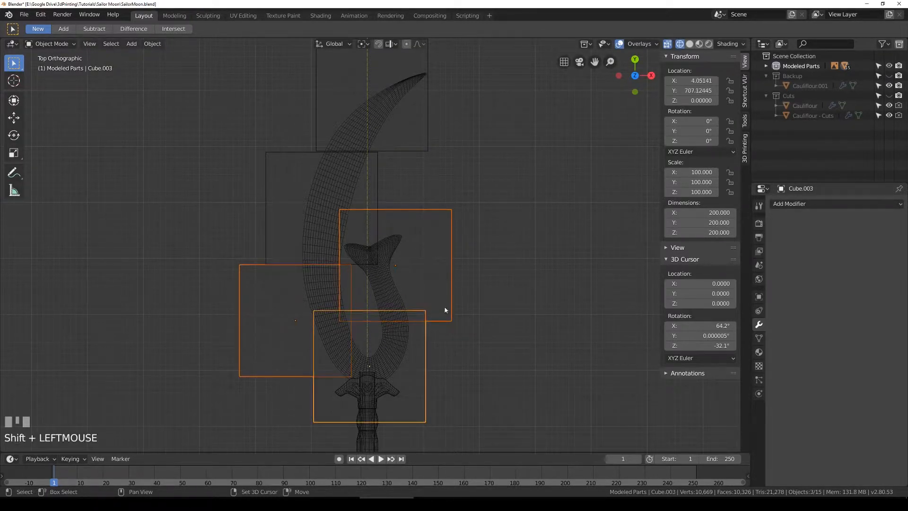
shift+click(269, 154)
key(Delete)
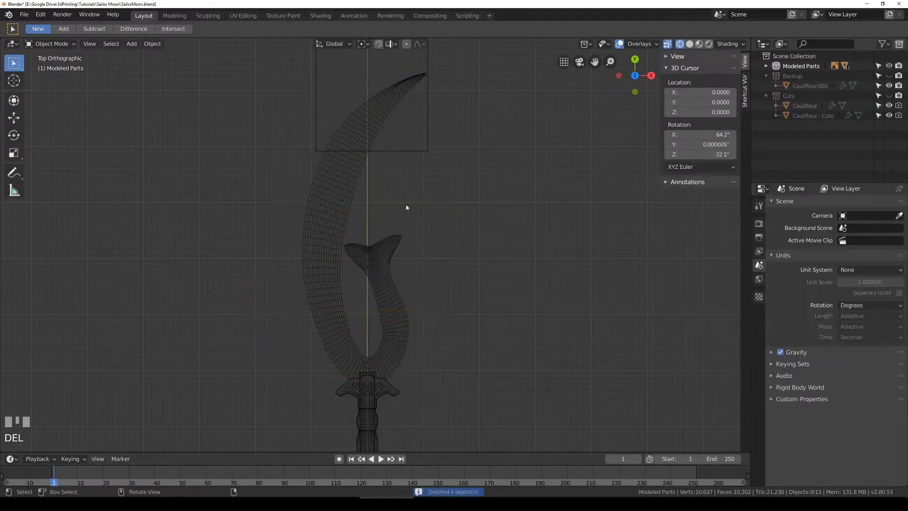
Step: Compare the blade with the cube at its tip in wireframe and solid shading from the top
click(428, 150)
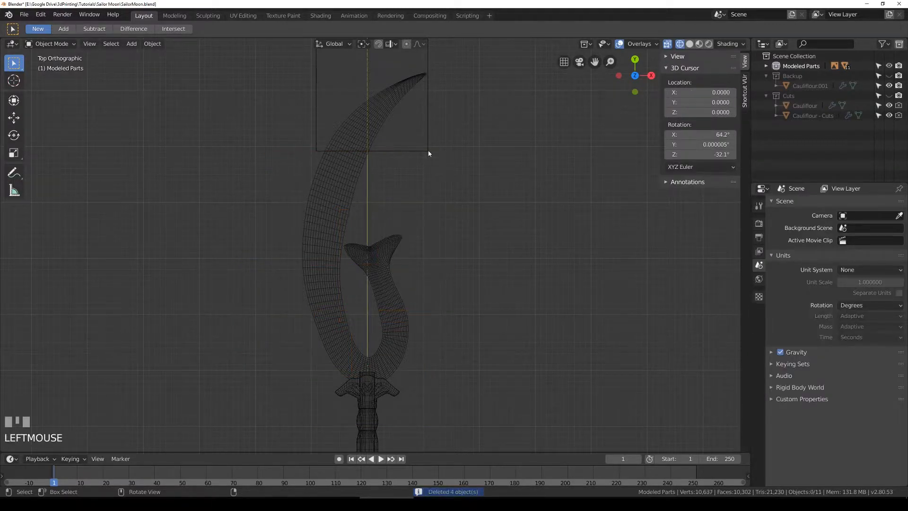
click(326, 153)
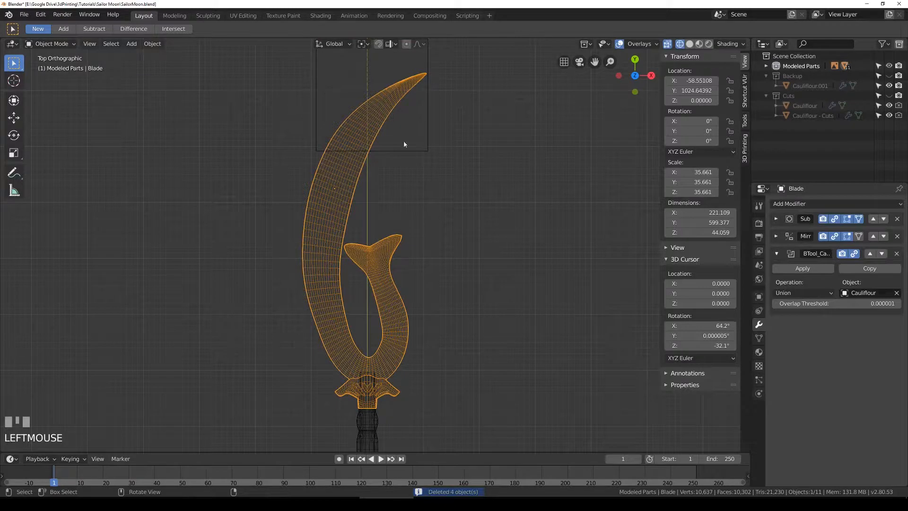
click(420, 149)
key(z)
key(z)
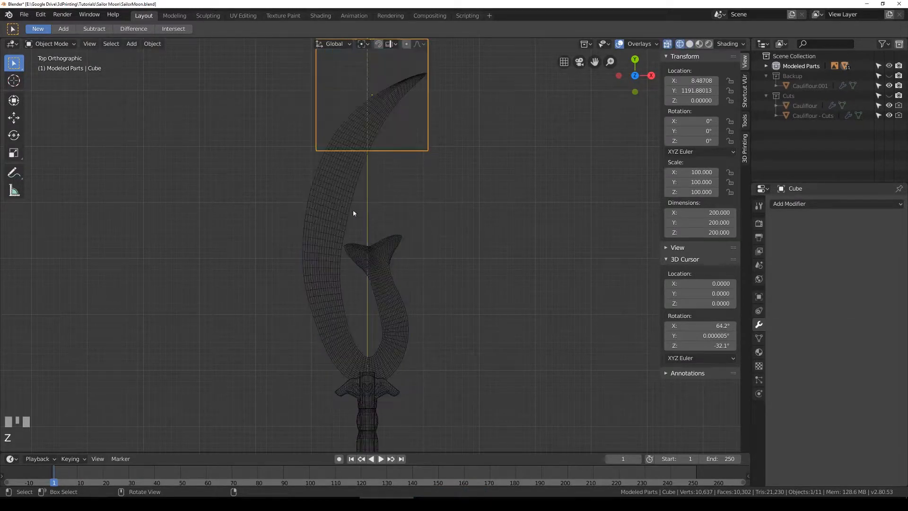
click(309, 225)
key(z)
click(416, 150)
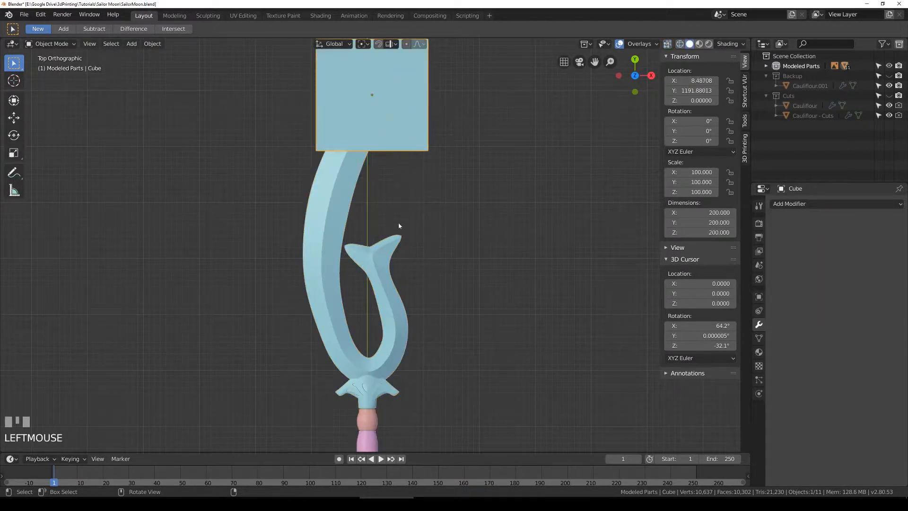
Step: Collapse the Backup and Cuts collections in the outliner, with the viewport in wireframe
key(z)
shift+middle_drag(436, 108, 427, 162)
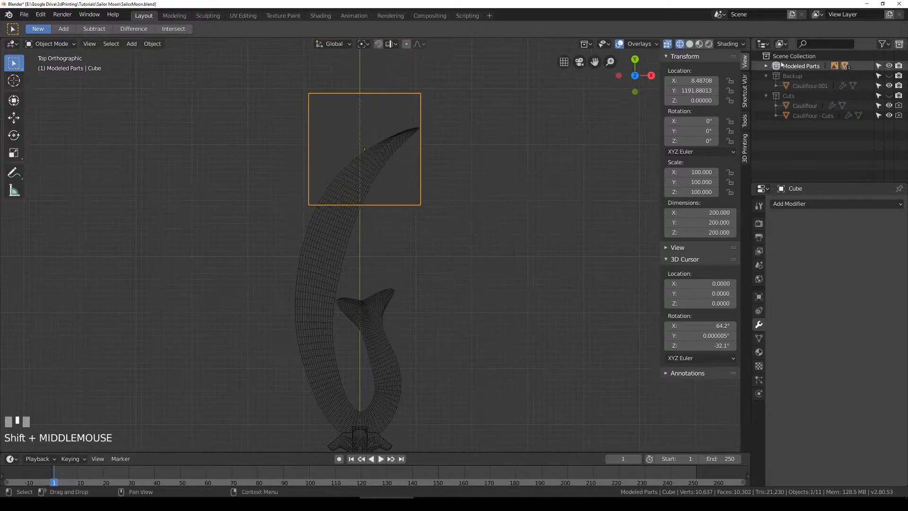
click(766, 75)
click(766, 85)
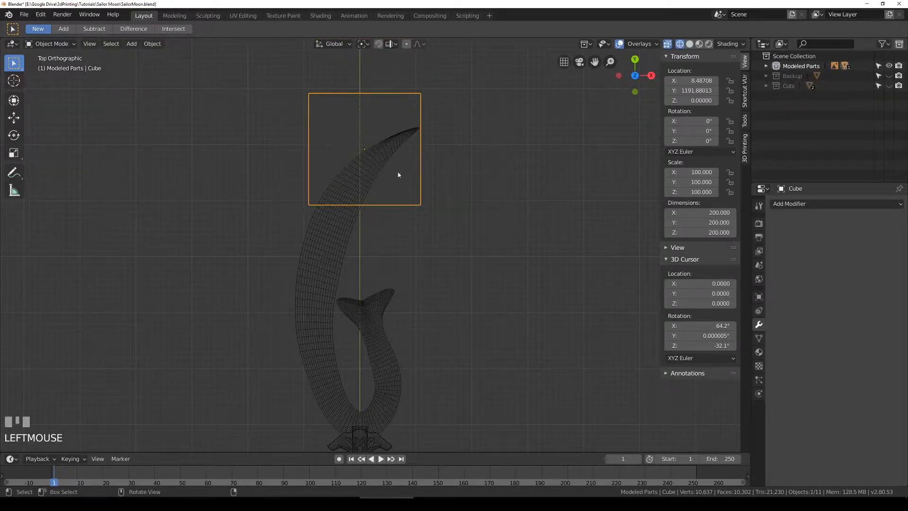
Step: Examine how the cube encloses the blade's tip from the perspective, front and right views
scroll(398, 206, up, 3)
scroll(452, 197, down, 4)
key(z)
mouse_move(398, 177)
middle_down()
mouse_move(289, 227)
mouse_move(350, 180)
middle_up()
shift+middle_drag(409, 150, 330, 246)
key(KP_1)
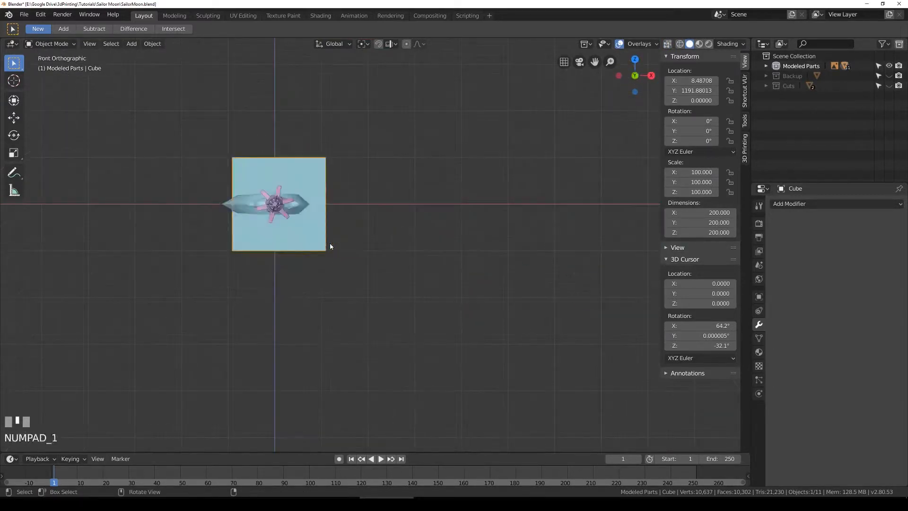
key(shift+z)
key(KP_3)
mouse_move(330, 246)
shift+middle_down()
mouse_move(307, 246)
mouse_move(405, 240)
shift+middle_up()
key(shift+z)
scroll(405, 240, up, 3)
key(shift+z)
Step: Select the blade and inspect its thickness and curved faces from the side and in perspective
click(337, 185)
shift+middle_drag(337, 184, 478, 187)
key(shift+z)
middle_drag(383, 169, 482, 190)
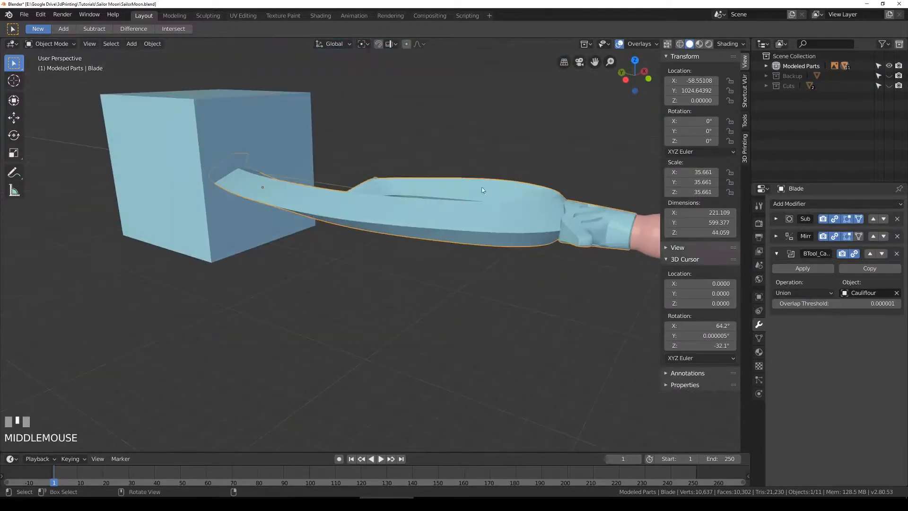
middle_drag(355, 193, 390, 201)
key(KP_1)
key(KP_3)
scroll(384, 198, up, 1)
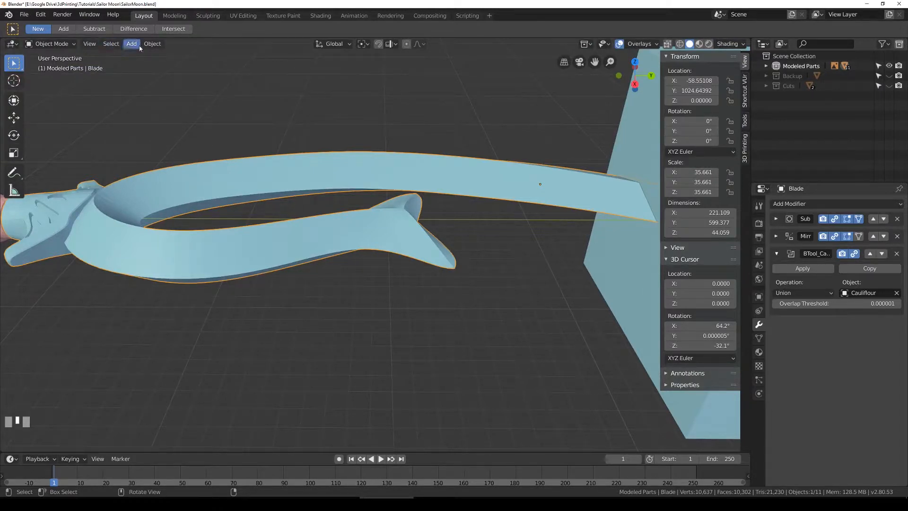
Step: Annotate the blade with two lengthwise lines, steep crossing strokes, short strokes near the tip and an arrow pointing towards the tip
click(13, 173)
middle_drag(232, 172, 243, 177)
drag(200, 183, 455, 175)
drag(182, 197, 465, 188)
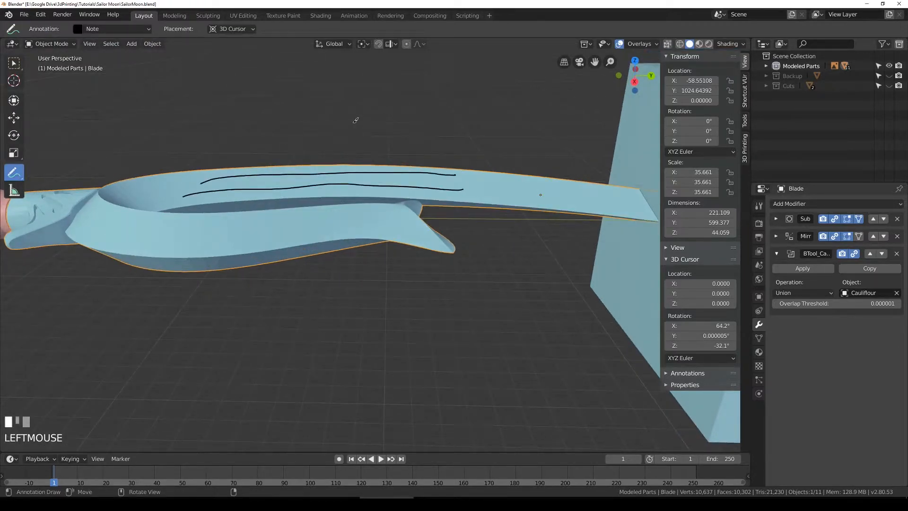
drag(326, 185, 343, 312)
drag(314, 83, 368, 266)
drag(360, 121, 392, 258)
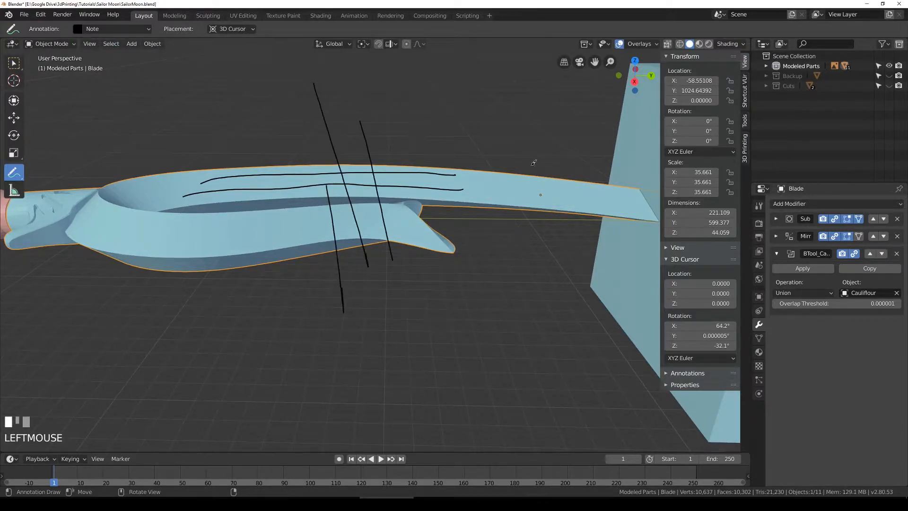
middle_drag(554, 207, 540, 235)
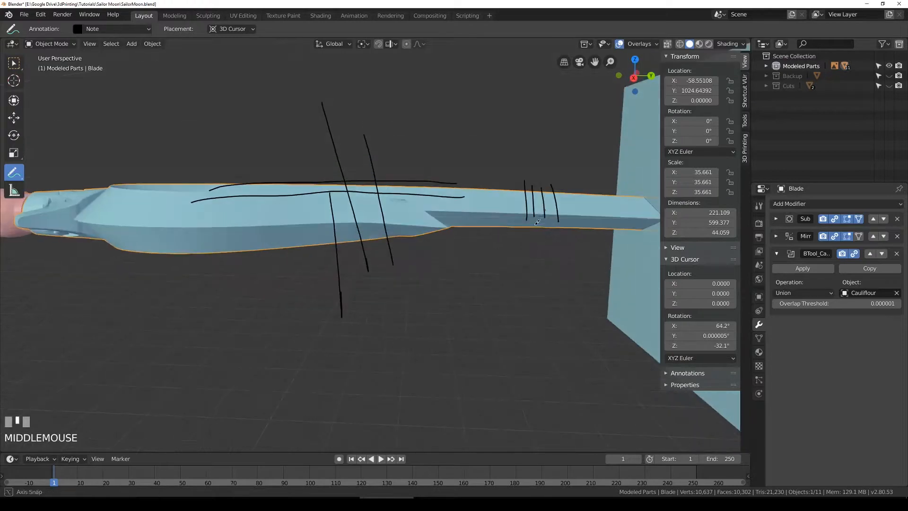
drag(470, 251, 562, 243)
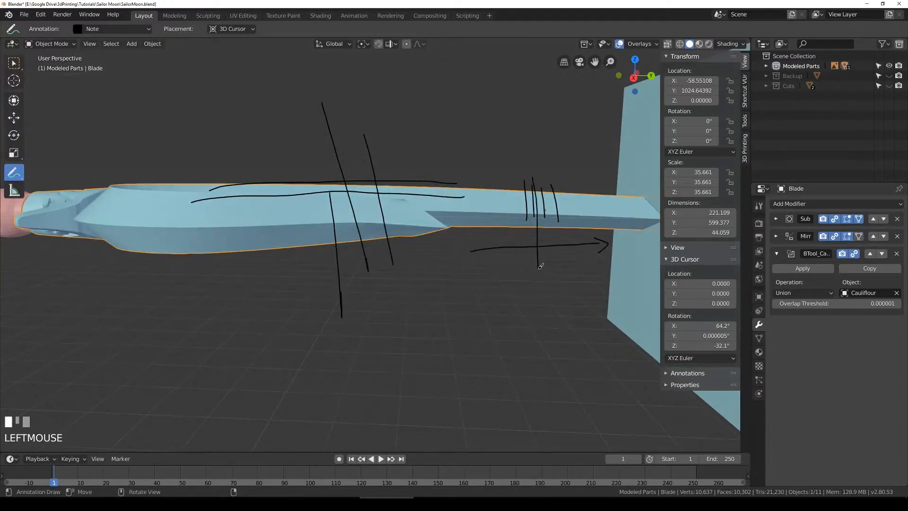
Step: Remove the Note annotation layer and return to the Select Box tool
click(145, 32)
click(180, 50)
scroll(342, 137, down, 3)
middle_drag(342, 137, 192, 341)
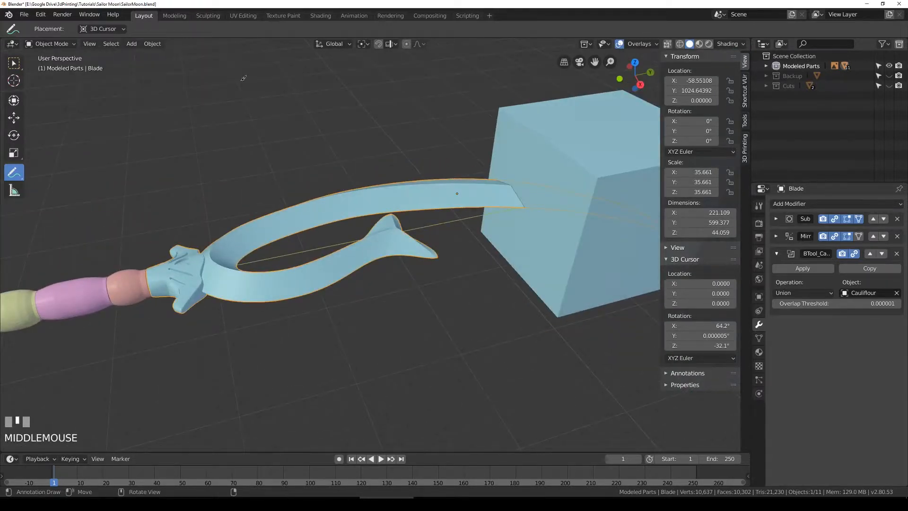
click(14, 63)
mouse_move(240, 256)
middle_down()
mouse_move(228, 189)
mouse_move(237, 257)
mouse_move(408, 232)
mouse_move(373, 190)
mouse_move(219, 226)
mouse_move(241, 244)
middle_up()
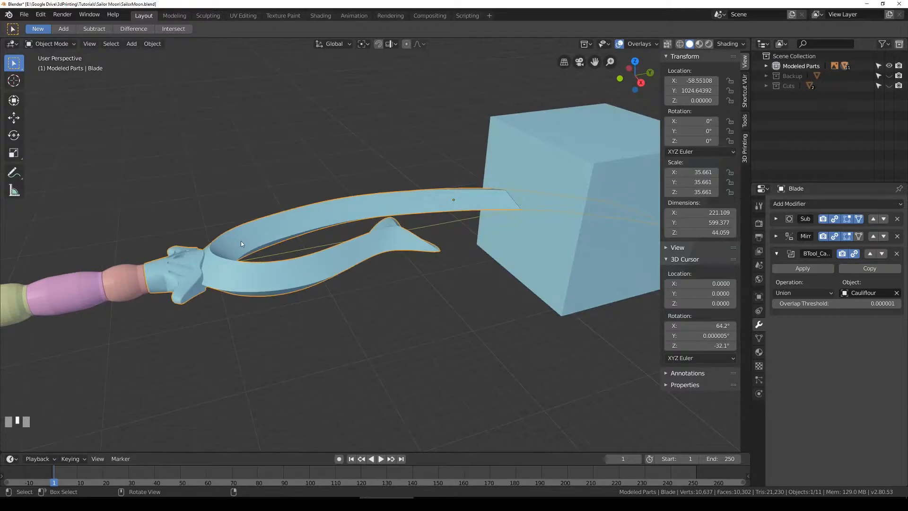
Step: Examine where the cube's lower edge crosses the blade in the top wireframe view and in solid perspective
key(KP_7)
scroll(288, 206, down, 3)
key(shift+z)
shift+middle_drag(440, 198, 413, 236)
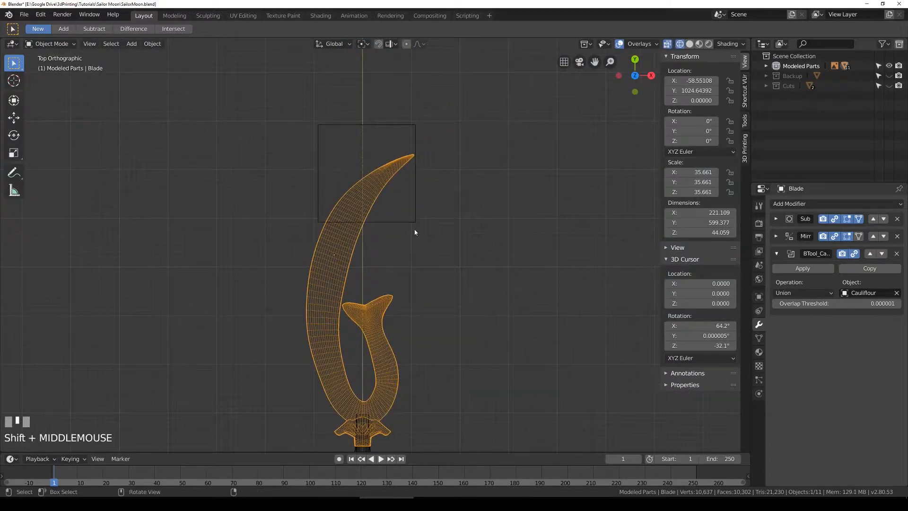
click(415, 223)
scroll(338, 251, up, 4)
scroll(420, 164, down, 2)
shift+middle_drag(419, 164, 433, 201)
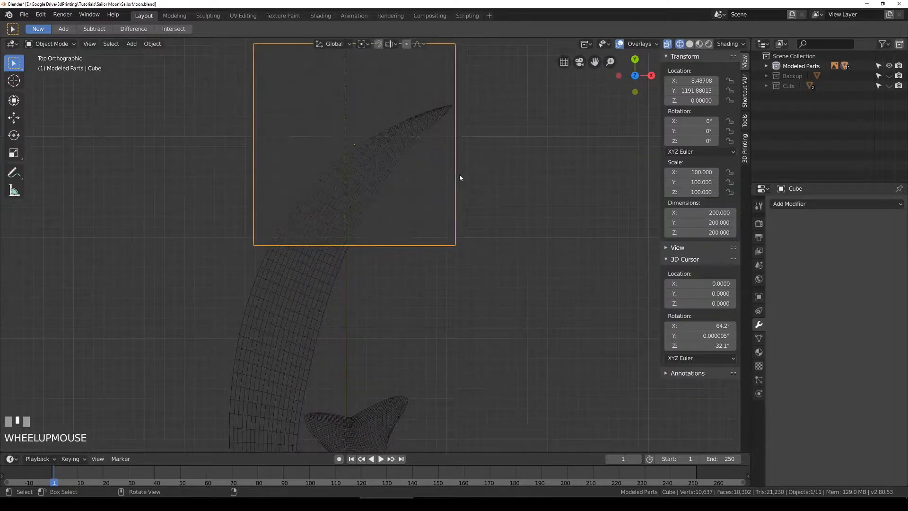
click(304, 302)
mouse_move(304, 302)
middle_down()
mouse_move(274, 306)
mouse_move(318, 308)
mouse_move(320, 239)
mouse_move(337, 253)
mouse_move(331, 282)
middle_up()
key(shift+z)
scroll(319, 308, down, 3)
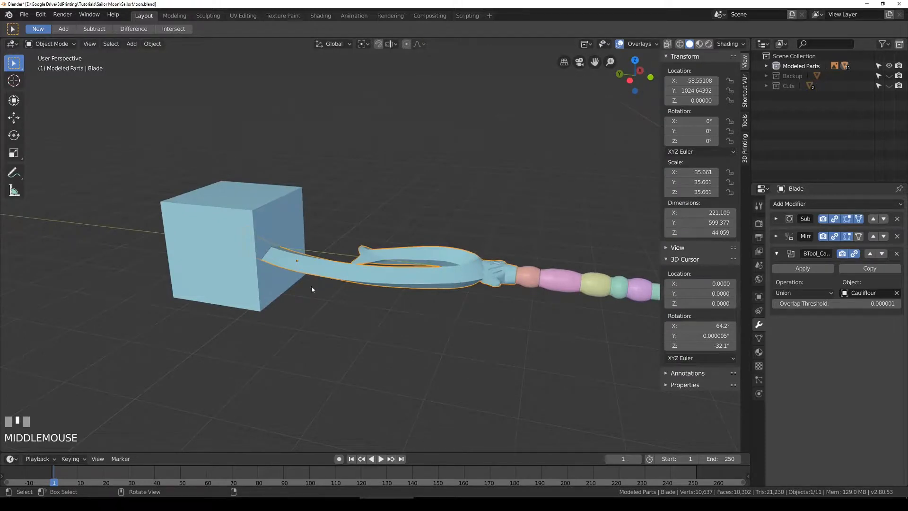
Step: Raise the cube exactly 100 along Z in the right view so its underside lies on the blade's horizontal centre plane
click(261, 297)
key(KP_1)
key(KP_3)
key(shift+z)
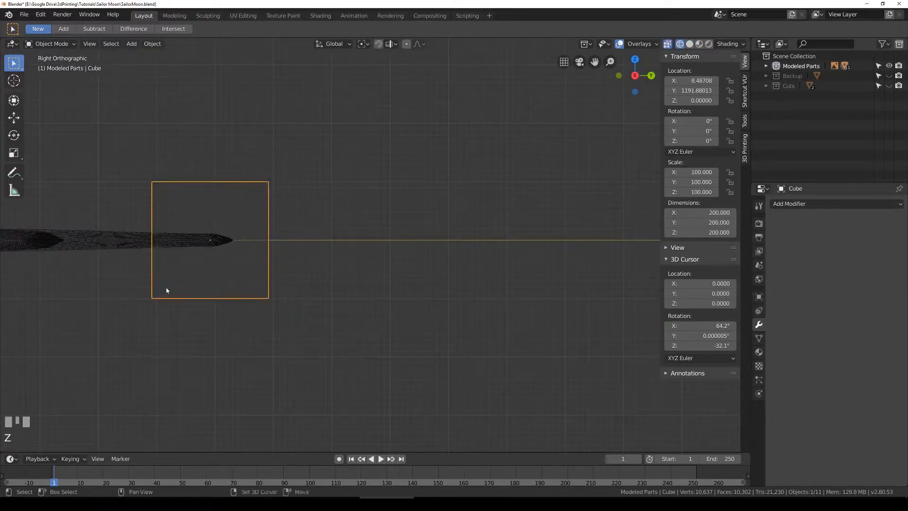
shift+middle_drag(170, 288, 361, 306)
scroll(484, 331, up, 4)
key(g)
key(Escape)
key(g)
key(z)
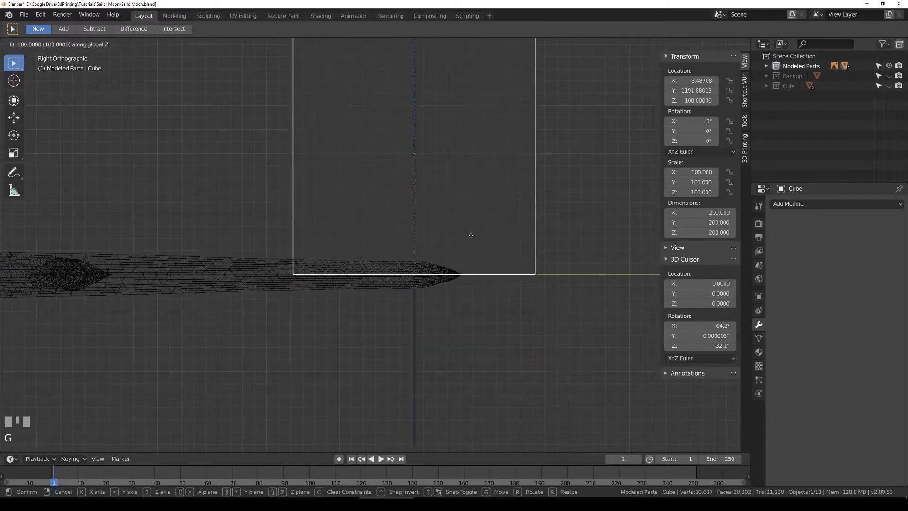
ctrl+click(470, 235)
Step: Raise the cube another 0.012 or so along Z, judged close up at the blade's tip
scroll(459, 293, up, 7)
shift+middle_drag(458, 294, 260, 178)
scroll(387, 286, up, 8)
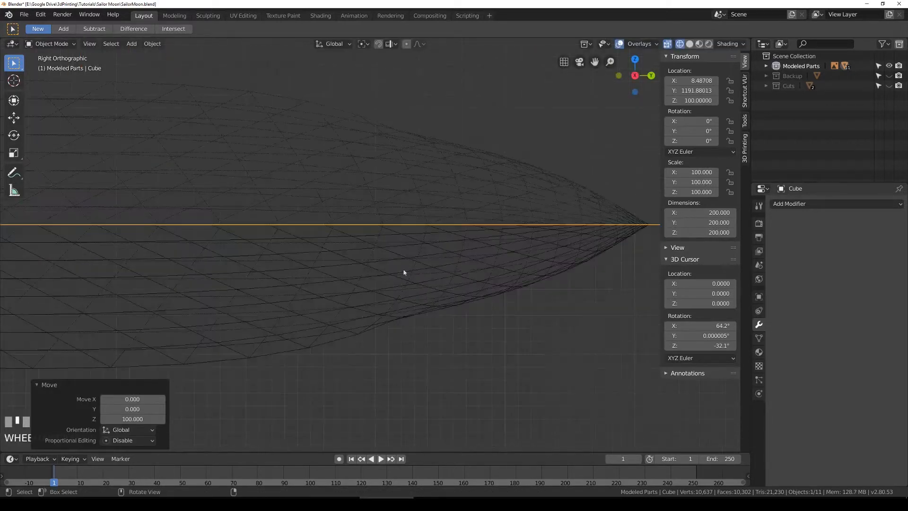
shift+middle_drag(504, 234, 176, 269)
scroll(459, 263, up, 6)
scroll(459, 265, up, 3)
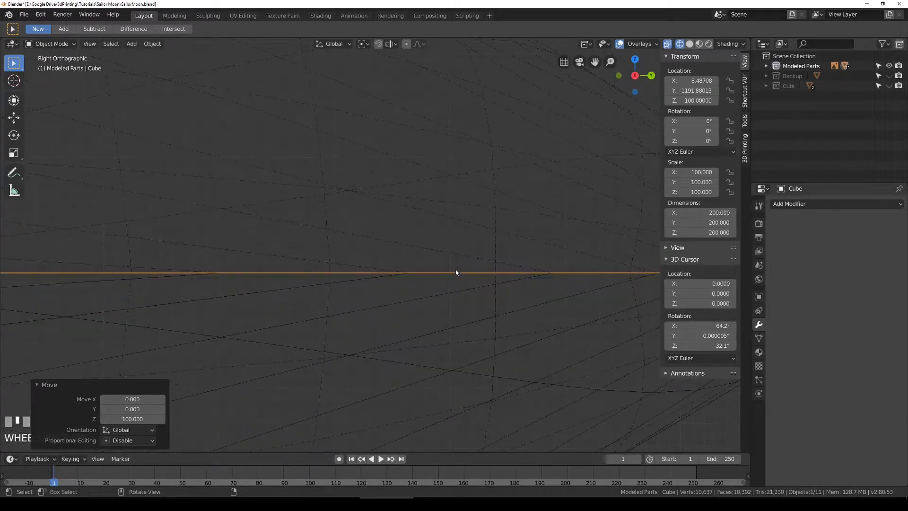
key(g)
key(z)
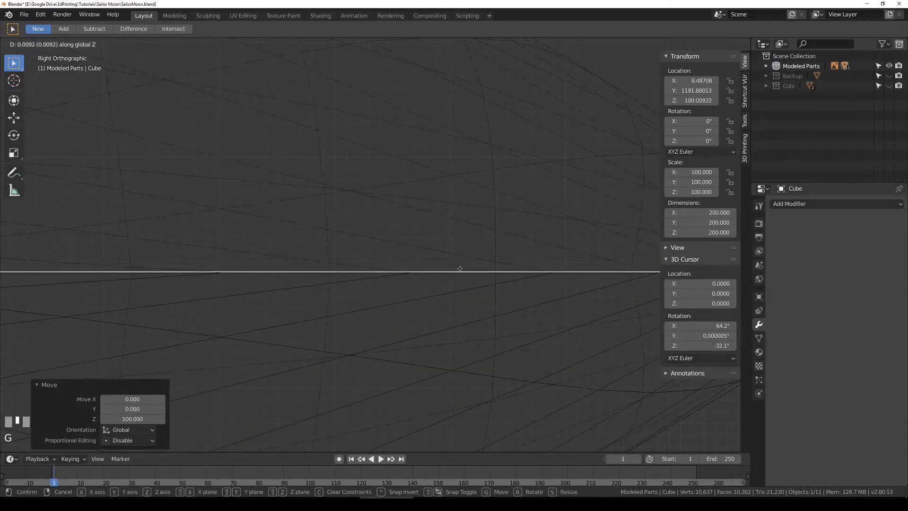
click(463, 268)
Step: Fine-tune the cube's height to about Z 100.005, aligning its underside with the blade tip's central edge
scroll(424, 292, up, 2)
shift+middle_drag(436, 318, 402, 275)
scroll(382, 234, up, 5)
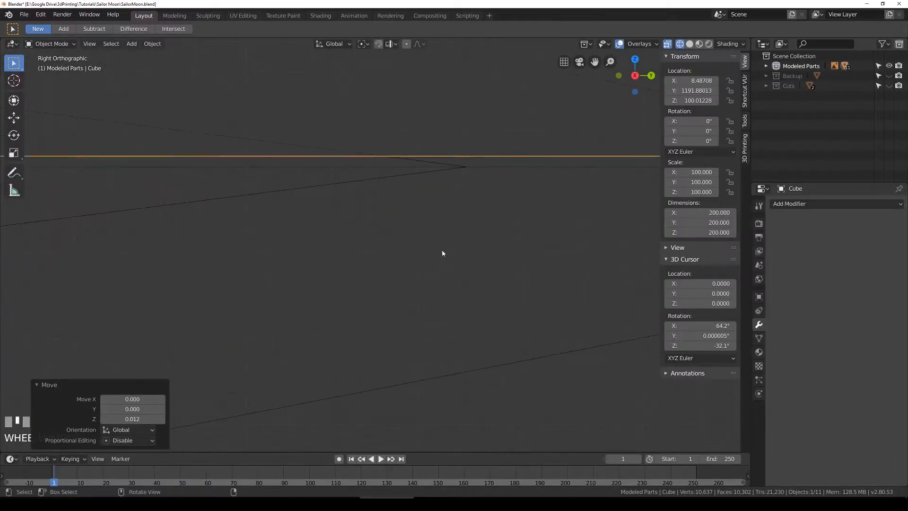
key(g)
key(z)
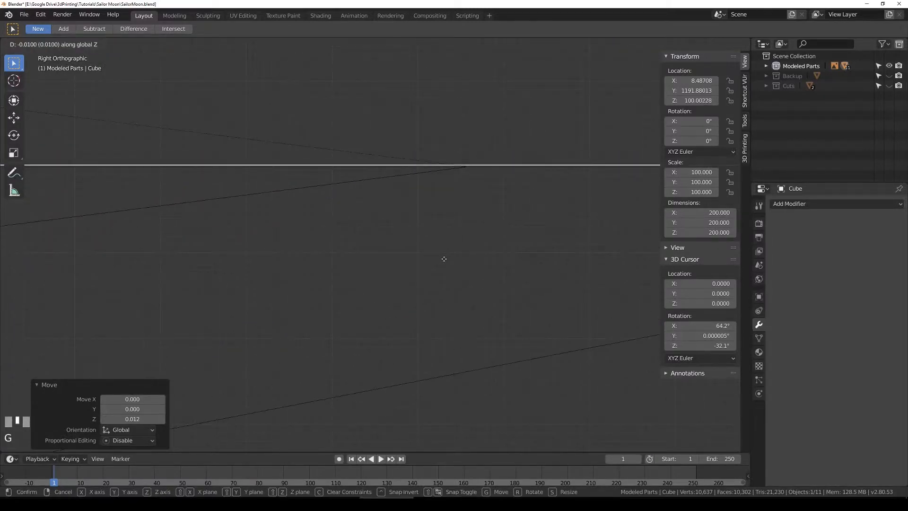
click(444, 258)
key(g)
key(z)
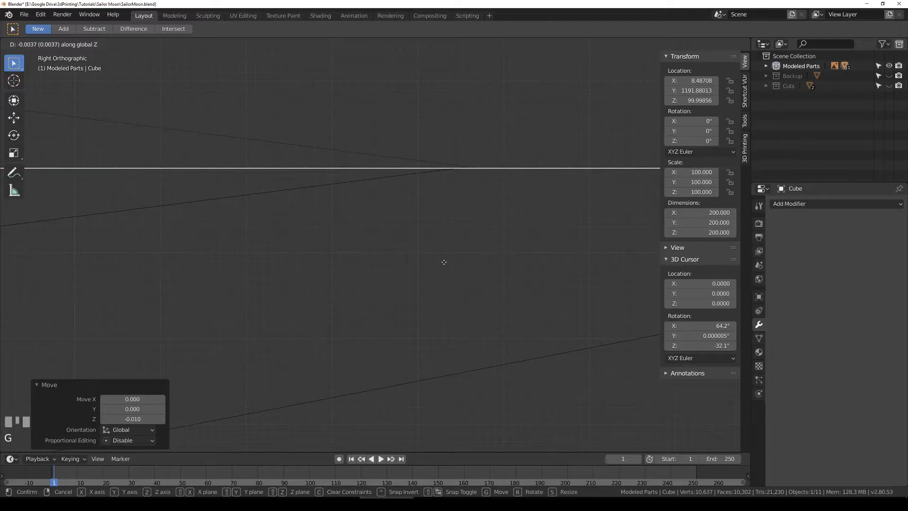
click(445, 258)
Step: Check how the raised cube divides the blade in perspective and top wireframe views, and select the blade
scroll(420, 247, down, 12)
key(z)
scroll(263, 211, down, 8)
mouse_move(236, 182)
middle_down()
mouse_move(263, 211)
mouse_move(308, 211)
mouse_move(285, 177)
middle_up()
scroll(263, 214, down, 8)
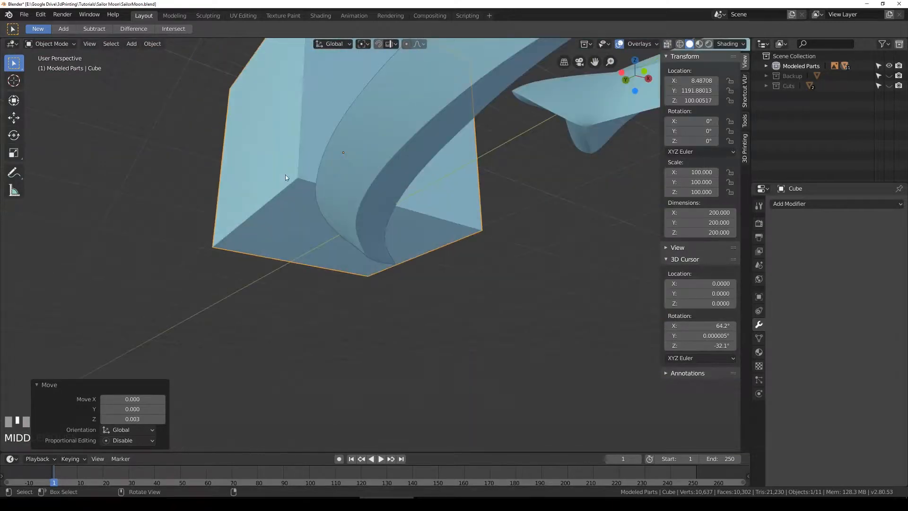
key(KP_7)
key(shift+z)
scroll(285, 177, down, 3)
click(322, 275)
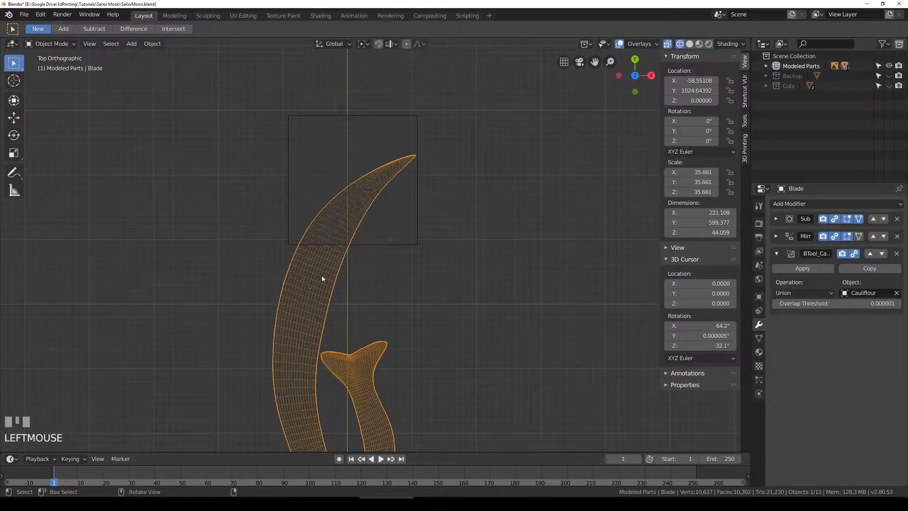
Step: Add a Boolean modifier to the cube, set to Intersect with the Blade object
click(401, 116)
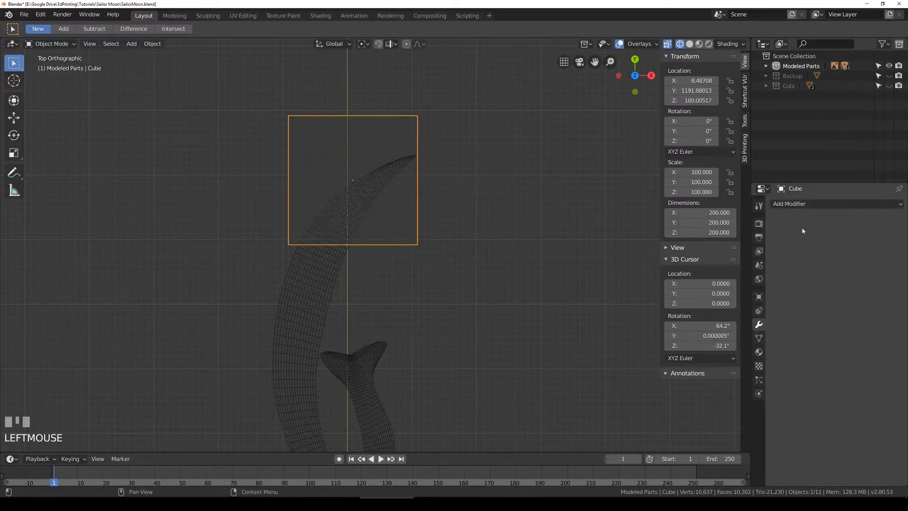
click(799, 204)
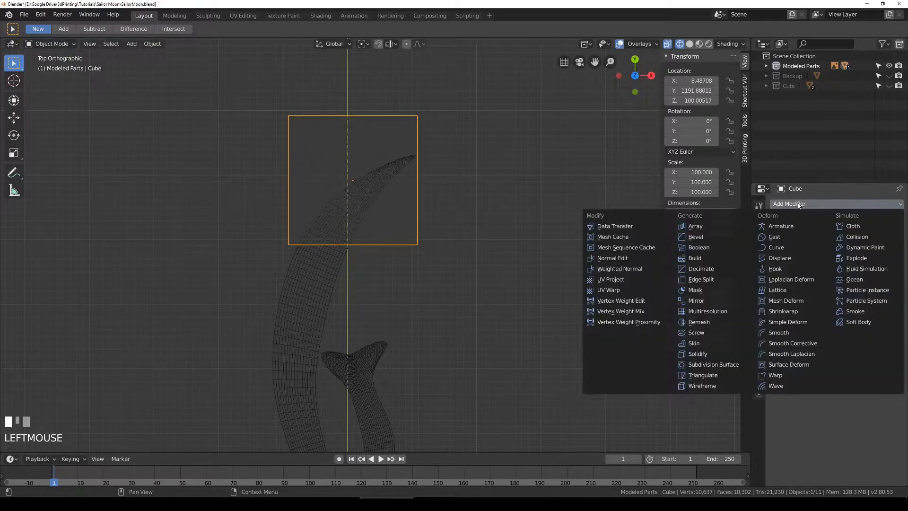
click(709, 245)
click(804, 259)
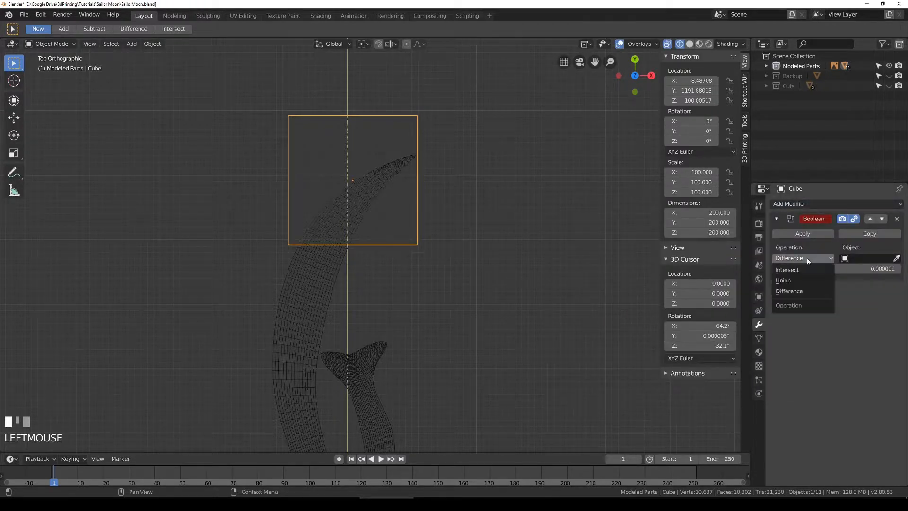
click(788, 270)
click(869, 258)
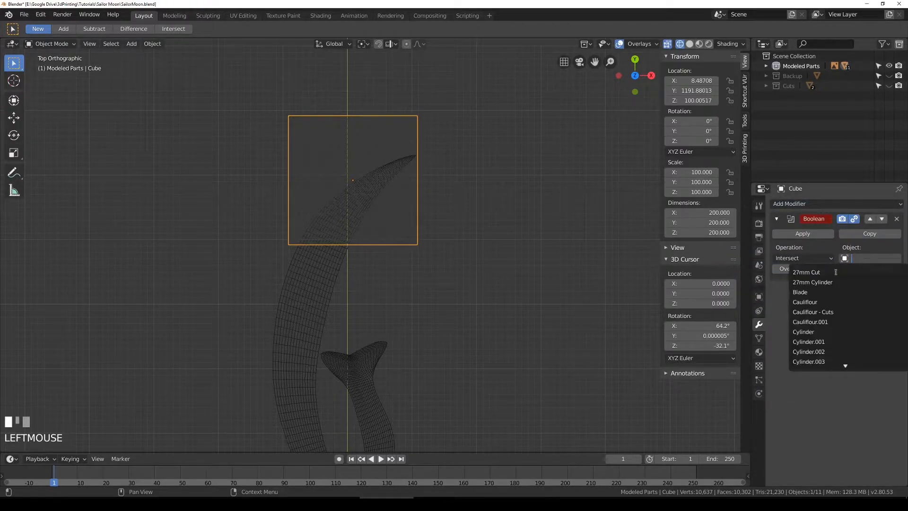
click(806, 292)
scroll(373, 245, up, 1)
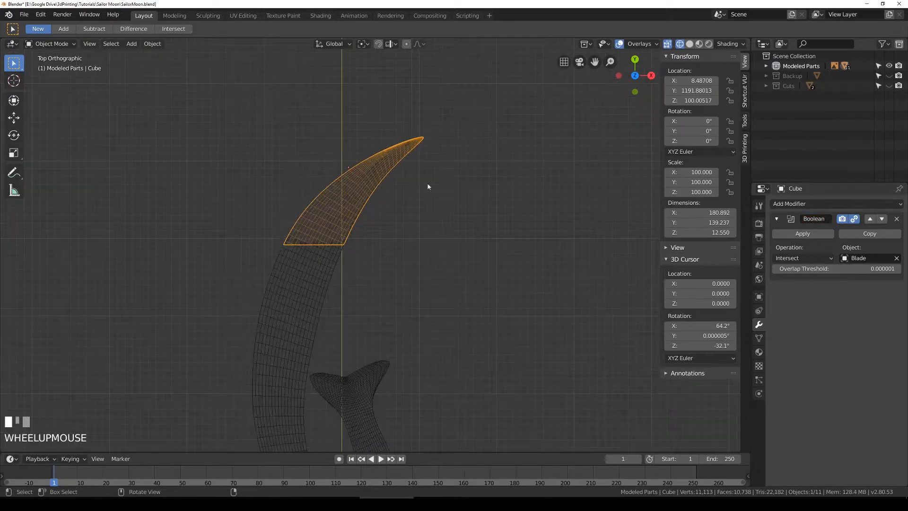
key(r)
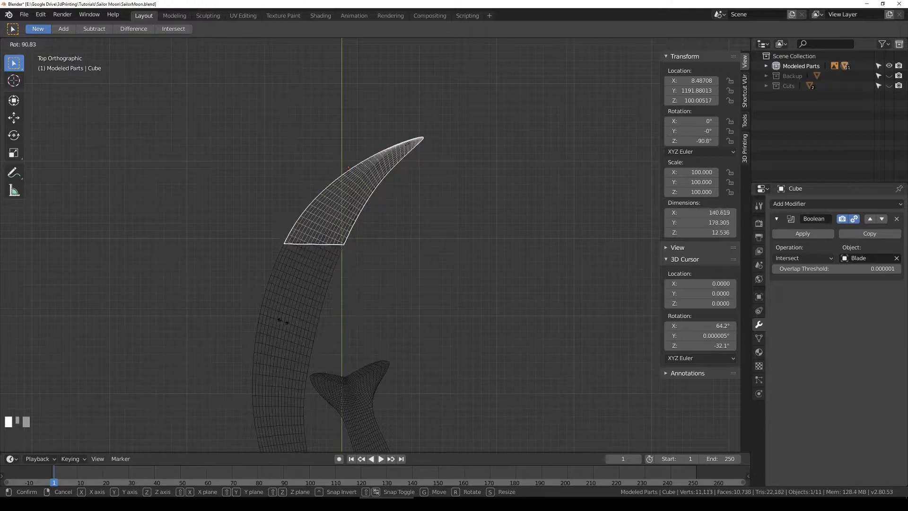
right_click(507, 227)
key(Tab)
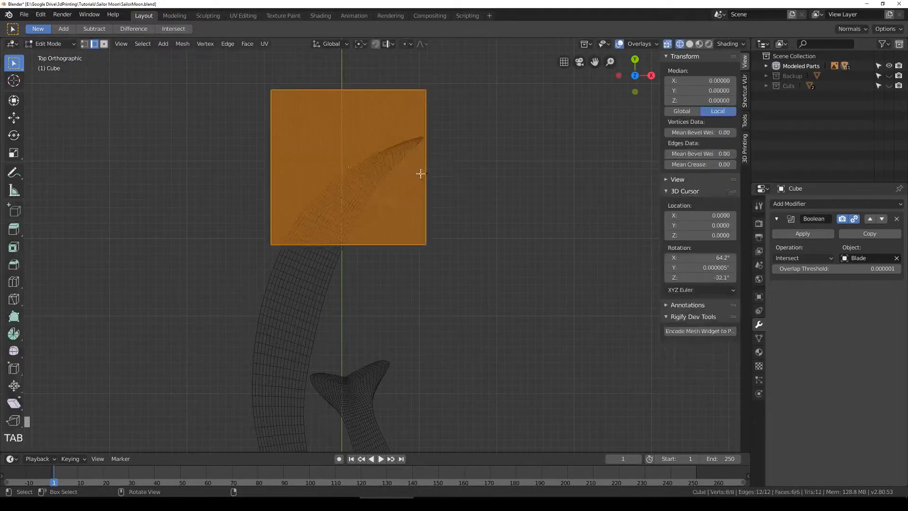
key(r)
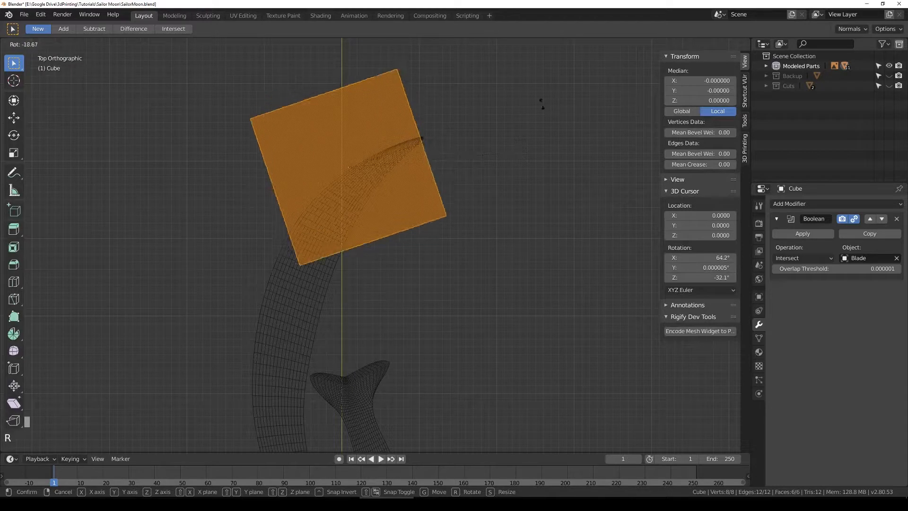
right_click(544, 136)
key(Tab)
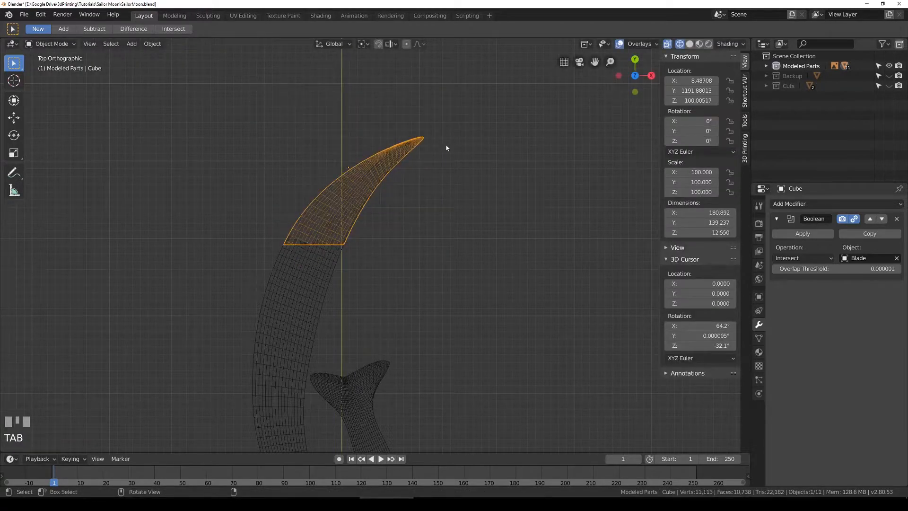
key(g)
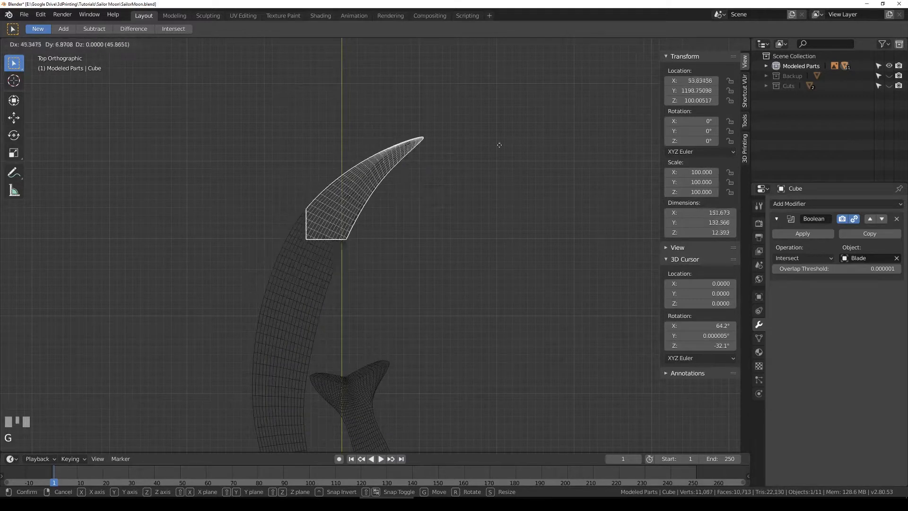
right_click(318, 202)
middle_drag(318, 203, 441, 195)
scroll(448, 198, up, 2)
key(g)
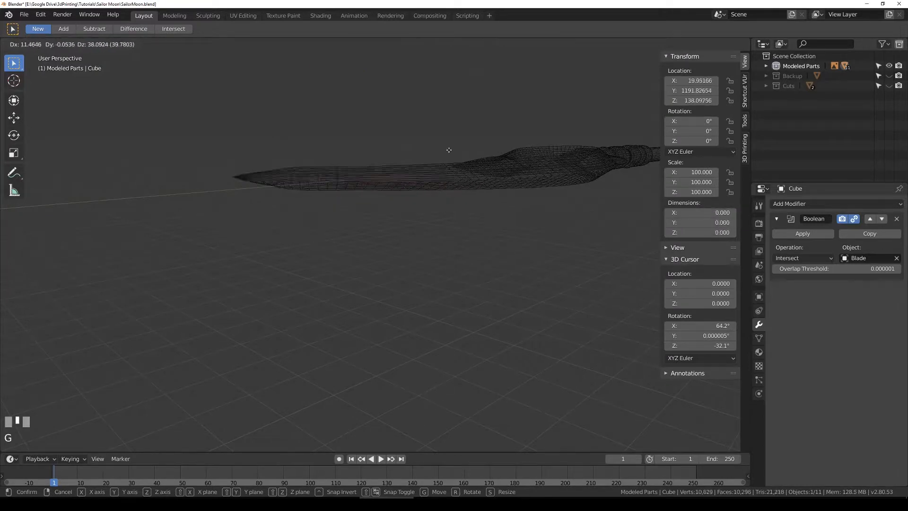
click(454, 148)
scroll(464, 149, down, 2)
middle_drag(464, 149, 430, 204)
key(KP_7)
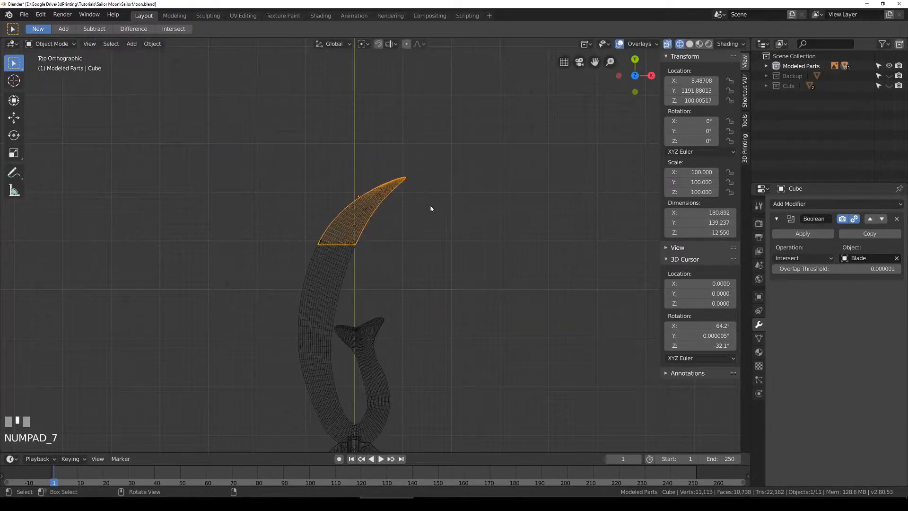
Step: Frame the whole blade in the top view and save the blend file
scroll(393, 225, down, 2)
shift+middle_drag(393, 225, 403, 190)
scroll(385, 176, up, 2)
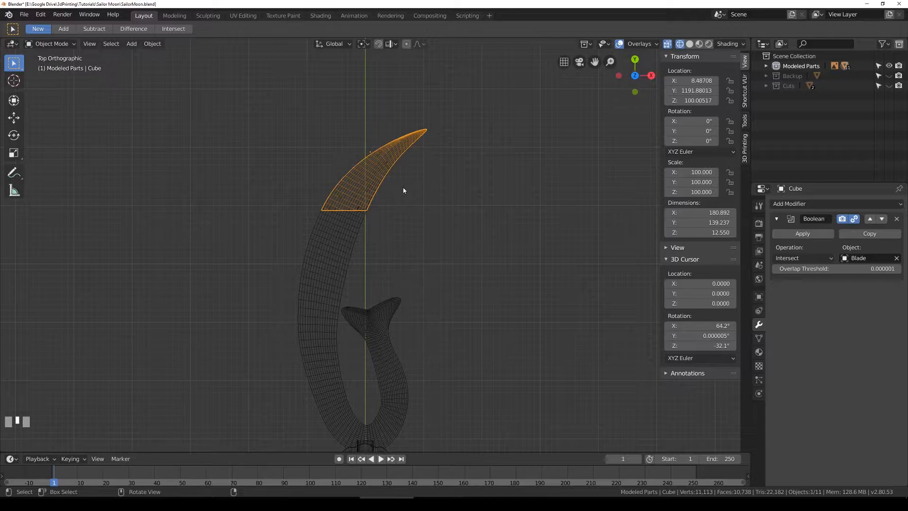
key(ctrl+s)
Step: Examine in the top view where the intersected tip section ends relative to the rest of the blade
scroll(404, 190, up, 2)
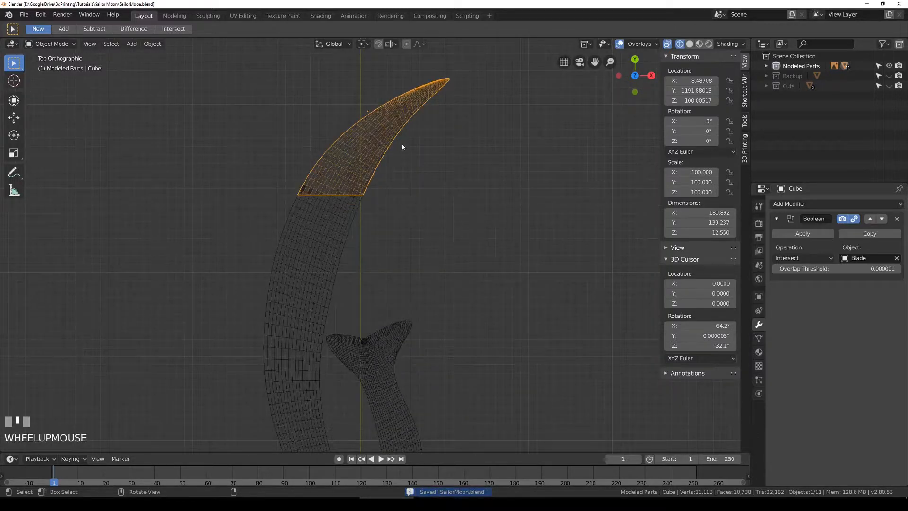
shift+middle_drag(401, 143, 412, 181)
key(z)
key(z)
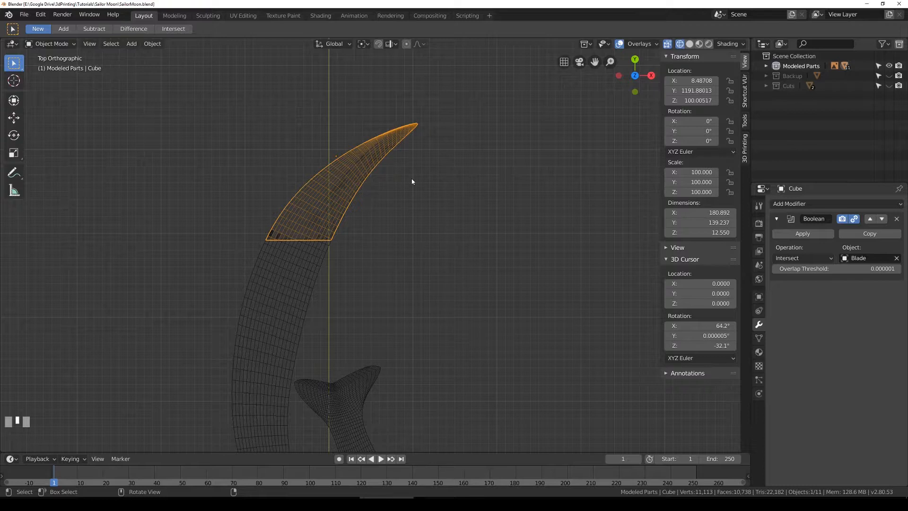
scroll(412, 181, down, 3)
shift+middle_drag(431, 193, 426, 154)
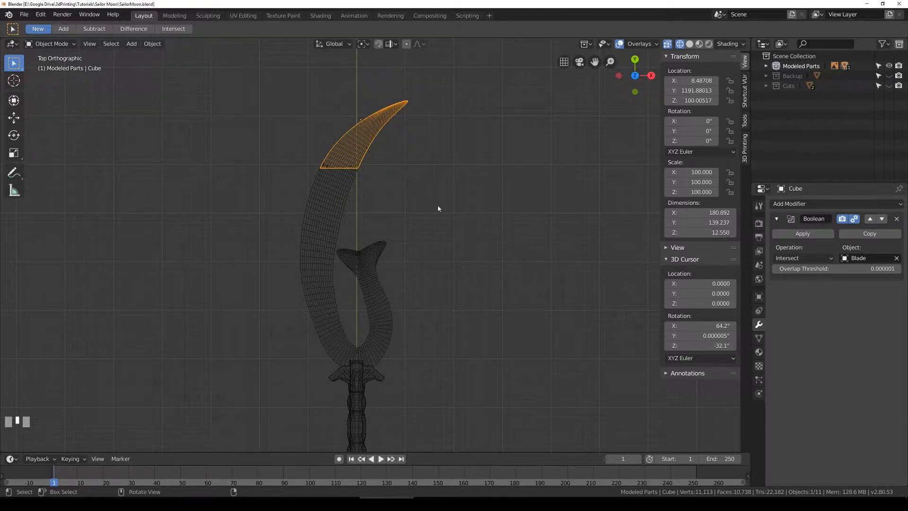
scroll(395, 214, up, 2)
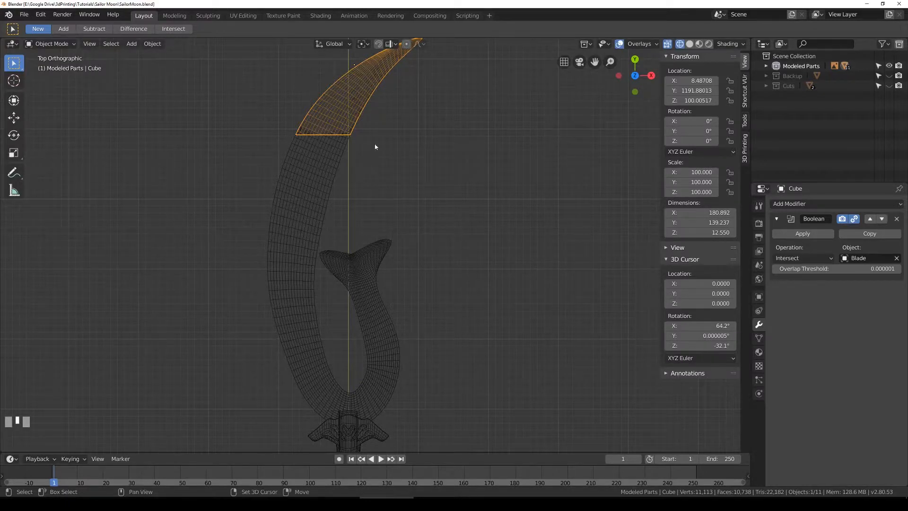
shift+middle_drag(375, 146, 373, 184)
scroll(373, 176, up, 1)
Step: Move the cutter cube into a new collection named "Blade Cuts"
click(391, 102)
click(412, 89)
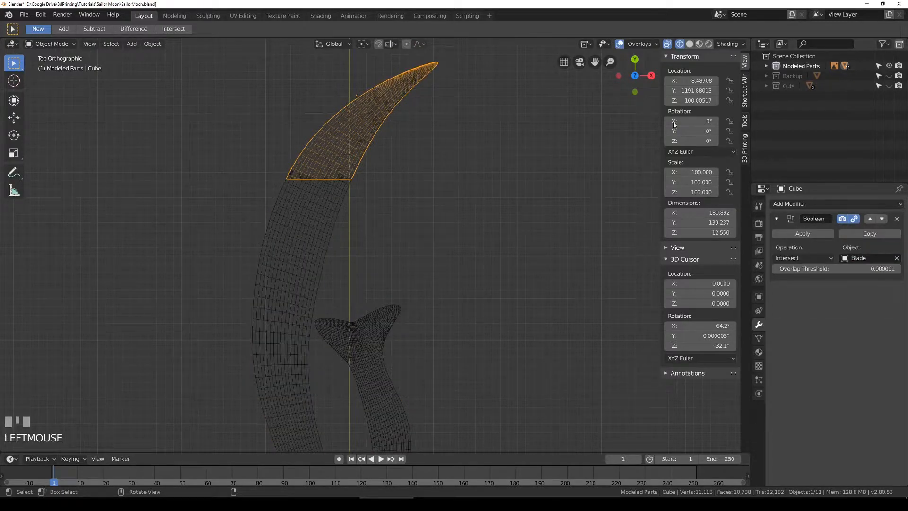
key(m)
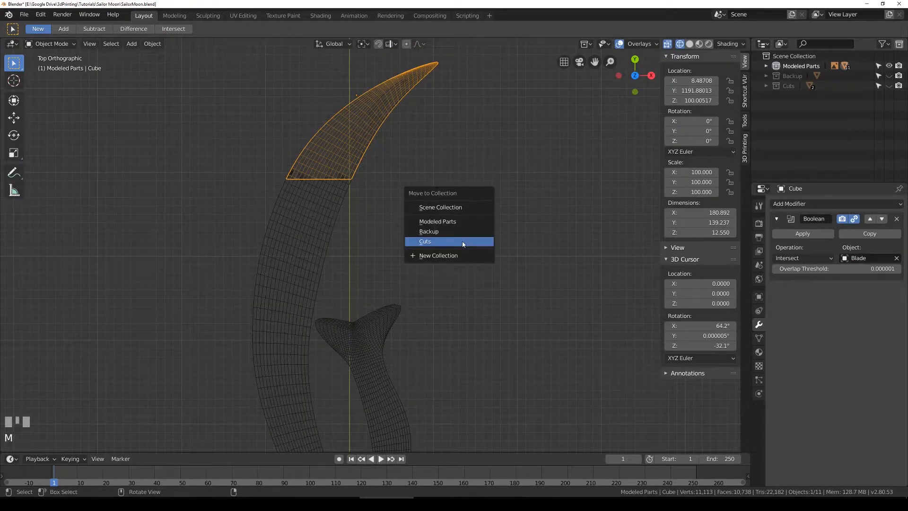
click(453, 255)
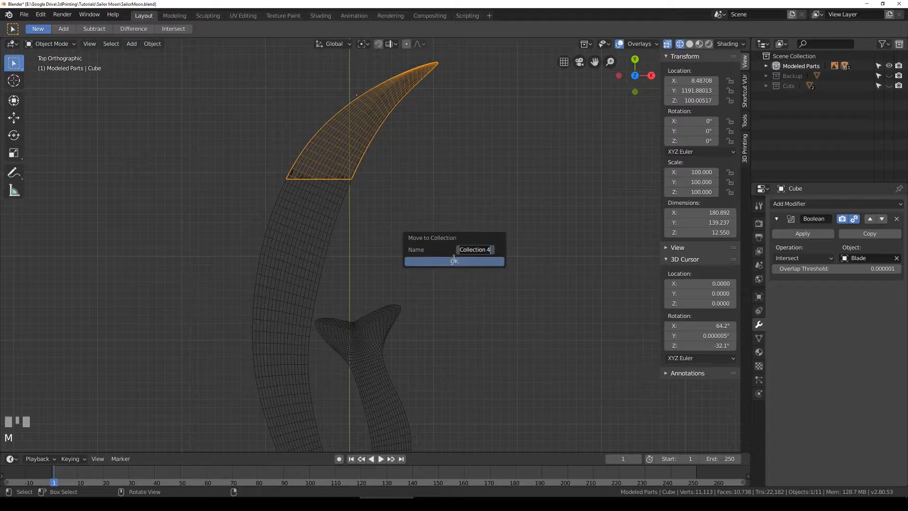
text(Printe)
key(BackSpace)
key(BackSpace)
text(Blade Cuts)
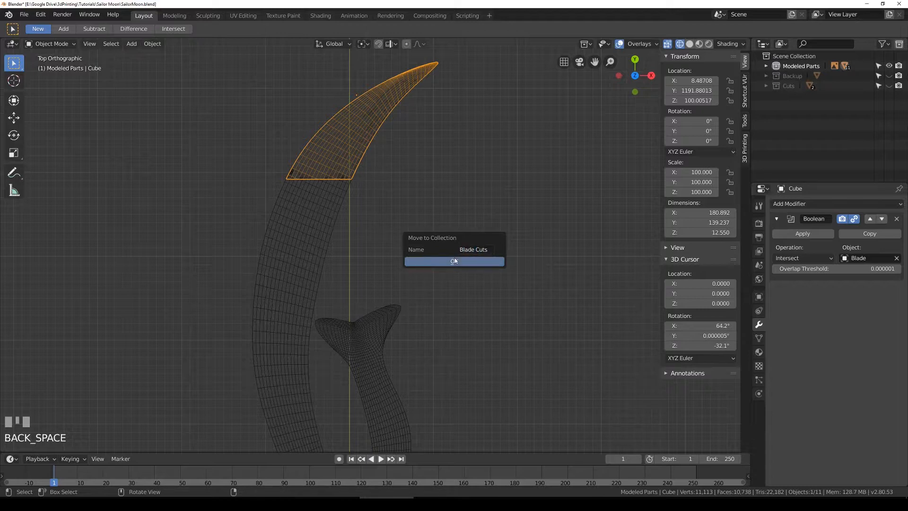
click(454, 260)
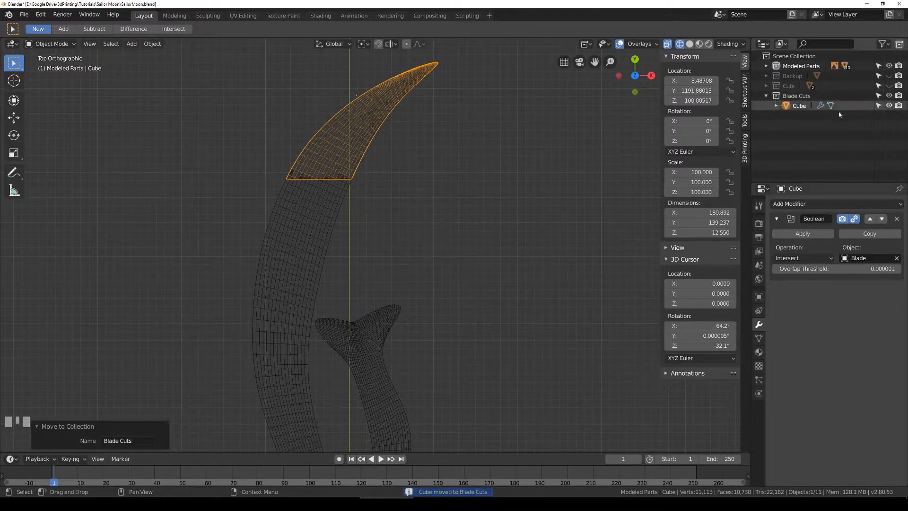
Step: Rotate the cube's mesh slightly clockwise in Edit Mode and move it X -7.182, Y -43.090 to enclose more of the blade
click(804, 105)
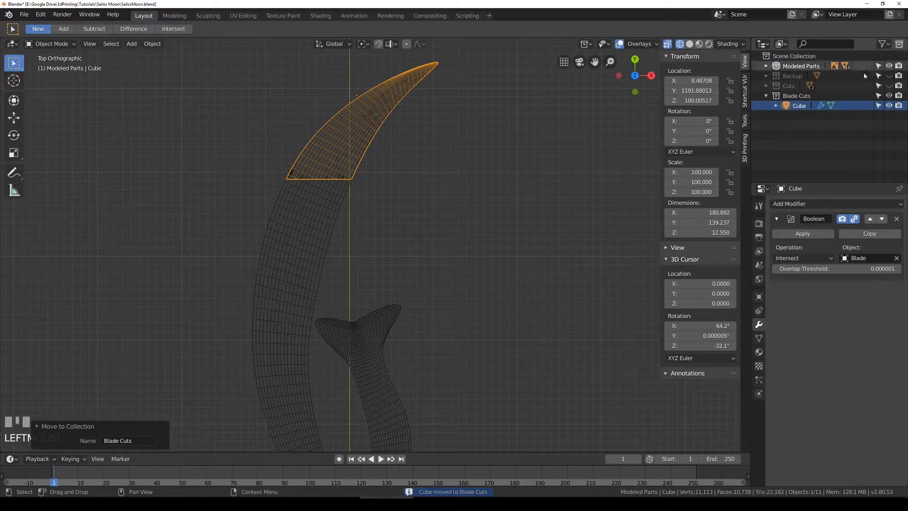
click(397, 108)
click(399, 100)
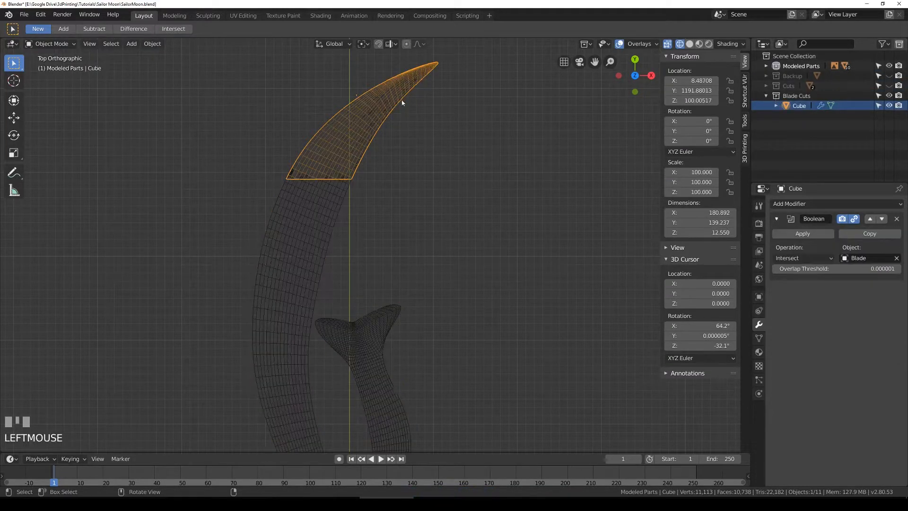
key(Tab)
shift+middle_drag(468, 107, 443, 158)
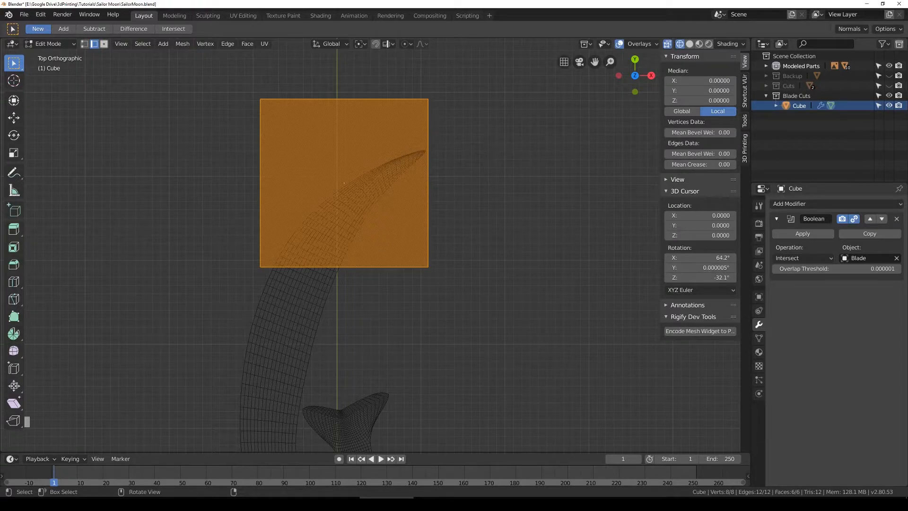
key(r)
click(513, 175)
key(g)
click(507, 213)
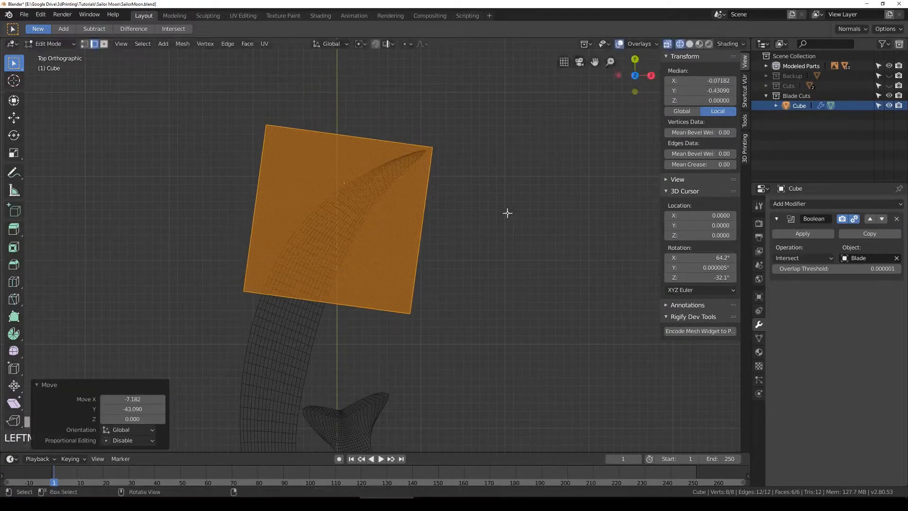
Step: Nudge the cube's mesh a further X -2.112, Y -3.802 and check the resulting blade section in Object Mode
key(g)
click(504, 219)
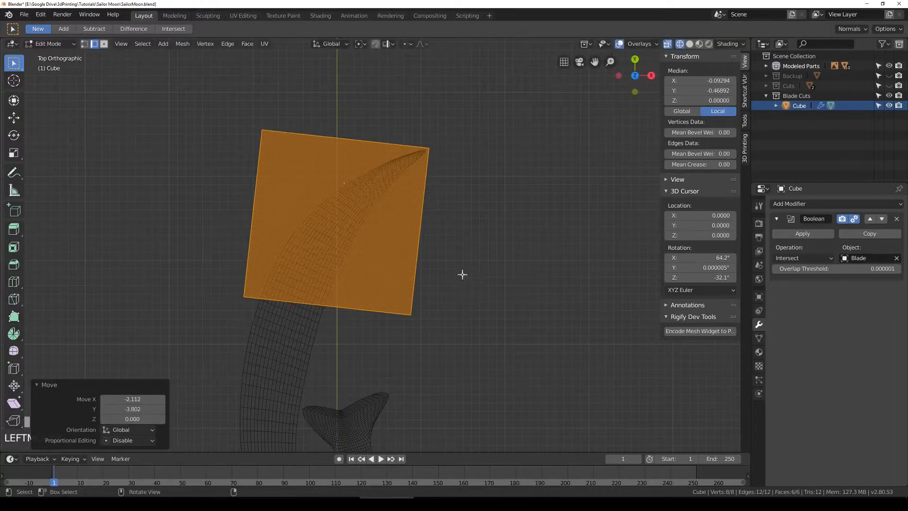
key(Tab)
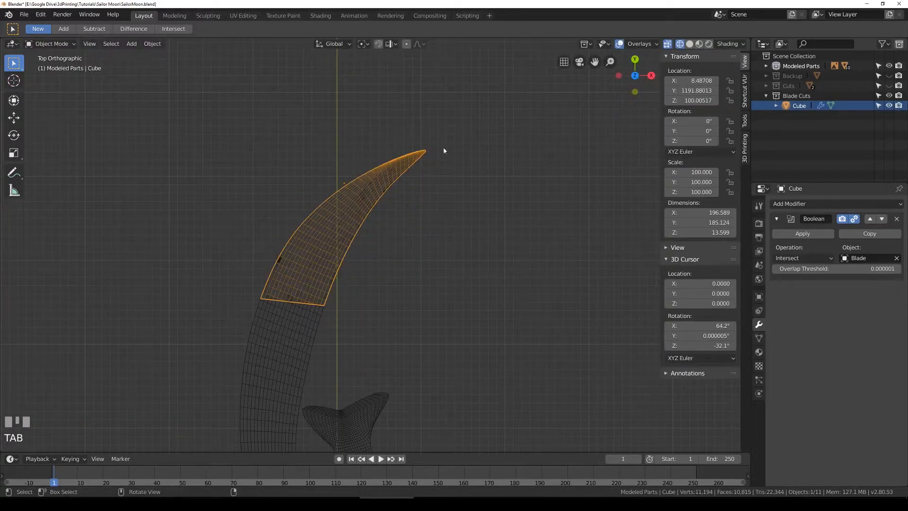
key(Tab)
key(Tab)
shift+middle_drag(436, 251, 454, 150)
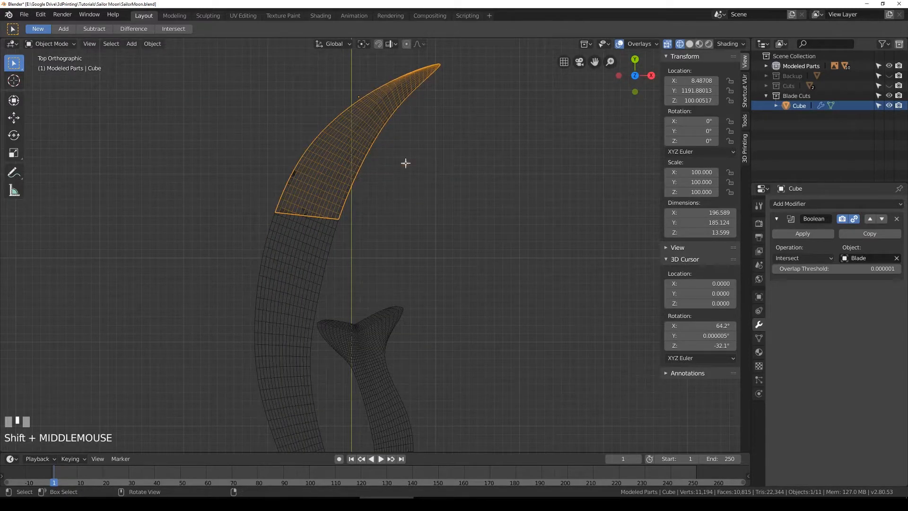
key(Tab)
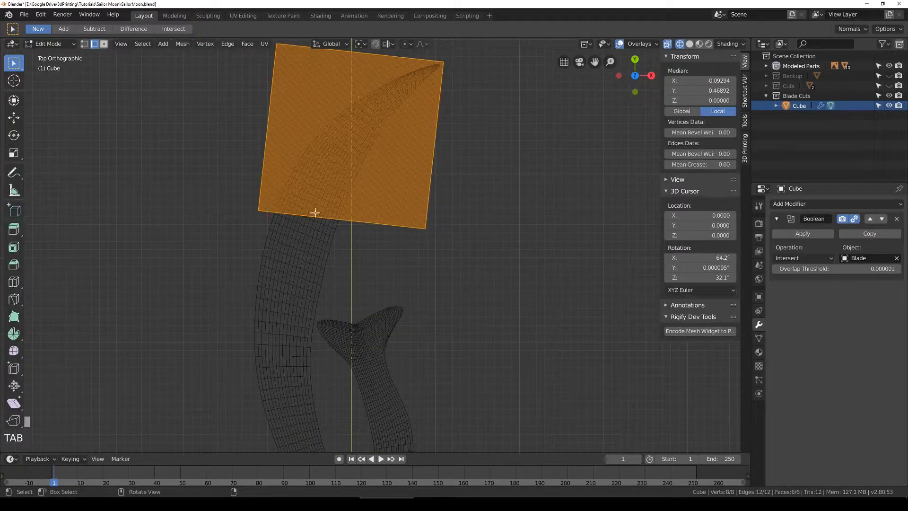
key(Tab)
Step: Duplicate the cutter cube and move the copy X -54.919, Y -196.018 down to the blade's next section
key(shift+d)
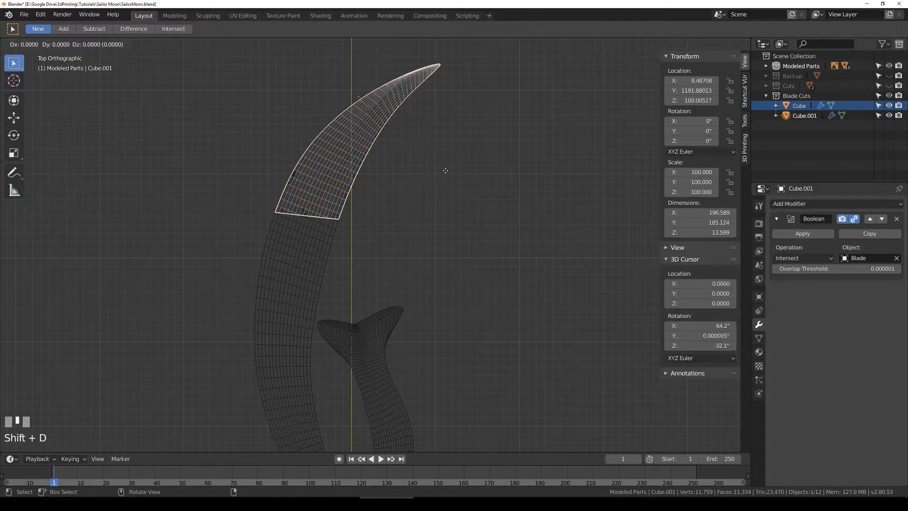
click(446, 173)
key(g)
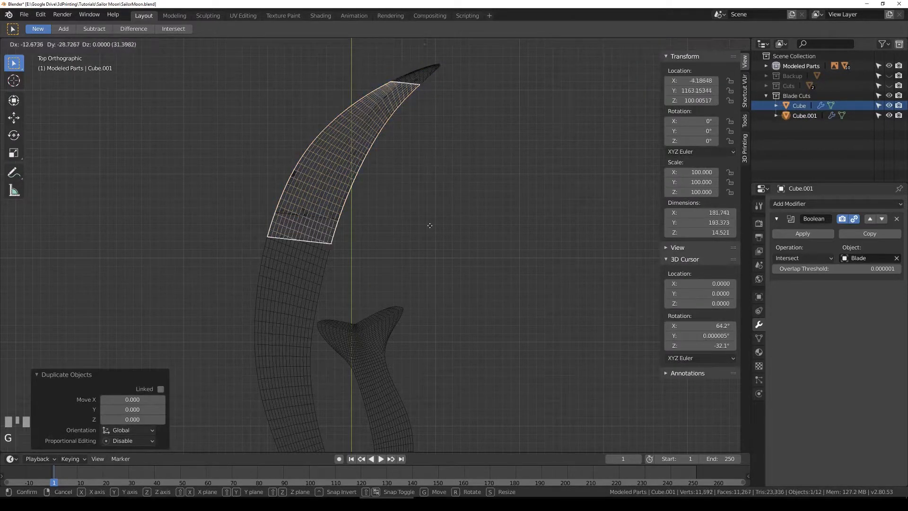
click(402, 333)
Step: Shift the copied cutter X -0.960, Y 0.877 to bring its upper edge against the first section's cut line
scroll(310, 199, up, 10)
shift+middle_drag(246, 195, 514, 340)
scroll(334, 176, up, 5)
key(g)
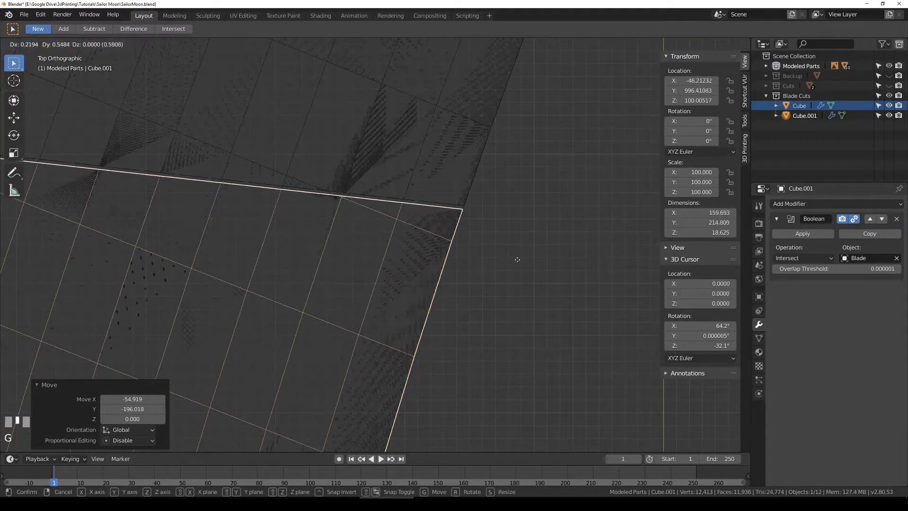
click(502, 257)
Step: Nudge the second cutter X 0.043, Y 0.064 so its upper corner meets the first section's cut line
scroll(483, 200, up, 5)
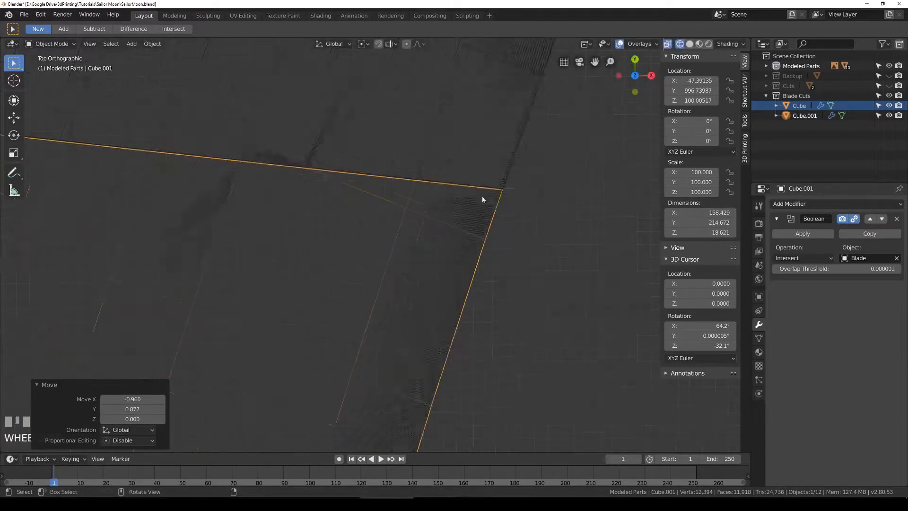
shift+middle_drag(541, 170, 379, 251)
scroll(512, 237, up, 4)
key(g)
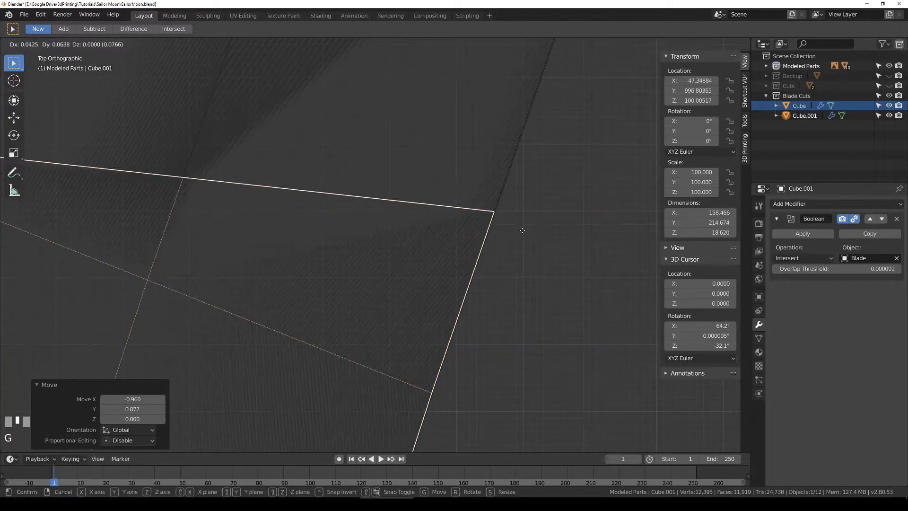
click(523, 231)
scroll(522, 233, down, 4)
scroll(379, 255, down, 8)
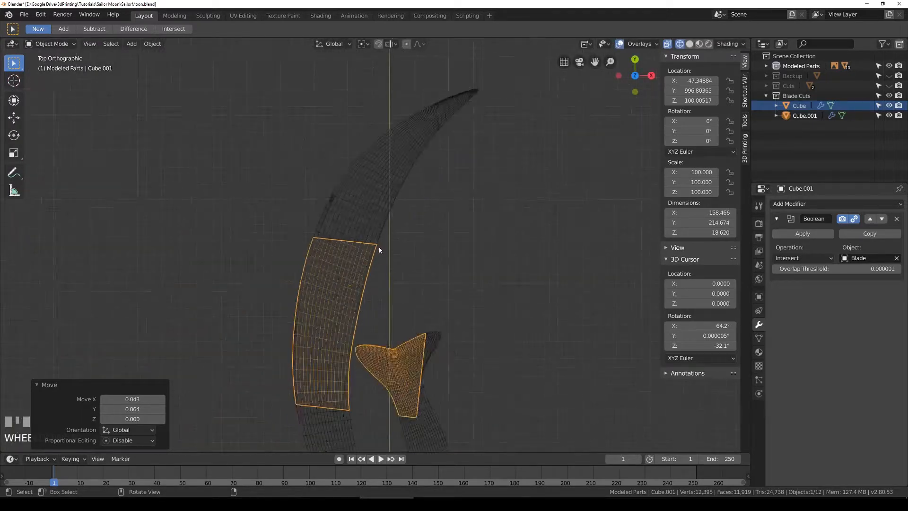
Step: Check the second cutter's outline in Edit Mode, then duplicate it and move the copy X -31.937, Y -199.735 to the blade's base
key(Tab)
scroll(391, 234, up, 3)
key(Tab)
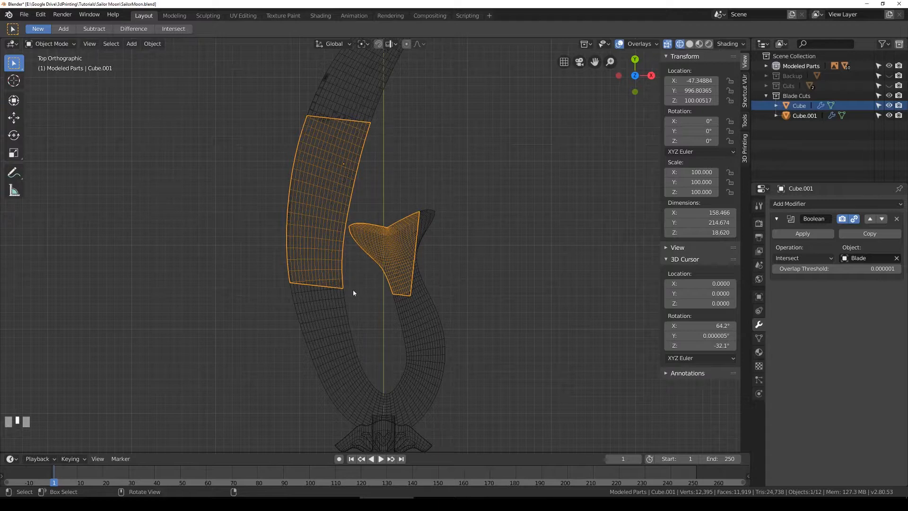
scroll(378, 269, up, 2)
key(Tab)
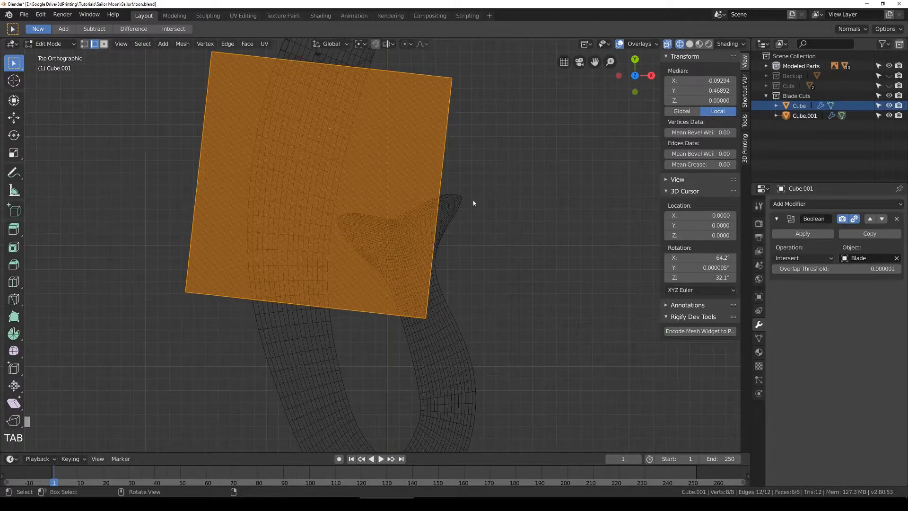
key(Tab)
scroll(397, 192, down, 3)
shift+middle_drag(392, 195, 408, 150)
key(shift+d)
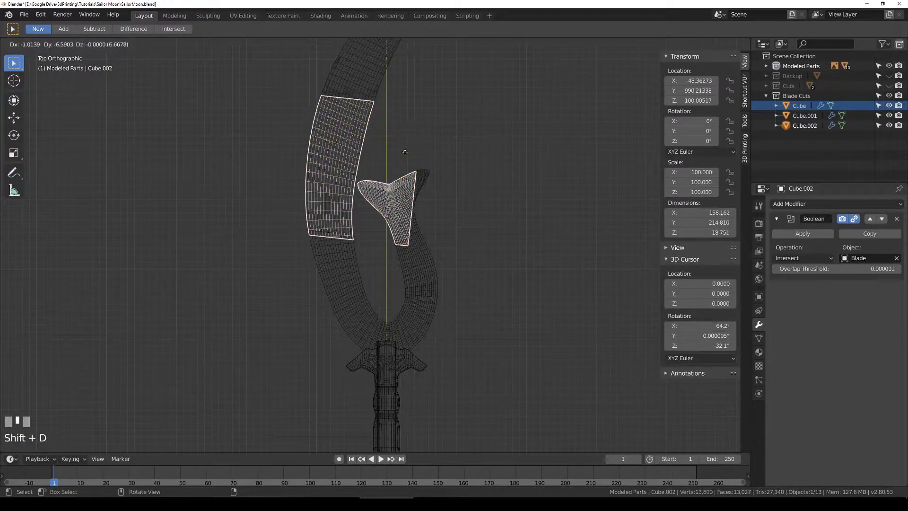
click(367, 285)
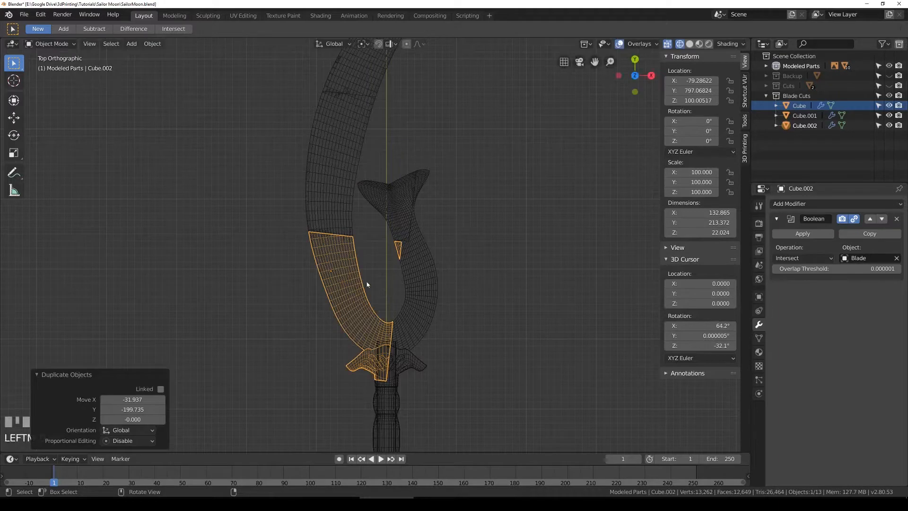
Step: Shift the third cutter X -0.164, Y 1.801 to bring its upper edge against the second section's cut line
scroll(367, 284, up, 8)
key(g)
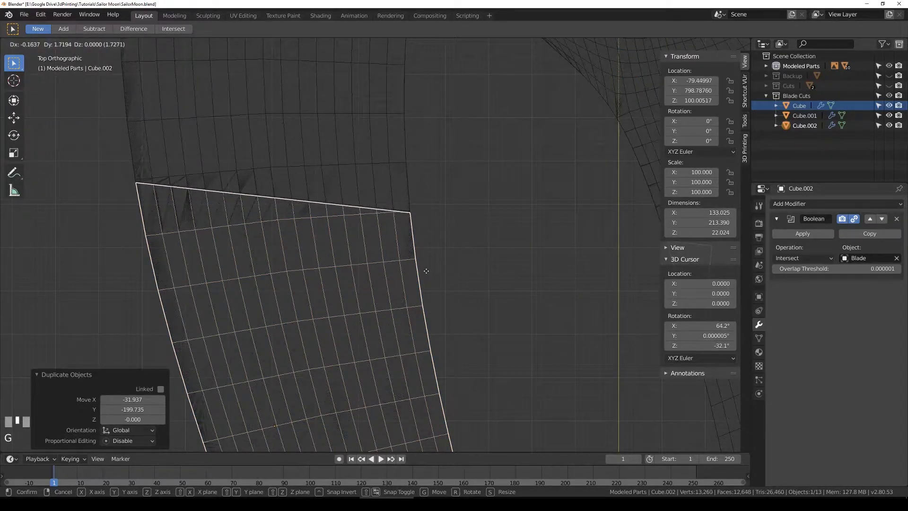
click(426, 270)
scroll(433, 263, down, 5)
shift+middle_drag(437, 259, 421, 191)
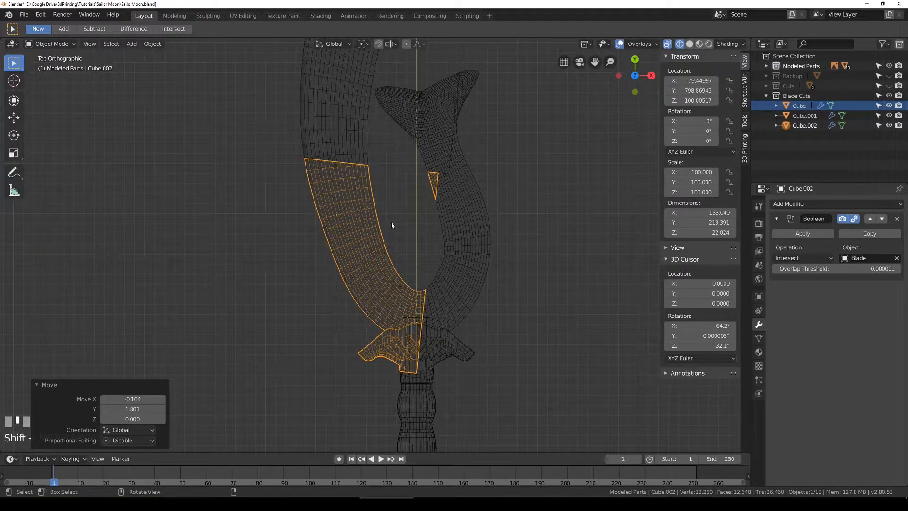
Step: Move the third cutter X 70, Y -20 so it encloses both arms of the blade's U-shaped base
key(g)
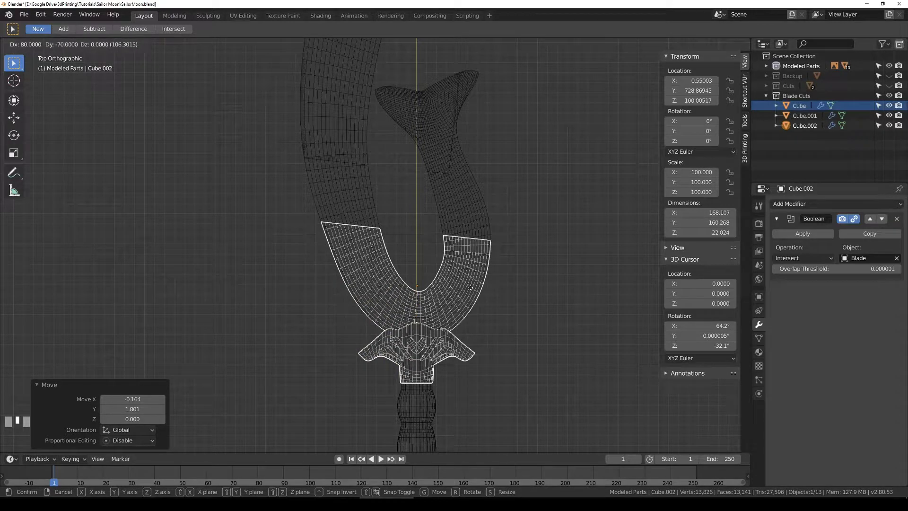
click(459, 241)
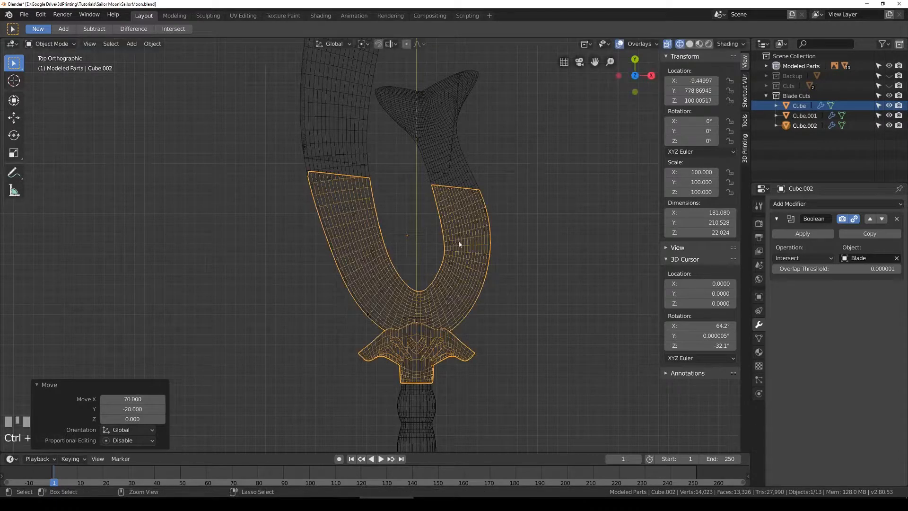
key(shift+z)
key(shift+z)
Step: Rotate the third cutter's mesh -5° in Edit Mode, and move the cutter X -0.704, Y -0.704 in Object Mode
key(Tab)
key(r)
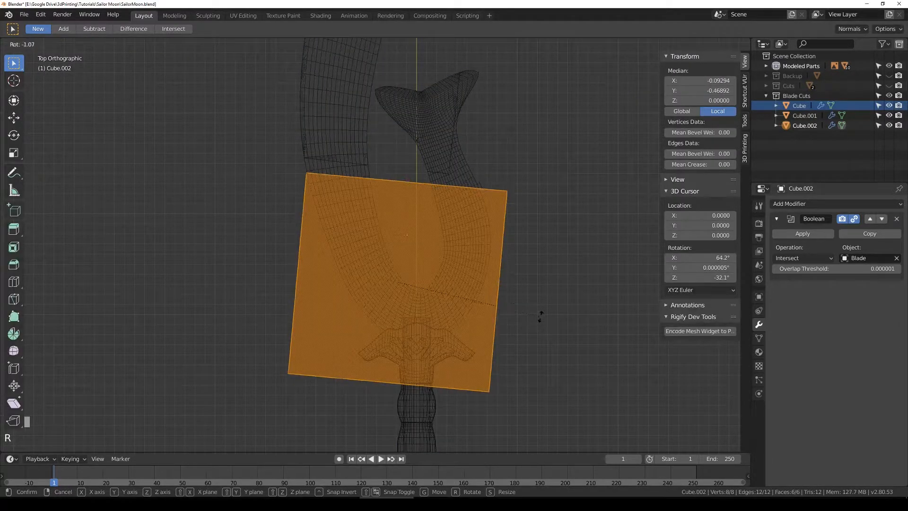
click(541, 304)
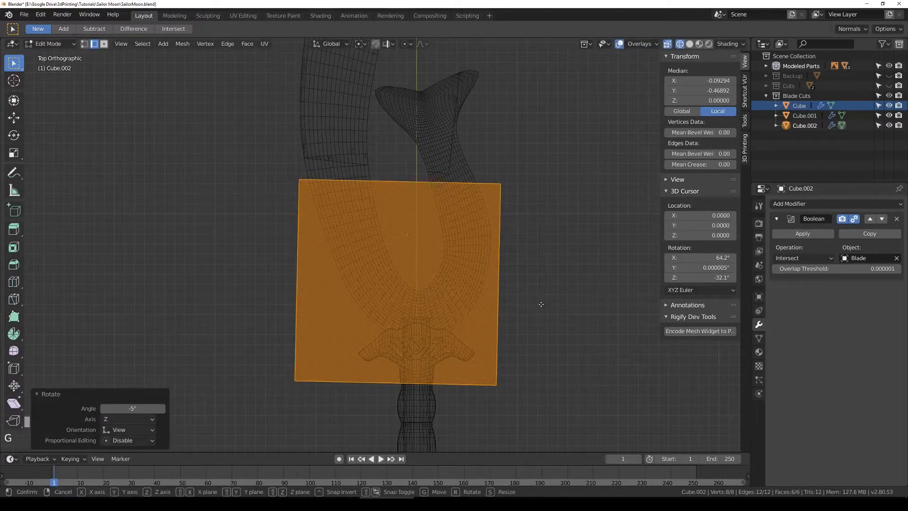
key(g)
click(553, 304)
key(Tab)
key(g)
click(530, 302)
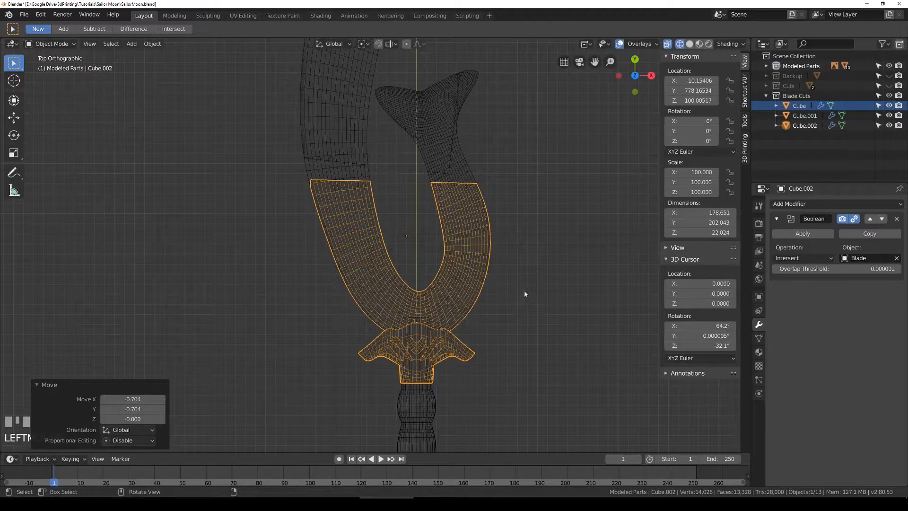
Step: Move the third cutter -4.225 along X only to center it better over the blade's base
key(g)
key(z)
key(x)
click(493, 245)
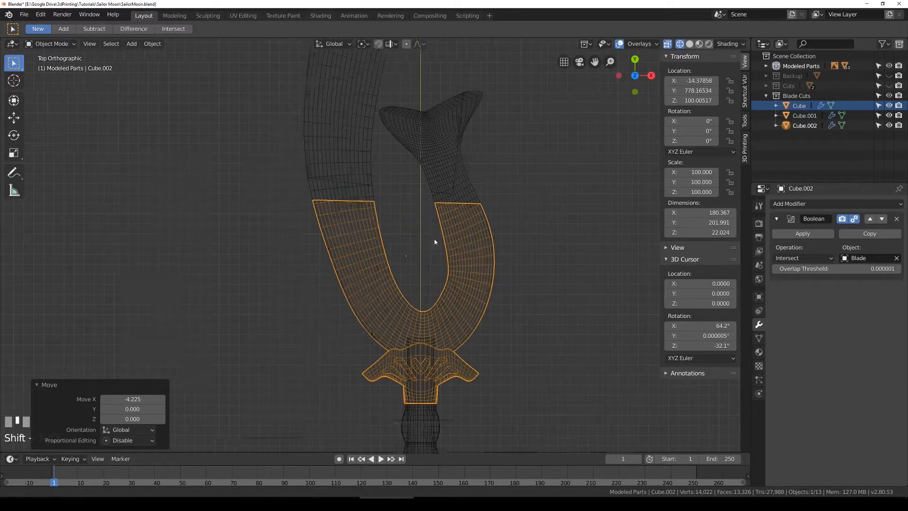
Step: Select the second cutter and move it X -1.019, Y -15.687 down toward the base section's cut line
click(375, 218)
click(376, 220)
scroll(388, 197, up, 2)
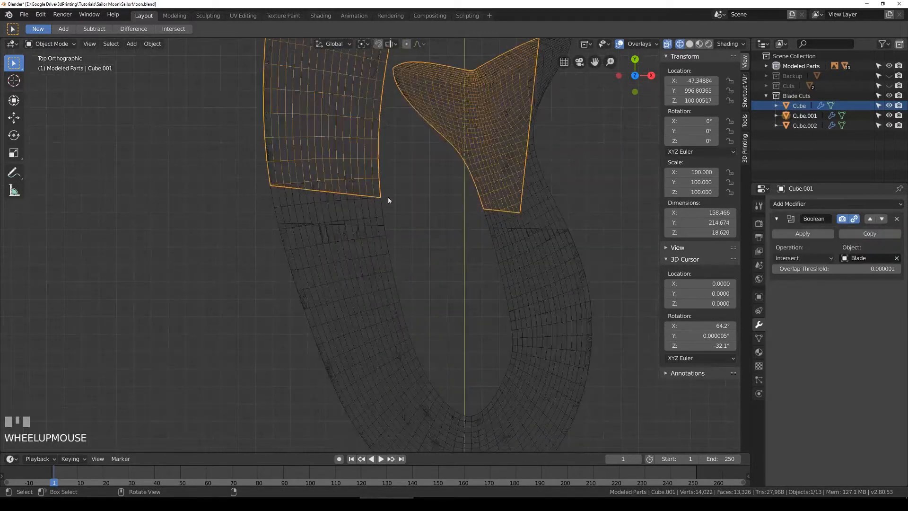
key(g)
click(387, 224)
Step: Rotate the second cutter -4.16° to match the base section's upper edge and lower it slightly onto the cut line
scroll(387, 224, up, 2)
key(r)
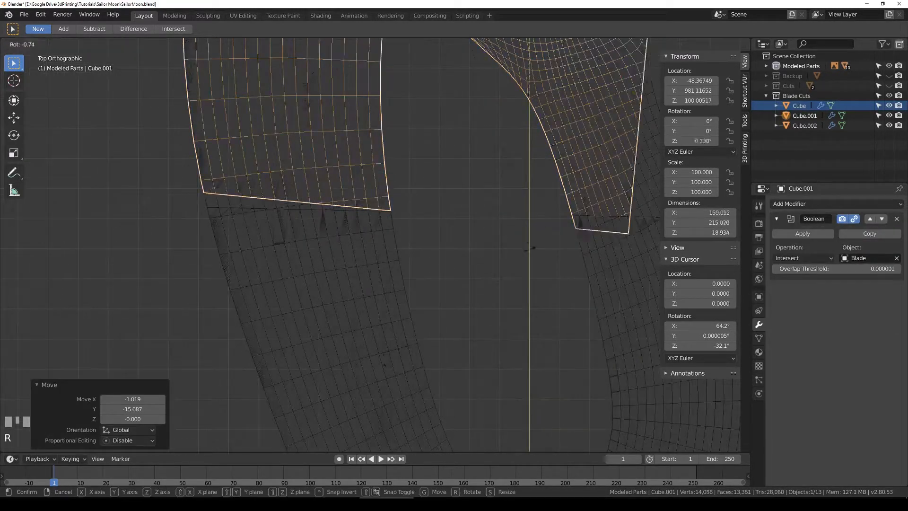
click(538, 208)
key(g)
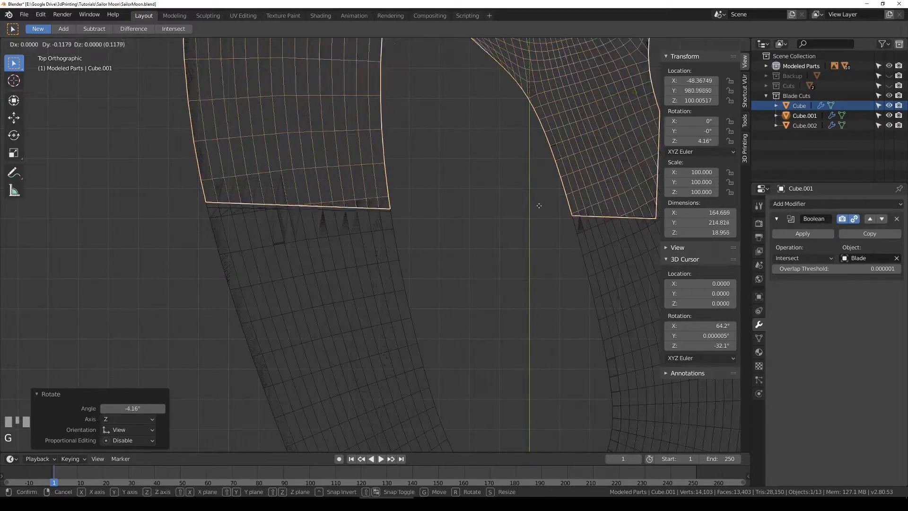
click(539, 211)
Step: Fine-tune the second cutter with a -0.578° rotation and a move of X -0.057, Y 0.398 along the base section's cut line
scroll(456, 257, up, 4)
shift+middle_drag(557, 262, 434, 264)
key(r)
click(593, 283)
key(g)
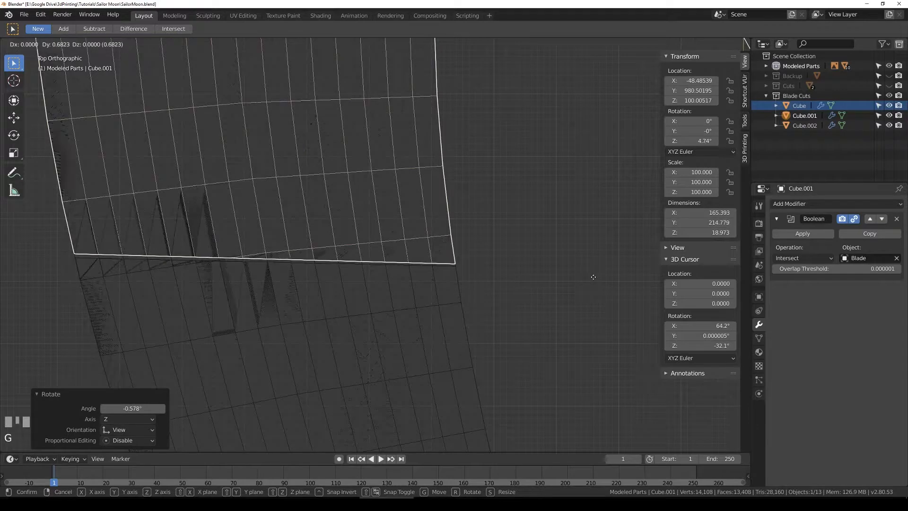
click(592, 279)
Step: Rotate the second cutter a further -0.307° and check its outline in Edit Mode
scroll(590, 282, up, 2)
key(r)
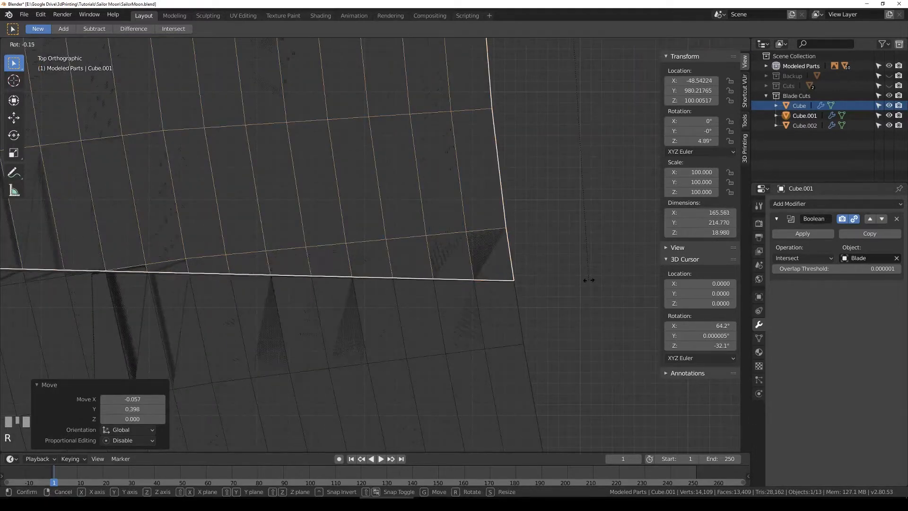
click(590, 278)
scroll(430, 272, down, 4)
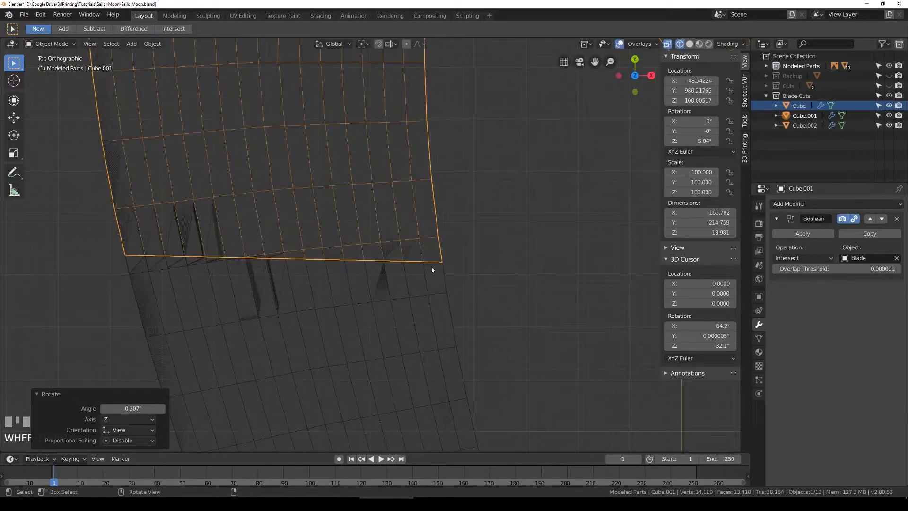
key(Tab)
scroll(430, 266, down, 3)
key(Tab)
scroll(462, 148, down, 2)
Step: Select the blade tip's cutter and move it X -7.131, Y -14.940 down to the middle section's upper edge
shift+middle_drag(462, 148, 423, 231)
click(395, 195)
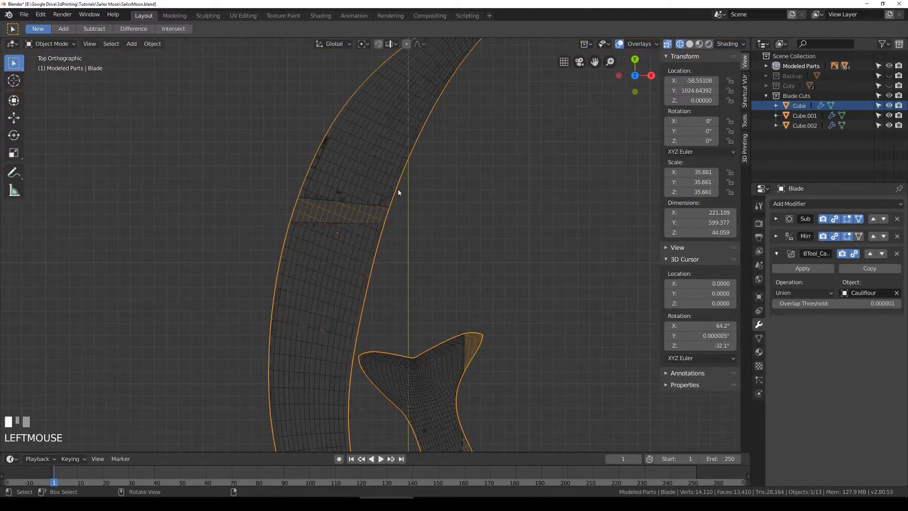
click(398, 193)
scroll(412, 195, up, 2)
key(g)
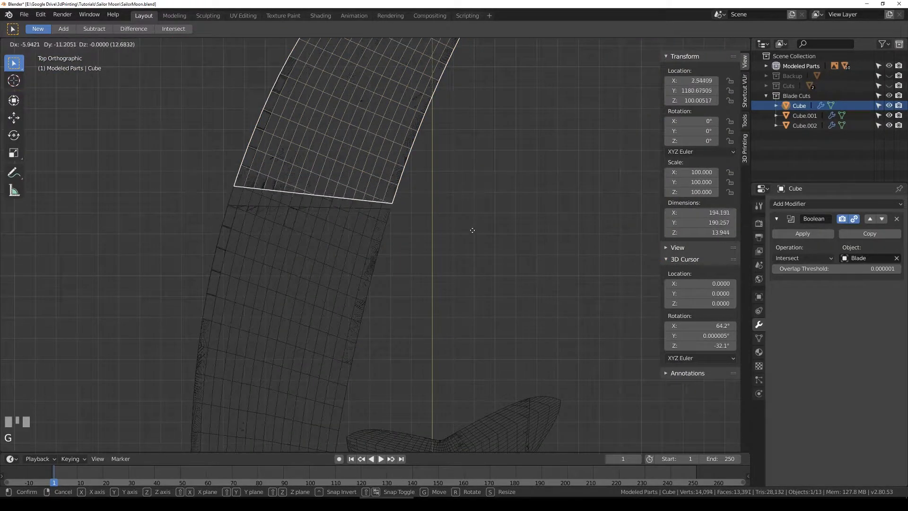
click(470, 237)
Step: Rotate the blade tip's cutter -3.66° and a further -1.52° to parallel the middle section's upper edge
scroll(471, 234, up, 2)
key(r)
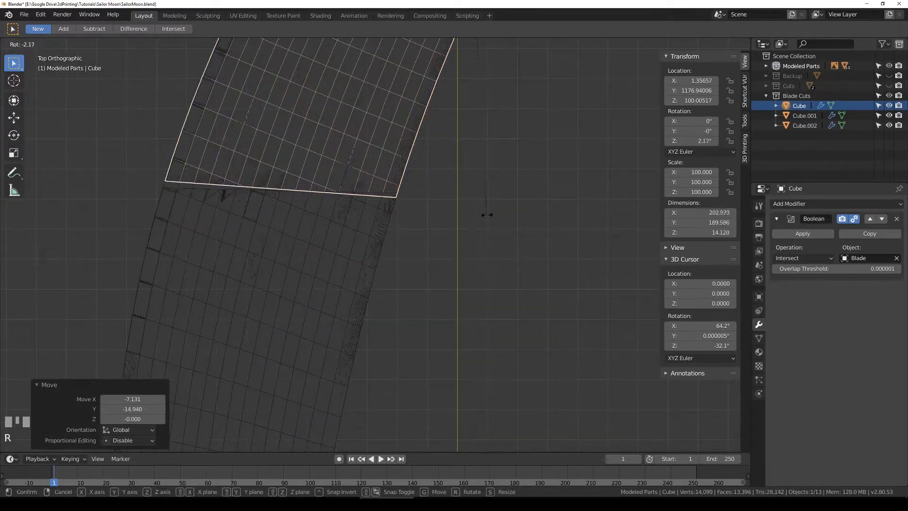
click(494, 195)
scroll(526, 257, up, 2)
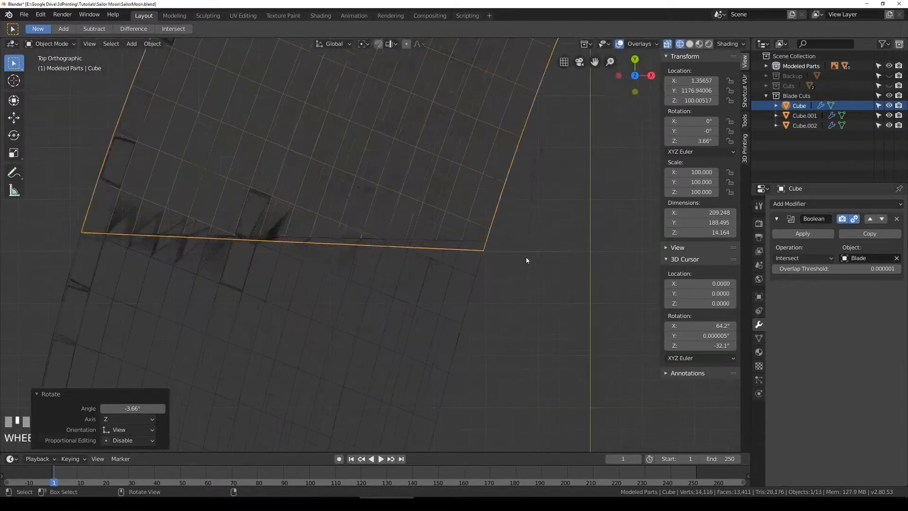
key(r)
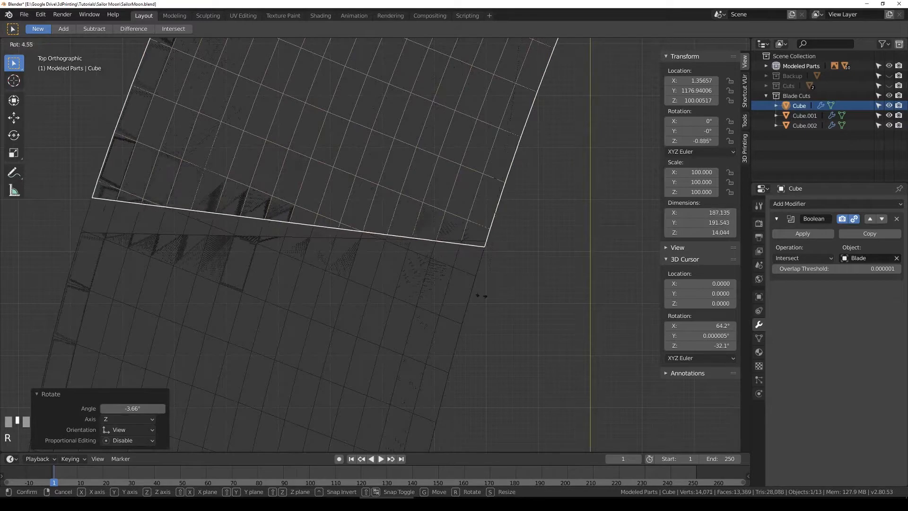
click(570, 253)
Step: Raise the blade tip's cutter slightly to the middle section's cut line and rotate it 0.811°
key(g)
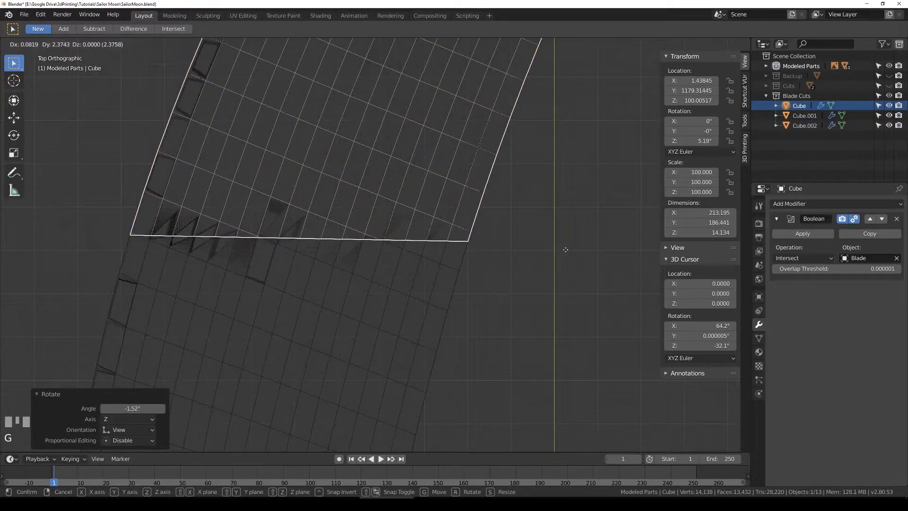
click(566, 253)
key(r)
right_click(570, 256)
Step: Rotate the blade tip's cutter -0.836° and nudge it until its lower edge meets the middle section's cut line
key(g)
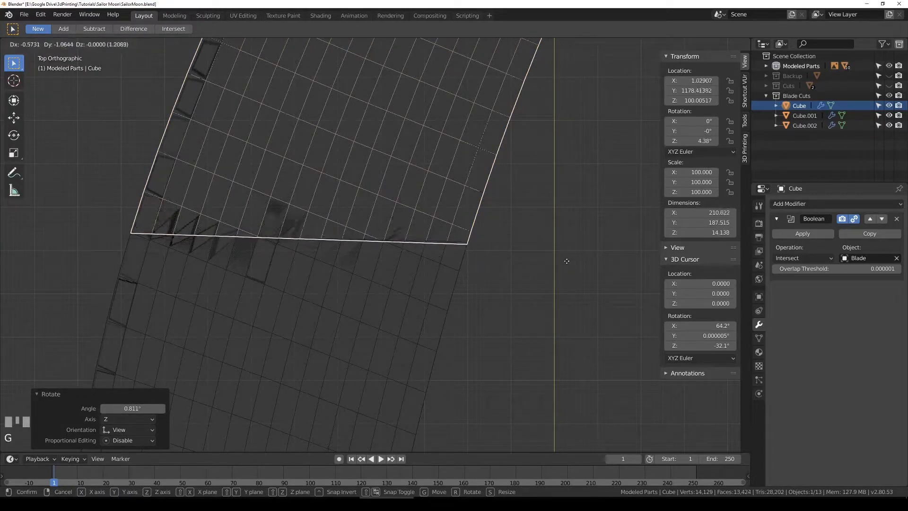
click(567, 263)
key(r)
click(570, 255)
key(g)
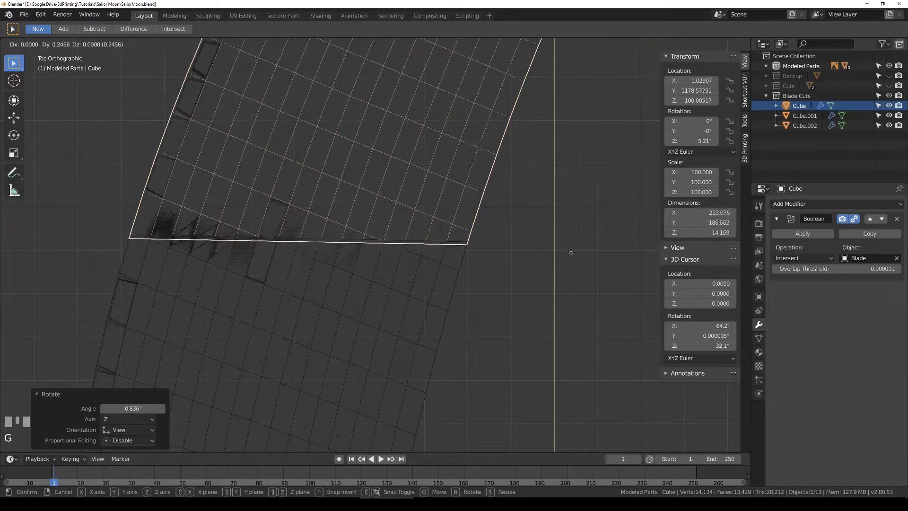
click(571, 250)
Step: Check the tip cutter's coverage in Edit Mode, then move it 4.562 along X to enclose the blade's point
key(Tab)
scroll(498, 264, down, 6)
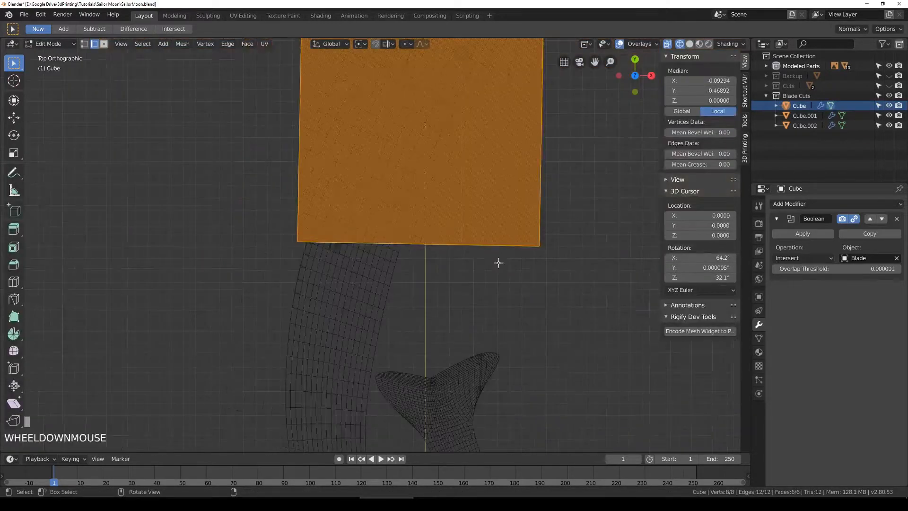
key(Tab)
scroll(499, 265, down, 7)
scroll(464, 237, up, 3)
scroll(459, 241, down, 3)
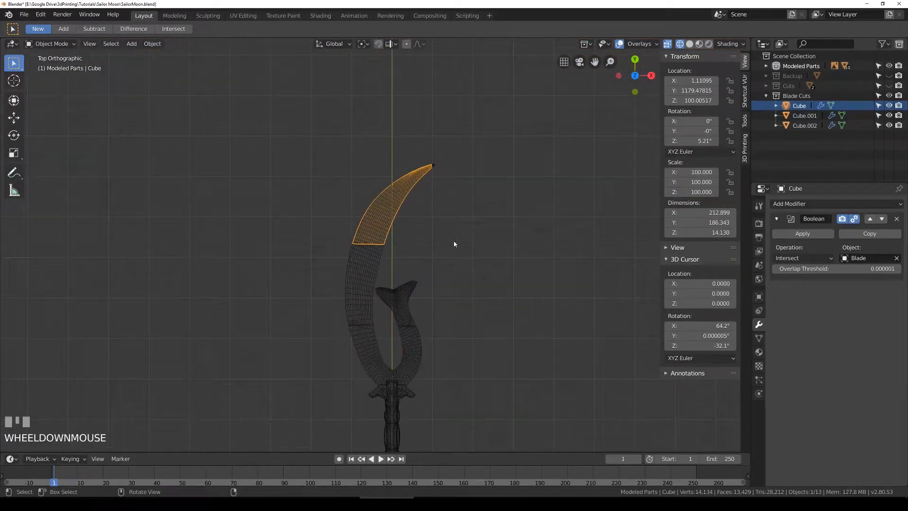
key(Tab)
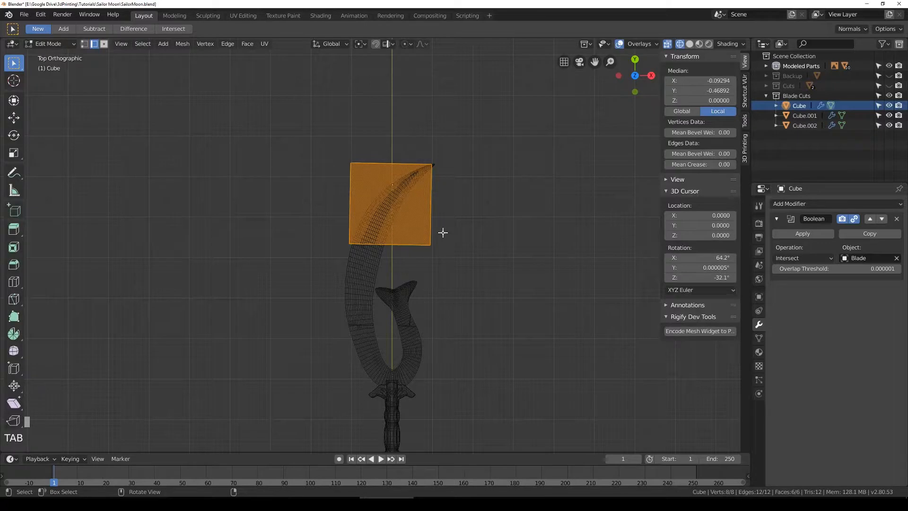
key(Tab)
scroll(433, 235, up, 3)
key(g)
key(x)
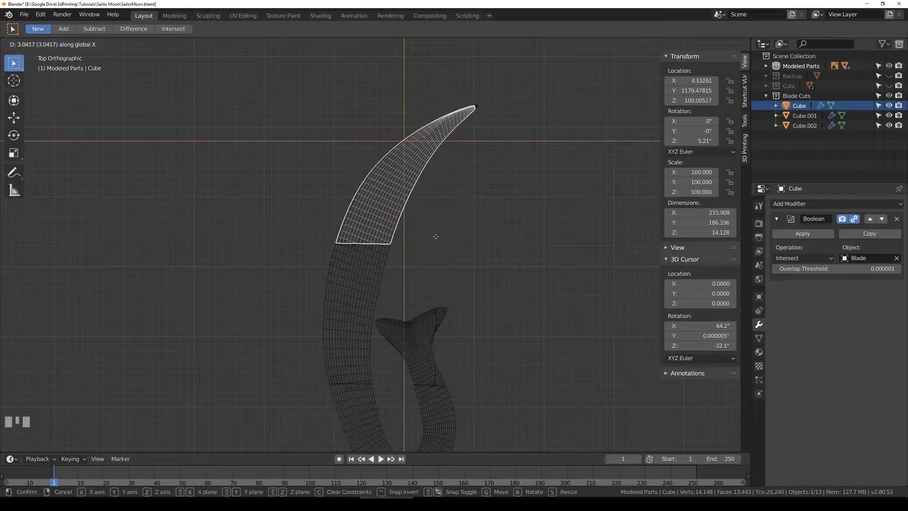
click(436, 234)
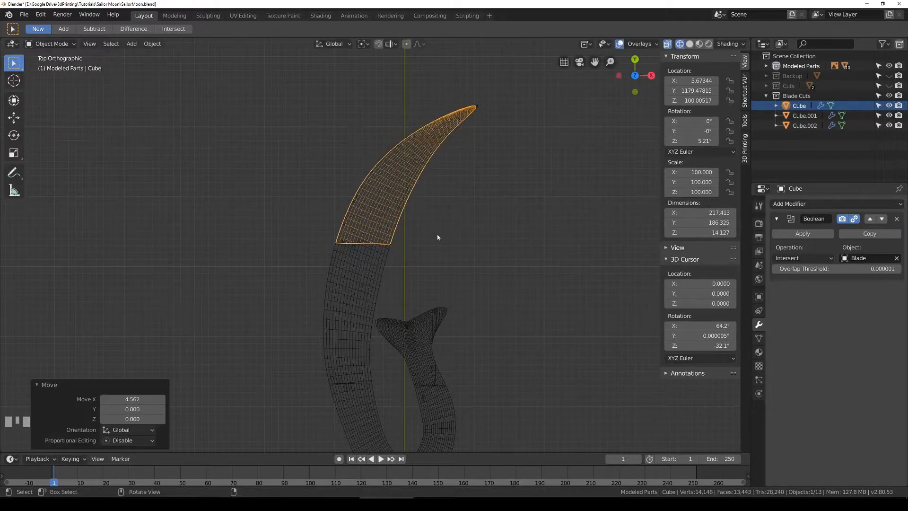
Step: Move the tip vertices of the Blade mesh -10.894 along X and -4.669 along Y to pull the point inward
click(360, 264)
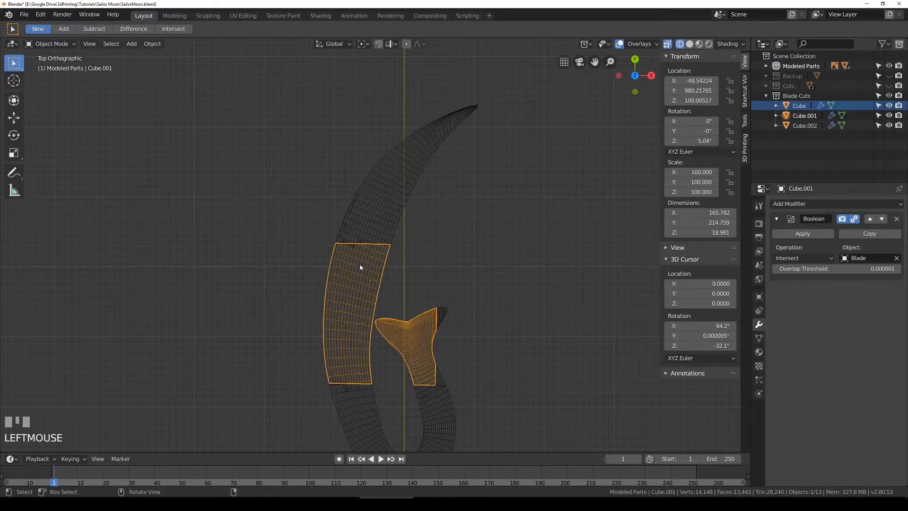
click(378, 226)
scroll(421, 213, up, 4)
click(415, 209)
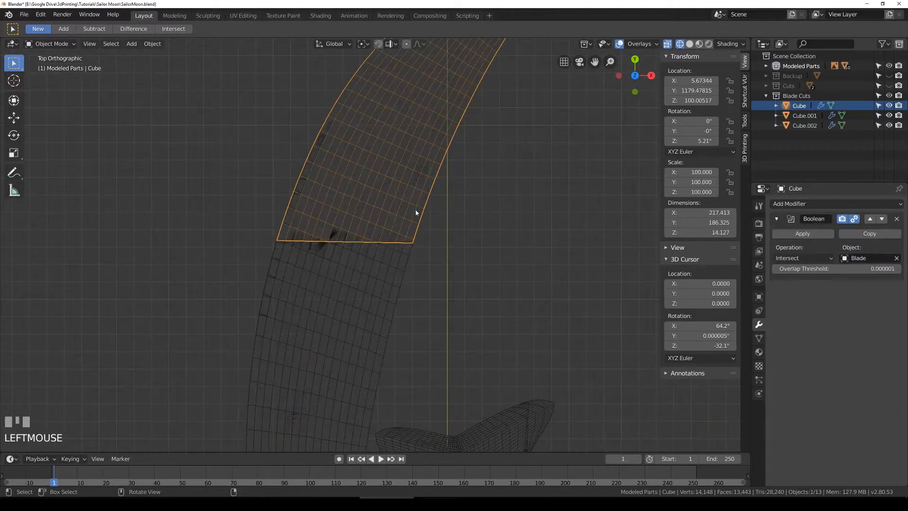
scroll(426, 211, down, 3)
shift+middle_drag(505, 120, 456, 217)
click(474, 141)
key(Tab)
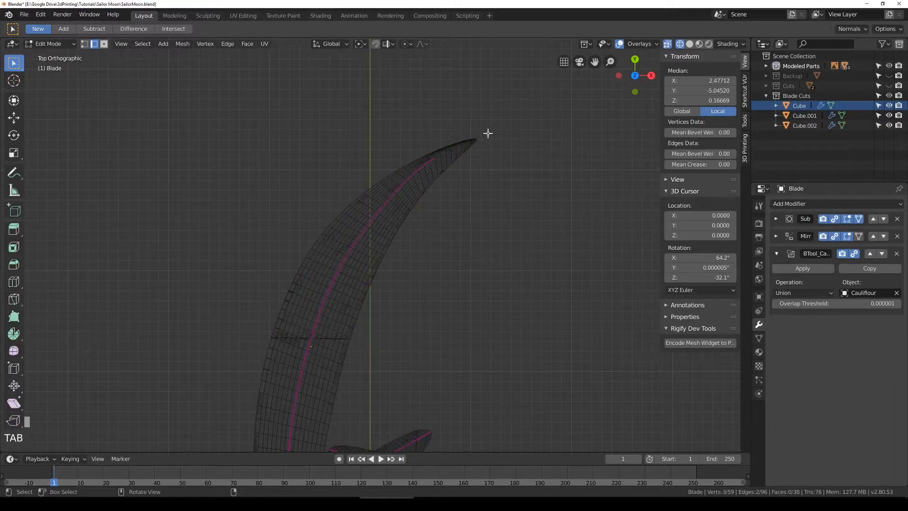
key(a)
scroll(486, 134, up, 2)
shift+middle_drag(486, 134, 425, 164)
key(a)
drag(425, 164, 464, 200)
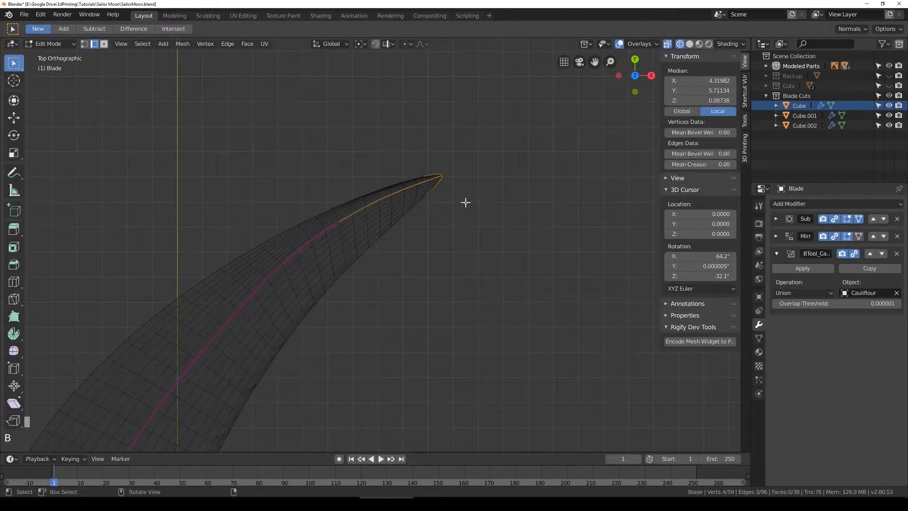
key(g)
click(438, 210)
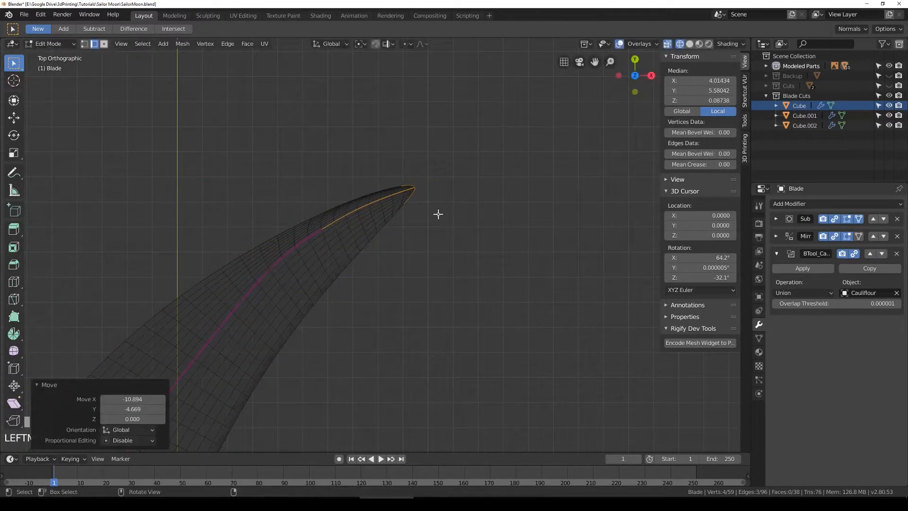
key(Tab)
Step: Examine the tip, lower and middle blade sections, checking in Edit Mode how the middle section's cutter overlaps the small hook
scroll(438, 223, down, 4)
click(321, 340)
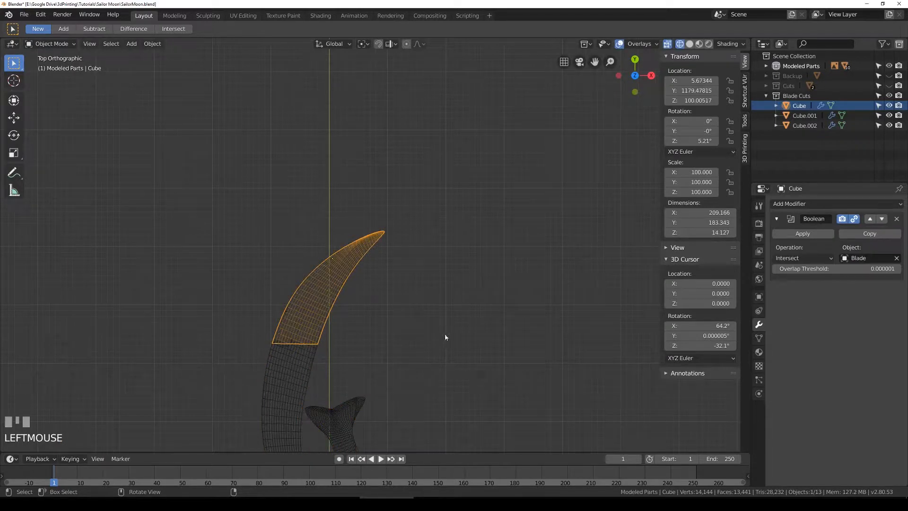
mouse_move(387, 306)
shift+middle_down()
mouse_move(414, 221)
mouse_move(404, 310)
shift+middle_up()
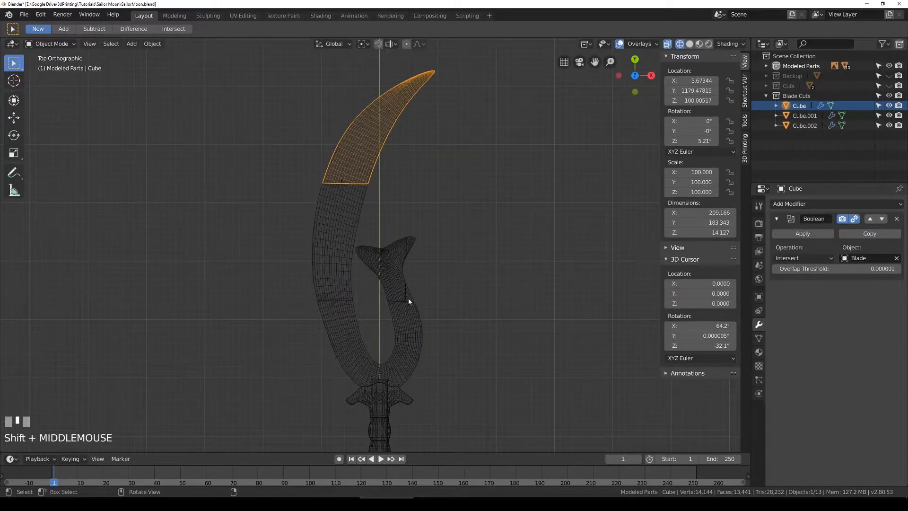
click(408, 307)
scroll(404, 301, up, 3)
shift+middle_drag(393, 346, 397, 219)
click(337, 207)
click(337, 242)
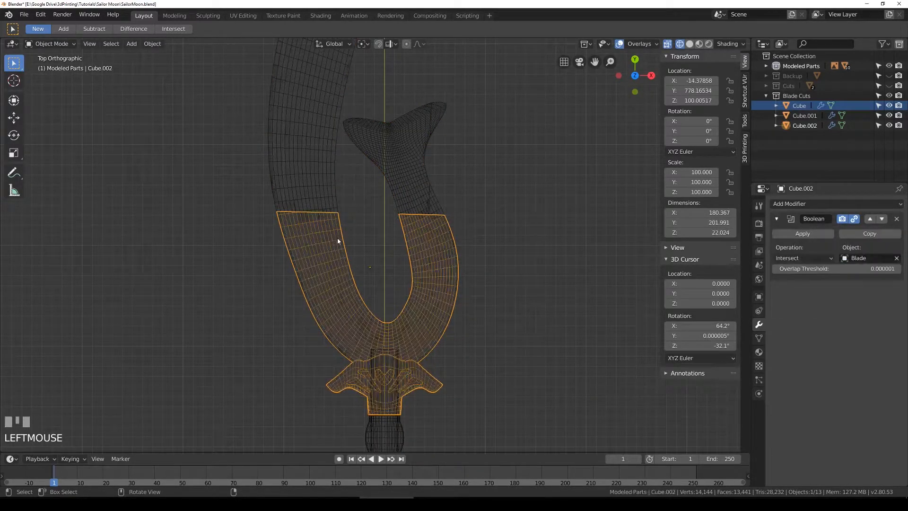
click(337, 186)
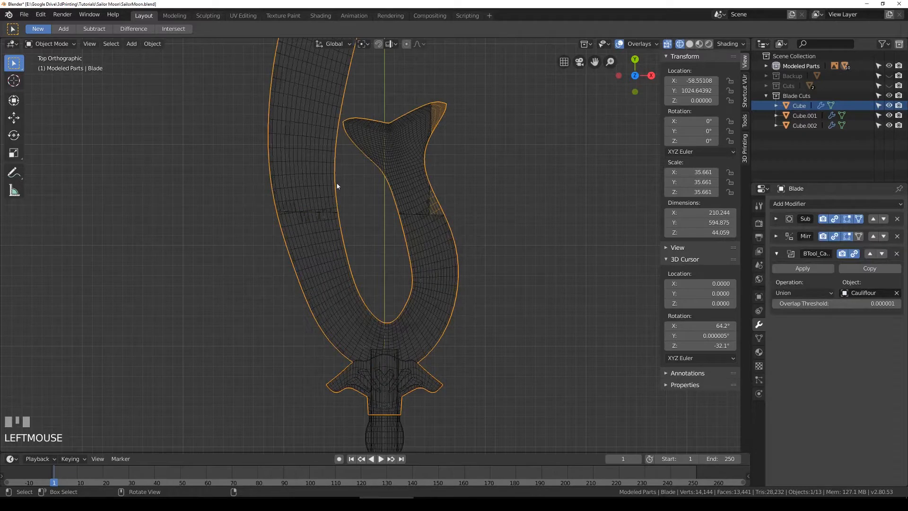
click(333, 188)
scroll(400, 168, down, 3)
shift+middle_drag(399, 168, 392, 202)
scroll(392, 204, up, 1)
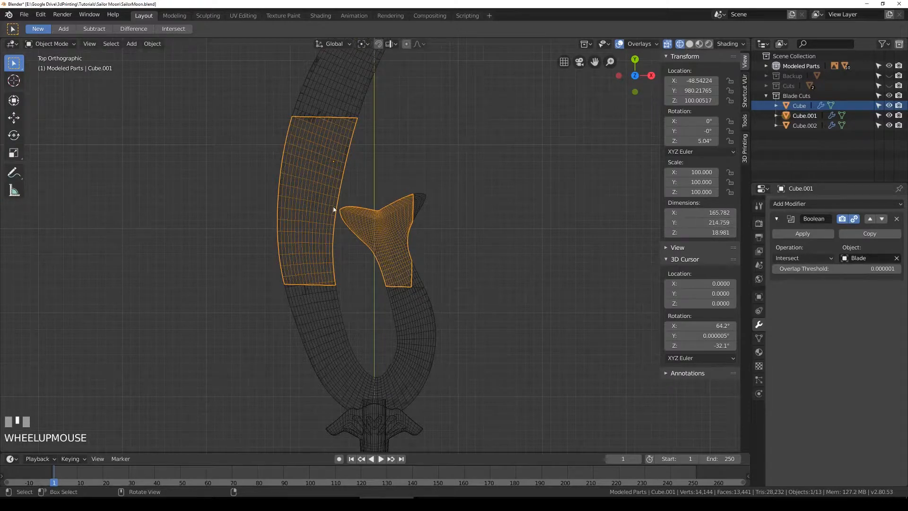
key(Tab)
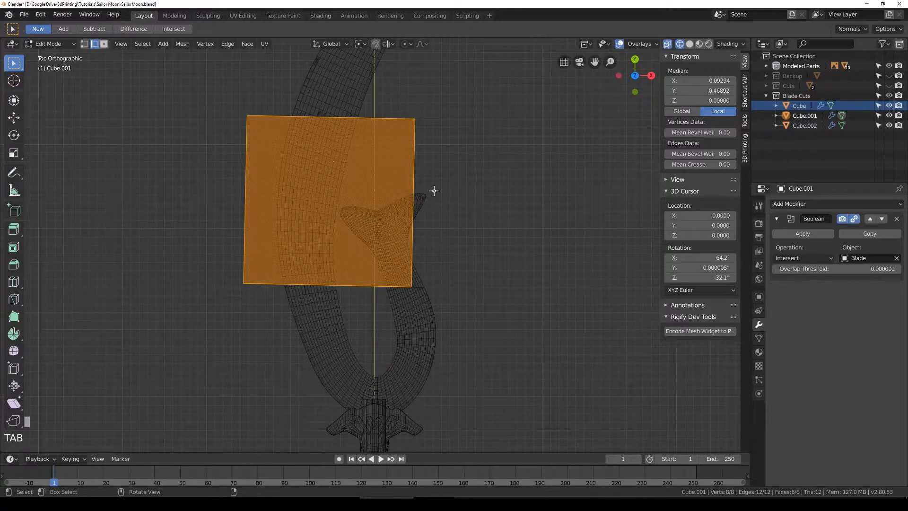
key(Tab)
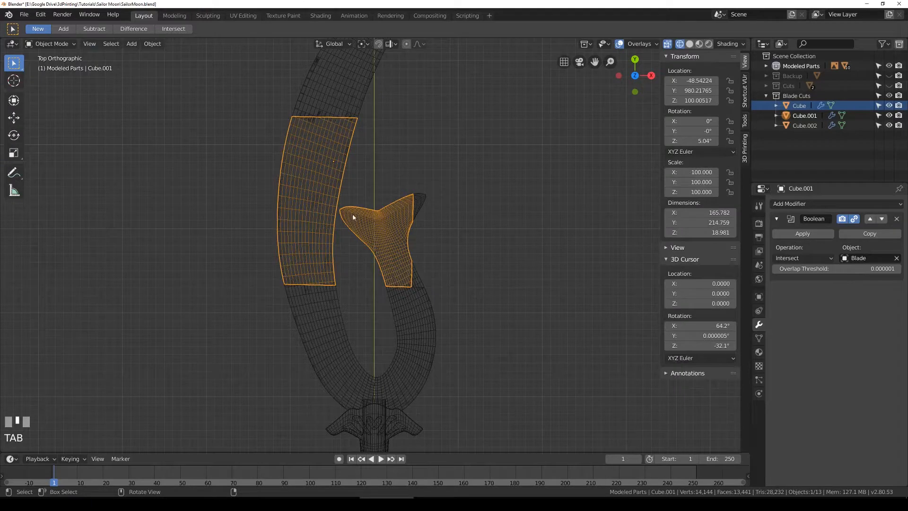
Step: Move the vertices at the middle cutter's lower inner corner -86.544 along X, off the small hook
key(Tab)
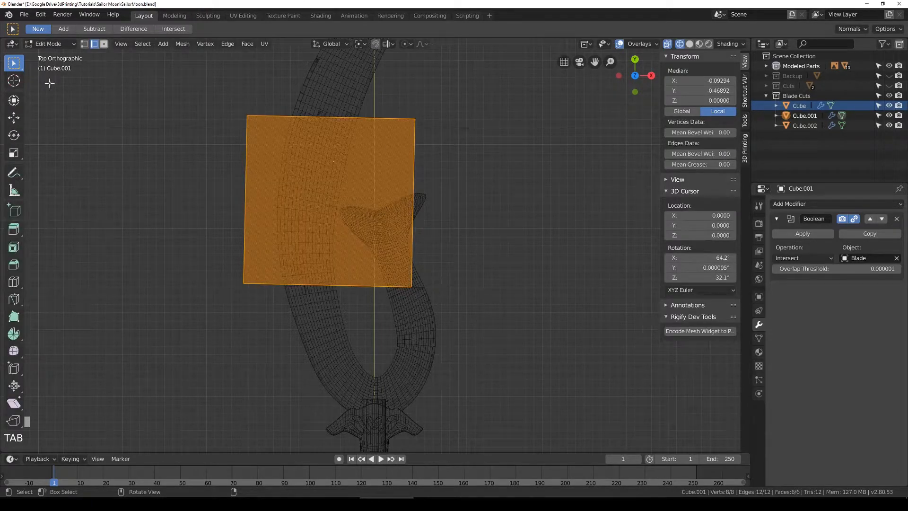
click(84, 44)
scroll(410, 235, up, 2)
drag(410, 253, 477, 331)
key(b)
key(g)
key(x)
click(372, 322)
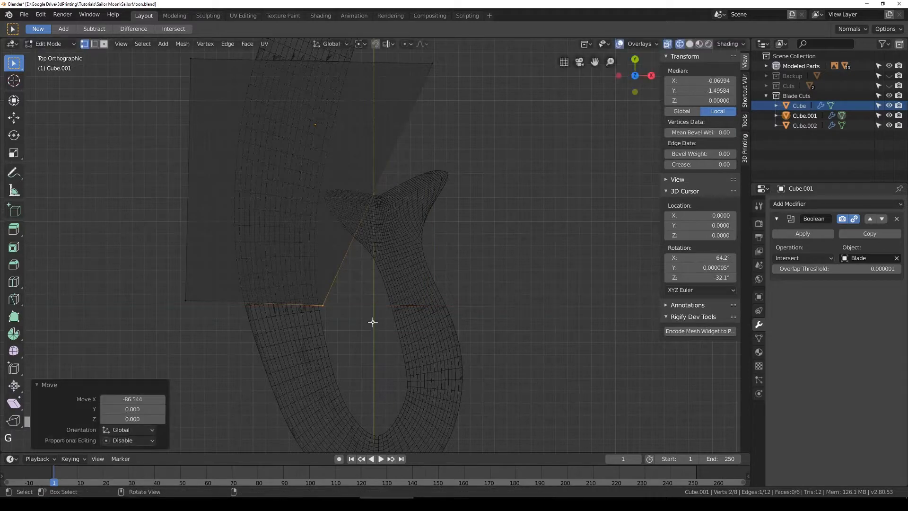
Step: Move the vertices at the middle cutter's upper inner corner -61.021 along X and 1.173 along Y
shift+middle_drag(436, 107, 460, 171)
key(alt+a)
key(b)
drag(433, 109, 512, 162)
key(g)
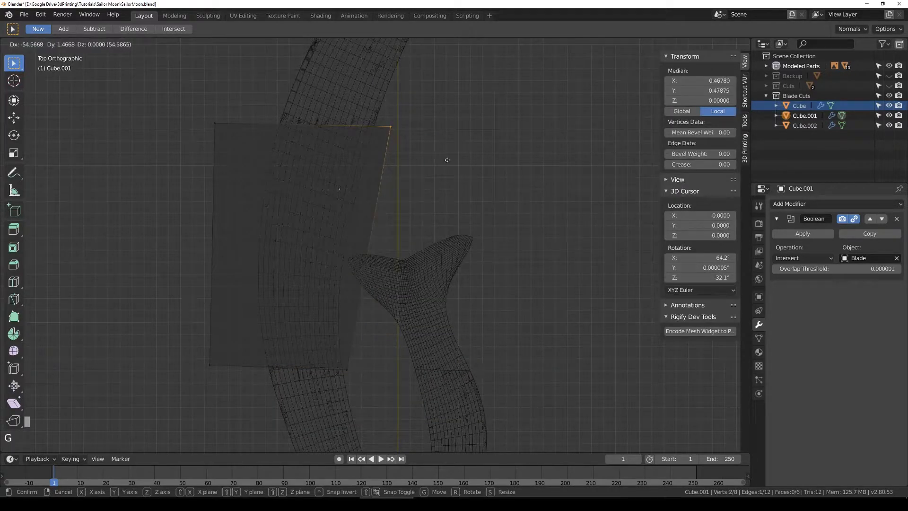
click(440, 161)
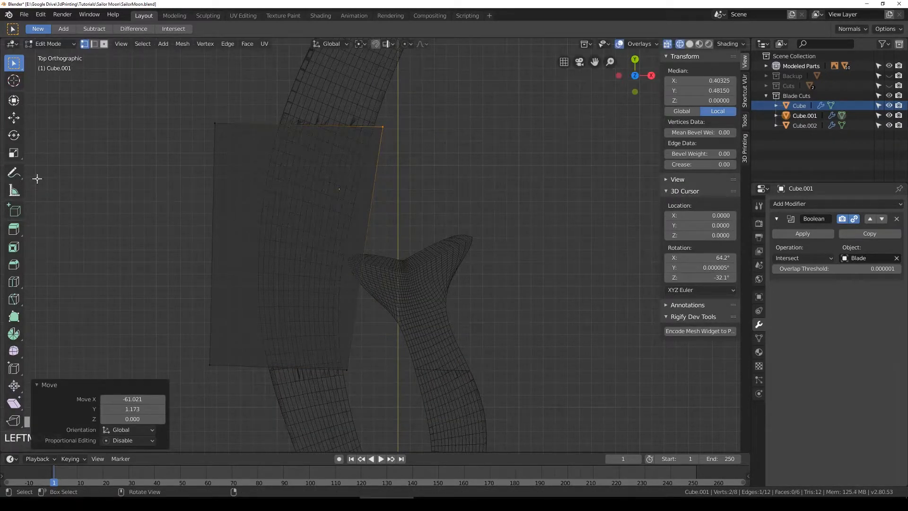
Step: Add two loop cuts across the middle cutter and move the upper cut's inner vertices toward the blade's inner edge
click(13, 282)
click(368, 261)
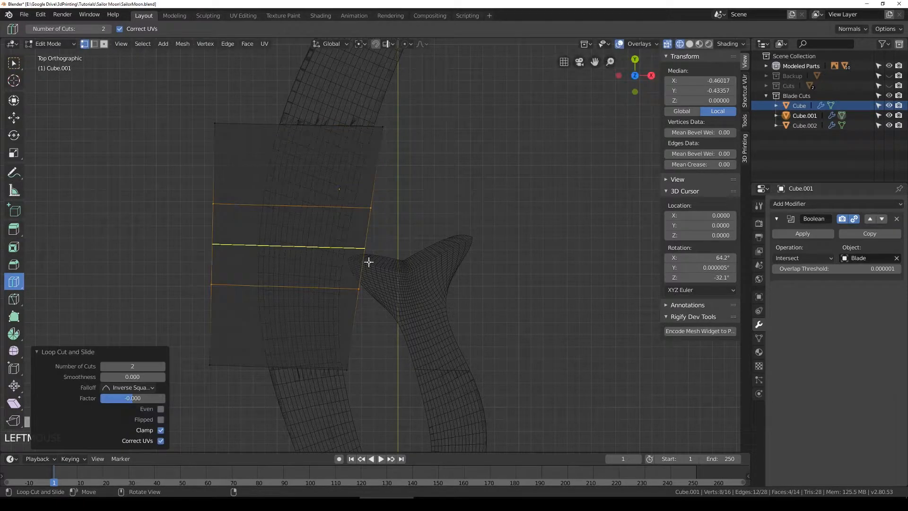
click(15, 64)
scroll(373, 185, up, 3)
key(a)
key(b)
drag(355, 168, 389, 199)
key(g)
click(372, 203)
Step: Move the lower loop cut's inner vertices -10.017 along X and 25.636 along Y, just beside the hook's tip
key(a)
key(b)
drag(341, 326, 364, 344)
key(g)
click(351, 295)
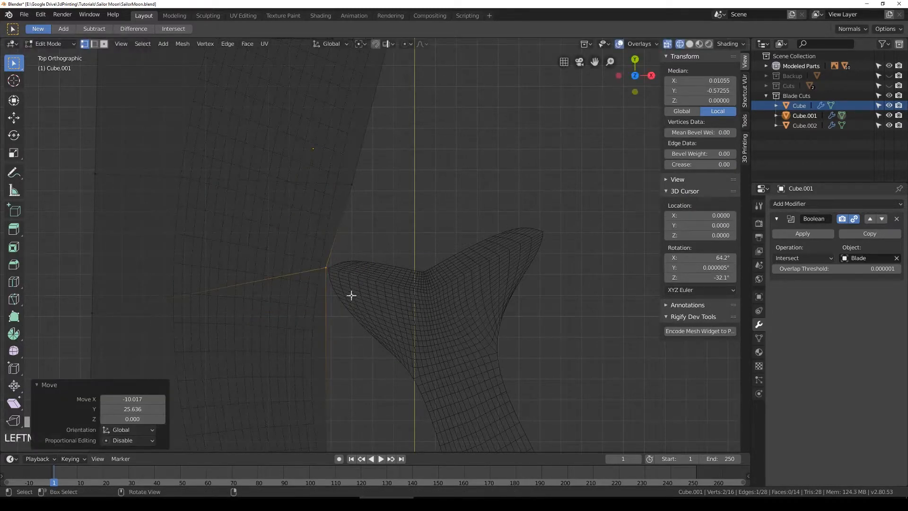
scroll(359, 304, down, 3)
key(Tab)
scroll(383, 161, up, 2)
shift+middle_drag(317, 321, 314, 328)
scroll(339, 284, up, 3)
key(Tab)
shift+middle_drag(304, 294, 421, 280)
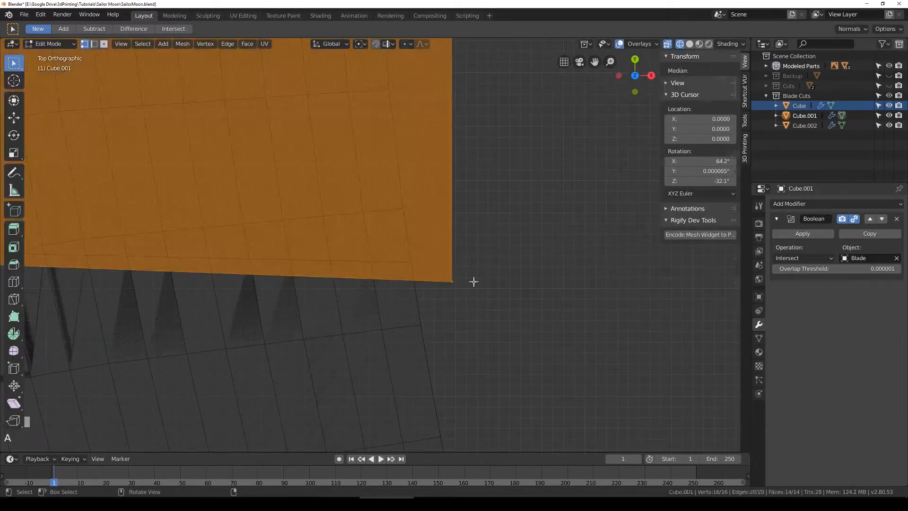
key(Tab)
key(g)
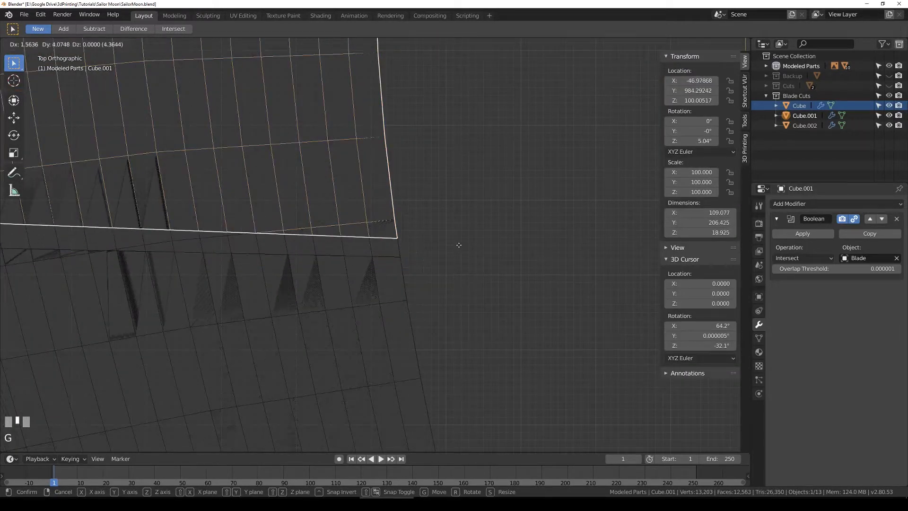
right_click(462, 244)
Step: Hide the Modeled Parts collection to isolate the blade sections and show the middle section in wireframe
key(z)
key(shift+z)
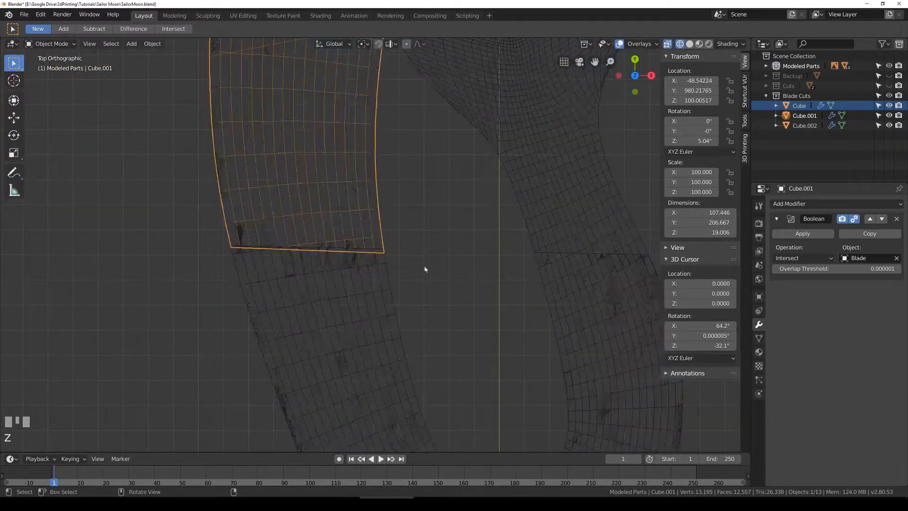
click(381, 279)
click(383, 234)
scroll(385, 232, down, 3)
key(z)
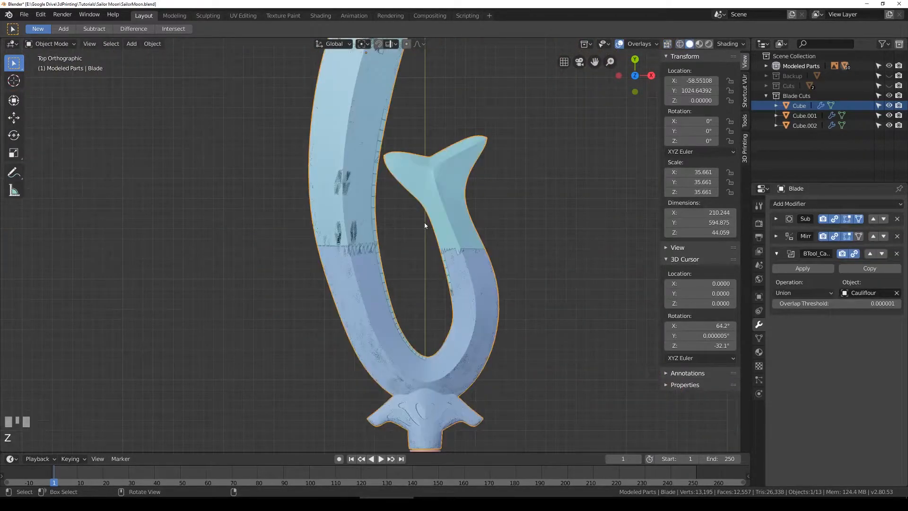
click(889, 66)
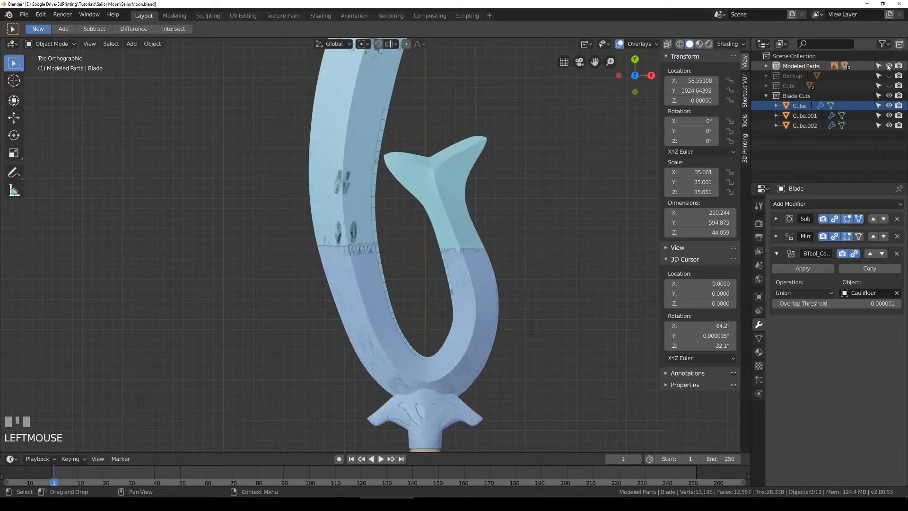
click(354, 215)
key(z)
scroll(372, 248, up, 9)
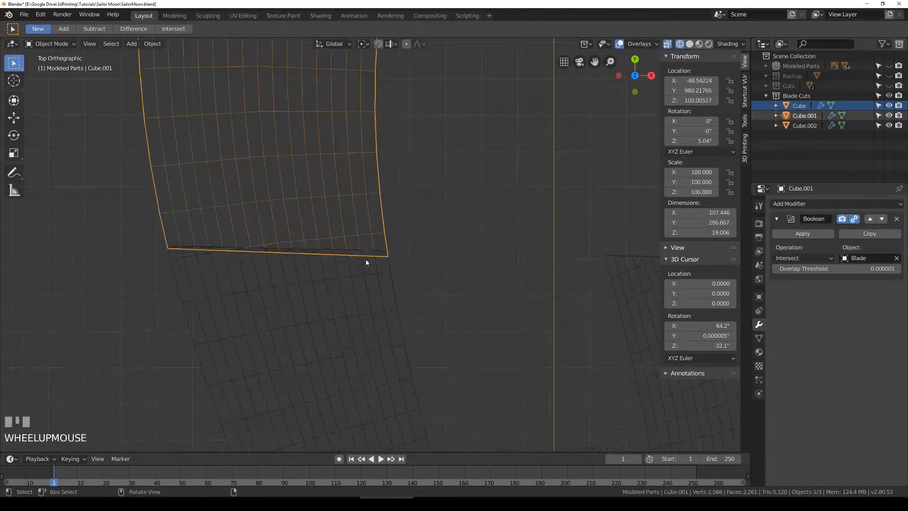
Step: Nudge the middle cutter's lower inner corner vertices in Edit Mode to align with the lower section's cut line
key(Tab)
key(a)
key(a)
drag(398, 248, 435, 277)
key(g)
click(439, 278)
shift+middle_drag(370, 273, 459, 280)
key(Tab)
Step: Nudge the middle cutter's upper inner corner vertices about -0.16 along X and 0.49 along Y to meet the tip section's edge
scroll(479, 115, down, 4)
shift+middle_drag(479, 116, 456, 158)
scroll(392, 302, up, 3)
key(Tab)
key(a)
key(a)
key(a)
key(b)
drag(546, 240, 561, 251)
key(g)
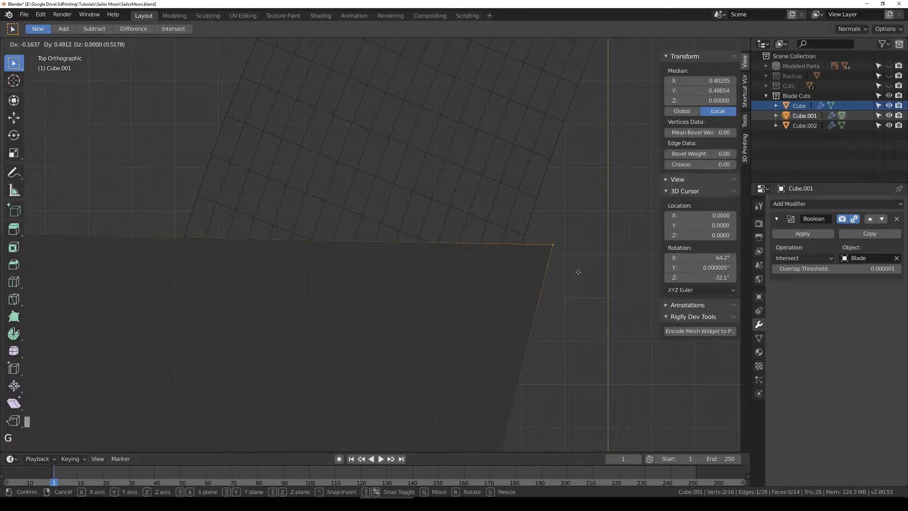
click(578, 271)
key(Tab)
Step: Check the lower section's dimensions and move the upper-edge vertices of its cutter in Edit Mode
scroll(434, 266, down, 10)
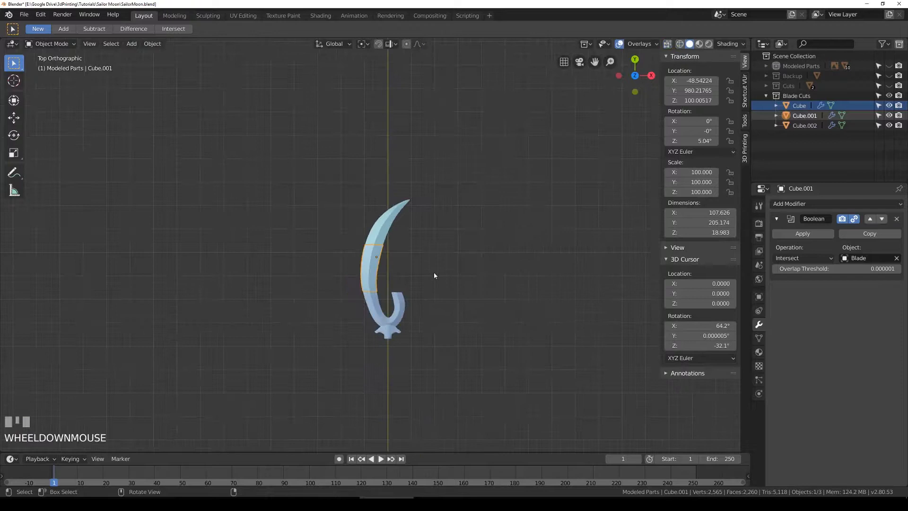
scroll(434, 275, up, 3)
click(416, 370)
shift+middle_drag(415, 371, 416, 314)
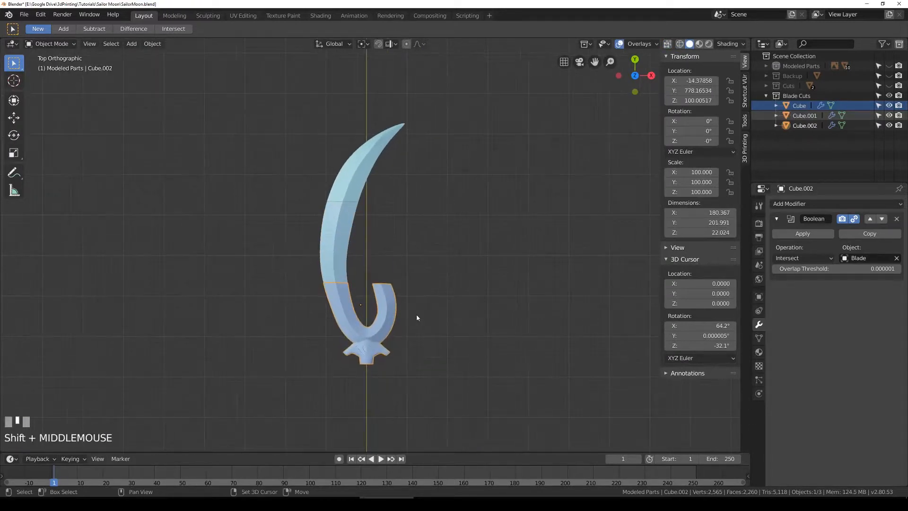
key(z)
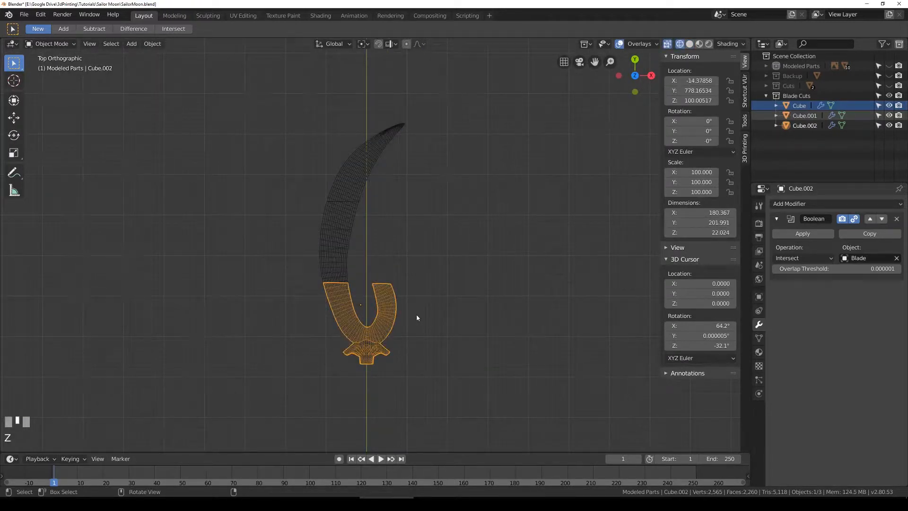
scroll(416, 317, up, 4)
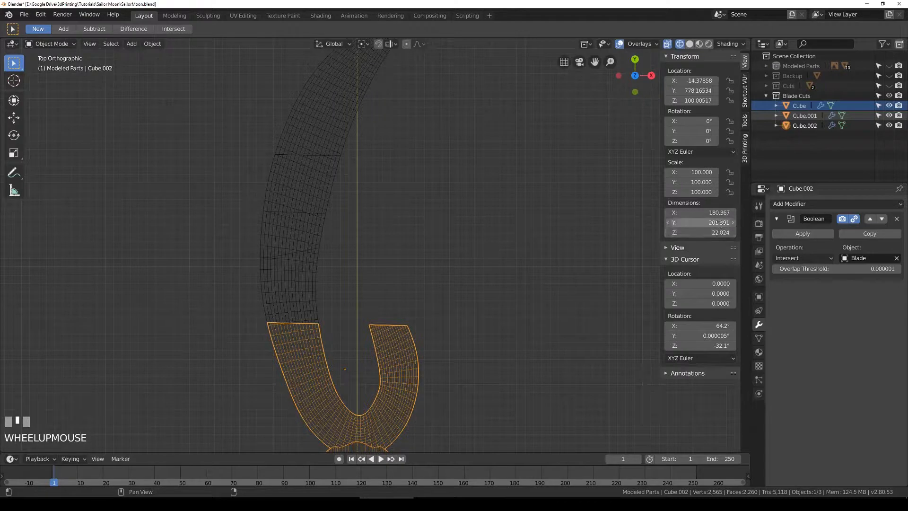
shift+middle_drag(441, 314, 448, 254)
scroll(445, 258, up, 2)
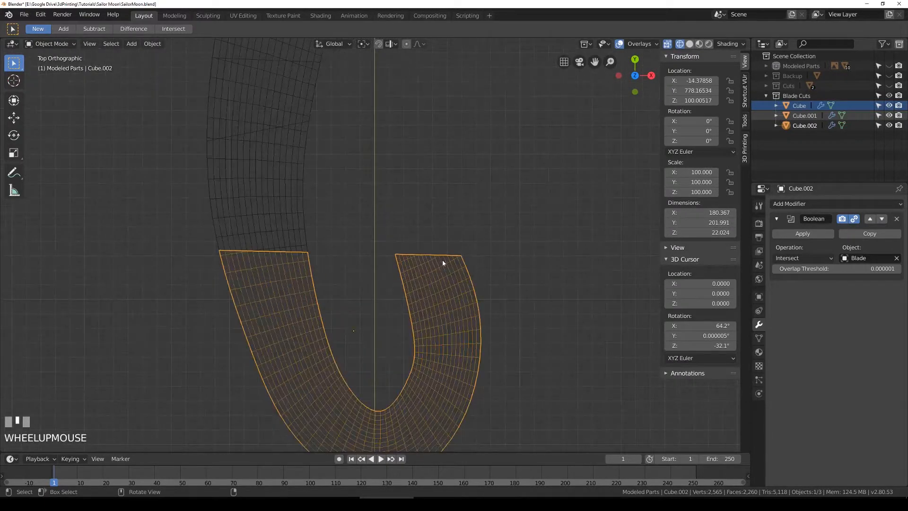
key(Tab)
drag(173, 229, 579, 286)
key(g)
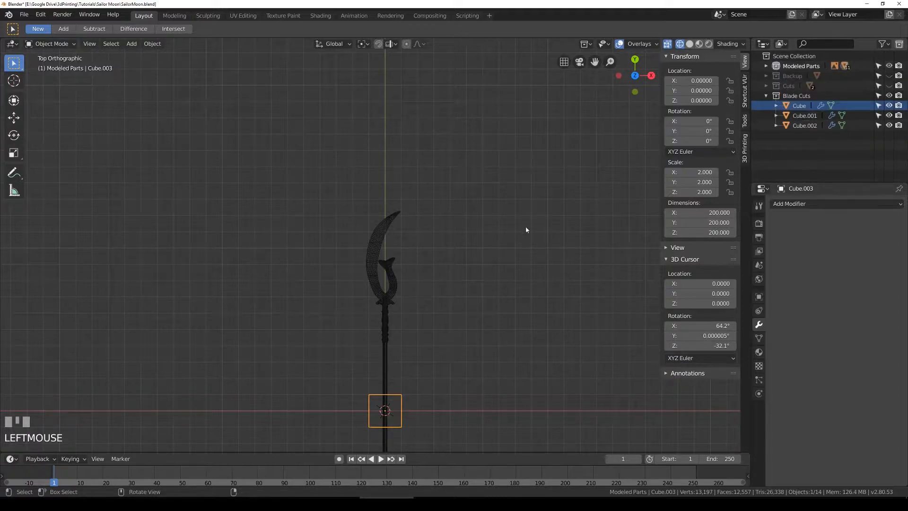
Step: Move the new 200 mm cube into the Blade Cuts collection and hide the Modeled Parts collection
key(m)
click(534, 228)
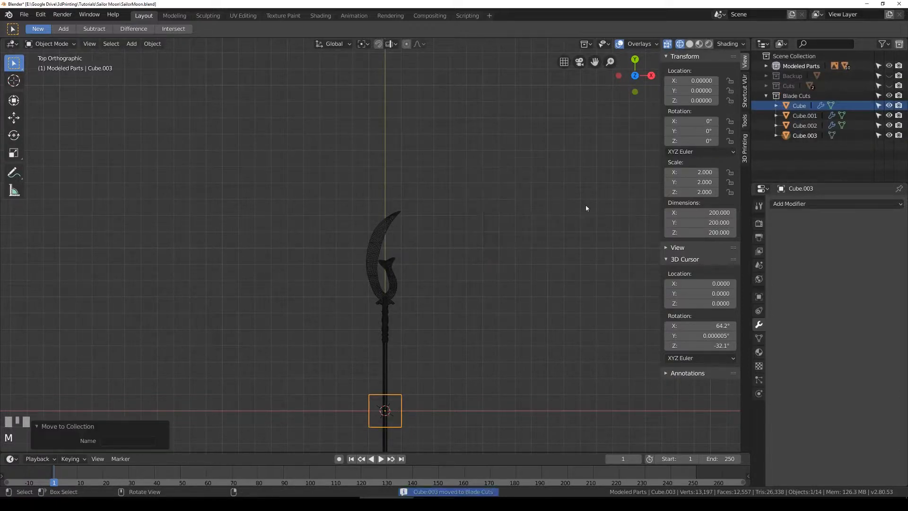
click(889, 65)
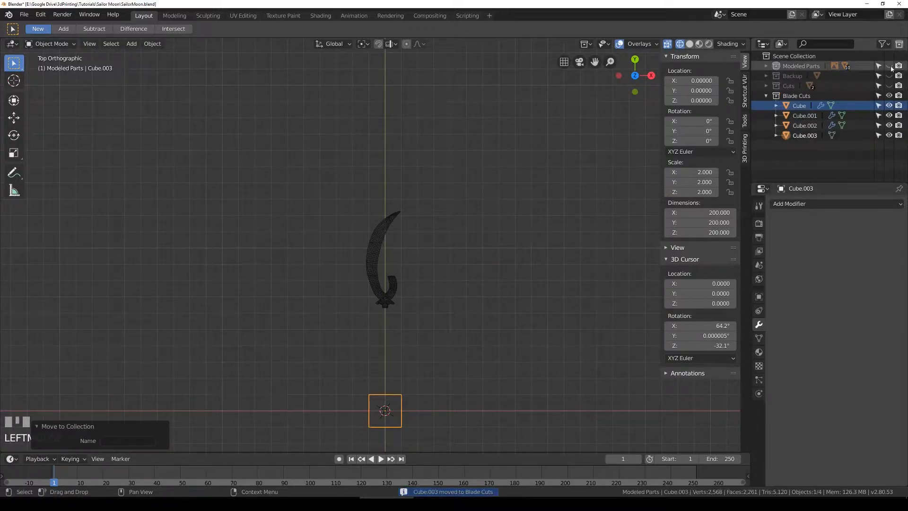
click(778, 97)
Step: Move the new cube -37.056 along X and 728.042 along Y, over the blade's lower section
key(g)
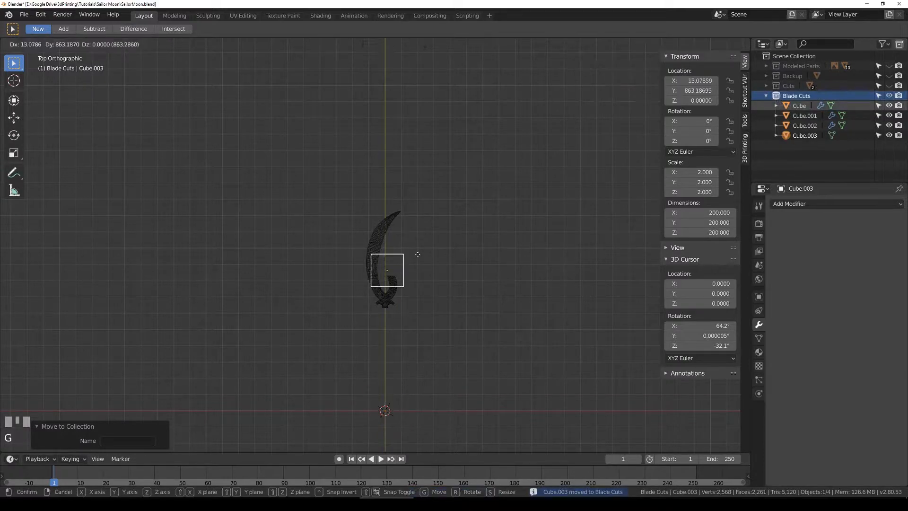
click(413, 269)
scroll(416, 268, up, 5)
key(z)
key(z)
scroll(451, 347, up, 4)
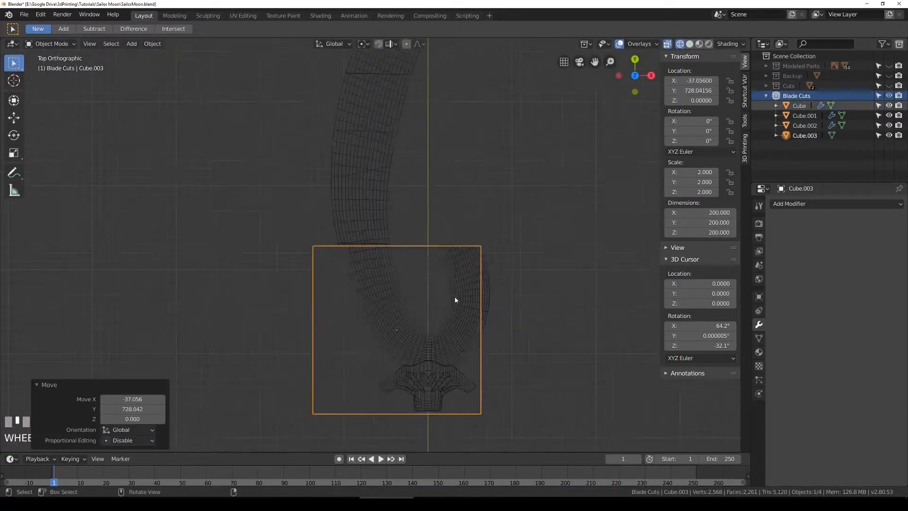
Step: Center the 200 mm reference cube over the blade's lower section and rotate it to about -1.74° on Z
key(g)
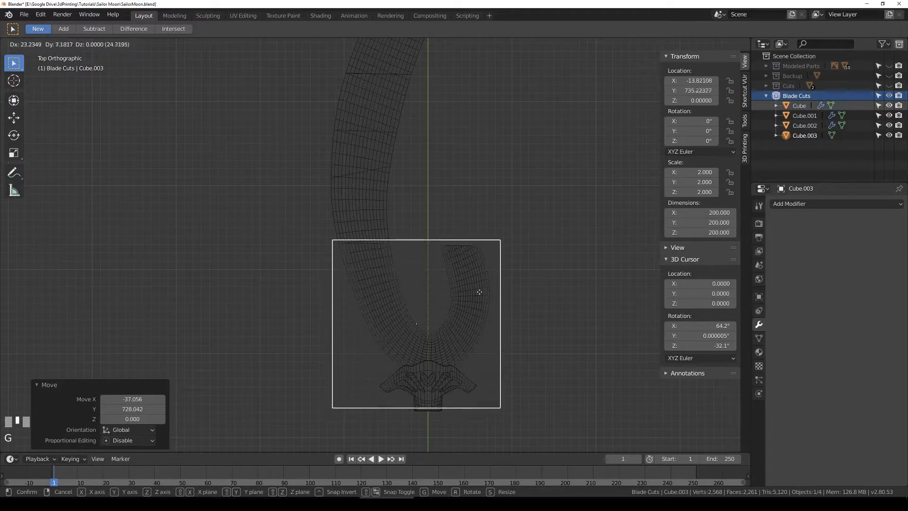
click(480, 293)
scroll(520, 294, up, 3)
key(g)
click(594, 308)
key(r)
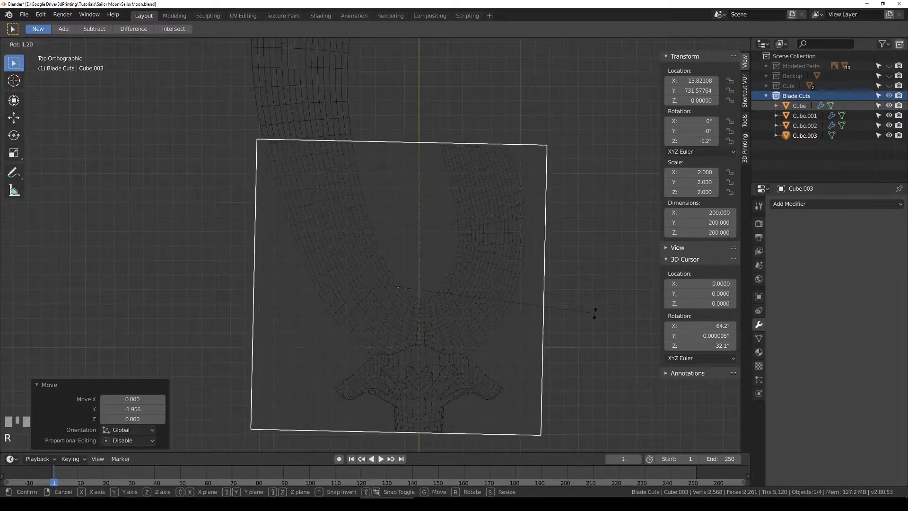
click(594, 314)
Step: Nudge the rotated reference cube about 0.49 along Y and -1 along X to test-fit the lower section
key(g)
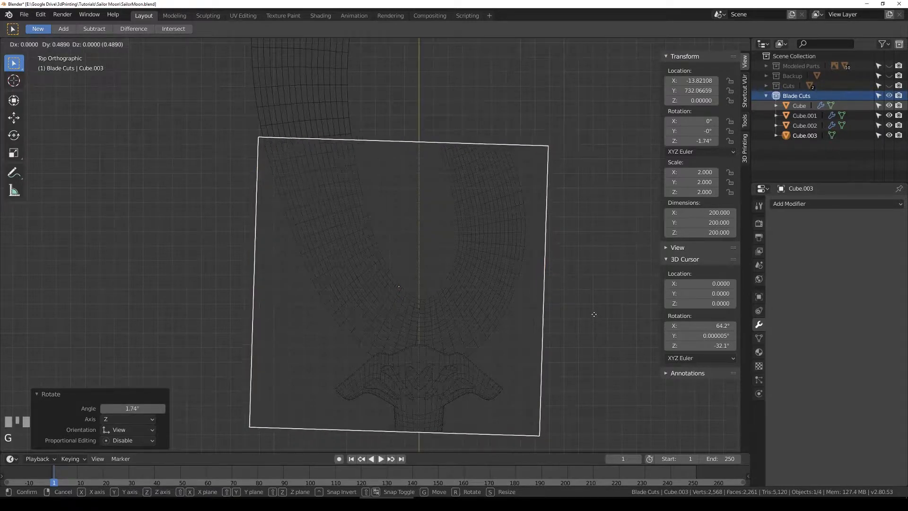
click(591, 319)
key(shift+z)
key(shift+z)
key(g)
key(x)
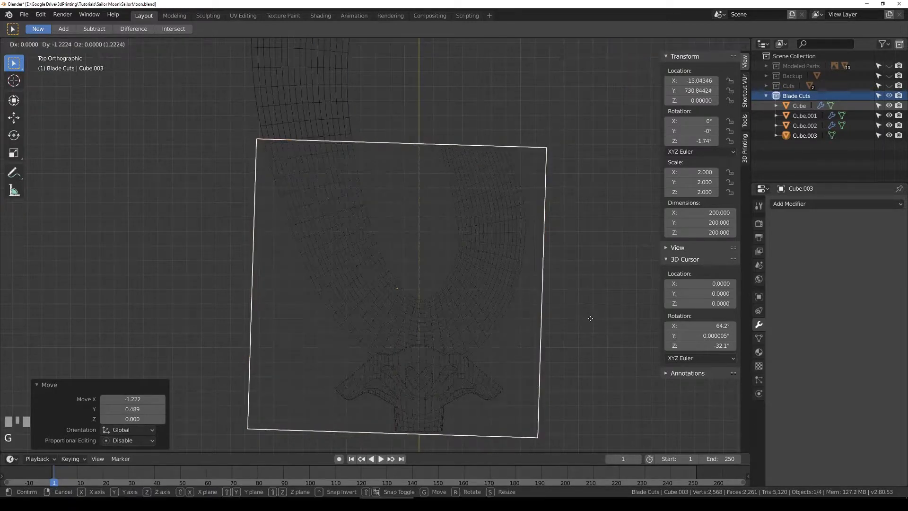
click(592, 317)
Step: Test-fit the reference cube over the blade's middle section, rotating it diagonally to about 39.7° on Z
scroll(591, 317, down, 2)
scroll(591, 317, down, 2)
shift+middle_drag(521, 288, 524, 352)
key(g)
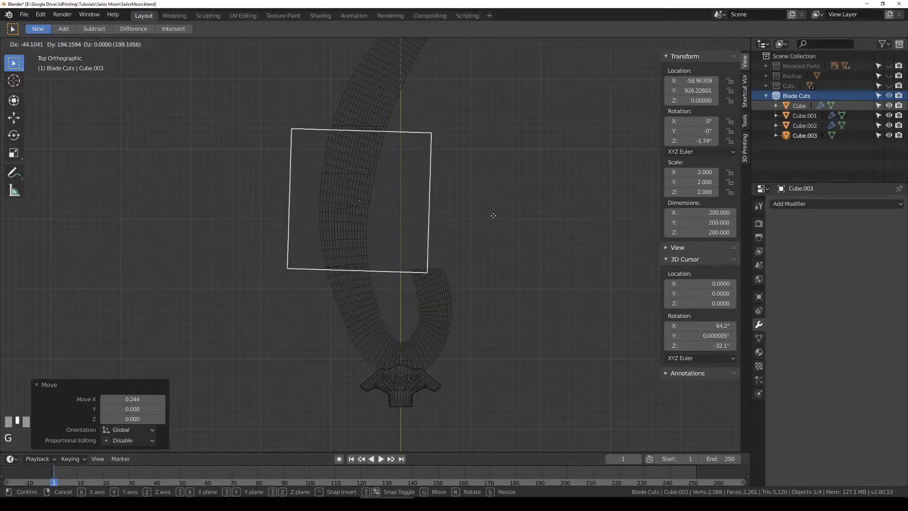
click(496, 209)
key(r)
click(473, 133)
key(g)
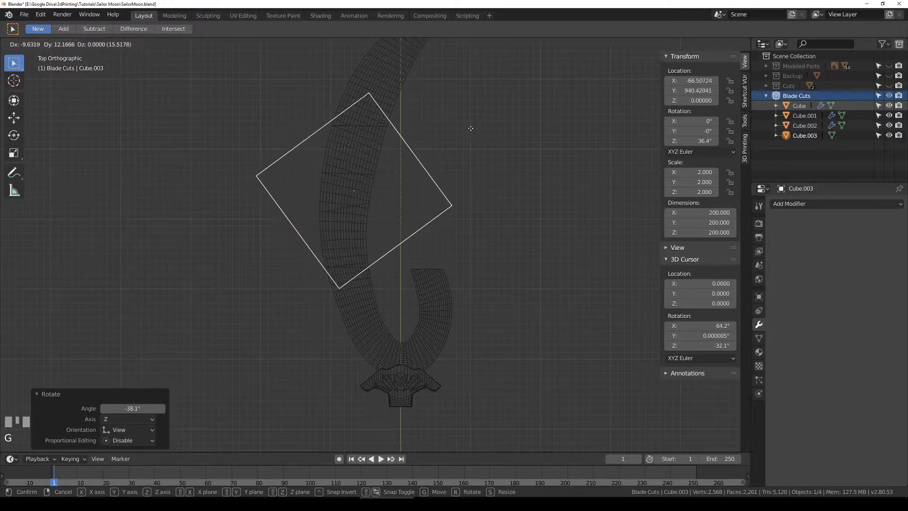
key(r)
key(g)
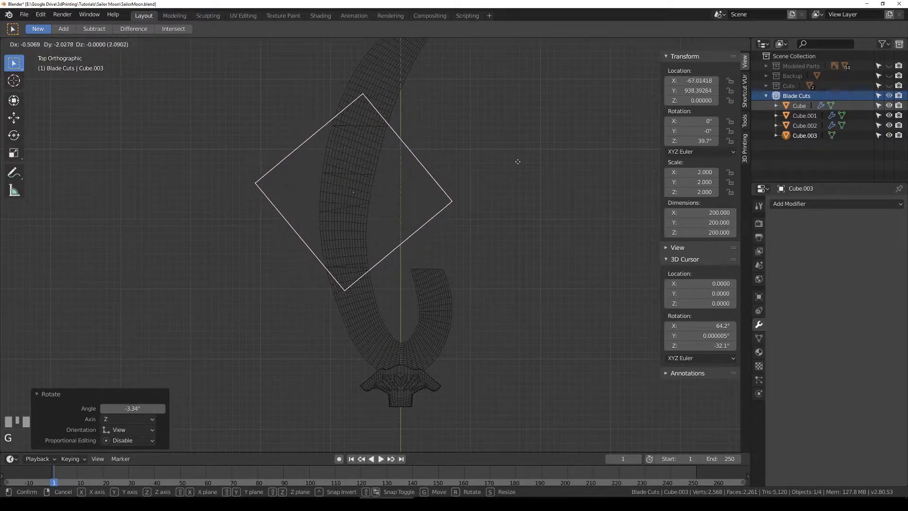
click(518, 162)
Step: Place the reference cube over the blade's tip section and rotate it back nearly square, to about 1.93° on Z
shift+middle_drag(483, 97, 435, 314)
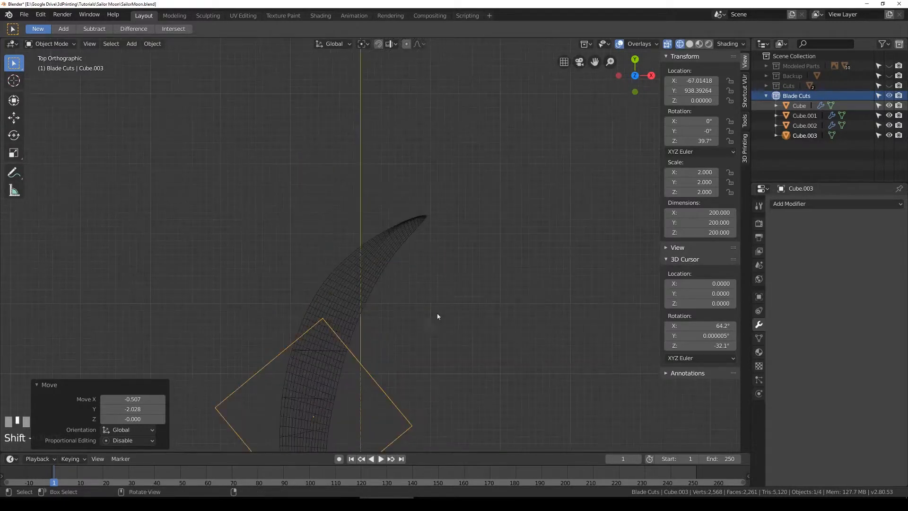
key(g)
click(496, 166)
key(r)
click(466, 289)
key(g)
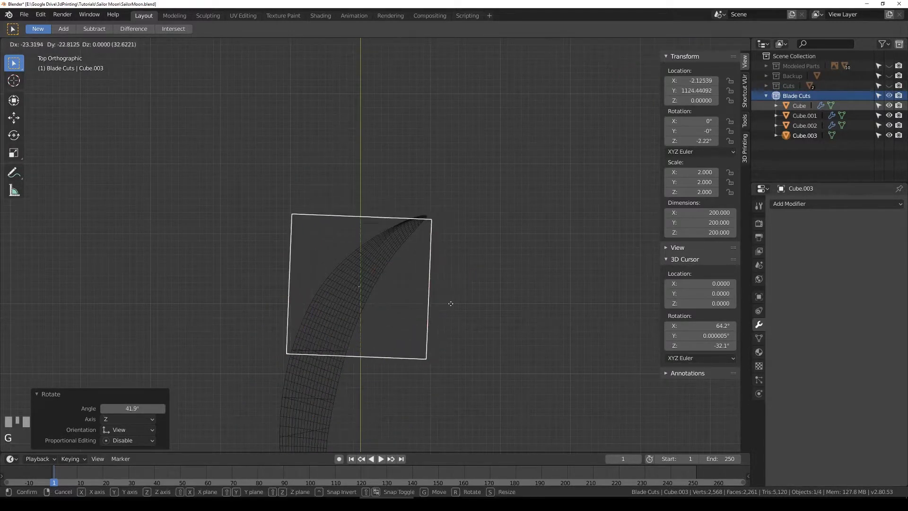
click(450, 303)
key(r)
click(458, 292)
key(g)
click(462, 292)
Step: Fine-tune the reference cube around the tip section, with its rotation at about 0.506° on Z
key(g)
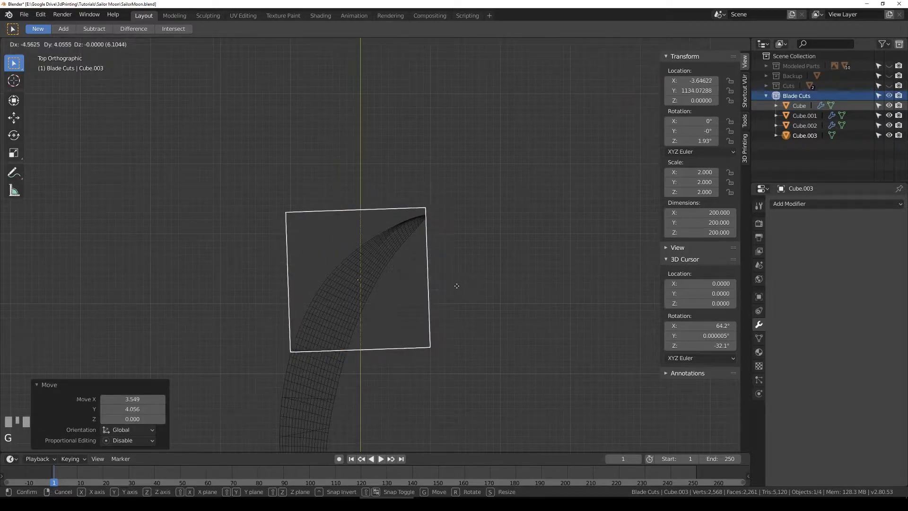
click(457, 289)
scroll(455, 290, up, 2)
key(r)
click(463, 290)
key(g)
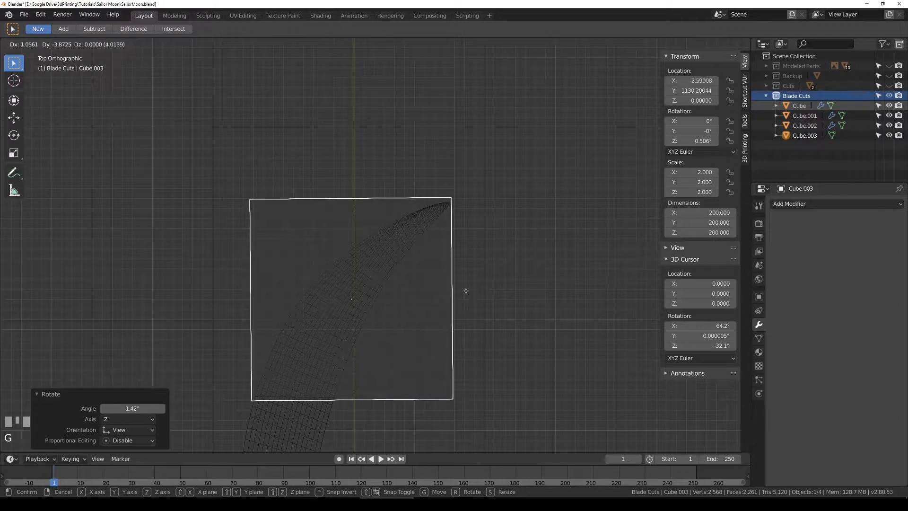
click(466, 289)
Step: Restore solid shading and move the reference cube about -360 along X and 65 along Y, clear of the blade
scroll(416, 286, down, 4)
key(shift+z)
key(g)
click(306, 276)
Step: Duplicate the lower section's cutter with a 65.7 X and 197.1 Y offset, over the hook's forked end
shift+middle_drag(375, 327, 351, 227)
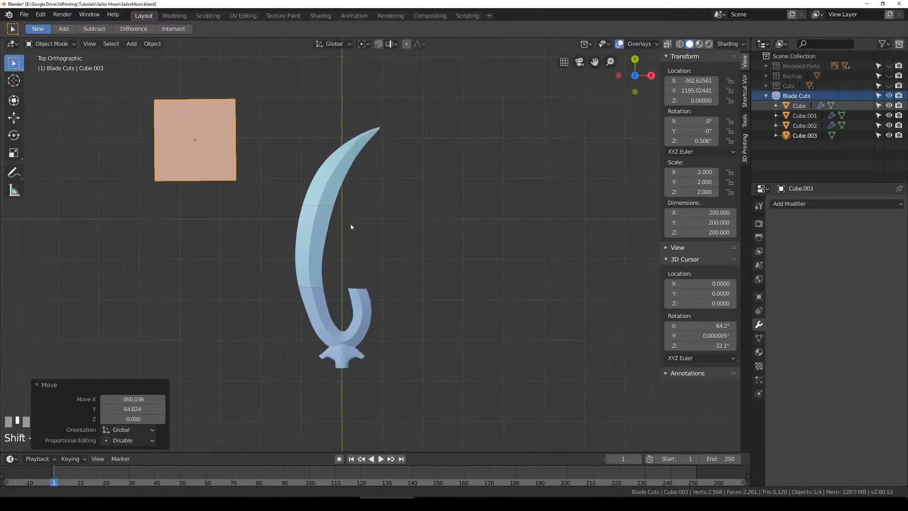
click(350, 319)
scroll(353, 308, up, 3)
key(shift+z)
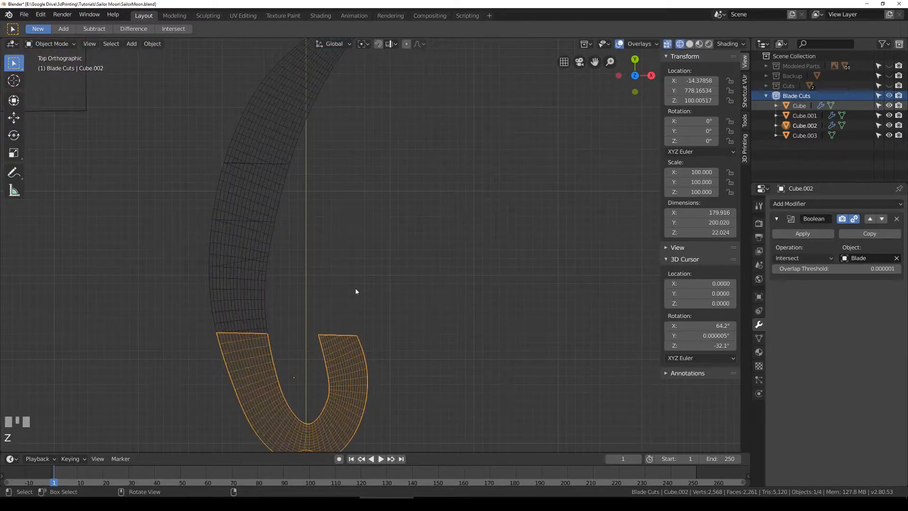
scroll(354, 364, down, 3)
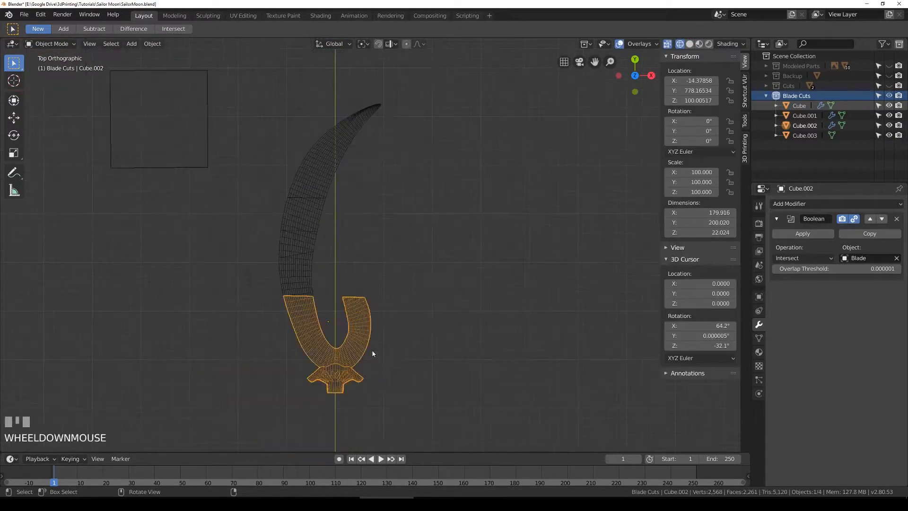
key(shift+d)
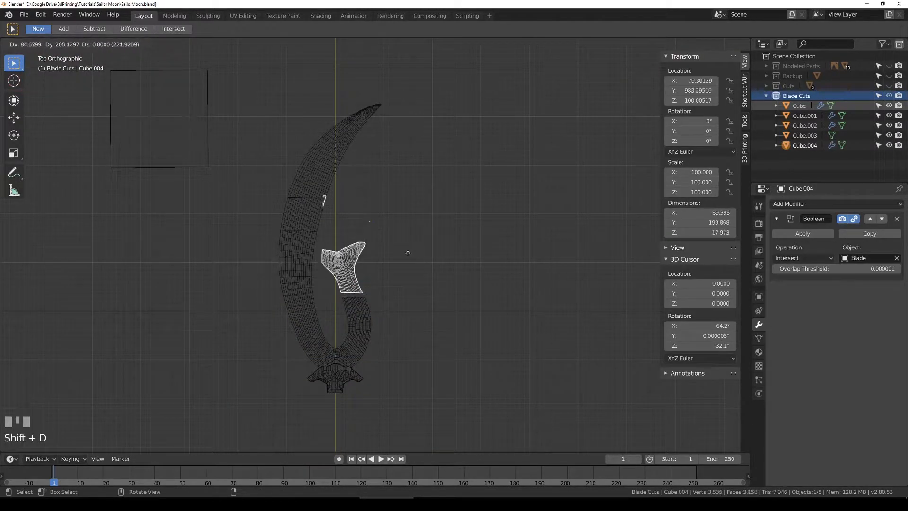
click(400, 255)
Step: Nudge the duplicated cutter -0.142 along X and -0.379 along Y to meet the lower section's edge
scroll(400, 255, up, 8)
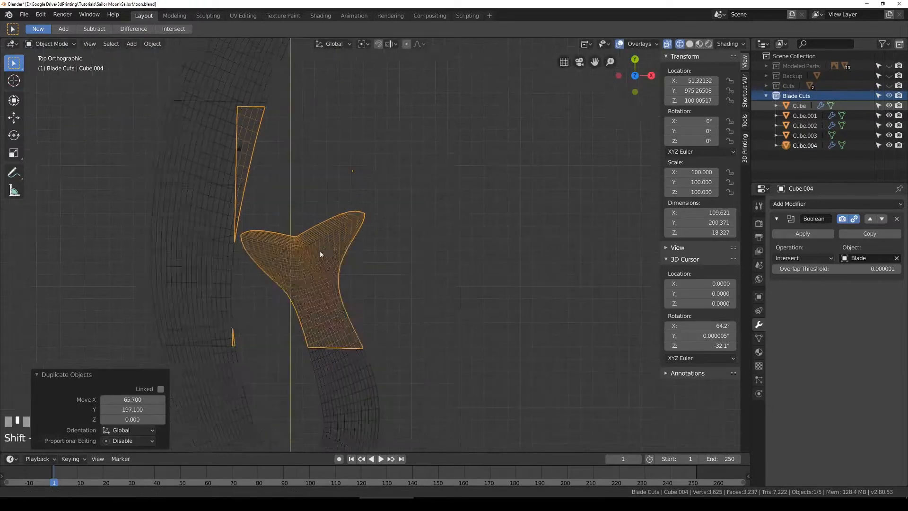
key(g)
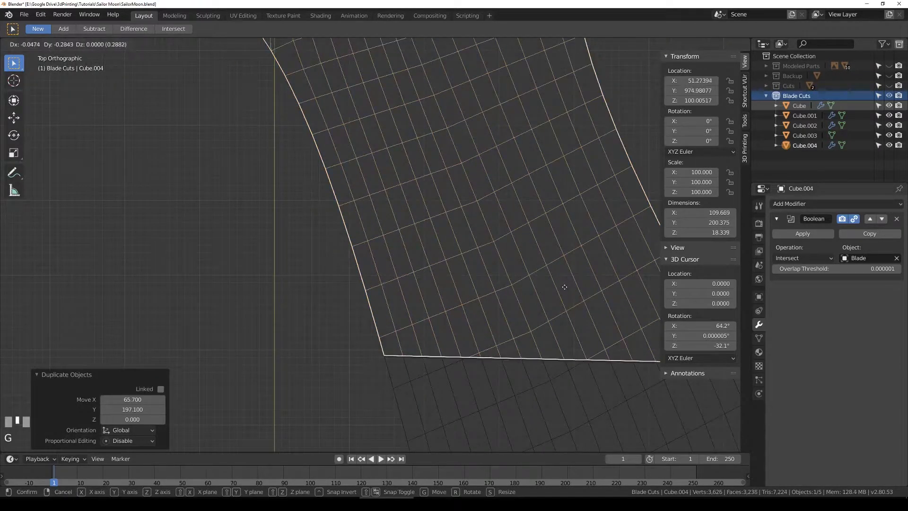
click(564, 287)
Step: Show the Modeled Parts collection and select the hook cutter's whole mesh in Edit Mode
scroll(558, 291, down, 3)
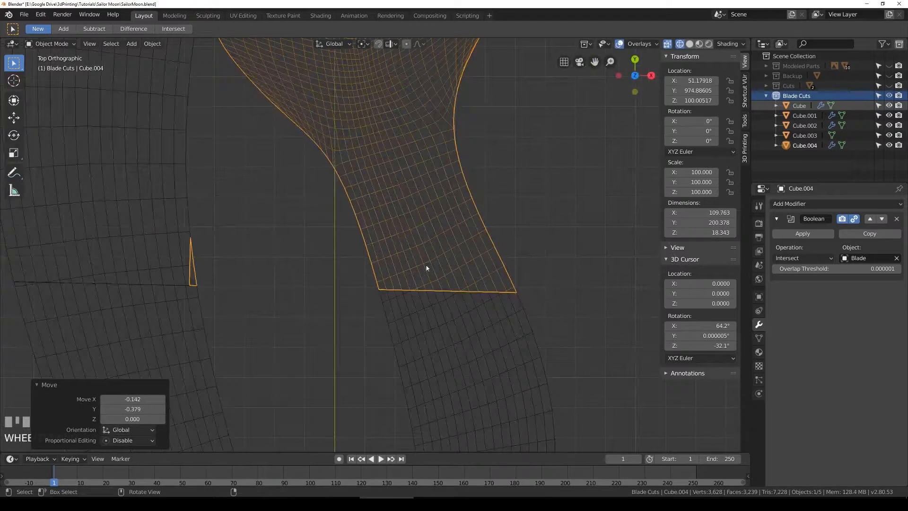
scroll(366, 246, down, 4)
key(Tab)
key(Tab)
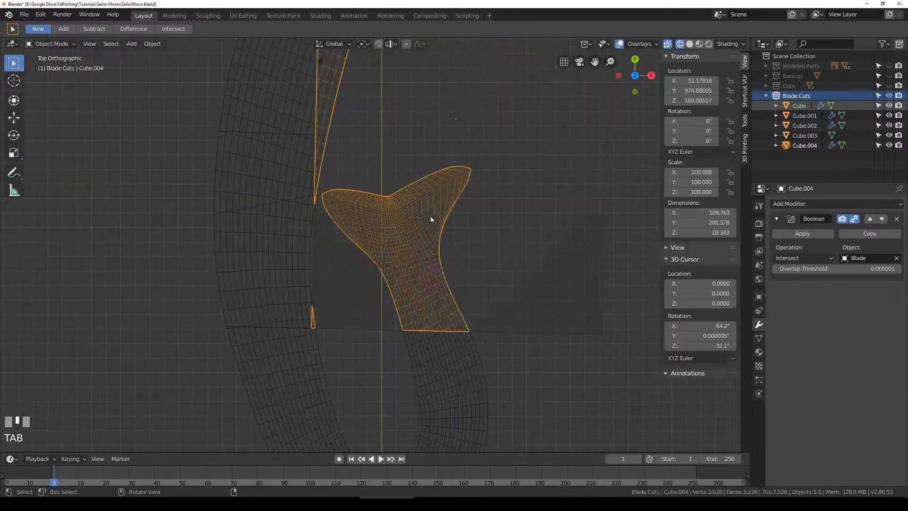
key(Tab)
key(Tab)
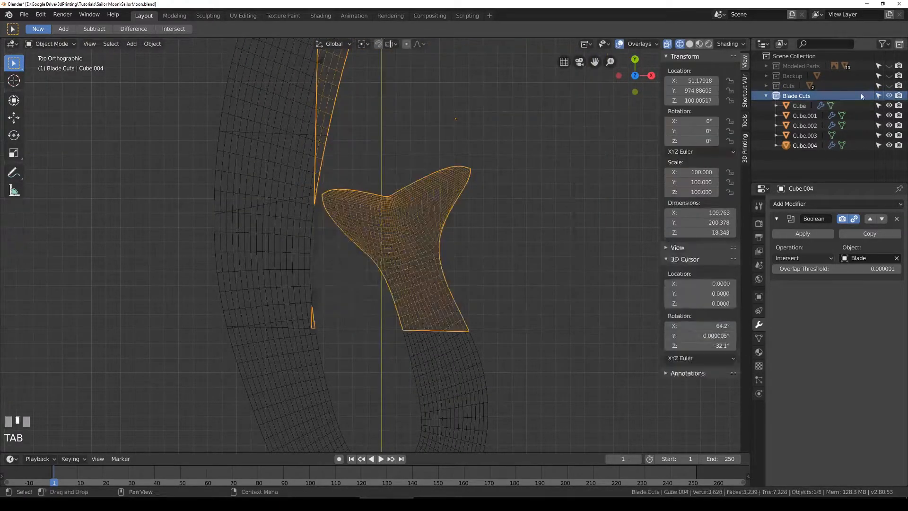
click(889, 66)
key(Tab)
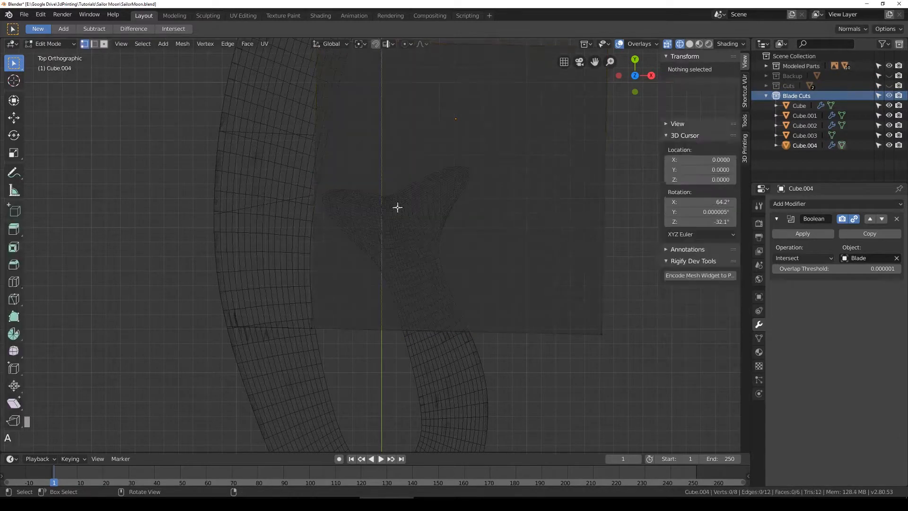
key(a)
Step: Add three two-cut sets of horizontal loop cuts across the middle, lower and upper parts of the hook cutter
click(14, 283)
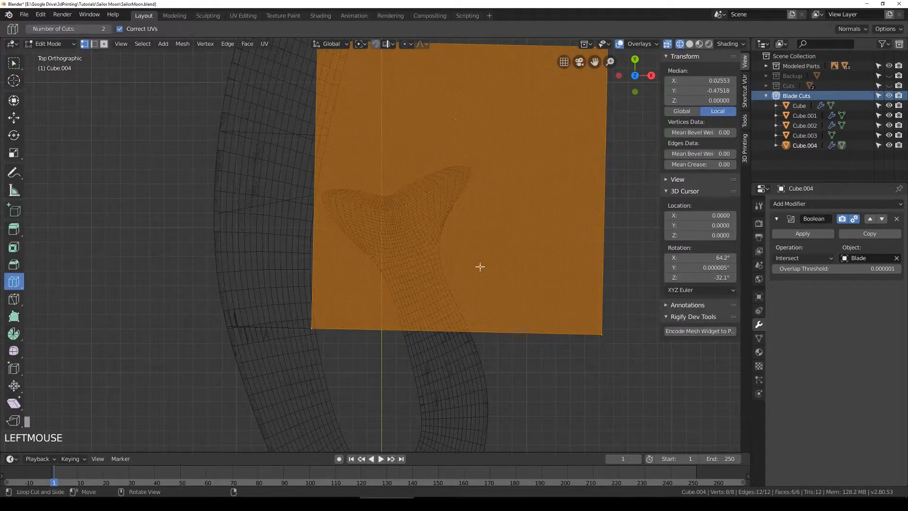
click(316, 183)
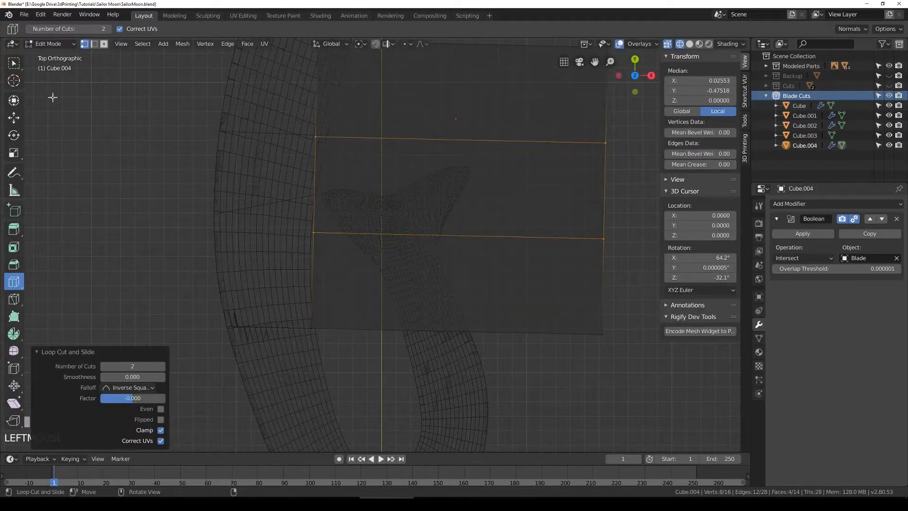
click(317, 278)
click(329, 91)
click(13, 65)
Step: Reshape the middle of the hook cutter's blade-side edge, moving two loops' vertices inward around the fork
scroll(328, 267, up, 3)
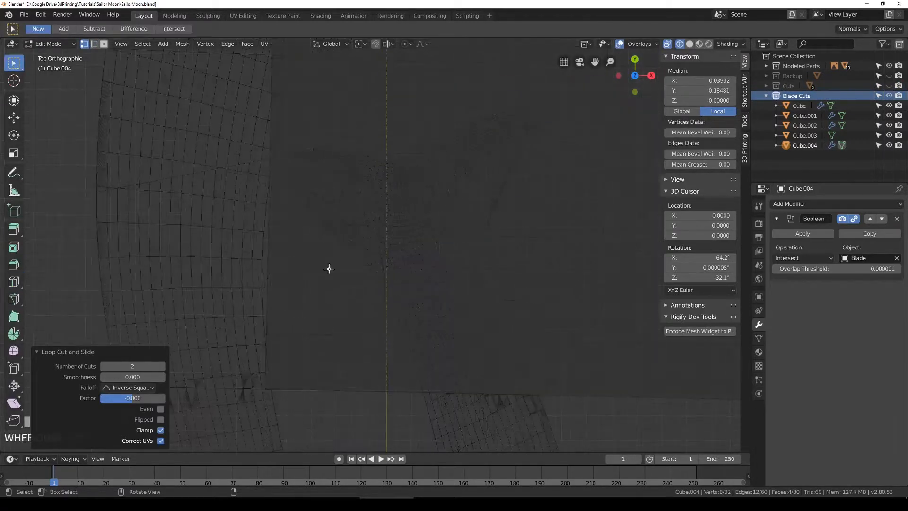
key(alt+a)
key(b)
drag(213, 251, 308, 298)
key(g)
click(375, 285)
key(g)
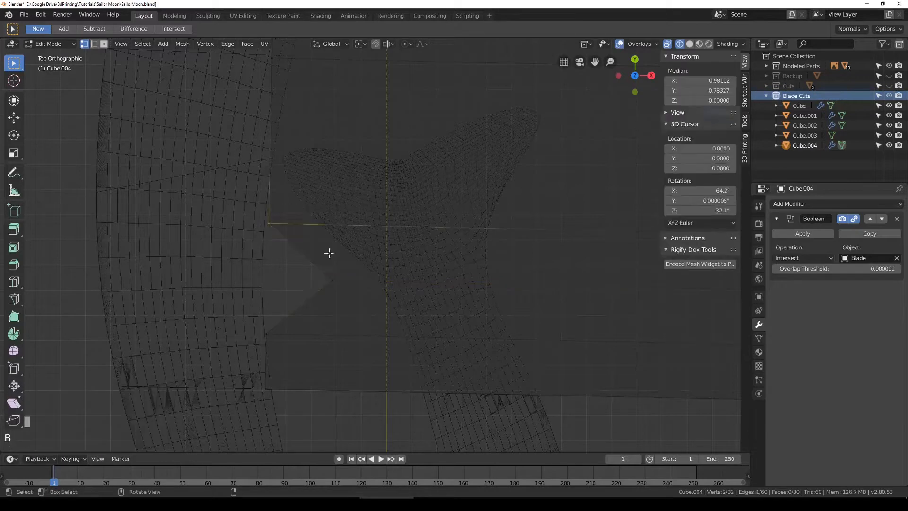
click(340, 217)
Step: Move the lowest loop's vertices and the lower corner of the hook cutter's blade-side edge inward, away from the blade
key(alt+a)
key(b)
drag(239, 310, 296, 354)
key(g)
click(369, 357)
key(alt+a)
key(b)
drag(245, 371, 336, 415)
key(g)
click(422, 416)
Step: Move the upper vertices of the hook cutter's blade-side edge down and inward, clear of the main blade
shift+middle_drag(366, 219, 342, 412)
key(alt+a)
key(b)
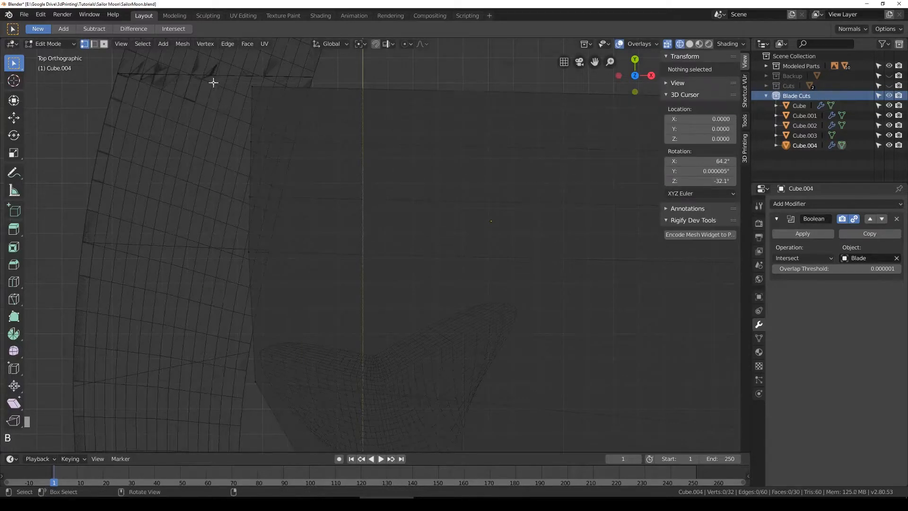
drag(208, 60, 313, 243)
key(g)
click(331, 372)
Step: Pull the remaining blade-side vertices above the fork inward so the hook cutter excludes the main blade
key(alt+a)
key(b)
drag(234, 168, 314, 266)
key(g)
click(359, 262)
key(alt+a)
key(b)
drag(236, 274, 304, 302)
key(g)
click(324, 302)
Step: Return to solid-shaded Object Mode, save the file and hide the Modeled Parts collection
key(Tab)
scroll(330, 309, down, 8)
key(shift+z)
mouse_move(331, 309)
middle_down()
mouse_move(348, 303)
mouse_move(365, 252)
mouse_move(381, 297)
mouse_move(389, 291)
middle_up()
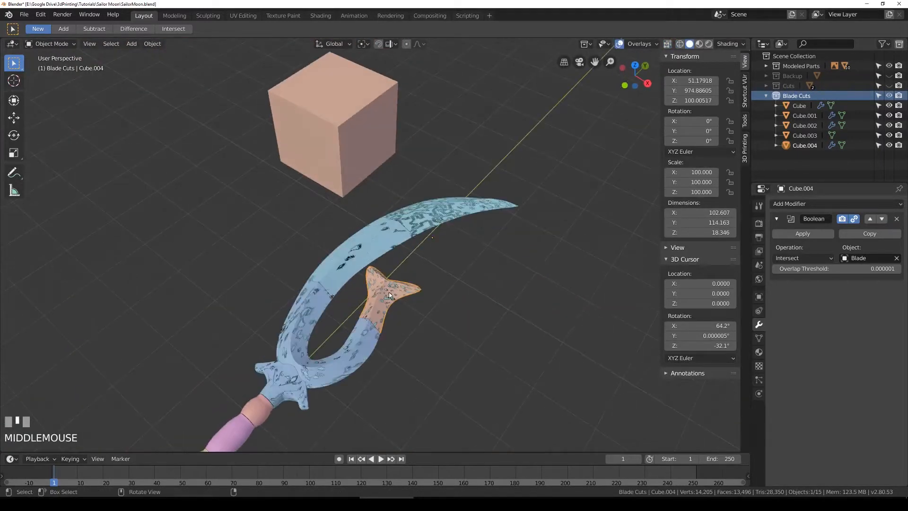
key(ctrl+s)
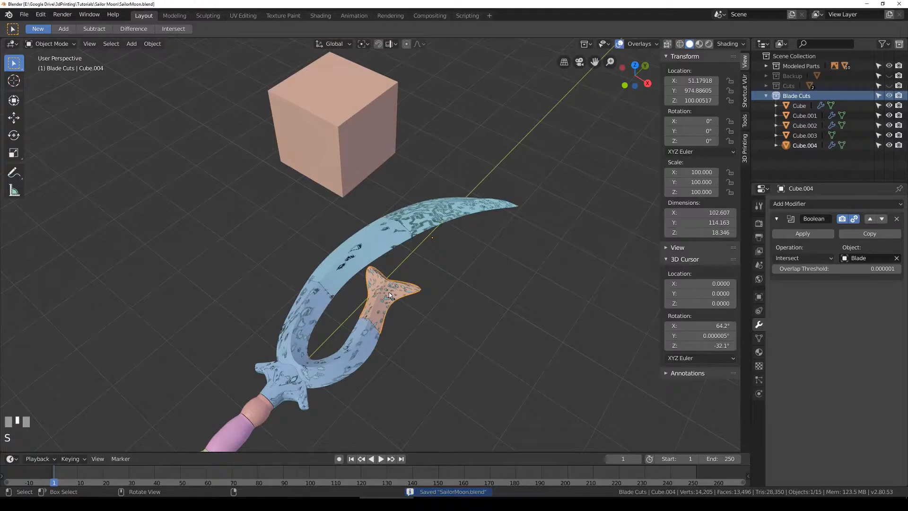
click(889, 65)
Step: Inspect the blade's cut sections in perspective and in top wireframe view, and save the file
middle_drag(582, 215, 375, 311)
scroll(384, 318, up, 1)
scroll(359, 271, up, 3)
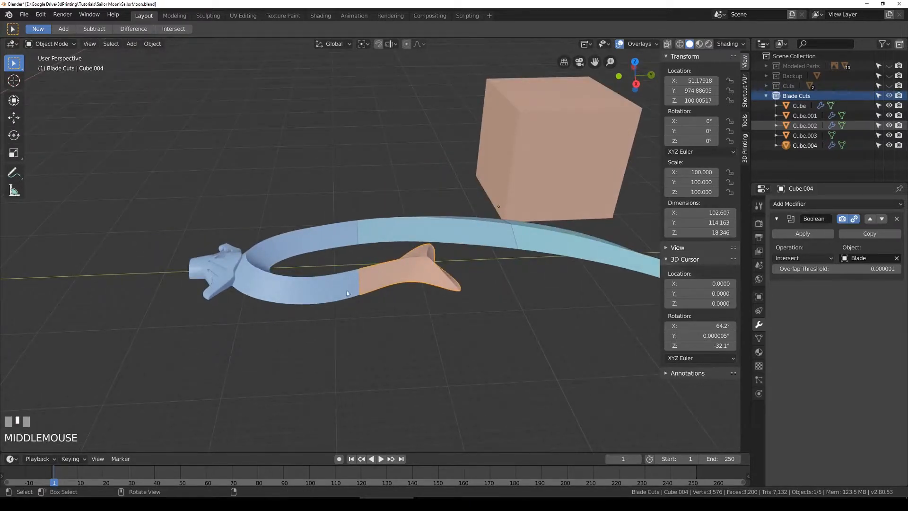
middle_drag(394, 257, 430, 304)
scroll(436, 291, up, 3)
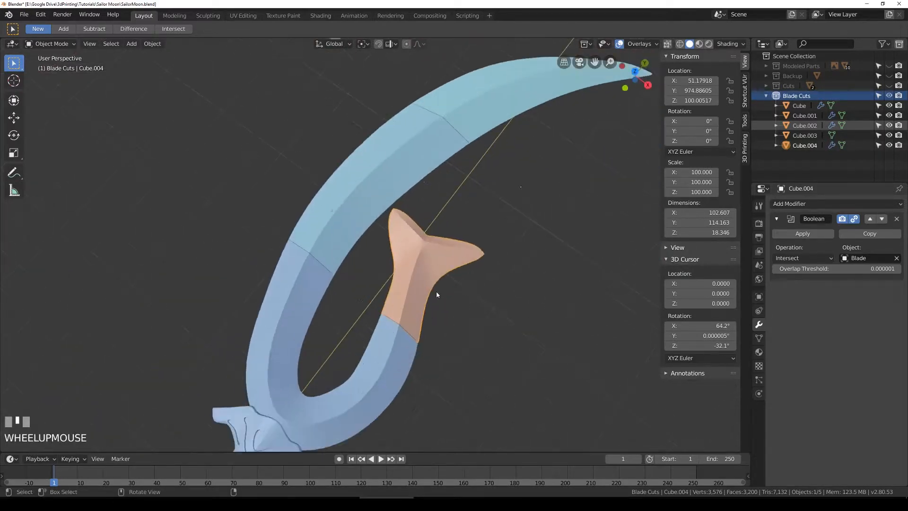
key(KP_7)
key(z)
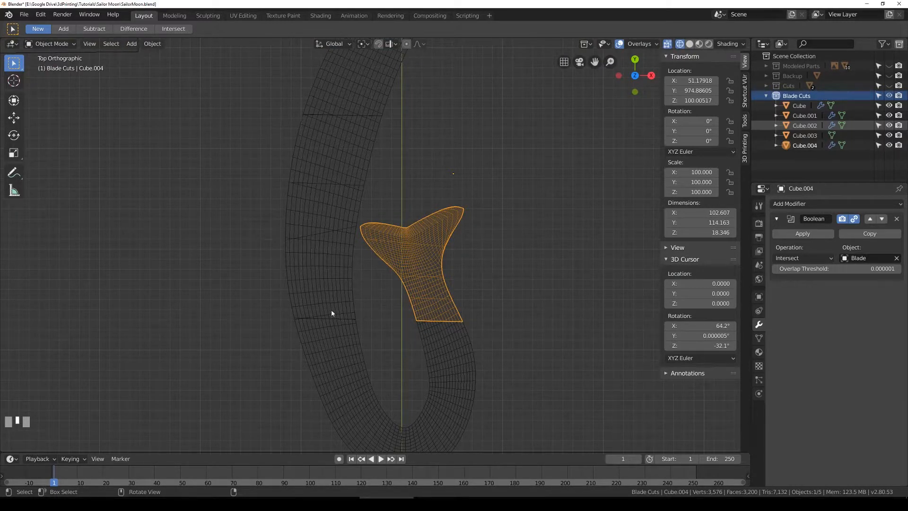
key(shift+z)
key(ctrl+s)
Step: Examine the lower blade section from below and from the side, comparing it with the 200 mm reference cube
scroll(440, 315, down, 2)
middle_drag(444, 317, 369, 253)
scroll(368, 254, up, 3)
click(269, 252)
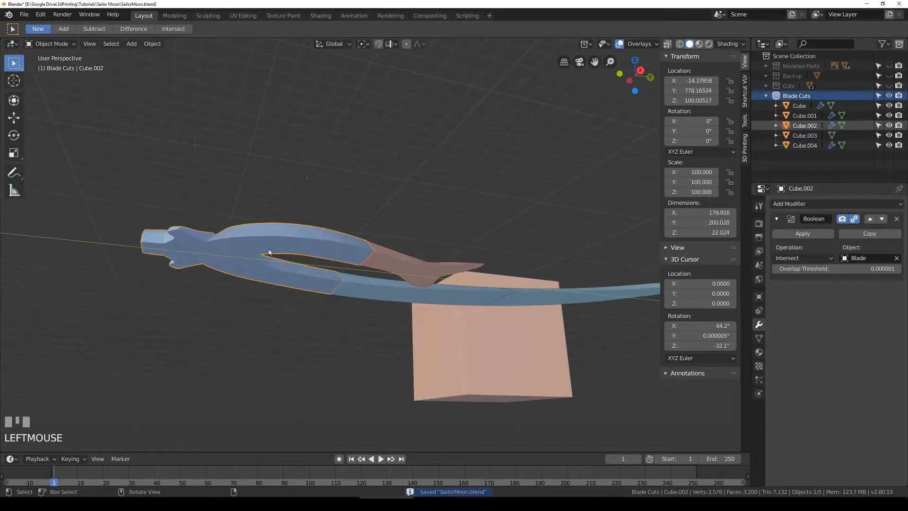
shift+middle_drag(317, 234, 385, 196)
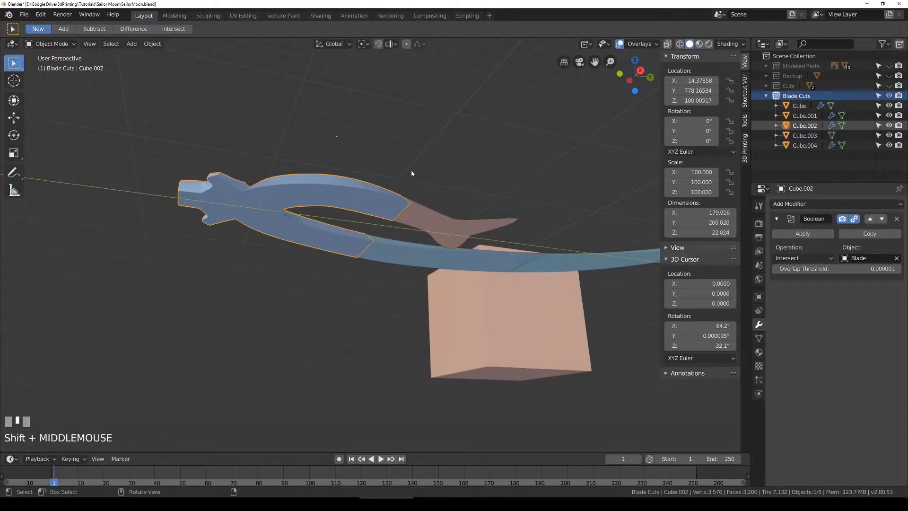
click(509, 323)
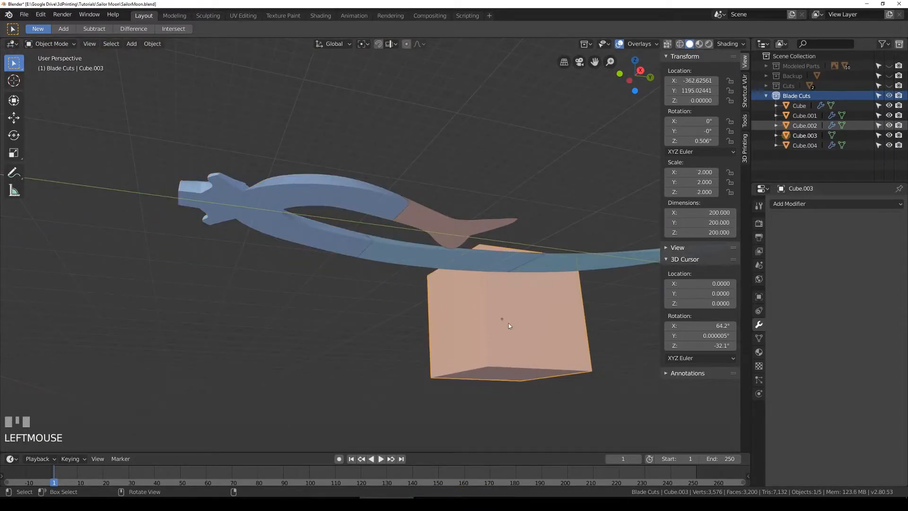
click(321, 206)
middle_drag(450, 163, 347, 201)
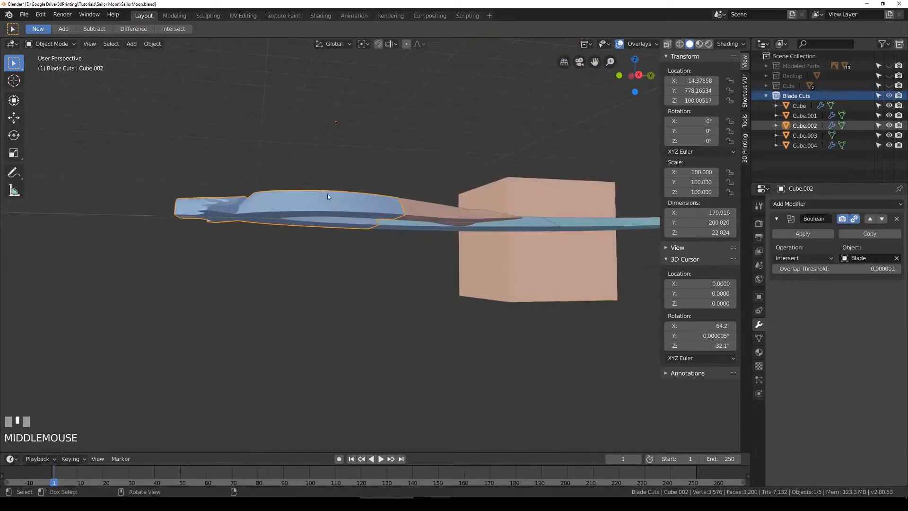
Step: Duplicate the Intersect cutter of the blade's forked base section and lower the copy about 200 mm along Z
key(shift+d)
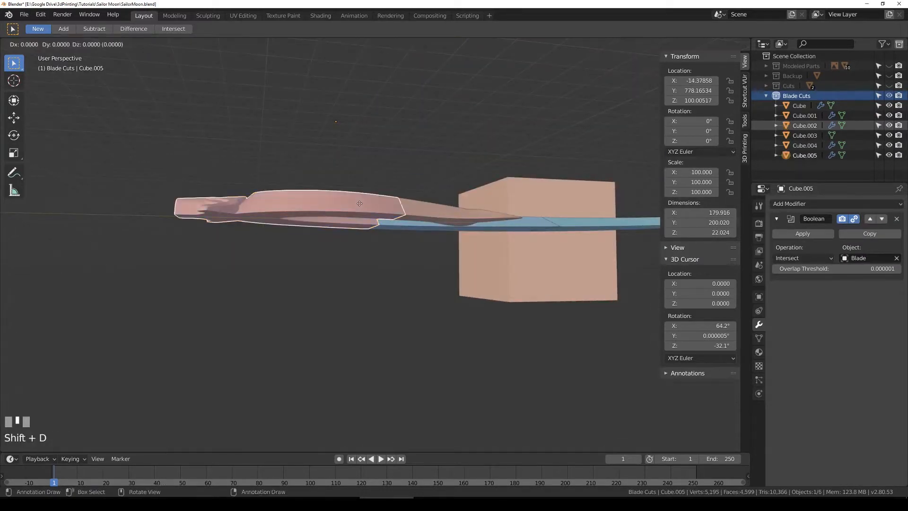
key(Escape)
key(g)
key(z)
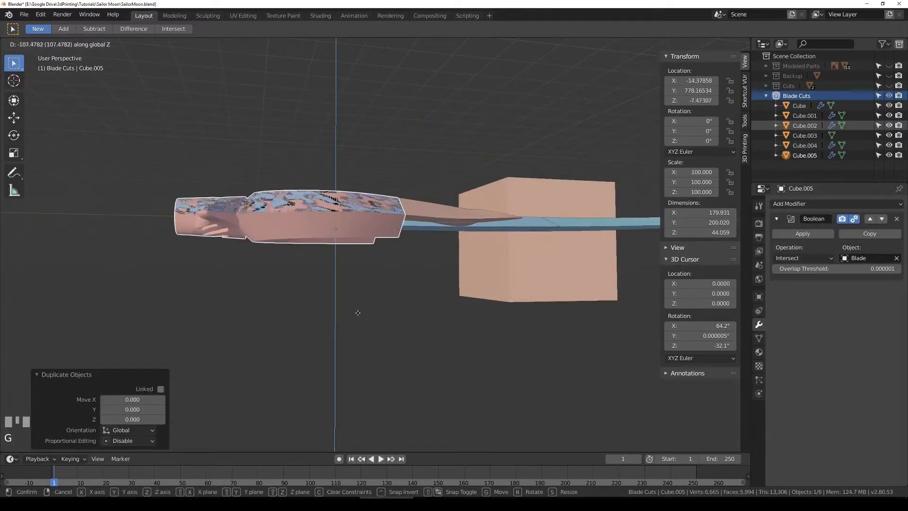
click(354, 405)
Step: Raise the copied cutter about 0.07 mm along Z so its upper face lines up with the blade's mid-plane in side wireframe view
scroll(401, 244, up, 5)
key(shift+z)
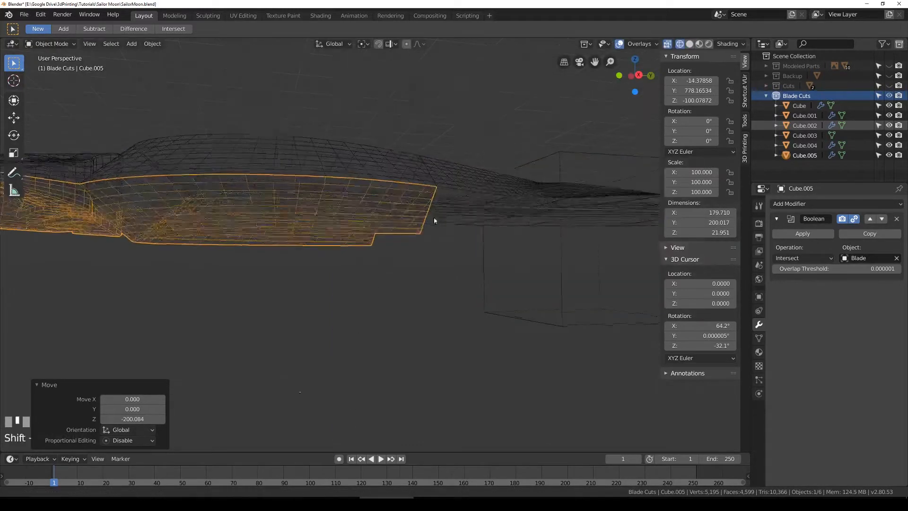
shift+middle_drag(438, 208, 399, 228)
key(KP_1)
key(KP_3)
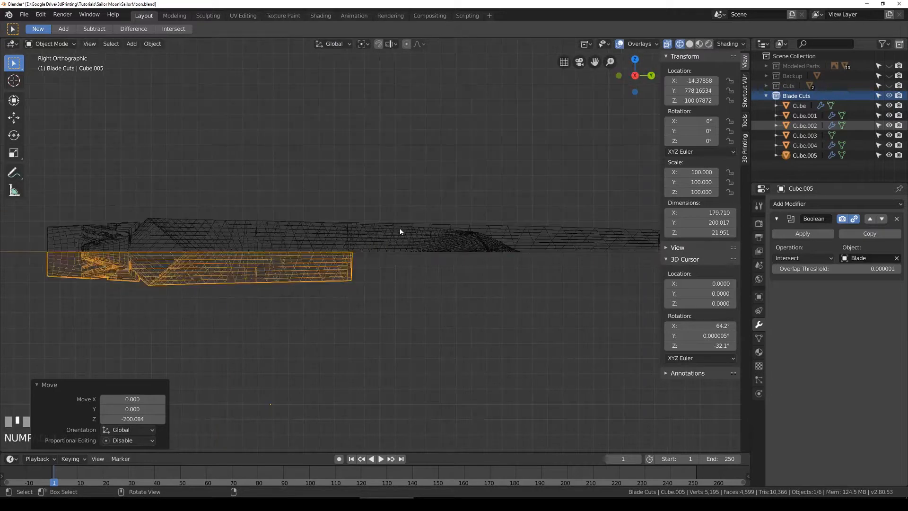
scroll(399, 230, up, 5)
shift+middle_drag(399, 230, 469, 230)
scroll(469, 229, up, 8)
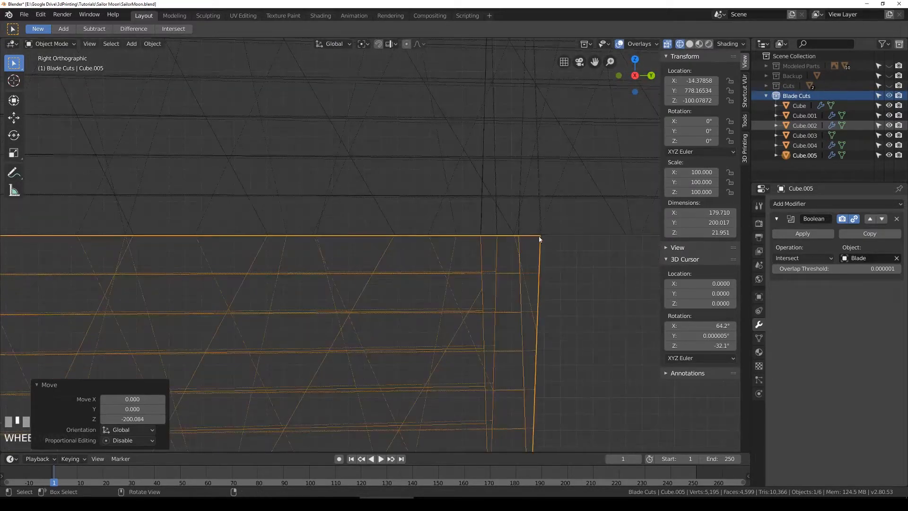
scroll(513, 272, up, 1)
key(g)
key(z)
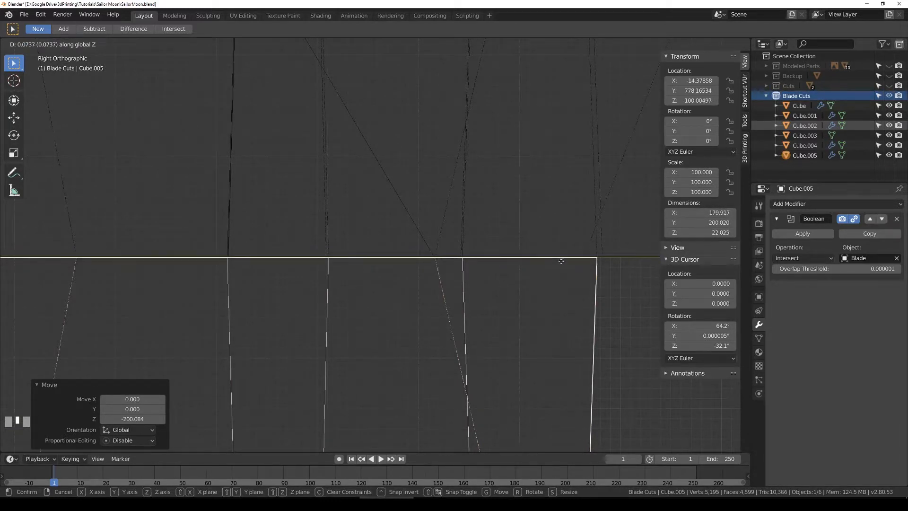
click(553, 261)
Step: Pull the lower cutter's blade-side end vertices about 30 mm along Y toward the blade's base, working in bottom wireframe view
key(shift+z)
scroll(376, 267, up, 3)
scroll(379, 278, down, 5)
middle_drag(379, 277, 396, 209)
key(KP_7)
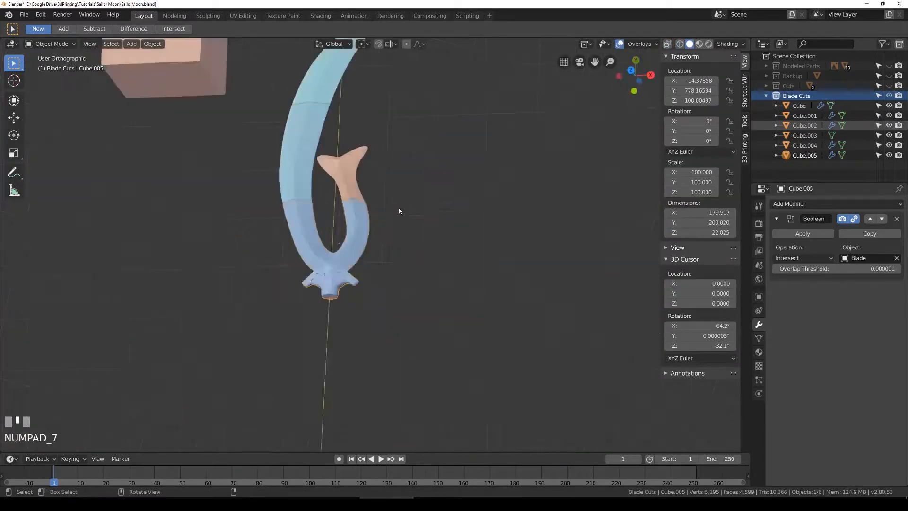
key(ctrl+KP_7)
scroll(361, 259, up, 4)
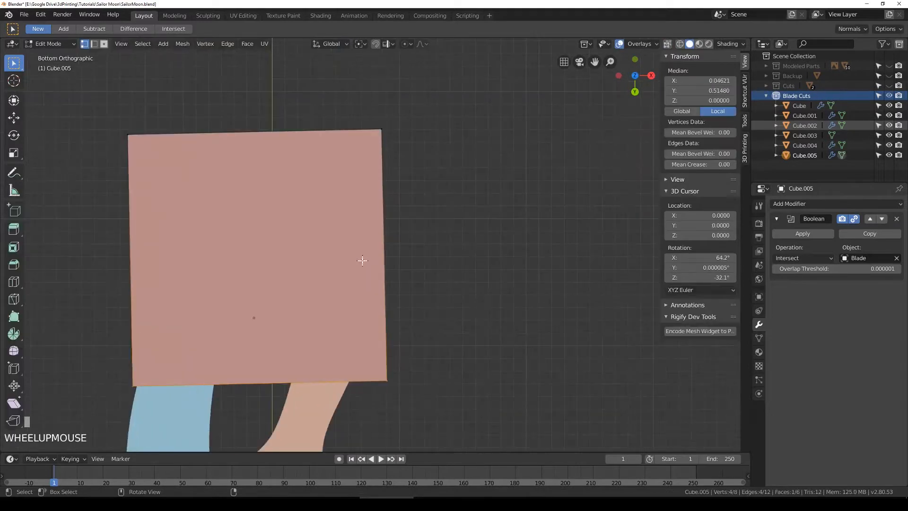
key(Tab)
key(shift+z)
shift+middle_drag(235, 334, 199, 312)
key(b)
drag(148, 292, 468, 323)
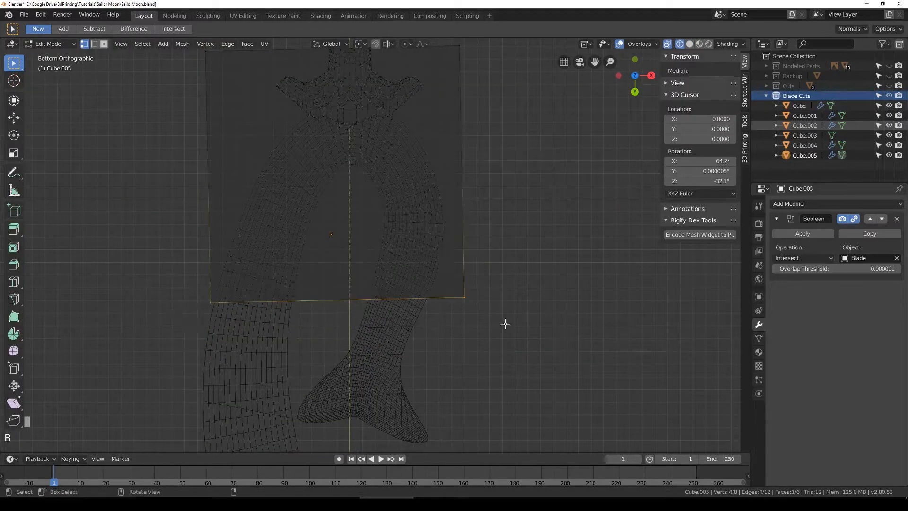
key(g)
key(y)
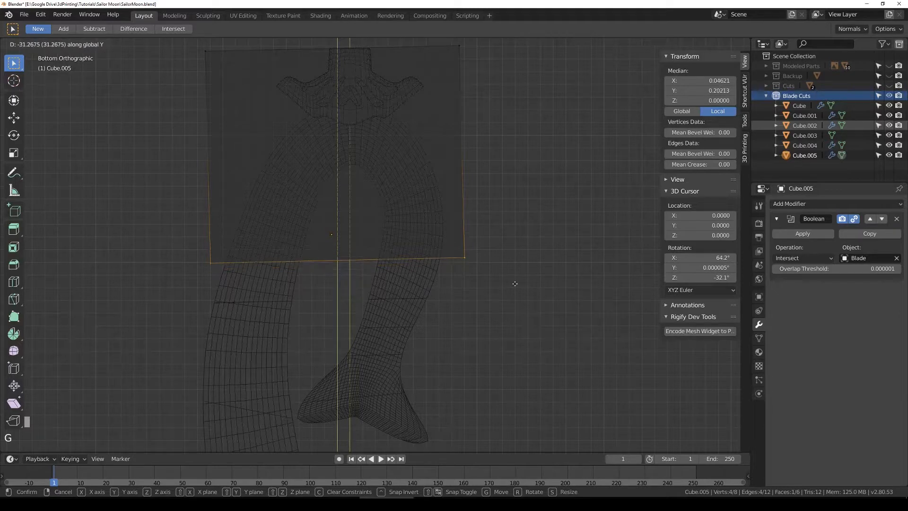
click(516, 286)
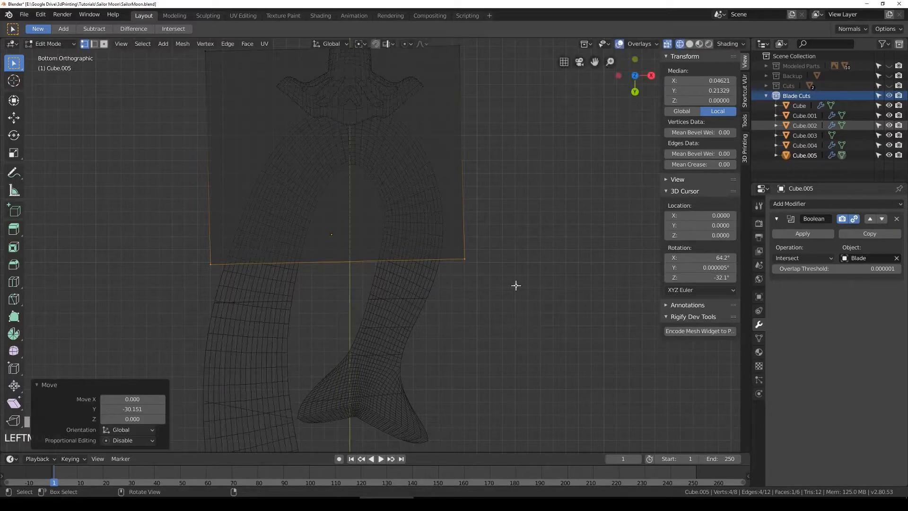
key(Tab)
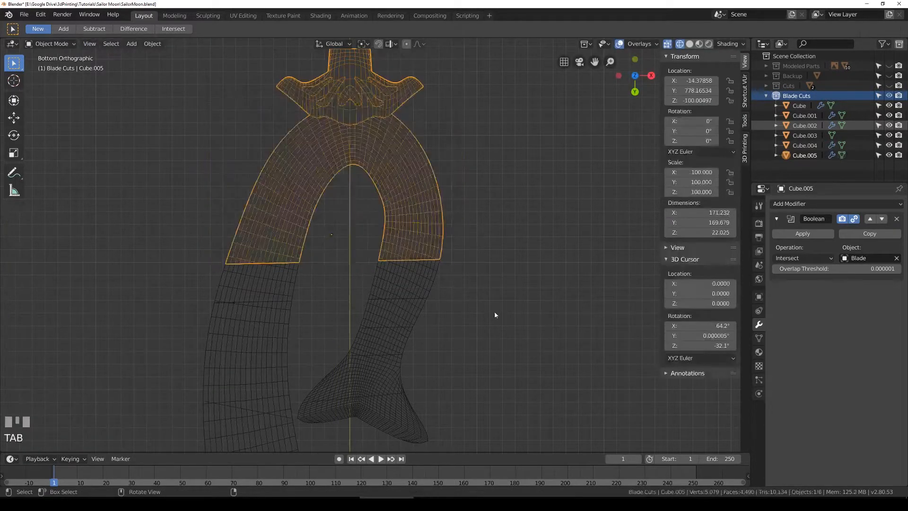
Step: Add two loop cuts in each direction across the upper base-section cutter
click(379, 367)
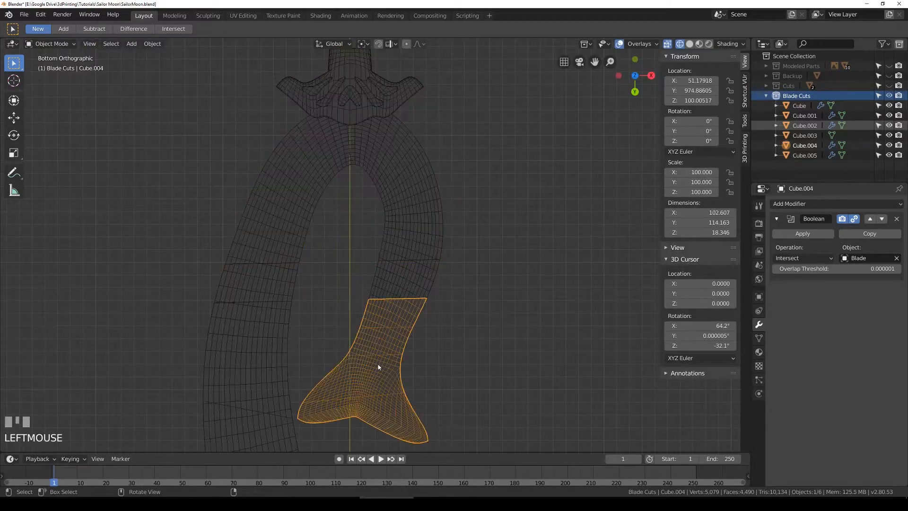
click(435, 284)
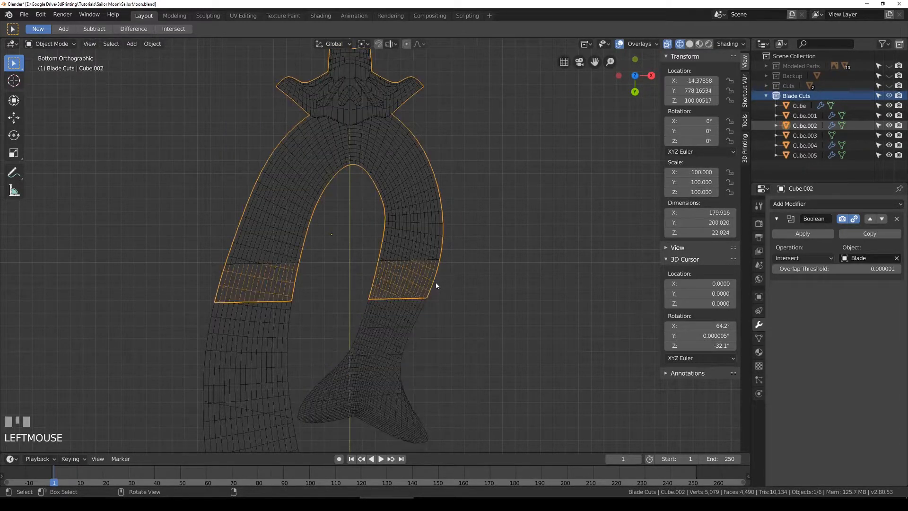
key(Tab)
key(a)
key(a)
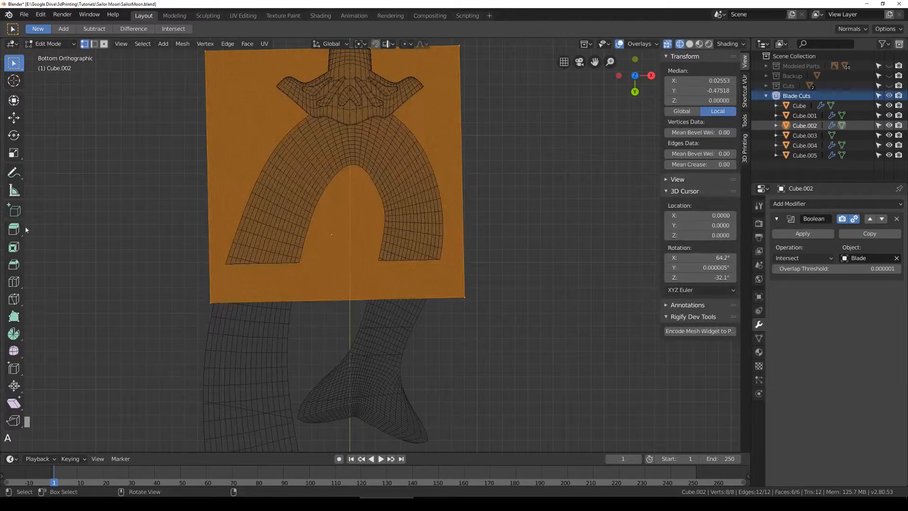
click(15, 282)
click(341, 301)
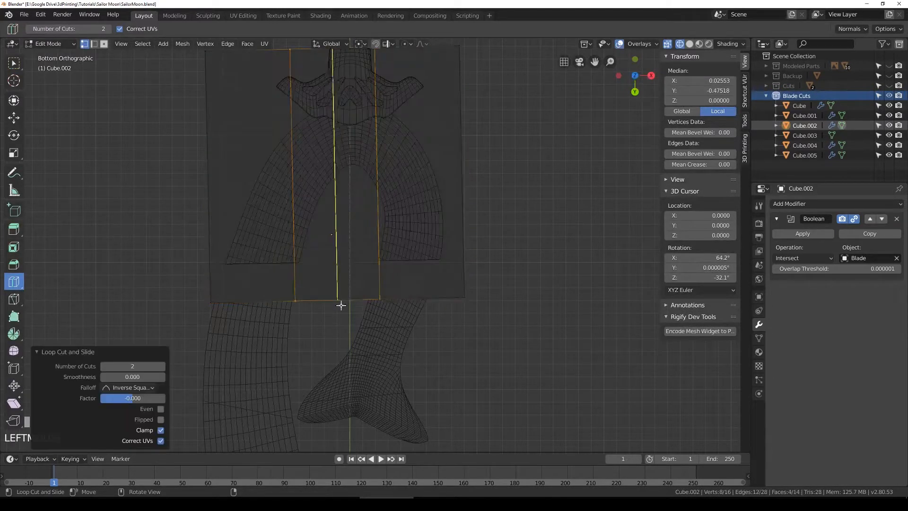
click(464, 271)
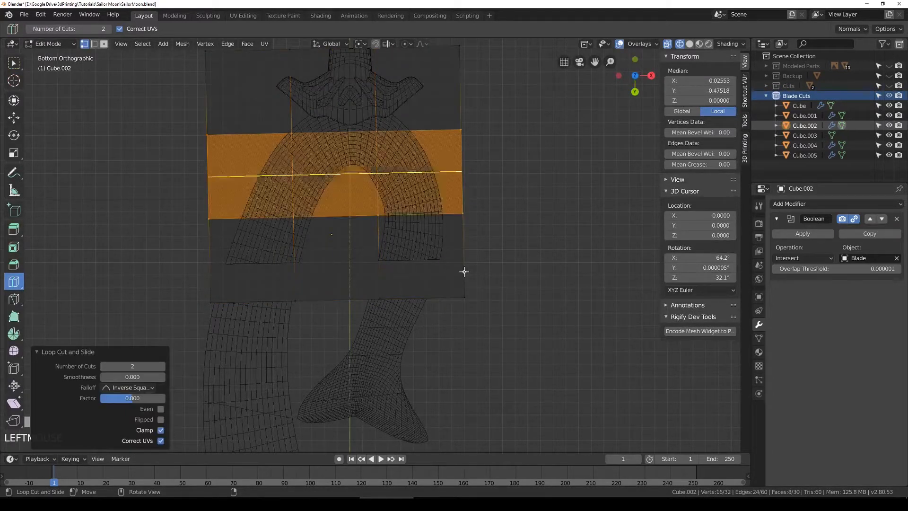
Step: Move the upper cutter's hook-side end vertices about -29.9 mm along Y and -6.8 mm along X
click(14, 64)
scroll(376, 244, up, 3)
key(a)
key(a)
drag(353, 303, 576, 385)
key(g)
key(y)
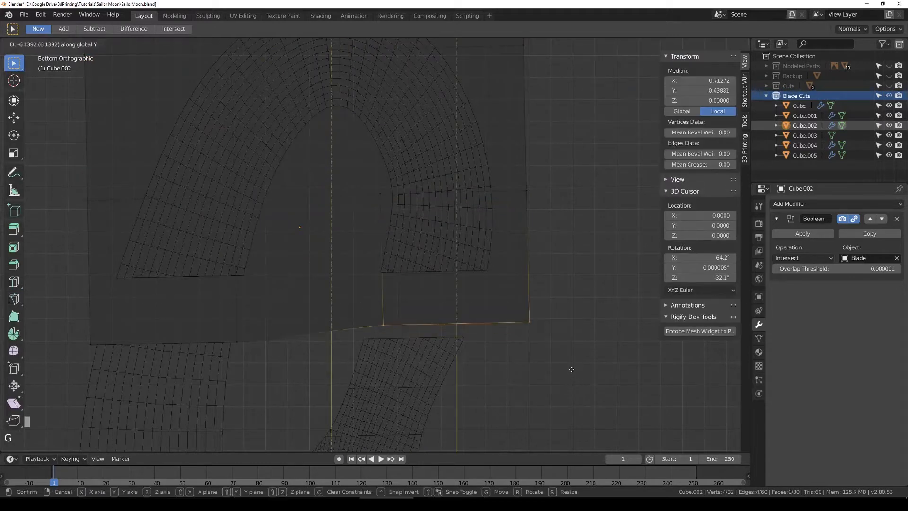
click(572, 320)
scroll(517, 308, up, 3)
key(g)
key(x)
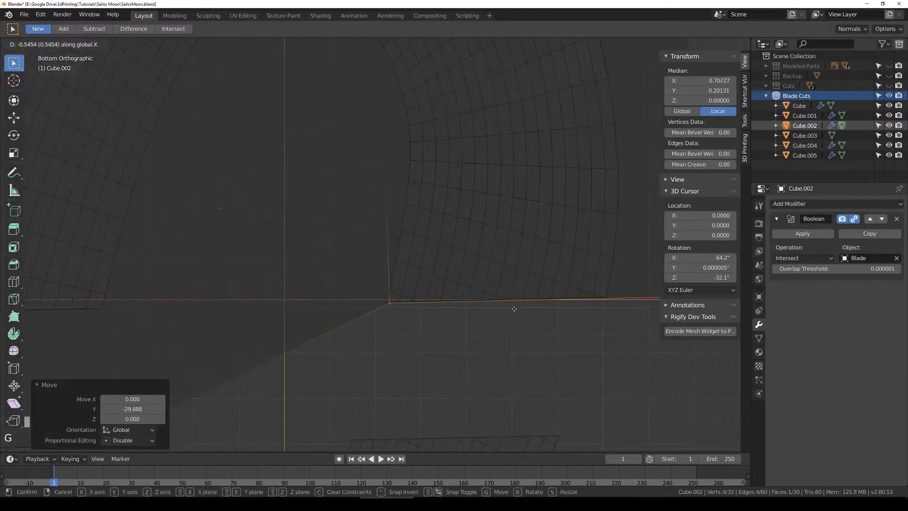
click(487, 310)
Step: Rotate the upper cutter's hook-side end edge about 0.4° and nudge it along Y to align with the lower section's cut
scroll(333, 225, up, 2)
scroll(521, 251, up, 2)
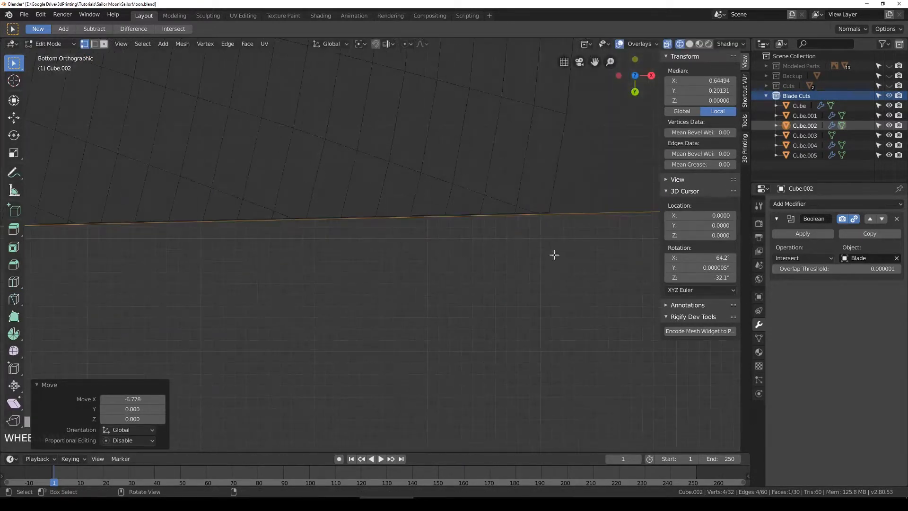
key(r)
click(570, 256)
key(g)
key(y)
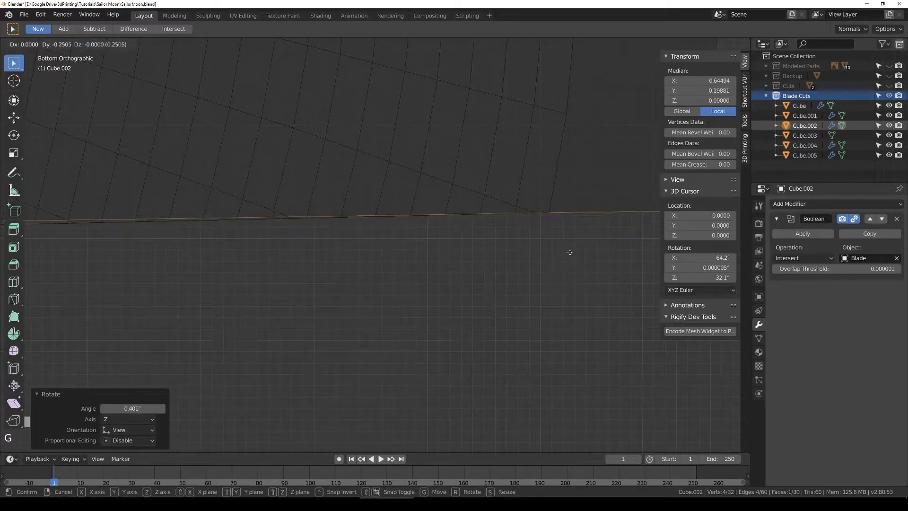
click(570, 252)
scroll(480, 262, down, 4)
key(Tab)
Step: Extend the hook-end cutter's base-side edge about 30 mm to meet the shortened upper section, rotating it about 0.17°
click(368, 319)
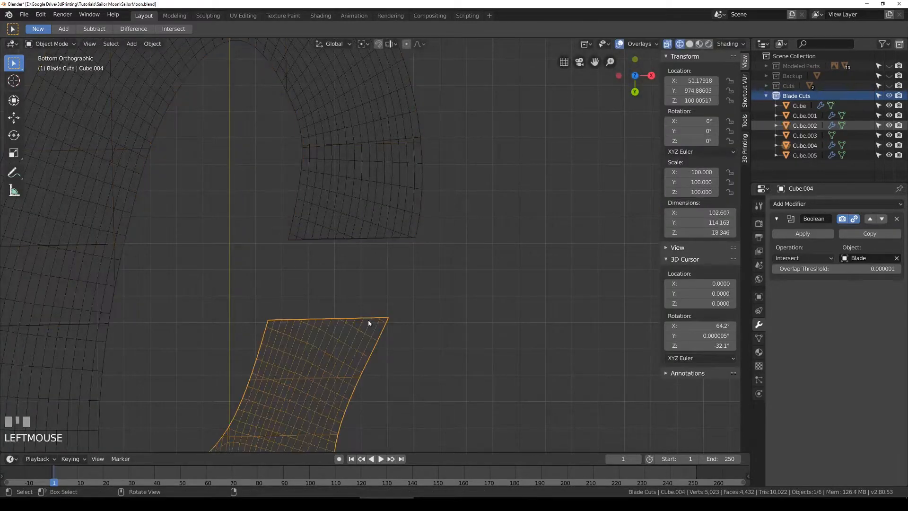
key(Tab)
click(268, 304)
drag(187, 308, 671, 310)
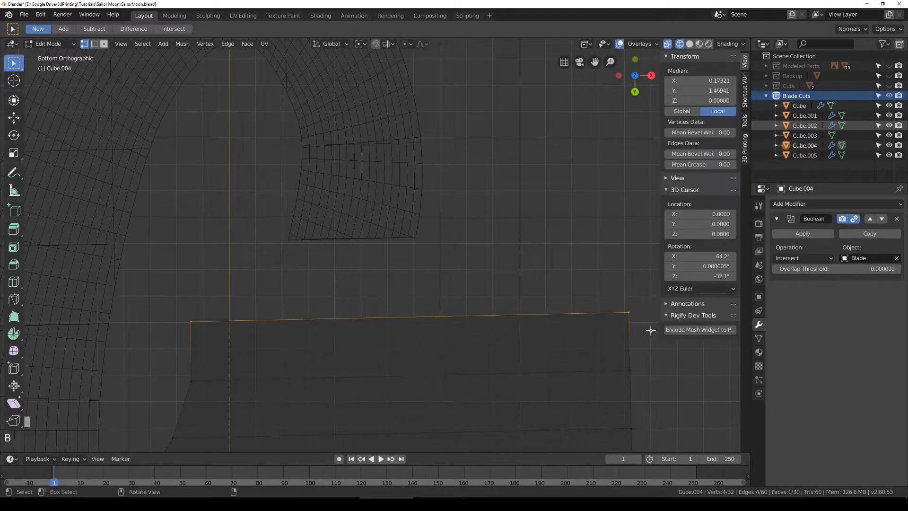
key(g)
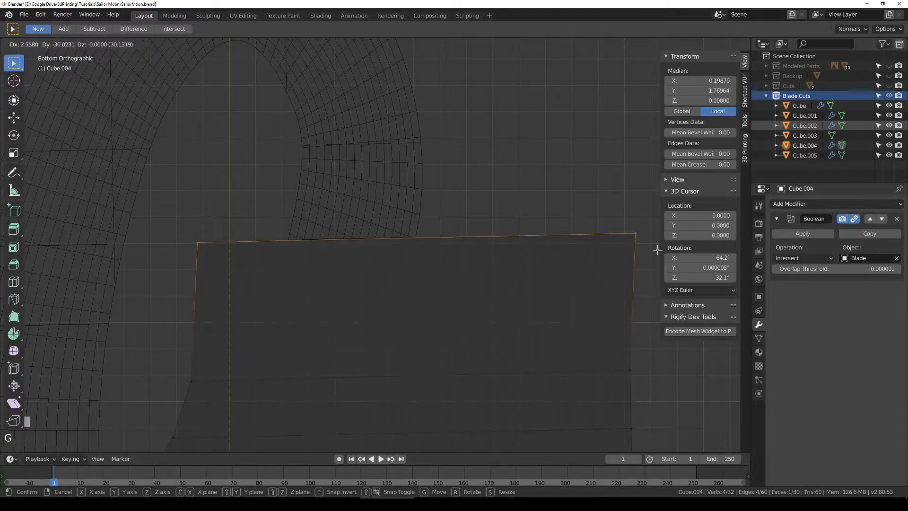
click(657, 250)
key(r)
click(658, 250)
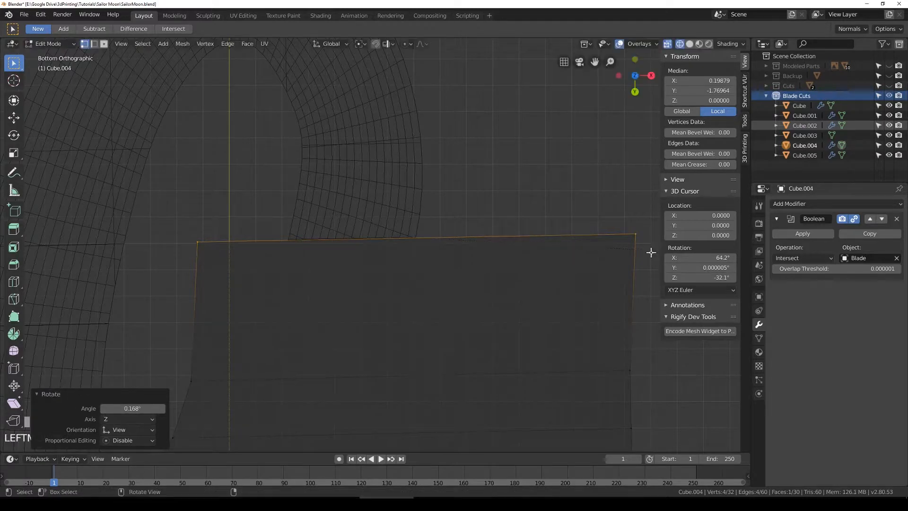
key(Tab)
Step: Inspect the base and hook-end sections in solid and wireframe display from several angles
scroll(484, 270, down, 5)
mouse_move(484, 271)
middle_down()
mouse_move(347, 288)
mouse_move(342, 183)
mouse_move(361, 346)
mouse_move(390, 294)
mouse_move(380, 352)
middle_up()
click(361, 346)
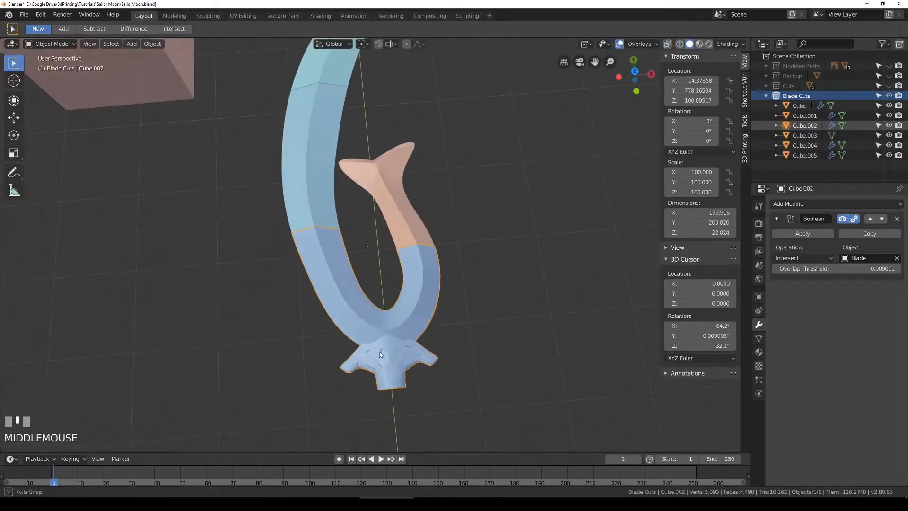
key(z)
key(z)
key(z)
click(388, 214)
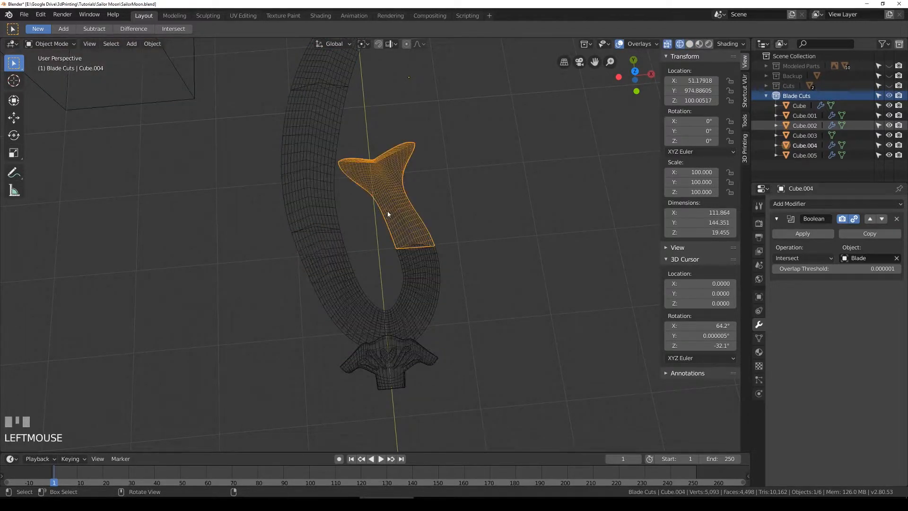
key(KP_7)
key(z)
middle_drag(388, 214, 349, 184)
Step: Add two loop cuts in each direction across the lower base-section cutter in top wireframe view
click(311, 165)
key(KP_7)
key(z)
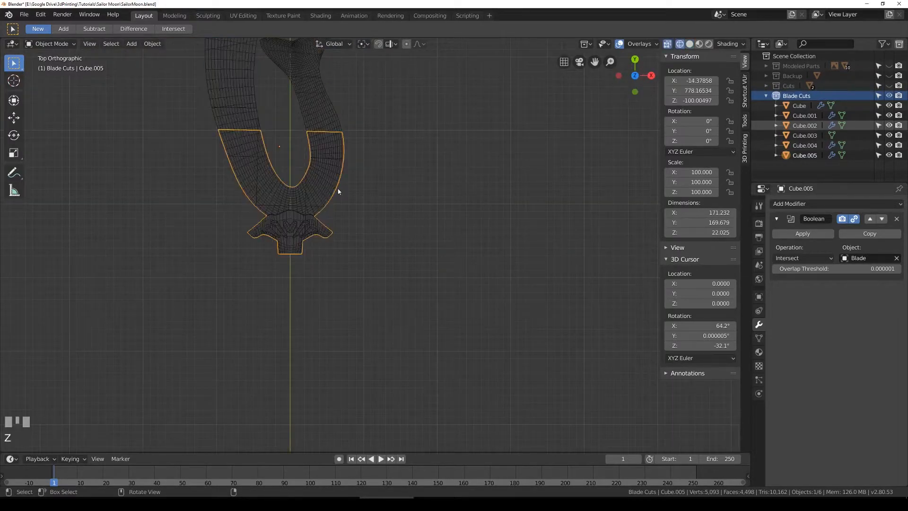
key(Tab)
shift+middle_drag(336, 188, 354, 215)
scroll(111, 165, up, 4)
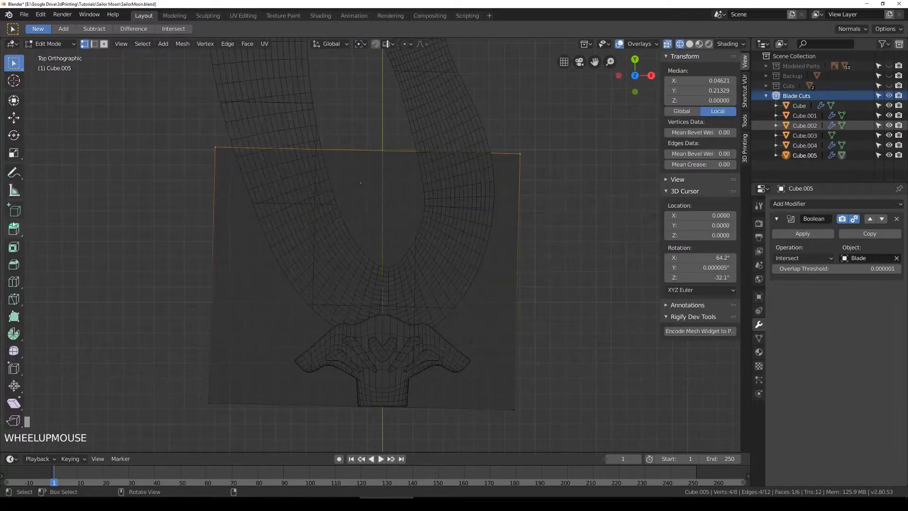
click(15, 282)
click(411, 150)
click(223, 260)
click(14, 63)
Step: Move the lower cutter's hook-side end vertices about -11.2 mm in X and 28.7 mm in Y, and rotate them about -12.7°
scroll(332, 141, up, 3)
key(a)
key(b)
drag(261, 72, 320, 122)
shift+middle_drag(320, 122, 541, 150)
key(Tab)
key(shift+z)
mouse_move(204, 240)
middle_down()
mouse_move(274, 229)
mouse_move(286, 191)
mouse_move(306, 201)
mouse_move(305, 183)
mouse_move(308, 221)
middle_up()
click(341, 284)
middle_drag(340, 284, 367, 227)
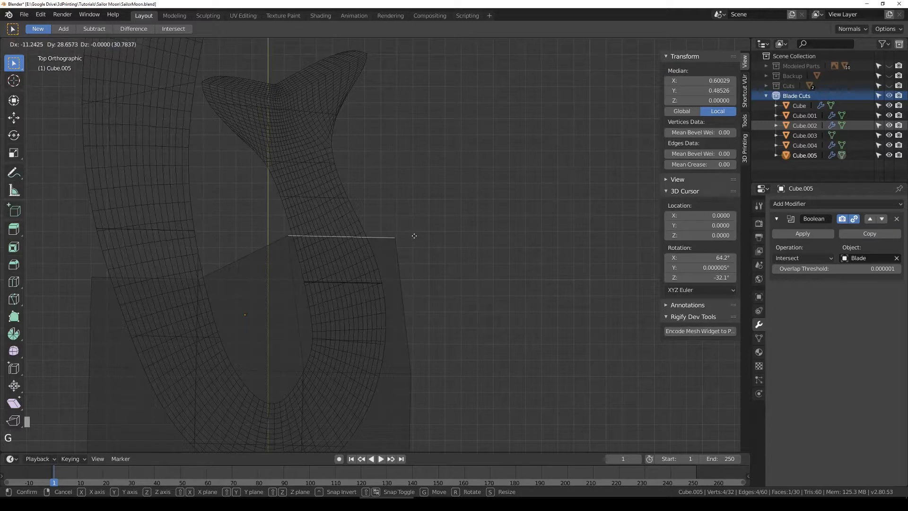
click(432, 245)
key(r)
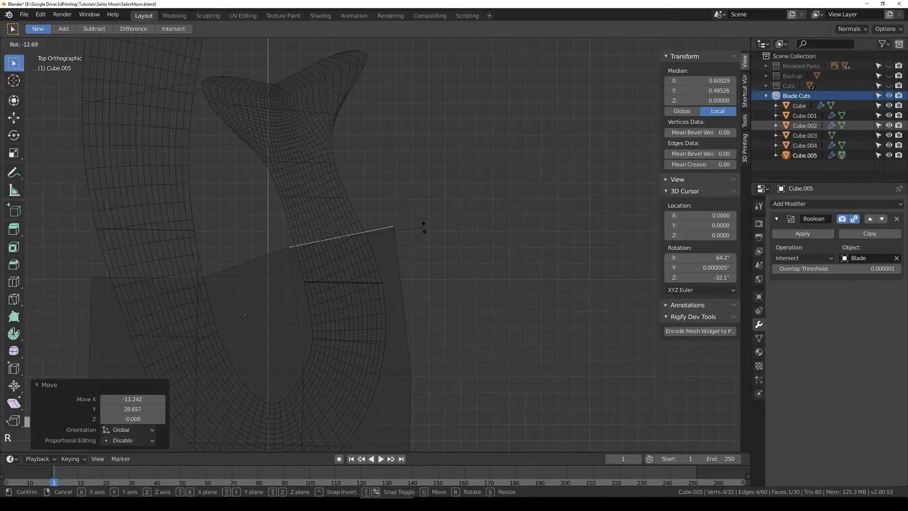
click(424, 227)
key(shift+z)
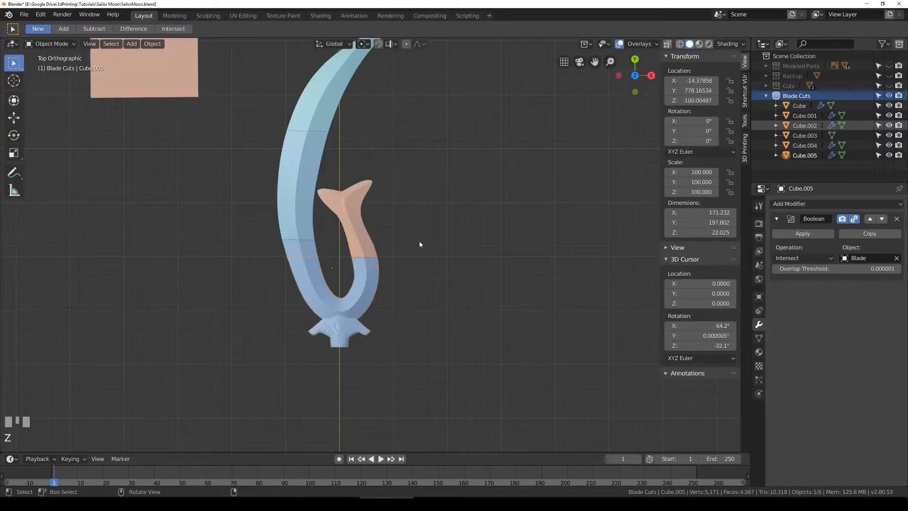
Step: Inspect the staggered joints between the lower base section, the upper base section and the hook end up close from below
key(shift+z)
key(shift+z)
scroll(378, 246, up, 1)
scroll(373, 263, up, 1)
key(z)
middle_drag(356, 283, 312, 208)
key(z)
mouse_move(416, 343)
middle_down()
mouse_move(380, 245)
mouse_move(389, 277)
mouse_move(376, 264)
mouse_move(359, 284)
mouse_move(341, 257)
mouse_move(351, 274)
mouse_move(340, 287)
mouse_move(321, 275)
mouse_move(304, 300)
middle_up()
scroll(343, 274, up, 2)
scroll(368, 256, up, 1)
middle_drag(367, 256, 338, 273)
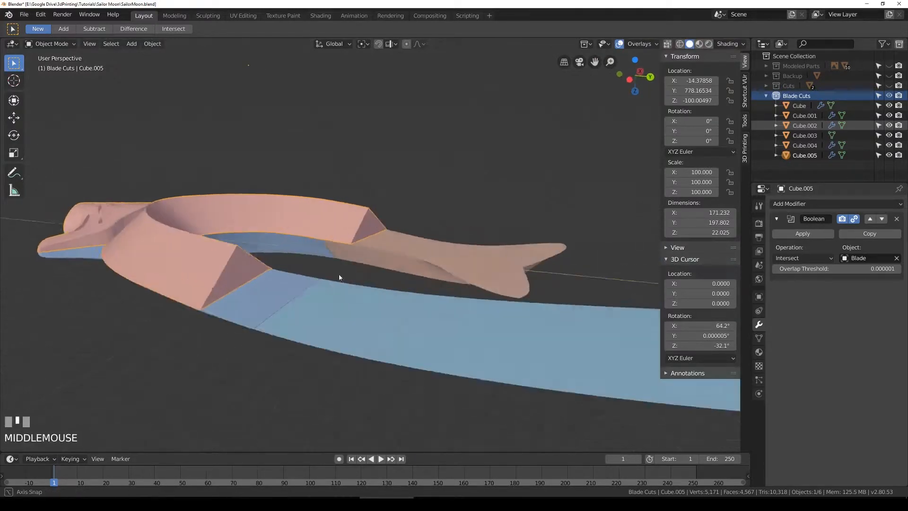
scroll(231, 292, up, 2)
shift+middle_drag(231, 294, 303, 274)
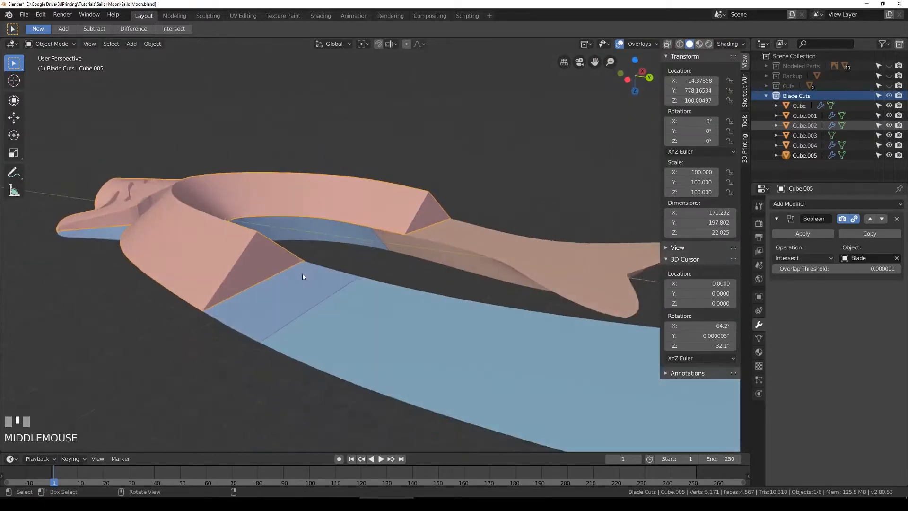
scroll(141, 295, up, 3)
shift+middle_drag(172, 256, 297, 199)
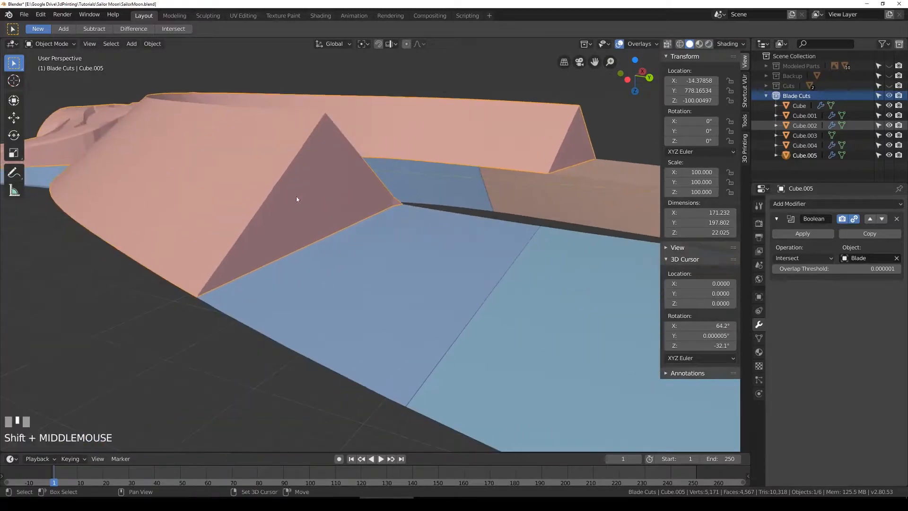
Step: Mark the faces of the staggered base-section joint with freehand annotation strokes and remove the annotations
click(14, 173)
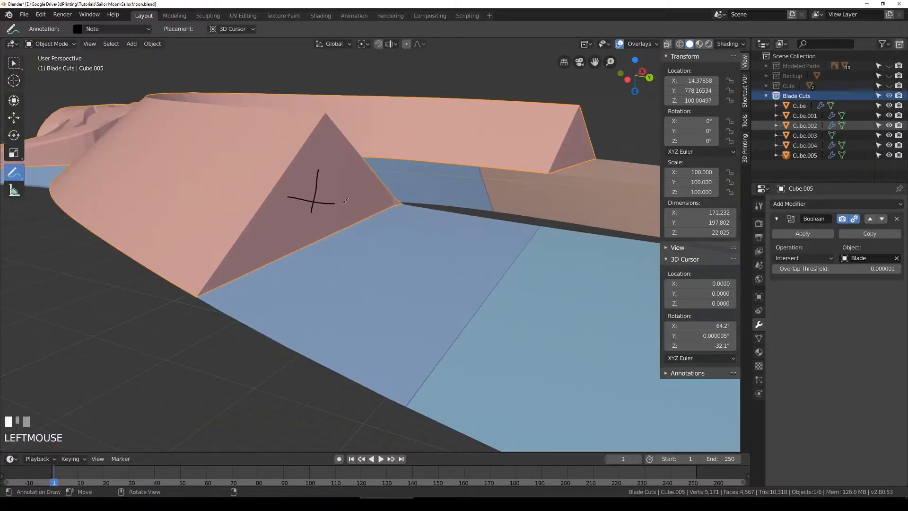
middle_drag(357, 286, 412, 298)
scroll(418, 301, down, 2)
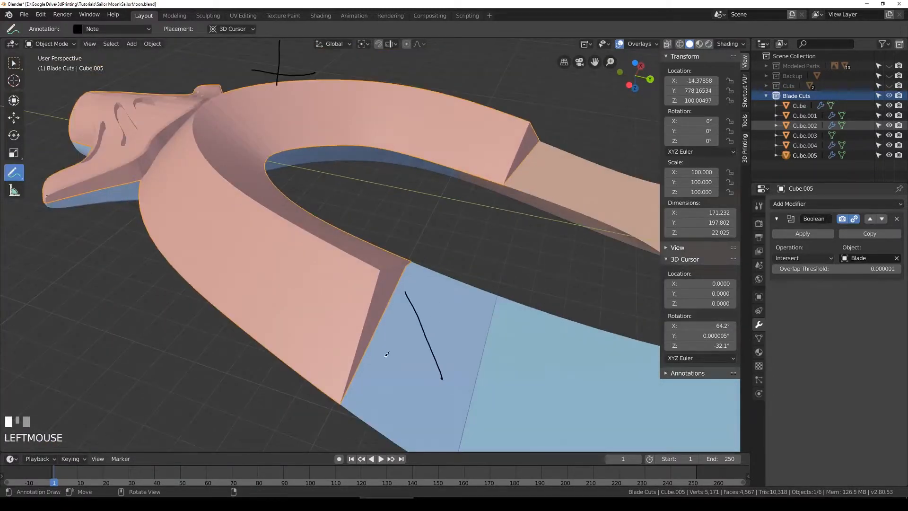
mouse_move(485, 333)
middle_down()
mouse_move(464, 314)
mouse_move(470, 307)
middle_up()
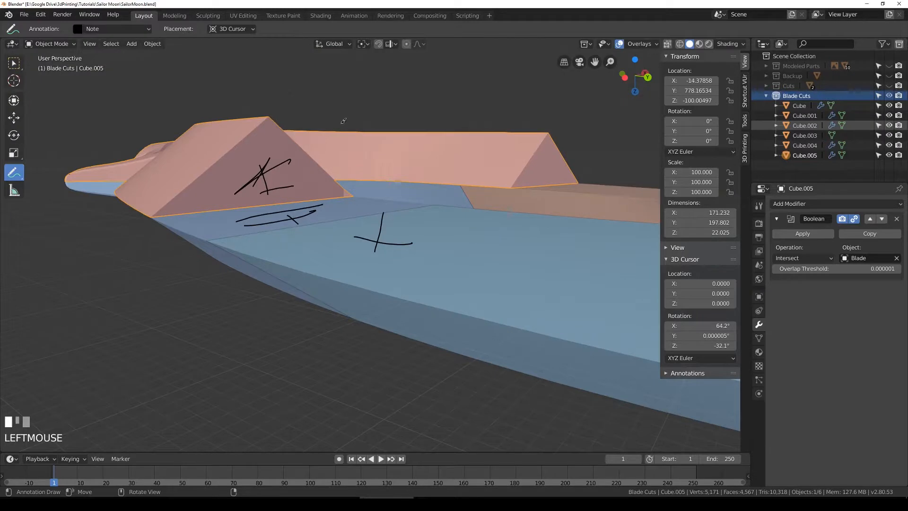
click(148, 29)
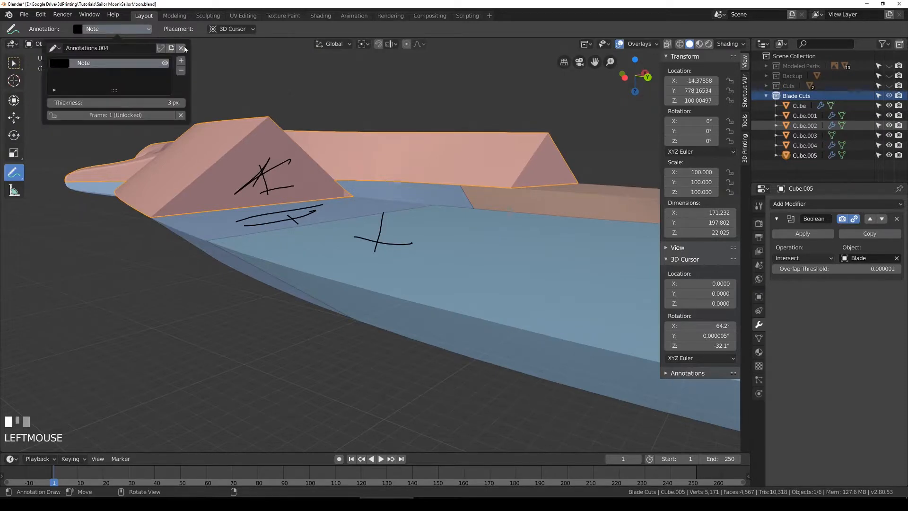
click(181, 48)
scroll(307, 166, down, 4)
middle_drag(307, 165, 344, 178)
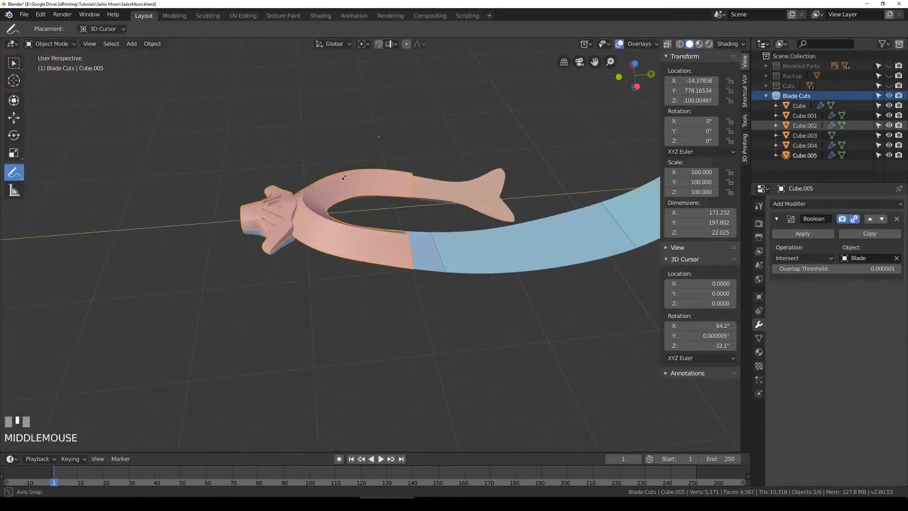
Step: Duplicate the lower base-section cutter in top wireframe view, moving the copy about -32.2 mm in X and 193.7 mm in Y up the blade
key(Tab)
key(Tab)
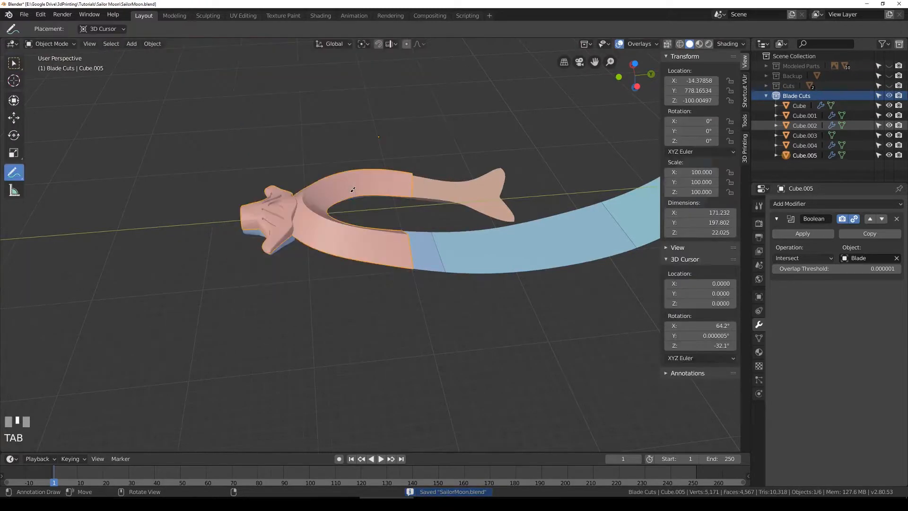
key(KP_7)
key(z)
shift+middle_drag(444, 150, 424, 219)
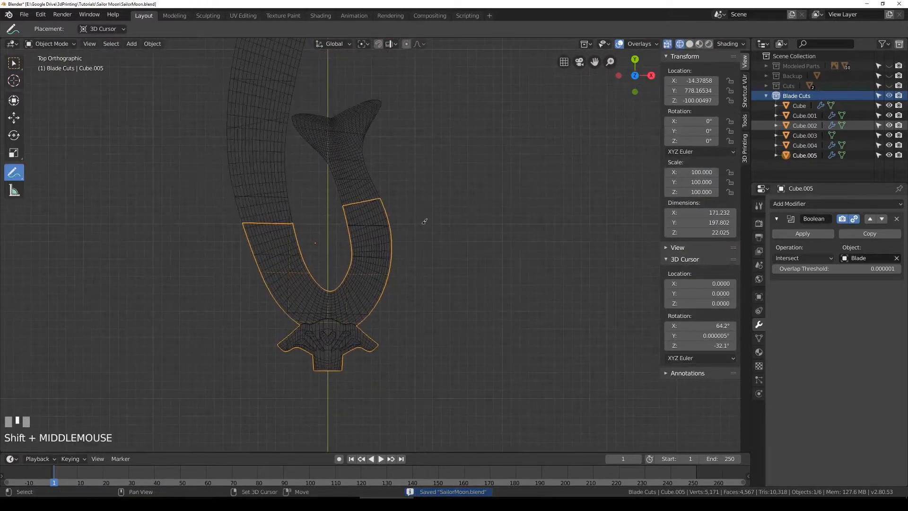
key(z)
click(15, 65)
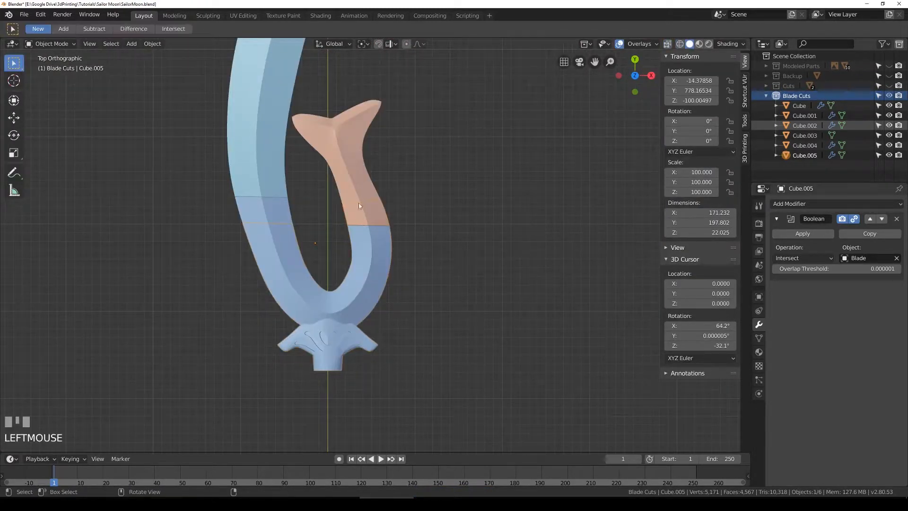
key(shift+z)
click(381, 223)
click(383, 249)
scroll(391, 260, down, 2)
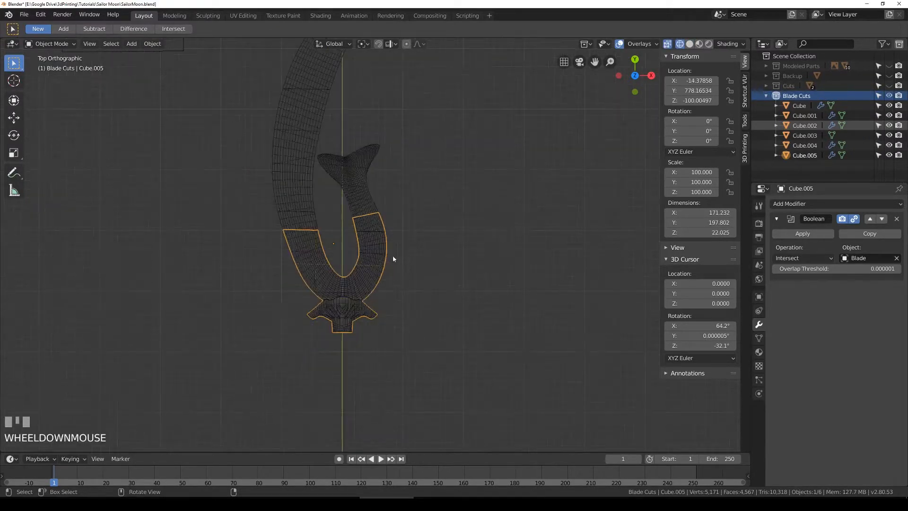
shift+middle_drag(392, 256, 411, 278)
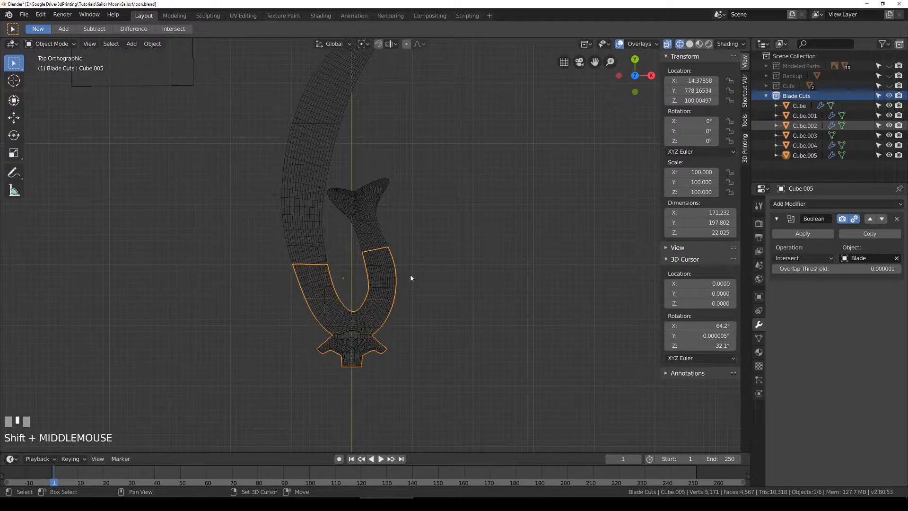
key(shift+d)
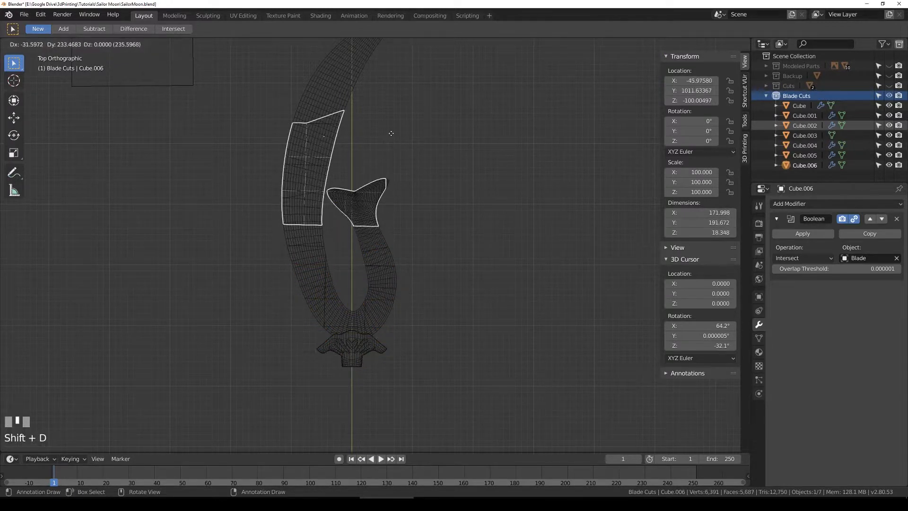
click(390, 157)
Step: Move the copied cutter about -0.5 mm in X and -24.9 mm in Y, and shift it about 30.1 mm further along X
key(shift+z)
key(shift+z)
scroll(385, 235, up, 5)
key(g)
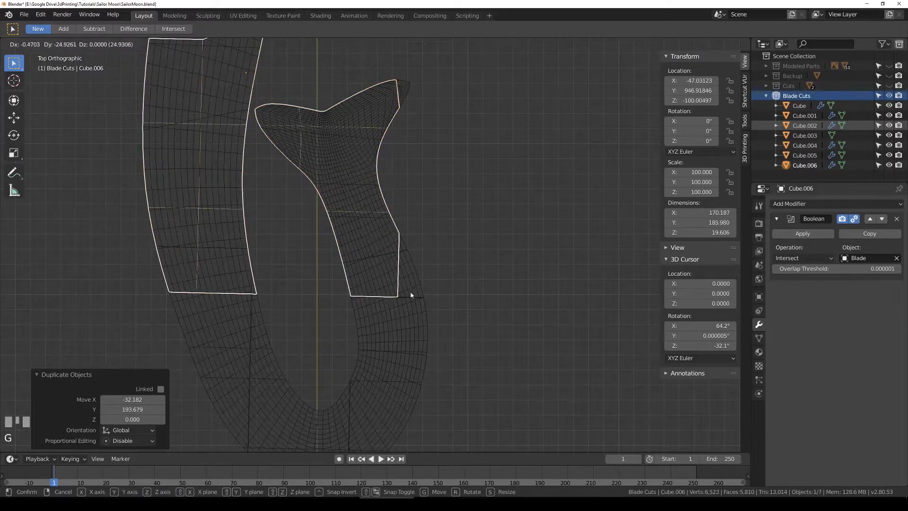
click(411, 296)
key(g)
key(x)
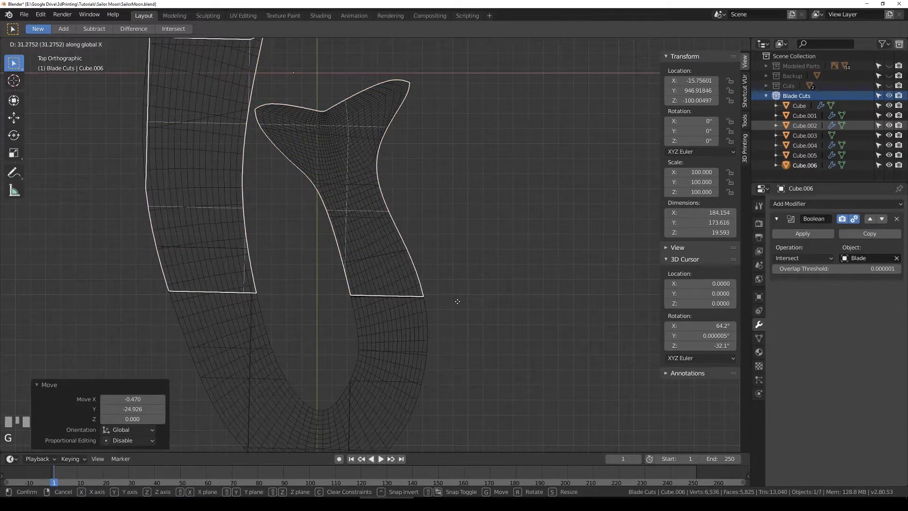
click(455, 301)
scroll(416, 270, down, 3)
key(shift+z)
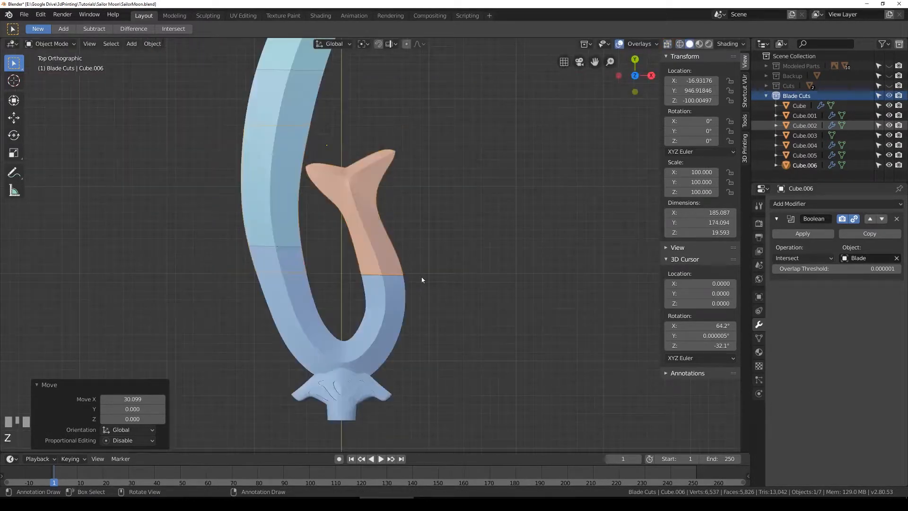
Step: Compare the copied cutter with the upper base-section cutter at the hook joint, in wireframe and solid display
key(shift+z)
key(Tab)
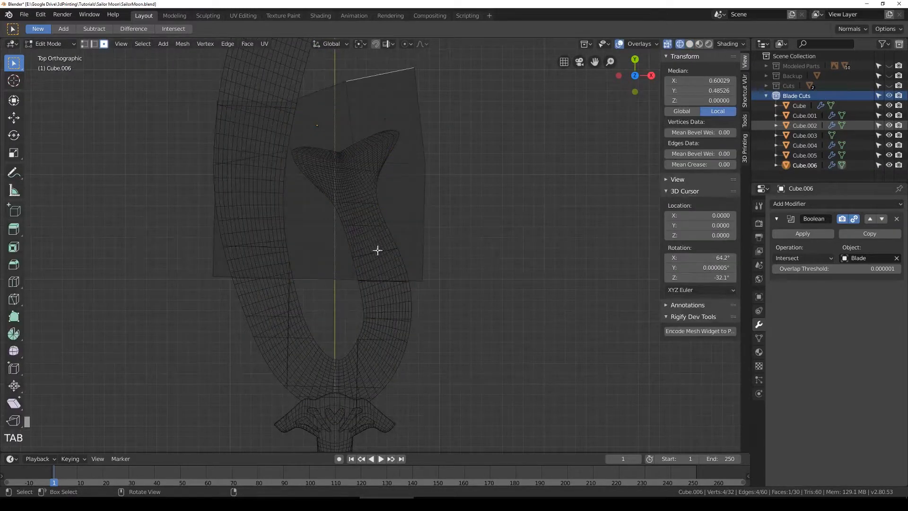
scroll(377, 250, up, 2)
key(Tab)
click(393, 352)
key(Tab)
scroll(368, 303, up, 5)
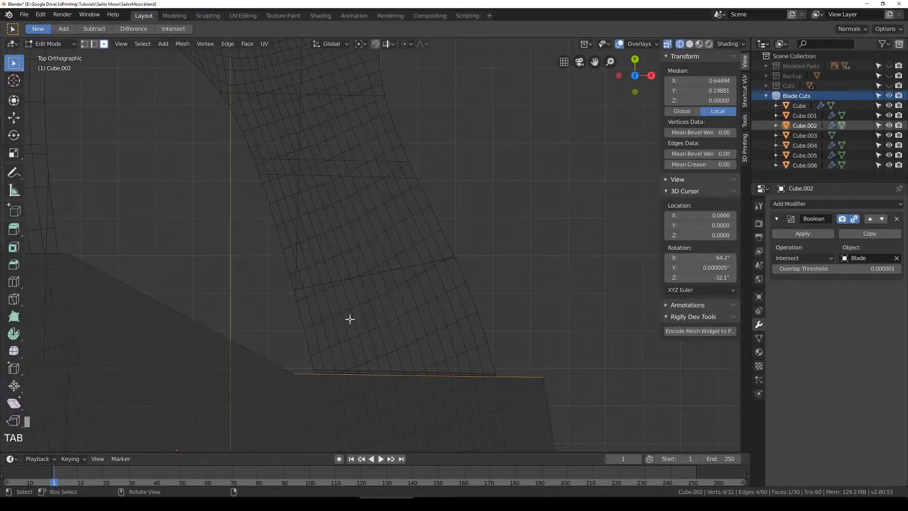
shift+middle_drag(350, 319, 350, 217)
key(Tab)
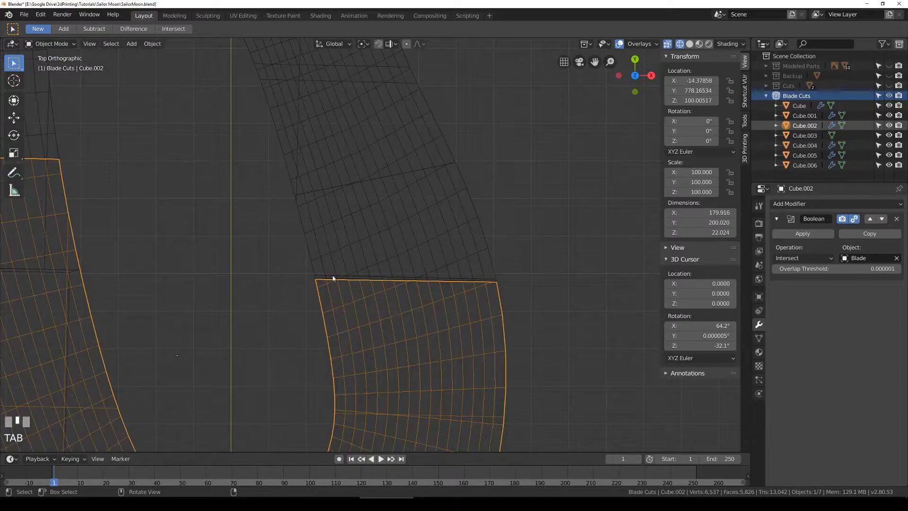
key(shift+z)
scroll(334, 275, down, 4)
middle_drag(462, 263, 436, 244)
Step: Move the copied cutter's base-side end vertices at the hook about -6.1 mm in X and 26.5 mm in Y, and rotate them 9.33°
click(442, 249)
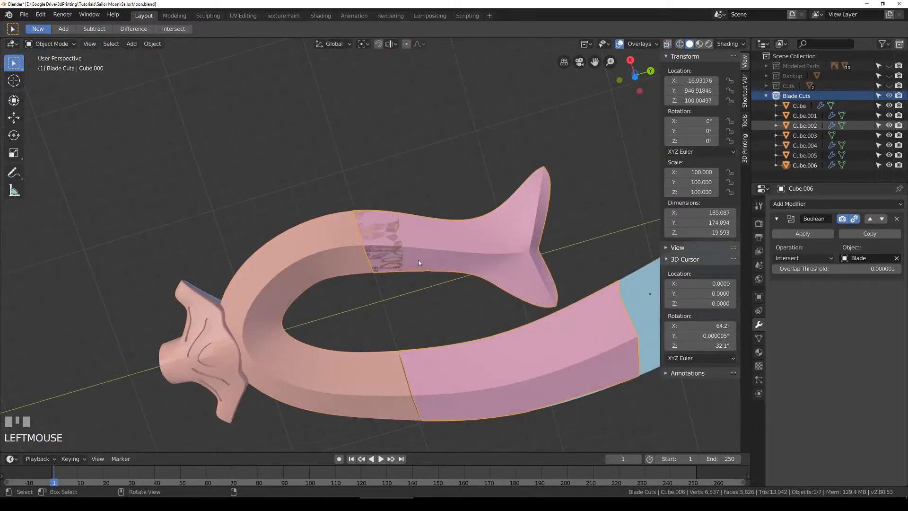
key(ctrl+KP_7)
key(Tab)
key(shift+z)
shift+middle_drag(476, 217, 395, 216)
scroll(395, 216, up, 3)
drag(384, 137, 578, 203)
key(g)
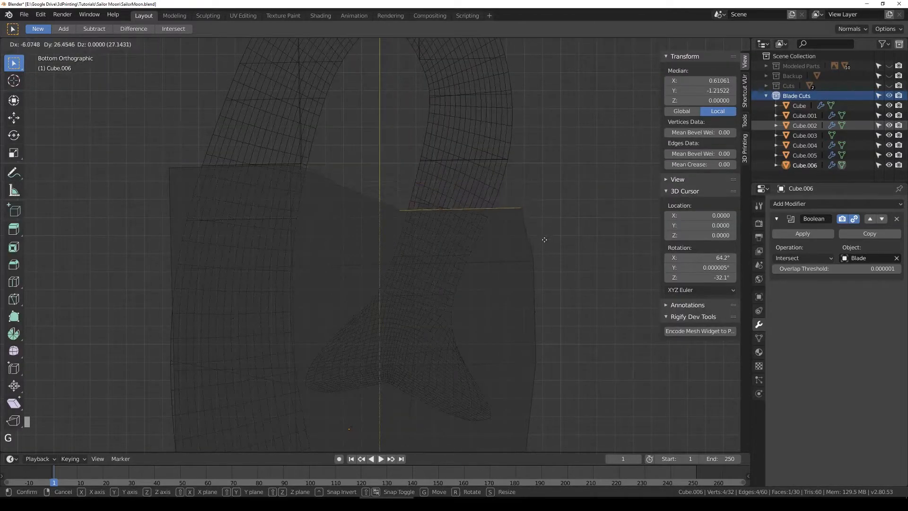
click(547, 238)
key(r)
click(547, 255)
Step: Fine-tune the hook end vertices with a move of about -1.2 mm in X and 3.1 mm in Y, a 5.59° rotation and a slight final shift
key(g)
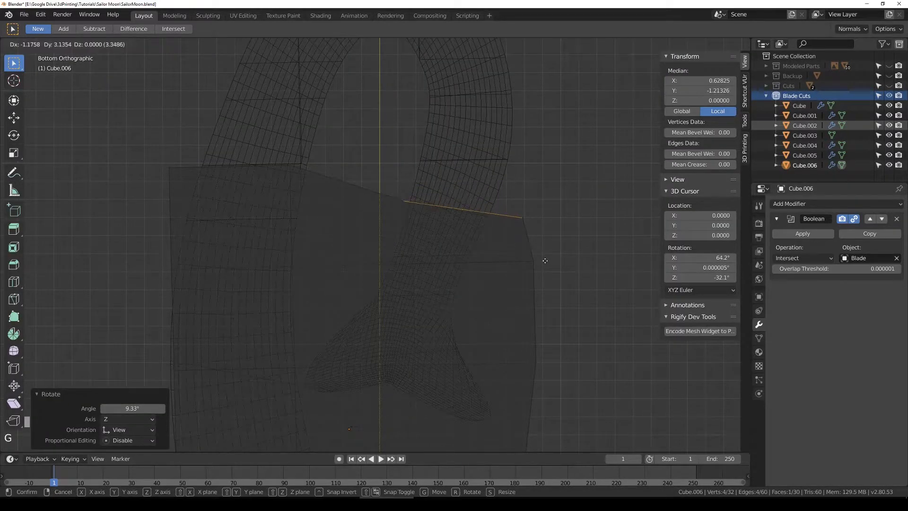
click(543, 262)
key(r)
click(543, 276)
key(g)
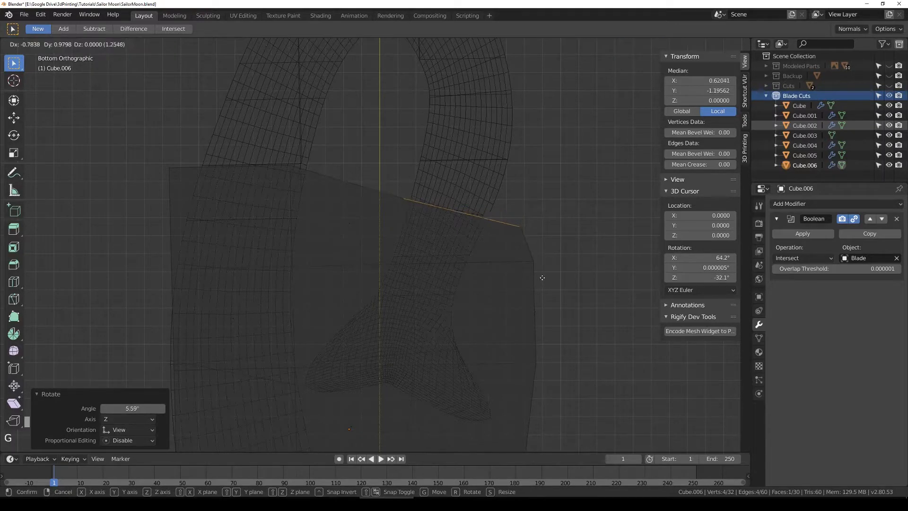
click(542, 279)
key(Tab)
scroll(541, 282, down, 4)
key(z)
middle_drag(455, 292, 354, 264)
scroll(353, 264, up, 2)
key(ctrl+KP_7)
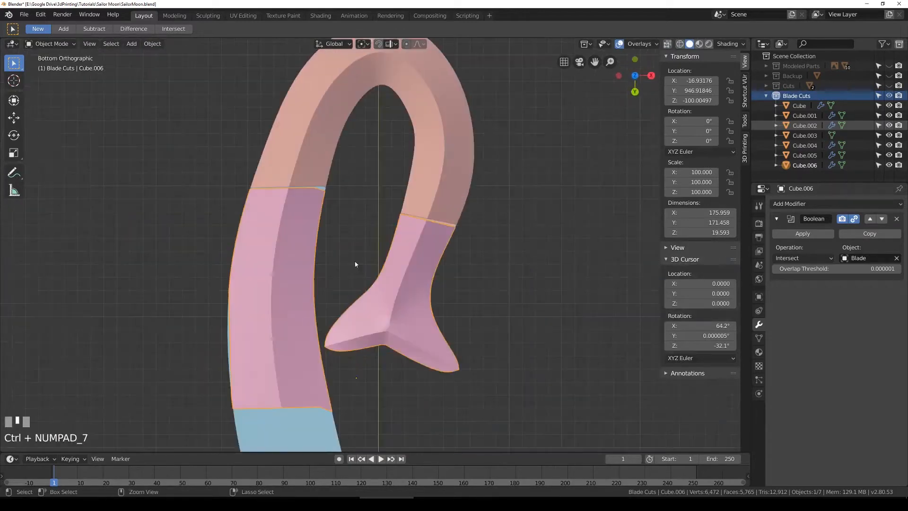
Step: Reposition the copied cutter's blade-side corner vertices individually so its end meets the lower base section's edge
scroll(381, 250, up, 5)
key(Tab)
key(z)
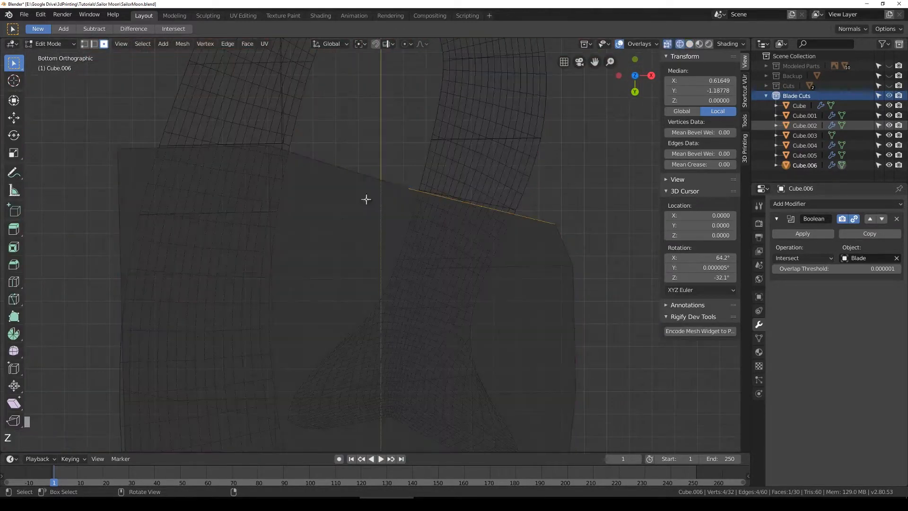
key(z)
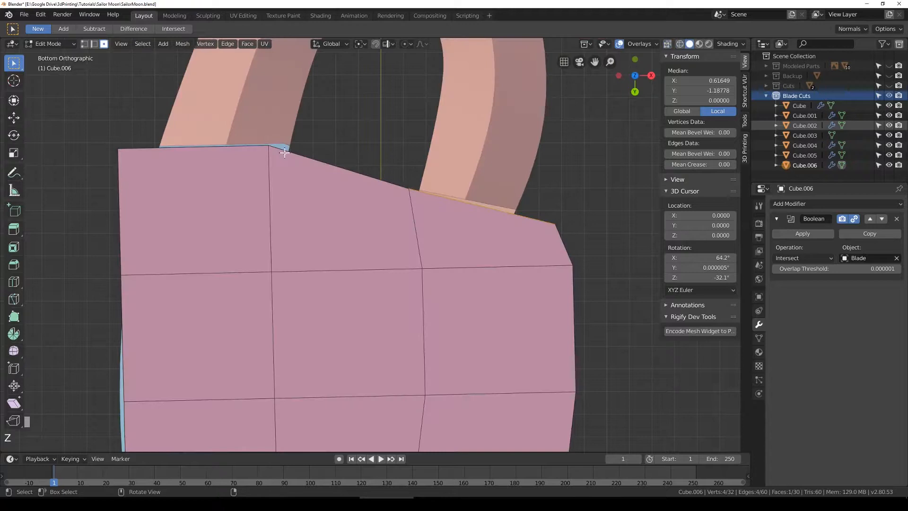
click(85, 44)
key(z)
drag(223, 112, 282, 152)
key(g)
click(316, 149)
shift+middle_drag(165, 134, 352, 189)
drag(217, 166, 279, 212)
key(g)
click(282, 210)
Step: Nudge the copied cutter's inner and outer hook-side corner vertices to line up with the lower base section's slanted cut
scroll(315, 217, down, 3)
shift+middle_drag(490, 236, 296, 205)
scroll(296, 204, up, 3)
key(alt+a)
key(b)
drag(233, 159, 286, 187)
key(g)
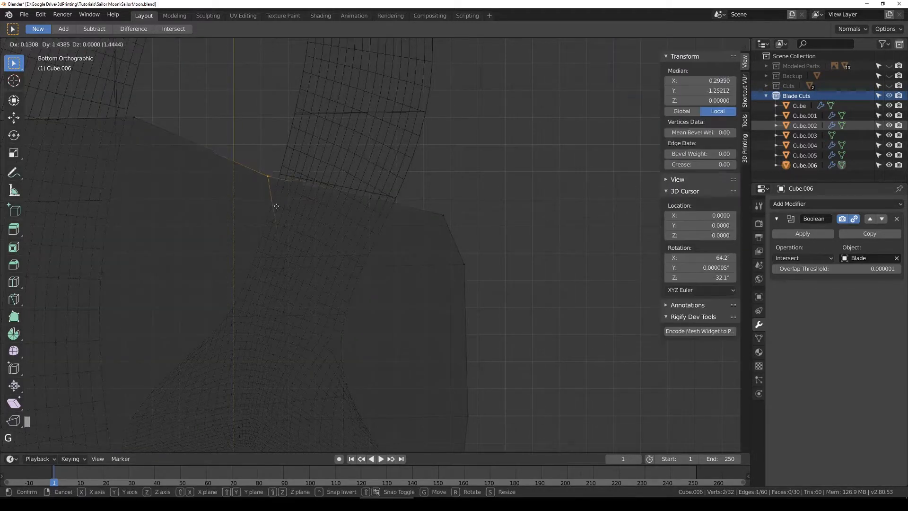
click(283, 200)
key(a)
drag(395, 189, 502, 242)
key(g)
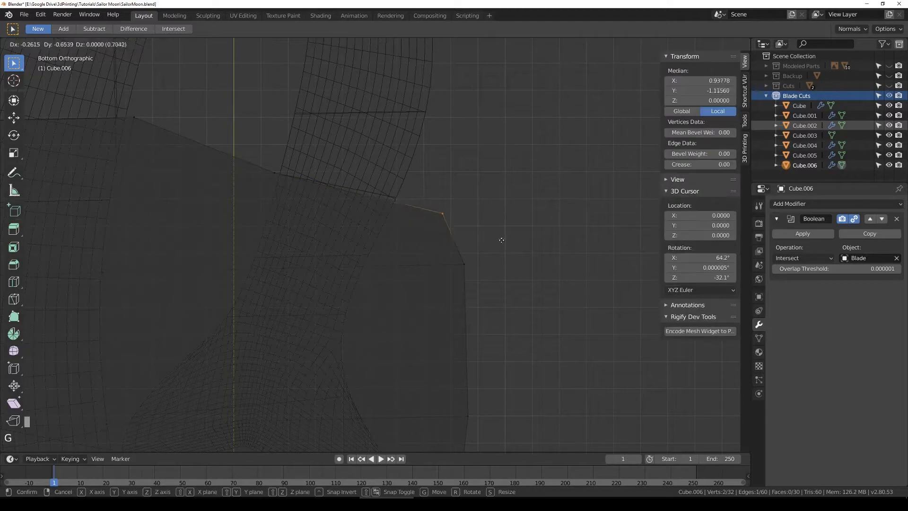
click(502, 235)
key(Tab)
scroll(389, 216, down, 2)
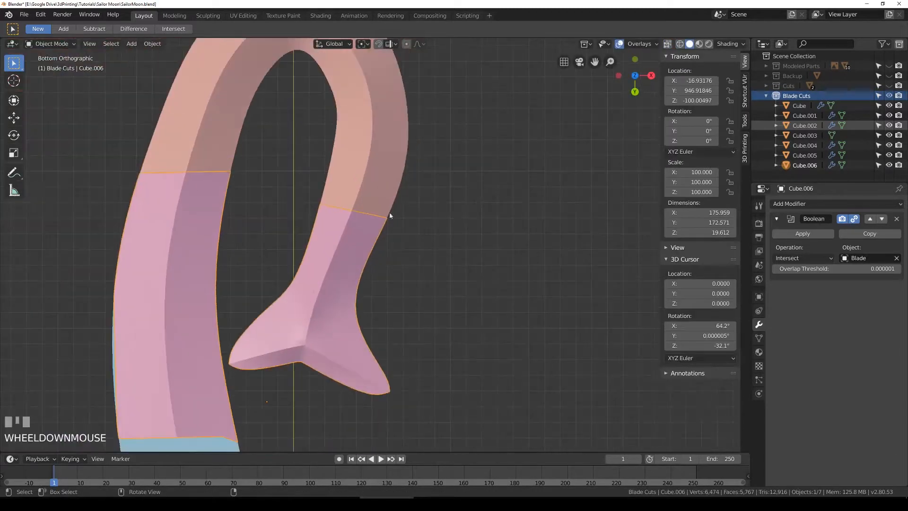
Step: Move the lower base-section cutter's inner corner vertices at the blade joint about 5.4 mm in X
click(207, 160)
key(Tab)
scroll(231, 166, up, 3)
key(shift+z)
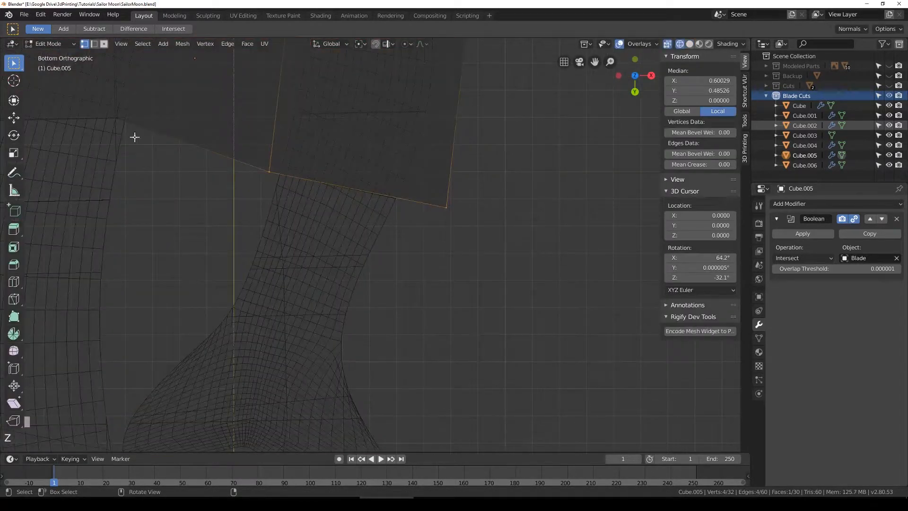
key(alt+a)
scroll(313, 187, up, 2)
drag(296, 142, 353, 187)
key(g)
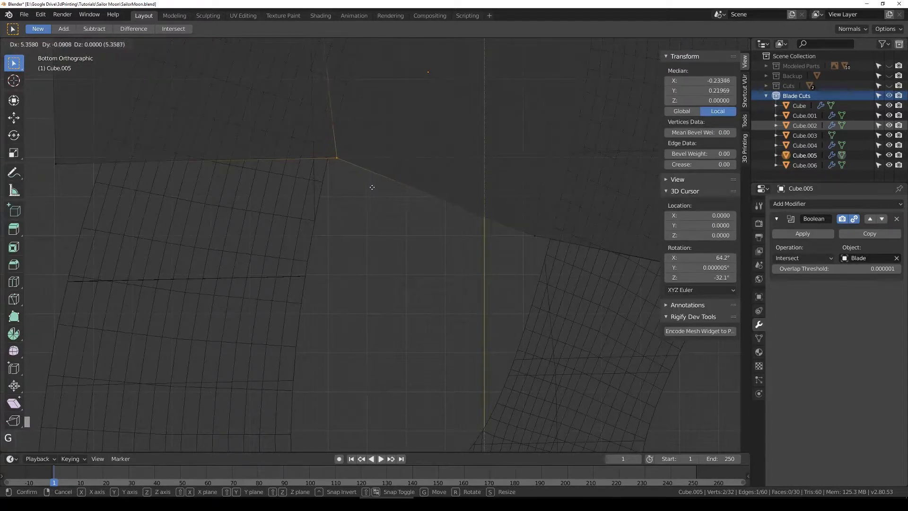
click(373, 187)
scroll(381, 213, down, 5)
key(Tab)
scroll(394, 227, down, 6)
key(shift+z)
Step: Move the copied cutter's tip-side vertices above the hook end -20 mm in Y in top wireframe view
click(412, 277)
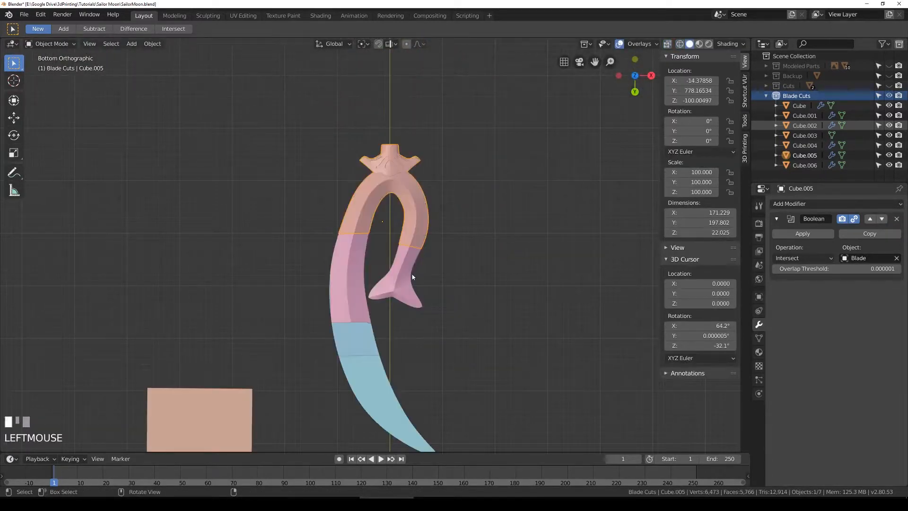
mouse_move(339, 305)
middle_down()
mouse_move(320, 219)
mouse_move(341, 179)
mouse_move(185, 296)
mouse_move(158, 296)
middle_up()
key(KP_7)
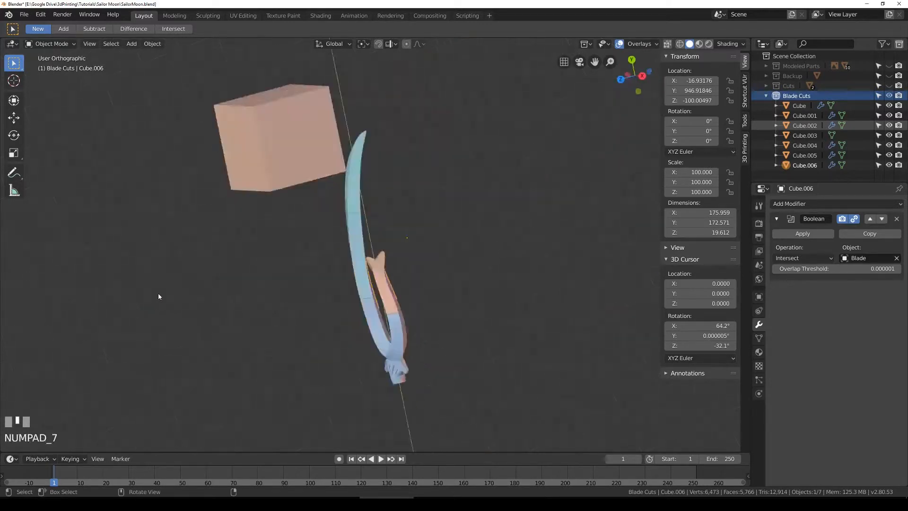
key(shift+z)
scroll(210, 288, up, 3)
key(Tab)
scroll(377, 208, up, 3)
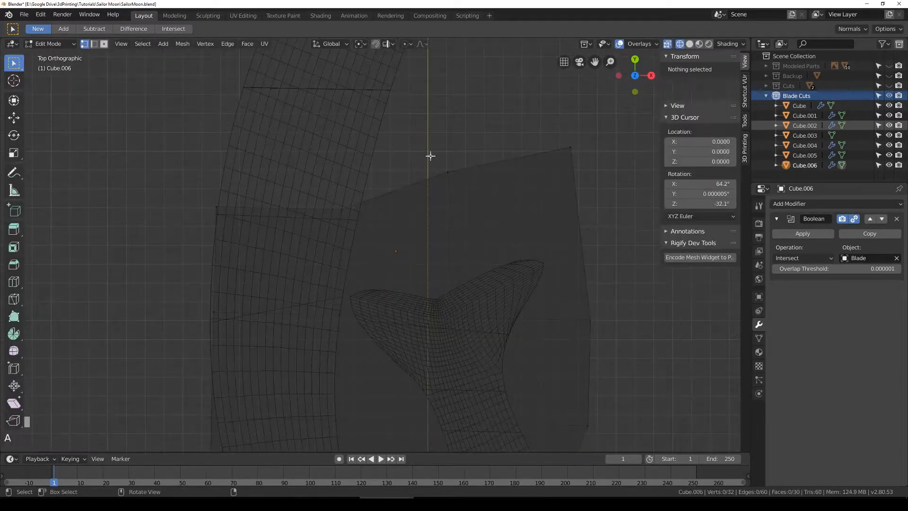
drag(428, 154, 464, 191)
key(g)
click(483, 243)
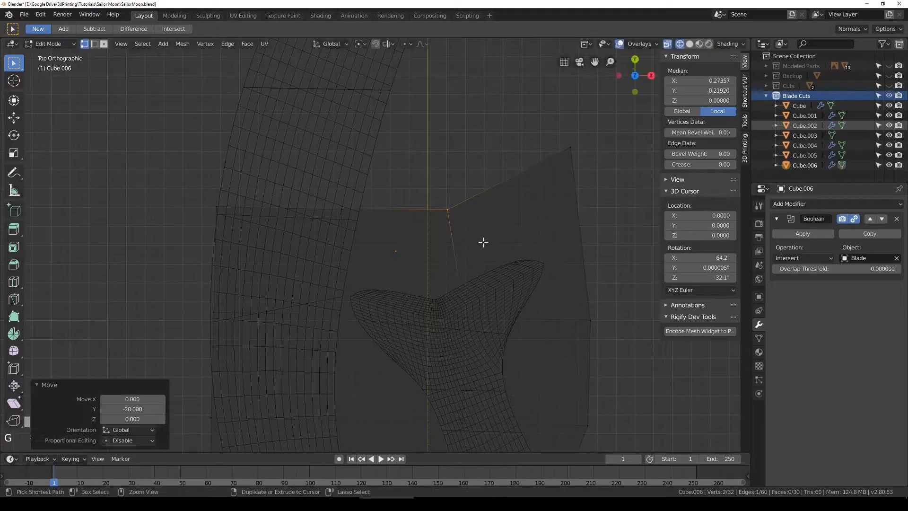
Step: Move the copied cutter's tip-side vertices beside the blade's inner edge about 18 mm along X
scroll(288, 218, up, 3)
drag(296, 165, 350, 208)
key(g)
key(x)
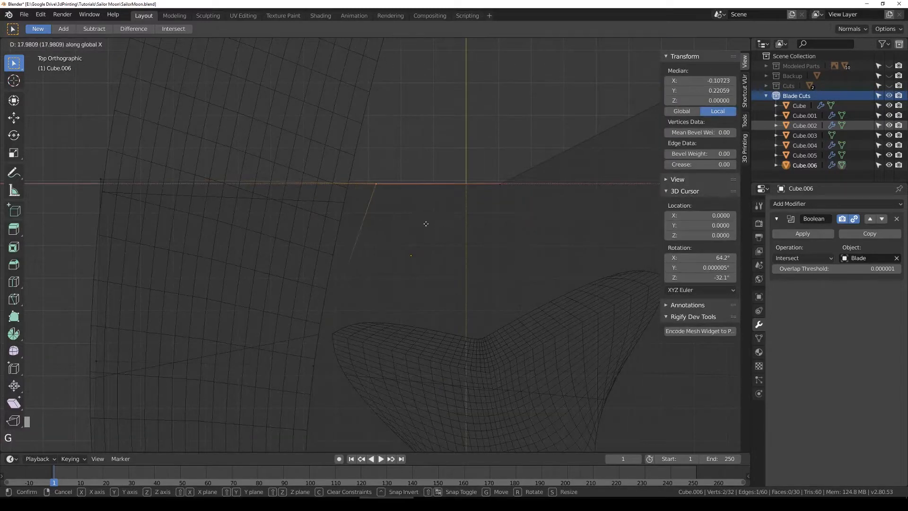
click(426, 224)
key(Tab)
scroll(354, 225, down, 4)
key(Tab)
key(Tab)
scroll(394, 302, down, 5)
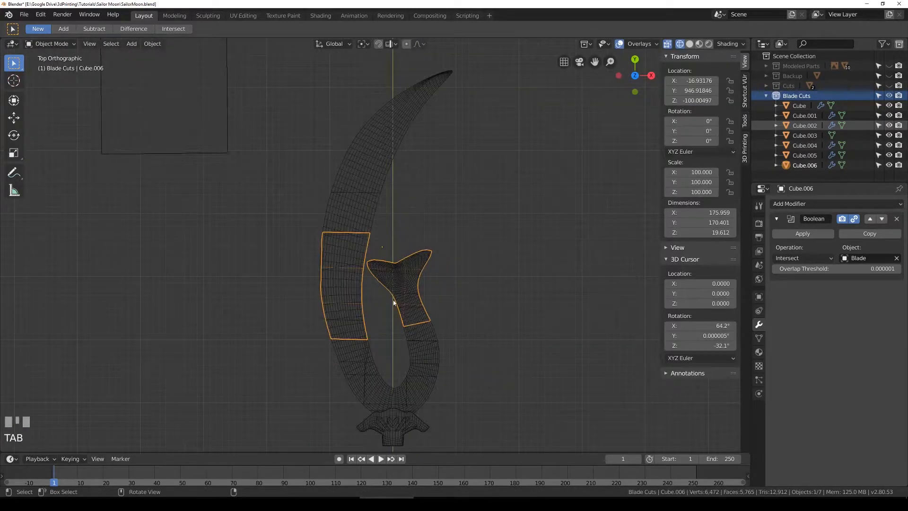
key(shift+d)
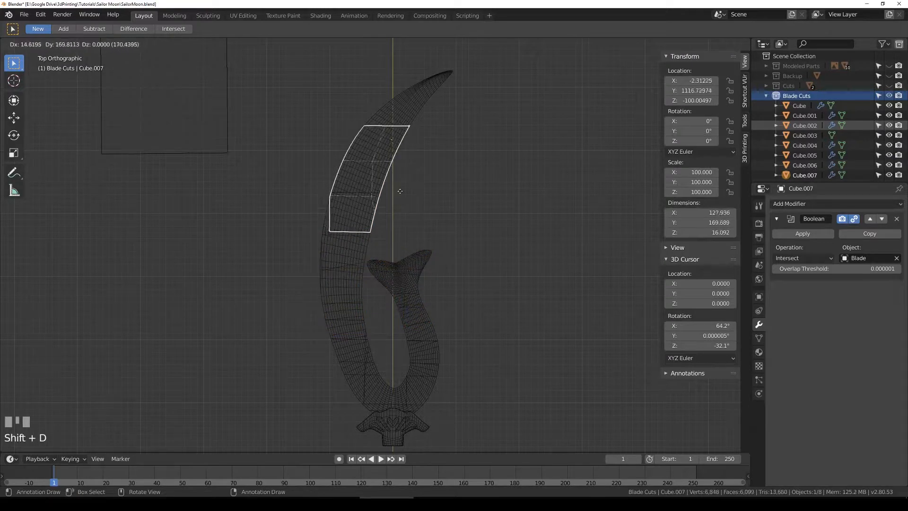
click(390, 195)
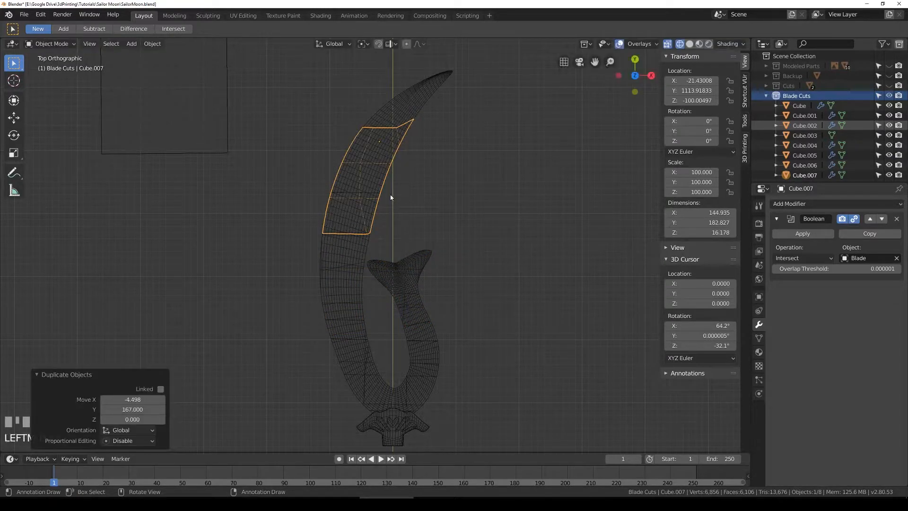
key(Delete)
Step: Duplicate the upper blade-tip cutter in place and move the copy -191 mm along Z
click(358, 200)
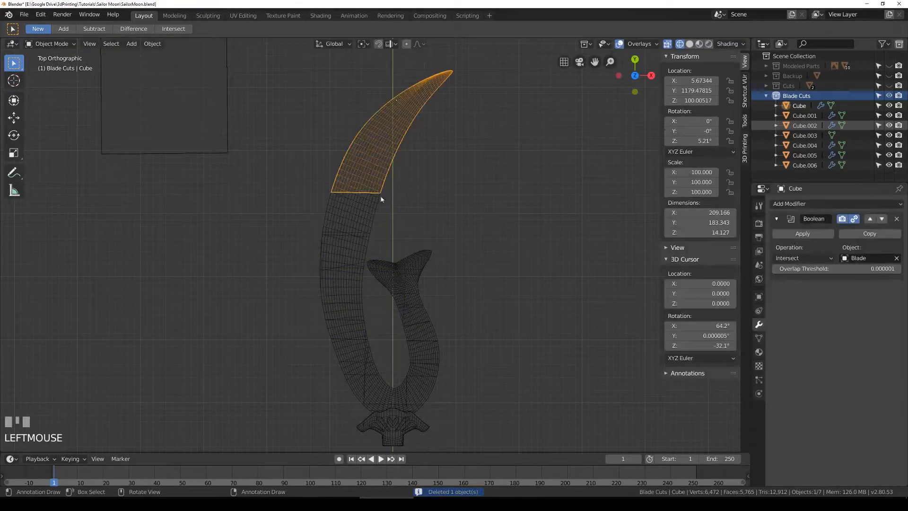
key(shift+z)
click(373, 216)
middle_drag(373, 216, 386, 296)
key(shift+d)
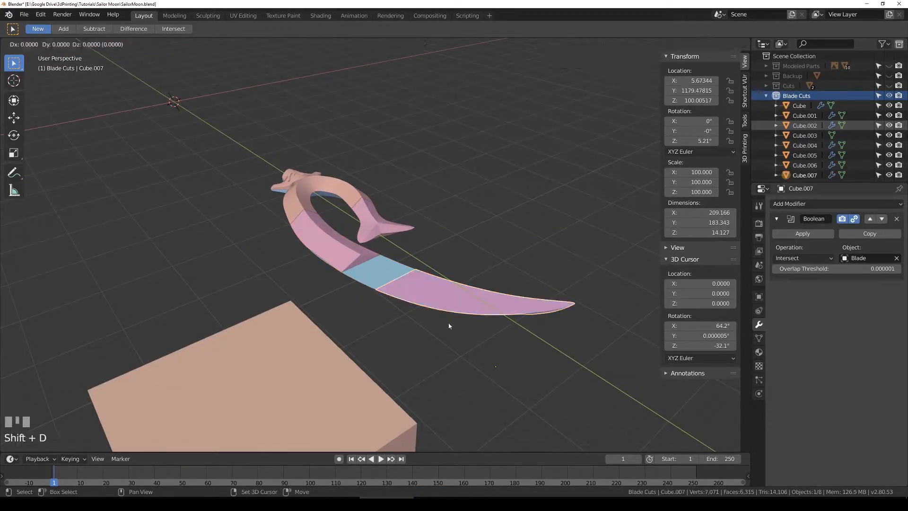
key(Escape)
key(g)
key(z)
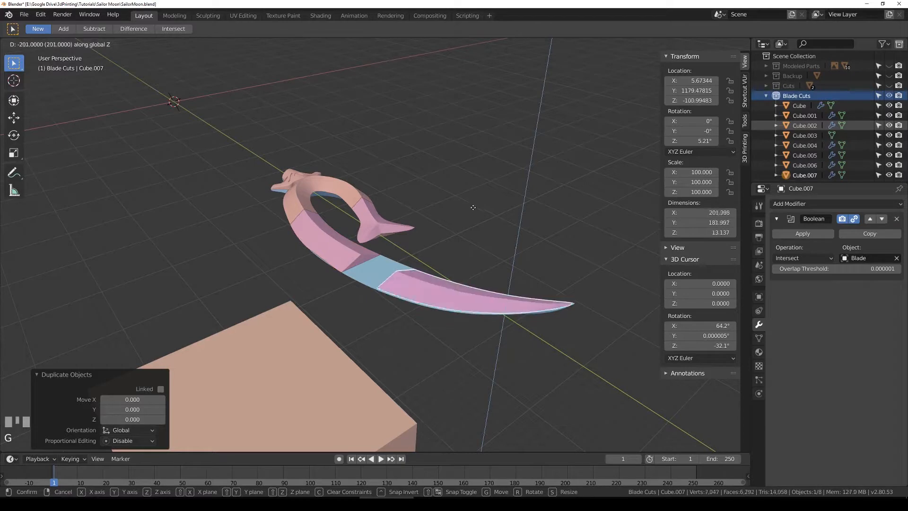
click(474, 215)
Step: Move the copied tip cutter -9.285 mm along Z in the right wireframe view
key(KP_1)
key(KP_3)
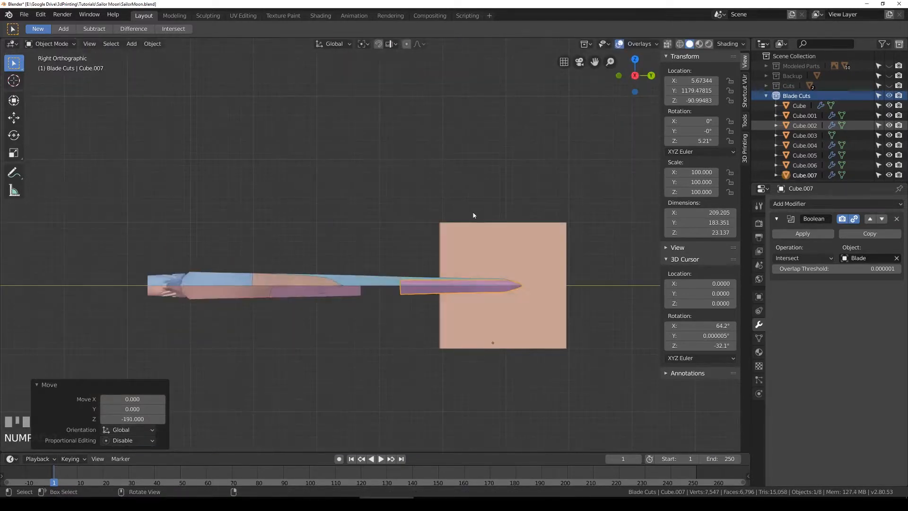
key(shift+z)
scroll(471, 292, up, 4)
shift+middle_drag(429, 273, 376, 223)
scroll(376, 223, up, 3)
key(g)
key(z)
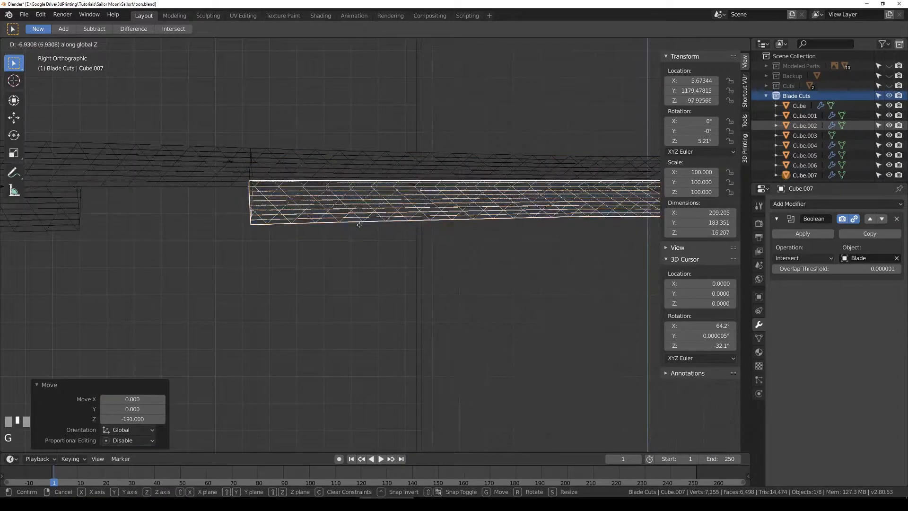
click(358, 231)
Step: Align the copied tip cutter's upper edge with the blade's mid-plane by moving it 0.269 mm along Z
scroll(257, 211, up, 4)
shift+middle_drag(236, 144, 419, 247)
scroll(282, 234, up, 5)
shift+middle_drag(203, 223, 374, 255)
scroll(374, 254, up, 3)
key(g)
key(z)
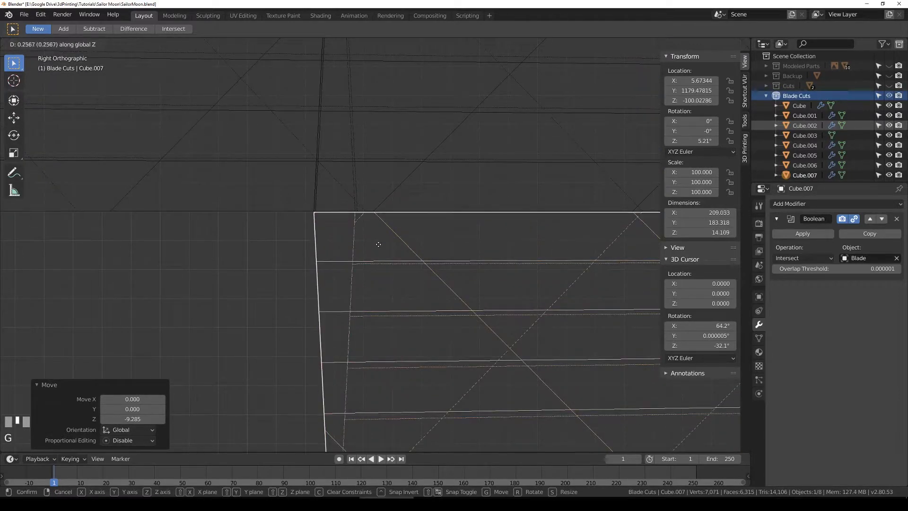
click(379, 247)
Step: Move the underside tip cutter 27.305 mm along Y to stagger its joint from the upper half's joint
scroll(385, 284, down, 5)
key(g)
key(x)
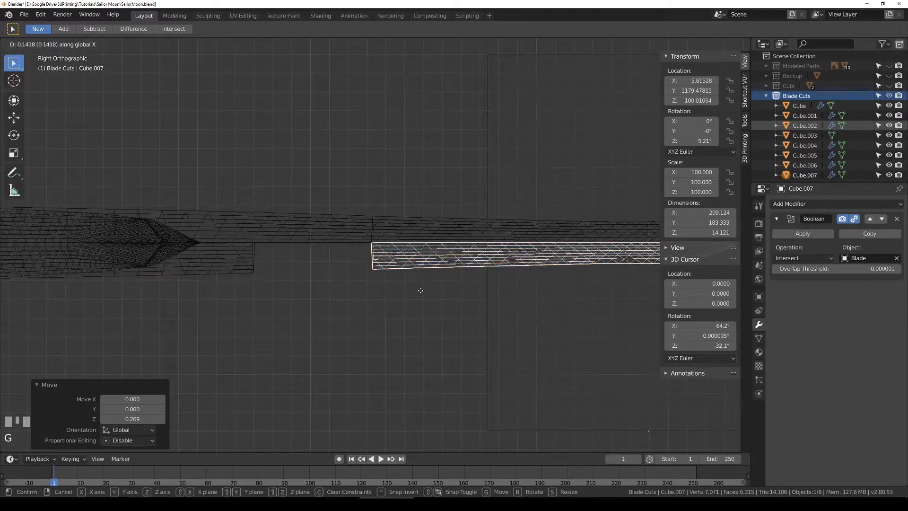
click(450, 296)
key(shift+z)
middle_drag(444, 302, 411, 297)
scroll(407, 302, down, 5)
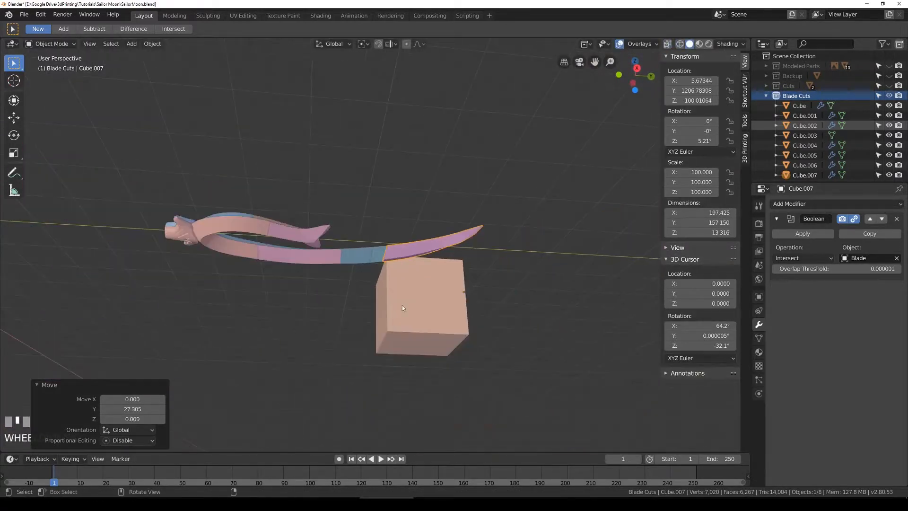
scroll(403, 305, up, 2)
Step: Move the underside lower-blade cutter's vertices beside the blade's outer edge -10.561 mm along X in bottom wireframe view
key(KP_7)
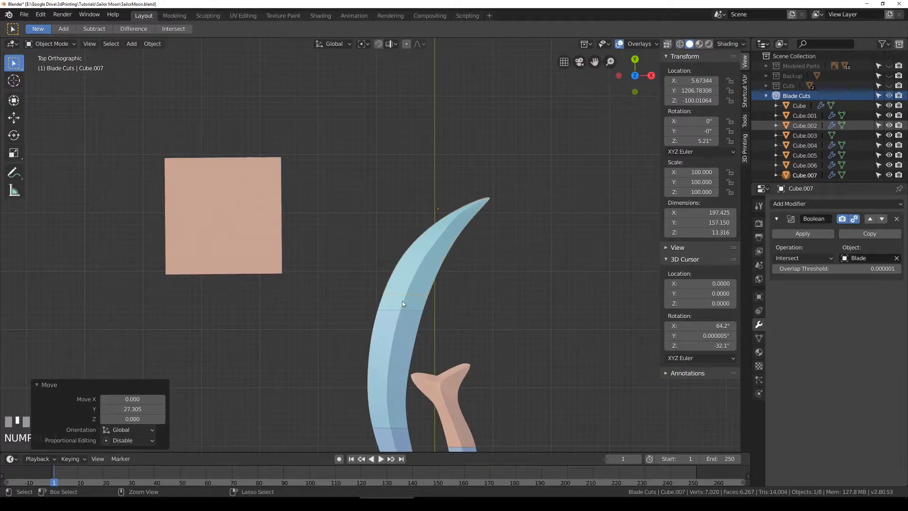
key(ctrl+KP_7)
shift+middle_drag(411, 219, 379, 289)
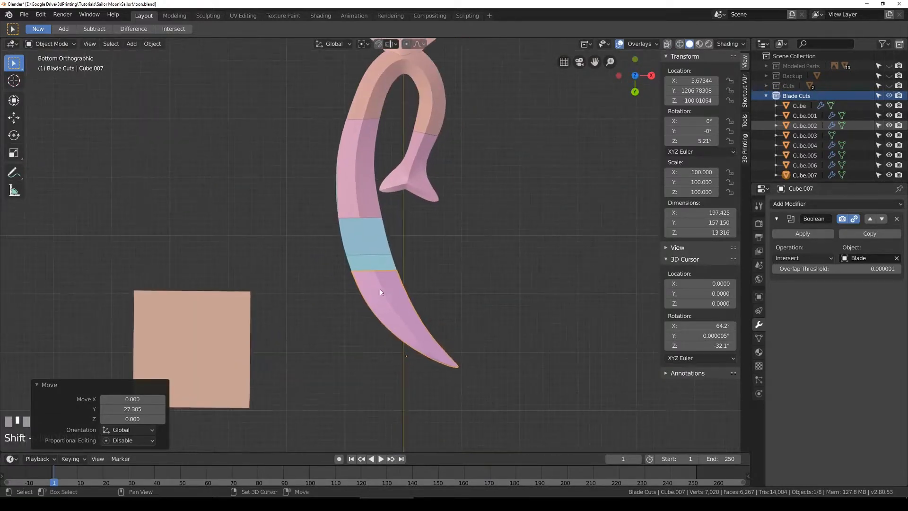
click(355, 204)
scroll(353, 207, up, 3)
key(Tab)
key(shift+z)
key(alt+a)
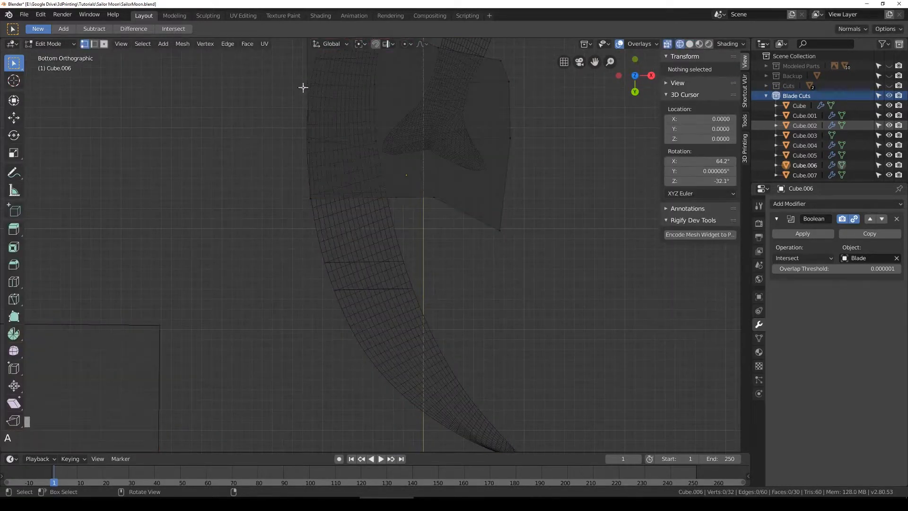
key(g)
key(x)
click(310, 155)
Step: Move the underside lower-blade cutter's tip-side edge across the blade -10.512 mm in X and -34.226 mm in Y
key(shift+z)
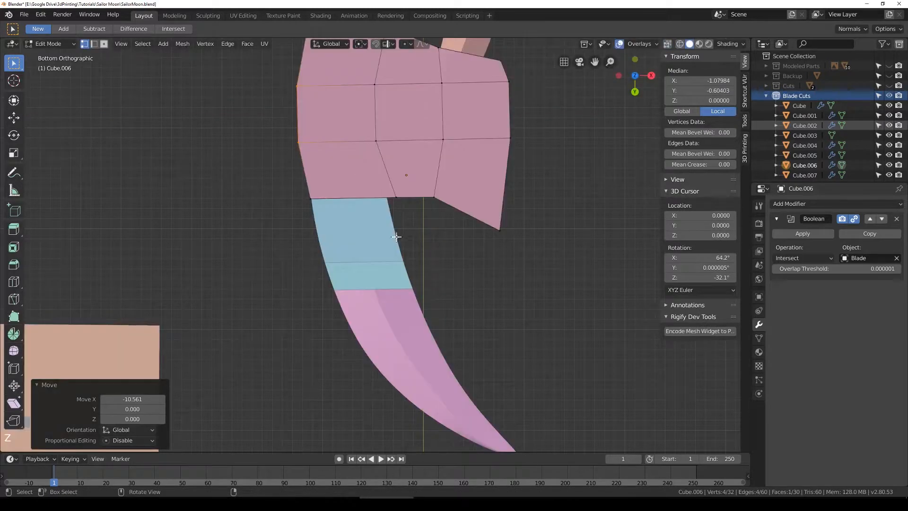
key(shift+z)
scroll(318, 190, up, 2)
key(alt+a)
key(b)
drag(256, 153, 421, 204)
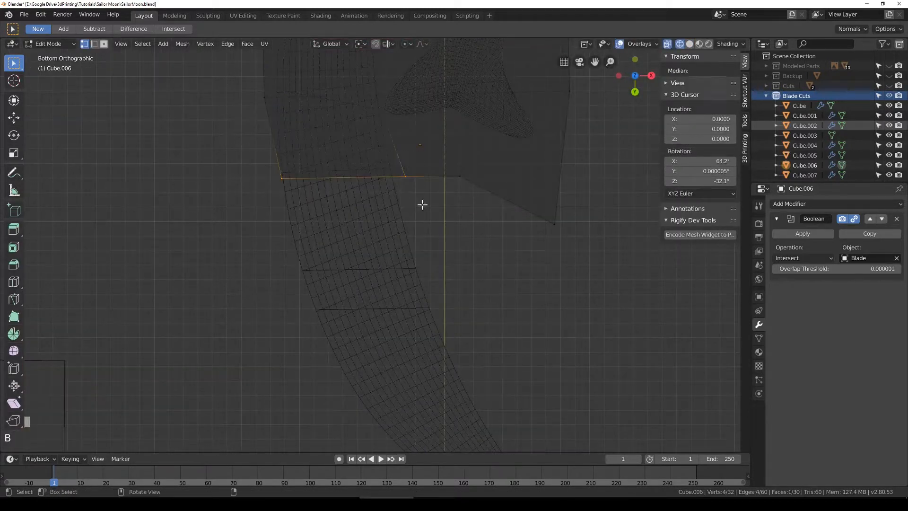
shift+middle_drag(404, 160, 405, 248)
key(g)
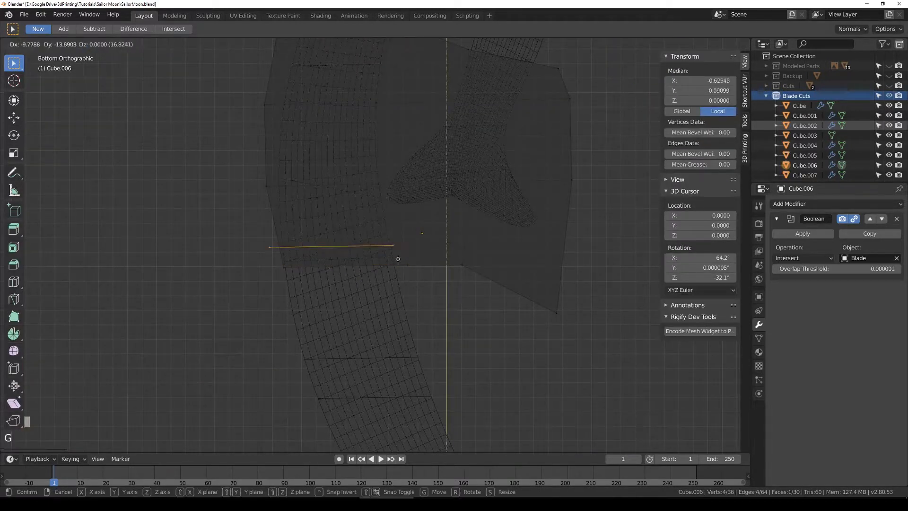
right_click(422, 282)
key(g)
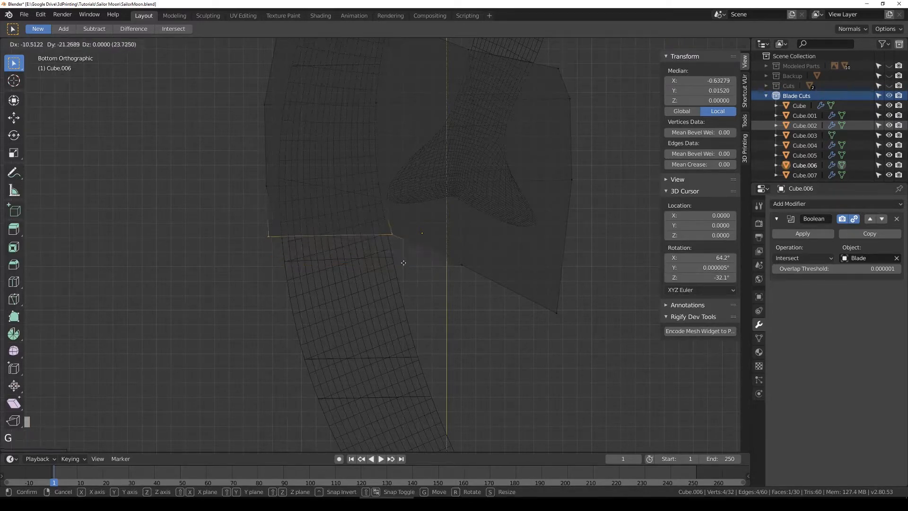
click(402, 247)
key(Tab)
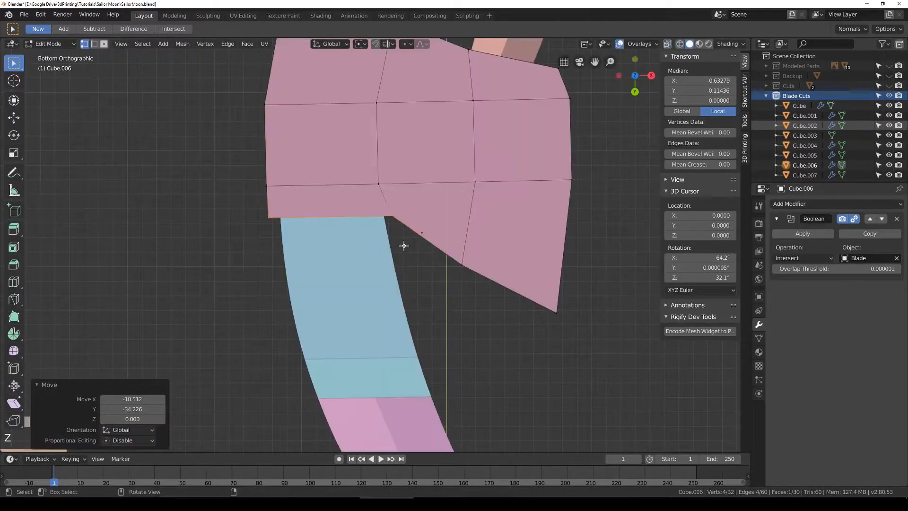
Step: Duplicate the underside tip cutter and move the copy -37.716 mm in X and -123.489 mm in Y
scroll(403, 244, down, 5)
click(396, 336)
key(shift+d)
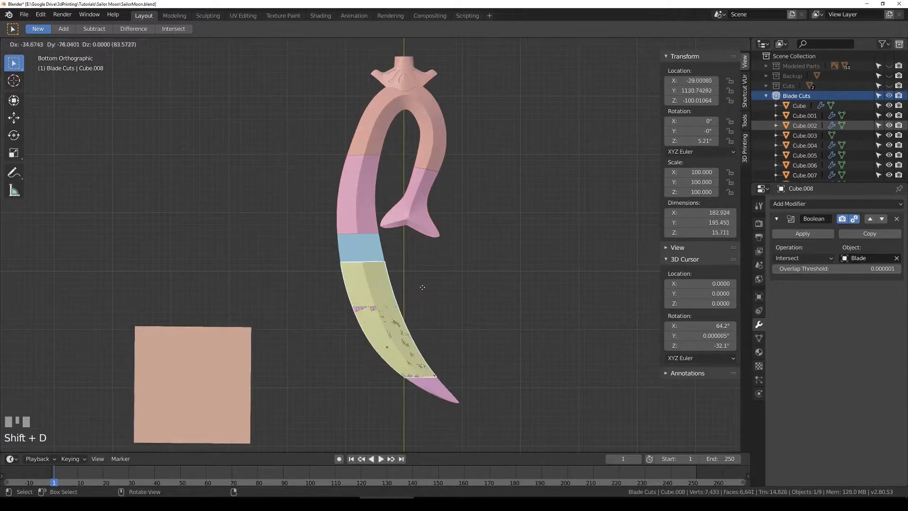
click(421, 260)
Step: Nudge the new middle cutter -1.415 mm in X and -1.061 mm in Y toward the lower section's cut
scroll(422, 260, up, 5)
key(shift+z)
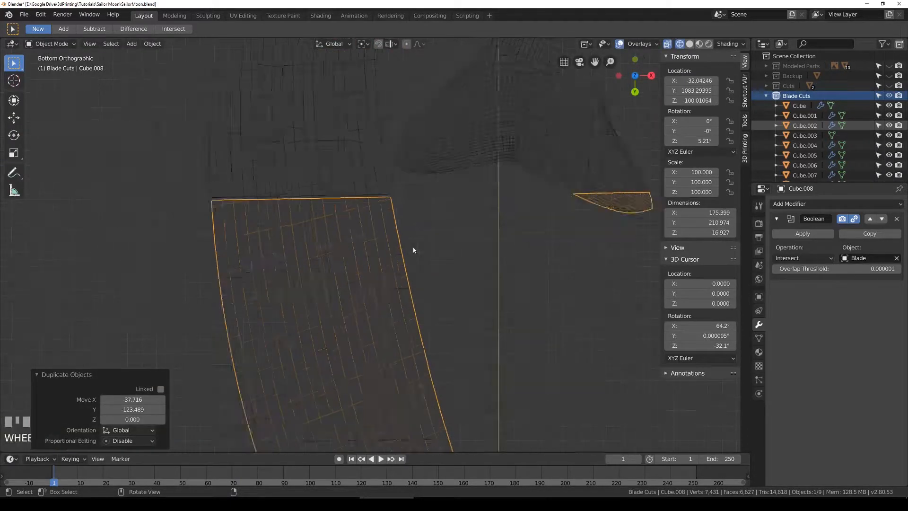
key(g)
click(407, 252)
Step: Move the underside middle cutter 0.185 mm along Y to line up its joint with the lower section
key(shift+z)
mouse_move(407, 252)
middle_down()
mouse_move(263, 270)
mouse_move(310, 251)
mouse_move(420, 286)
mouse_move(414, 270)
mouse_move(326, 215)
middle_up()
scroll(366, 253, up, 5)
key(g)
key(x)
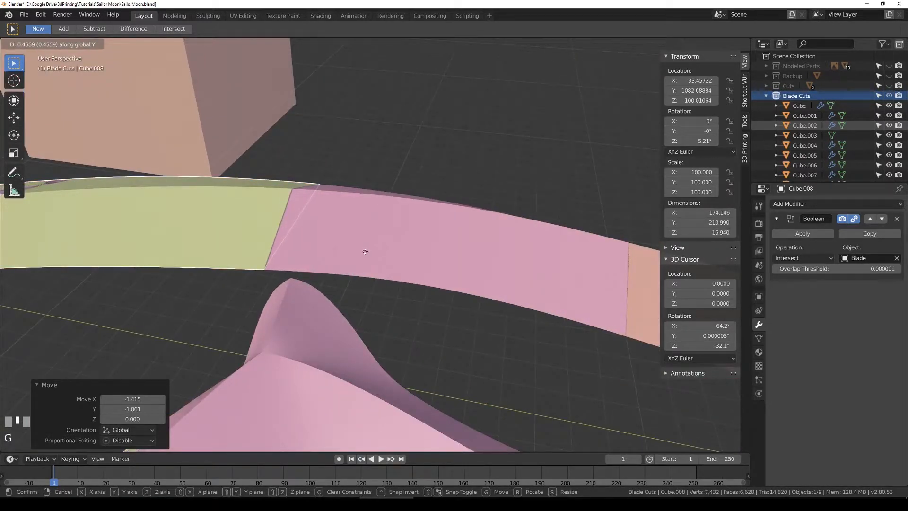
click(365, 250)
Step: Move the middle cutter's corner vertices at the hook end about -41 mm in X so it clears the hook
scroll(361, 258, down, 4)
middle_drag(361, 258, 372, 281)
key(ctrl+KP_7)
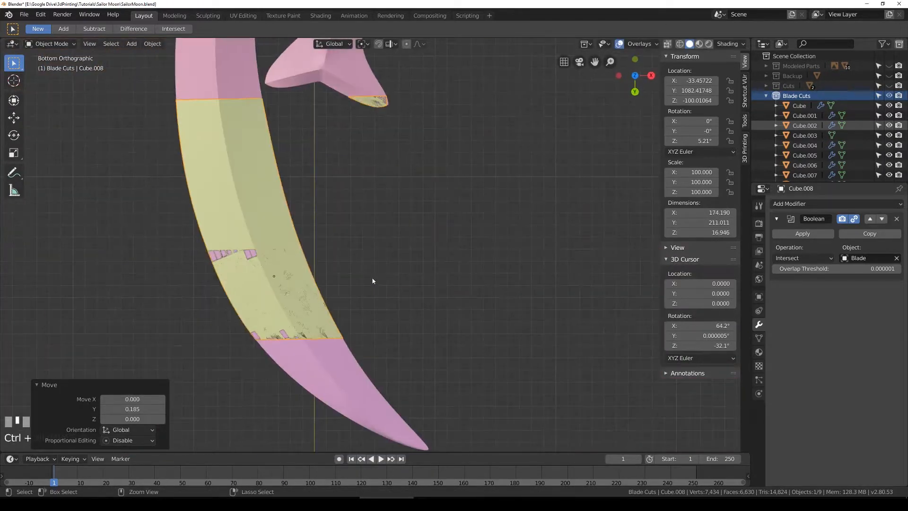
key(Tab)
key(z)
shift+middle_drag(388, 121, 381, 182)
scroll(381, 177, up, 2)
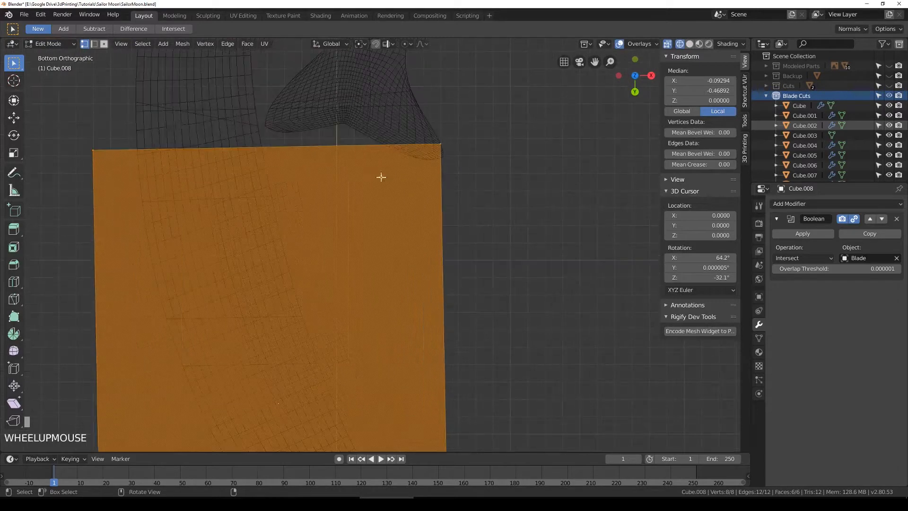
click(324, 151)
key(g)
key(x)
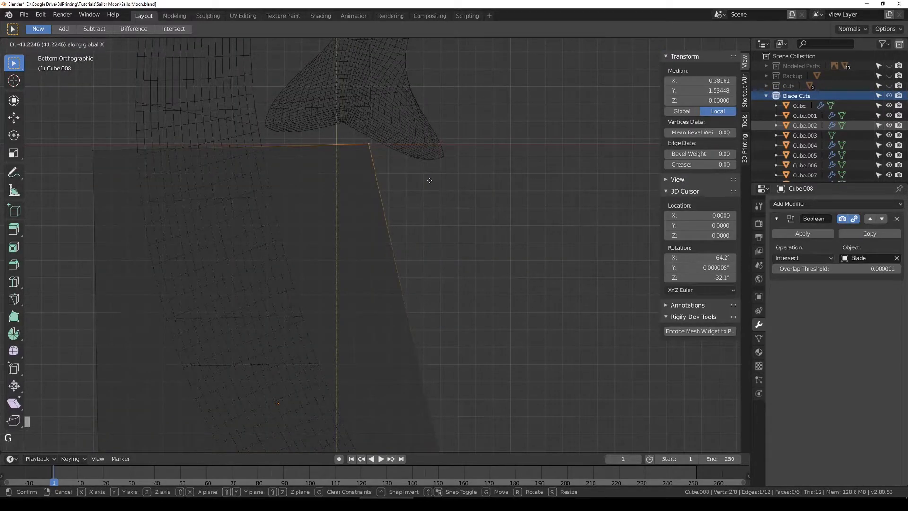
click(429, 180)
Step: Move the middle cutter's tip-side vertices along Y back to the underside tip section's joint
scroll(420, 239, down, 4)
shift+middle_drag(409, 273, 419, 202)
key(alt+a)
key(b)
drag(209, 269, 518, 335)
key(g)
key(y)
click(497, 264)
key(shift+z)
mouse_move(497, 264)
middle_down()
mouse_move(466, 239)
mouse_move(369, 232)
mouse_move(336, 211)
mouse_move(351, 306)
middle_up()
scroll(336, 212, up, 1)
key(Tab)
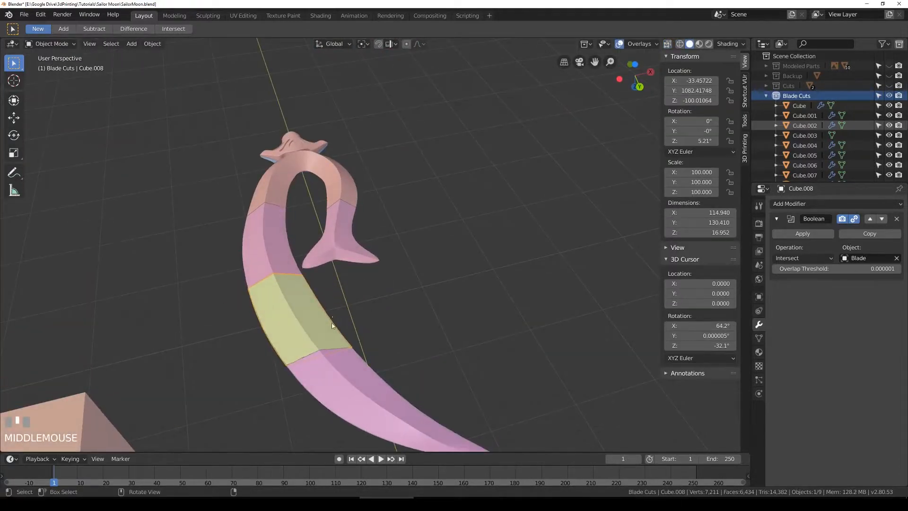
Step: Fine-align the middle cutter's tip-side vertices with the neighbouring cut by moving them about -0.66 mm in Y
key(KP_7)
key(shift+z)
key(shift+z)
mouse_move(332, 325)
middle_down()
mouse_move(317, 236)
mouse_move(296, 254)
mouse_move(279, 242)
mouse_move(264, 255)
mouse_move(270, 265)
mouse_move(184, 265)
mouse_move(194, 292)
middle_up()
scroll(279, 242, up, 5)
key(Tab)
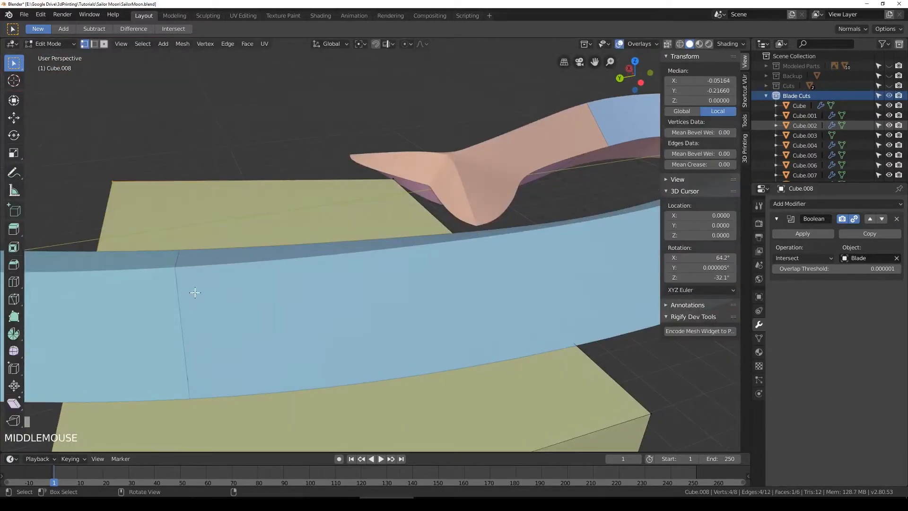
key(KP_7)
key(shift+z)
scroll(194, 294, down, 5)
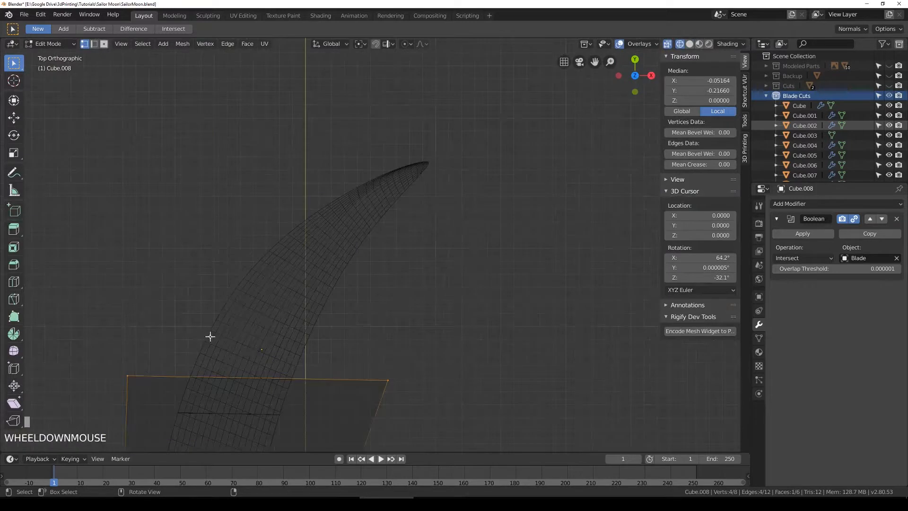
shift+middle_drag(208, 335, 260, 258)
scroll(260, 258, up, 4)
key(b)
drag(50, 253, 473, 280)
scroll(282, 273, up, 5)
key(g)
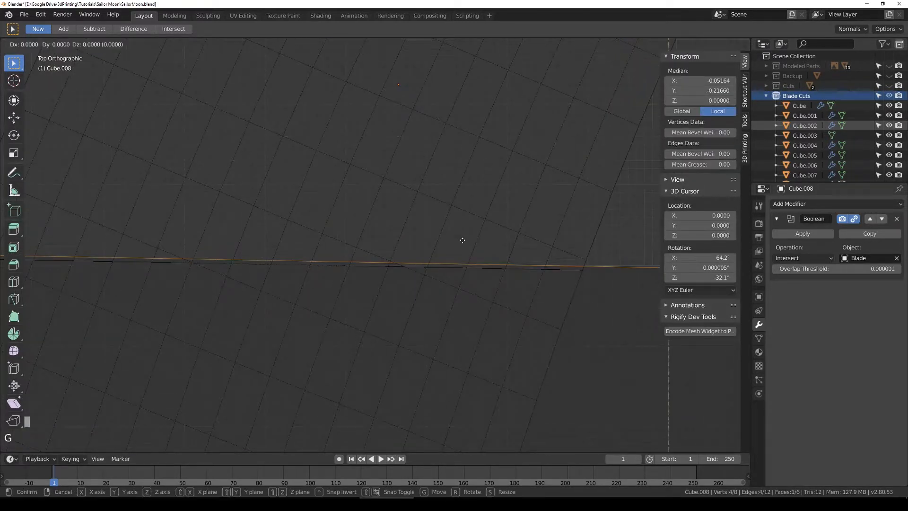
key(y)
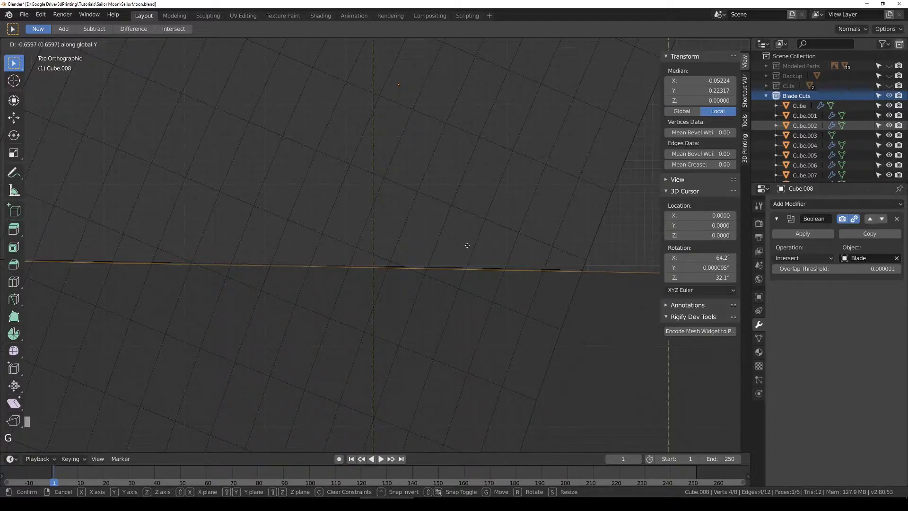
click(469, 244)
scroll(467, 265, down, 12)
key(shift+z)
key(Tab)
Step: Examine the joints of the tip and middle blade sections from above and below
mouse_move(462, 298)
middle_down()
mouse_move(428, 304)
mouse_move(389, 212)
mouse_move(385, 278)
mouse_move(423, 281)
mouse_move(411, 240)
mouse_move(405, 278)
middle_up()
click(426, 282)
scroll(404, 277, up, 4)
click(418, 316)
middle_drag(418, 316, 446, 236)
middle_drag(446, 272, 451, 285)
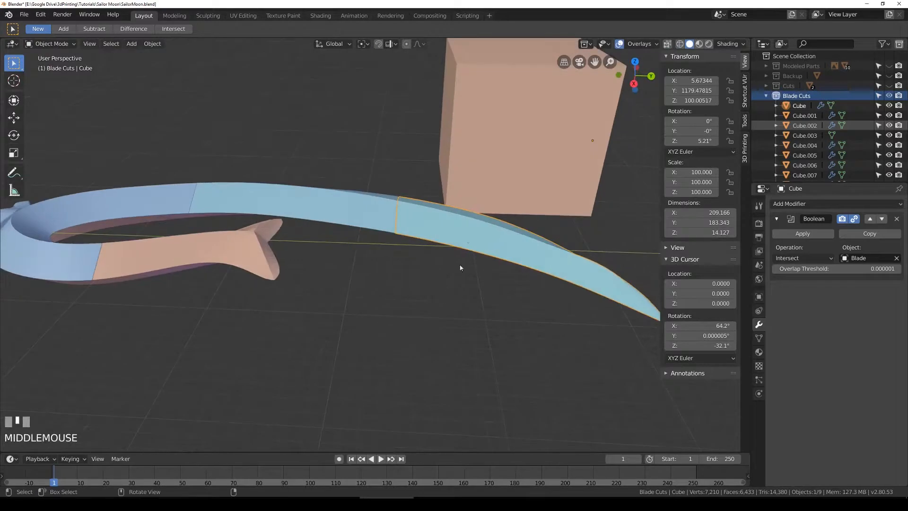
click(480, 178)
scroll(461, 239, down, 3)
middle_drag(440, 263, 441, 243)
scroll(427, 205, up, 2)
scroll(404, 189, down, 2)
mouse_move(404, 189)
shift+middle_down()
mouse_move(406, 239)
mouse_move(424, 247)
mouse_move(414, 266)
mouse_move(412, 188)
shift+middle_up()
click(377, 226)
scroll(412, 180, up, 2)
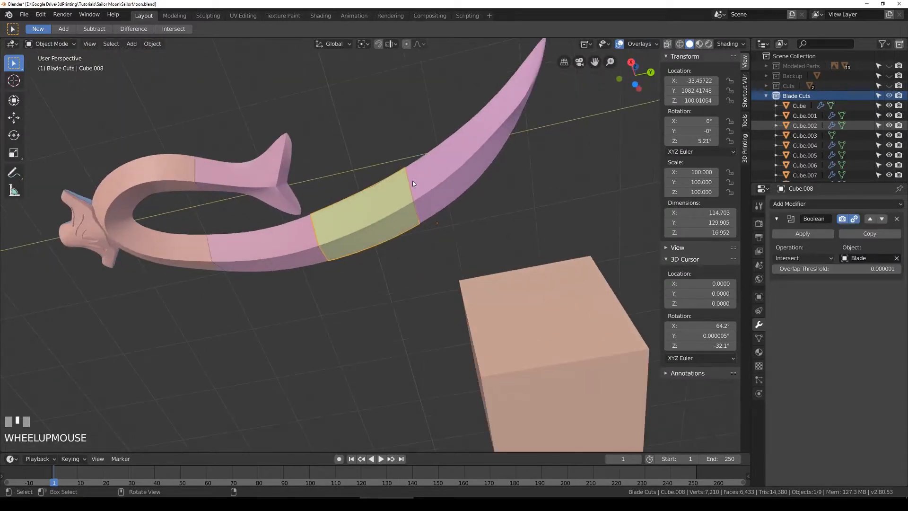
Step: Move the underside middle cutter's tip-side vertices farther toward the blade tip in bottom wireframe view
key(ctrl+KP_7)
key(Tab)
scroll(404, 306, up, 3)
key(z)
key(alt+a)
key(b)
drag(217, 280, 556, 332)
shift+middle_drag(566, 329, 501, 252)
key(g)
click(505, 319)
Step: Try to move the upper tip cutter's joint-side vertices about 72 mm in Y toward the blade tip
key(Tab)
click(431, 331)
key(Tab)
drag(196, 166, 614, 265)
key(g)
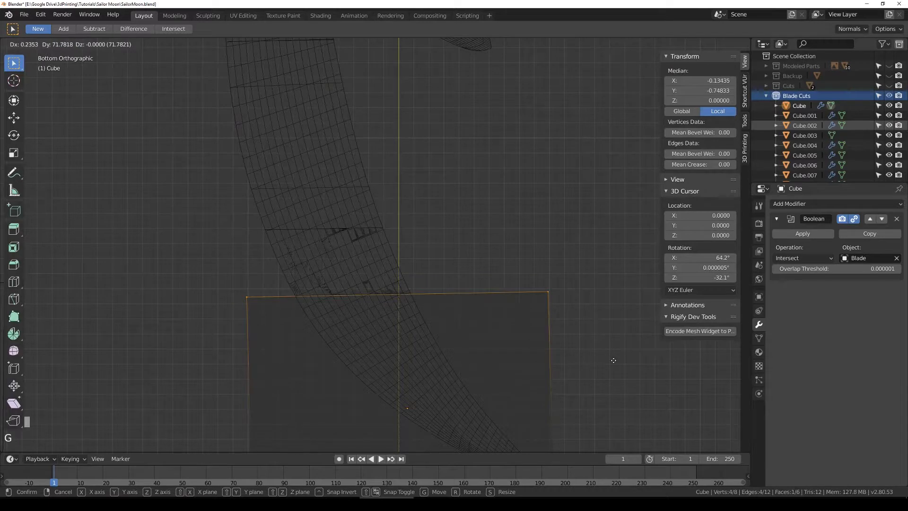
click(613, 360)
key(z)
mouse_move(361, 326)
middle_down()
mouse_move(319, 274)
mouse_move(267, 291)
mouse_move(280, 298)
middle_up()
key(Tab)
scroll(379, 302, down, 3)
middle_drag(379, 302, 381, 198)
Step: Undo the last move of the upper tip cutter's joint-side vertices
key(ctrl+z)
key(ctrl+z)
key(Tab)
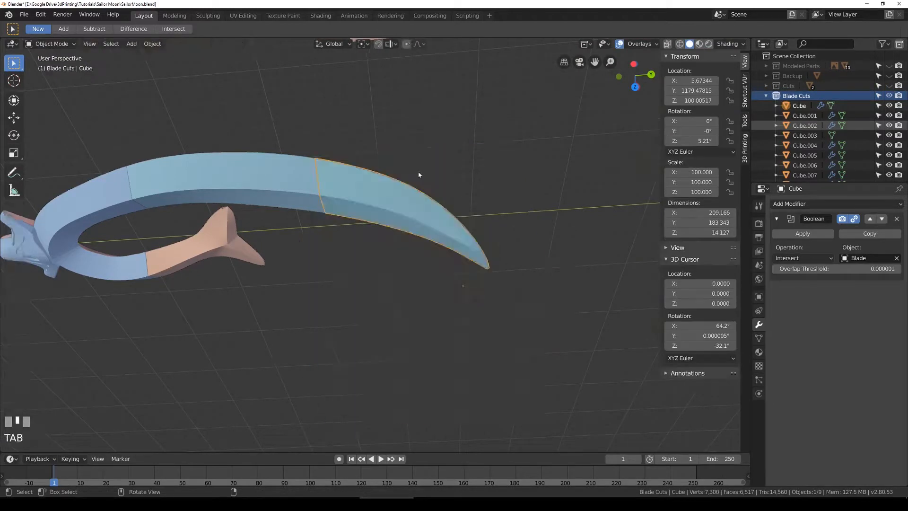
Step: In top wireframe view, move the base-side vertices of the blade-tip cutting cube about 43.6 in Y and 2.7 in X
middle_drag(418, 171, 389, 268)
key(z)
key(z)
key(Tab)
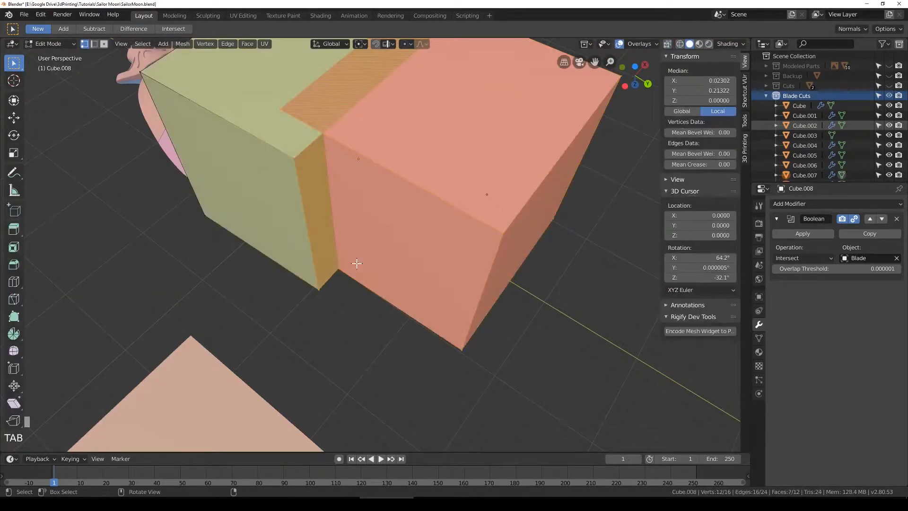
key(KP_7)
key(z)
scroll(356, 264, up, 2)
key(alt+a)
key(b)
drag(295, 243, 594, 279)
key(g)
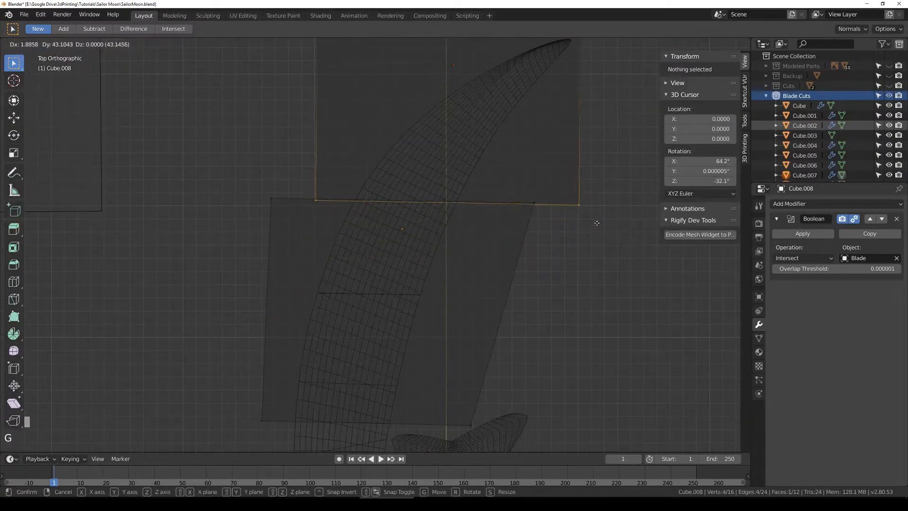
click(596, 223)
Step: Nudge the tip cutter's base-side vertices about 0.54 in Y to line up with the neighbouring cutter, and leave Edit Mode
scroll(511, 219, up, 3)
shift+middle_drag(510, 219, 426, 276)
key(g)
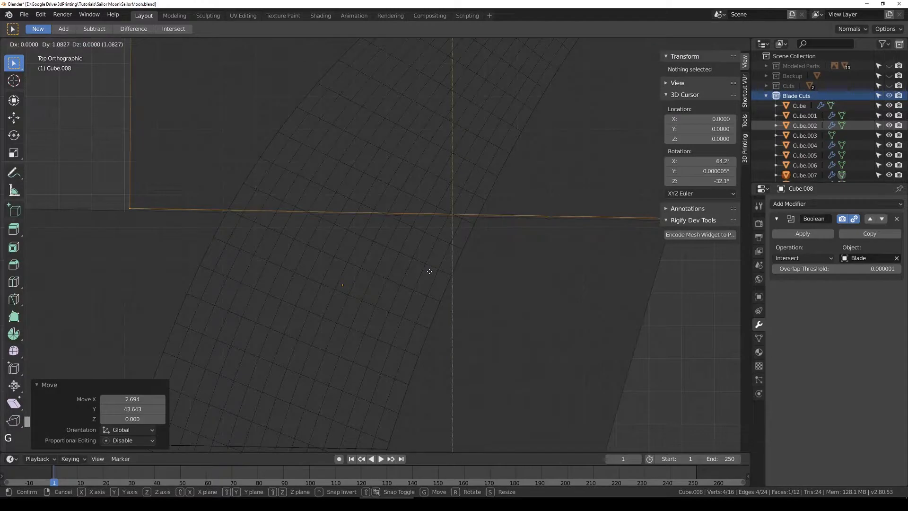
click(430, 273)
scroll(497, 300, down, 3)
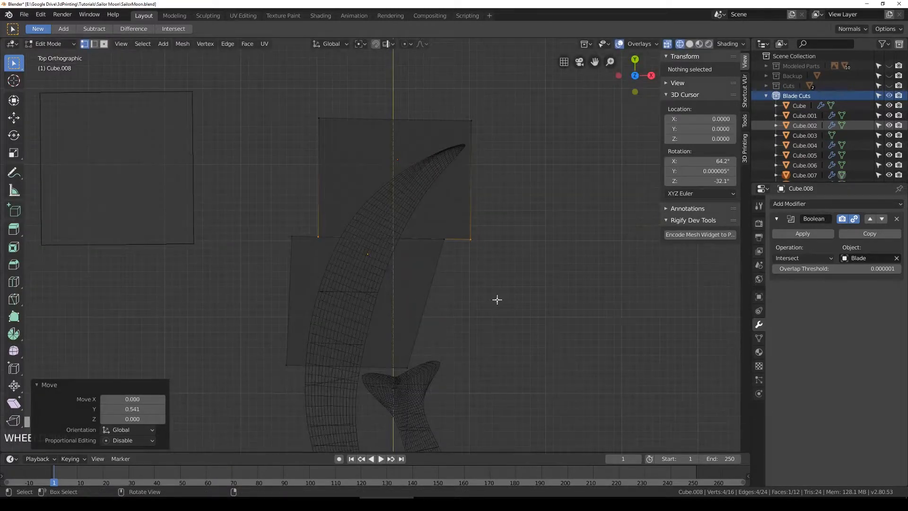
key(shift+z)
key(Tab)
Step: Examine the divided blade and the seams between its sections from several angles and in top view
scroll(497, 300, down, 3)
mouse_move(497, 299)
middle_down()
mouse_move(428, 272)
mouse_move(410, 194)
mouse_move(426, 169)
mouse_move(389, 184)
mouse_move(360, 236)
mouse_move(362, 201)
middle_up()
scroll(348, 257, up, 3)
scroll(266, 270, down, 1)
middle_drag(266, 270, 368, 280)
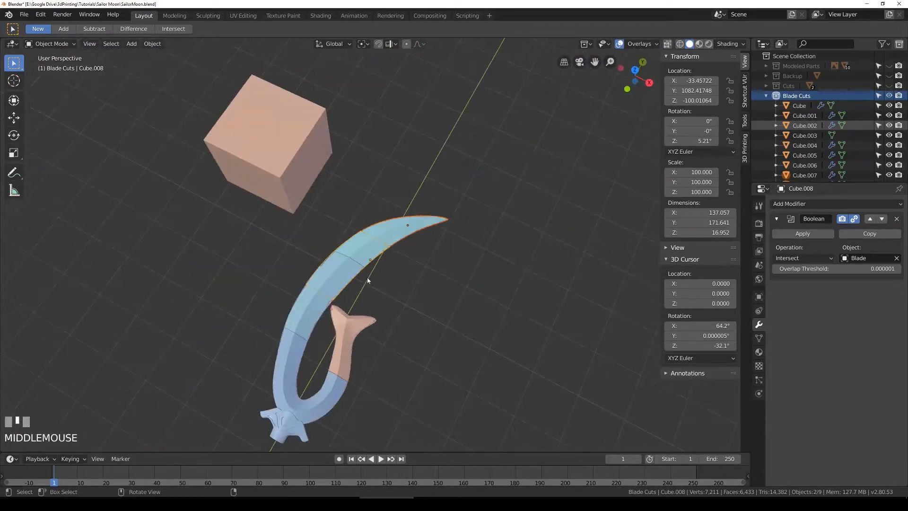
middle_drag(402, 393, 410, 250)
scroll(319, 250, down, 2)
mouse_move(318, 250)
middle_down()
mouse_move(344, 193)
mouse_move(356, 308)
mouse_move(351, 325)
mouse_move(348, 284)
mouse_move(331, 332)
mouse_move(361, 262)
middle_up()
scroll(330, 333, up, 4)
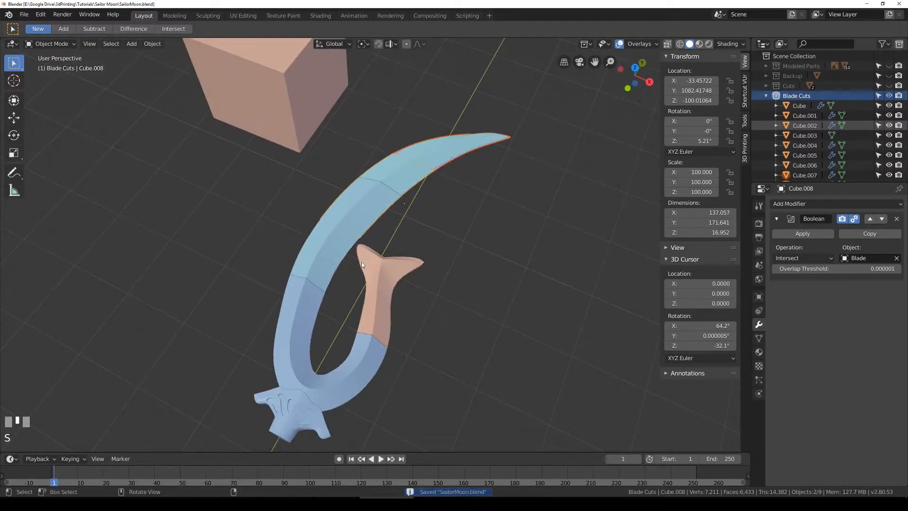
key(KP_7)
key(shift+z)
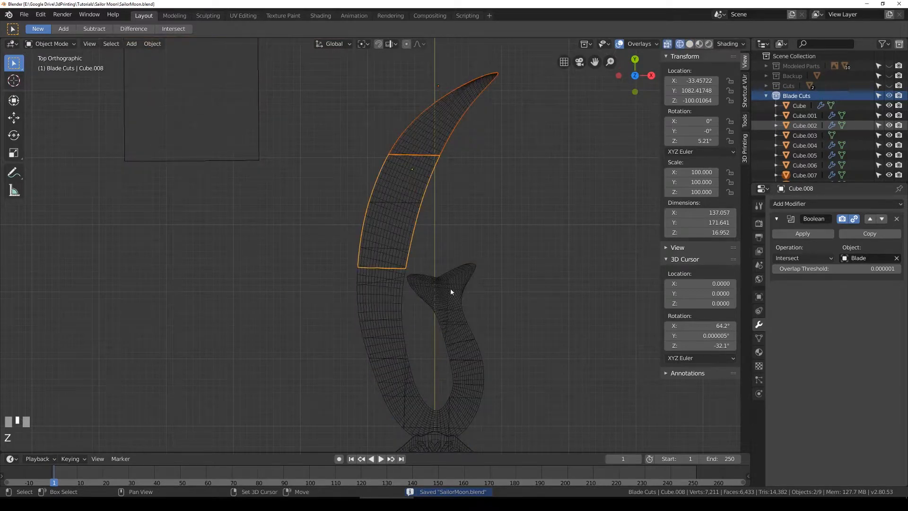
shift+middle_drag(450, 288, 403, 228)
scroll(403, 228, up, 4)
key(z)
click(397, 219)
click(325, 236)
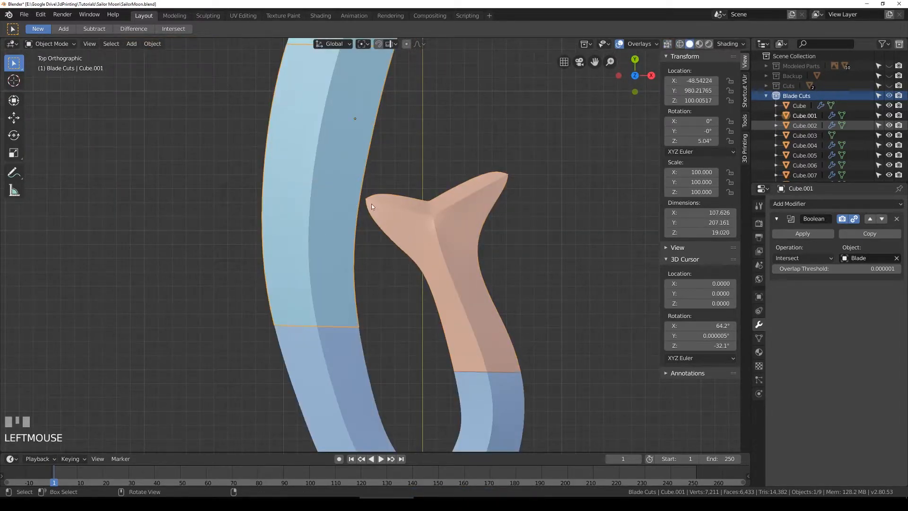
Step: Collapse the Blade Cuts collection and save the file
click(766, 96)
scroll(460, 265, down, 5)
middle_drag(466, 257, 407, 254)
key(ctrl+s)
scroll(414, 223, up, 4)
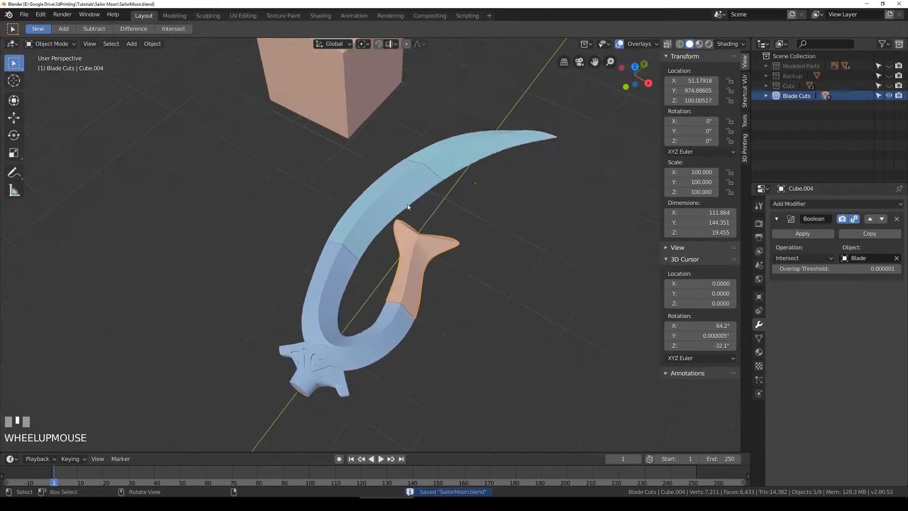
scroll(458, 154, down, 5)
middle_drag(438, 188, 363, 211)
scroll(462, 275, up, 2)
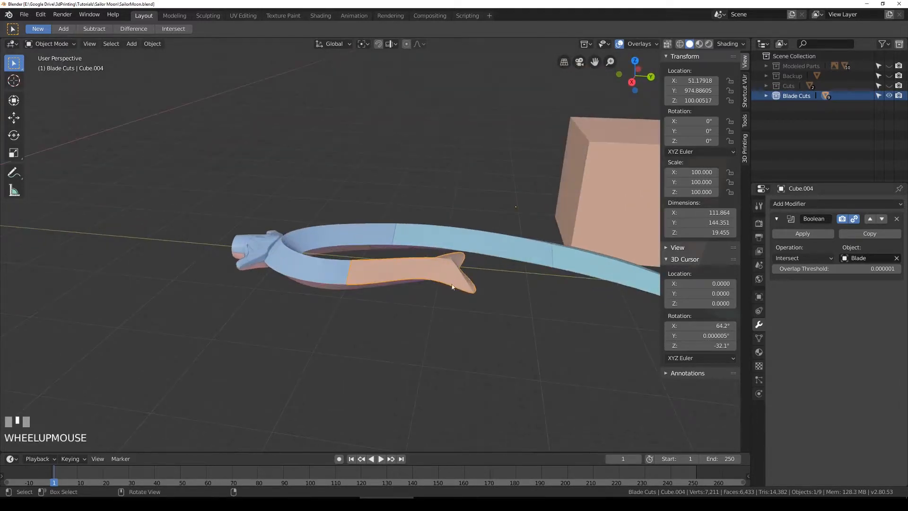
shift+middle_drag(479, 268, 471, 244)
key(ctrl+s)
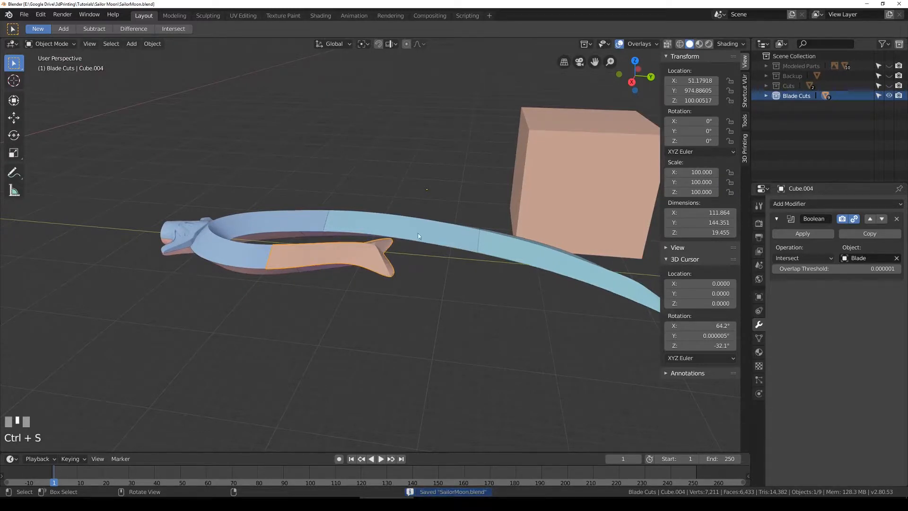
Step: Show the Modeled Parts collection and expand it to list its objects
middle_drag(260, 222, 359, 237)
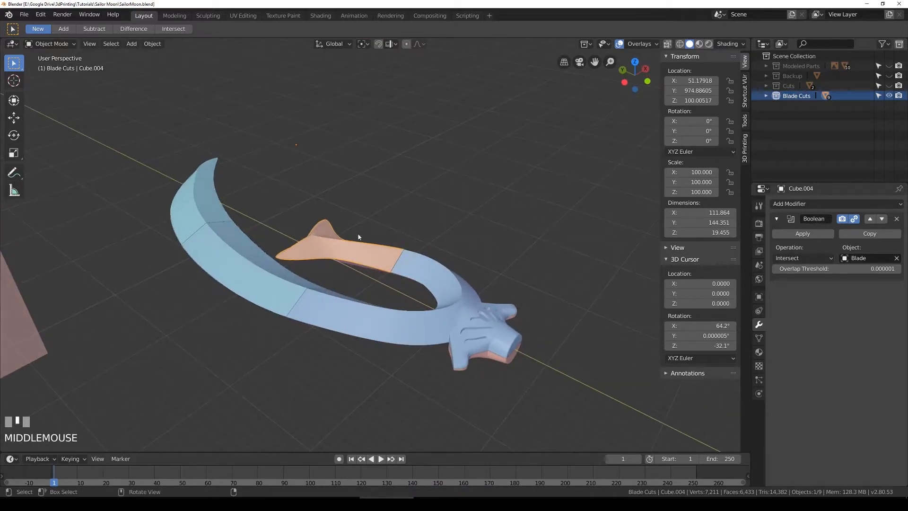
key(KP_7)
key(shift+z)
scroll(308, 300, down, 4)
scroll(331, 284, up, 2)
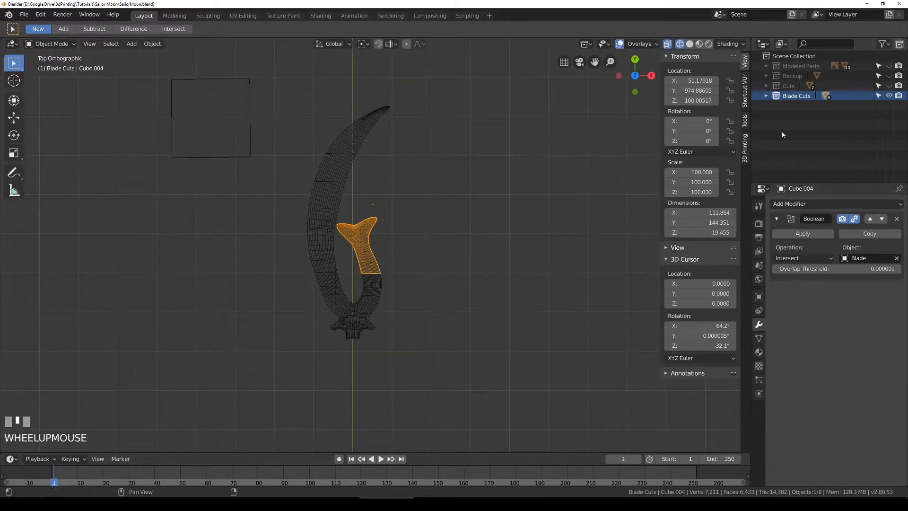
click(889, 67)
click(767, 65)
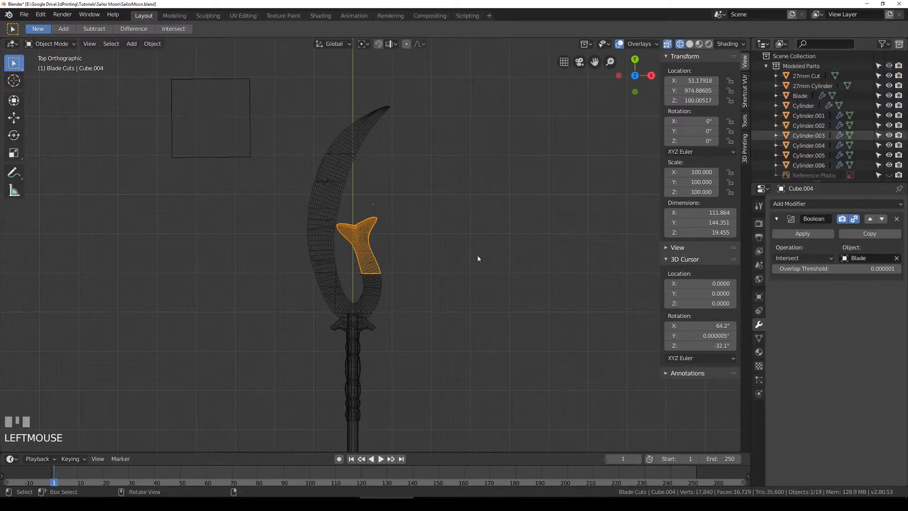
key(shift+z)
click(889, 66)
click(890, 66)
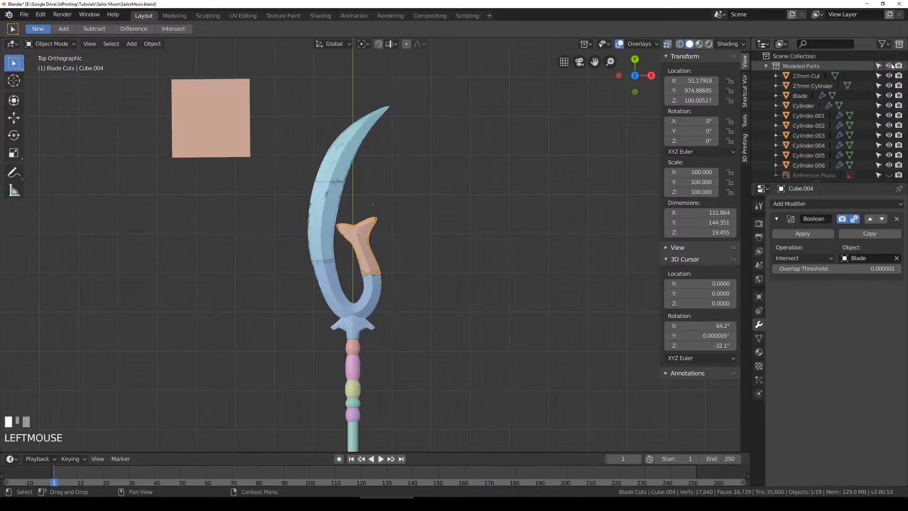
Step: Move the 27mm Cut object from Modeled Parts into the Cuts collection
click(815, 76)
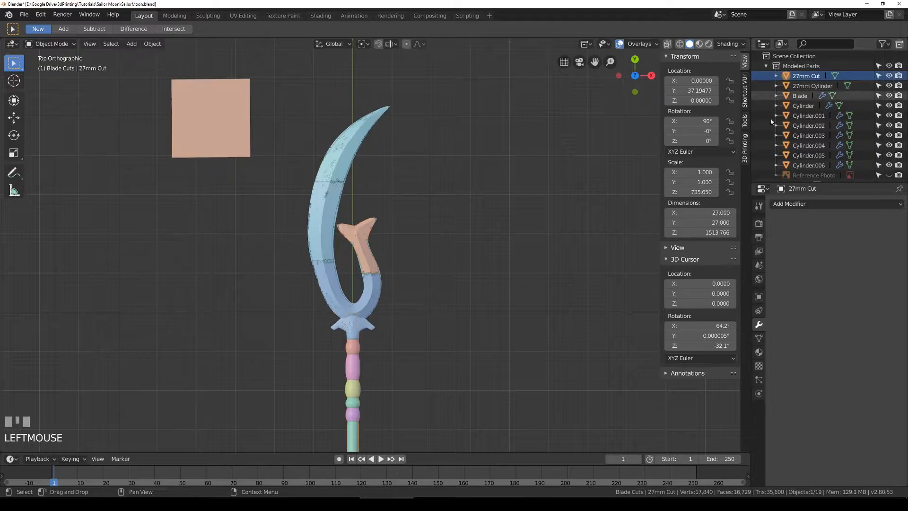
key(m)
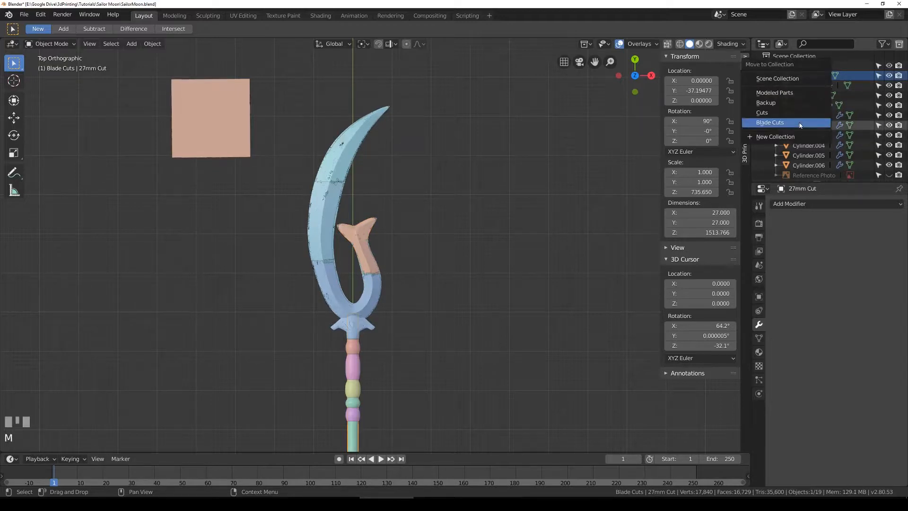
click(771, 113)
Step: Make the Cuts collection visible and hide the Modeled Parts collection
click(767, 67)
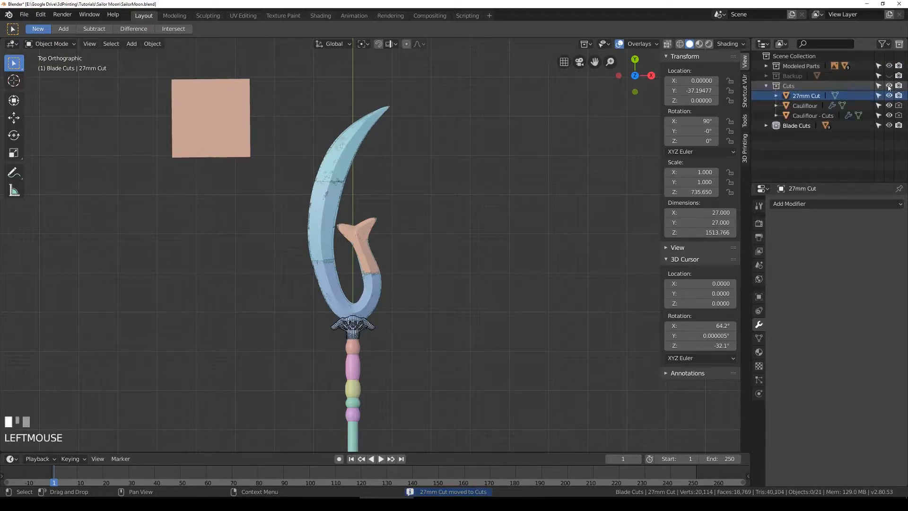
scroll(407, 293, down, 4)
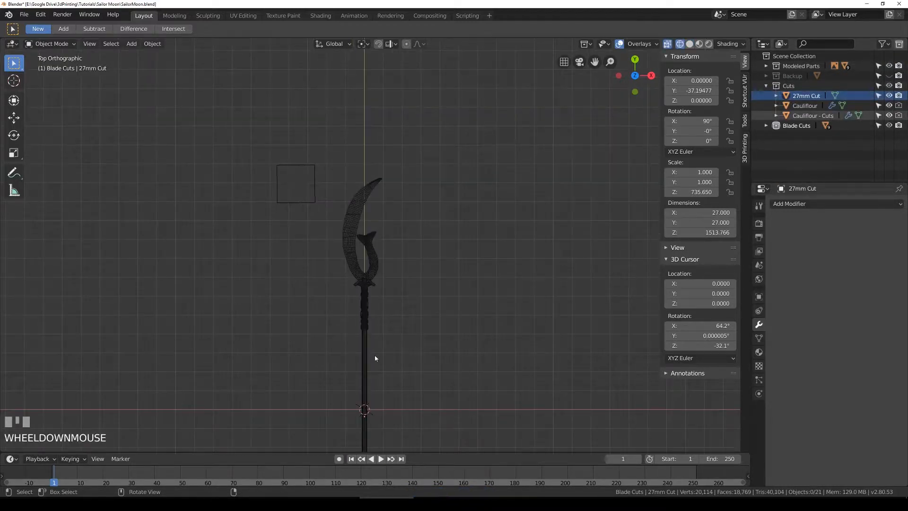
key(z)
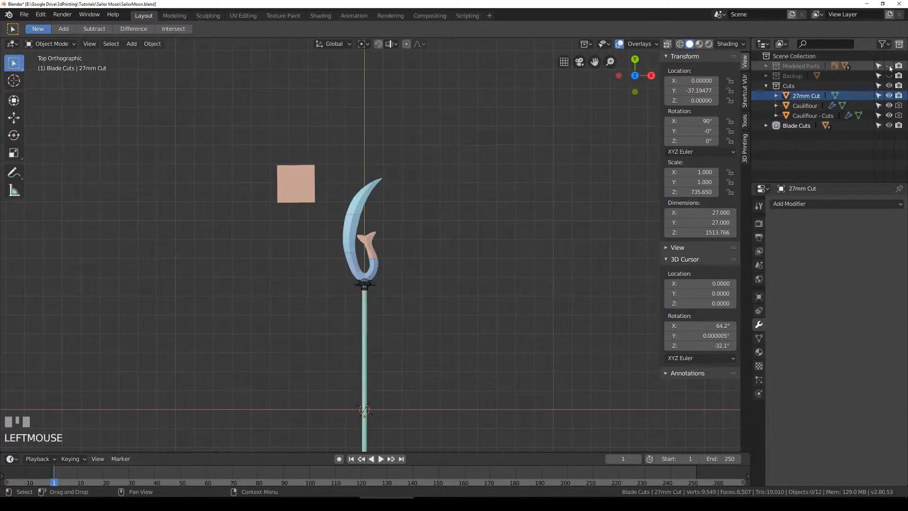
key(z)
key(z)
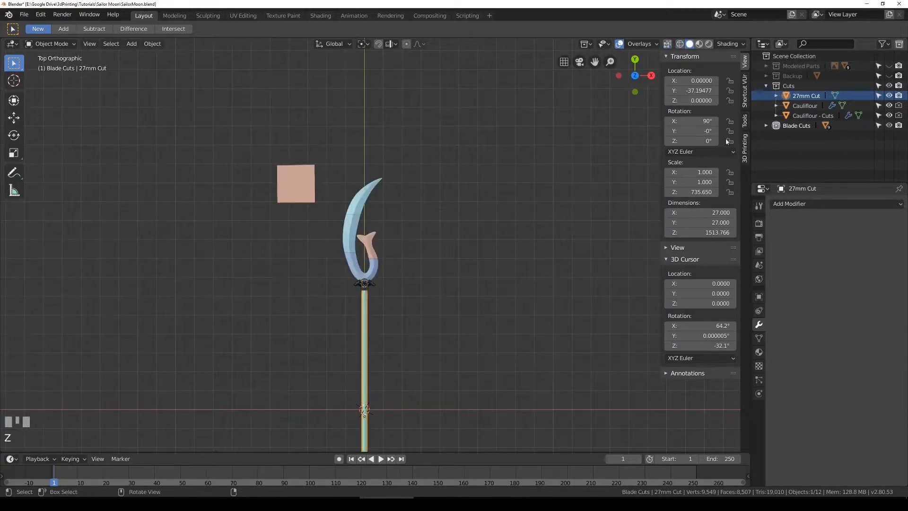
Step: Select the 27mm Cut cylinder and examine how far its end reaches into the guard and blade base
click(806, 96)
scroll(396, 279, up, 3)
key(z)
shift+middle_drag(396, 279, 398, 274)
scroll(421, 232, up, 4)
scroll(420, 231, up, 1)
key(z)
mouse_move(502, 150)
shift+middle_down()
mouse_move(425, 215)
mouse_move(487, 263)
mouse_move(458, 236)
shift+middle_up()
scroll(426, 216, up, 3)
scroll(425, 226, down, 5)
scroll(457, 237, down, 2)
shift+middle_drag(478, 283, 354, 138)
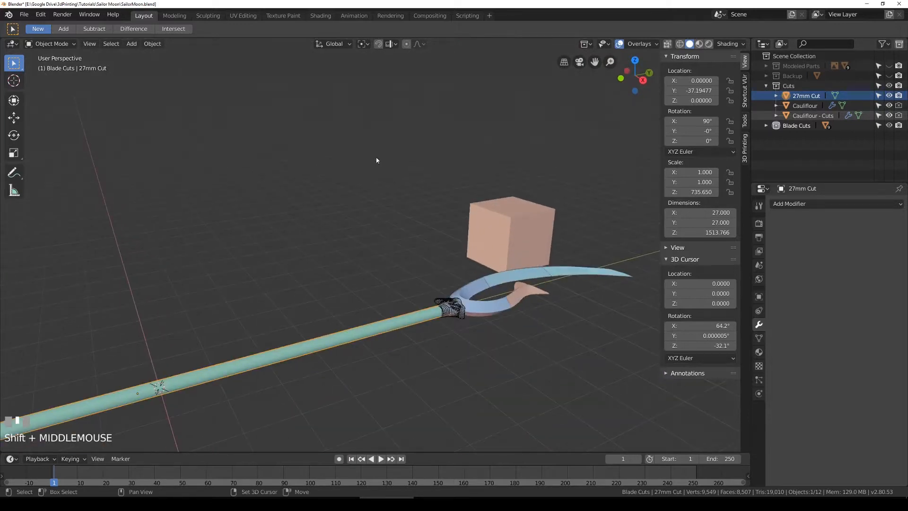
scroll(495, 301, up, 3)
shift+middle_drag(496, 301, 452, 241)
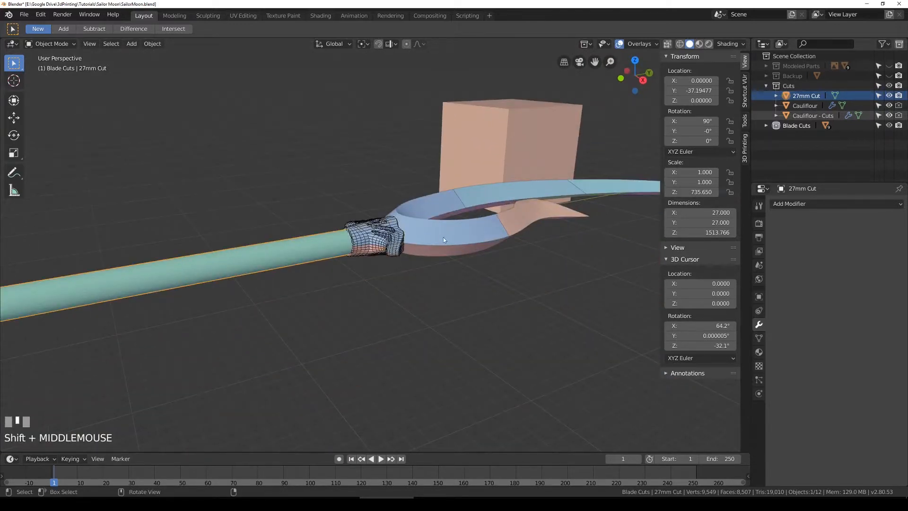
key(z)
middle_drag(334, 234, 339, 286)
scroll(365, 186, down, 4)
shift+middle_drag(385, 149, 390, 186)
key(KP_7)
shift+middle_drag(245, 162, 400, 298)
scroll(416, 199, up, 3)
key(shift+z)
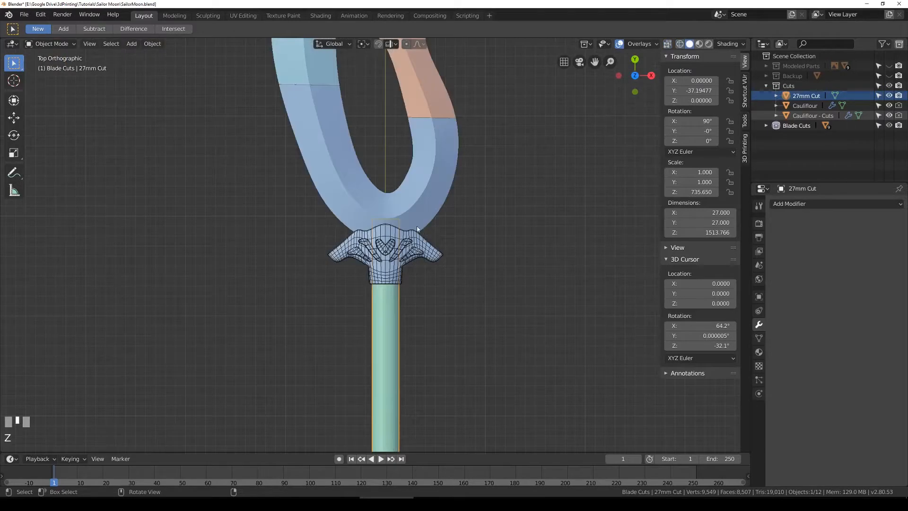
Step: Try to move the blade-side end vertices of the 27mm Cut cylinder in Edit Mode, about -51.7 in Z
scroll(417, 228, up, 4)
key(Tab)
key(shift+z)
key(a)
key(alt+a)
key(b)
drag(327, 171, 462, 213)
key(g)
click(465, 208)
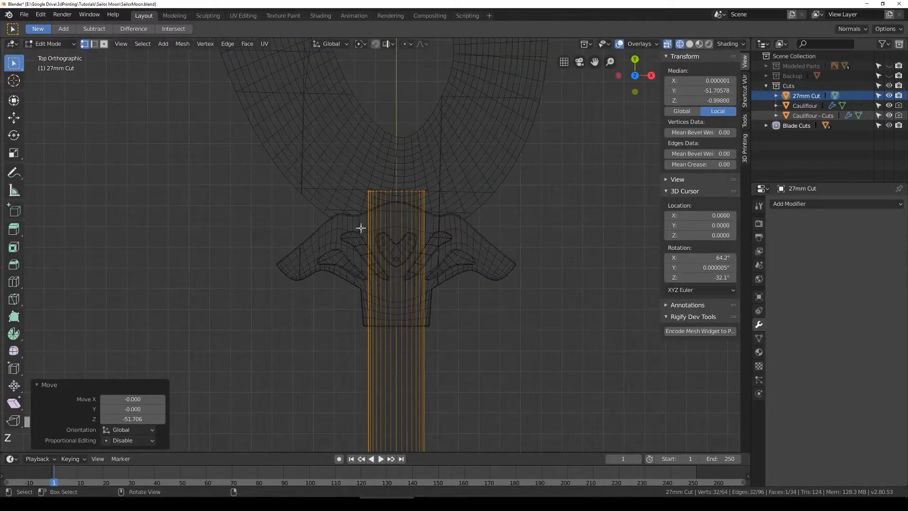
Step: Try to shift the cylinder's end vertices about 13.2 along Y, check the rod from the side, and undo the vertex moves
key(shift+z)
key(g)
key(y)
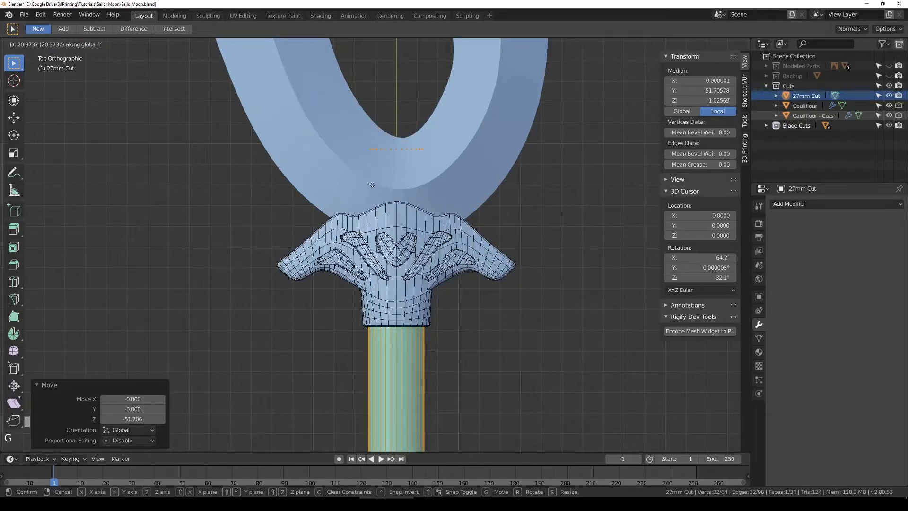
click(372, 185)
mouse_move(372, 184)
middle_down()
mouse_move(336, 231)
mouse_move(388, 176)
middle_up()
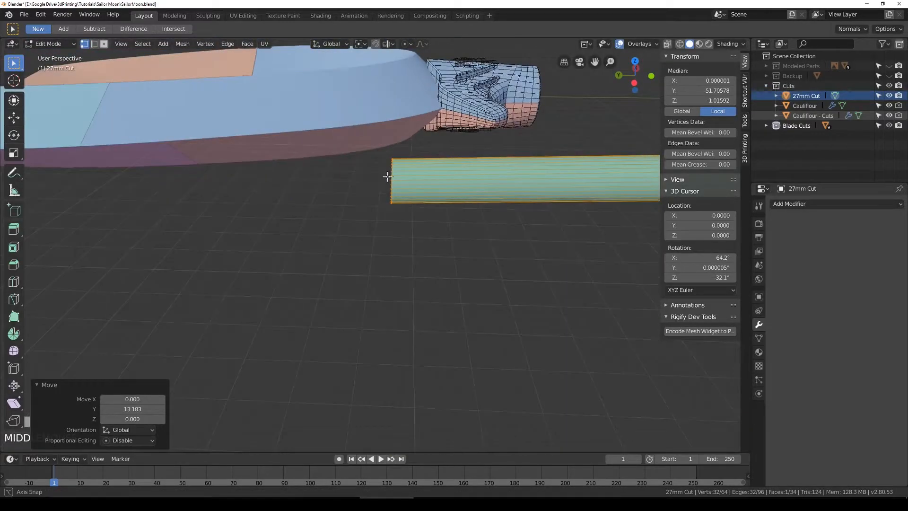
scroll(387, 176, down, 5)
key(Tab)
shift+middle_drag(495, 272, 365, 235)
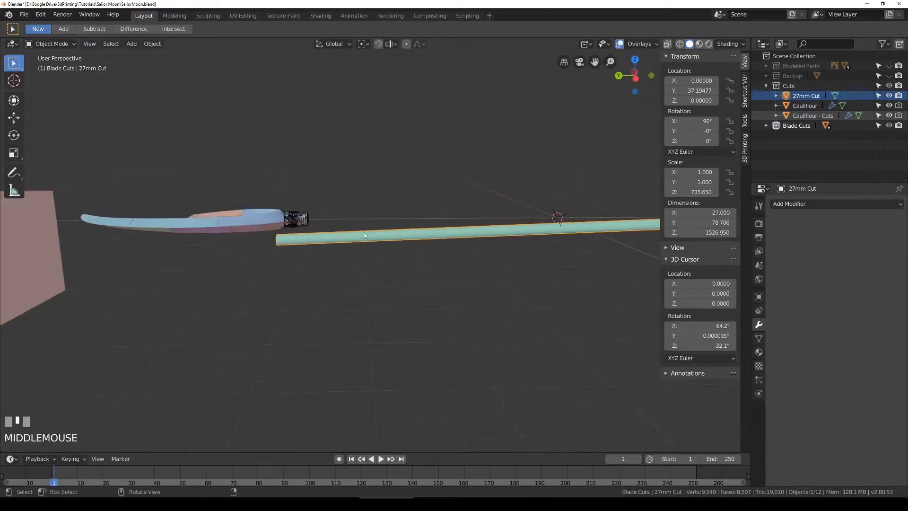
scroll(364, 235, down, 4)
key(ctrl+z)
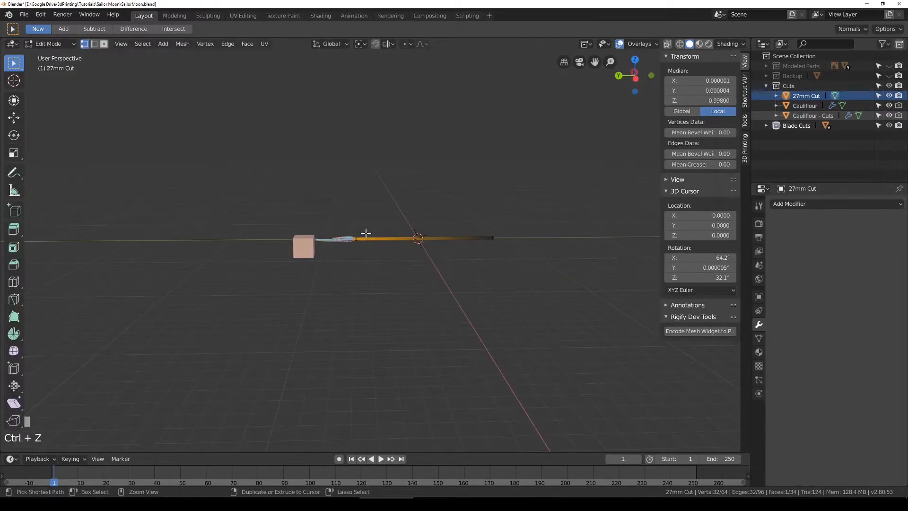
Step: Try to move the 27mm Cut cylinder's end vertices along the X axis, undo the move, and return to Object Mode
key(Tab)
scroll(362, 237, up, 6)
key(Tab)
key(z)
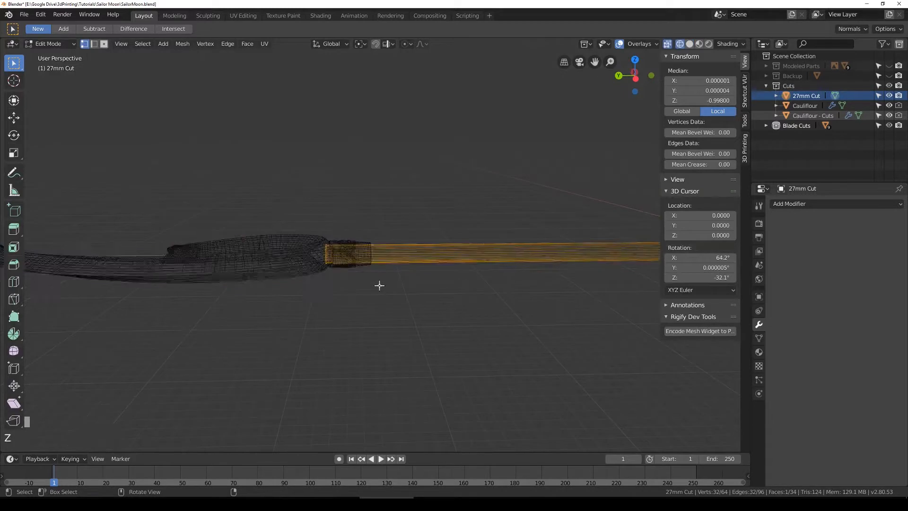
scroll(380, 285, up, 2)
key(g)
key(x)
click(352, 282)
key(z)
mouse_move(341, 267)
middle_down()
mouse_move(345, 298)
mouse_move(379, 286)
mouse_move(387, 310)
middle_up()
key(ctrl+z)
key(Tab)
scroll(397, 264, down, 5)
key(z)
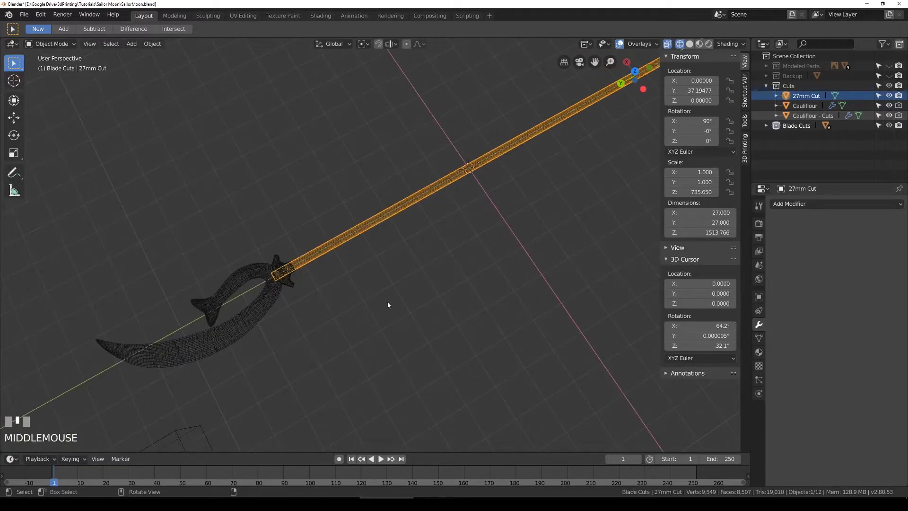
Step: Select the blade-base section Cube.002 and hide the Cuts collection
key(KP_7)
mouse_move(471, 173)
shift+middle_down()
mouse_move(448, 178)
mouse_move(436, 136)
mouse_move(421, 196)
mouse_move(371, 240)
mouse_move(317, 262)
mouse_move(385, 229)
shift+middle_up()
scroll(429, 208, up, 3)
key(shift+z)
scroll(317, 262, down, 3)
scroll(336, 253, up, 3)
scroll(336, 256, down, 2)
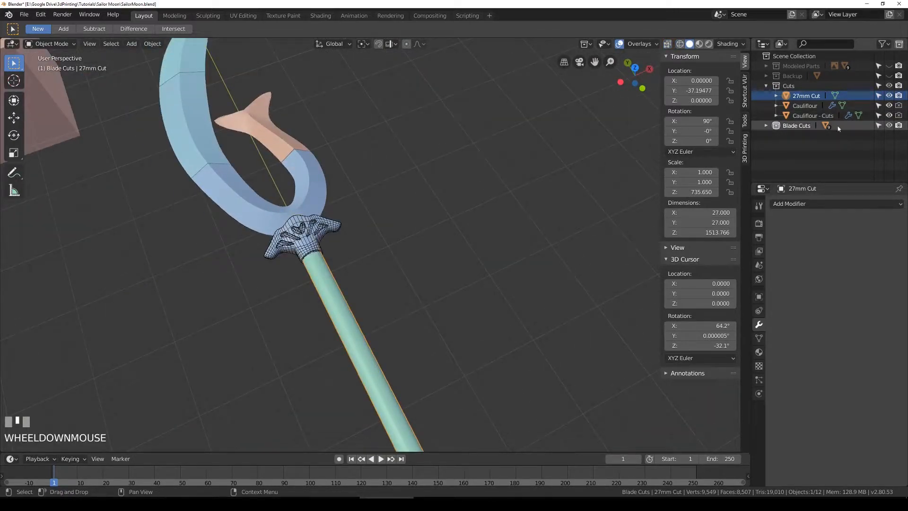
click(320, 206)
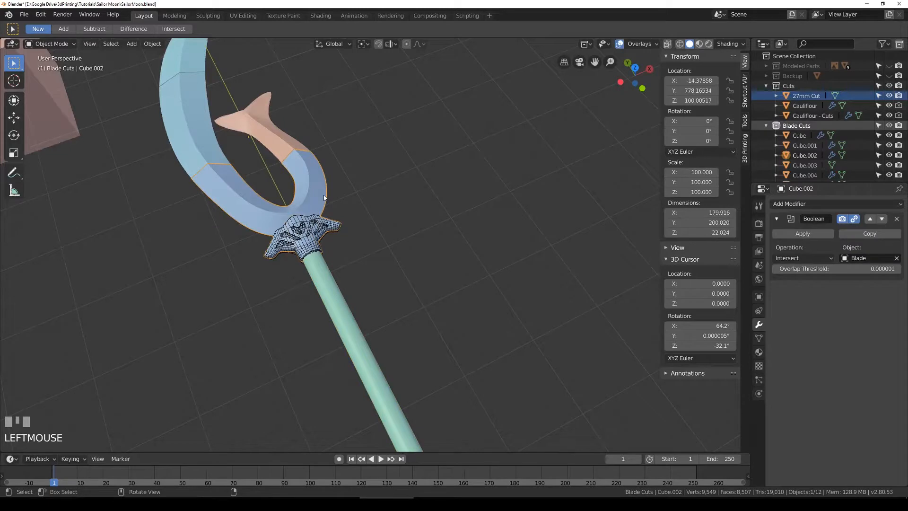
click(889, 85)
Step: Add a second Boolean modifier to the upper blade-base section Cube.002, set to Difference with the 27mm Cut object
mouse_move(331, 212)
middle_down()
mouse_move(297, 190)
mouse_move(380, 203)
middle_up()
scroll(378, 203, up, 3)
key(z)
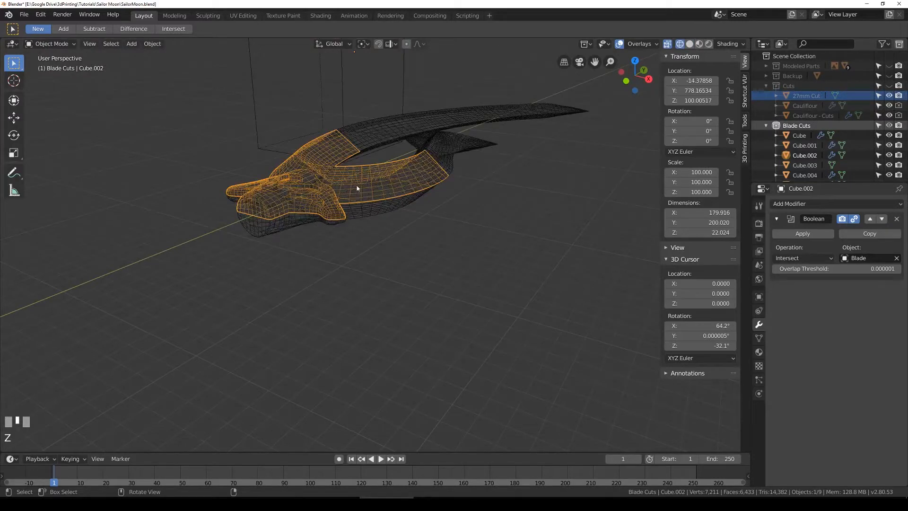
key(z)
click(777, 218)
click(791, 204)
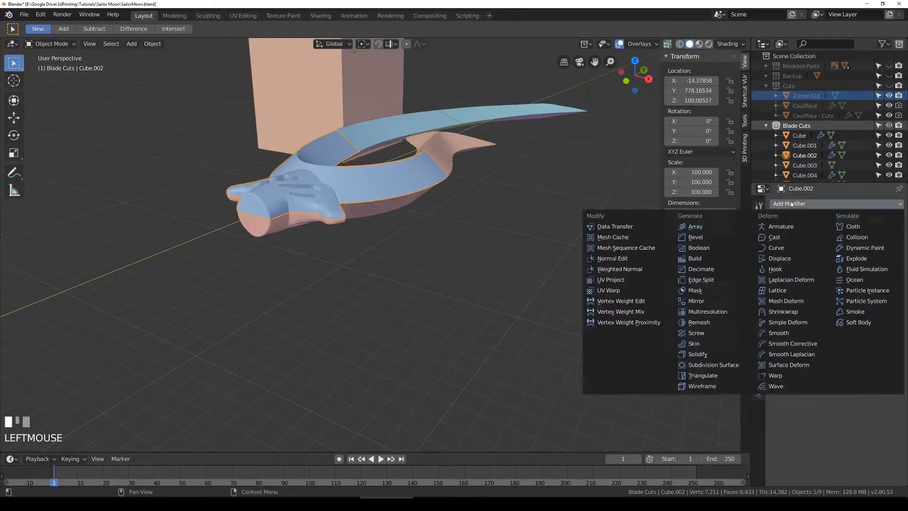
click(703, 248)
click(813, 276)
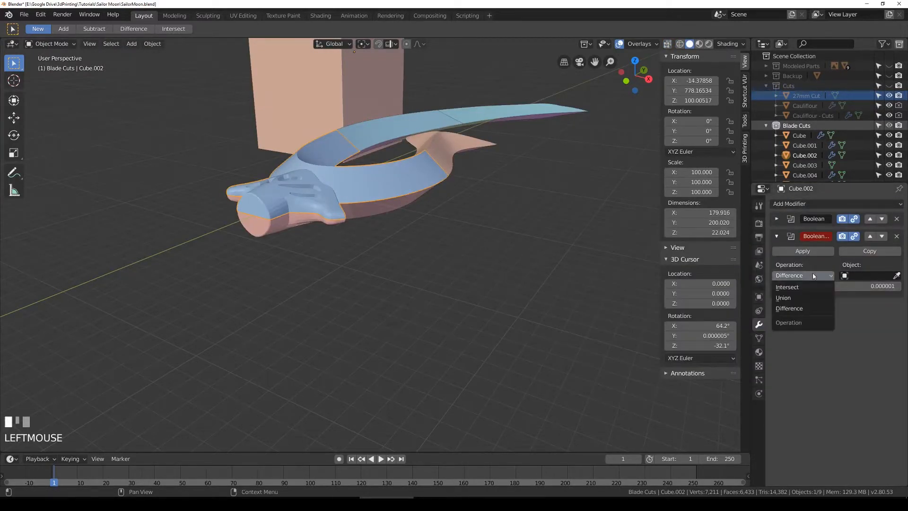
click(787, 310)
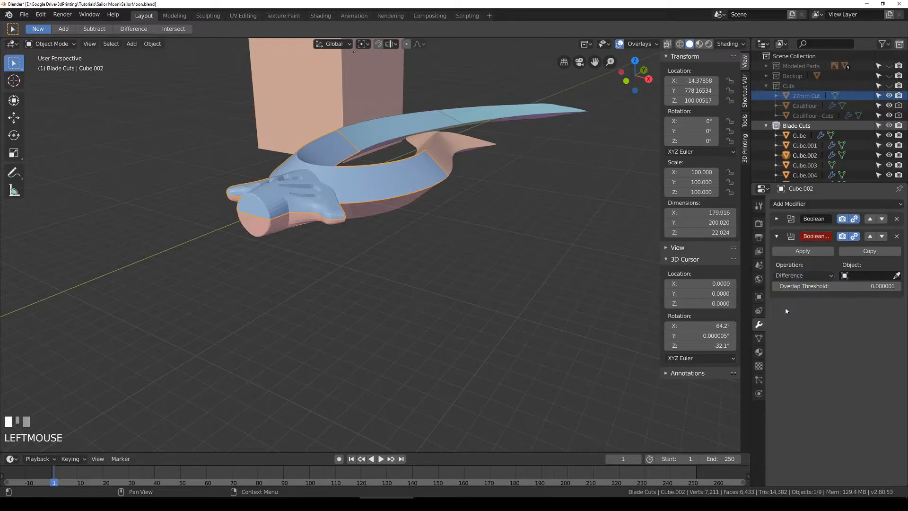
click(860, 275)
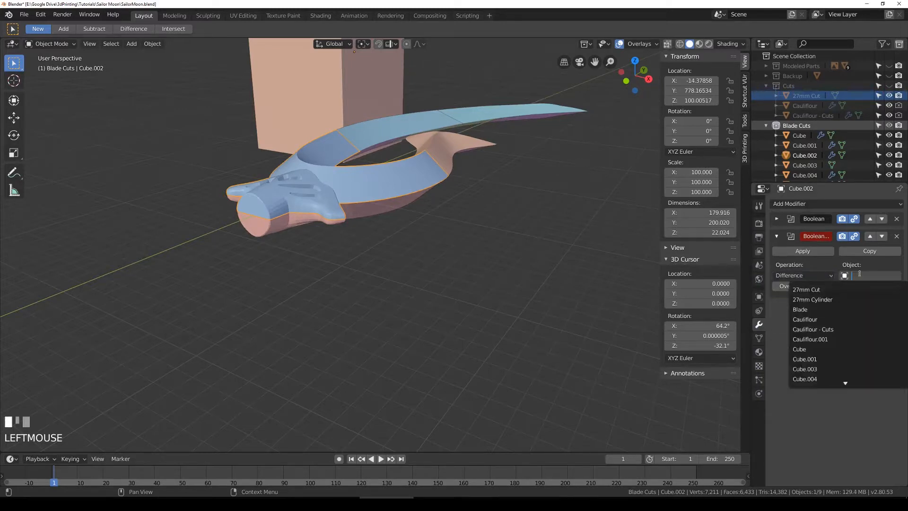
click(829, 292)
middle_drag(470, 259, 376, 170)
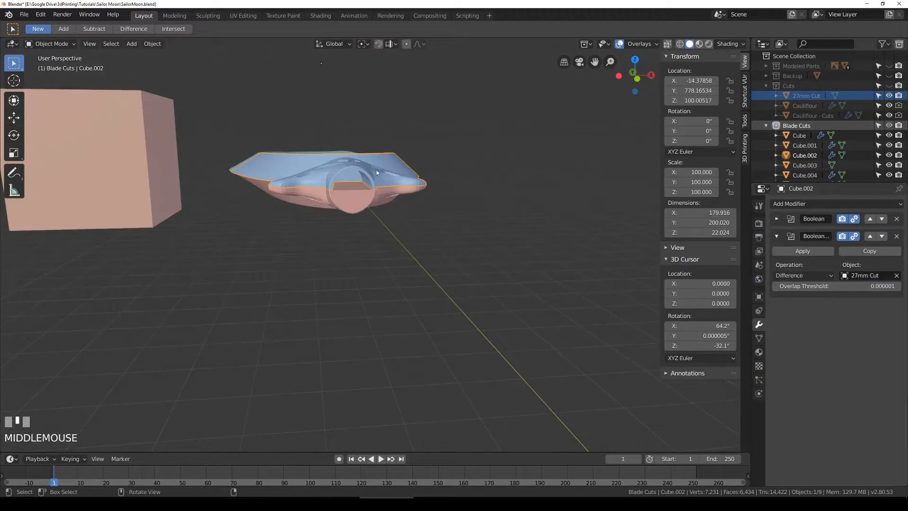
scroll(290, 148, up, 3)
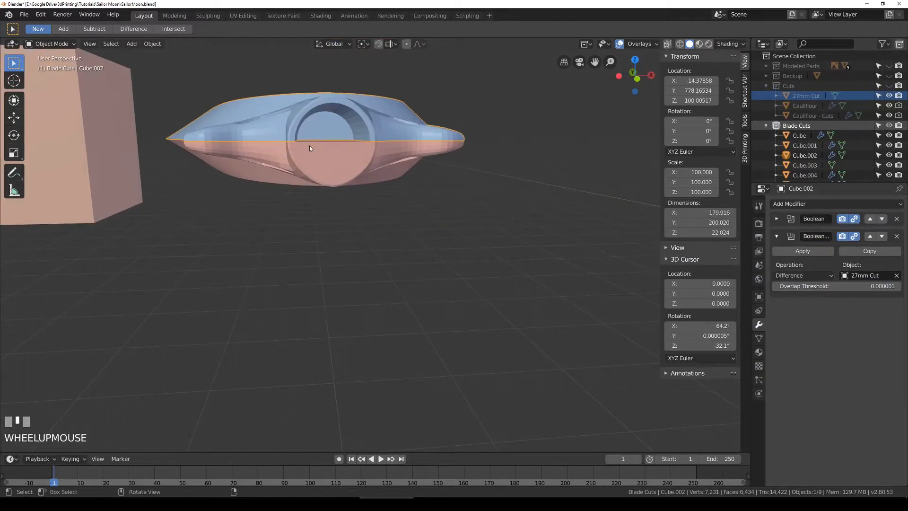
Step: Add a second Boolean modifier to the lower blade-base section Cube.005, set to Difference with the 27mm Cut object
click(351, 181)
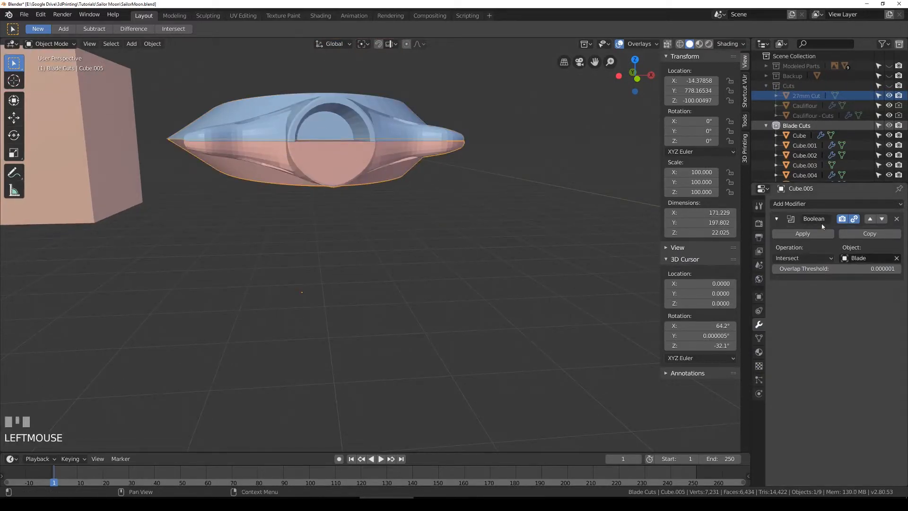
click(794, 204)
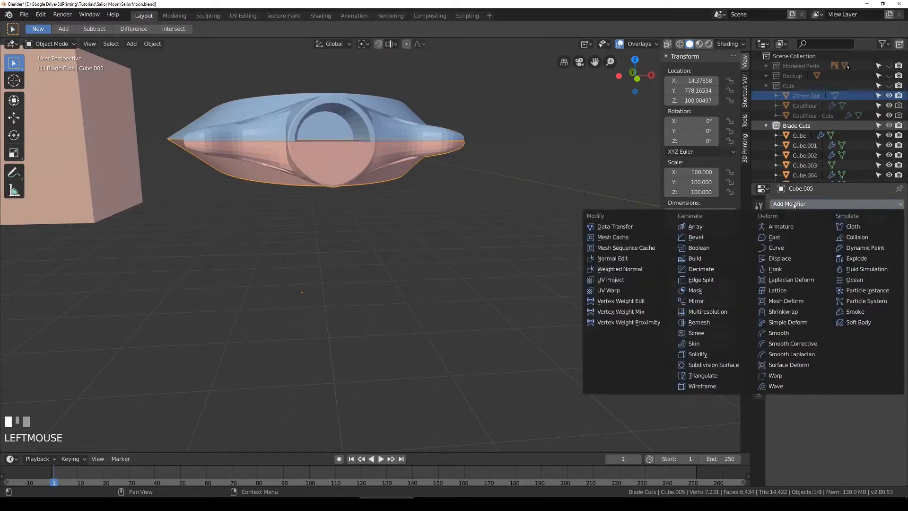
click(699, 248)
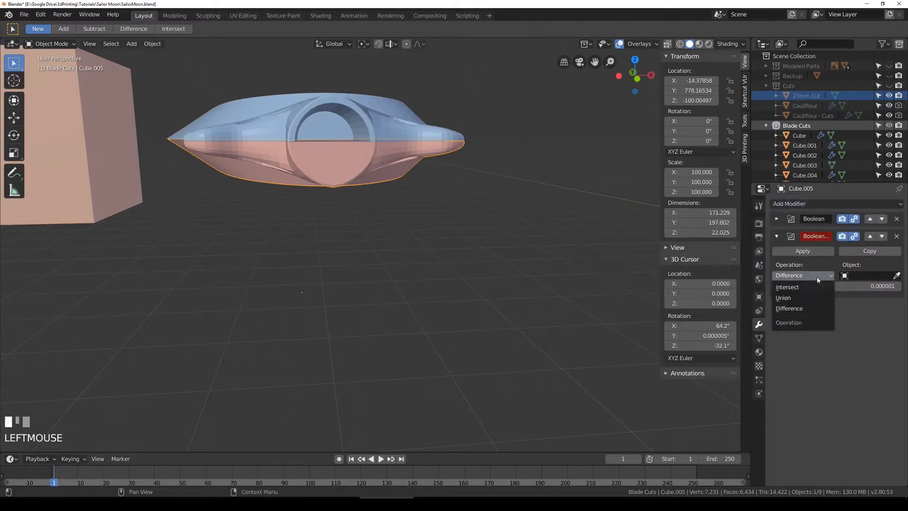
click(789, 308)
click(858, 276)
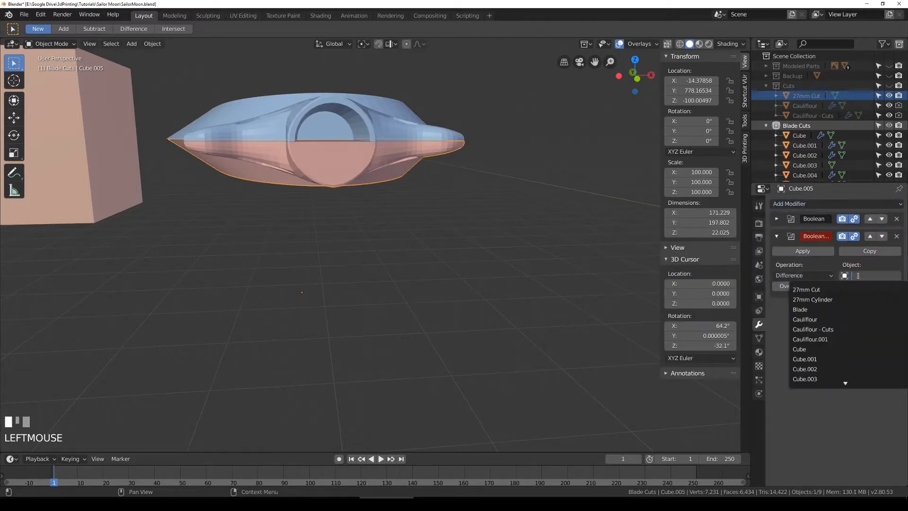
click(819, 292)
Step: Examine the rod socket in the blade base in solid and wireframe views and compare it with the pipe reference picture
mouse_move(429, 189)
middle_down()
mouse_move(384, 211)
mouse_move(410, 260)
mouse_move(424, 212)
mouse_move(345, 231)
mouse_move(250, 212)
mouse_move(263, 204)
middle_up()
scroll(424, 214, down, 3)
key(z)
scroll(367, 243, up, 3)
key(z)
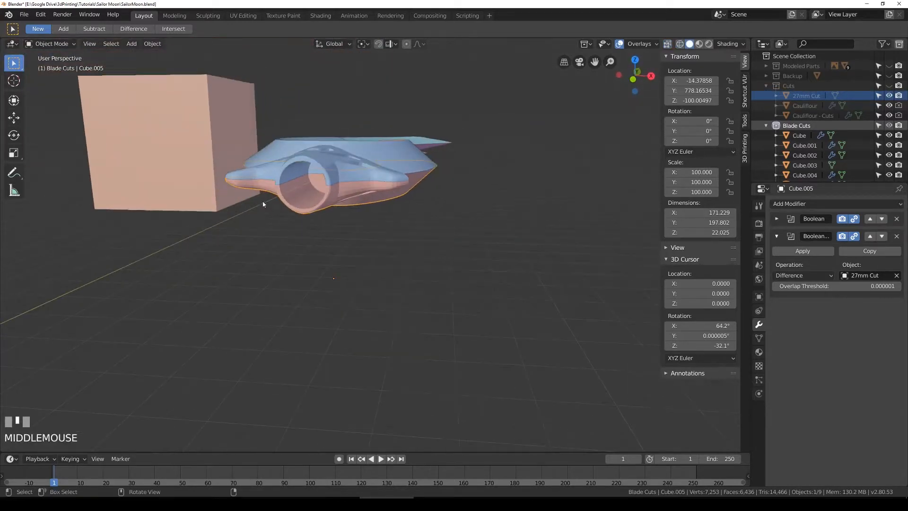
middle_drag(329, 246, 349, 306)
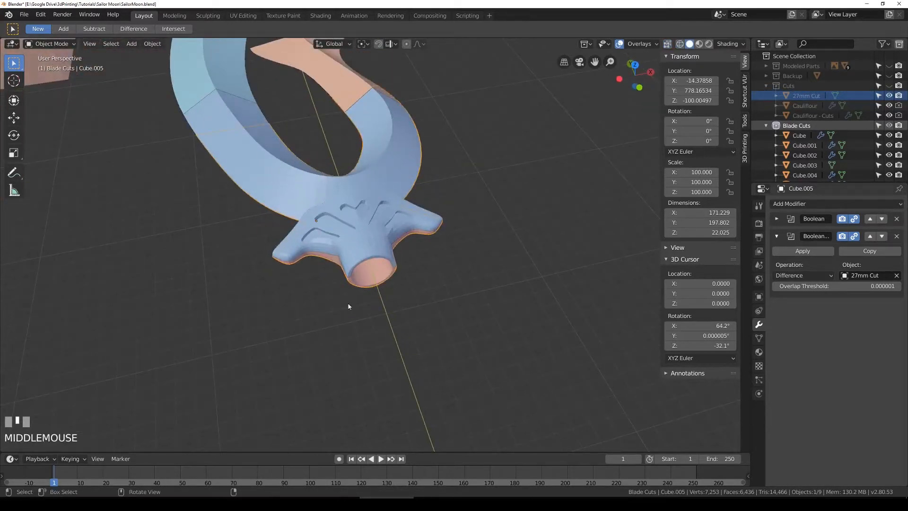
middle_drag(400, 267, 395, 246)
mouse_move(395, 246)
middle_down()
mouse_move(395, 274)
mouse_move(404, 265)
mouse_move(391, 255)
mouse_move(392, 231)
mouse_move(402, 262)
middle_up()
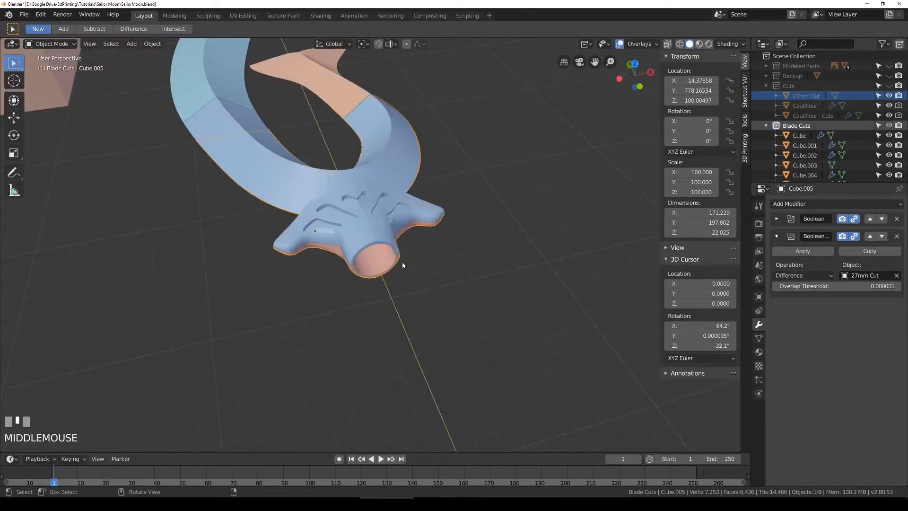
key(KP_7)
key(z)
scroll(396, 264, down, 3)
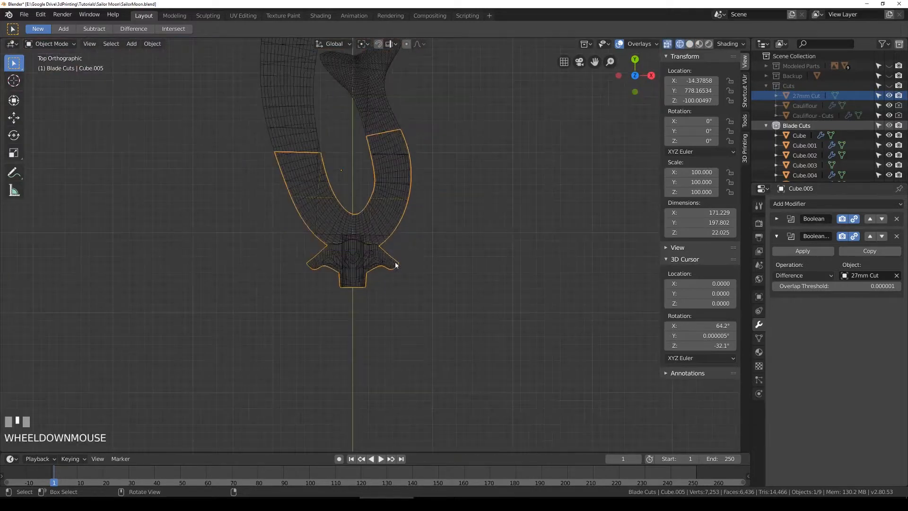
key(z)
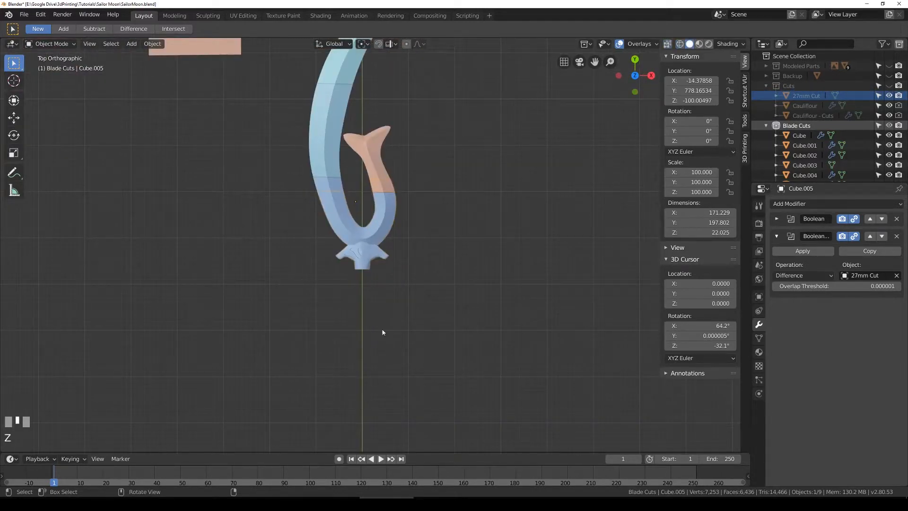
scroll(387, 286, down, 2)
scroll(387, 286, up, 3)
key(z)
scroll(367, 300, up, 2)
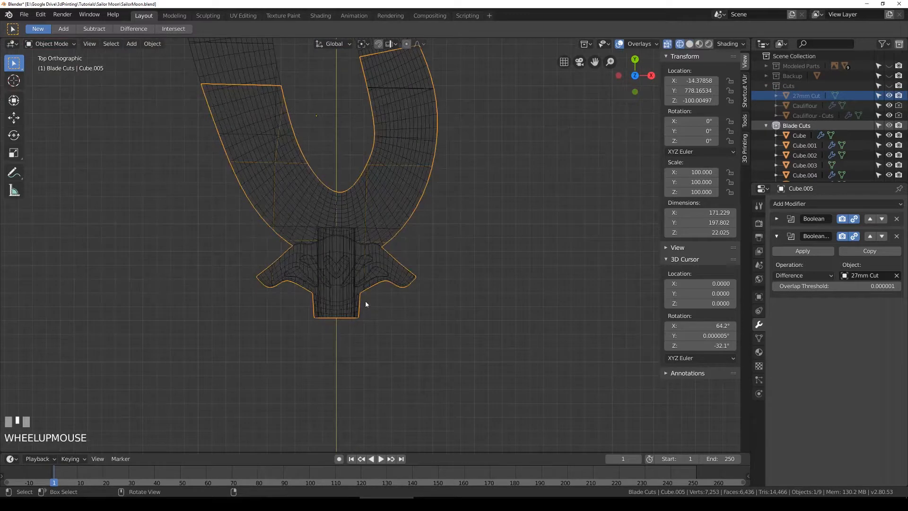
scroll(339, 282, up, 3)
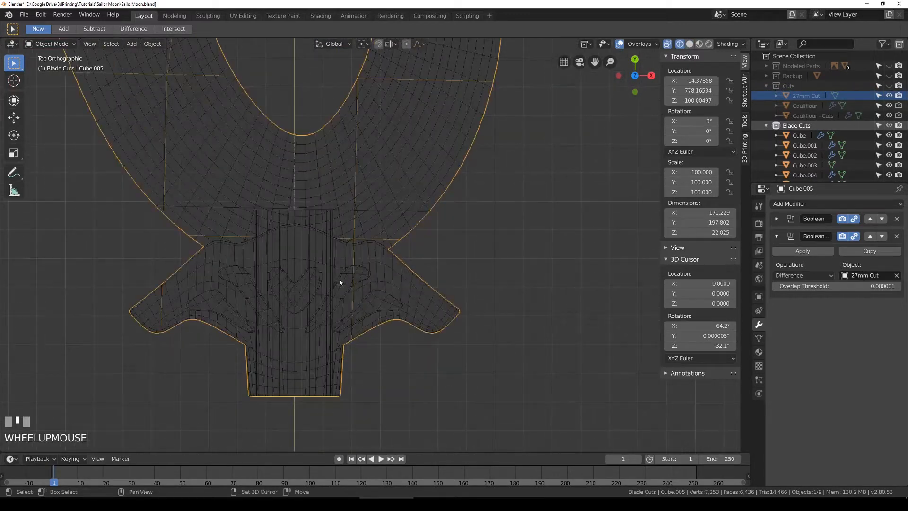
shift+middle_drag(340, 282, 425, 282)
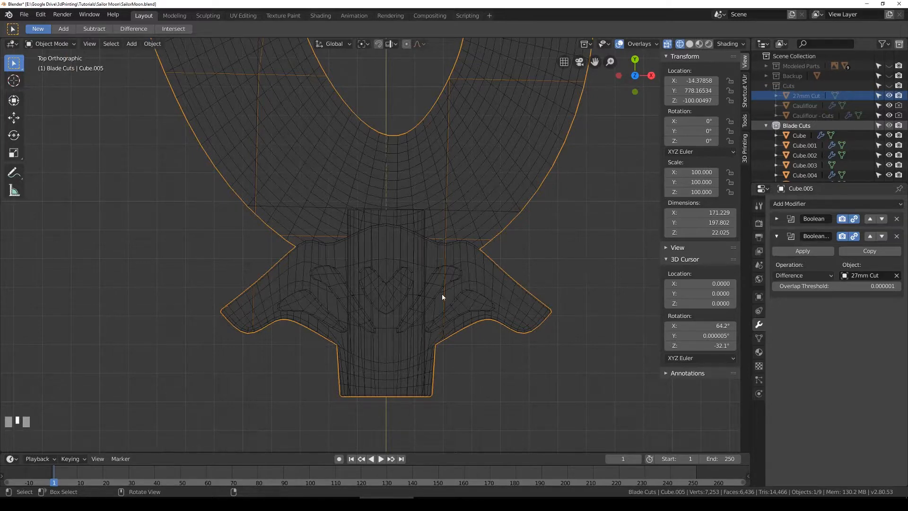
click(603, 502)
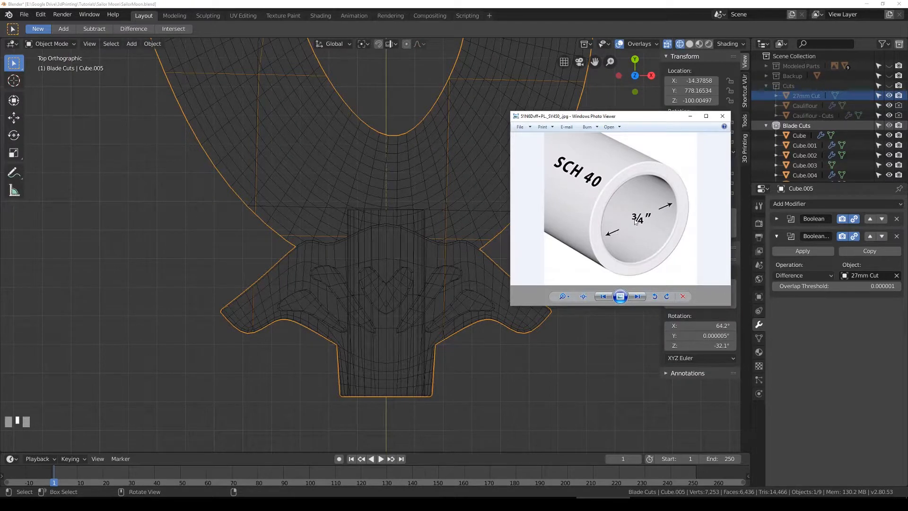
click(691, 117)
Step: Return the model to solid shading and save the SailorMoon.blend file
key(shift+z)
mouse_move(410, 327)
middle_down()
mouse_move(399, 315)
mouse_move(404, 278)
middle_up()
scroll(401, 288, down, 2)
scroll(402, 284, down, 1)
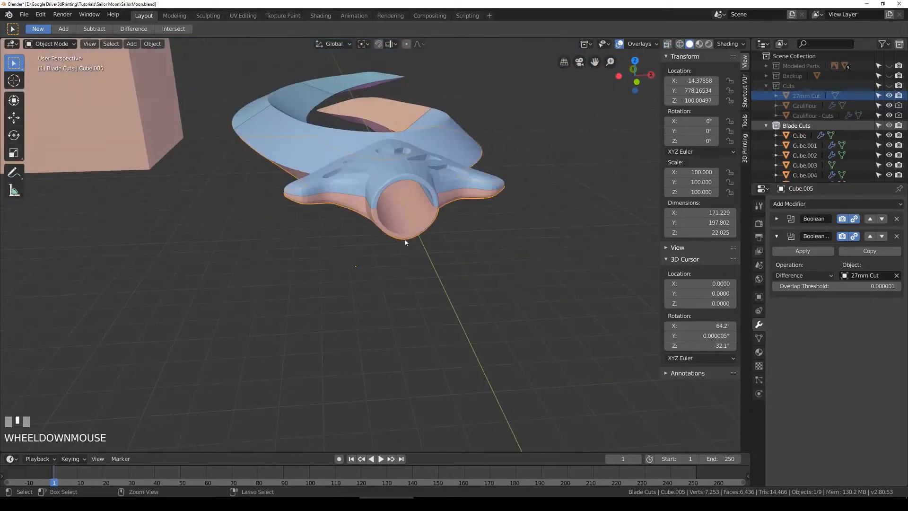
key(ctrl+s)
scroll(406, 242, down, 2)
key(KP_7)
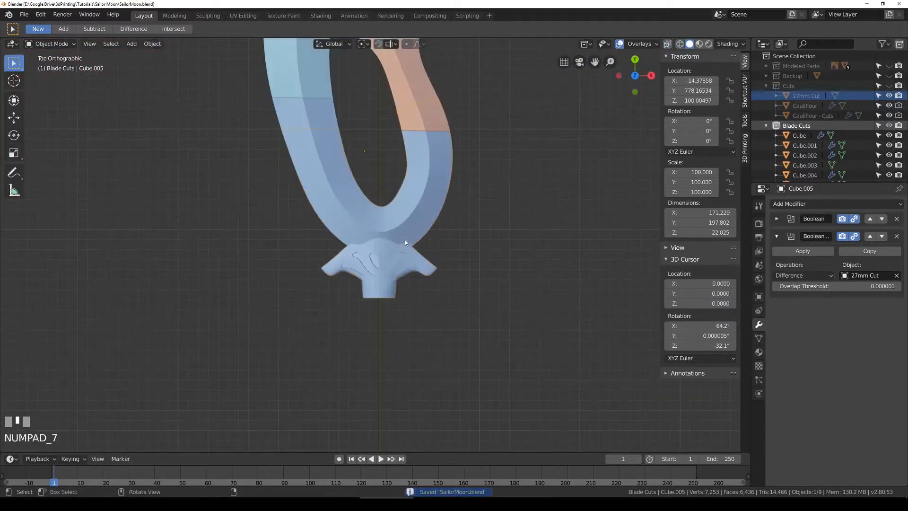
scroll(403, 241, down, 2)
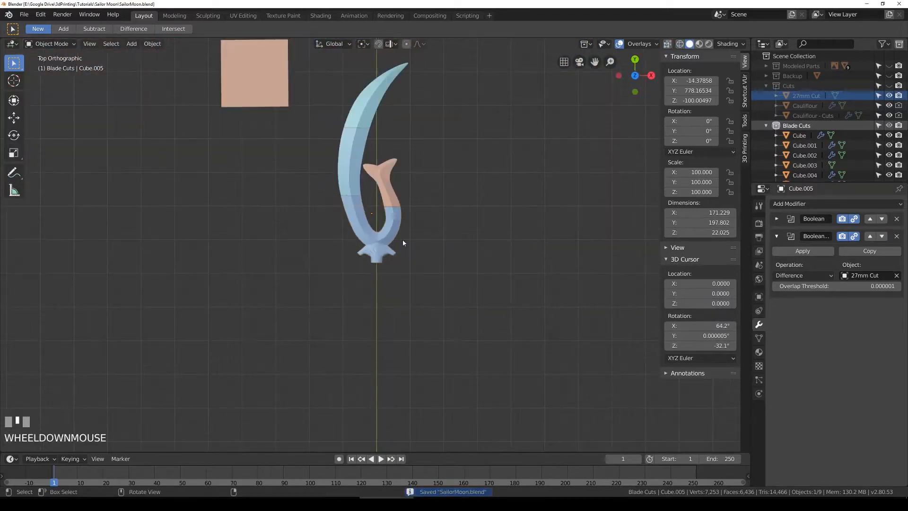
Step: Show the Modeled Parts collection and collapse the Blade Cuts and Cuts collections in the outliner
click(766, 125)
click(889, 65)
scroll(448, 288, down, 4)
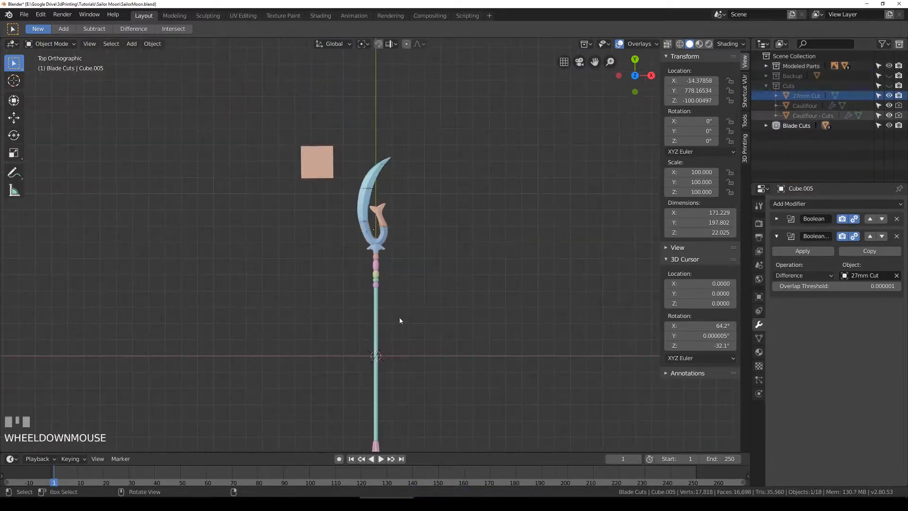
scroll(404, 316, up, 2)
shift+middle_drag(407, 312, 413, 184)
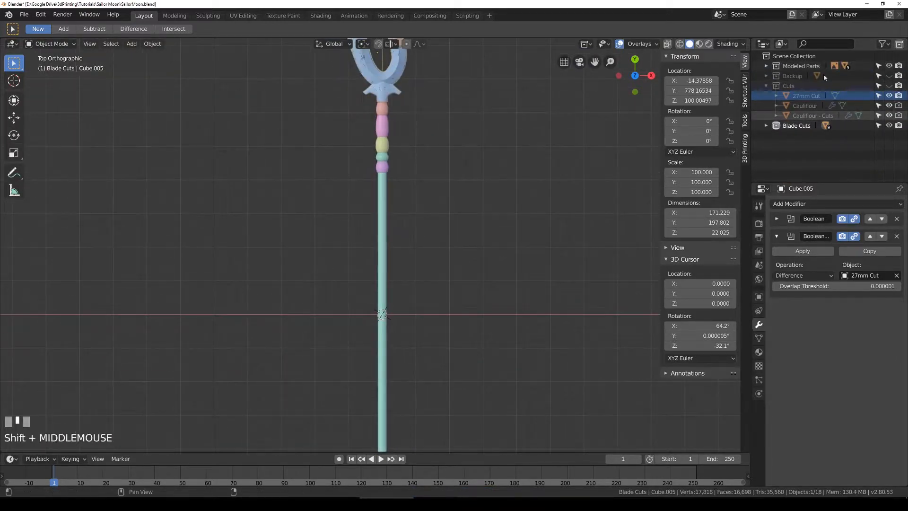
click(766, 86)
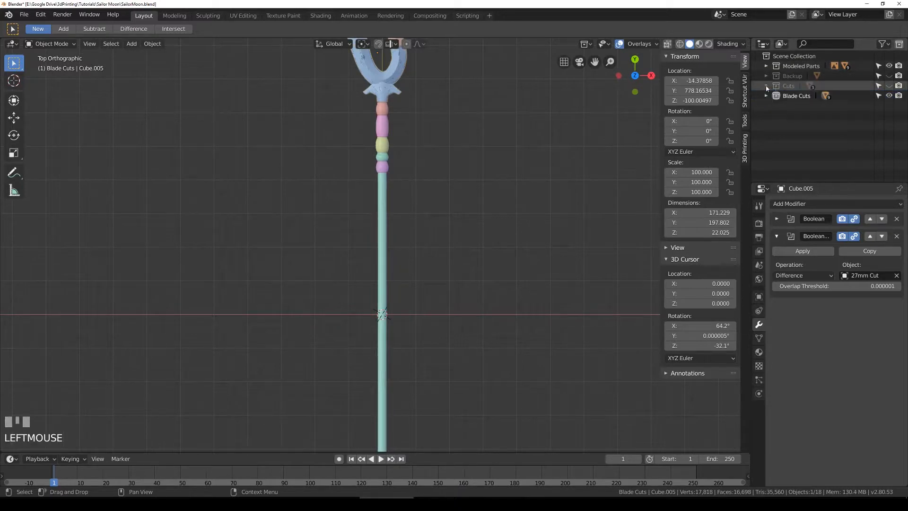
Step: Add a Boolean Difference modifier using 27mm Cut to the handle bead directly below the blade base
click(379, 109)
scroll(379, 109, up, 5)
key(z)
shift+middle_drag(441, 100, 405, 264)
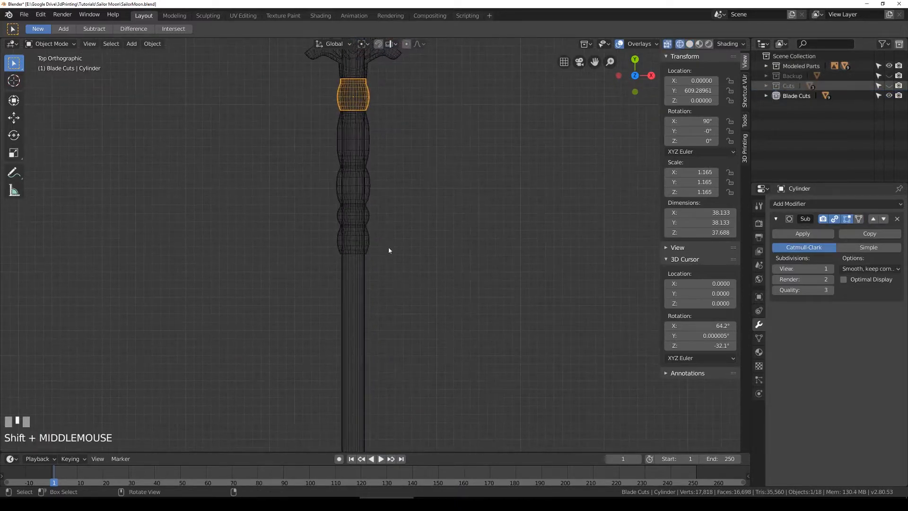
key(shift+z)
click(356, 312)
click(365, 95)
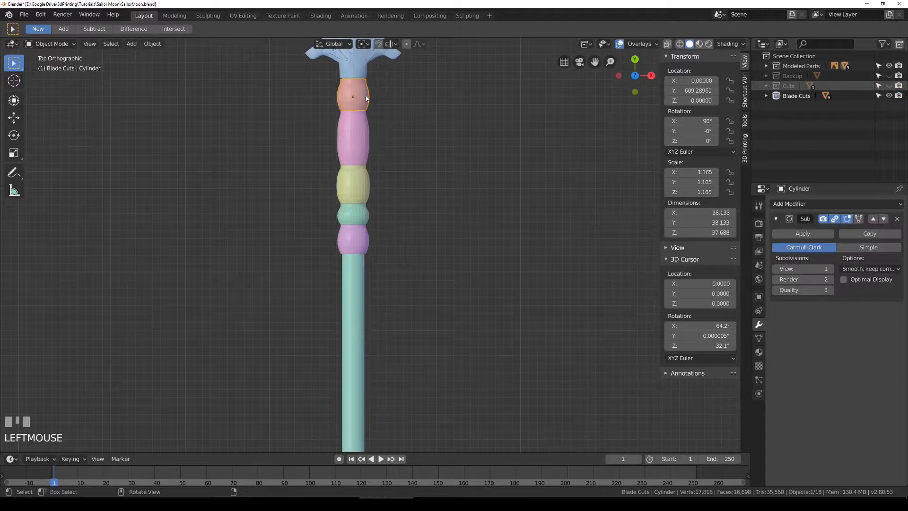
click(794, 205)
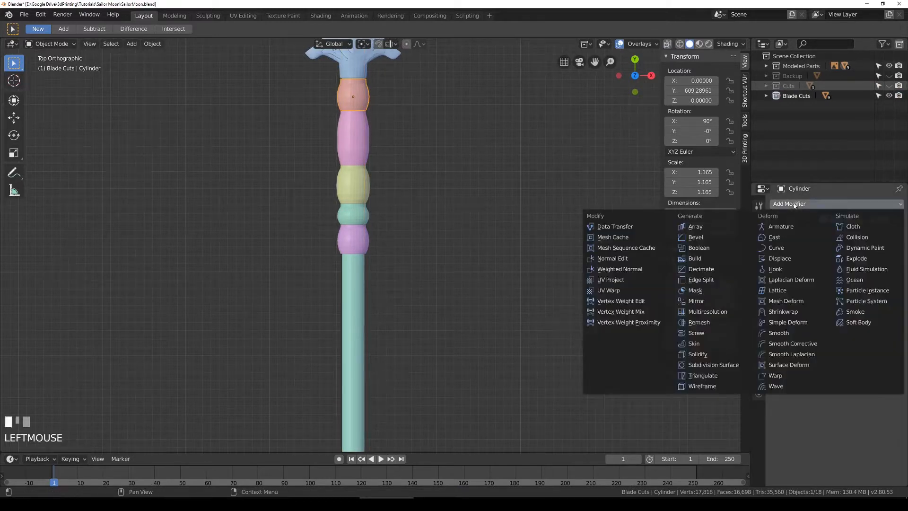
click(699, 248)
click(868, 276)
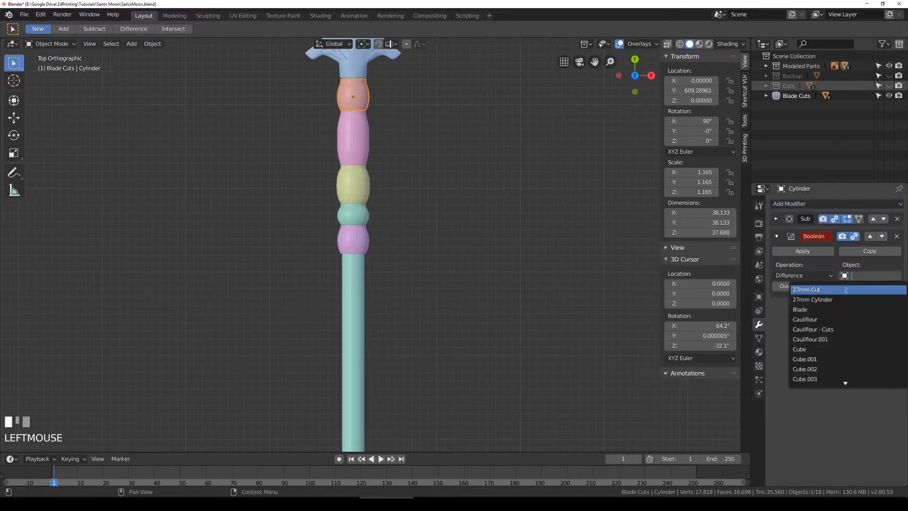
click(812, 299)
Step: Add a Boolean Difference modifier using 27mm Cut to the long pink handle bead, Cylinder.001
click(354, 136)
click(791, 204)
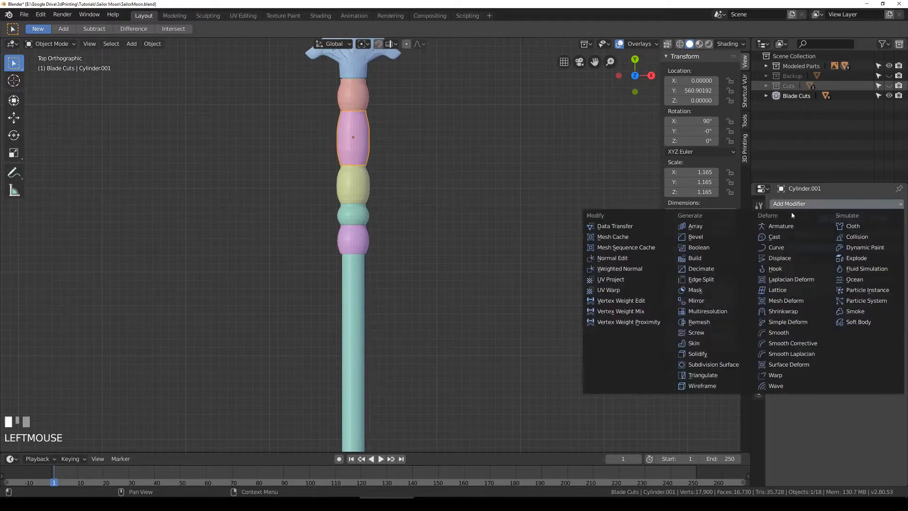
click(699, 247)
click(868, 350)
click(818, 365)
Step: Add a Boolean Difference modifier using 27mm Cut to the yellow handle bead, Cylinder.002
click(364, 186)
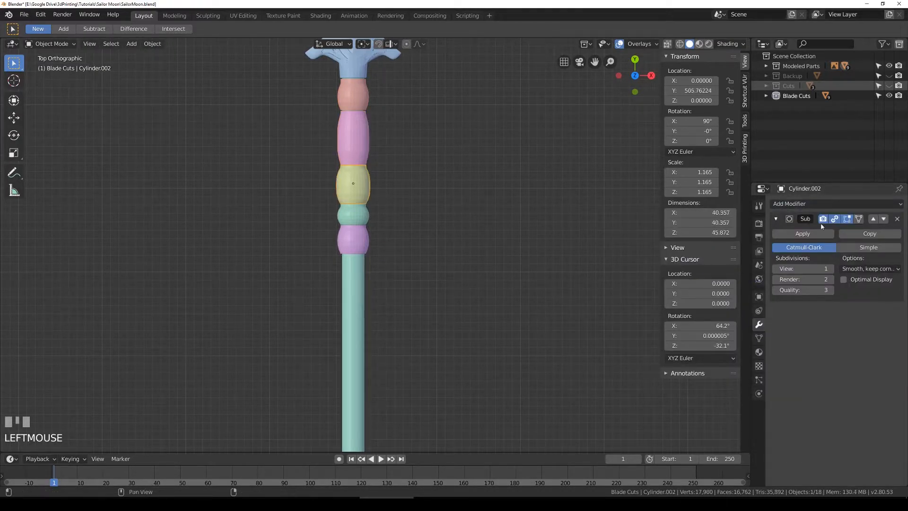
click(804, 204)
click(699, 248)
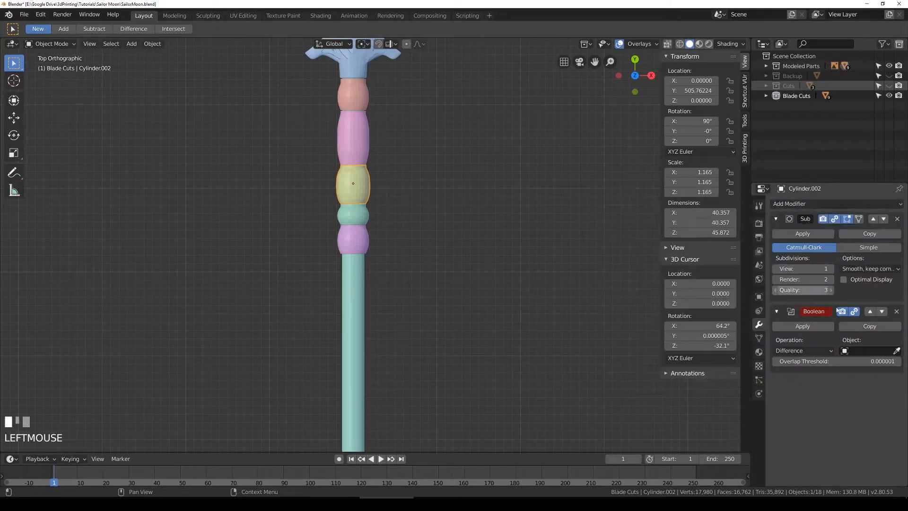
click(867, 351)
click(818, 365)
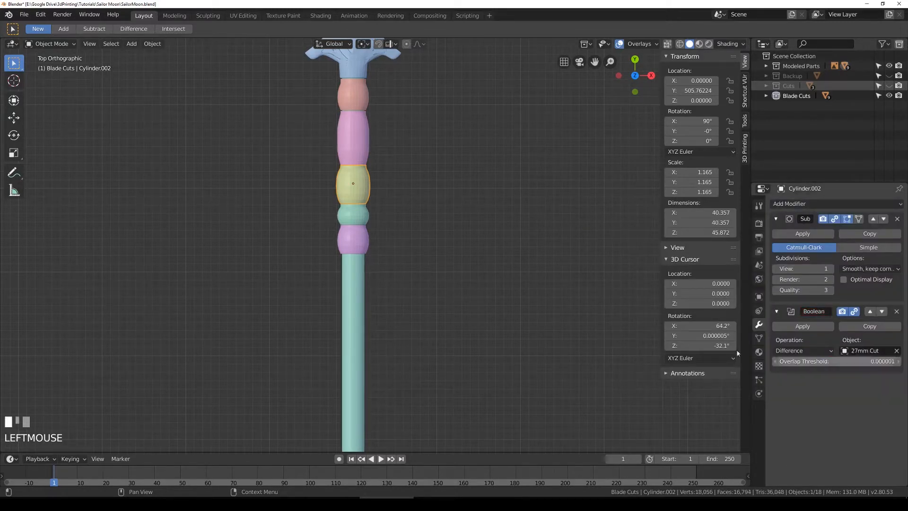
Step: Add a Boolean Difference modifier using 27mm Cut to the short teal handle bead, Cylinder.003
click(364, 220)
key(z)
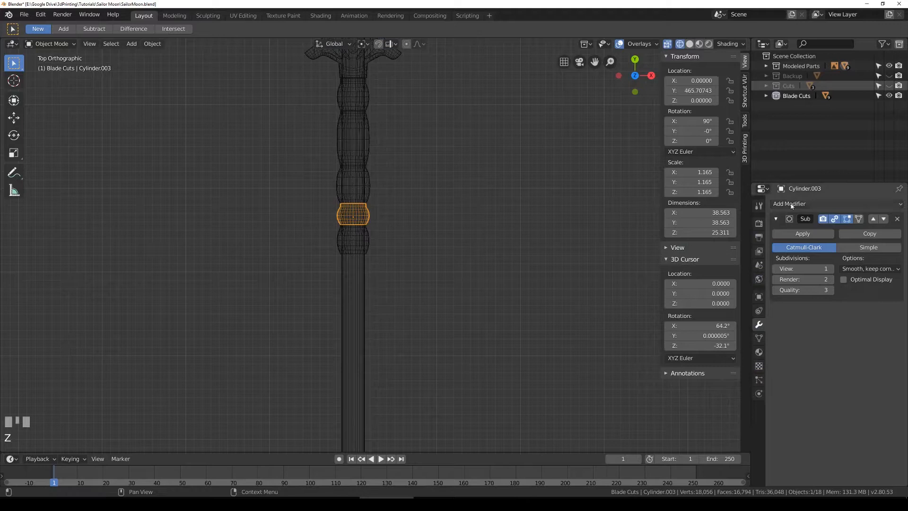
click(804, 204)
click(718, 254)
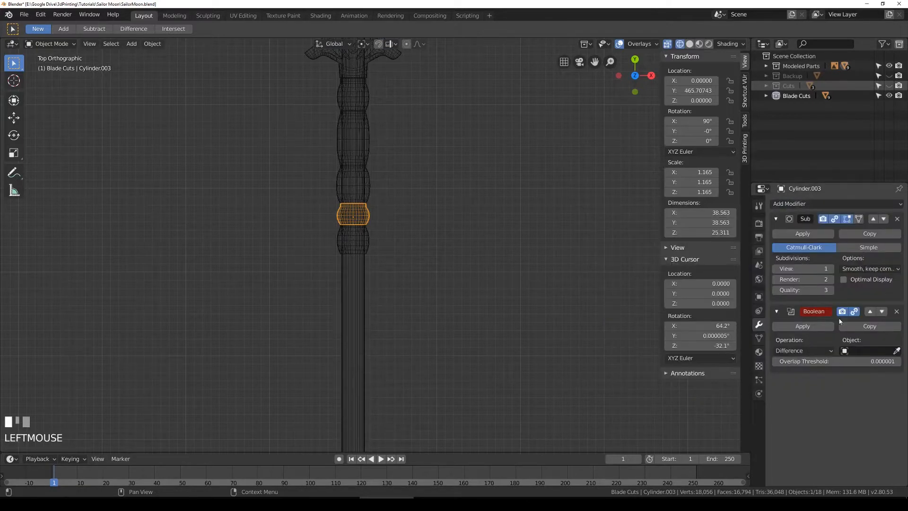
click(866, 351)
click(841, 365)
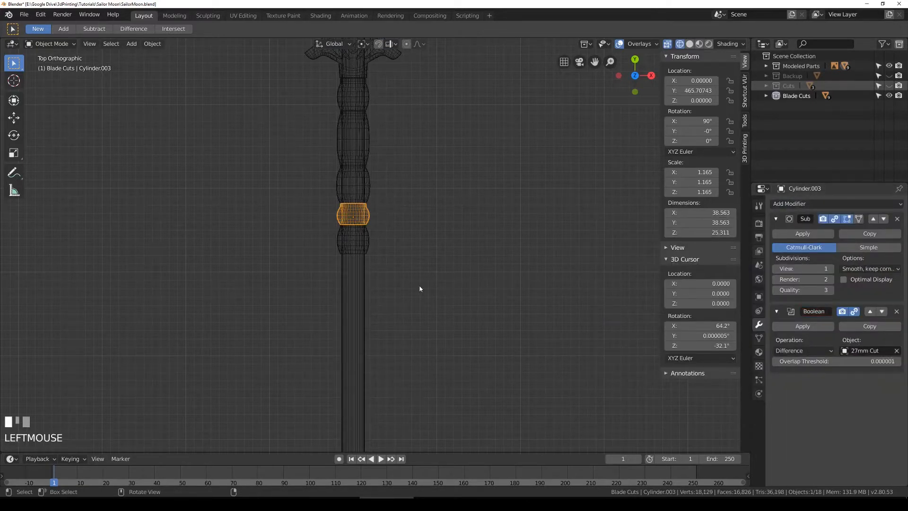
Step: Add a Boolean Difference modifier using 27mm Cut to the lowest handle bead, Cylinder.004
click(365, 242)
click(796, 206)
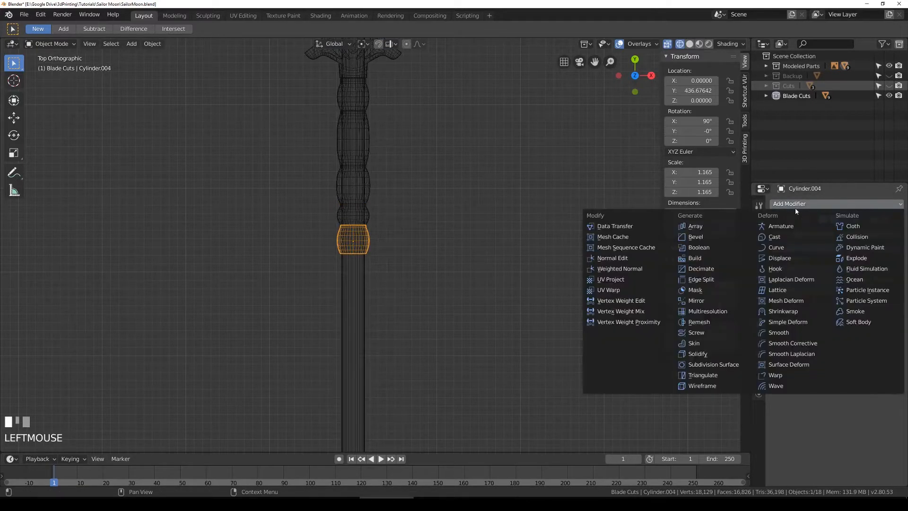
click(699, 247)
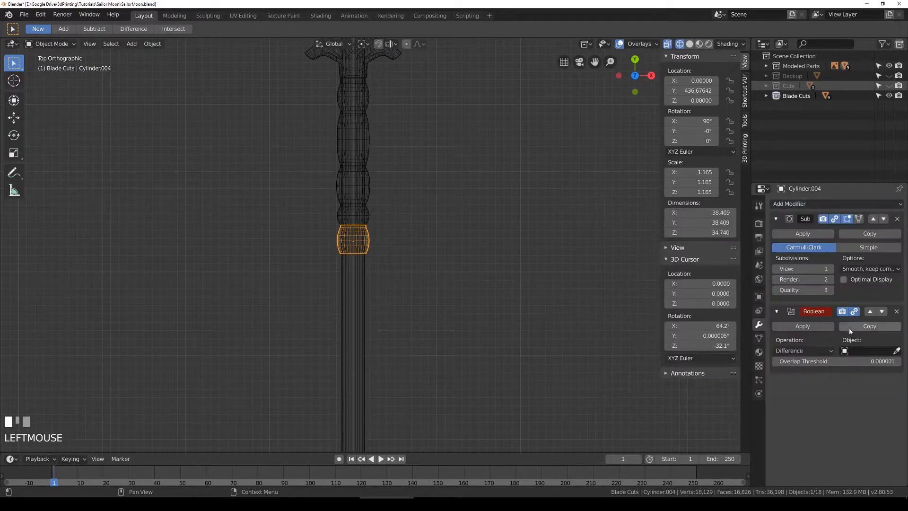
click(859, 350)
click(844, 373)
Step: Select the pink finned piece near the lower end of the rod, Cylinder.005, and collapse its Bevel modifier settings
scroll(452, 351, down, 5)
key(z)
shift+middle_drag(452, 342, 436, 216)
scroll(410, 322, down, 6)
shift+middle_drag(404, 293, 428, 233)
scroll(427, 236, up, 4)
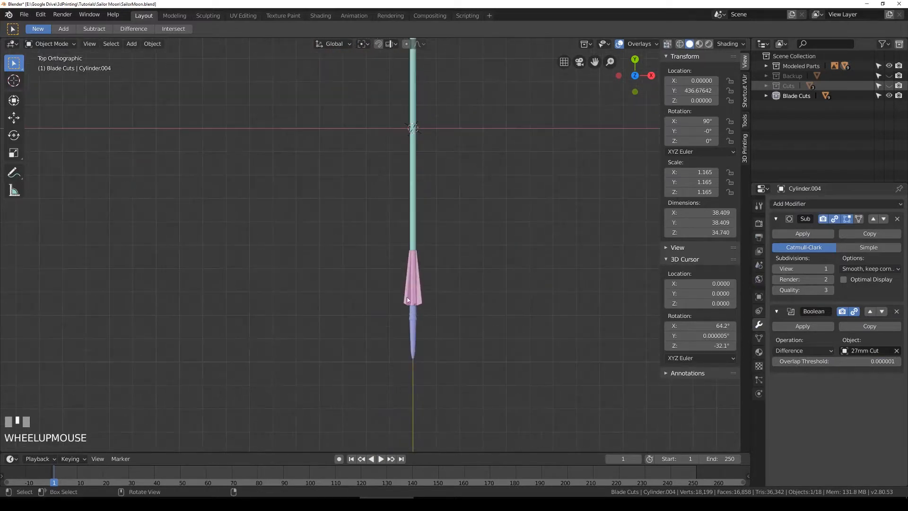
click(416, 283)
scroll(462, 284, up, 1)
scroll(462, 283, up, 4)
key(z)
shift+middle_drag(592, 304, 483, 229)
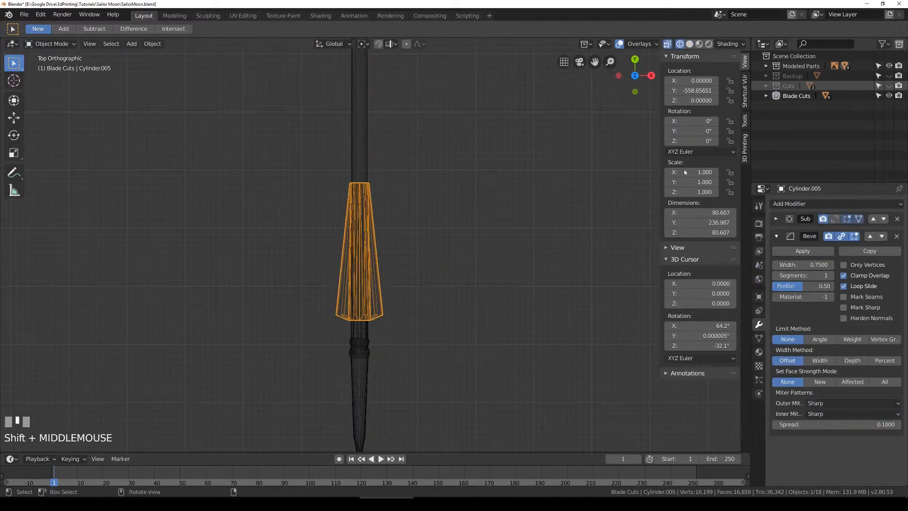
click(776, 236)
key(z)
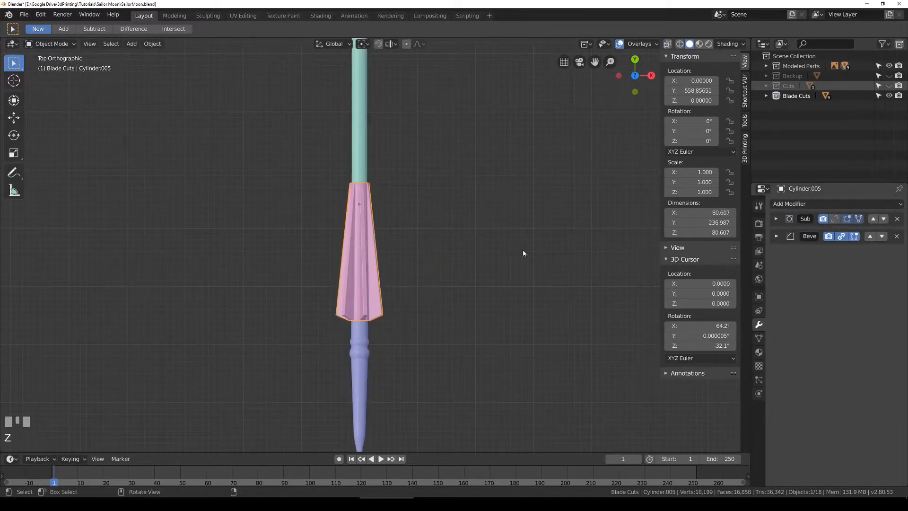
scroll(372, 272, up, 4)
key(z)
mouse_move(371, 272)
shift+middle_down()
mouse_move(370, 317)
mouse_move(391, 243)
shift+middle_up()
key(z)
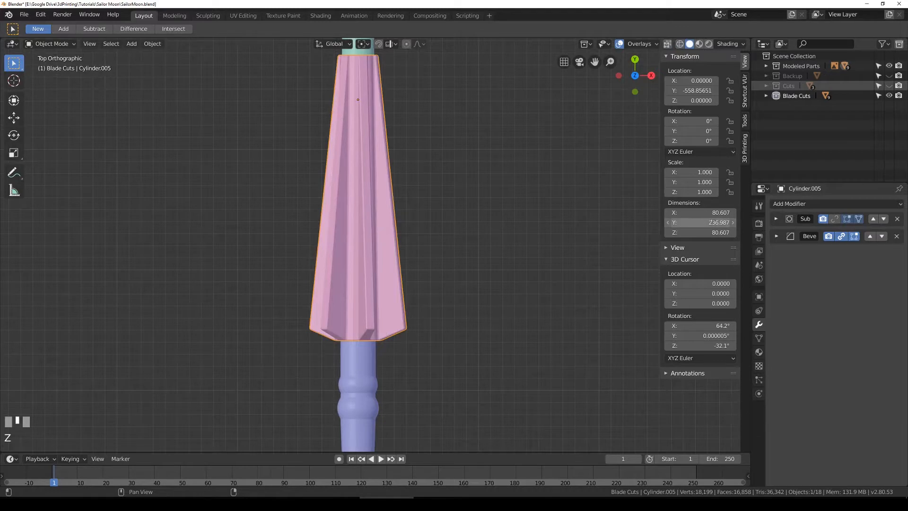
scroll(397, 209, down, 2)
scroll(478, 221, up, 1)
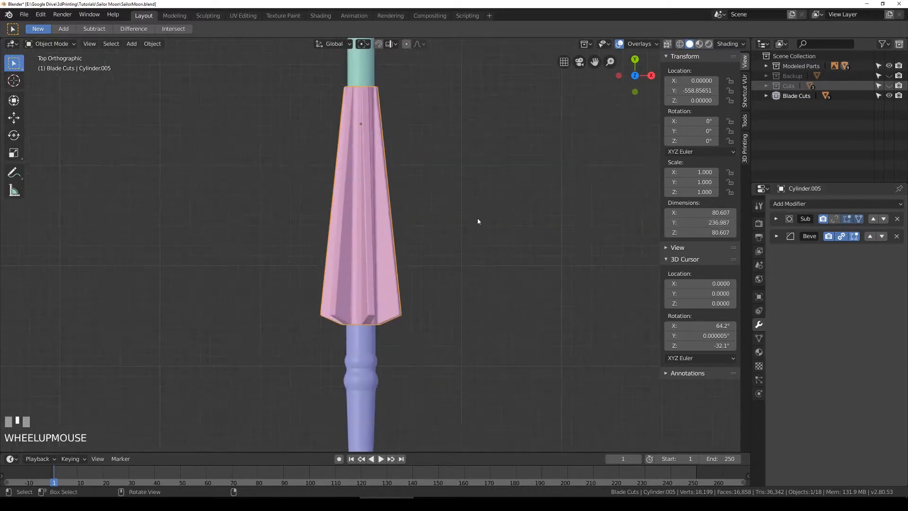
key(s)
key(z)
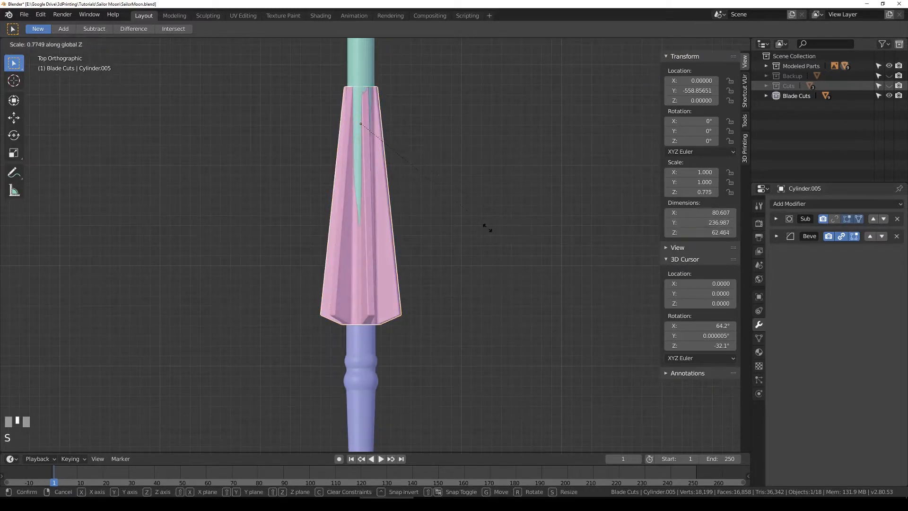
right_click(430, 227)
click(390, 260)
key(s)
key(z)
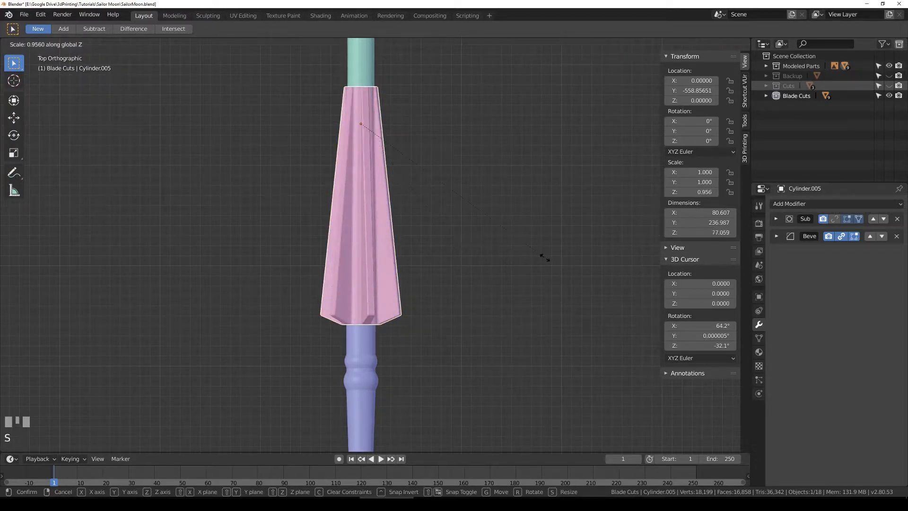
right_click(562, 264)
middle_drag(562, 263, 501, 277)
key(s)
key(y)
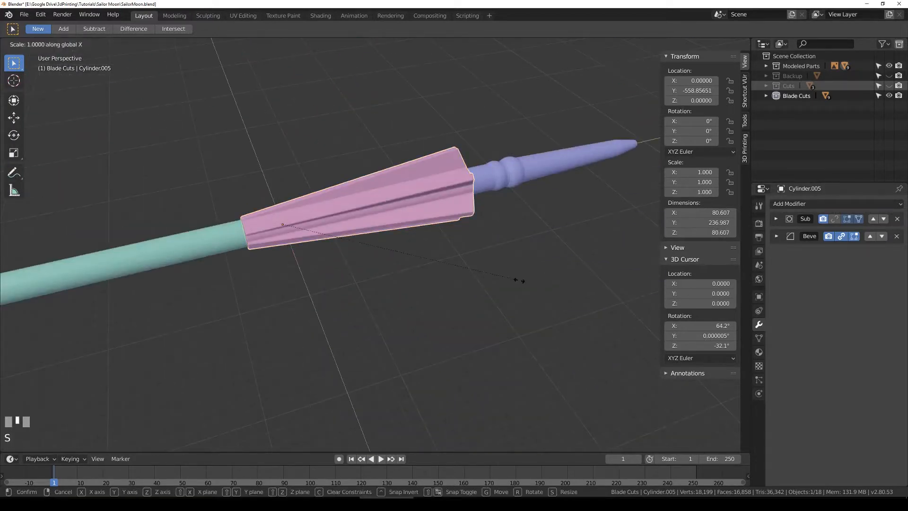
right_click(484, 265)
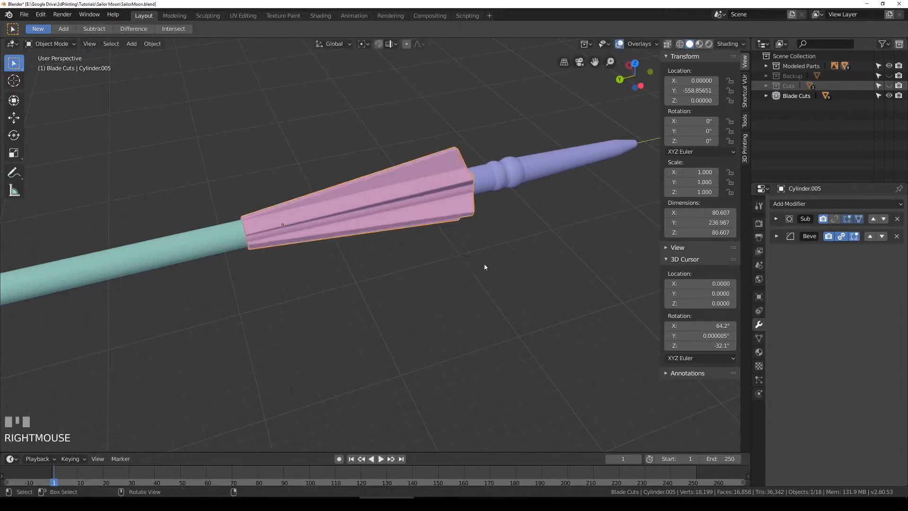
middle_drag(530, 223, 474, 263)
key(KP_7)
key(shift+z)
click(131, 44)
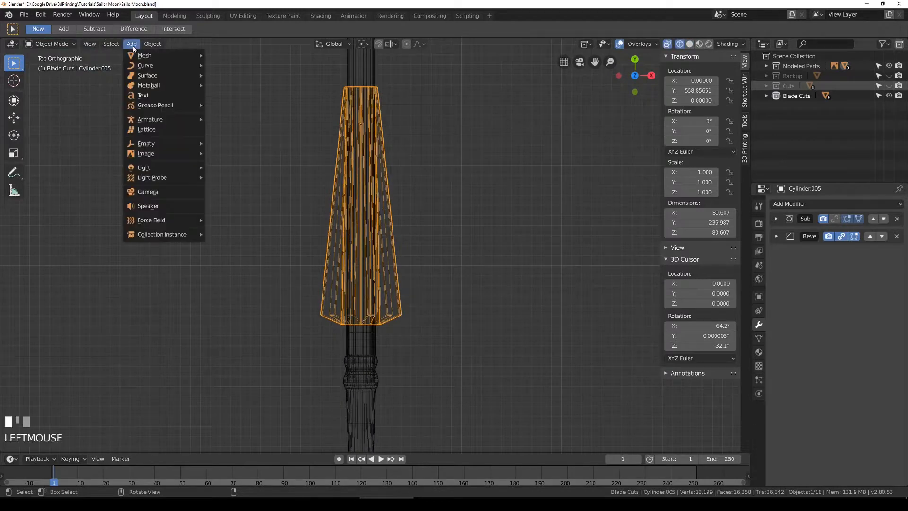
mouse_move(154, 58)
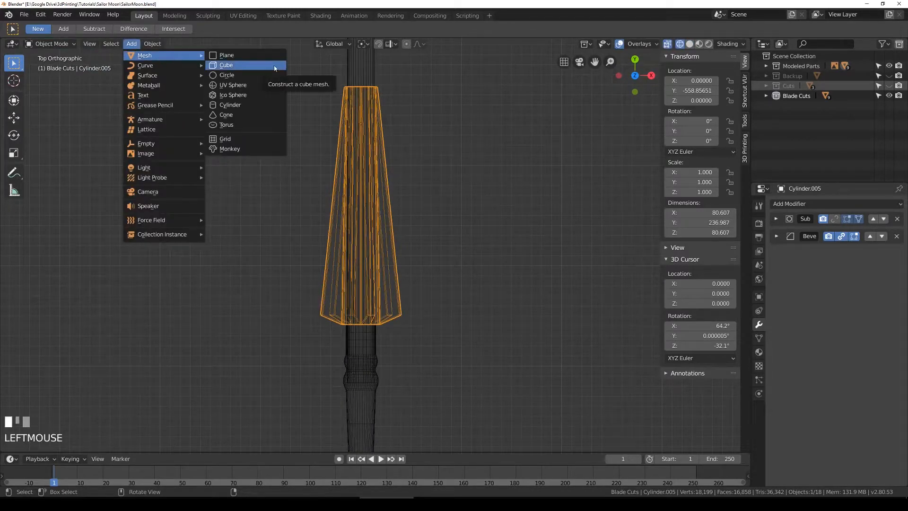
click(758, 206)
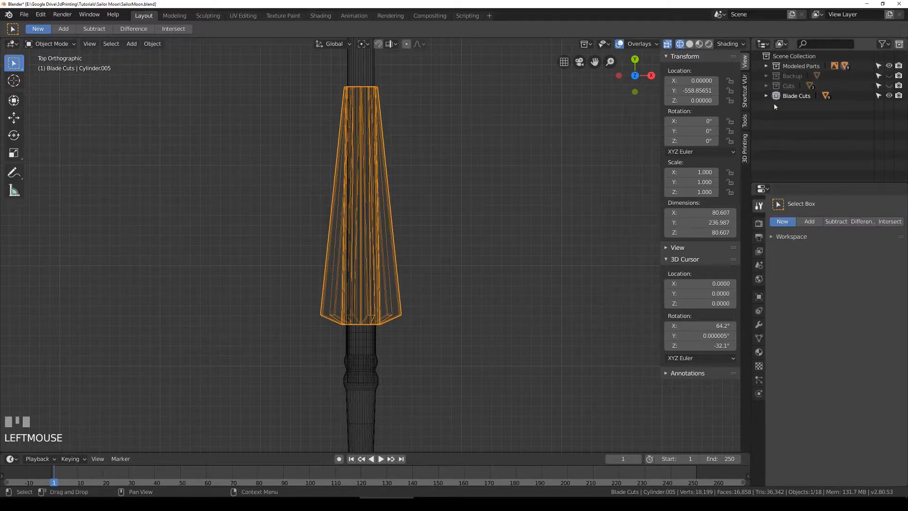
click(758, 279)
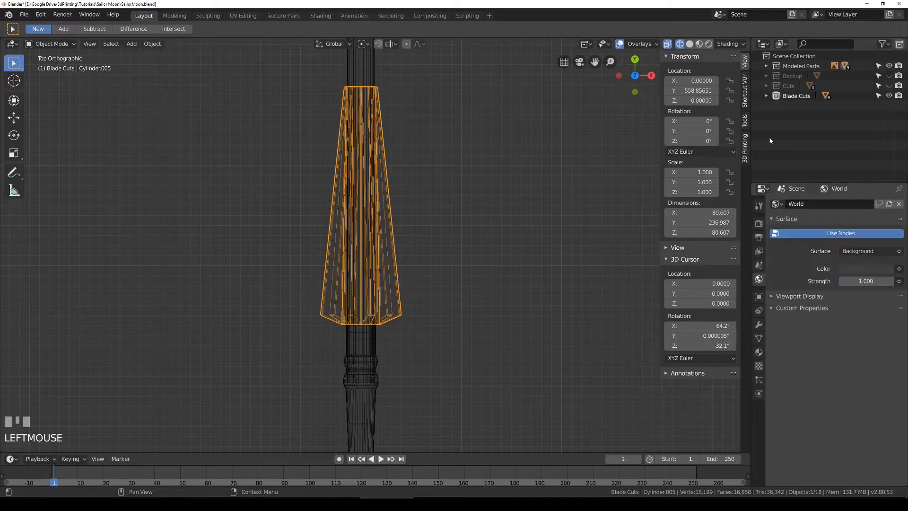
Step: Expand the Modeled Parts collection in the outliner to list its objects
click(766, 65)
scroll(786, 105, down, 3)
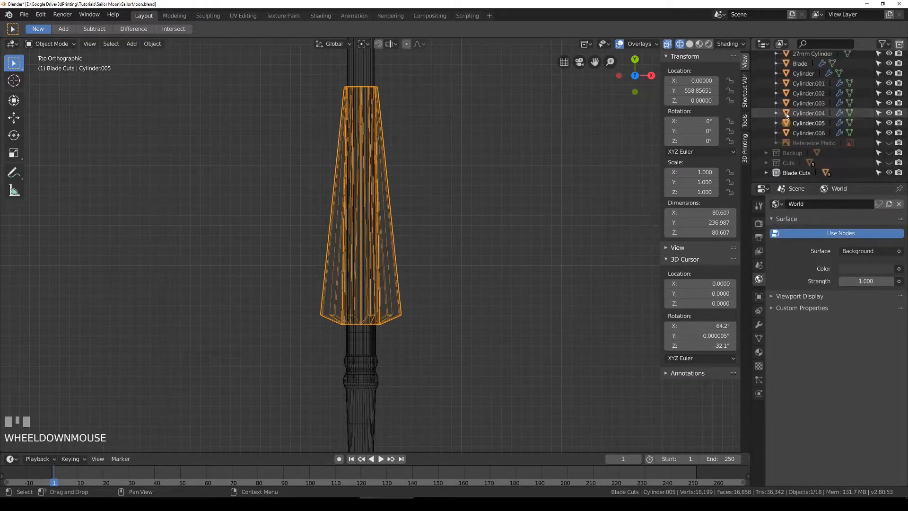
scroll(795, 123, up, 3)
click(377, 148)
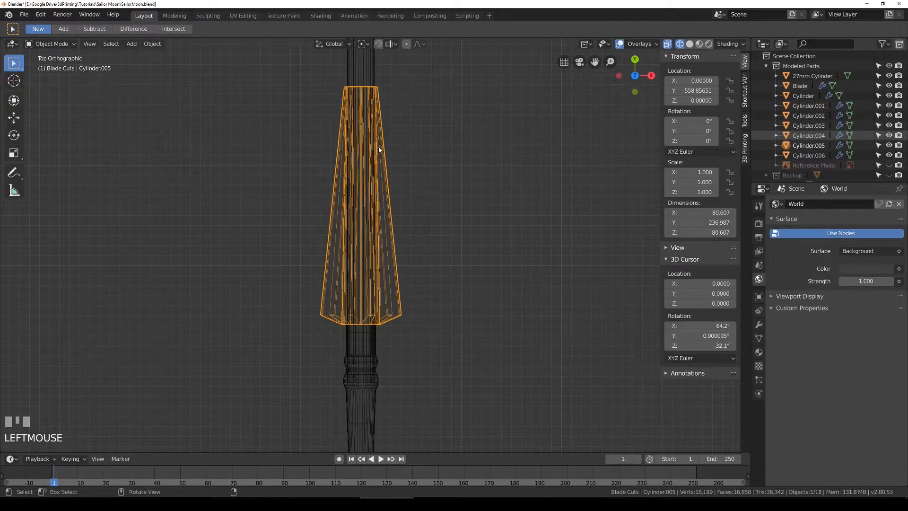
scroll(814, 104, down, 2)
scroll(817, 98, up, 2)
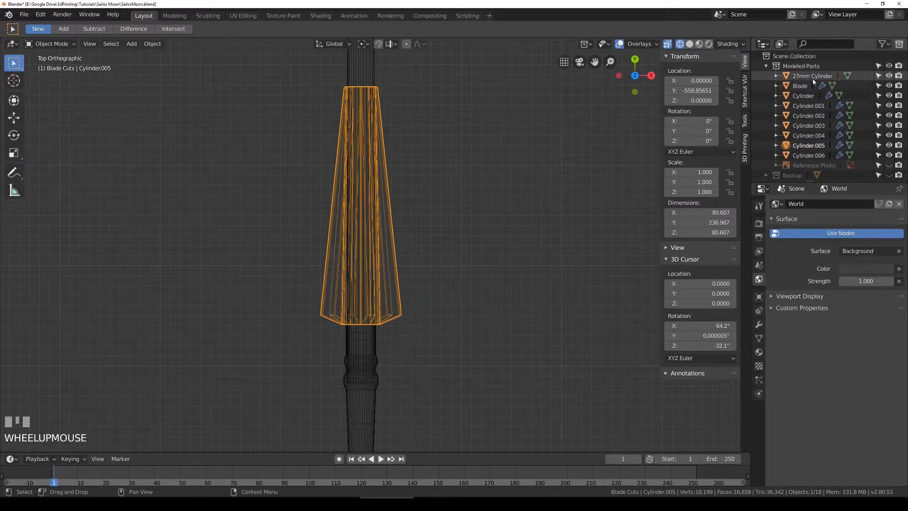
Step: Rename Cylinder.005 as Glave Bottom Fin Piece
click(808, 116)
click(809, 145)
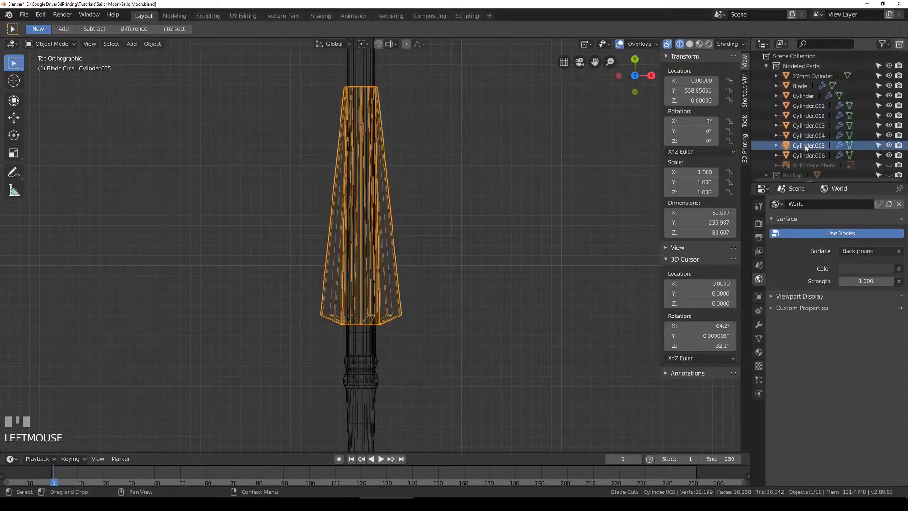
double_click(809, 145)
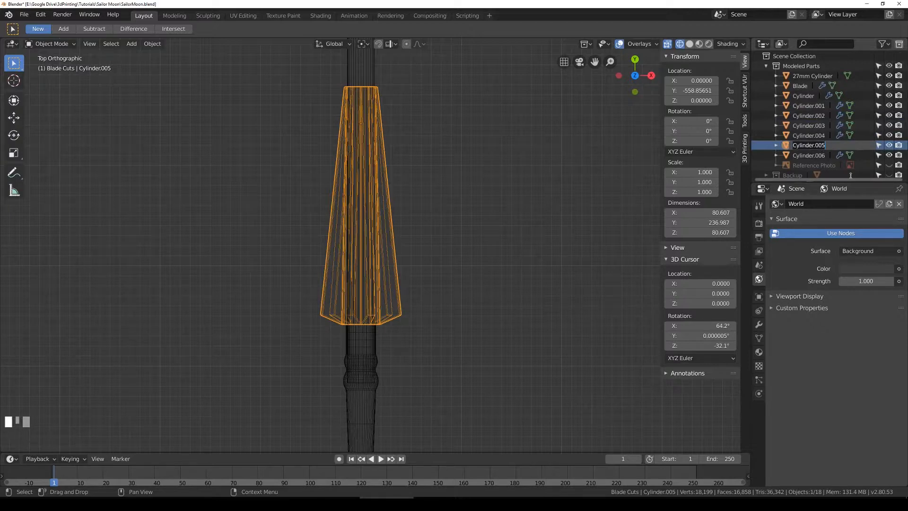
text(Gtlave)
key(BackSpace)
key(BackSpace)
key(BackSpace)
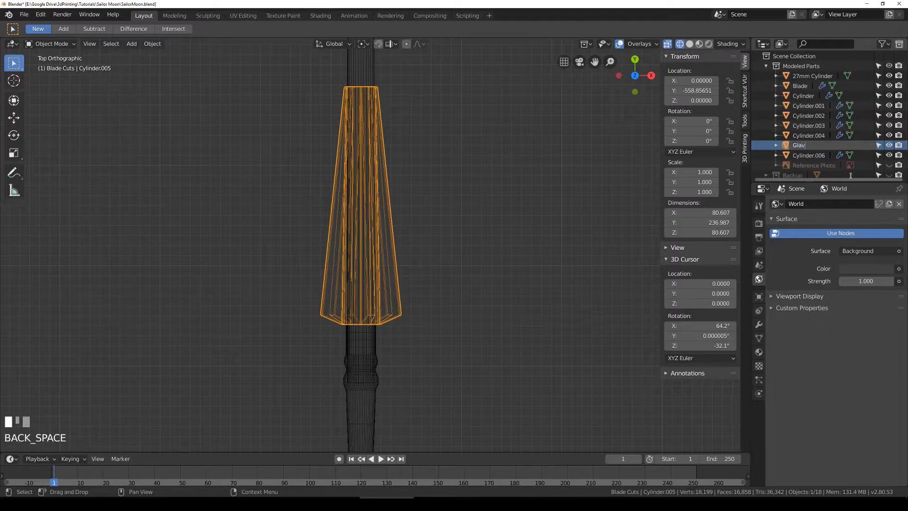
text(lave Bott)
key(BackSpace)
key(BackSpace)
text(Fin Pi)
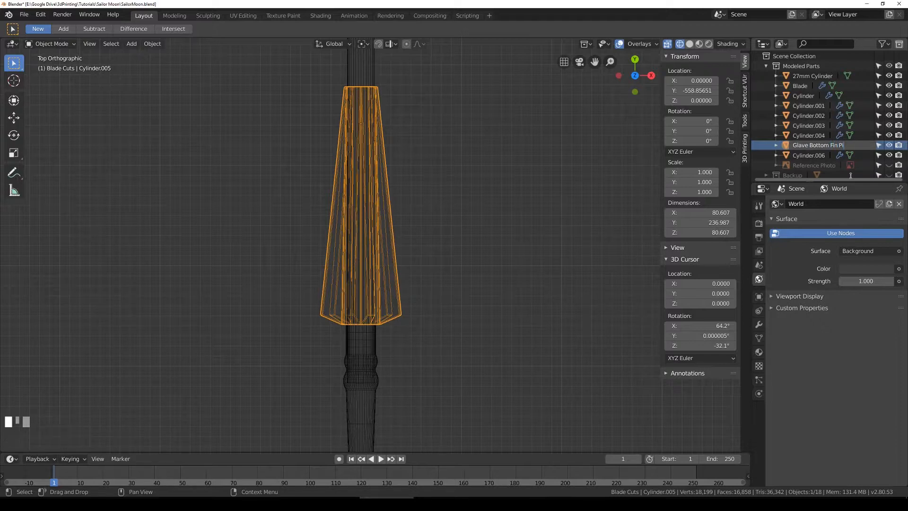
key(Return)
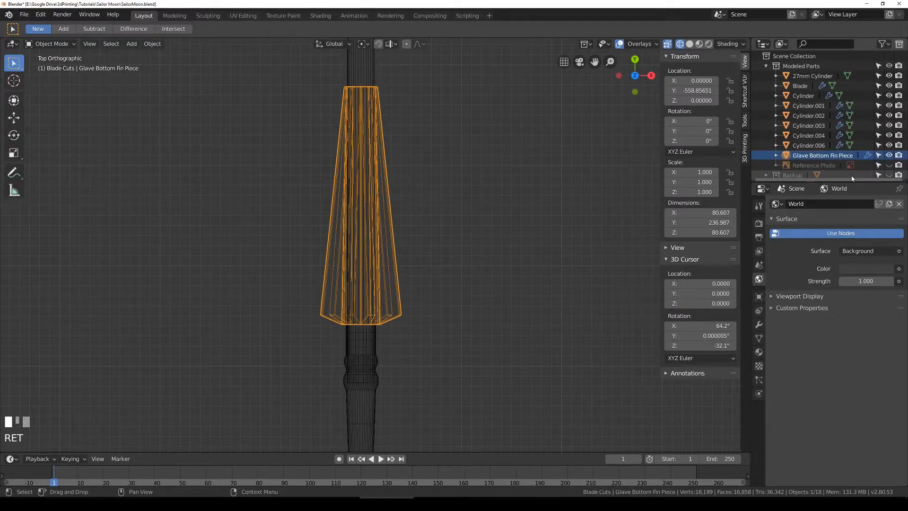
Step: Rename the pointed end piece below the fins, Cylinder.006, as Point
click(368, 398)
double_click(814, 145)
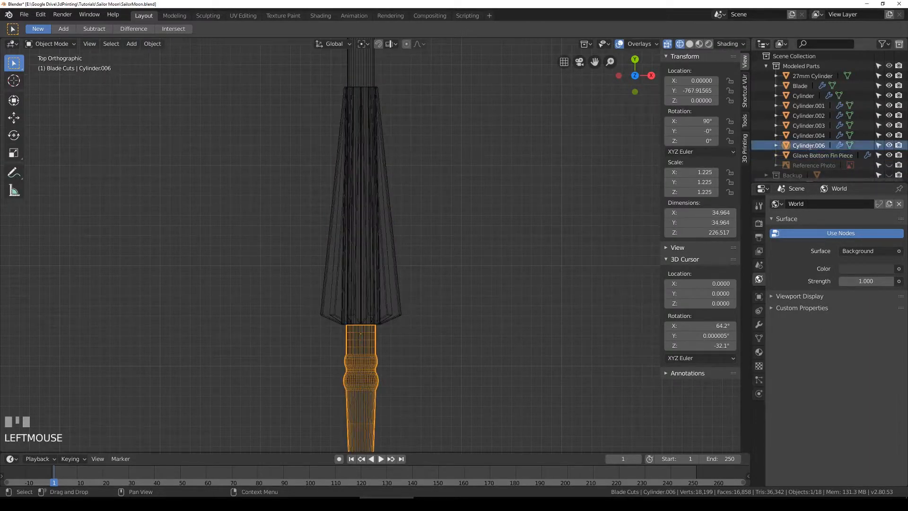
text(Glave Bott)
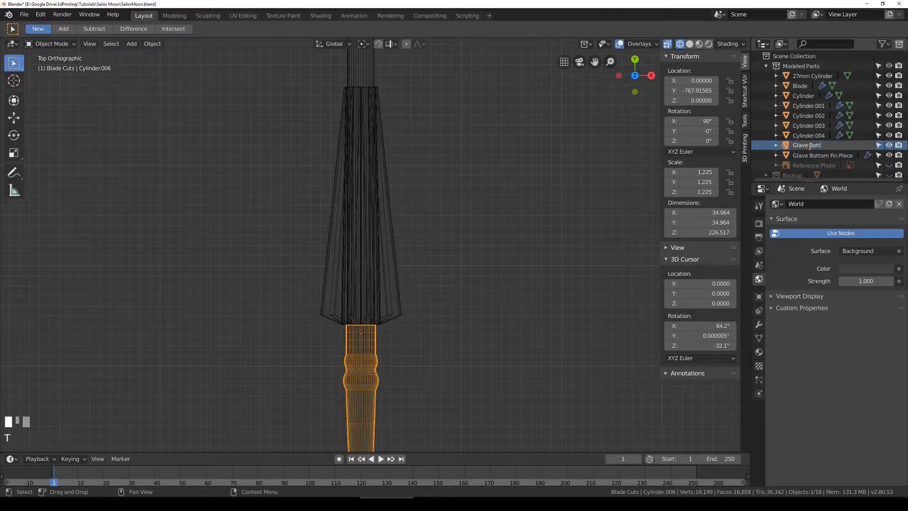
text(Point)
key(Return)
Step: Shorten the name of Glave Bottom Fin Piece to Fin Piece
double_click(812, 146)
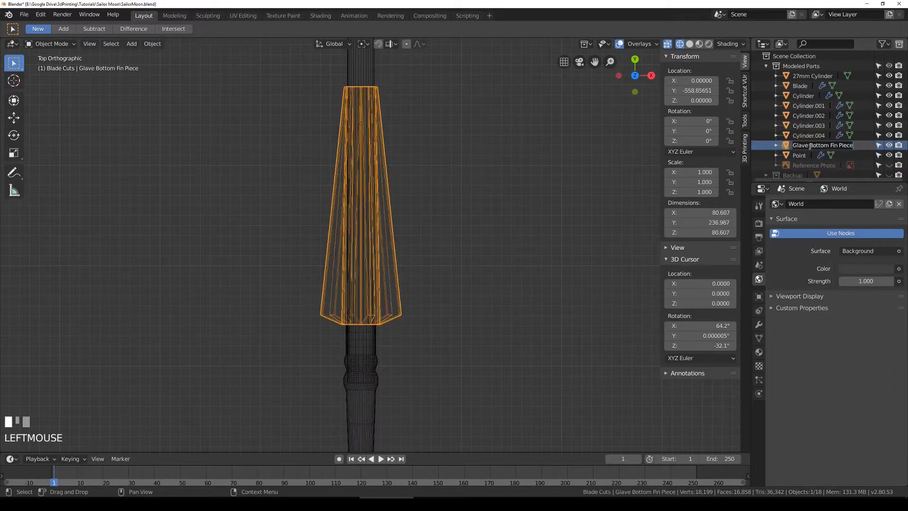
text(Fin Piece)
key(Return)
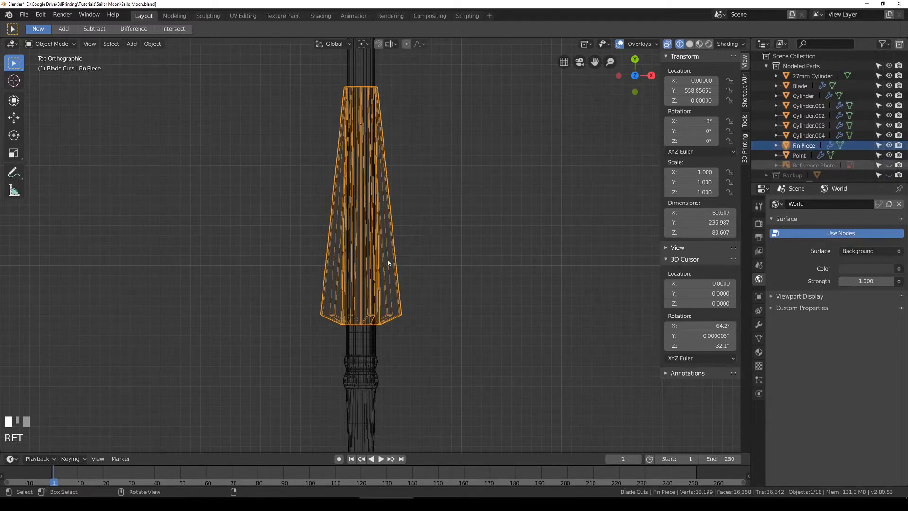
Step: Return the viewport to solid shading, select the Point object and save the file
key(shift+z)
click(395, 280)
key(ctrl+s)
scroll(407, 274, down, 1)
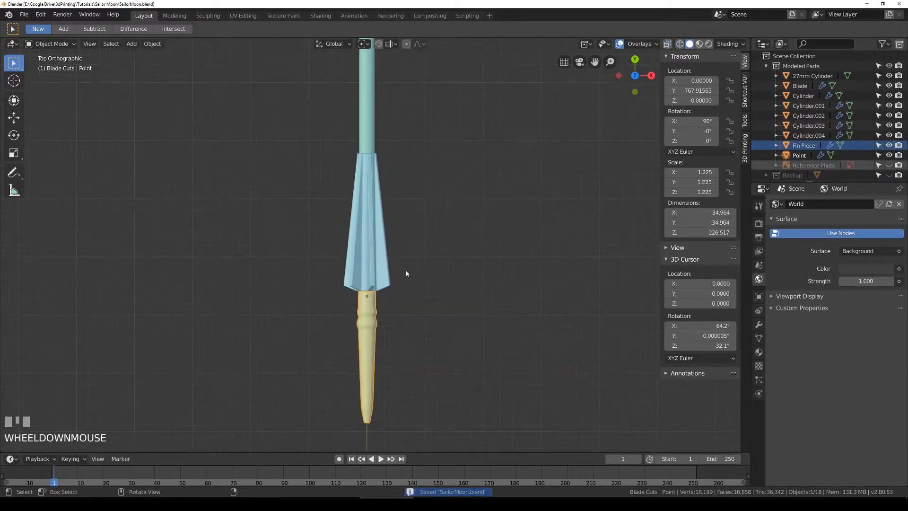
Step: Examine the Fin Piece and the 27mm Cylinder rod in wireframe, selecting each of them
click(382, 283)
scroll(437, 221, up, 3)
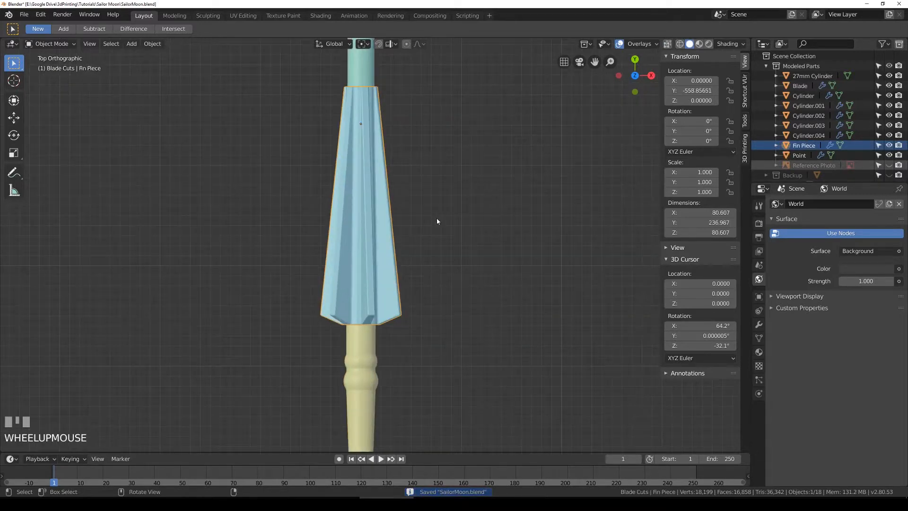
key(shift+z)
scroll(419, 345, down, 5)
shift+scroll(395, 364, down, 2)
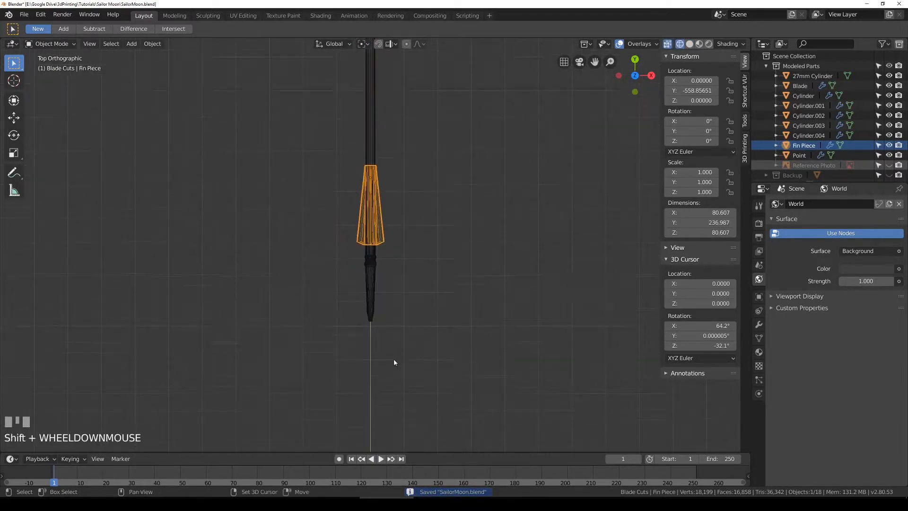
scroll(394, 353, down, 5)
scroll(394, 351, down, 4)
scroll(395, 335, up, 7)
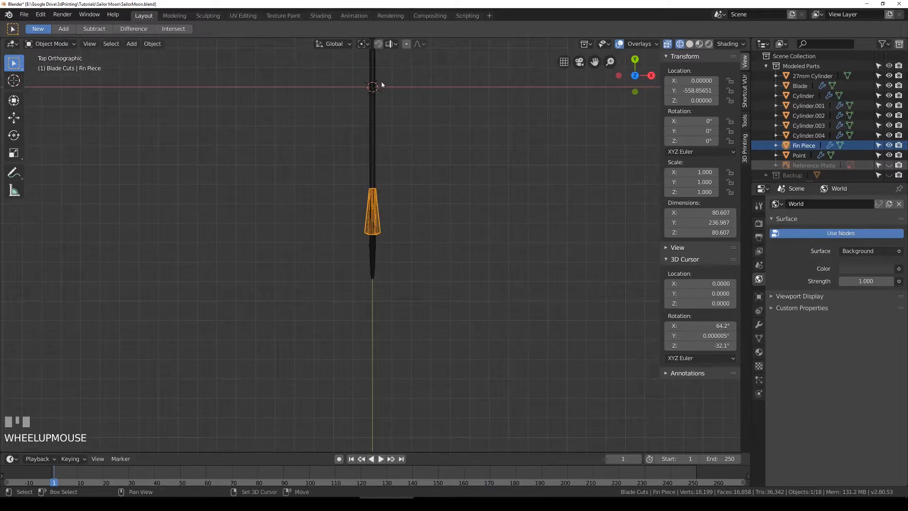
shift+middle_drag(382, 83, 380, 212)
scroll(380, 213, up, 5)
click(363, 123)
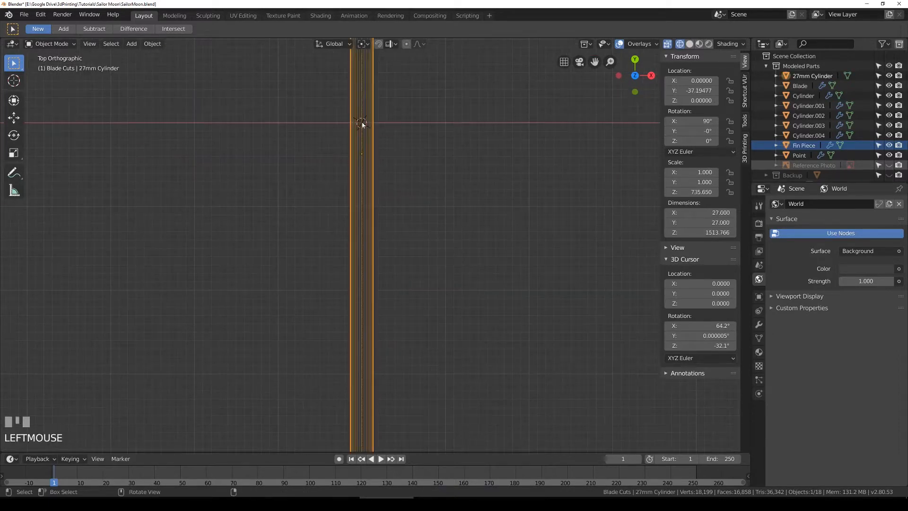
Step: Duplicate the 200 mm cutting cube and place the copy over the weapon's lower end near the fins
scroll(367, 179, down, 6)
shift+middle_drag(390, 298, 391, 178)
scroll(389, 189, up, 3)
scroll(387, 186, down, 3)
click(358, 110)
scroll(373, 108, up, 3)
scroll(387, 108, down, 2)
key(shift+d)
click(424, 293)
key(shift+z)
scroll(395, 237, up, 5)
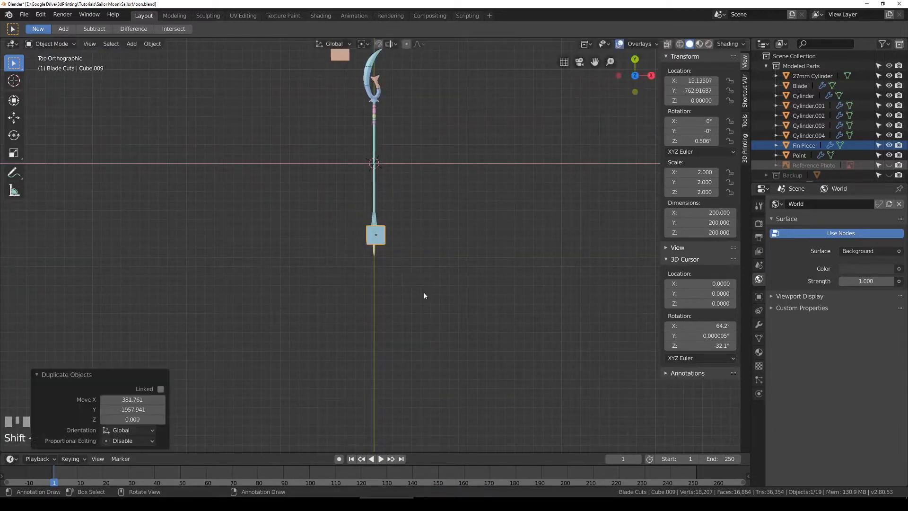
Step: Move the cube copy over the upper part of the Fin Piece in wireframe, to about X 4.87, Y -620
shift+middle_drag(425, 199, 431, 246)
scroll(431, 250, up, 4)
key(g)
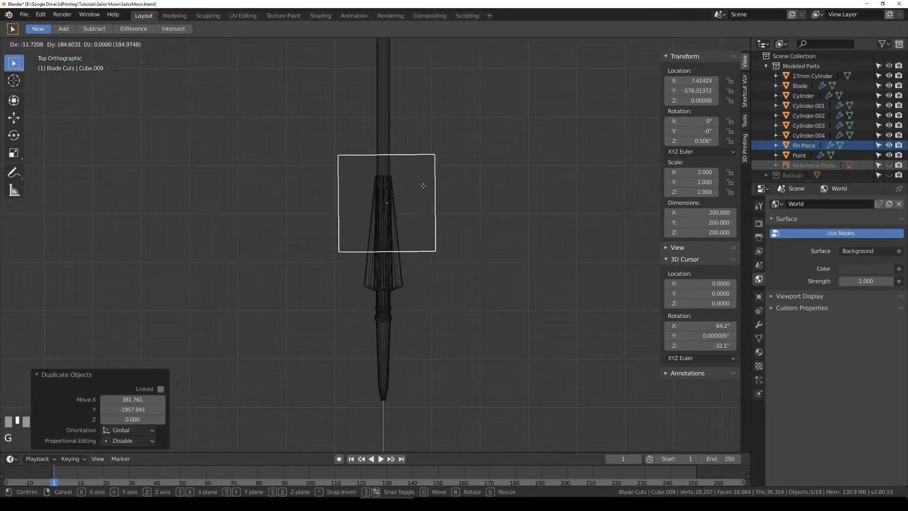
click(448, 227)
click(704, 80)
click(526, 309)
scroll(423, 271, up, 3)
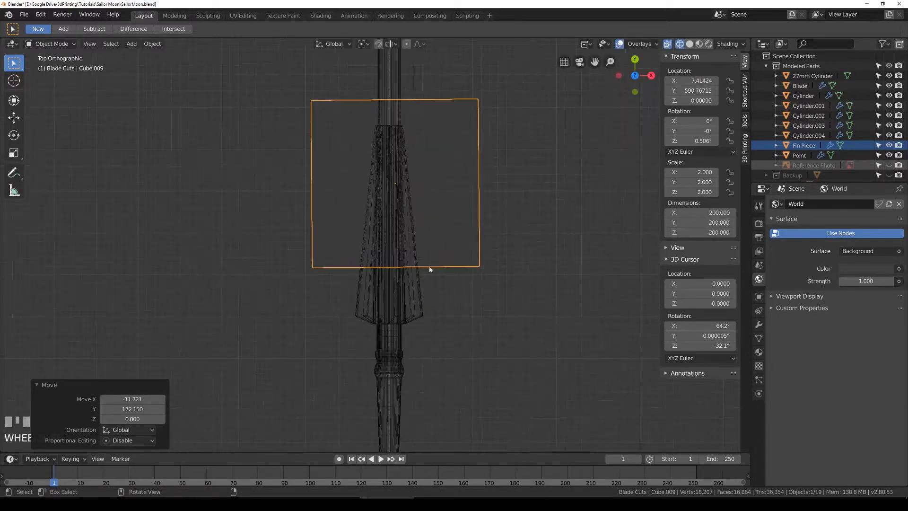
key(g)
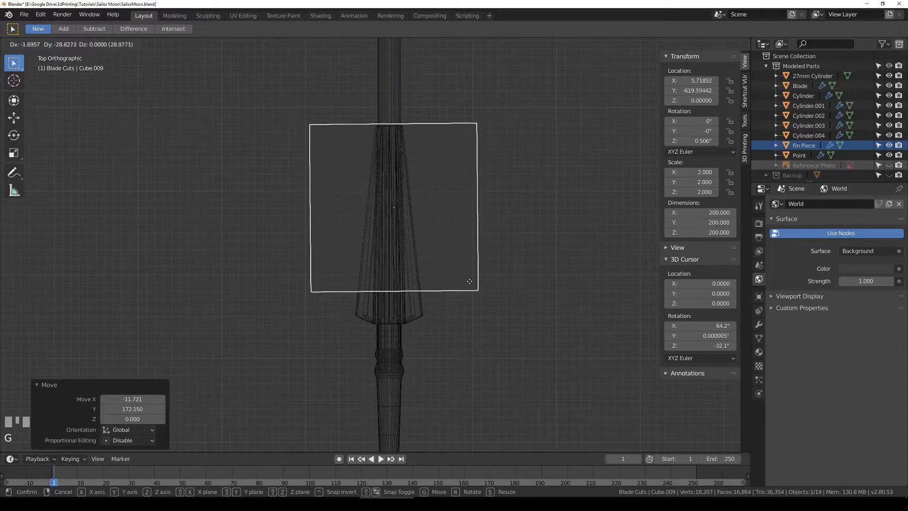
click(468, 282)
Step: Set the cube copy's Z rotation to 0°
click(702, 141)
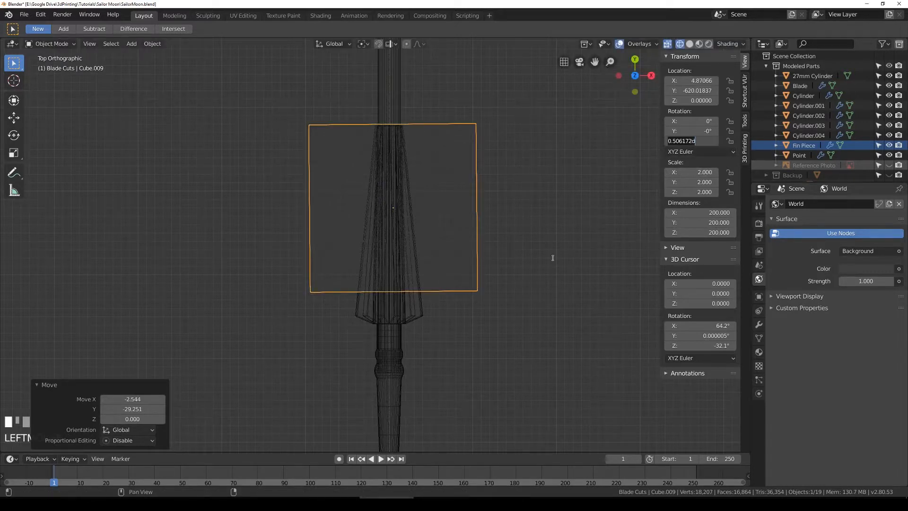
click(603, 226)
scroll(493, 262, up, 3)
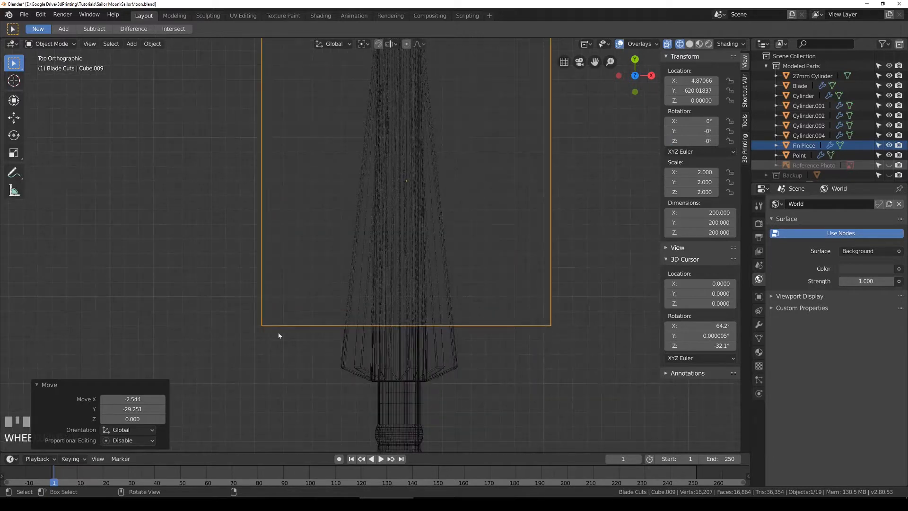
Step: Move the cube about 29.3 mm along Y so it extends past the fins' upper end, and check it against the Fin Piece
scroll(478, 195, down, 2)
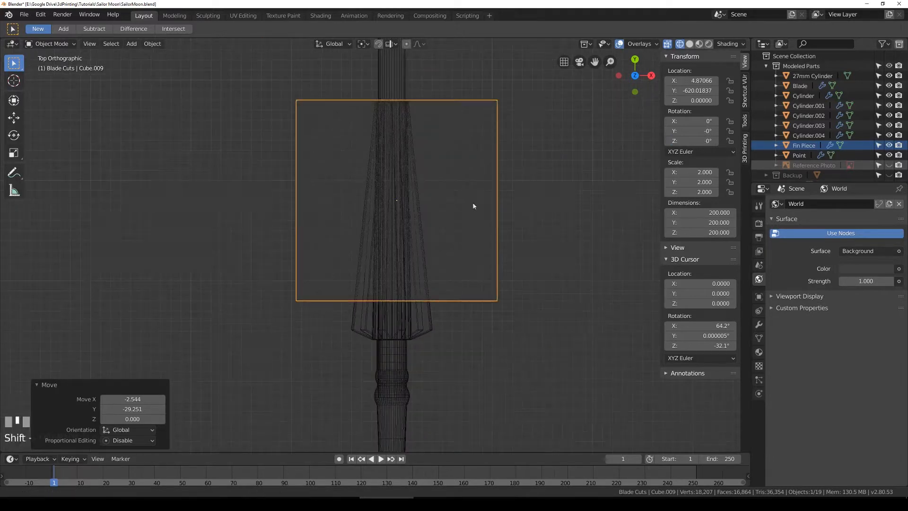
key(g)
key(z)
key(y)
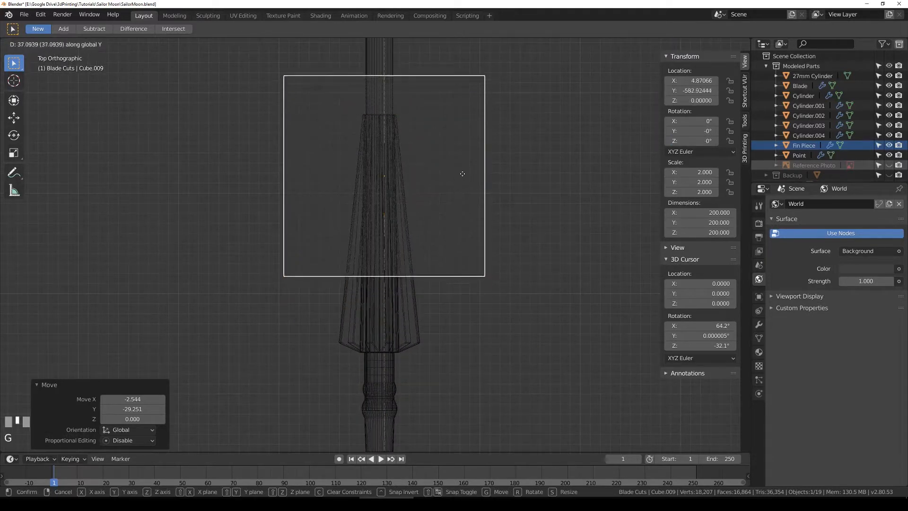
click(464, 185)
key(shift+z)
key(shift+z)
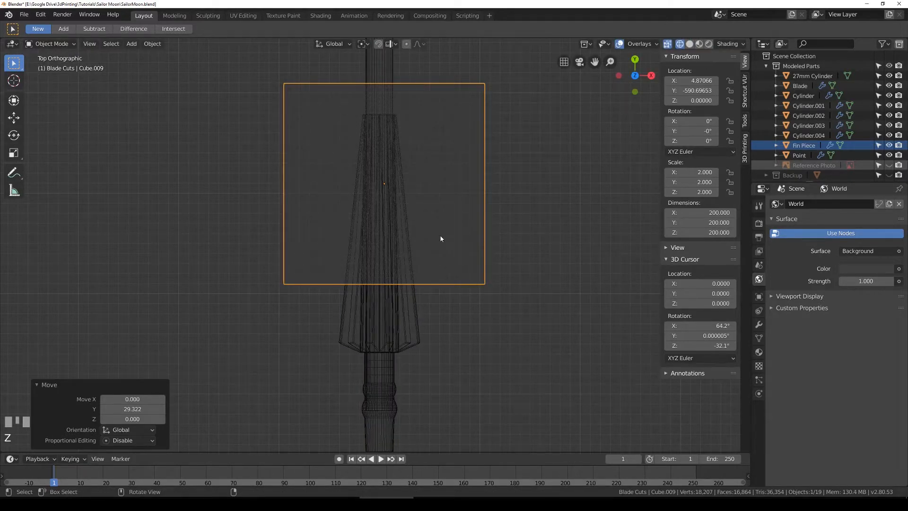
key(shift+z)
click(379, 318)
key(shift+z)
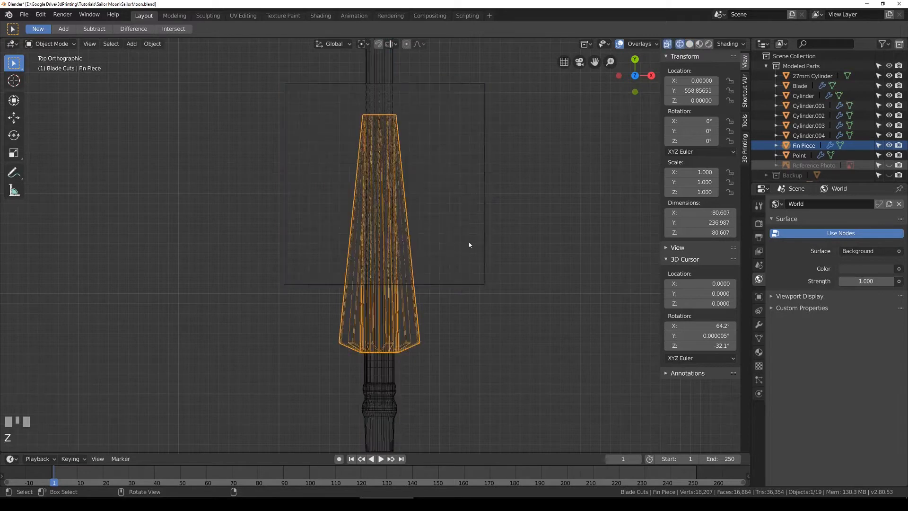
Step: Add a Boolean modifier to the cube, set to Intersect with the Fin Piece, and view the cut section in solid shading
click(484, 251)
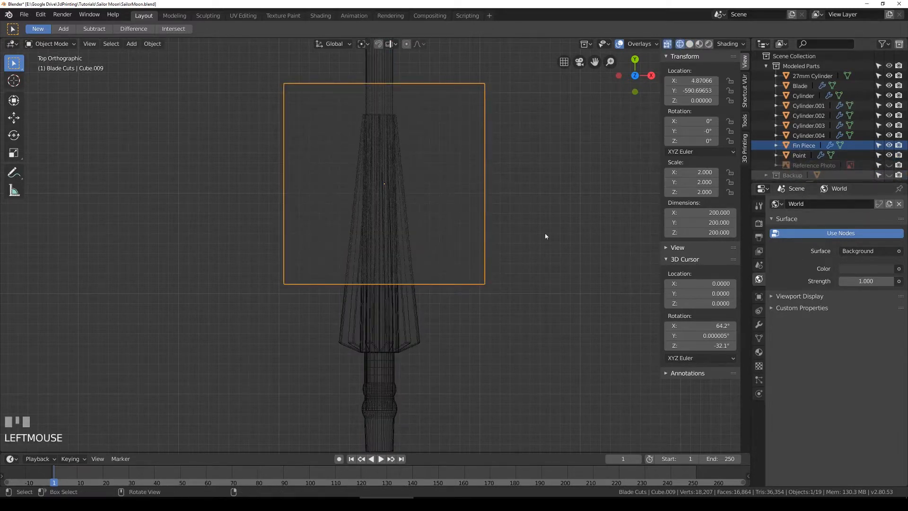
click(759, 325)
click(801, 204)
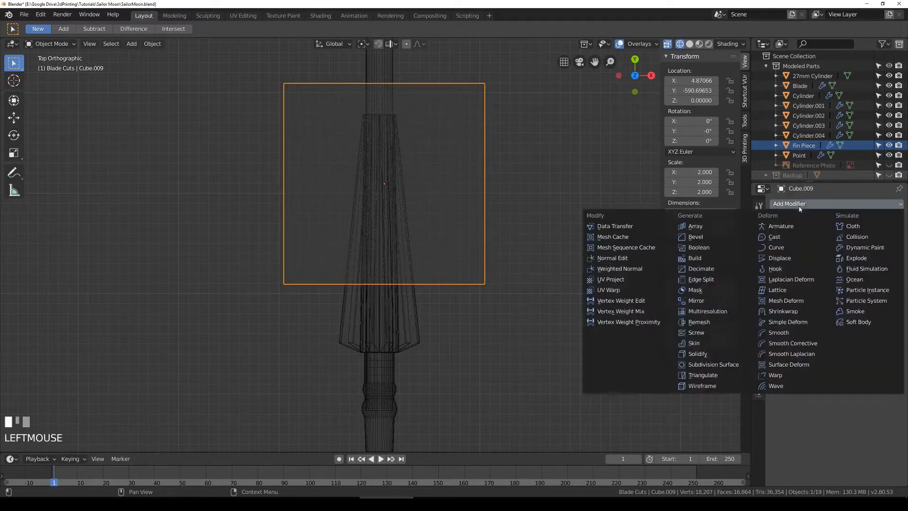
click(696, 248)
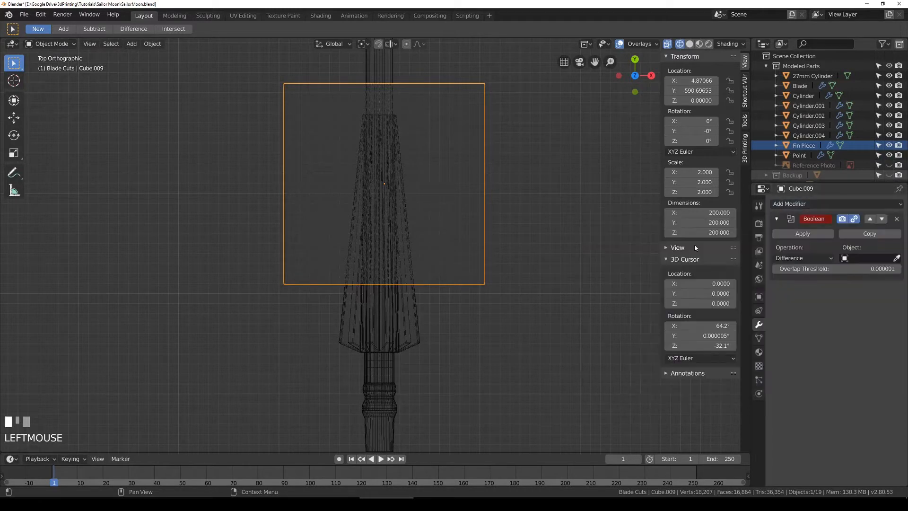
click(804, 258)
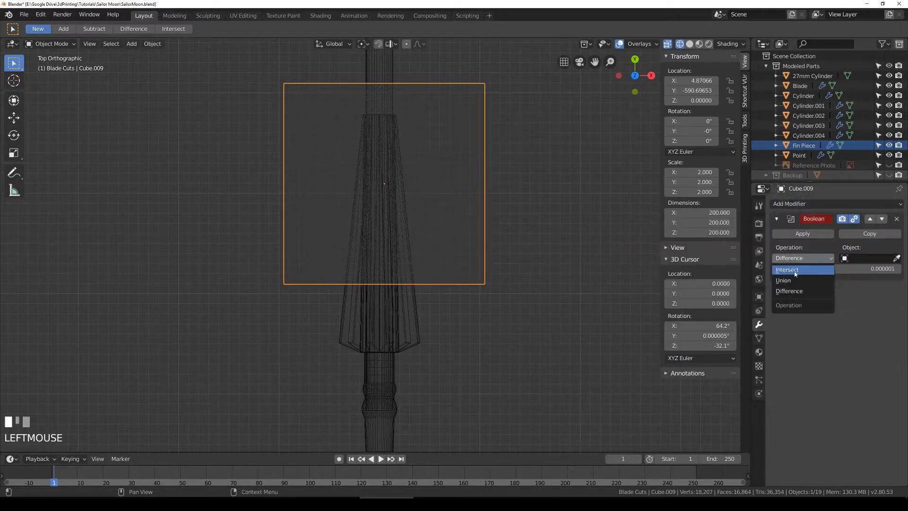
click(795, 269)
click(855, 257)
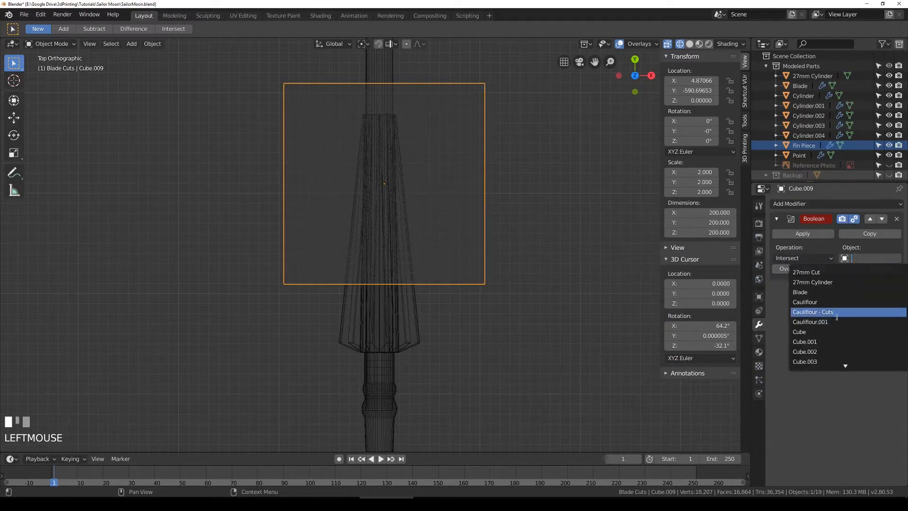
scroll(831, 334, down, 15)
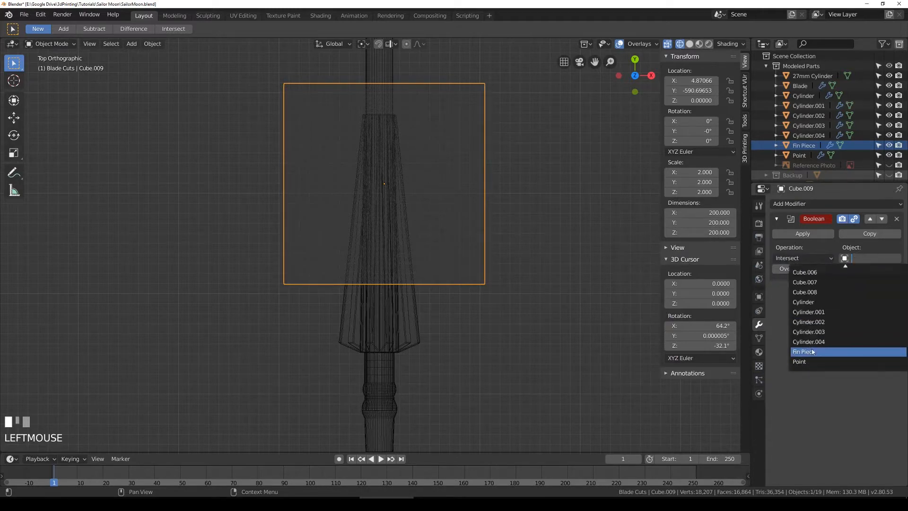
click(811, 351)
key(z)
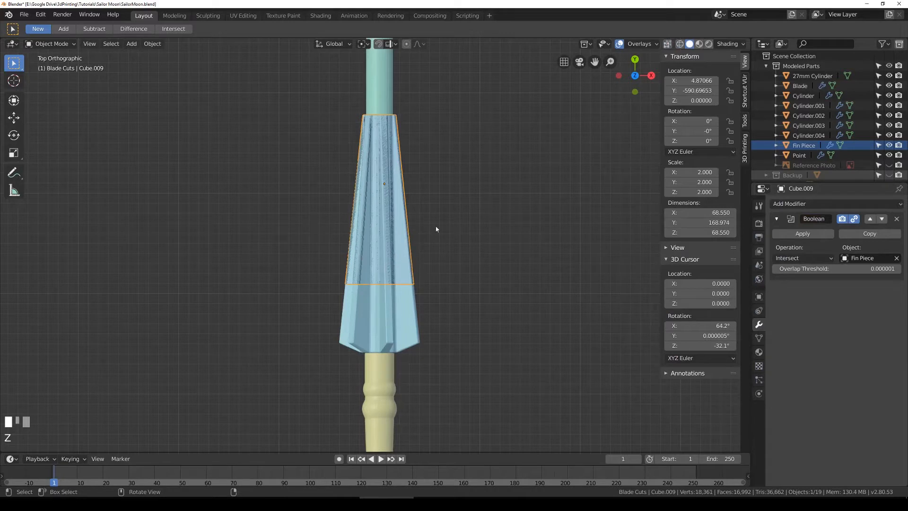
Step: Duplicate the intersecting cube and move the copy 10 mm in X and -200 mm in Y over the fins' lower part
key(shift+z)
key(shift+d)
key(Escape)
key(g)
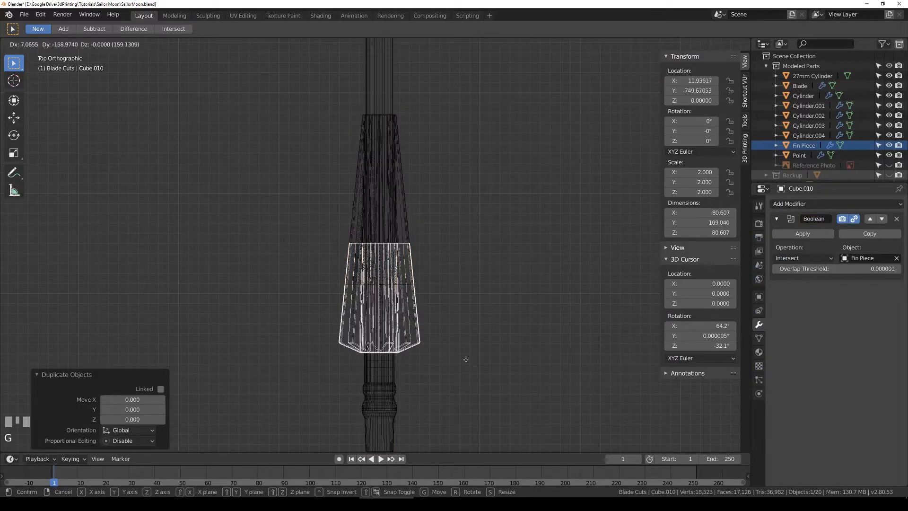
ctrl+click(414, 334)
scroll(413, 334, up, 8)
shift+middle_drag(413, 334, 335, 122)
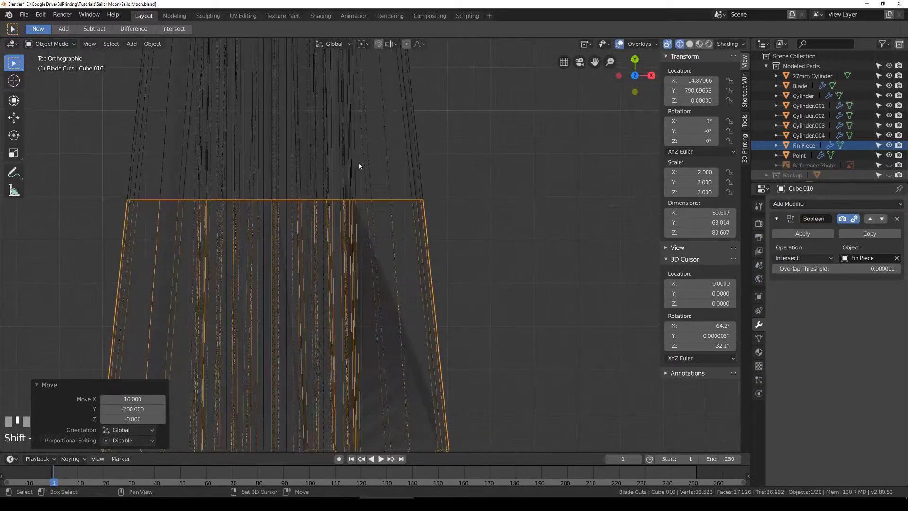
Step: Nudge the lower cube -0.028 mm along Y to meet the upper section's cut edge, then return to solid shading
scroll(335, 123, up, 4)
key(g)
key(z)
key(y)
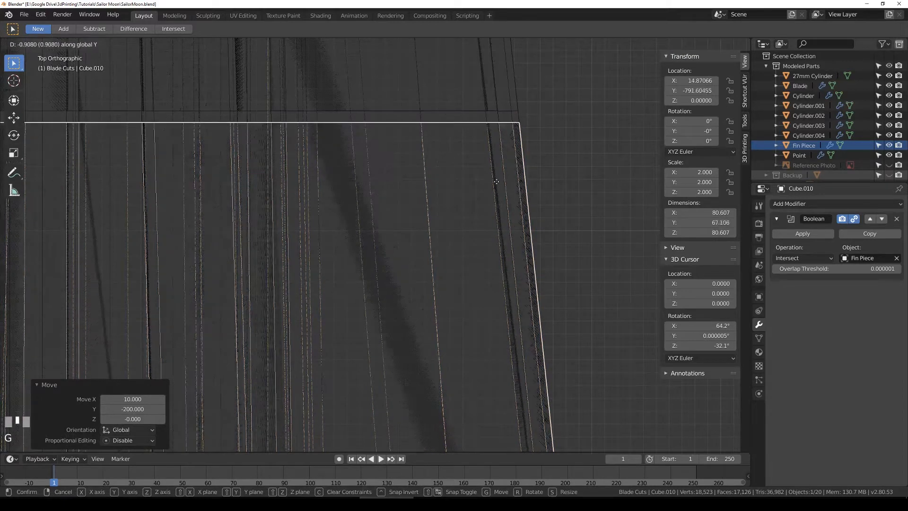
click(501, 176)
scroll(502, 176, down, 5)
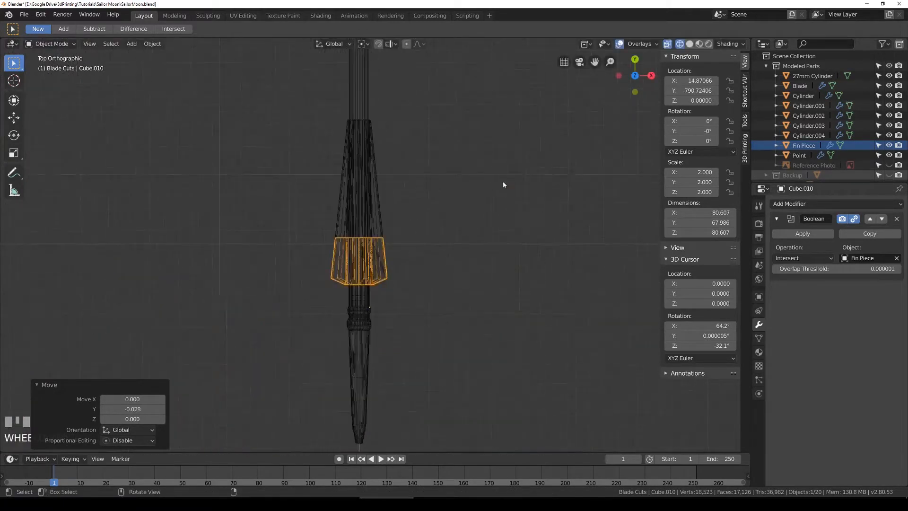
key(z)
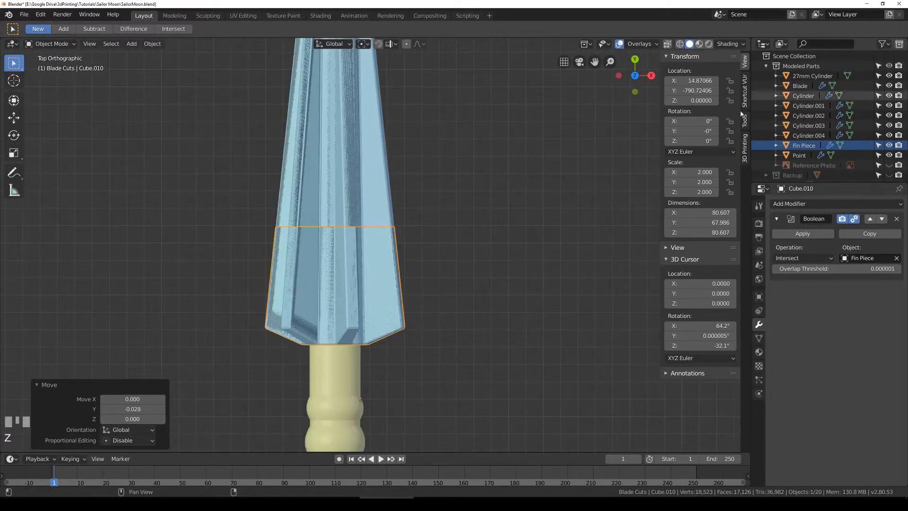
Step: Move the lower and upper fin sections into the Blade Cuts collection
key(m)
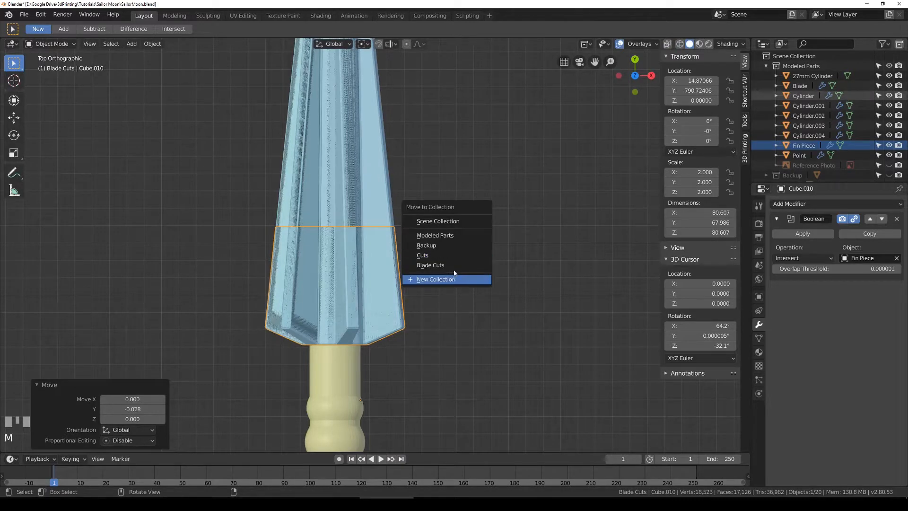
click(455, 266)
click(379, 205)
key(m)
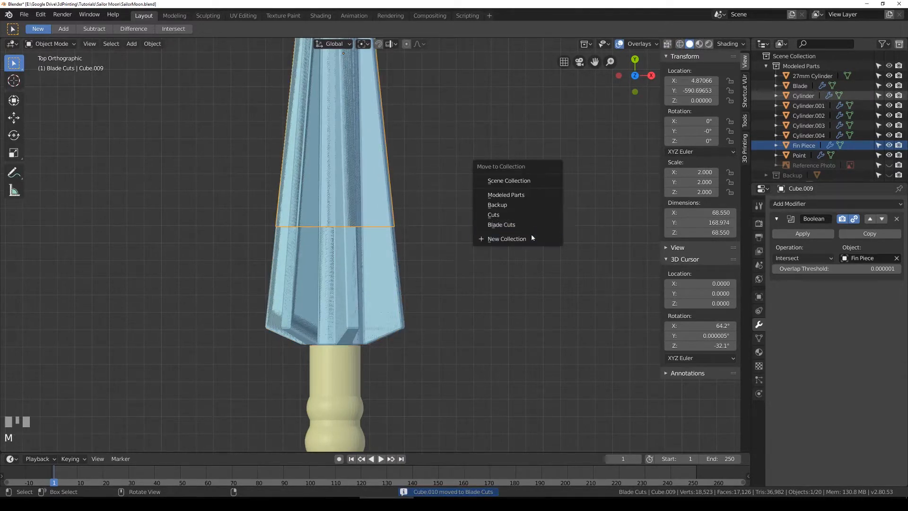
click(531, 226)
Step: Collapse and hide the Modeled Parts collection, then check the two separate fin sections
click(767, 66)
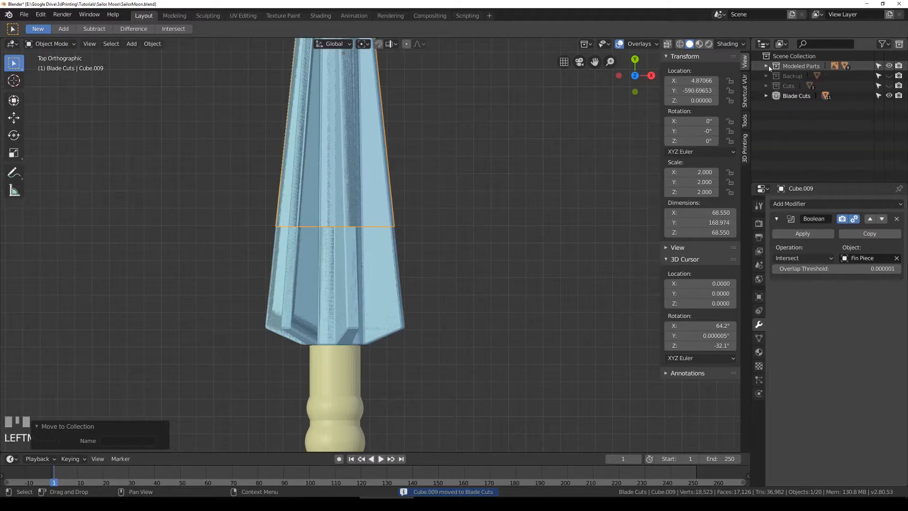
click(889, 66)
click(394, 245)
key(z)
click(385, 198)
click(391, 283)
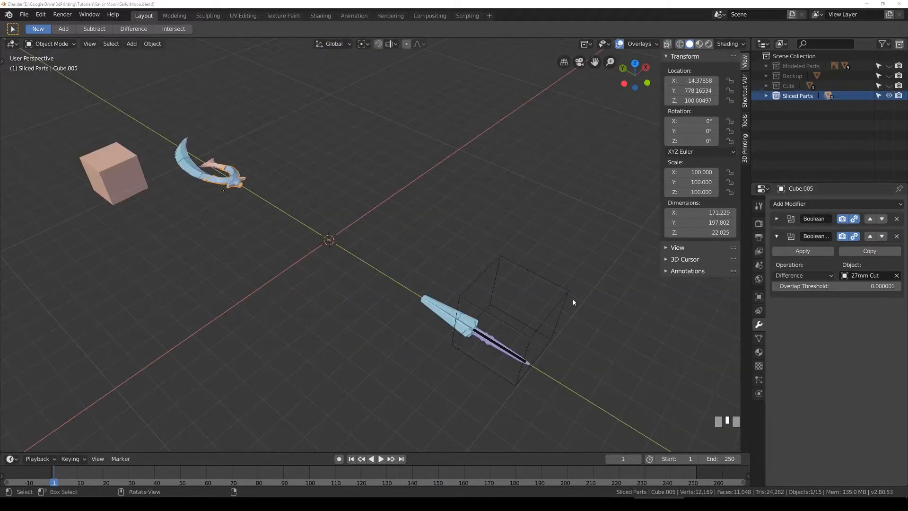
Step: Create a new collection in the scene and name it Ready for Print!
click(236, 177)
middle_drag(237, 178, 798, 77)
click(783, 57)
right_click(781, 58)
click(781, 60)
double_click(798, 106)
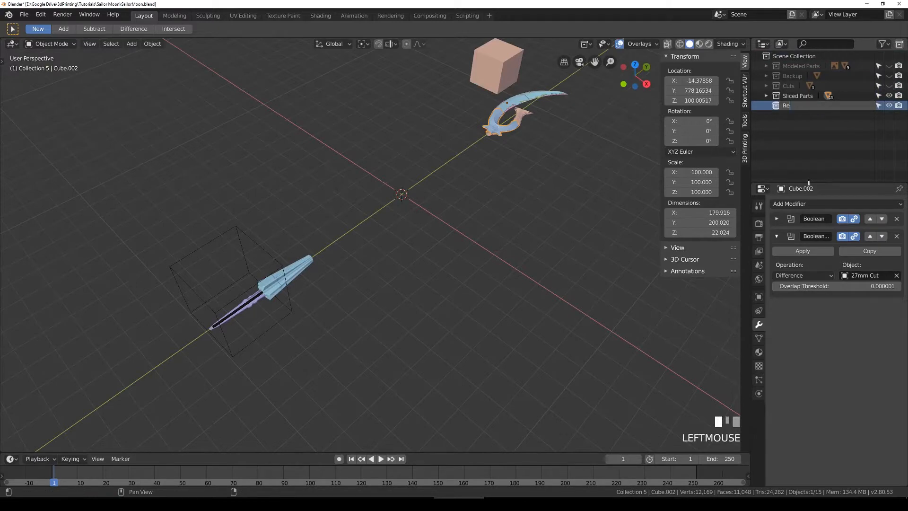
text(Ready for Print!)
key(Return)
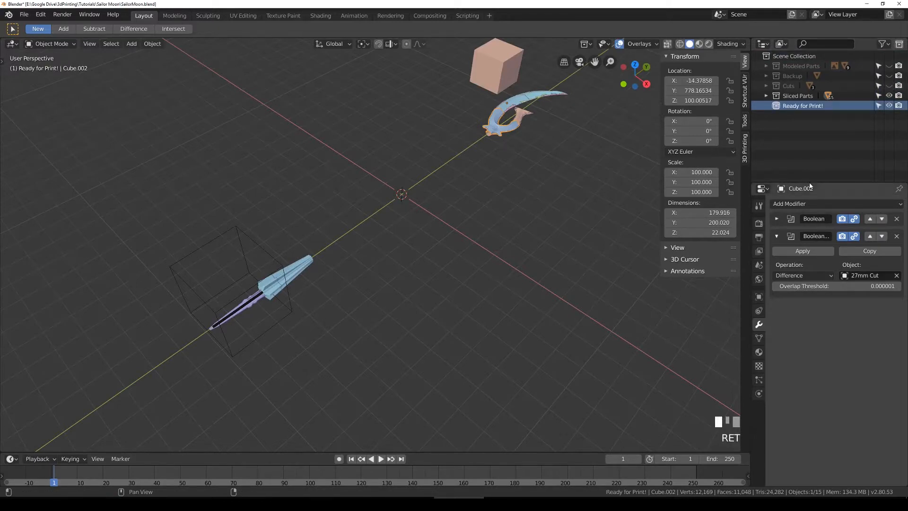
Step: Duplicate the upper and lower fin sections in place and move the copies into the Ready for Print! collection
click(300, 266)
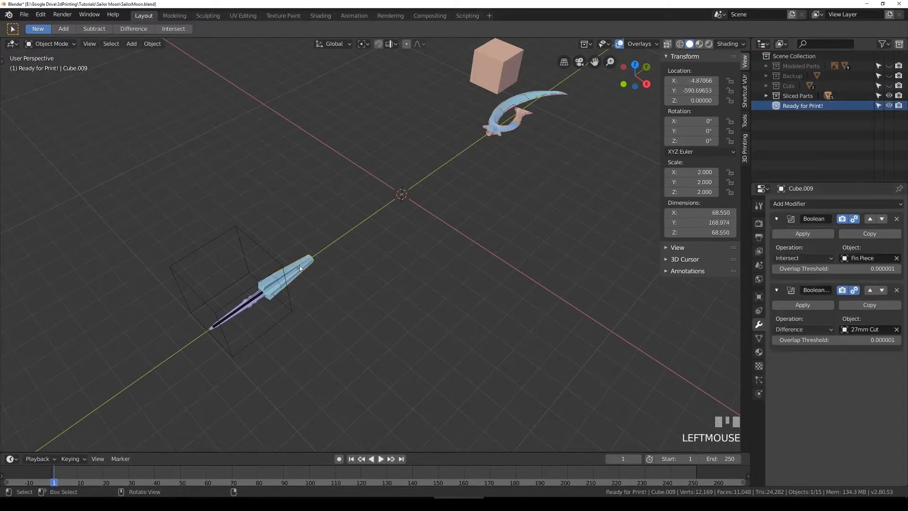
key(shift+z)
scroll(266, 295, up, 2)
click(229, 324)
key(KP_Decimal)
key(shift+z)
shift+click(390, 239)
key(shift+d)
click(509, 256)
key(m)
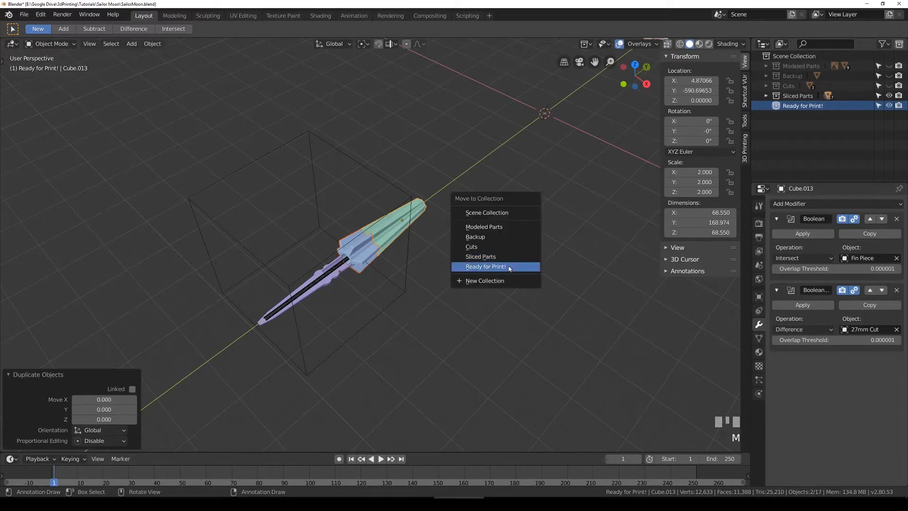
click(510, 267)
click(404, 289)
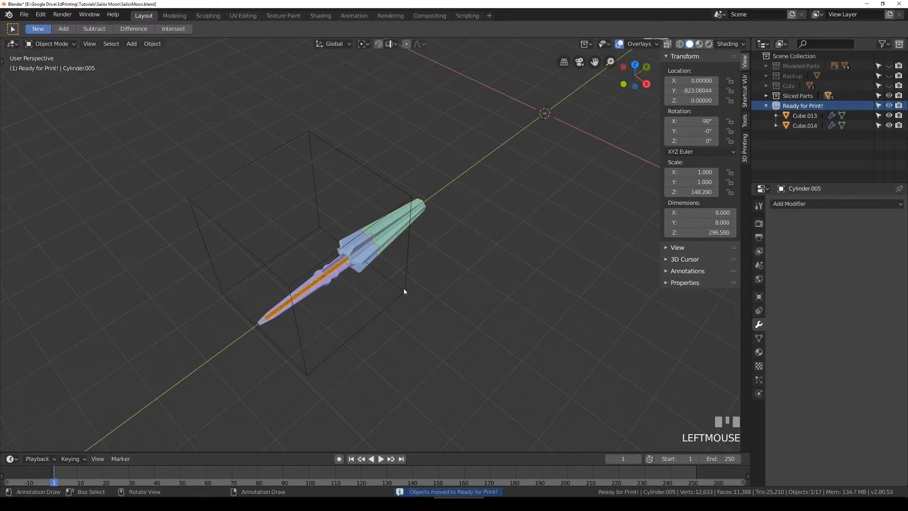
Step: Duplicate the pointed tip section in place and move the copy into the Ready for Print! collection
click(328, 286)
key(shift+d)
click(453, 282)
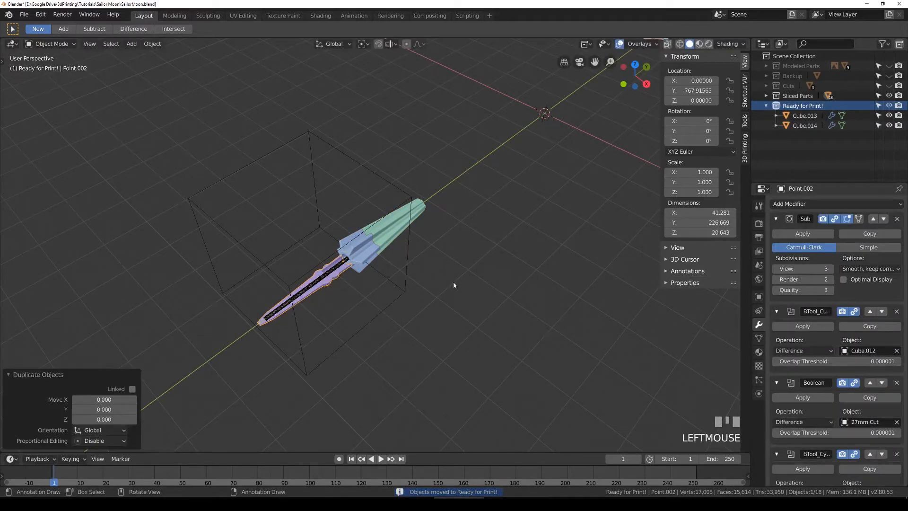
key(m)
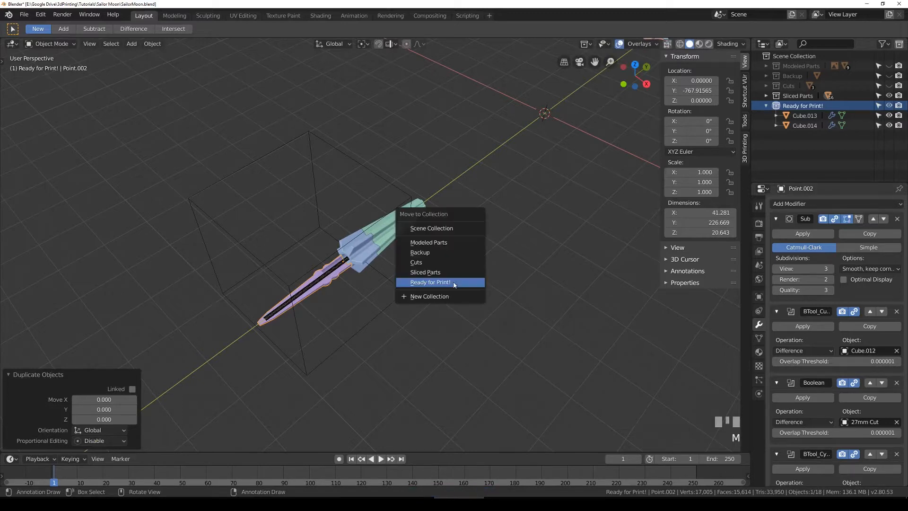
click(454, 283)
Step: Collapse and hide the Ready for Print! collection to leave the crescent blade sections in view
shift+middle_drag(569, 128, 484, 162)
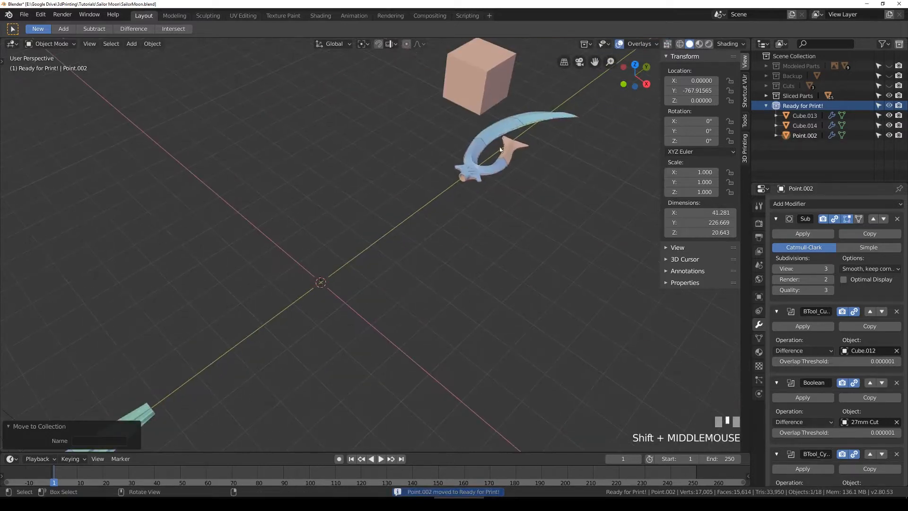
scroll(539, 163, up, 2)
click(438, 121)
shift+middle_drag(473, 156, 353, 218)
scroll(392, 179, up, 2)
click(405, 144)
click(393, 195)
shift+middle_drag(434, 197, 418, 204)
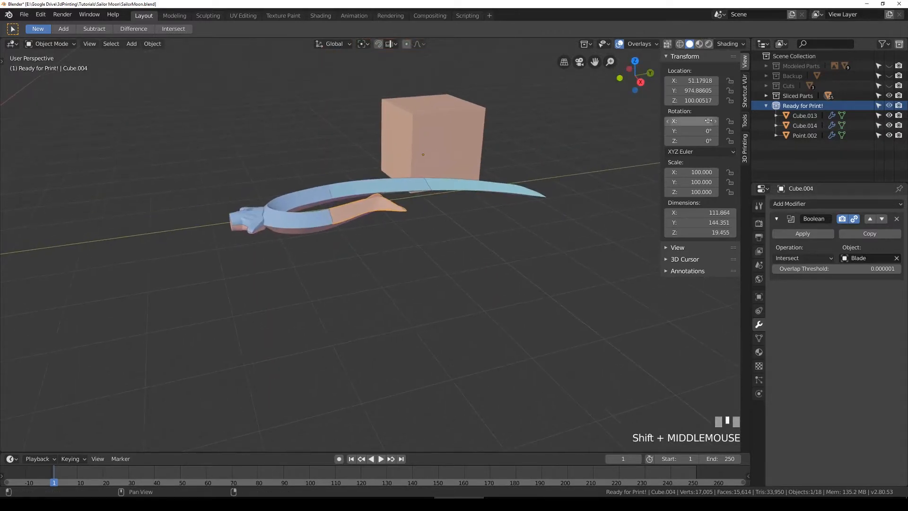
click(767, 105)
click(890, 106)
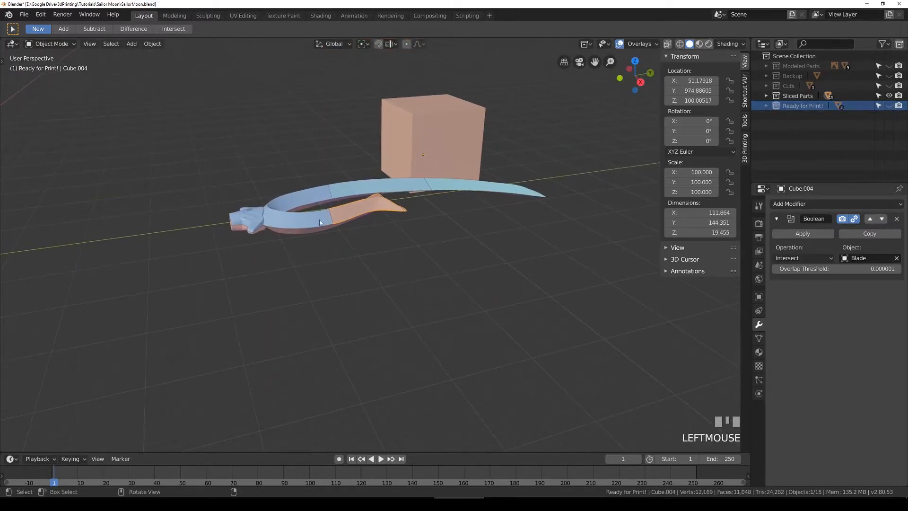
Step: Examine the crescent blade sections' thickness and joints in front and side views, in solid and wireframe display
click(392, 229)
middle_drag(392, 229, 307, 233)
middle_drag(431, 214, 449, 225)
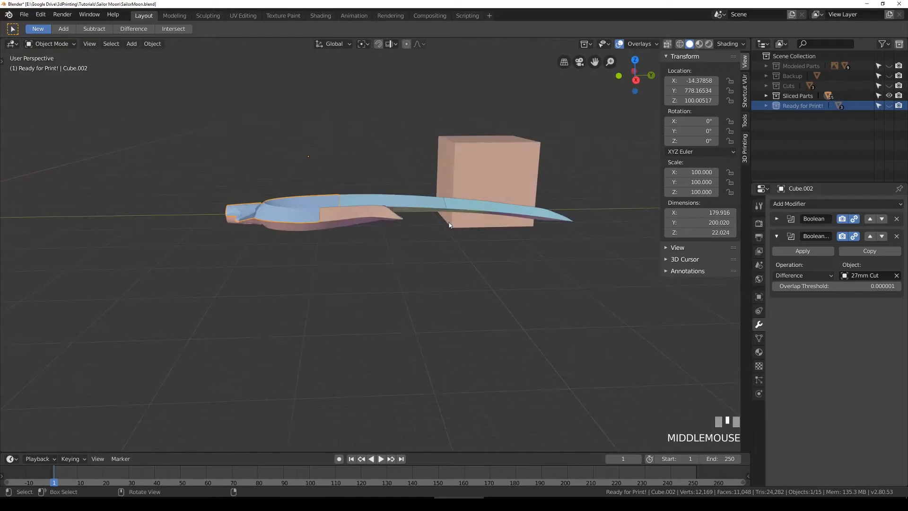
key(KP_1)
key(KP_3)
key(z)
scroll(449, 225, down, 3)
shift+middle_drag(324, 181, 446, 199)
click(132, 45)
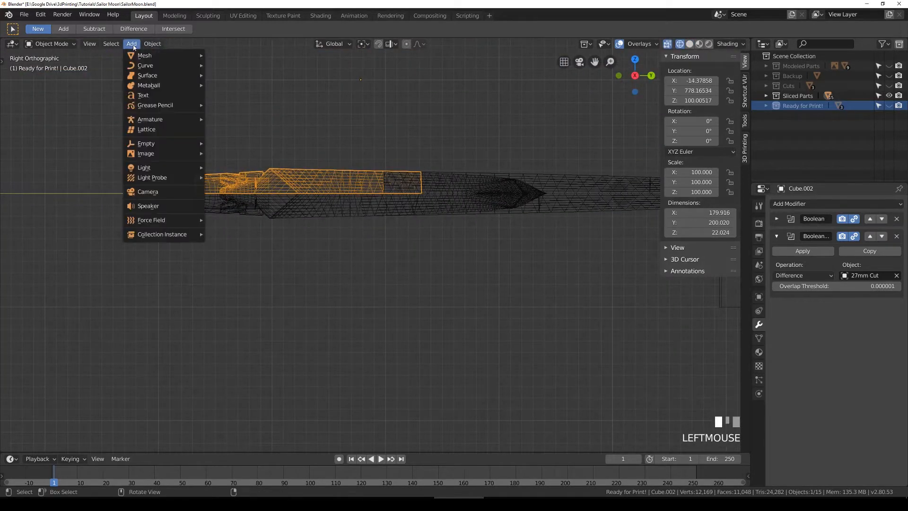
mouse_move(142, 55)
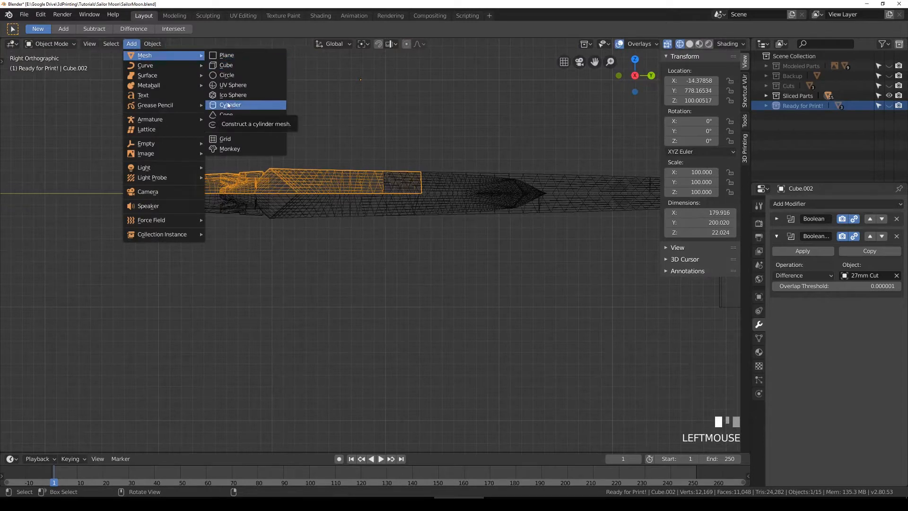
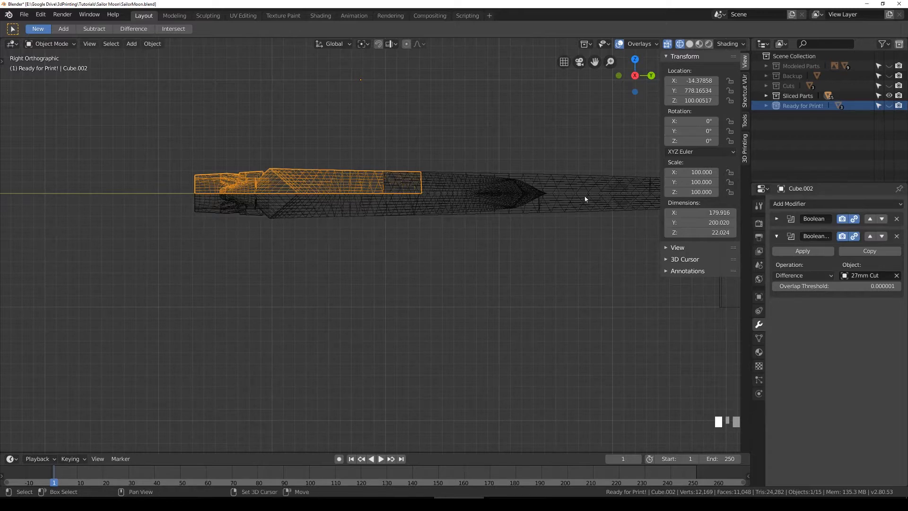
shift+middle_drag(585, 199, 415, 216)
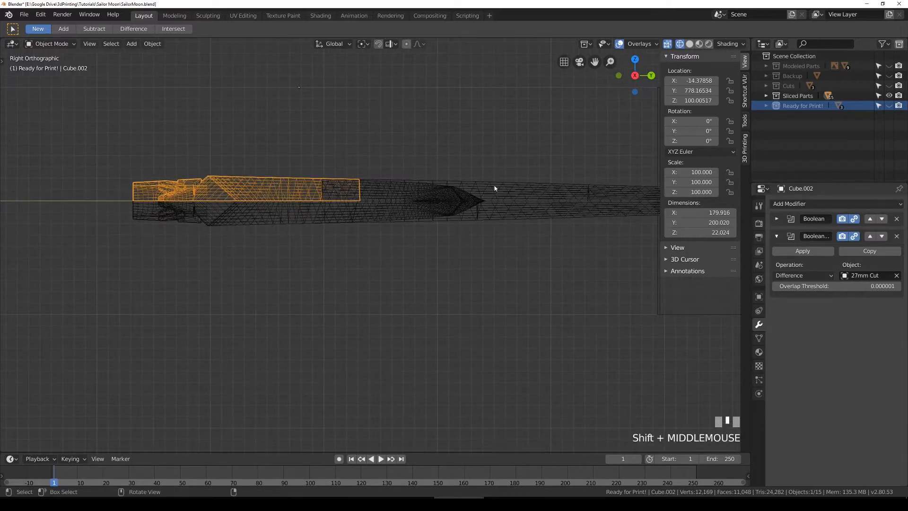
middle_drag(363, 174, 315, 215)
key(KP_1)
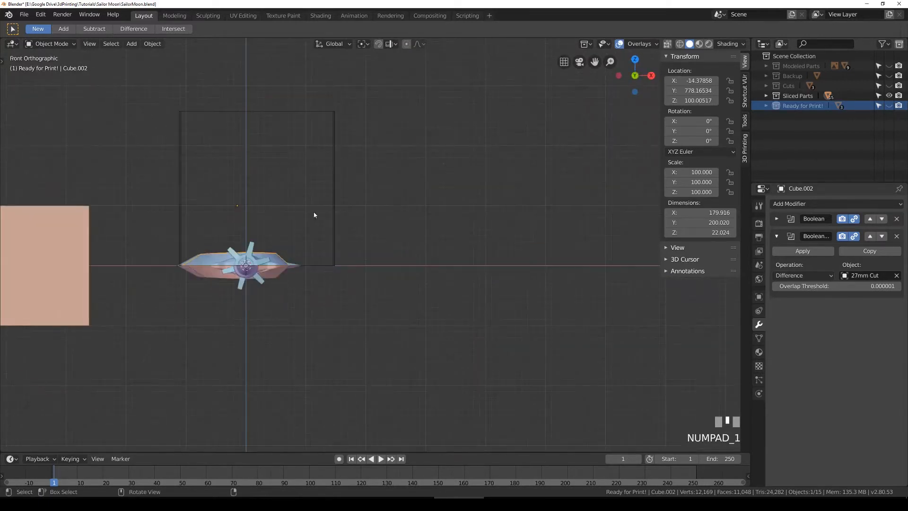
key(KP_3)
key(shift+z)
scroll(233, 175, up, 5)
Step: Add a mesh cube and make Sliced Parts the active collection
click(131, 44)
mouse_move(152, 55)
click(251, 64)
scroll(238, 187, down, 4)
scroll(199, 212, down, 2)
scroll(85, 290, up, 2)
scroll(89, 253, down, 1)
key(shift+z)
key(x)
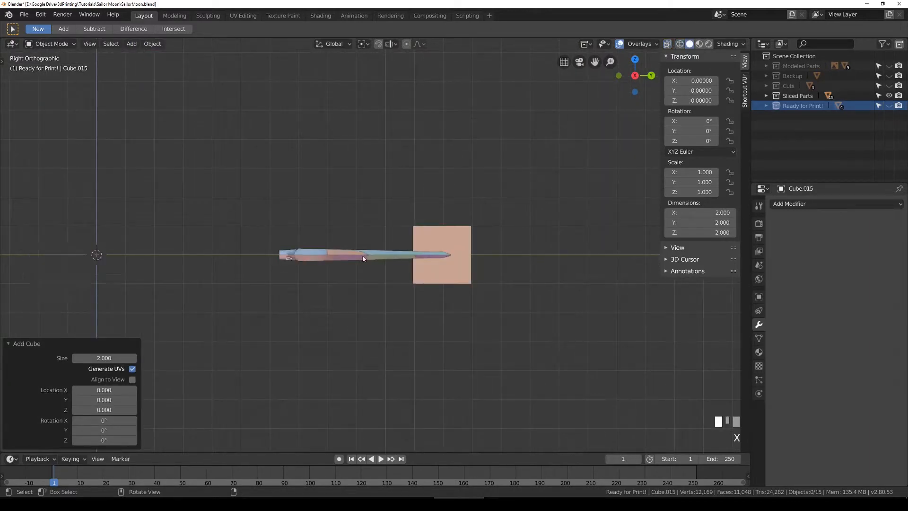
key(shift+z)
key(x)
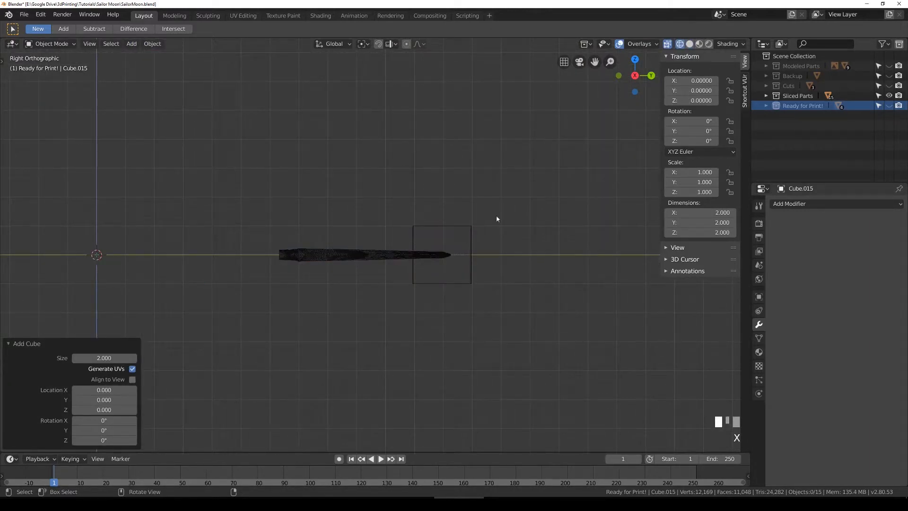
click(785, 97)
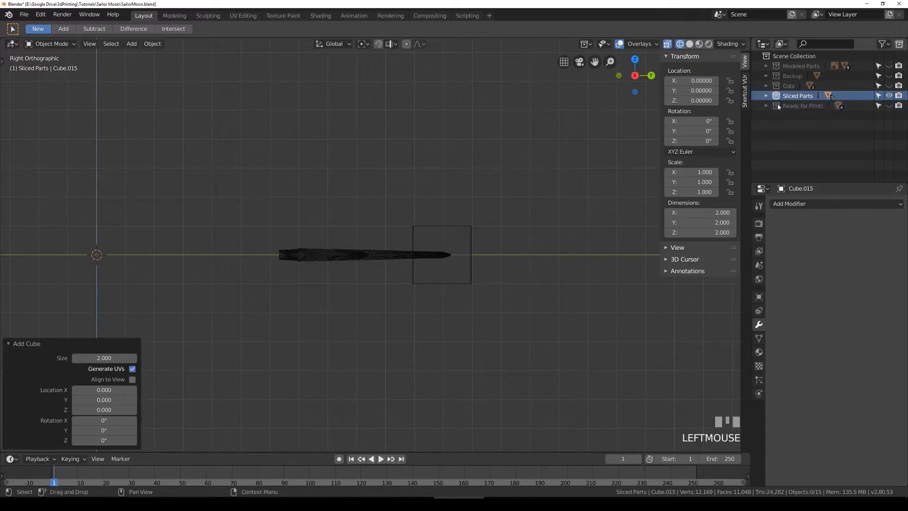
Step: Add a cube to the Sliced Parts collection and move it along Y into the blade, to about Y 757
click(131, 44)
mouse_move(142, 54)
click(255, 70)
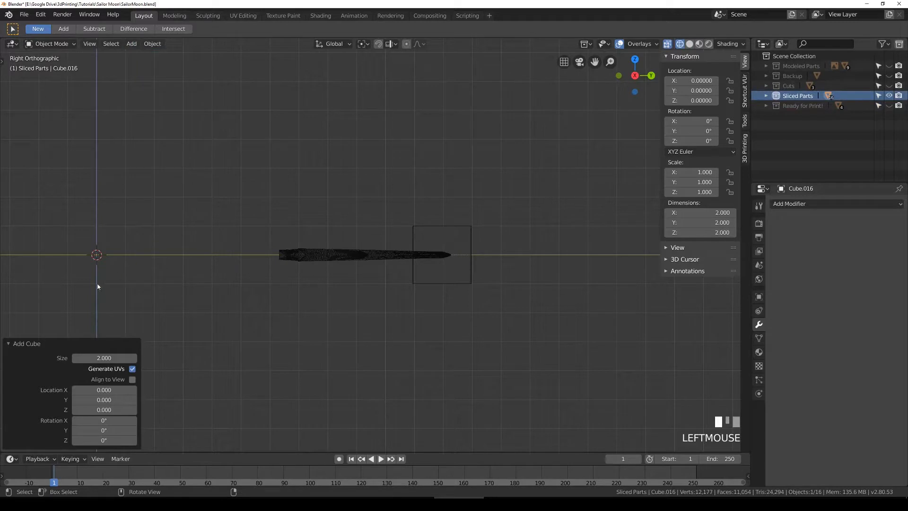
key(g)
key(y)
click(312, 271)
Step: Scale the cube into a slim bar along Y, about 9.1 by 62.9 by 9.1
scroll(325, 255, up, 5)
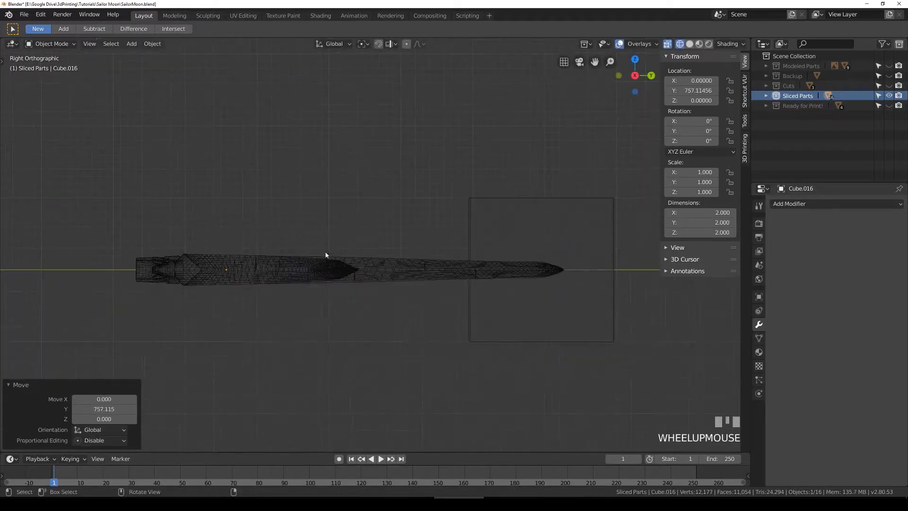
scroll(326, 255, up, 1)
key(s)
click(322, 300)
key(s)
key(z)
key(x)
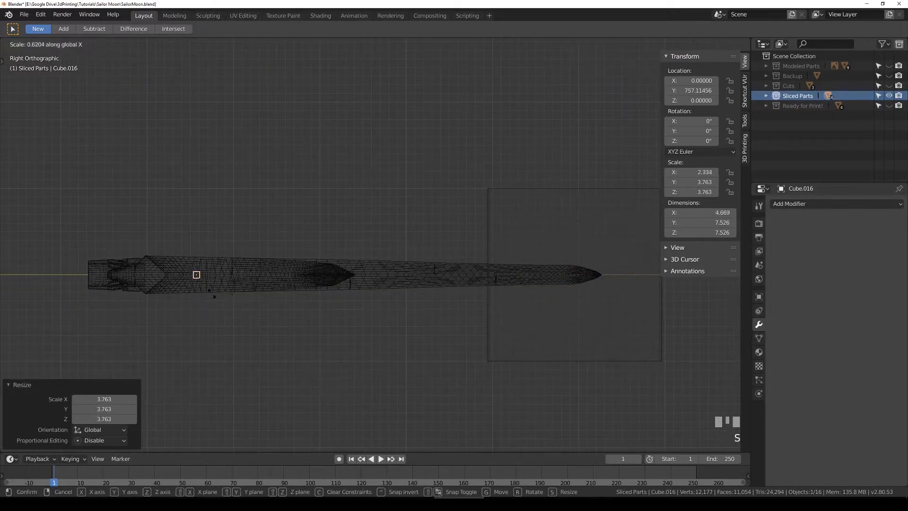
click(278, 318)
key(s)
click(289, 321)
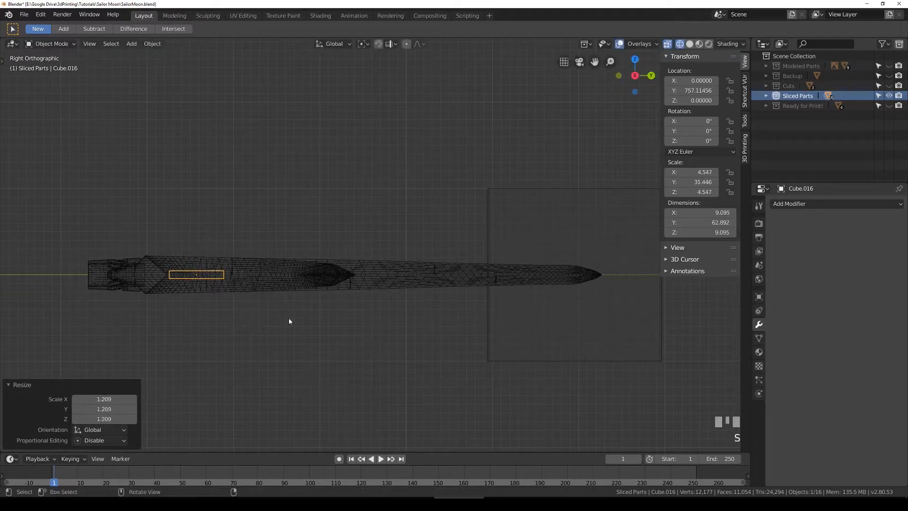
Step: Narrow the bar to about 6 in X and move it onto the long blade's cut joint, about X -76.8, Y 830.3
key(KP_7)
key(s)
key(x)
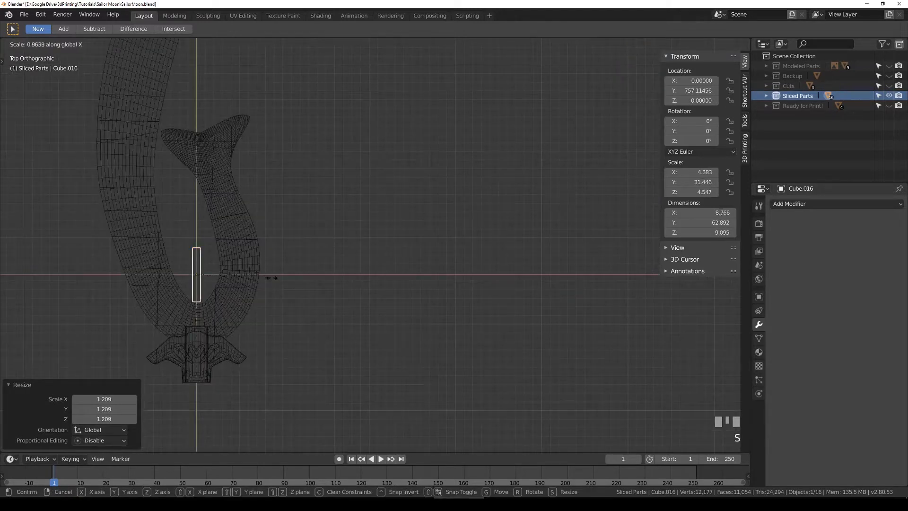
click(248, 280)
key(shift+z)
shift+middle_drag(211, 285, 280, 284)
key(g)
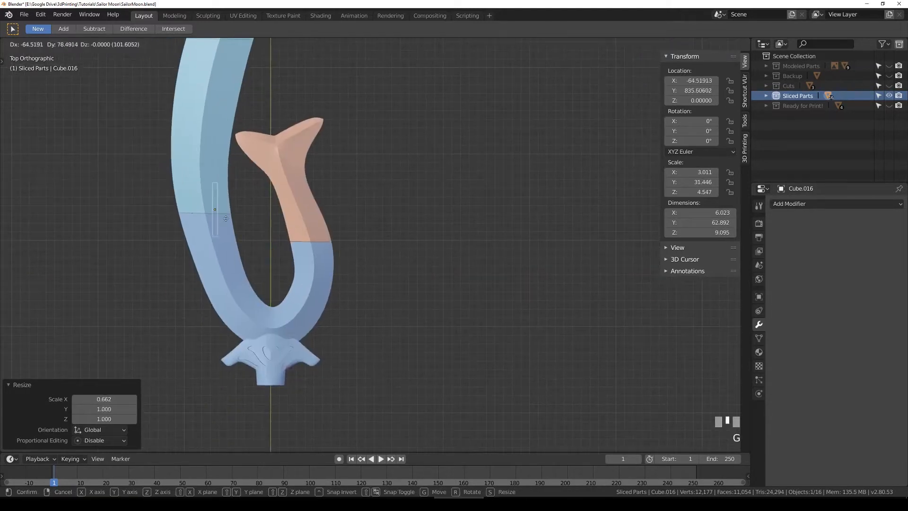
click(211, 225)
Step: Check the bar's fit inside the blade in solid and wireframe display, and delete the bar
key(shift+z)
scroll(317, 270, up, 4)
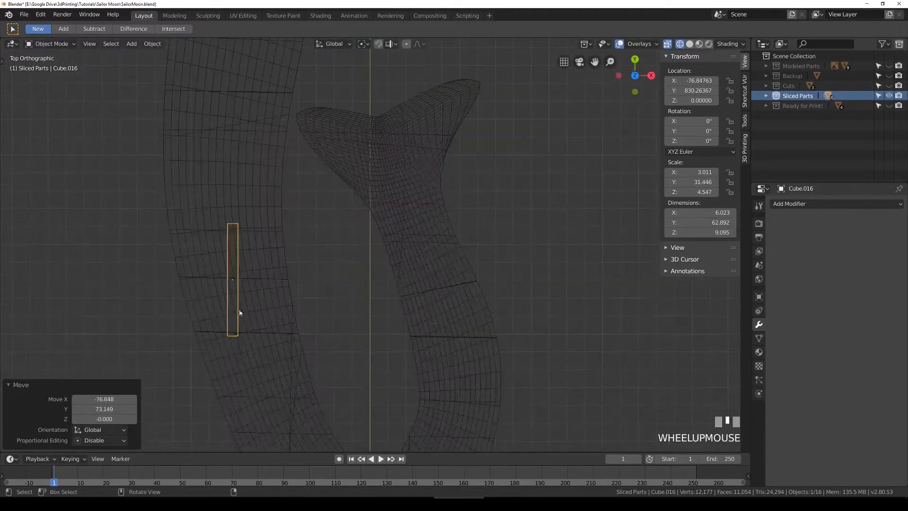
key(shift+z)
mouse_move(289, 335)
middle_down()
mouse_move(210, 269)
mouse_move(218, 260)
mouse_move(214, 284)
mouse_move(253, 259)
mouse_move(228, 295)
mouse_move(248, 283)
mouse_move(262, 302)
mouse_move(302, 285)
middle_up()
key(shift+z)
key(shift+z)
key(shift+z)
middle_drag(212, 287, 229, 325)
middle_drag(248, 273, 327, 295)
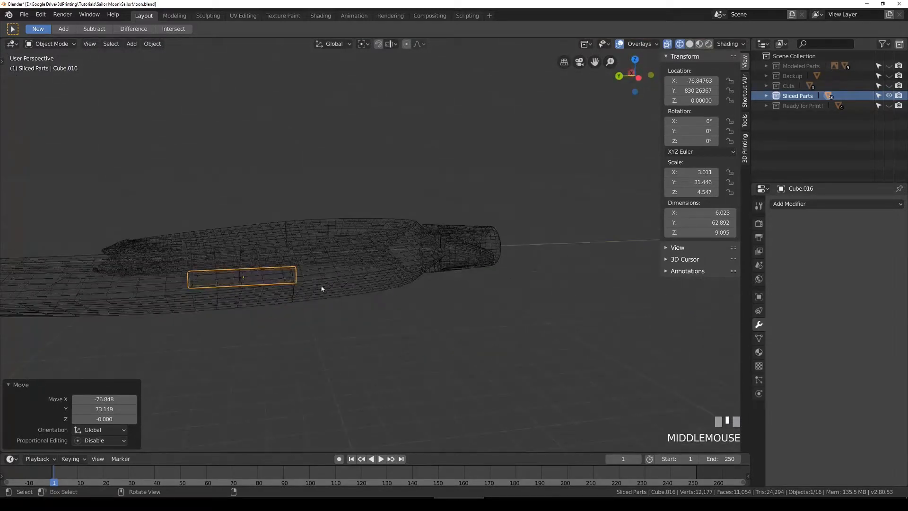
mouse_move(189, 278)
shift+middle_down()
mouse_move(377, 229)
mouse_move(419, 253)
shift+middle_up()
key(shift+z)
key(shift+z)
middle_drag(475, 268, 298, 233)
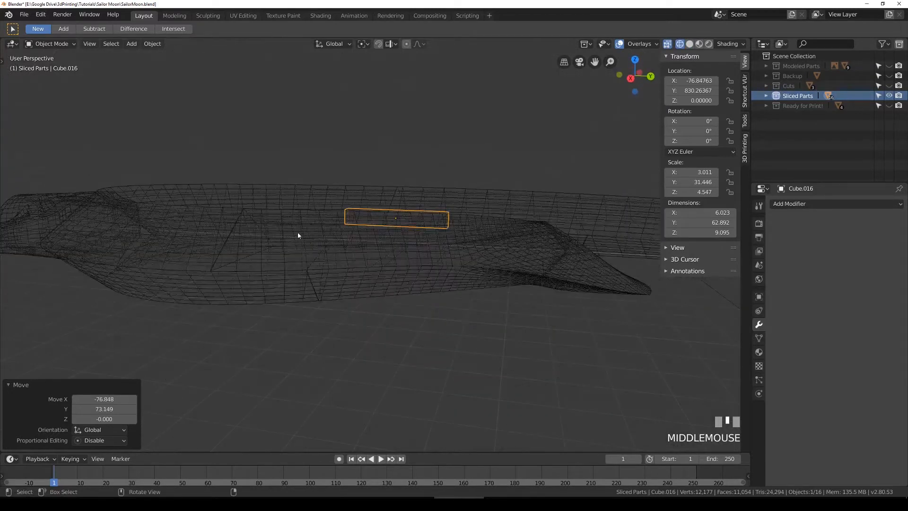
key(KP_3)
key(Delete)
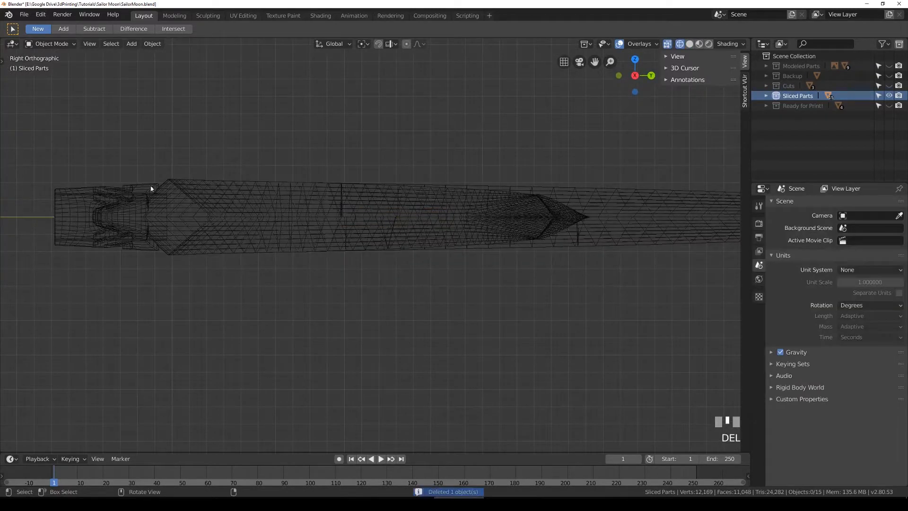
Step: Add a mesh cylinder with 16 vertices to the Sliced Parts collection
click(131, 46)
mouse_move(152, 56)
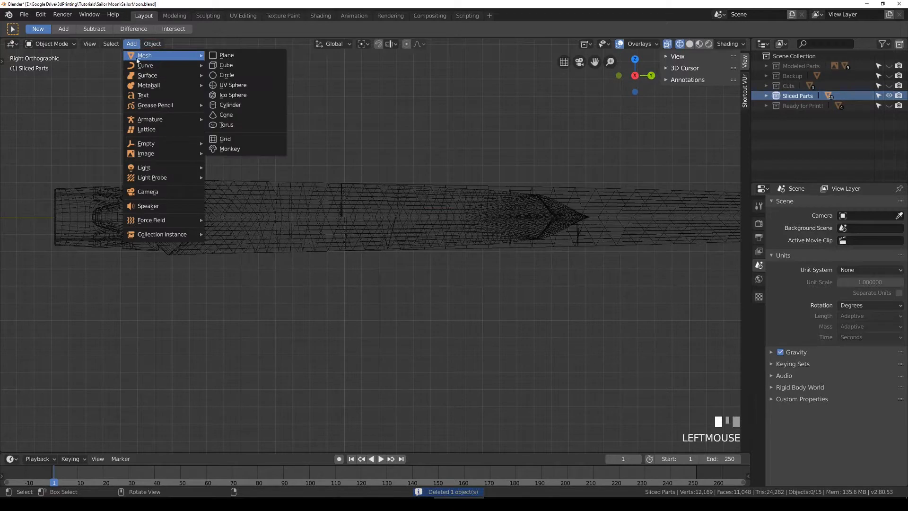
click(231, 105)
click(101, 325)
text(16)
key(Return)
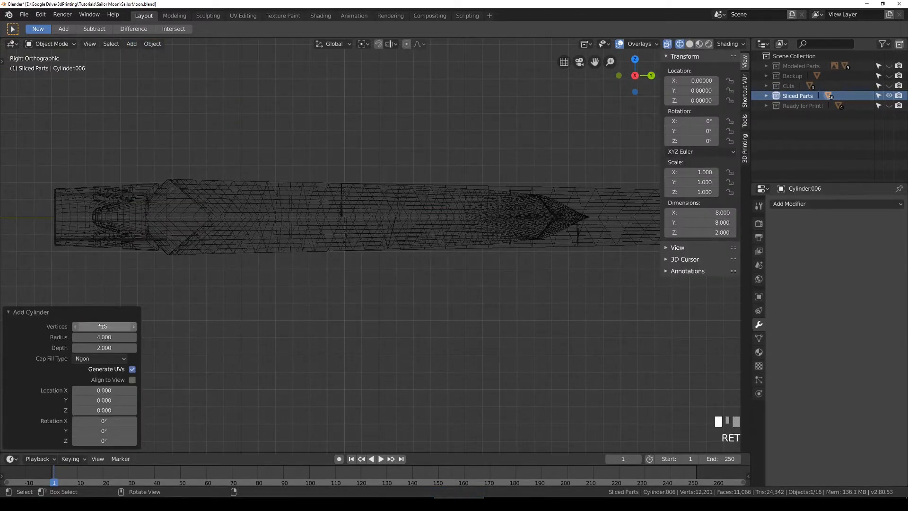
Step: Move the cylinder along Y into the base of the blade at about Y 698.7 and stretch it along Z to about 19.2
scroll(182, 237, down, 6)
scroll(148, 265, up, 3)
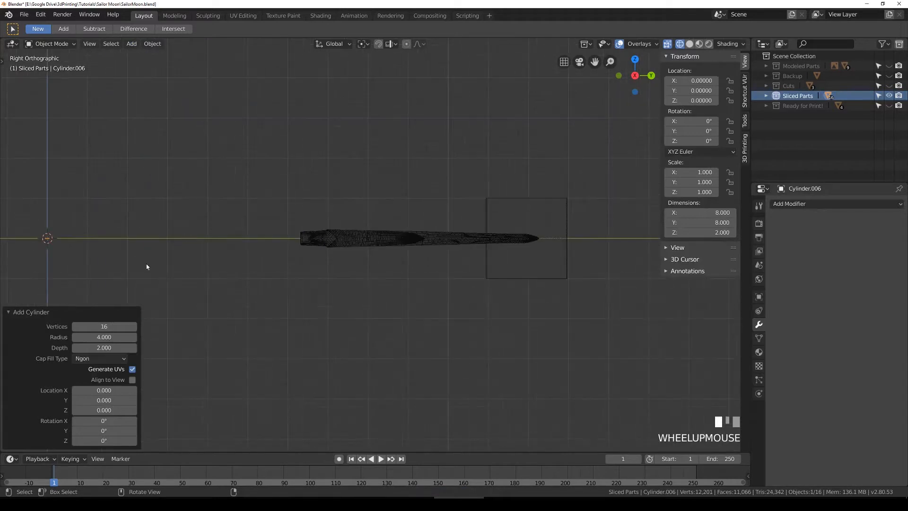
key(g)
click(389, 267)
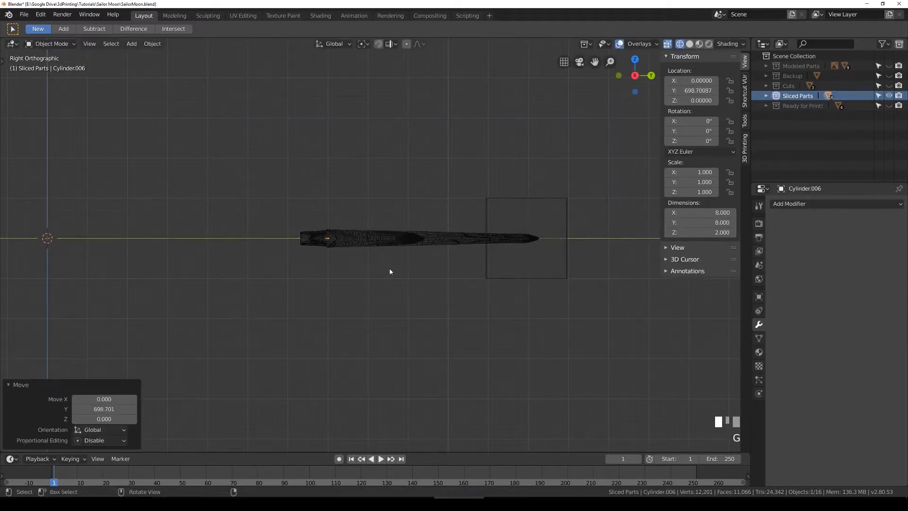
scroll(229, 219, up, 3)
key(s)
key(z)
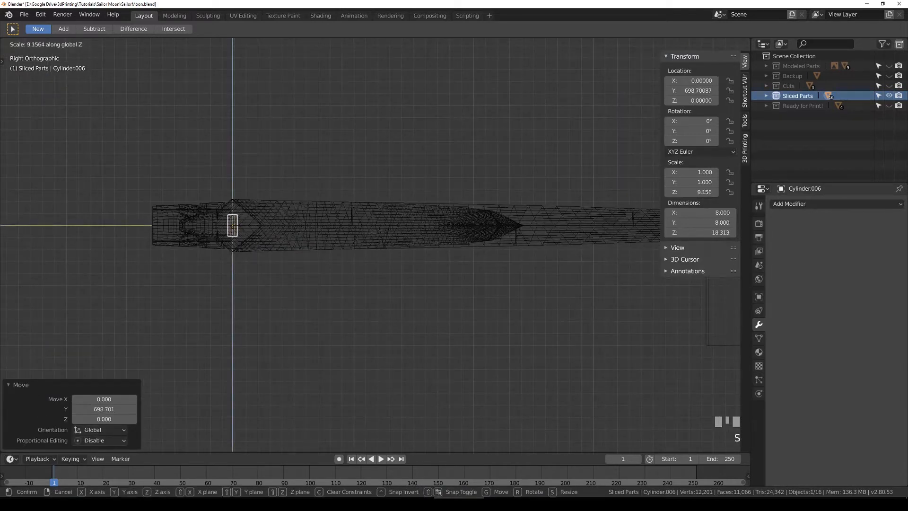
click(283, 257)
Step: Shrink the cylinder uniformly and set its X and Y dimensions to 2
scroll(203, 246, up, 2)
shift+middle_drag(203, 246, 290, 253)
scroll(363, 259, up, 2)
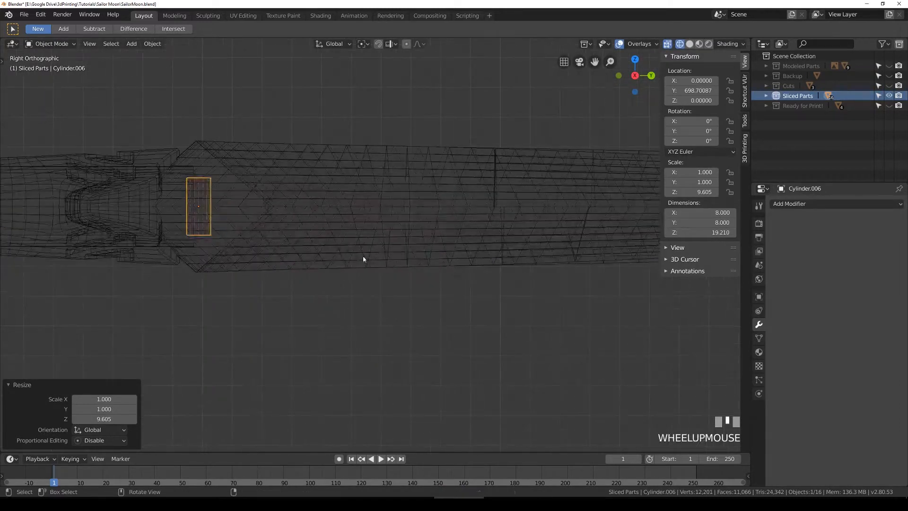
key(s)
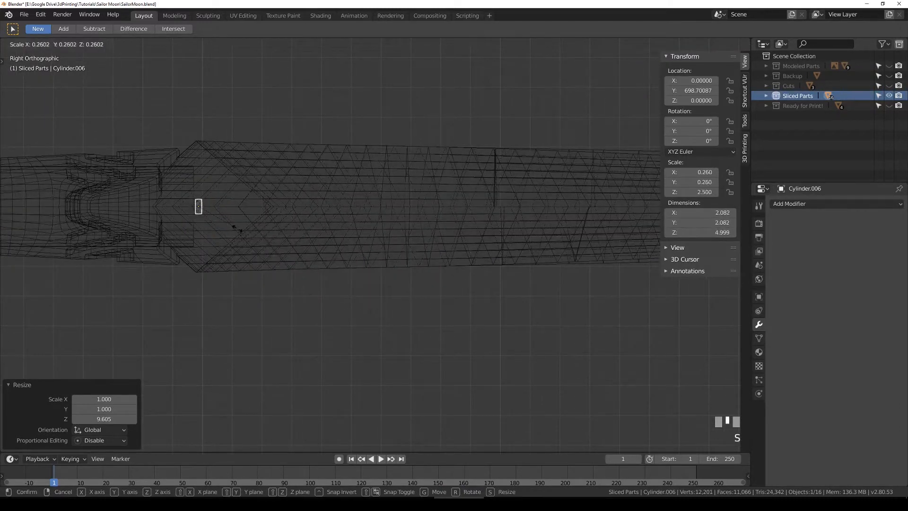
click(232, 228)
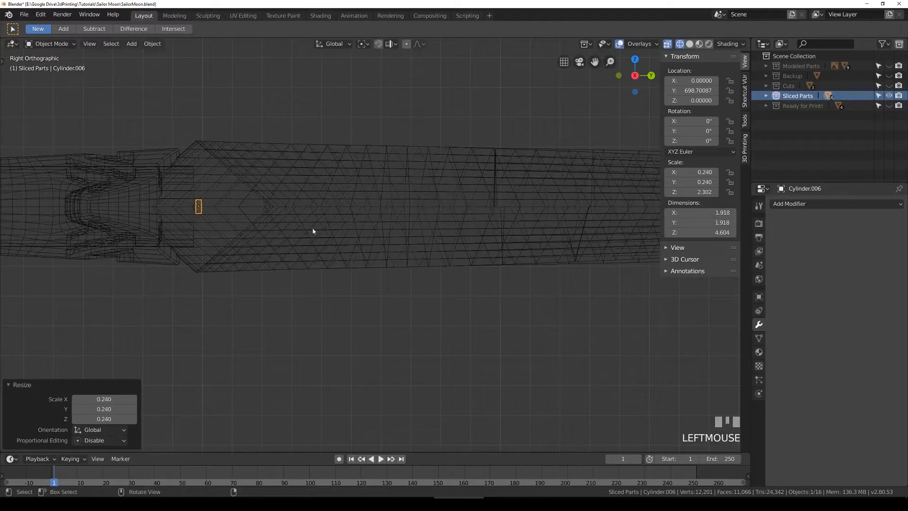
click(704, 213)
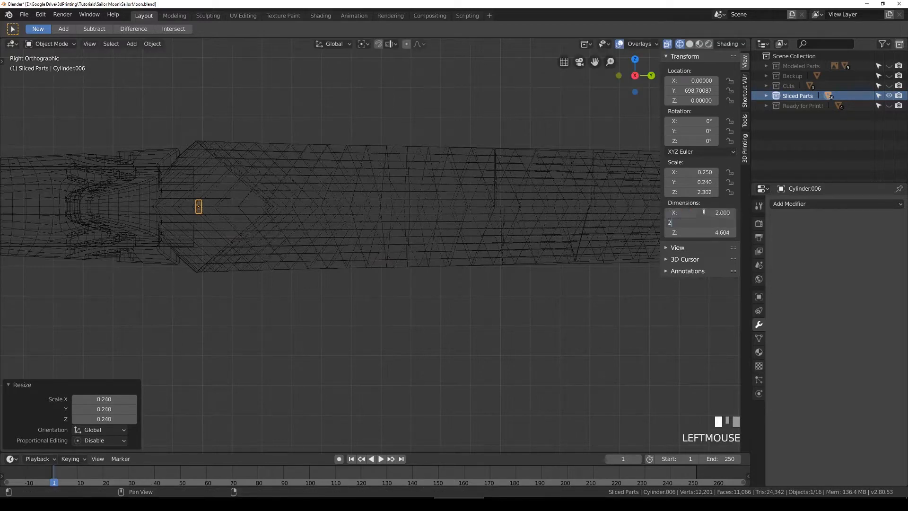
key(Return)
Step: Stretch the cylinder along Z to about 16 and move it along Y to about 745.4
key(s)
key(z)
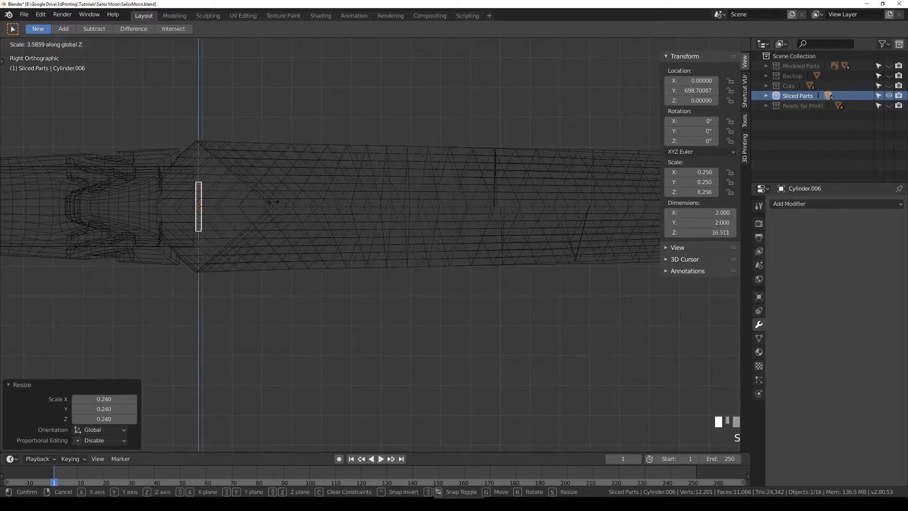
click(264, 211)
key(g)
key(y)
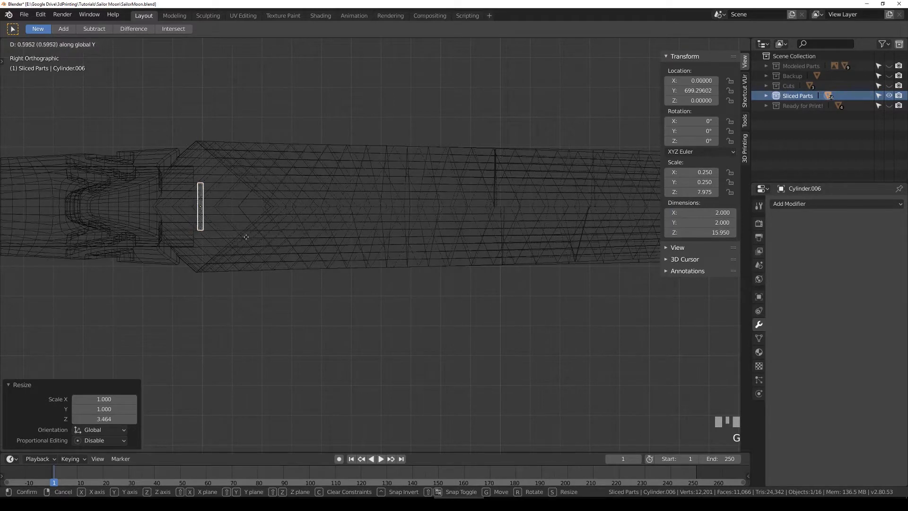
click(372, 240)
Step: Move the cylinder's mesh in Edit Mode into the blade's long arm, just below the cut line nearest the handle
key(shift+z)
middle_drag(371, 240, 410, 268)
key(KP_7)
scroll(424, 274, down, 3)
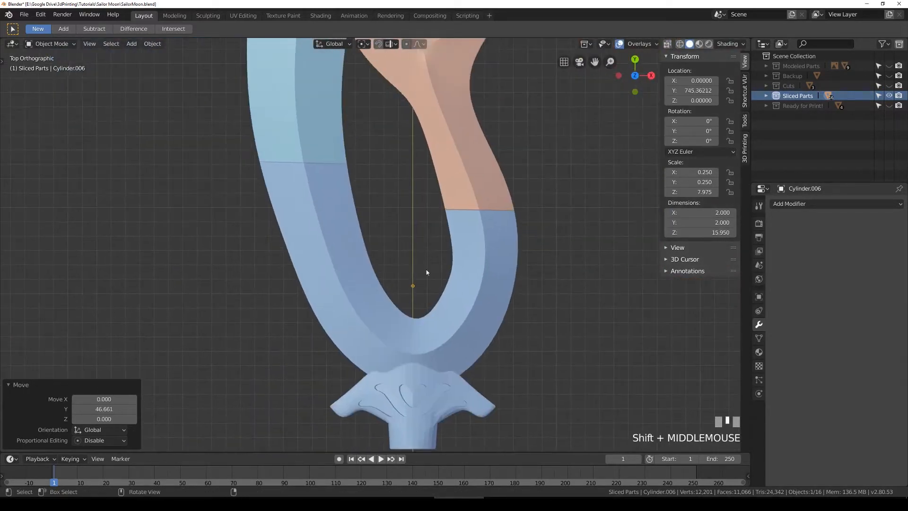
scroll(482, 303, up, 3)
key(Tab)
key(shift+z)
scroll(473, 317, down, 3)
key(g)
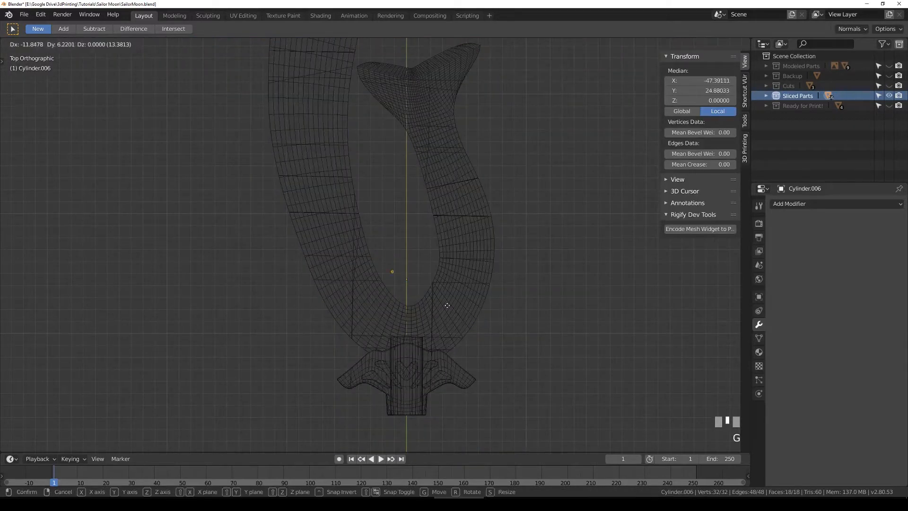
click(387, 259)
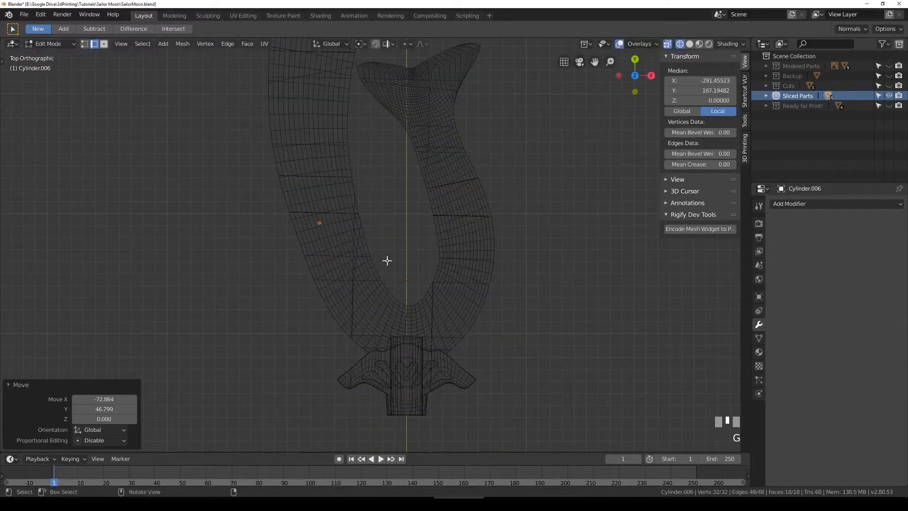
Step: Duplicate the cylinder mesh and shift the copy about 15.8 along X to form a pair of pins
scroll(311, 249, up, 3)
key(shift+d)
click(310, 250)
key(g)
key(x)
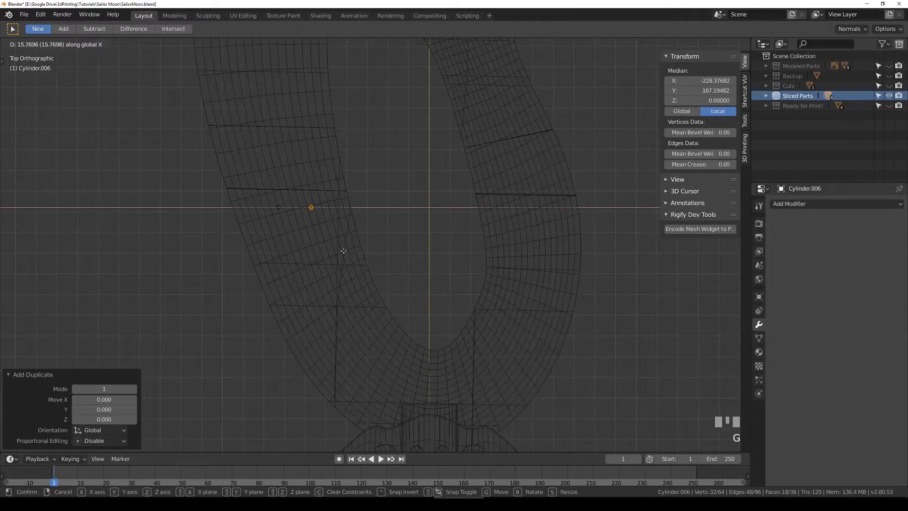
click(343, 250)
Step: Stretch the pin pair along Z to about 24.3 and apply the object's scale
key(Tab)
key(shift+z)
mouse_move(335, 257)
middle_down()
mouse_move(307, 246)
mouse_move(326, 219)
mouse_move(338, 254)
mouse_move(354, 243)
middle_up()
key(shift+z)
key(s)
key(z)
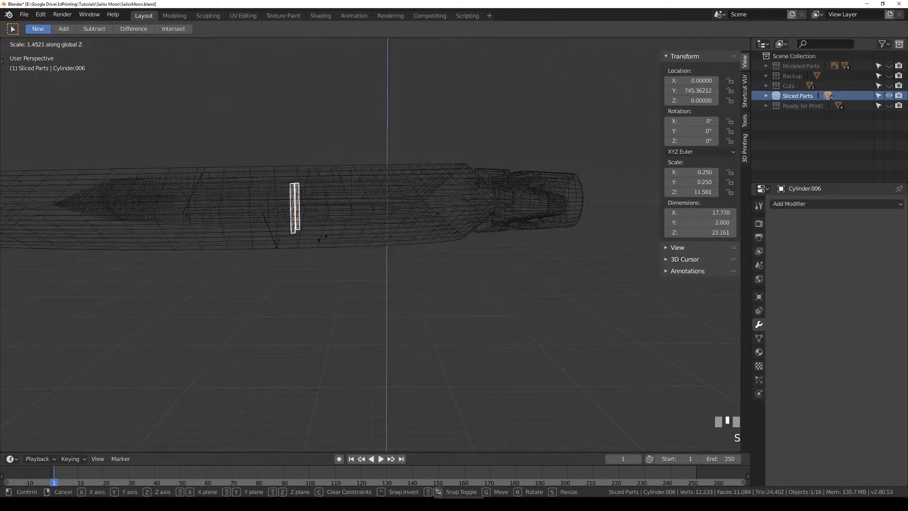
click(370, 244)
key(ctrl+a)
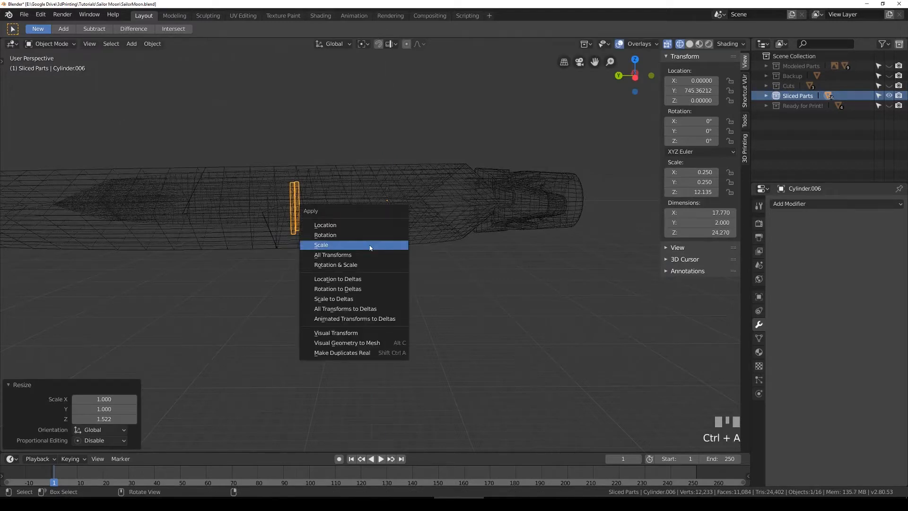
click(370, 242)
Step: Duplicate the pin pair across the cut line, offset about -5.4 in X and 20.7 in Y
middle_drag(456, 240, 446, 271)
scroll(446, 271, up, 3)
key(KP_7)
key(Tab)
shift+middle_drag(344, 189, 380, 270)
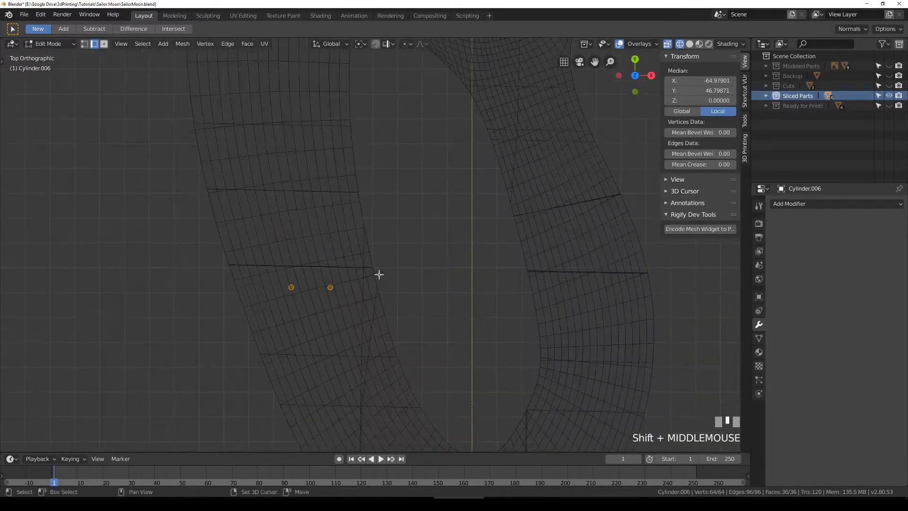
key(shift+d)
click(365, 221)
middle_drag(366, 221, 331, 220)
key(KP_3)
key(shift+z)
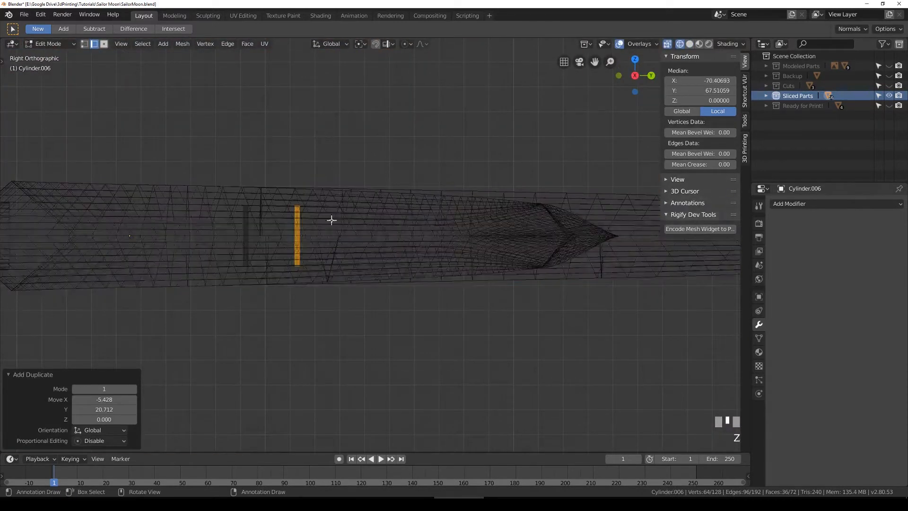
Step: Duplicate the pin pair again and move the copy about 56 along Y, further up the blade
key(g)
right_click(312, 283)
key(shift+d)
click(325, 284)
key(g)
key(x)
click(418, 279)
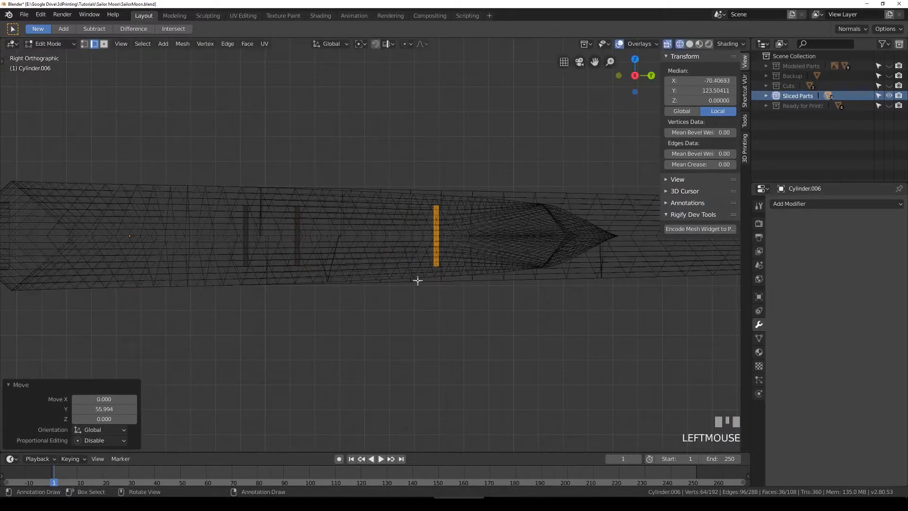
Step: Move the newest pin pair about -9.1 along X to centre it in the blade
key(shift+z)
middle_drag(417, 279, 377, 322)
key(KP_7)
key(shift+z)
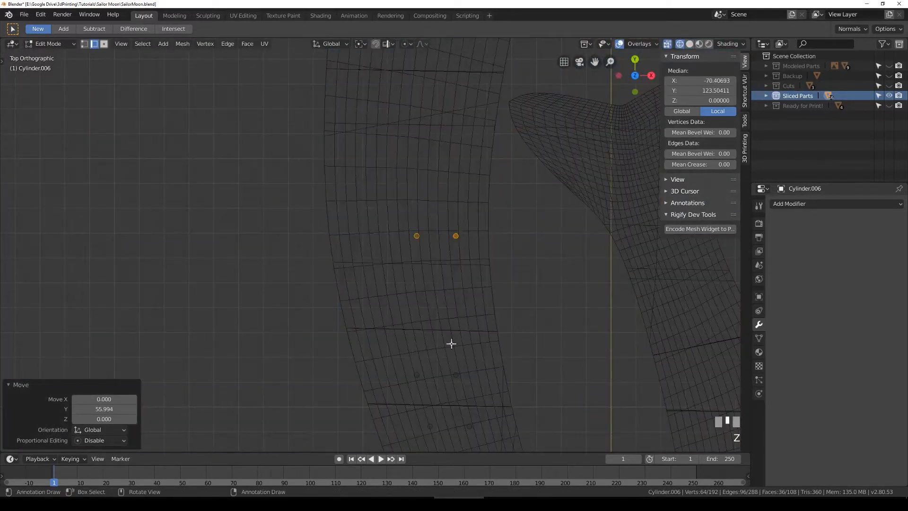
key(g)
key(x)
click(427, 339)
key(shift+z)
mouse_move(427, 339)
middle_down()
mouse_move(413, 319)
mouse_move(446, 278)
middle_up()
key(shift+z)
key(KP_7)
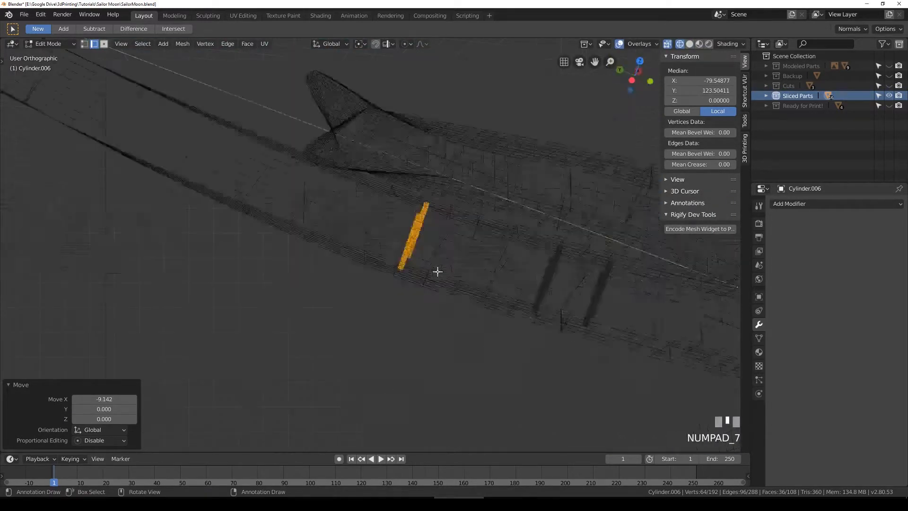
Step: Place three more duplicates of the pin pair along the blade's curve, ending at about X -11.3, Y 383.7 near the tip
scroll(456, 198, down, 4)
shift+middle_drag(456, 199, 336, 328)
key(shift+d)
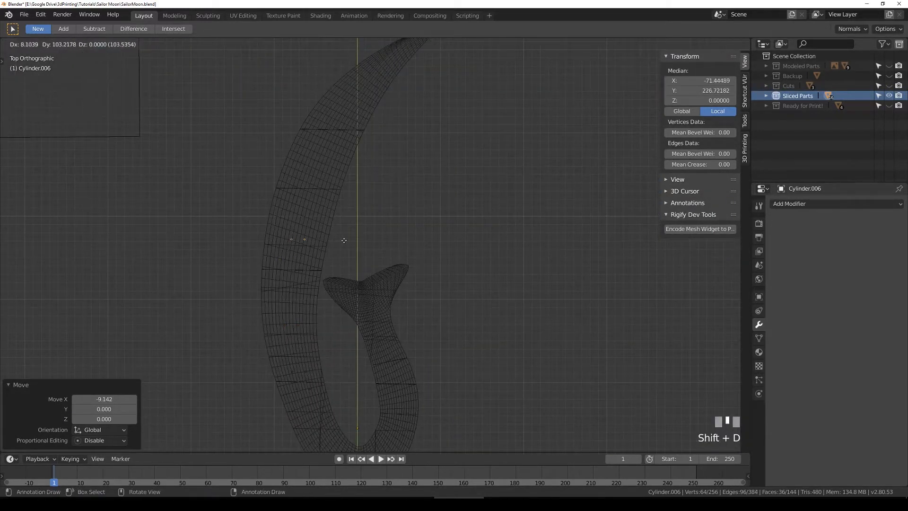
click(334, 245)
key(shift+d)
click(318, 284)
key(shift+d)
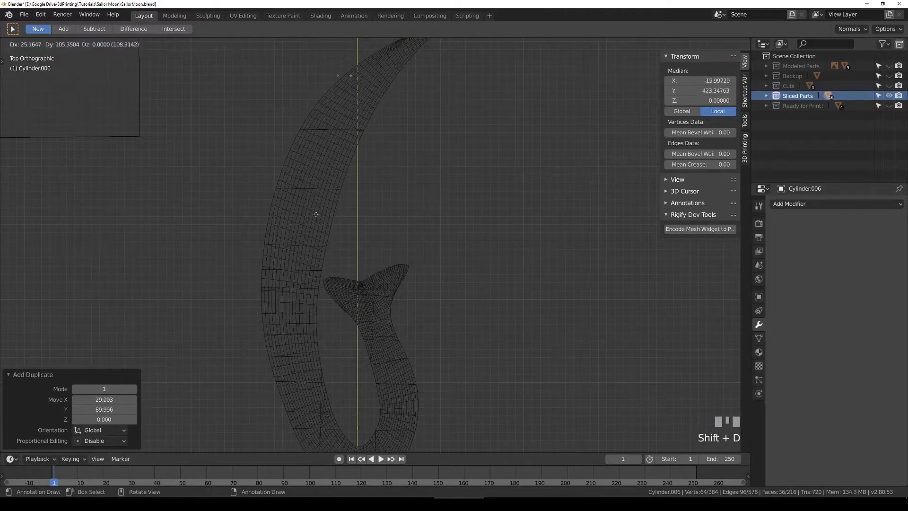
click(320, 247)
Step: Shrink the pin pair nearest the blade tip along Z by a factor of about 0.455 to fit the thinner section
key(shift+z)
mouse_move(221, 351)
middle_down()
mouse_move(241, 320)
mouse_move(318, 270)
middle_up()
shift+middle_drag(378, 201, 322, 260)
mouse_move(454, 263)
middle_down()
mouse_move(309, 267)
mouse_move(326, 217)
mouse_move(397, 260)
middle_up()
scroll(348, 166, up, 2)
mouse_move(348, 166)
middle_down()
mouse_move(334, 189)
mouse_move(293, 174)
mouse_move(360, 180)
middle_up()
shift+middle_drag(359, 180, 385, 254)
scroll(404, 267, up, 3)
middle_drag(417, 334, 487, 334)
key(s)
click(496, 330)
key(shift+z)
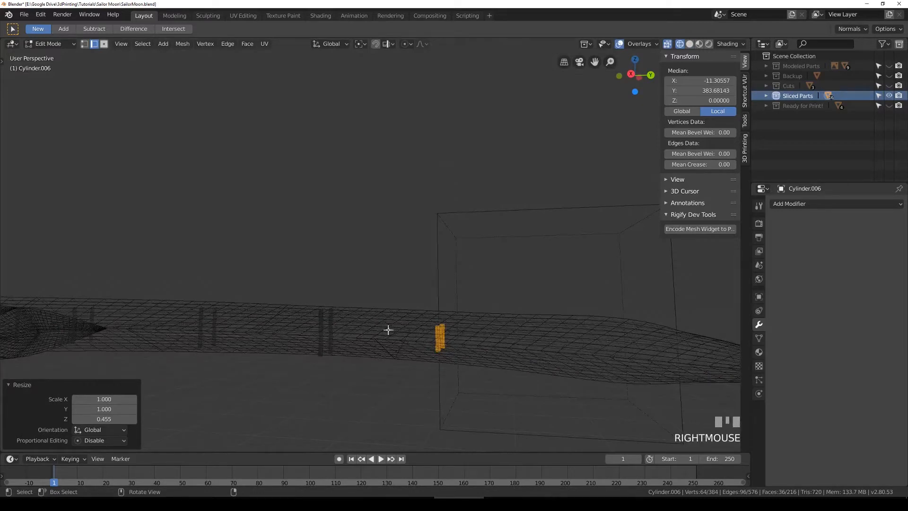
Step: Select the second pin pair from the blade tip and scale it along Z by about 0.62, and again by about 1.17
drag(309, 302, 358, 384)
key(s)
key(z)
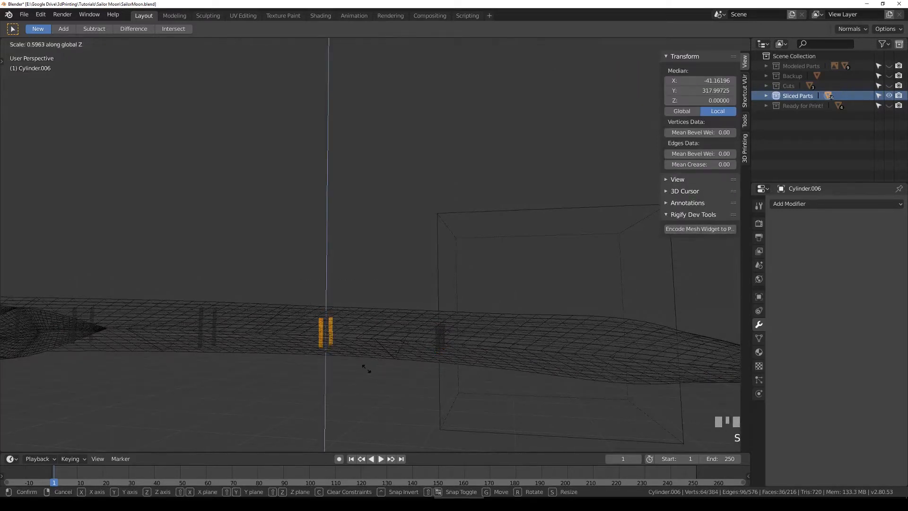
click(332, 368)
shift+middle_drag(332, 367, 455, 308)
key(s)
key(z)
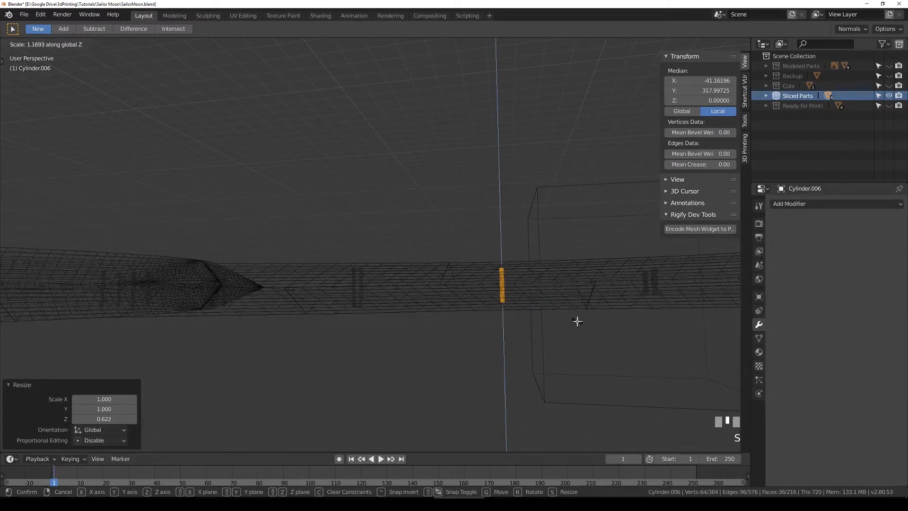
click(578, 320)
scroll(376, 295, down, 3)
key(shift+z)
mouse_move(376, 295)
middle_down()
mouse_move(377, 326)
mouse_move(255, 268)
middle_up()
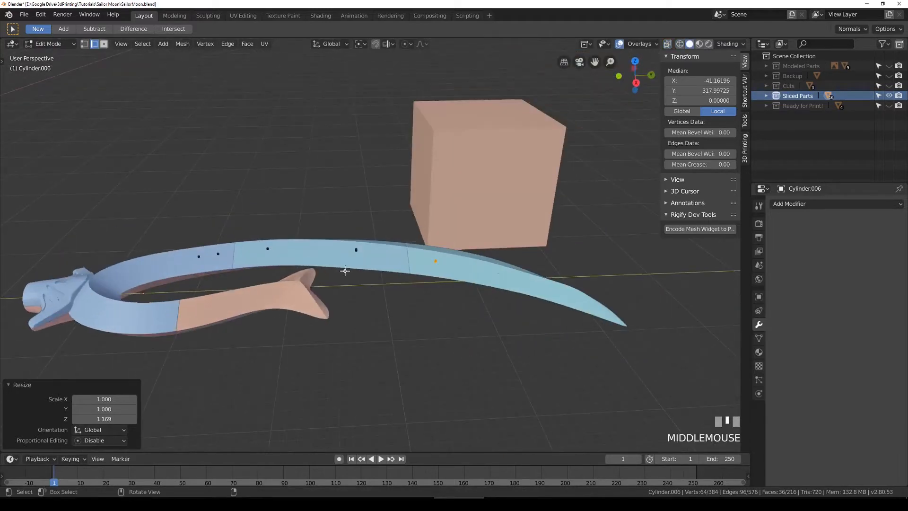
Step: Select a pin pair in the long blade arm and duplicate it into the fin-shaped end and the short arm's curve
key(shift+z)
key(KP_7)
shift+middle_drag(390, 342, 311, 209)
drag(263, 188, 373, 253)
shift+middle_drag(385, 268, 341, 204)
key(shift+d)
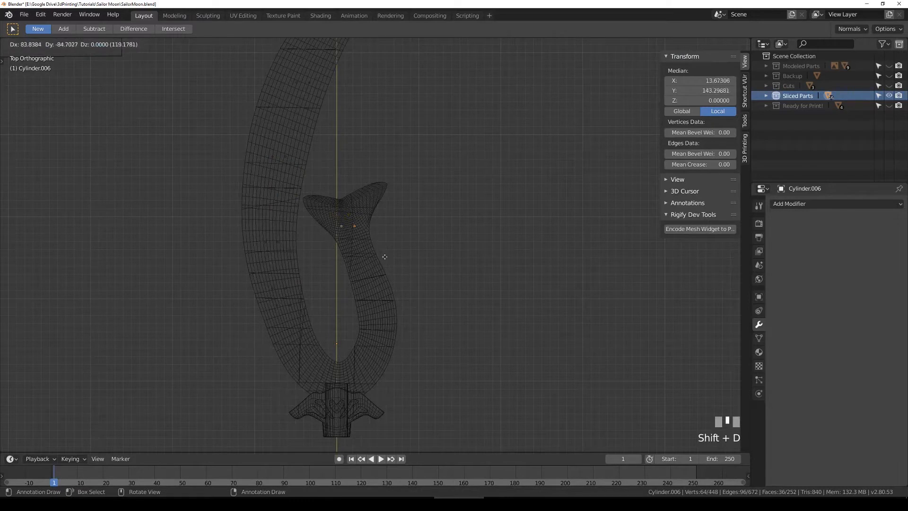
click(402, 278)
key(shift+d)
click(407, 385)
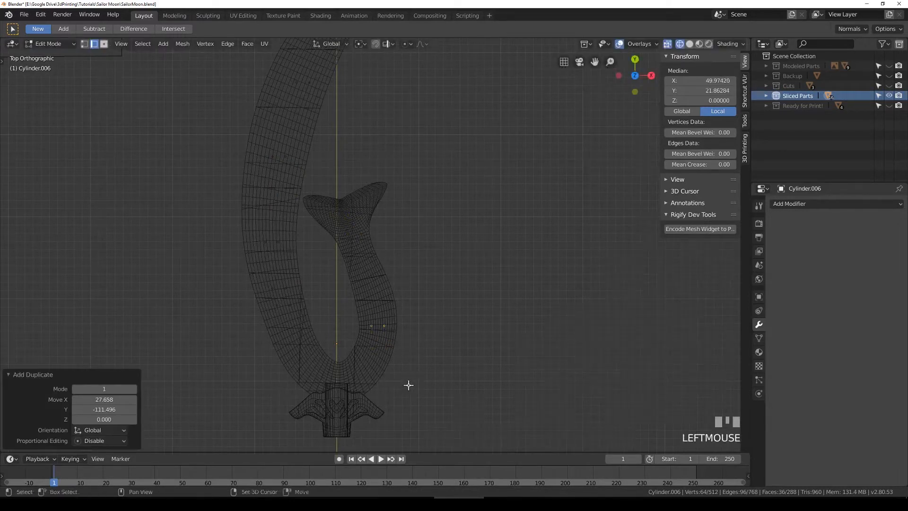
Step: Duplicate the pin pair to the blade's base above the handle guard and adjust its position in top and side views
shift+middle_drag(407, 384, 423, 302)
key(shift+d)
click(382, 341)
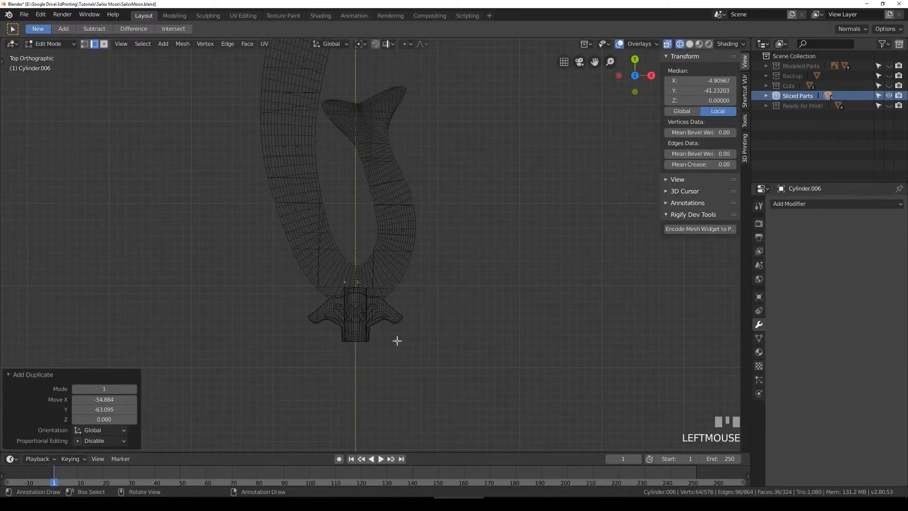
key(g)
click(400, 336)
key(shift+z)
middle_drag(456, 347, 395, 313)
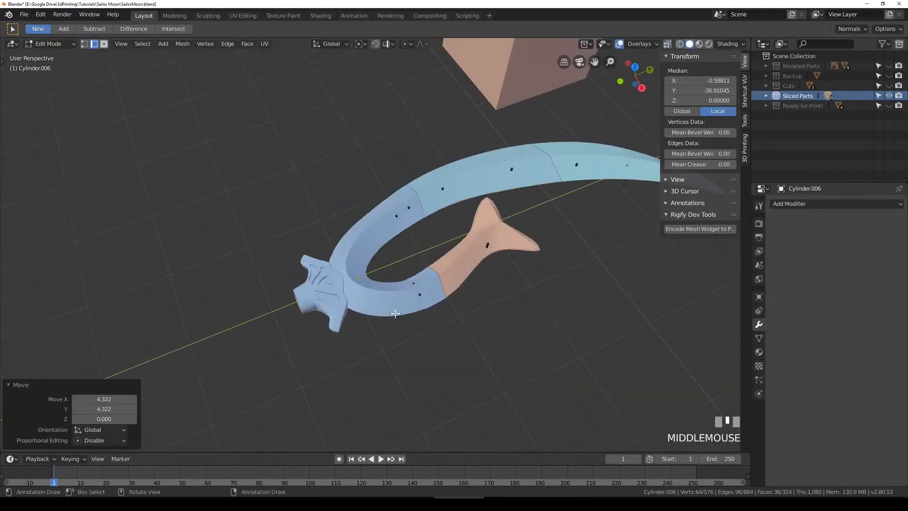
key(KP_3)
scroll(376, 308, up, 4)
key(g)
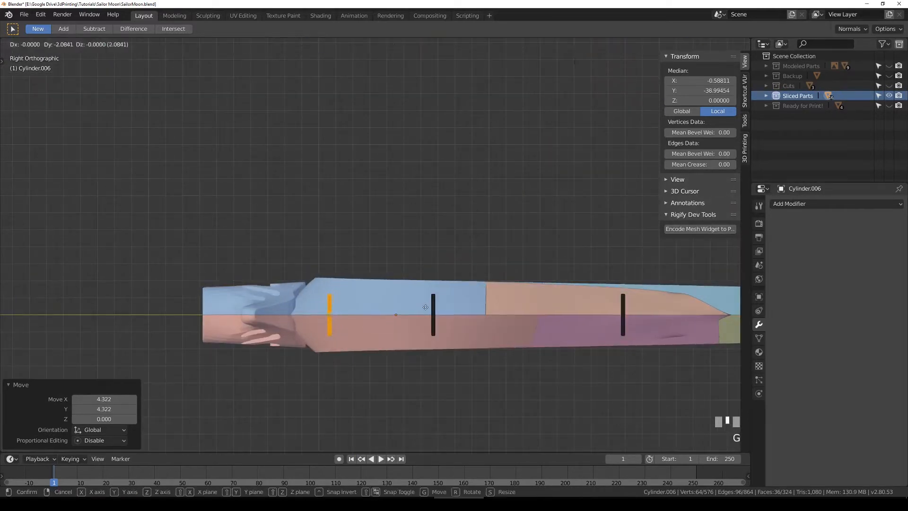
click(411, 316)
Step: Select the pin pair in the fin-shaped end of the short arm and shrink it along Z
key(shift+z)
mouse_move(425, 310)
middle_down()
mouse_move(397, 339)
mouse_move(436, 320)
middle_up()
key(Tab)
key(shift+z)
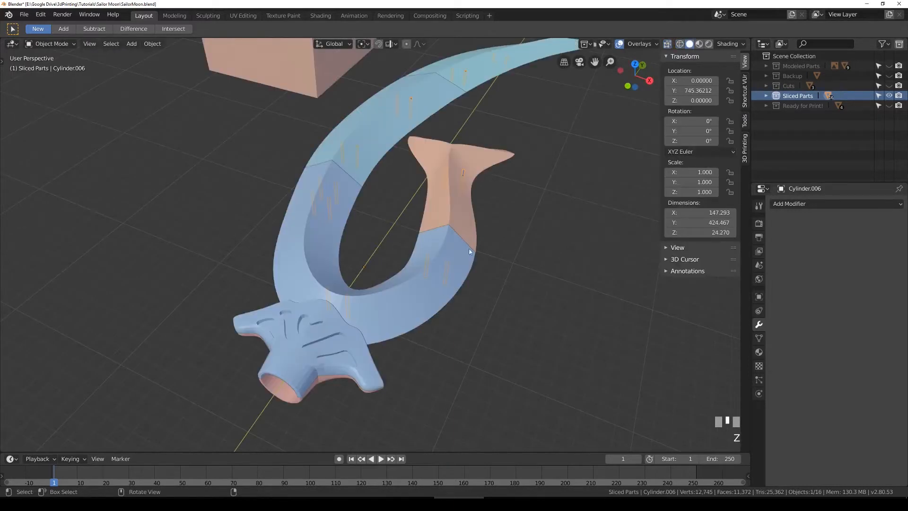
key(Tab)
key(shift+z)
key(b)
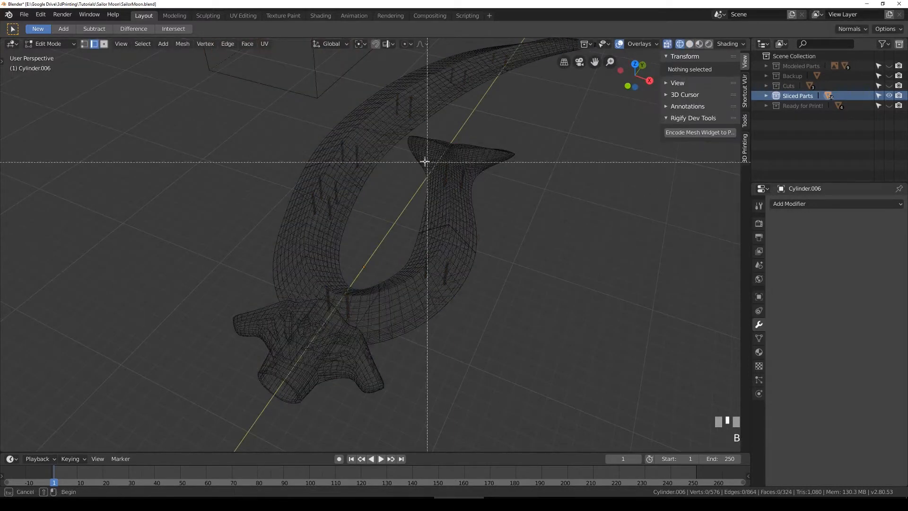
drag(425, 161, 535, 221)
key(s)
mouse_move(533, 219)
middle_down()
mouse_move(500, 241)
mouse_move(329, 290)
mouse_move(372, 319)
mouse_move(390, 265)
middle_up()
key(z)
click(507, 213)
Step: Check in solid display whether the pins stay inside the surface of the fin-shaped end
key(shift+z)
key(Tab)
scroll(558, 266, up, 3)
shift+middle_drag(558, 266, 373, 249)
scroll(369, 227, up, 3)
click(367, 225)
scroll(366, 224, down, 3)
key(KP_7)
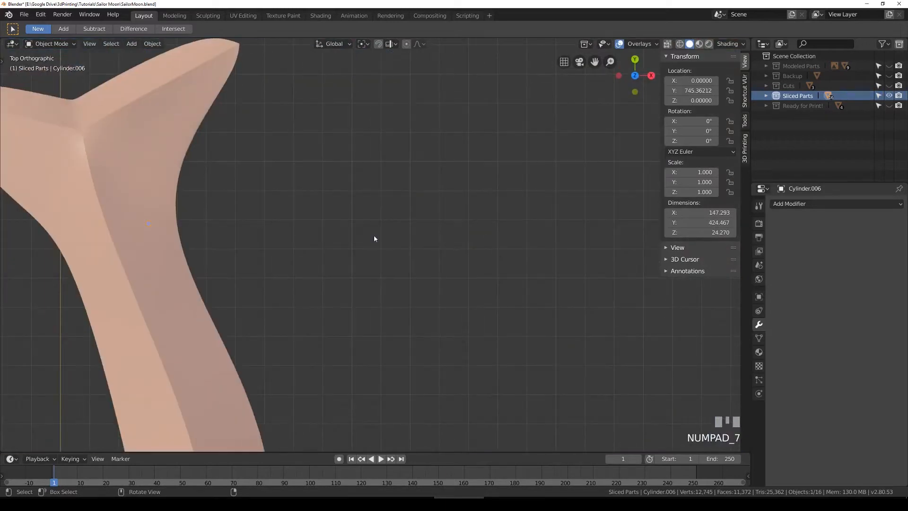
Step: Select the pin pair just above the blade's upper cut line and rotate it to follow the blade's ridge
shift+middle_drag(373, 239, 405, 247)
scroll(377, 231, up, 3)
key(Tab)
key(shift+z)
key(a)
key(l)
key(shift+z)
key(r)
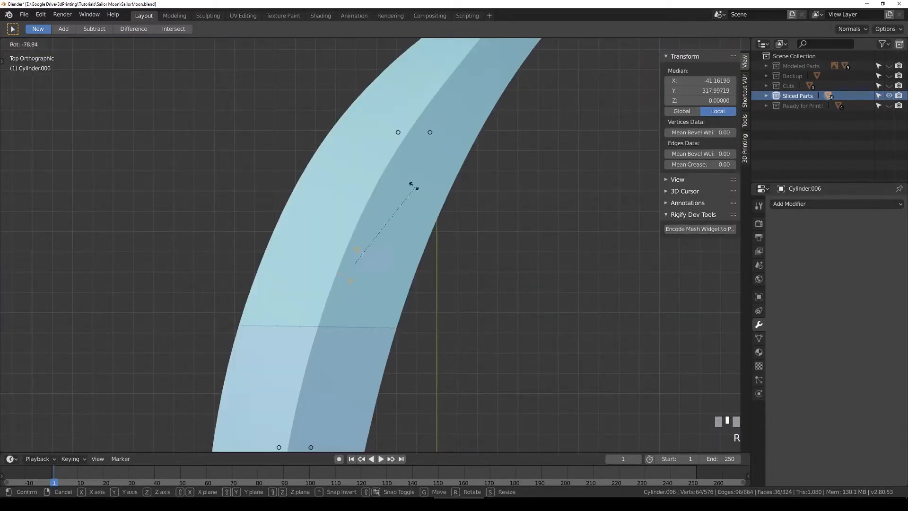
click(428, 209)
Step: Fine-tune the pair's rotation and move it onto the ridge at about X -49.2, Y 314.1
key(g)
click(411, 220)
key(r)
click(448, 241)
key(g)
click(445, 243)
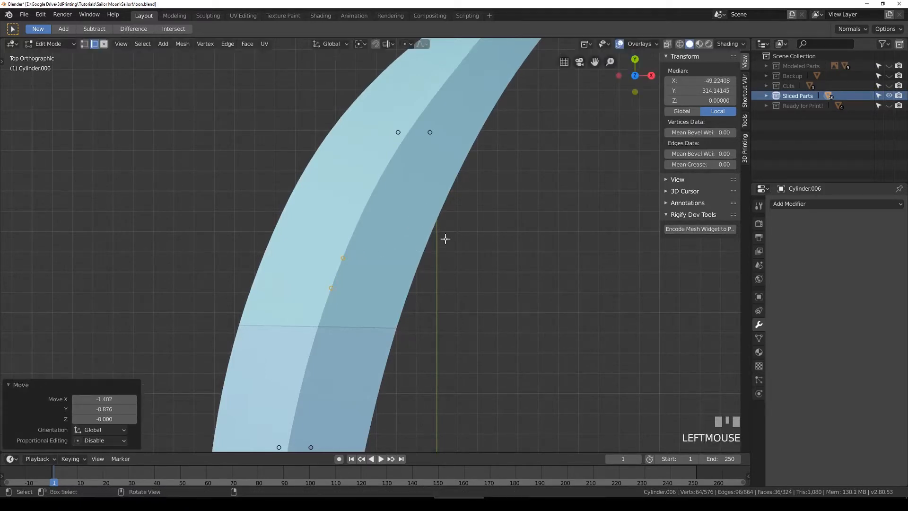
Step: Rotate the pin pair nearest the blade tip about -53°, move it onto the ridge at about X -18.1, Y 376.7, and leave Edit Mode
shift+middle_drag(445, 244, 429, 314)
key(alt+a)
key(b)
mouse_move(350, 171)
mouse_down()
mouse_move(501, 234)
mouse_move(477, 227)
mouse_up()
key(z)
key(r)
click(483, 203)
key(z)
key(g)
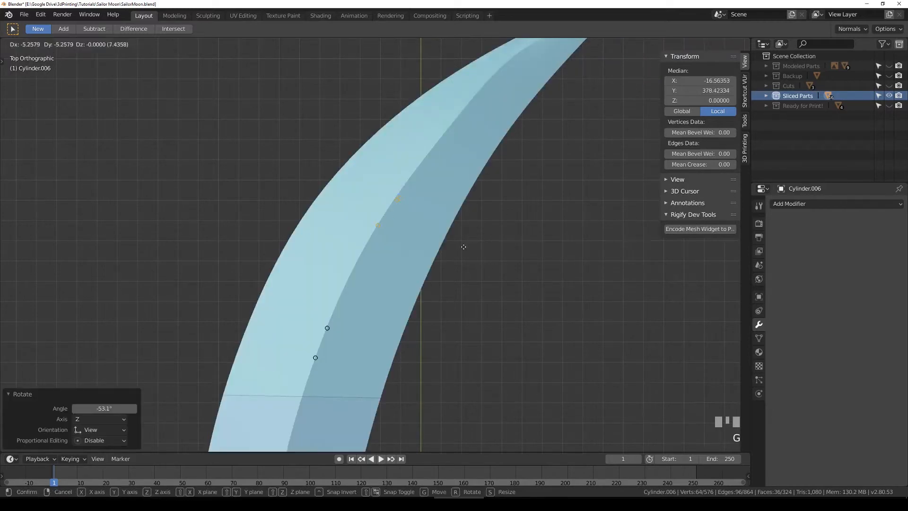
click(422, 317)
scroll(400, 358, down, 3)
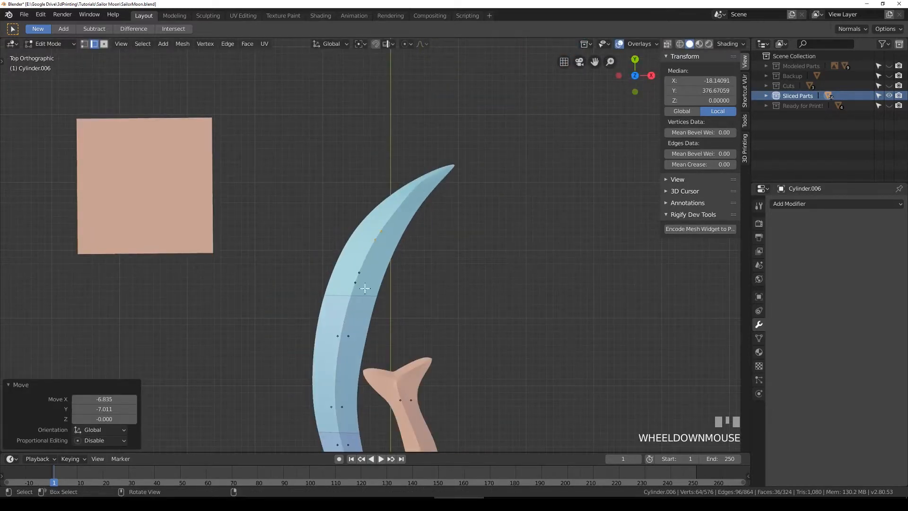
key(Tab)
middle_drag(489, 328, 413, 246)
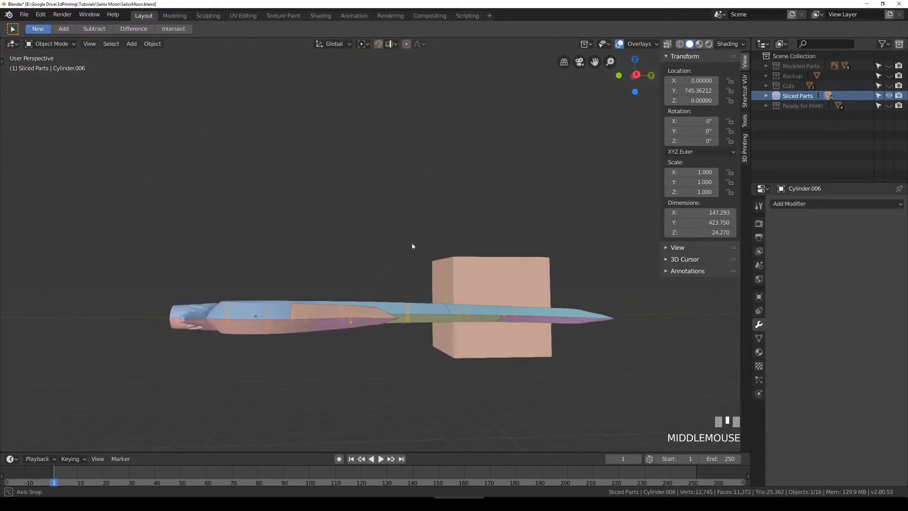
Step: Select the pin pair in the upper half of the middle blade section, rotate it about -72° and move it toward the ridge
click(431, 320)
middle_drag(431, 325, 442, 291)
scroll(473, 293, up, 6)
click(523, 282)
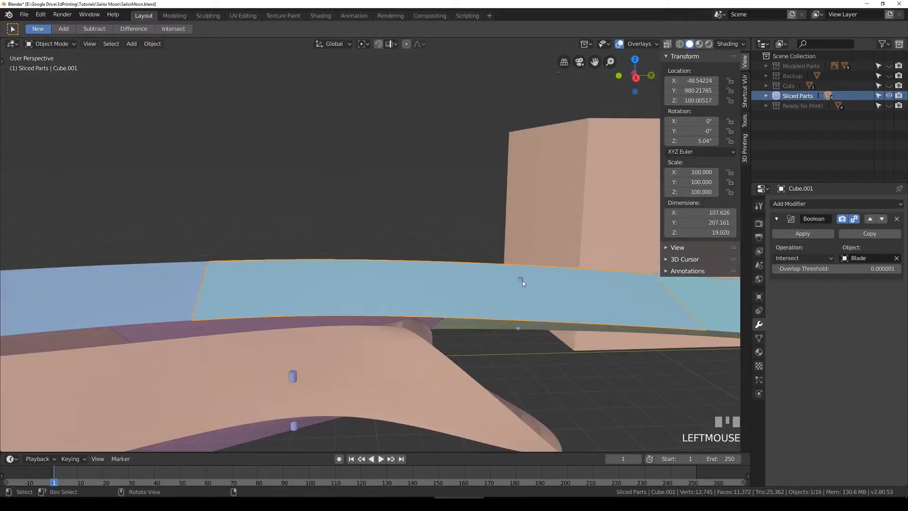
click(522, 278)
key(KP_7)
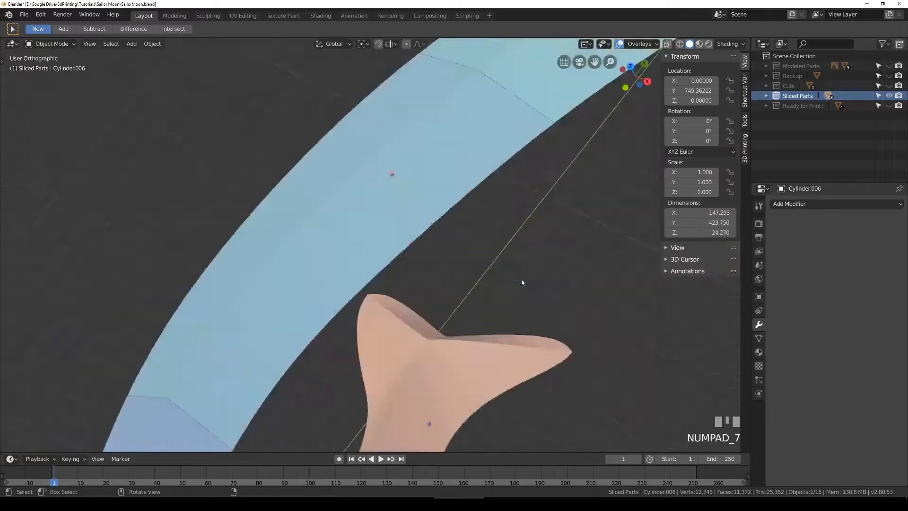
key(Tab)
key(z)
key(a)
key(a)
drag(203, 168, 339, 215)
key(r)
click(319, 142)
key(g)
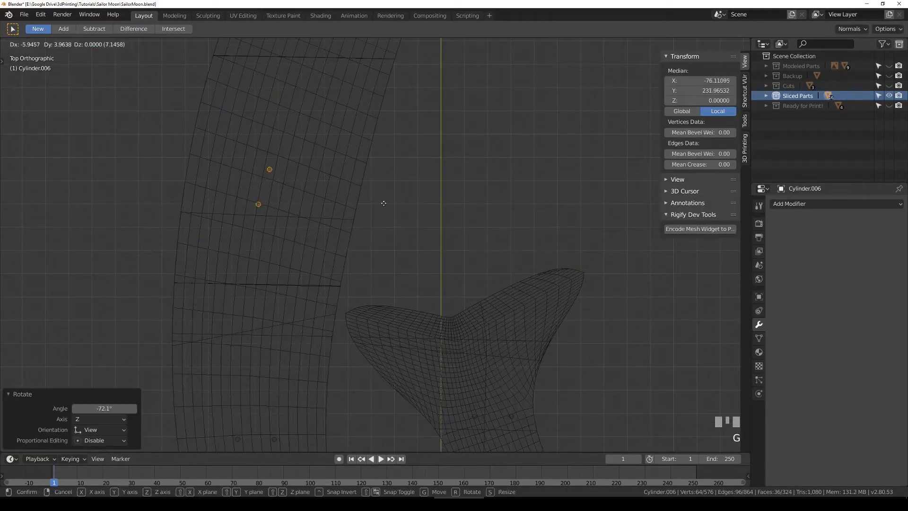
click(387, 210)
Step: Fine-tune that pair's rotation and move it onto the blade ridge at about X -74.0, Y 226.2
key(z)
key(r)
click(440, 259)
key(g)
click(444, 265)
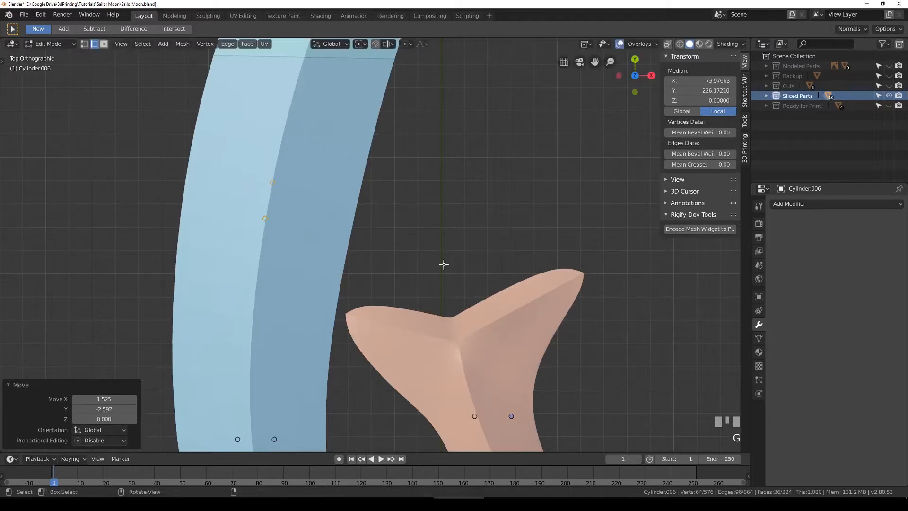
Step: Rotate the pin pair just above the lower cut line to follow the ridge and move it to about X -80.9, Y 122.7
shift+middle_drag(403, 352, 466, 194)
key(z)
key(a)
drag(245, 243, 385, 293)
key(z)
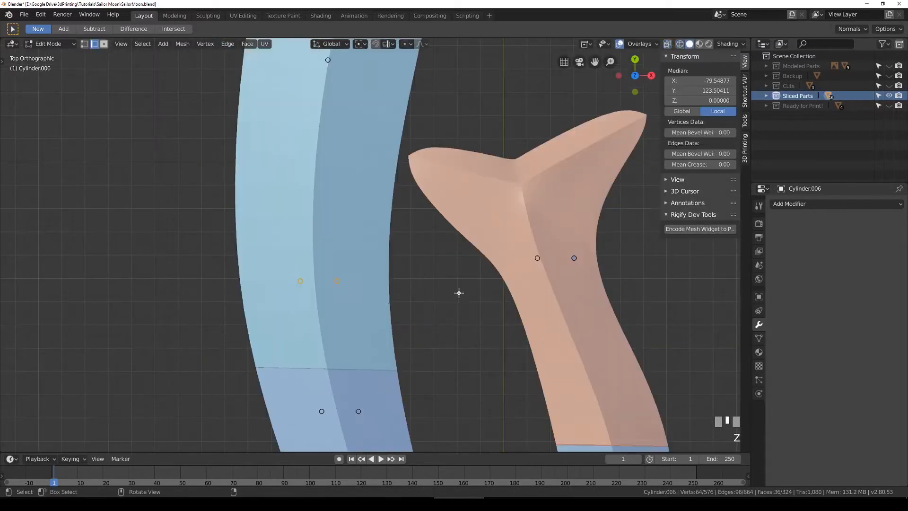
key(r)
click(327, 423)
shift+middle_drag(416, 307, 409, 278)
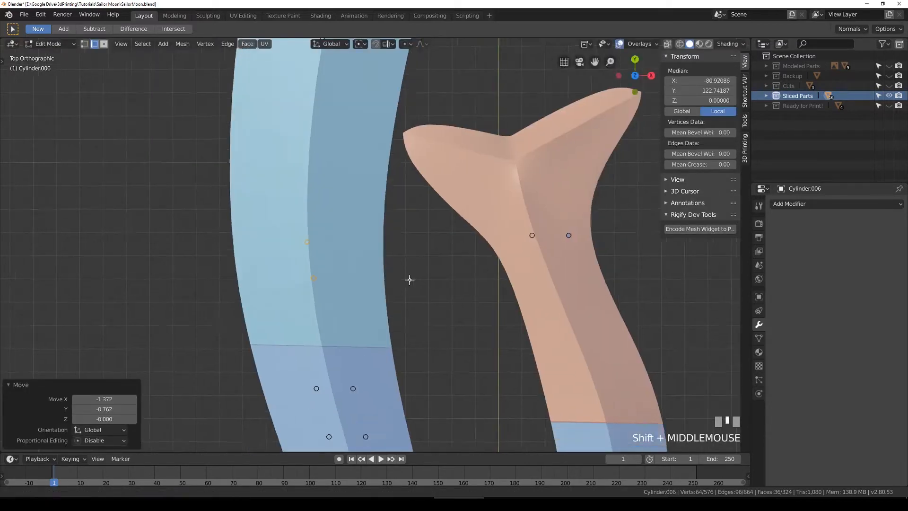
Step: Rotate the pin pair just below the lower cut line and move it onto the ridge at about X -72.4, Y 72.4
key(z)
key(a)
drag(283, 251, 391, 276)
key(r)
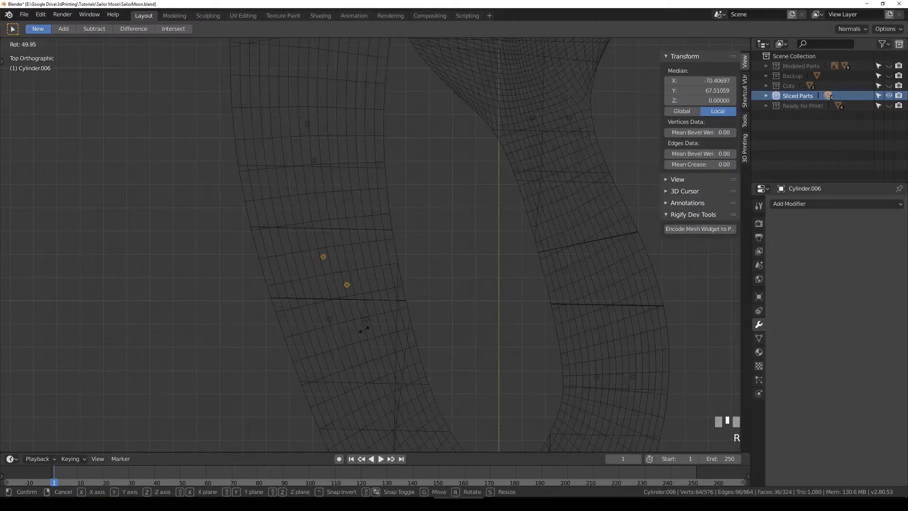
click(350, 340)
key(g)
click(340, 327)
key(z)
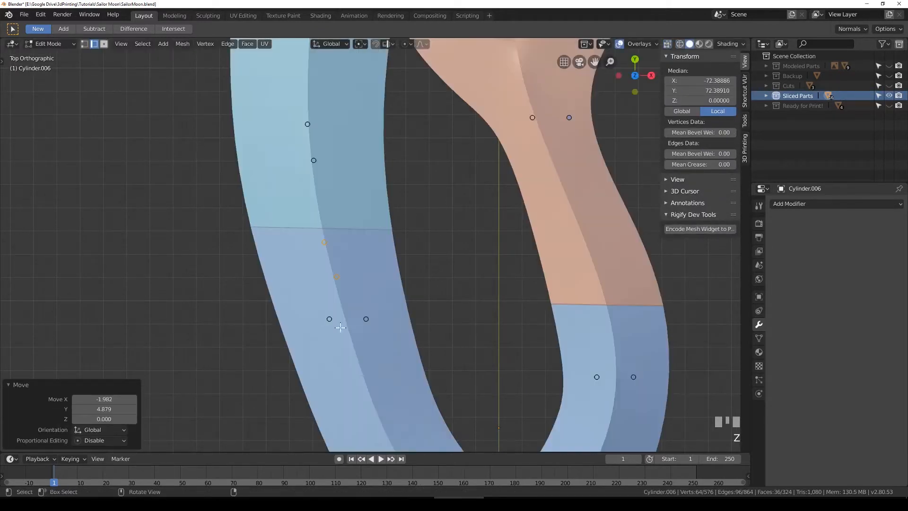
Step: Rotate the next pin pair toward the handle about 53.7° and move it down the ridge to about X -57.5, Y 22.9
key(a)
key(z)
key(a)
key(a)
key(b)
drag(306, 296, 477, 346)
key(r)
click(401, 429)
shift+middle_drag(420, 348, 397, 261)
key(g)
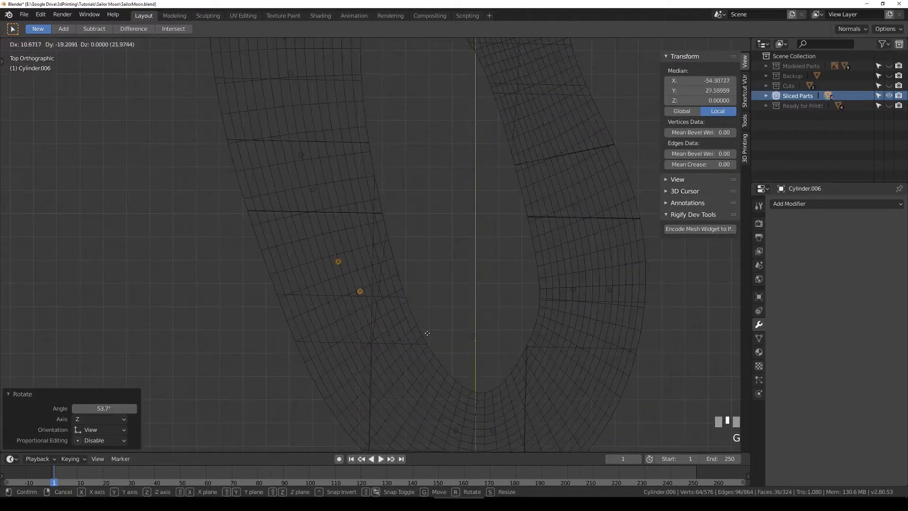
click(420, 344)
key(z)
Step: Check from the side and in perspective whether the repositioned pins stay inside the blade surface
middle_drag(460, 340, 385, 290)
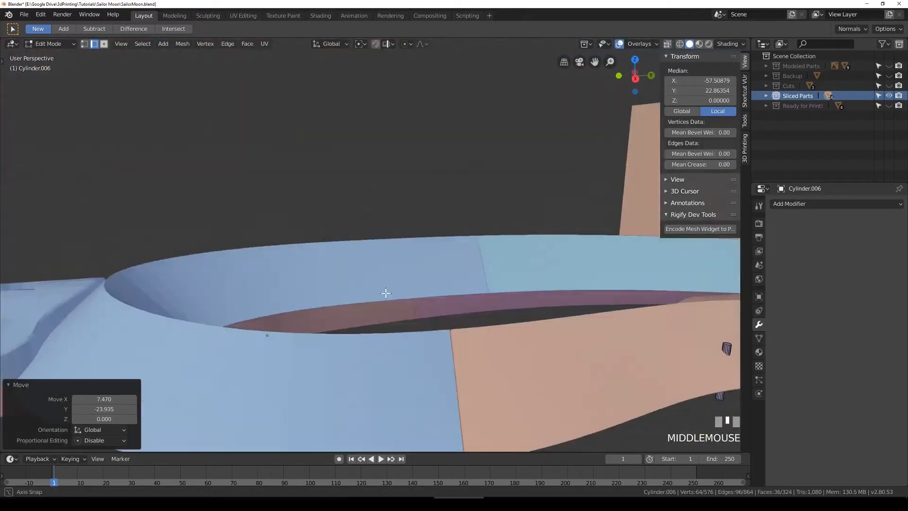
scroll(381, 308, down, 3)
scroll(381, 308, down, 1)
key(Tab)
key(Tab)
middle_drag(392, 329, 342, 256)
key(Tab)
key(Tab)
key(KP_7)
key(KP_1)
key(KP_3)
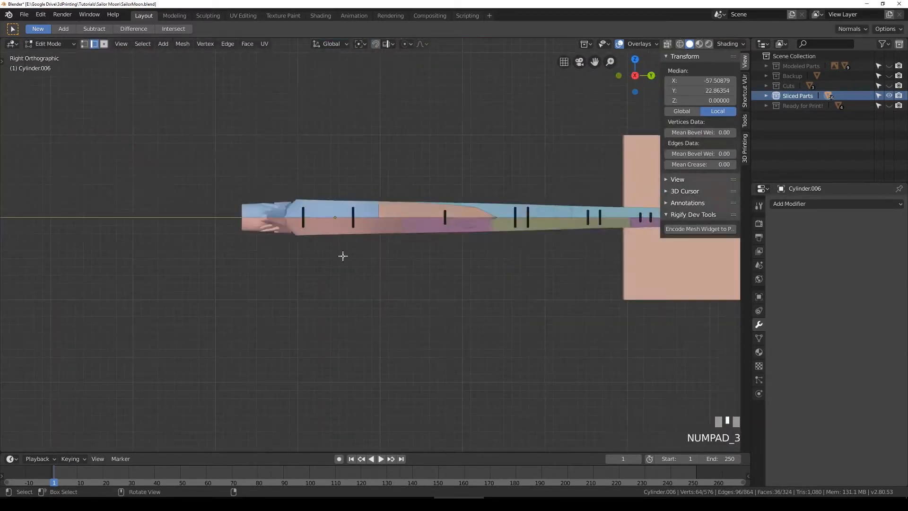
scroll(342, 256, up, 4)
shift+middle_drag(434, 208, 313, 273)
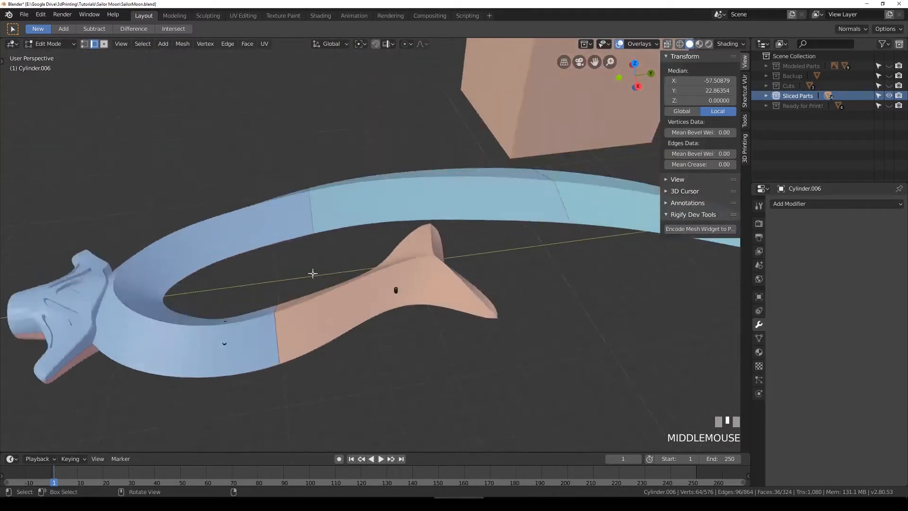
Step: Select the pin pair at the fin-shaped end, move it up into the wider part of the fin and rotate it
scroll(394, 321, up, 3)
key(shift+z)
key(alt+a)
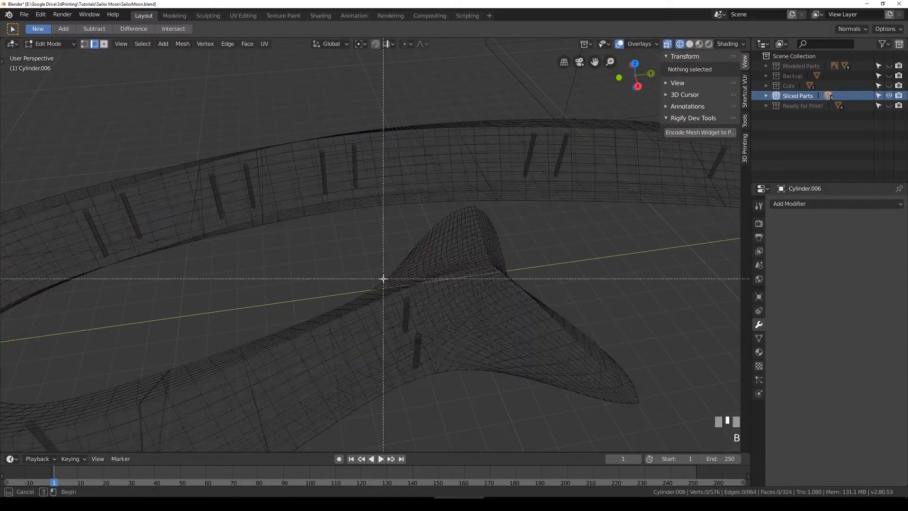
key(b)
drag(380, 278, 457, 379)
key(KP_7)
shift+middle_drag(458, 381, 445, 280)
key(g)
click(372, 180)
key(r)
click(373, 207)
Step: Move the pair's two pins apart individually, placing one on each prong's ridge of the fin-shaped end
key(a)
key(b)
drag(264, 132, 403, 203)
key(g)
click(307, 168)
key(alt+a)
key(b)
key(g)
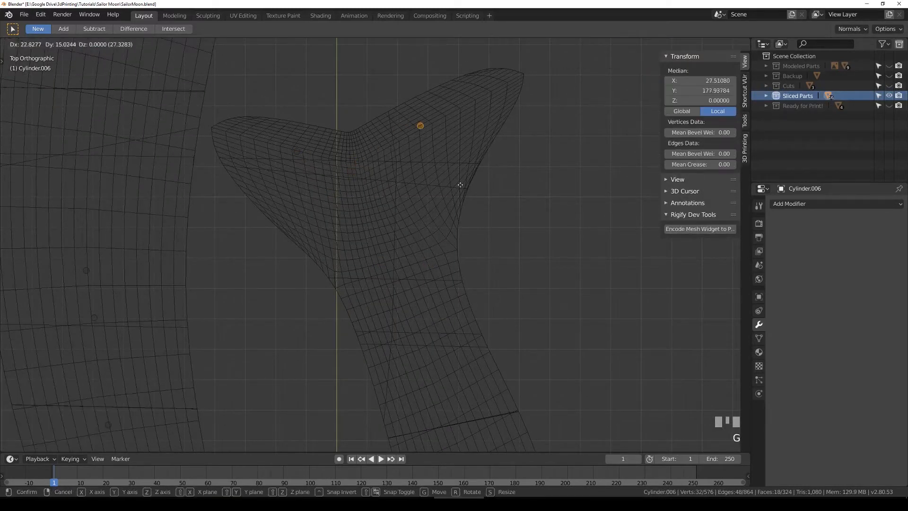
click(461, 194)
Step: Duplicate the larger prong's pin and move the copy onto the ridge of the neck below the fin
key(shift+d)
click(433, 388)
key(z)
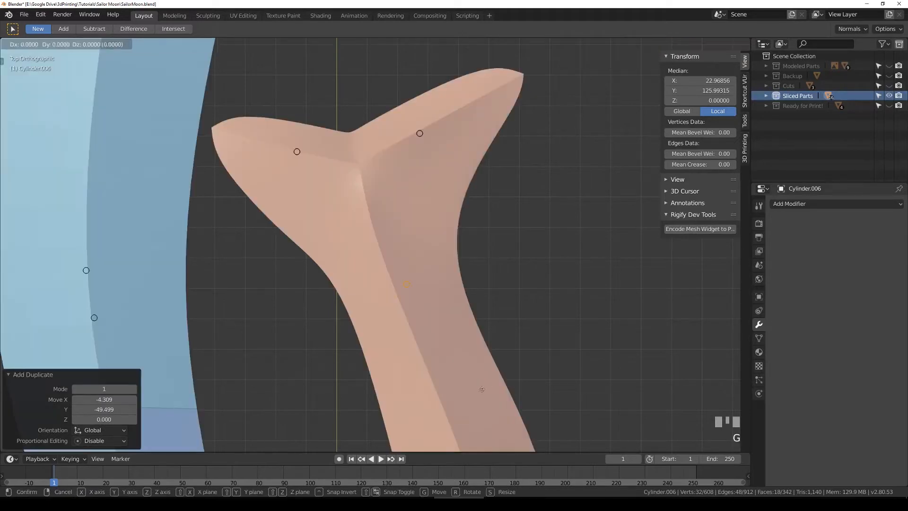
key(g)
click(476, 399)
scroll(526, 418, down, 5)
scroll(468, 336, up, 4)
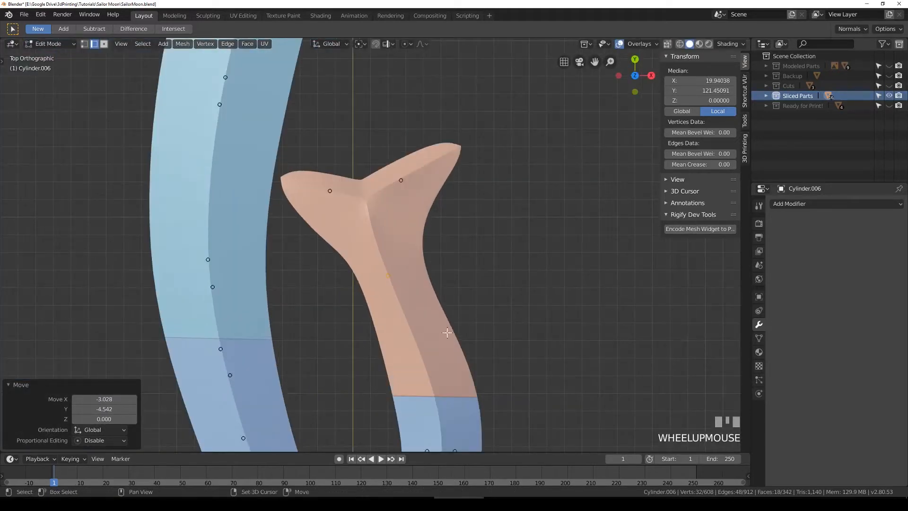
key(g)
click(464, 326)
Step: Select the smaller prong's pin and move it to the thick centre of the fin at about X 7.1, Y 163.6
key(Tab)
middle_drag(494, 314, 332, 170)
scroll(328, 83, up, 3)
mouse_move(328, 83)
middle_down()
mouse_move(326, 125)
mouse_move(397, 226)
mouse_move(350, 172)
middle_up()
key(Tab)
key(shift+z)
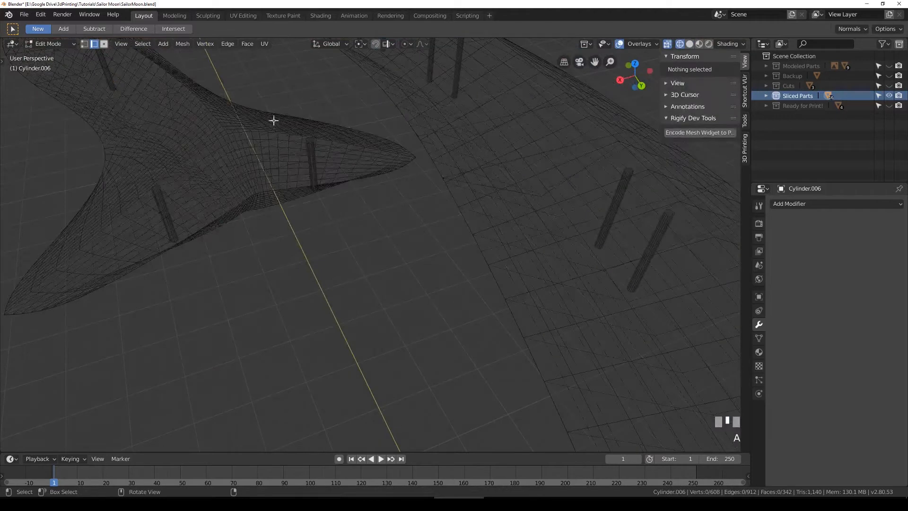
key(b)
drag(274, 122, 363, 235)
key(KP_7)
key(g)
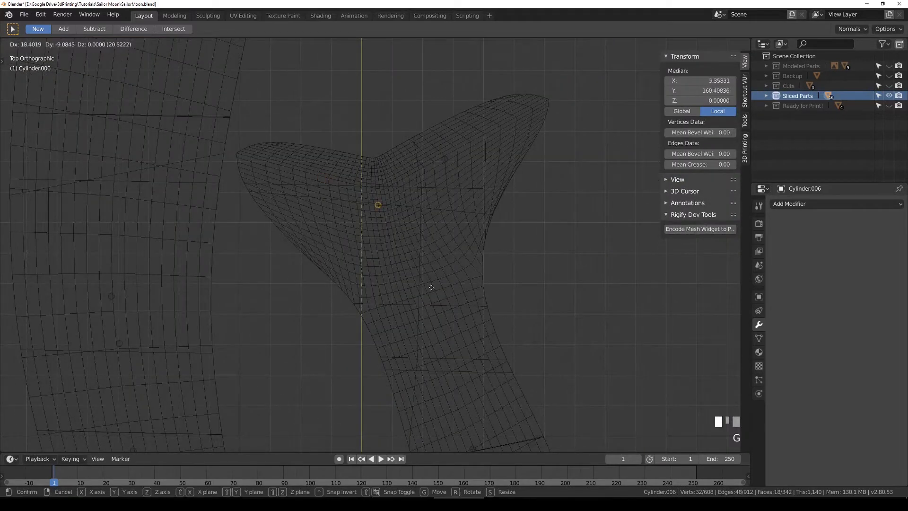
click(433, 275)
key(shift+z)
Step: Nudge the fin's centre pin vertically and rescale it along Z to fit inside the surface
scroll(446, 277, down, 5)
key(Tab)
mouse_move(513, 383)
middle_down()
mouse_move(450, 321)
mouse_move(447, 281)
mouse_move(446, 295)
middle_up()
scroll(385, 225, up, 5)
key(Tab)
key(shift+z)
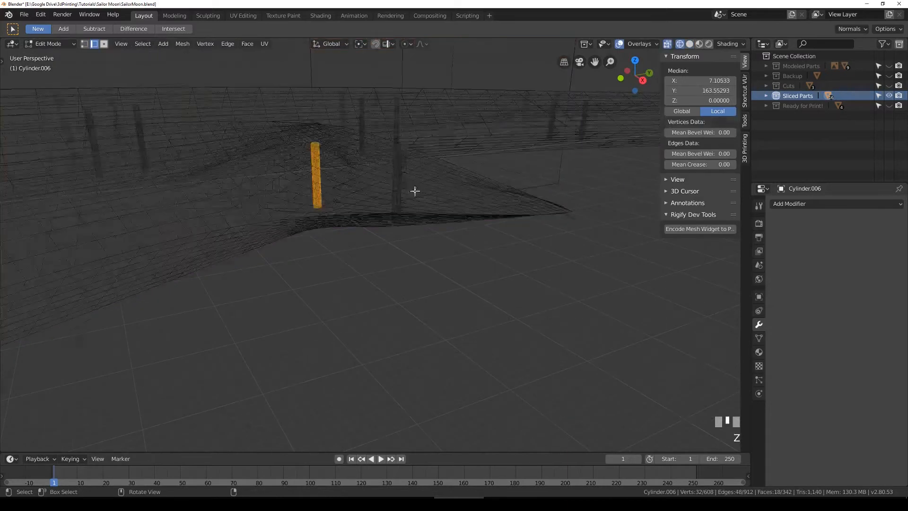
middle_drag(413, 190, 412, 162)
key(g)
click(502, 173)
key(s)
key(z)
click(516, 259)
Step: Leave Edit Mode and save the file with the finished pin layout
key(Tab)
key(shift+z)
scroll(516, 258, down, 6)
key(ctrl+s)
mouse_move(517, 259)
middle_down()
mouse_move(362, 293)
mouse_move(371, 264)
mouse_move(418, 250)
mouse_move(405, 267)
middle_up()
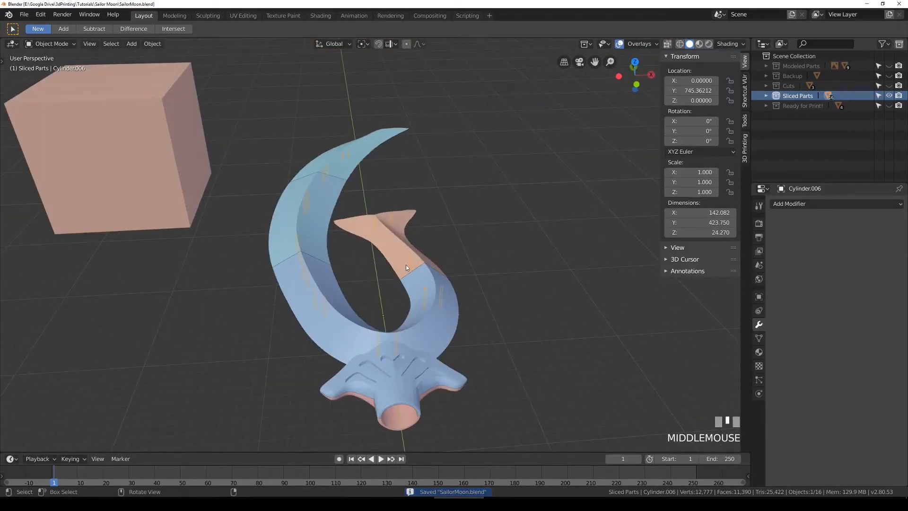
middle_drag(406, 264, 341, 253)
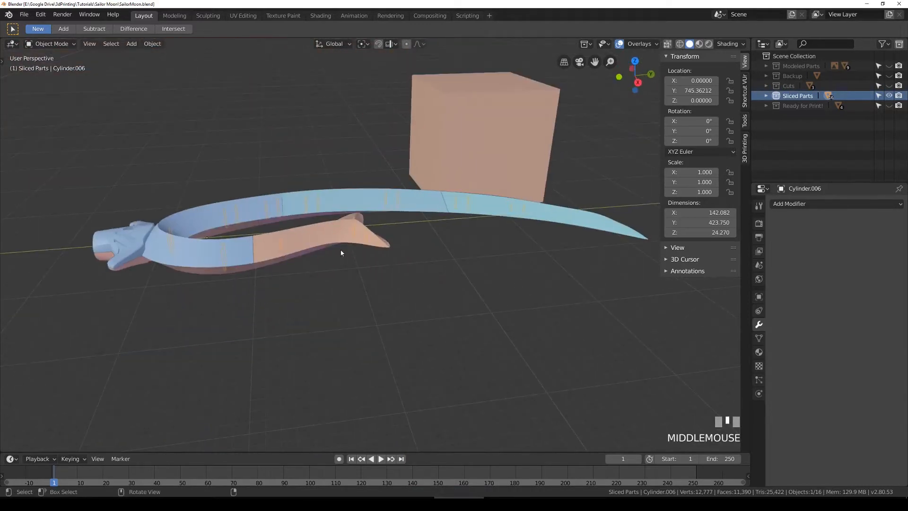
mouse_move(414, 279)
shift+middle_down()
mouse_move(446, 255)
mouse_move(403, 290)
shift+middle_up()
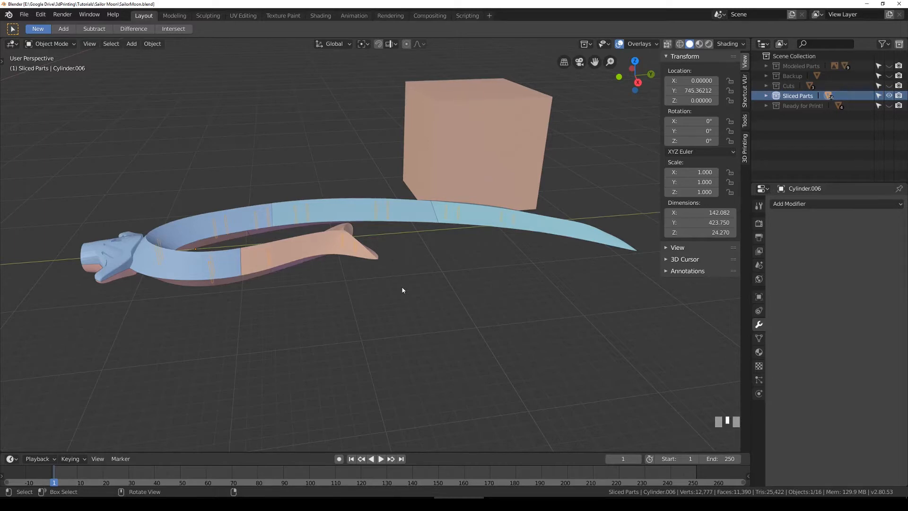
shift+middle_drag(398, 290, 405, 256)
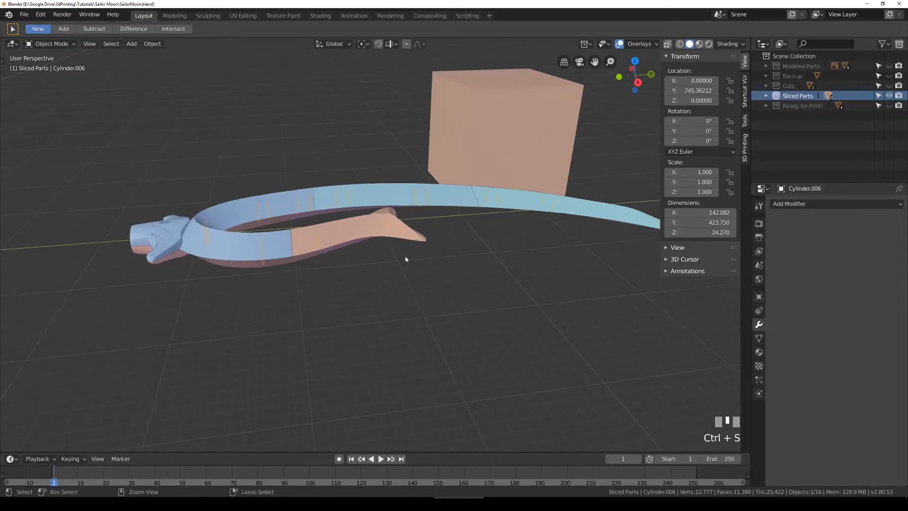
Step: Cut the pin holes into the upper half of the handle section with a Boolean difference using the pin object
click(363, 238)
scroll(379, 270, down, 4)
scroll(379, 270, up, 3)
key(z)
click(309, 208)
scroll(308, 208, up, 4)
click(295, 217)
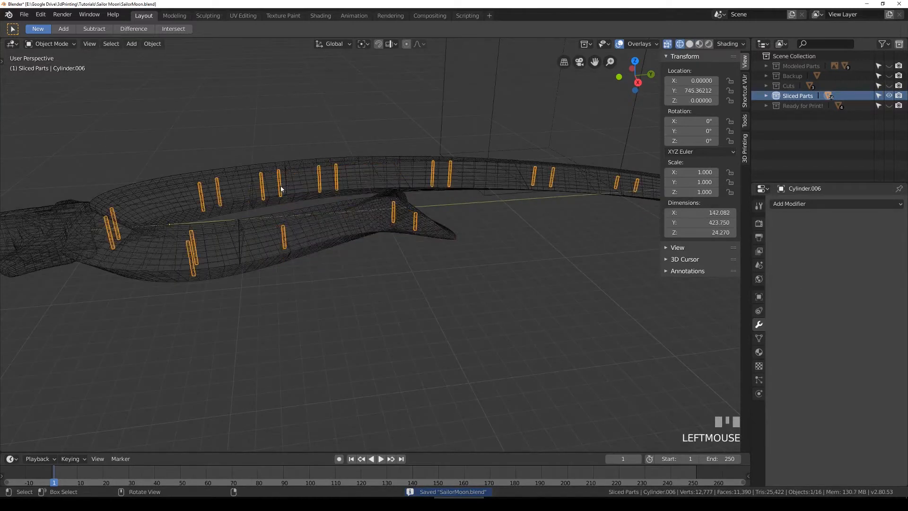
shift+middle_drag(378, 198, 442, 263)
key(z)
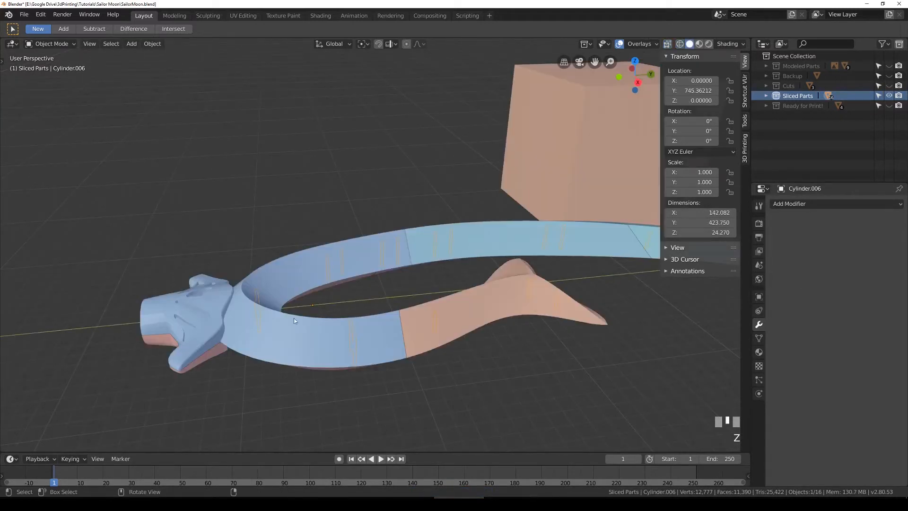
shift+click(314, 325)
key(z)
middle_drag(315, 325, 393, 339)
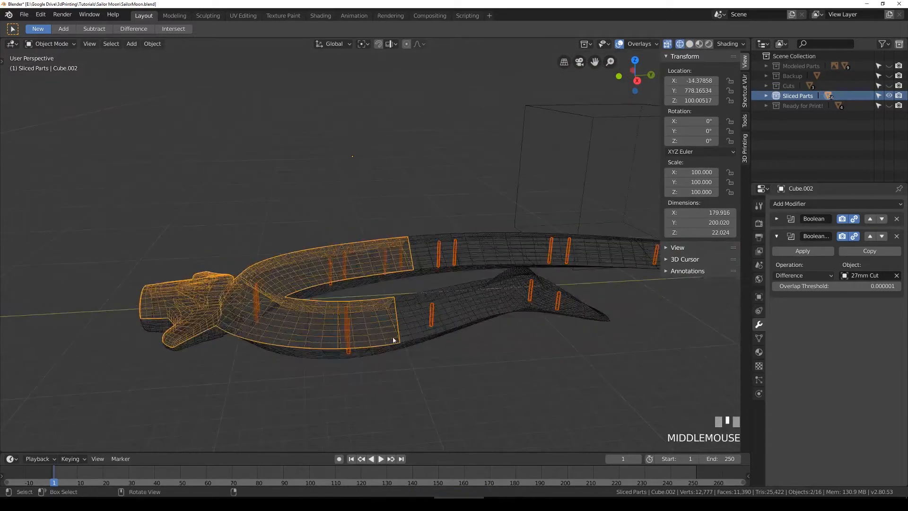
key(ctrl+KP_Subtract)
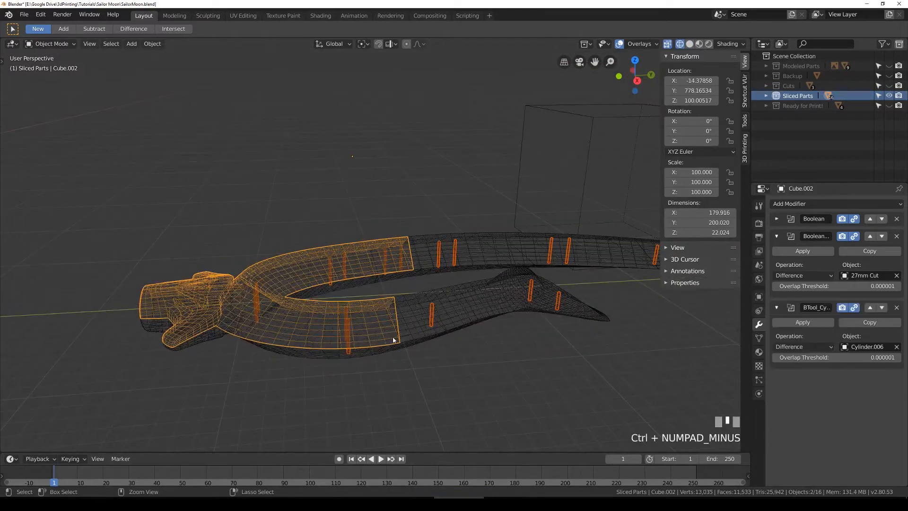
Step: Cut the pin holes into the lower half of the handle section with a Boolean difference
click(440, 255)
click(421, 314)
shift+click(356, 359)
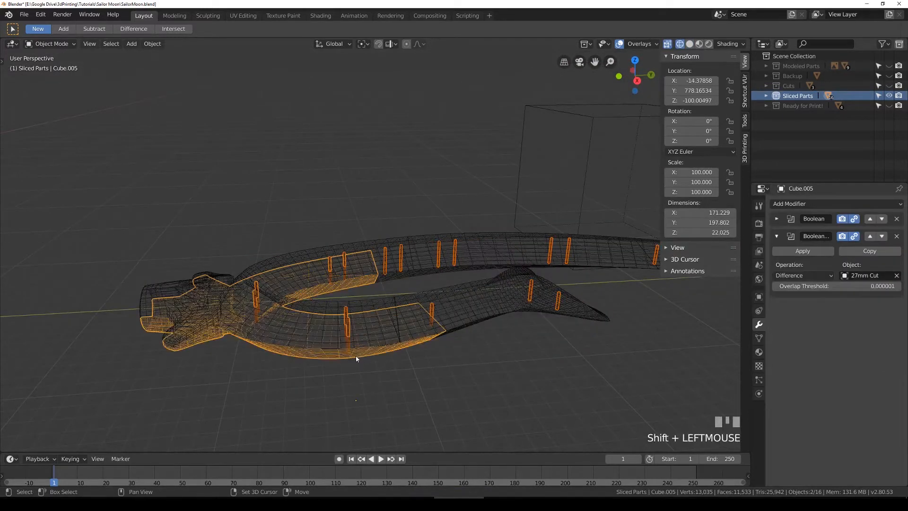
key(ctrl+KP_Subtract)
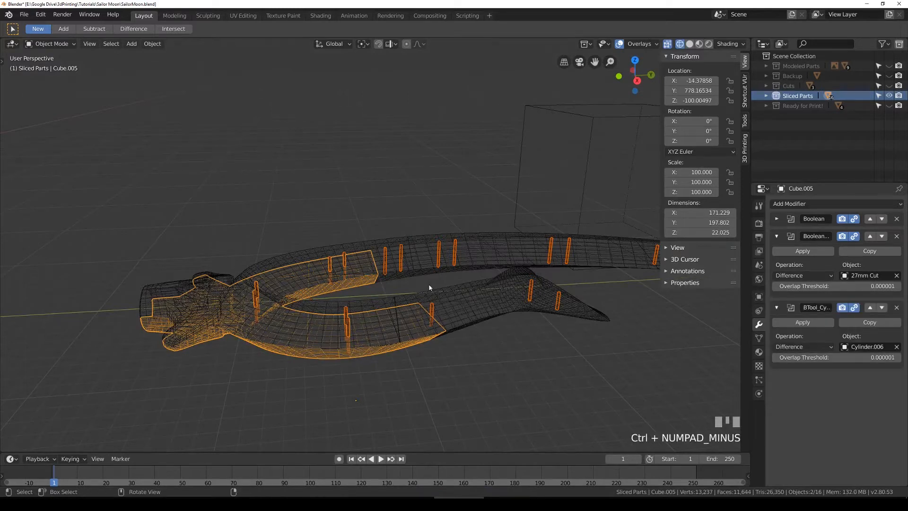
Step: Cut the pin holes into the upper half of the middle blade section with a Boolean difference
click(401, 253)
shift+click(405, 240)
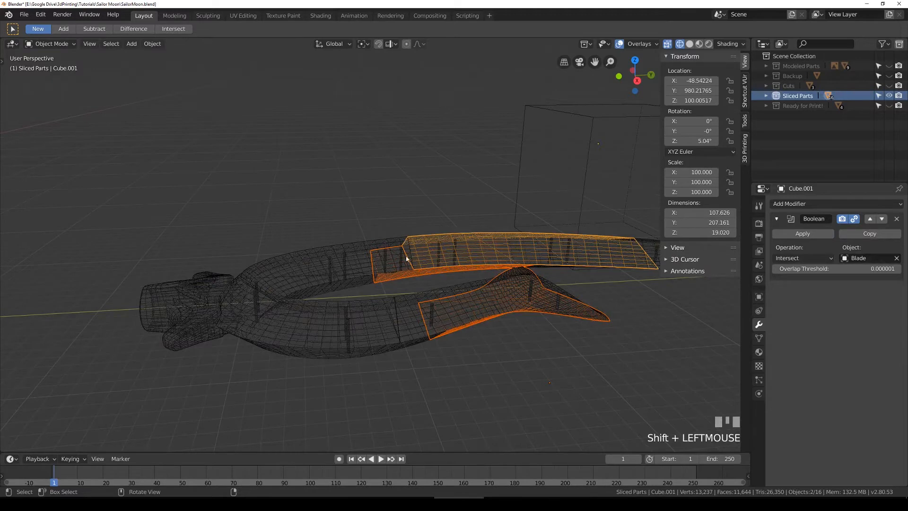
click(396, 252)
click(402, 254)
click(401, 254)
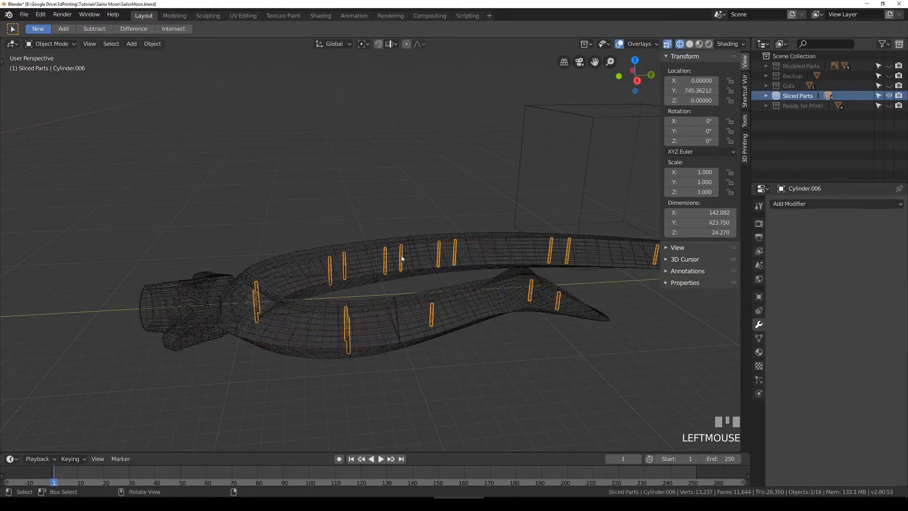
shift+click(395, 239)
click(434, 250)
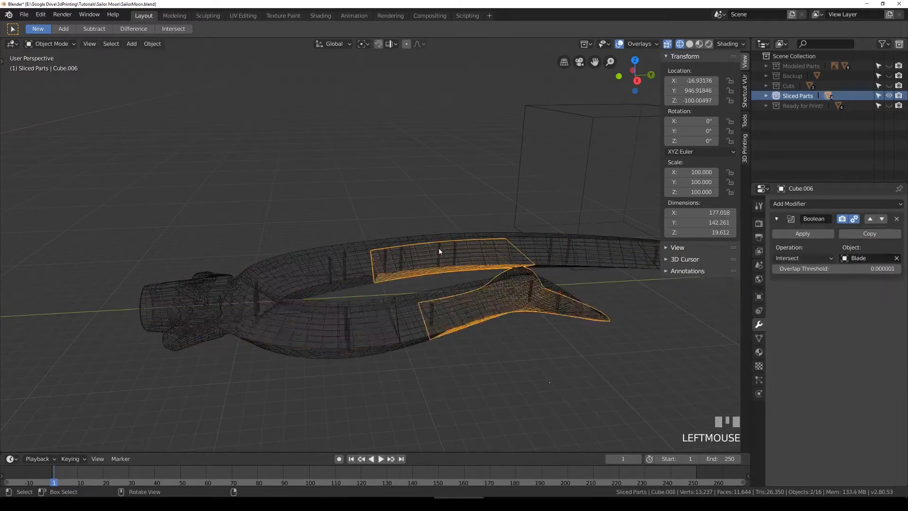
click(439, 251)
shift+click(435, 242)
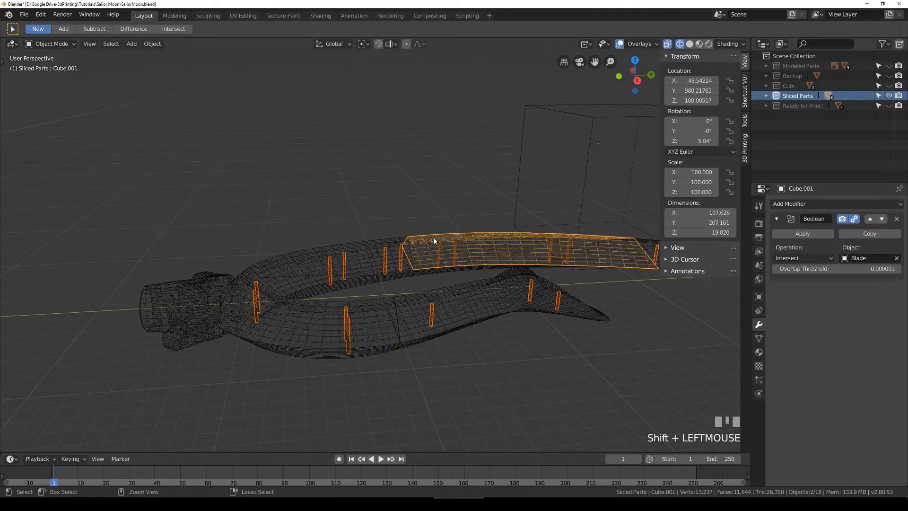
key(ctrl+KP_Subtract)
Step: Cut the pin holes into the lower-half piece comprising the blade segment and the forked tip with a Boolean difference
click(438, 254)
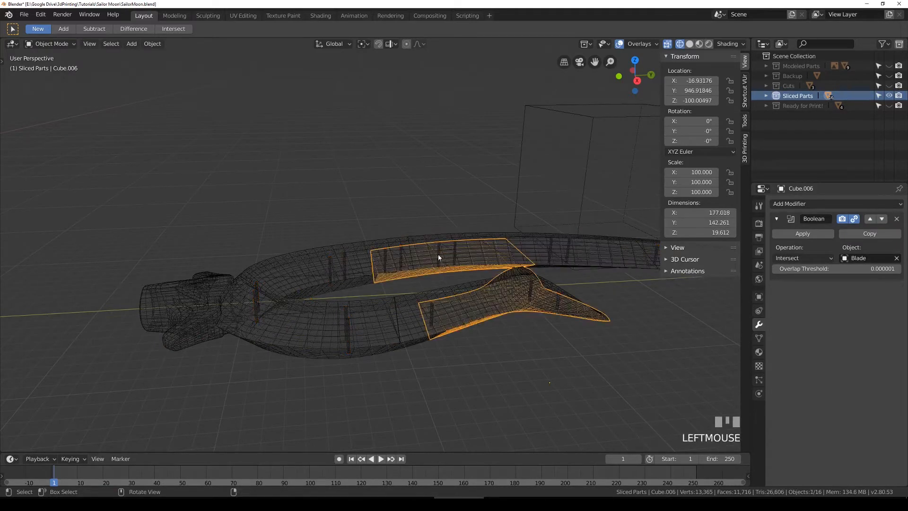
click(438, 254)
shift+click(444, 273)
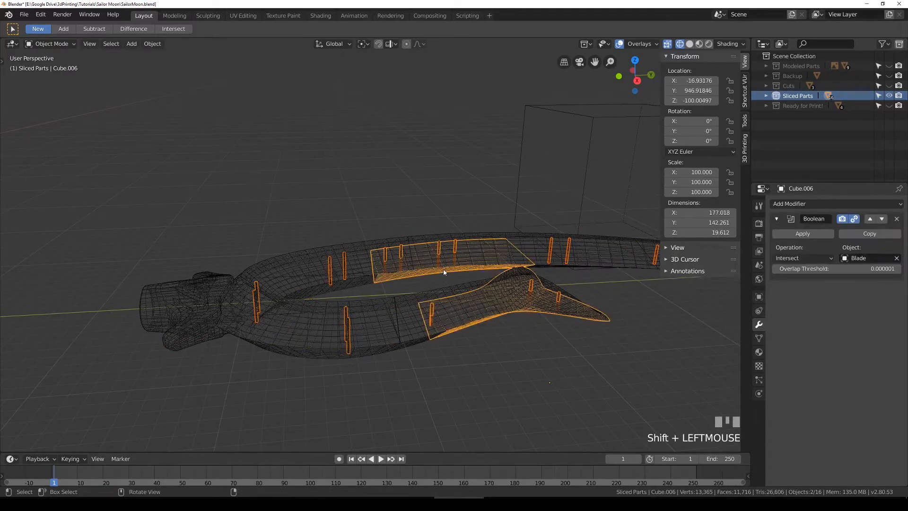
key(ctrl+KP_Subtract)
shift+middle_drag(503, 267, 432, 273)
click(442, 265)
click(443, 265)
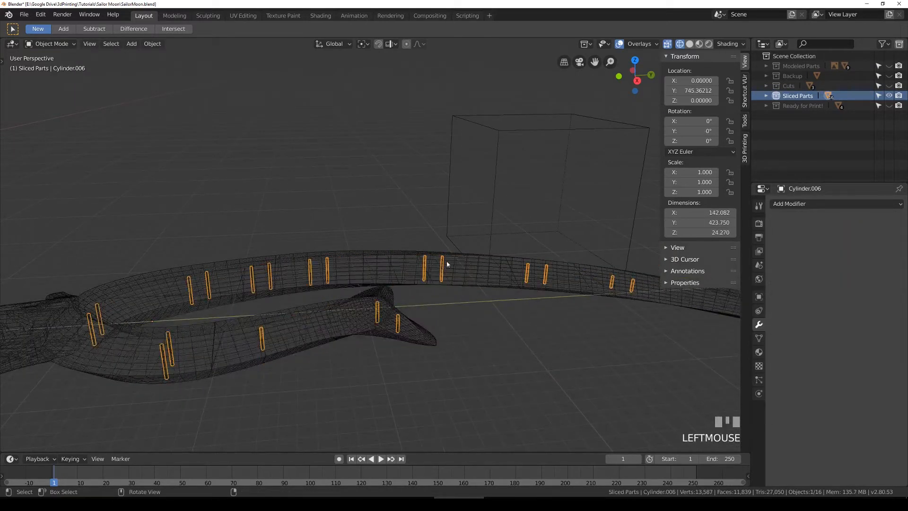
shift+click(479, 255)
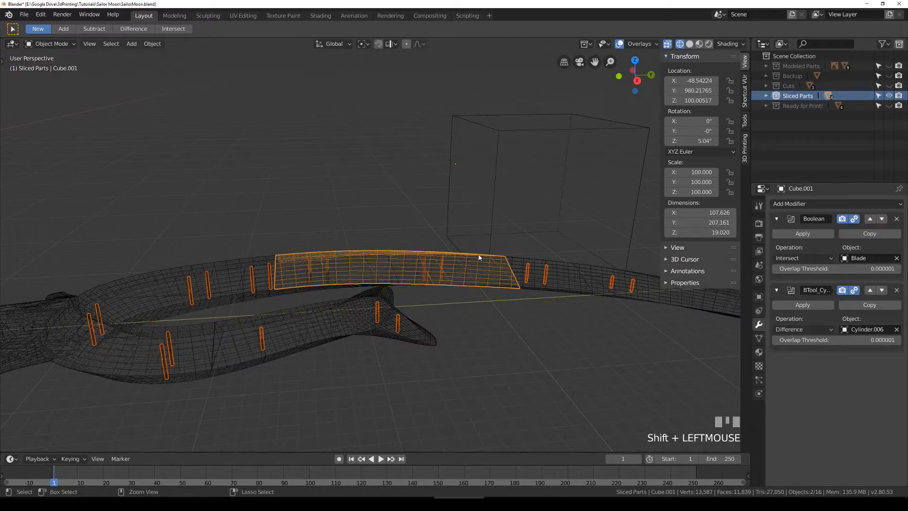
shift+middle_drag(479, 258, 406, 296)
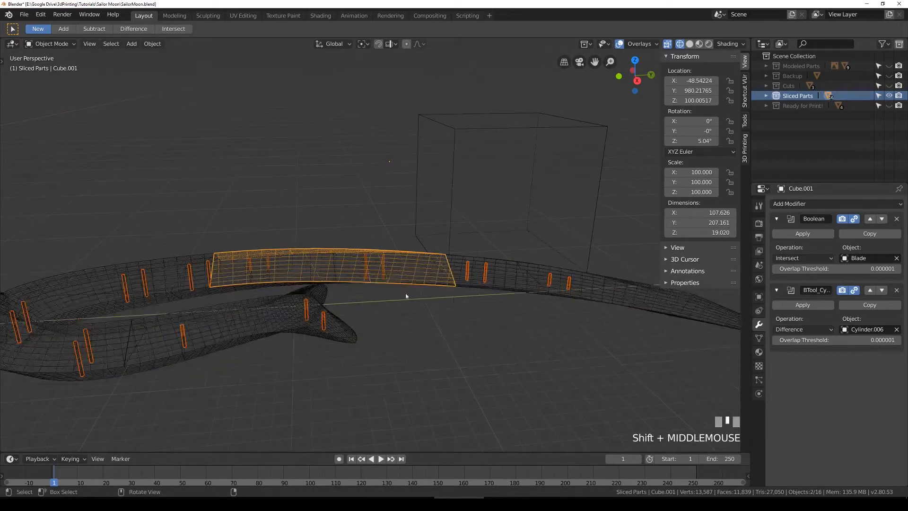
Step: Rename the pin object as Finishing Nail Holes in its object properties
click(382, 261)
click(382, 260)
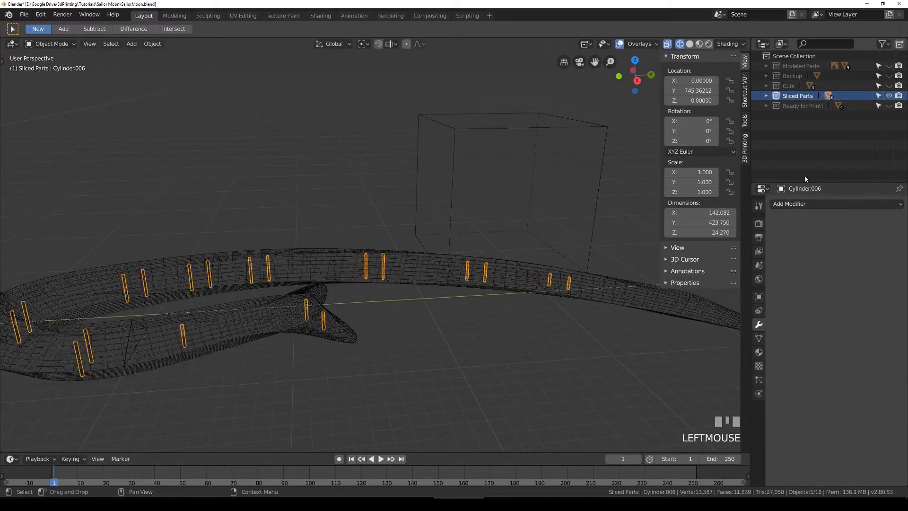
click(759, 297)
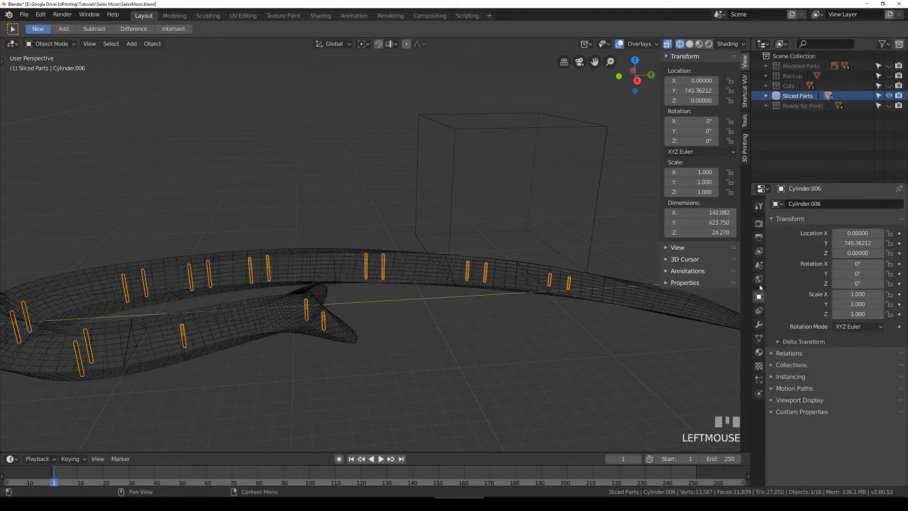
click(759, 265)
click(759, 324)
click(759, 297)
click(759, 310)
click(831, 203)
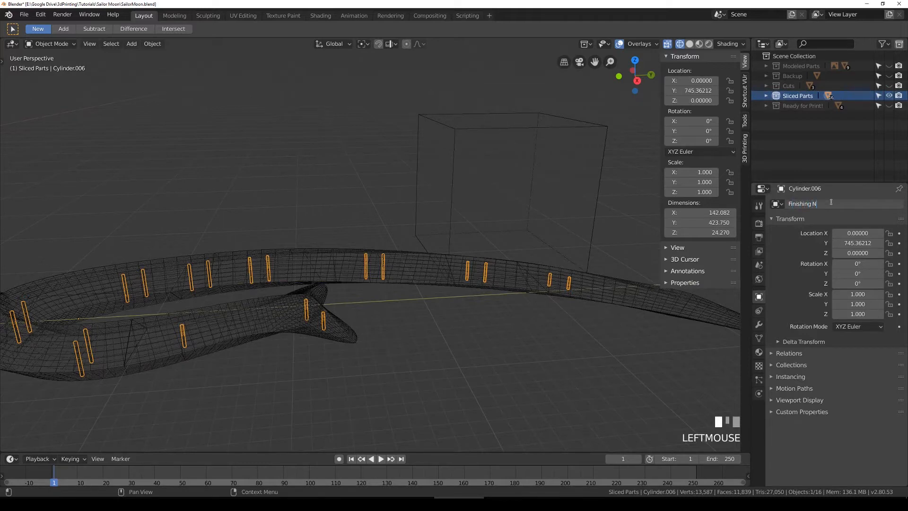
key(Return)
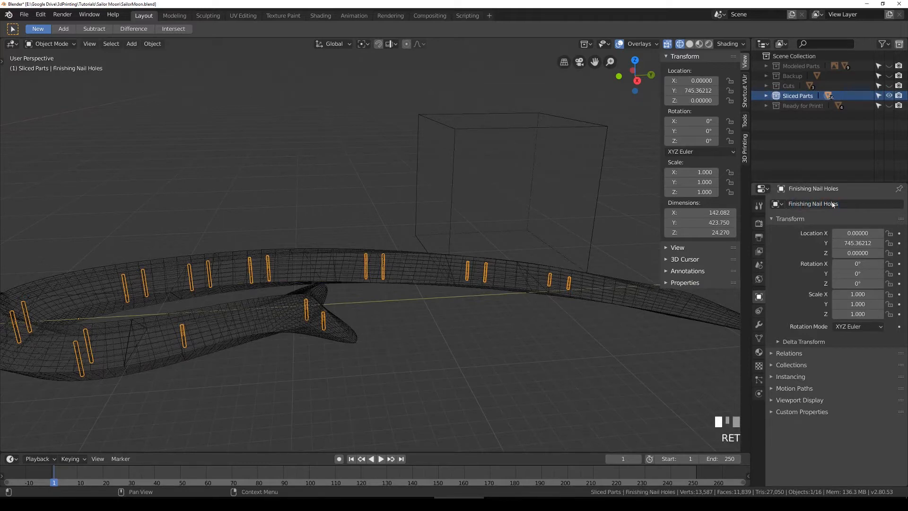
Step: Cut the finishing nail holes into the upper half of the blade tip section with a Boolean difference
click(512, 286)
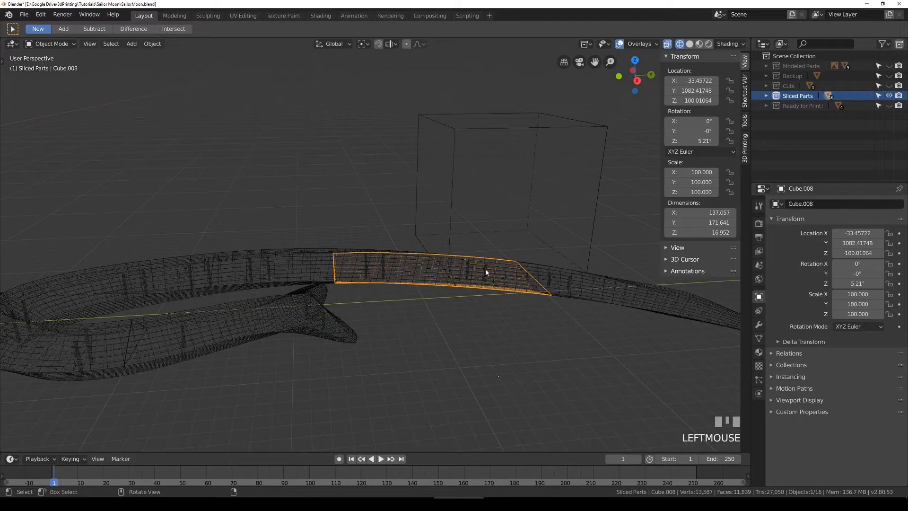
click(486, 271)
click(506, 270)
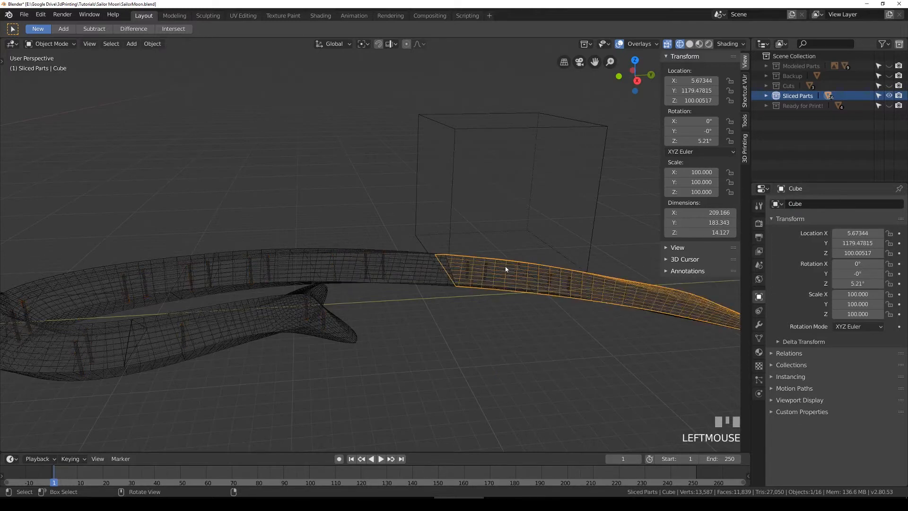
click(758, 325)
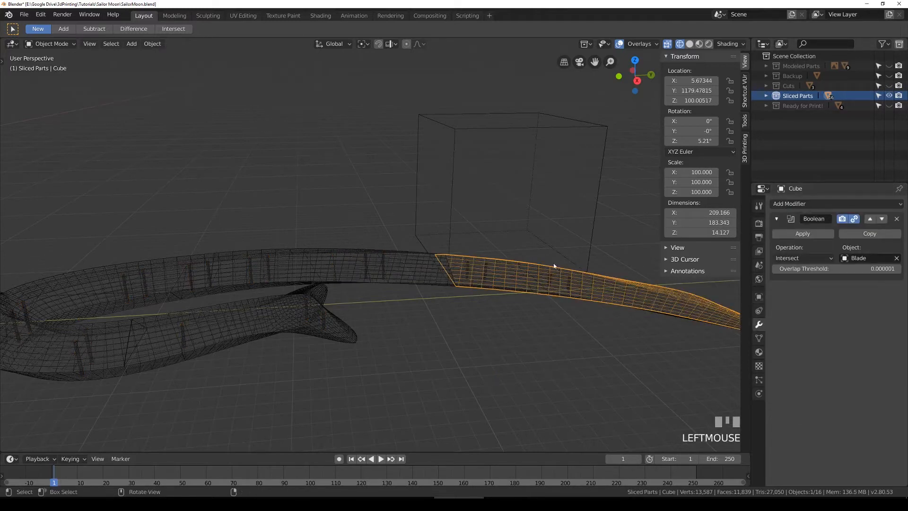
click(487, 269)
shift+click(533, 269)
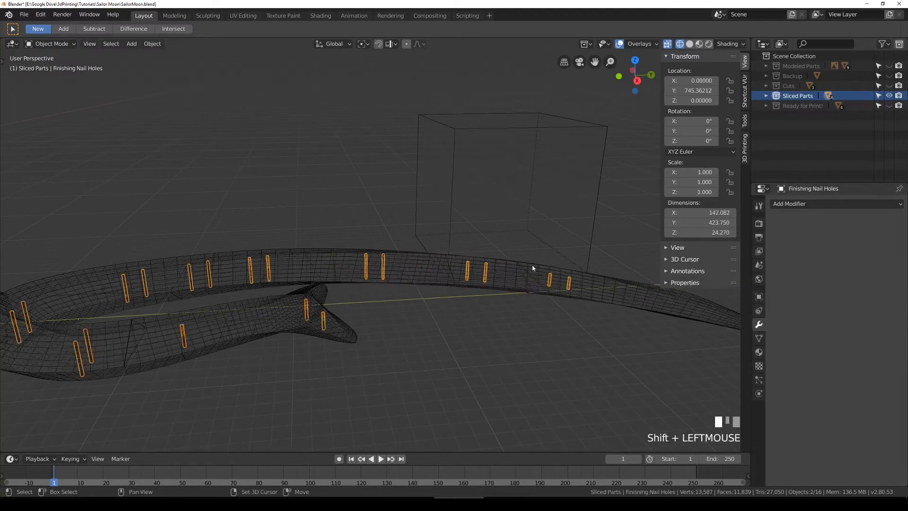
key(ctrl+KP_Subtract)
key(z)
shift+middle_drag(610, 168, 478, 166)
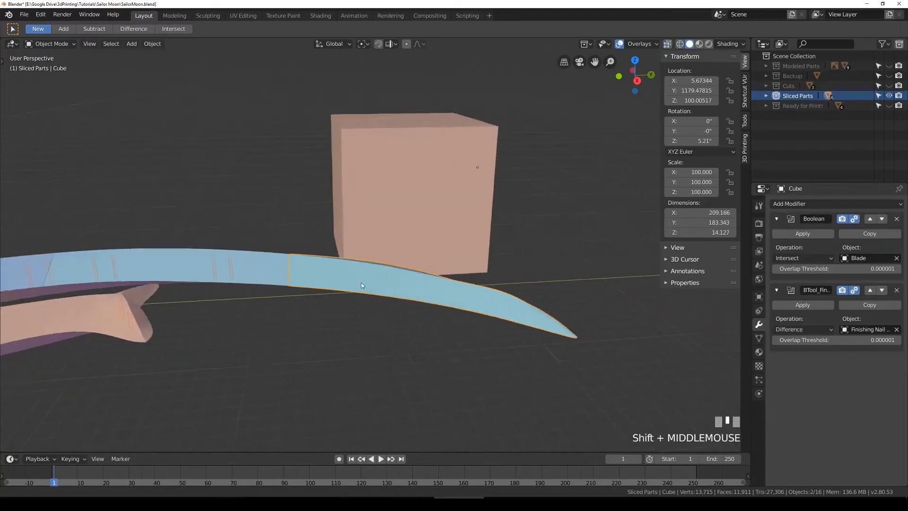
Step: Cut the finishing nail holes into the lower half of the blade tip section with a Boolean difference
key(z)
middle_drag(364, 296, 361, 255)
scroll(404, 316, up, 5)
click(487, 416)
shift+middle_drag(486, 416, 450, 293)
click(437, 312)
shift+click(491, 354)
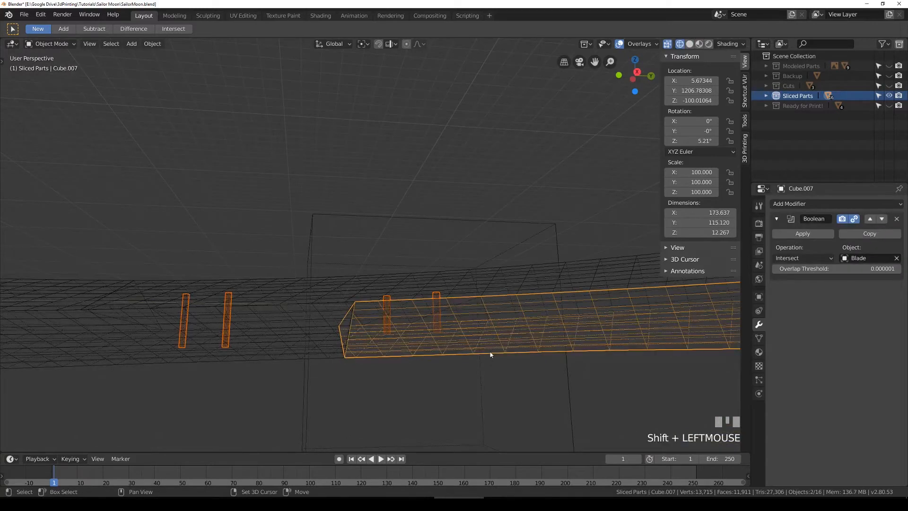
key(ctrl+KP_Subtract)
scroll(475, 349, down, 4)
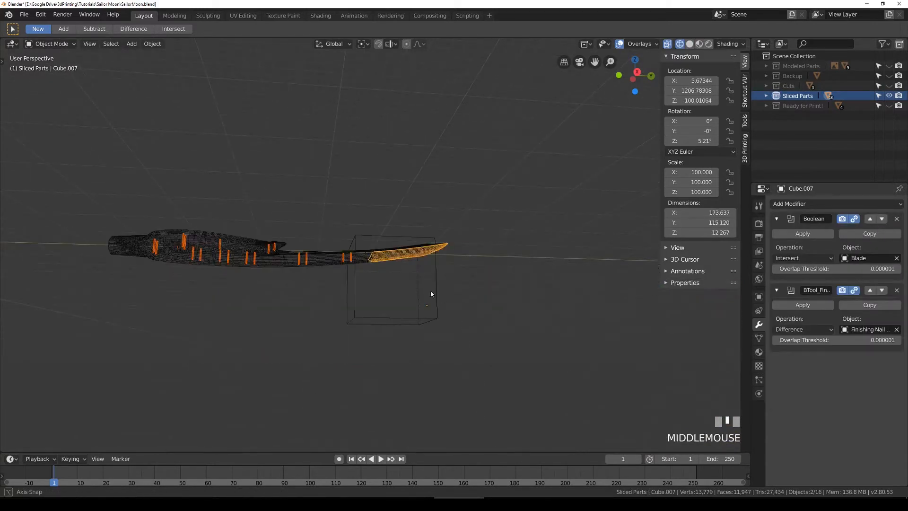
Step: Cut the finishing nail holes into the lower half of the blade section just before the tip with a Boolean difference
middle_drag(430, 296, 351, 191)
scroll(351, 190, up, 2)
click(262, 256)
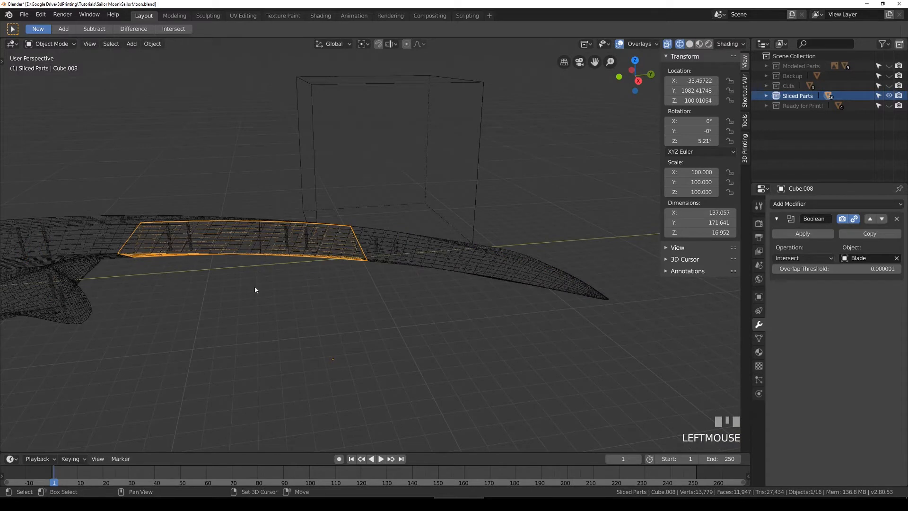
shift+middle_drag(255, 287, 370, 257)
click(361, 237)
key(z)
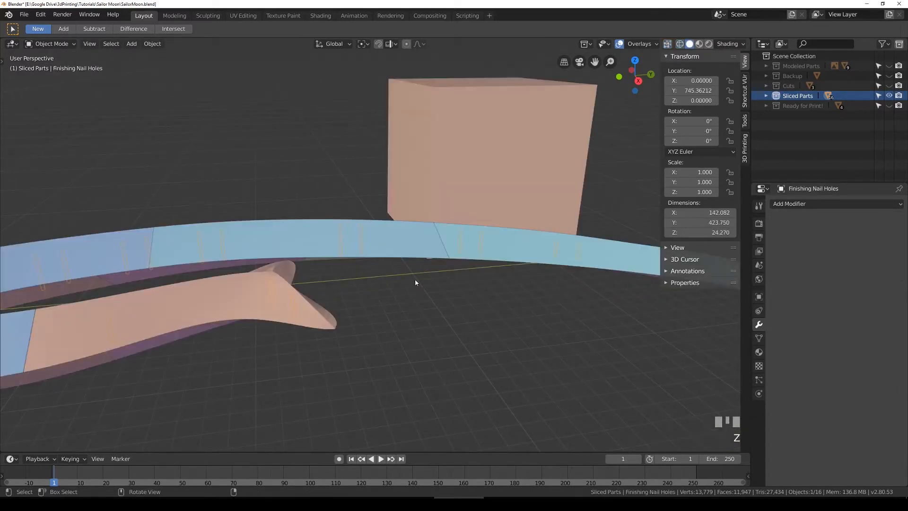
middle_drag(417, 287, 407, 270)
shift+click(404, 295)
key(ctrl+KP_Subtract)
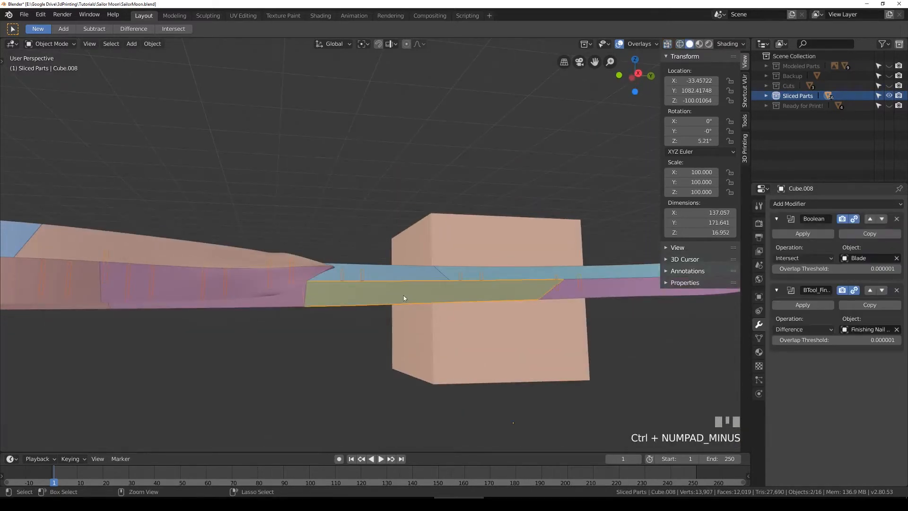
Step: Check the cut blade sections in wireframe and save the file
key(shift+z)
scroll(404, 298, down, 4)
mouse_move(404, 298)
middle_down()
mouse_move(324, 297)
mouse_move(339, 254)
mouse_move(330, 303)
mouse_move(352, 285)
mouse_move(376, 297)
middle_up()
key(shift+z)
key(ctrl+s)
Step: Select all the blade and star-base parts from the top view and duplicate them in place
scroll(377, 297, down, 3)
mouse_move(322, 298)
shift+middle_down()
mouse_move(407, 293)
mouse_move(430, 301)
mouse_move(339, 295)
shift+middle_up()
key(KP_7)
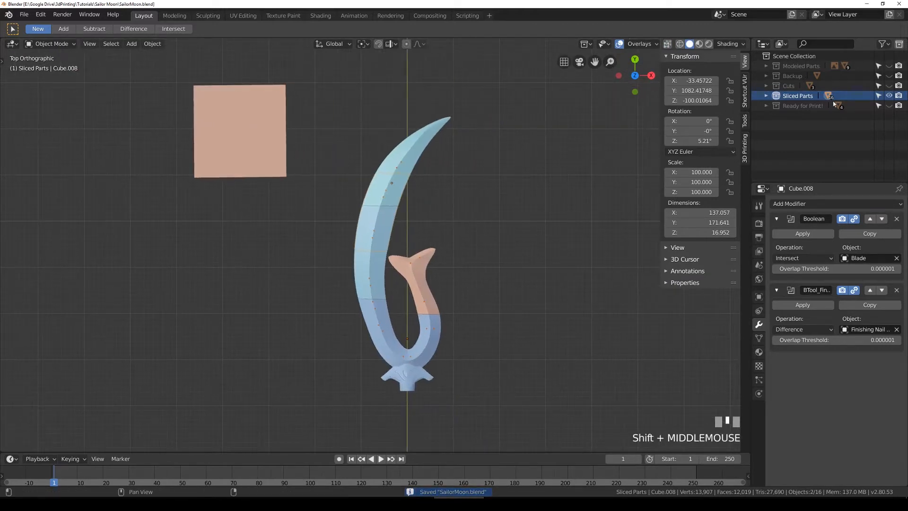
click(804, 106)
click(411, 181)
key(shift+z)
scroll(404, 244, up, 3)
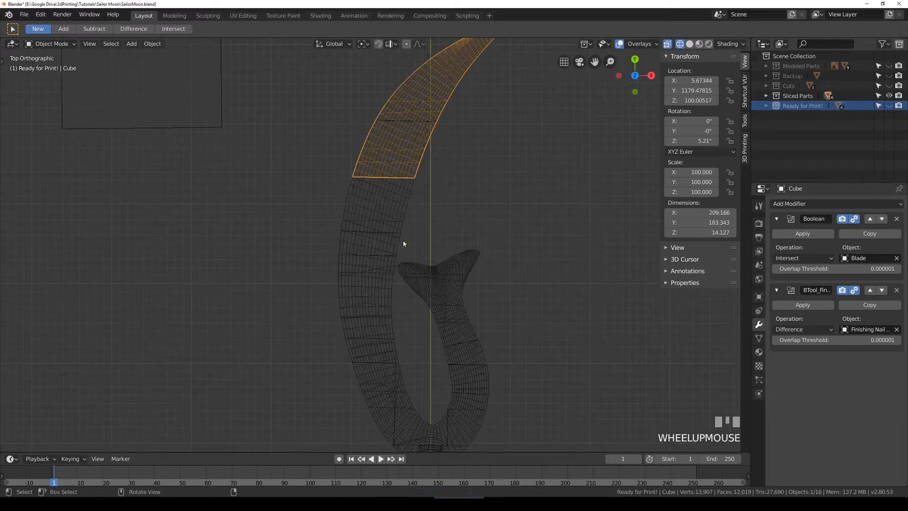
click(431, 267)
click(352, 140)
drag(330, 119, 528, 423)
scroll(544, 409, down, 3)
scroll(492, 328, up, 2)
key(shift+d)
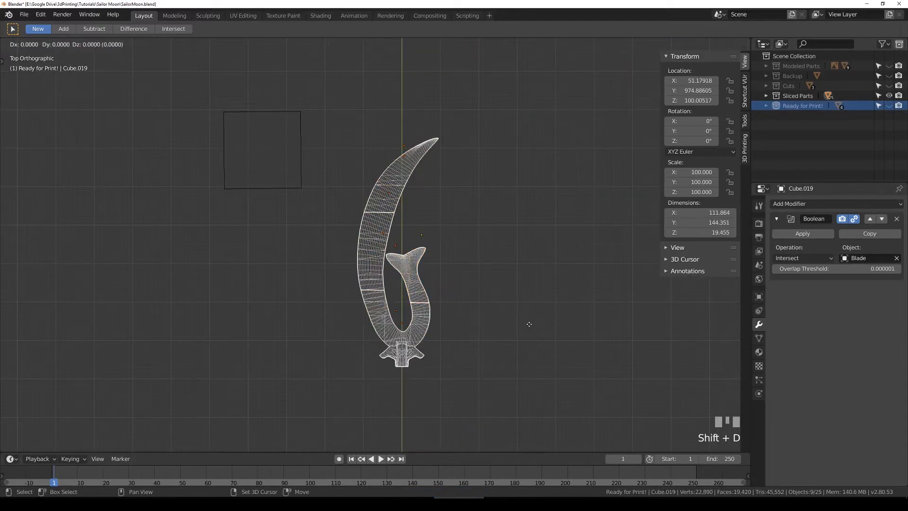
click(530, 327)
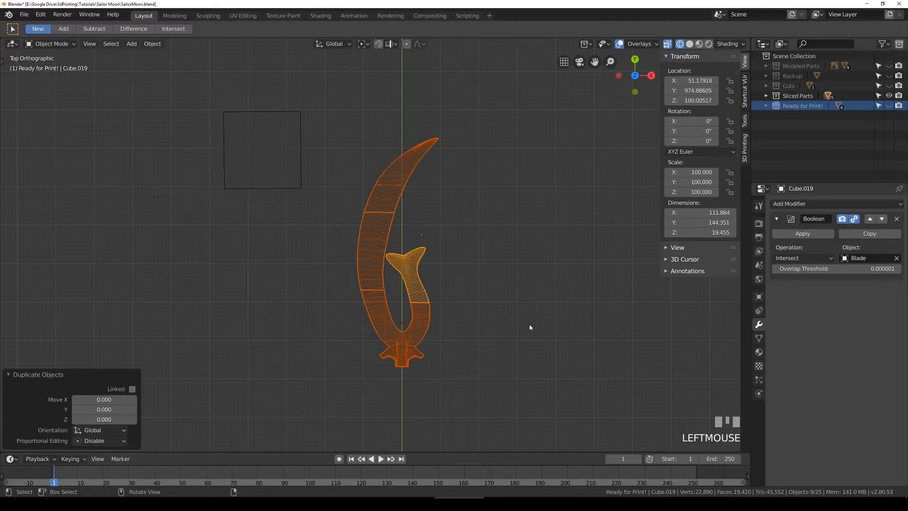
Step: Convert the duplicated parts to plain meshes and move them to the Ready for Print! collection
key(alt+c)
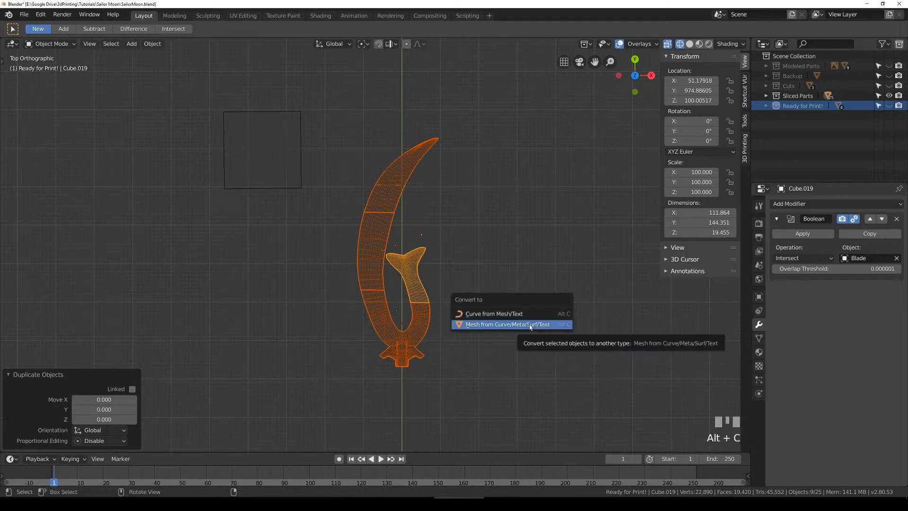
click(530, 326)
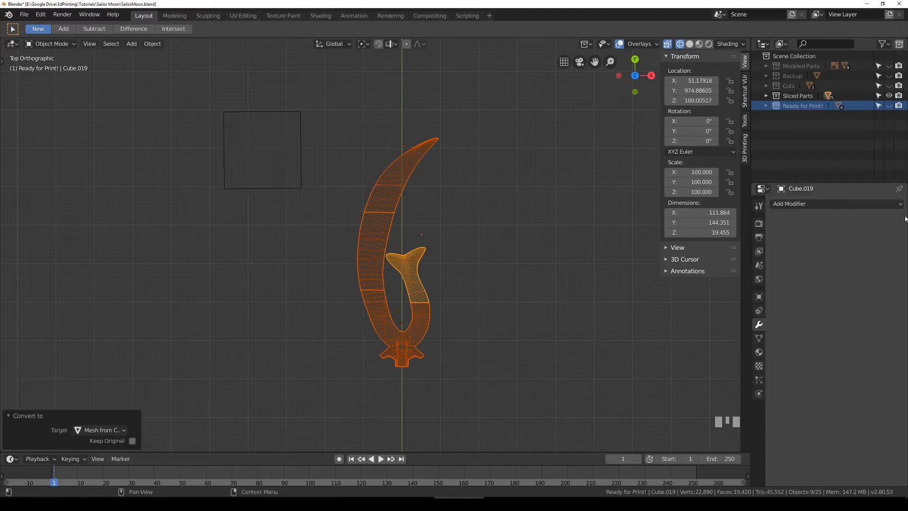
key(m)
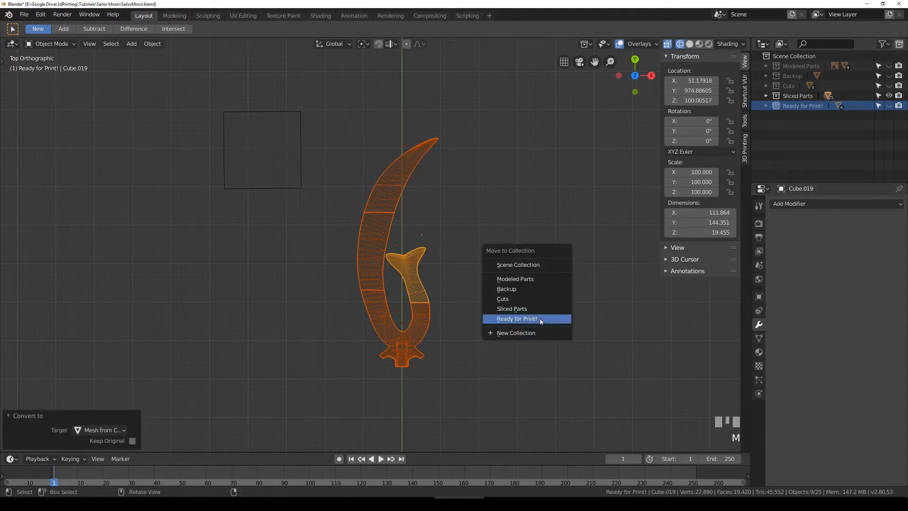
click(539, 320)
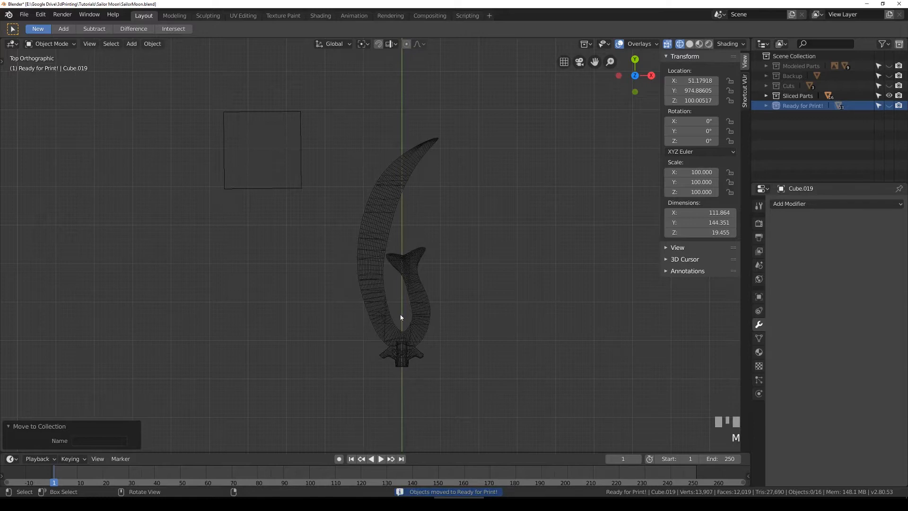
Step: Hide the Sliced Parts collection and show only the Ready for Print! collection
click(412, 312)
scroll(468, 349, down, 5)
shift+middle_drag(468, 348, 424, 273)
scroll(246, 277, up, 4)
click(183, 291)
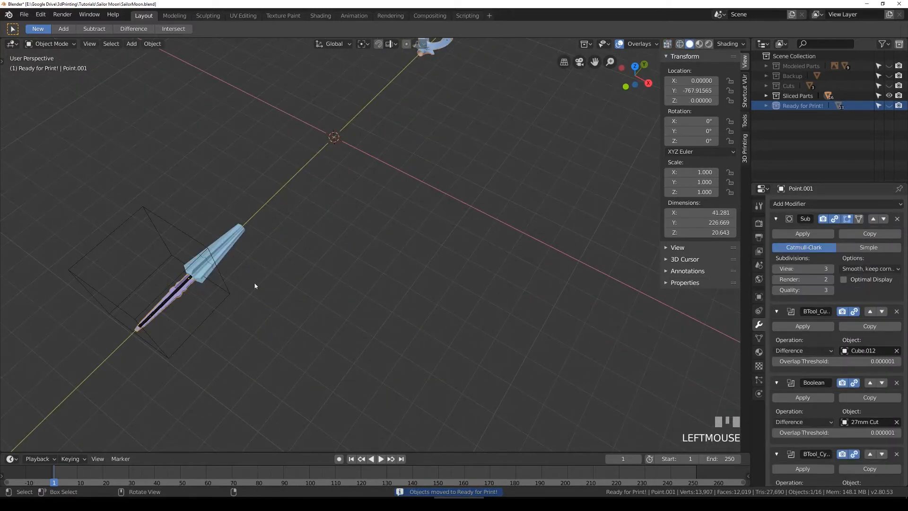
shift+middle_drag(254, 283, 319, 274)
click(889, 96)
click(889, 105)
click(889, 107)
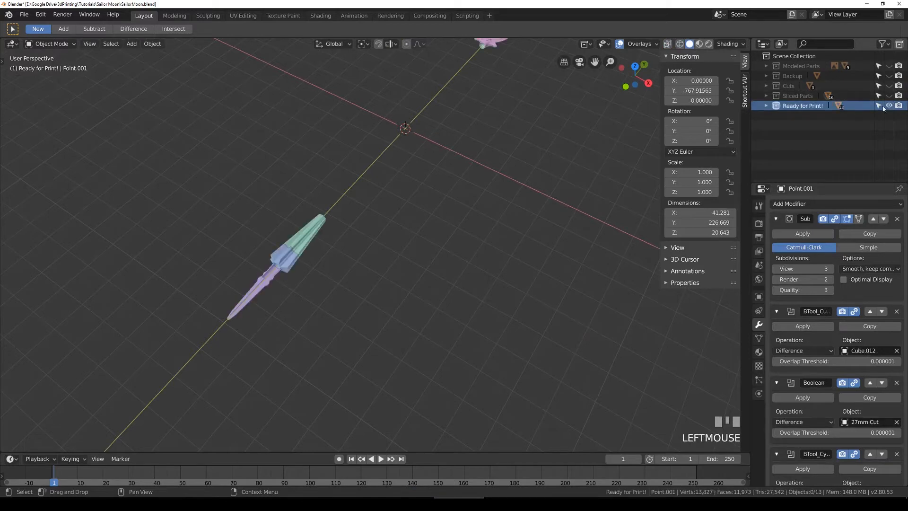
Step: Delete the copied finishing nail holes object from the Ready for Print! collection
shift+middle_drag(558, 71, 413, 312)
key(shift+z)
scroll(386, 215, up, 5)
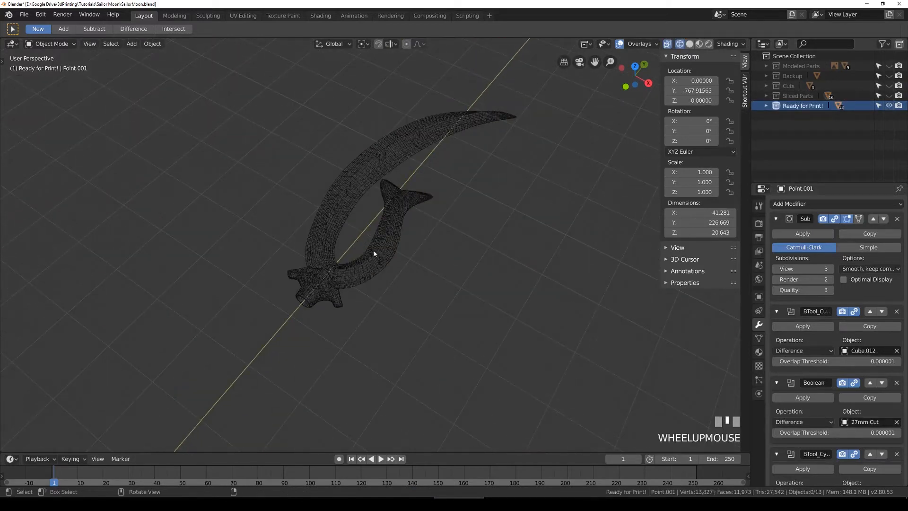
click(379, 257)
click(380, 258)
click(381, 261)
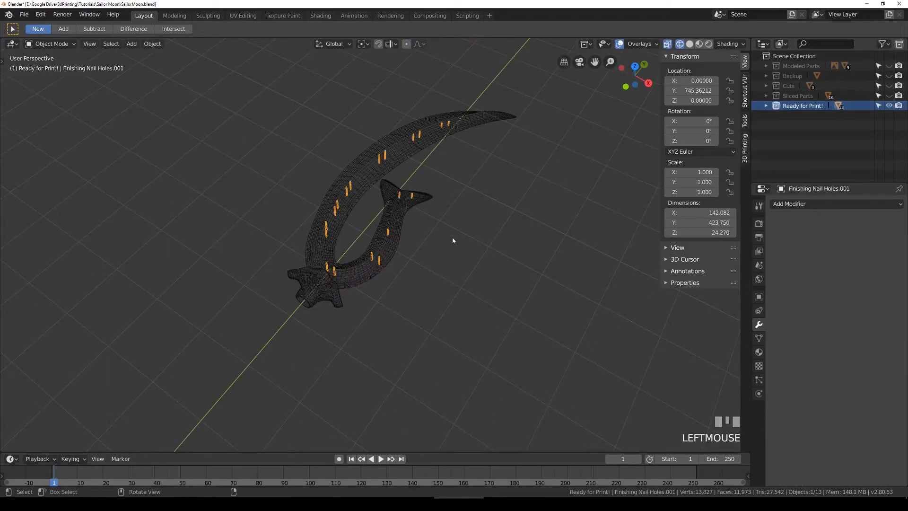
scroll(434, 217, up, 1)
key(Delete)
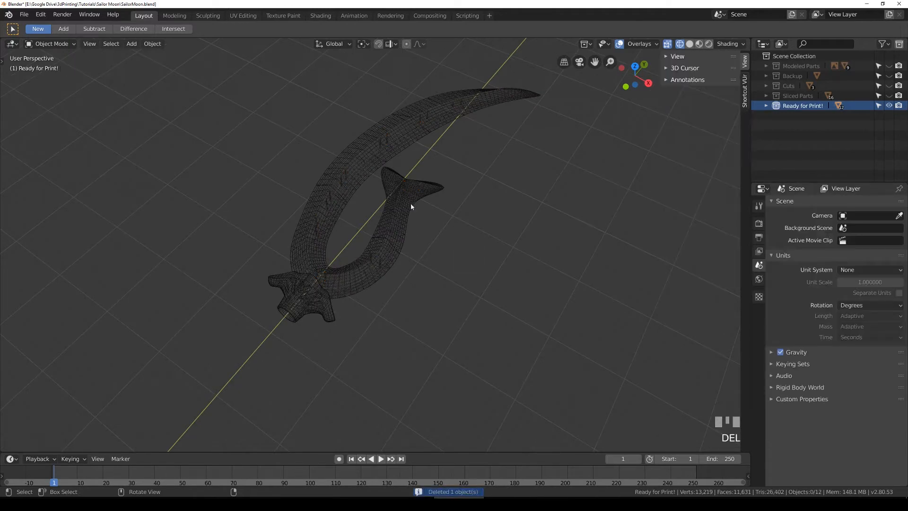
Step: Move the upper halves of the middle blade section and the blade tip aside from the rest of the weapon
click(344, 184)
key(KP_7)
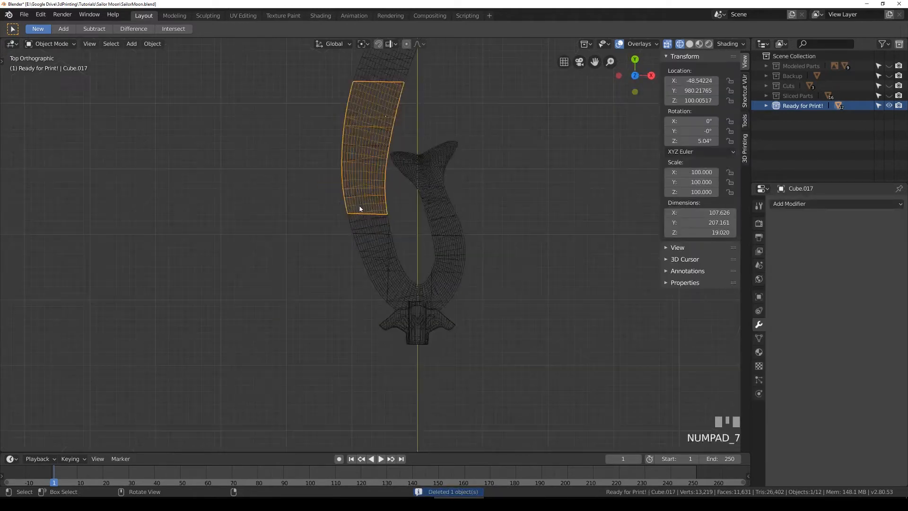
key(z)
shift+middle_drag(504, 203, 500, 283)
key(g)
click(428, 283)
click(380, 215)
middle_drag(379, 215, 425, 234)
click(434, 120)
key(g)
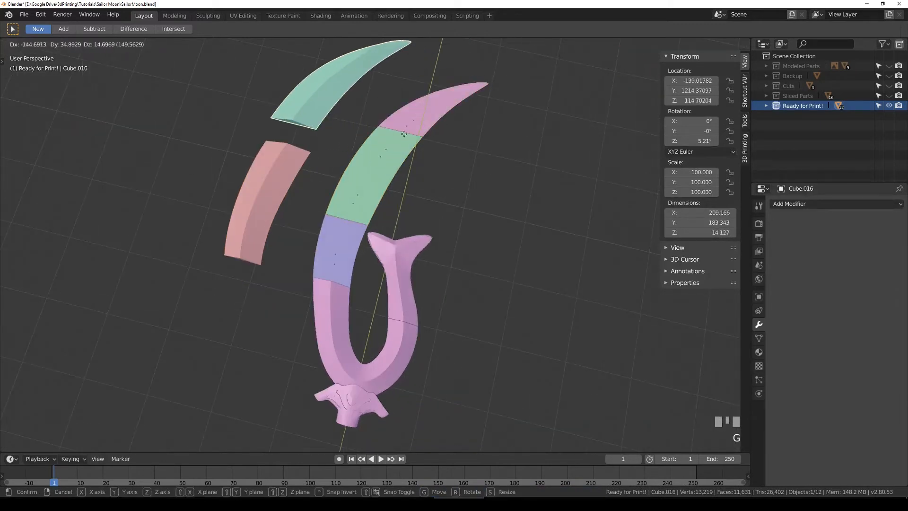
click(358, 92)
Step: Examine the nail holes in the exposed lower half of the middle blade section up close
click(390, 194)
middle_drag(390, 194, 392, 301)
scroll(391, 245, up, 3)
scroll(329, 288, up, 4)
middle_drag(327, 332, 310, 285)
scroll(361, 270, down, 5)
scroll(361, 269, down, 3)
middle_drag(361, 260, 385, 300)
key(KP_7)
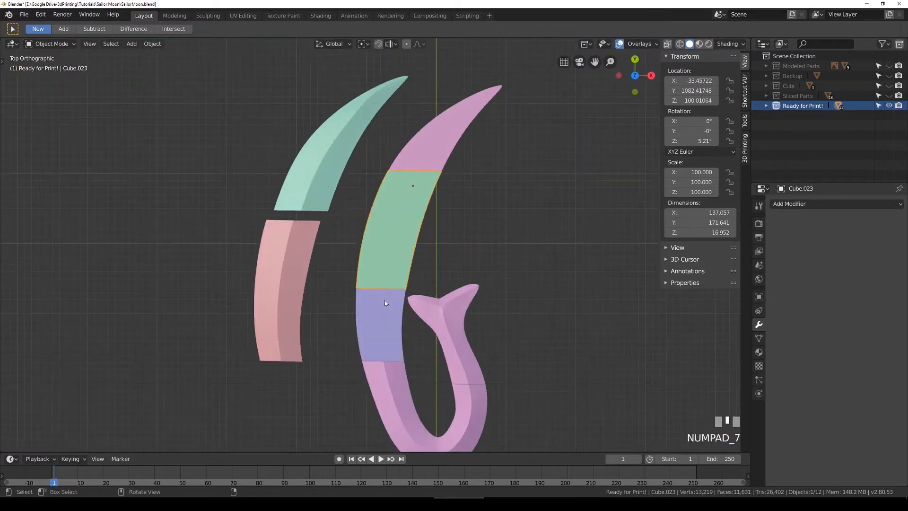
Step: Examine the exposed lower blade halves and the separated upper halves from several angles
scroll(385, 300, up, 4)
shift+middle_drag(385, 301, 457, 291)
scroll(409, 278, down, 3)
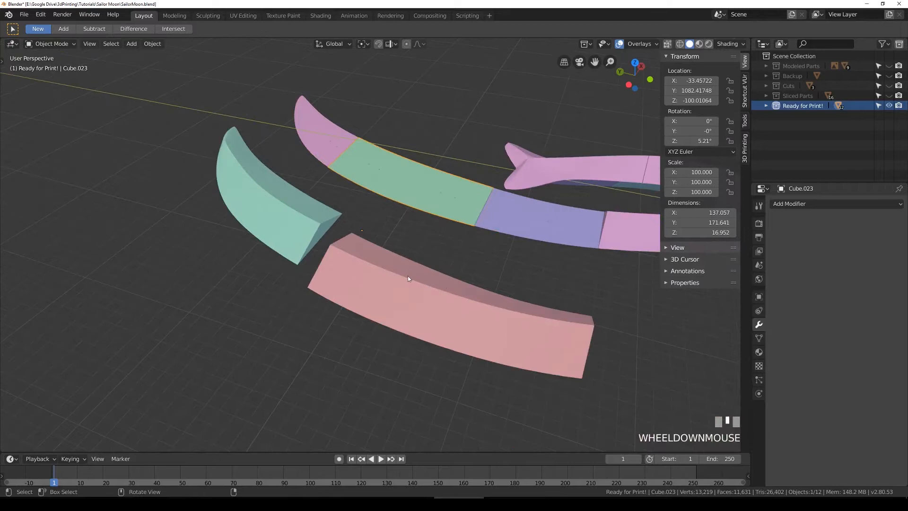
click(132, 45)
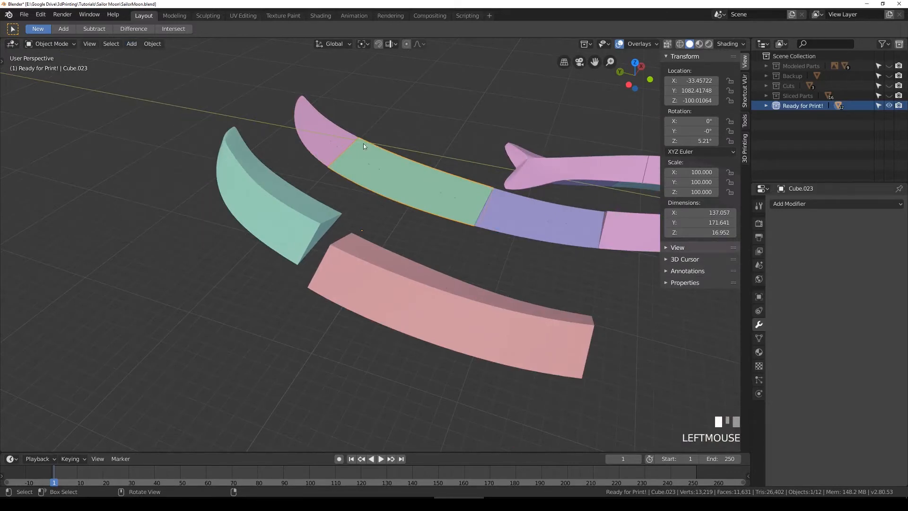
middle_drag(430, 196, 459, 222)
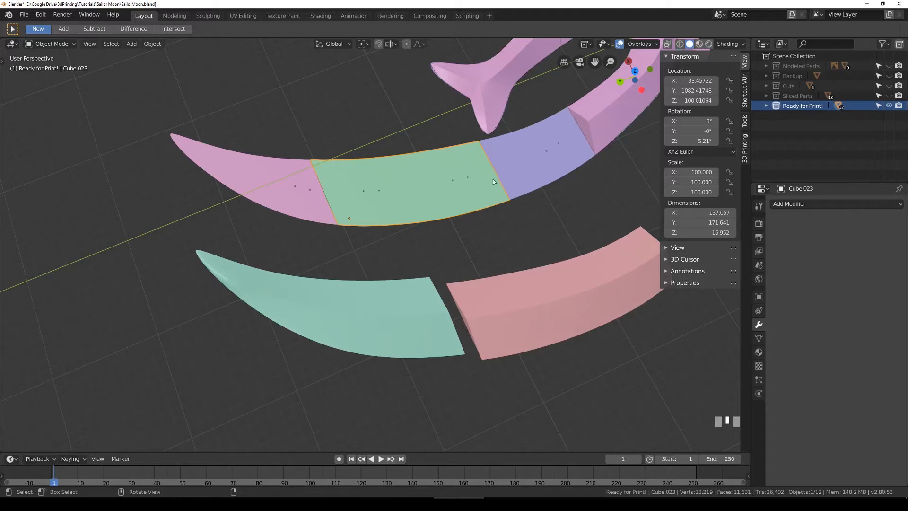
click(377, 310)
middle_drag(487, 305, 410, 171)
Step: Move the upper half of the U-shaped base section aside, below the separated upper blade halves
key(KP_7)
scroll(393, 284, down, 4)
click(416, 267)
scroll(461, 282, up, 3)
key(g)
click(310, 302)
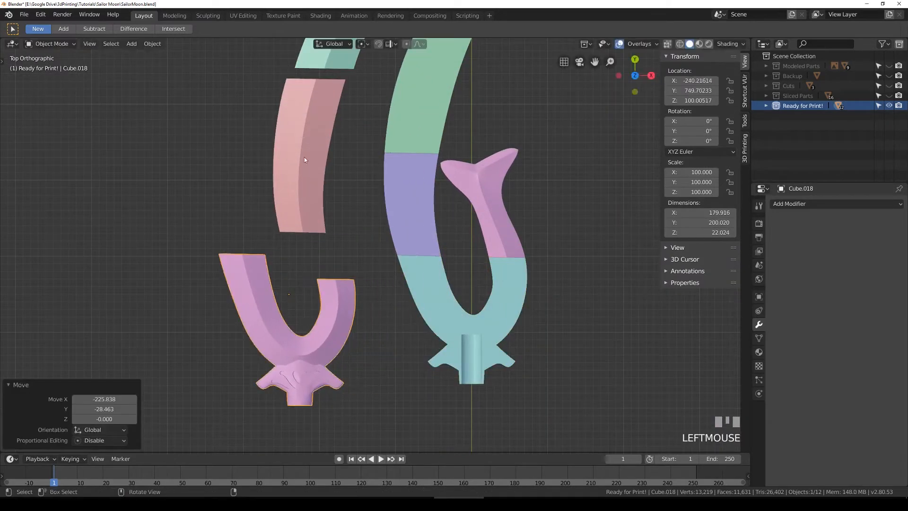
Step: Line up the upper halves of the middle blade, the fishtail-shaped prong and the blade tip with the moved base section
click(305, 157)
key(g)
click(268, 197)
click(490, 211)
key(g)
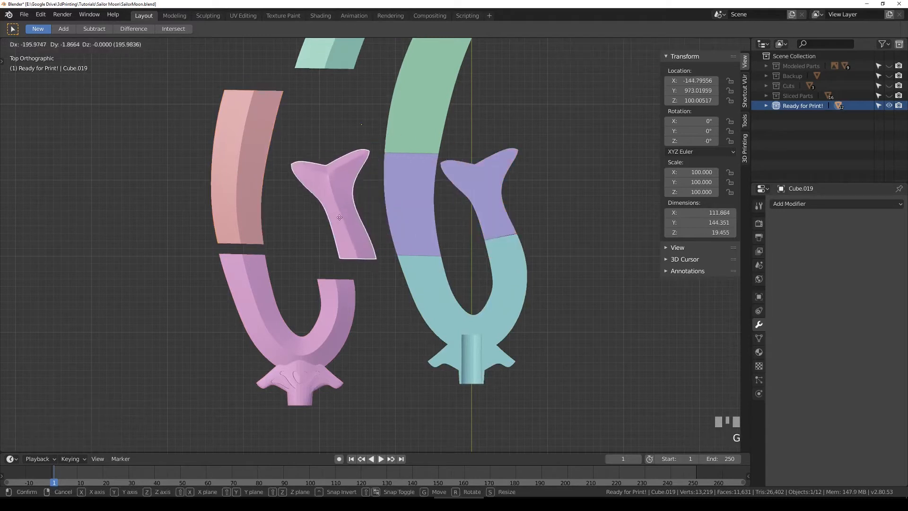
click(322, 223)
shift+middle_drag(322, 222, 346, 309)
click(374, 100)
key(g)
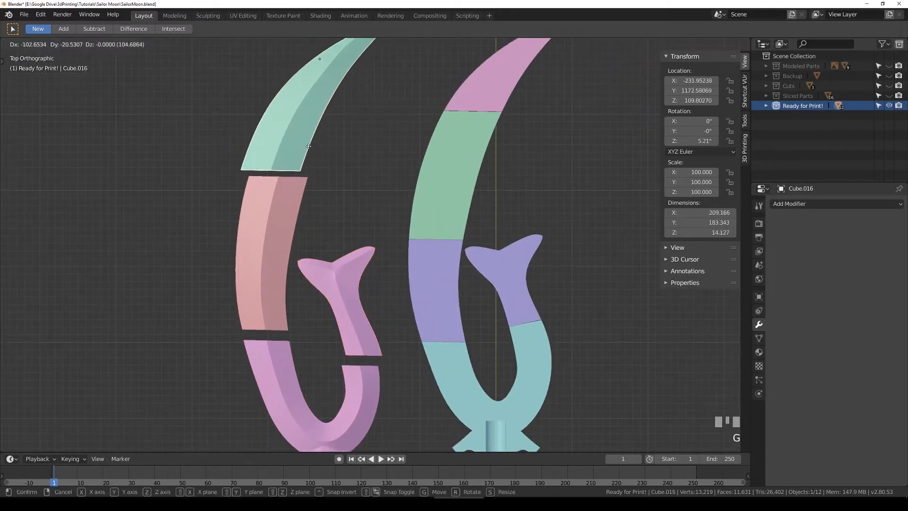
click(299, 115)
Step: Rotate the lower halves of the whole weapon head -180° about the global Y axis
scroll(430, 174, down, 3)
key(b)
drag(418, 126, 492, 378)
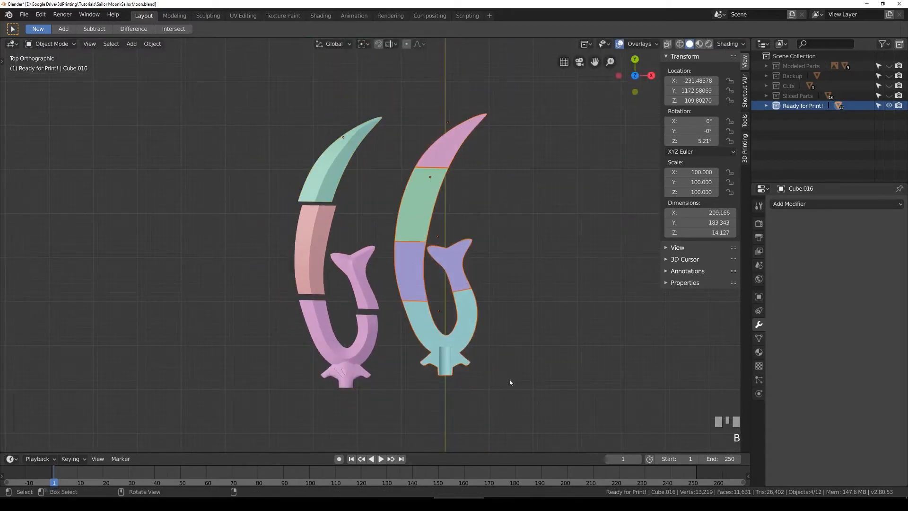
key(r)
key(y)
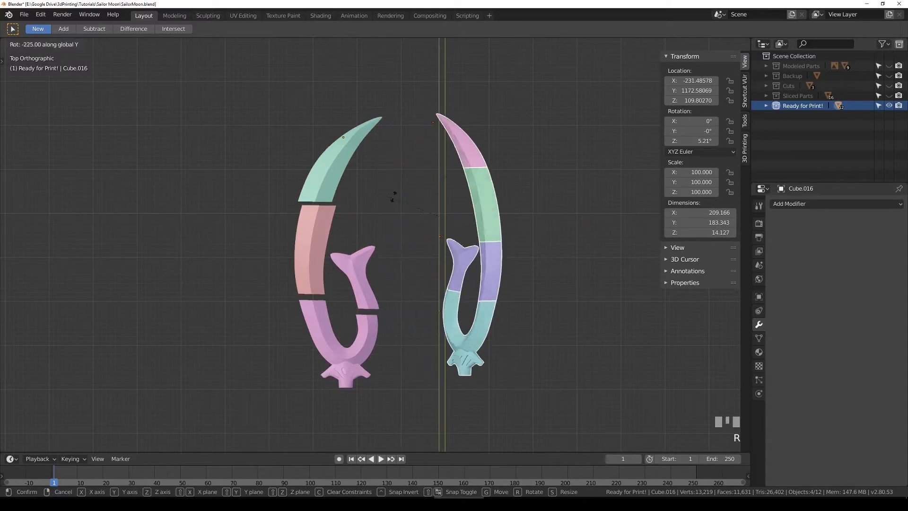
ctrl+click(391, 311)
click(111, 407)
text(-90)
key(Return)
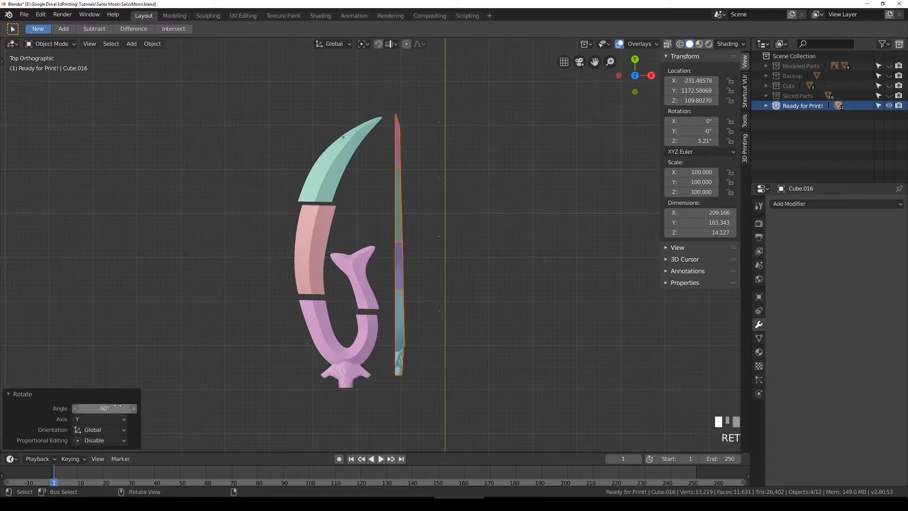
click(104, 407)
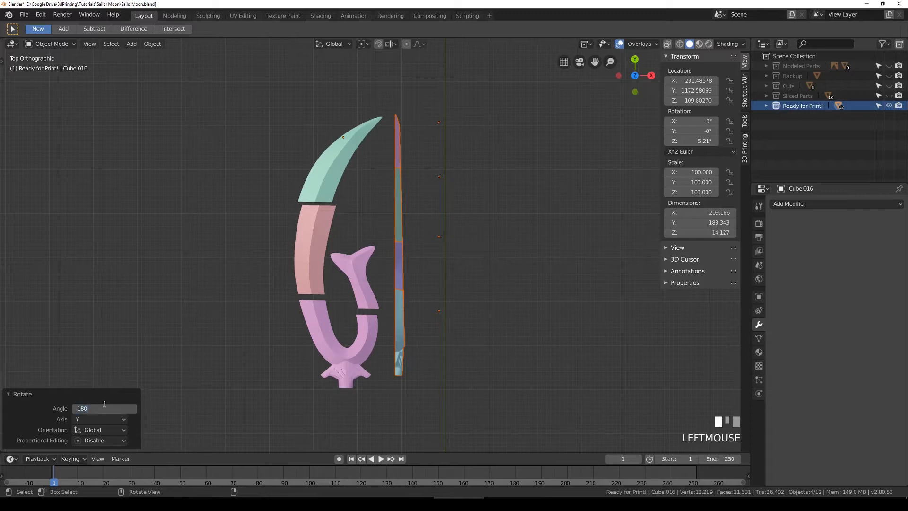
text(-180)
key(Return)
Step: Raise the flipped lower halves about 214 along Z towards the level of the upper halves
middle_drag(419, 349, 399, 286)
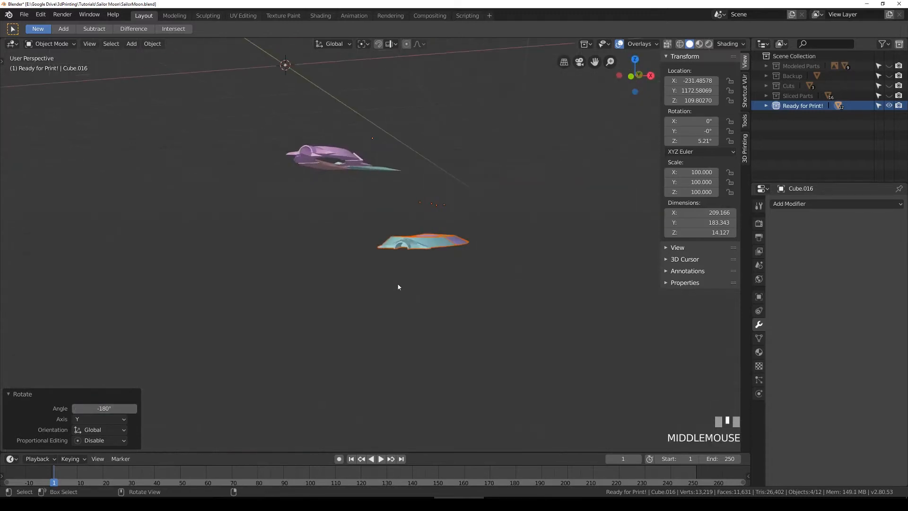
key(g)
key(z)
click(468, 213)
middle_drag(467, 214, 483, 348)
Step: Close the gaps between the upper halves by nudging the base, middle blade and blade tip towards each other
key(KP_7)
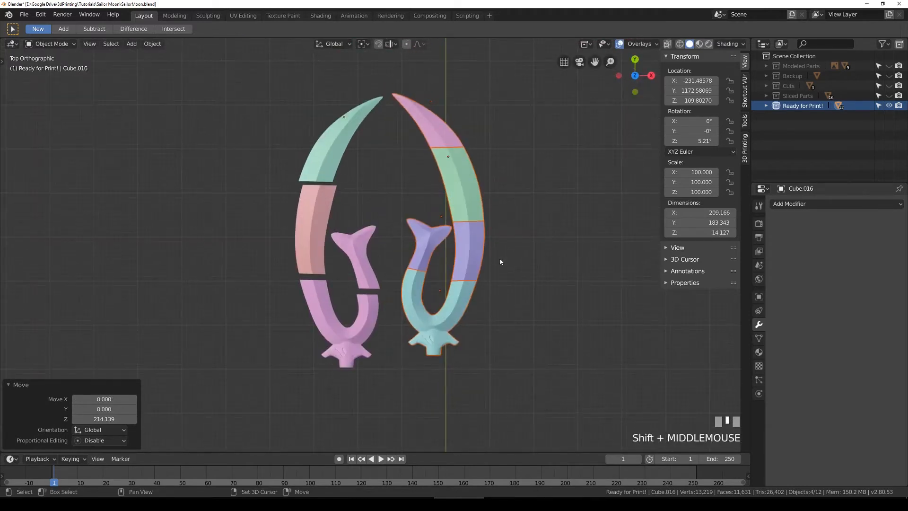
click(371, 285)
click(359, 334)
key(g)
click(361, 329)
click(316, 244)
key(g)
click(320, 248)
click(330, 163)
key(g)
click(348, 167)
scroll(483, 233, down, 8)
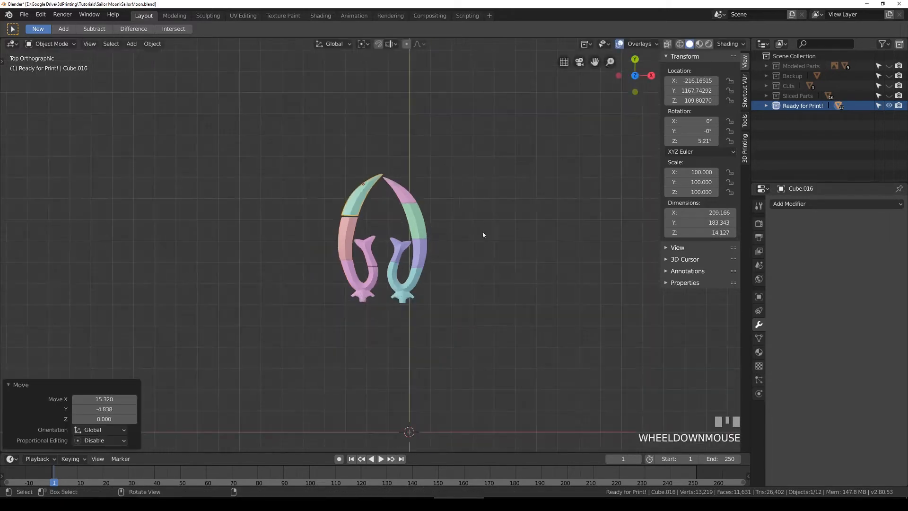
scroll(427, 335, up, 4)
shift+middle_drag(394, 302, 375, 215)
key(b)
drag(362, 294, 417, 374)
key(g)
right_click(429, 352)
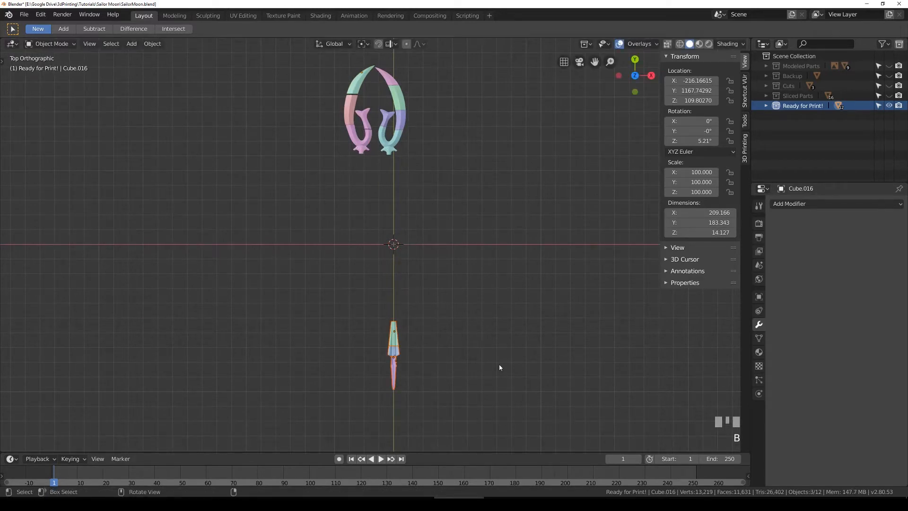
Step: Apply both Boolean modifiers, Intersect with Fin Piece and Difference with 27mm Cut, on the long tapered fin section
click(394, 334)
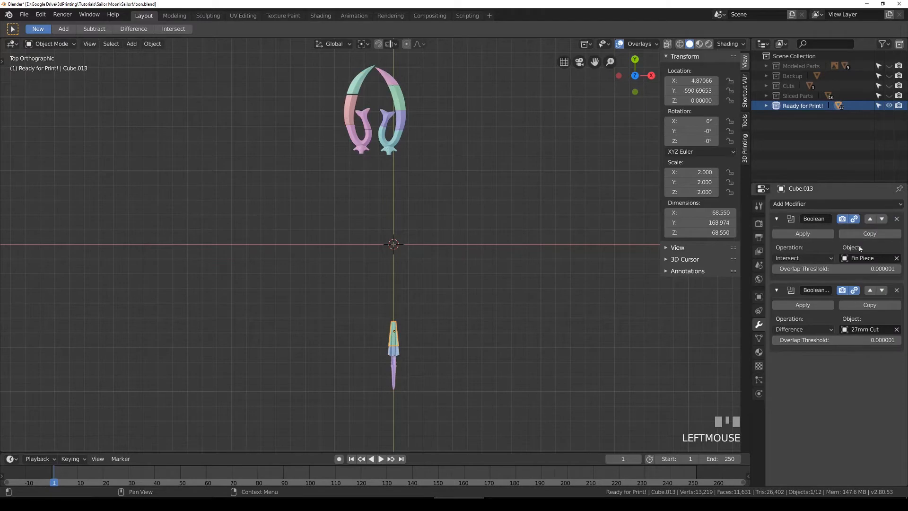
click(808, 234)
click(808, 235)
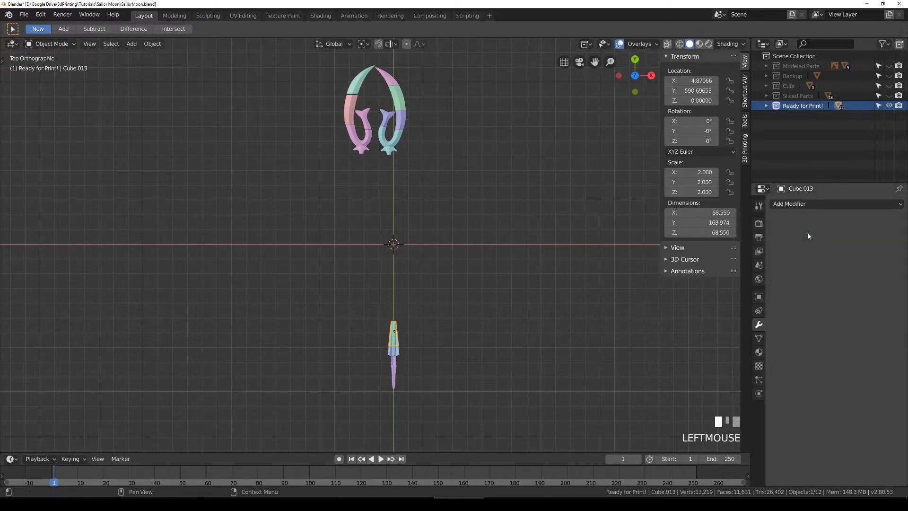
Step: Convert the short fin section and the pointed end piece to plain meshes so their modifiers are baked in
click(407, 347)
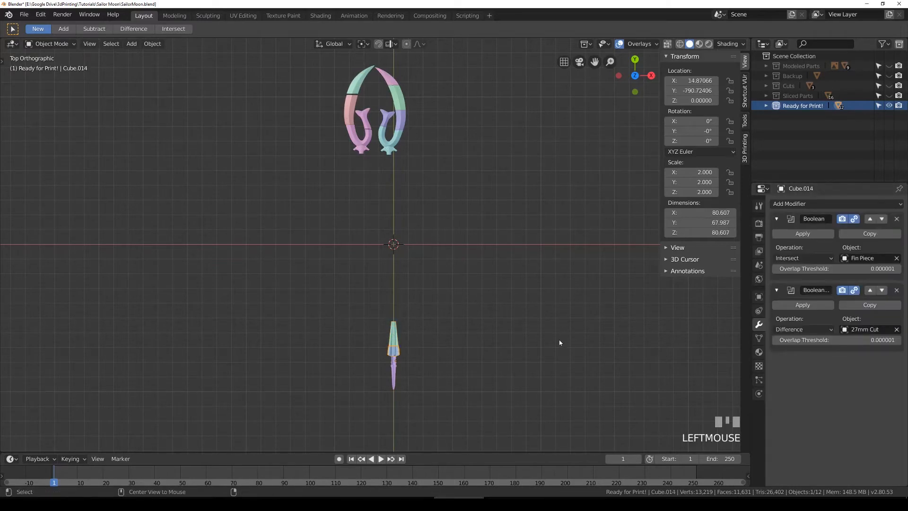
key(alt+c)
click(560, 342)
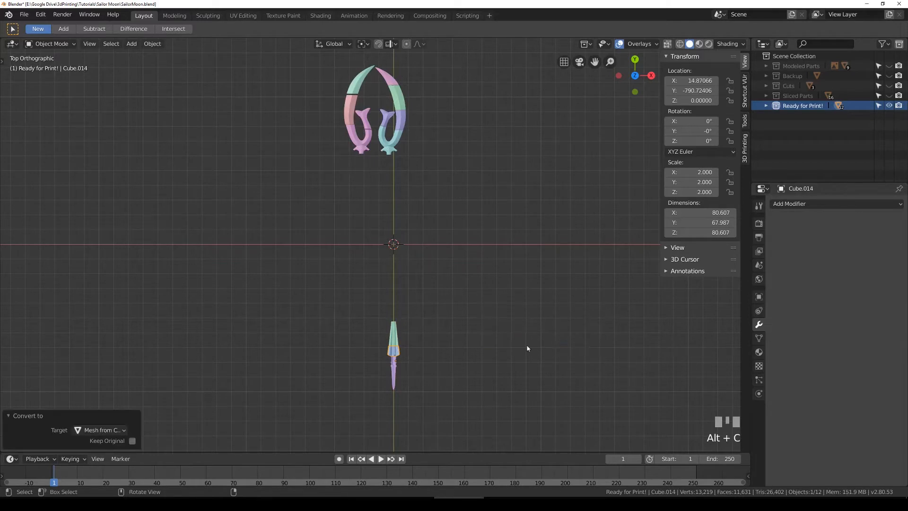
click(392, 373)
key(alt+c)
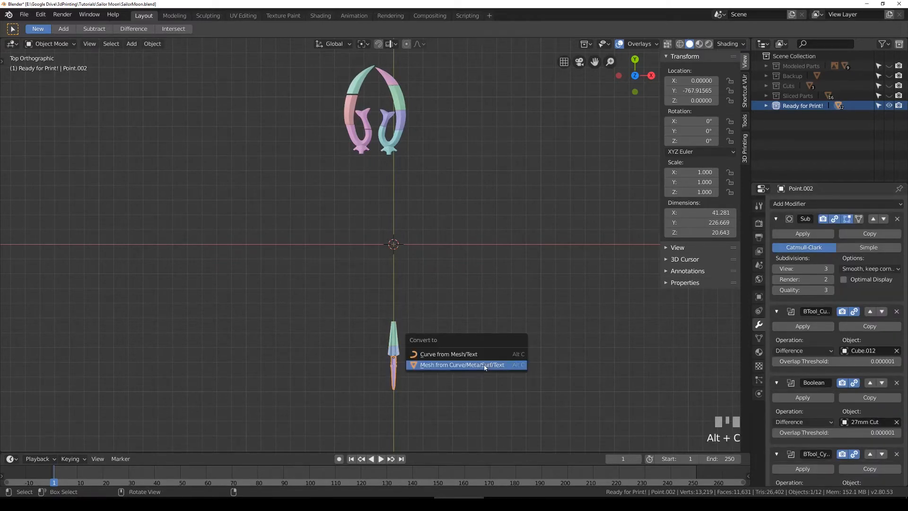
click(484, 365)
Step: Move the pointed piece, the short fin section and the long fin section side by side just below the blades
key(g)
click(420, 213)
click(399, 355)
key(g)
click(397, 183)
click(394, 334)
key(g)
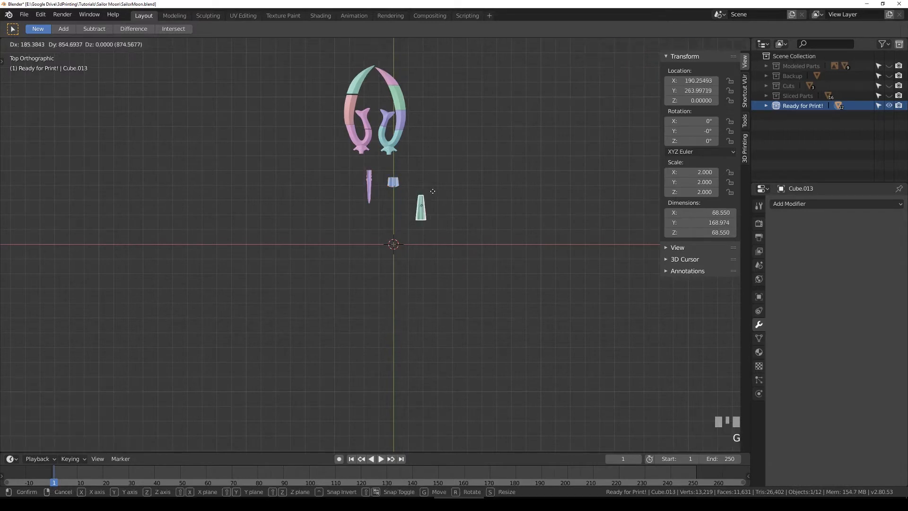
click(437, 172)
Step: Stand the long fin section upright with a -90° rotation in the side view and raise it along Z
key(KP_3)
scroll(450, 193, up, 2)
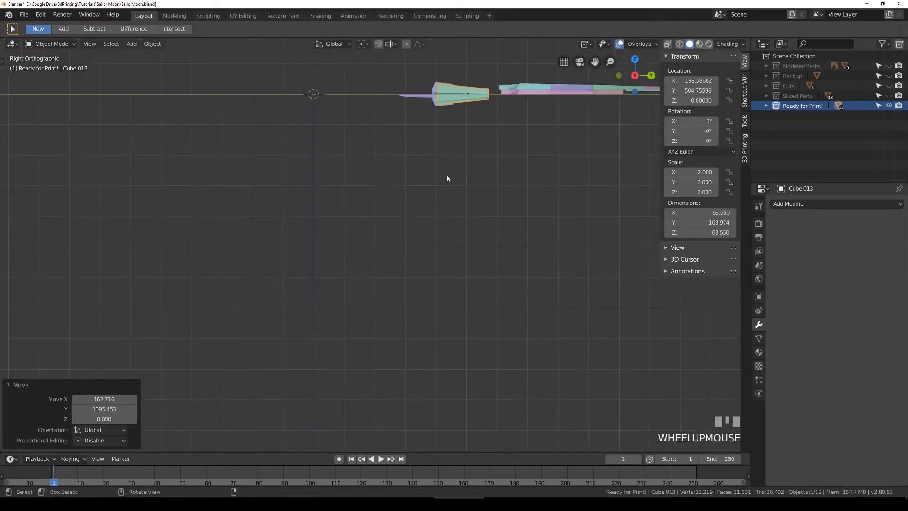
shift+middle_drag(451, 193, 396, 288)
key(r)
ctrl+click(395, 245)
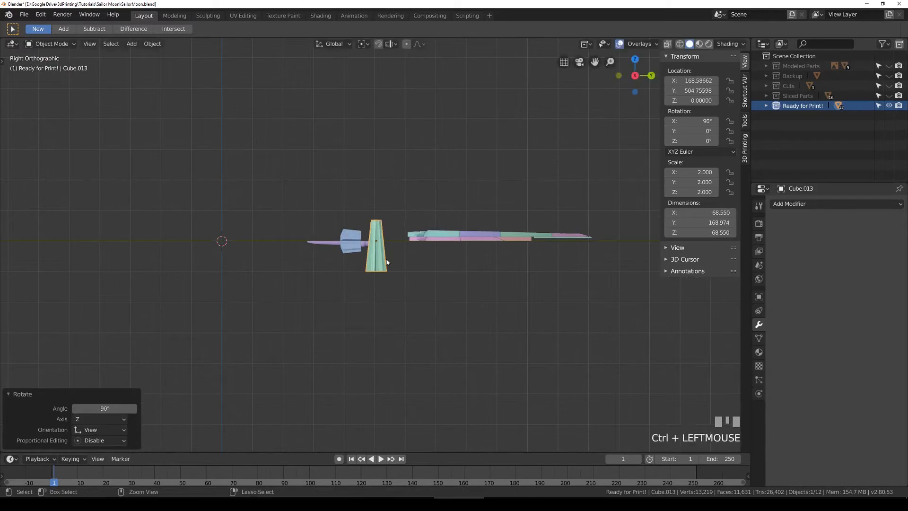
scroll(395, 245, up, 4)
key(g)
key(z)
click(398, 190)
Step: Stand the short fin section upright with a 90° rotation in the side view and raise it beside the long one
click(327, 240)
key(r)
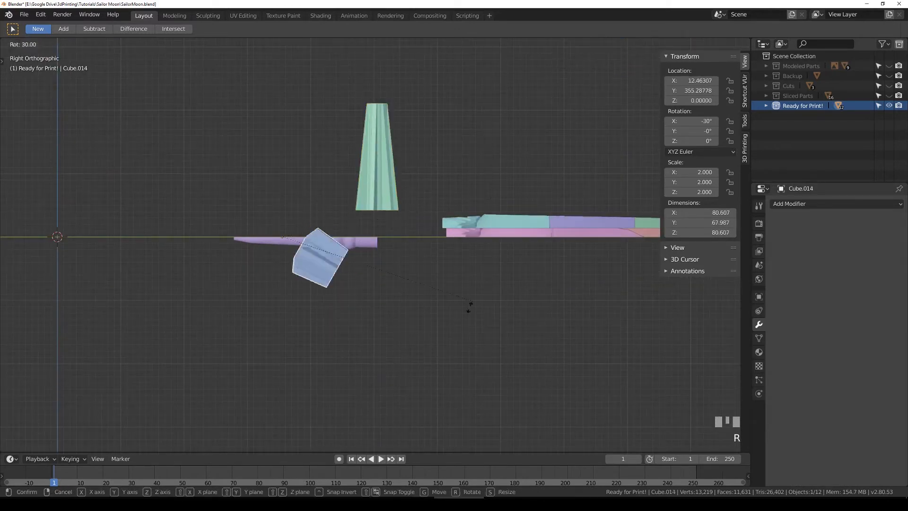
ctrl+click(313, 376)
key(g)
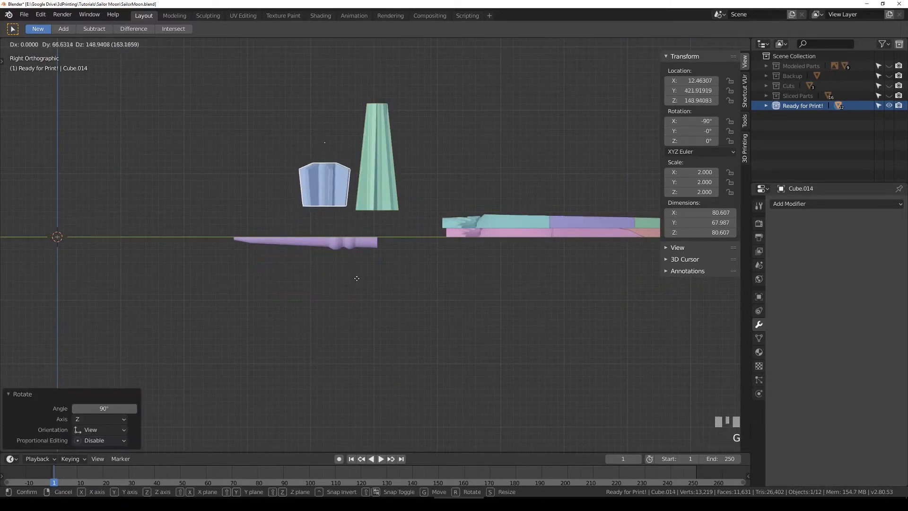
click(358, 277)
Step: Rotate the pointed end piece 180° about the global Y axis
scroll(340, 256, up, 2)
click(316, 251)
middle_drag(316, 257, 412, 269)
key(r)
key(y)
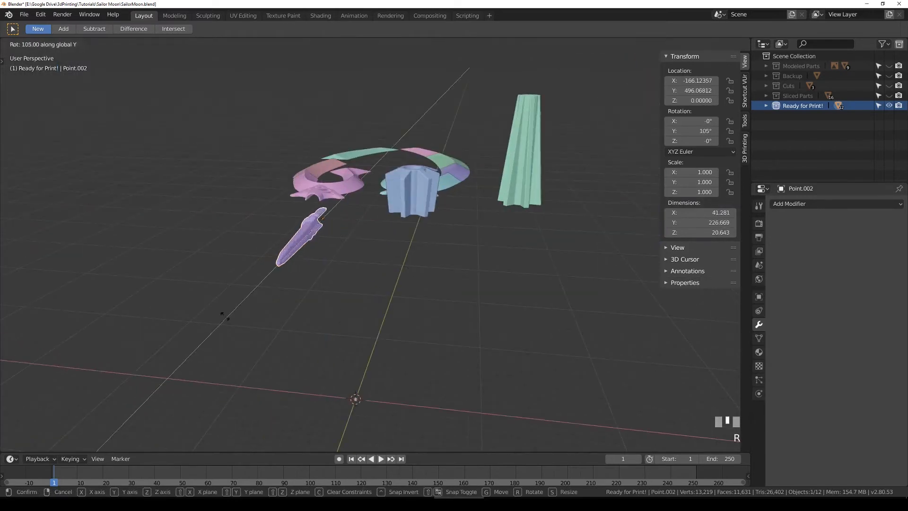
ctrl+click(300, 206)
Step: Duplicate the pointed end piece, shift it along X and delete the extra copy
key(KP_7)
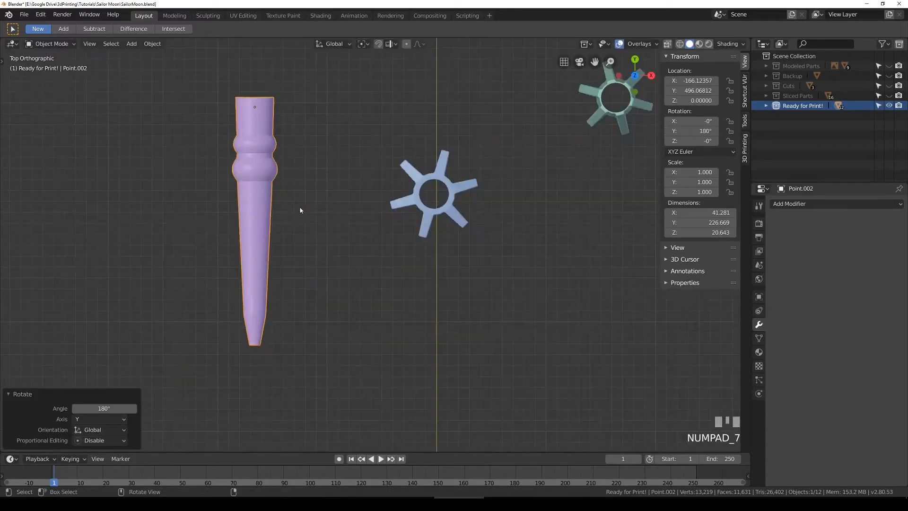
shift+middle_drag(313, 215, 395, 293)
key(shift+d)
right_click(414, 232)
key(g)
key(x)
click(362, 231)
key(Delete)
Step: Try an Array modifier with count 2 and relative X offset 1.100 on the pointed end piece, and remove it
click(373, 284)
click(836, 204)
click(700, 228)
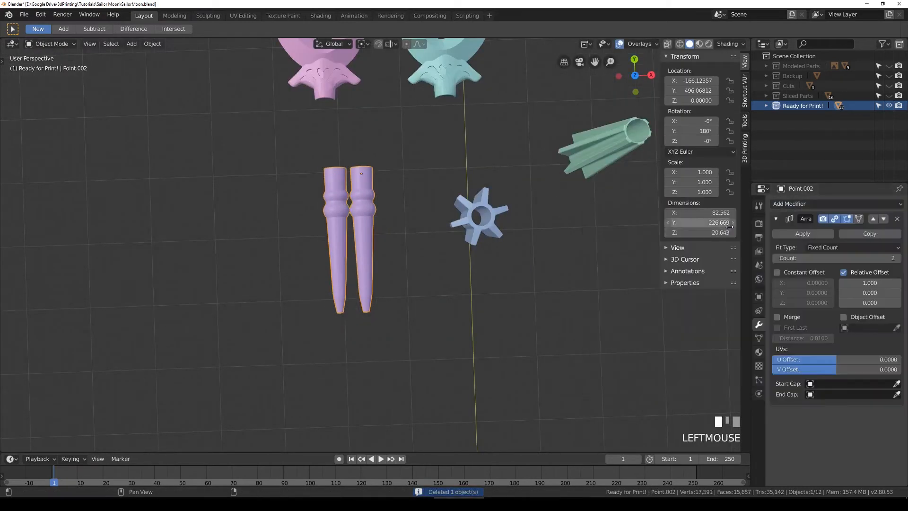
click(897, 283)
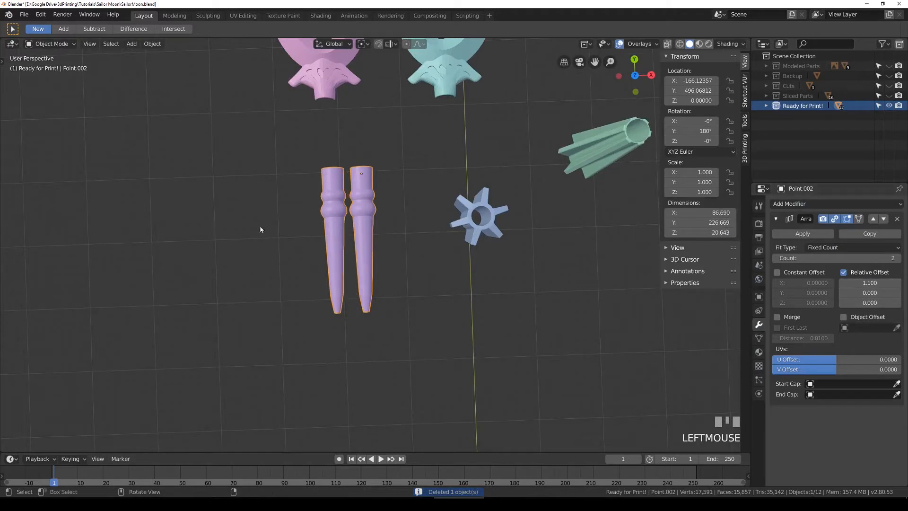
click(897, 219)
Step: Add a plane mesh with a size of 200 as a print bed reference
key(KP_7)
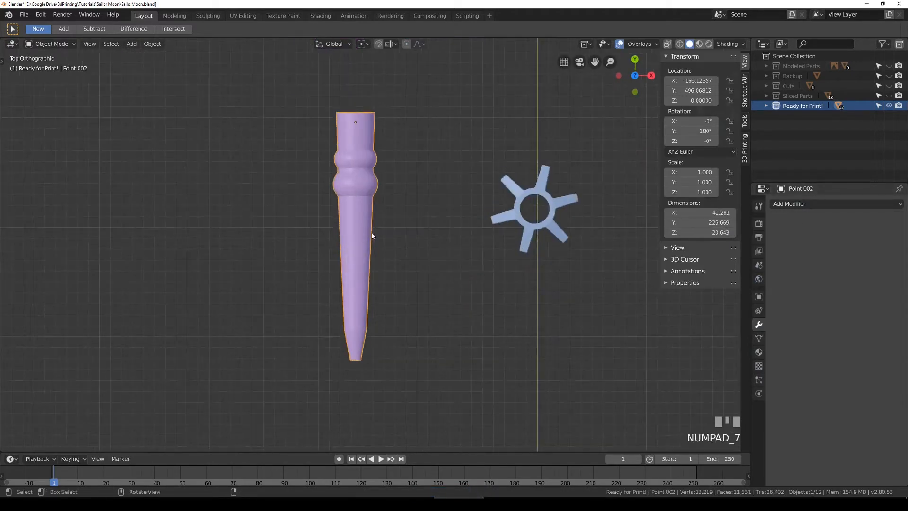
scroll(369, 232, down, 2)
scroll(368, 232, up, 1)
click(132, 44)
mouse_move(143, 57)
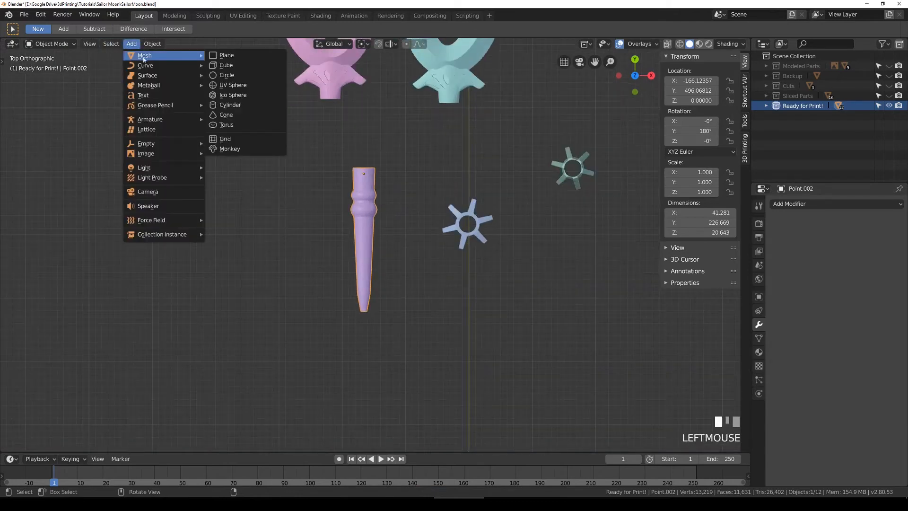
click(218, 56)
click(109, 358)
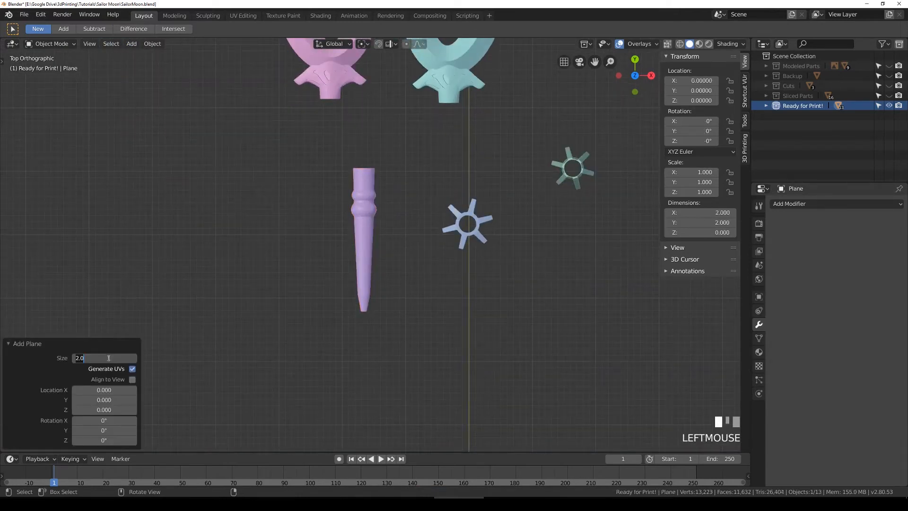
text(200)
key(Return)
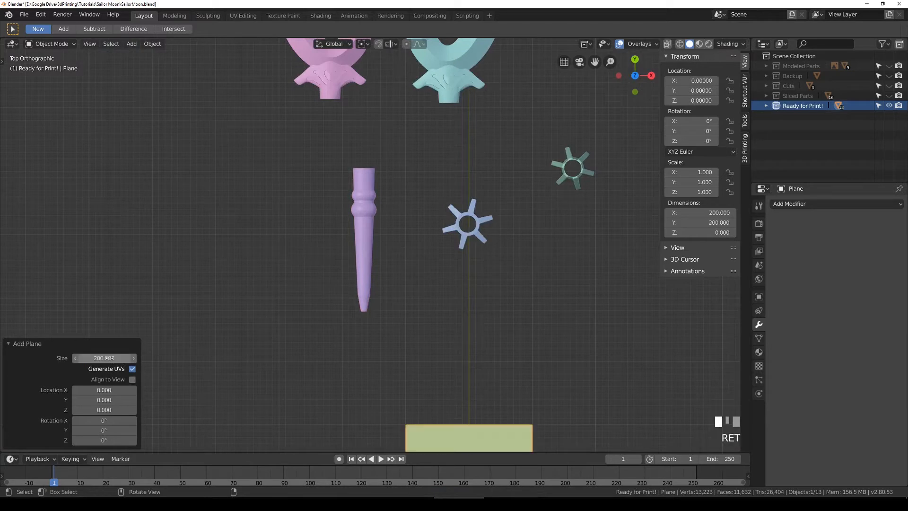
Step: Show the scene in wireframe and move the plane over the pointed end piece
scroll(453, 421, down, 3)
key(shift+z)
key(g)
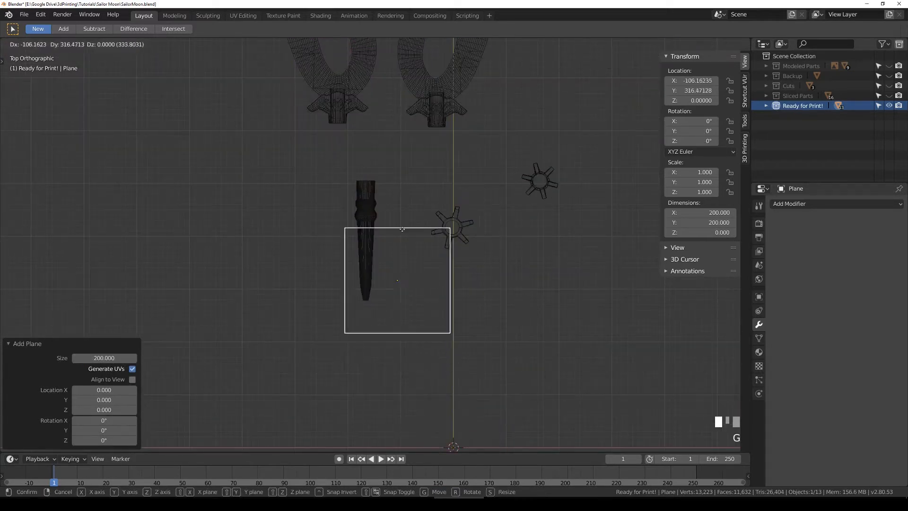
click(383, 206)
Step: Centre the plane on the pointed end piece, then rotate the piece diagonally to about 45° and fit it inside the plane
scroll(395, 239, up, 3)
click(355, 273)
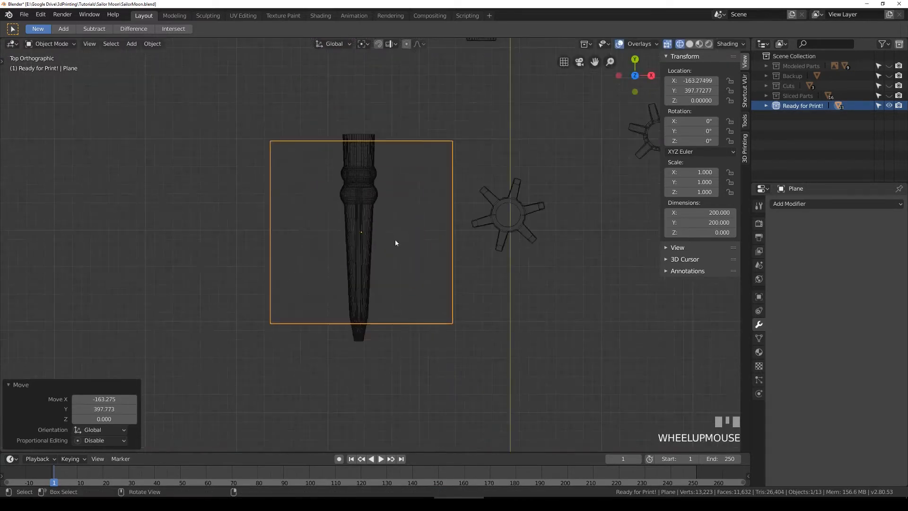
key(r)
click(496, 219)
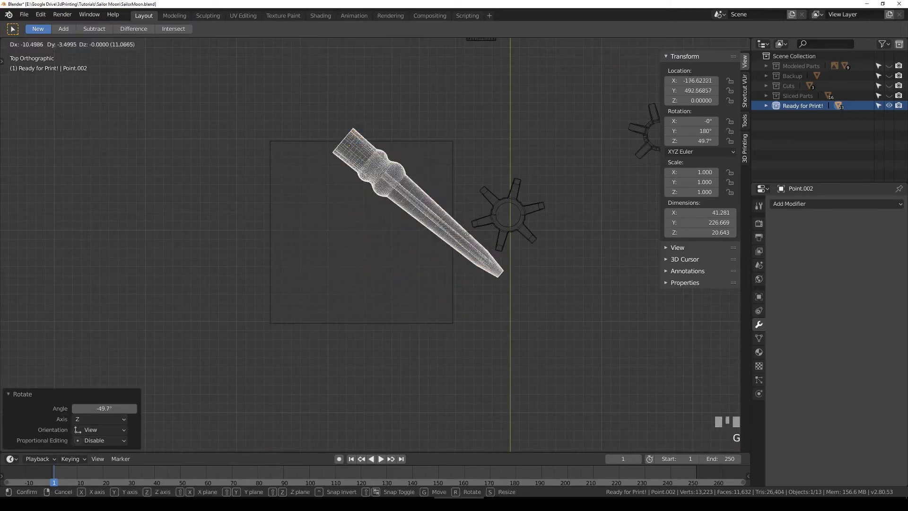
key(g)
click(455, 282)
key(g)
click(449, 280)
Step: Return the scene to solid shading and move the plane to empty space beside the horn sections
click(453, 308)
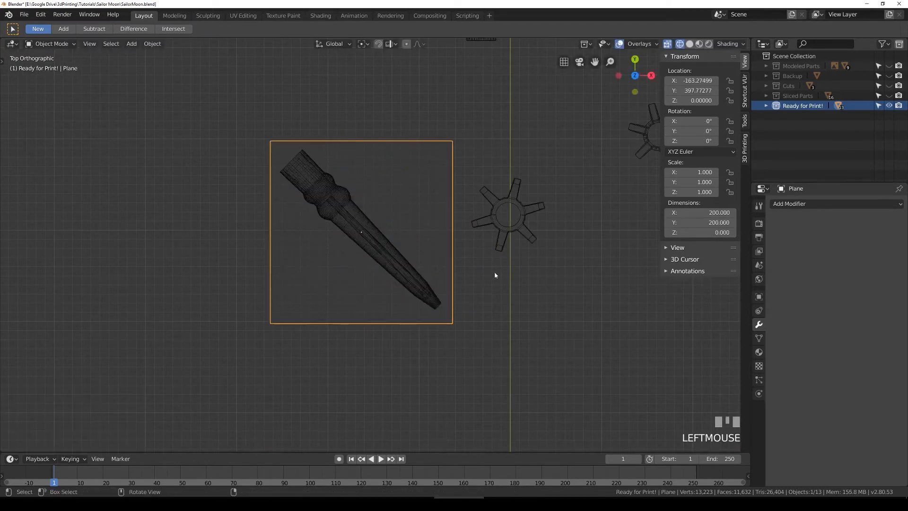
scroll(484, 281, down, 6)
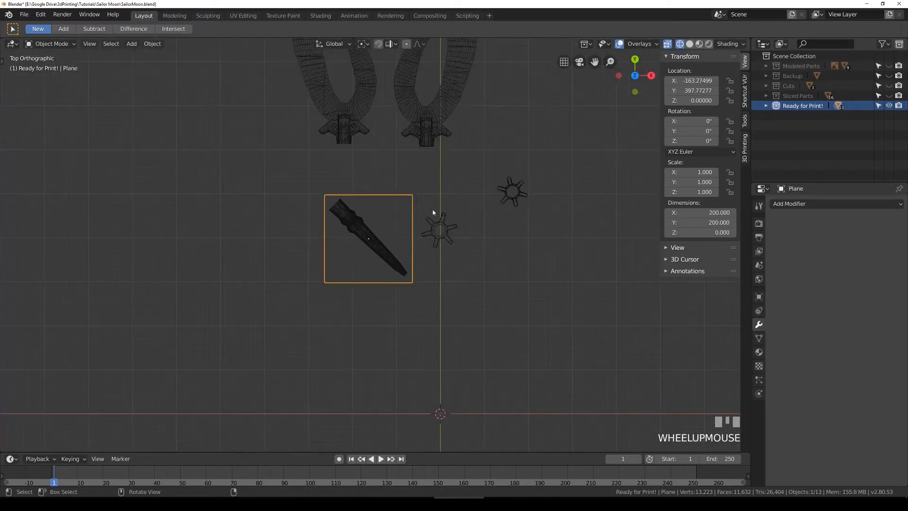
key(shift+z)
key(g)
click(285, 193)
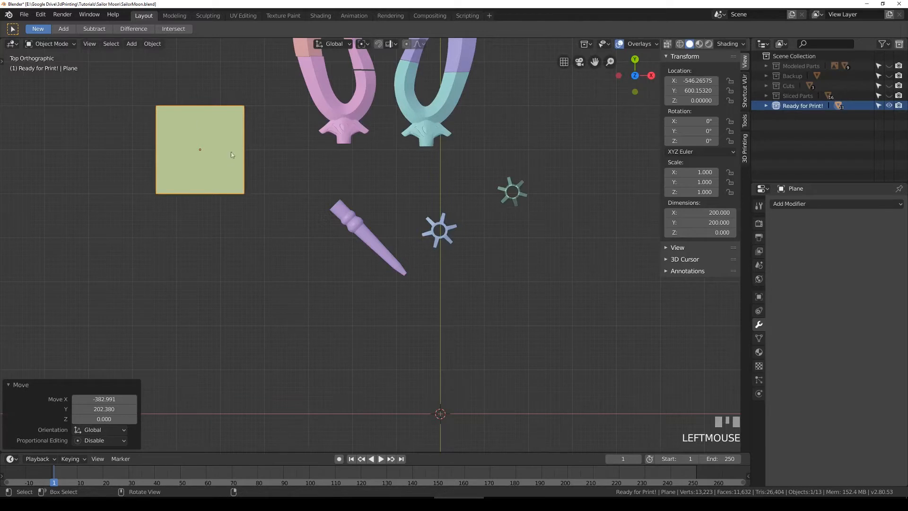
Step: Place the cyan U-shaped section on the plane and rotate it about 9.6° in top view to fit within the edges
middle_drag(351, 233, 495, 188)
click(244, 193)
click(503, 175)
key(KP_7)
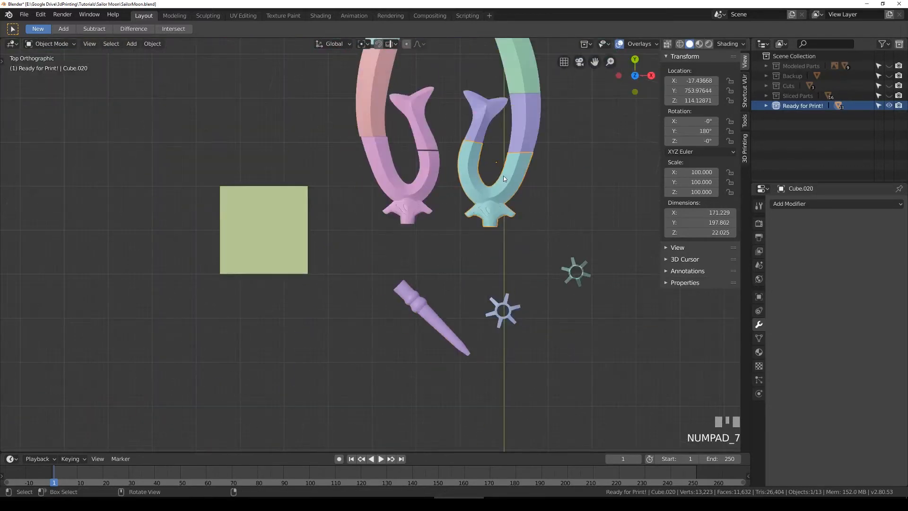
key(g)
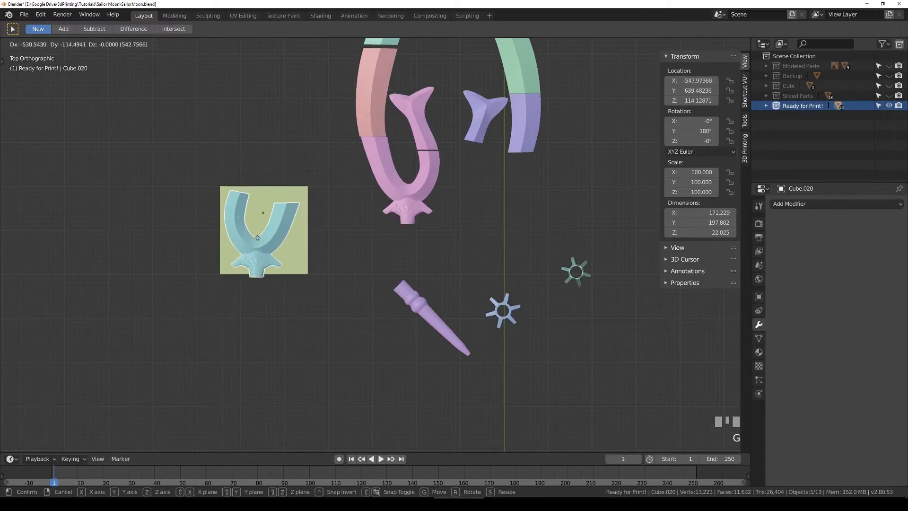
click(261, 234)
scroll(261, 234, up, 2)
key(r)
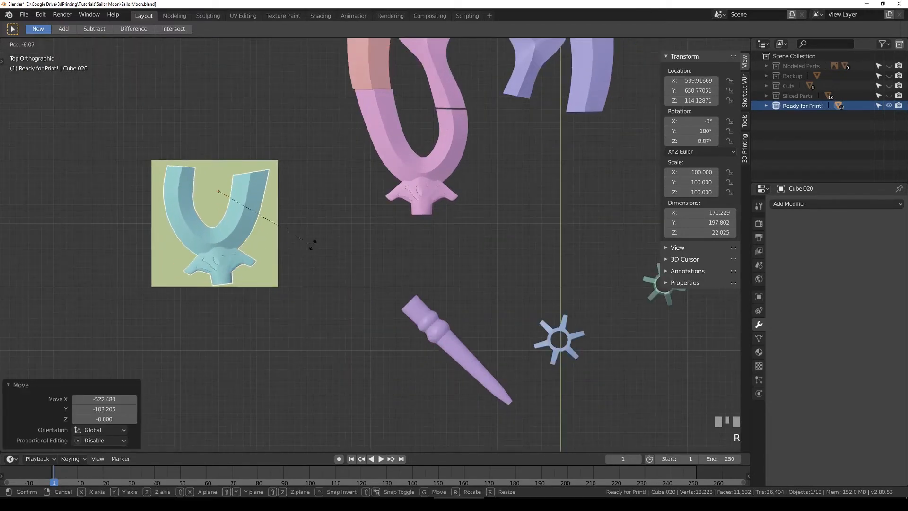
click(310, 236)
key(g)
click(314, 244)
Step: Move the cyan U-shaped section off the plane and back below the purple pieces
shift+middle_drag(297, 244, 288, 292)
key(g)
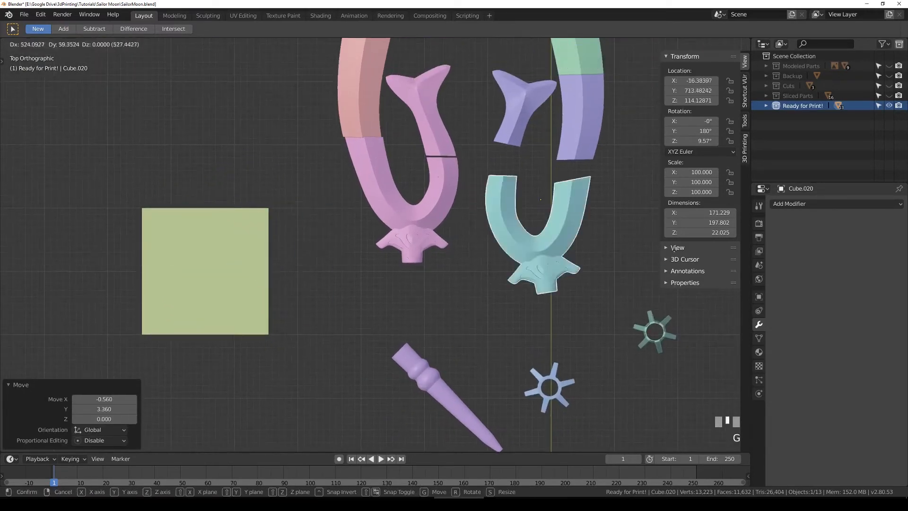
click(619, 248)
Step: Place the pink U-shaped section on the plane and rotate it about 7.9° to fit within the edges
click(441, 243)
key(g)
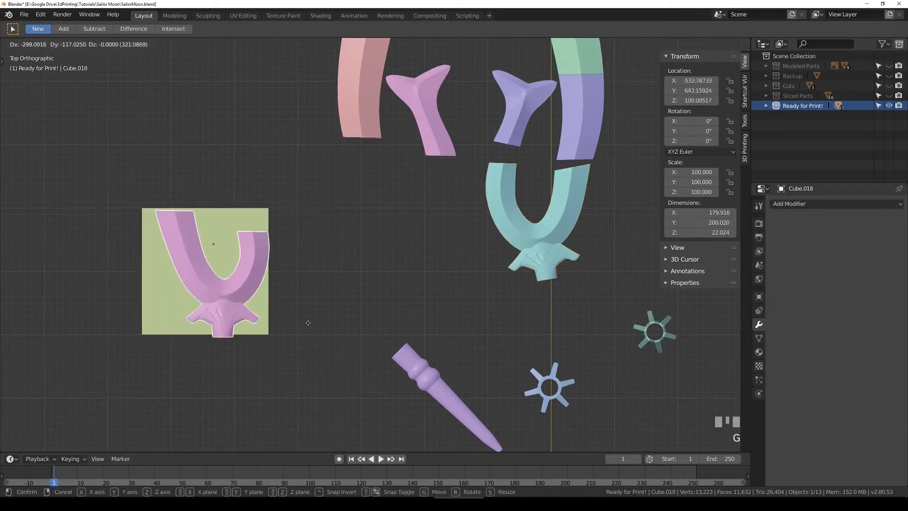
click(305, 323)
key(r)
click(312, 301)
key(g)
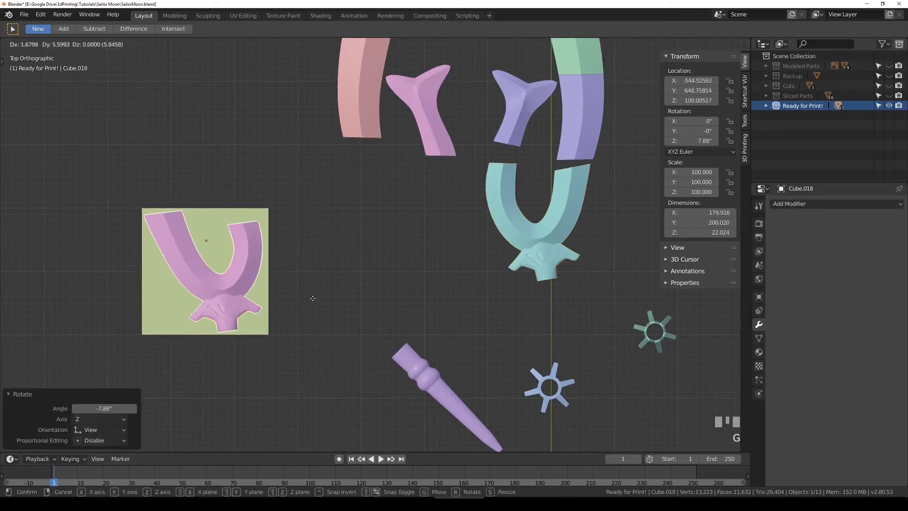
click(282, 285)
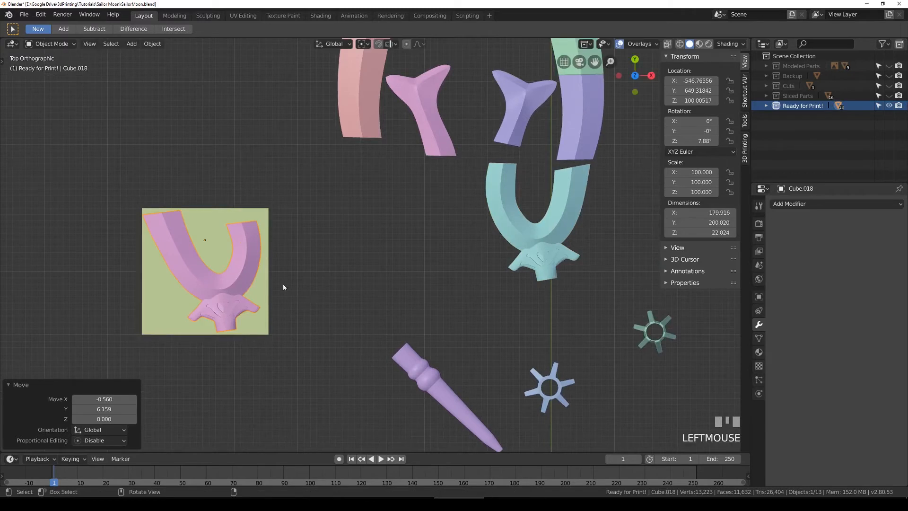
scroll(253, 285, up, 2)
key(g)
click(257, 285)
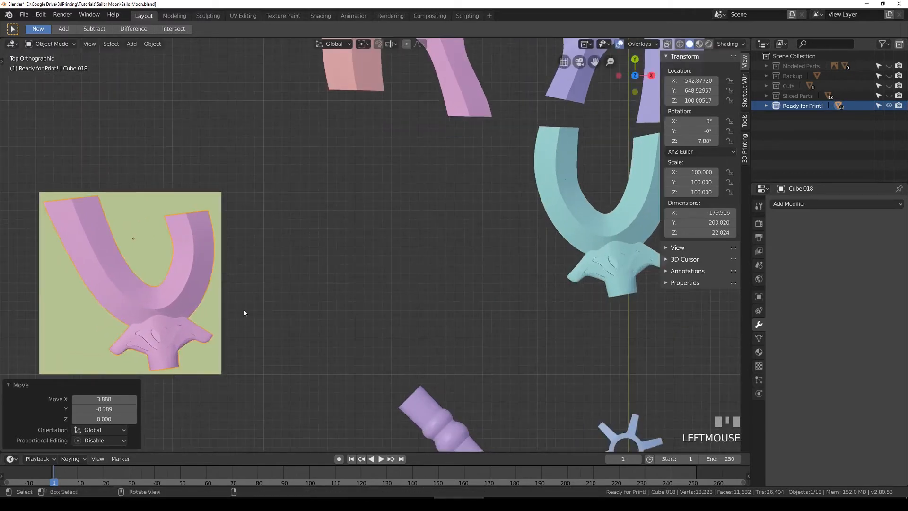
Step: Move the pink U-shaped section off the plane and back beside the cyan one
key(g)
click(565, 244)
scroll(565, 244, down, 2)
shift+middle_drag(466, 237, 547, 234)
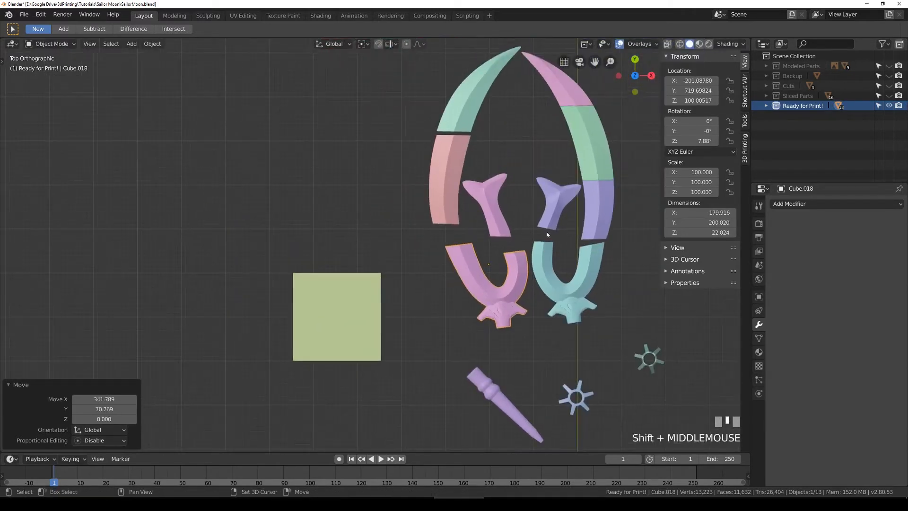
Step: Try the purple pieces and the pink forked piece on the plane to check their fit, cancelling each move
click(601, 215)
key(g)
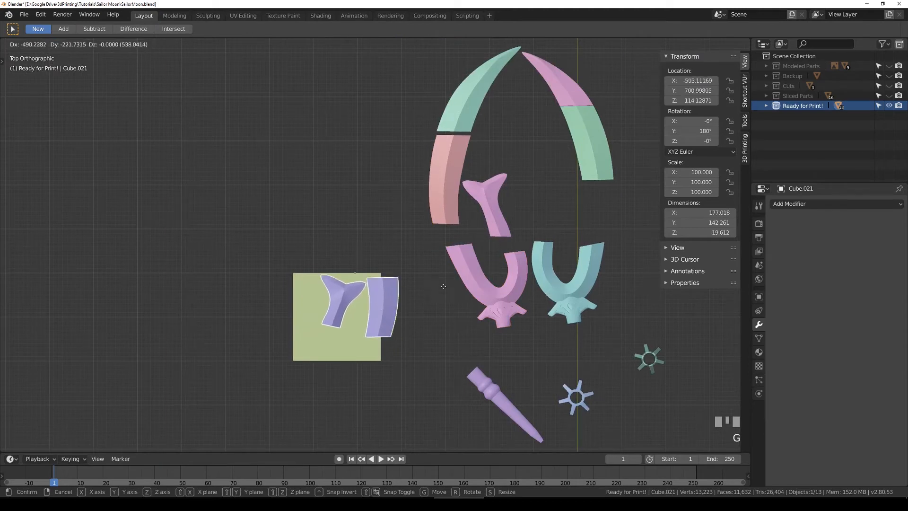
right_click(443, 286)
click(487, 203)
key(g)
right_click(407, 297)
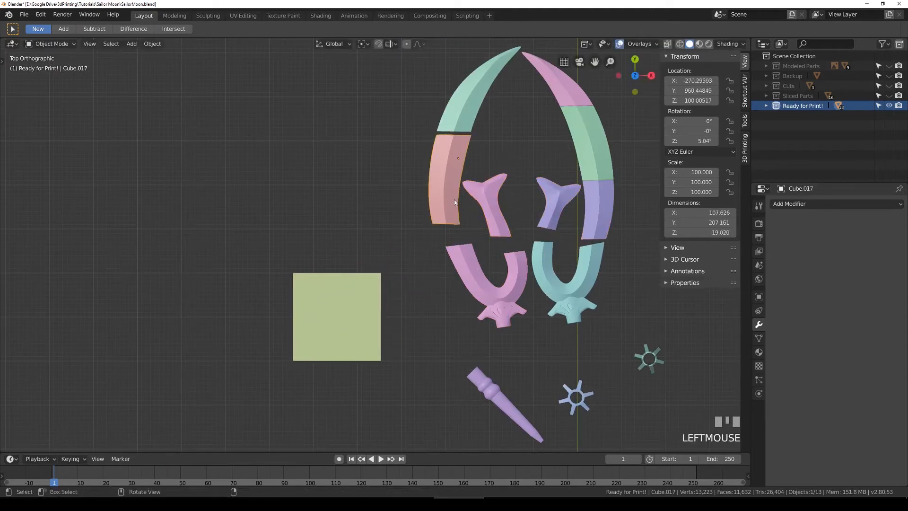
Step: Rotate the salmon curved section about 37.7° on the plane to fit it diagonally, and move it back beside the pink forked piece
key(g)
click(343, 342)
key(r)
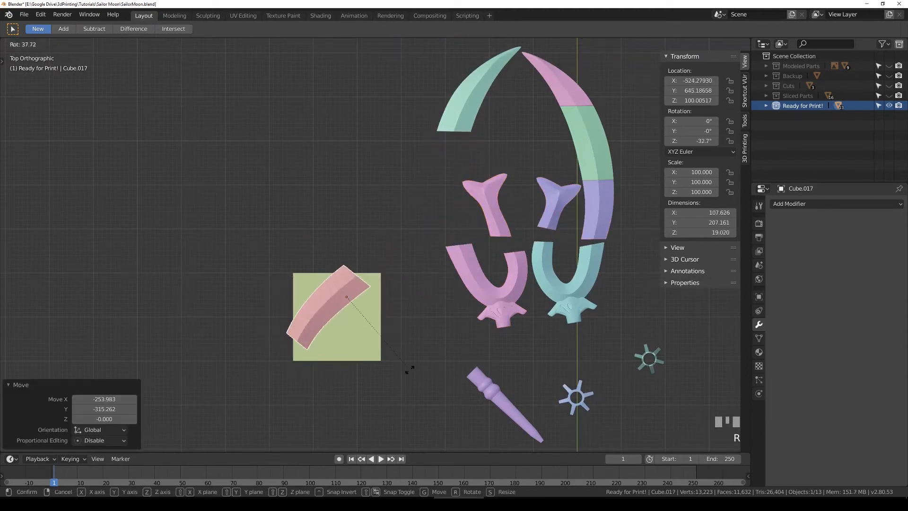
click(410, 370)
key(g)
click(520, 243)
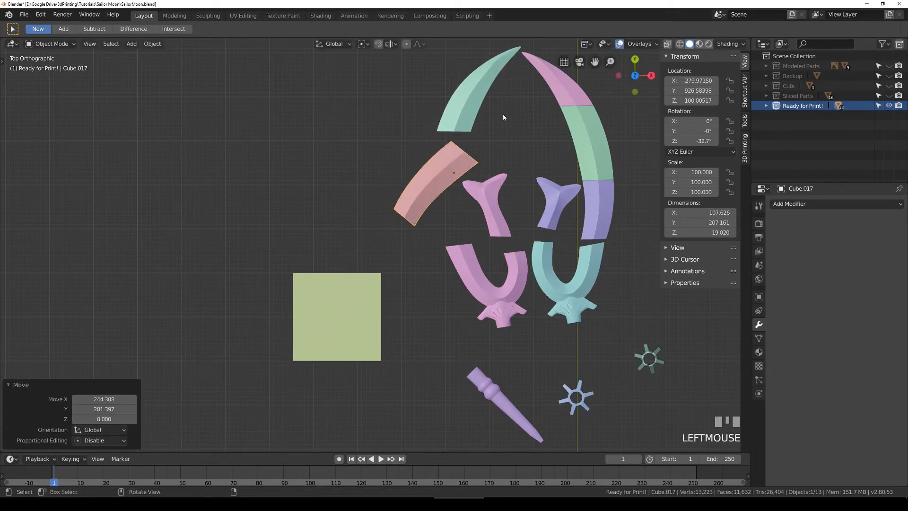
Step: Place the teal horn tip on the plane and adjust its position so it fits within the edges
click(462, 115)
key(g)
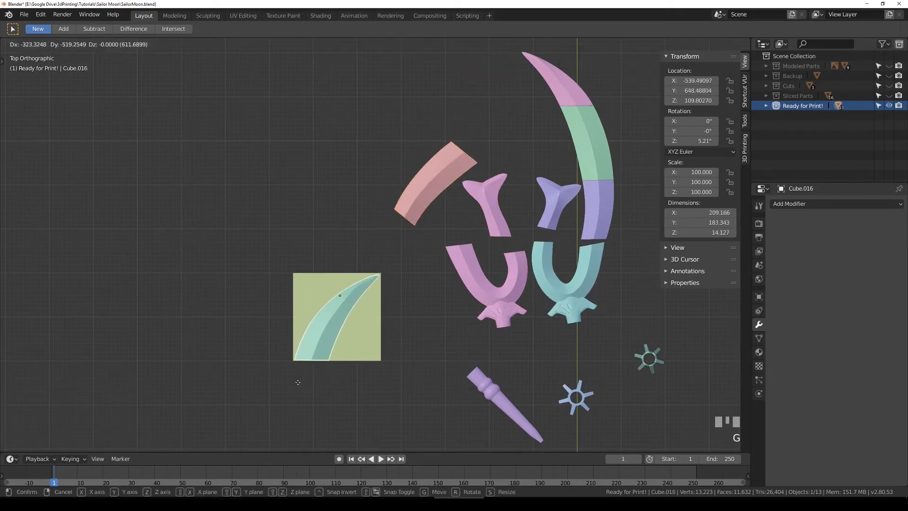
click(298, 385)
scroll(370, 354, up, 3)
key(g)
click(365, 356)
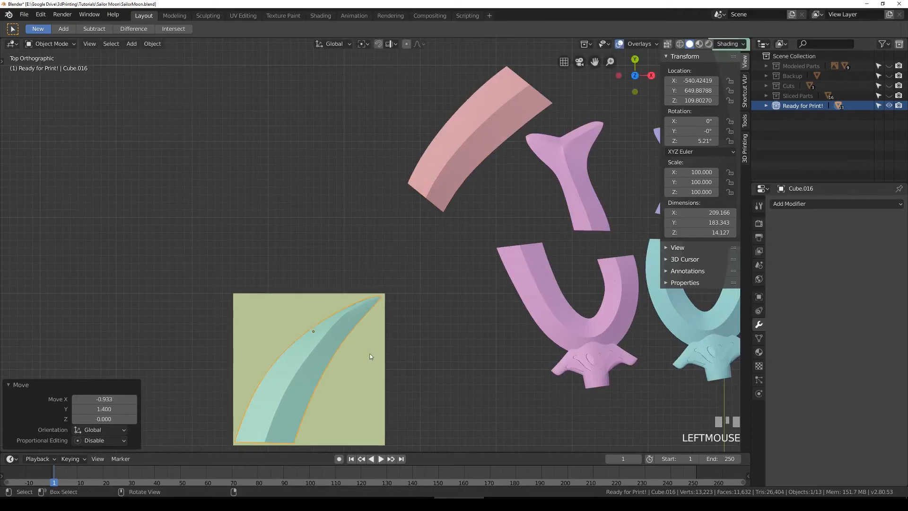
Step: Move the teal horn tip off the plane and set it just above the salmon curved section
scroll(364, 356, down, 1)
key(g)
click(562, 159)
shift+middle_drag(566, 171, 422, 294)
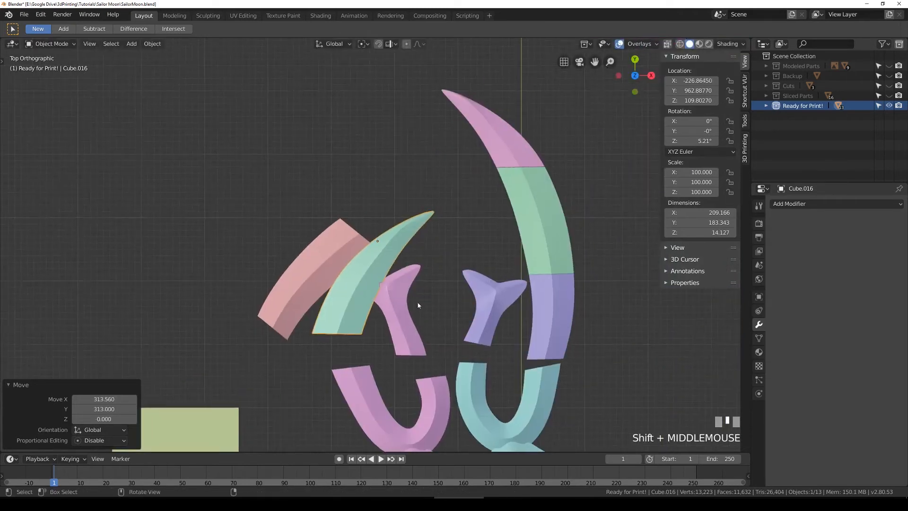
key(g)
click(336, 240)
Step: Try the green curved section and the pink horn tip against the plane, cancelling each move
click(524, 199)
shift+middle_drag(493, 276, 552, 181)
key(g)
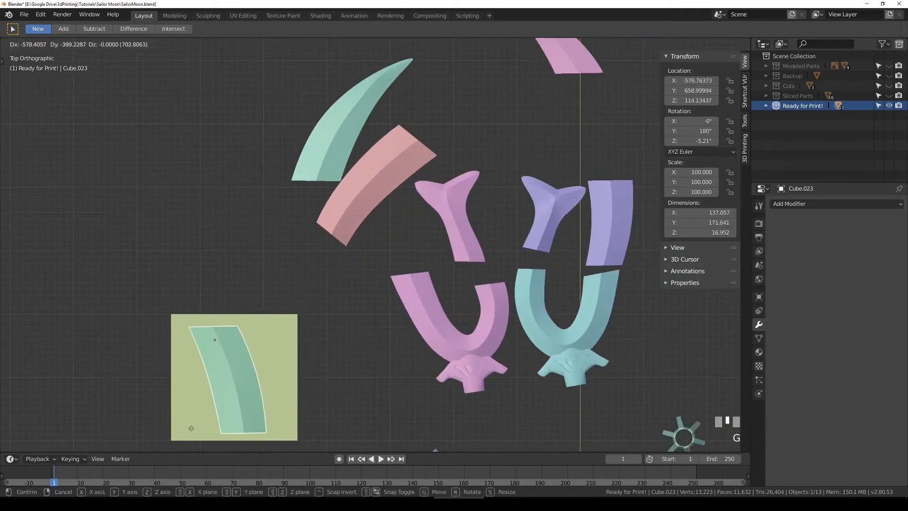
right_click(544, 79)
key(g)
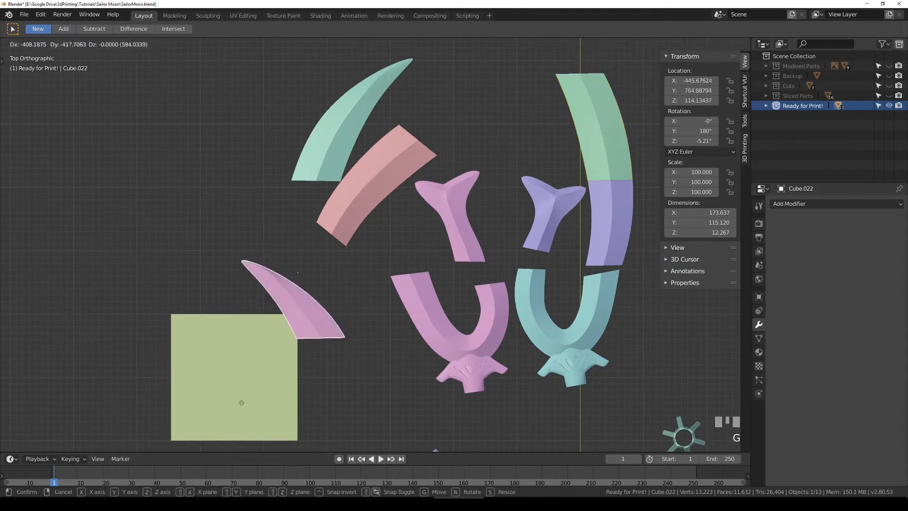
right_click(246, 386)
Step: Move the pointed end piece to the free space between the plane and the salmon curved section
scroll(593, 175, down, 5)
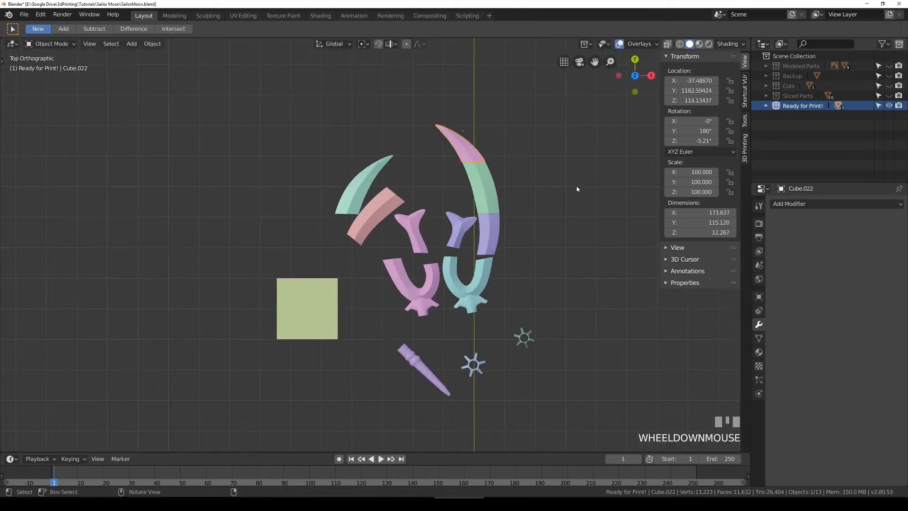
shift+middle_drag(501, 202, 474, 158)
scroll(459, 166, down, 4)
key(KP_3)
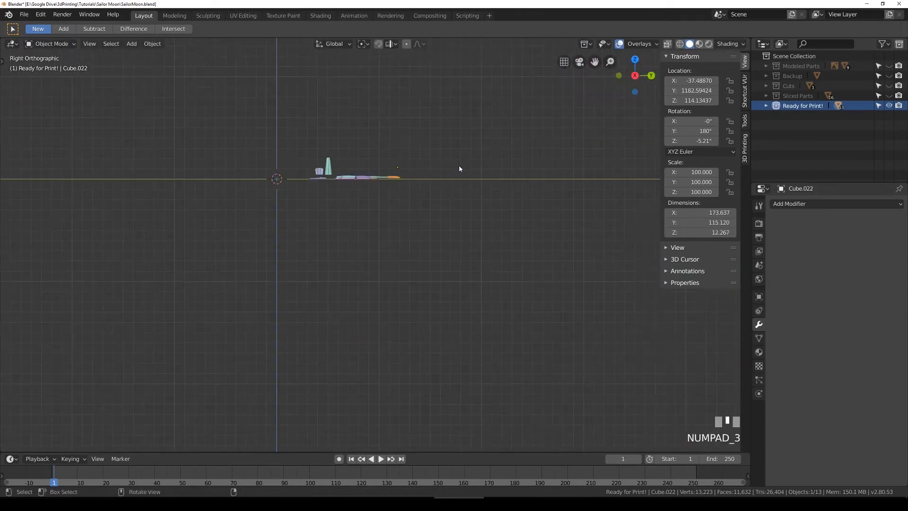
key(KP_7)
scroll(428, 241, up, 5)
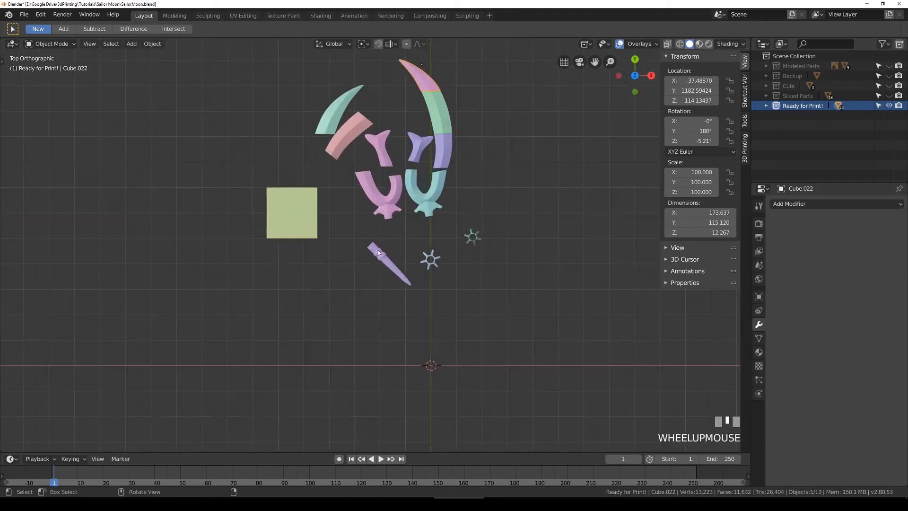
shift+middle_drag(399, 251, 435, 285)
key(g)
click(334, 168)
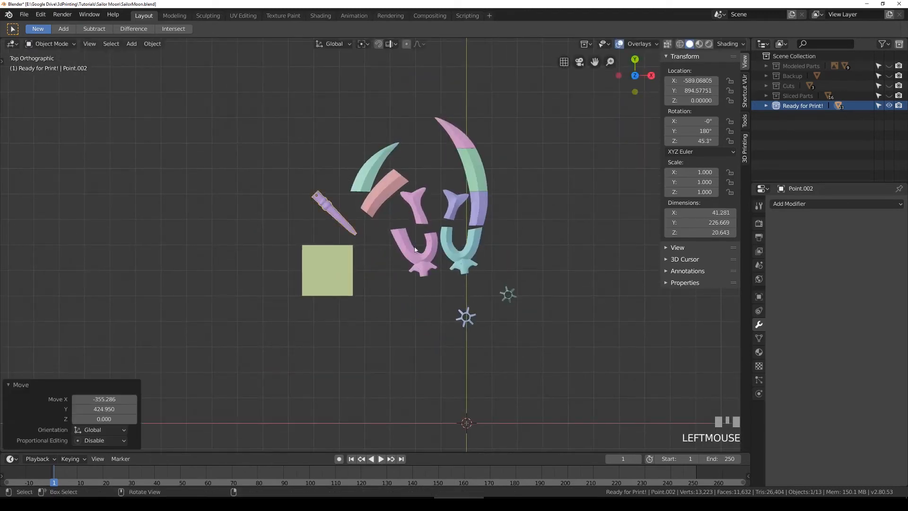
Step: Move the two star-shaped ring pieces next to the tip of the pointed end piece
scroll(559, 359, up, 3)
click(533, 368)
key(g)
click(350, 226)
key(g)
click(372, 249)
click(604, 331)
key(g)
click(385, 266)
Step: Move the plane farther away from the parts, about -253 along X and 158 along Y
click(310, 298)
key(g)
click(199, 229)
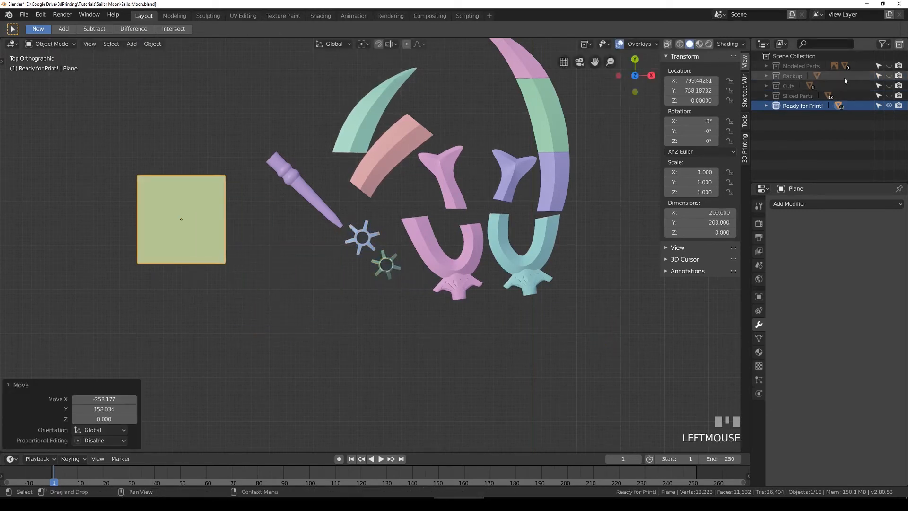
Step: Show the Modeled Parts collection and find the collar pieces at the upper end of the staff
click(888, 66)
scroll(547, 247, down, 3)
shift+middle_drag(547, 247, 469, 155)
scroll(436, 275, up, 2)
scroll(435, 275, down, 4)
scroll(453, 212, up, 4)
shift+middle_drag(482, 67, 407, 212)
scroll(408, 211, up, 4)
Step: Duplicate the five staff collar pieces in place and move the copies to the Ready for Print! collection
click(374, 201)
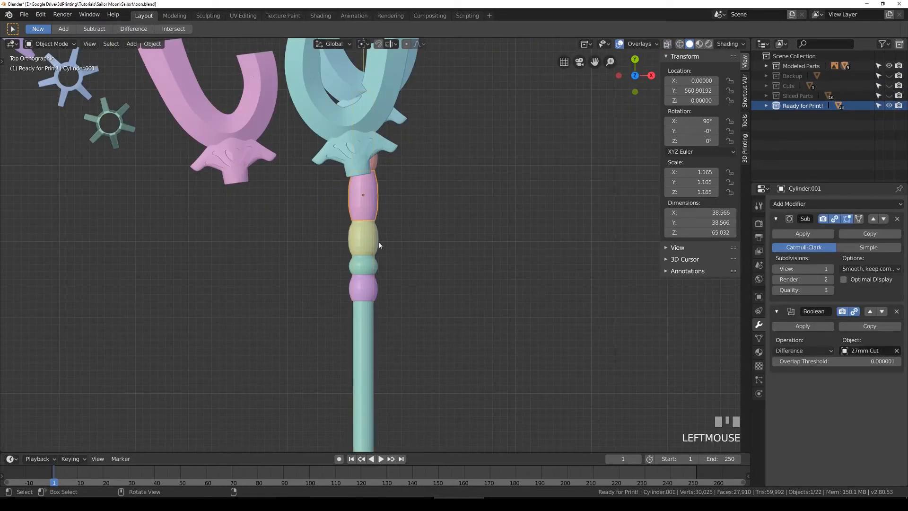
shift+click(376, 166)
middle_drag(408, 175, 470, 197)
key(shift+d)
click(503, 223)
key(m)
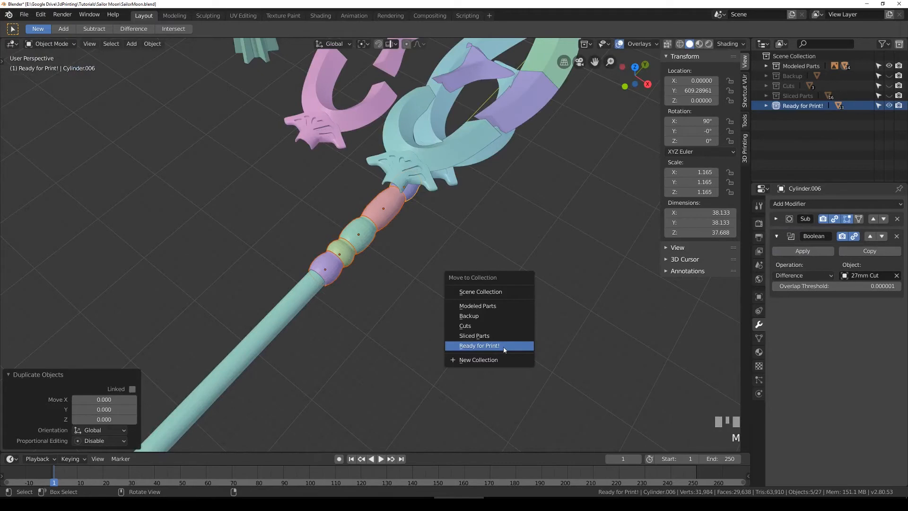
click(505, 350)
Step: Hide the Modeled Parts collection and show the copied collars in wireframe from the right side
click(889, 65)
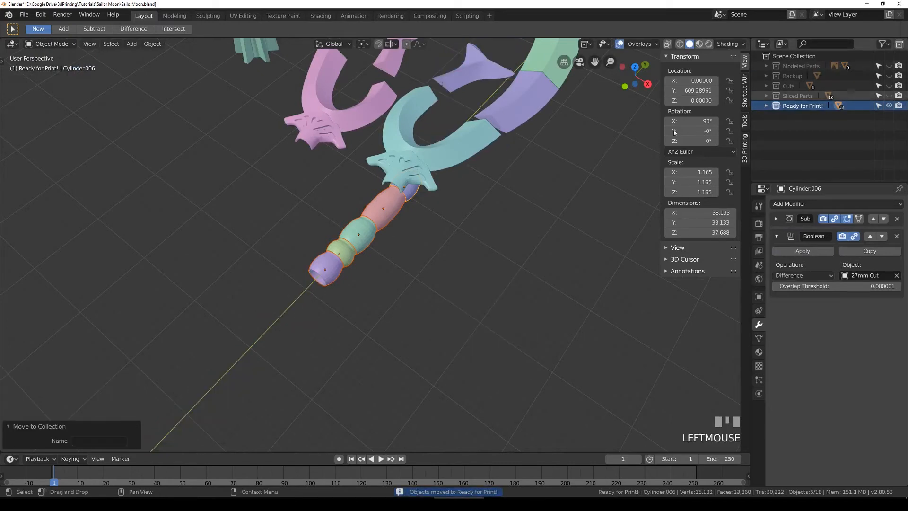
scroll(467, 159, down, 3)
key(KP_3)
key(shift+z)
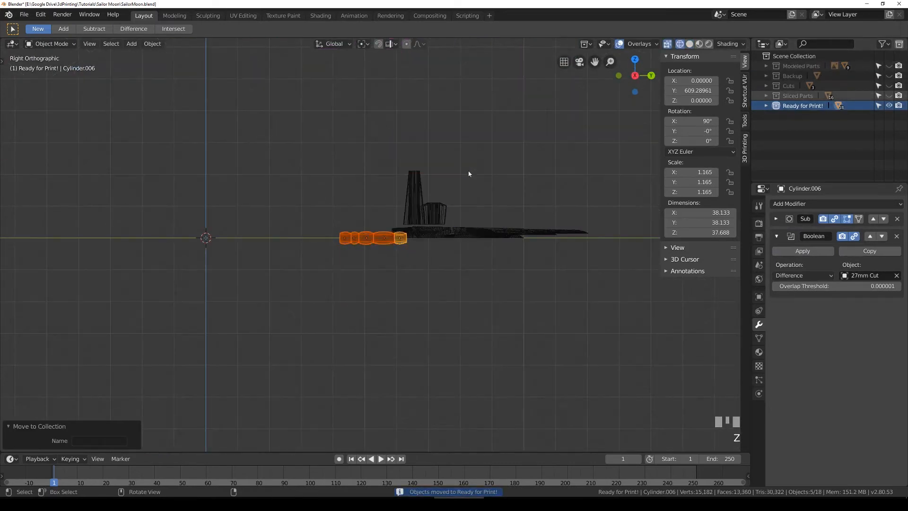
scroll(462, 213, up, 3)
scroll(462, 213, up, 3)
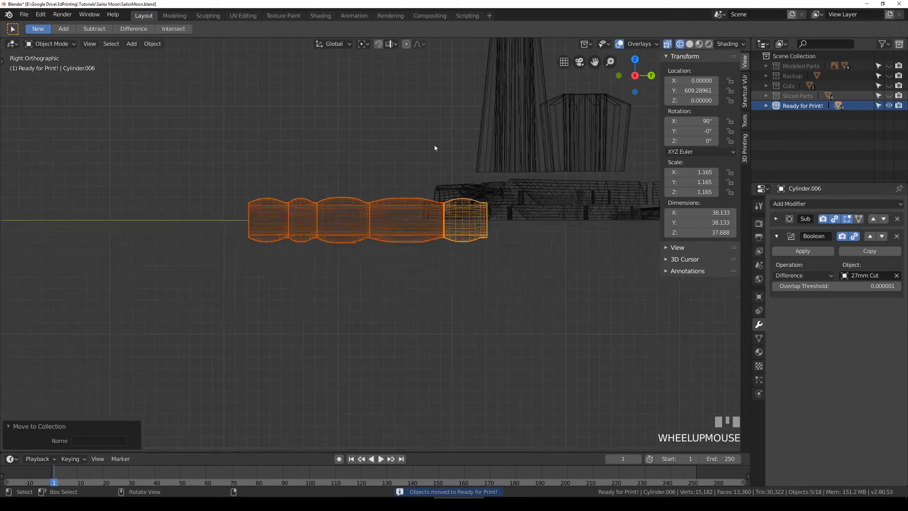
Step: Set the pivot point to Individual Origins and convert the five collar copies to plain meshes
click(367, 46)
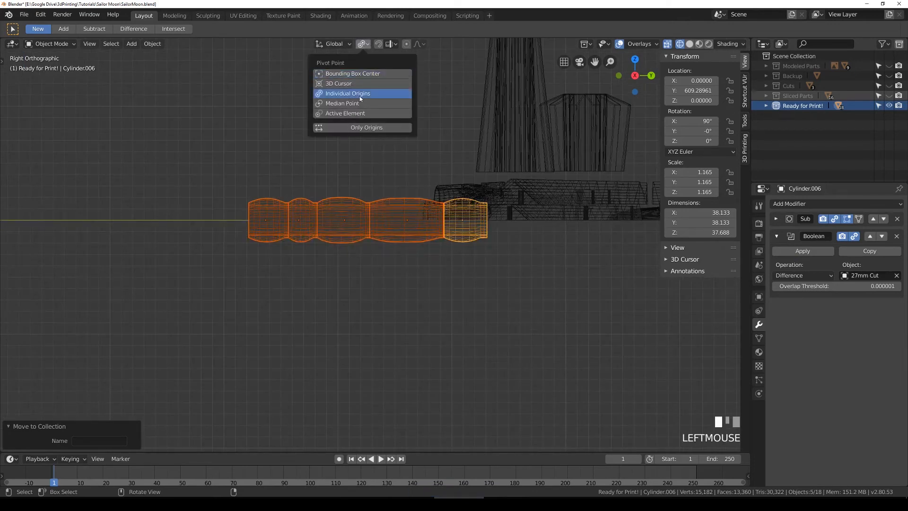
key(r)
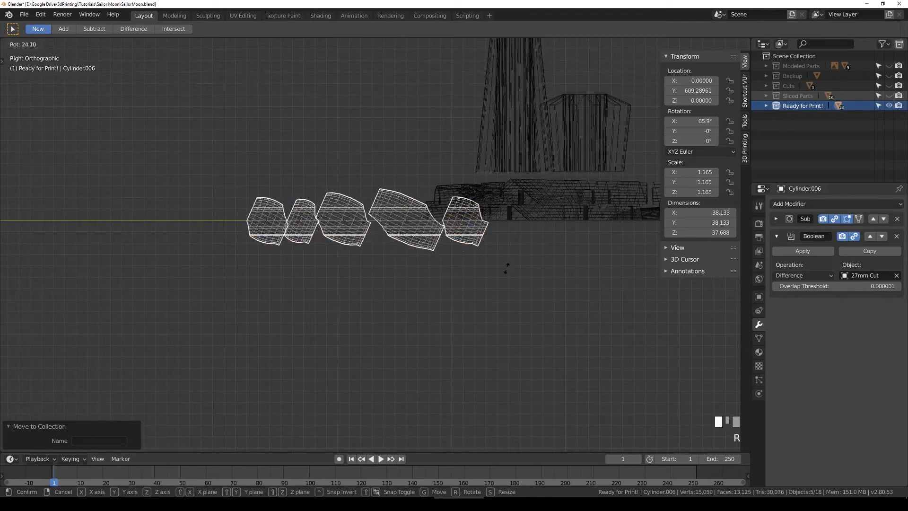
ctrl+right_click(511, 283)
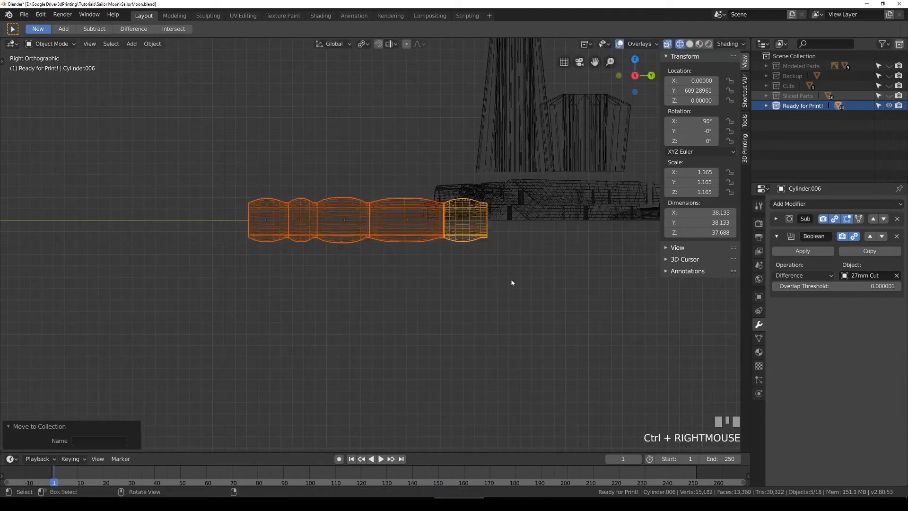
key(alt+c)
click(545, 260)
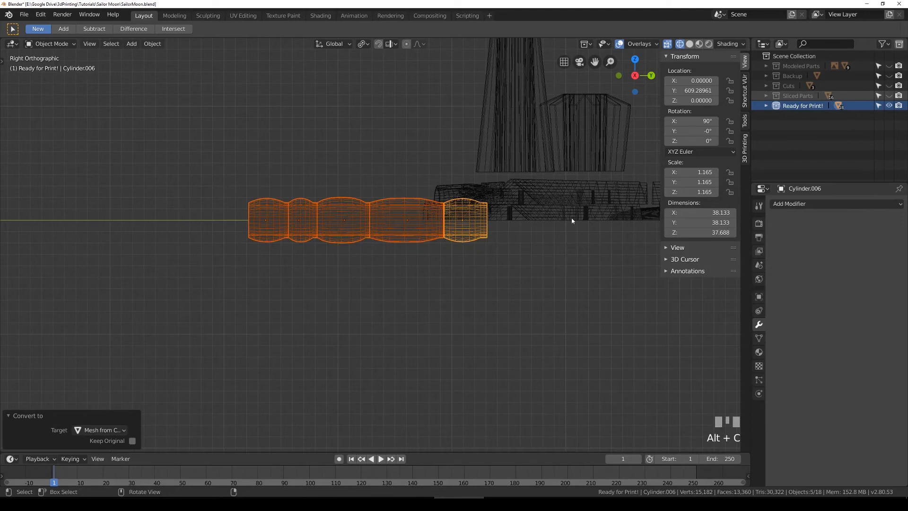
Step: Rotate the five collars 90° about their own origins so they stand upright, and move them clear of the other parts toward ground level
key(r)
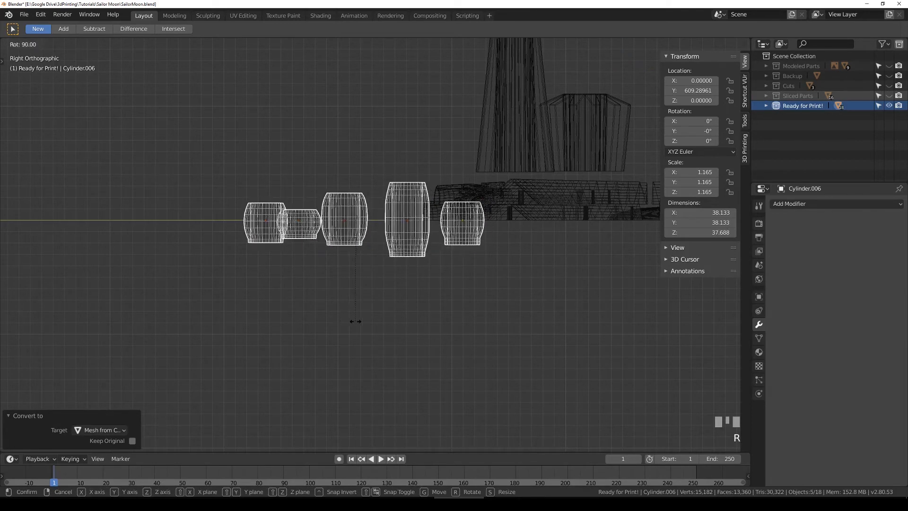
ctrl+click(355, 321)
key(g)
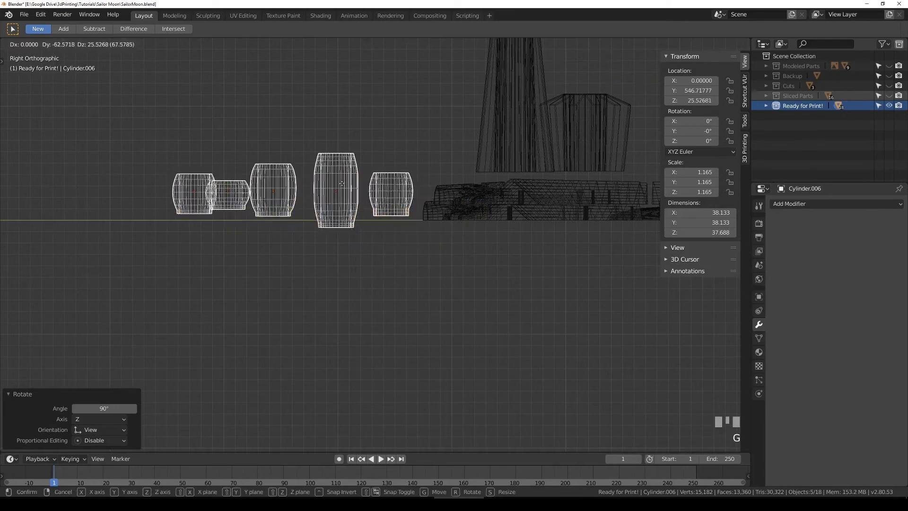
click(341, 185)
Step: Lower the collar nearest the crescent parts along Z until its base meets the ground line
scroll(401, 180, up, 3)
click(400, 180)
key(g)
key(z)
click(398, 188)
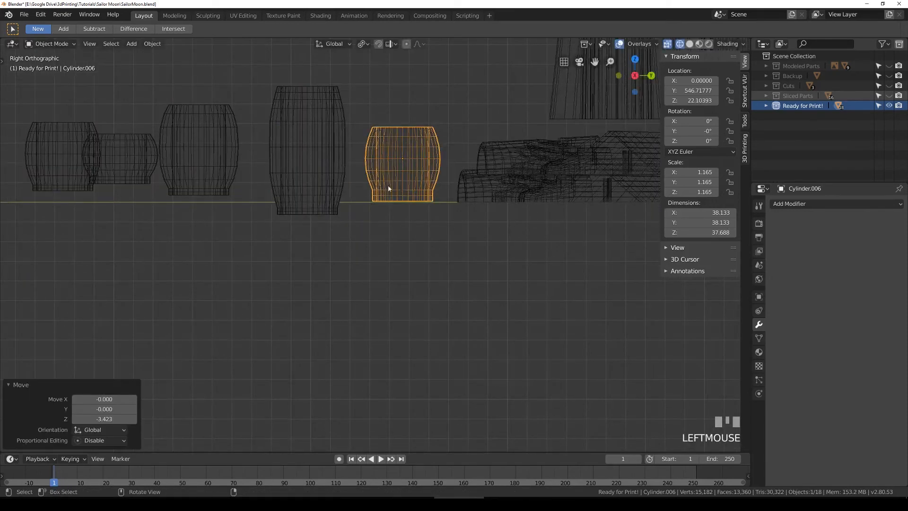
scroll(428, 177, up, 7)
shift+middle_drag(479, 104, 414, 227)
scroll(414, 226, up, 4)
key(g)
key(z)
click(455, 185)
Step: Move the tallest collar closer to its neighbour and rest its base on the ground line
scroll(390, 185, down, 1)
scroll(390, 185, down, 4)
click(180, 205)
key(g)
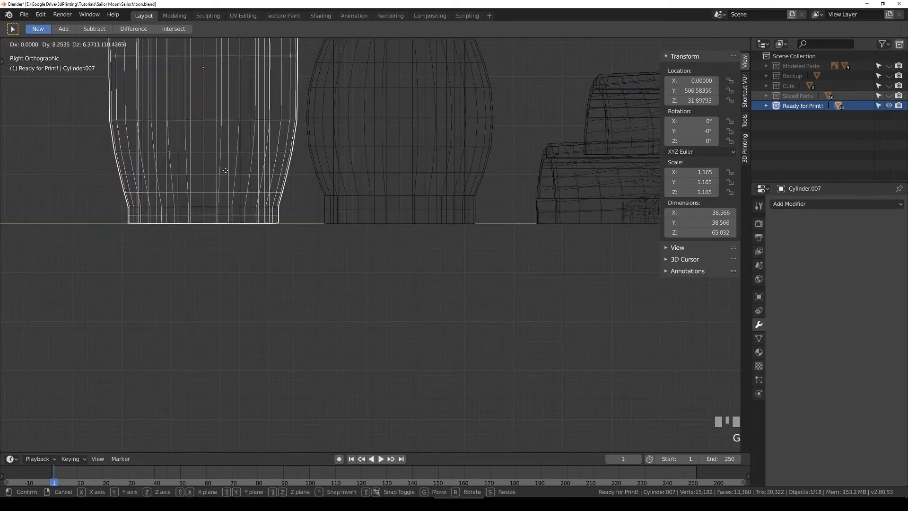
click(220, 171)
Step: Move the medium-height collar and the shortest collar closer to the tall one, with their bases near the ground line
scroll(220, 171, down, 3)
shift+middle_drag(119, 133, 307, 157)
click(184, 176)
key(g)
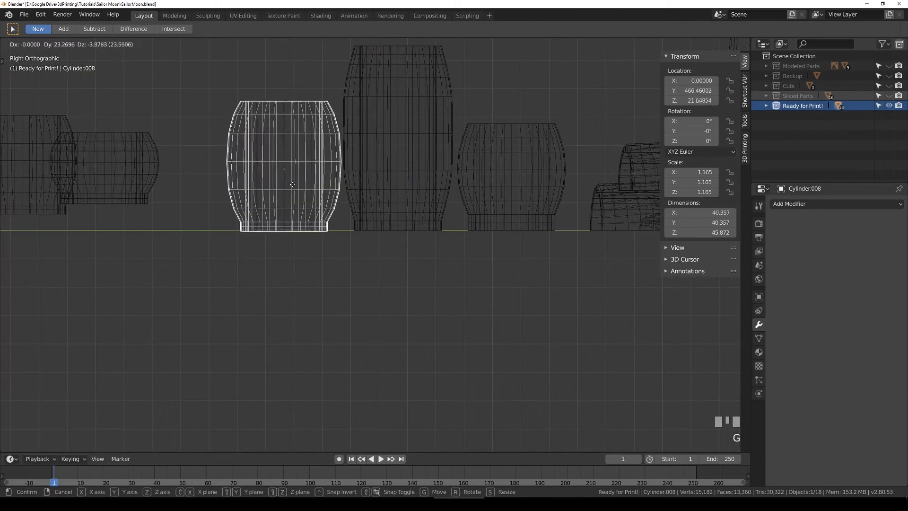
click(245, 186)
click(144, 191)
key(g)
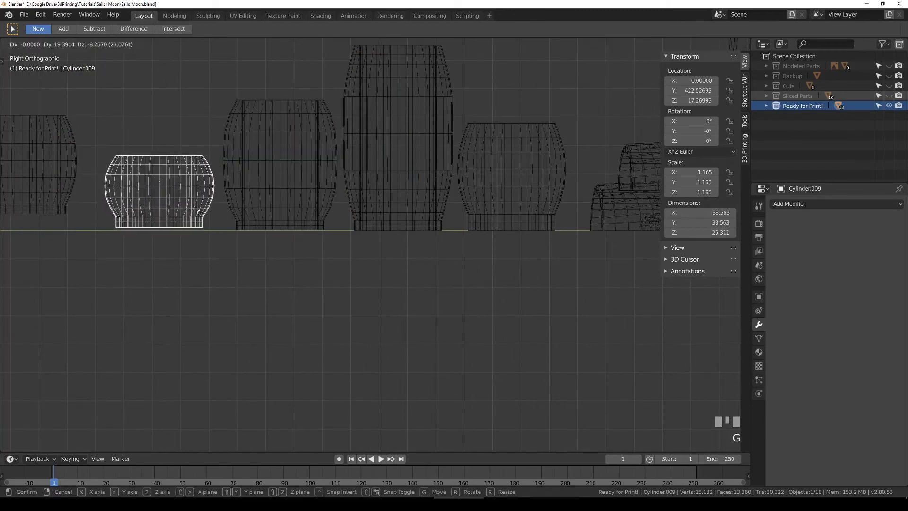
click(202, 215)
Step: Move the last collar by about 8.1 along Y and -5.8 along Z, and fine-tune its base onto the ground line
shift+middle_drag(207, 203, 152, 178)
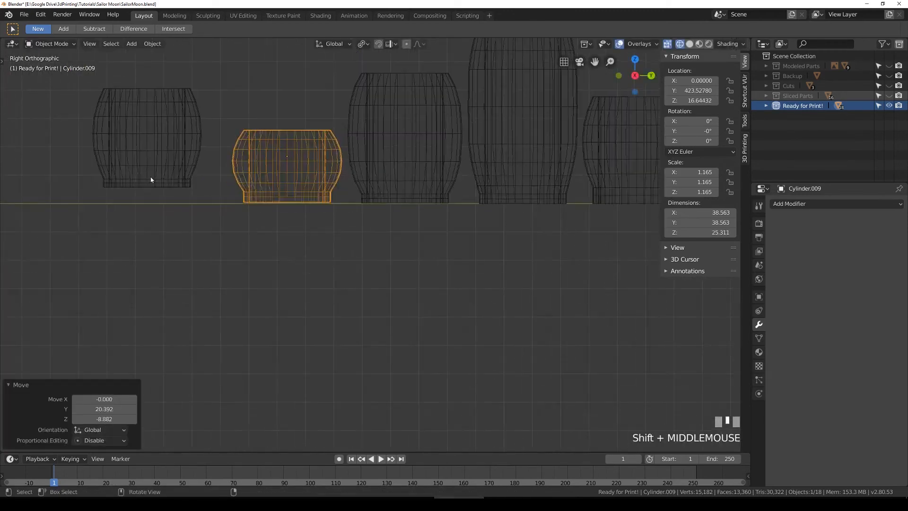
click(152, 178)
key(g)
click(175, 195)
scroll(199, 187, up, 2)
shift+middle_drag(198, 186, 318, 172)
scroll(405, 184, up, 3)
shift+middle_drag(406, 183, 395, 202)
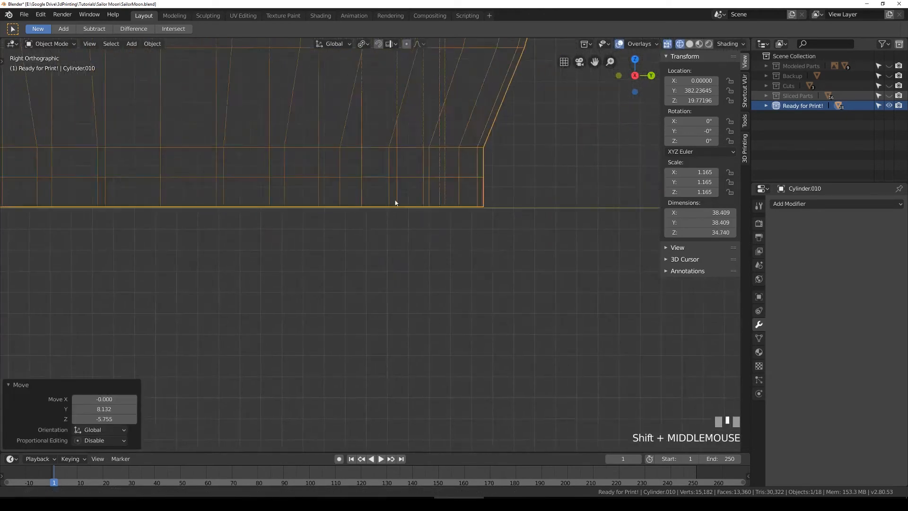
scroll(345, 202, up, 3)
key(g)
key(z)
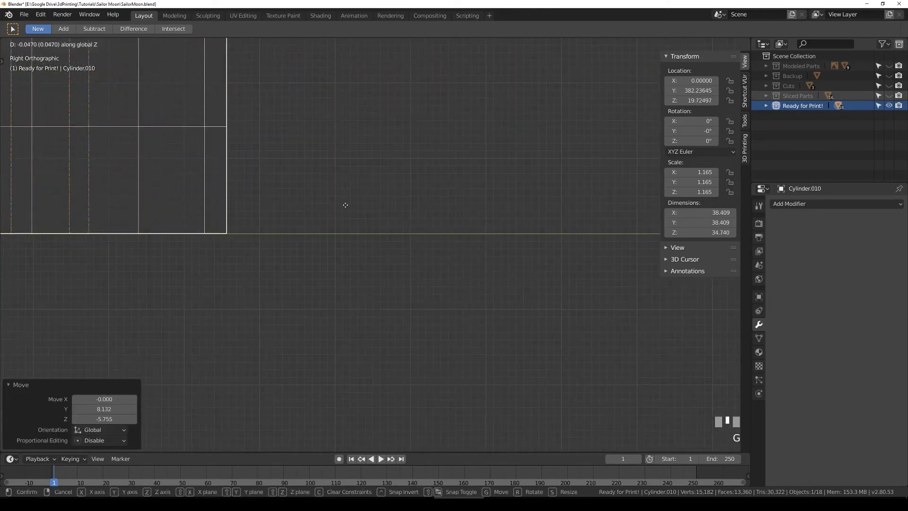
click(346, 205)
Step: Lower the shortest collar about 0.49 along Z so its base sits on the ground line
scroll(351, 205, down, 2)
click(550, 137)
key(g)
key(z)
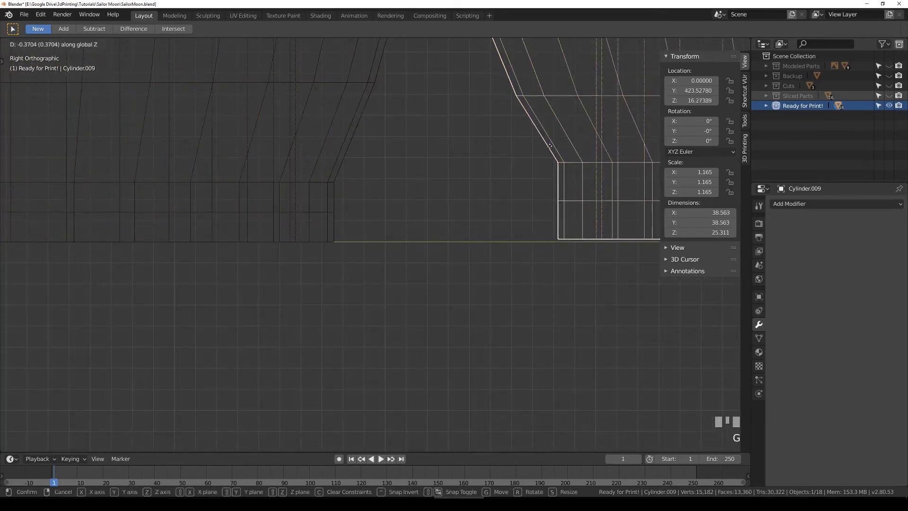
click(550, 148)
scroll(551, 156, down, 2)
Step: Fine-tune the height of the medium collar beside the shortest one so its base lies exactly on the ground line
shift+middle_drag(551, 166, 304, 179)
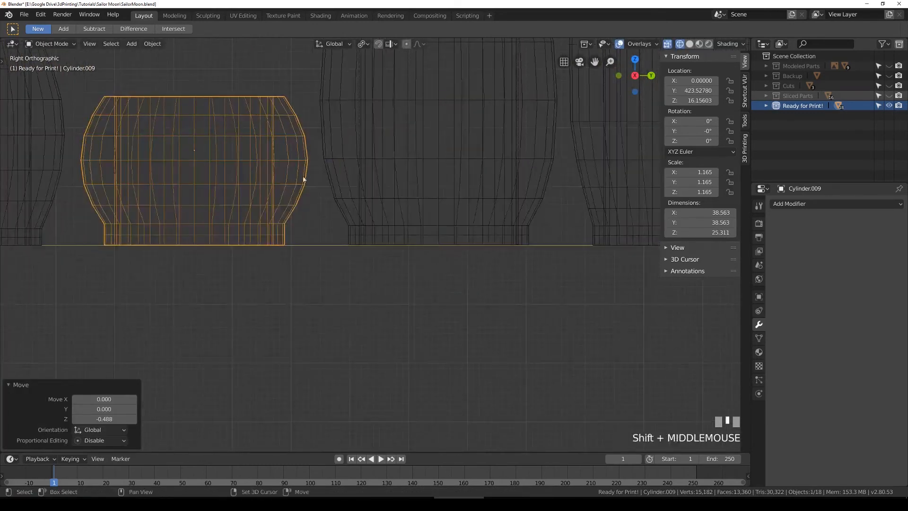
click(395, 182)
scroll(385, 176, up, 3)
key(g)
key(z)
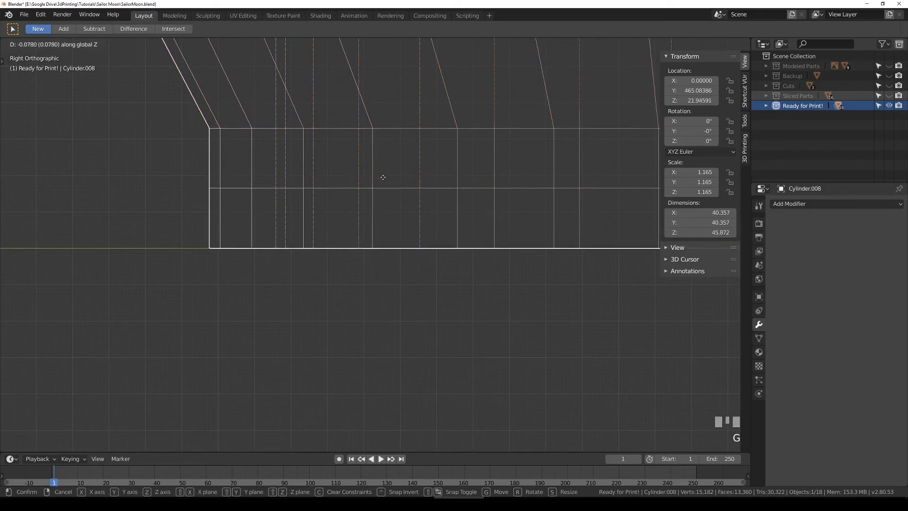
click(384, 177)
key(g)
key(z)
click(387, 177)
Step: Lower the tallest collar slightly along Z so its base aligns with the ground line
scroll(387, 177, down, 9)
shift+middle_drag(548, 184, 304, 164)
click(389, 170)
scroll(425, 167, up, 5)
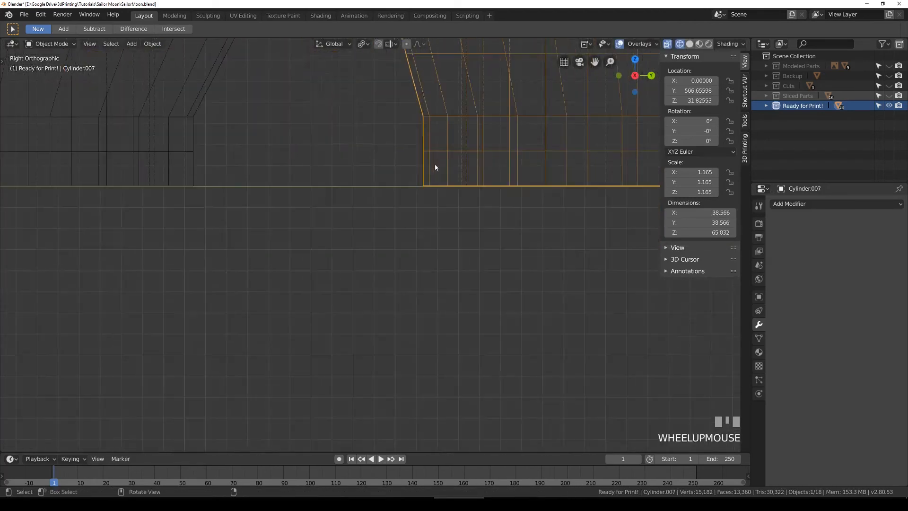
scroll(435, 166, up, 1)
key(g)
key(z)
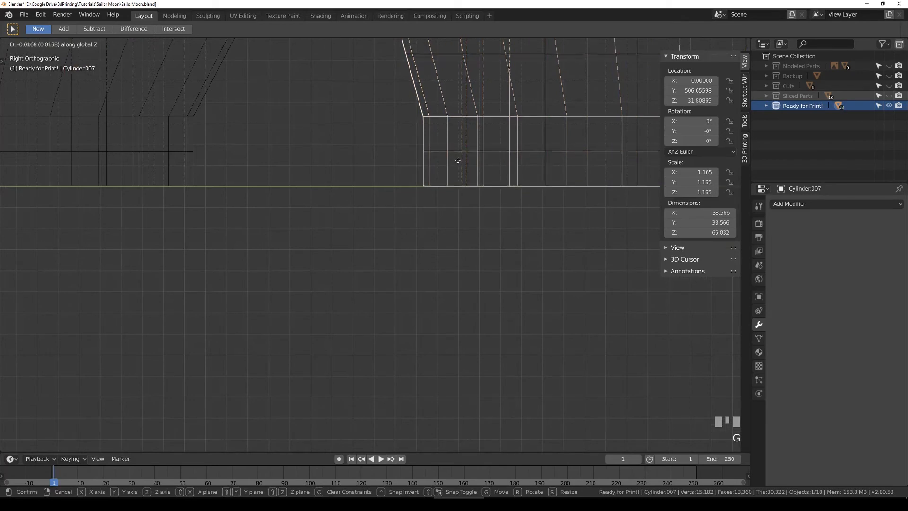
click(459, 161)
Step: Lower the collar nearest the crescent parts about 0.02 along Z onto the ground line
scroll(460, 162, down, 6)
click(466, 203)
shift+middle_drag(469, 187, 397, 204)
scroll(425, 205, up, 6)
scroll(403, 183, up, 2)
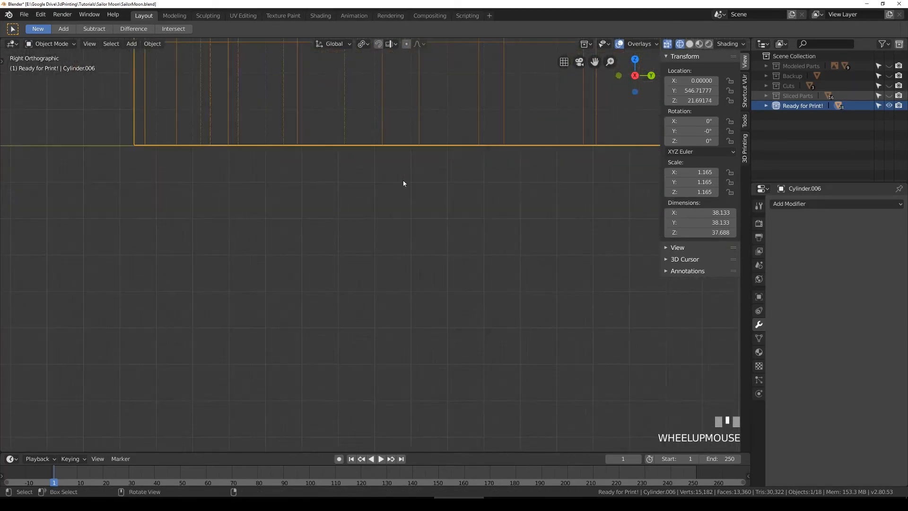
key(g)
key(z)
click(405, 184)
scroll(379, 184, down, 5)
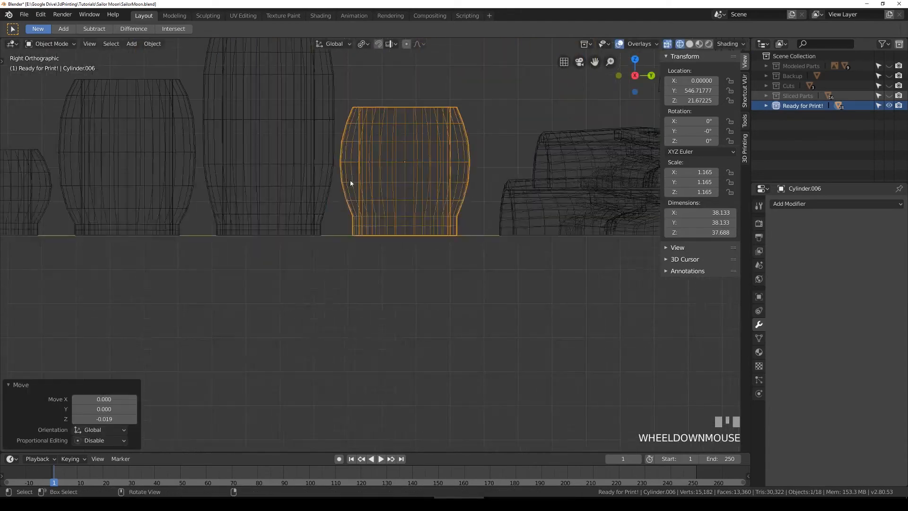
Step: From the top view, begin breaking up the row of collars, shifting pieces sideways into a compact two-column arrangement
key(KP_7)
scroll(350, 183, down, 3)
drag(411, 277, 304, 230)
drag(397, 325, 349, 247)
click(389, 381)
key(g)
click(287, 250)
Step: Reposition the remaining collars to complete the tight cluster, placing the uppermost one at about X -28.8, Y 553.2
shift+middle_drag(399, 308, 422, 229)
key(g)
click(424, 370)
click(424, 371)
key(g)
click(387, 219)
click(425, 141)
key(g)
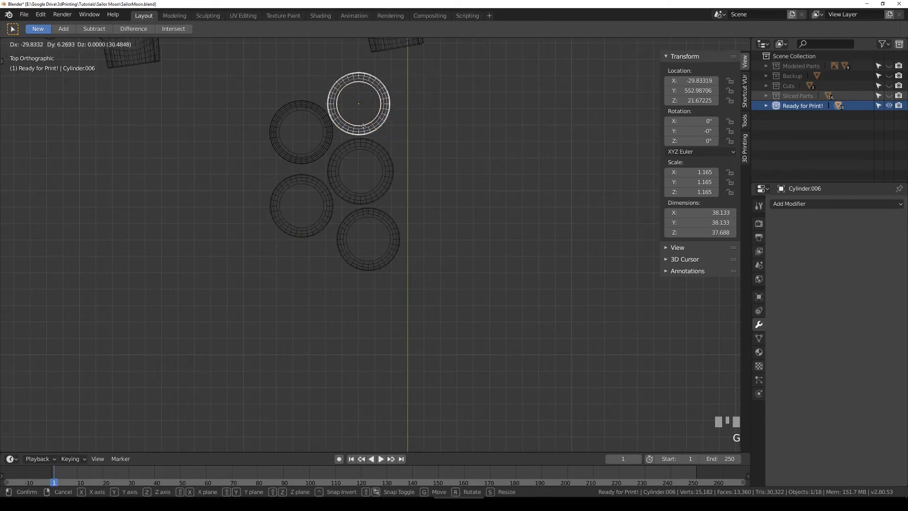
click(365, 125)
key(g)
click(363, 126)
Step: Return the viewport to solid shading and save the file
scroll(394, 150, down, 6)
shift+middle_drag(394, 150, 401, 238)
key(z)
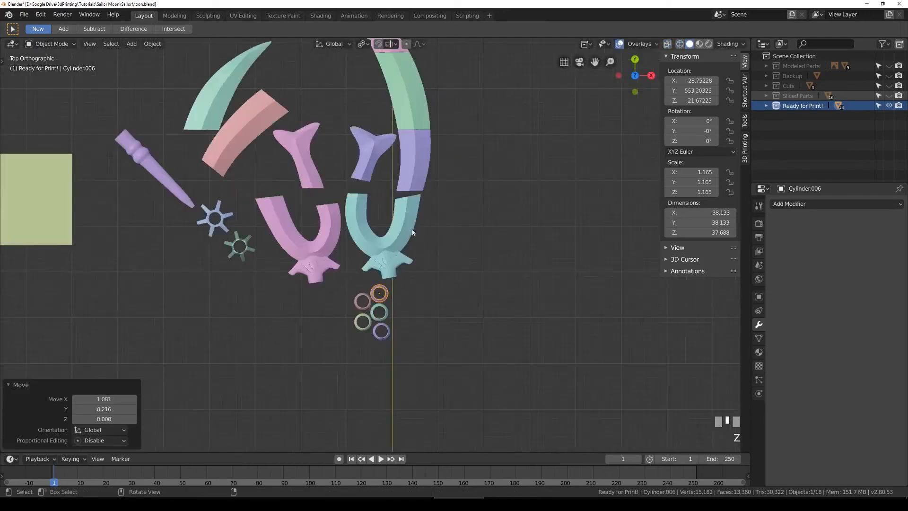
key(ctrl+s)
Step: Select all the printable parts except the bed plane and examine the layout in perspective
scroll(411, 245, down, 3)
key(b)
drag(209, 87, 519, 323)
middle_drag(438, 328, 391, 281)
scroll(368, 225, up, 2)
middle_drag(368, 225, 345, 246)
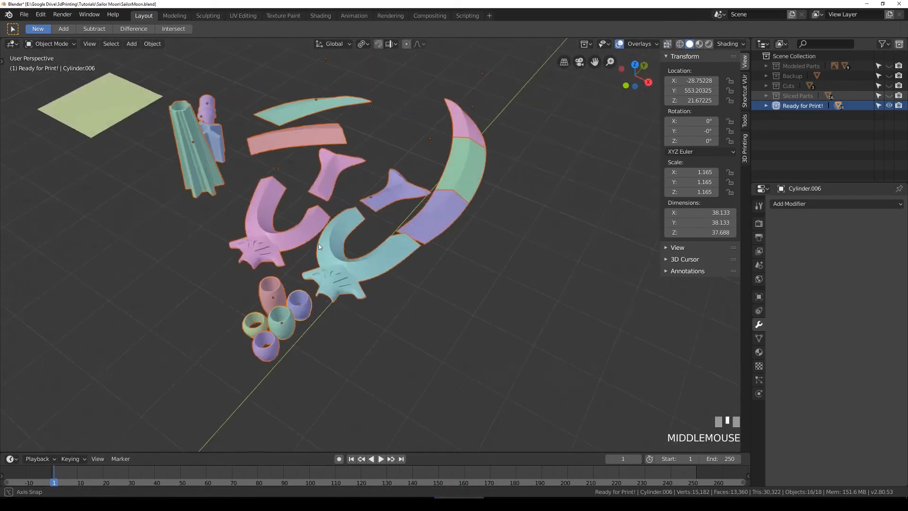
scroll(306, 273, up, 4)
Step: Select only the pink blade tip at the far end of the crescent
click(384, 160)
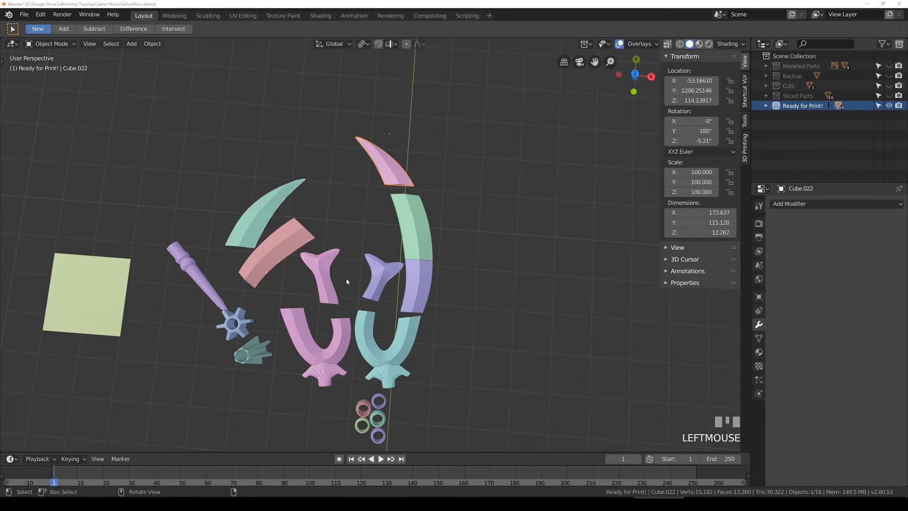
middle_drag(437, 291, 390, 274)
click(236, 142)
middle_drag(448, 184, 471, 187)
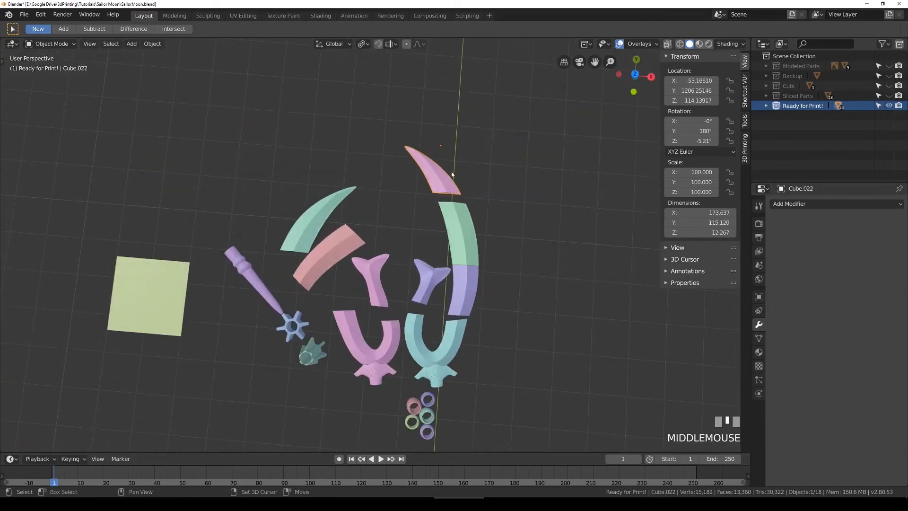
scroll(328, 152, up, 4)
click(25, 14)
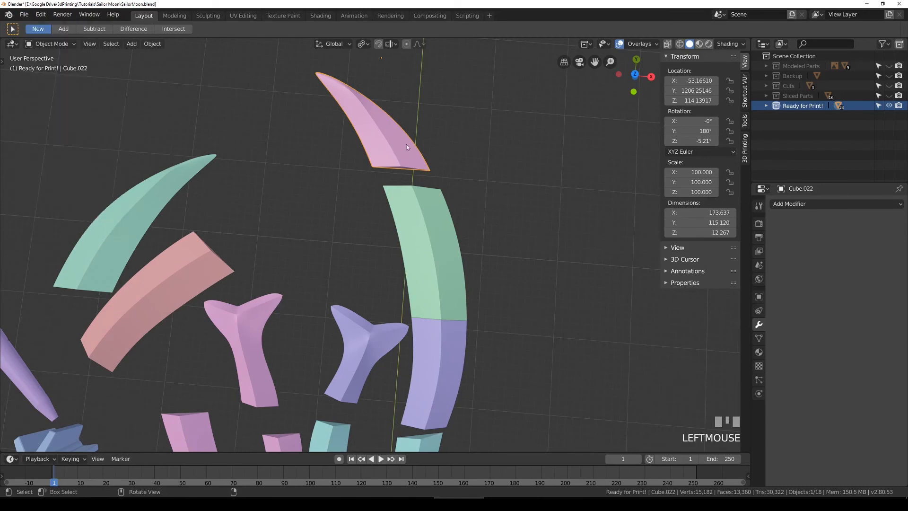
key(z)
key(z)
Step: Export the blade tip as BladeTop_Part1.stl into the V1 folder with Selection Only enabled
click(24, 14)
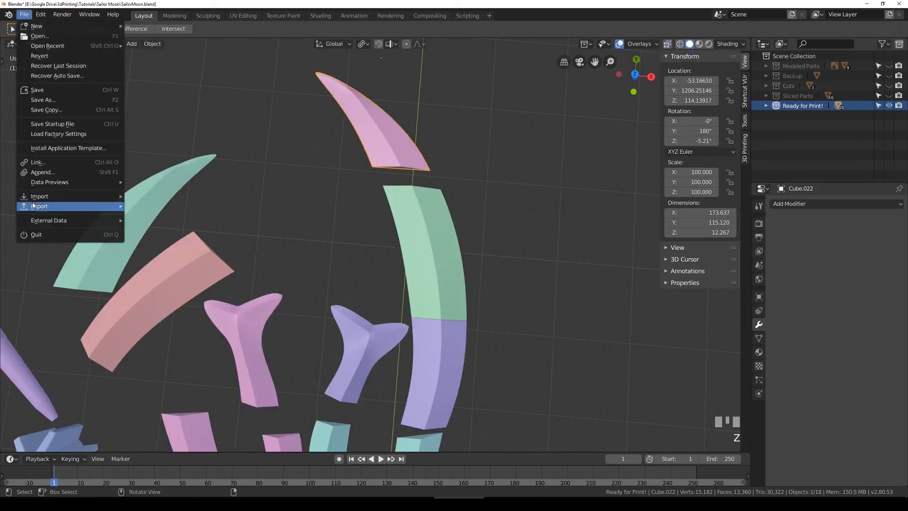
mouse_move(71, 206)
click(141, 289)
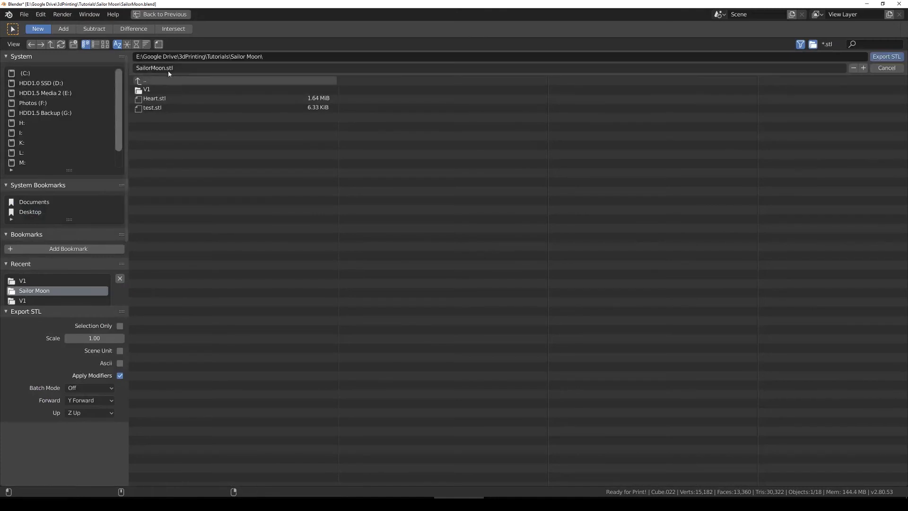
double_click(147, 89)
click(190, 69)
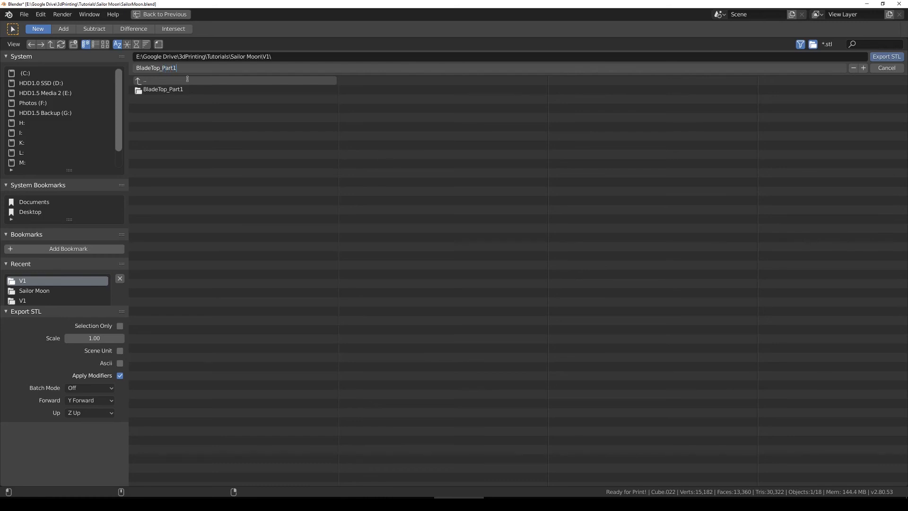
click(277, 205)
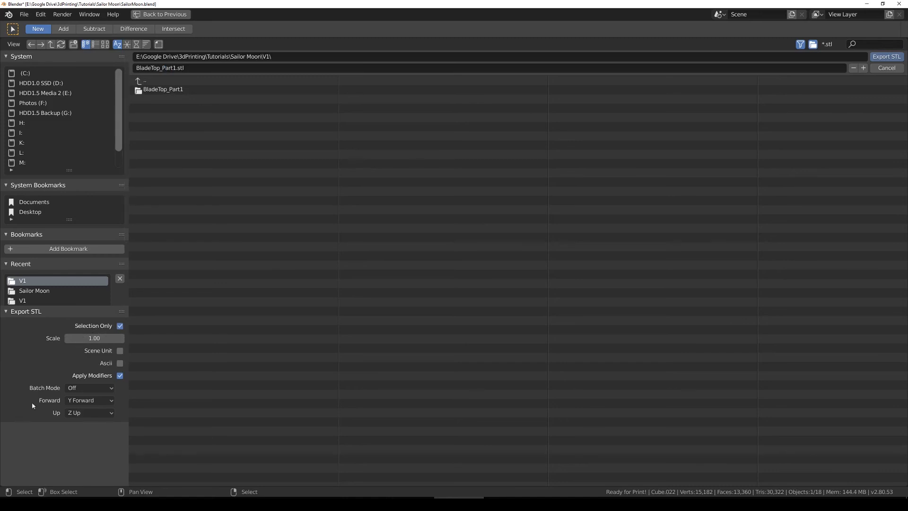
click(119, 352)
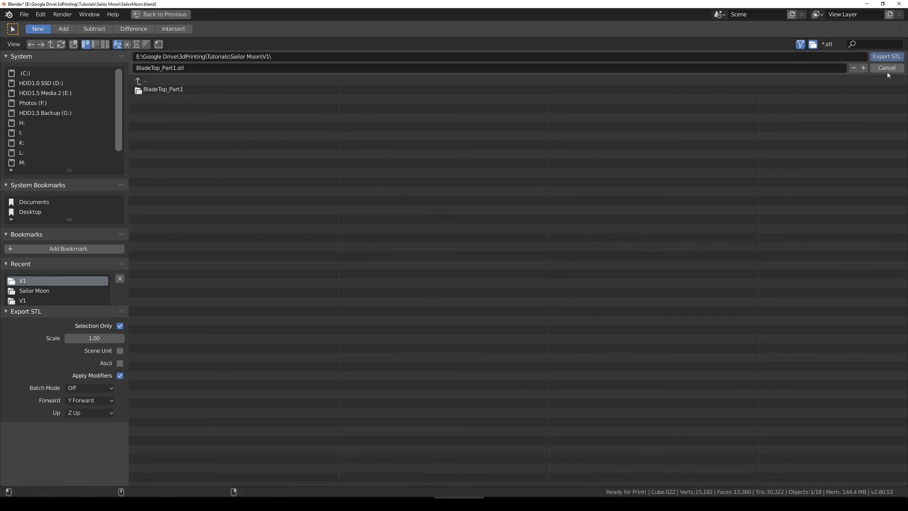
click(887, 58)
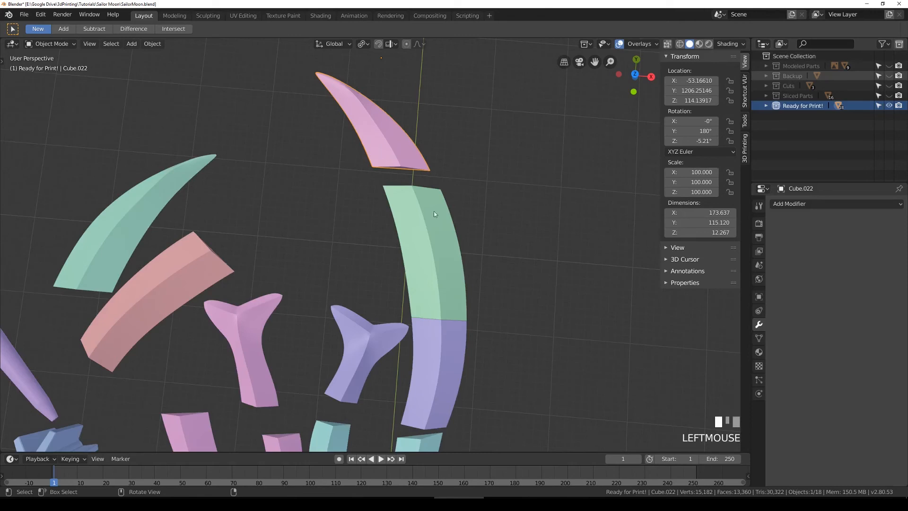
Step: Export the green blade section next to the tip as BladeTop_Part2.stl into the V1 folder
click(32, 15)
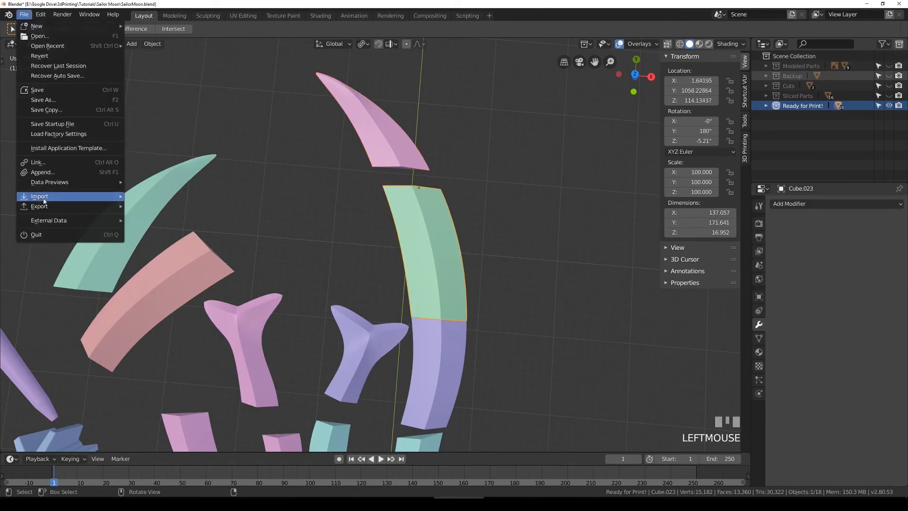
mouse_move(38, 206)
click(161, 285)
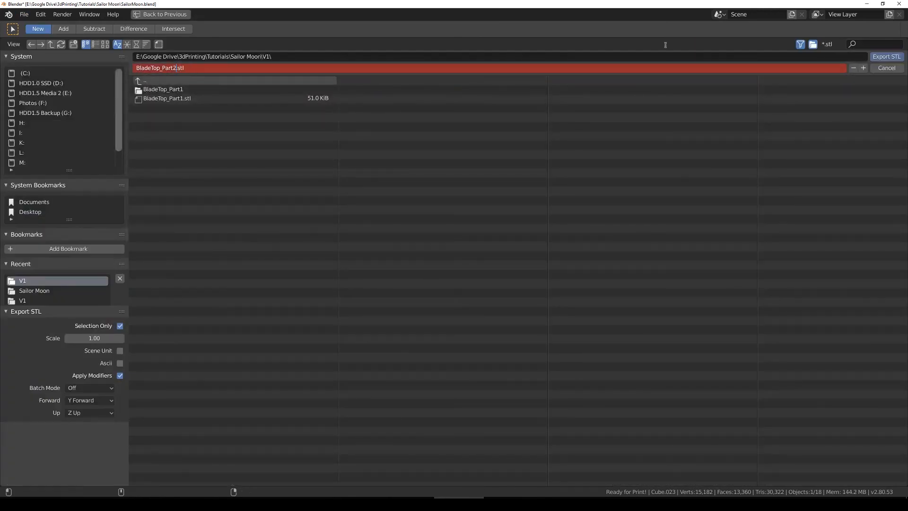
click(886, 56)
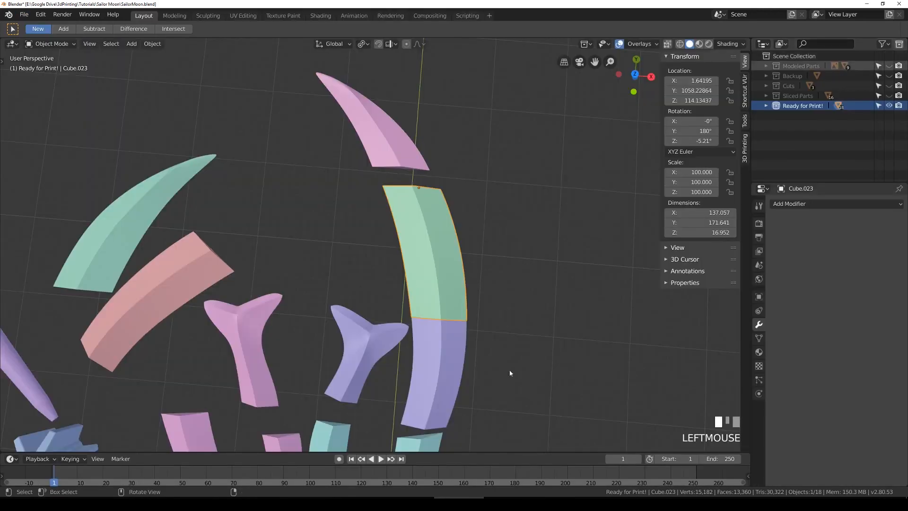
Step: Export the purple blade section with its Y-shaped piece as the next numbered BladeTop STL in the V1 folder, using Selection Only
shift+middle_drag(475, 329, 466, 231)
click(24, 14)
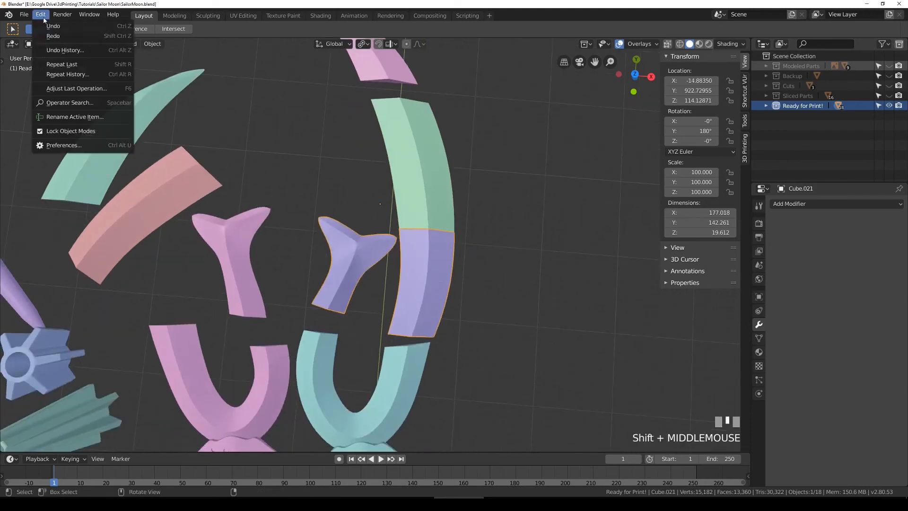
mouse_move(71, 207)
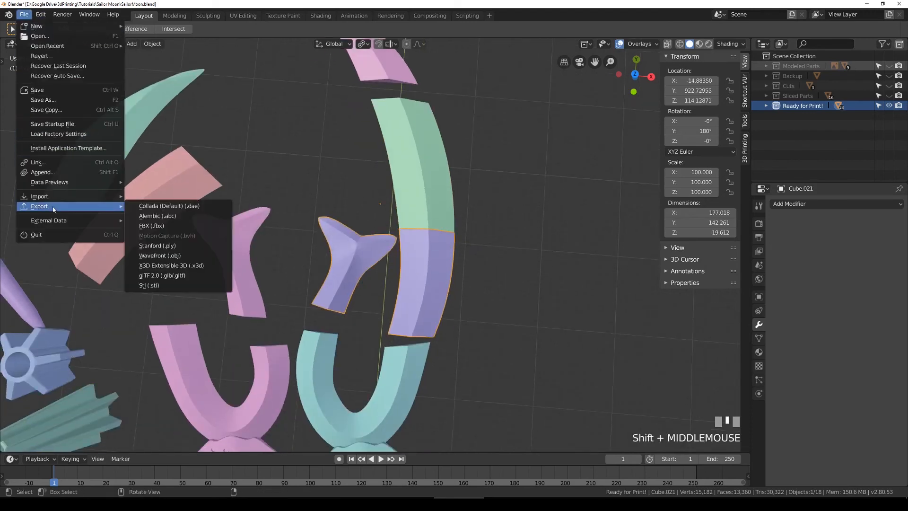
click(179, 288)
key(KP_Add)
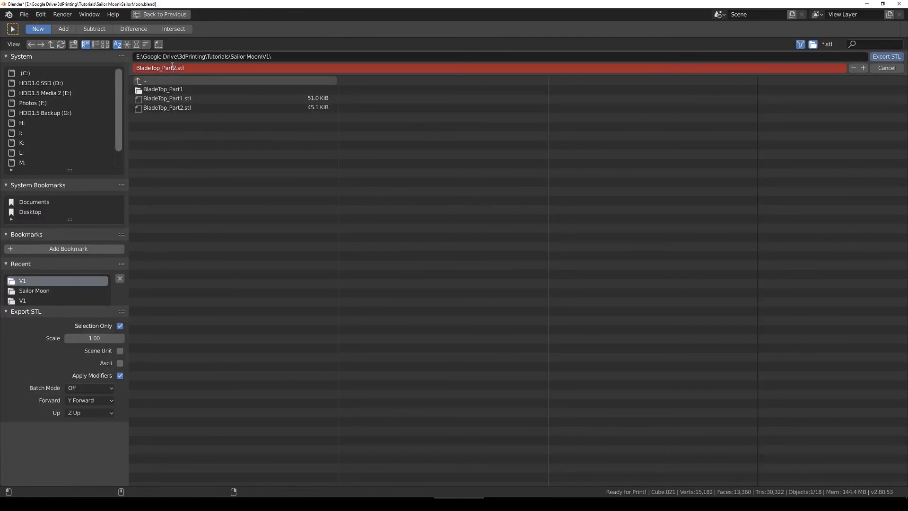
click(886, 56)
Step: Try to move the bottom face of the green fluted part along the global Z axis
scroll(424, 322, down, 2)
shift+middle_drag(424, 322, 495, 222)
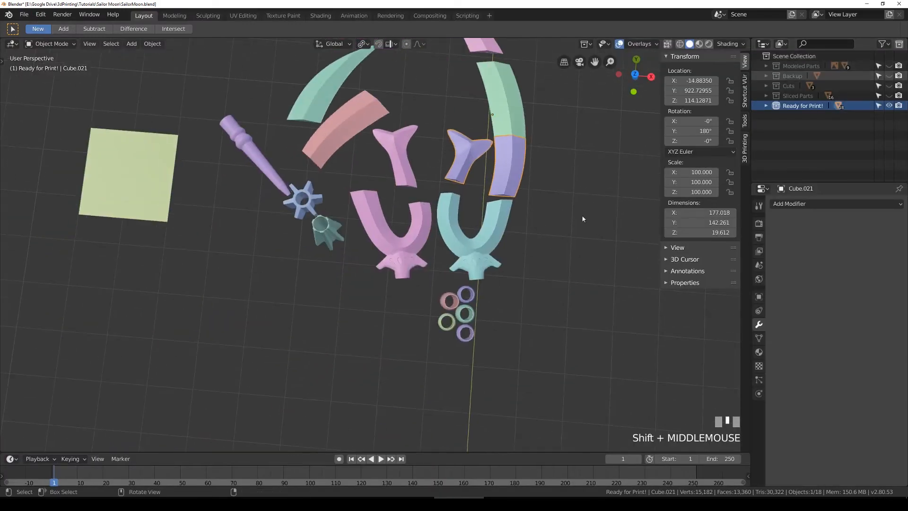
click(315, 248)
middle_drag(311, 255, 325, 214)
scroll(325, 215, up, 3)
key(Tab)
key(a)
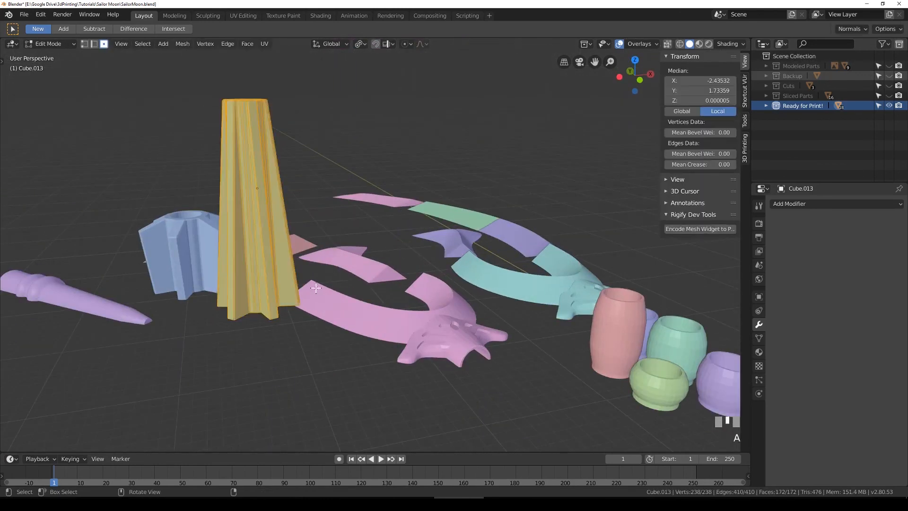
middle_drag(319, 288, 225, 320)
click(245, 304)
key(g)
key(z)
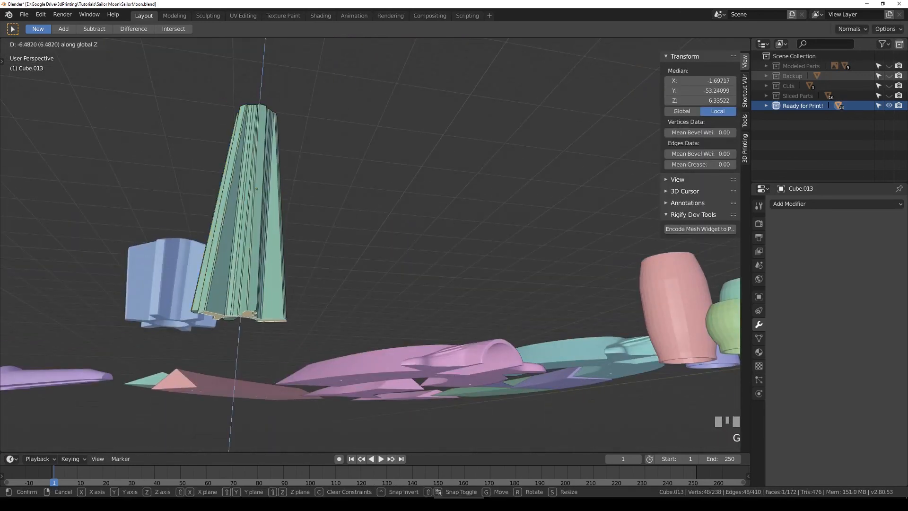
right_click(313, 229)
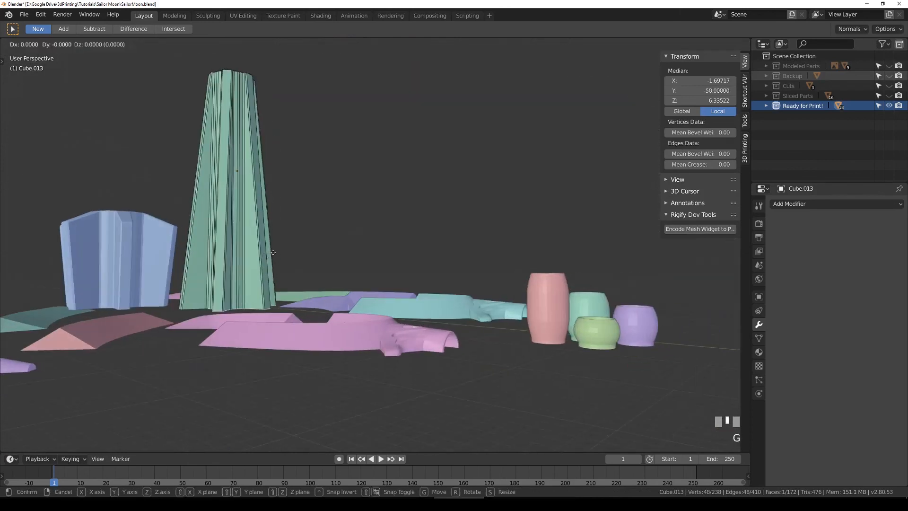
key(Tab)
Step: Select the purple blade section with its Y-shaped piece and examine its flat base and cut ends up close
middle_drag(456, 237, 373, 291)
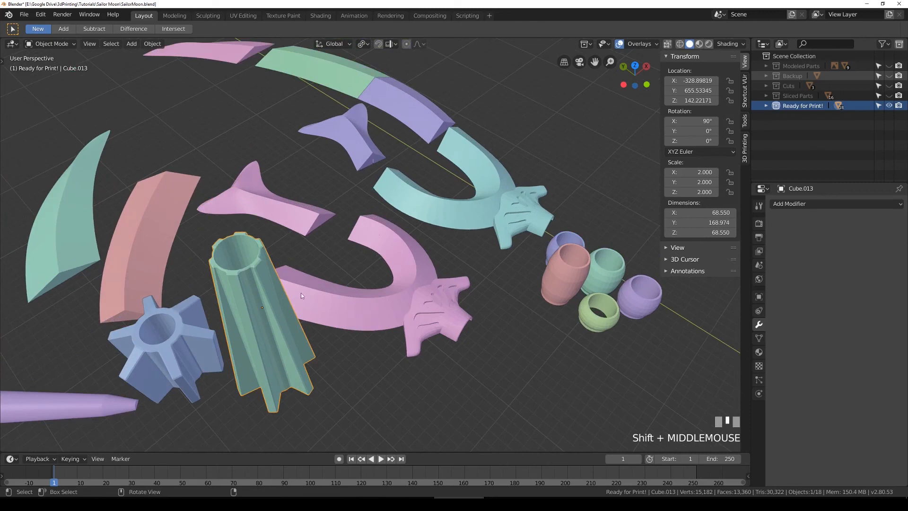
middle_drag(334, 256, 395, 355)
scroll(357, 125, up, 3)
click(321, 286)
middle_drag(321, 285, 298, 293)
scroll(287, 301, up, 3)
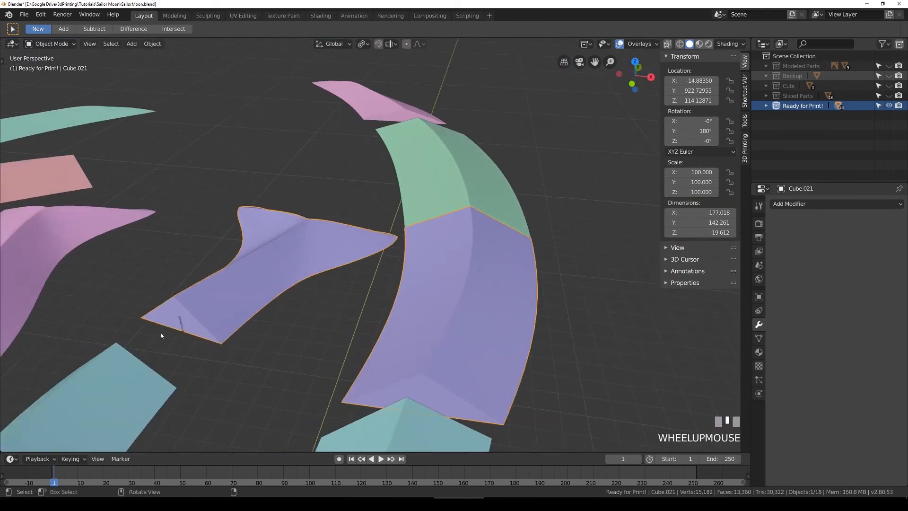
scroll(182, 326, down, 3)
middle_drag(182, 325, 231, 306)
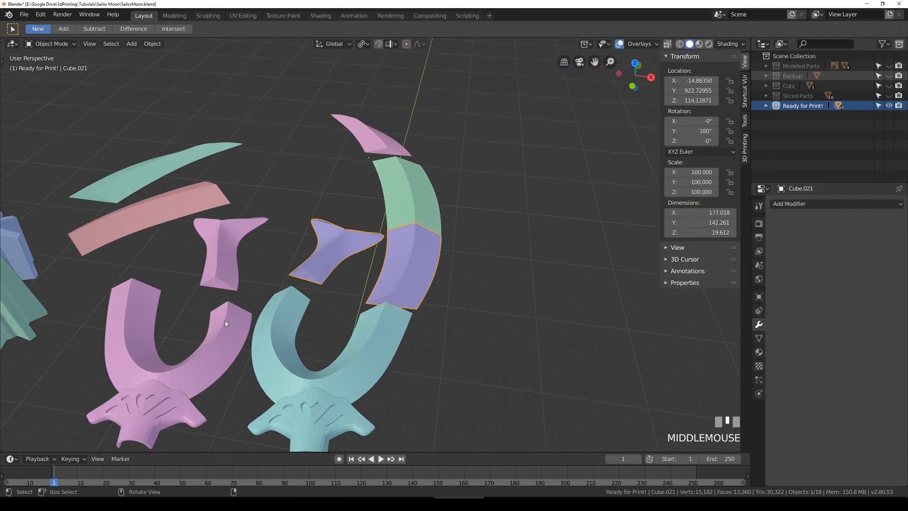
Step: Deselect everything and examine the full layout of printable parts in perspective
scroll(225, 324, down, 3)
shift+middle_drag(211, 339, 438, 282)
key(a)
scroll(367, 298, up, 3)
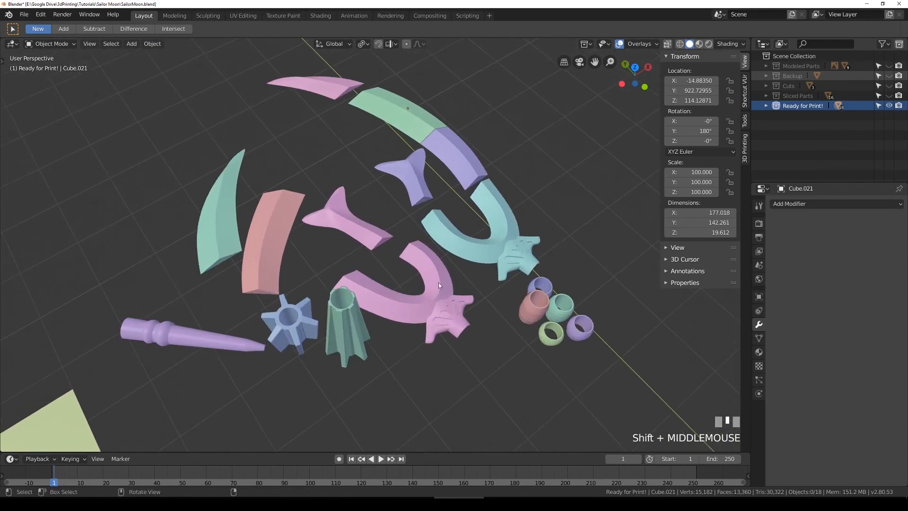